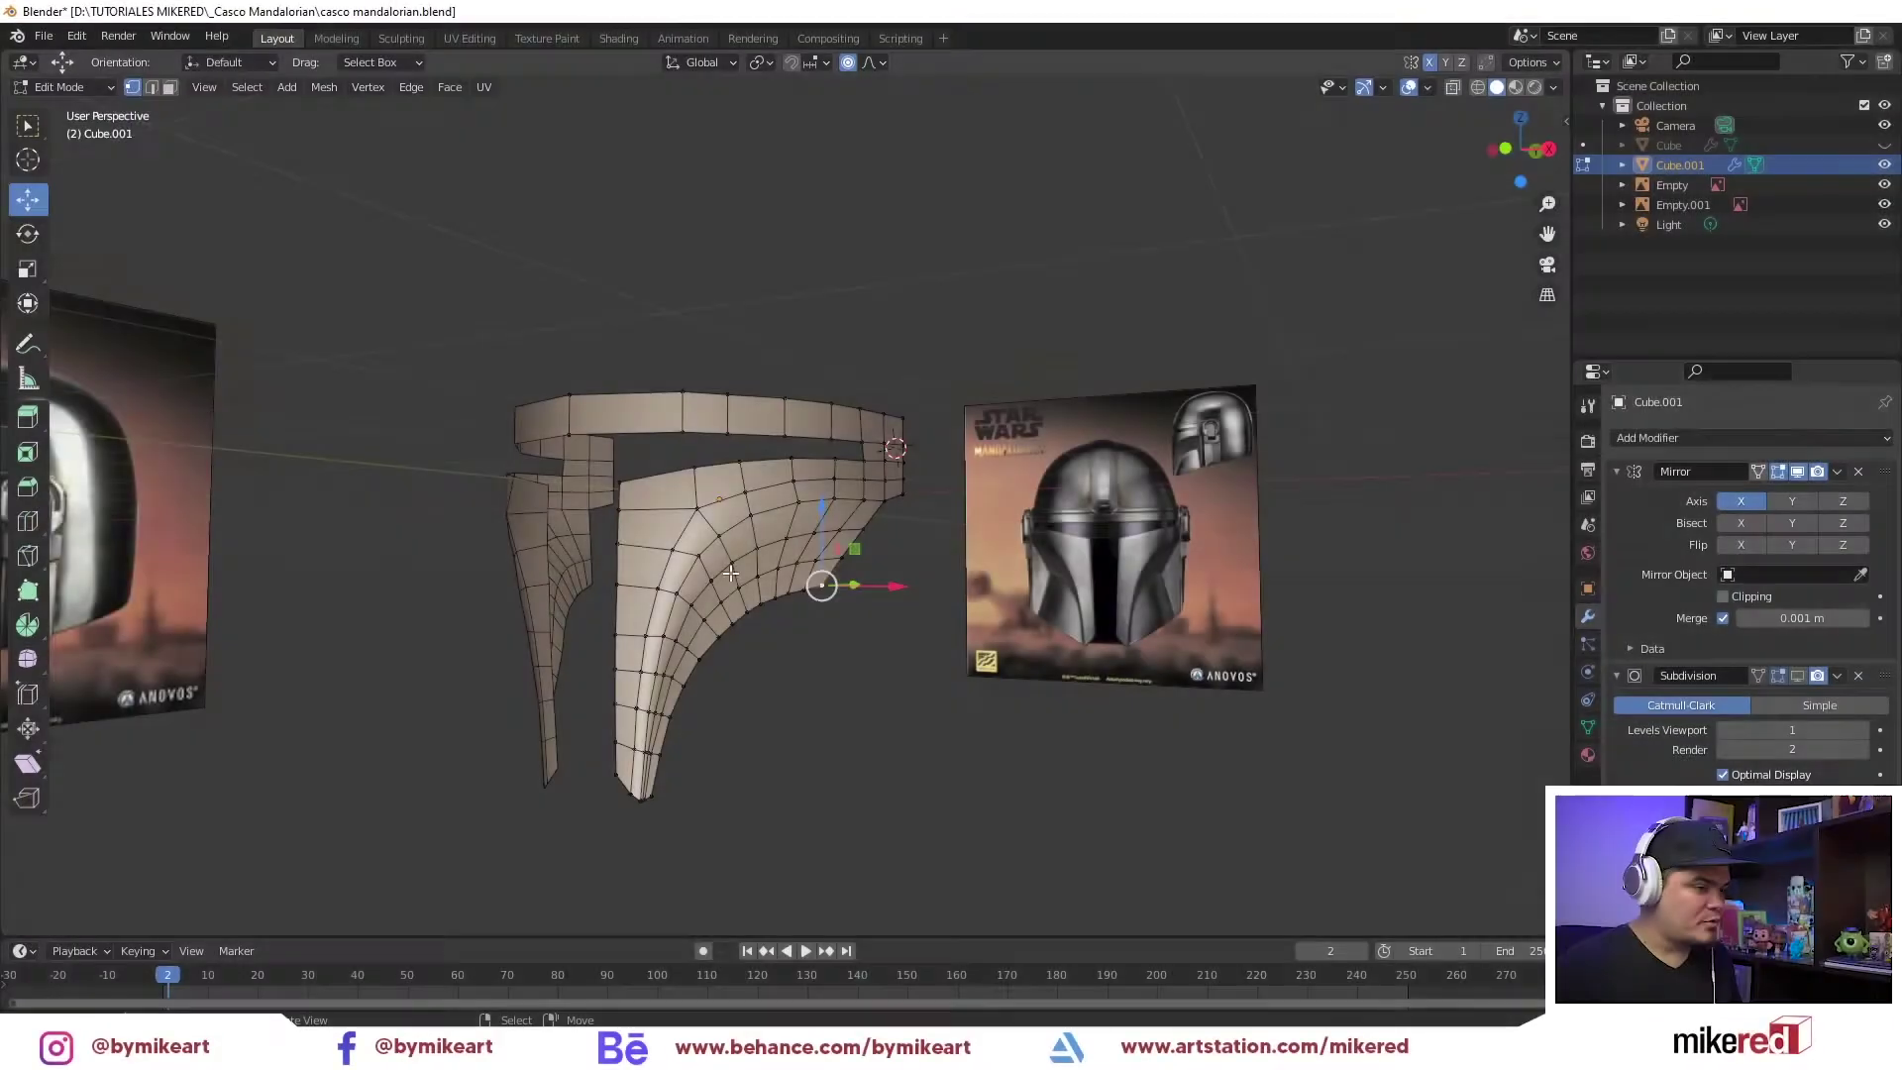
# From front view, extrude the cheek plate's bottom edges into a new strip
pyautogui.press('KP_1')
pyautogui.scroll(4, 843, 831)
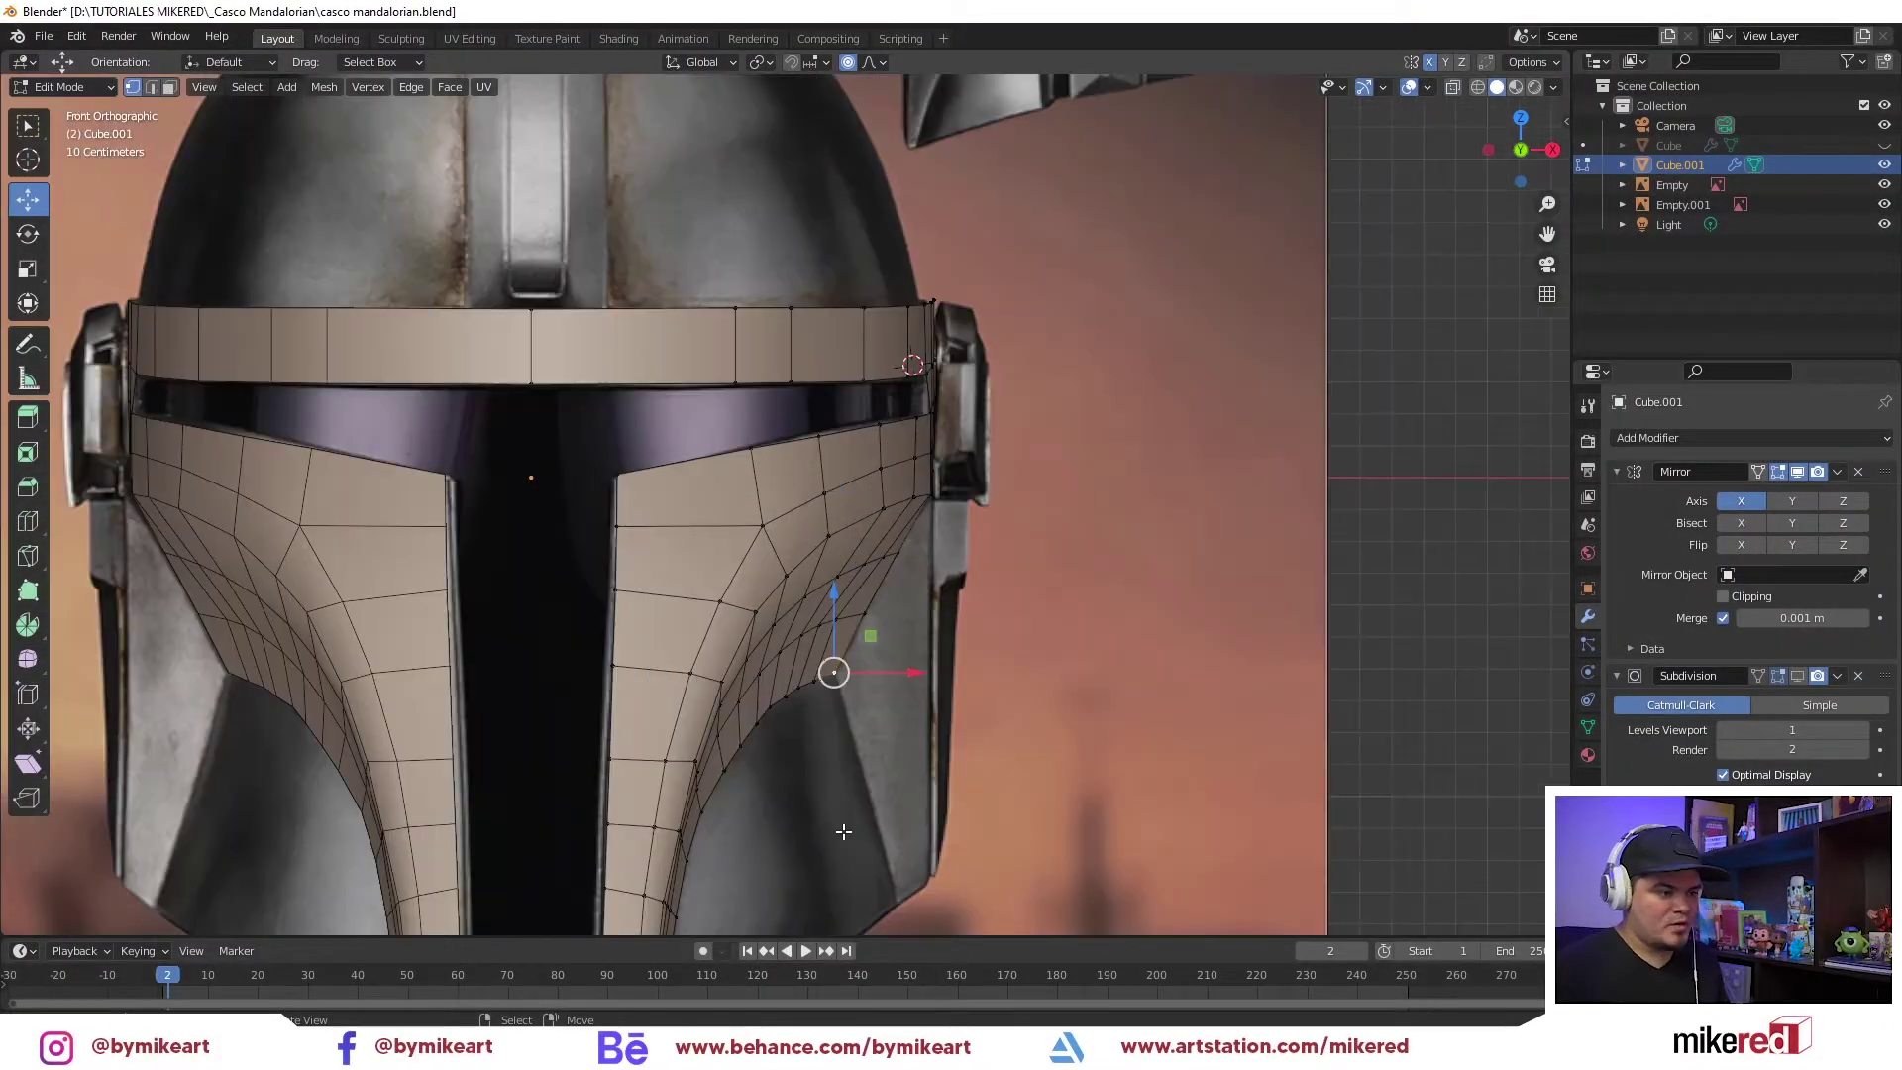
pyautogui.keyDown('shift'); pyautogui.moveTo(827, 841); pyautogui.dragTo(827, 486, button='middle'); pyautogui.keyUp('shift')
pyautogui.hotkey('ctrl', 'Tab')
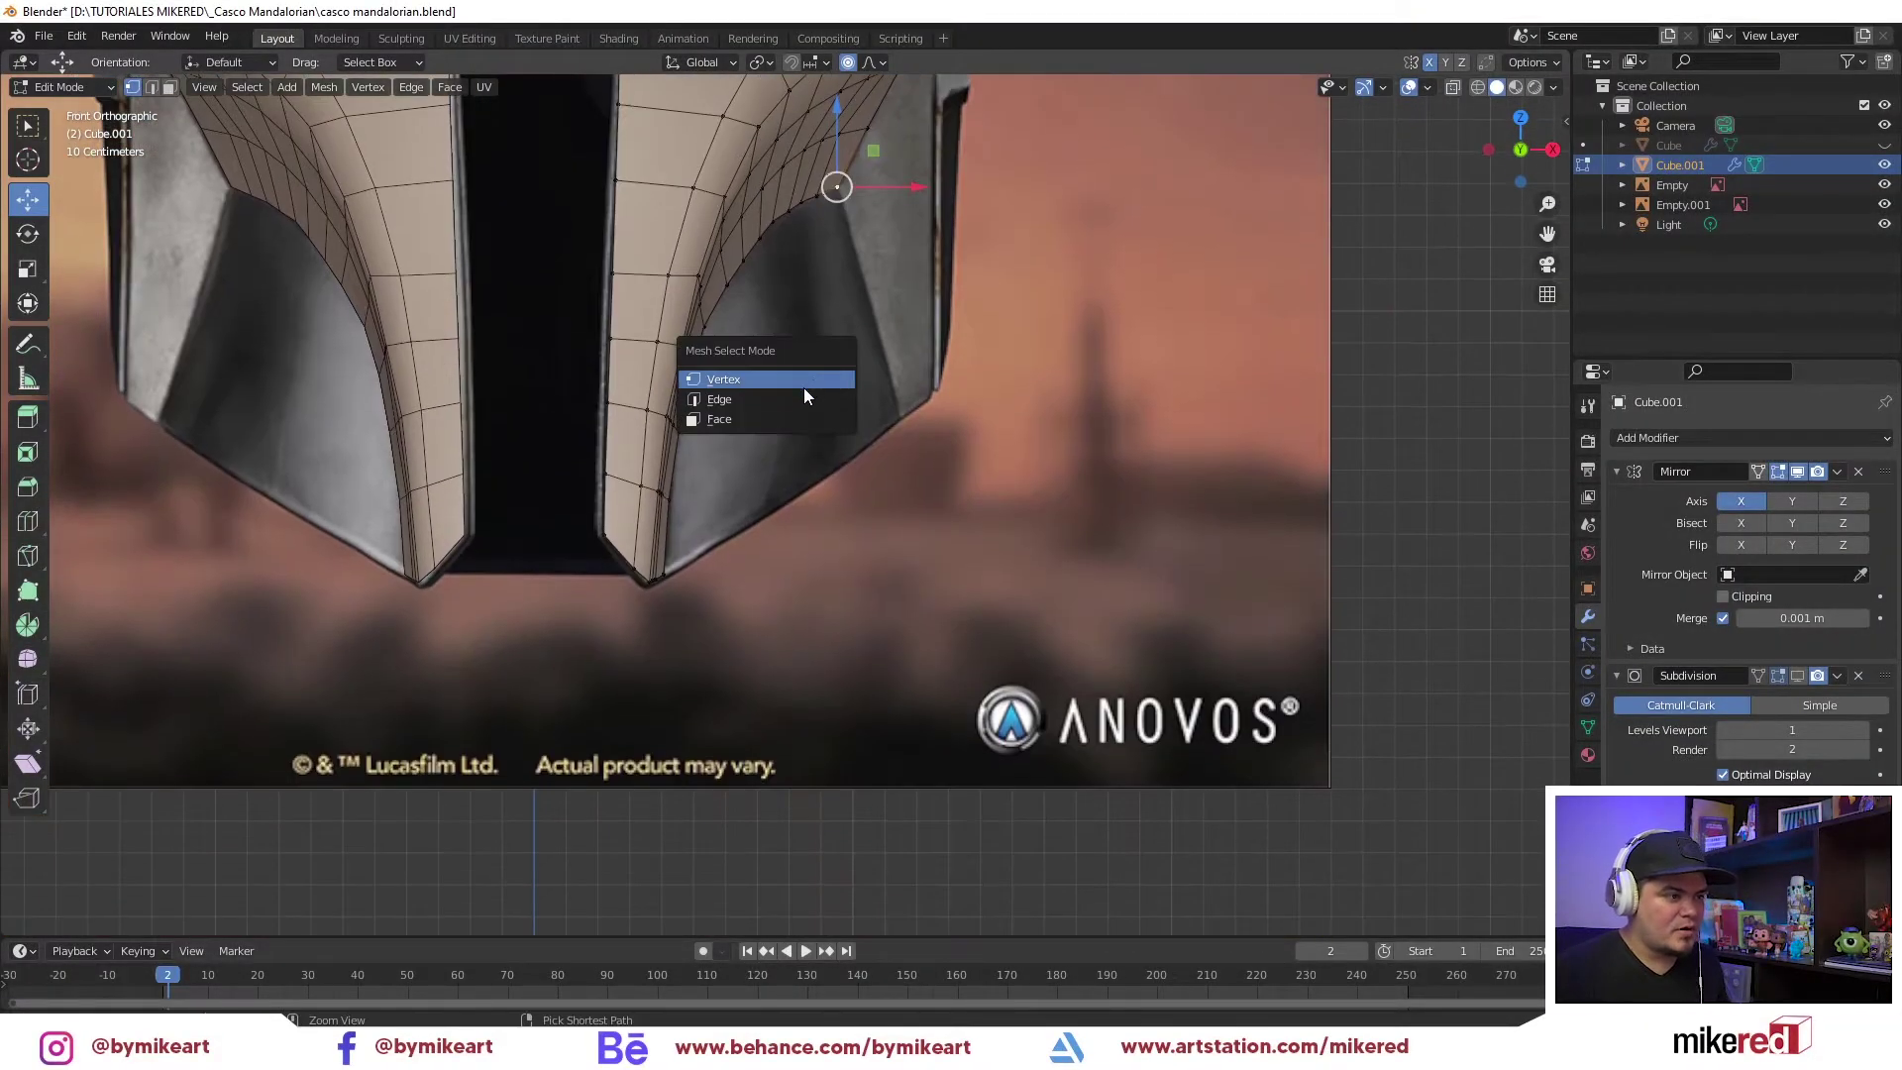
pyautogui.click(805, 389)
pyautogui.press('e')
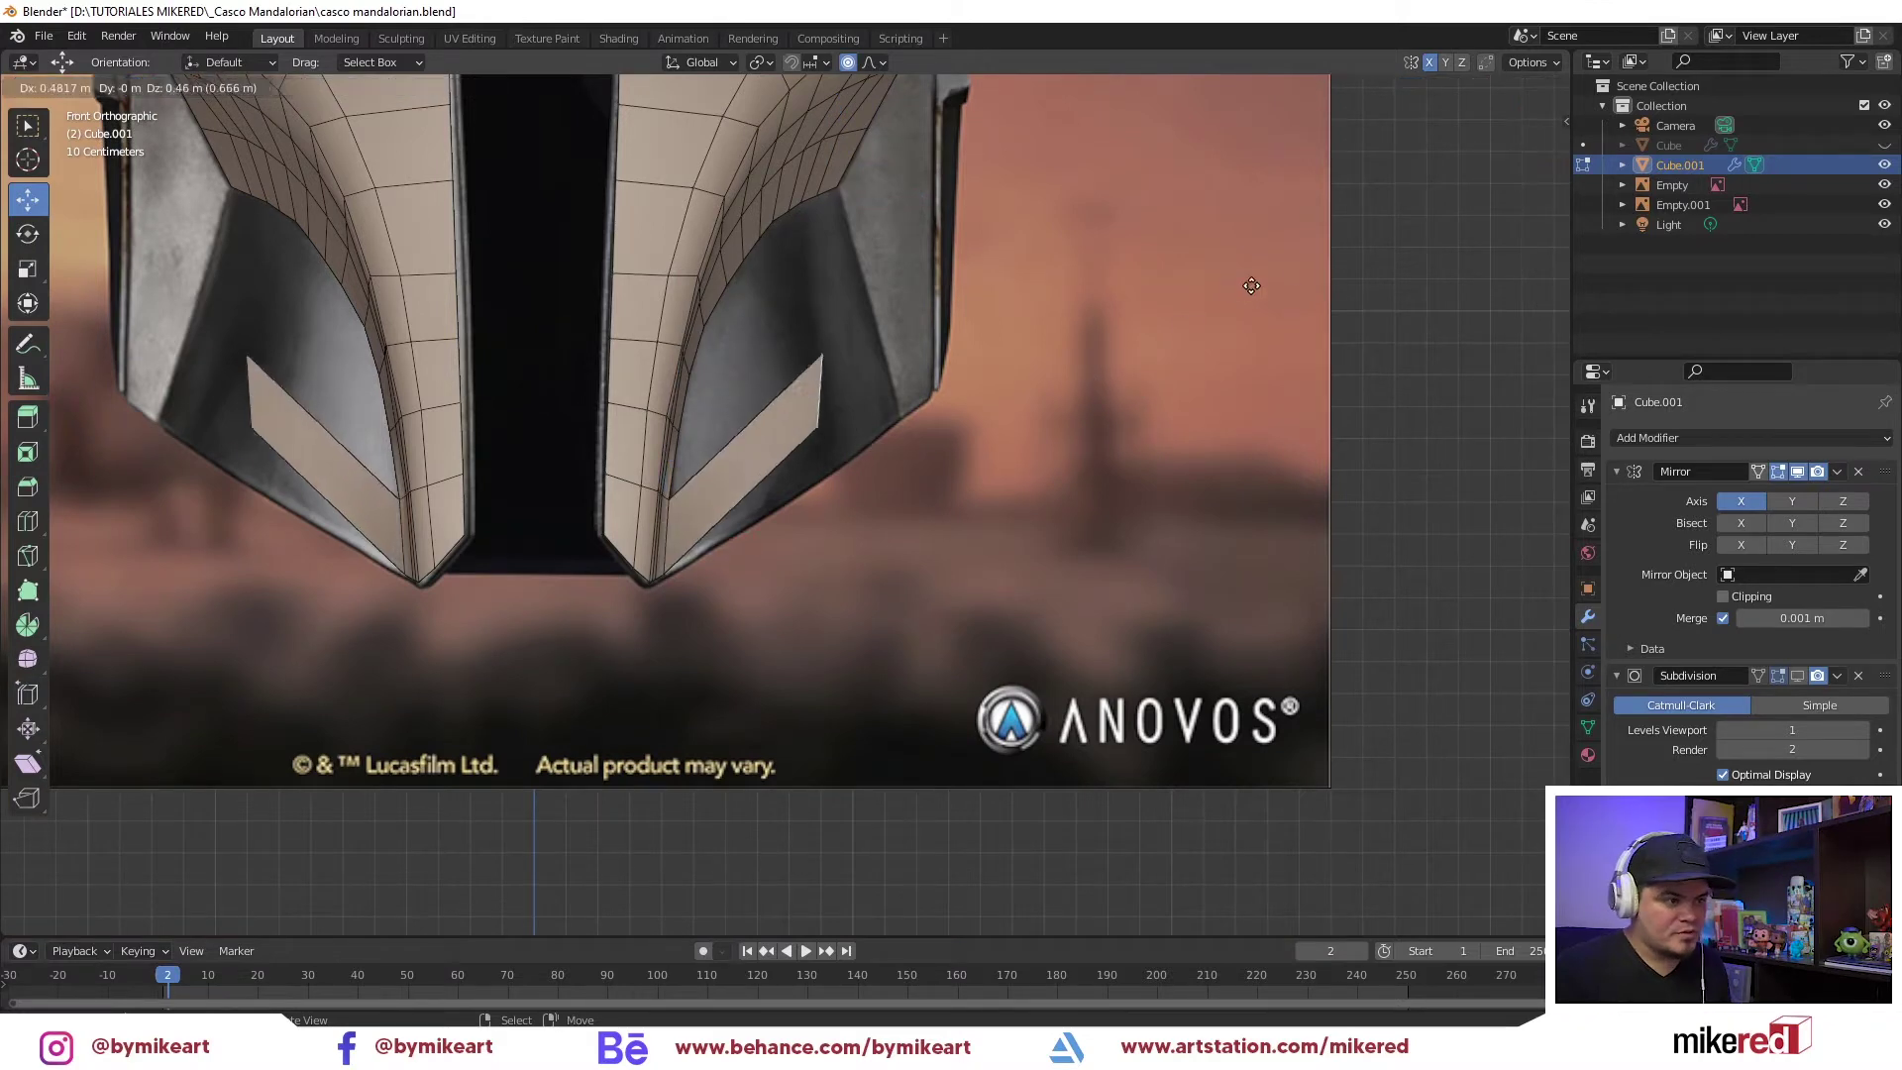
pyautogui.click(1313, 281)
# Move the strip's corner vertex with proportional falloff, then check it from the right side
pyautogui.hotkey('ctrl', 'Tab')
pyautogui.click(1054, 277)
pyautogui.press('g')
pyautogui.click(980, 299)
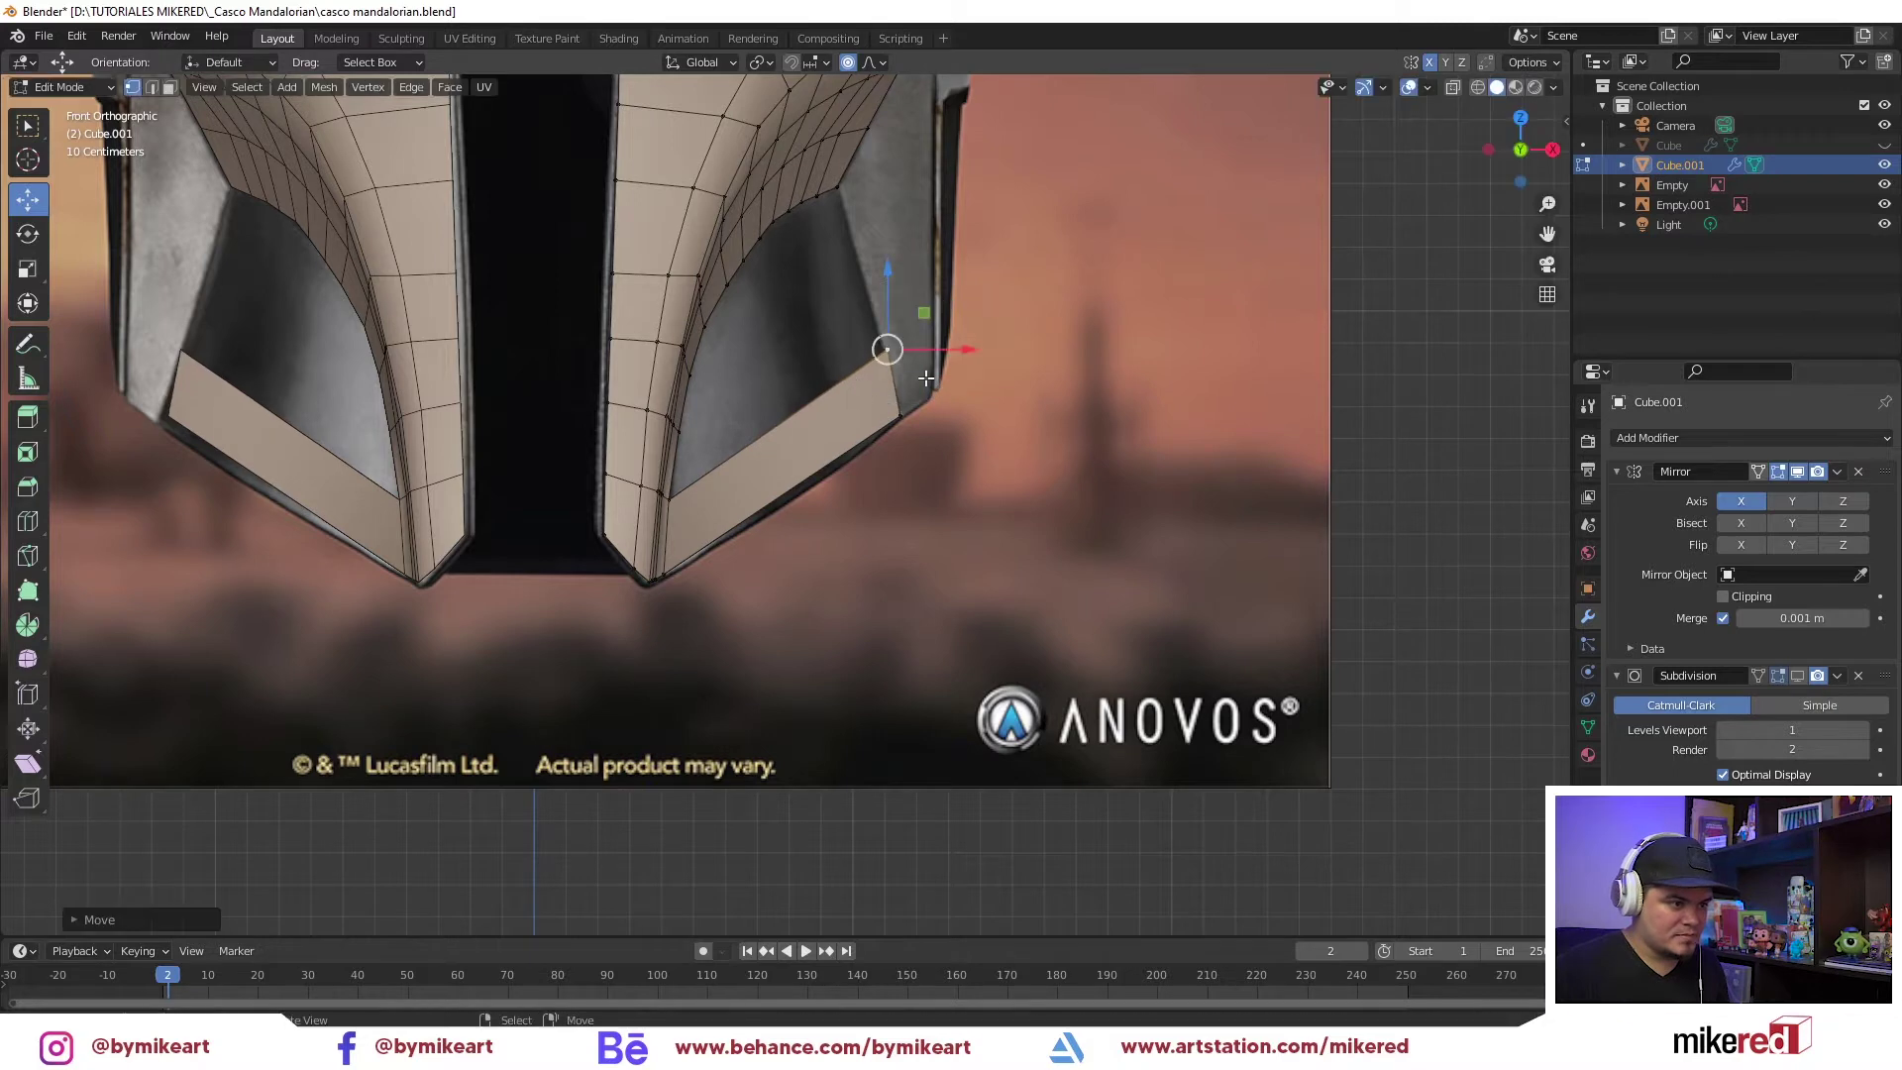
pyautogui.press('KP_3')
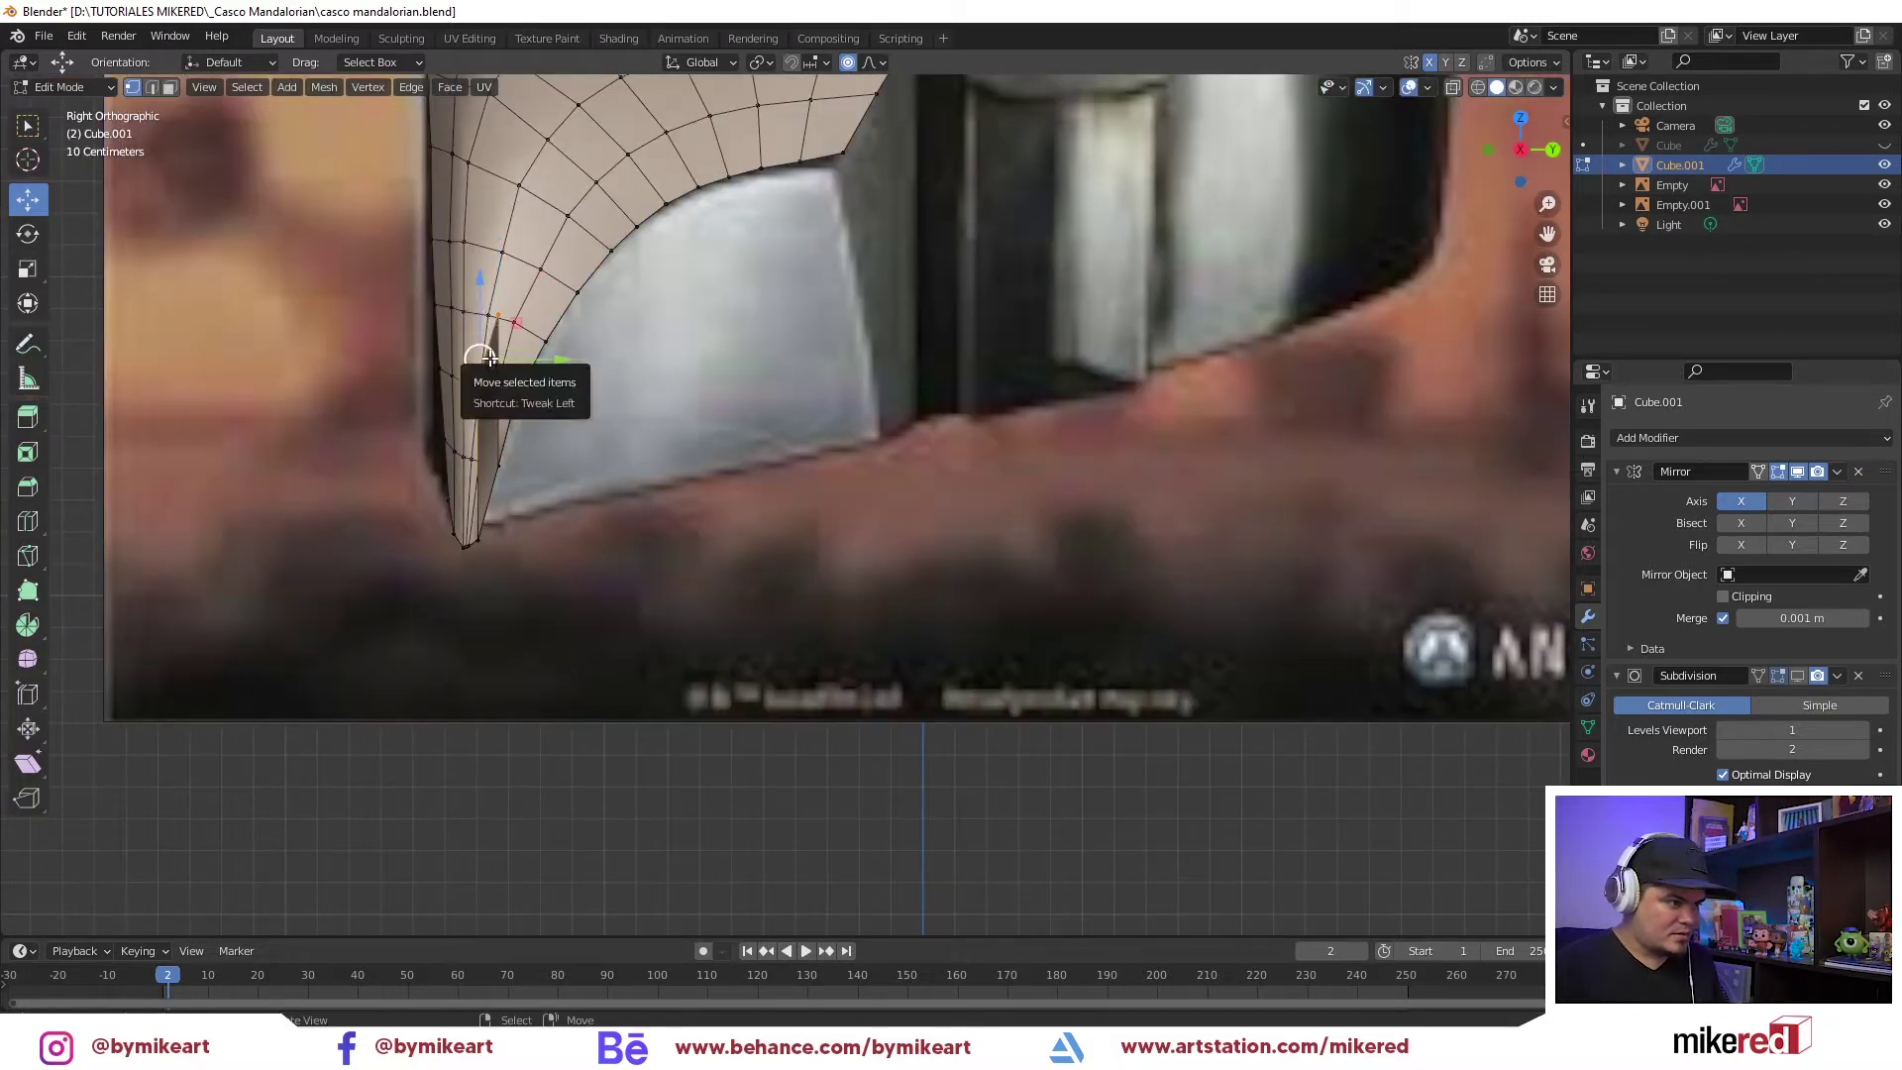
# Widen the strip into a band along the ear opening by moving its edge along Y
pyautogui.moveTo(481, 362); pyautogui.dragTo(504, 366)
pyautogui.press('g')
pyautogui.press('y')
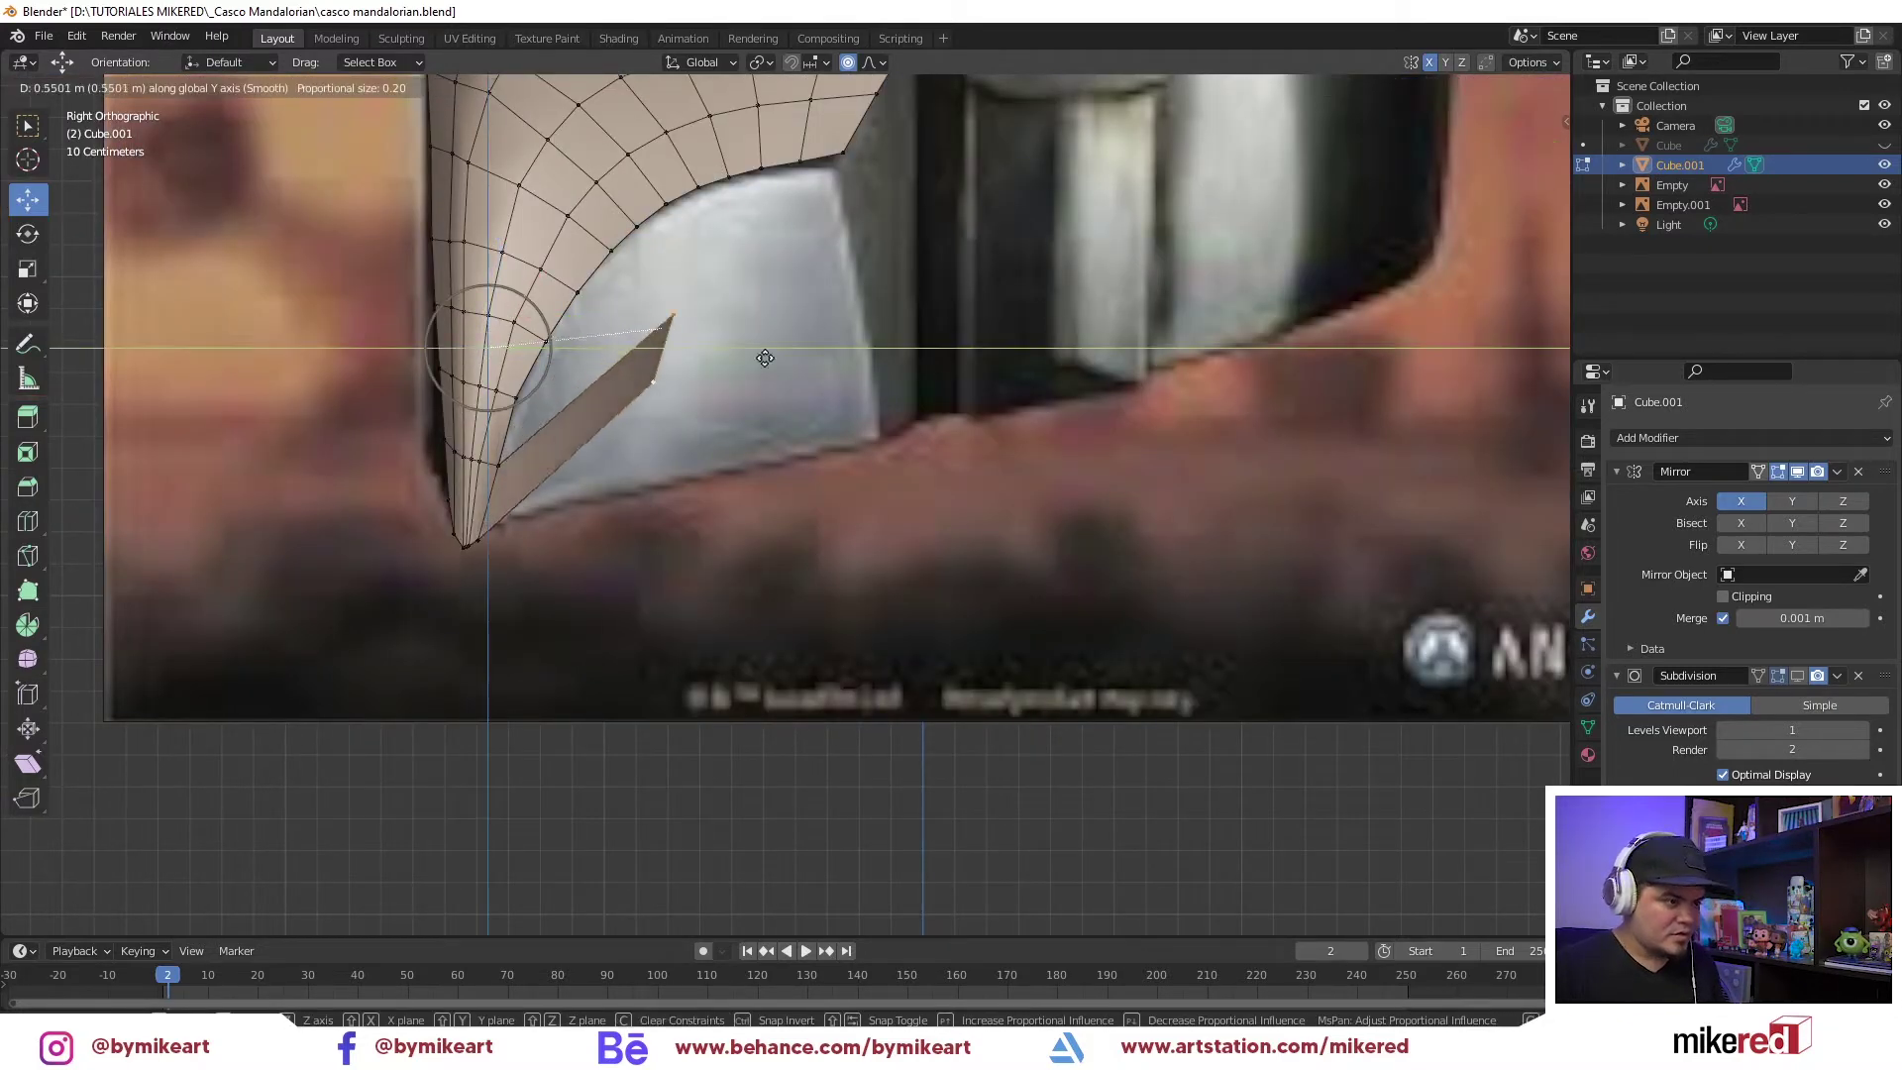
pyautogui.click(920, 339)
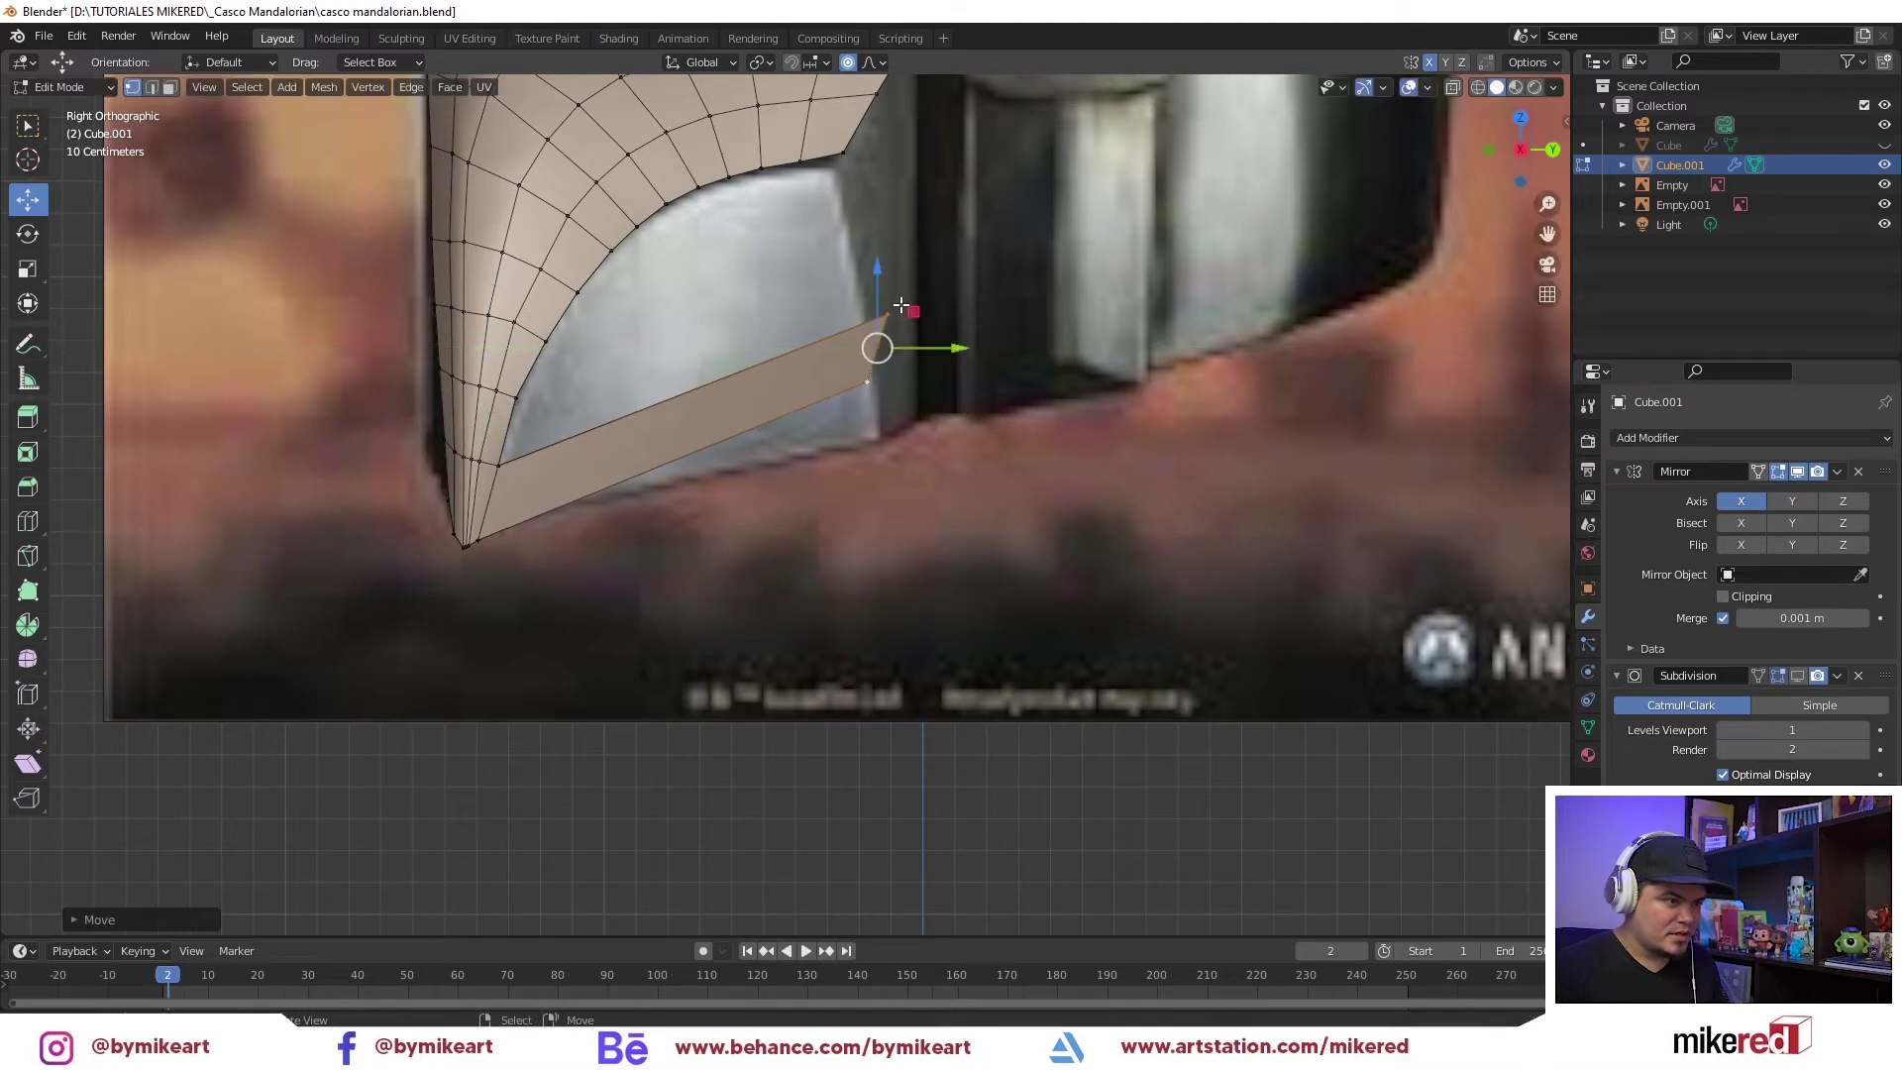
pyautogui.scroll(-1, 900, 305)
# Add a centred edge loop across the band and slide its vertices to follow the reference
pyautogui.hotkey('ctrl', 'r')
pyautogui.click(780, 393)
pyautogui.rightClick(772, 396)
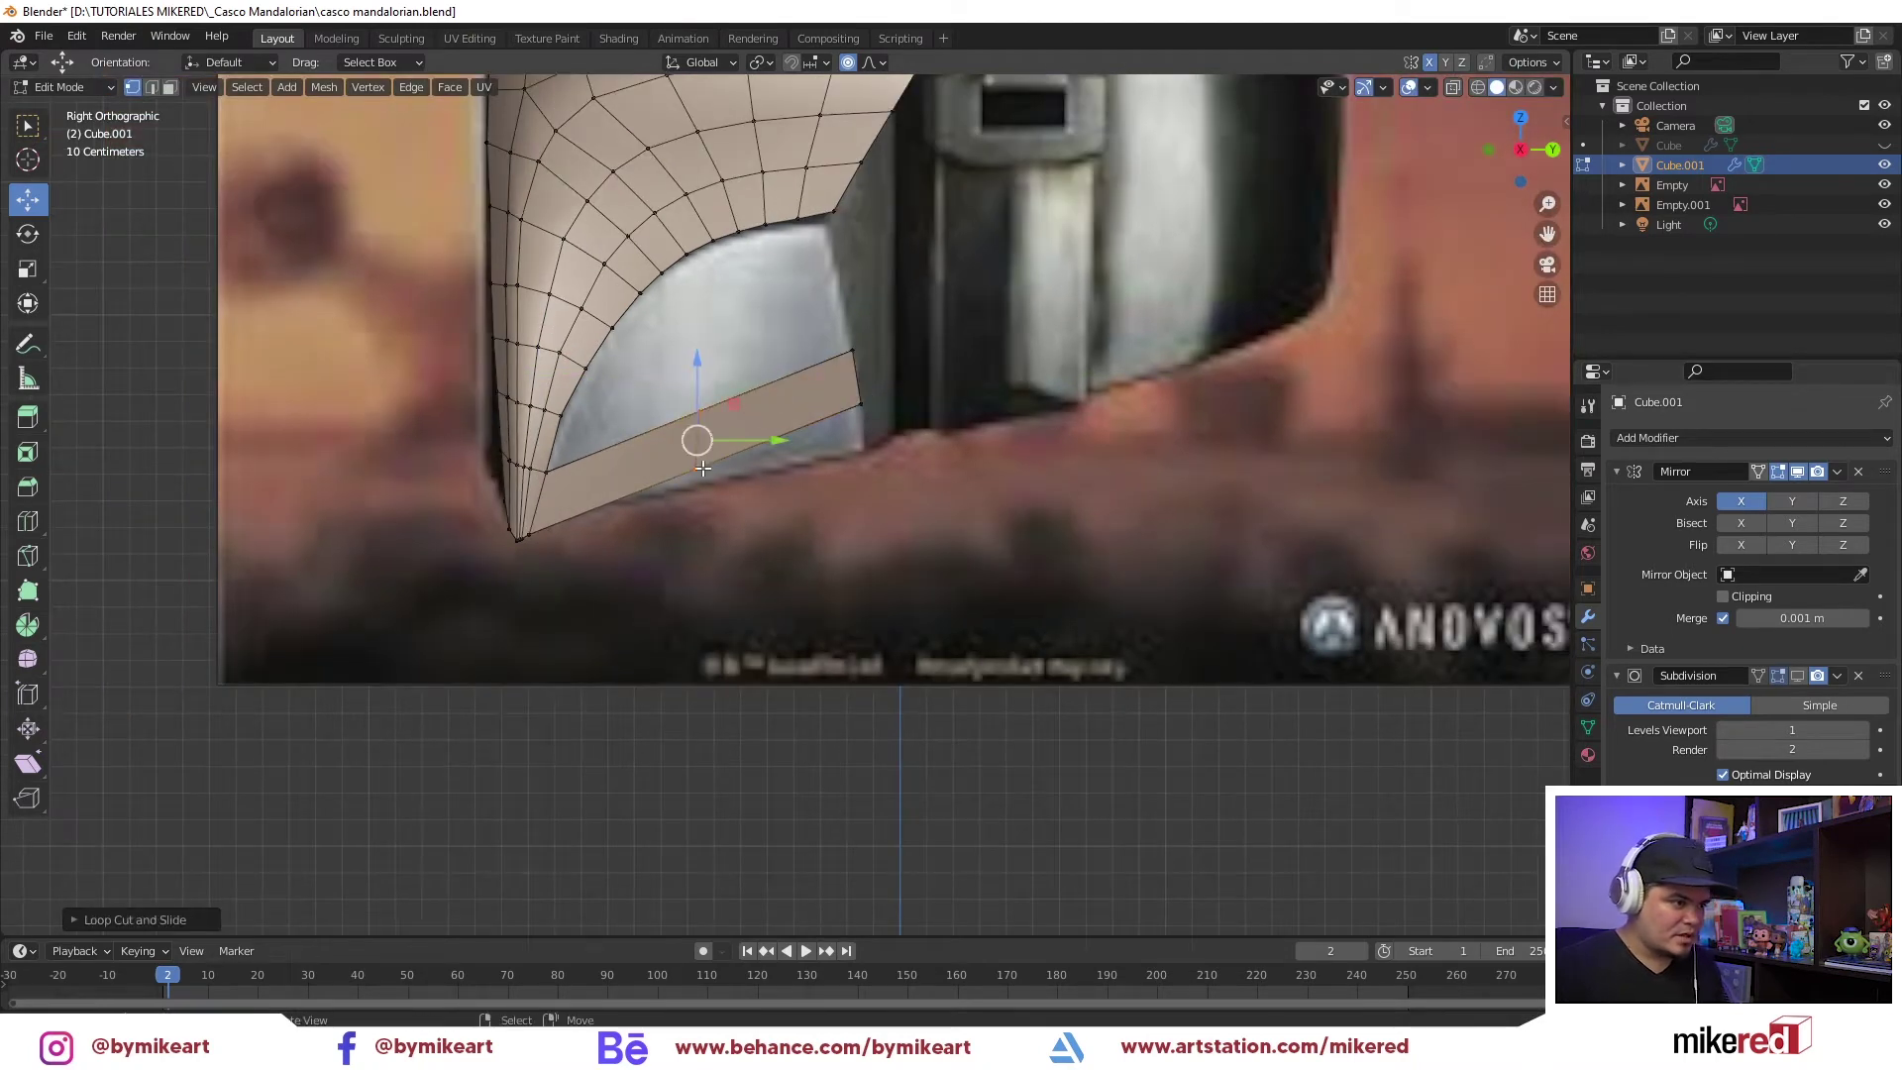
pyautogui.moveTo(698, 443); pyautogui.dragTo(706, 475)
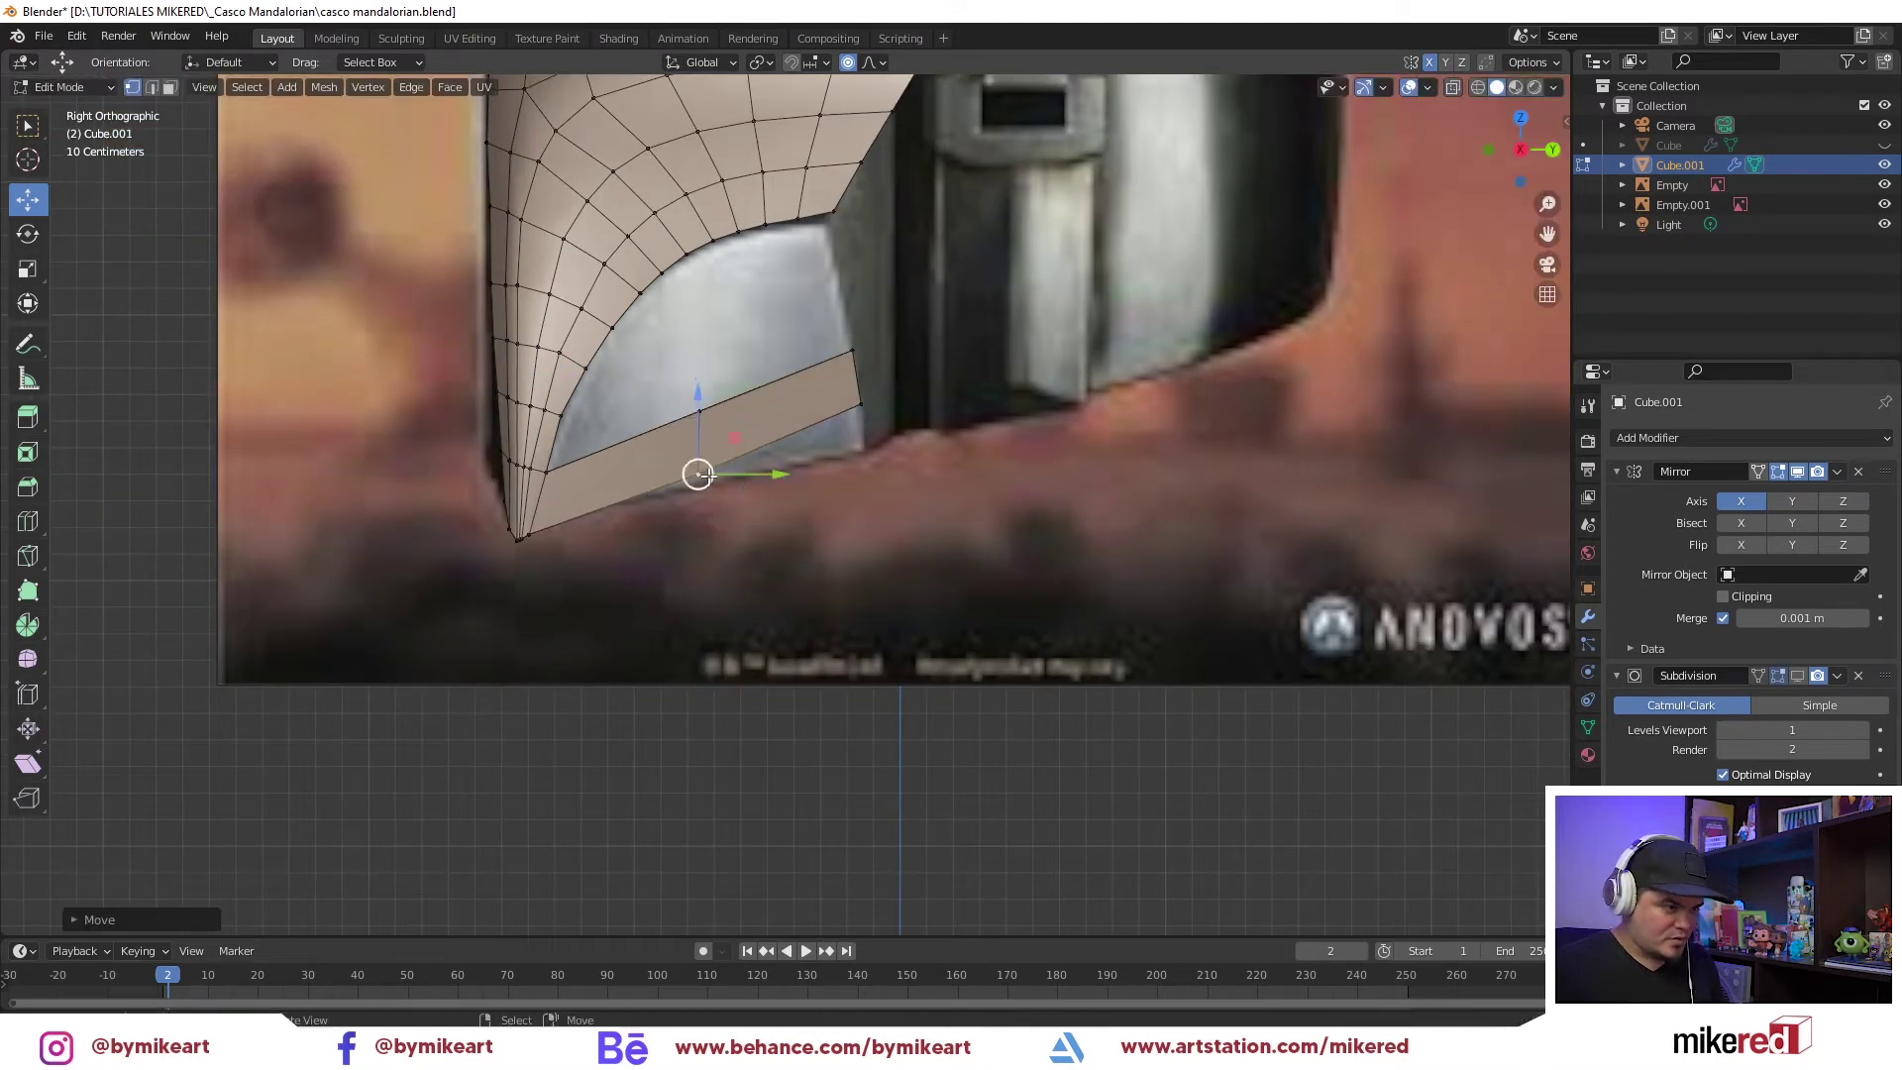
pyautogui.press('g')
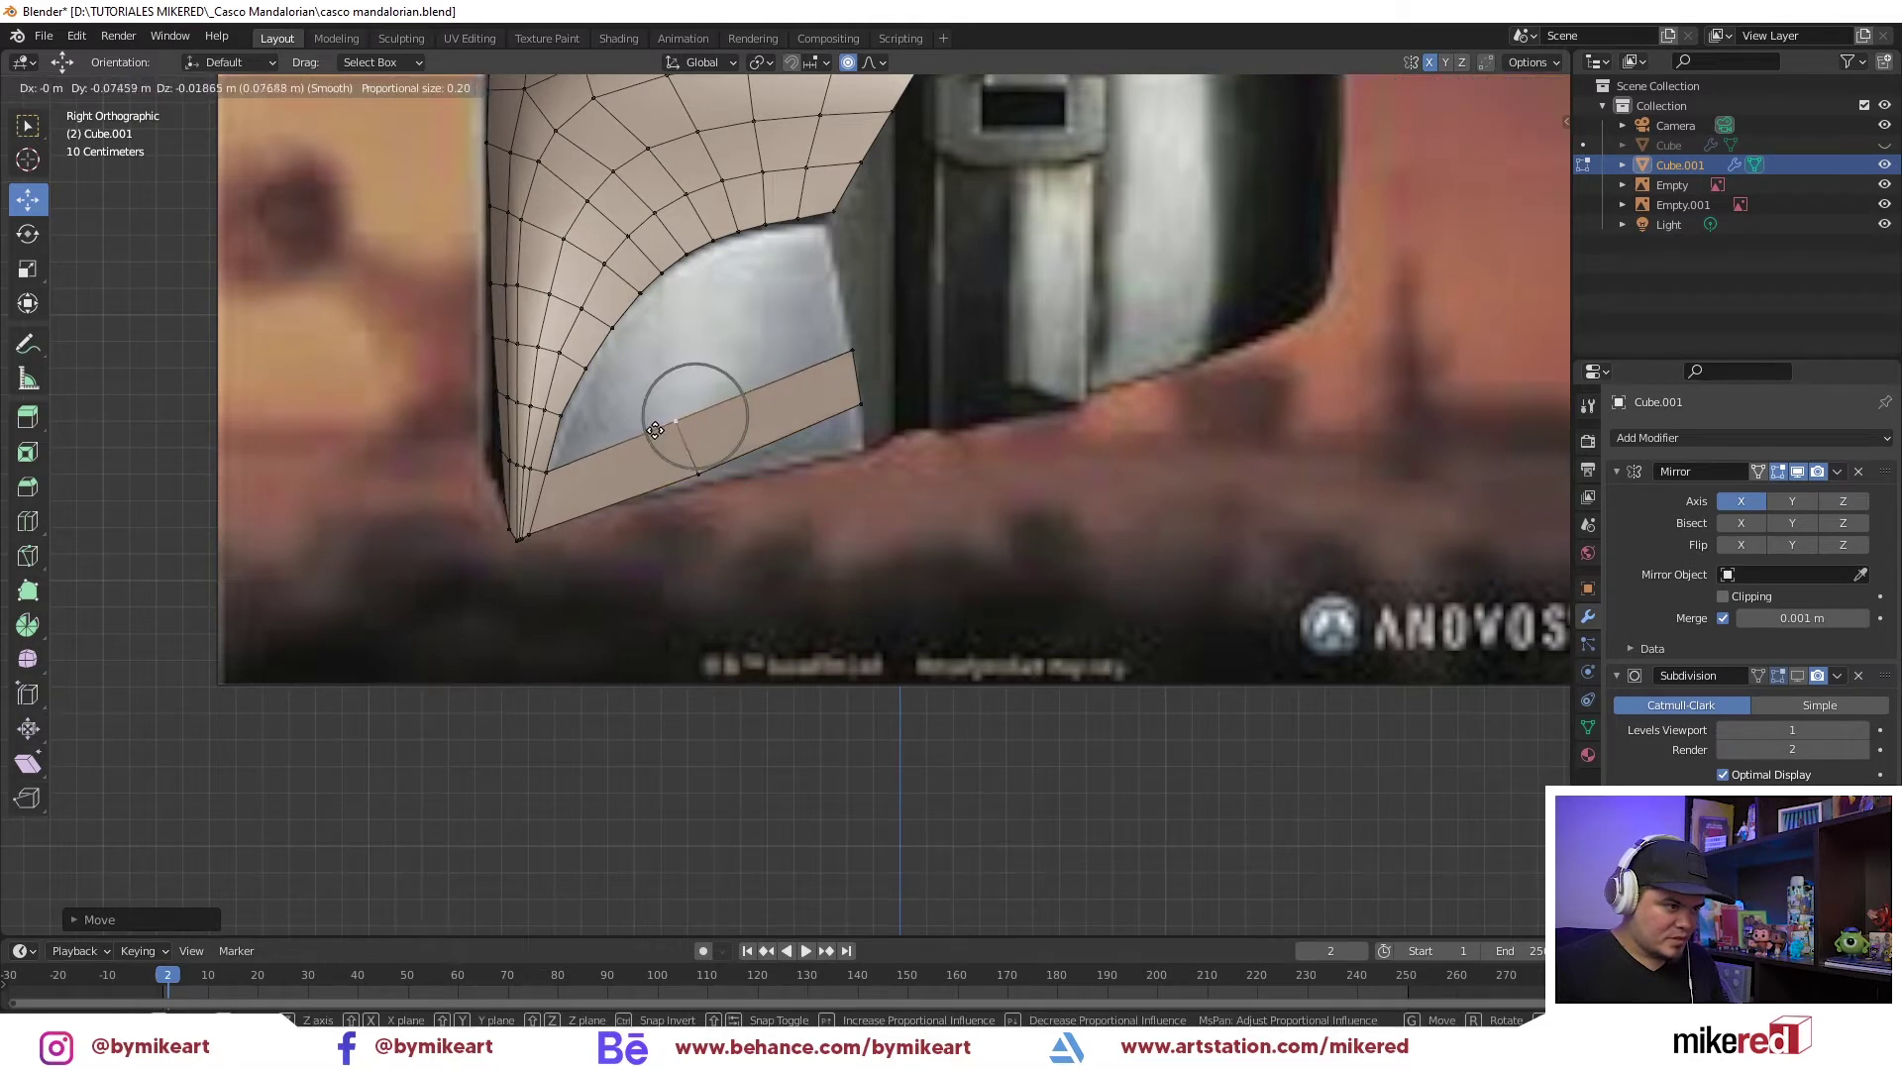
pyautogui.rightClick(658, 429)
pyautogui.press('g')
pyautogui.press('g')
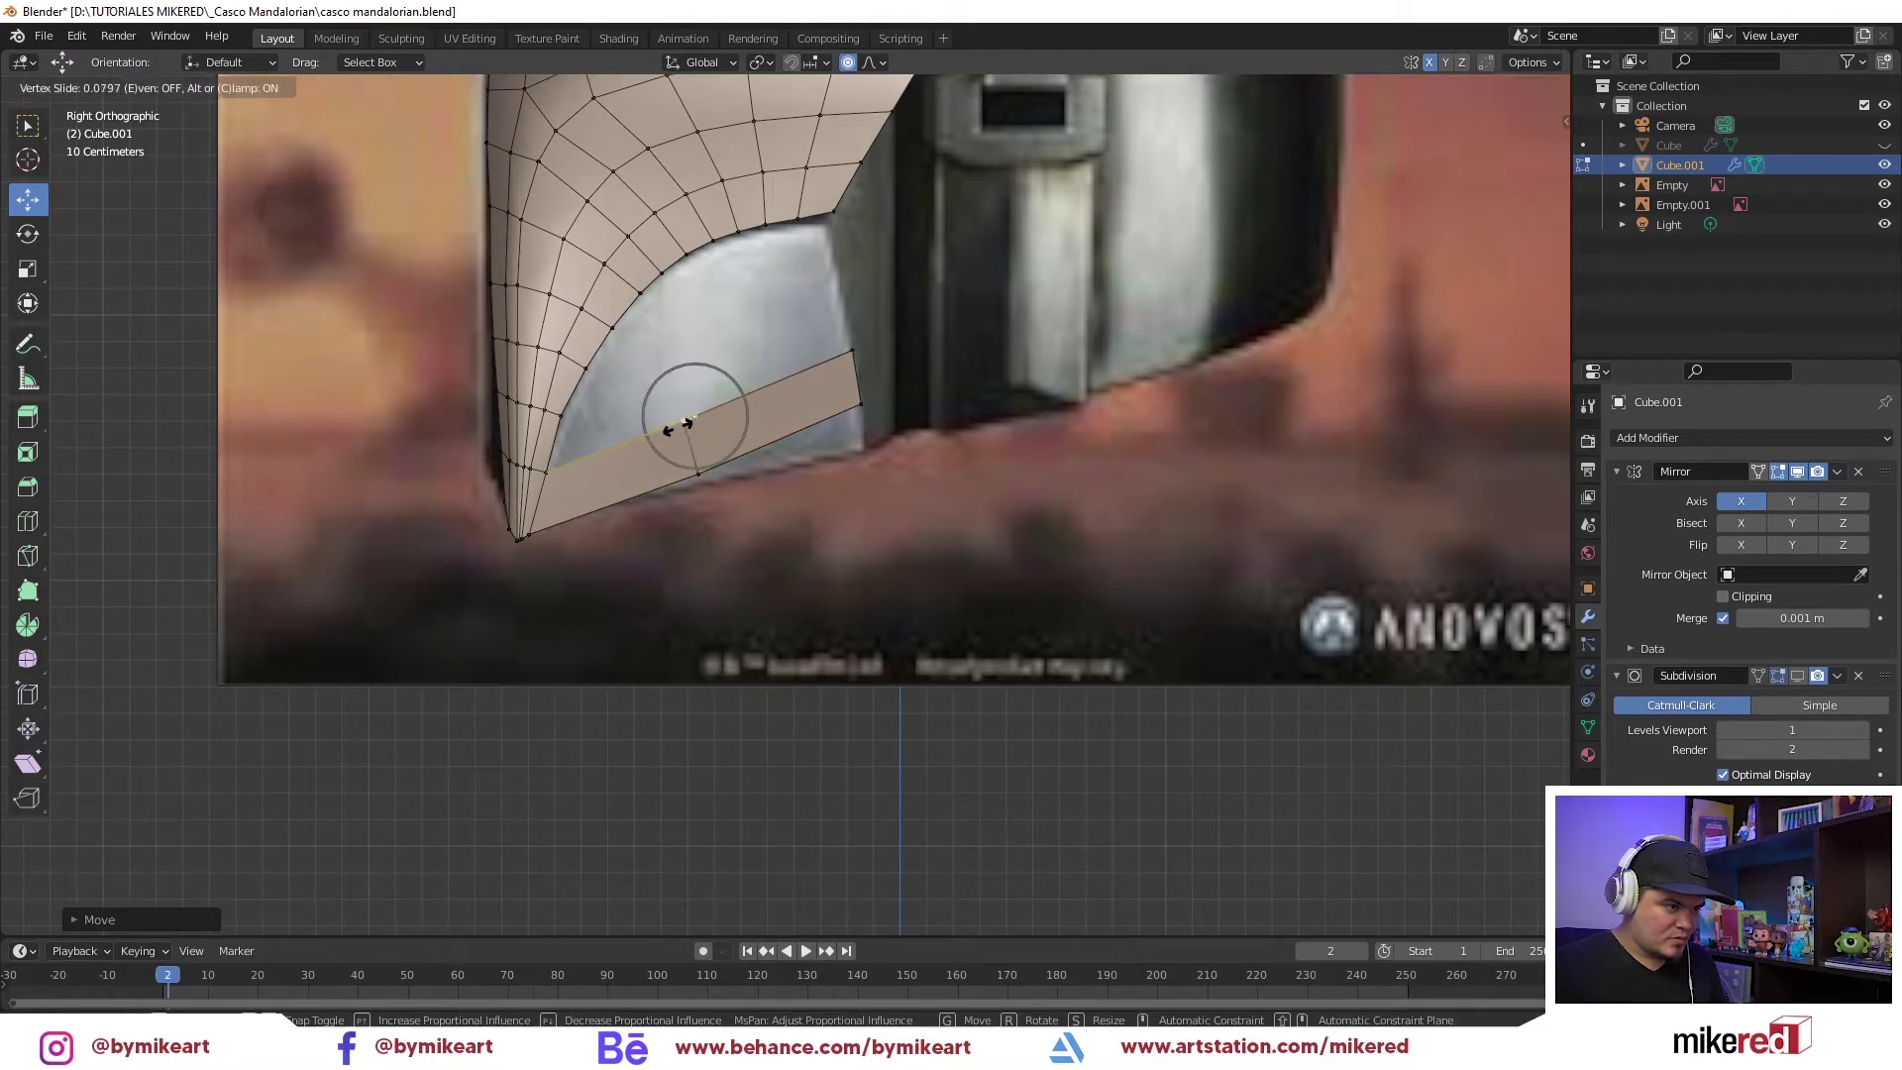
pyautogui.click(677, 428)
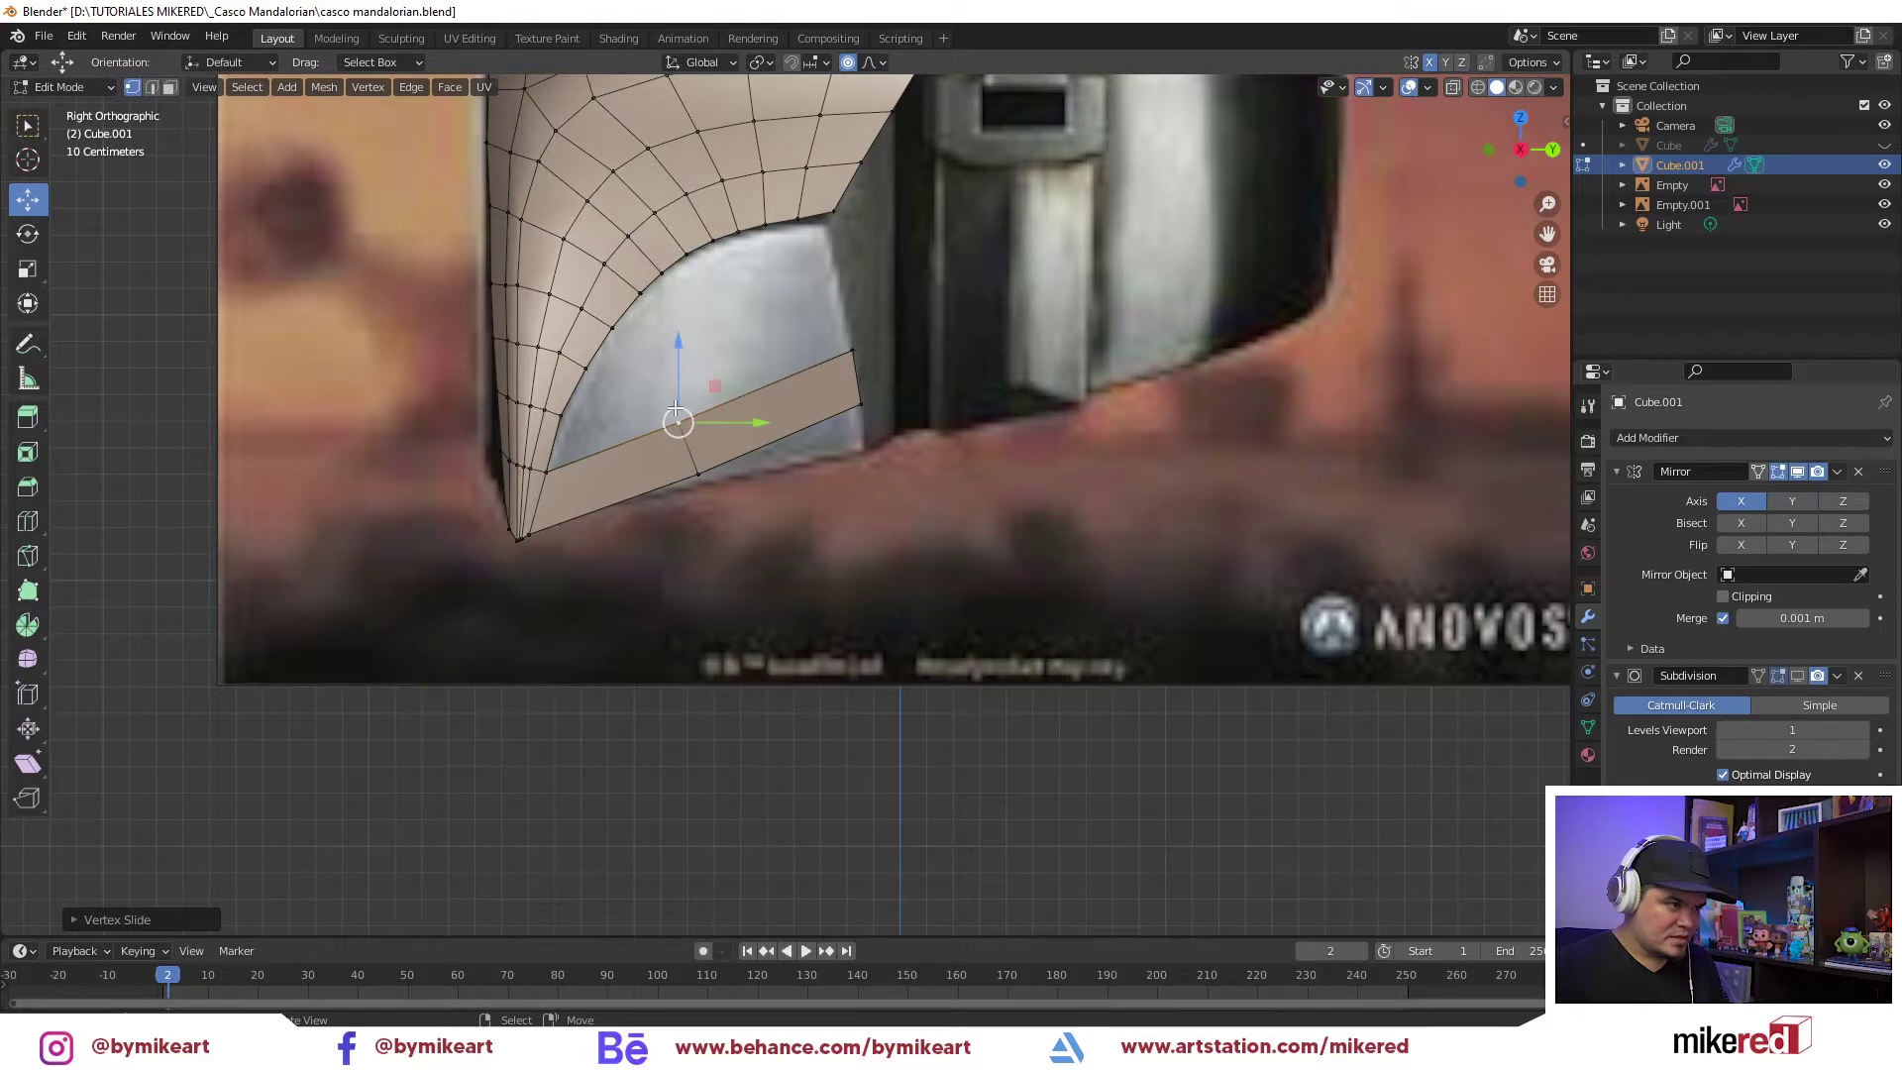
# Add a second centred edge loop across the band and view it from the front at an angle
pyautogui.hotkey('ctrl', 'r')
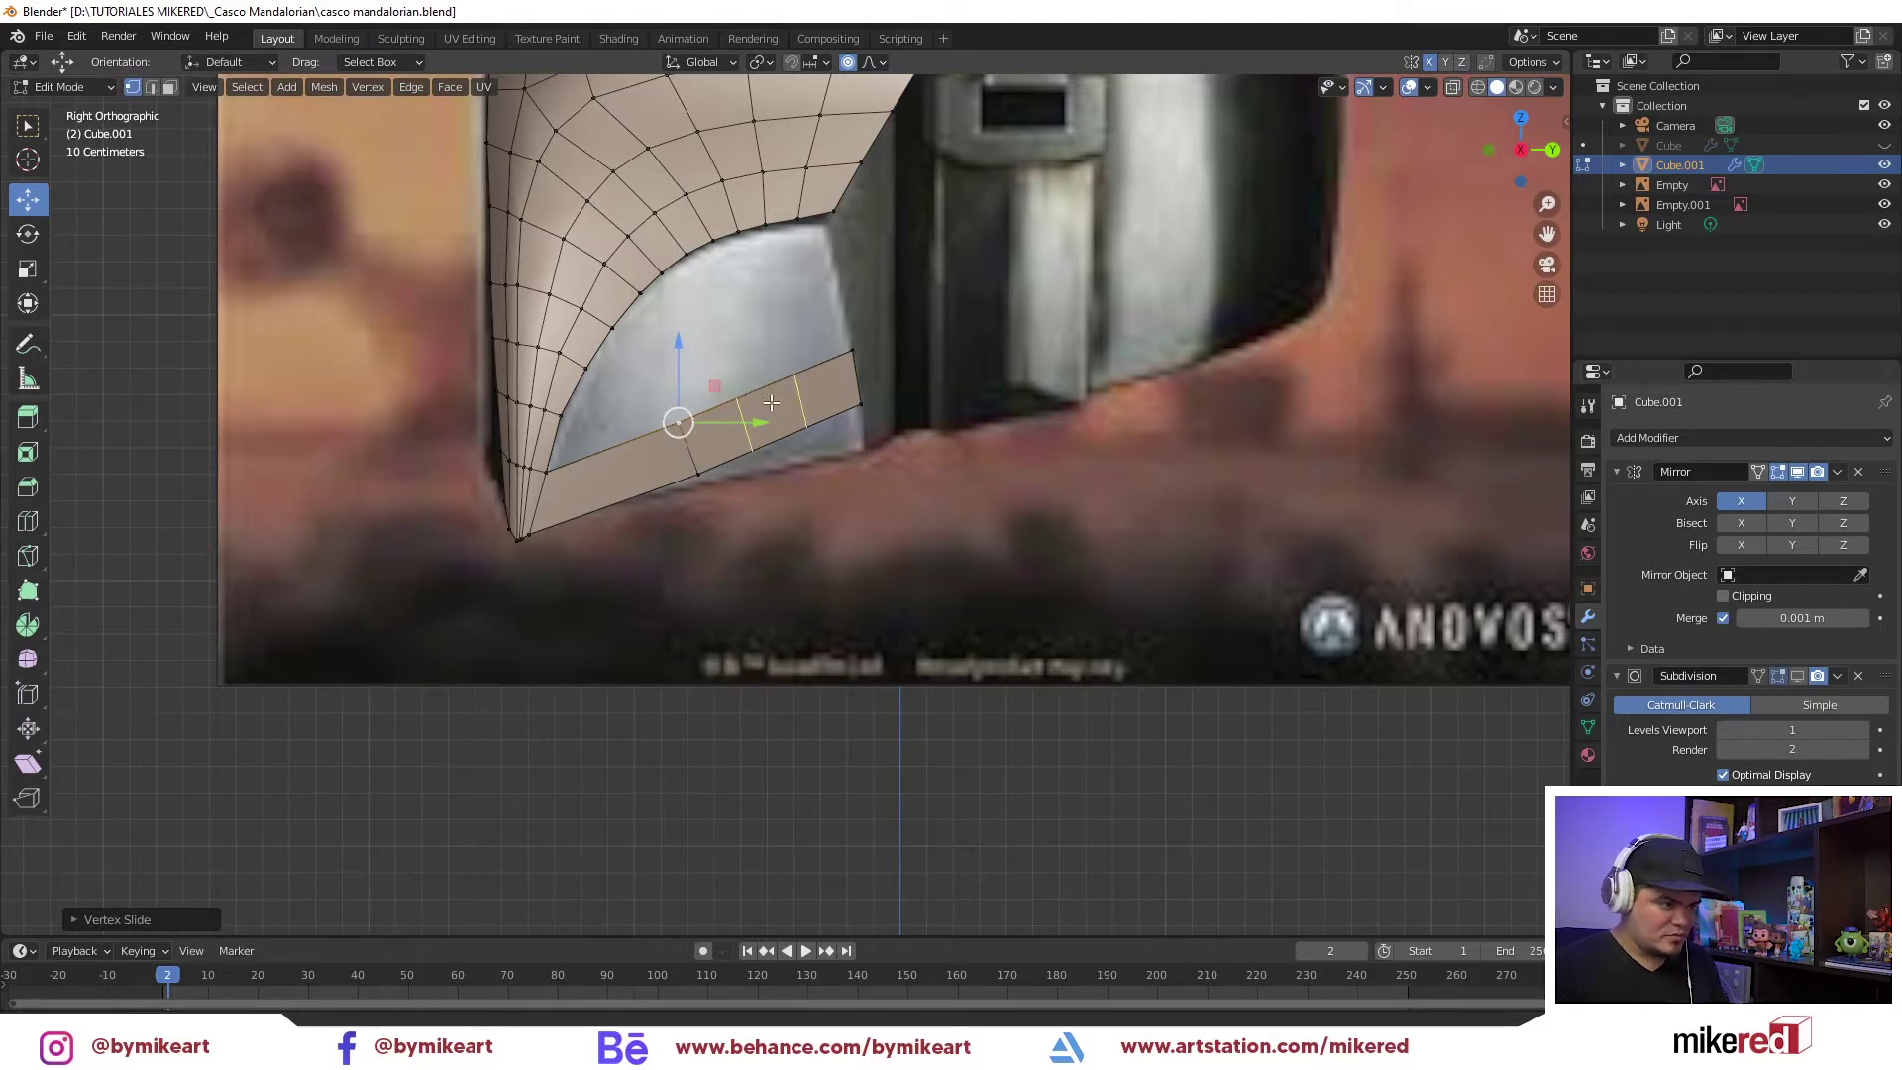
pyautogui.click(770, 404)
pyautogui.rightClick(771, 406)
pyautogui.press('KP_1')
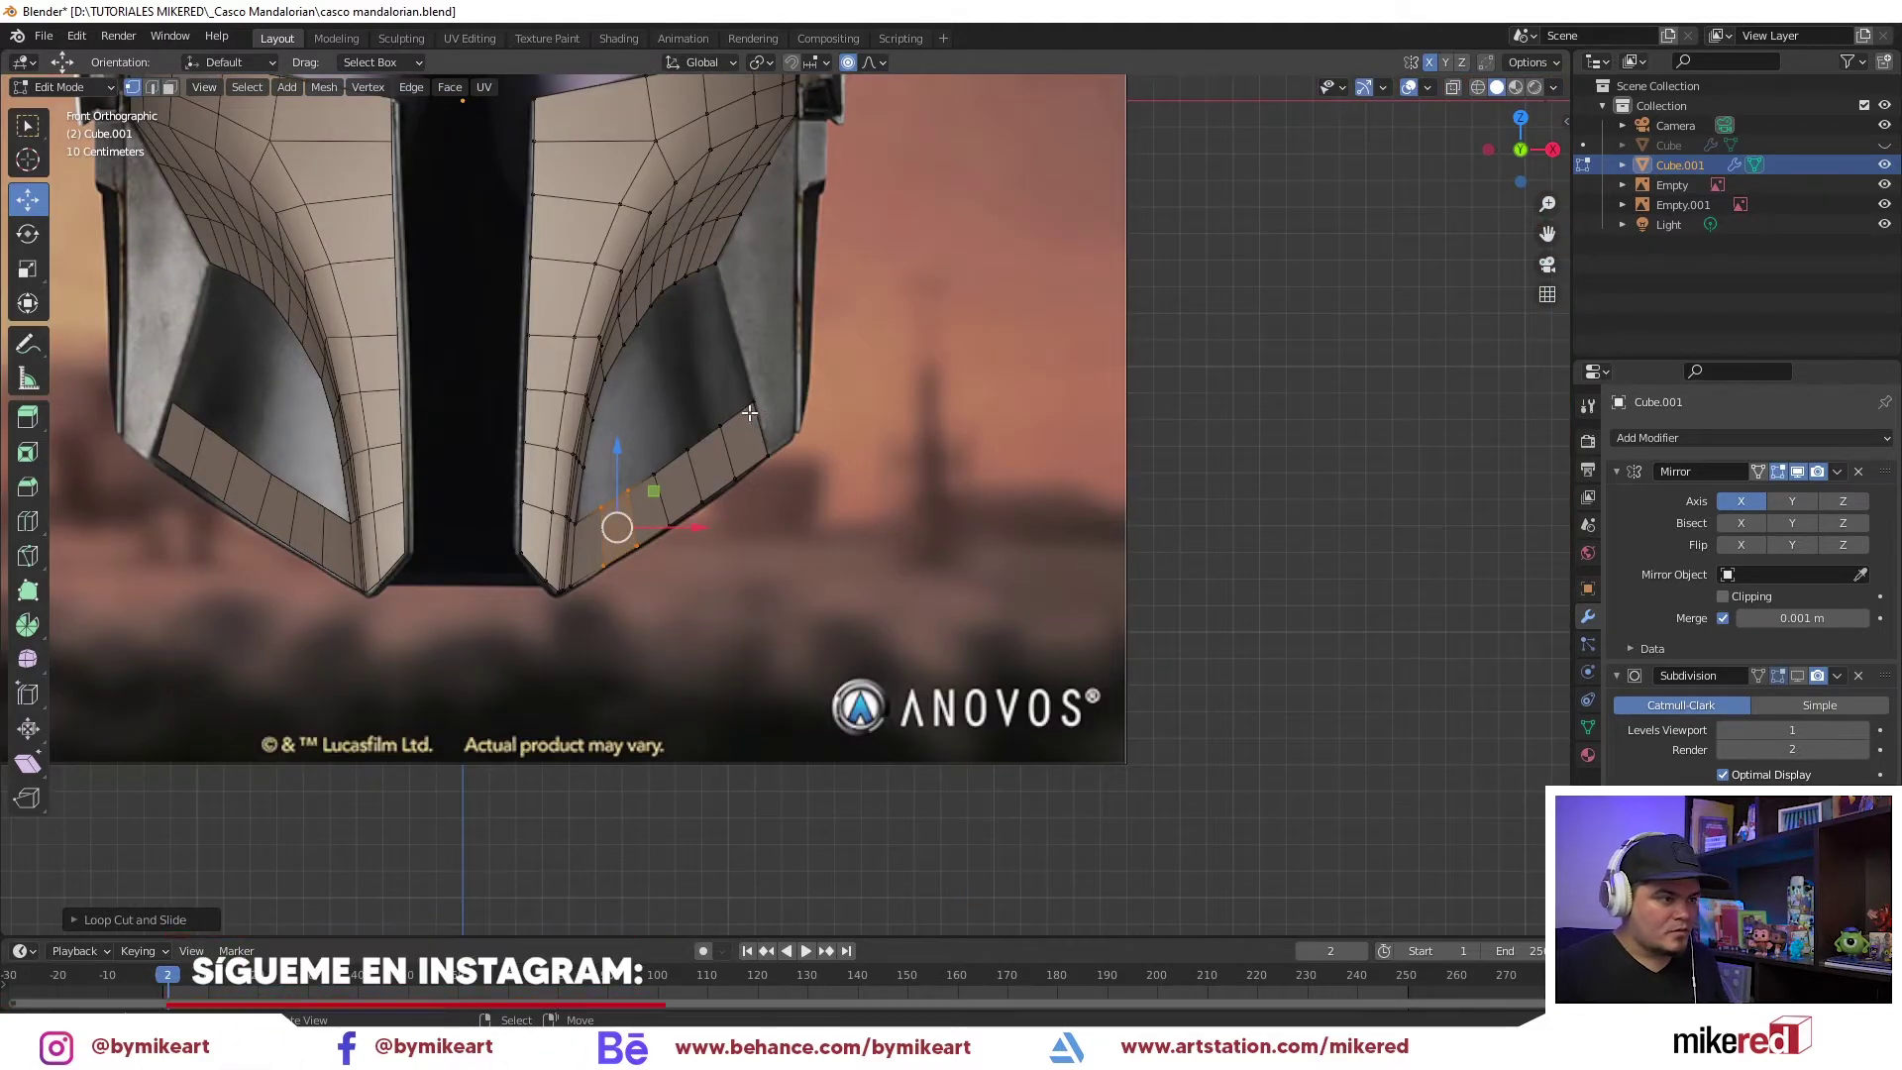
pyautogui.scroll(3, 750, 412)
pyautogui.moveTo(750, 412); pyautogui.dragTo(798, 397, button='middle')
# Edge-slide the strip's end and fill a face bridging it to the upper opening edge
pyautogui.hotkey('ctrl', 'Tab')
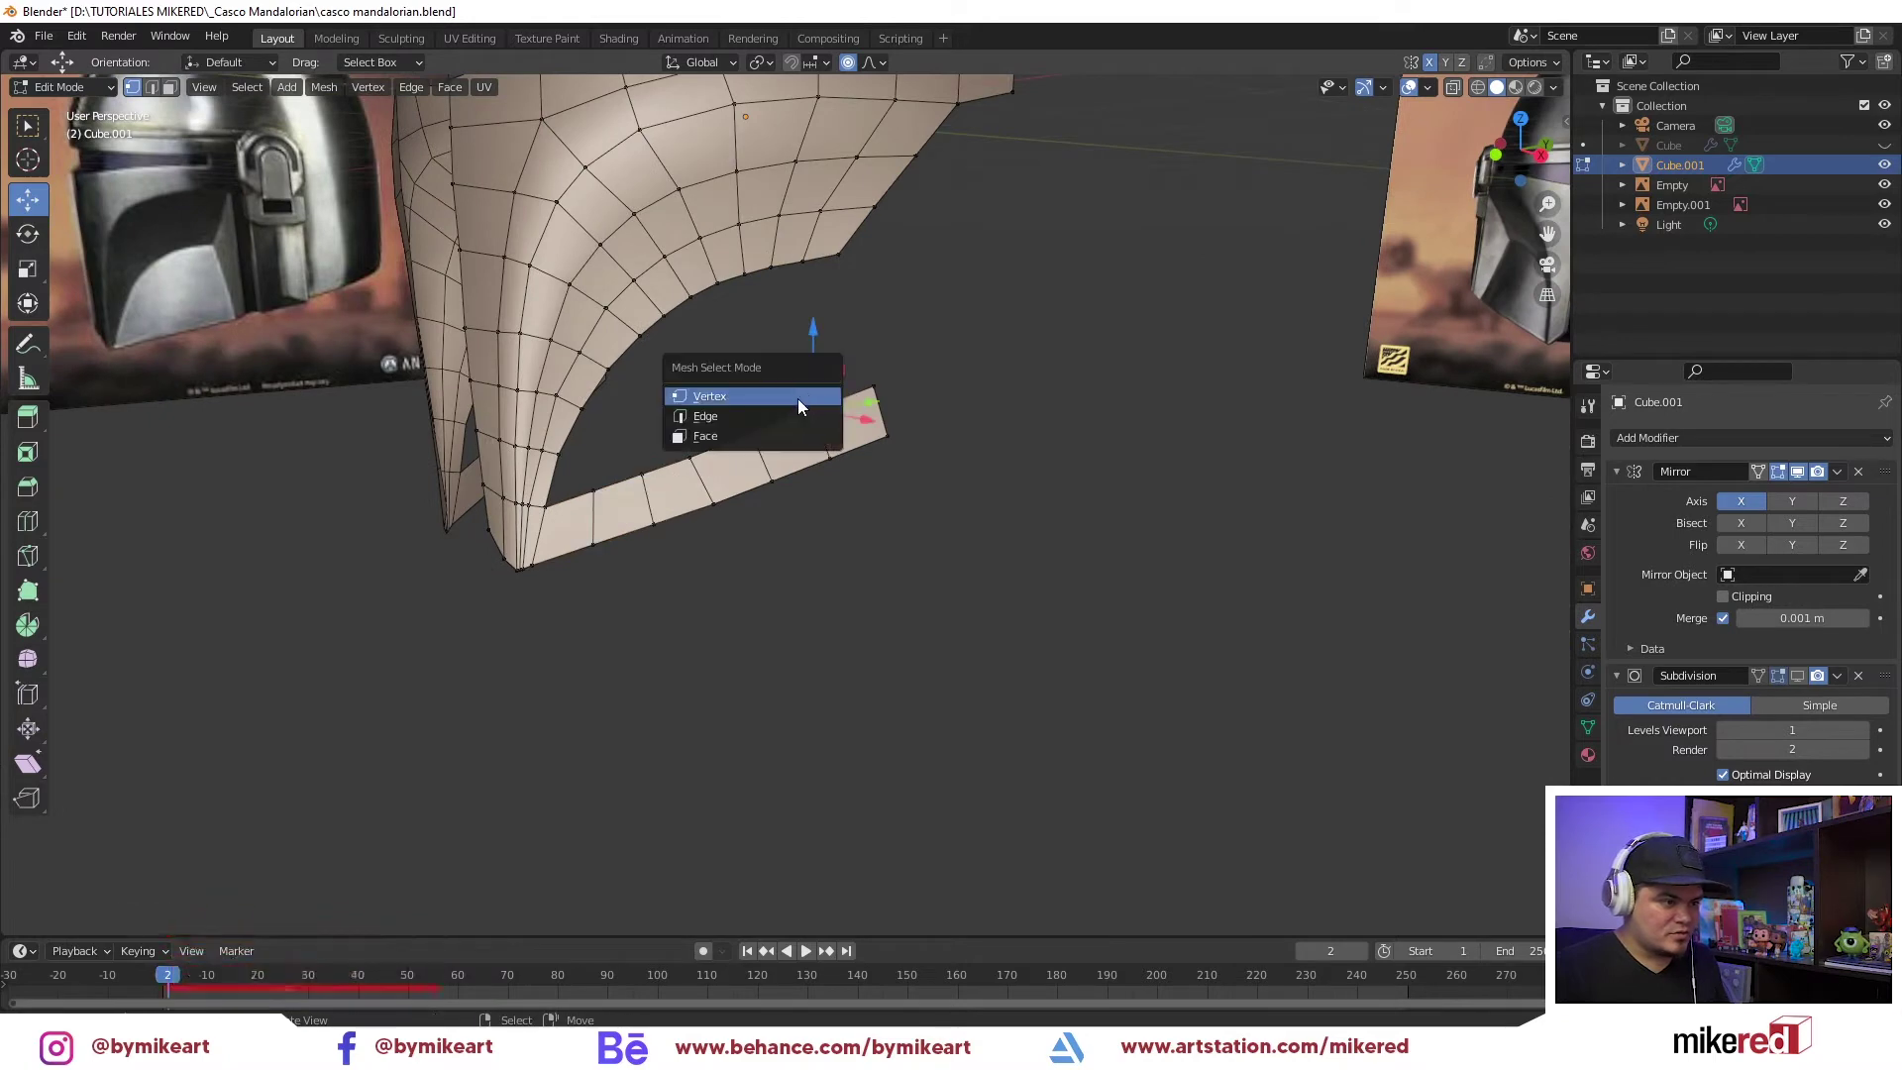
pyautogui.click(803, 416)
pyautogui.press('g')
pyautogui.press('g')
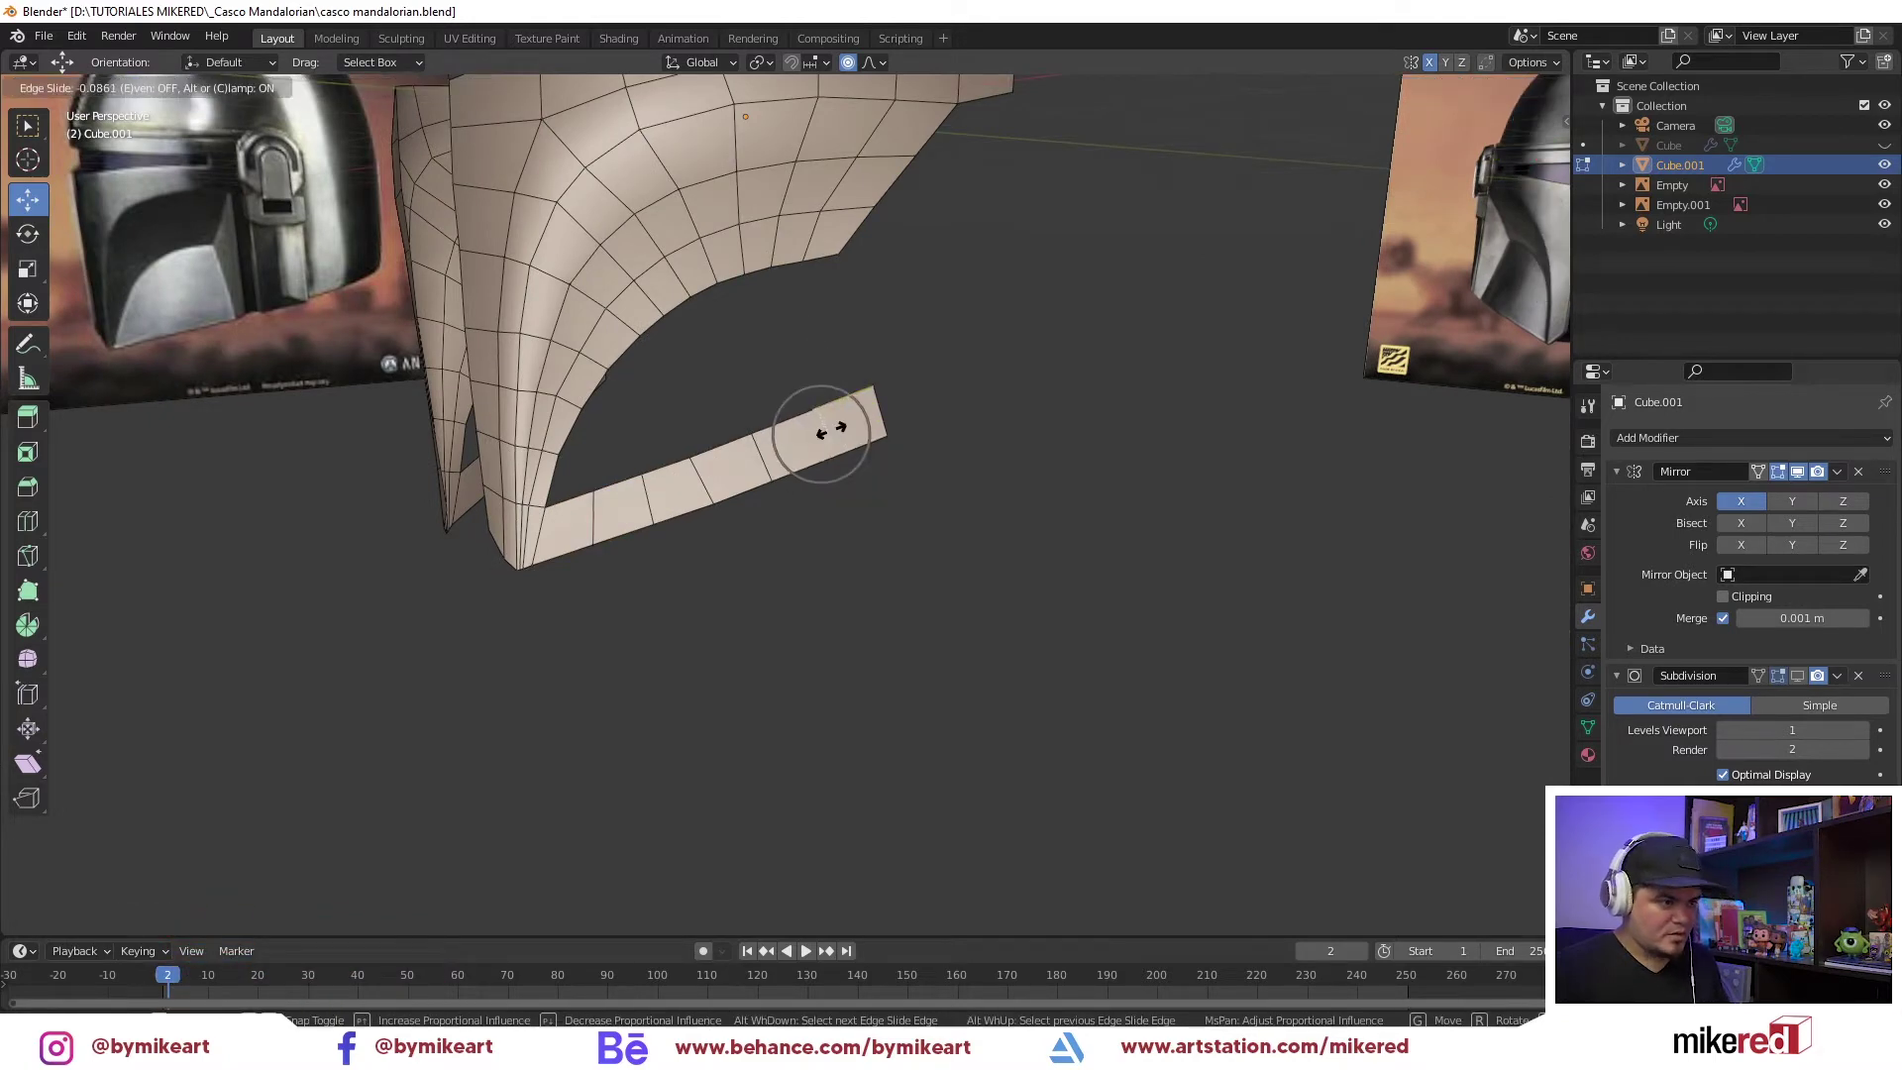
pyautogui.click(852, 394)
pyautogui.keyDown('shift'); pyautogui.click(821, 250); pyautogui.keyUp('shift')
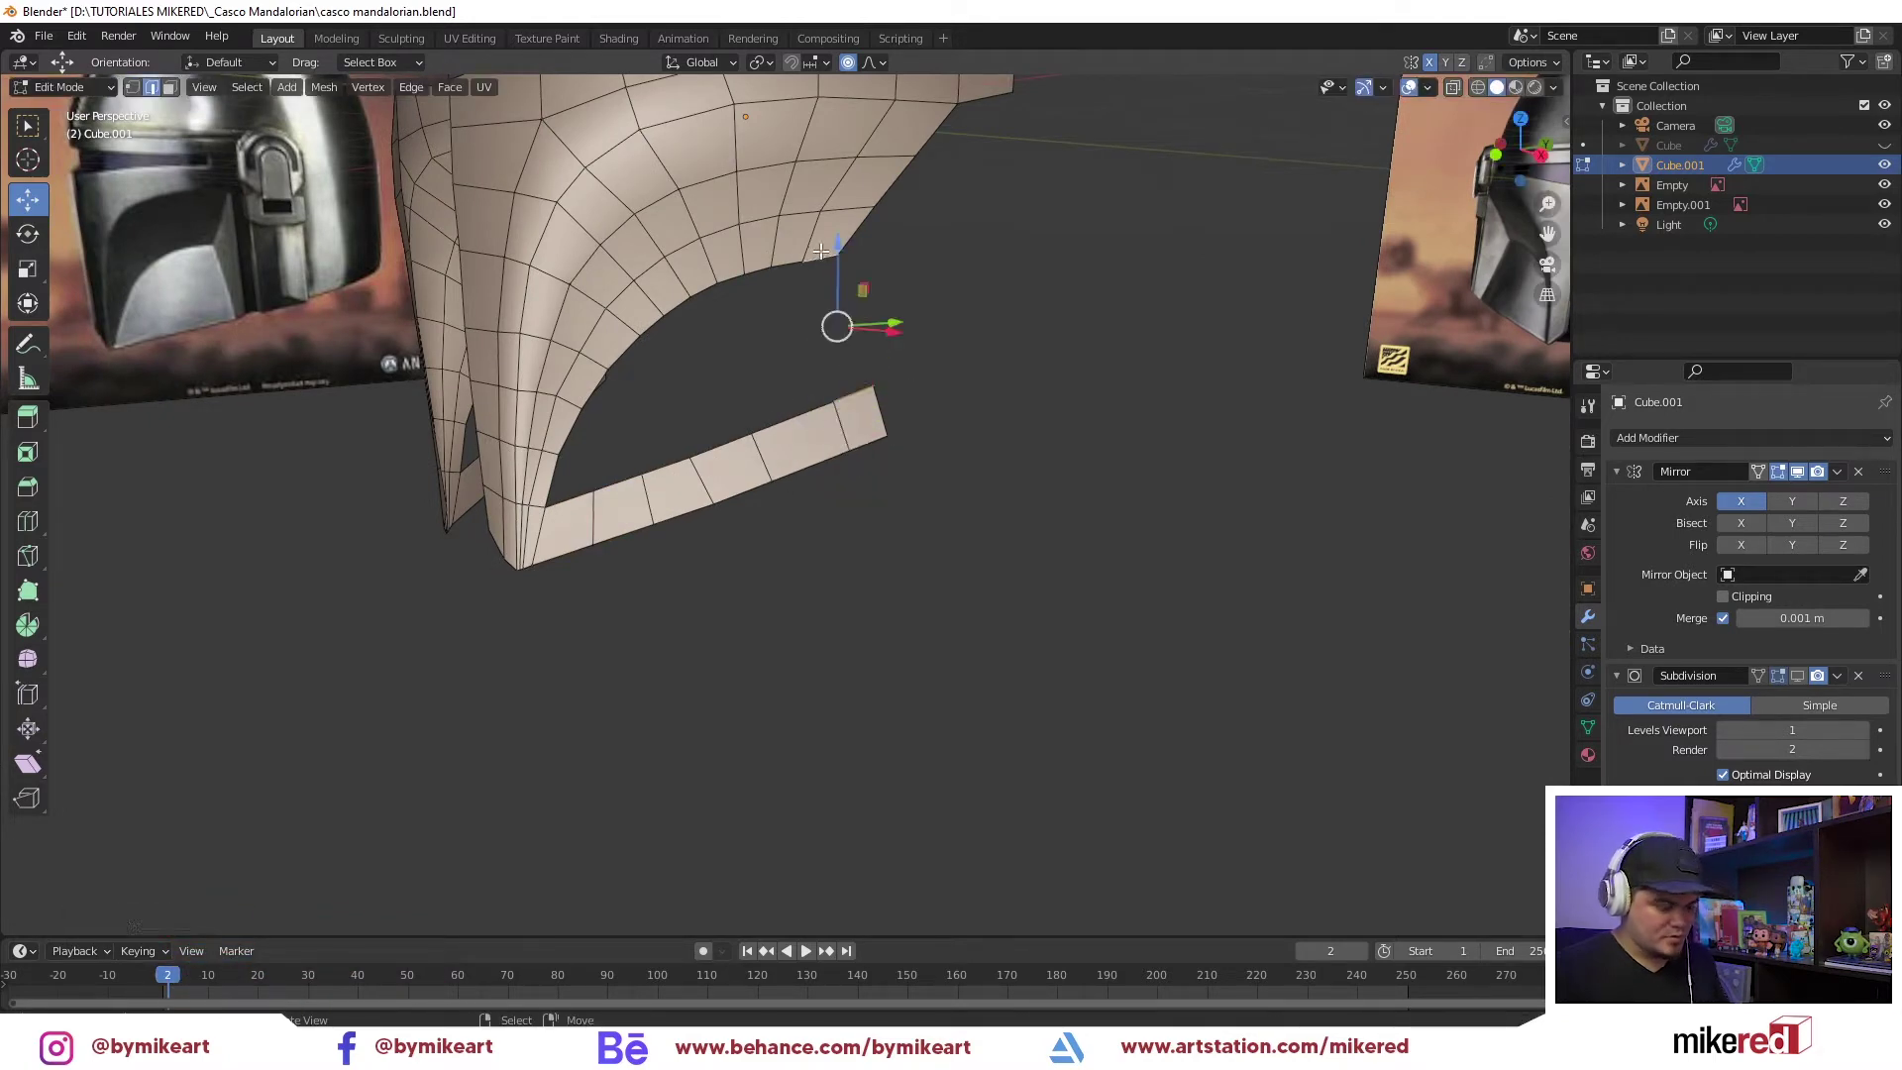
pyautogui.press('f')
# Try widening the new face, then undo the edge changes
pyautogui.moveTo(720, 396)
pyautogui.mouseDown(button='middle')
pyautogui.moveTo(704, 518)
pyautogui.moveTo(594, 466)
pyautogui.moveTo(738, 475)
pyautogui.mouseUp(button='middle')
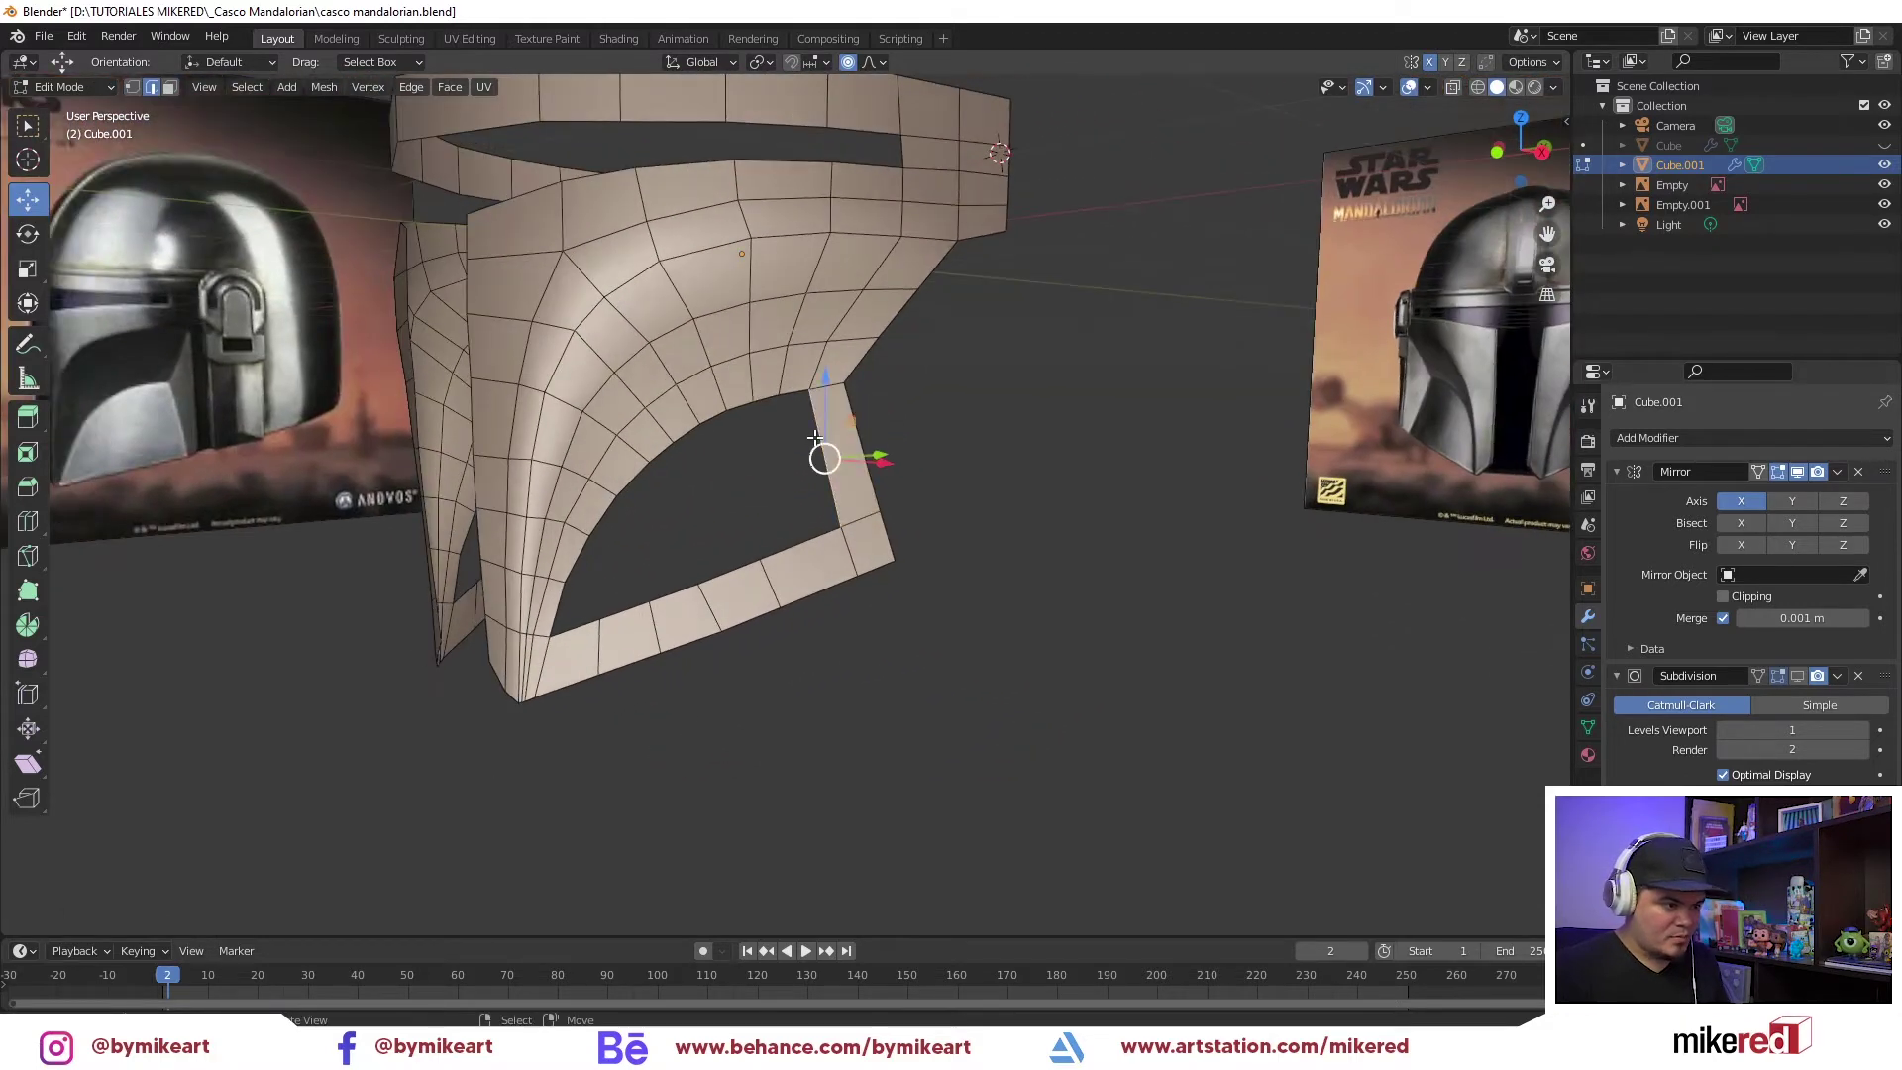
pyautogui.moveTo(873, 414); pyautogui.dragTo(815, 437)
pyautogui.hotkey('ctrl', 'z')
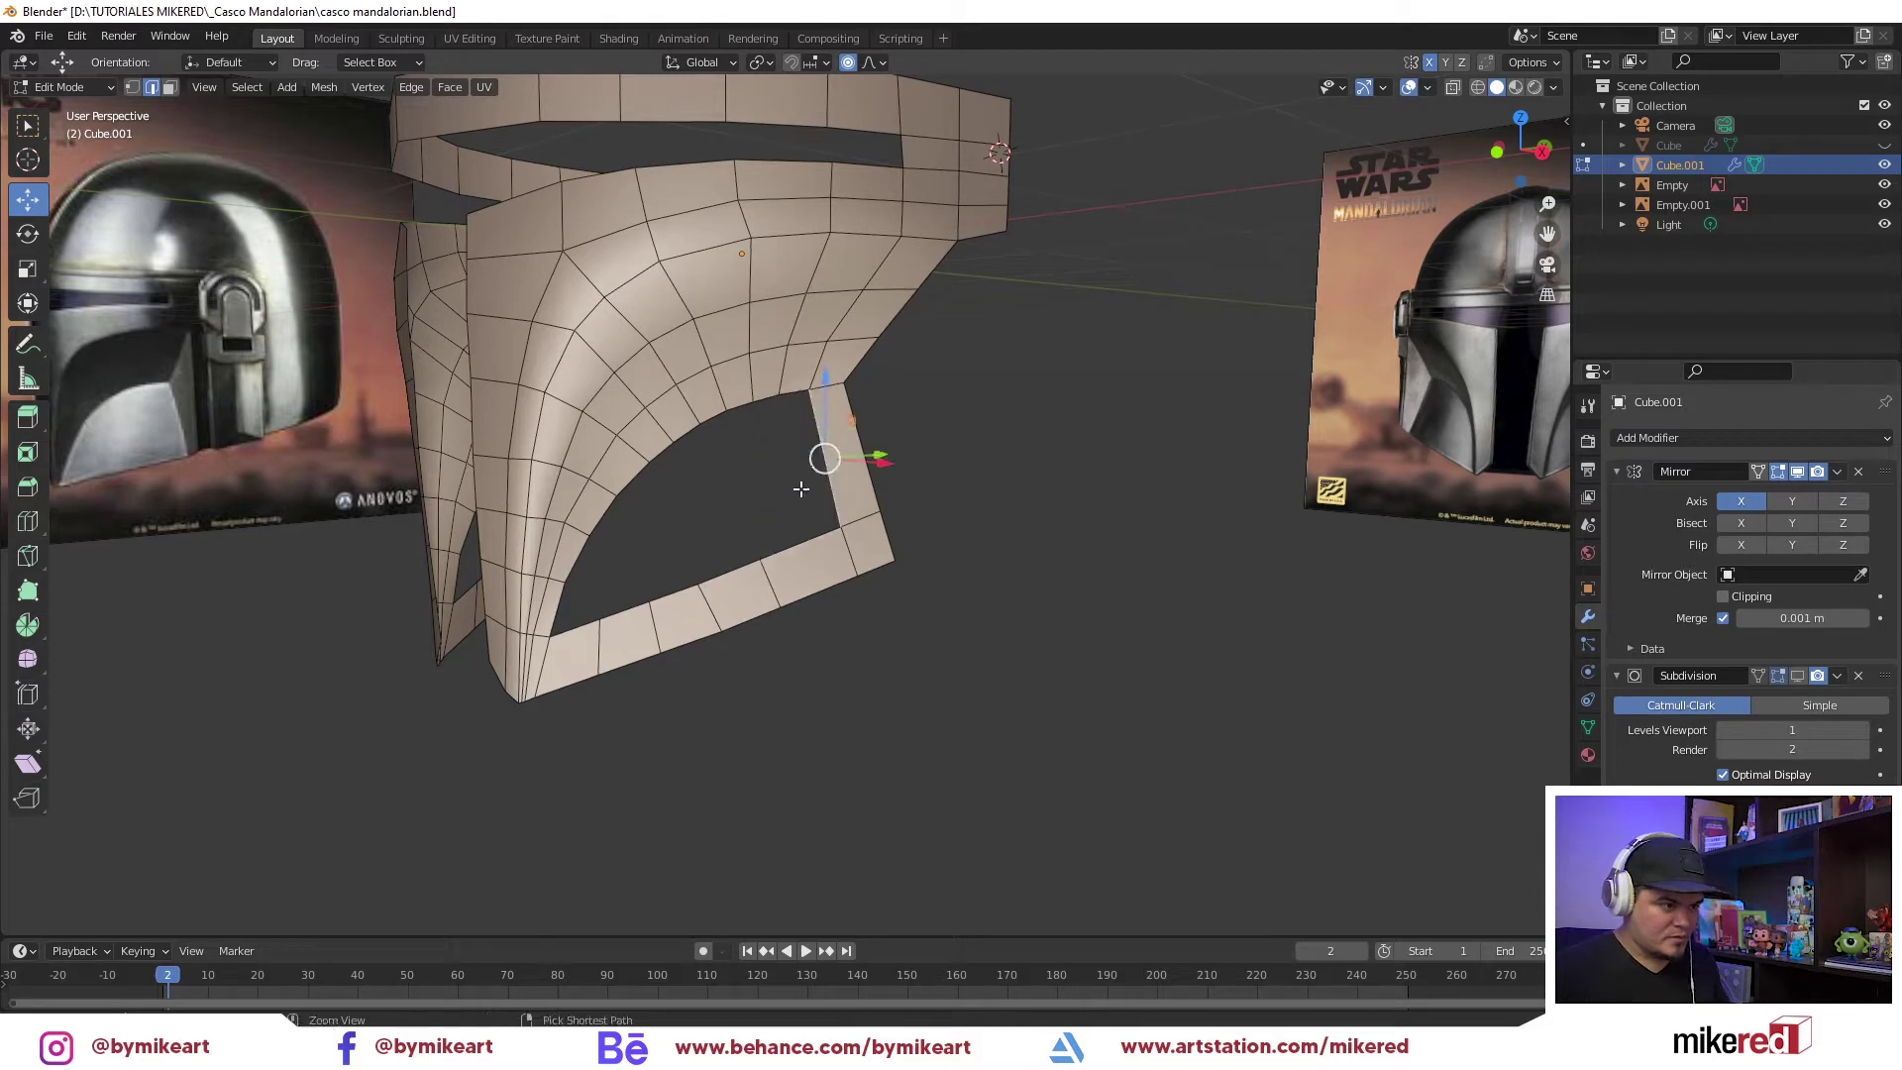
pyautogui.hotkey('ctrl', 'z')
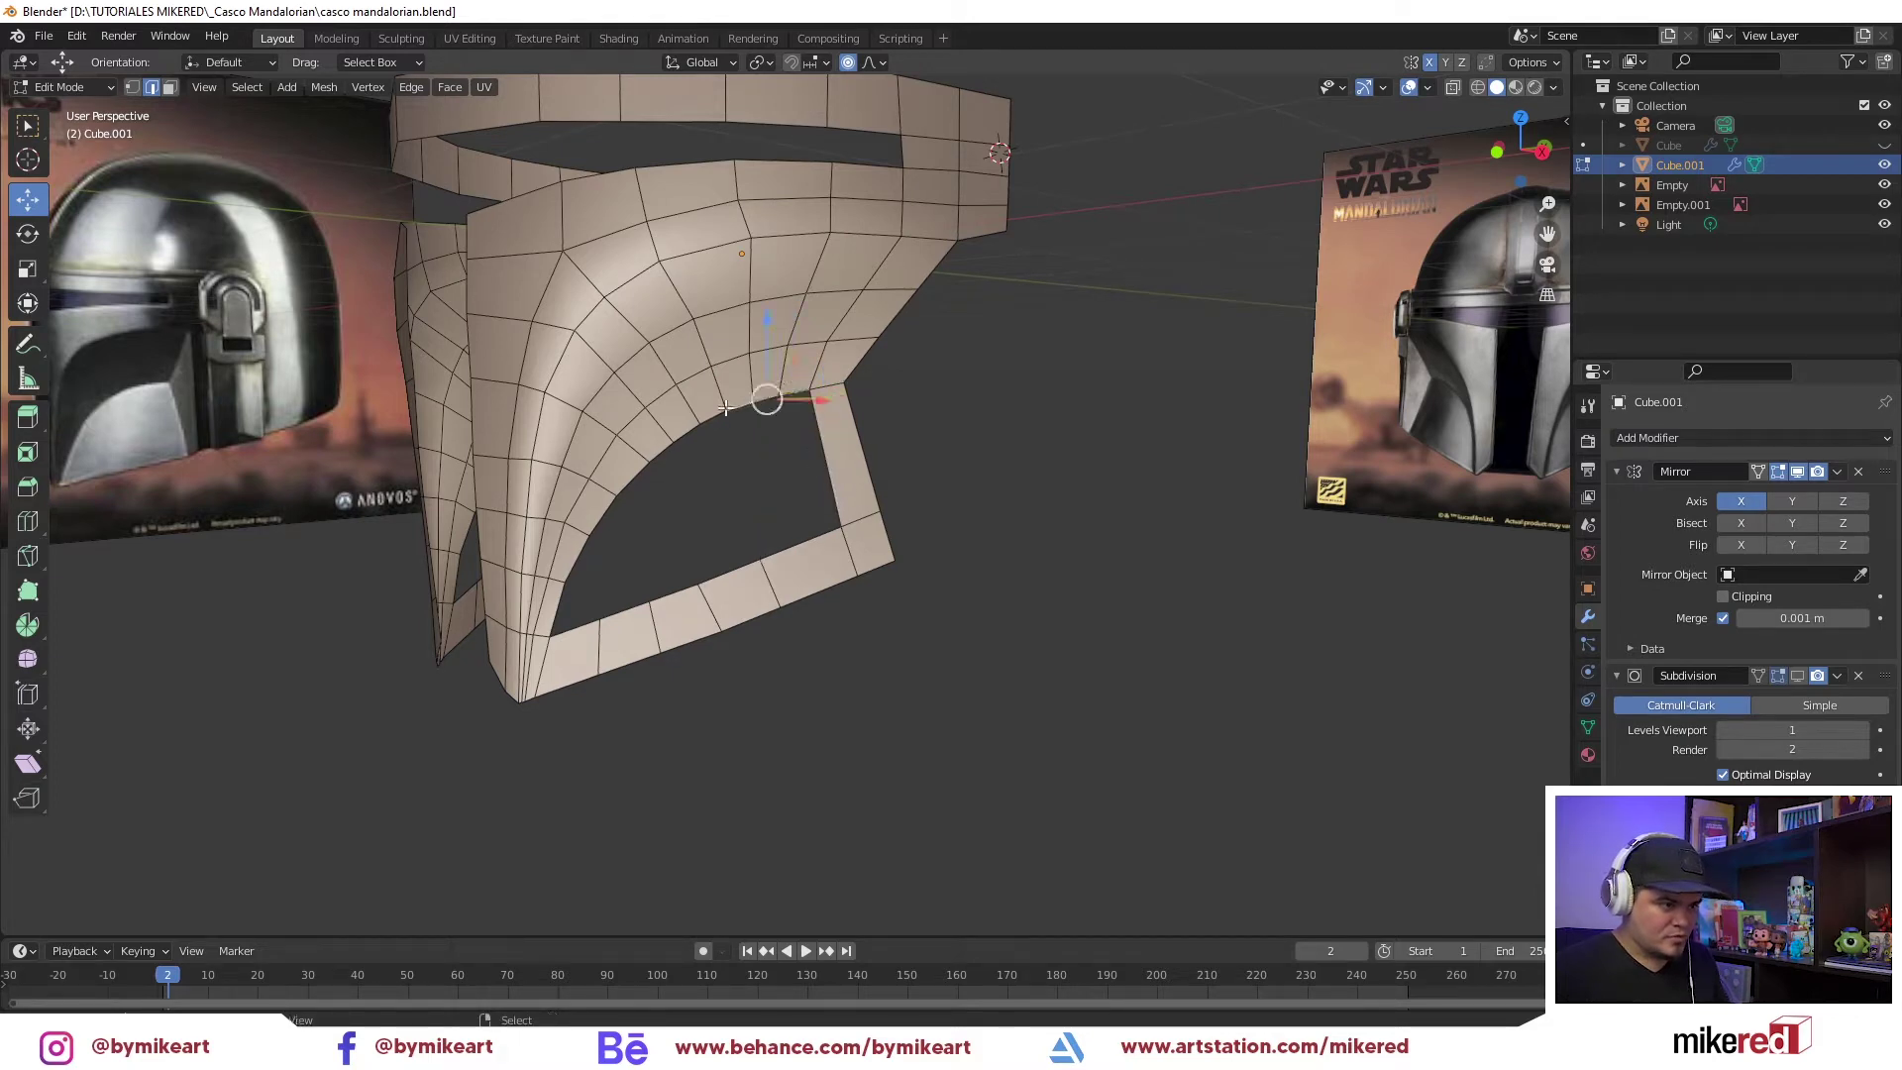
# Select edges along the curved opening, then reselect the bottom strip's upper edge
pyautogui.keyDown('shift'); pyautogui.click(659, 458); pyautogui.keyUp('shift')
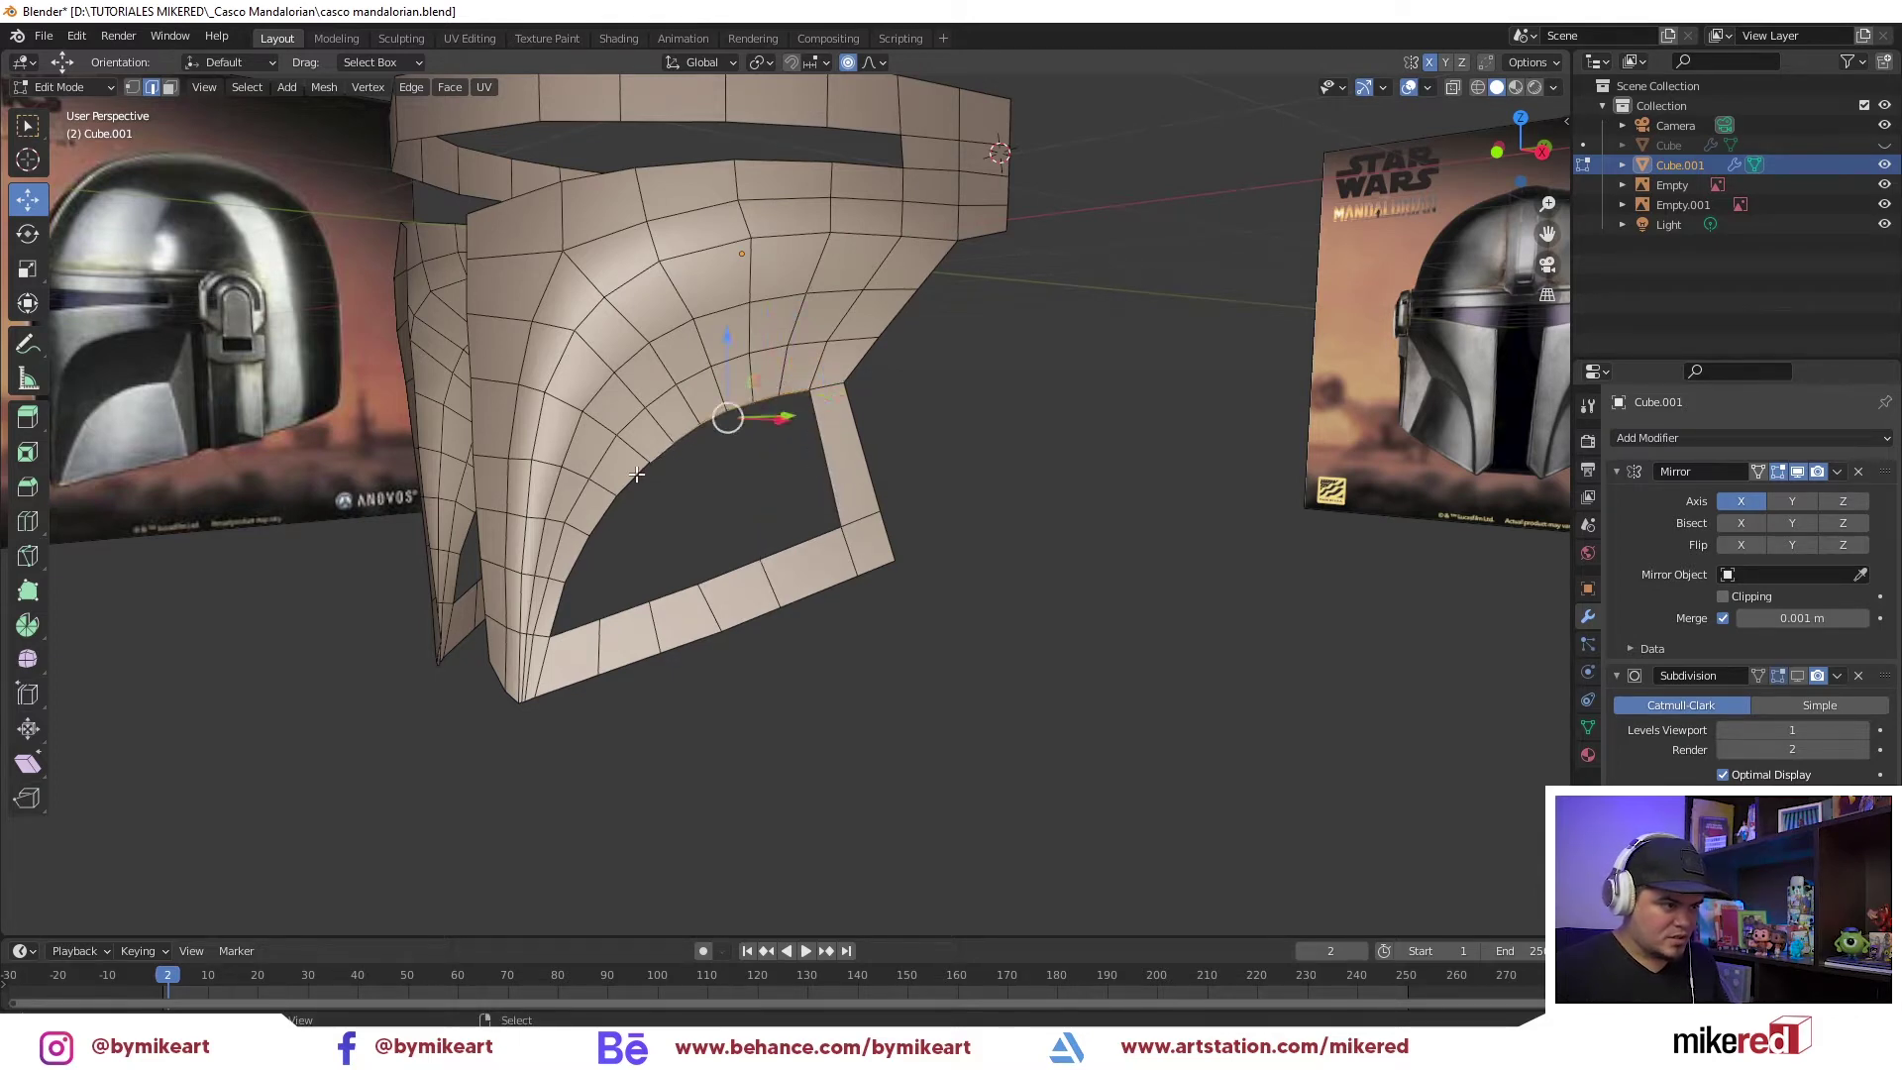
pyautogui.keyDown('shift'); pyautogui.click(597, 506); pyautogui.keyUp('shift')
pyautogui.keyDown('shift'); pyautogui.click(569, 565); pyautogui.keyUp('shift')
pyautogui.keyDown('shift'); pyautogui.click(563, 602); pyautogui.keyUp('shift')
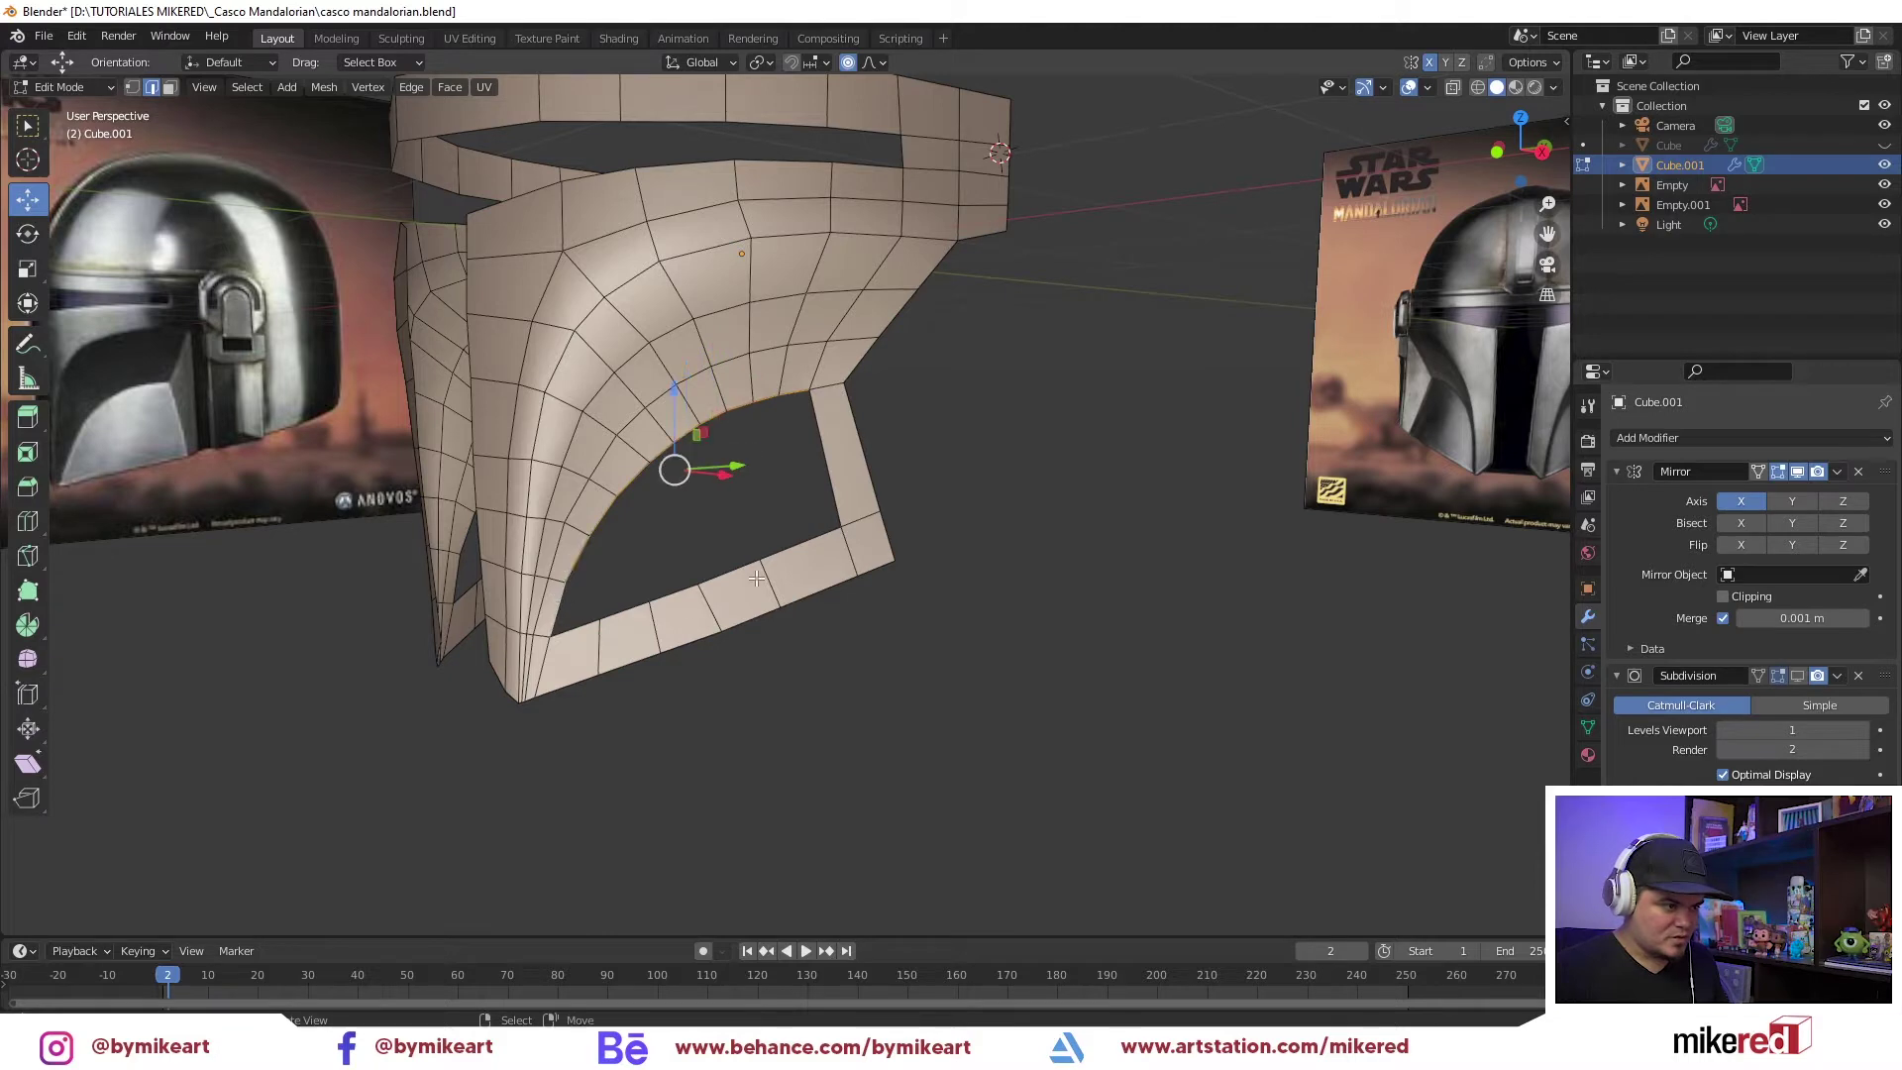
pyautogui.hotkey('alt', 'a')
pyautogui.click(767, 557)
pyautogui.keyDown('shift'); pyautogui.click(708, 580); pyautogui.keyUp('shift')
pyautogui.keyDown('shift'); pyautogui.click(639, 606); pyautogui.keyUp('shift')
pyautogui.keyDown('shift'); pyautogui.click(584, 630); pyautogui.keyUp('shift')
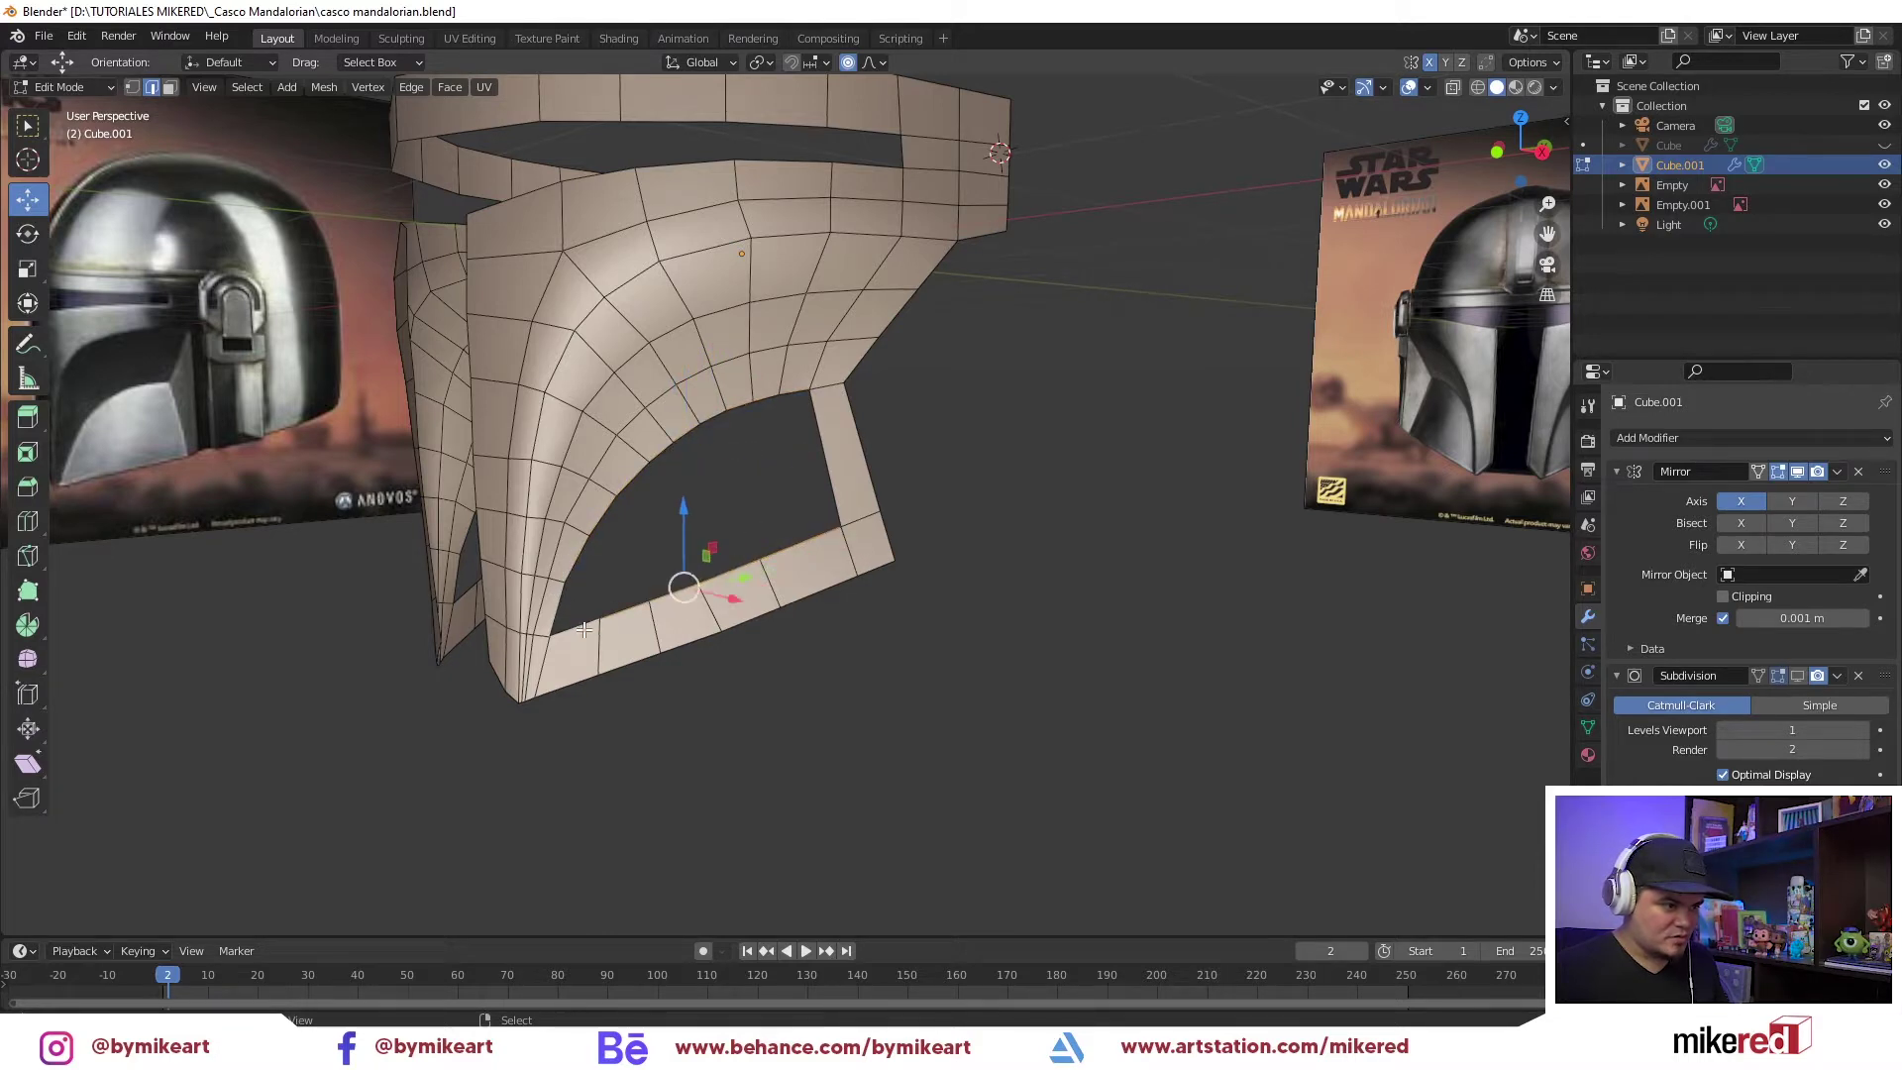
pyautogui.hotkey('ctrl', 't')
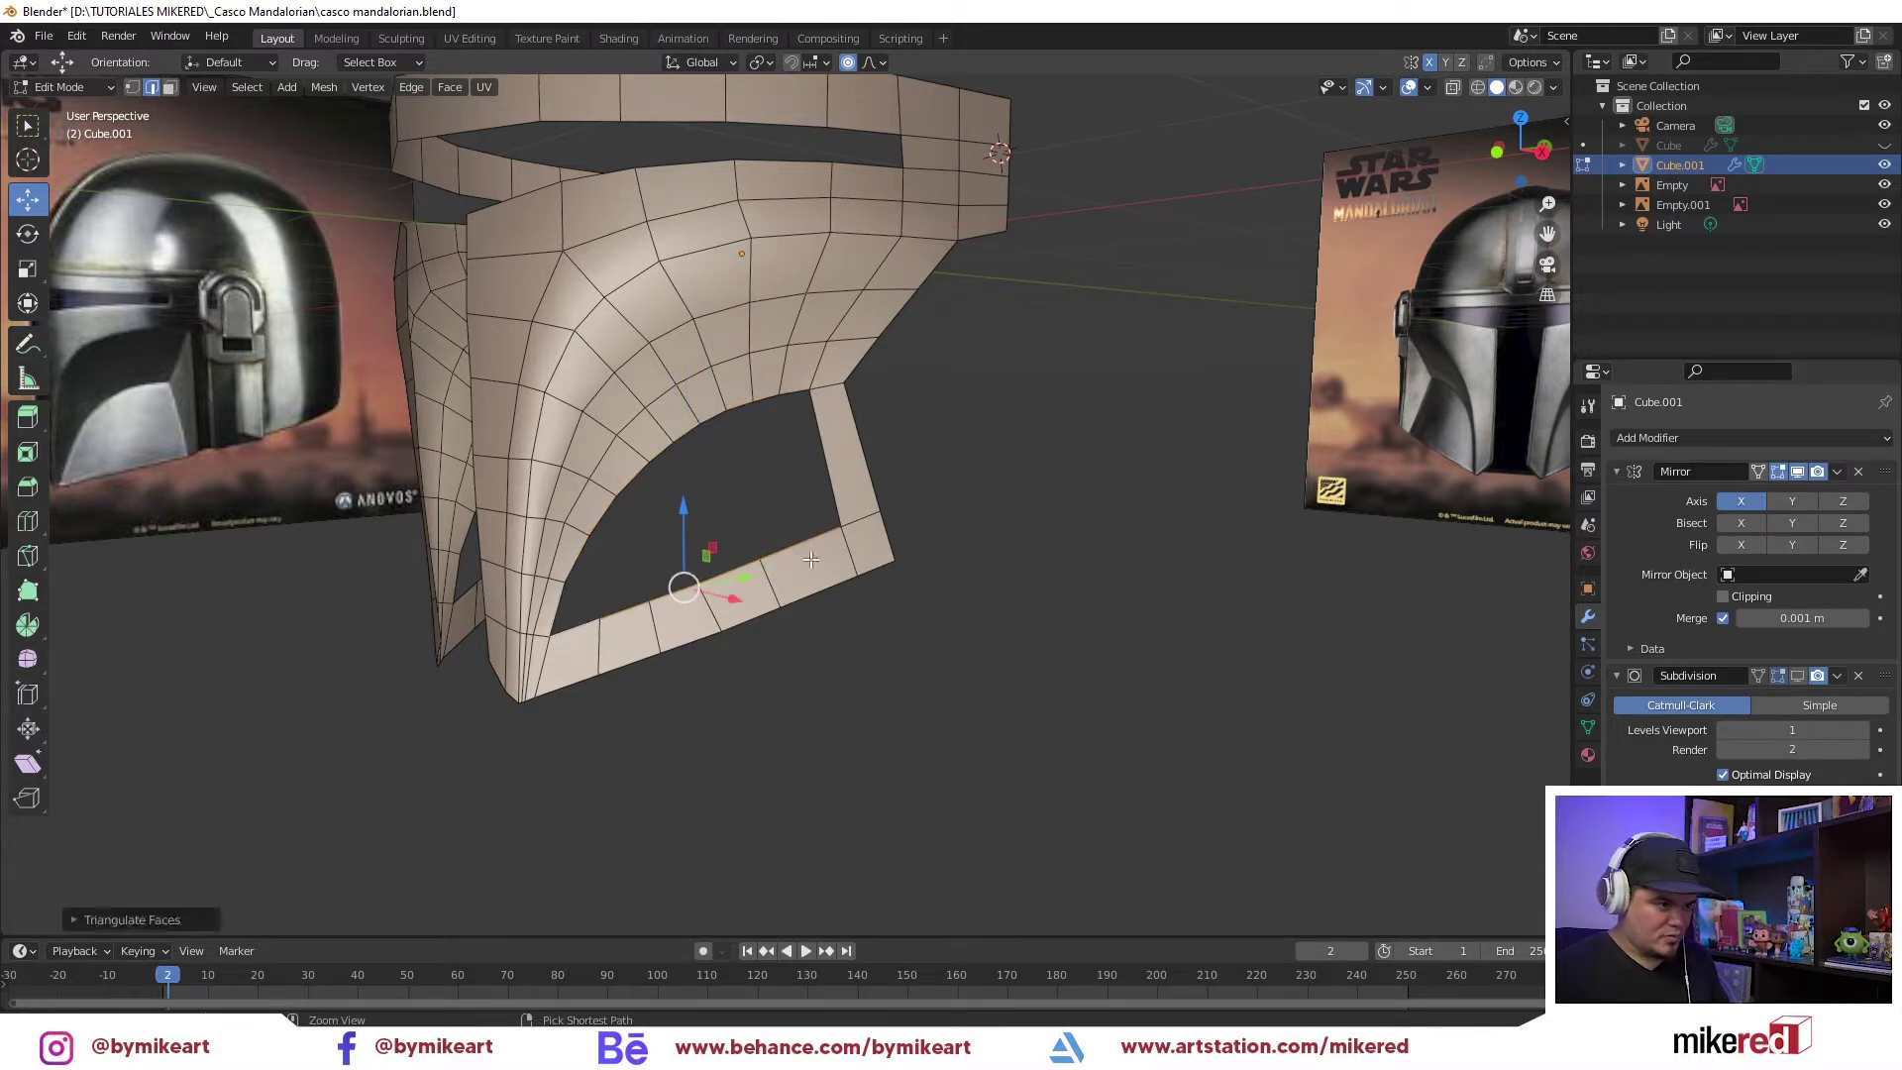
# Add four loop cuts spaced along the bottom strip
pyautogui.hotkey('ctrl', 'r')
pyautogui.click(807, 565)
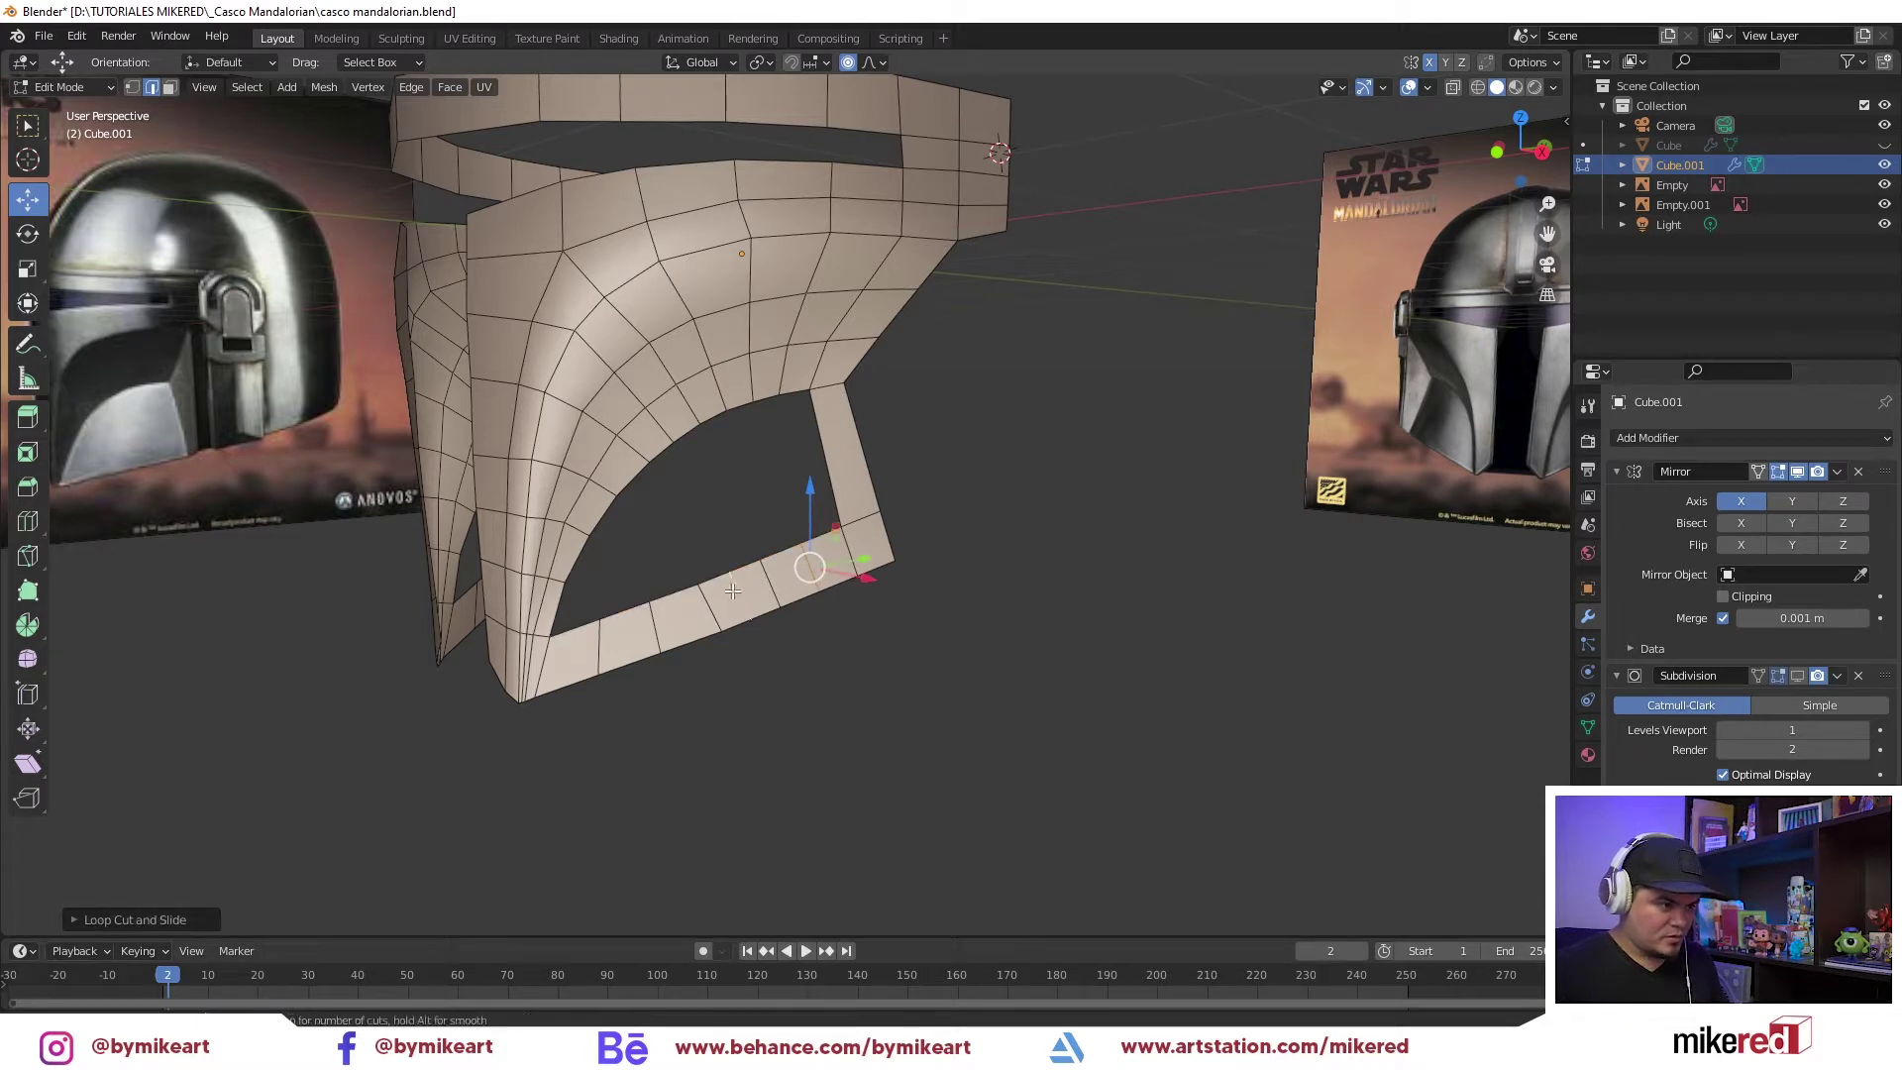
pyautogui.click(735, 591)
pyautogui.hotkey('ctrl', 'r')
pyautogui.click(674, 609)
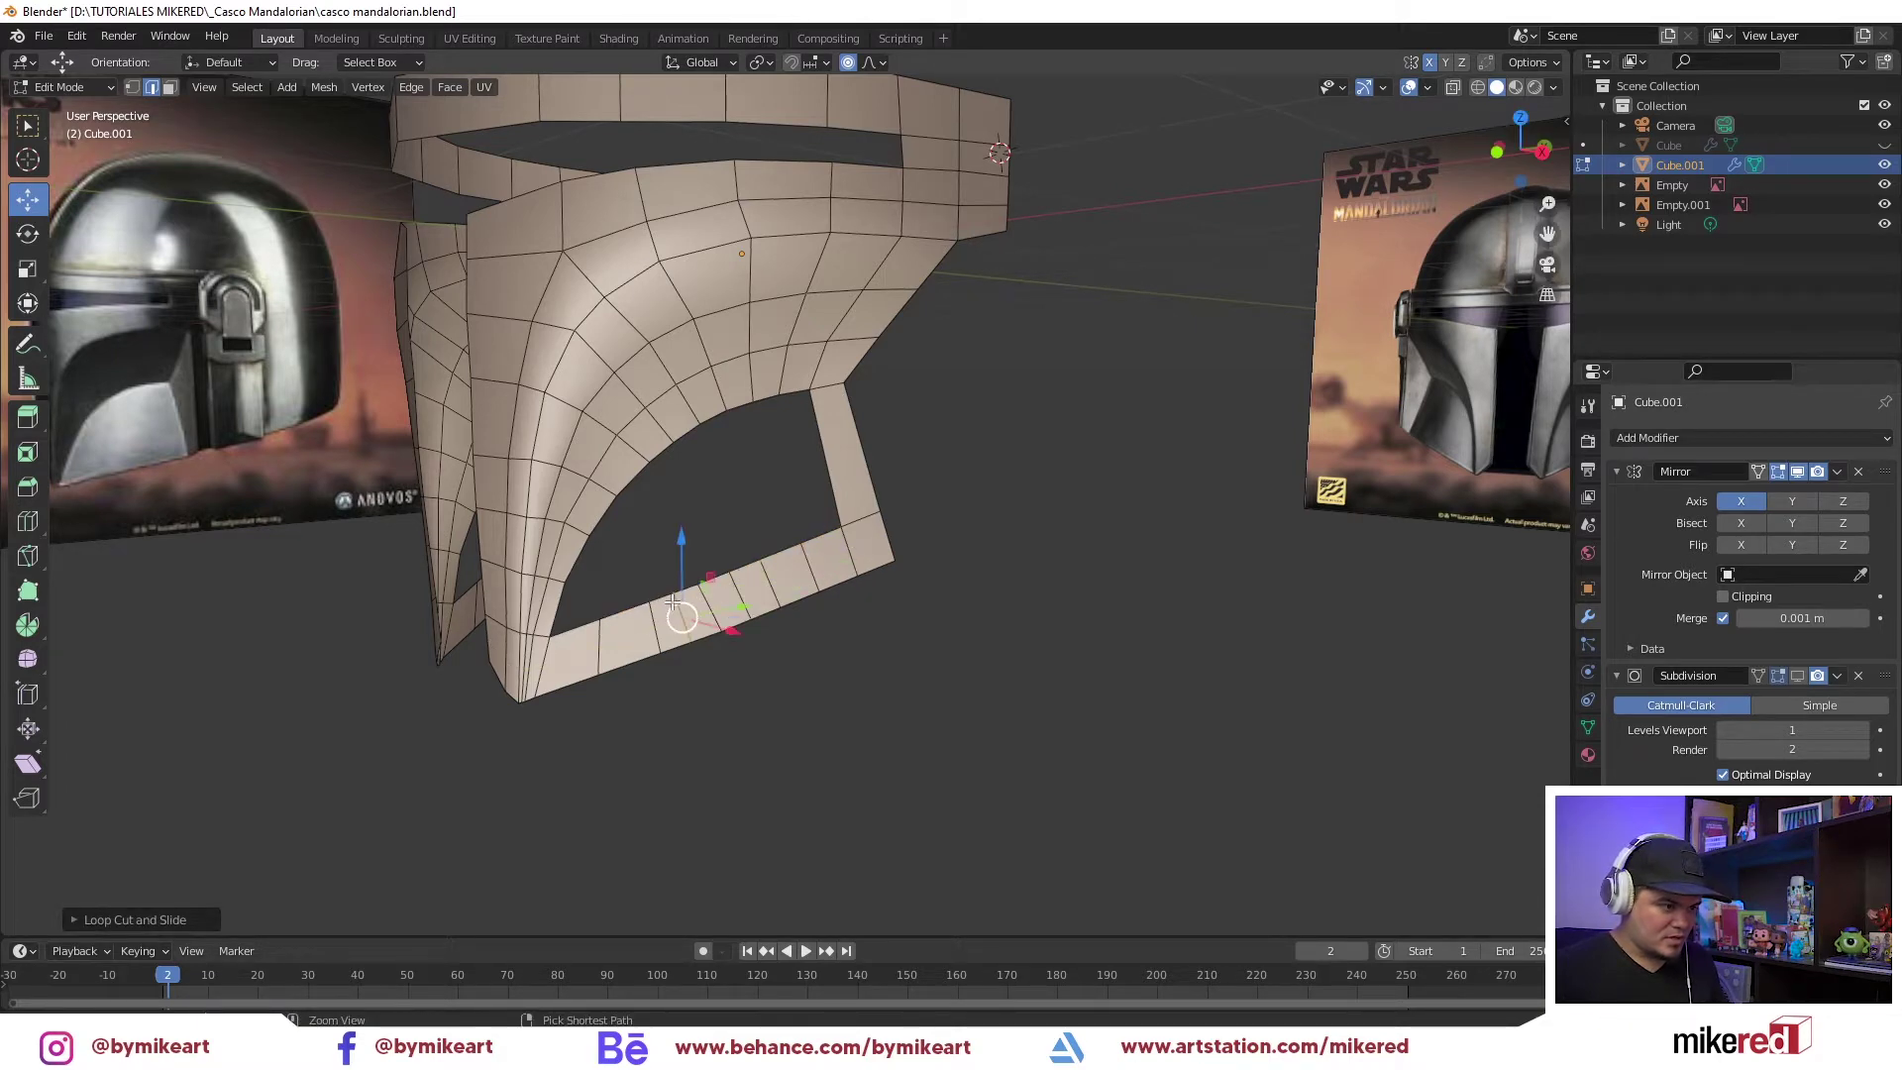
pyautogui.hotkey('ctrl', 'r')
pyautogui.click(619, 630)
pyautogui.hotkey('ctrl', 'r')
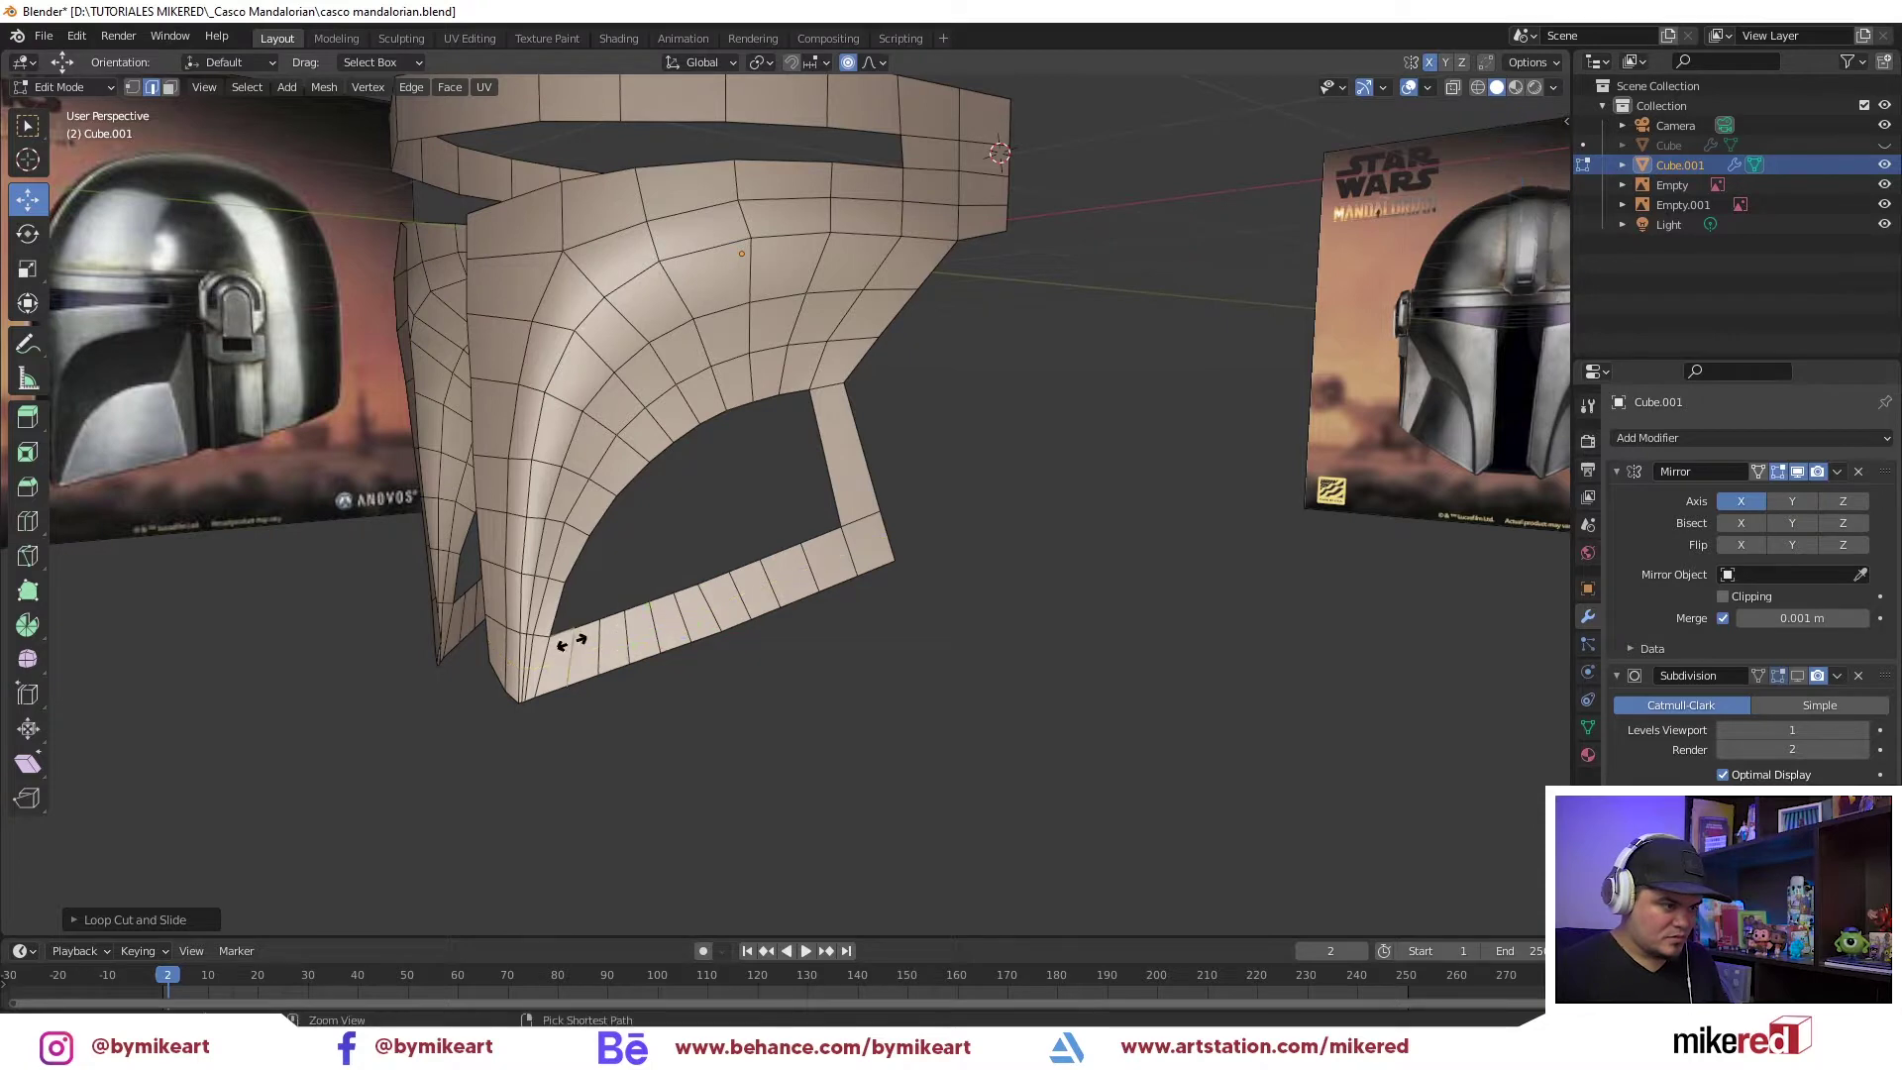
pyautogui.click(572, 648)
# Try vertex-sliding a corner vertex of the hole, then undo it
pyautogui.moveTo(747, 564); pyautogui.dragTo(636, 733, button='middle')
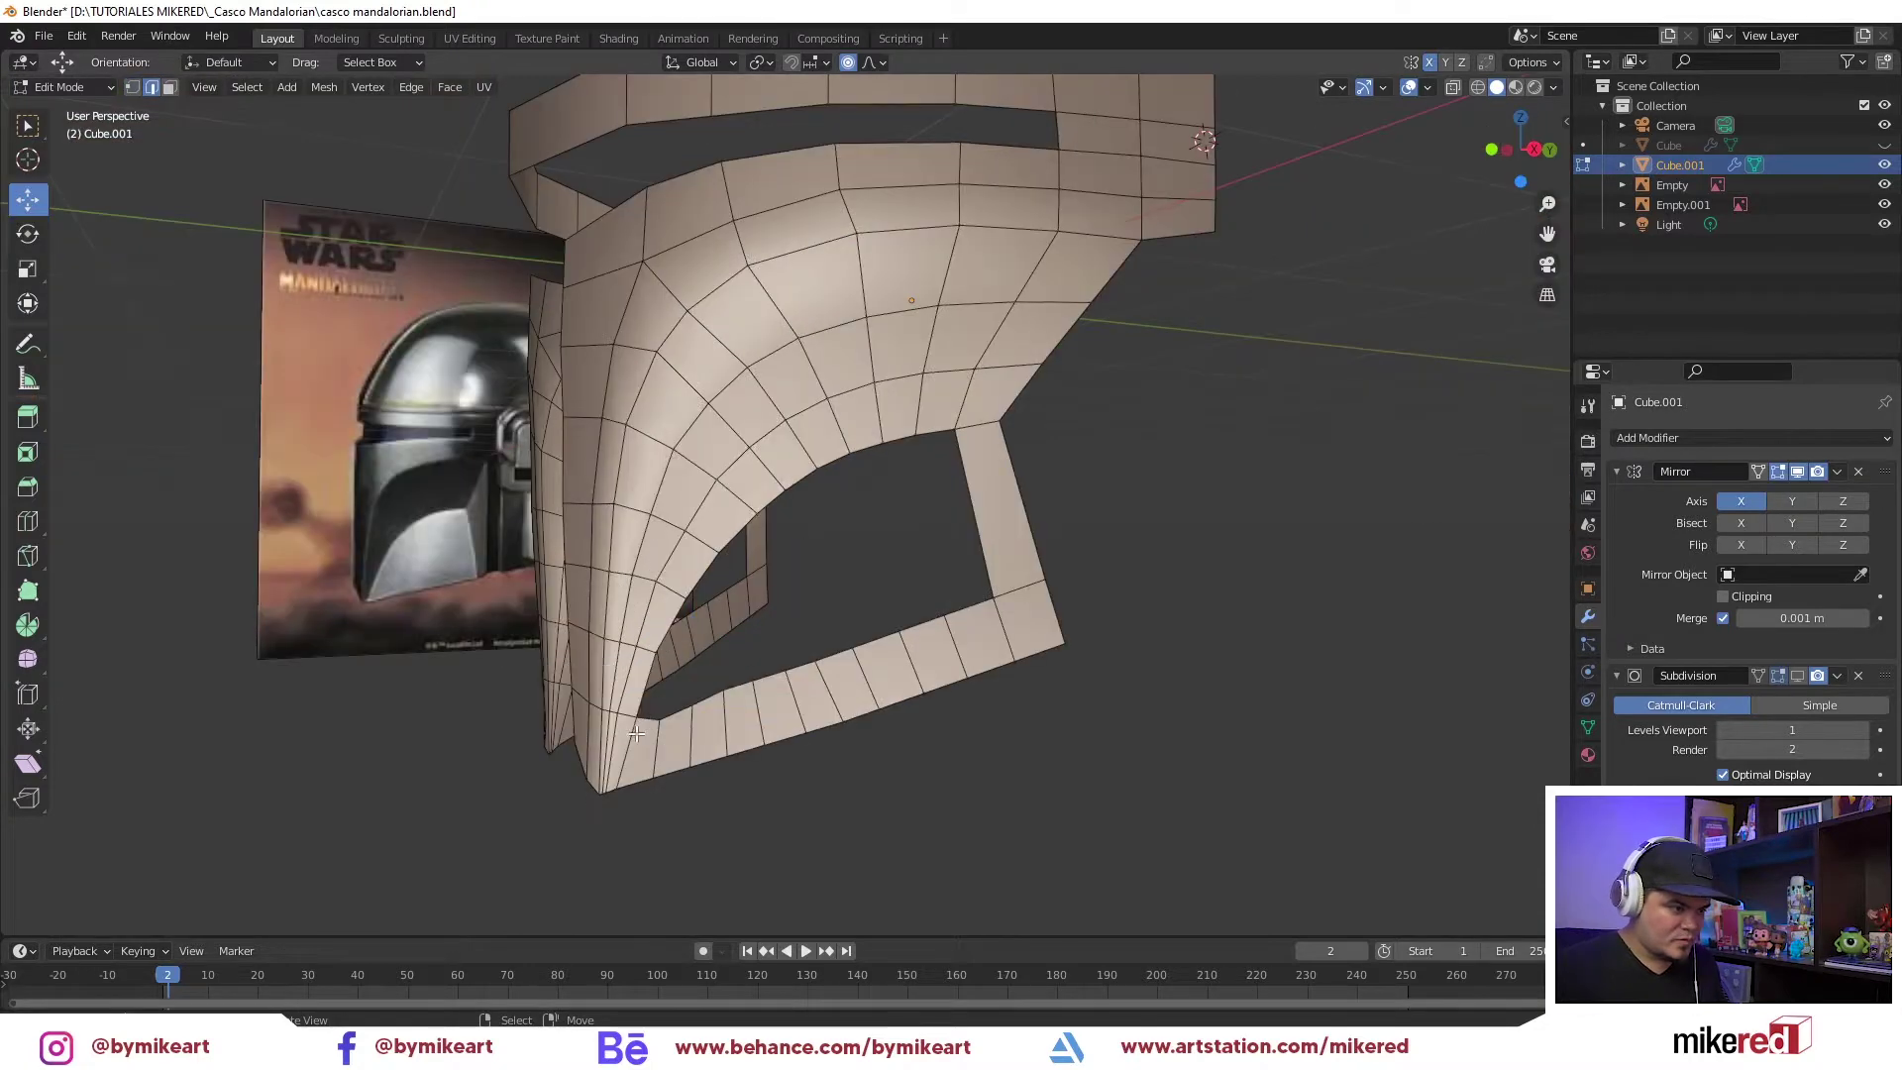
pyautogui.keyDown('alt'); pyautogui.click(694, 700); pyautogui.keyUp('alt')
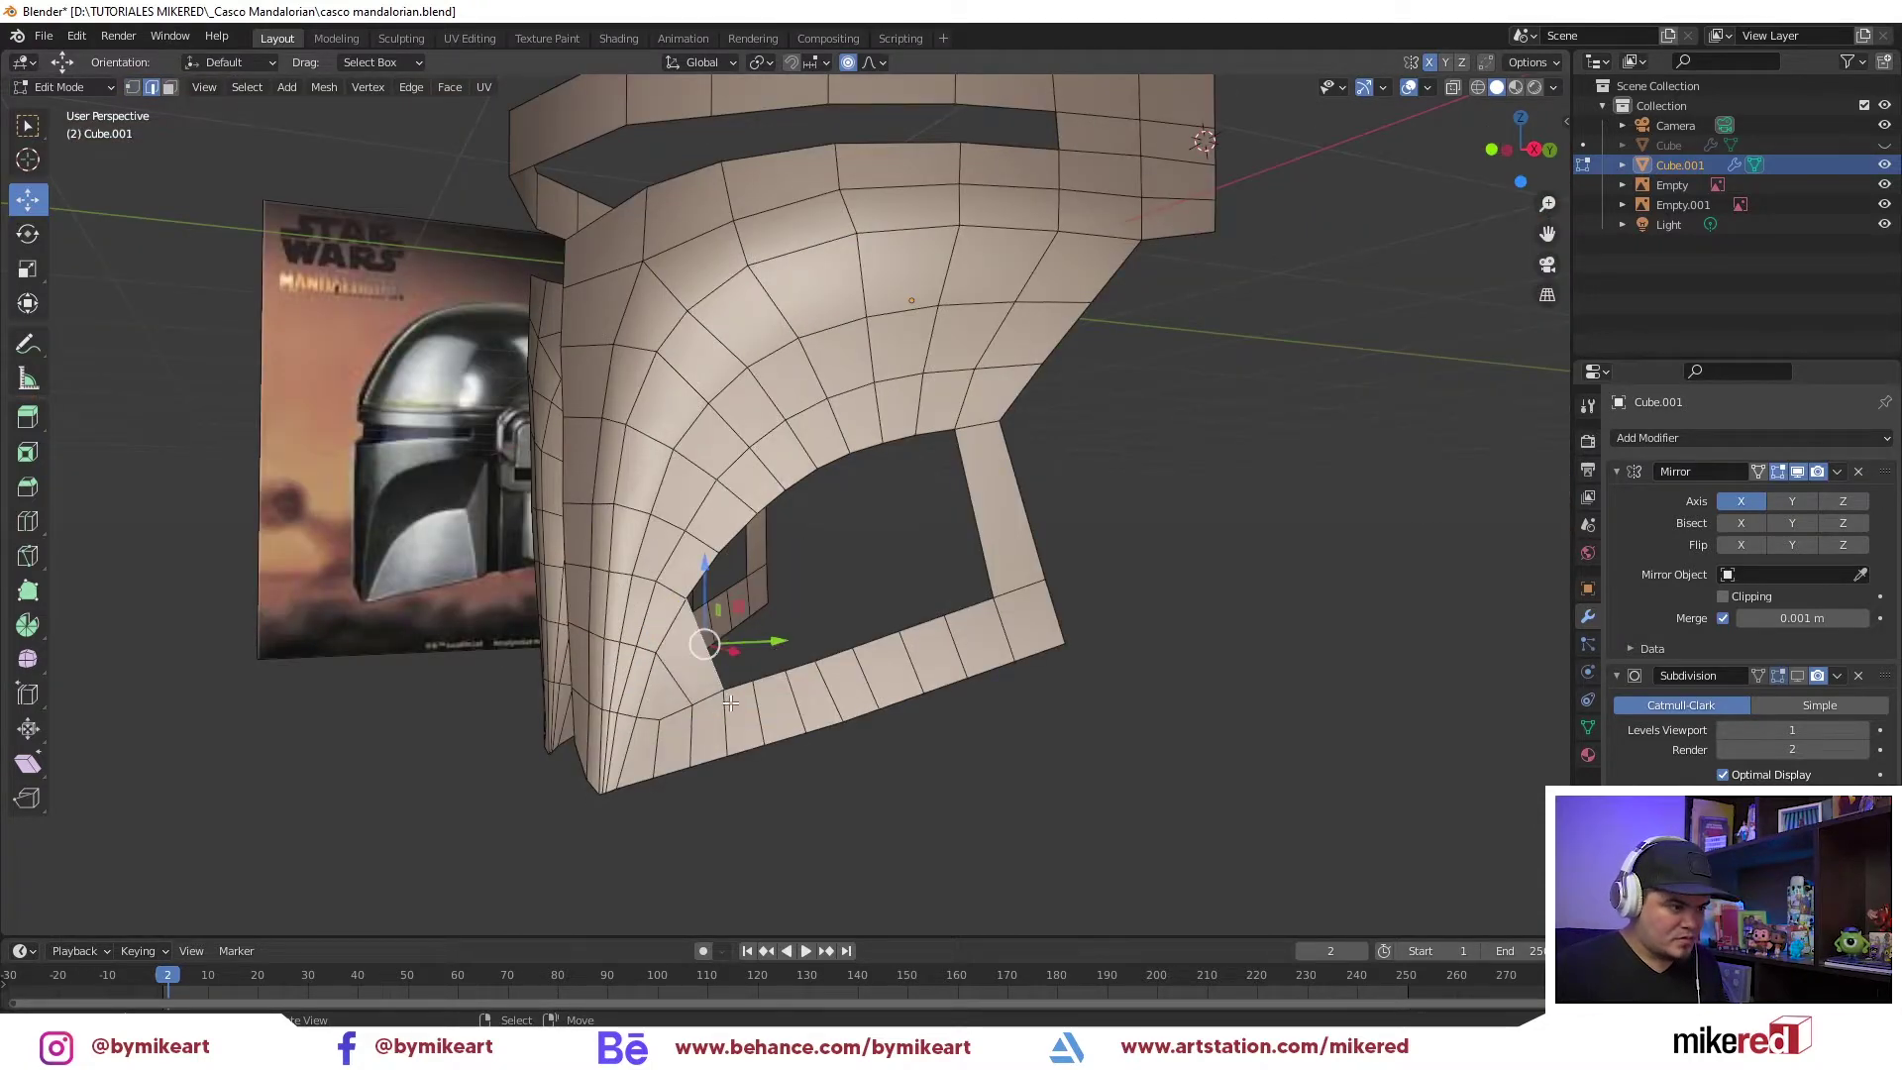
pyautogui.keyDown('alt'); pyautogui.click(729, 702); pyautogui.keyUp('alt')
pyautogui.hotkey('ctrl', 'Tab')
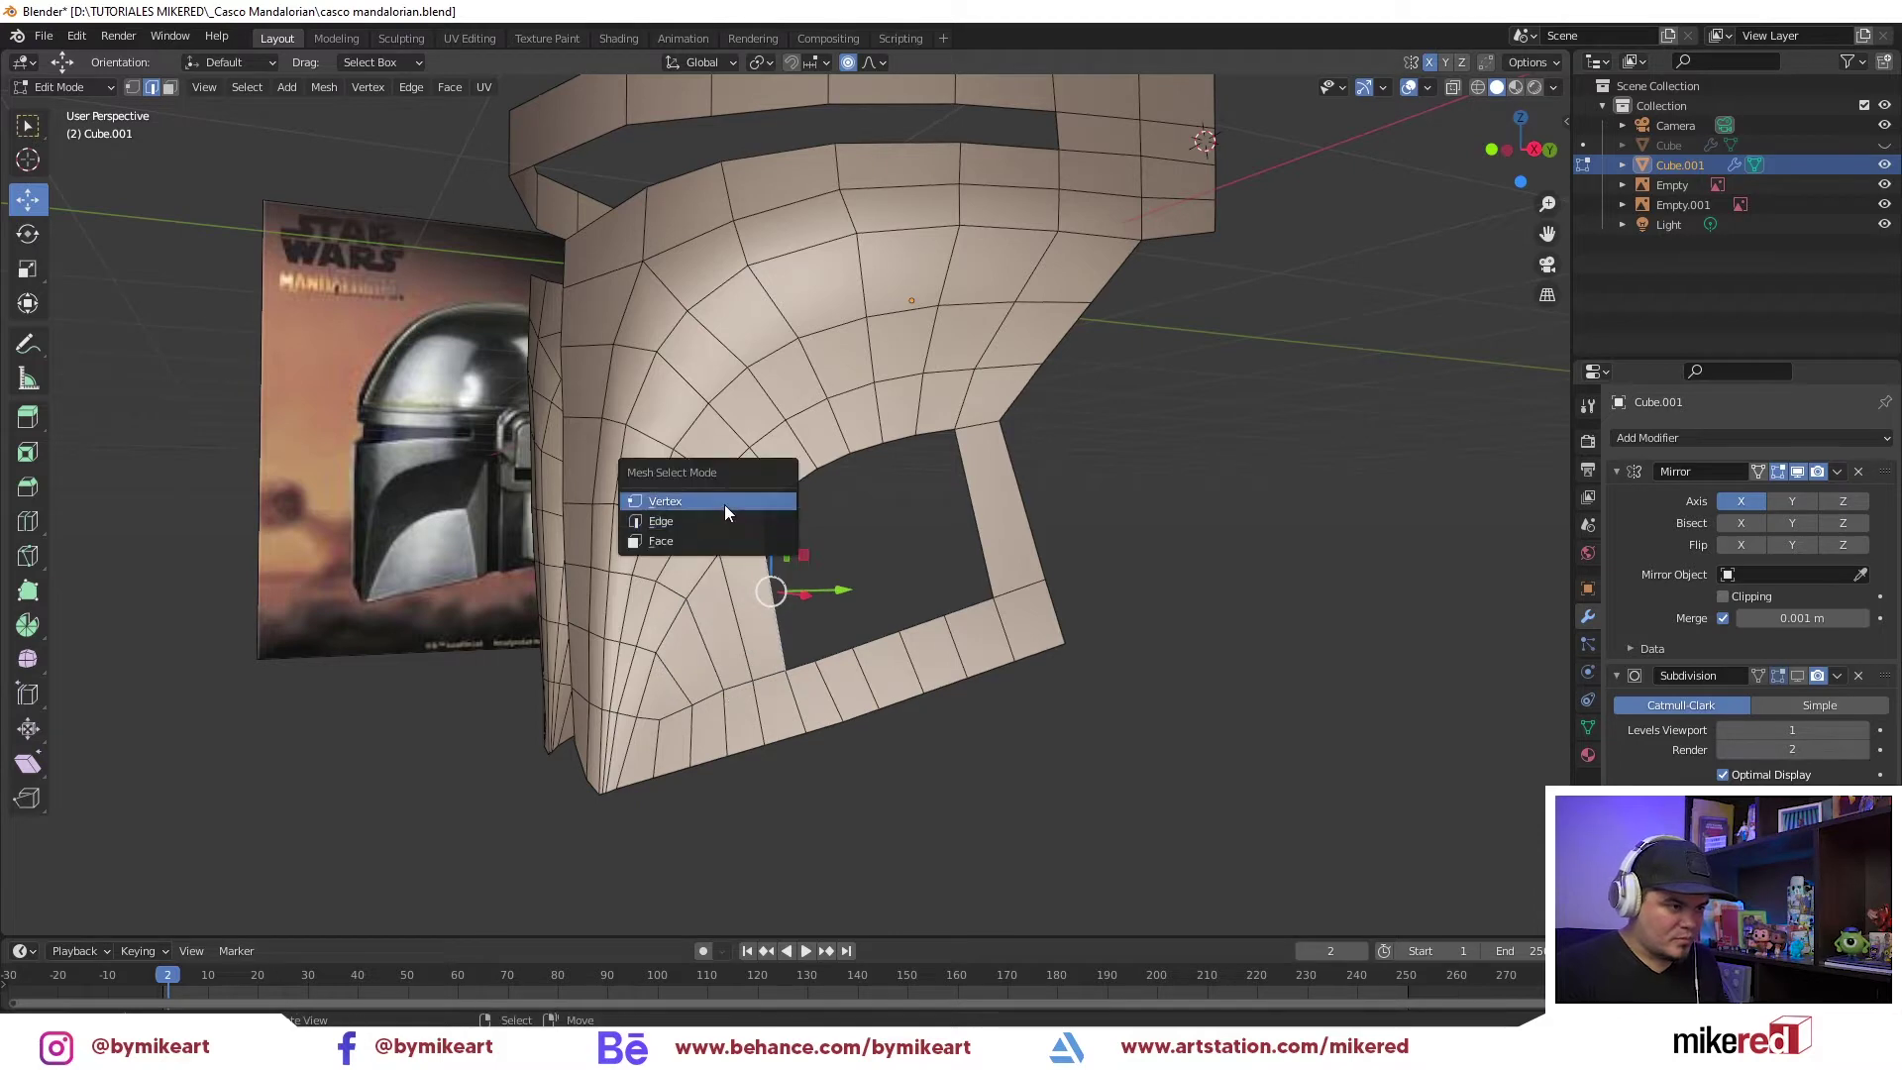
pyautogui.click(723, 503)
pyautogui.click(779, 509)
pyautogui.moveTo(779, 508); pyautogui.dragTo(501, 828, button='middle')
pyautogui.hotkey('shift', 'v')
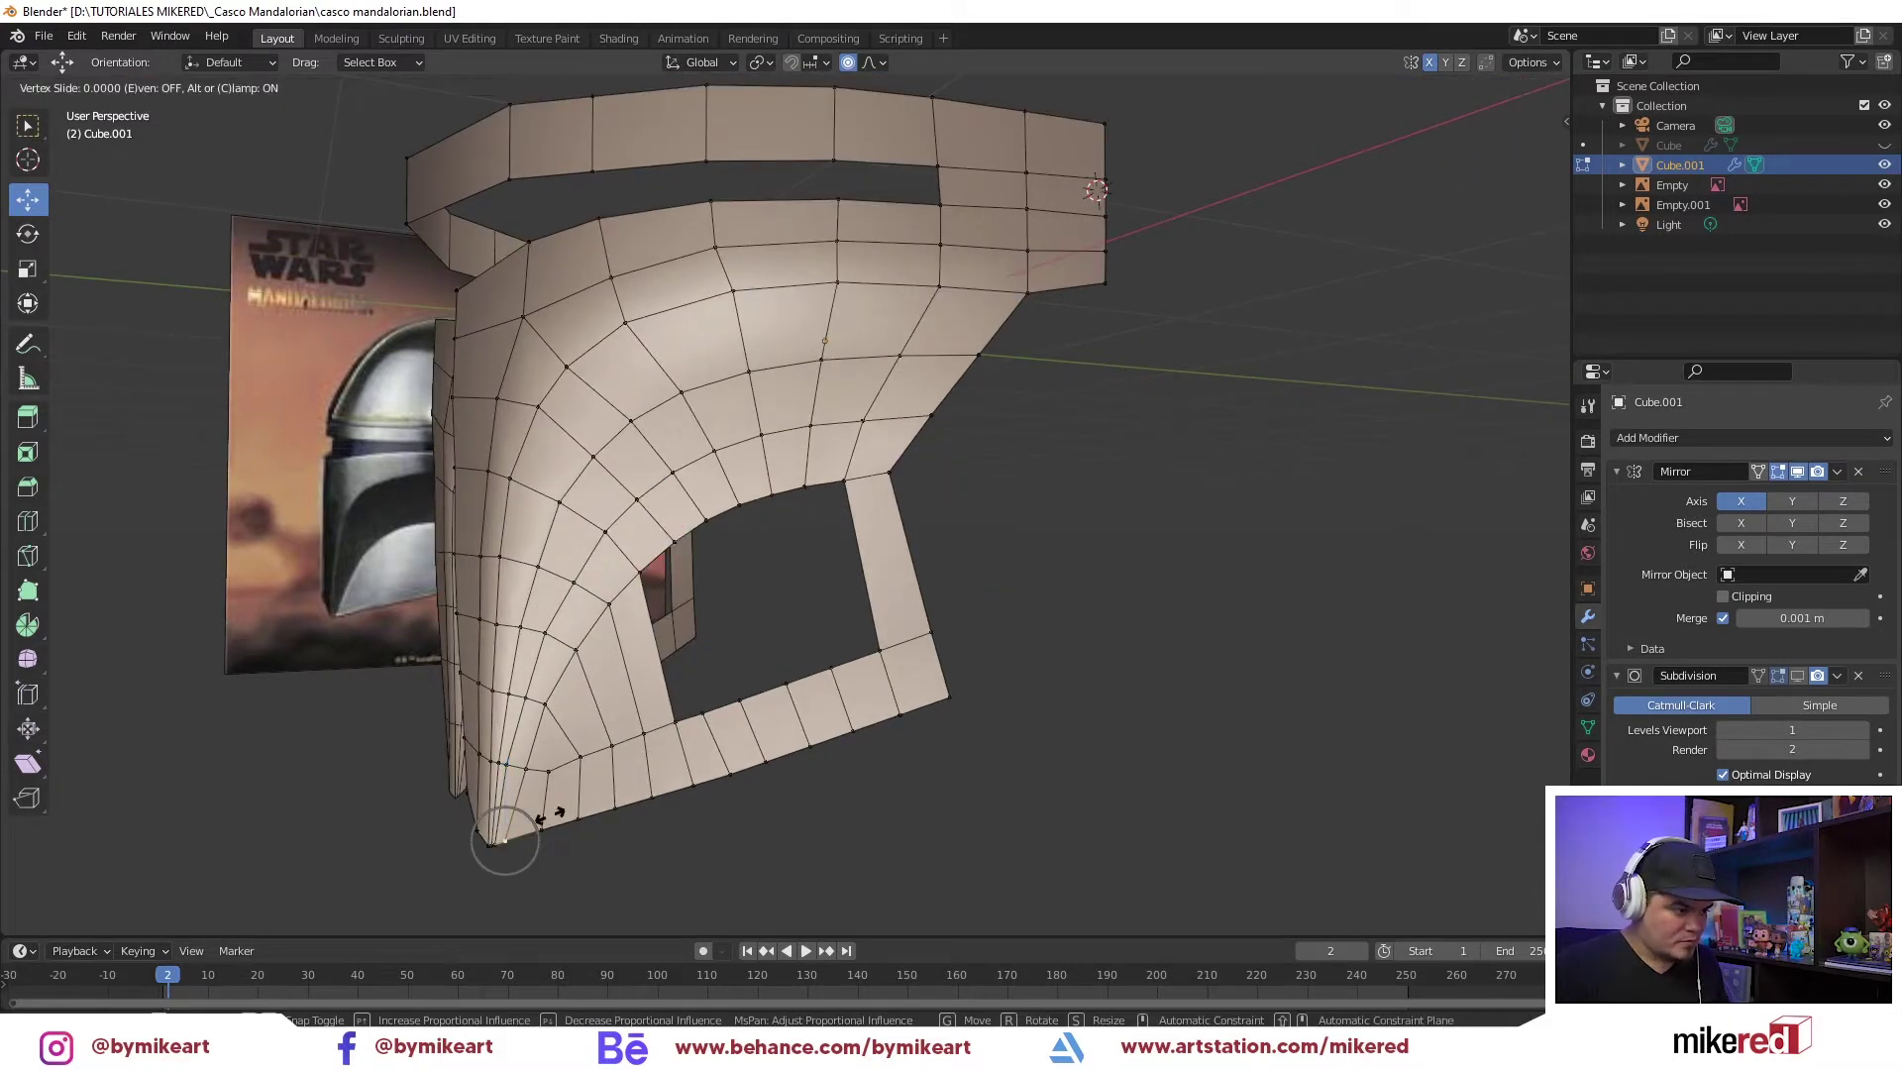
pyautogui.click(552, 814)
pyautogui.scroll(4, 680, 505)
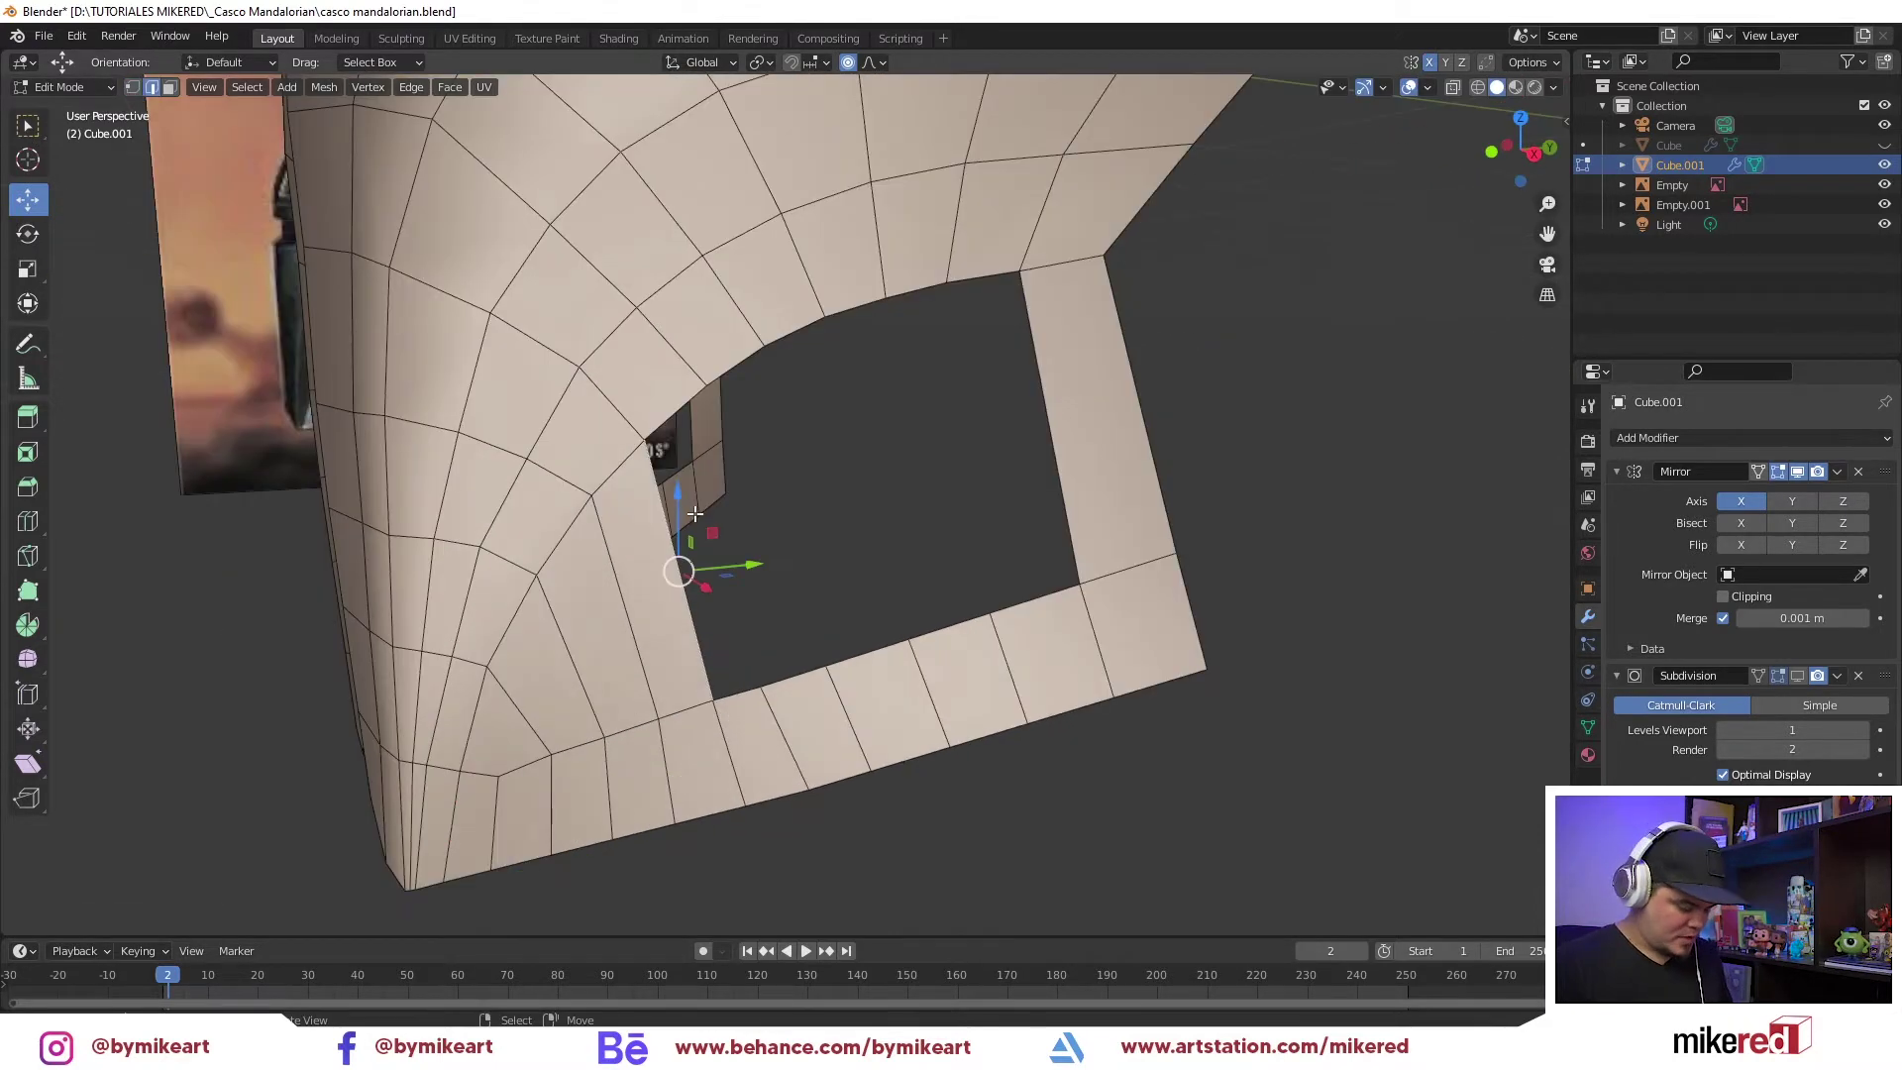
pyautogui.hotkey('ctrl', 'z')
# Slide the hole's lower corner and lower-edge vertices rightward along their edges
pyautogui.hotkey('ctrl', 'Tab')
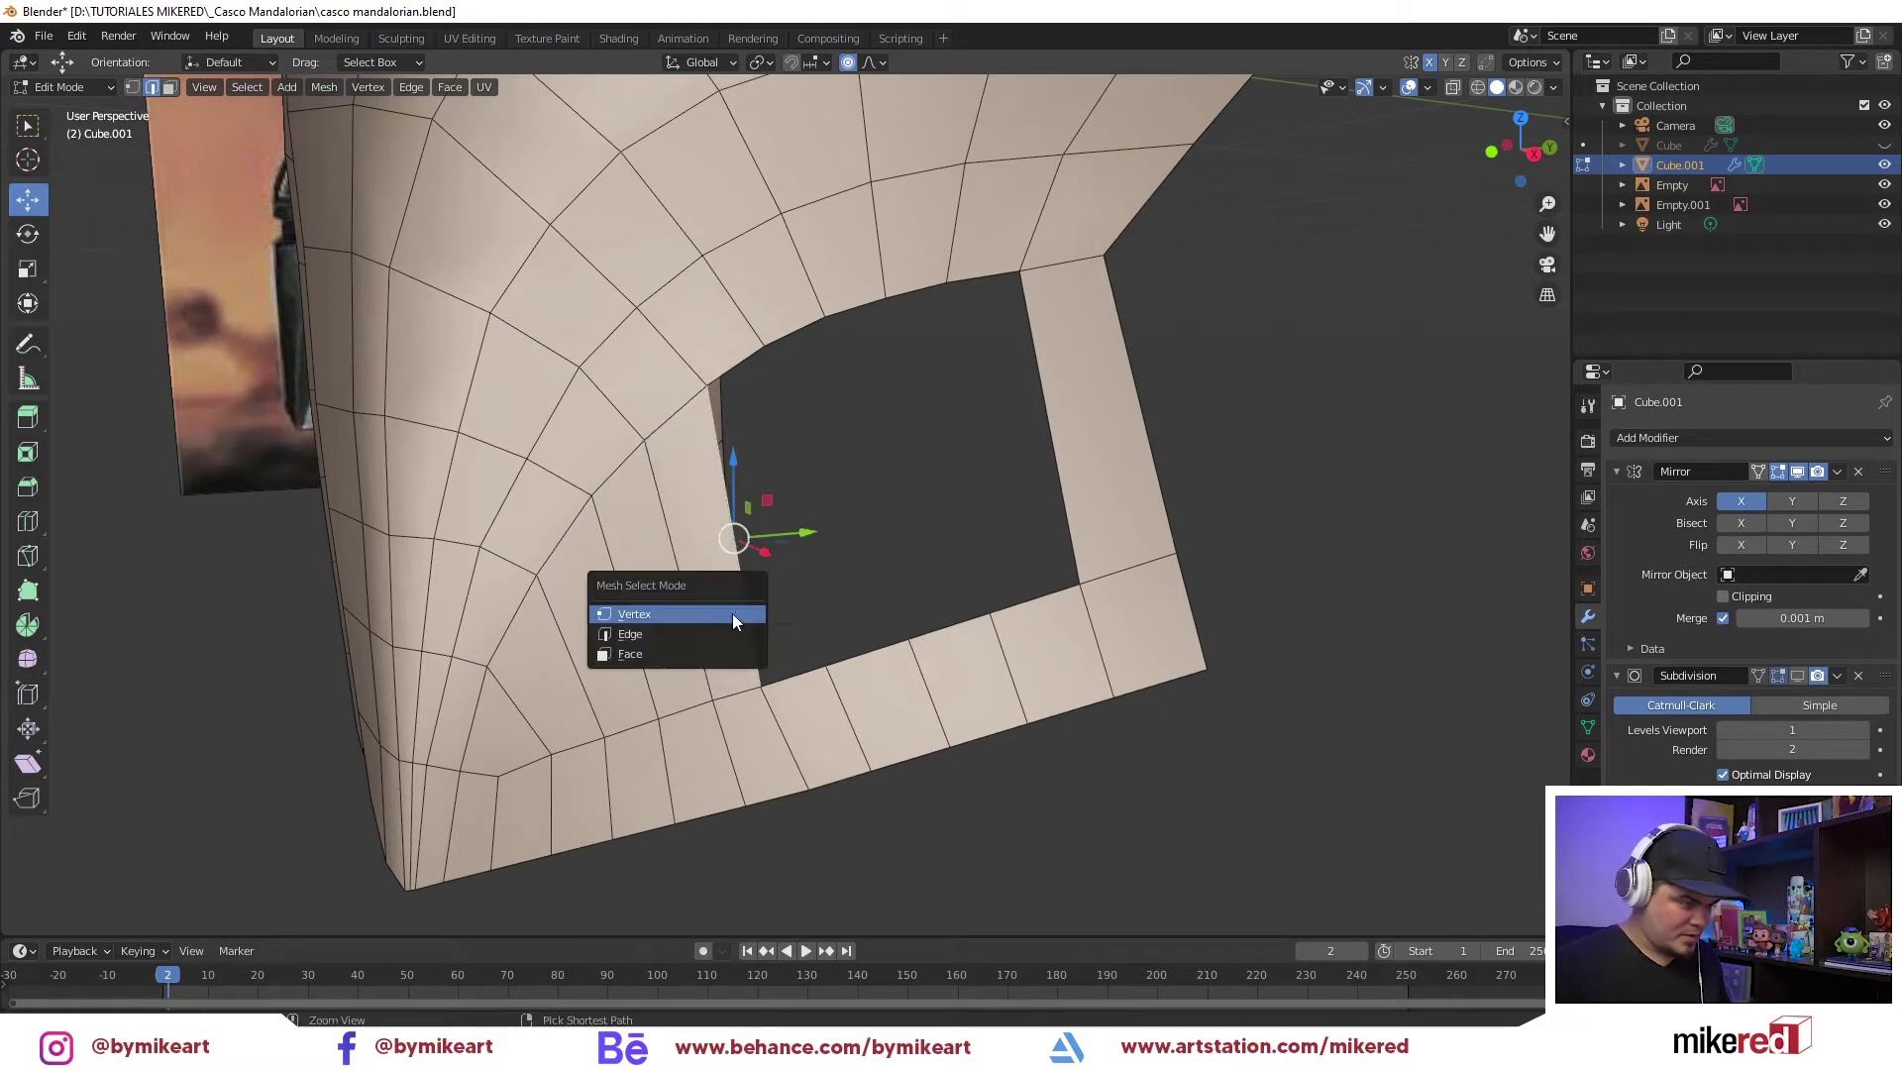
pyautogui.click(735, 621)
pyautogui.click(769, 674)
pyautogui.press('g')
pyautogui.press('g')
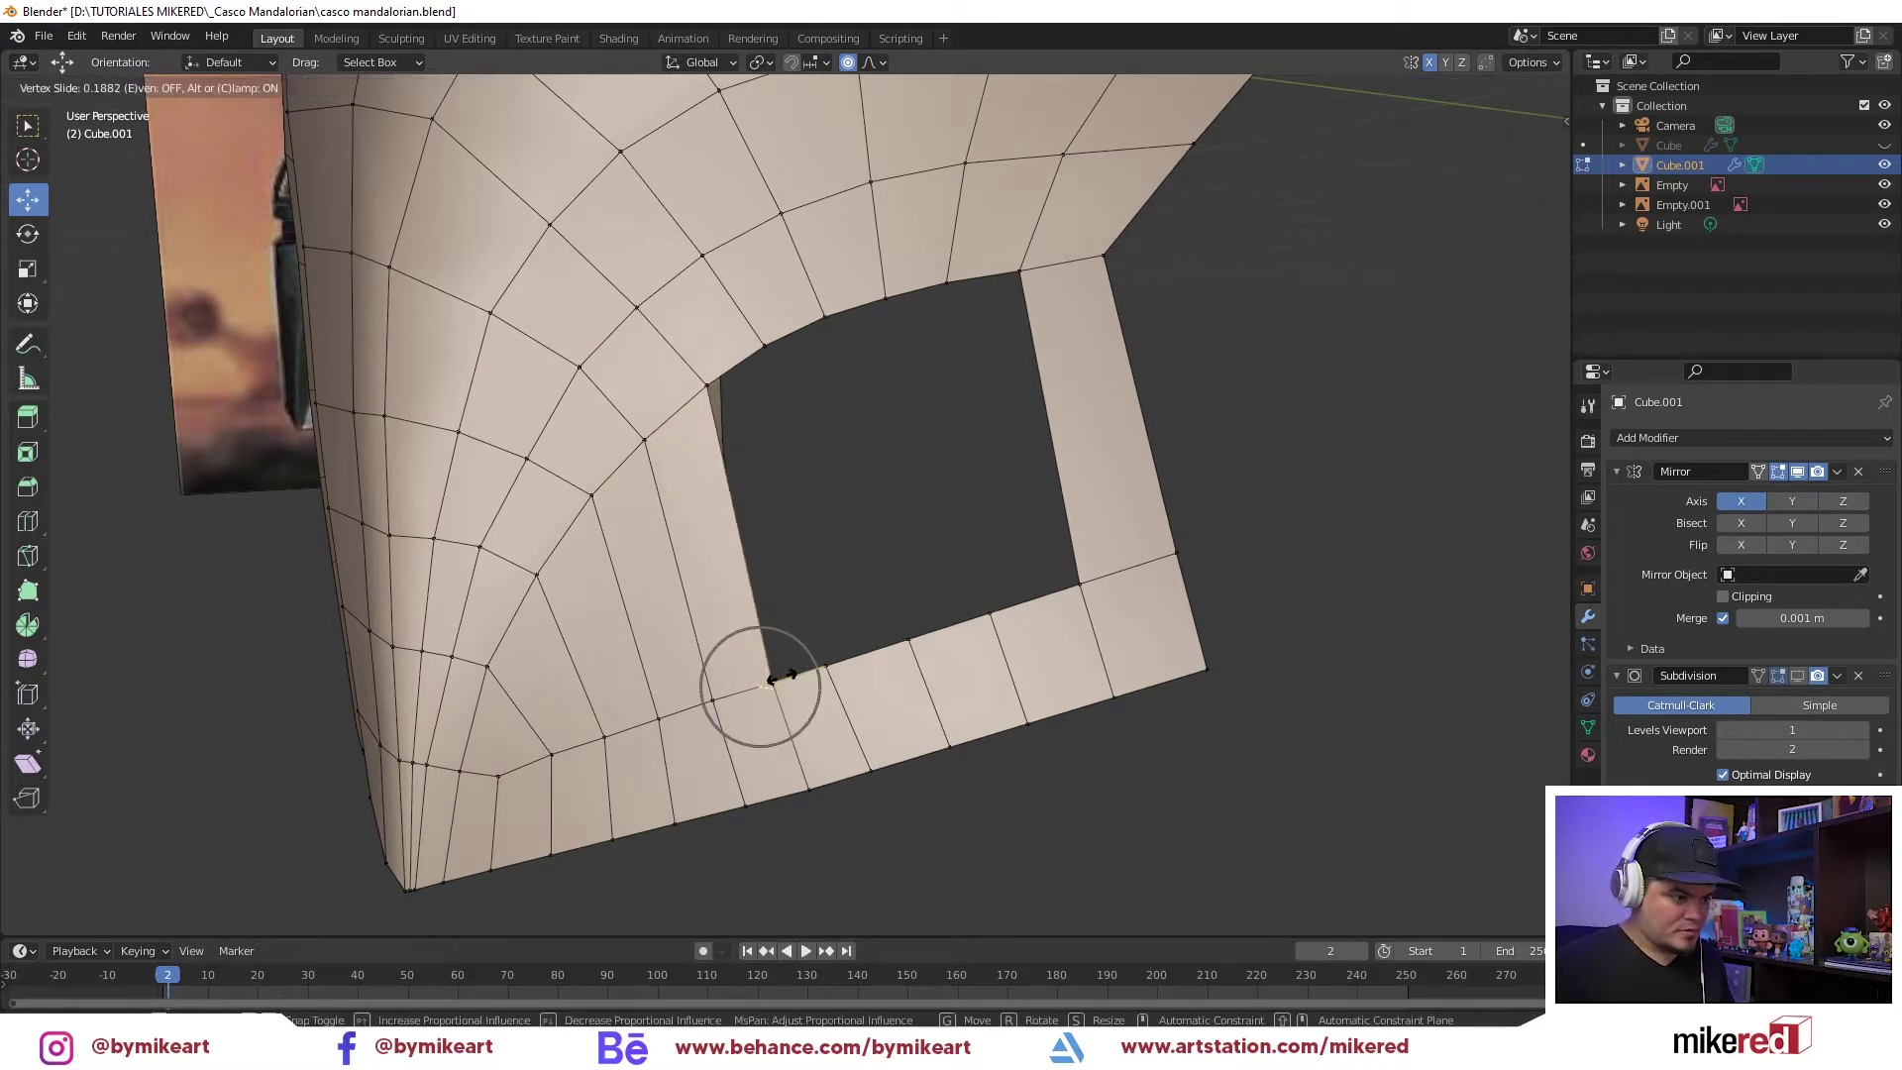
pyautogui.click(787, 666)
pyautogui.press('g')
pyautogui.press('g')
pyautogui.click(841, 659)
pyautogui.click(905, 637)
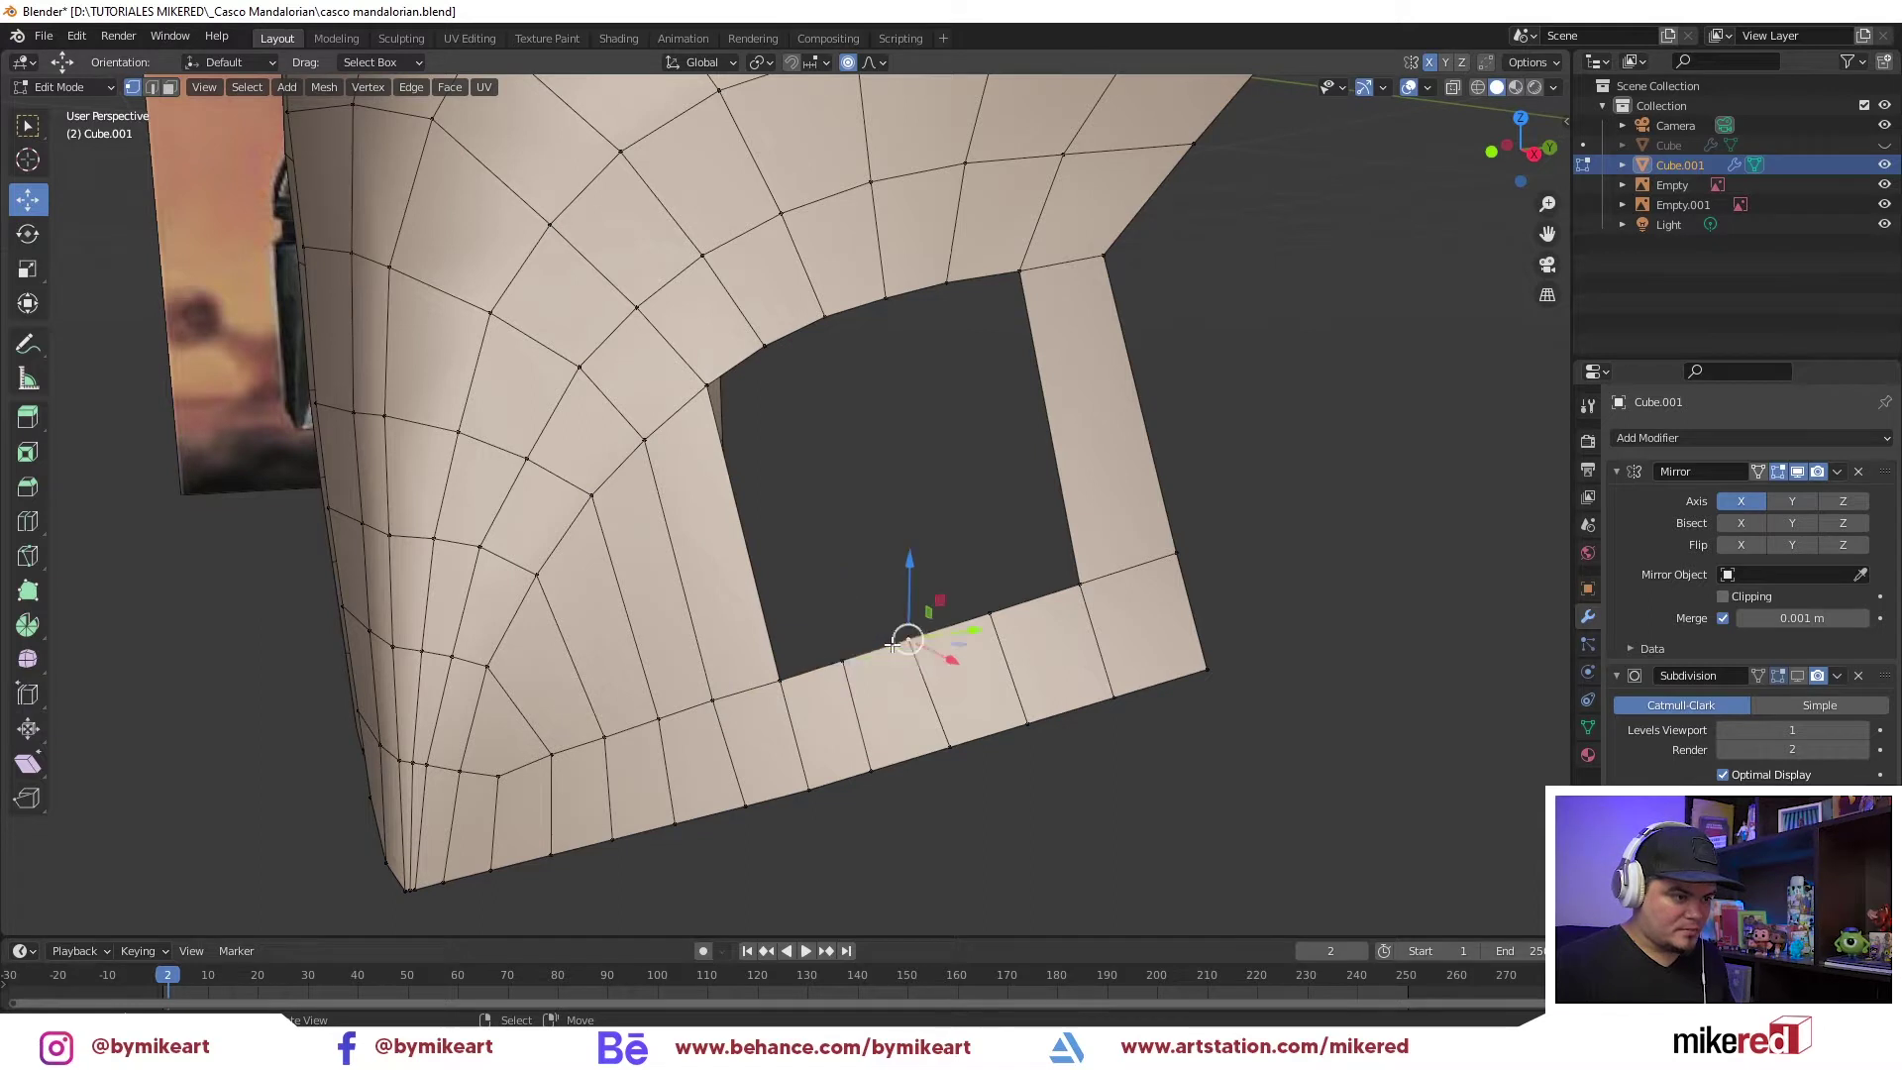
pyautogui.press('g')
pyautogui.press('g')
pyautogui.click(989, 615)
pyautogui.press('g')
pyautogui.press('g')
pyautogui.click(991, 611)
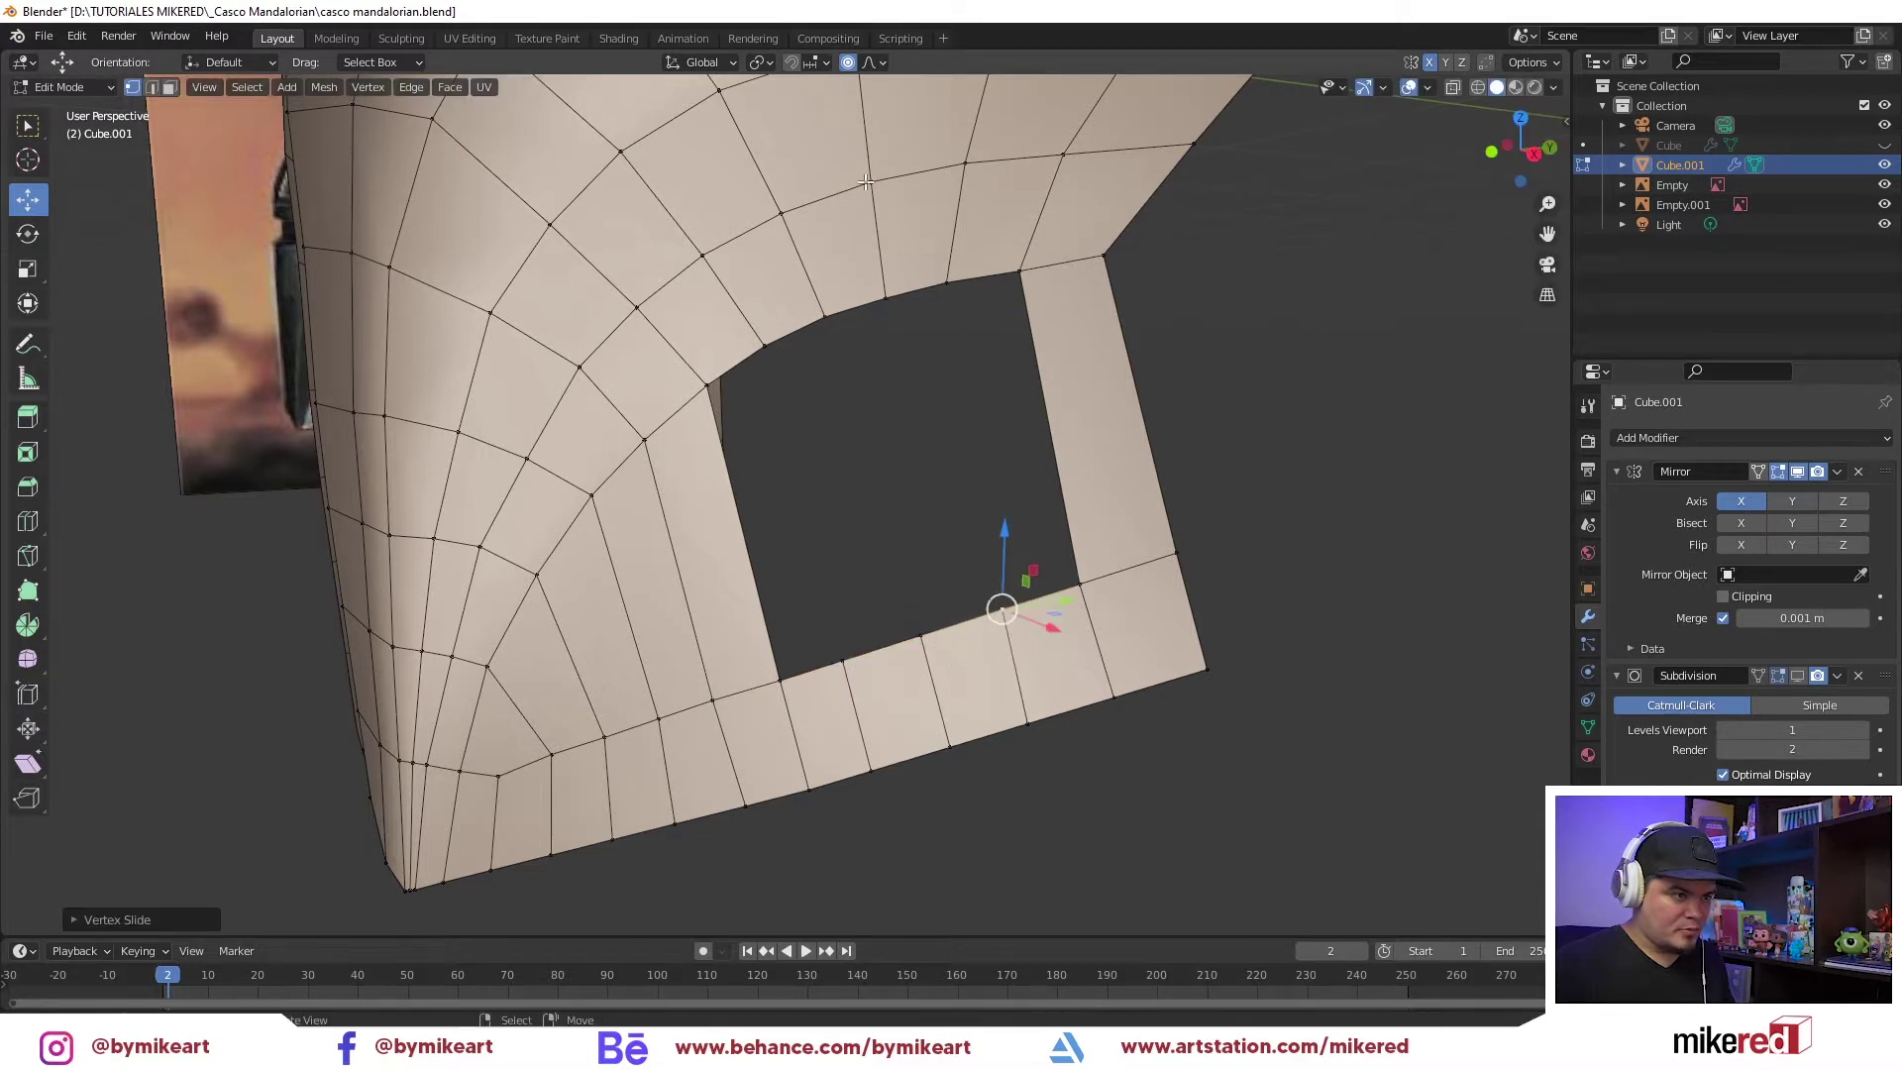
# Extrude the hole's left edge twice into the opening to narrow it
pyautogui.hotkey('ctrl', 'Tab')
pyautogui.click(727, 472)
pyautogui.click(741, 466)
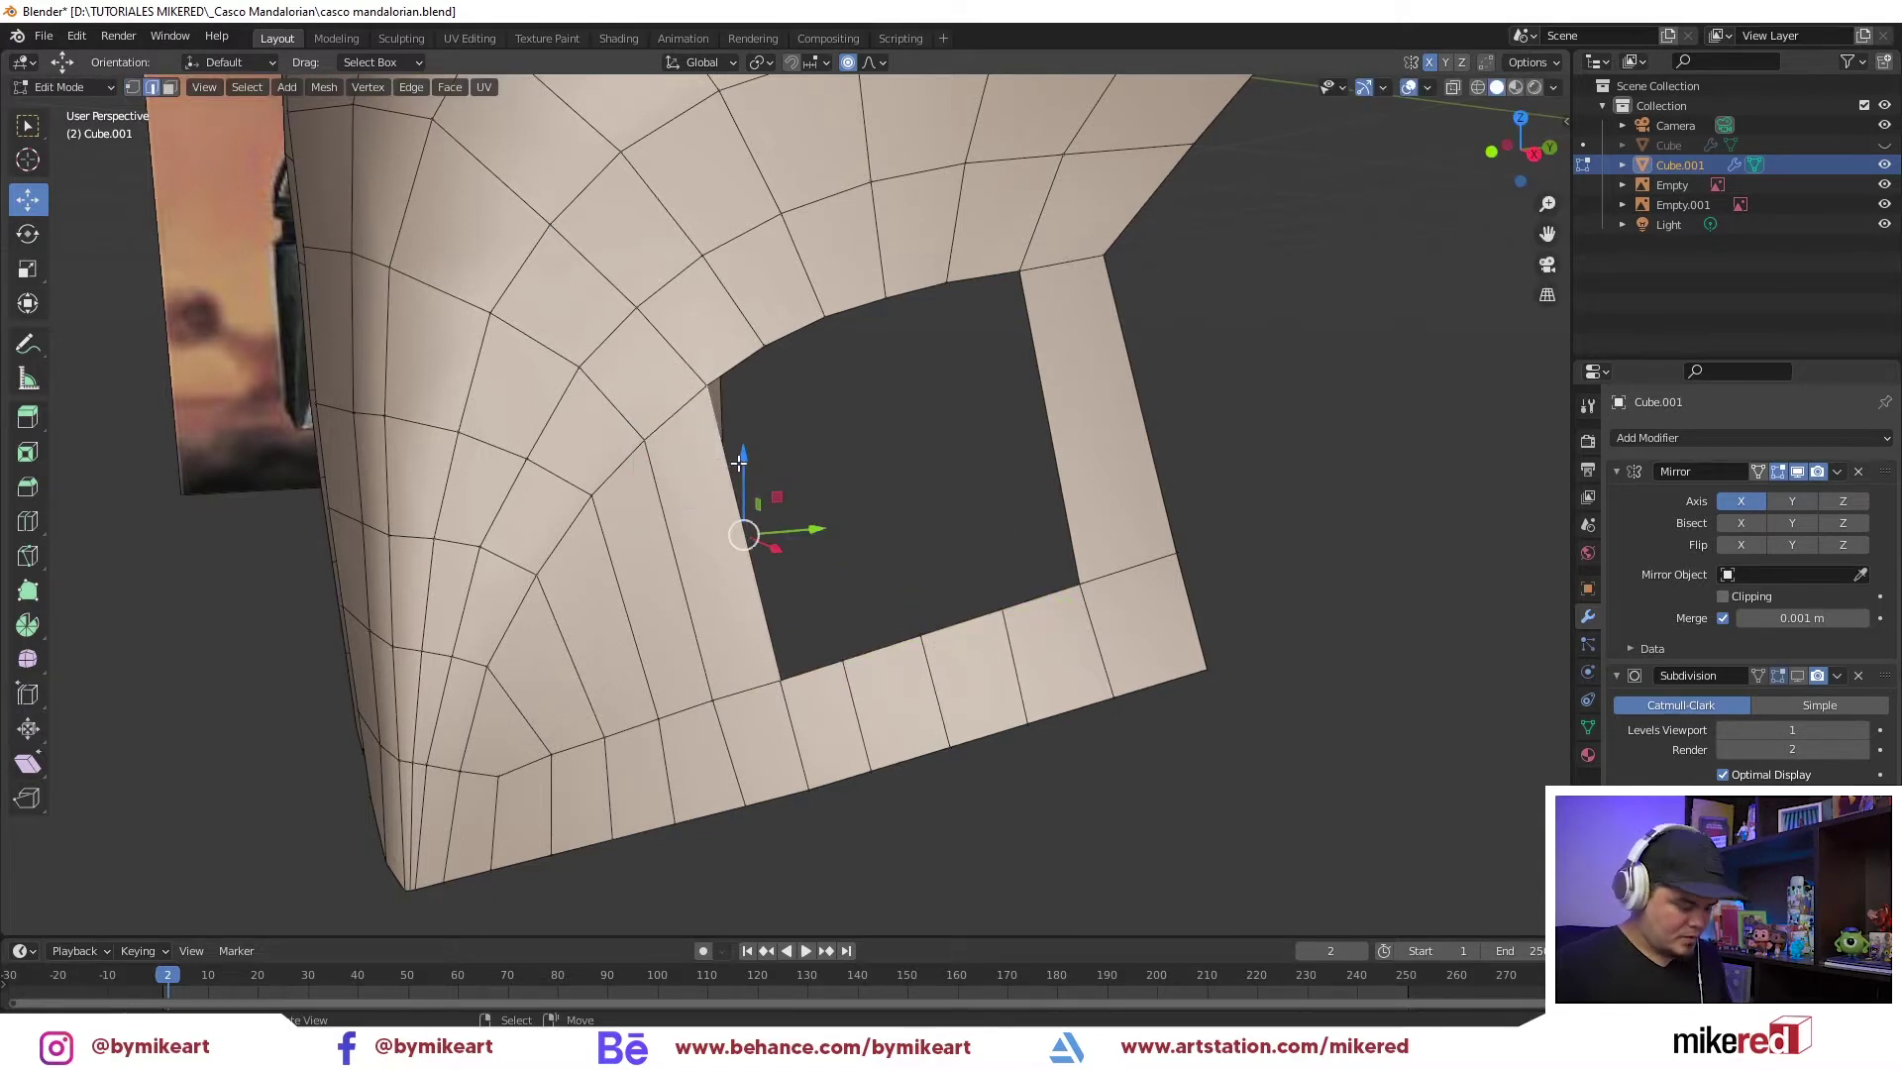
pyautogui.press('g')
pyautogui.press('g')
pyautogui.keyDown('ctrl'); pyautogui.rightClick(891, 444); pyautogui.keyUp('ctrl')
pyautogui.keyDown('ctrl'); pyautogui.rightClick(966, 418); pyautogui.keyUp('ctrl')
pyautogui.click(993, 674)
pyautogui.press('g')
pyautogui.press('g')
pyautogui.click(1000, 649)
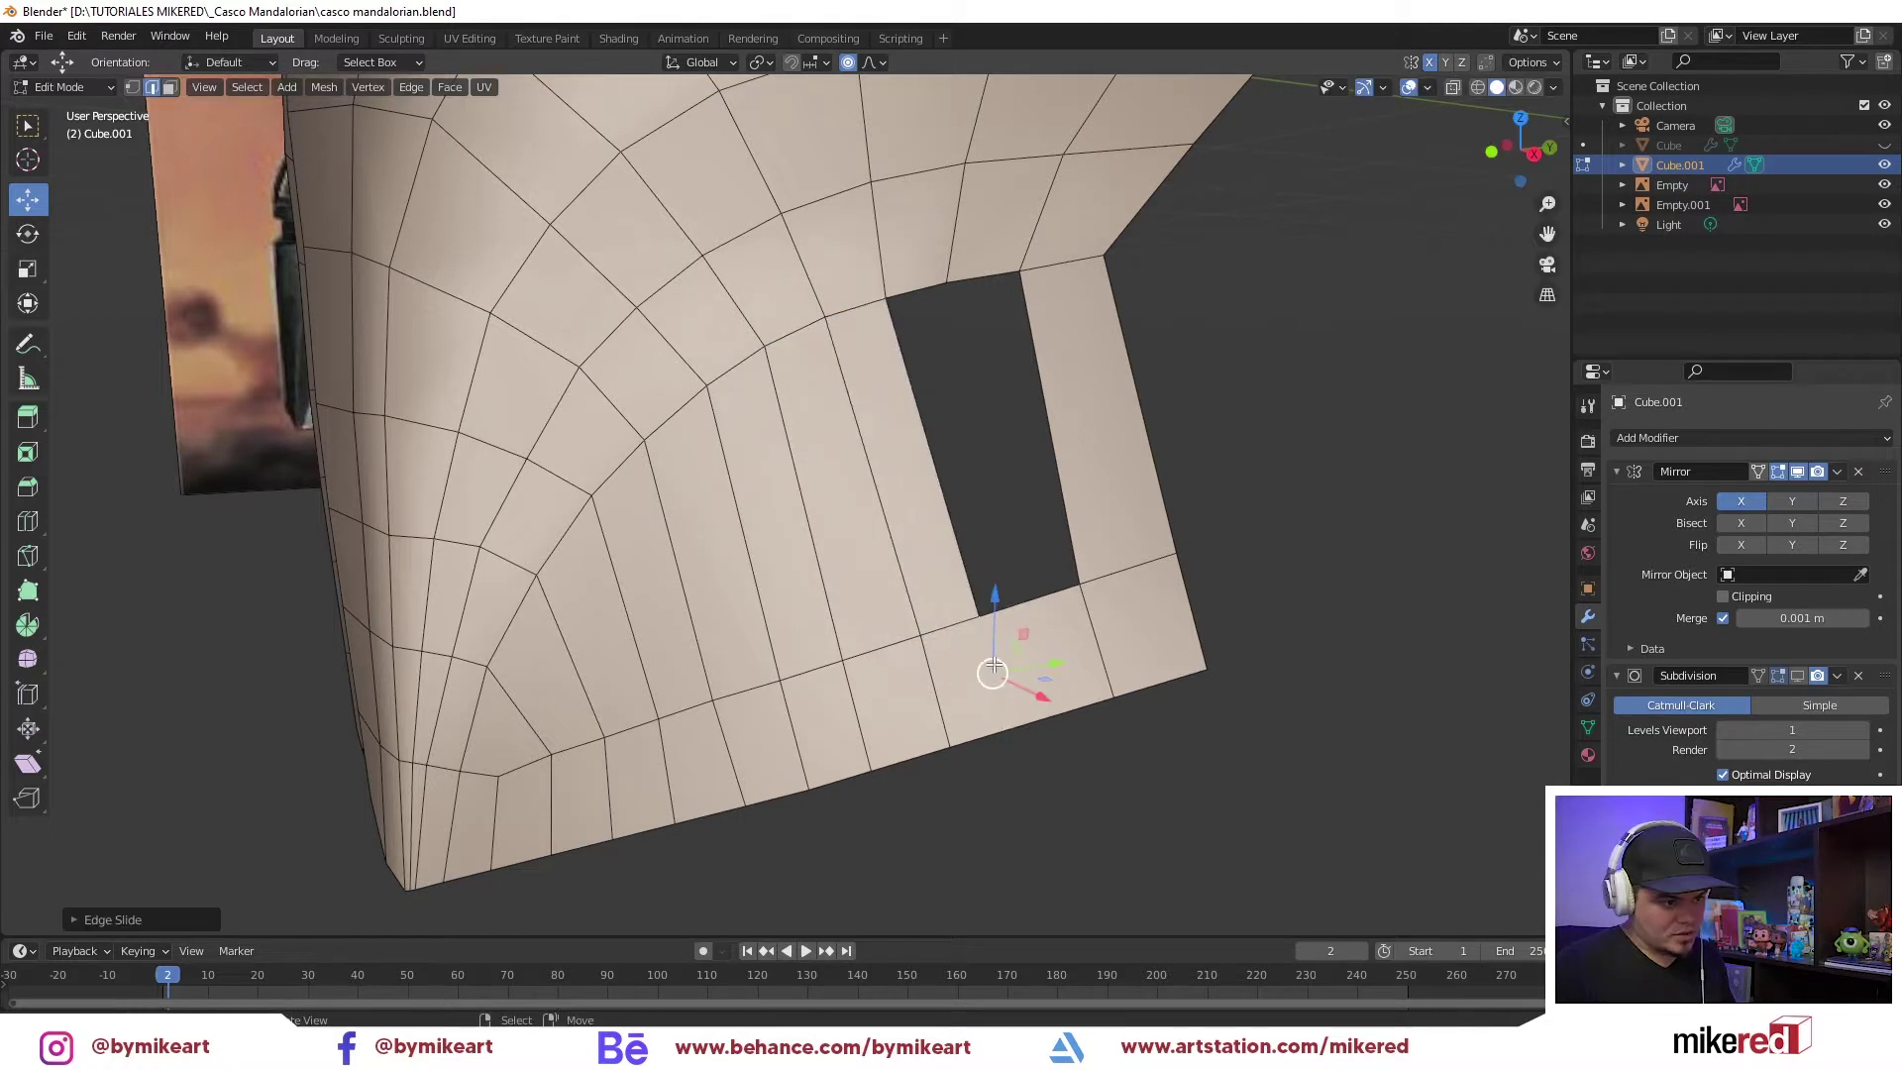
pyautogui.hotkey('ctrl', 'z')
# Slide the lower edge along the strip and extrude the left edge across to close the hole
pyautogui.click(936, 676)
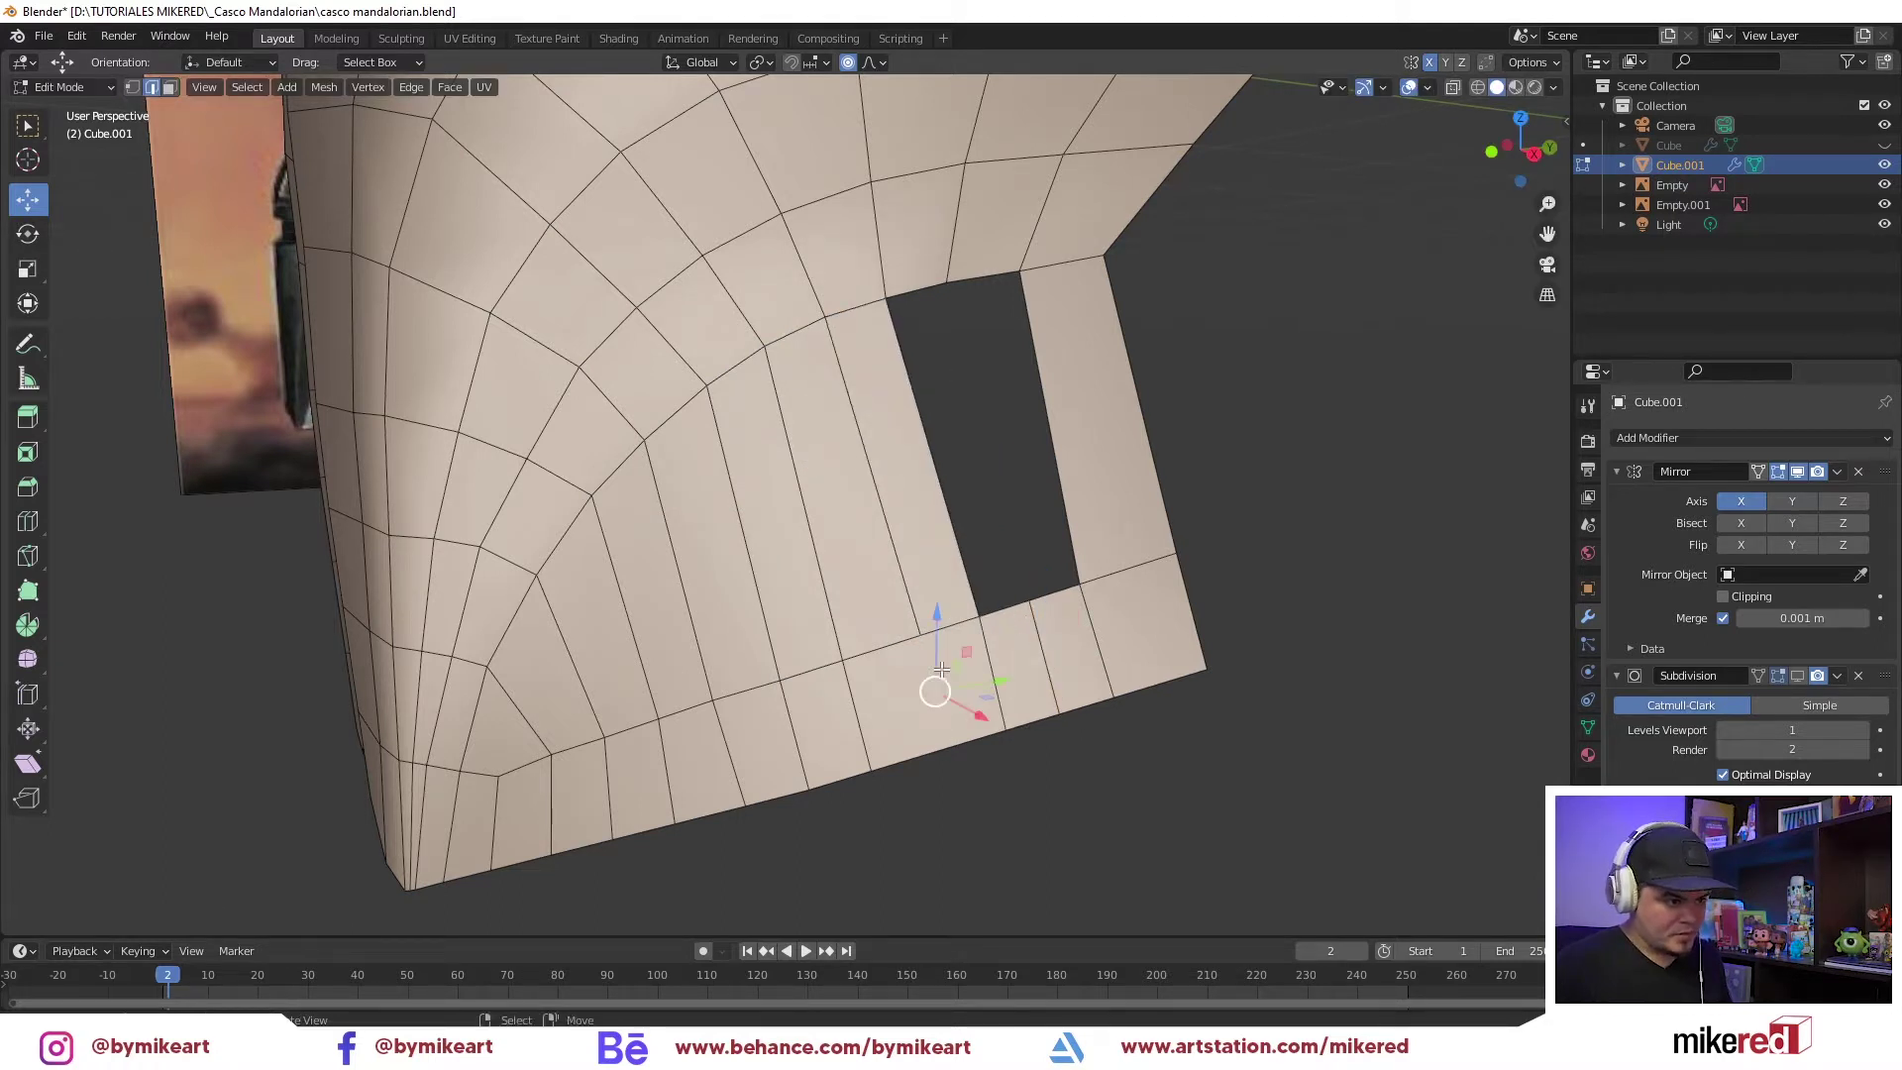
pyautogui.press('g')
pyautogui.press('g')
pyautogui.click(935, 673)
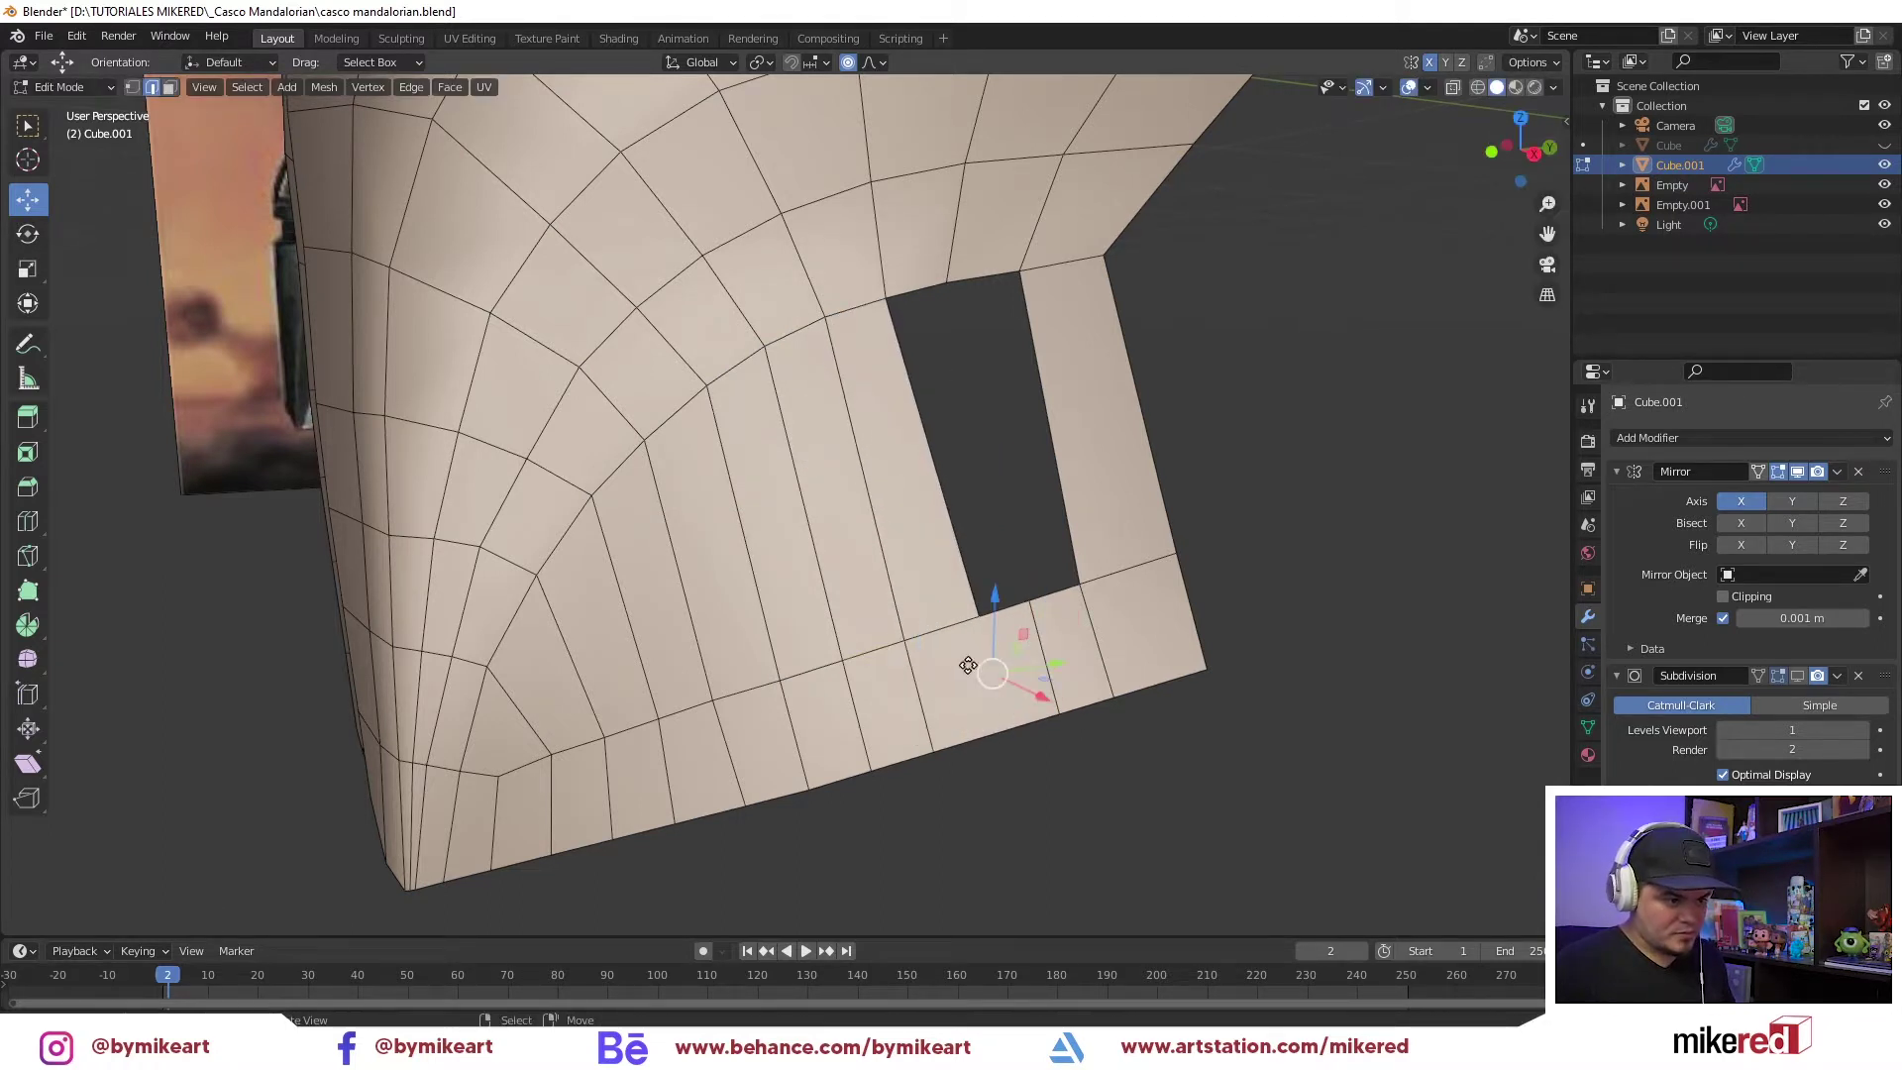
pyautogui.press('g')
pyautogui.press('g')
pyautogui.click(959, 671)
pyautogui.click(927, 459)
pyautogui.keyDown('ctrl'); pyautogui.rightClick(989, 437); pyautogui.keyUp('ctrl')
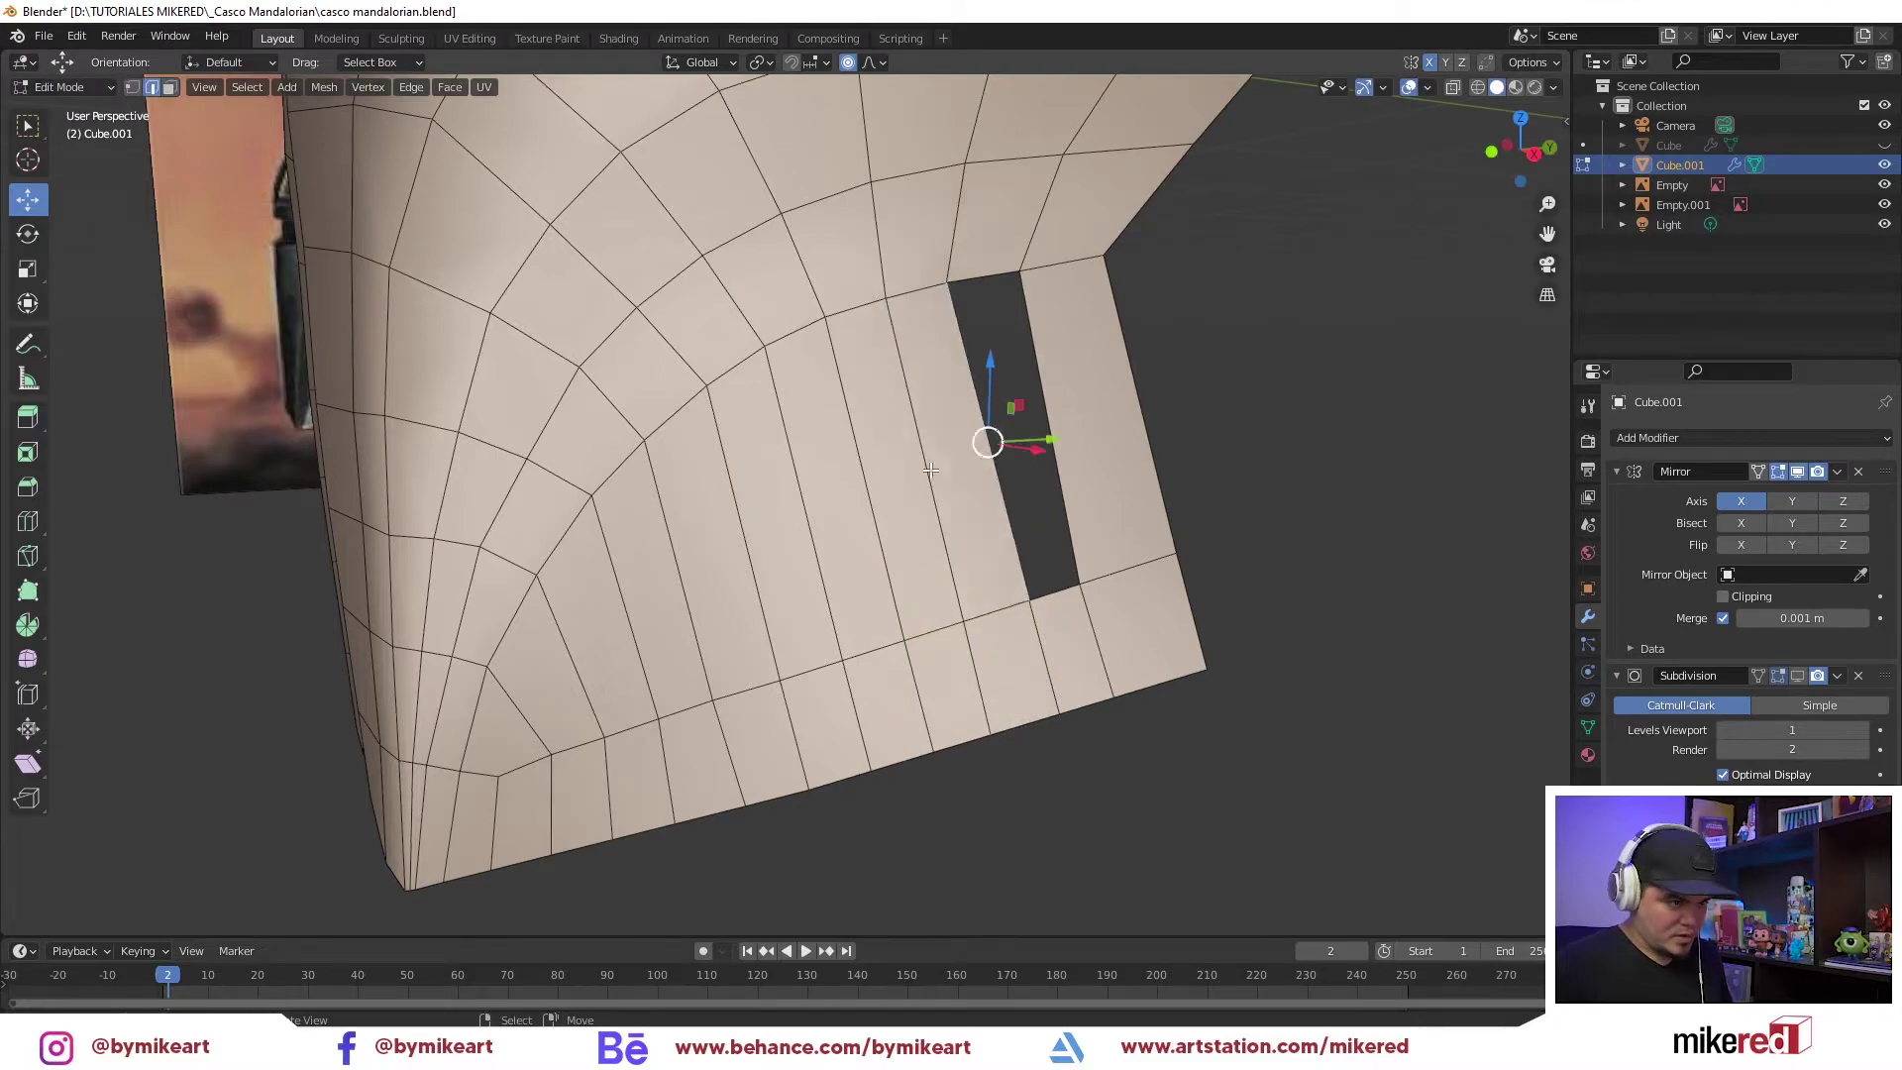
pyautogui.keyDown('ctrl'); pyautogui.rightClick(1050, 428); pyautogui.keyUp('ctrl')
pyautogui.moveTo(973, 529); pyautogui.dragTo(863, 514, button='middle')
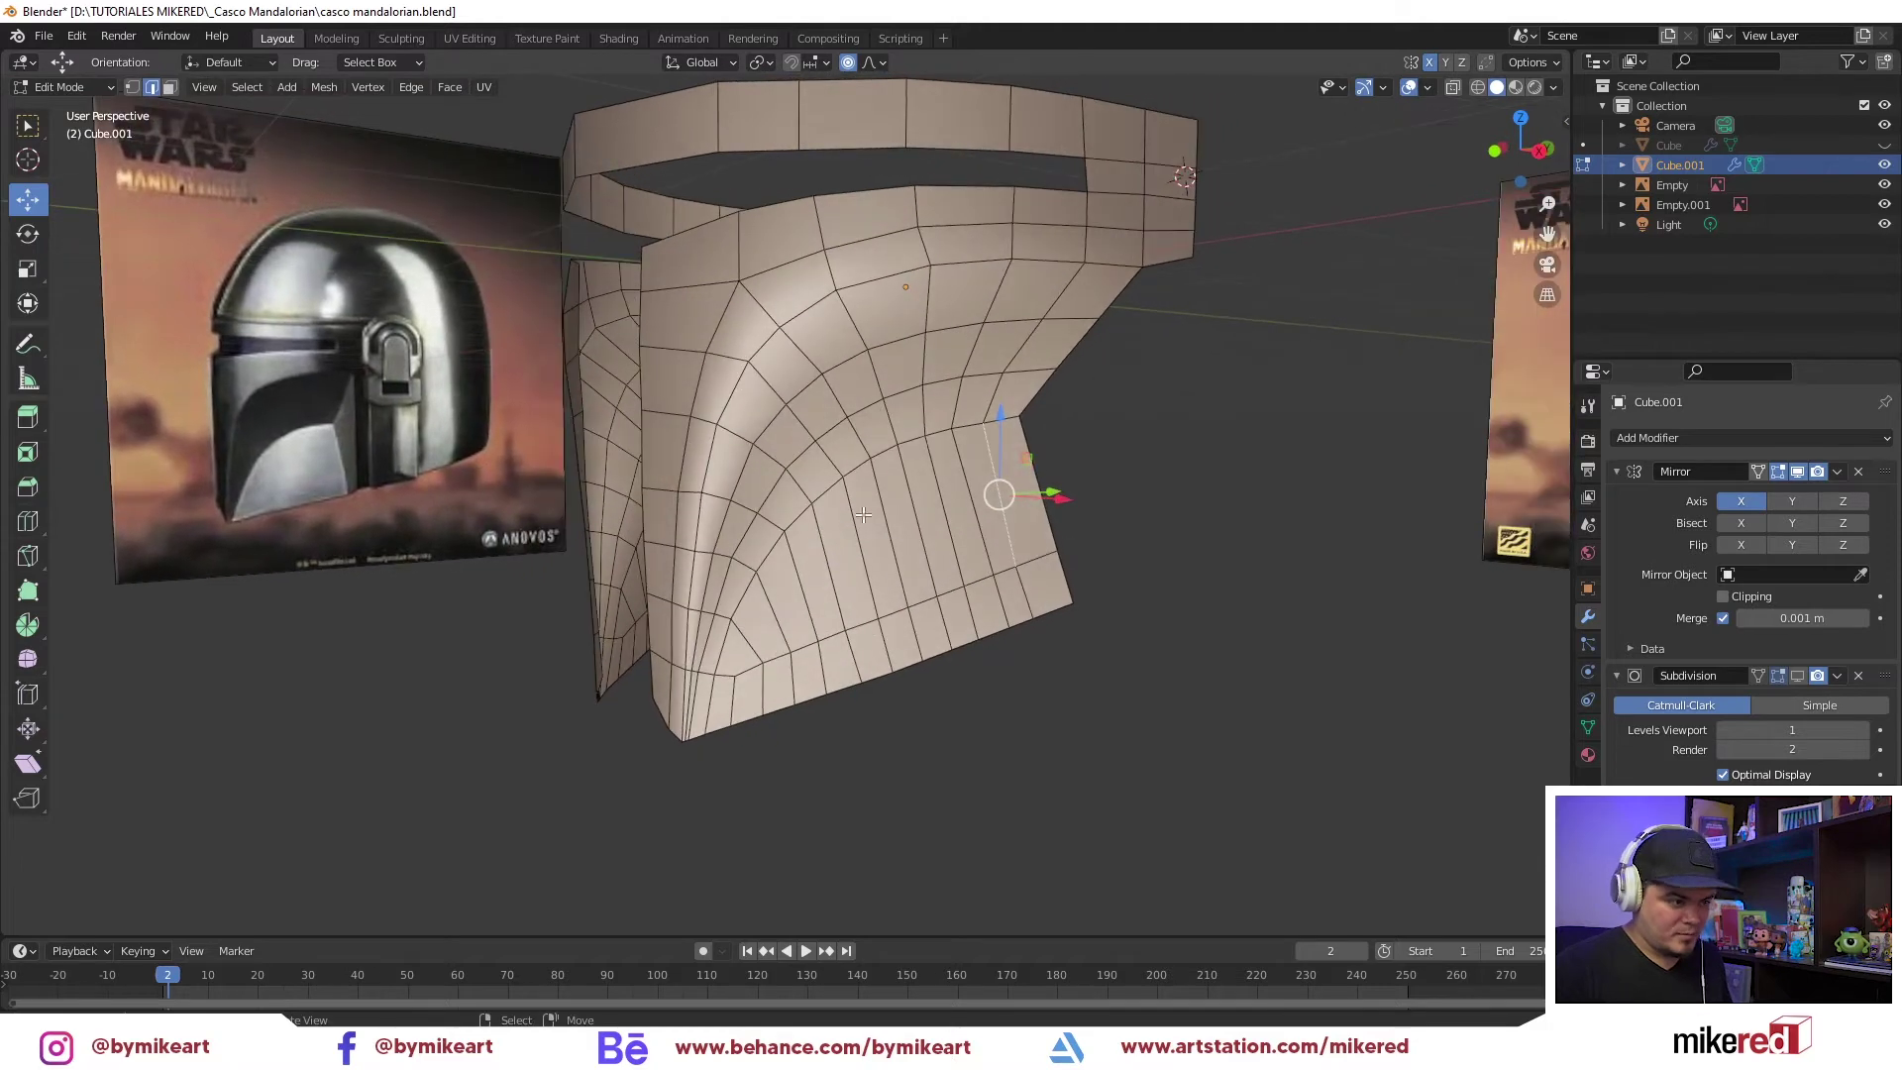
# Add a centred edge loop across the right cheek, checked in X-ray front view
pyautogui.press('KP_1')
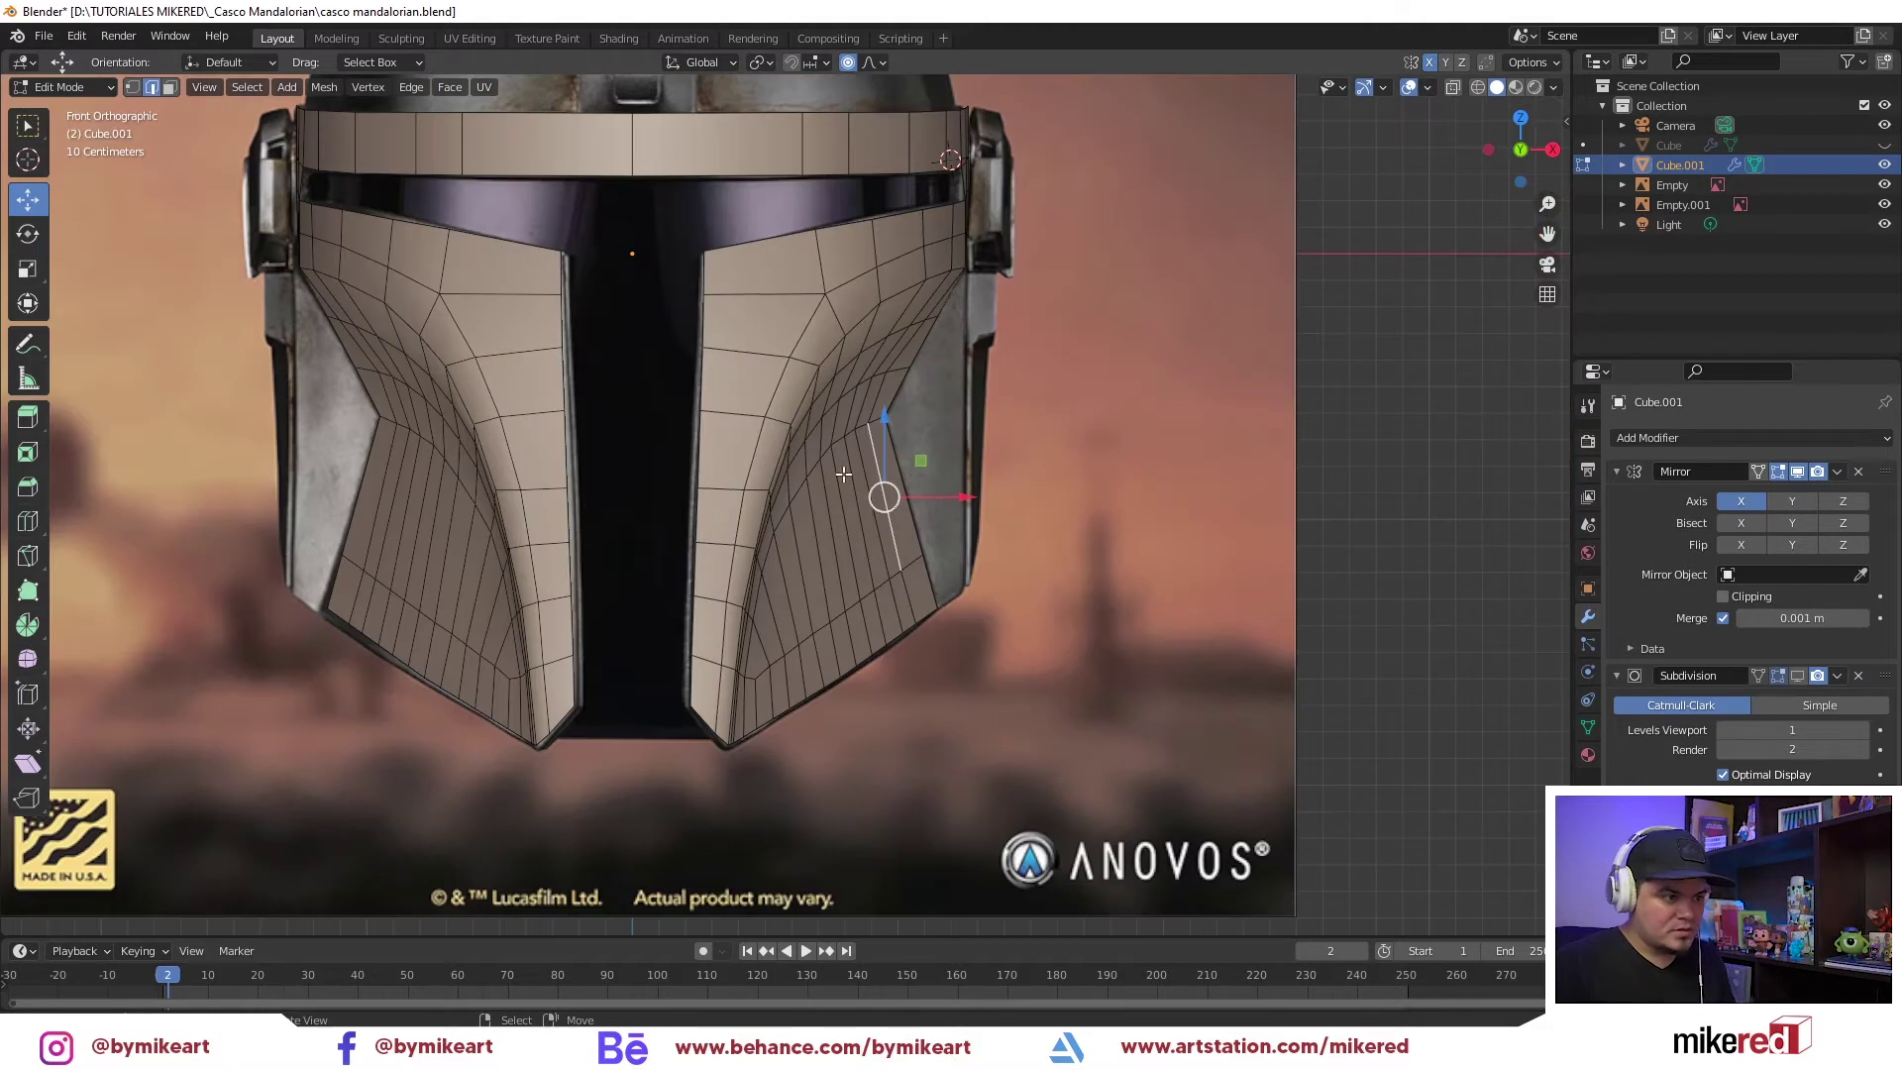
pyautogui.hotkey('alt', 'z')
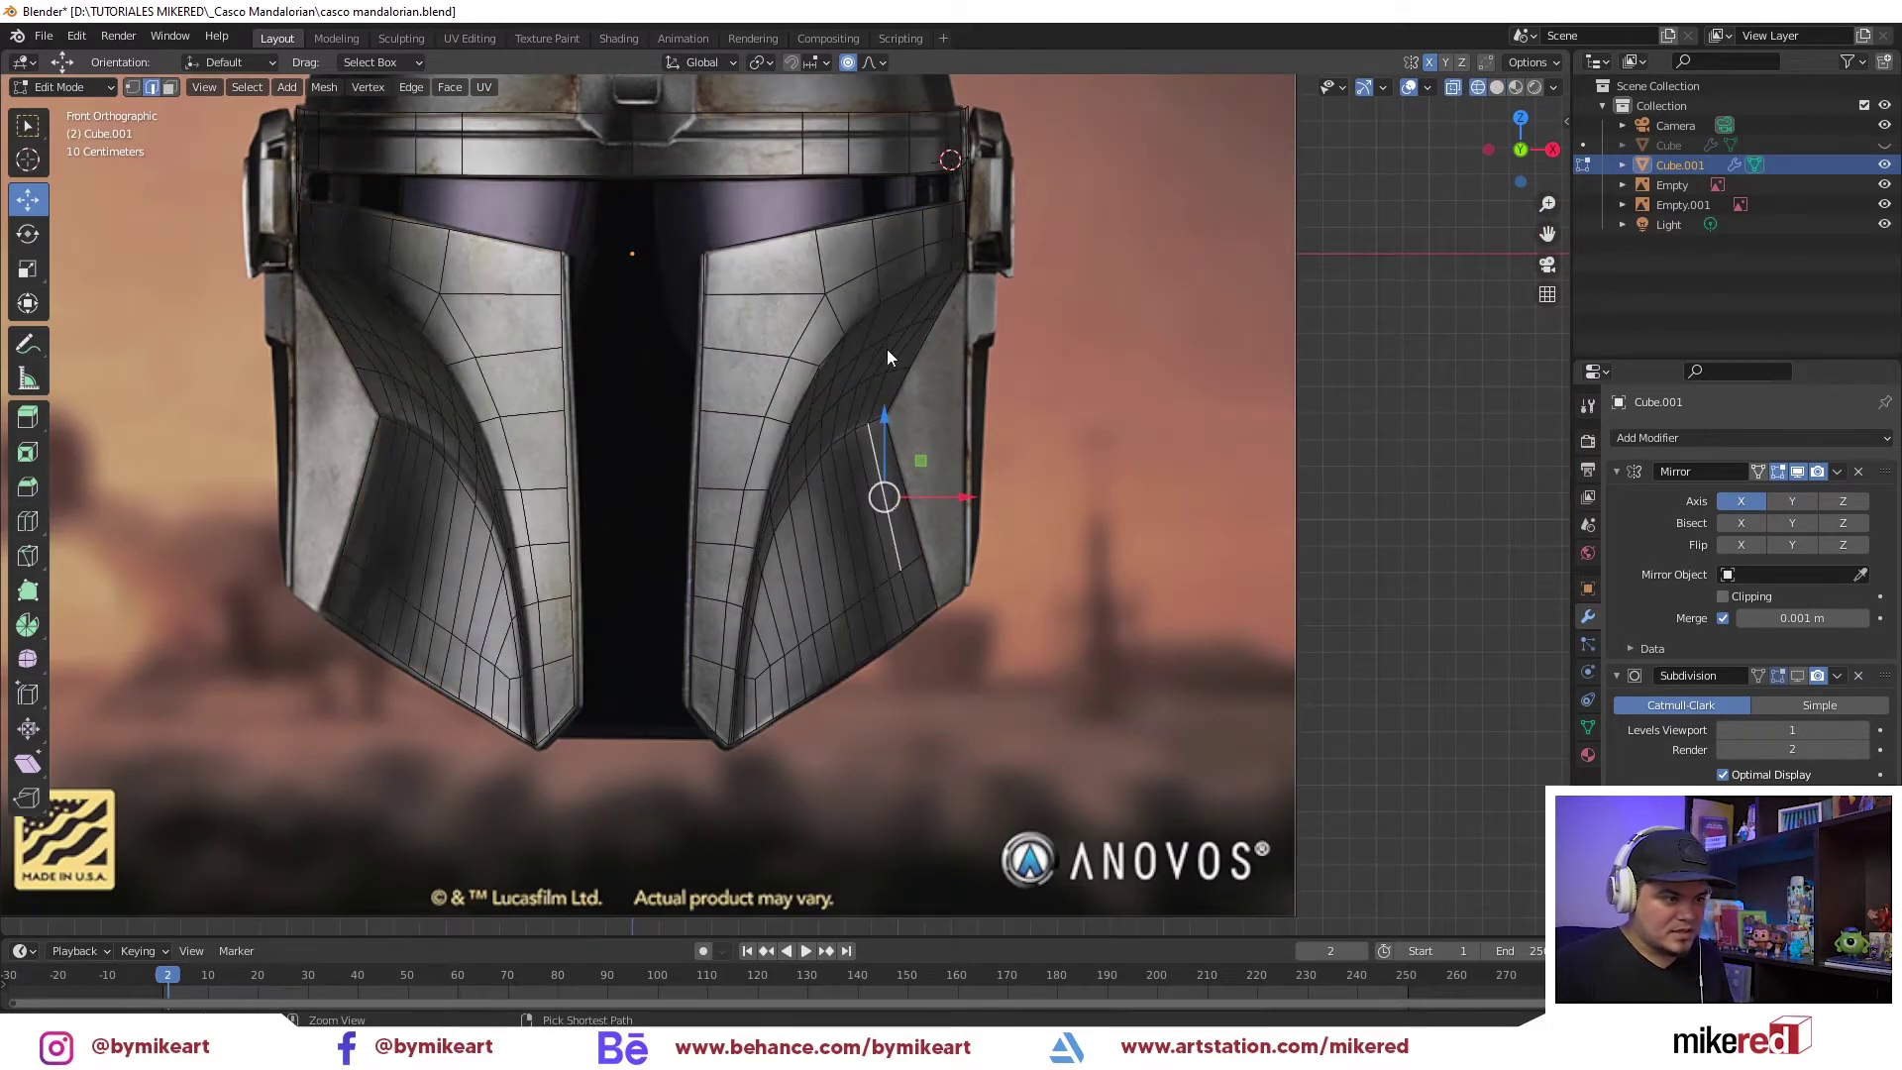
pyautogui.hotkey('ctrl', 'Tab')
pyautogui.click(793, 319)
pyautogui.keyDown('alt'); pyautogui.click(865, 507); pyautogui.keyUp('alt')
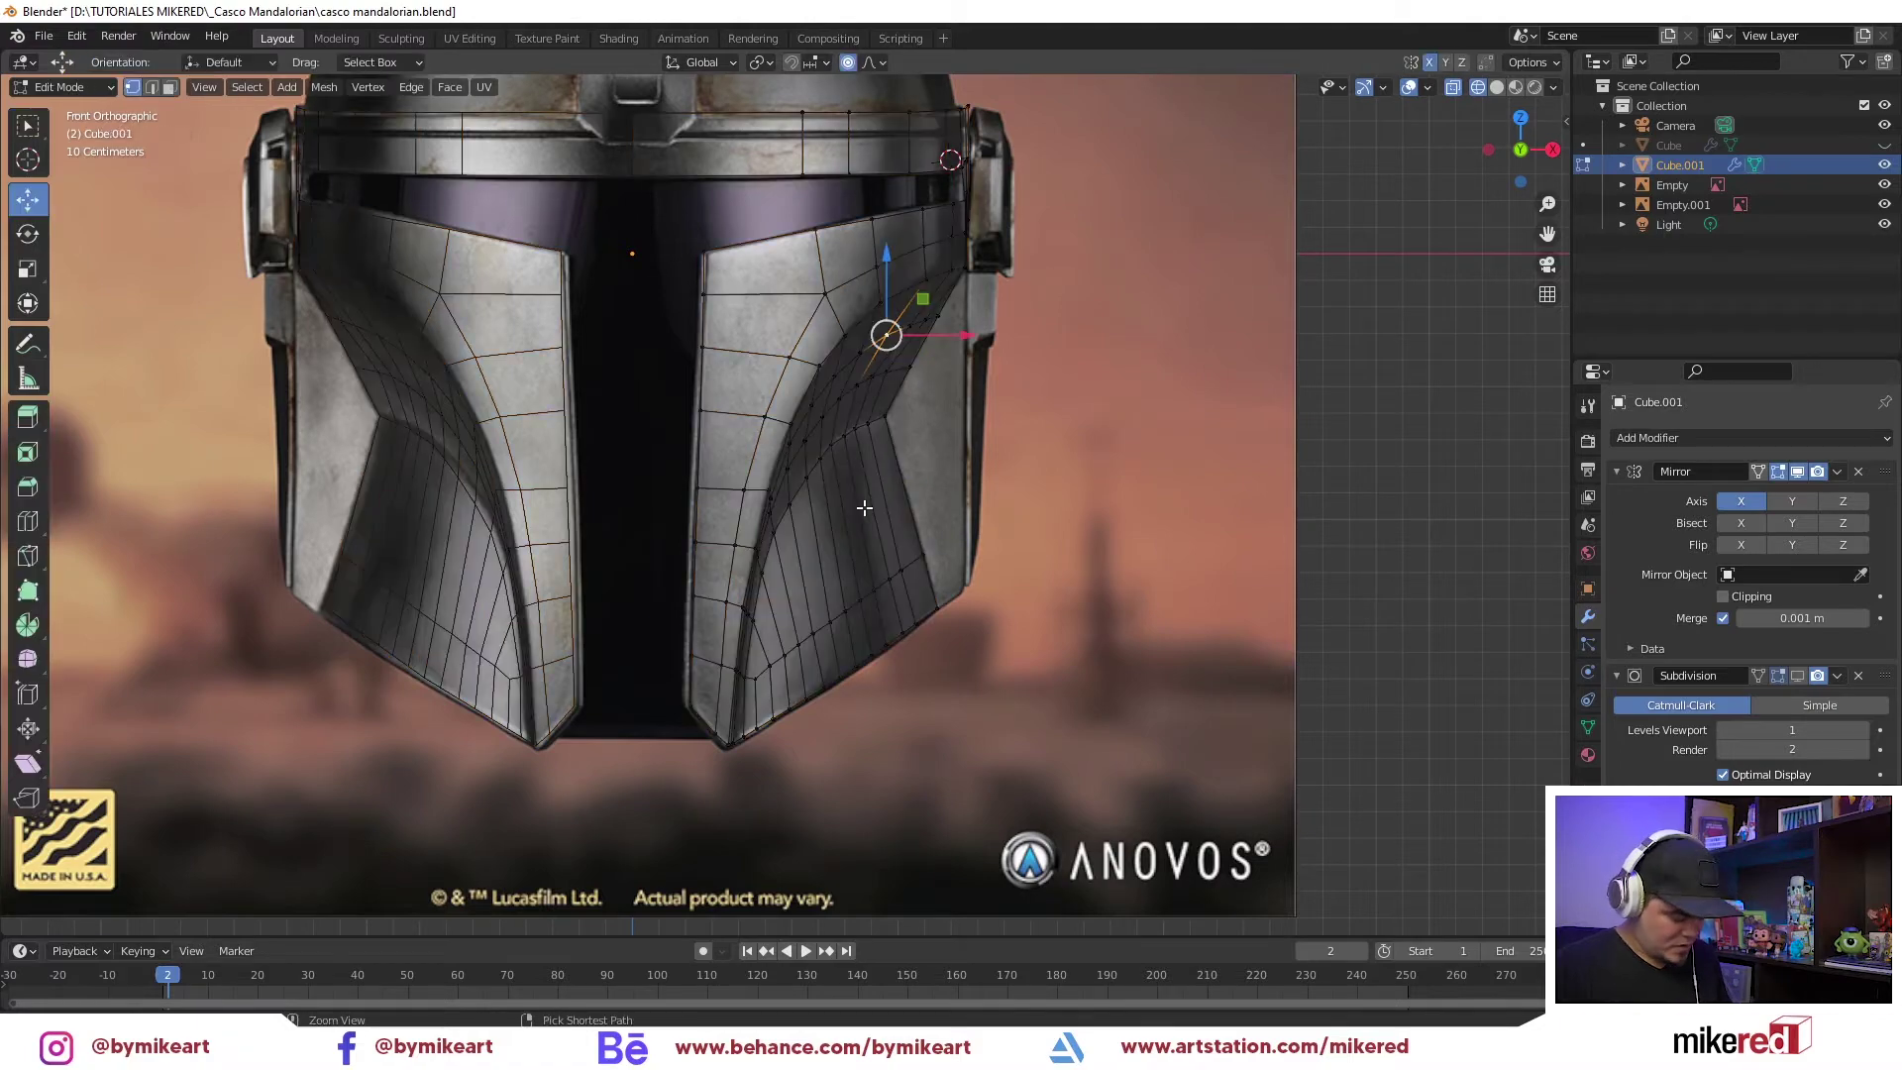
pyautogui.hotkey('ctrl', 'r')
pyautogui.click(870, 513)
pyautogui.rightClick(873, 515)
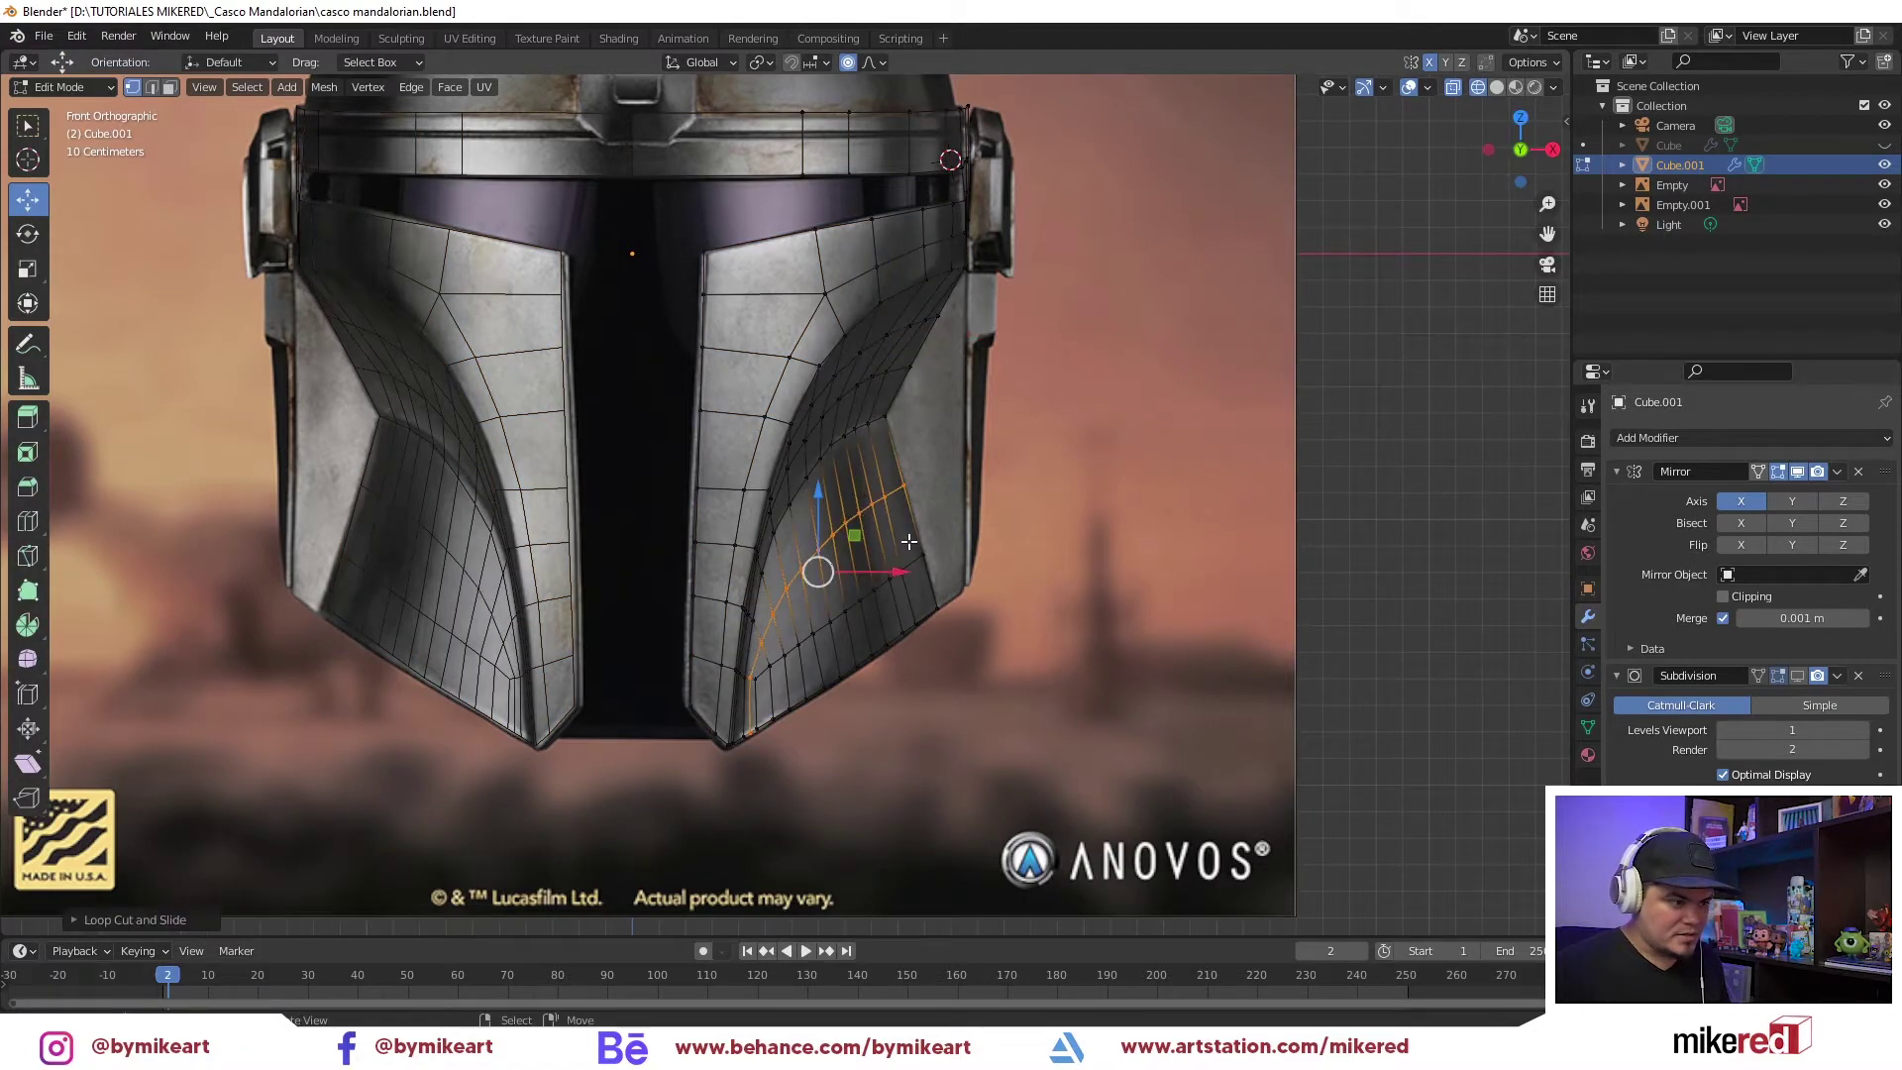
pyautogui.hotkey('alt', 'z')
pyautogui.moveTo(844, 557)
pyautogui.mouseDown(button='middle')
pyautogui.moveTo(693, 644)
pyautogui.moveTo(514, 694)
pyautogui.moveTo(540, 748)
pyautogui.moveTo(720, 739)
pyautogui.moveTo(756, 687)
pyautogui.moveTo(934, 704)
pyautogui.moveTo(849, 756)
pyautogui.moveTo(565, 634)
pyautogui.mouseUp(button='middle')
# In edge mode, select only the cheek's lower border edge in front view
pyautogui.press('KP_1')
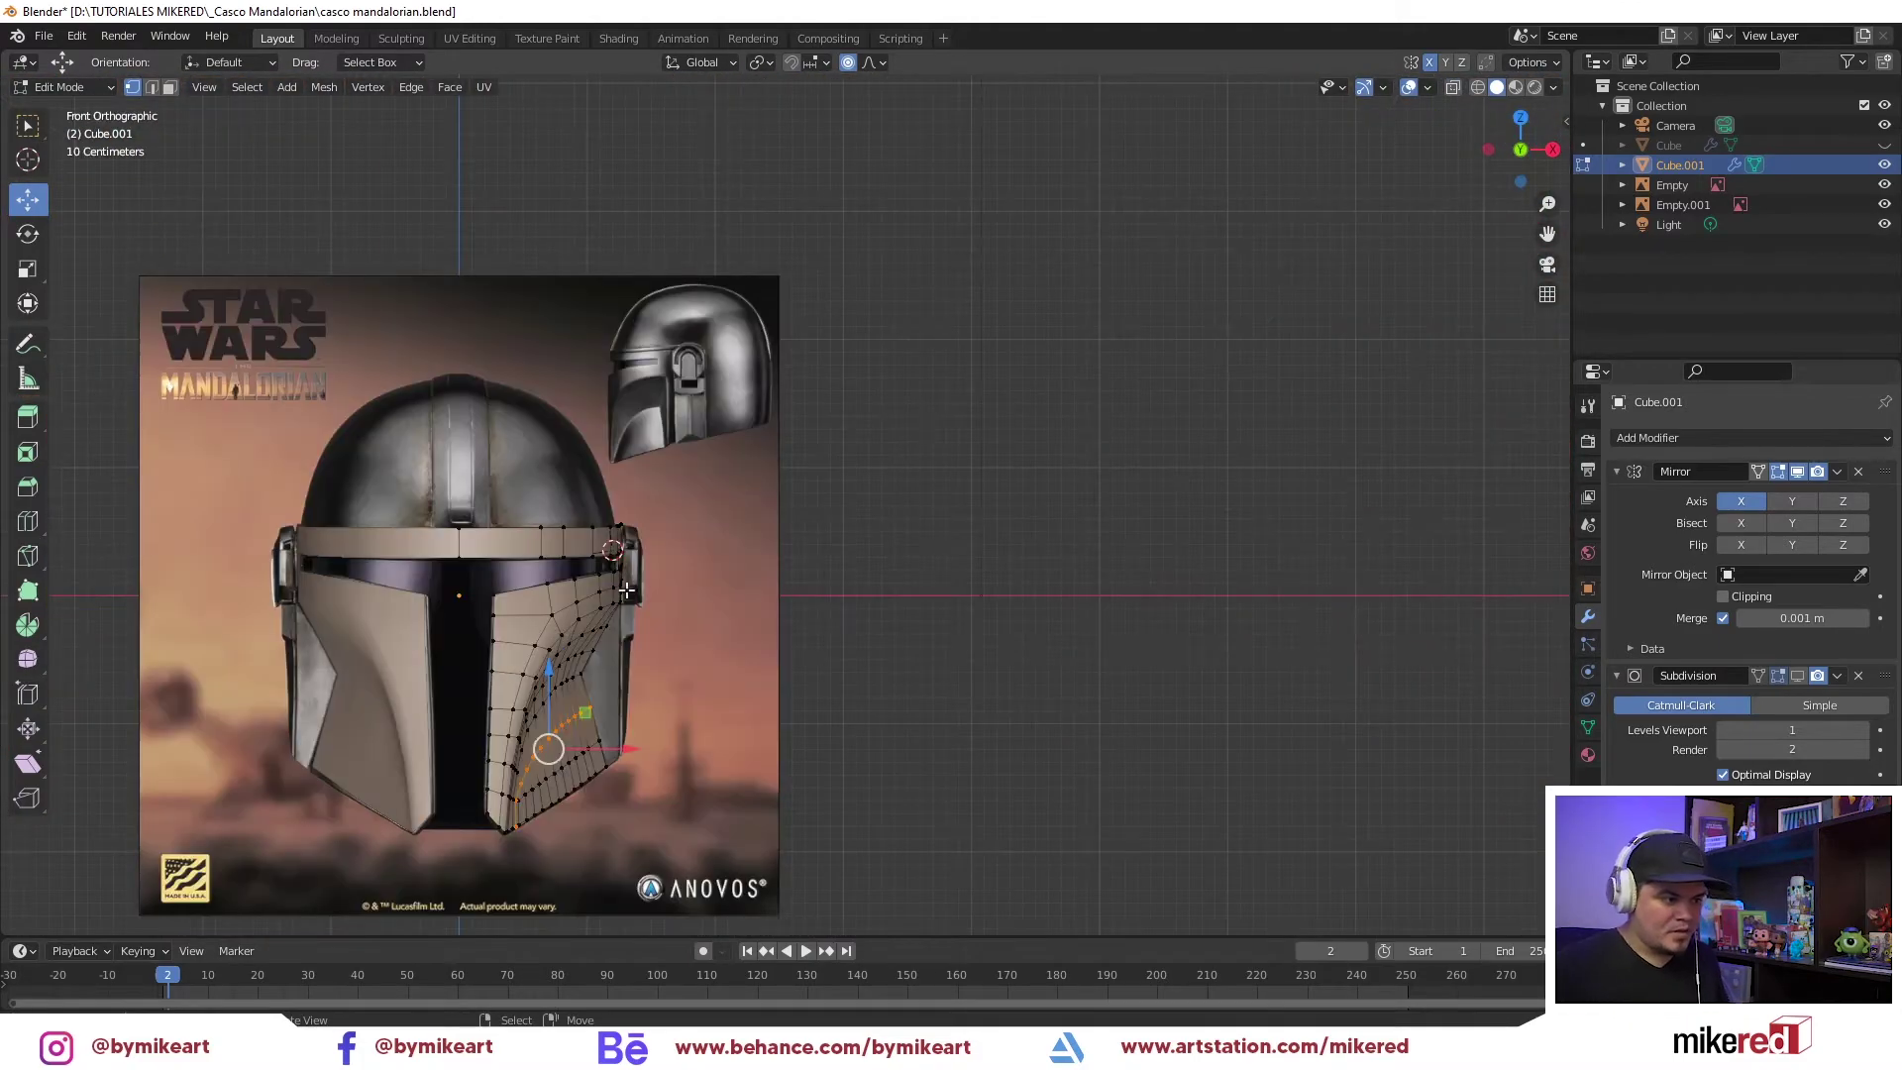
pyautogui.scroll(4, 627, 591)
pyautogui.scroll(1, 627, 591)
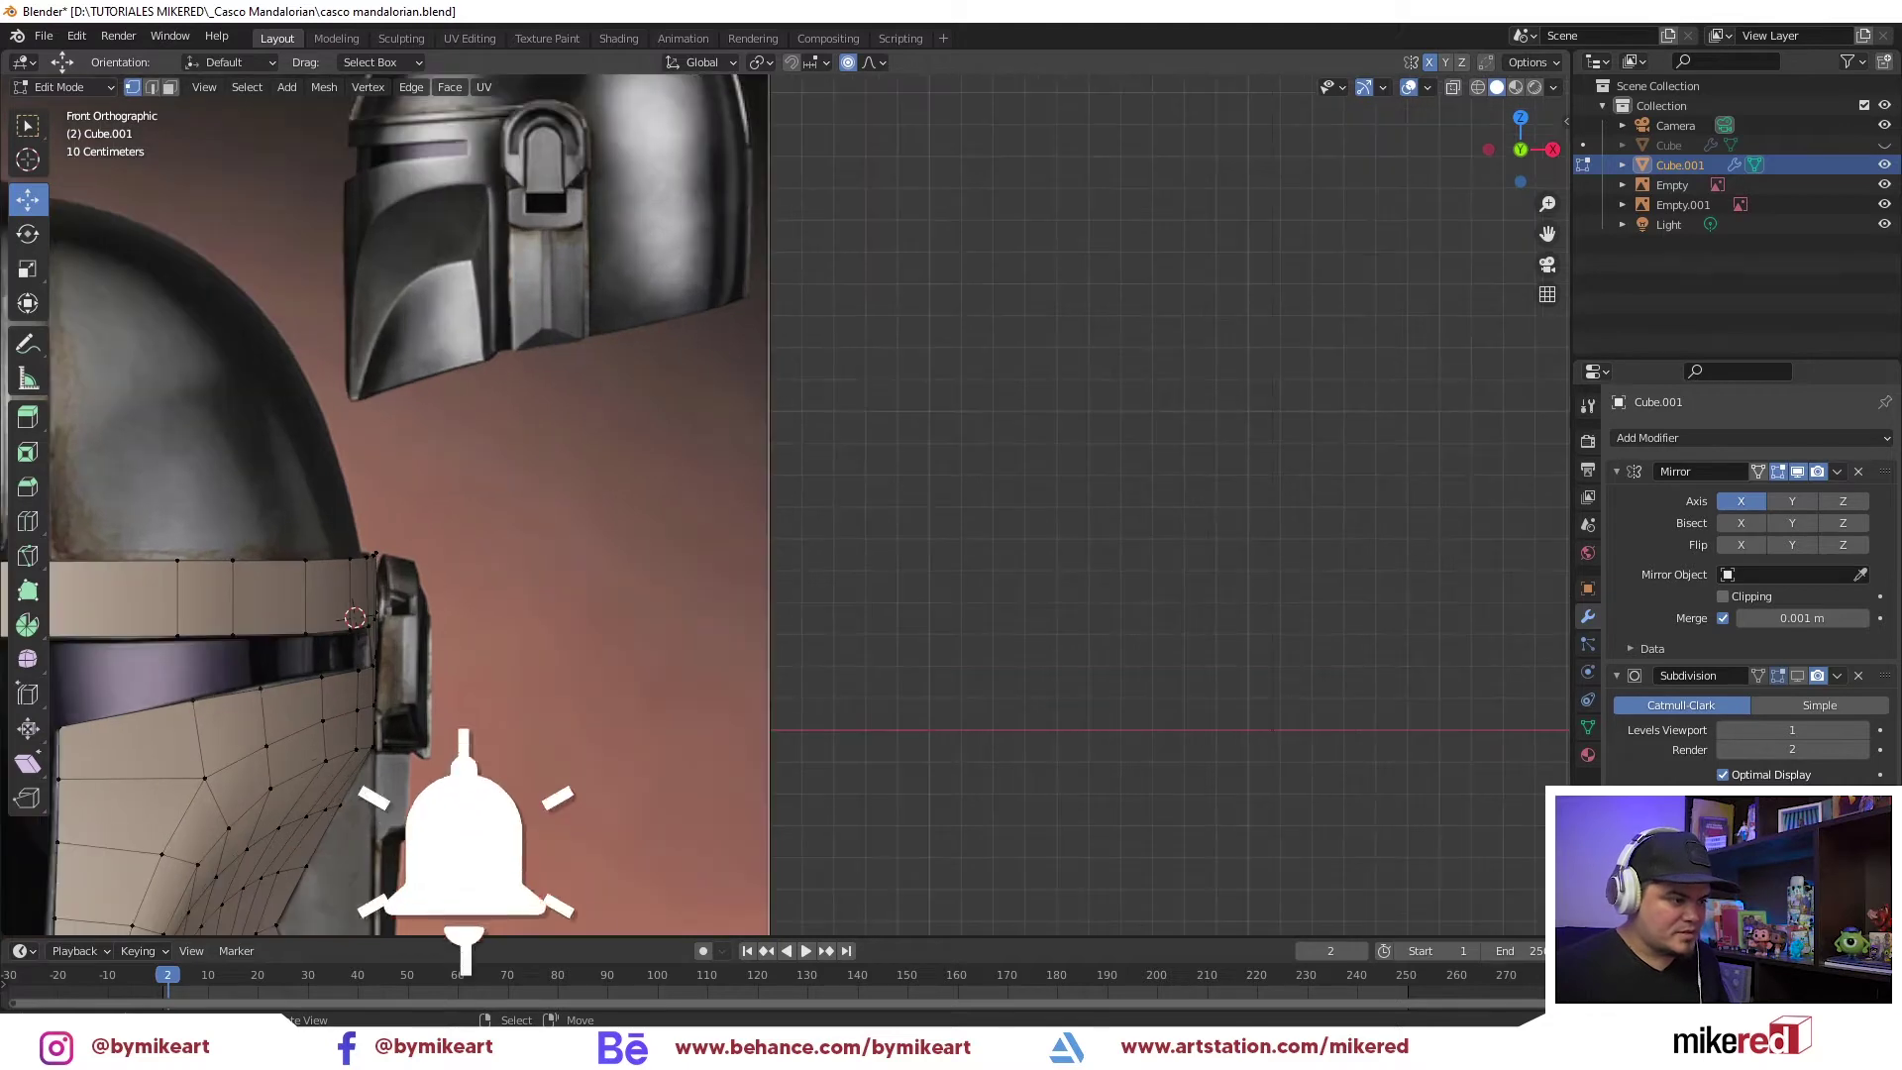
pyautogui.keyDown('shift'); pyautogui.moveTo(243, 931); pyautogui.dragTo(534, 666, button='middle'); pyautogui.keyUp('shift')
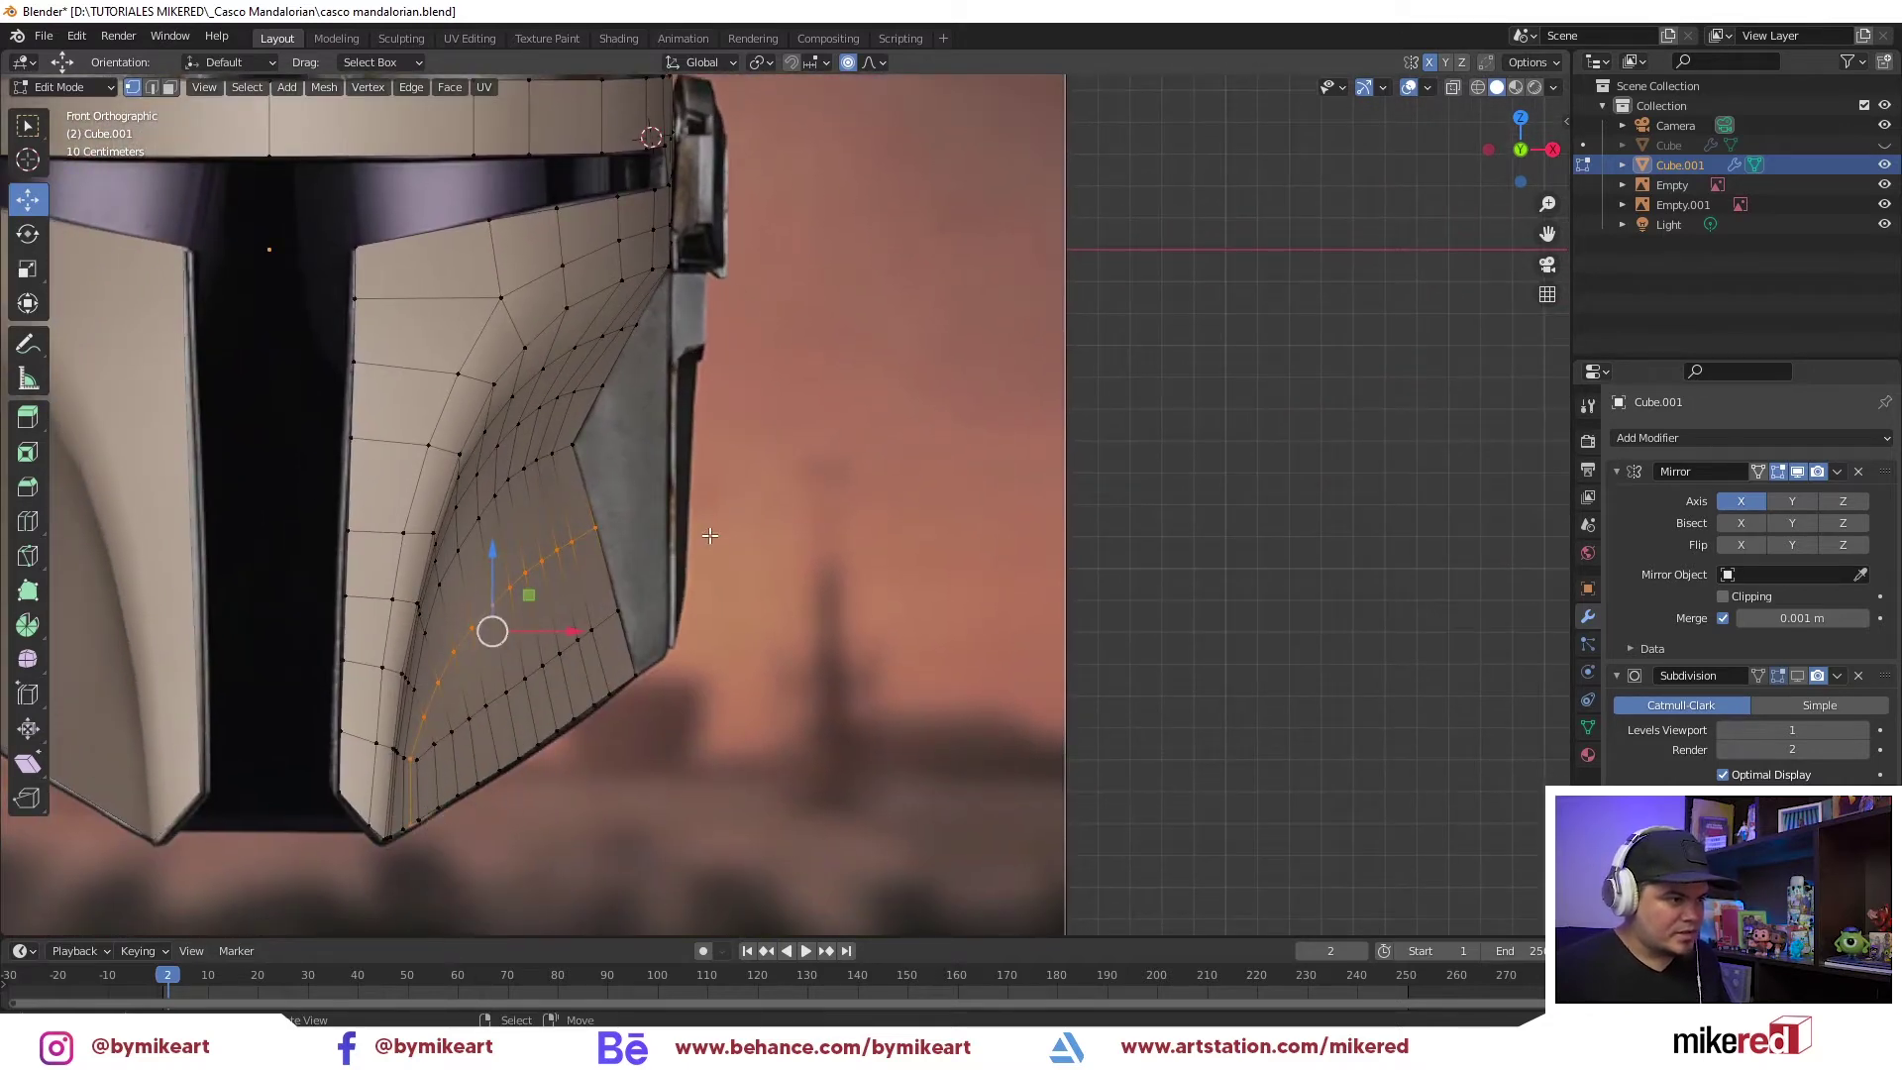
pyautogui.hotkey('ctrl', 'Tab')
pyautogui.click(681, 477)
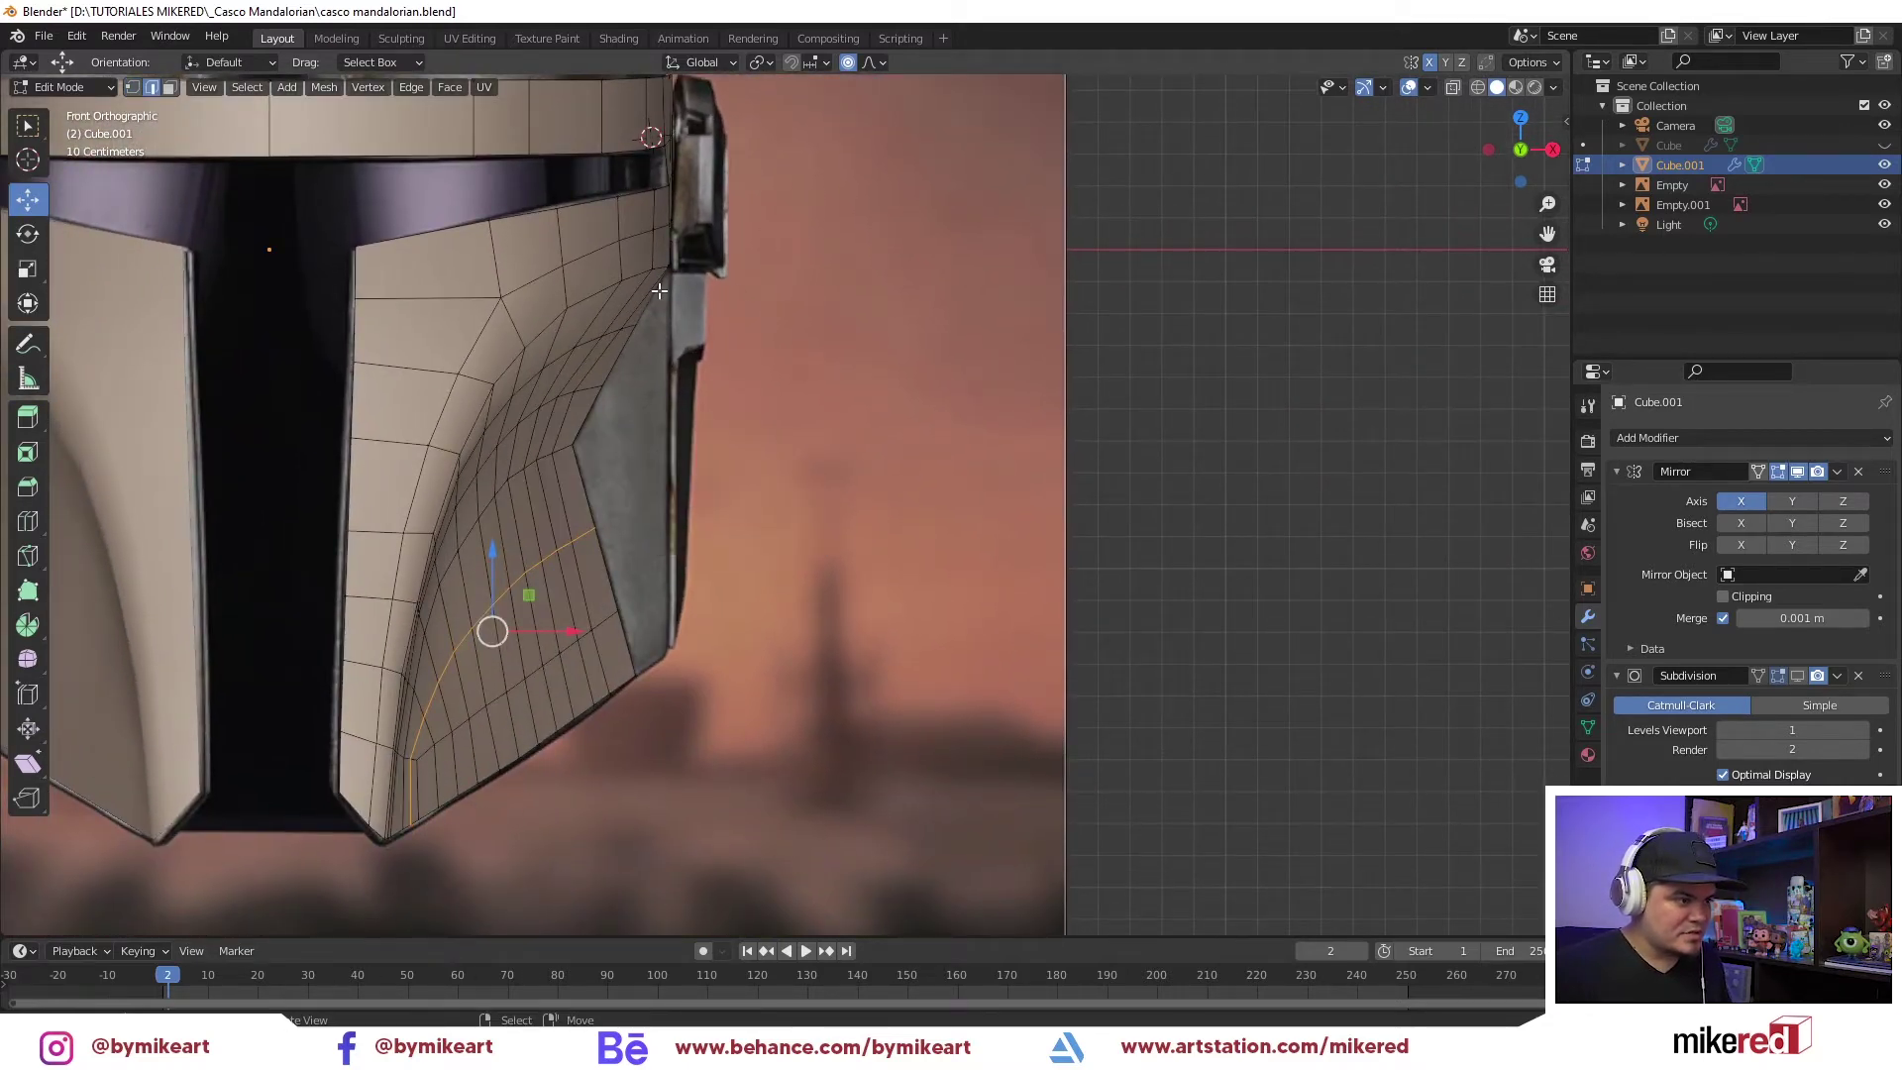
pyautogui.click(659, 290)
pyautogui.keyDown('shift'); pyautogui.click(636, 632); pyautogui.keyUp('shift')
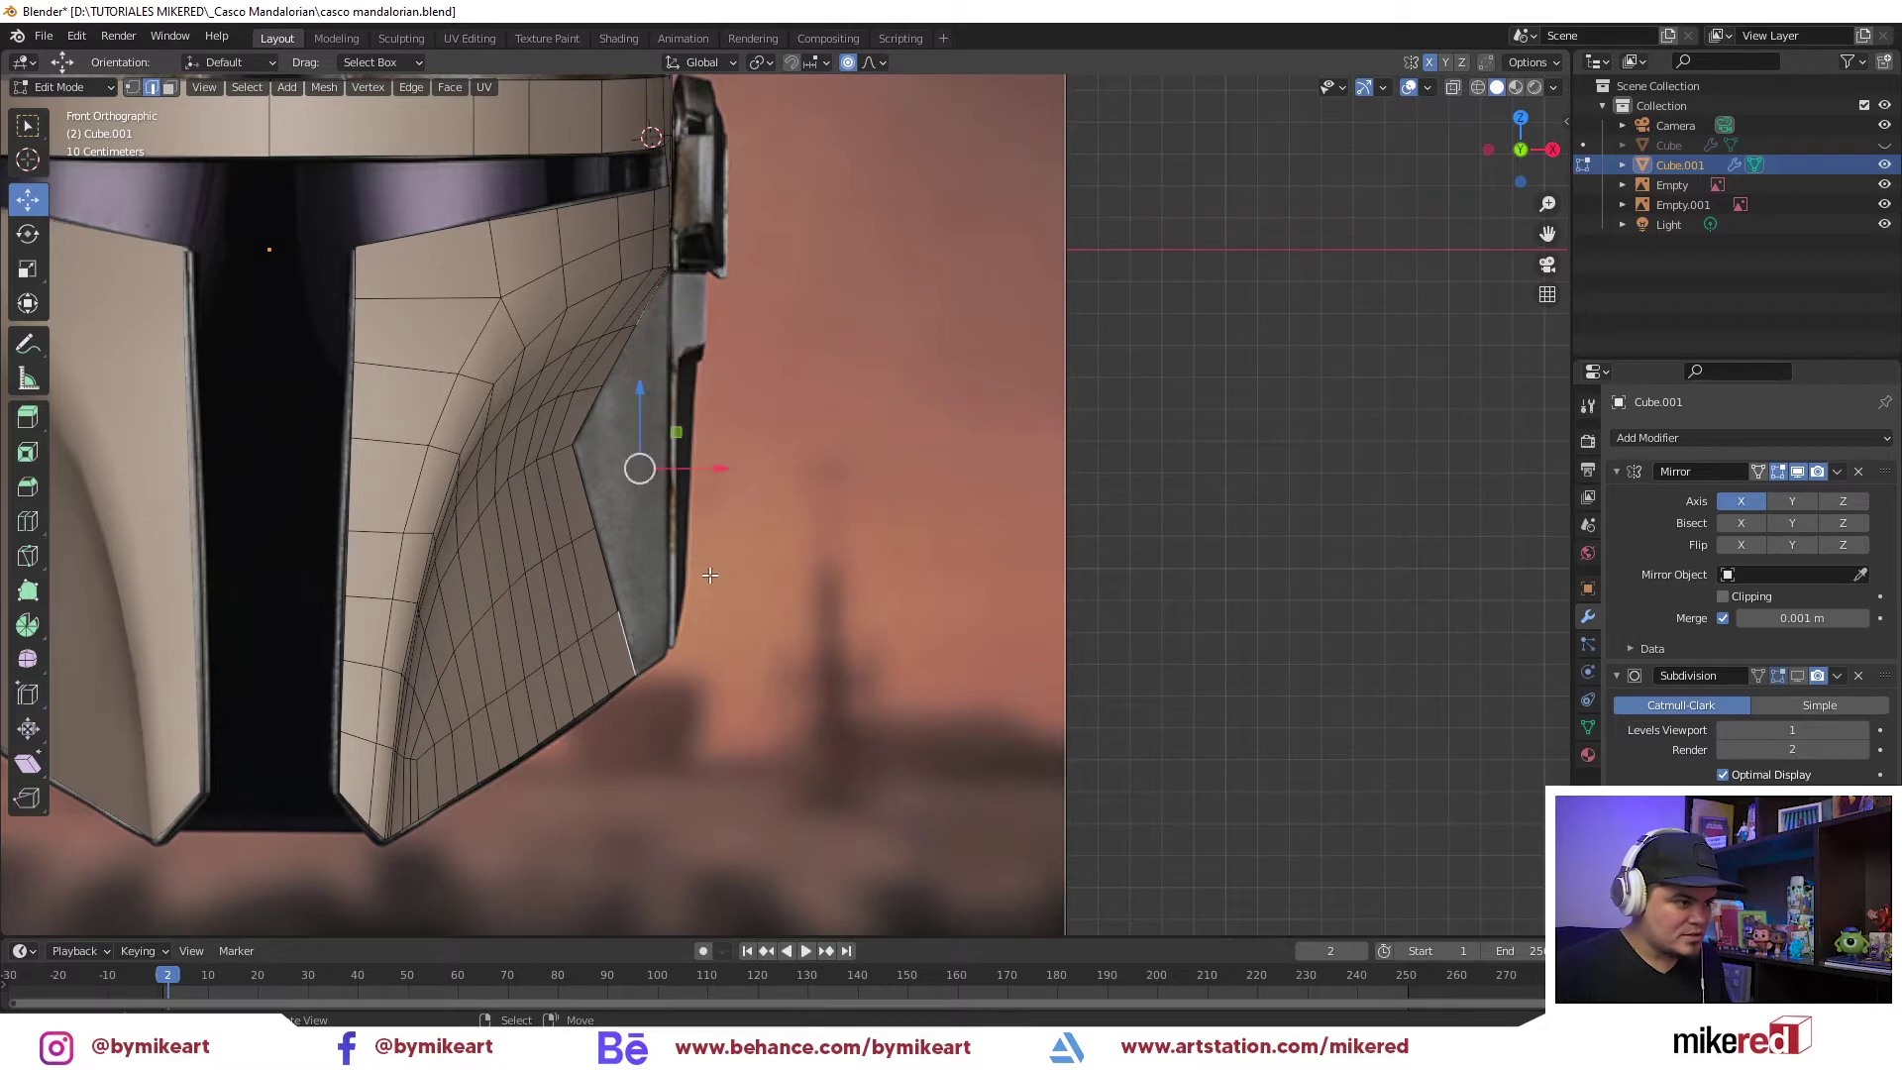
pyautogui.press('KP_3')
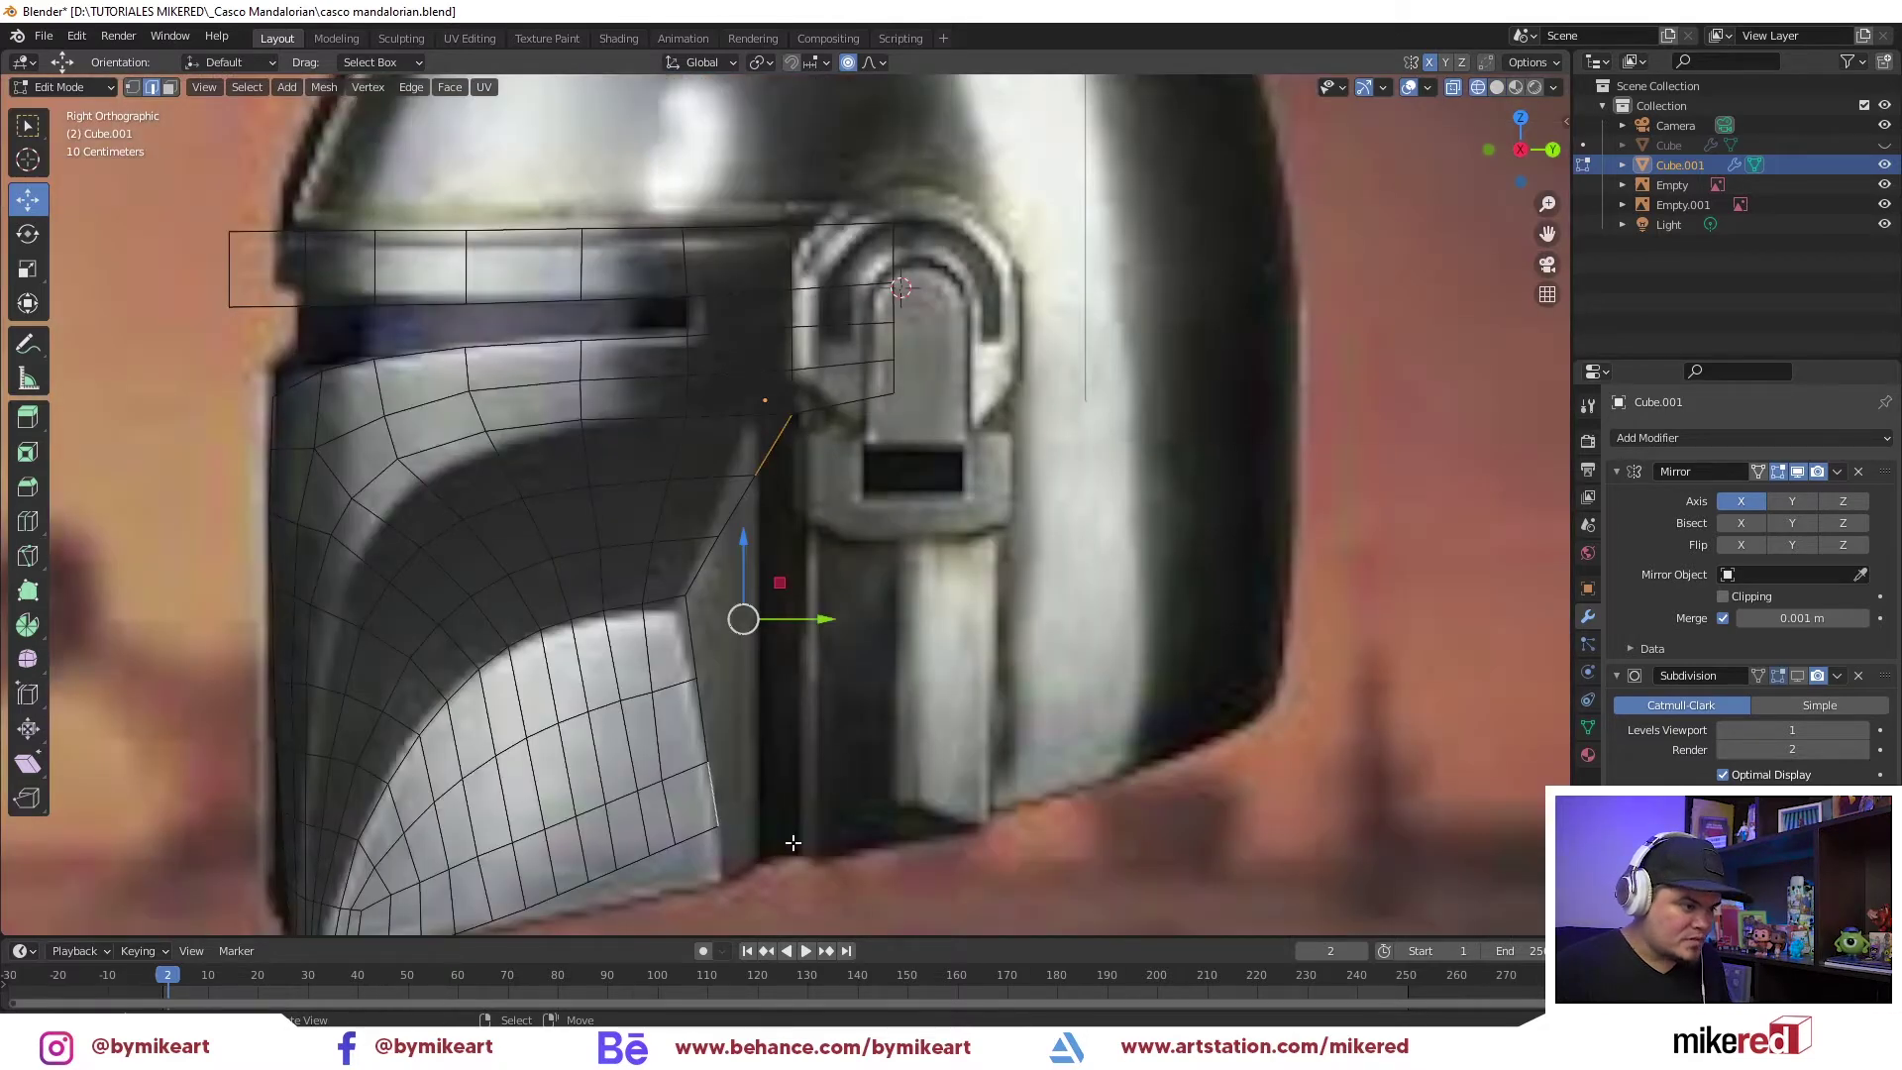
pyautogui.press('KP_1')
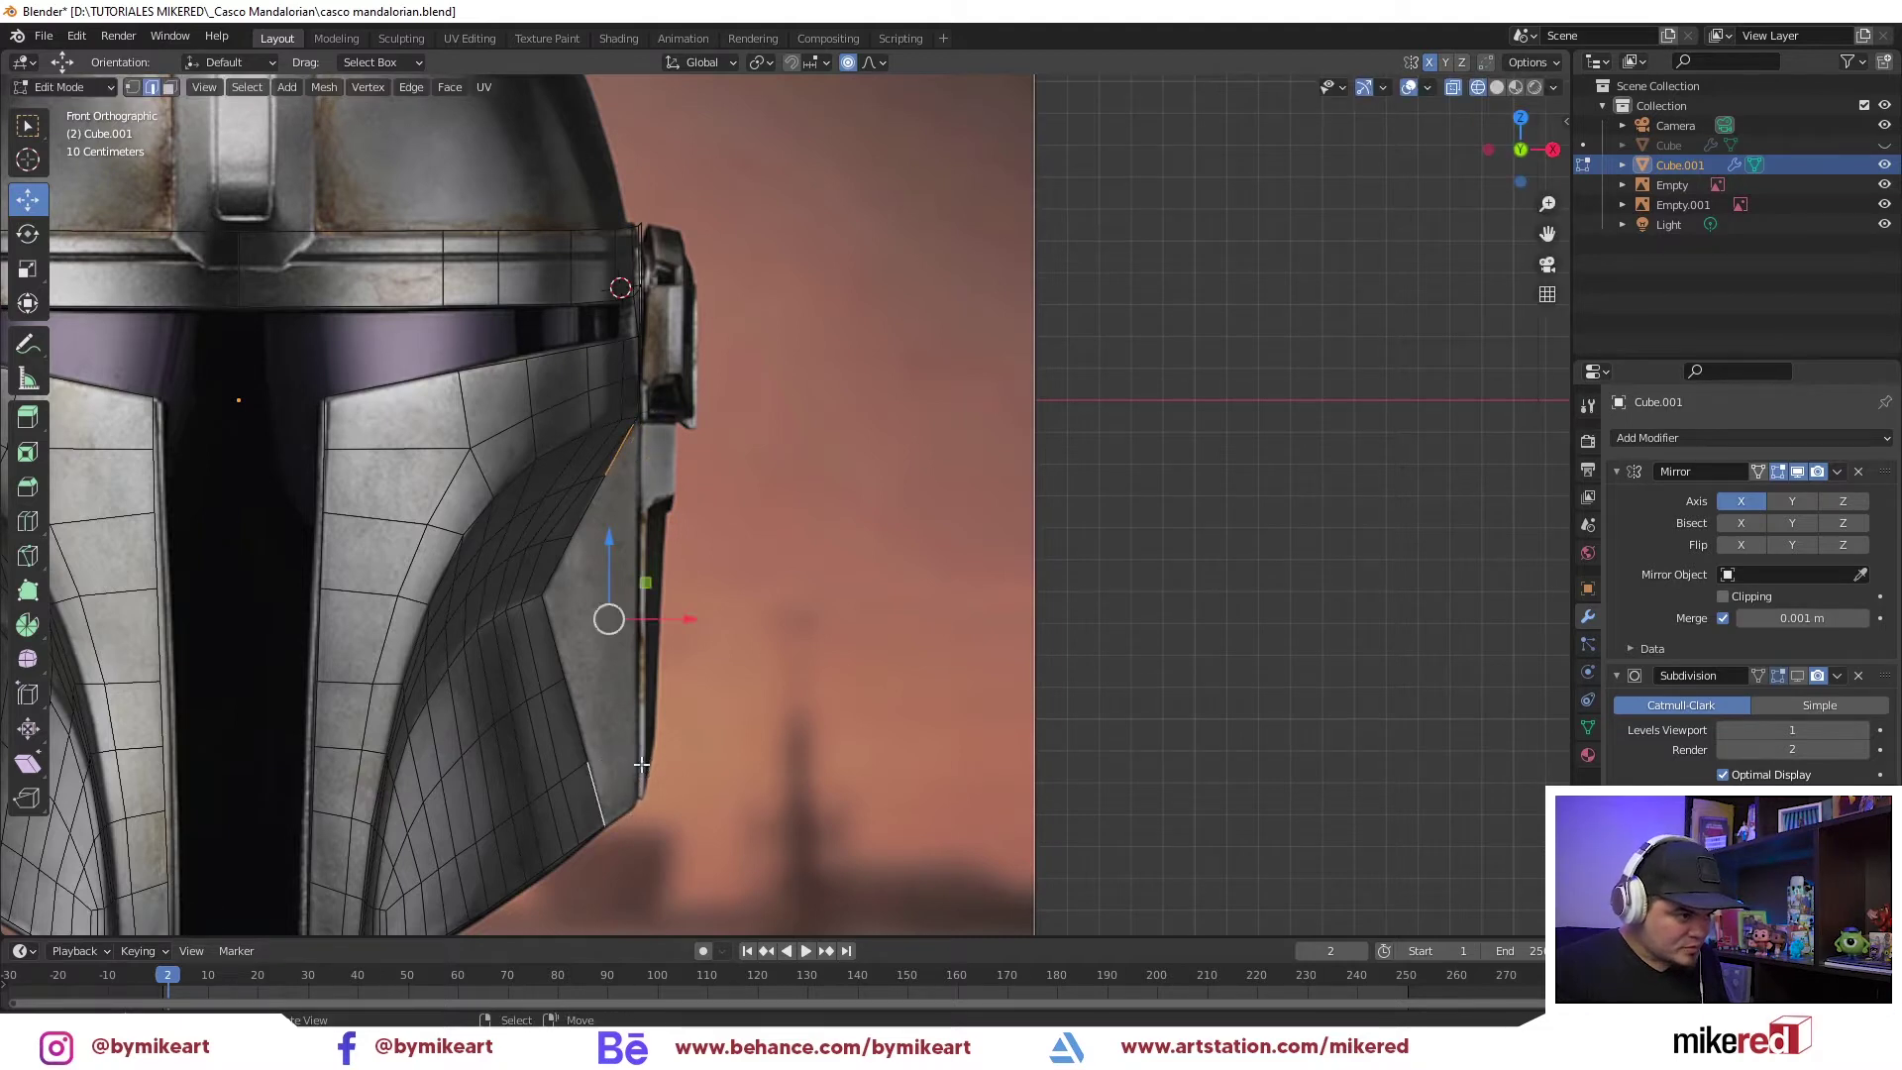
pyautogui.click(608, 783)
# Extrude the lower cheek edge, merge it into one vertex, and place it along the cheek edge
pyautogui.press('e')
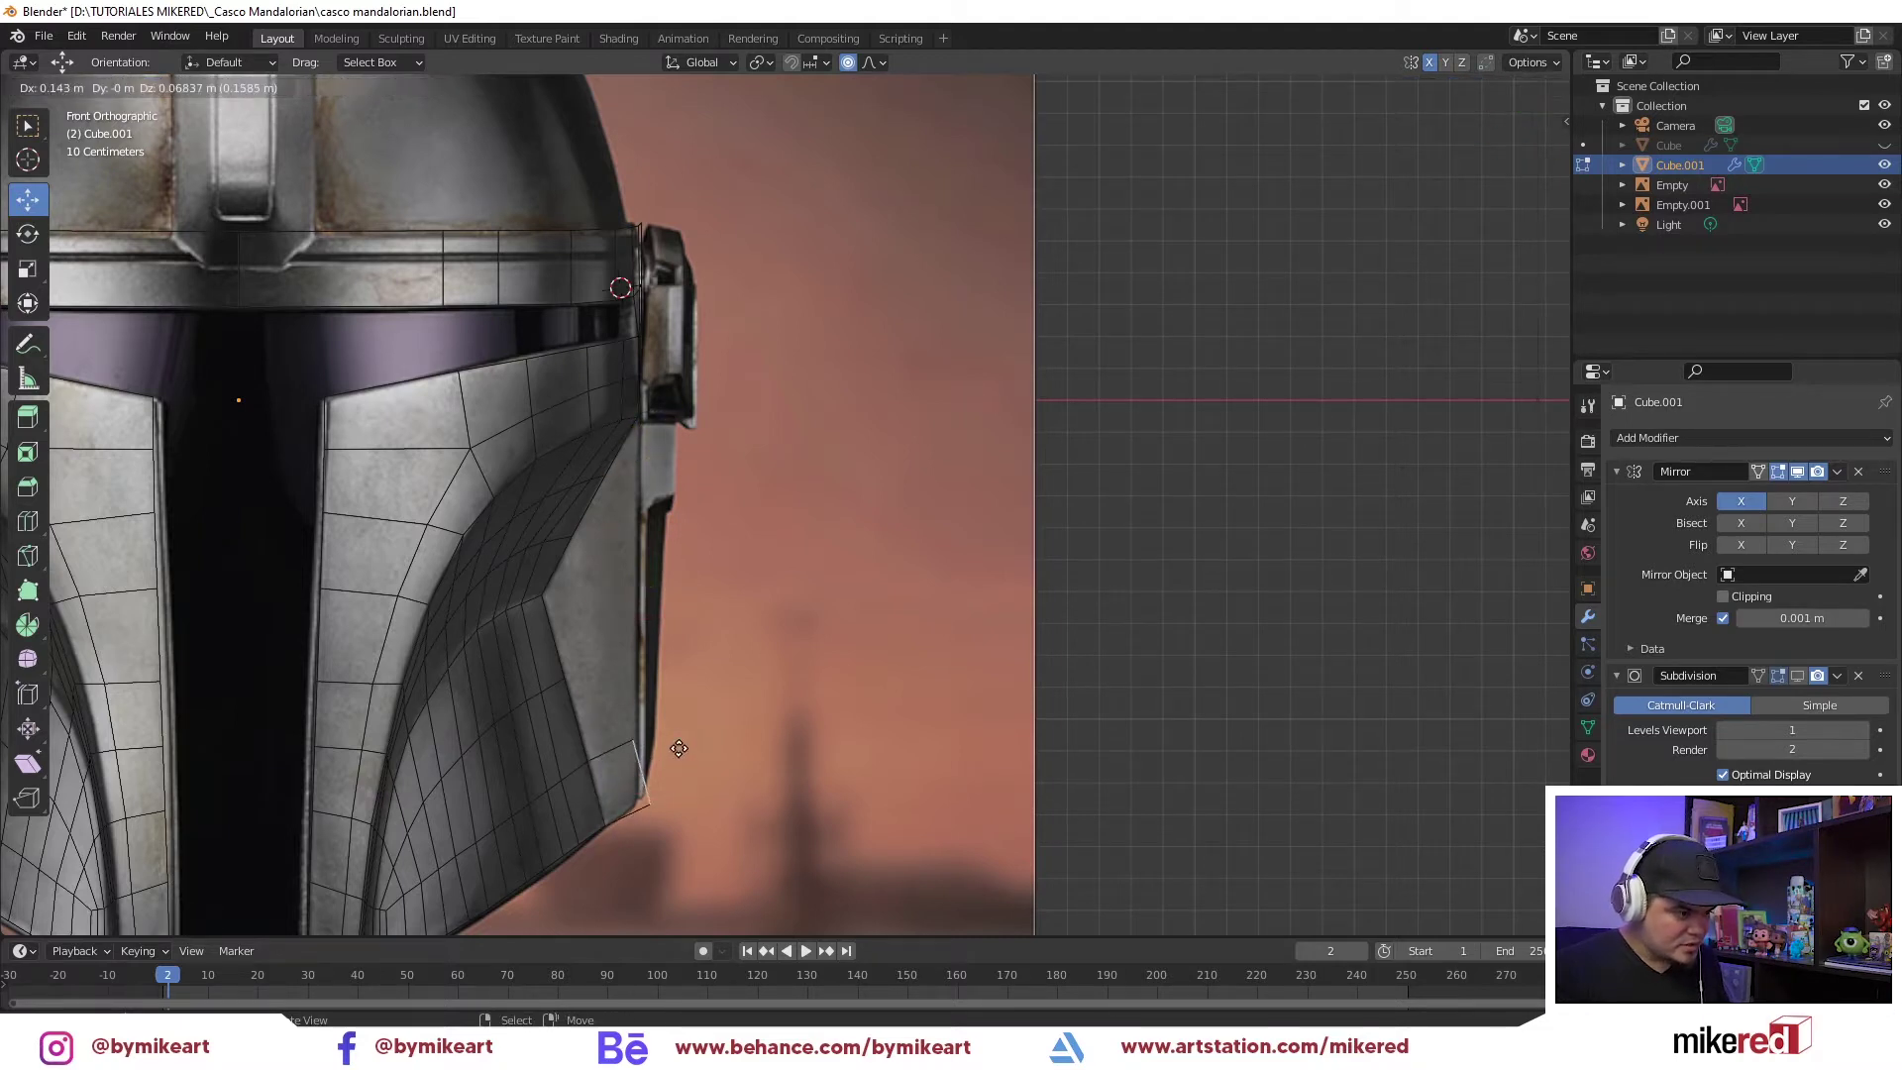
pyautogui.click(672, 738)
pyautogui.press('m')
pyautogui.click(634, 699)
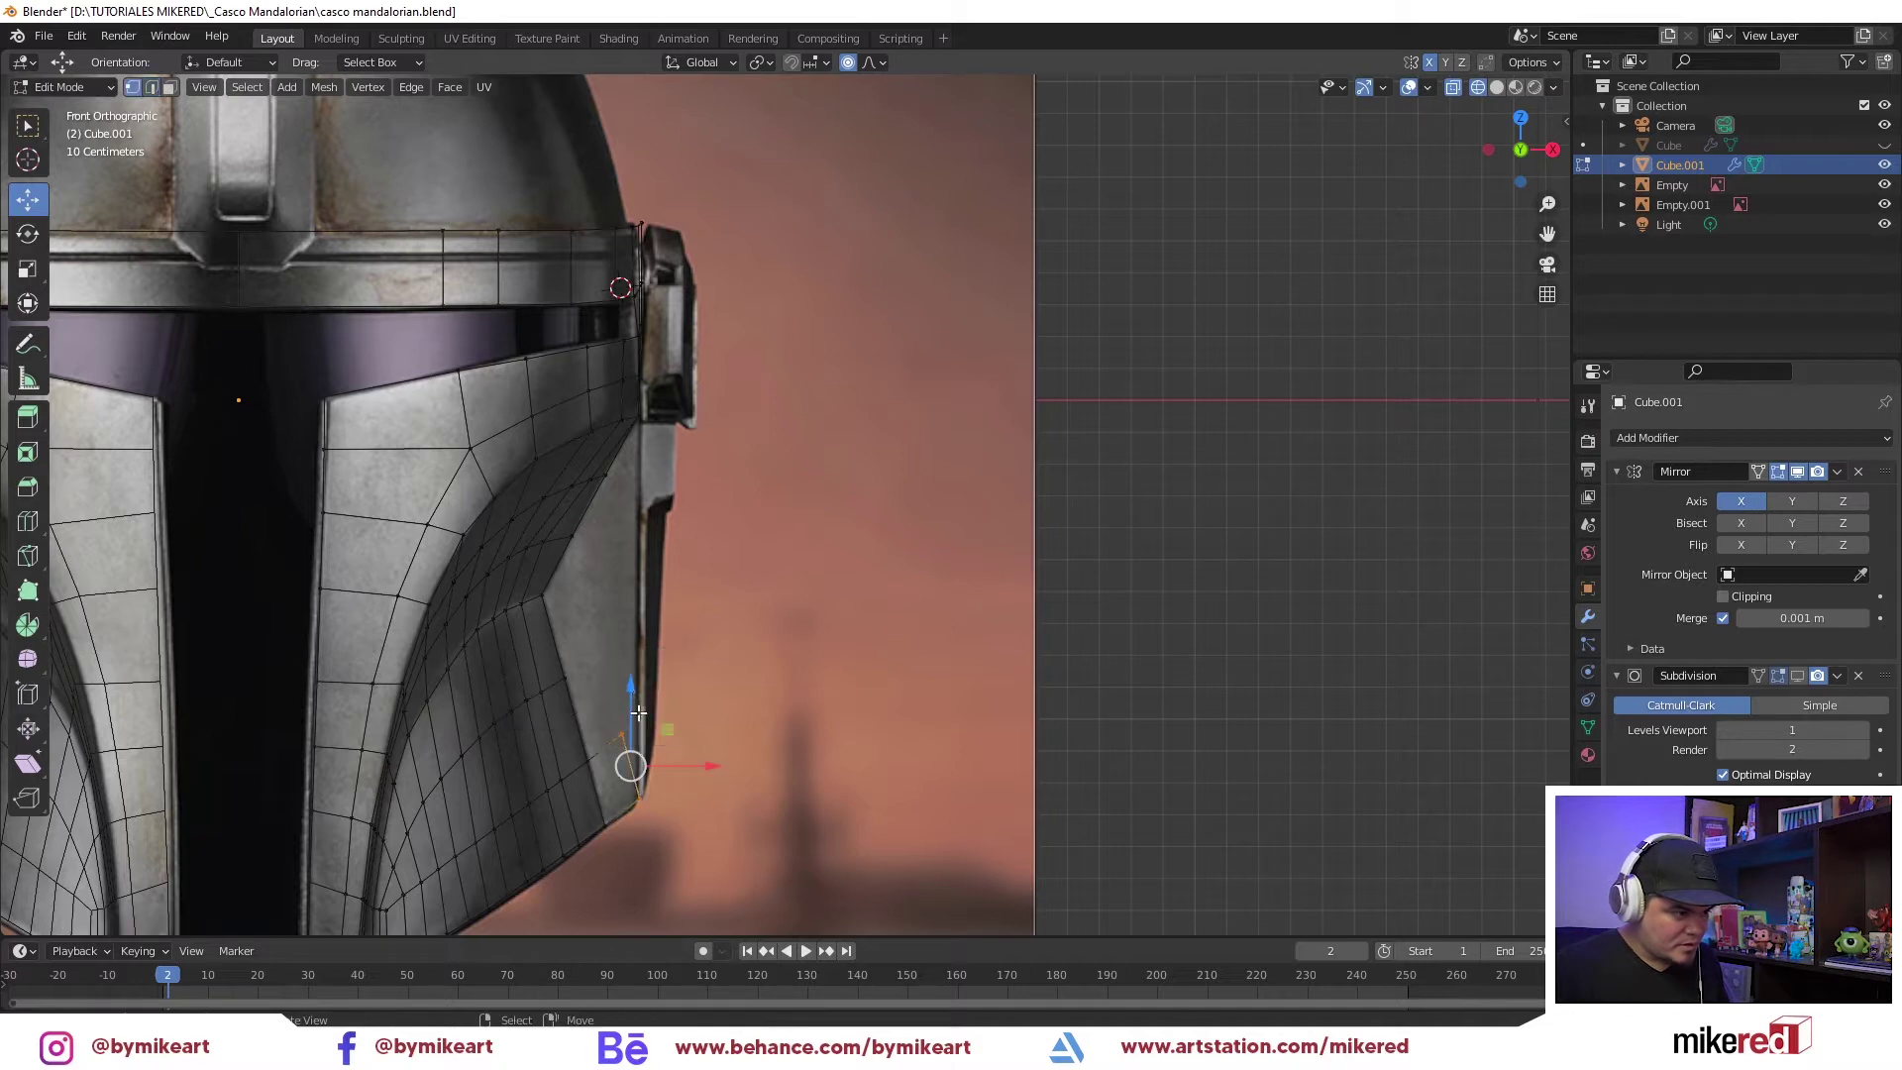
pyautogui.press('g')
pyautogui.click(673, 733)
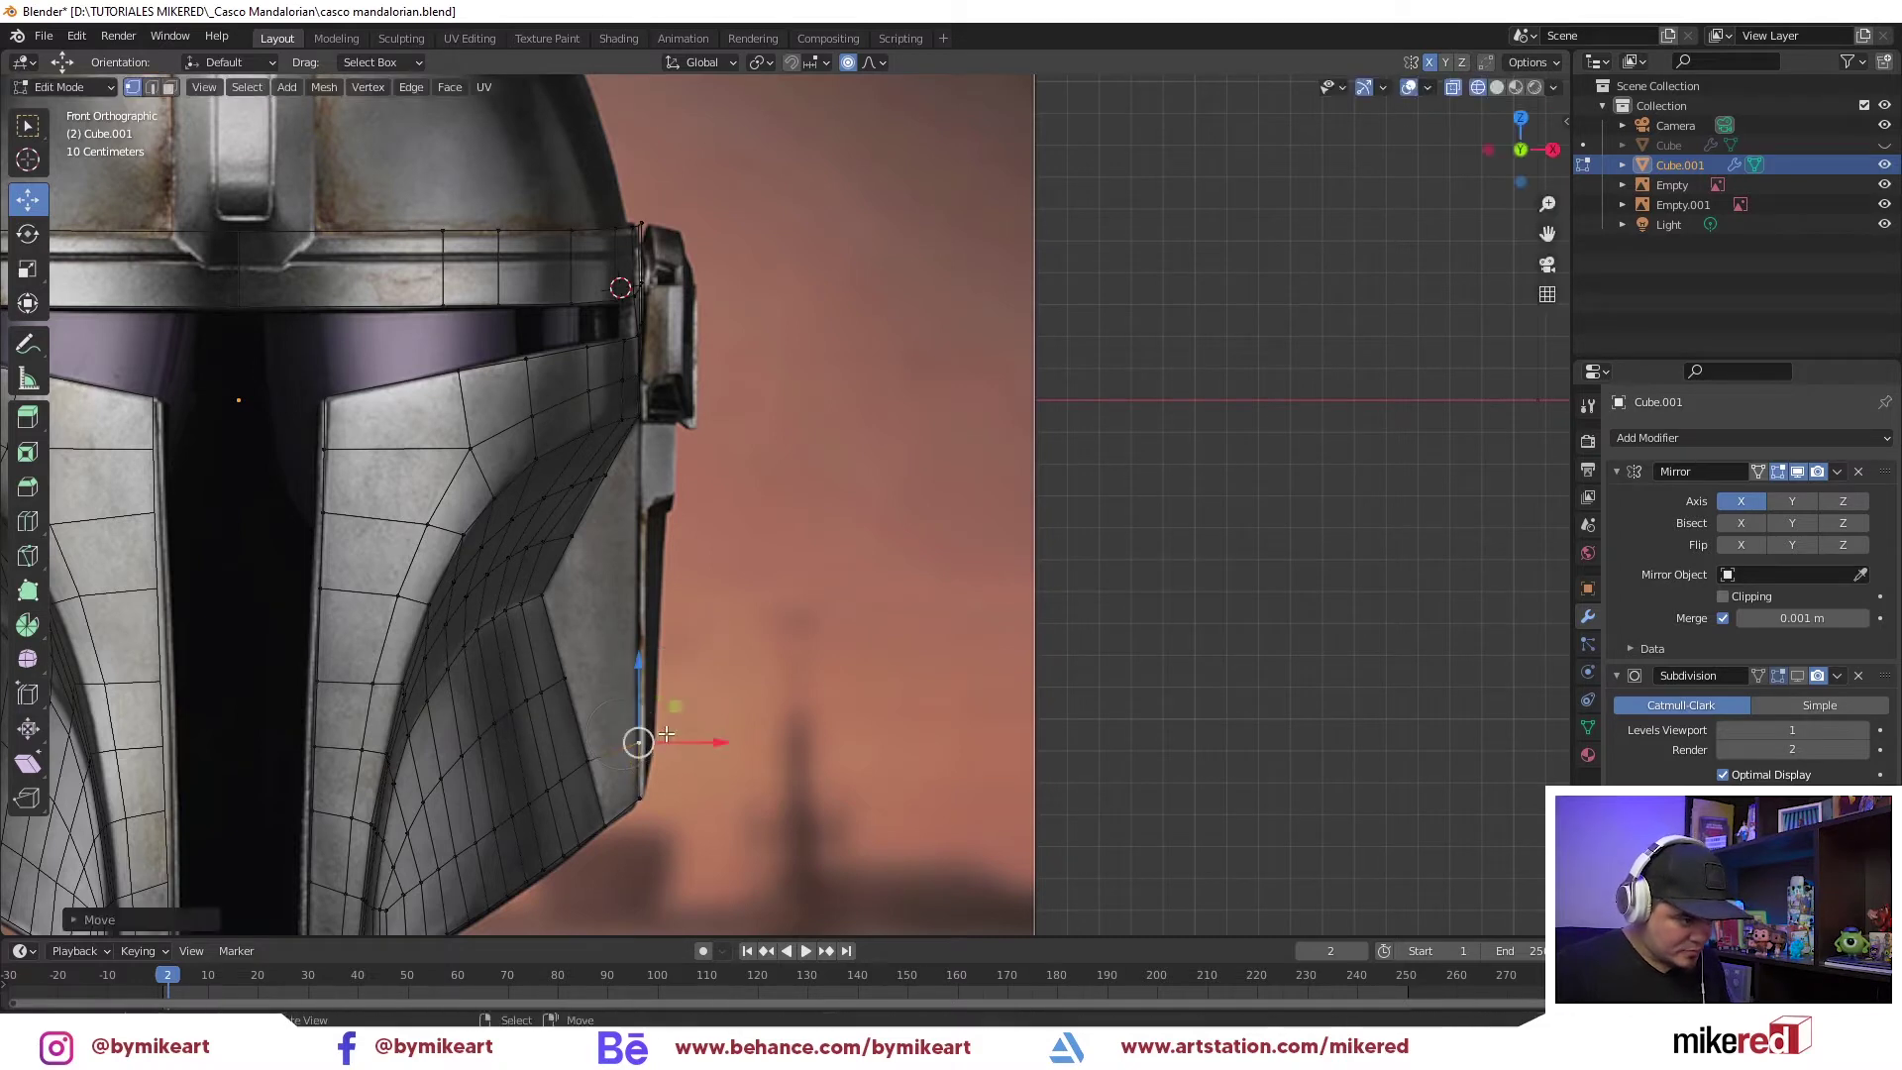
# From the right view, move the vertex down to the cheek's lower corner and scale it along Y
pyautogui.press('KP_3')
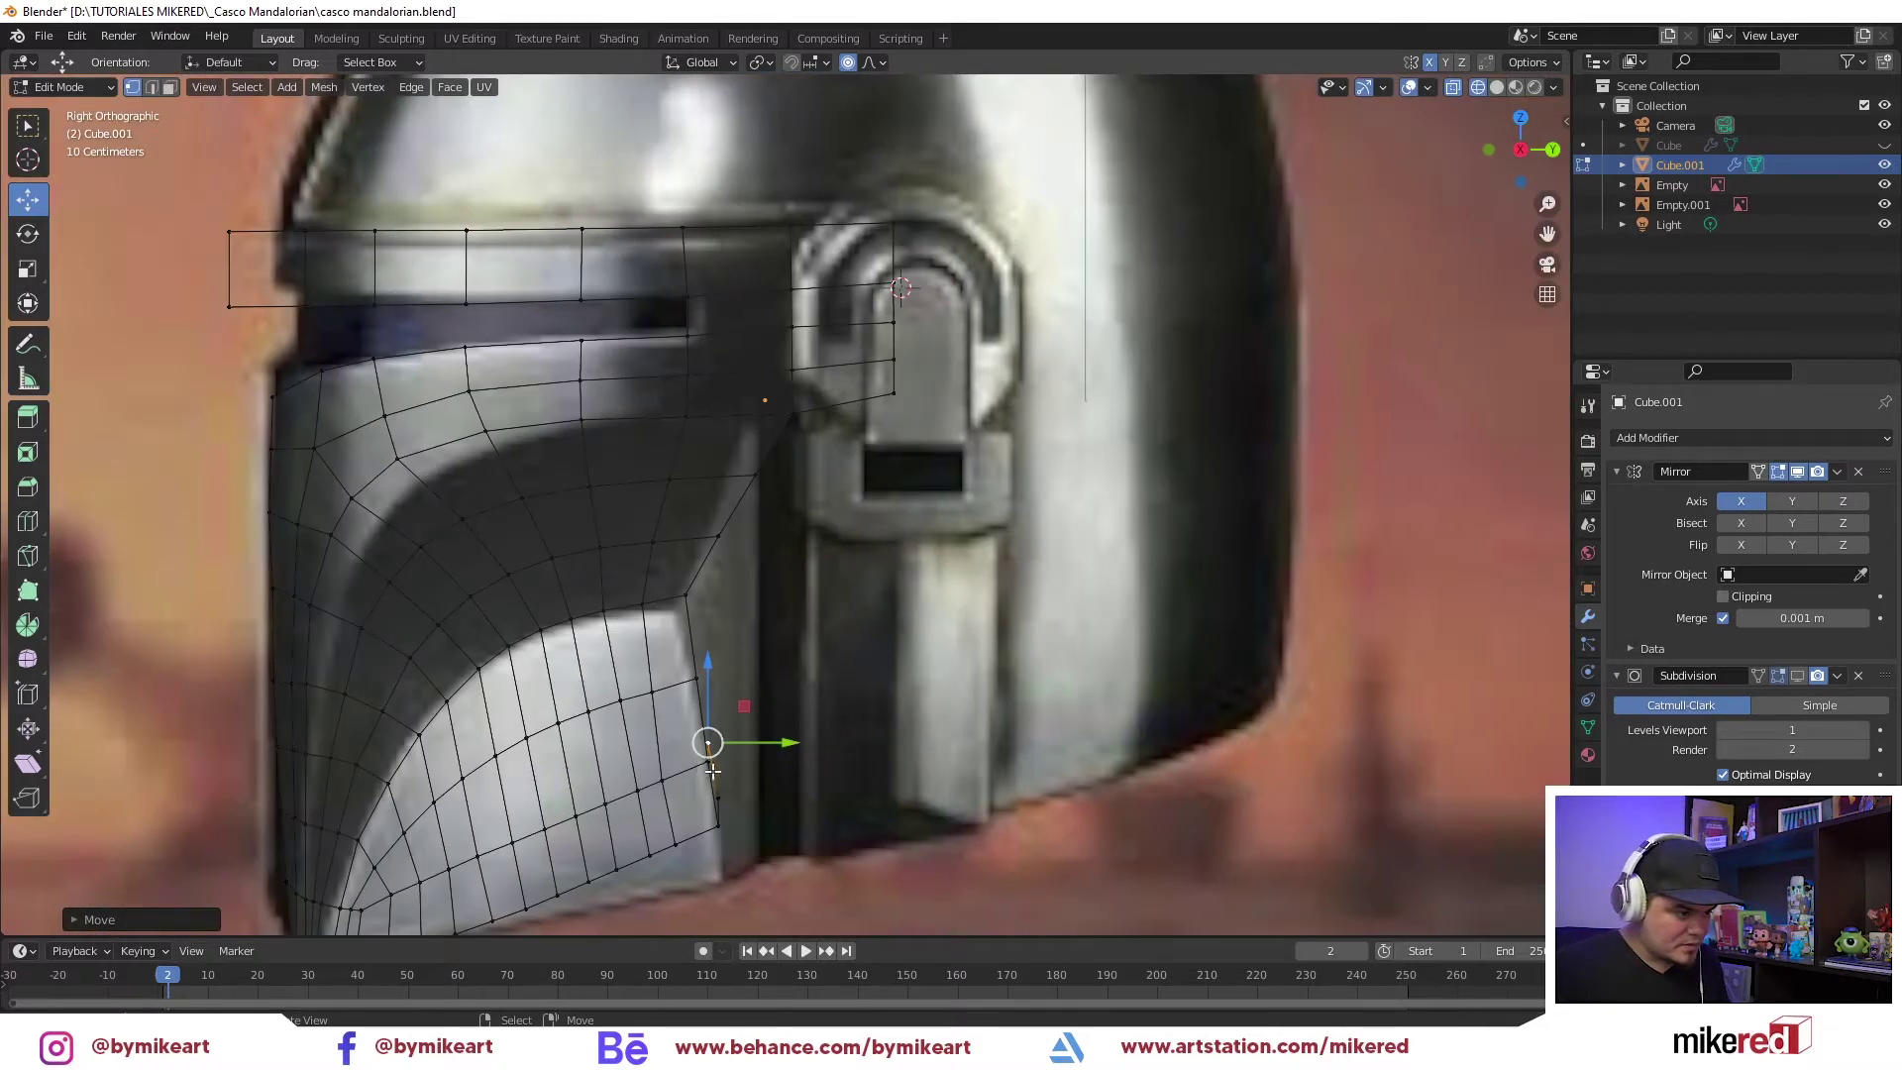
pyautogui.press('g')
pyautogui.press('g')
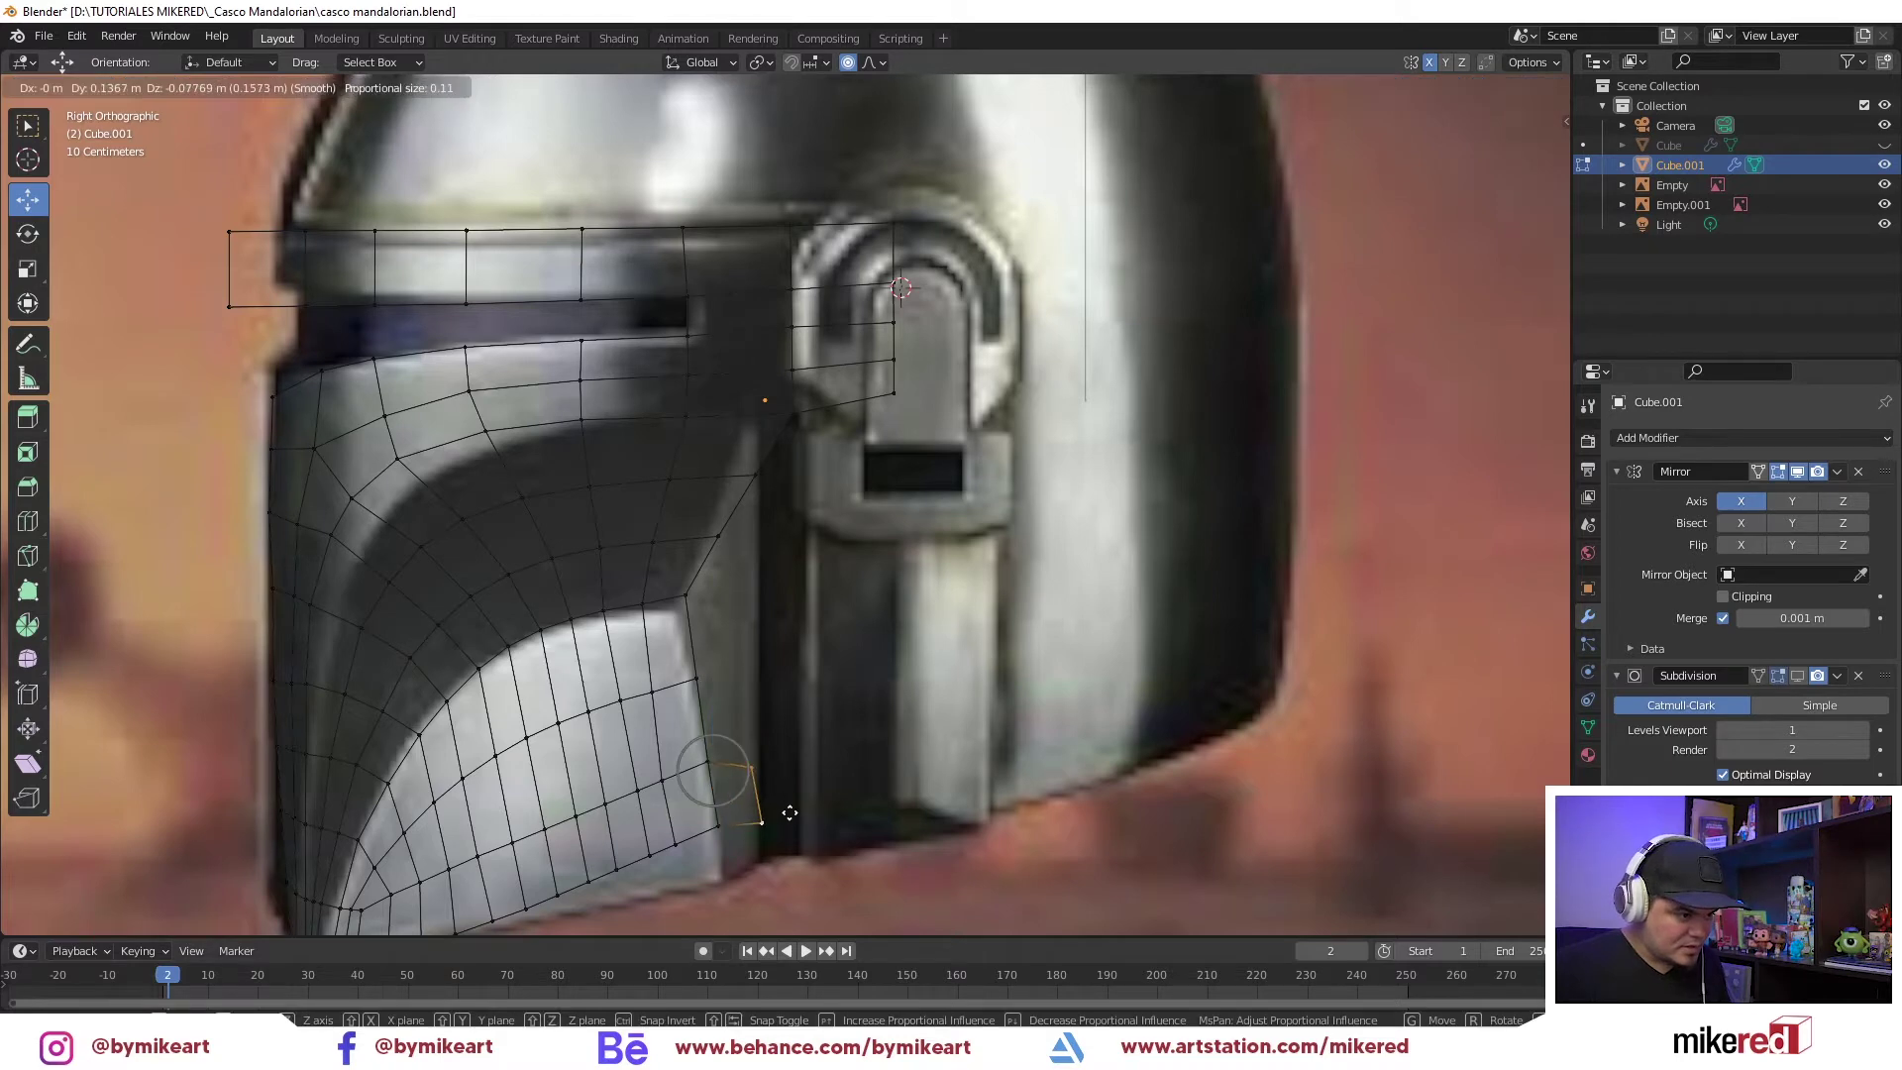
pyautogui.click(790, 811)
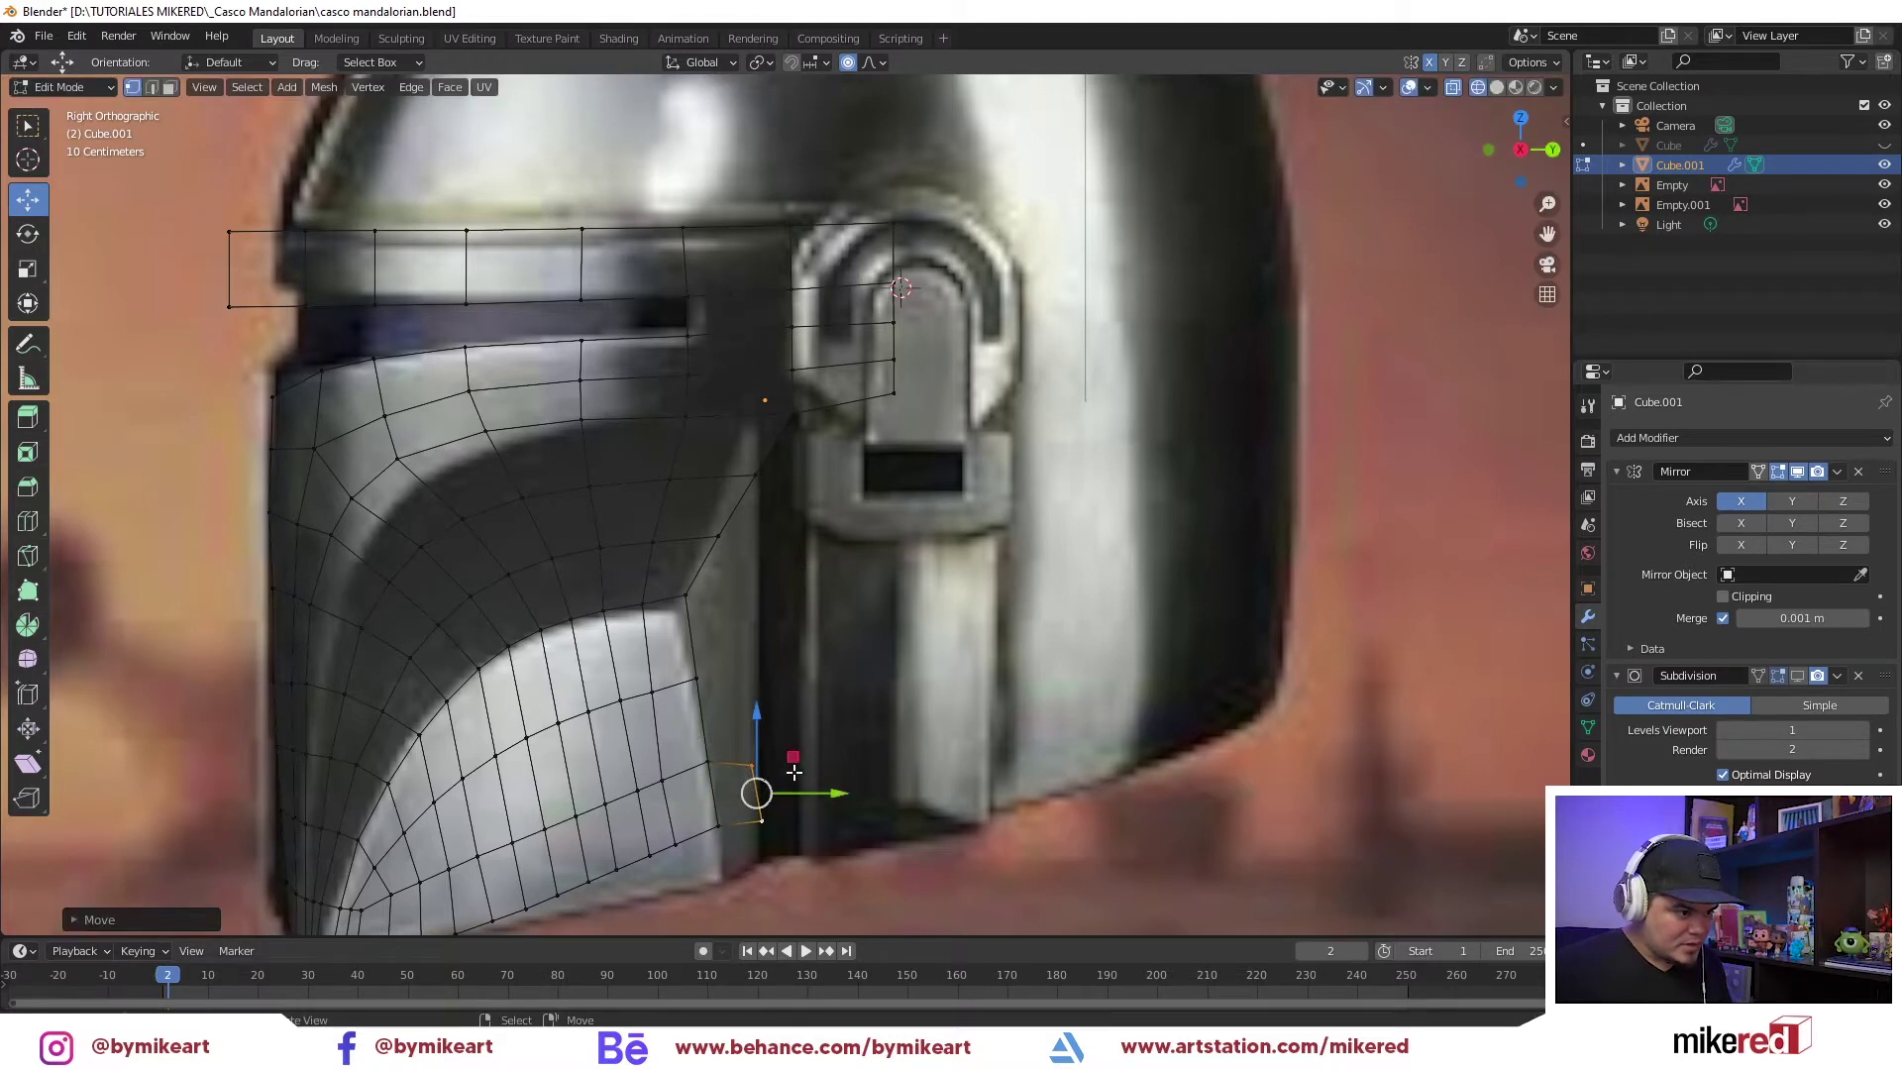
pyautogui.press('s')
pyautogui.press('Escape')
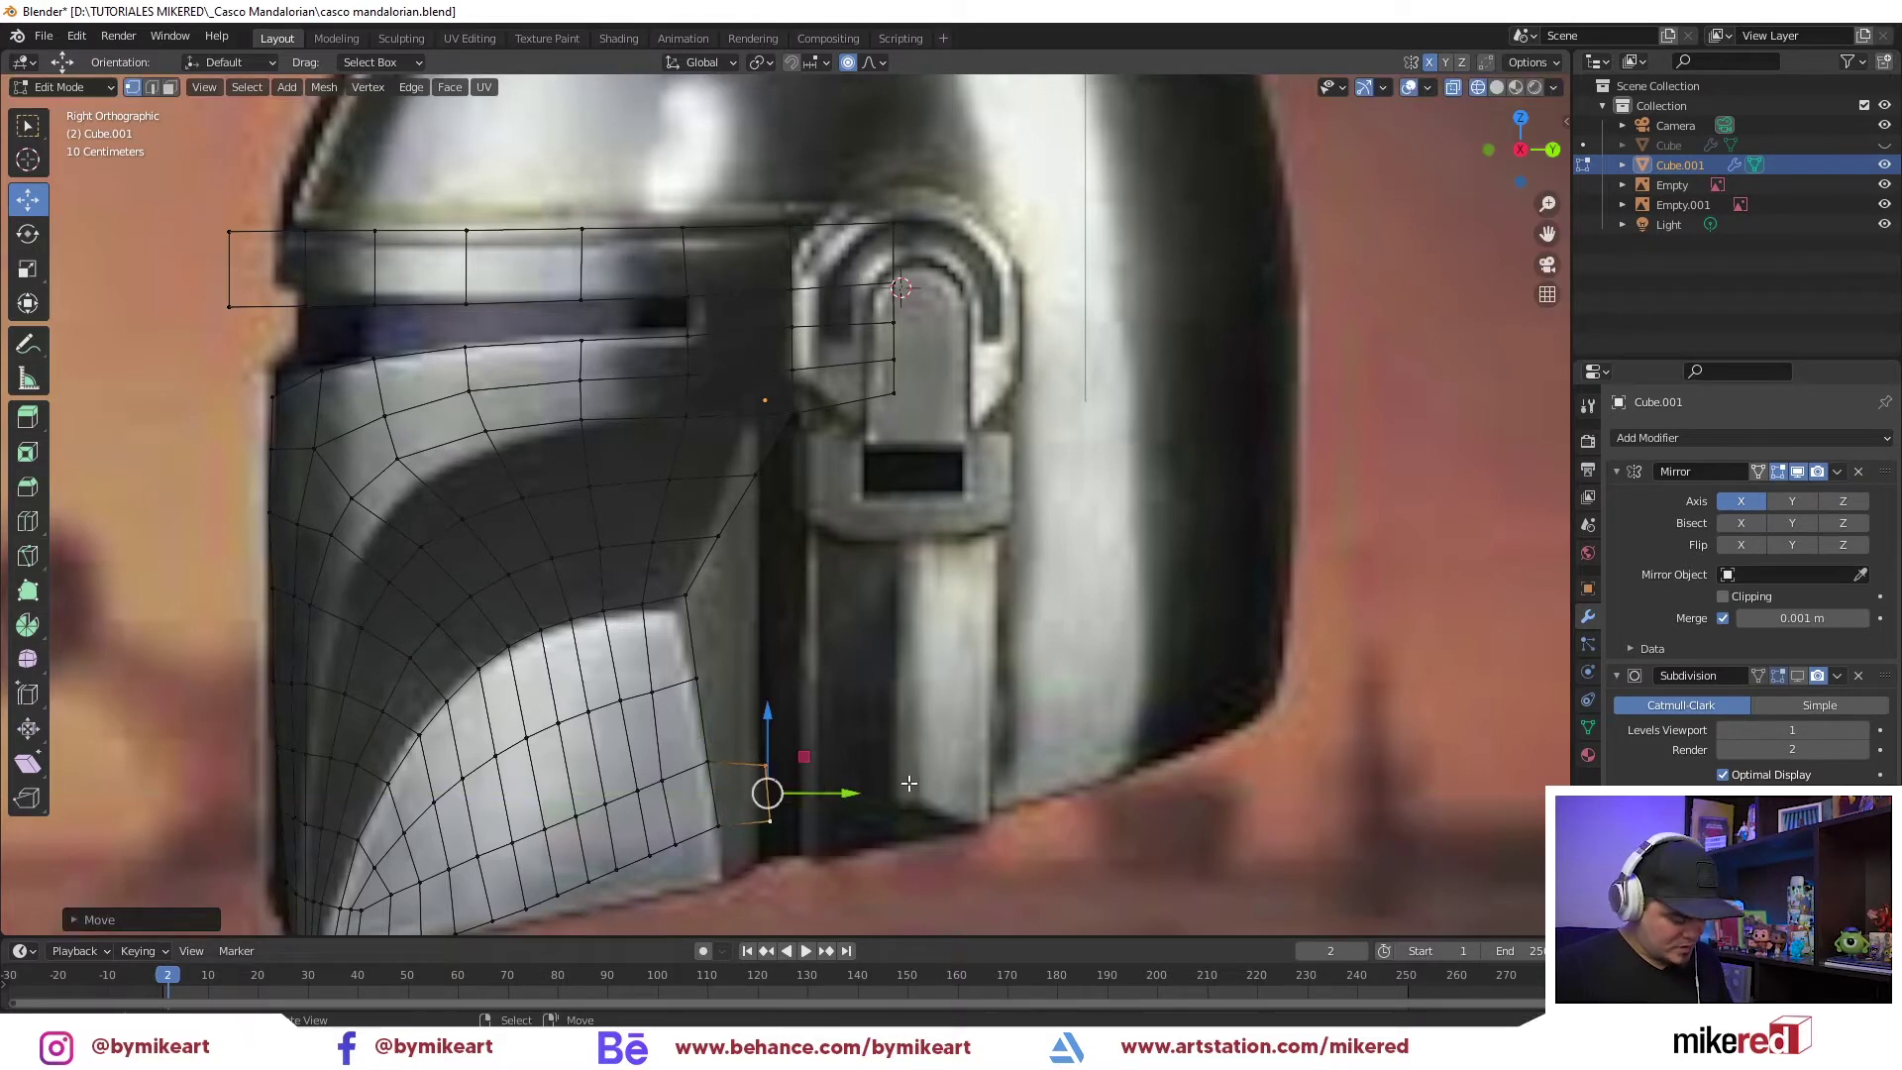
pyautogui.press('s')
pyautogui.press('y')
pyautogui.click(847, 790)
# Raise the corner vertex vertically with G Z in front view
pyautogui.press('KP_1')
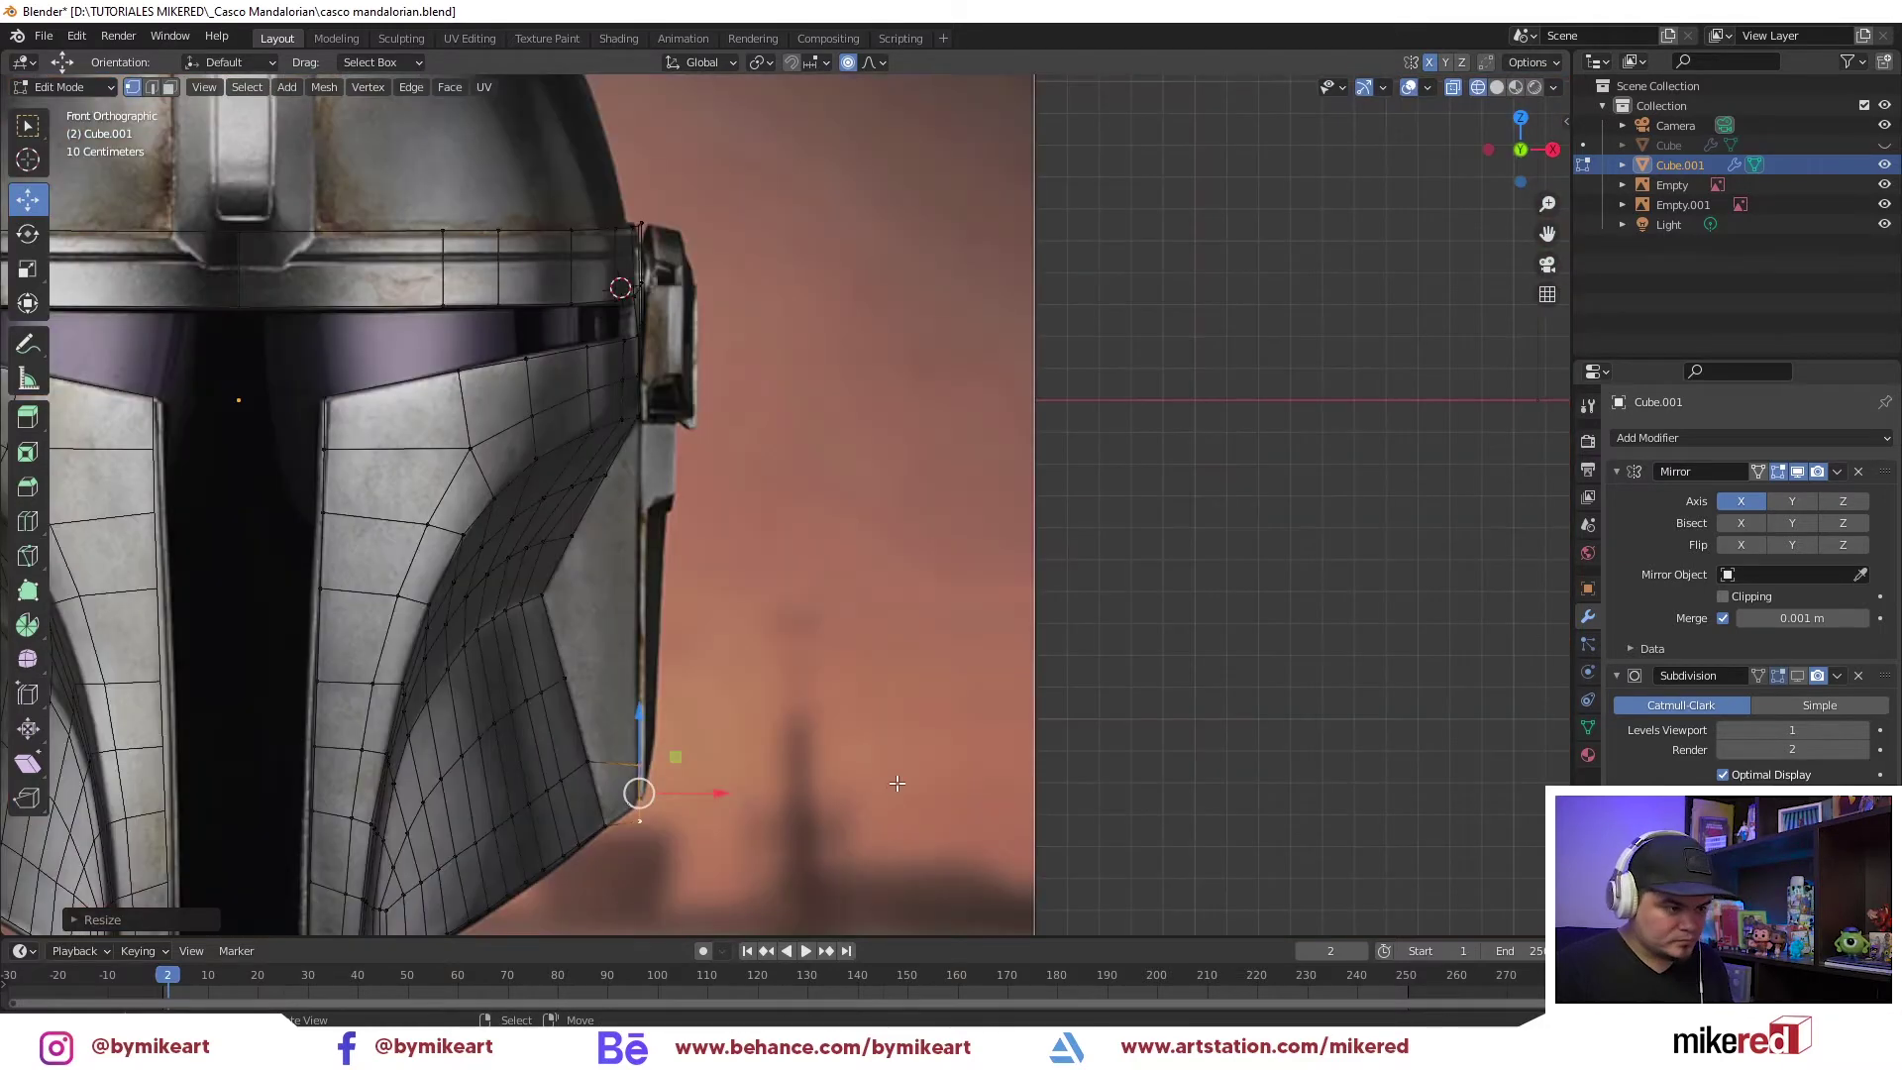
pyautogui.press('g')
pyautogui.press('z')
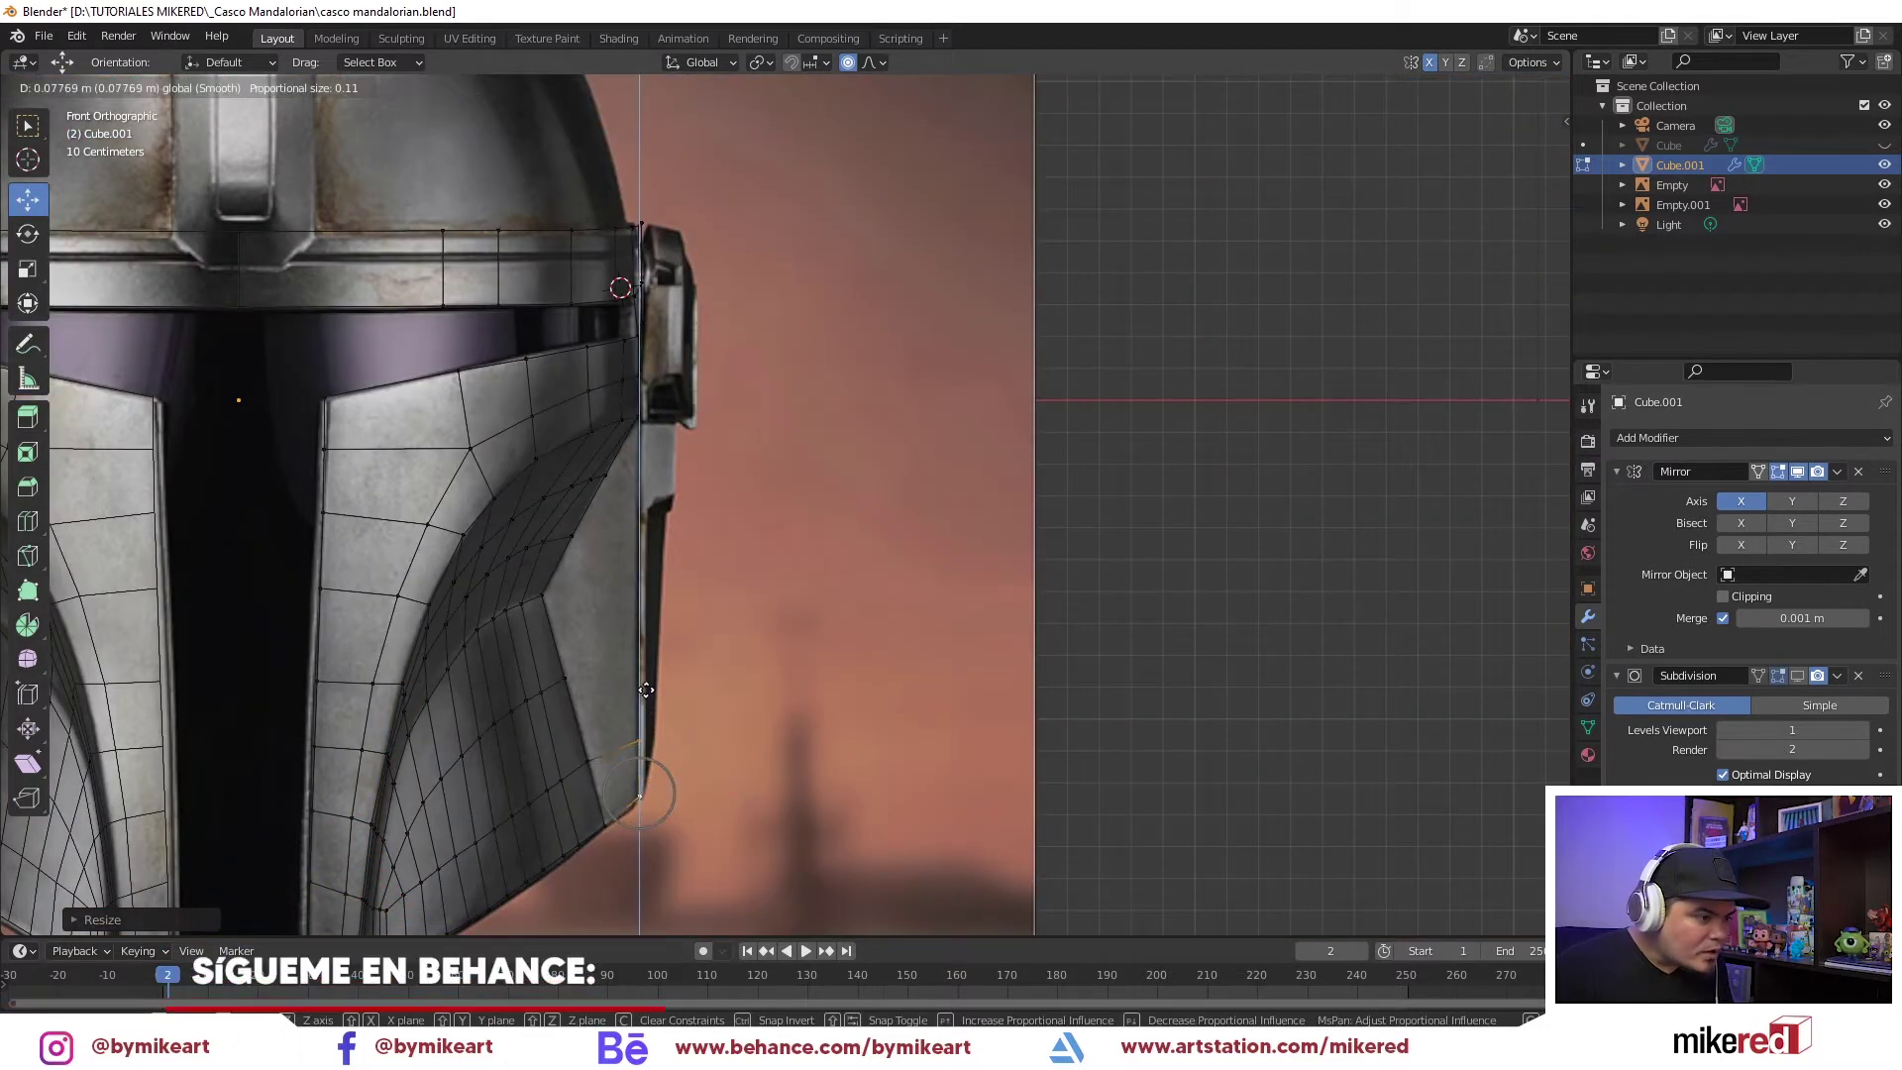
pyautogui.click(700, 646)
pyautogui.hotkey('ctrl', 'Tab')
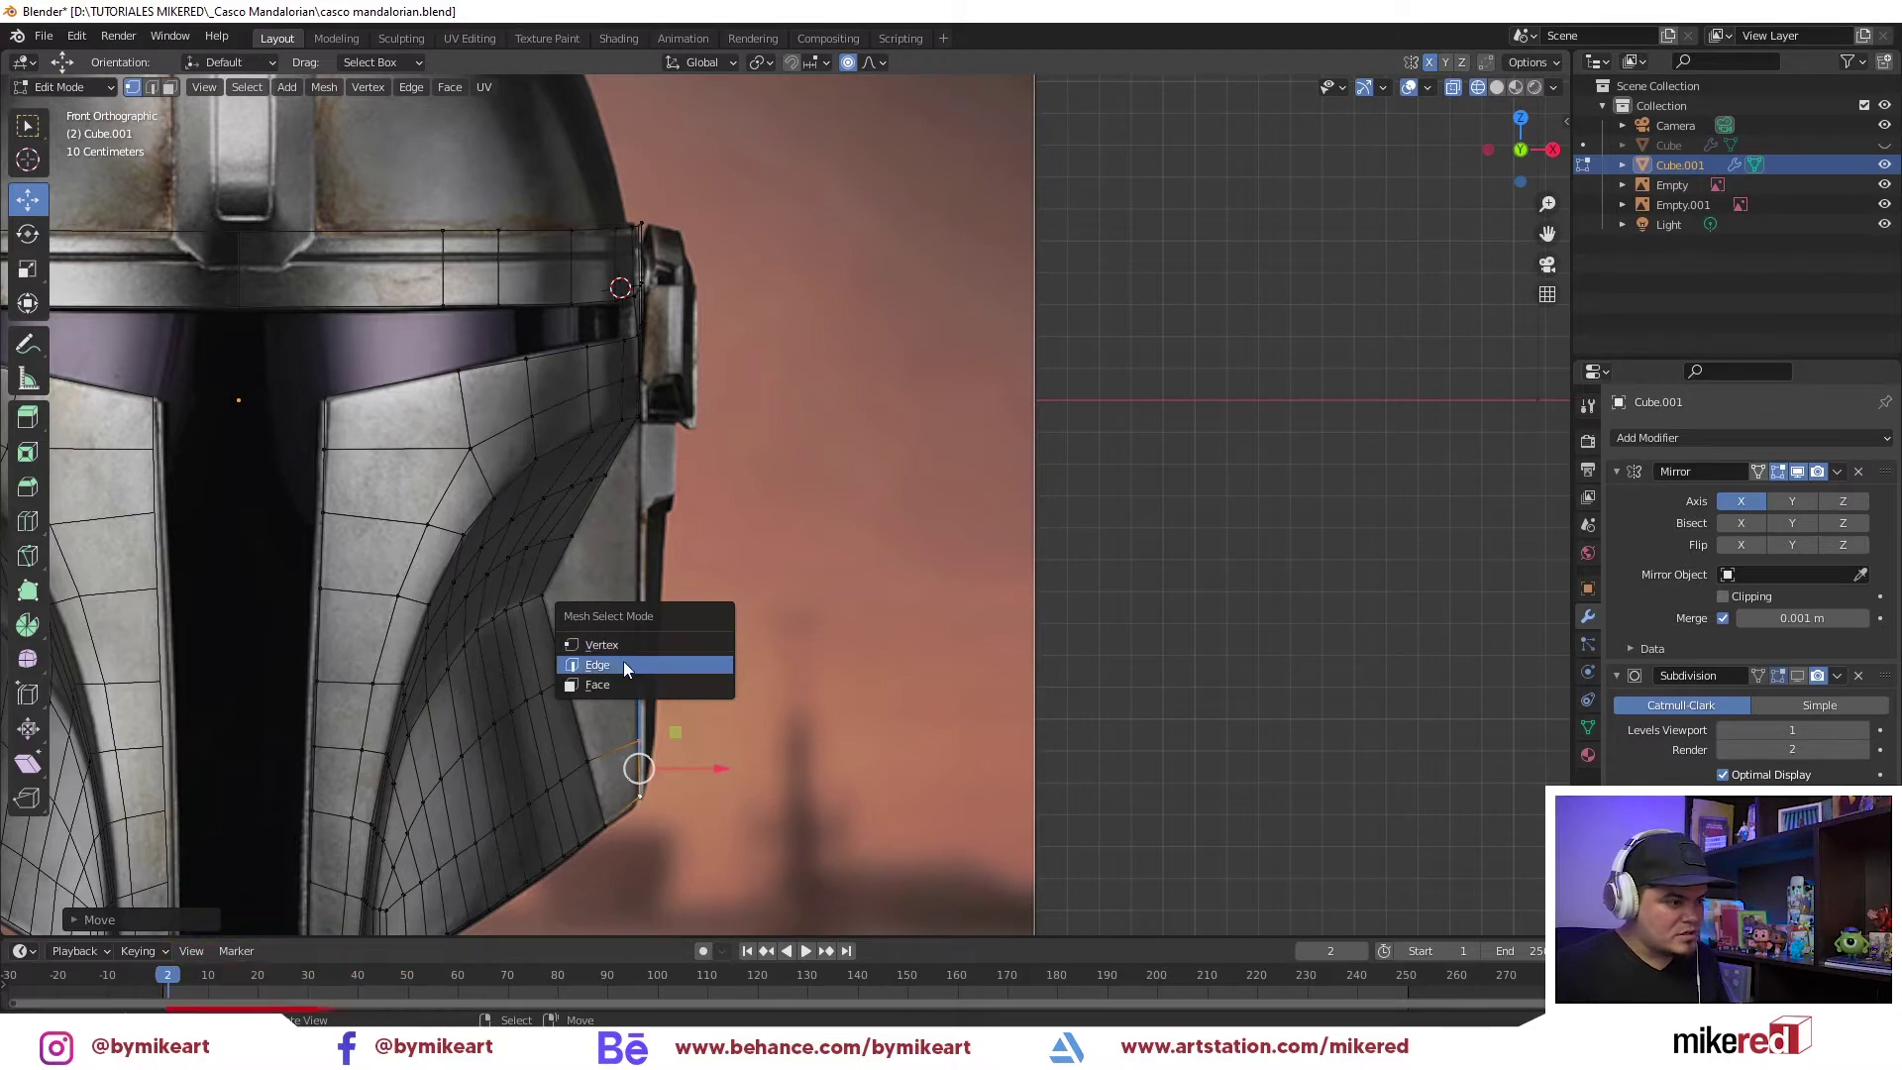
# Select two edges of the narrow strip beside the gap, viewed from the right
pyautogui.click(622, 662)
pyautogui.moveTo(622, 662)
pyautogui.mouseDown(button='middle')
pyautogui.moveTo(700, 637)
pyautogui.moveTo(662, 556)
pyautogui.mouseUp(button='middle')
pyautogui.hotkey('shift', 'z')
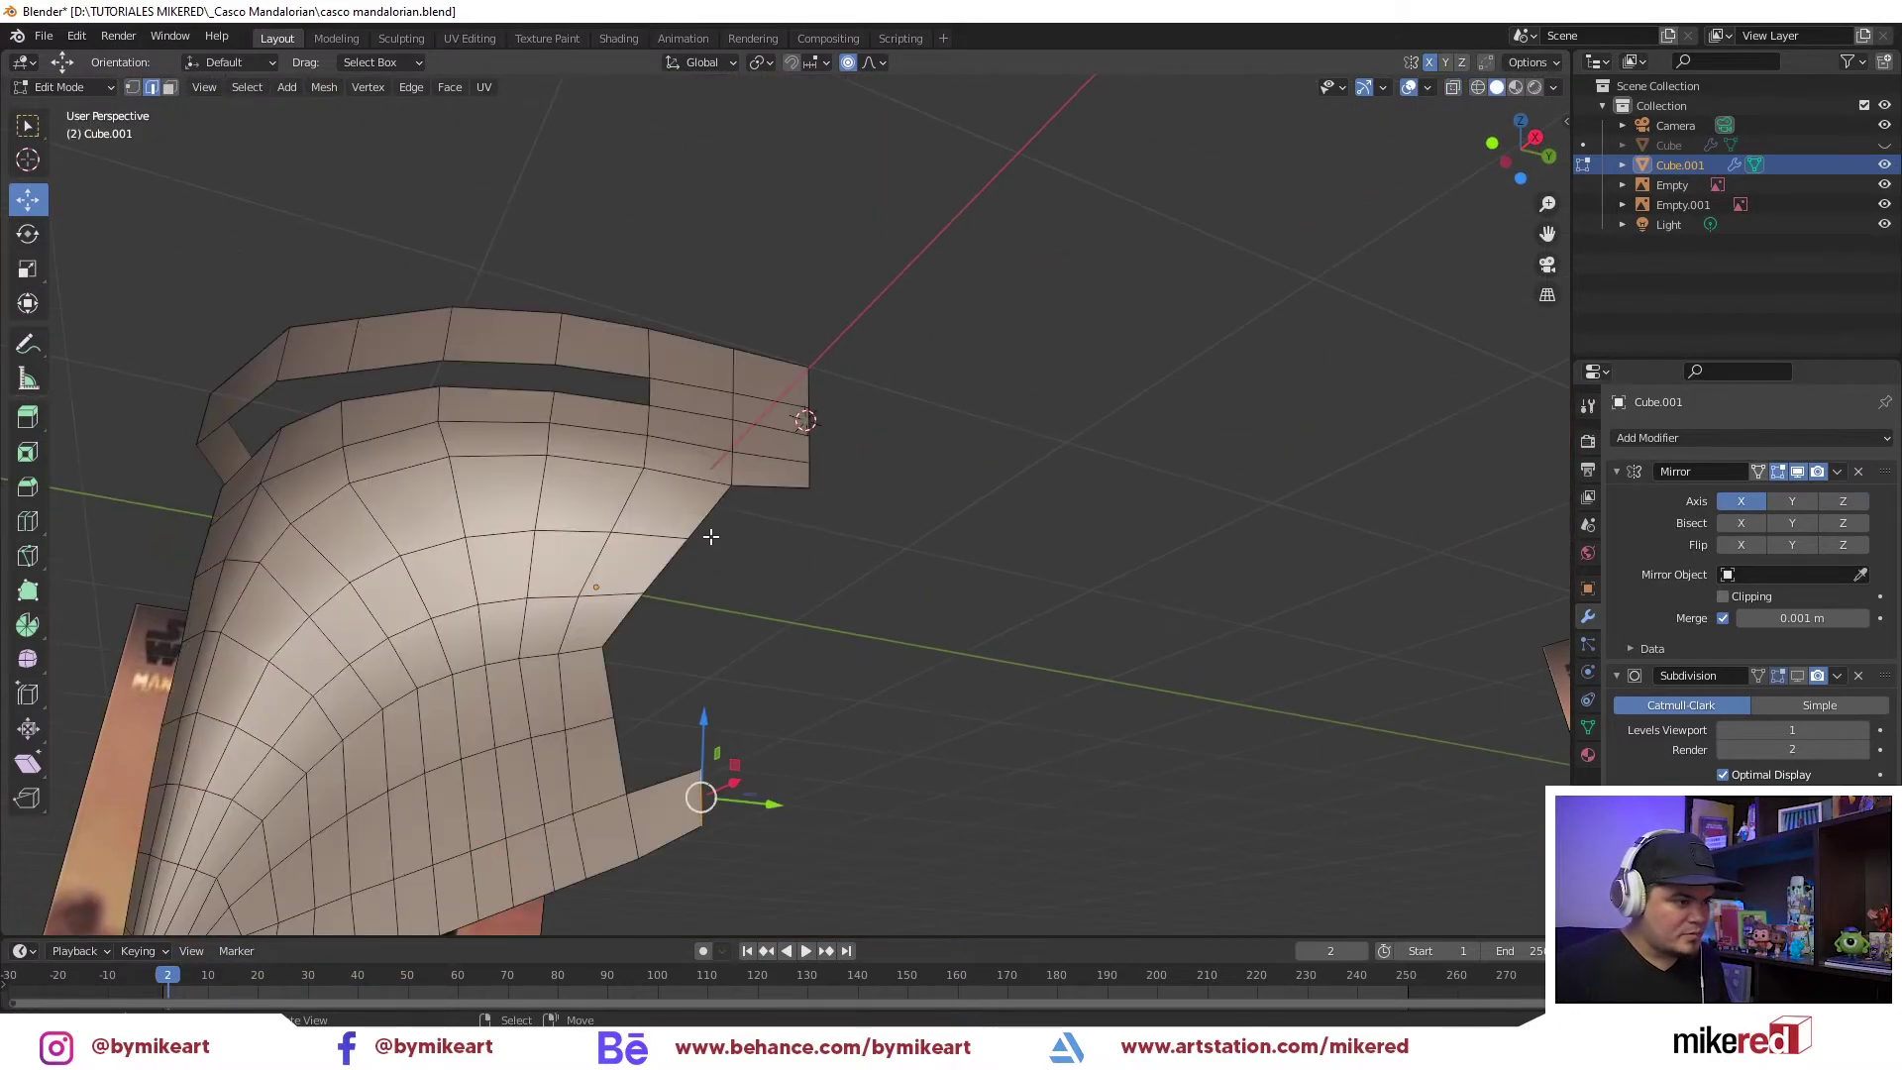
pyautogui.click(704, 531)
pyautogui.click(677, 758)
pyautogui.press('KP_3')
pyautogui.scroll(4, 677, 758)
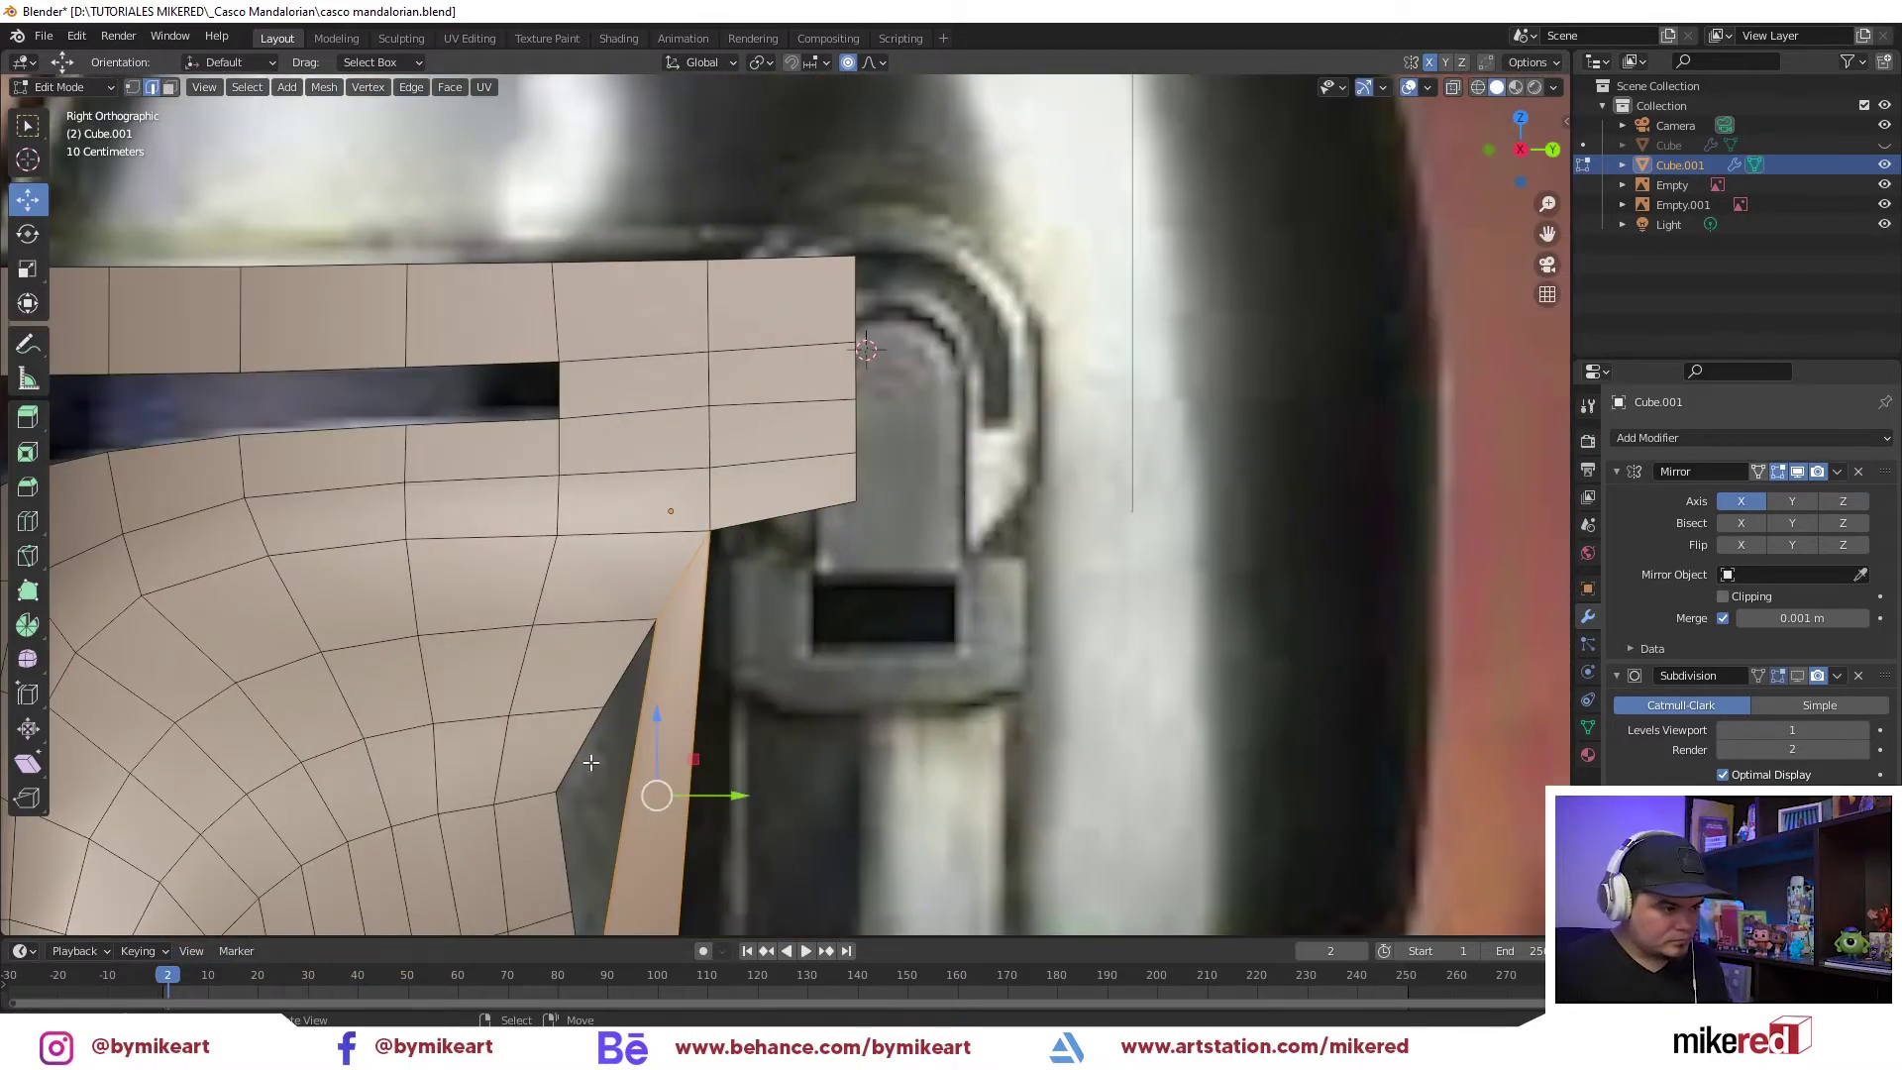
pyautogui.moveTo(676, 758)
pyautogui.keyDown('shift'); pyautogui.mouseDown(button='middle')
pyautogui.moveTo(942, 505)
pyautogui.moveTo(956, 398)
pyautogui.mouseUp(button='middle'); pyautogui.keyUp('shift')
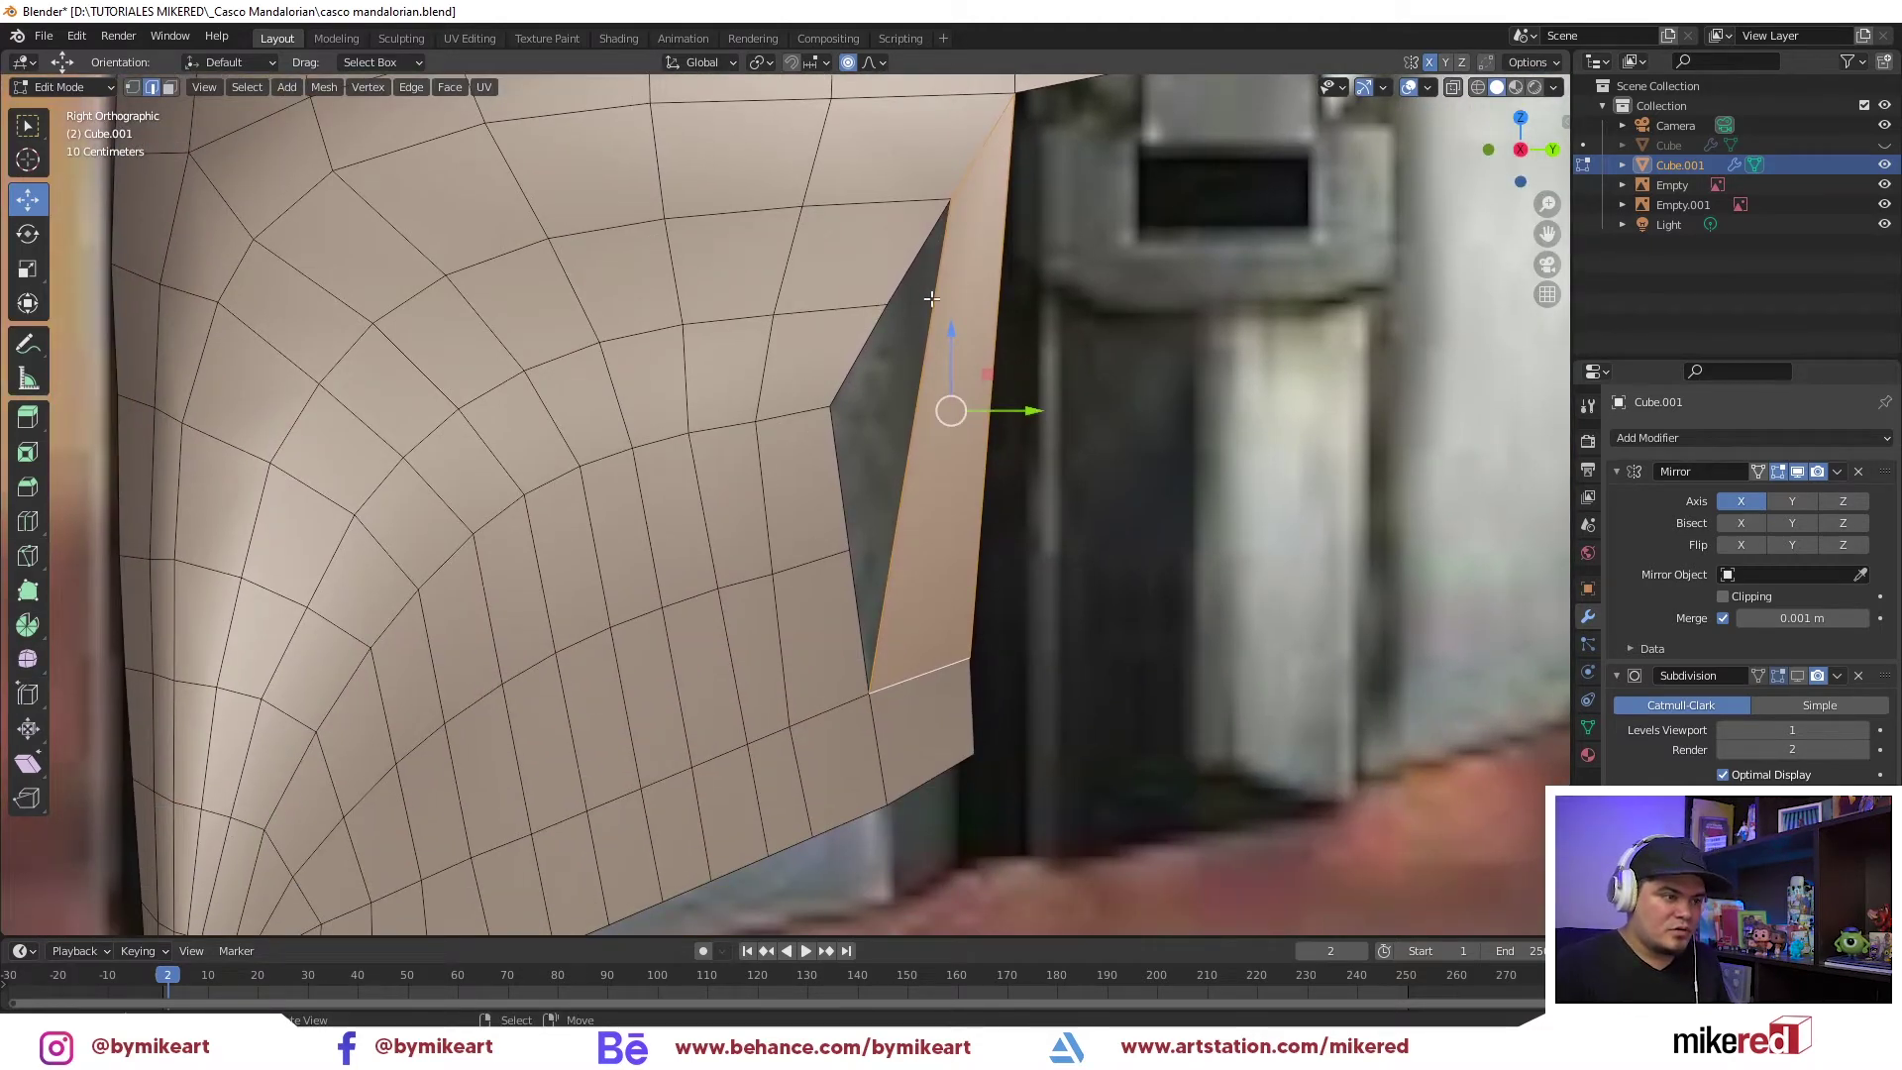
# Cut two centred edge loops across the strip, then select its top vertex for merging
pyautogui.hotkey('ctrl', 'r')
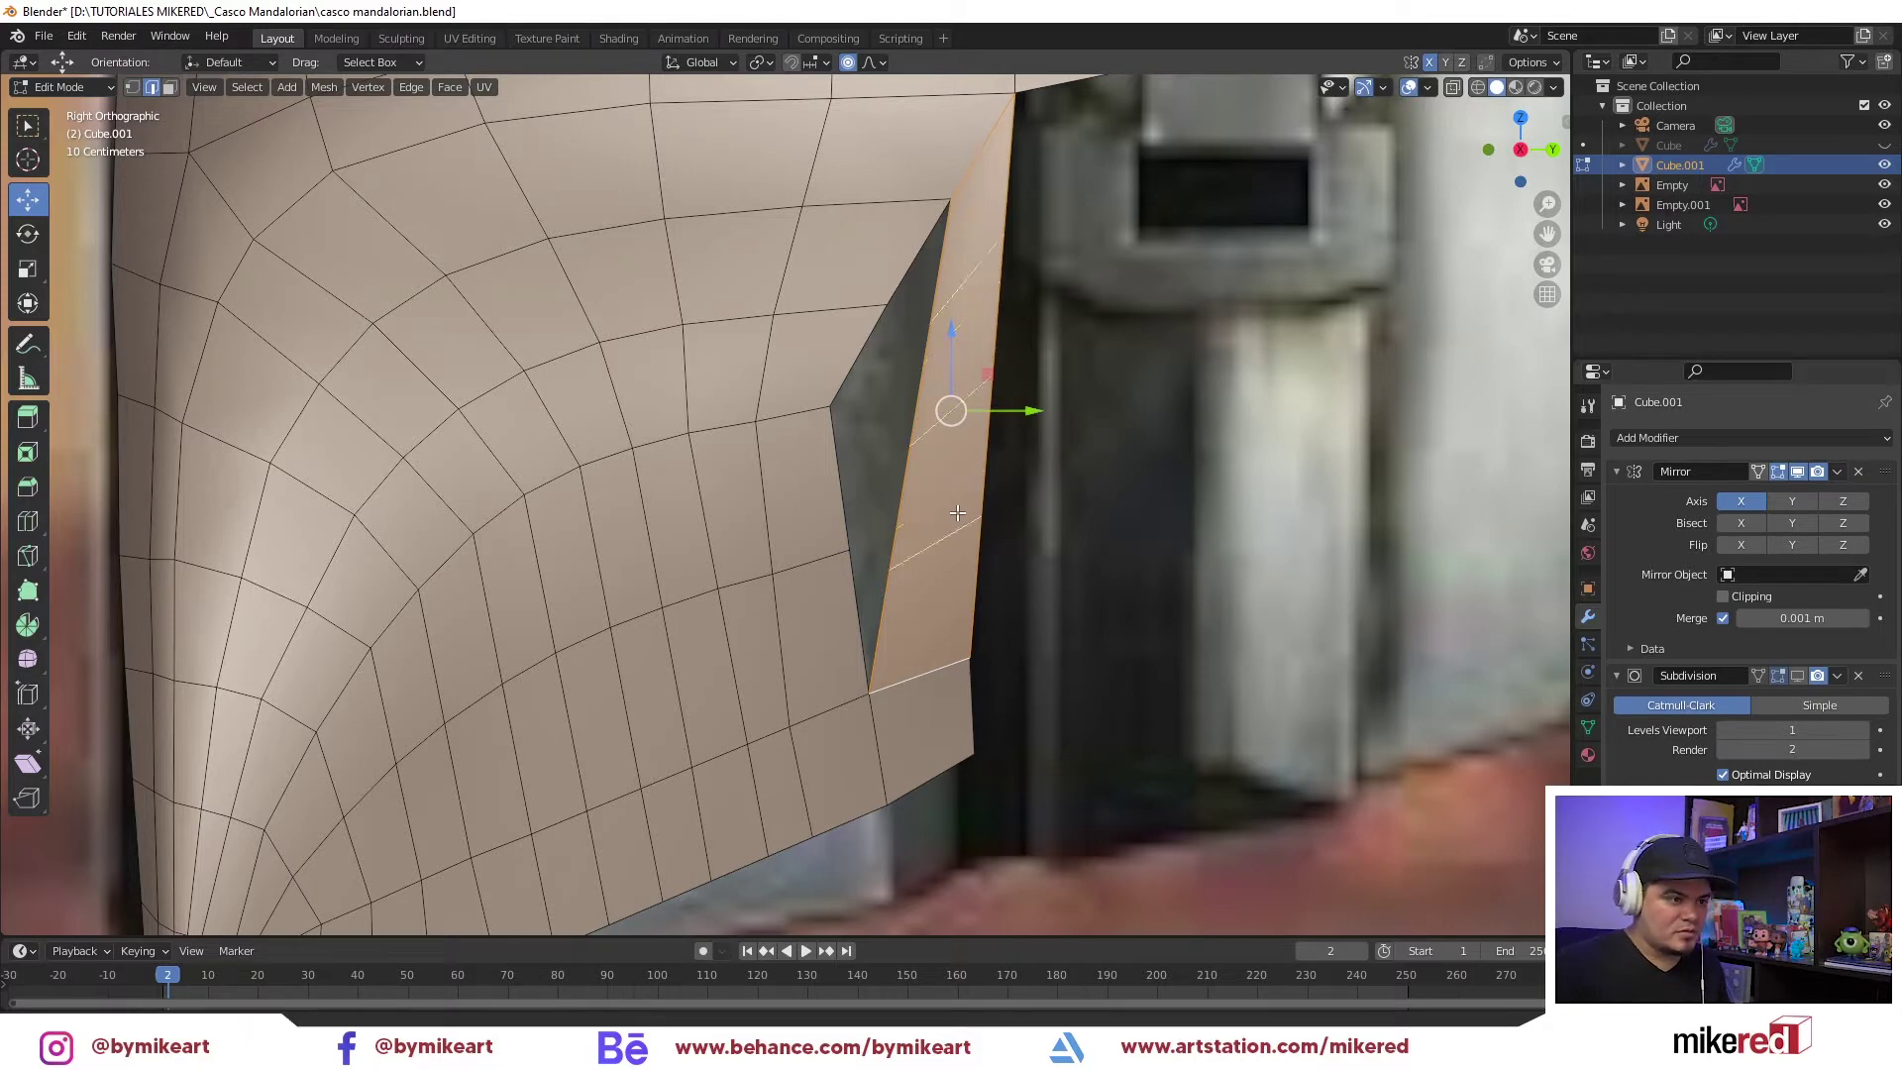
pyautogui.click(957, 512)
pyautogui.rightClick(957, 512)
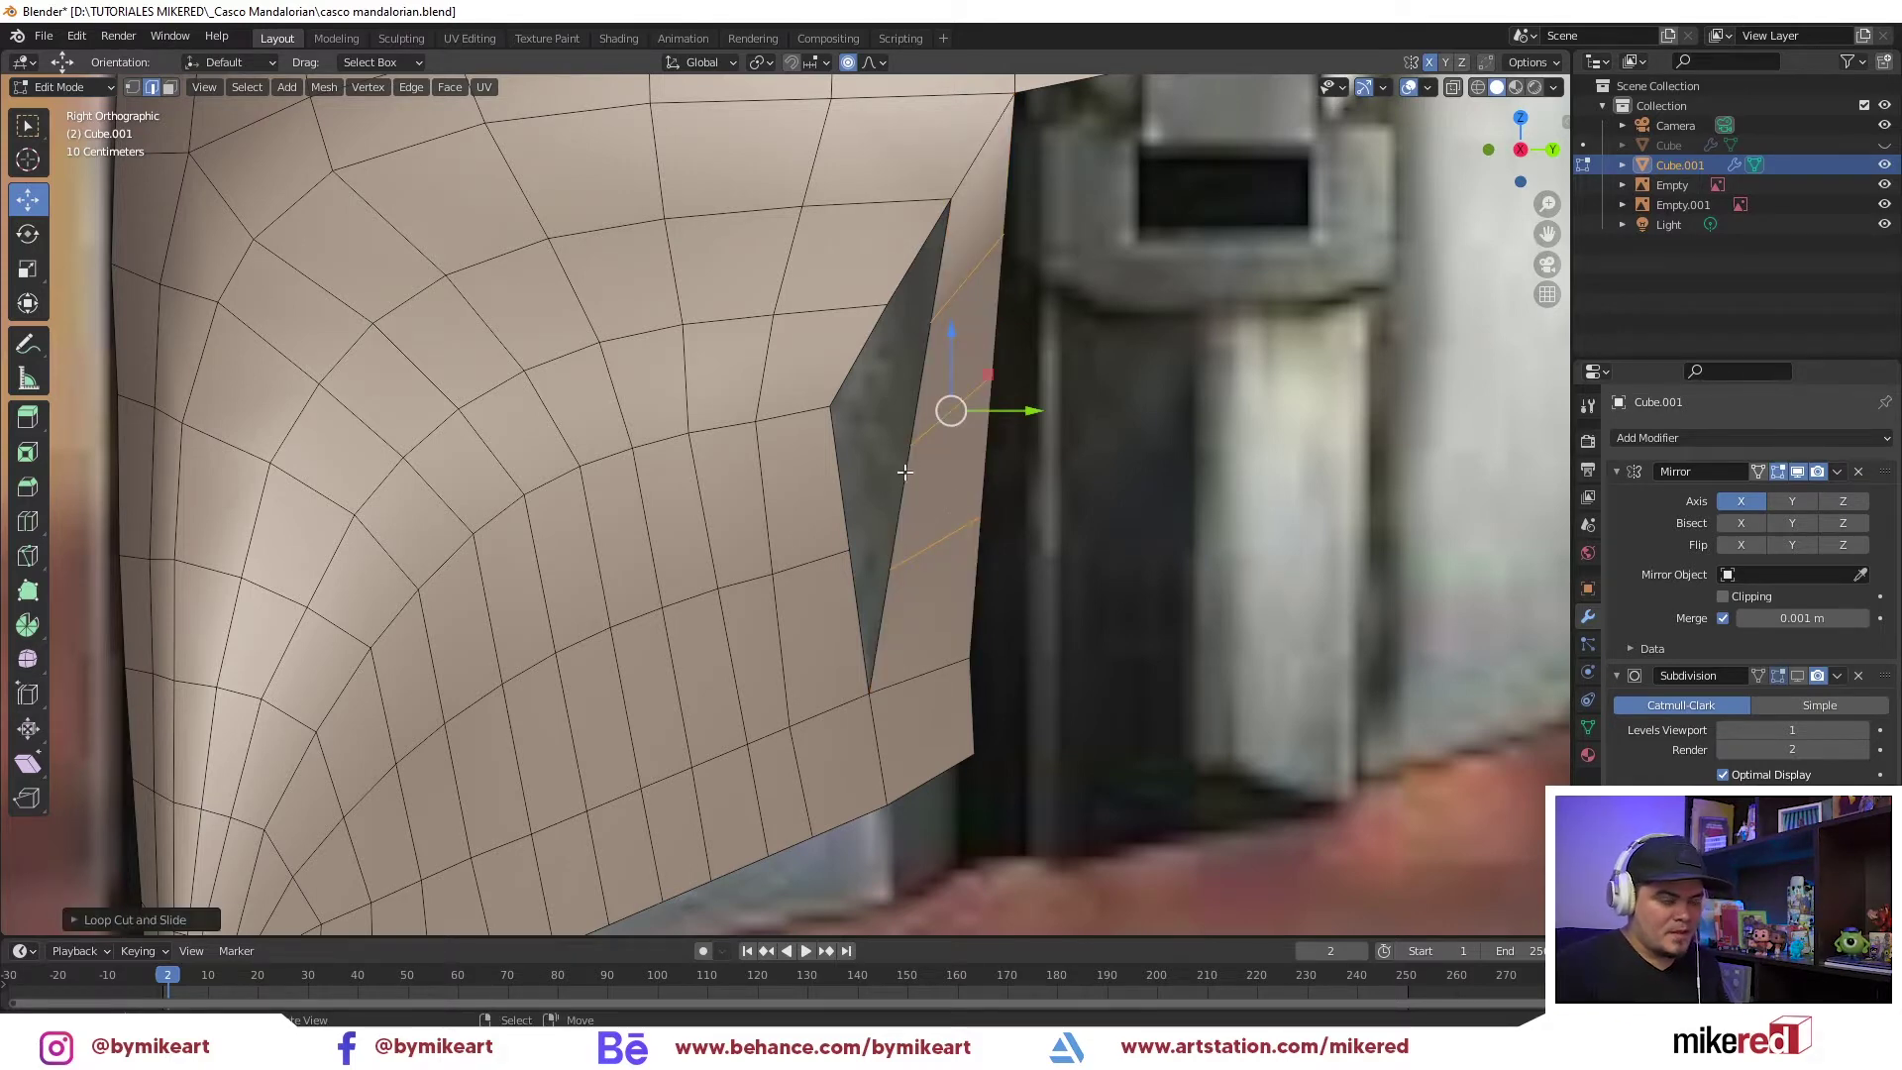
pyautogui.press('1')
pyautogui.click(880, 308)
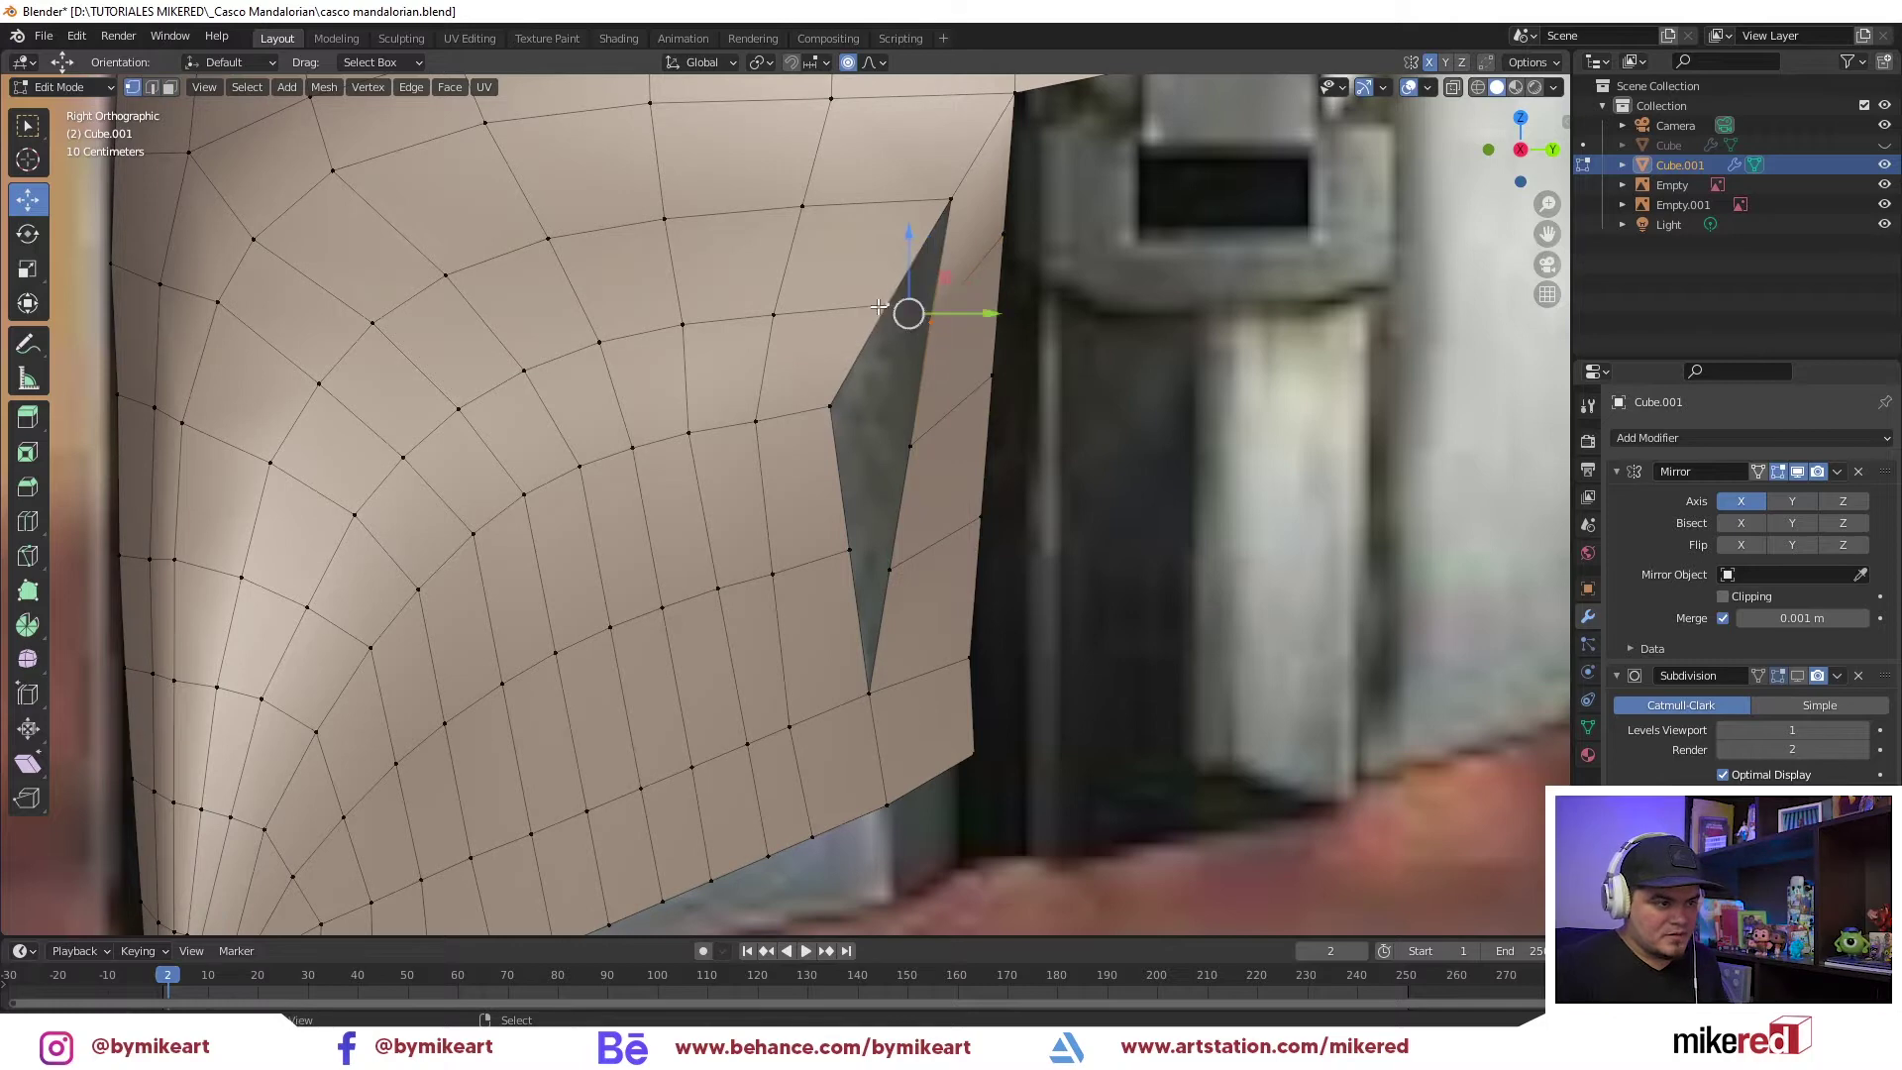
pyautogui.press('m')
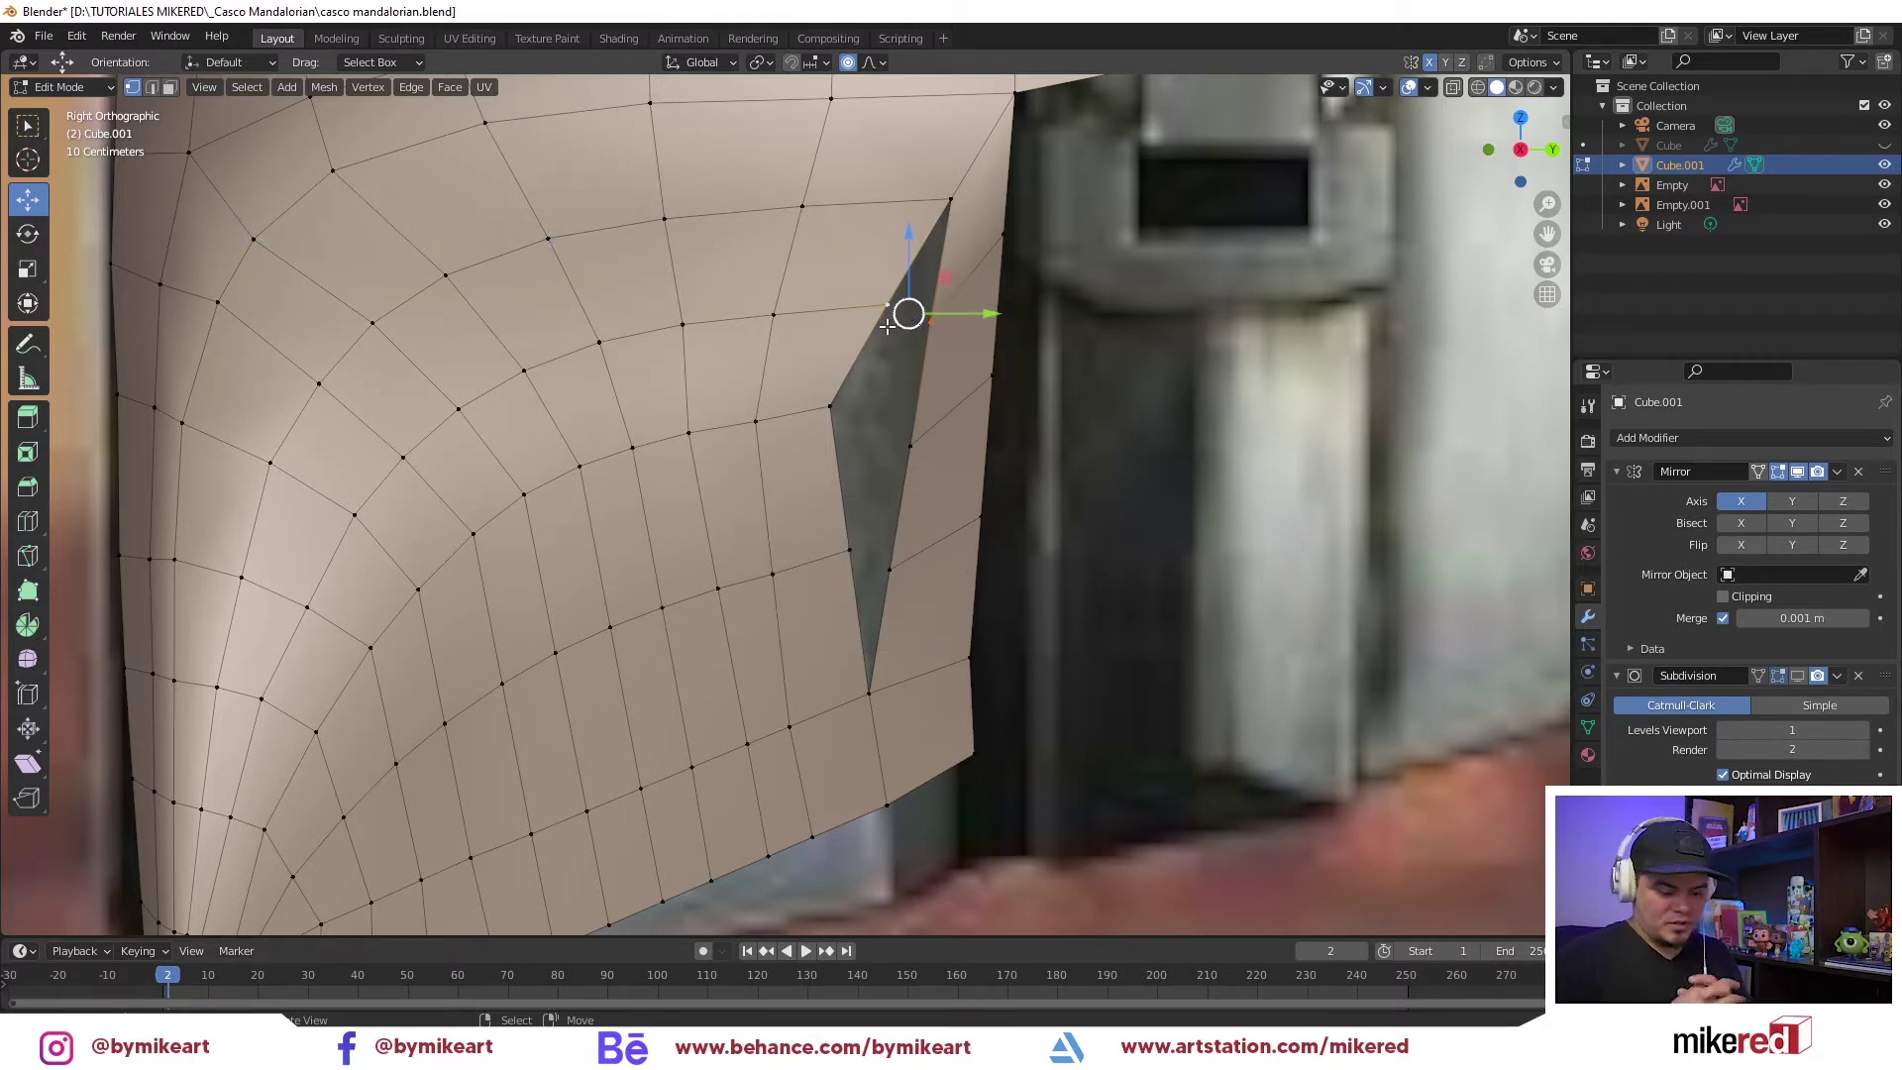
# Merge three vertex pairs at last-selected to remove the dark spike gap in the strip
pyautogui.press('m')
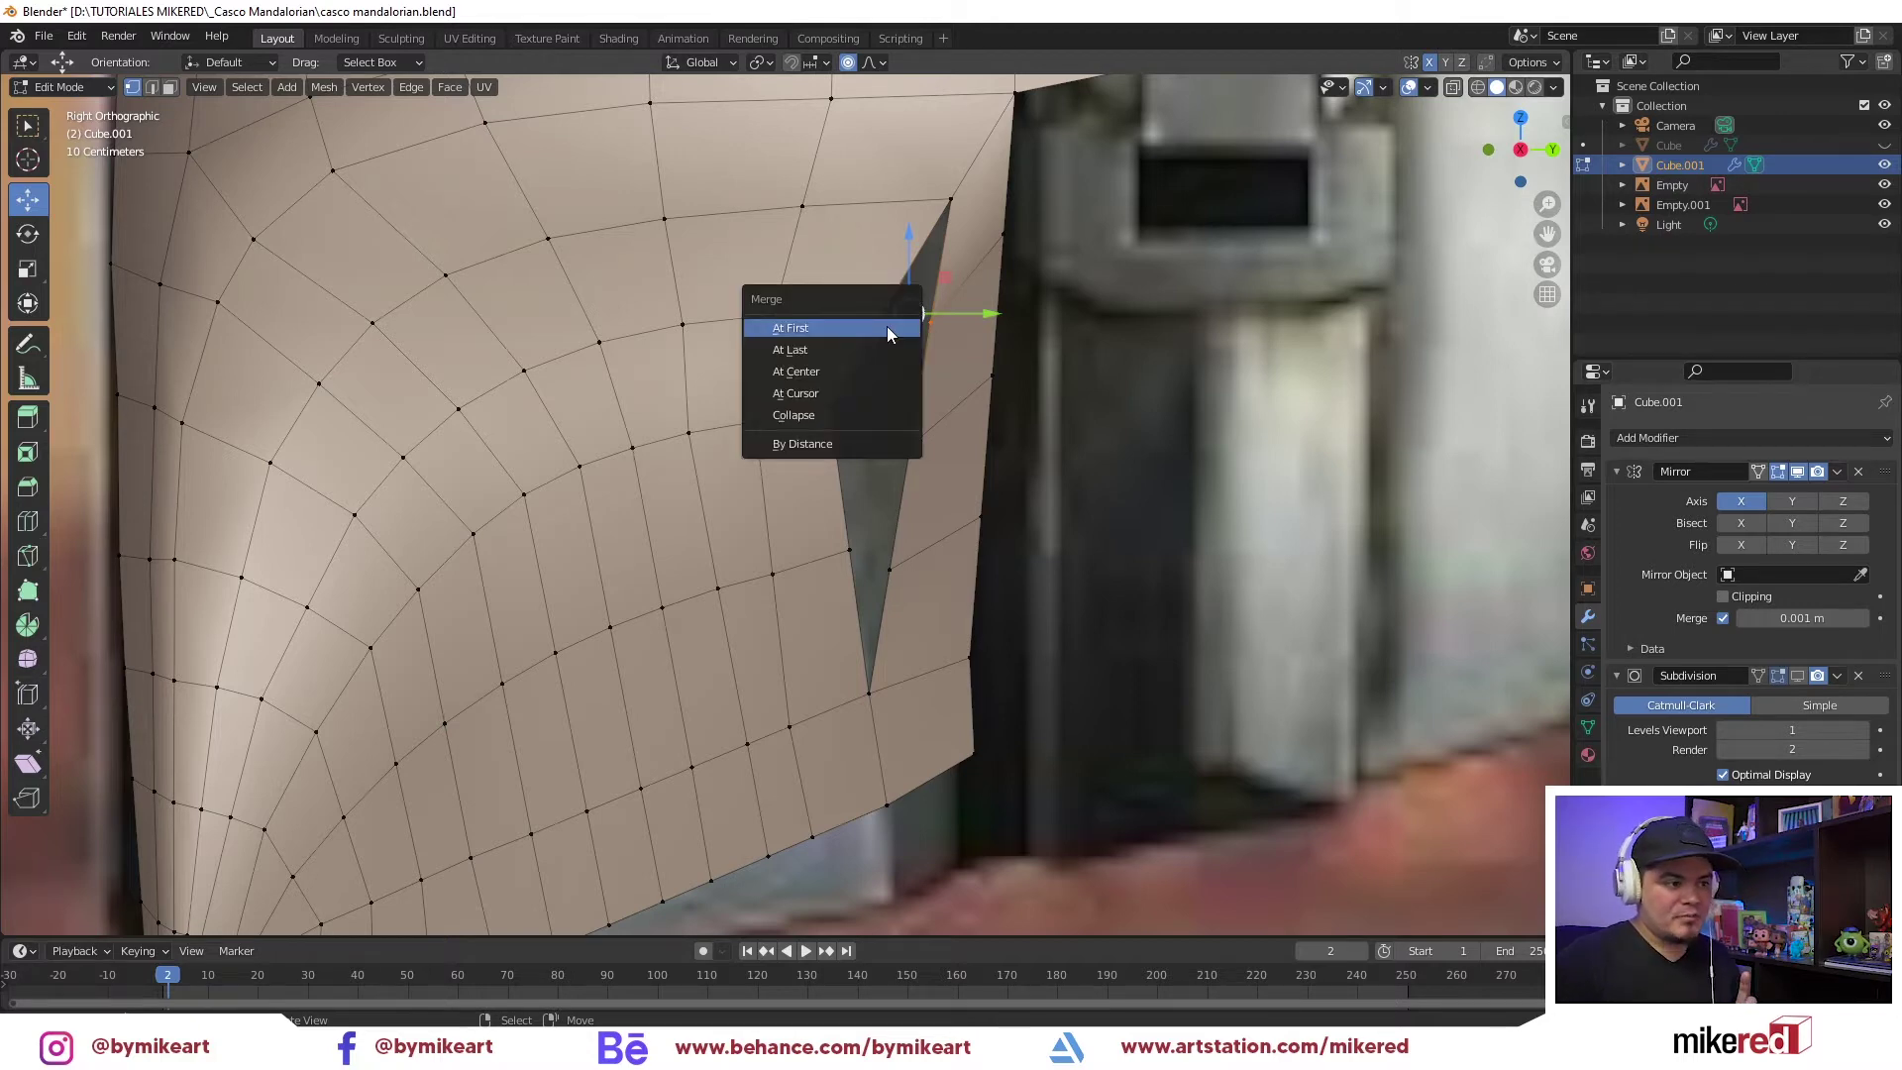
pyautogui.click(865, 353)
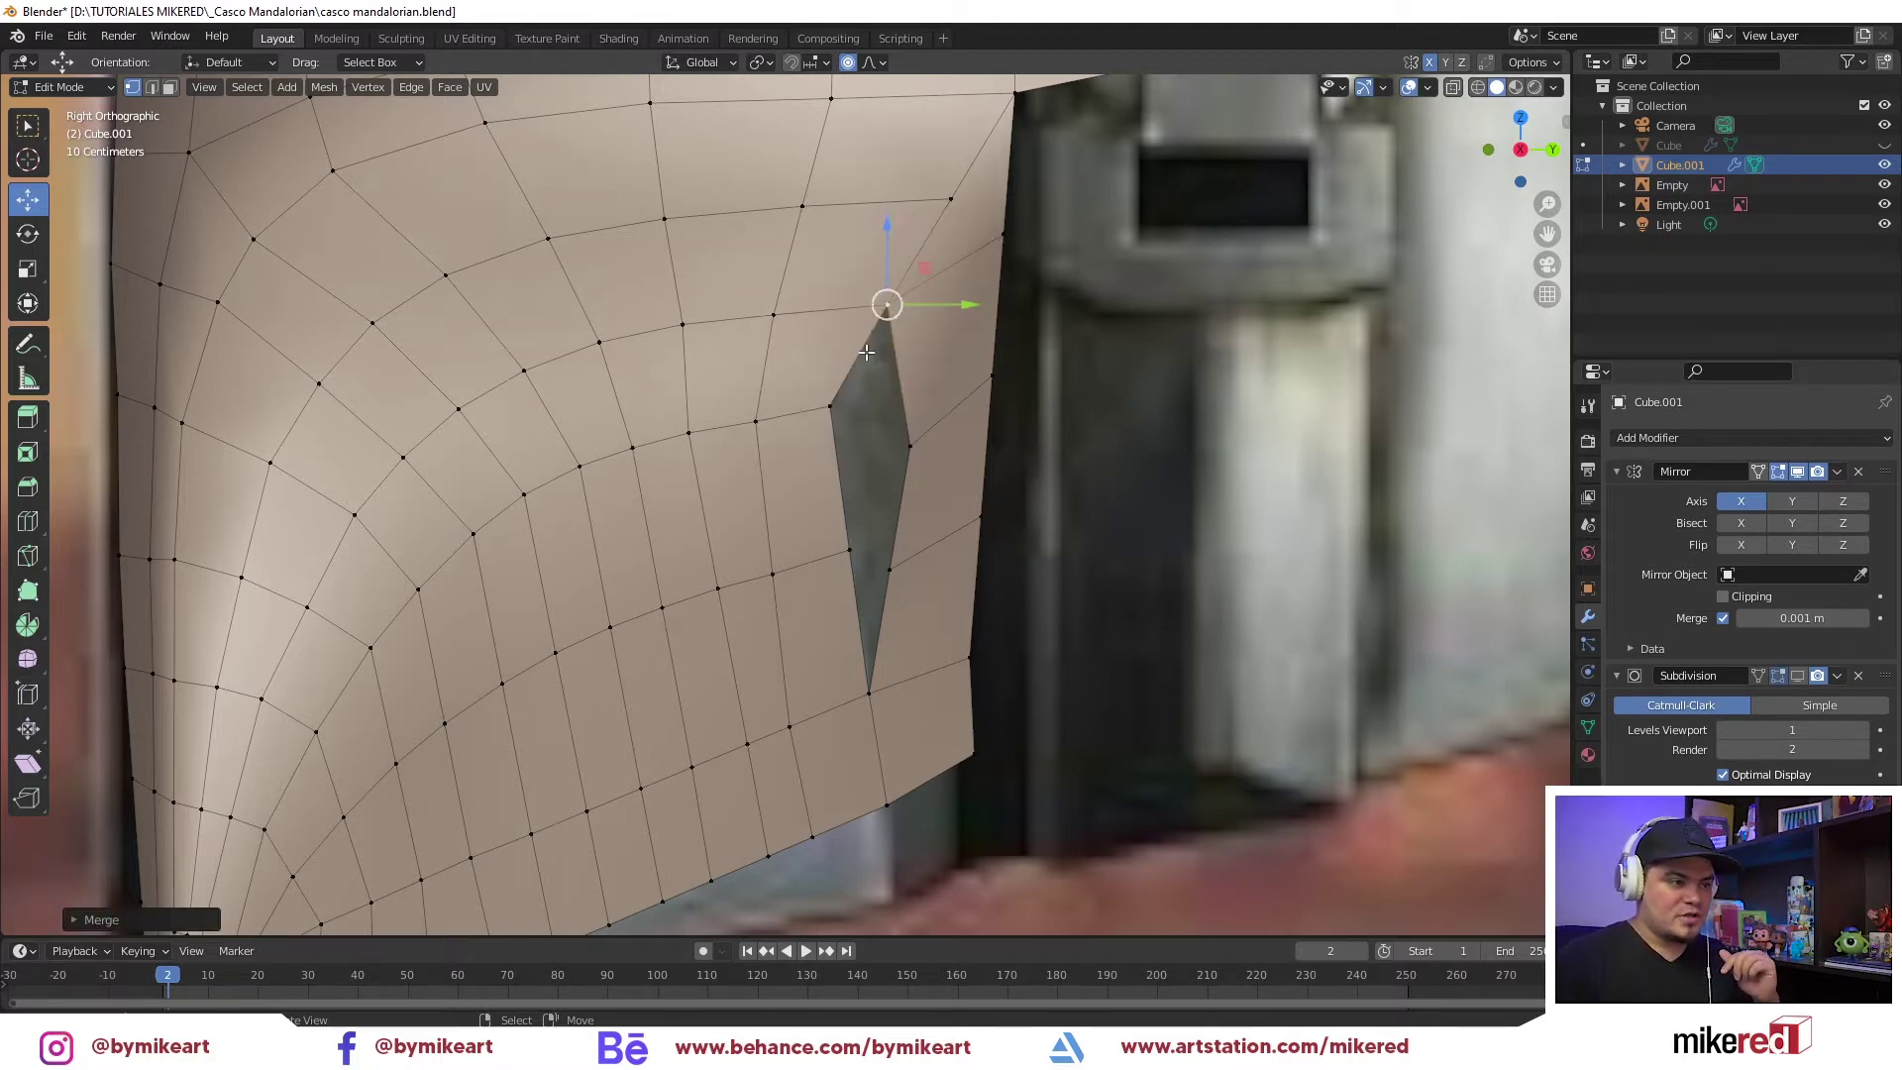
pyautogui.keyDown('shift'); pyautogui.click(828, 406); pyautogui.keyUp('shift')
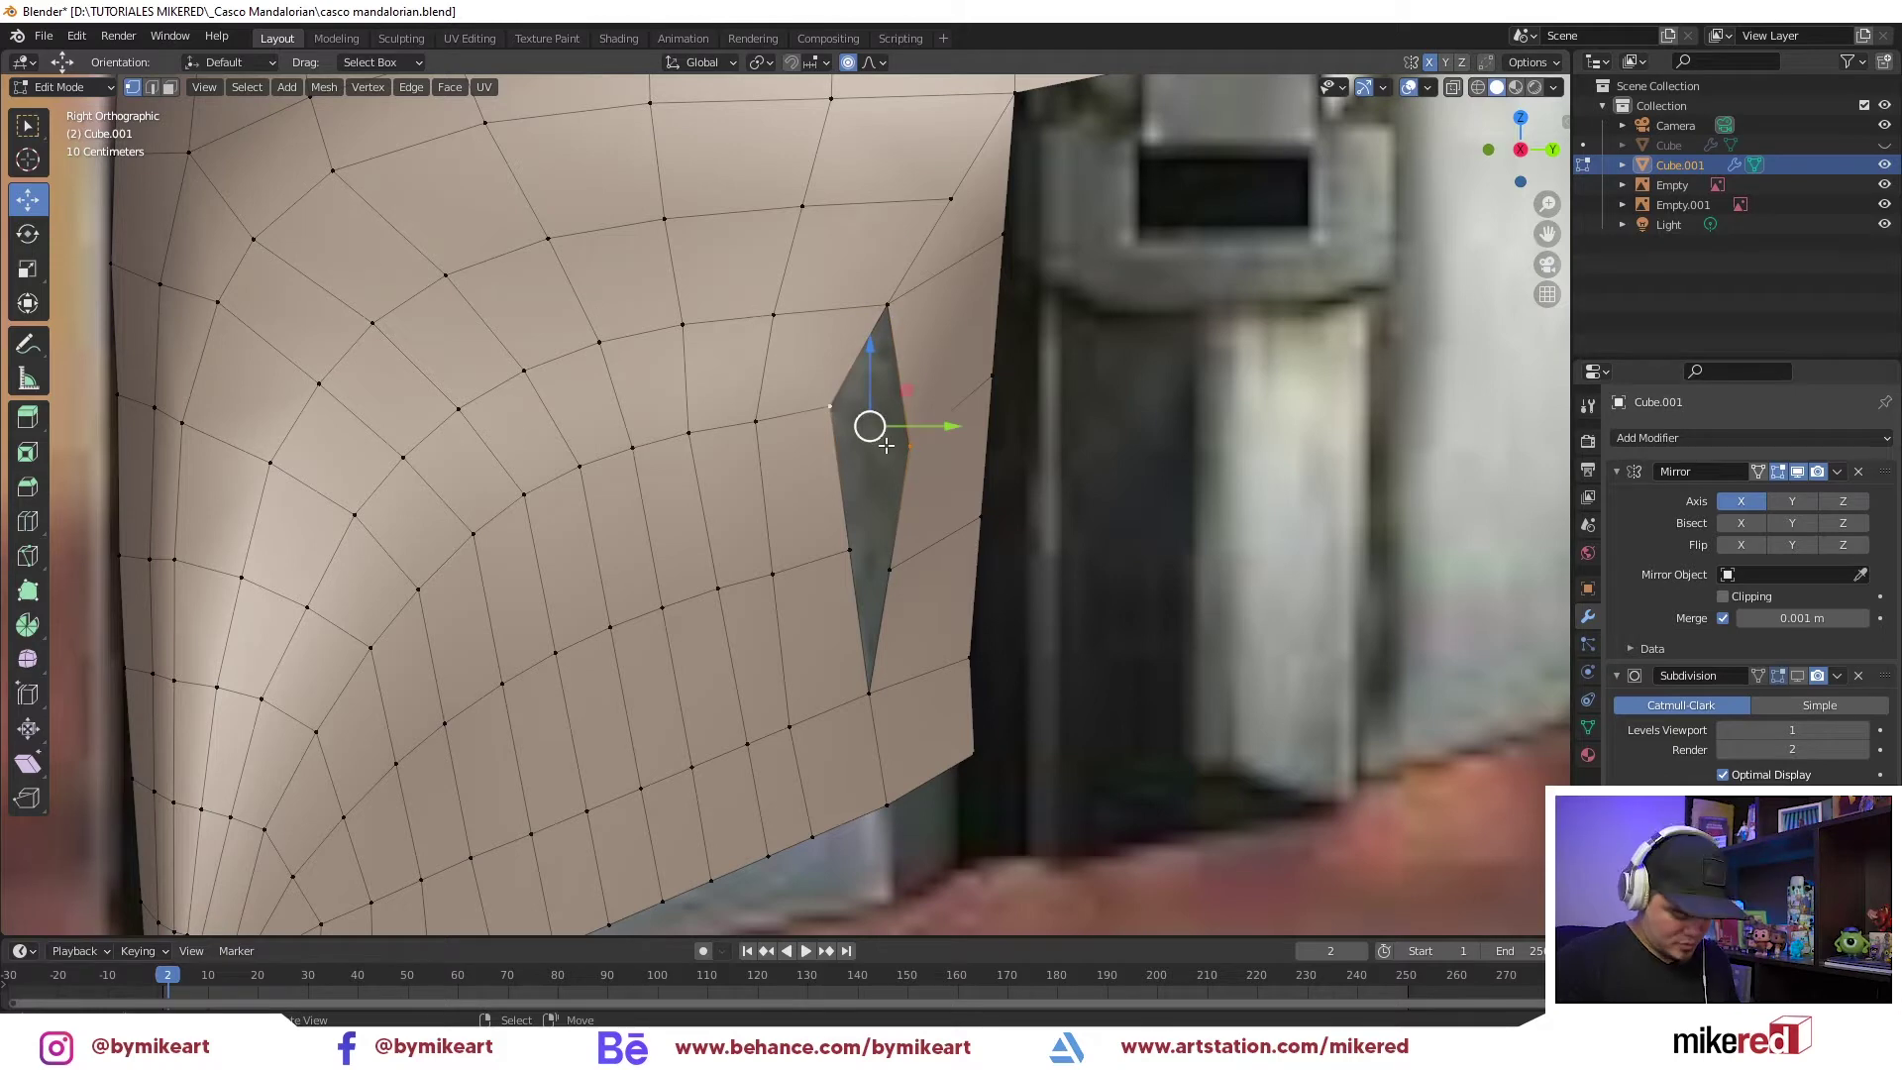
pyautogui.press('m')
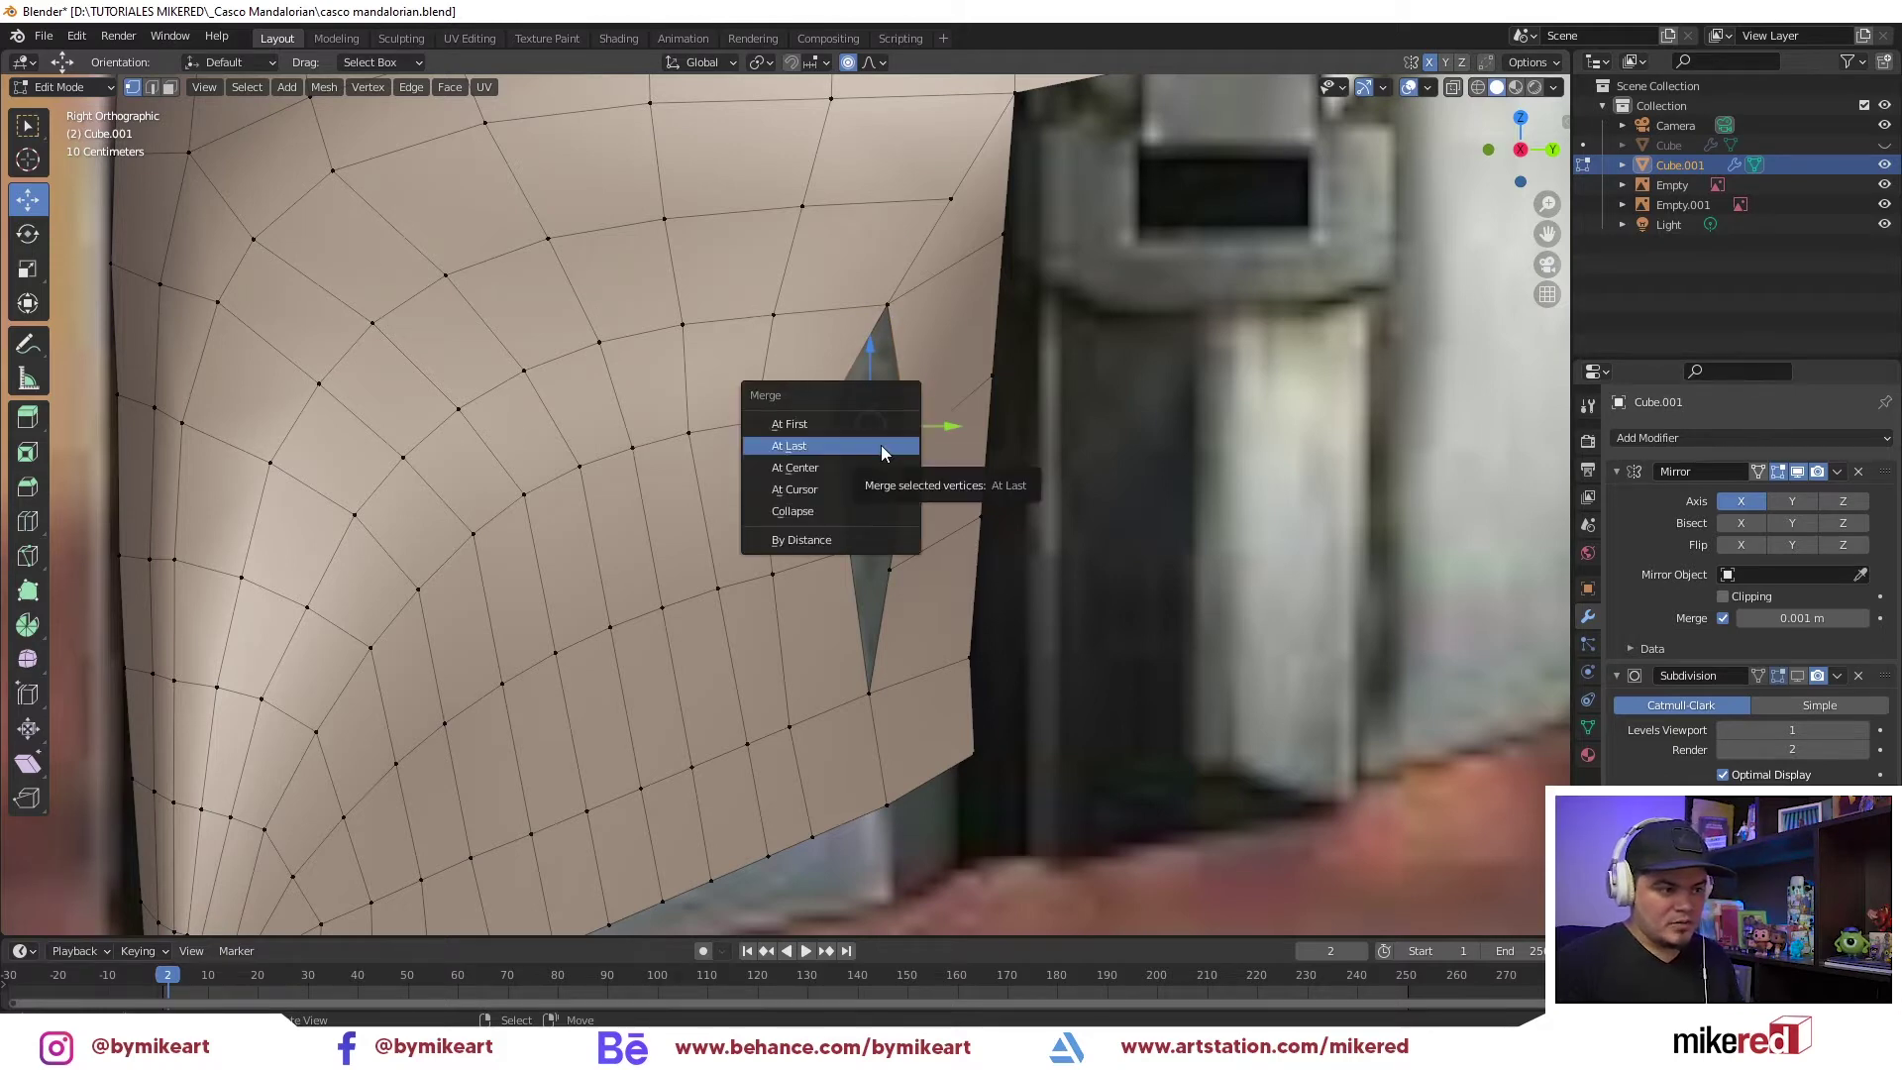
pyautogui.click(882, 443)
pyautogui.click(865, 547)
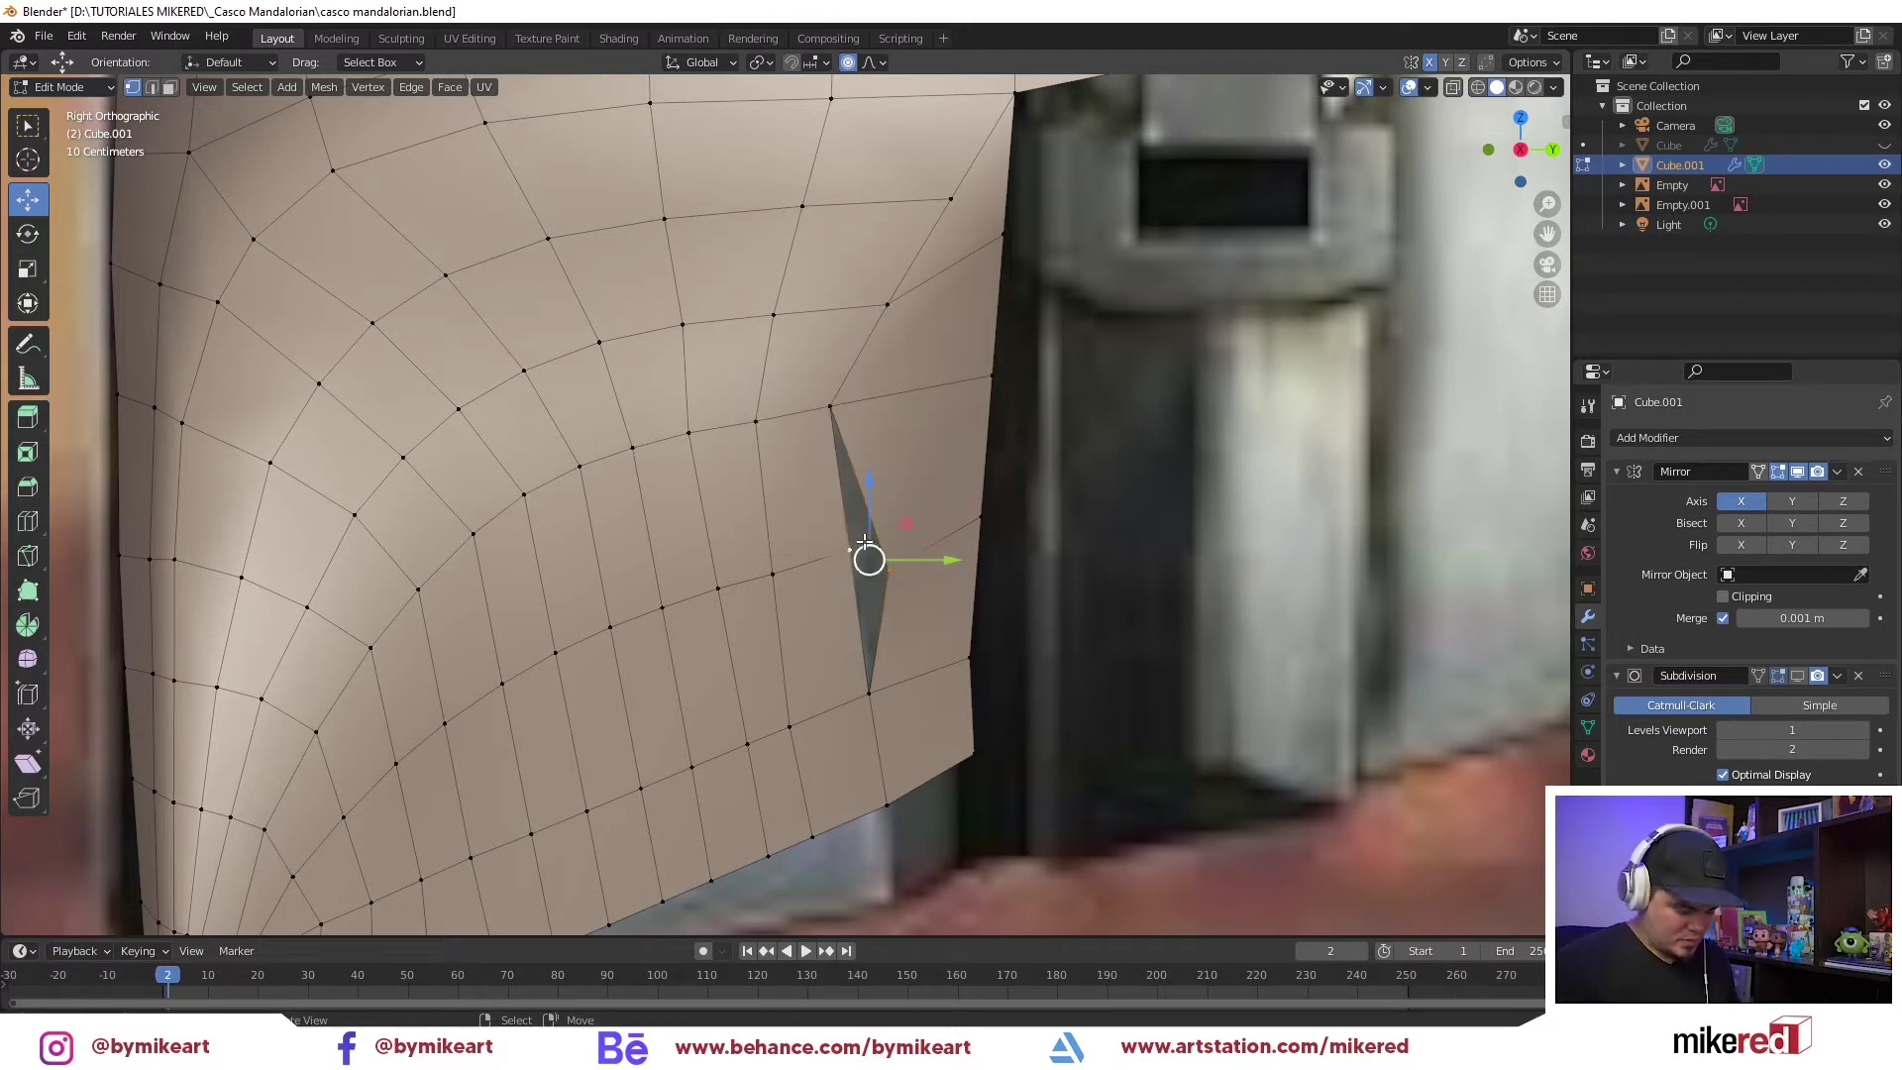
pyautogui.press('m')
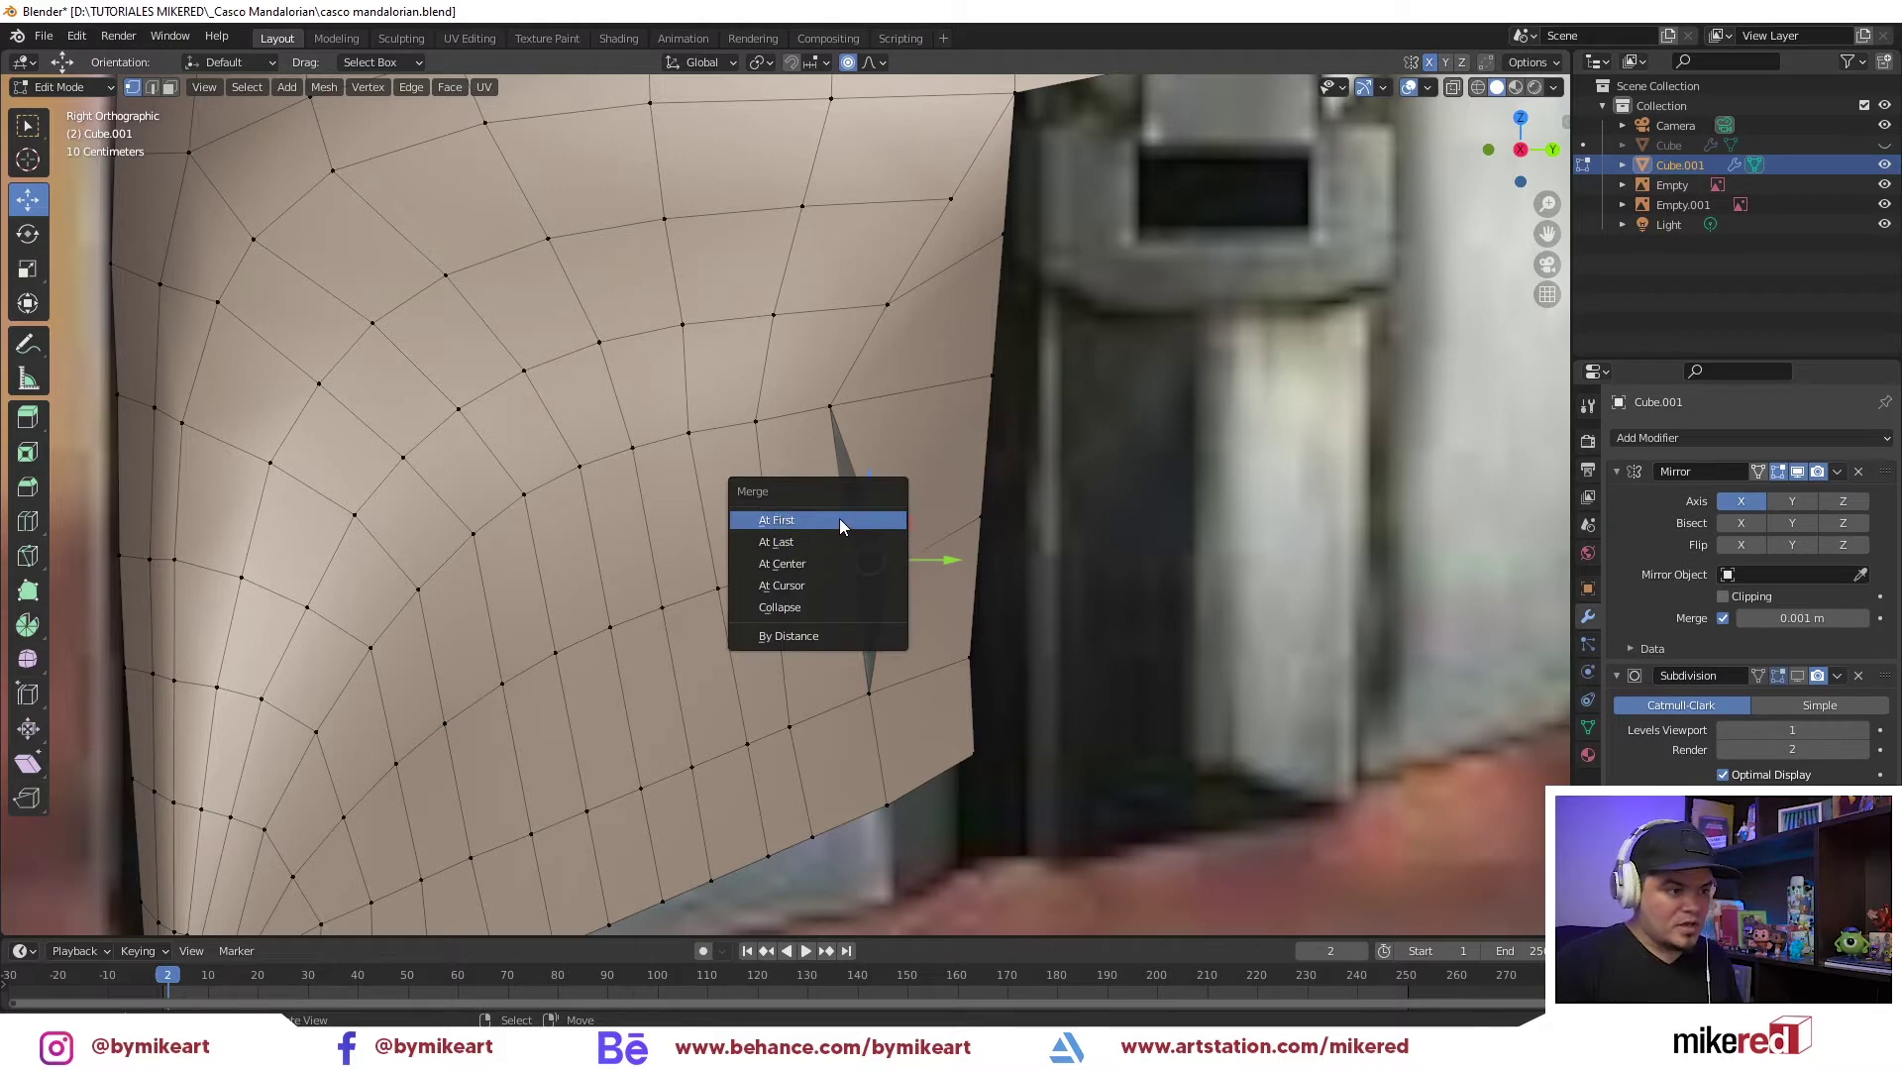
pyautogui.click(840, 519)
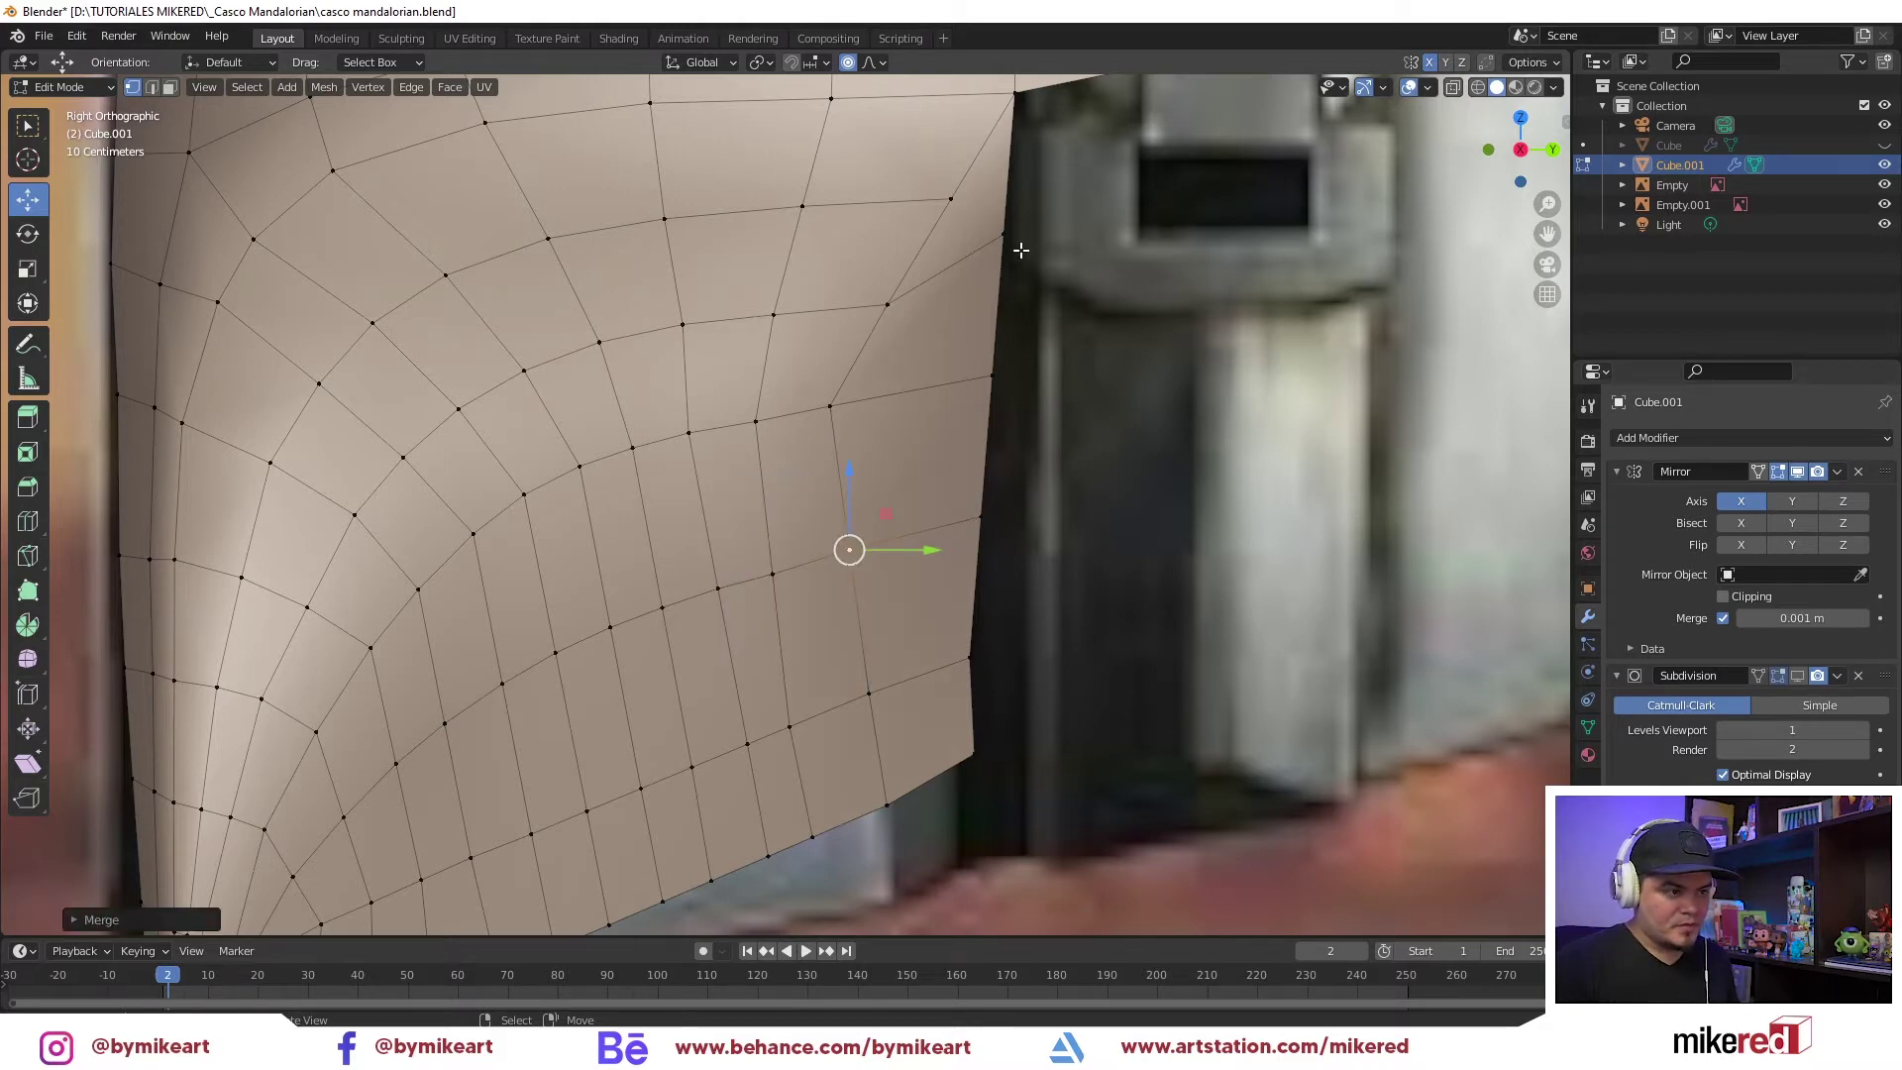
pyautogui.click(1005, 232)
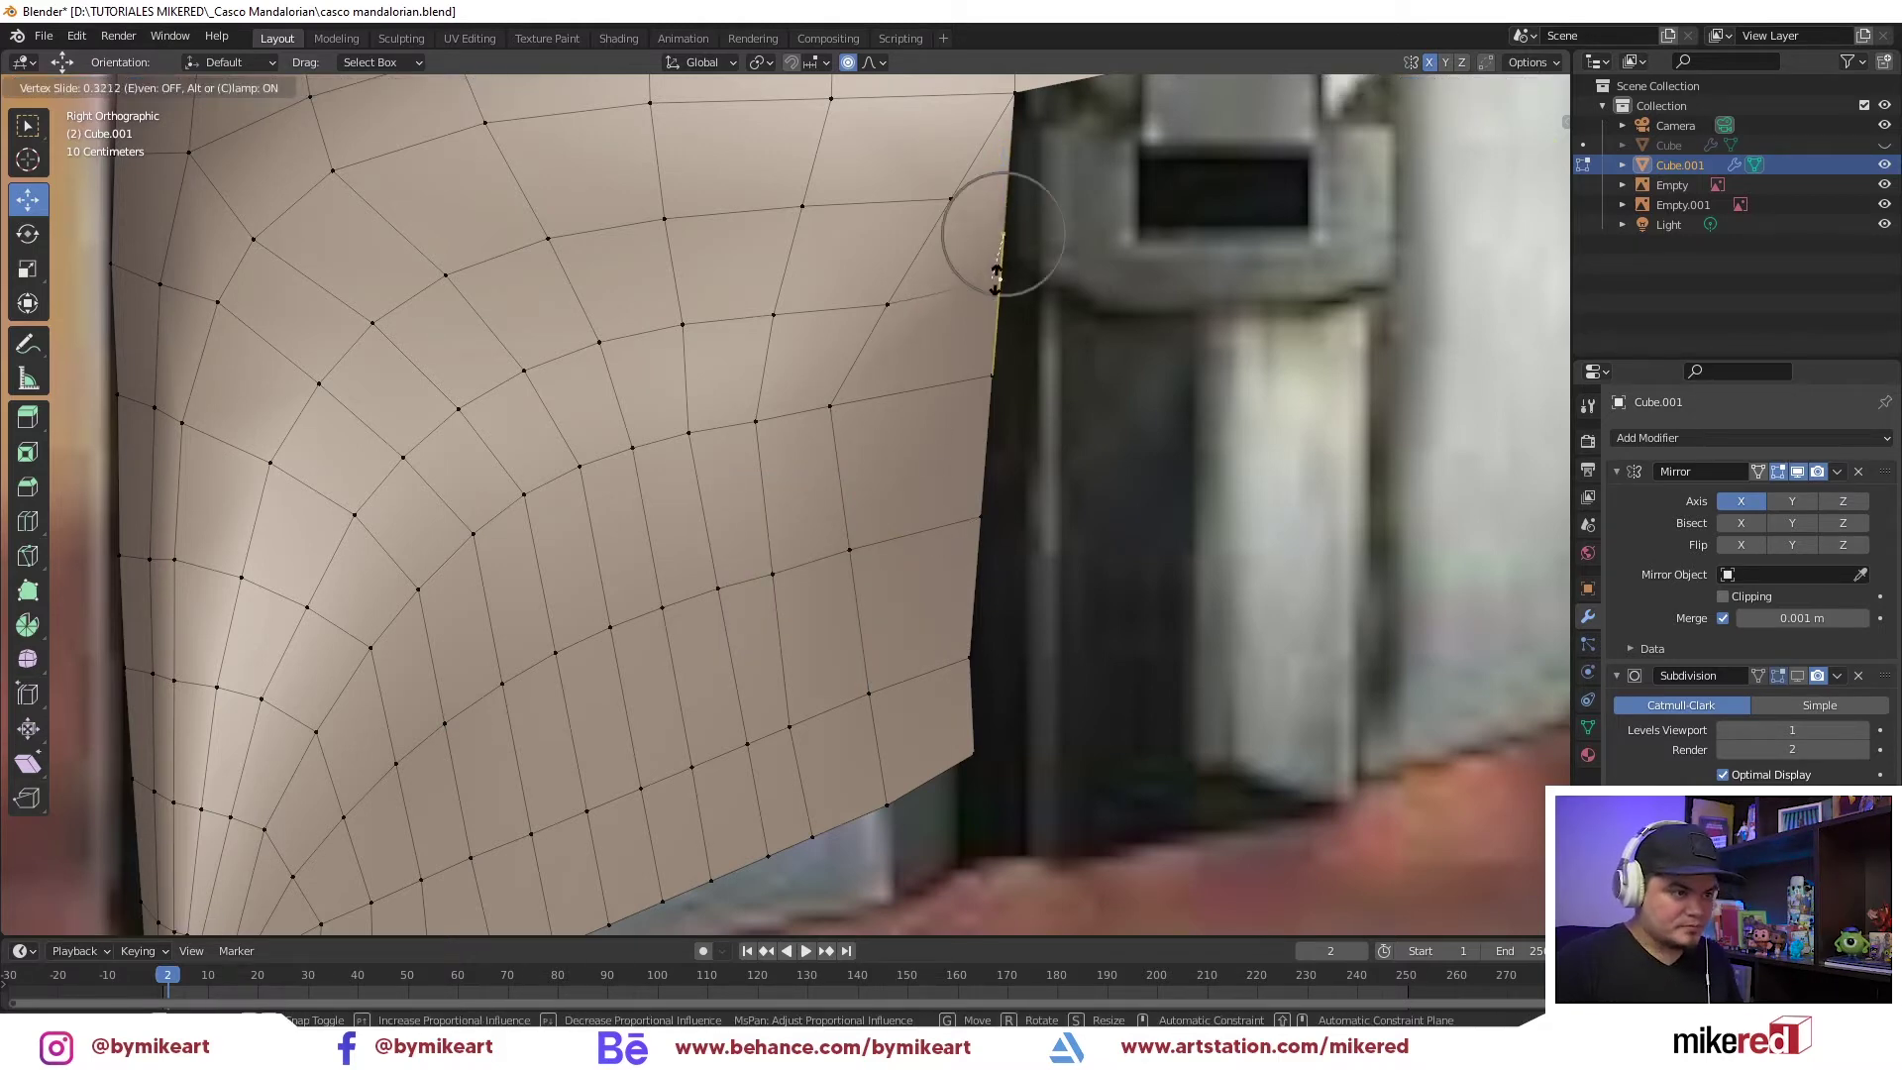
# Merge the selected vertices on the panel's side edge
pyautogui.click(998, 280)
pyautogui.click(991, 375)
pyautogui.press('m')
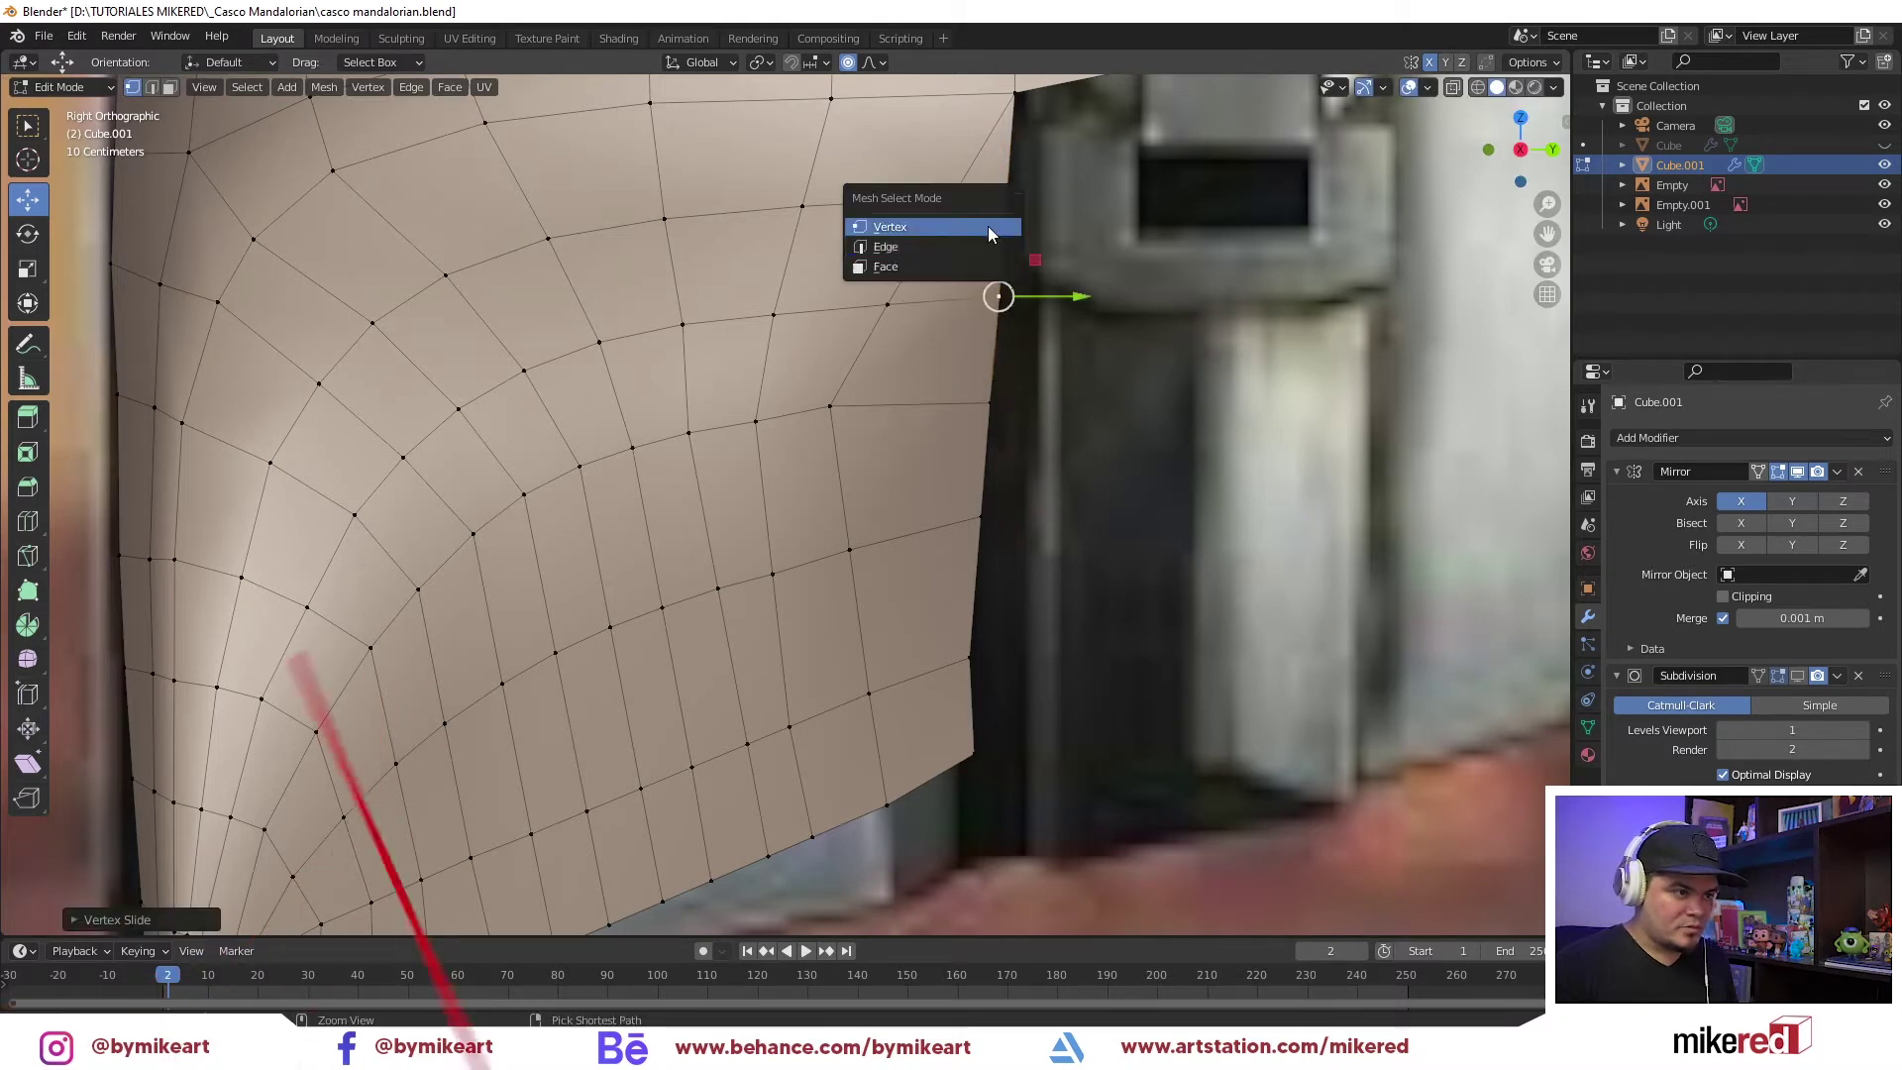
pyautogui.click(957, 244)
# Delete the two triangular faces at the panel's top corner
pyautogui.press('2')
pyautogui.hotkey('ctrl', 'Tab')
pyautogui.click(953, 257)
pyautogui.click(961, 222)
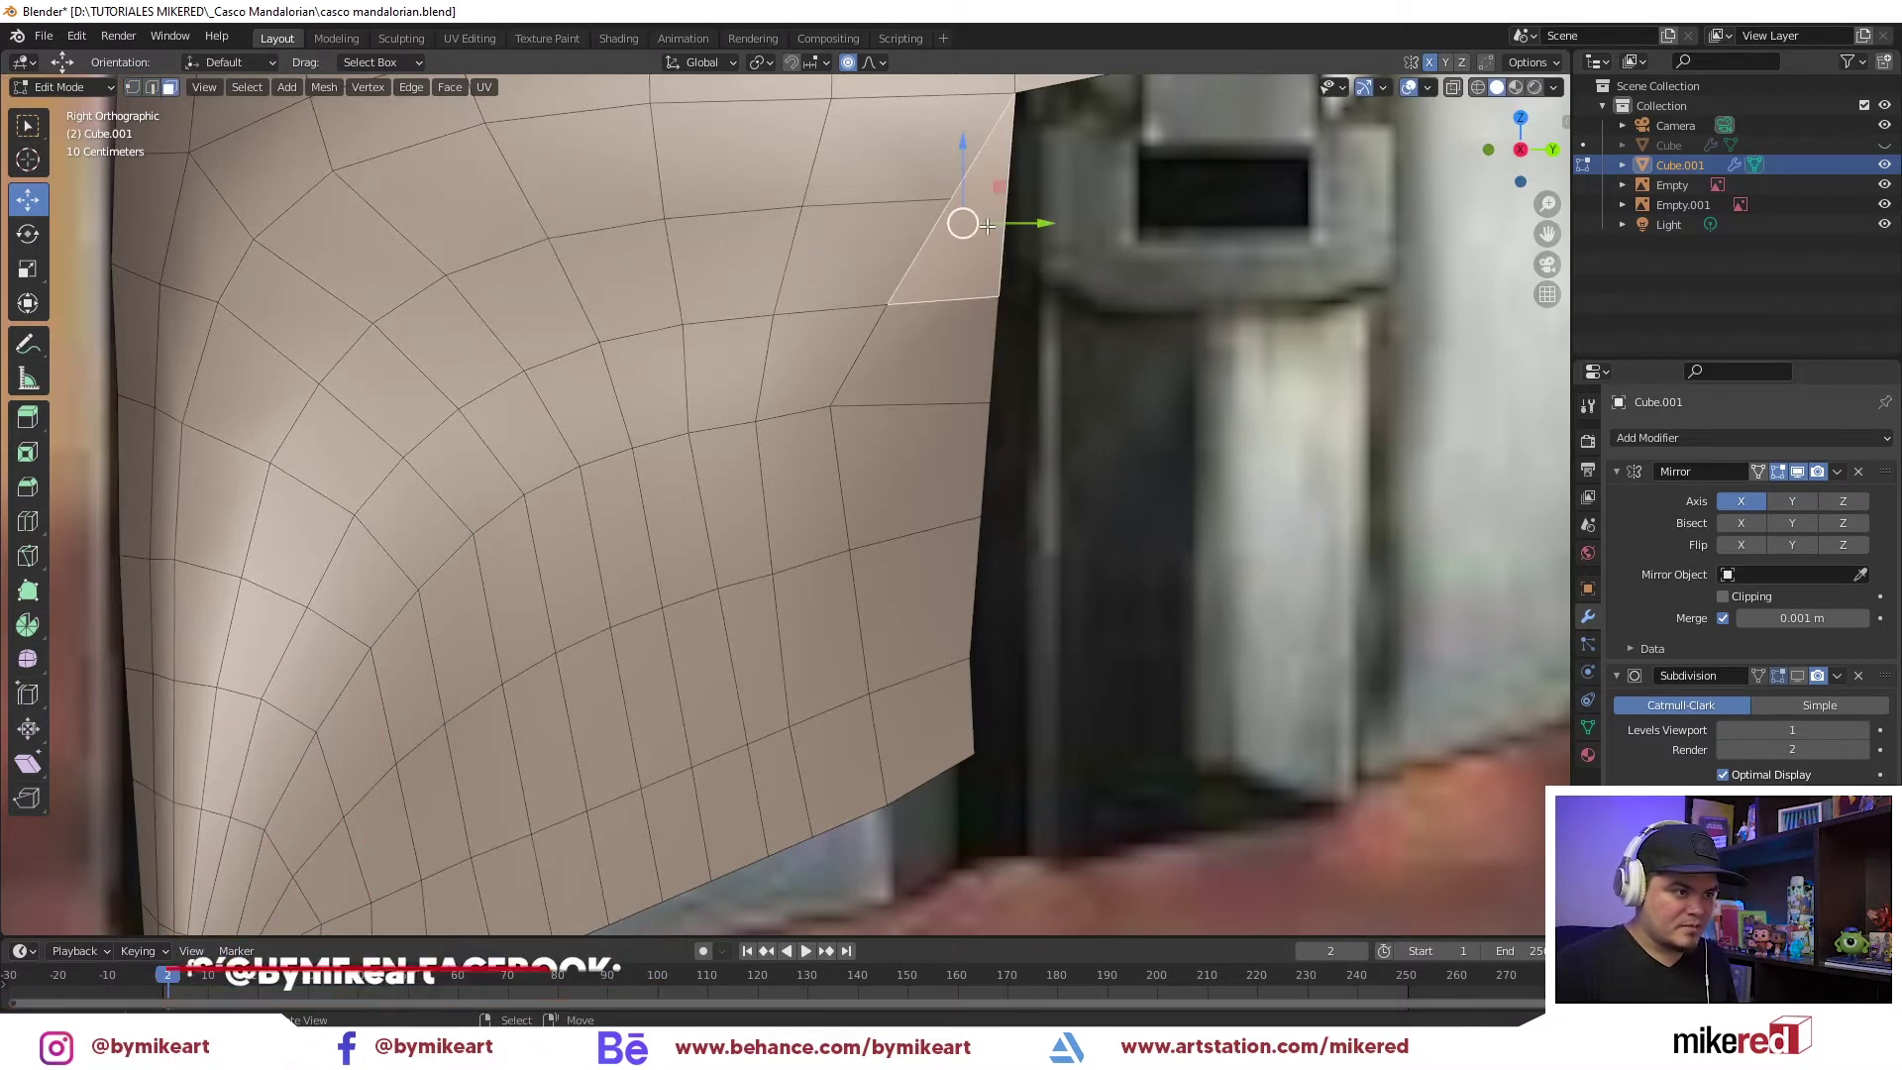
pyautogui.press('x')
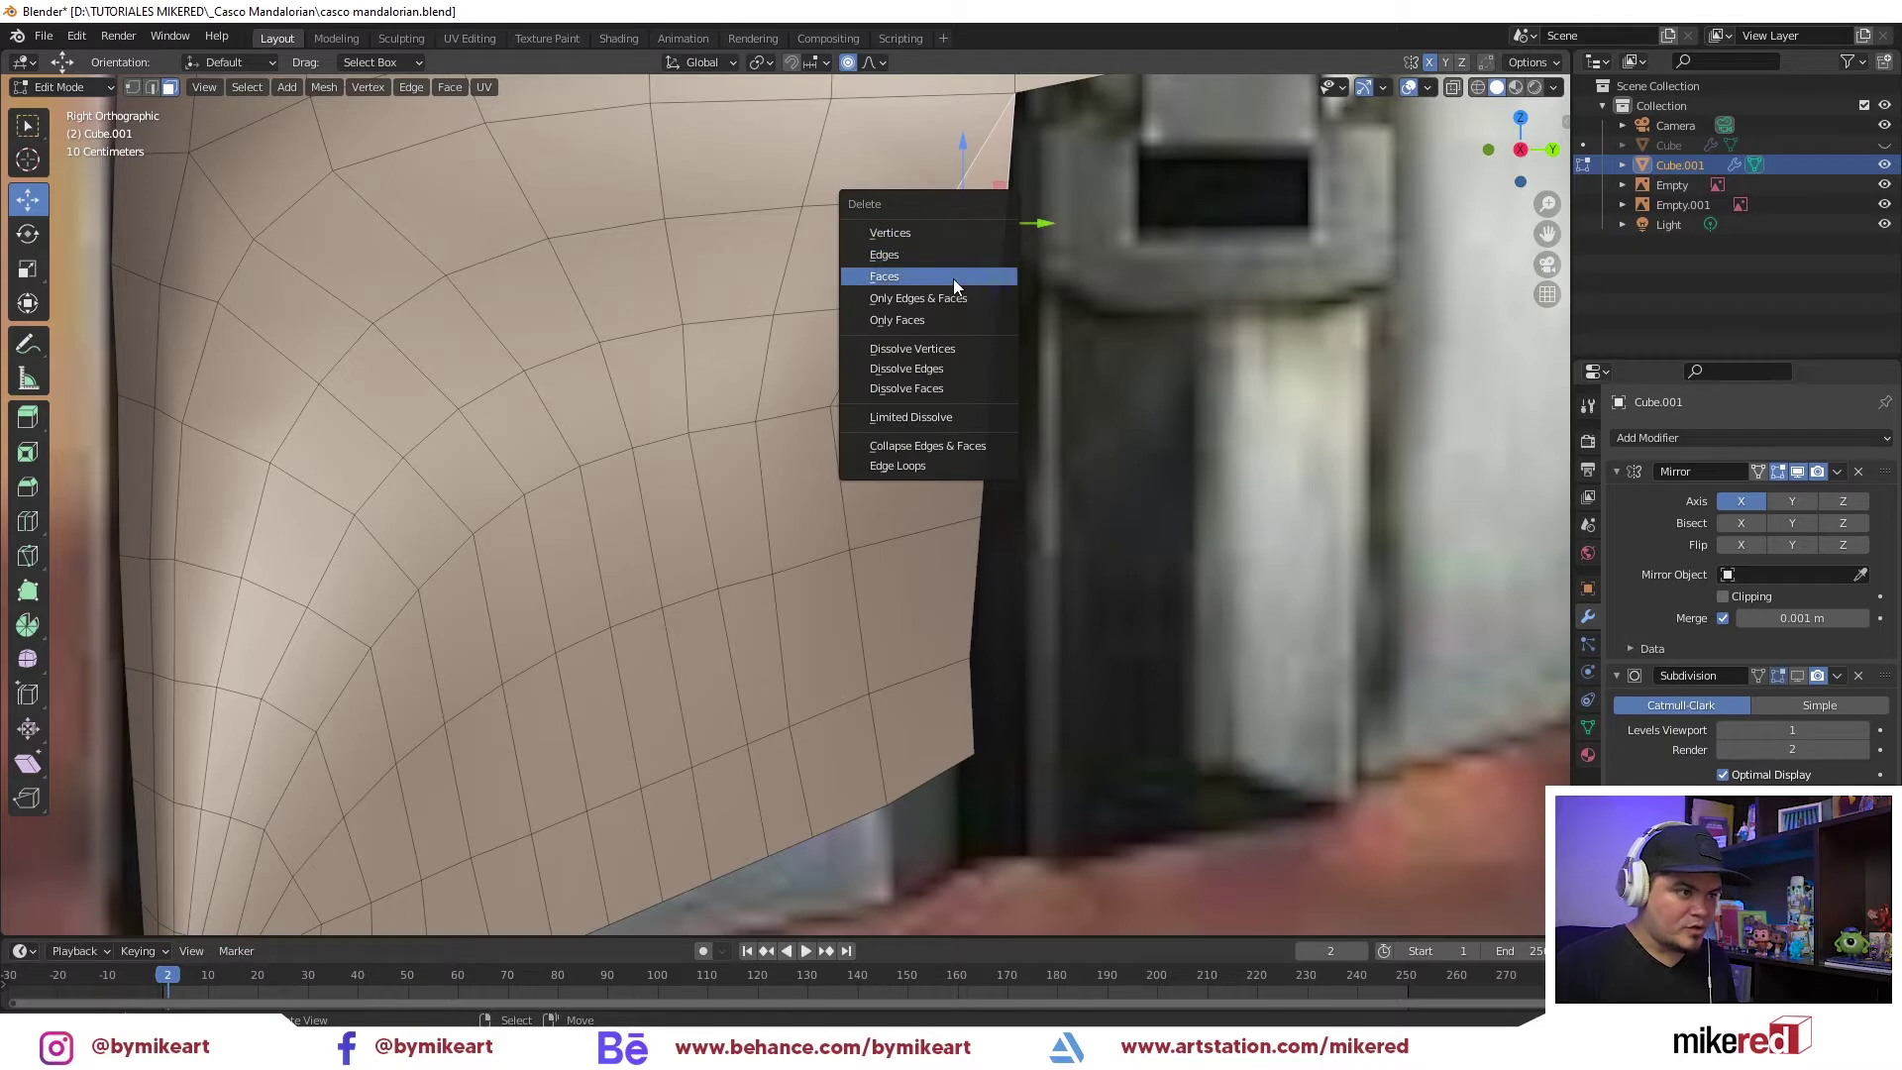
pyautogui.click(953, 278)
# Refill the top corner gap with new faces between its border edges
pyautogui.hotkey('ctrl', 'Tab')
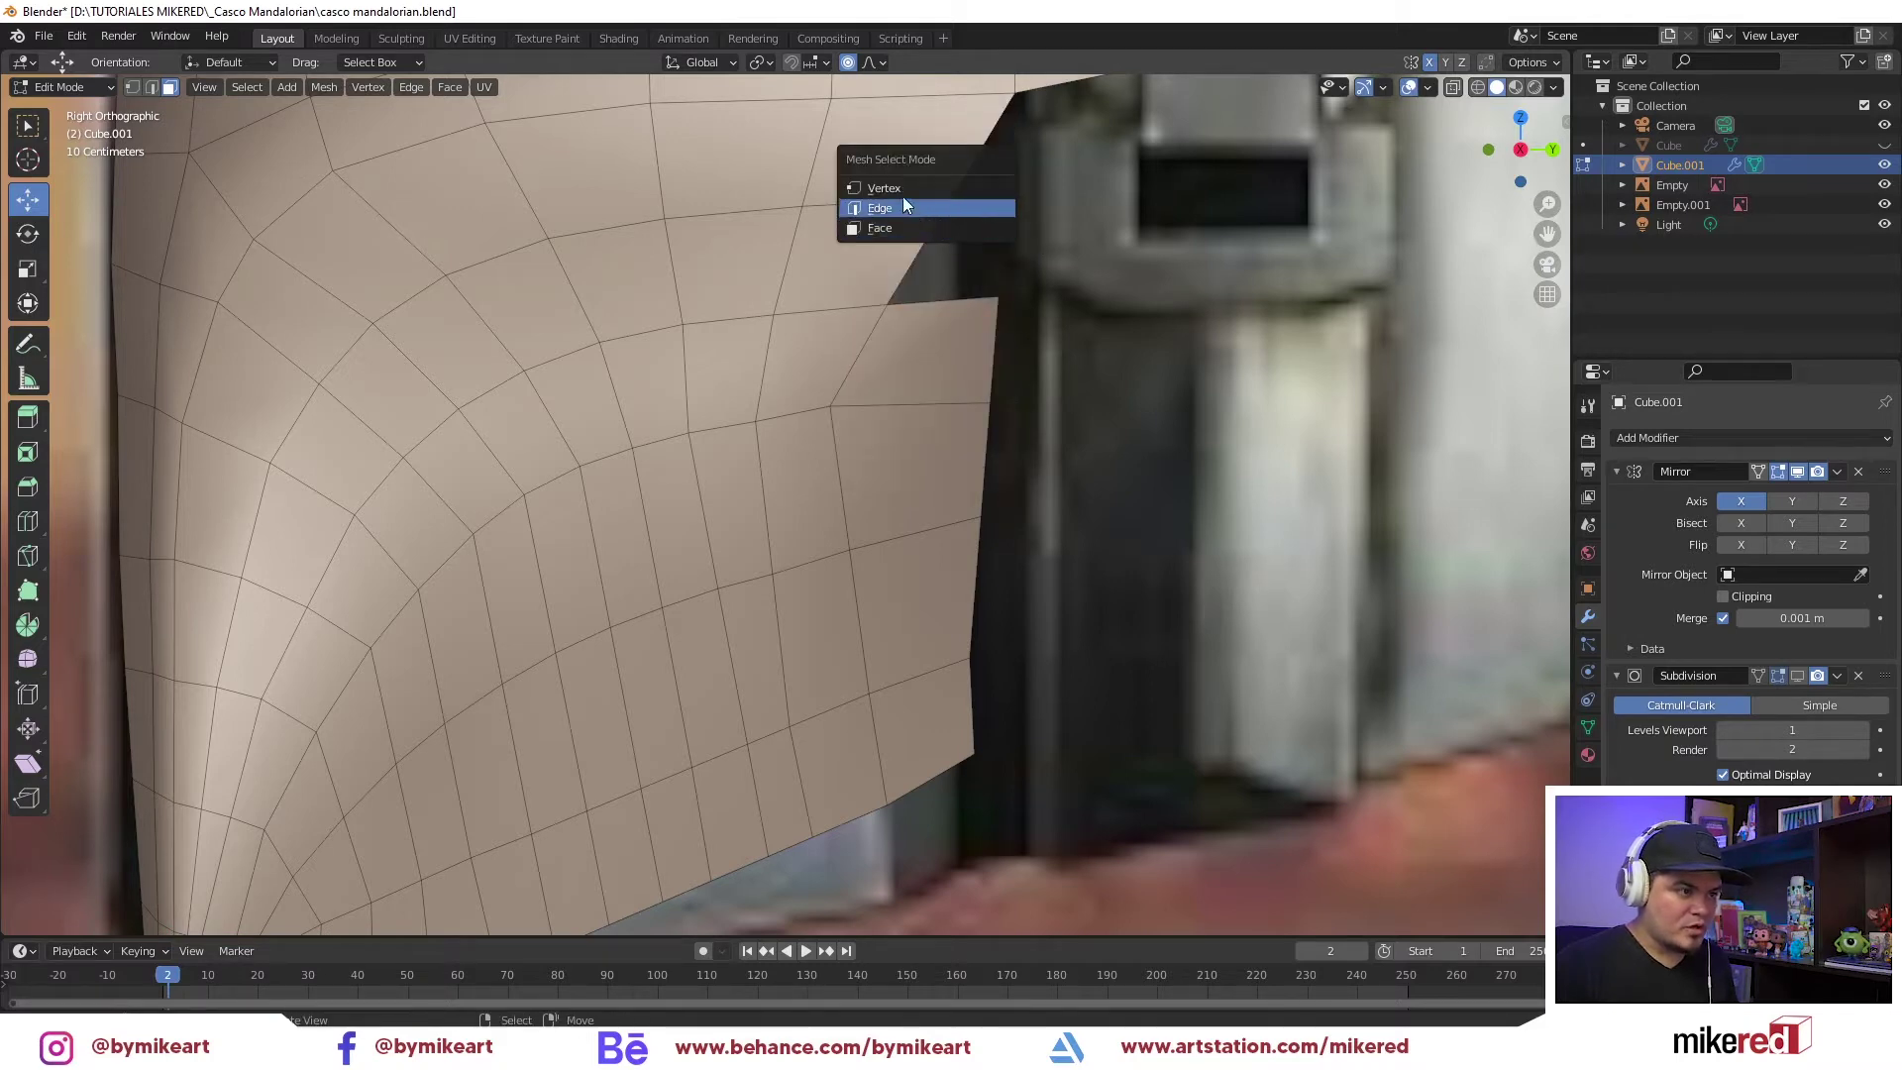
pyautogui.click(897, 188)
pyautogui.press('g')
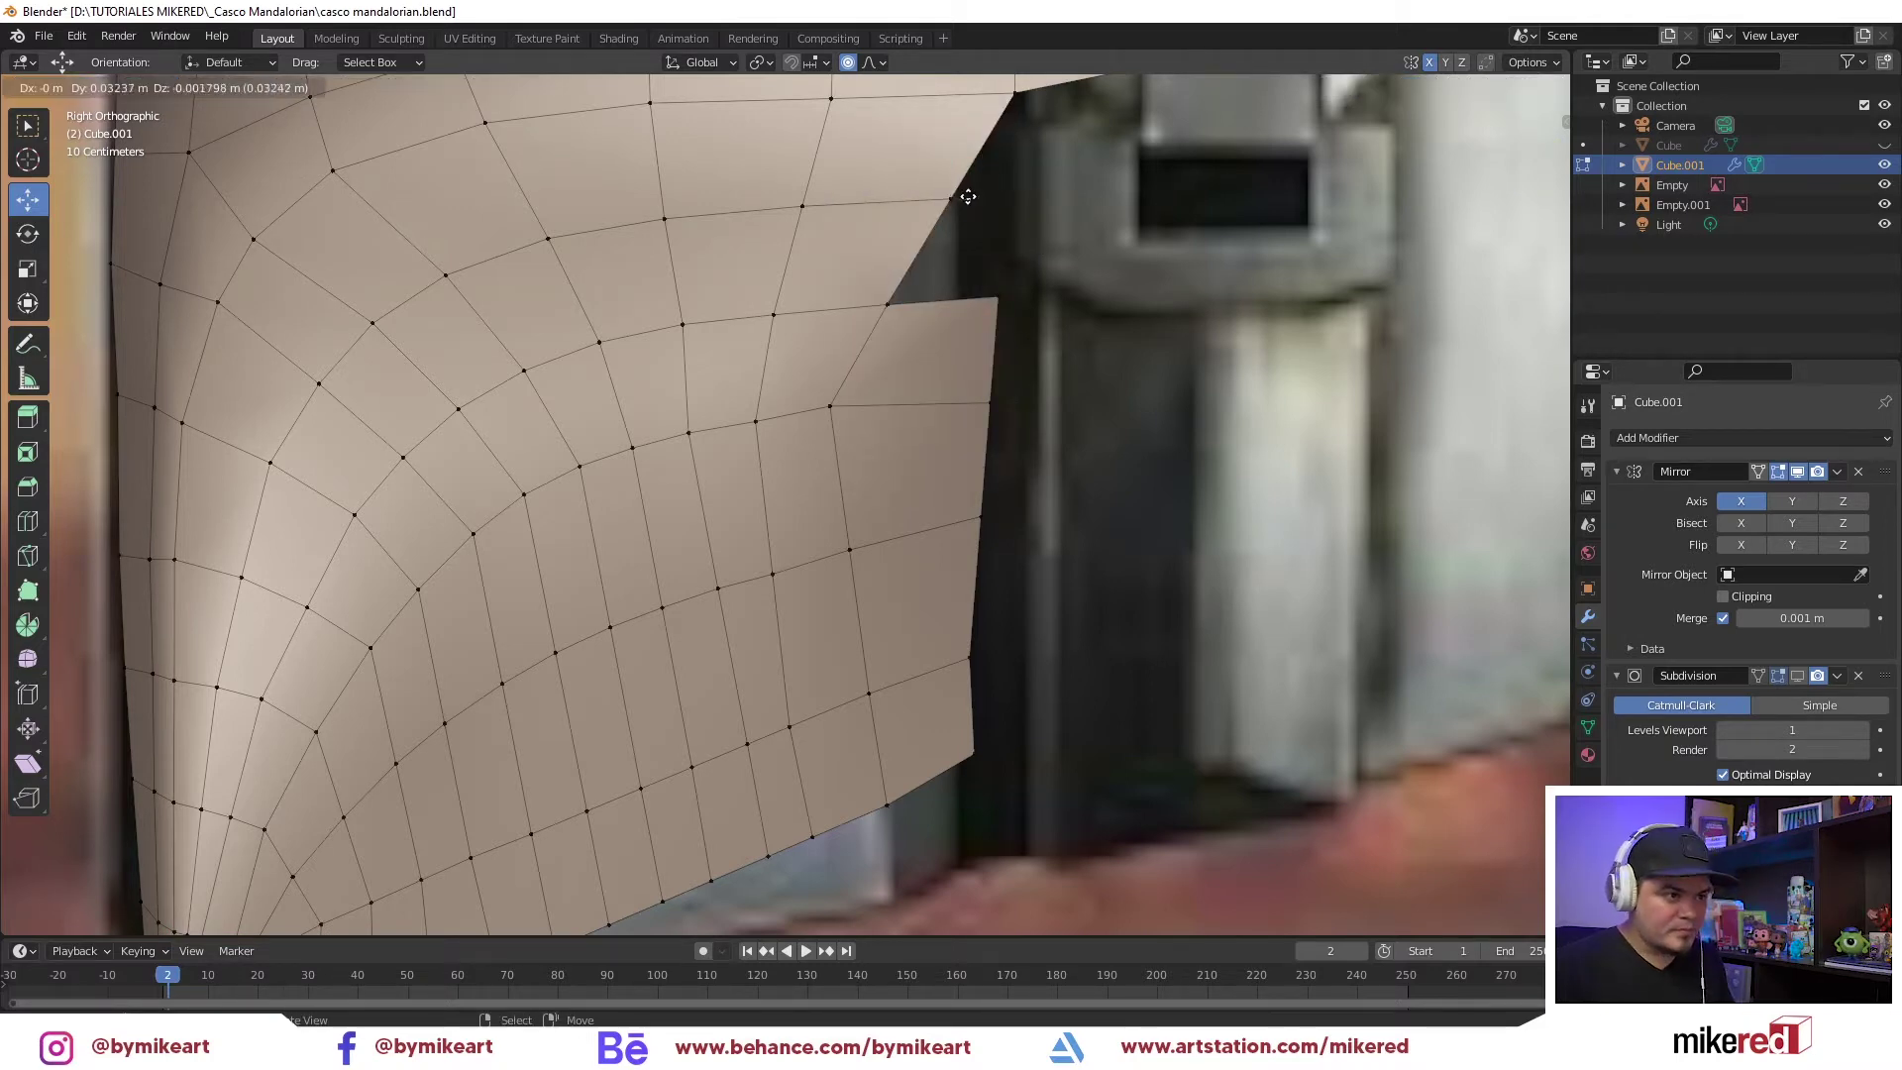
pyautogui.rightClick(1003, 199)
pyautogui.hotkey('ctrl', 'Tab')
pyautogui.click(919, 216)
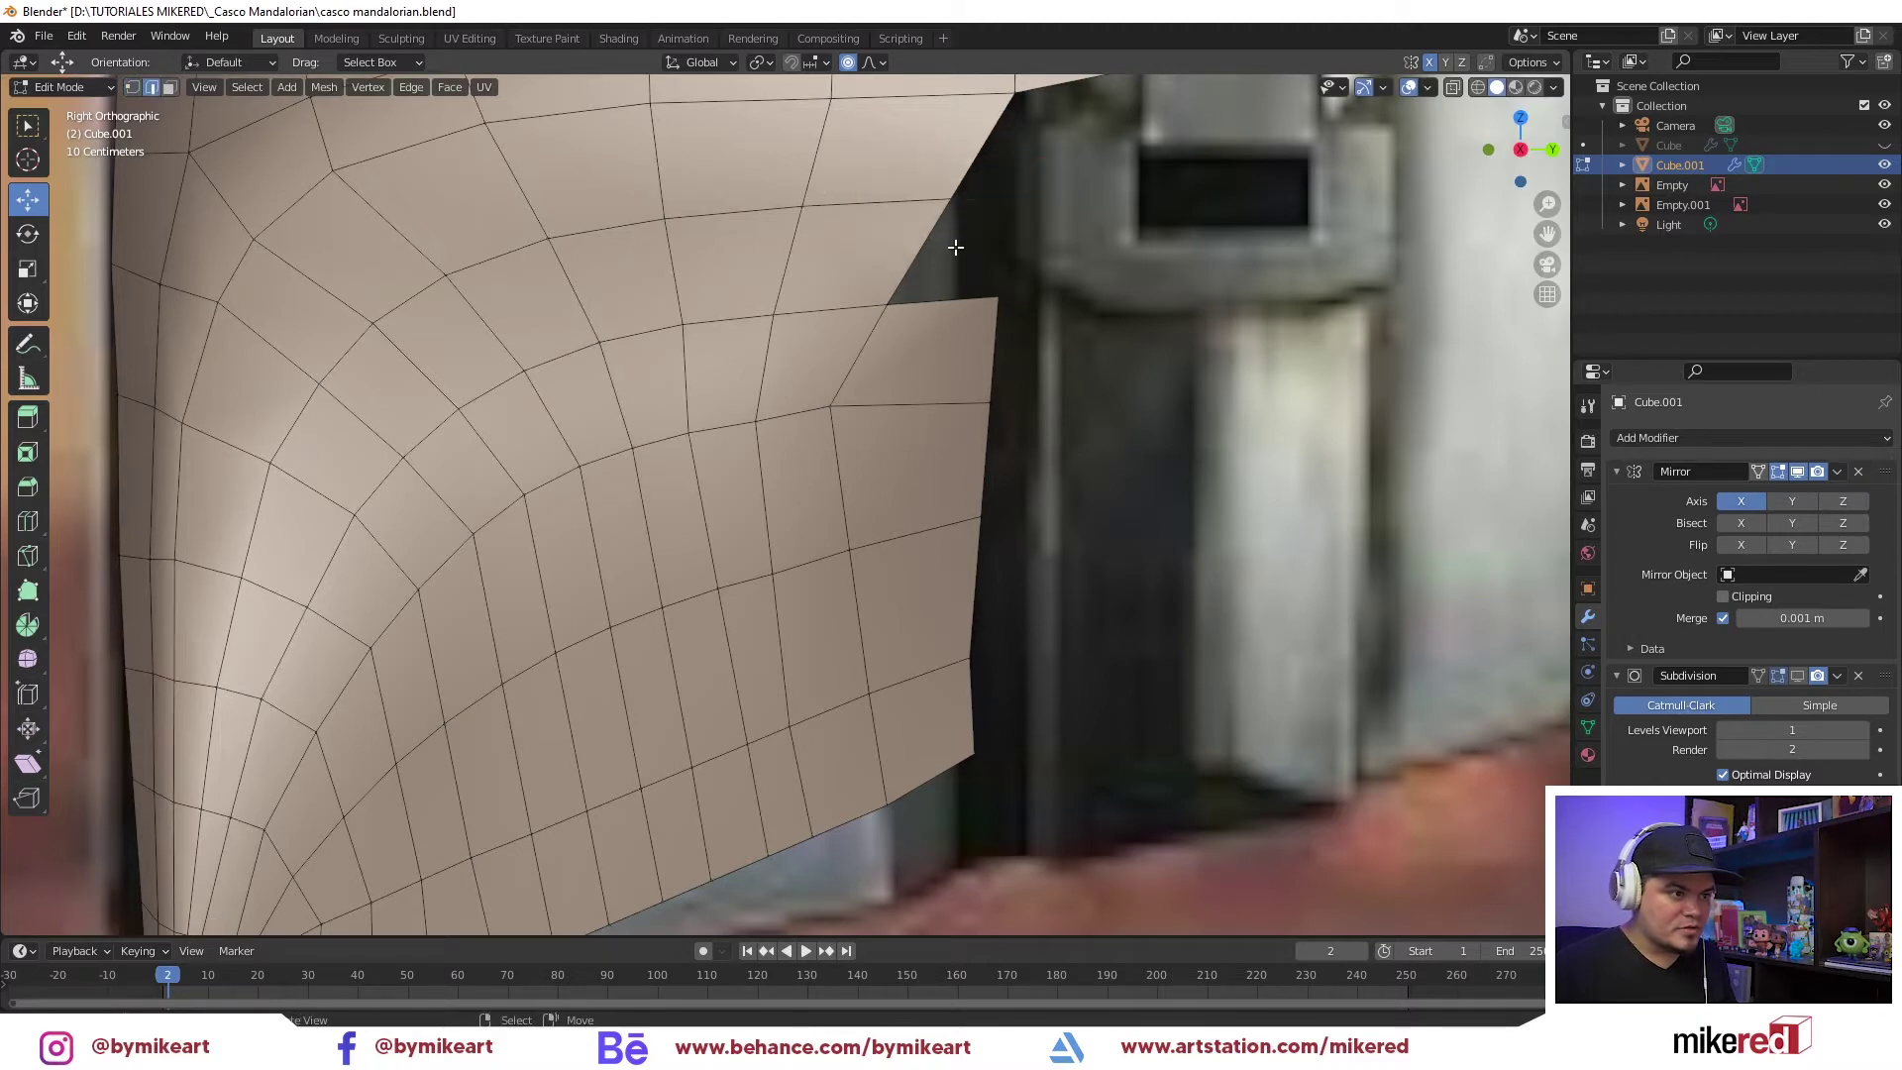
pyautogui.click(941, 262)
pyautogui.click(997, 190)
pyautogui.press('f')
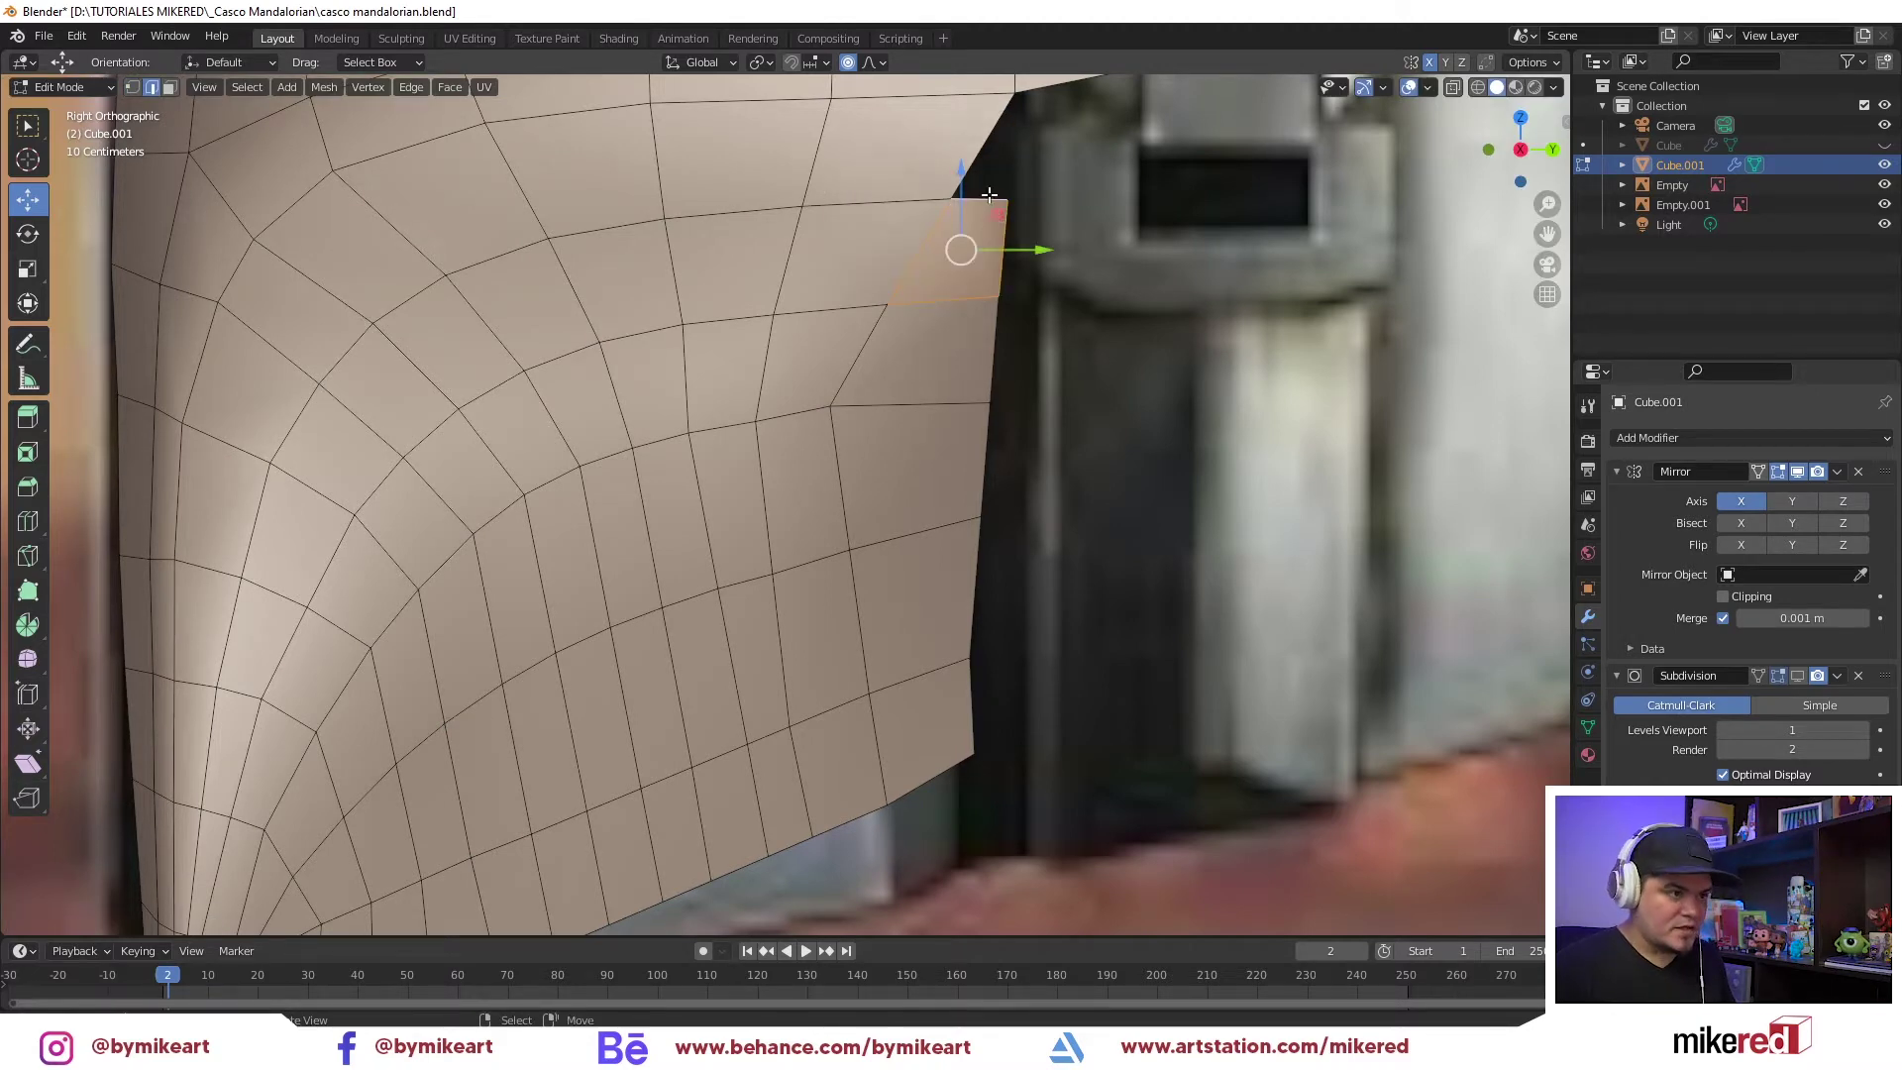
pyautogui.click(991, 200)
pyautogui.press('f')
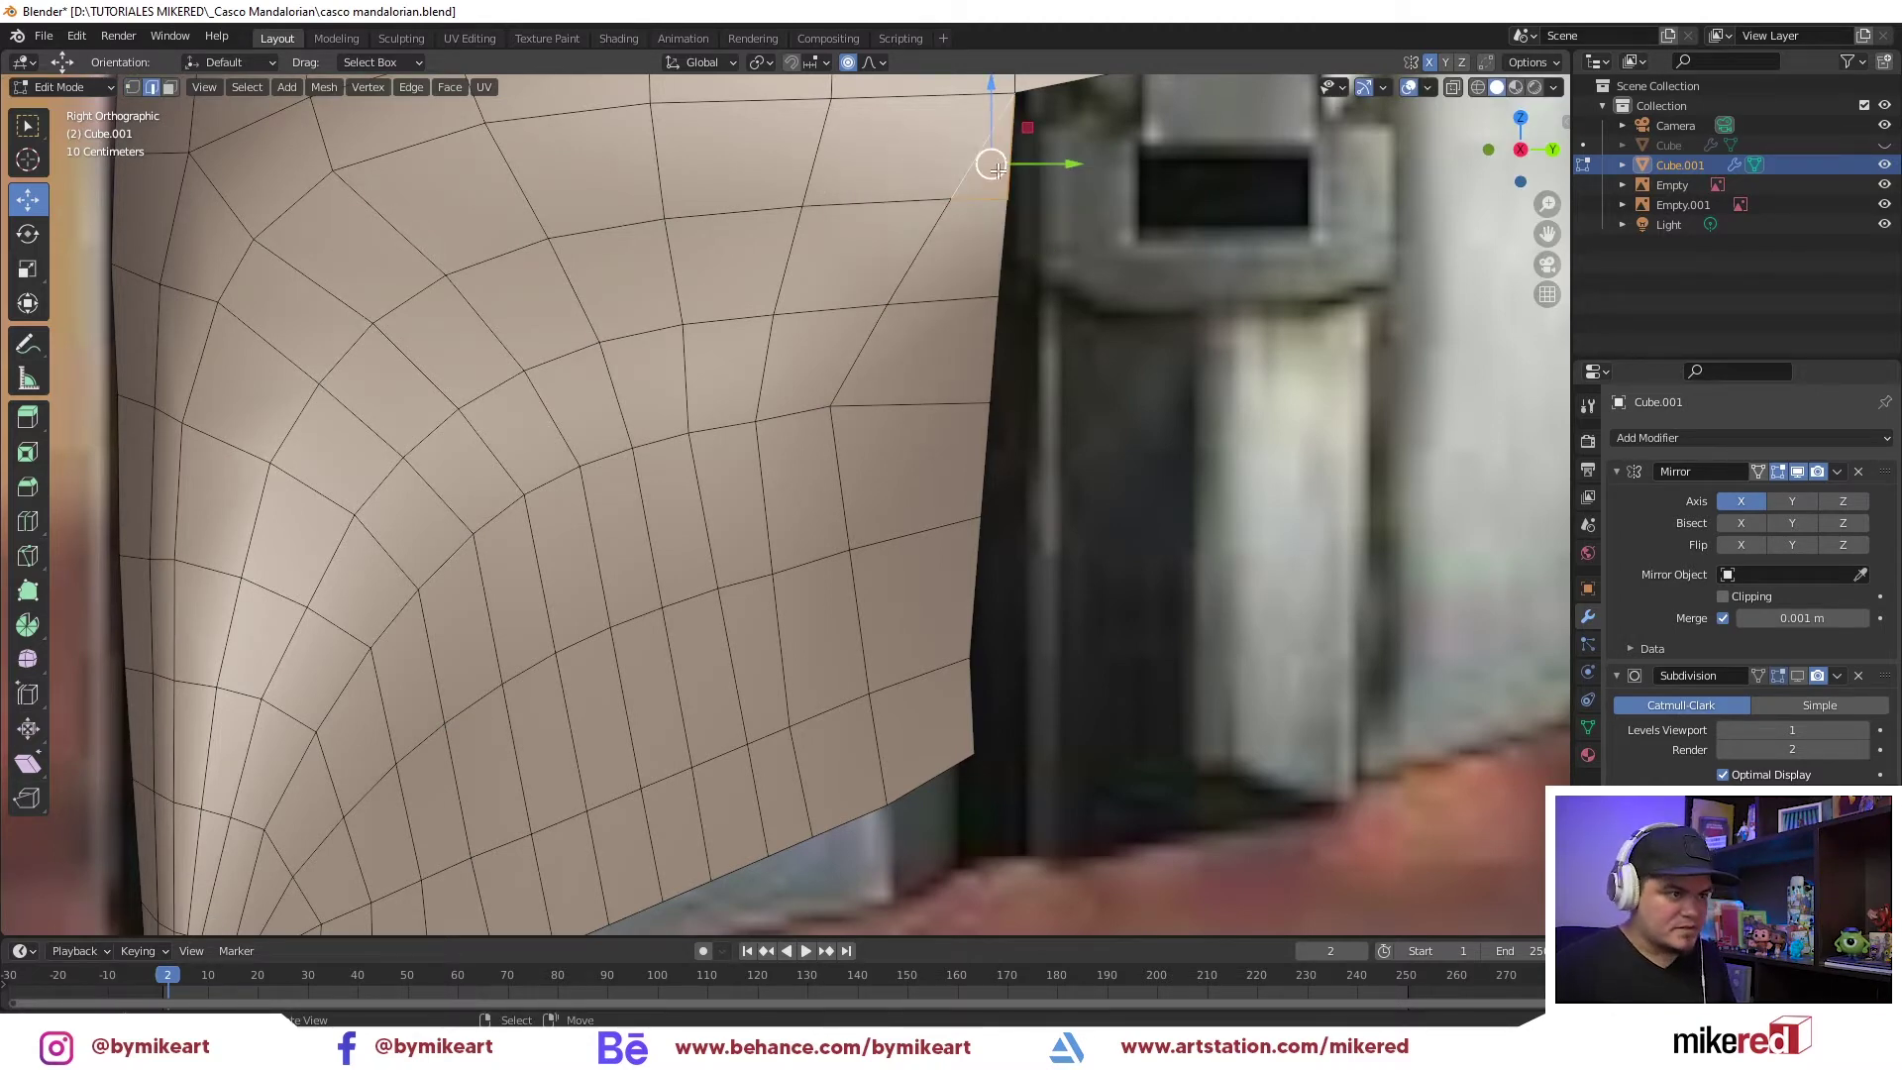
# Add a centred vertical edge loop on the panel and slide a vertex along its edge
pyautogui.scroll(-2, 931, 237)
pyautogui.scroll(2, 938, 215)
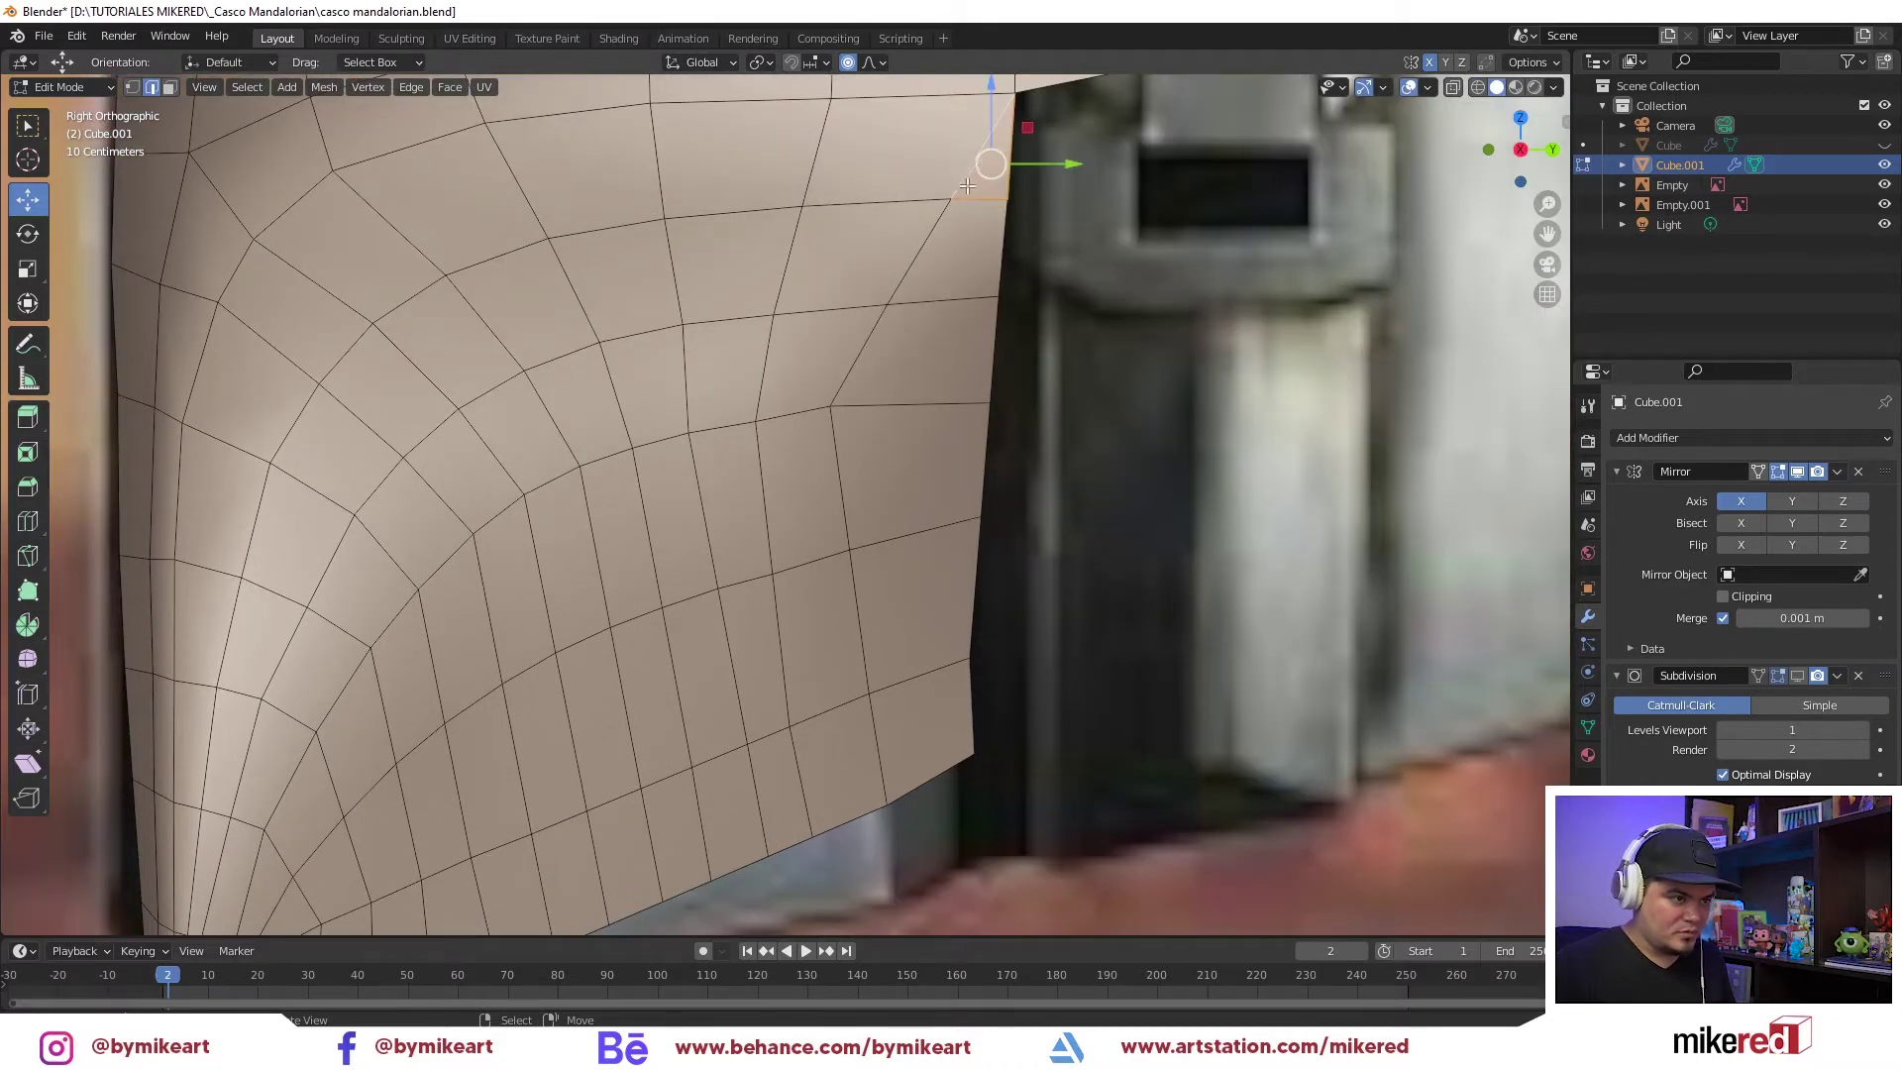
pyautogui.hotkey('ctrl', 'r')
pyautogui.click(934, 288)
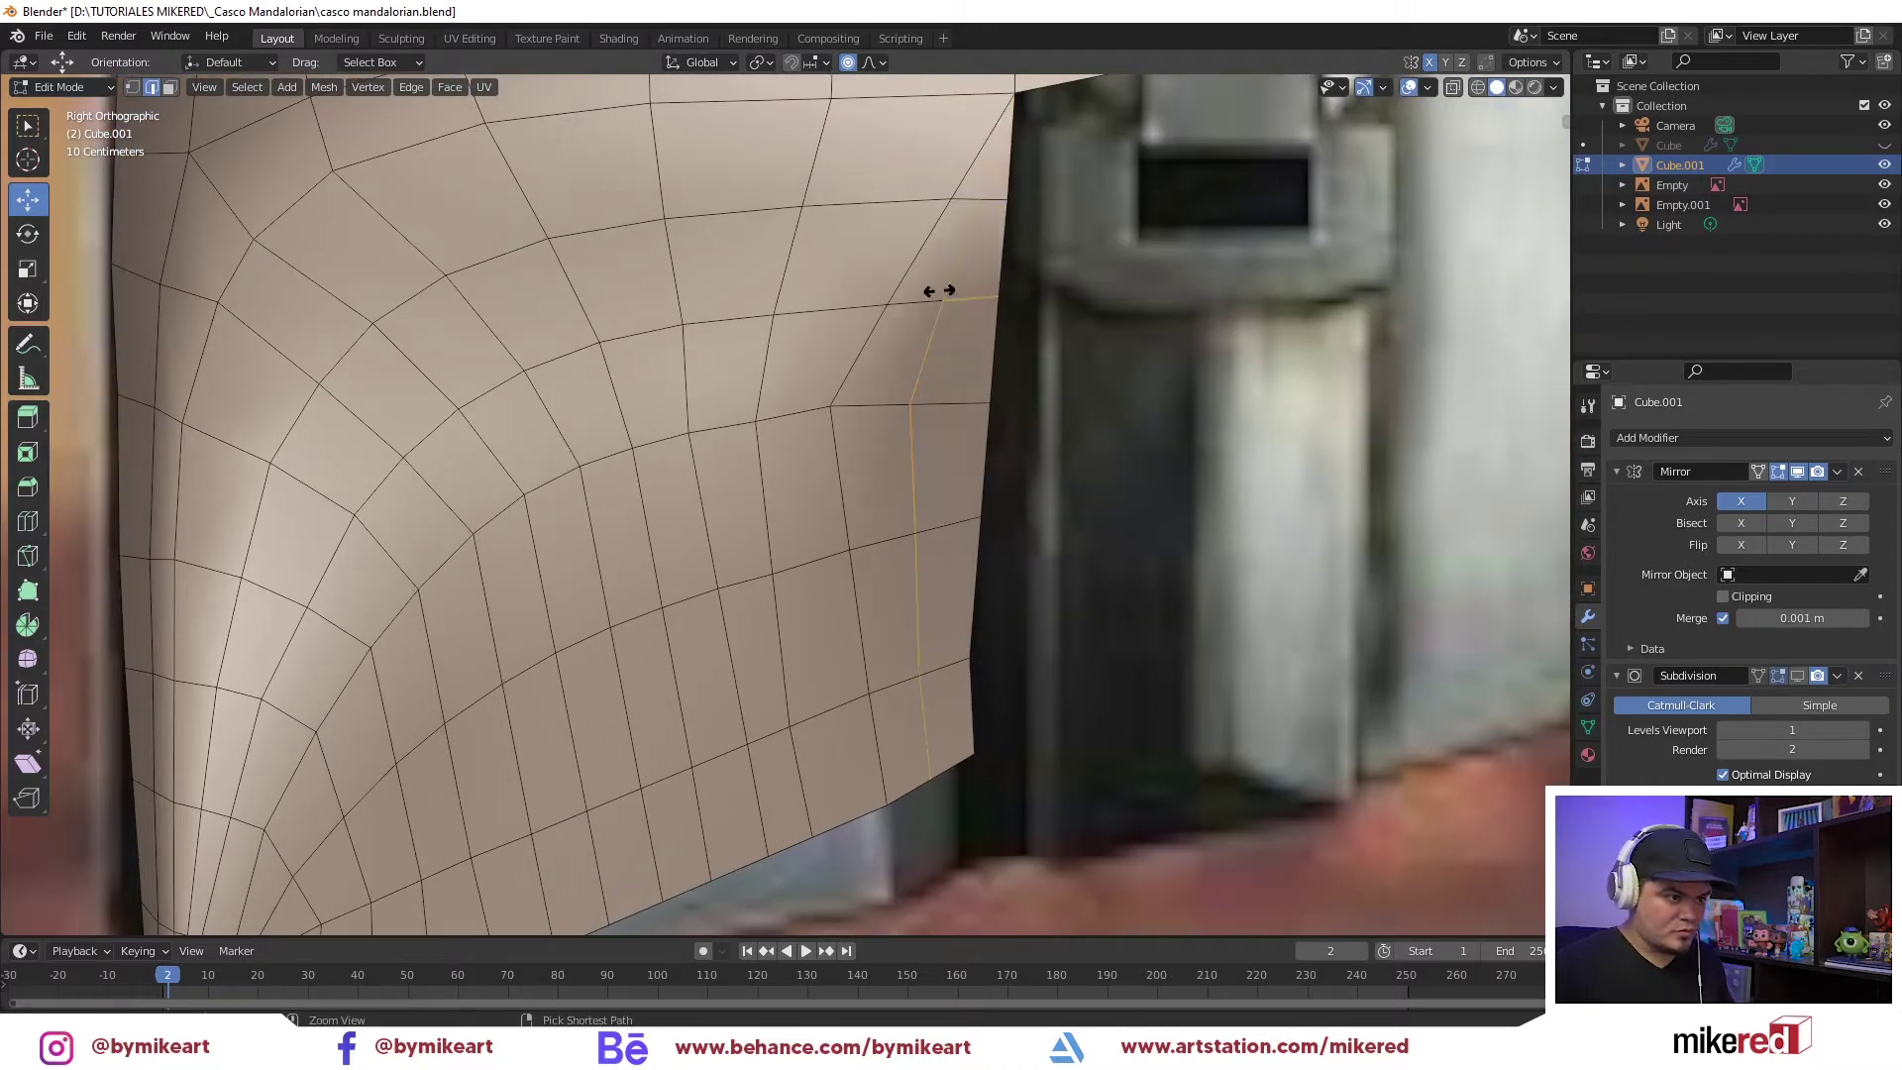
pyautogui.rightClick(933, 288)
pyautogui.hotkey('ctrl', 'Tab')
pyautogui.click(941, 271)
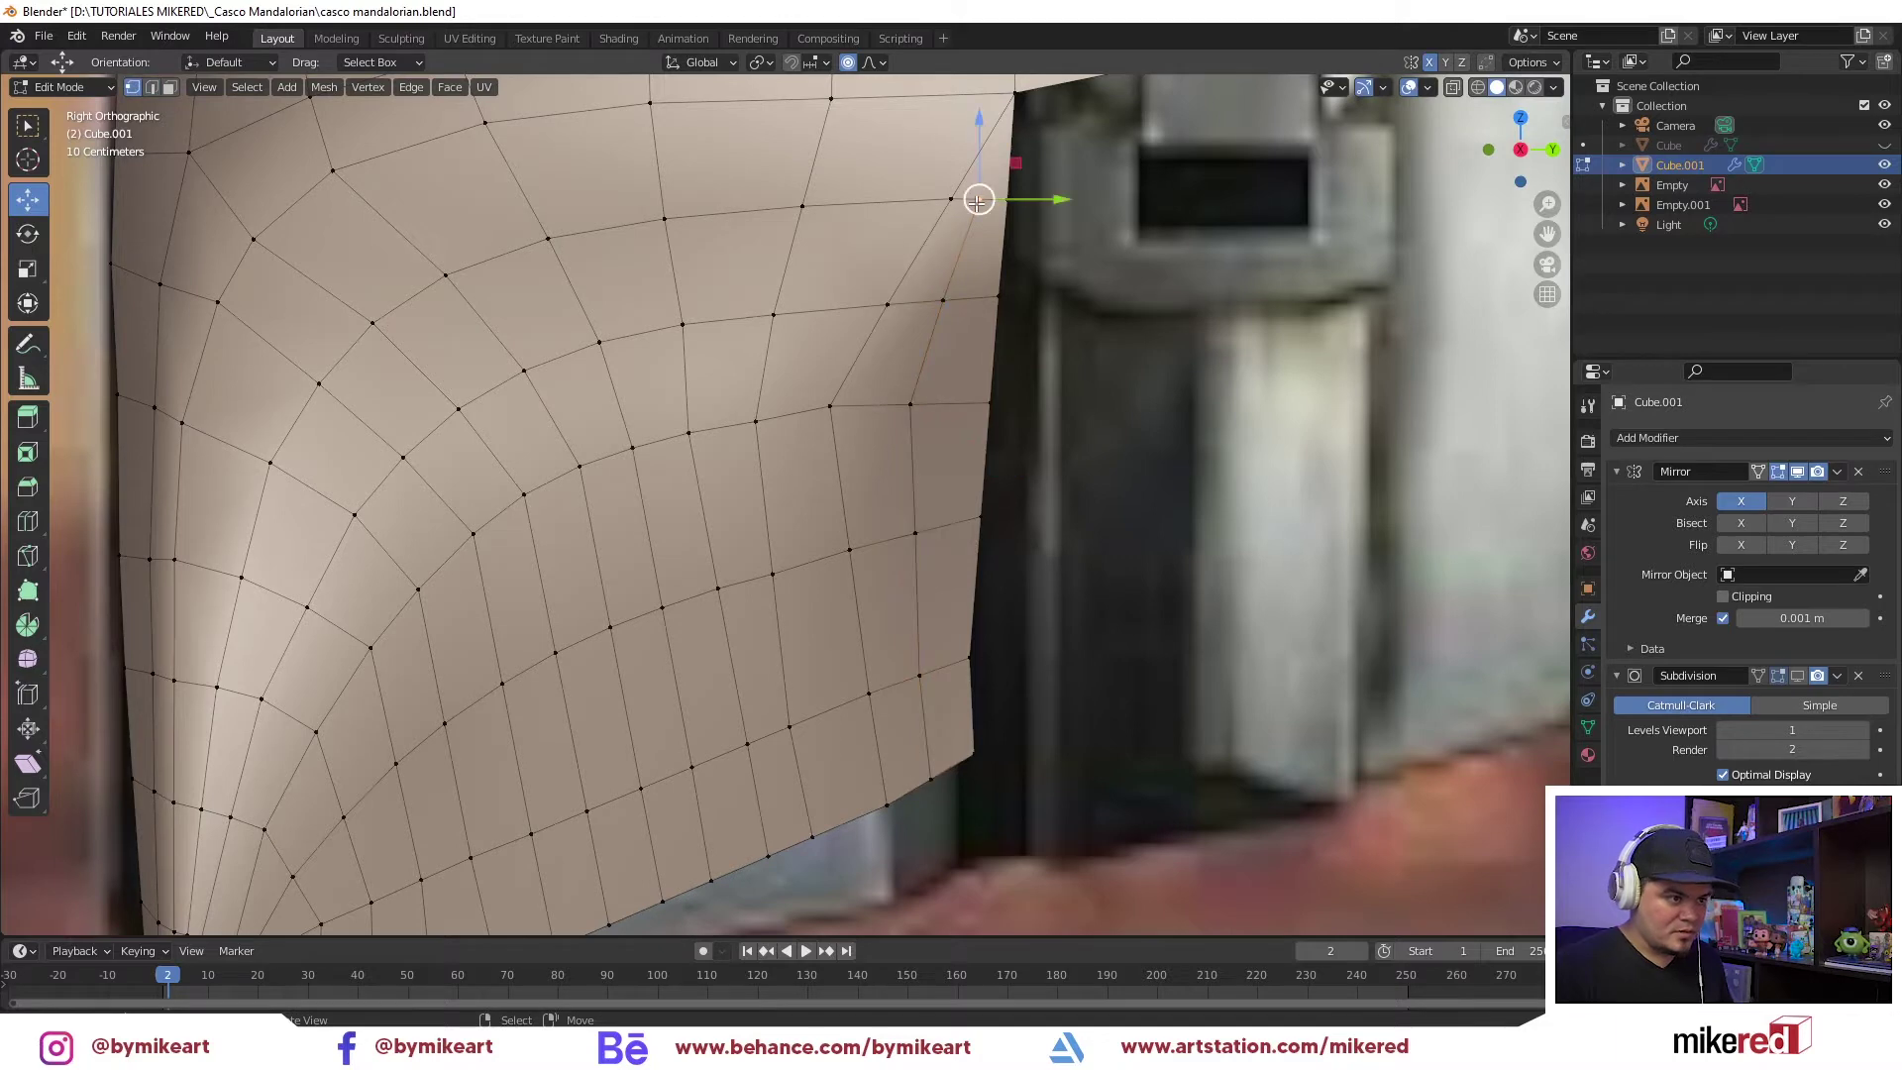
pyautogui.hotkey('shift', 'v')
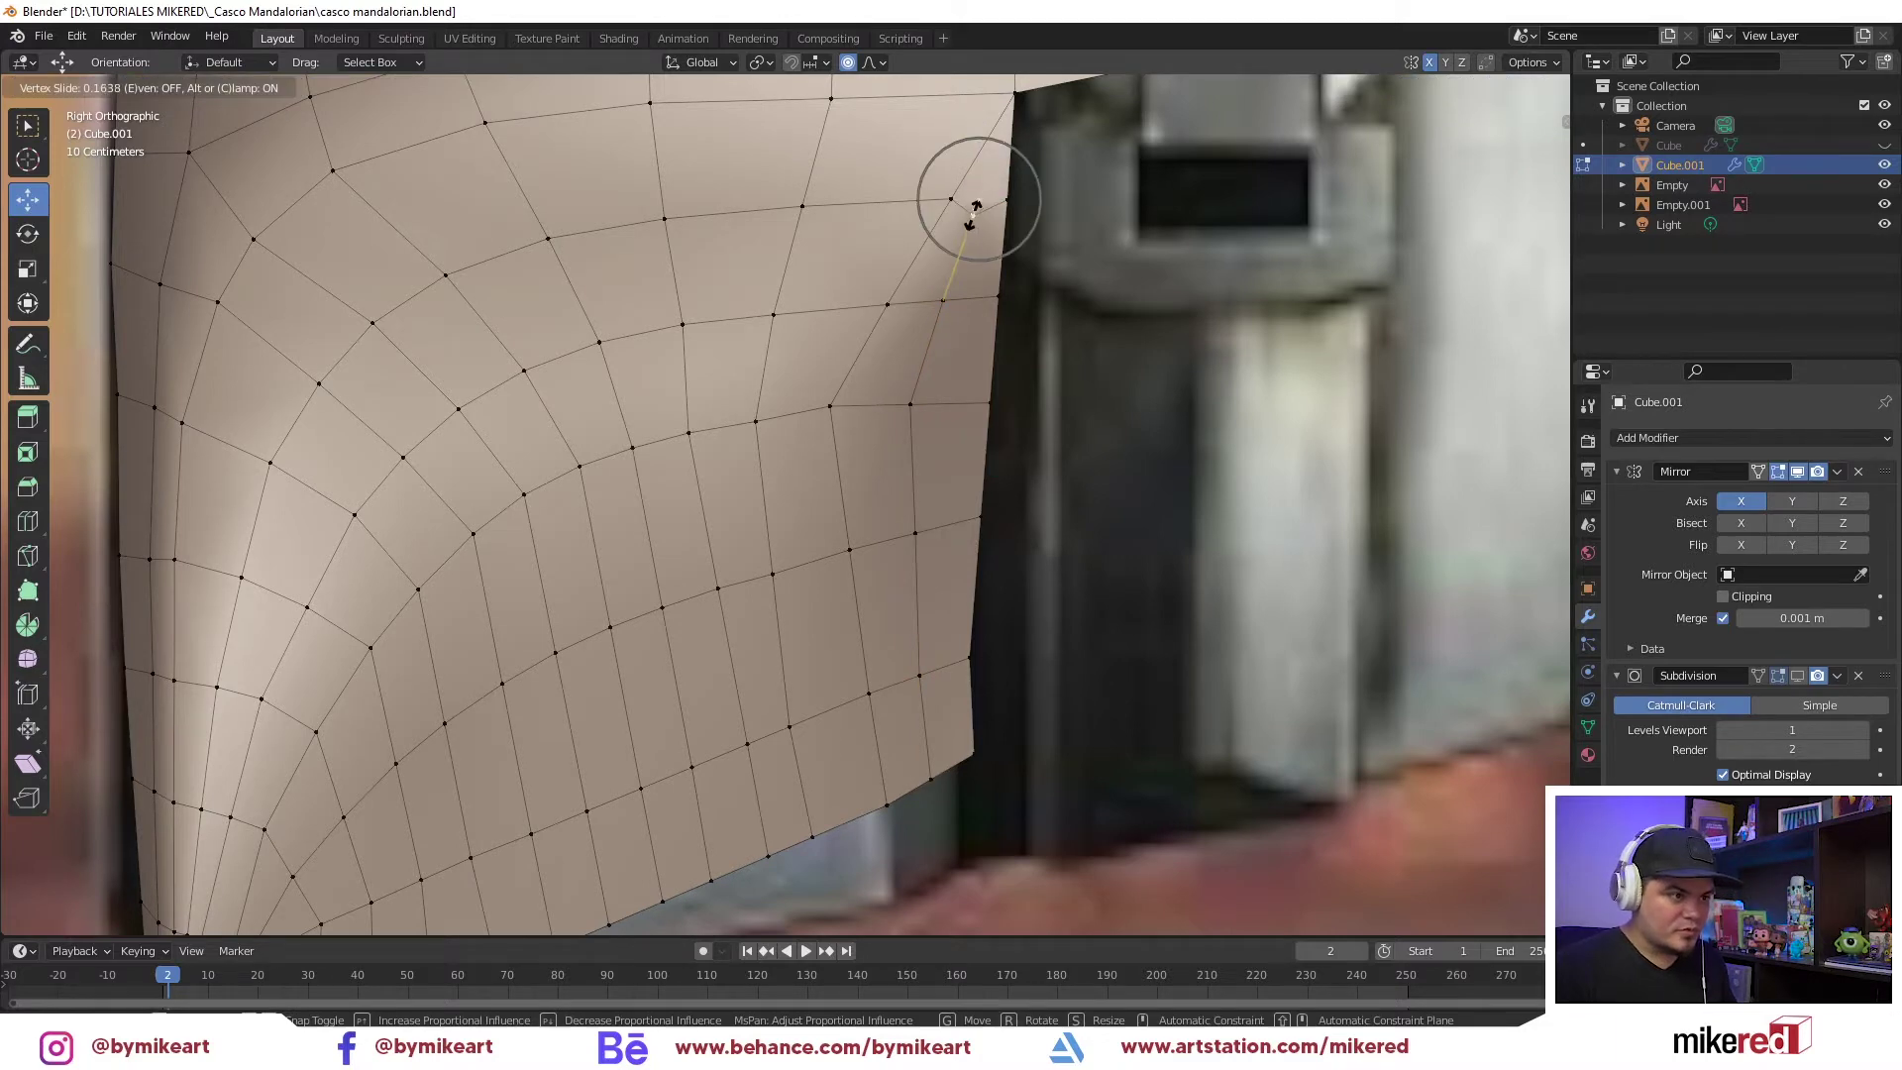
pyautogui.click(976, 208)
# Shift a cheek plate edge vertex along X to match the reference, then switch to Cycles
pyautogui.press('KP_1')
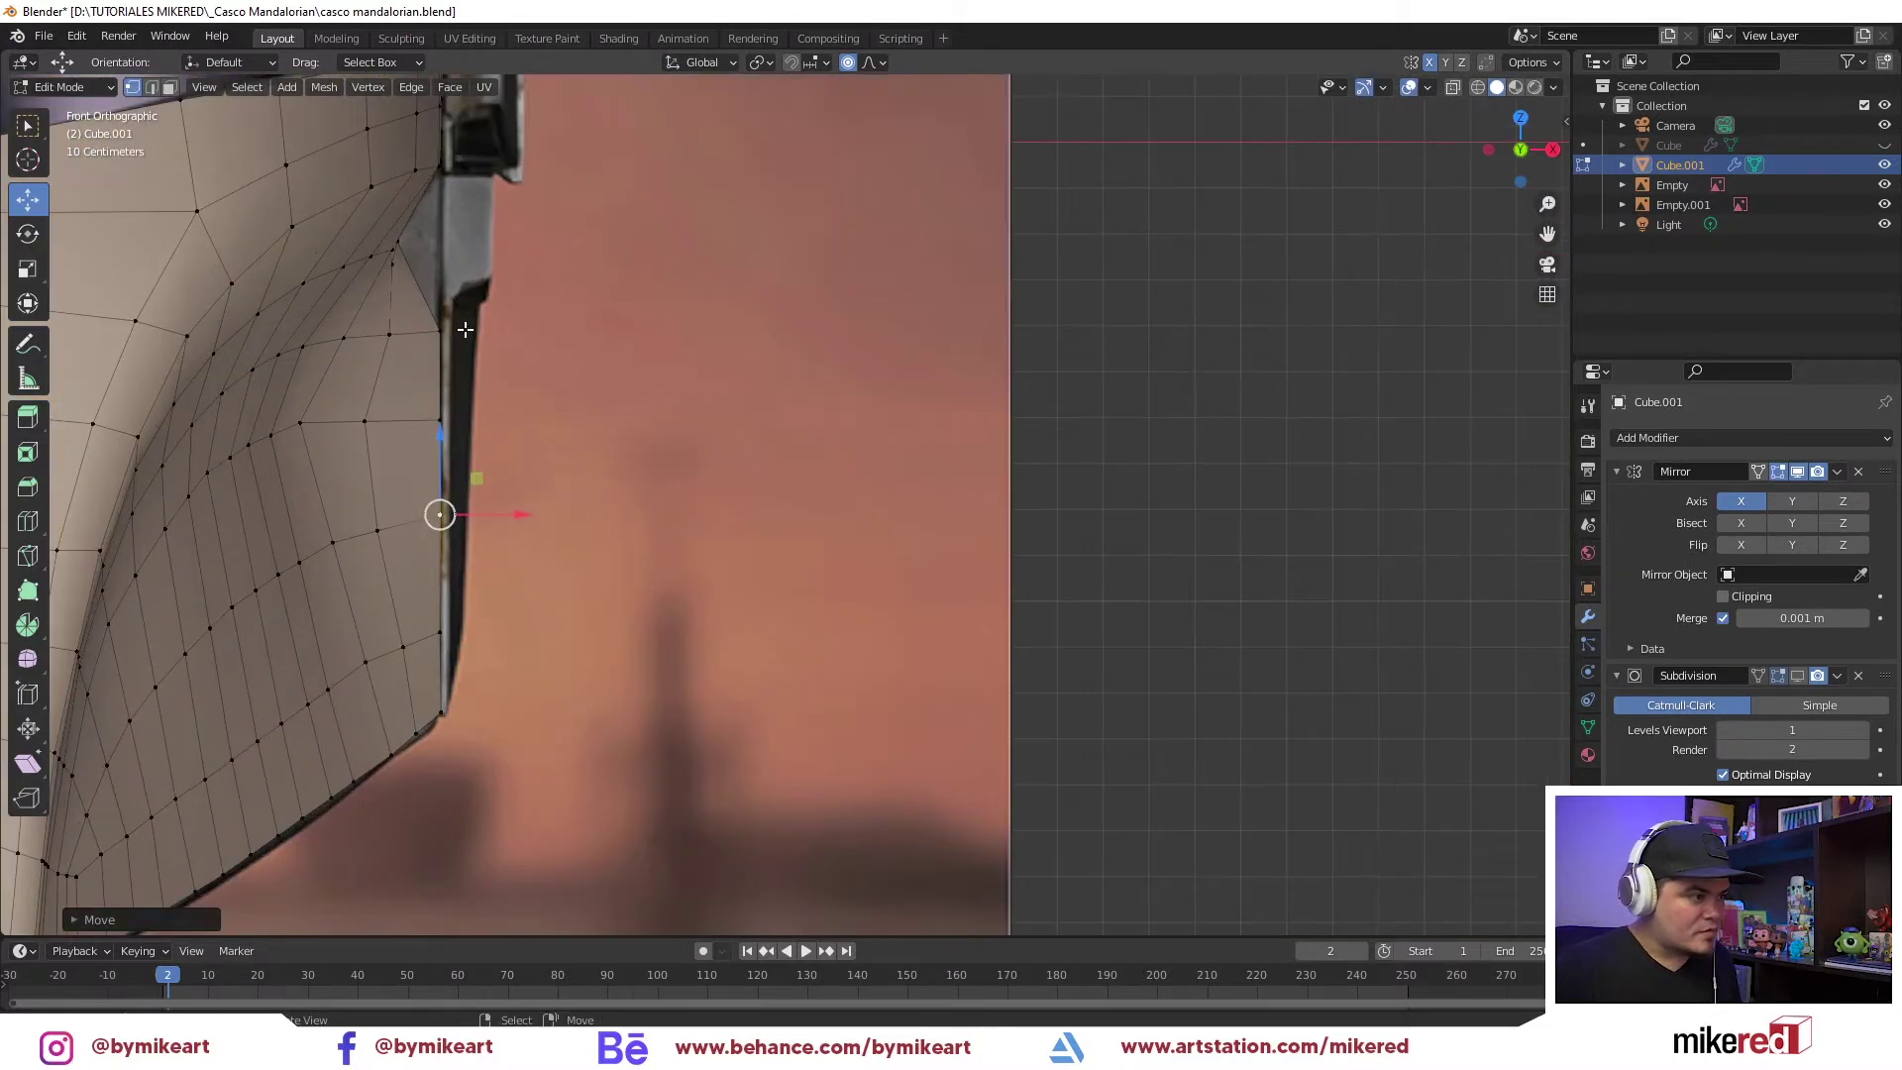
pyautogui.click(398, 241)
pyautogui.moveTo(471, 241); pyautogui.dragTo(493, 235)
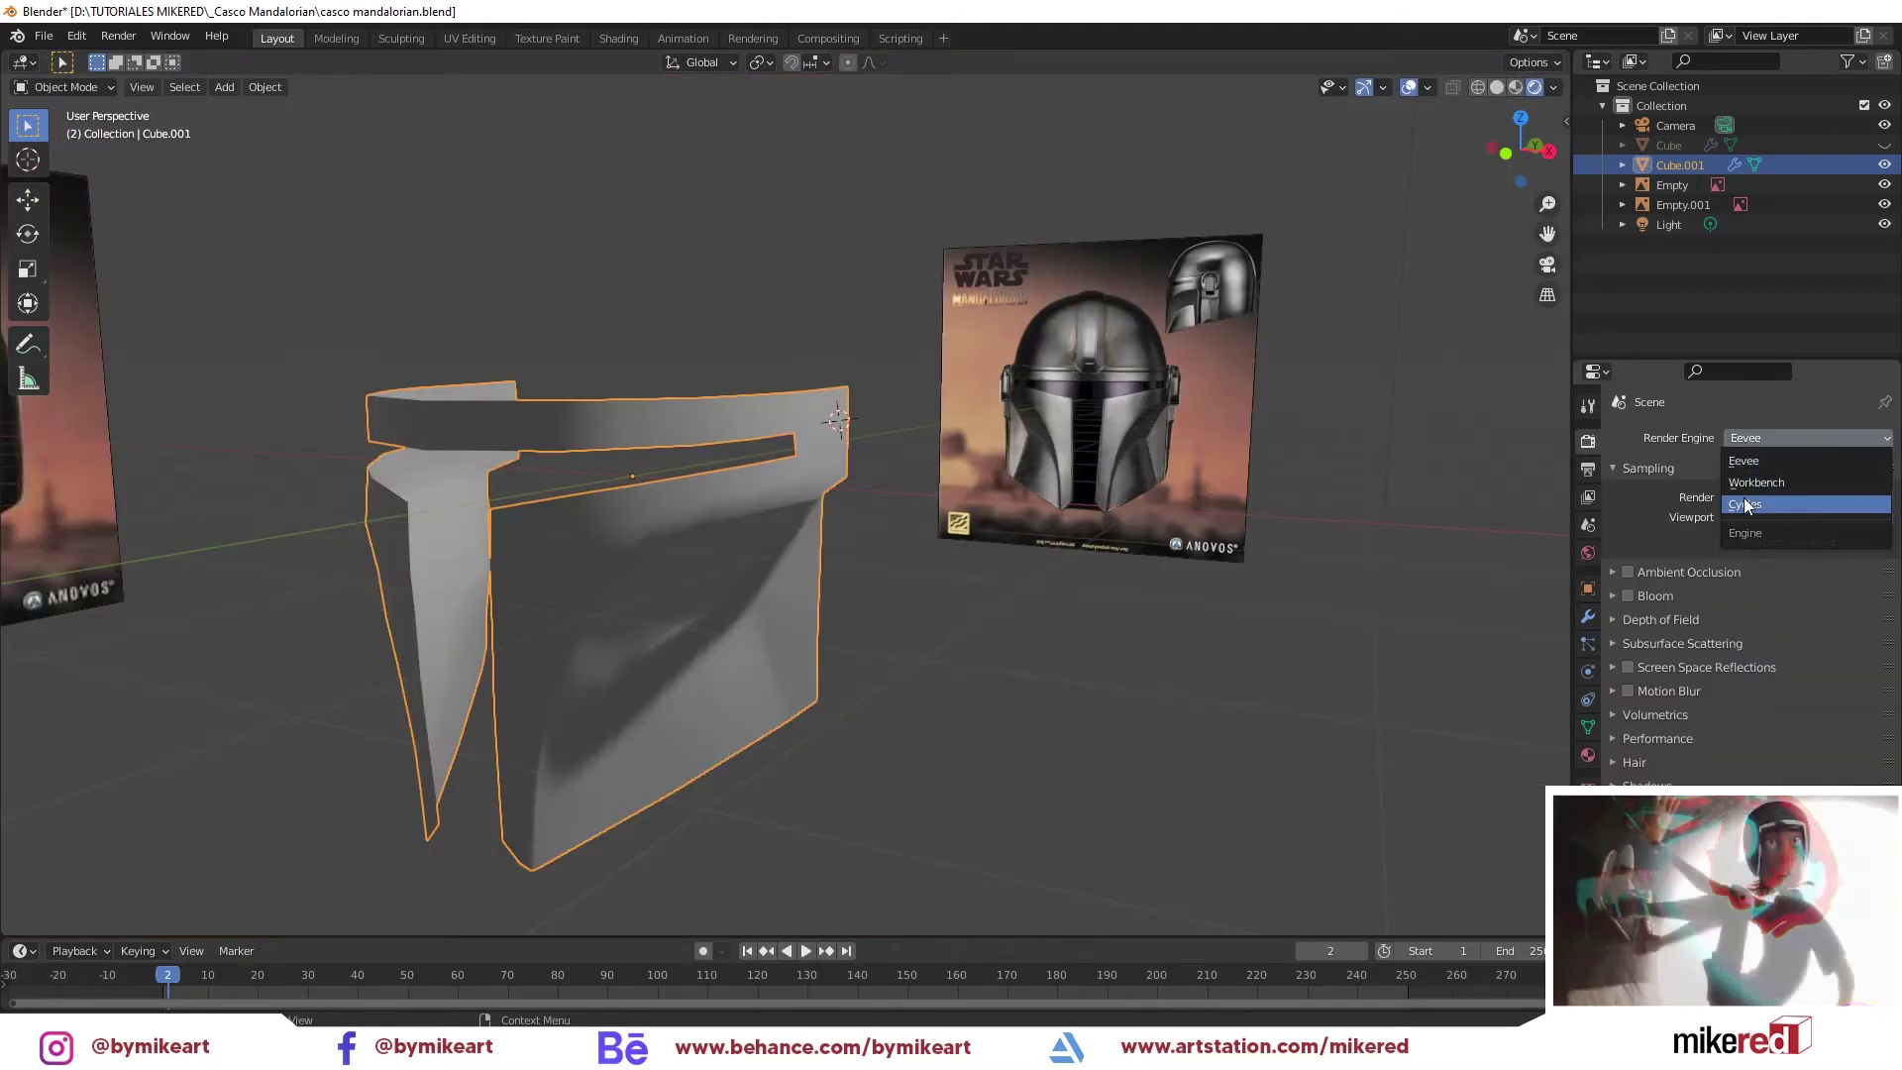
pyautogui.click(1744, 497)
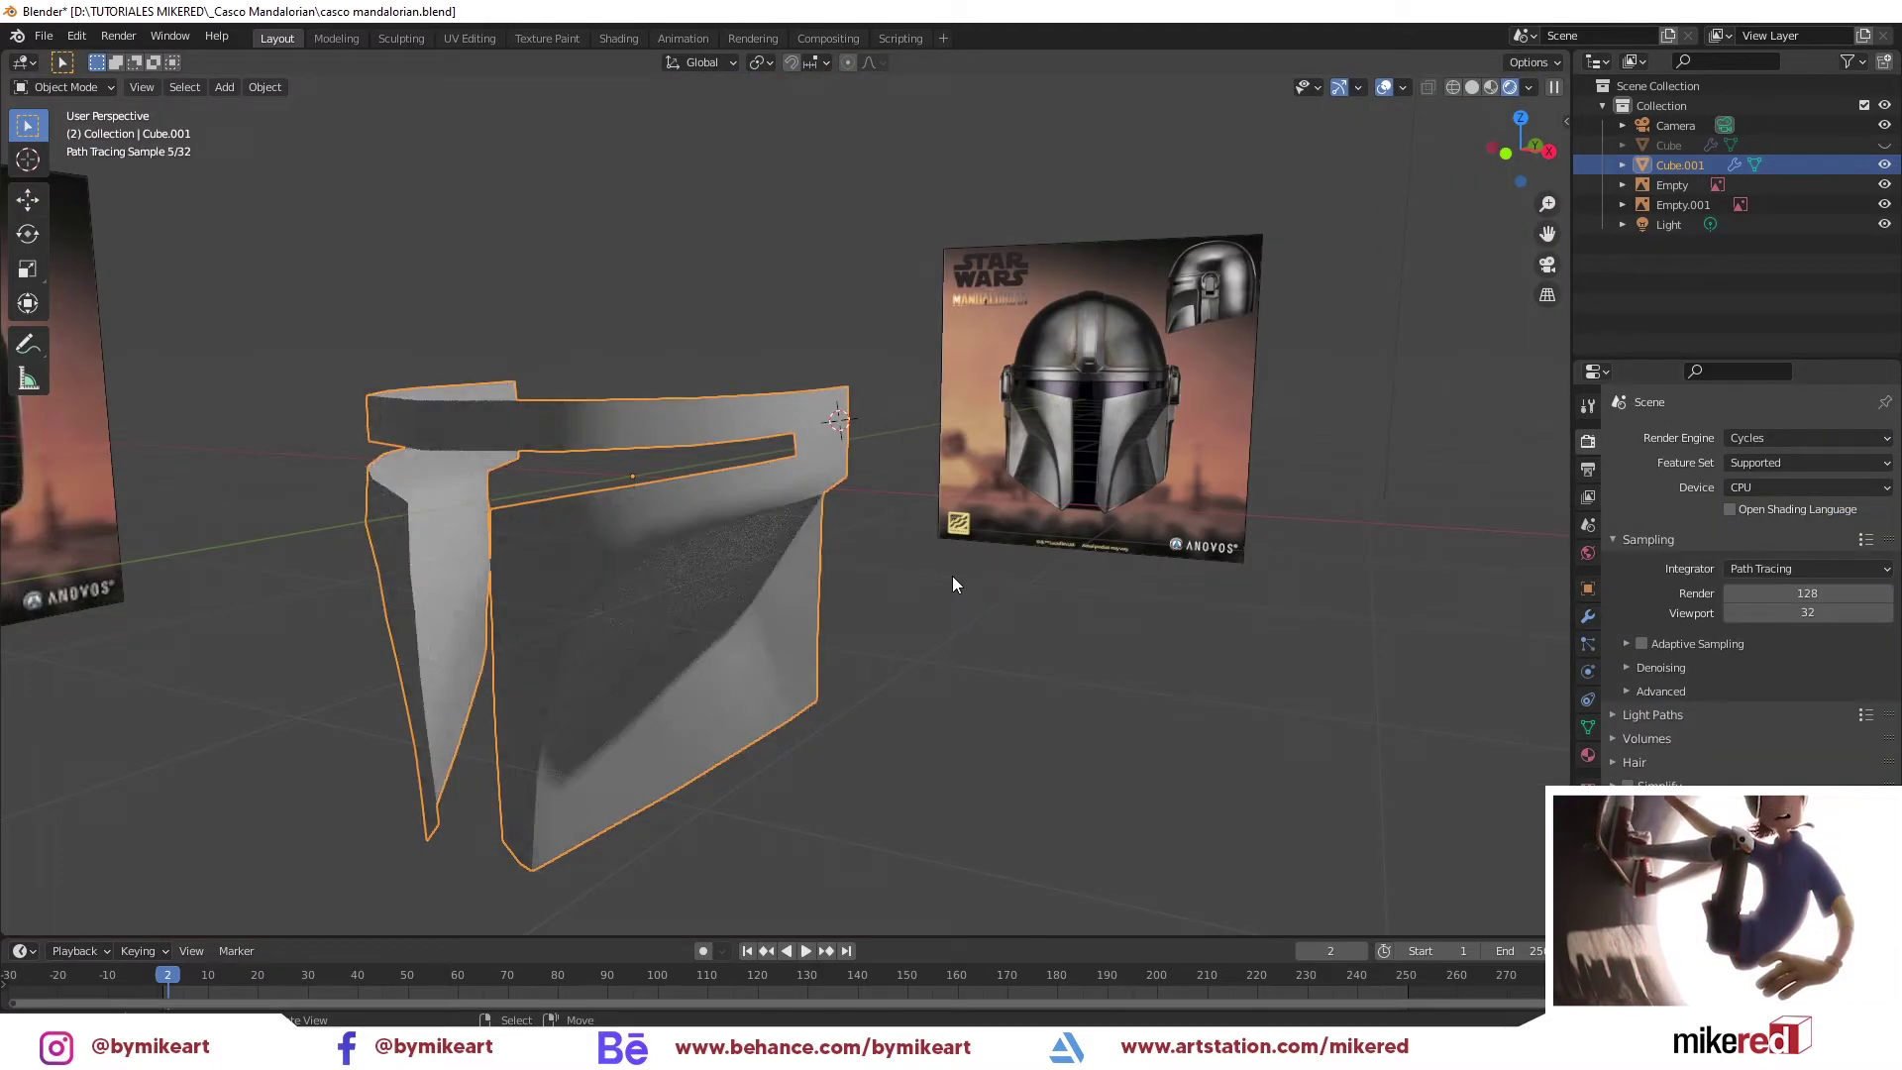
# Set the world colour to an Environment Texture and browse for an HDRI image
pyautogui.moveTo(839, 621); pyautogui.dragTo(799, 626, button='middle')
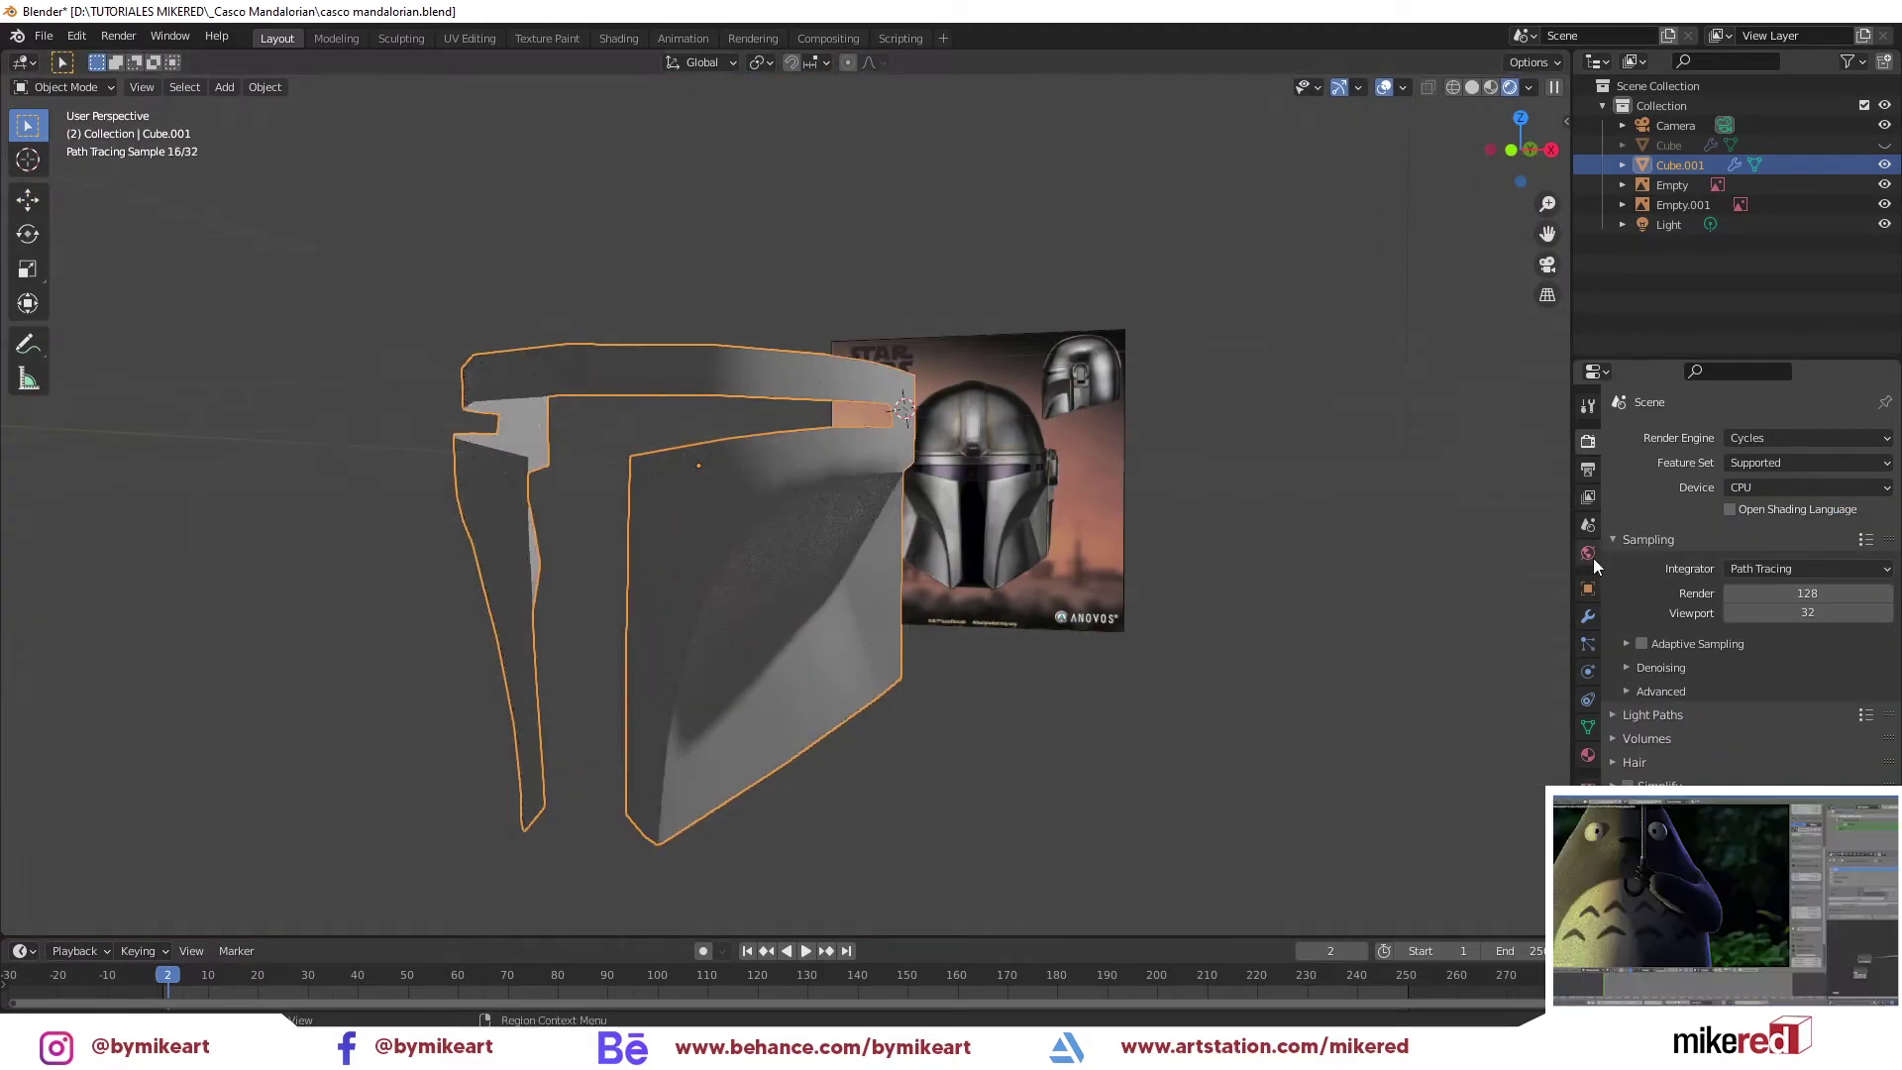
pyautogui.click(1588, 553)
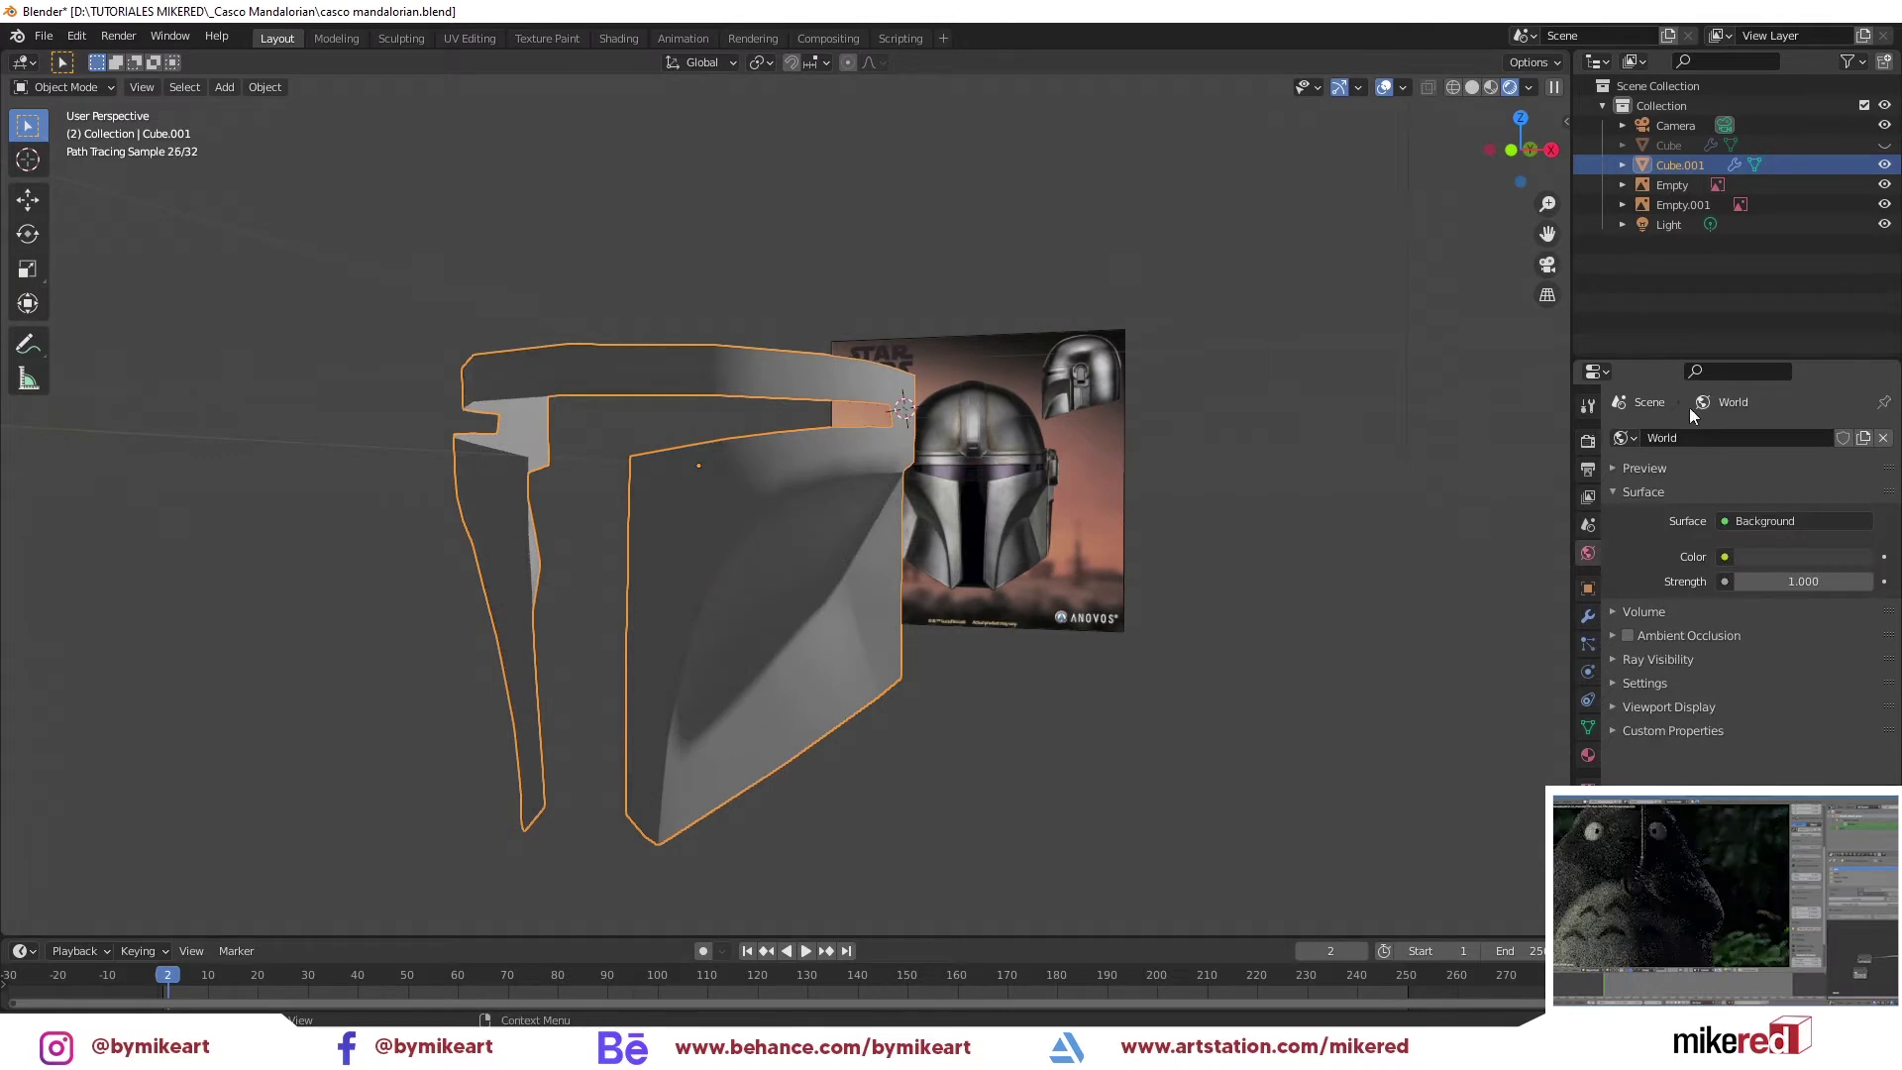
pyautogui.click(1725, 556)
pyautogui.click(1337, 649)
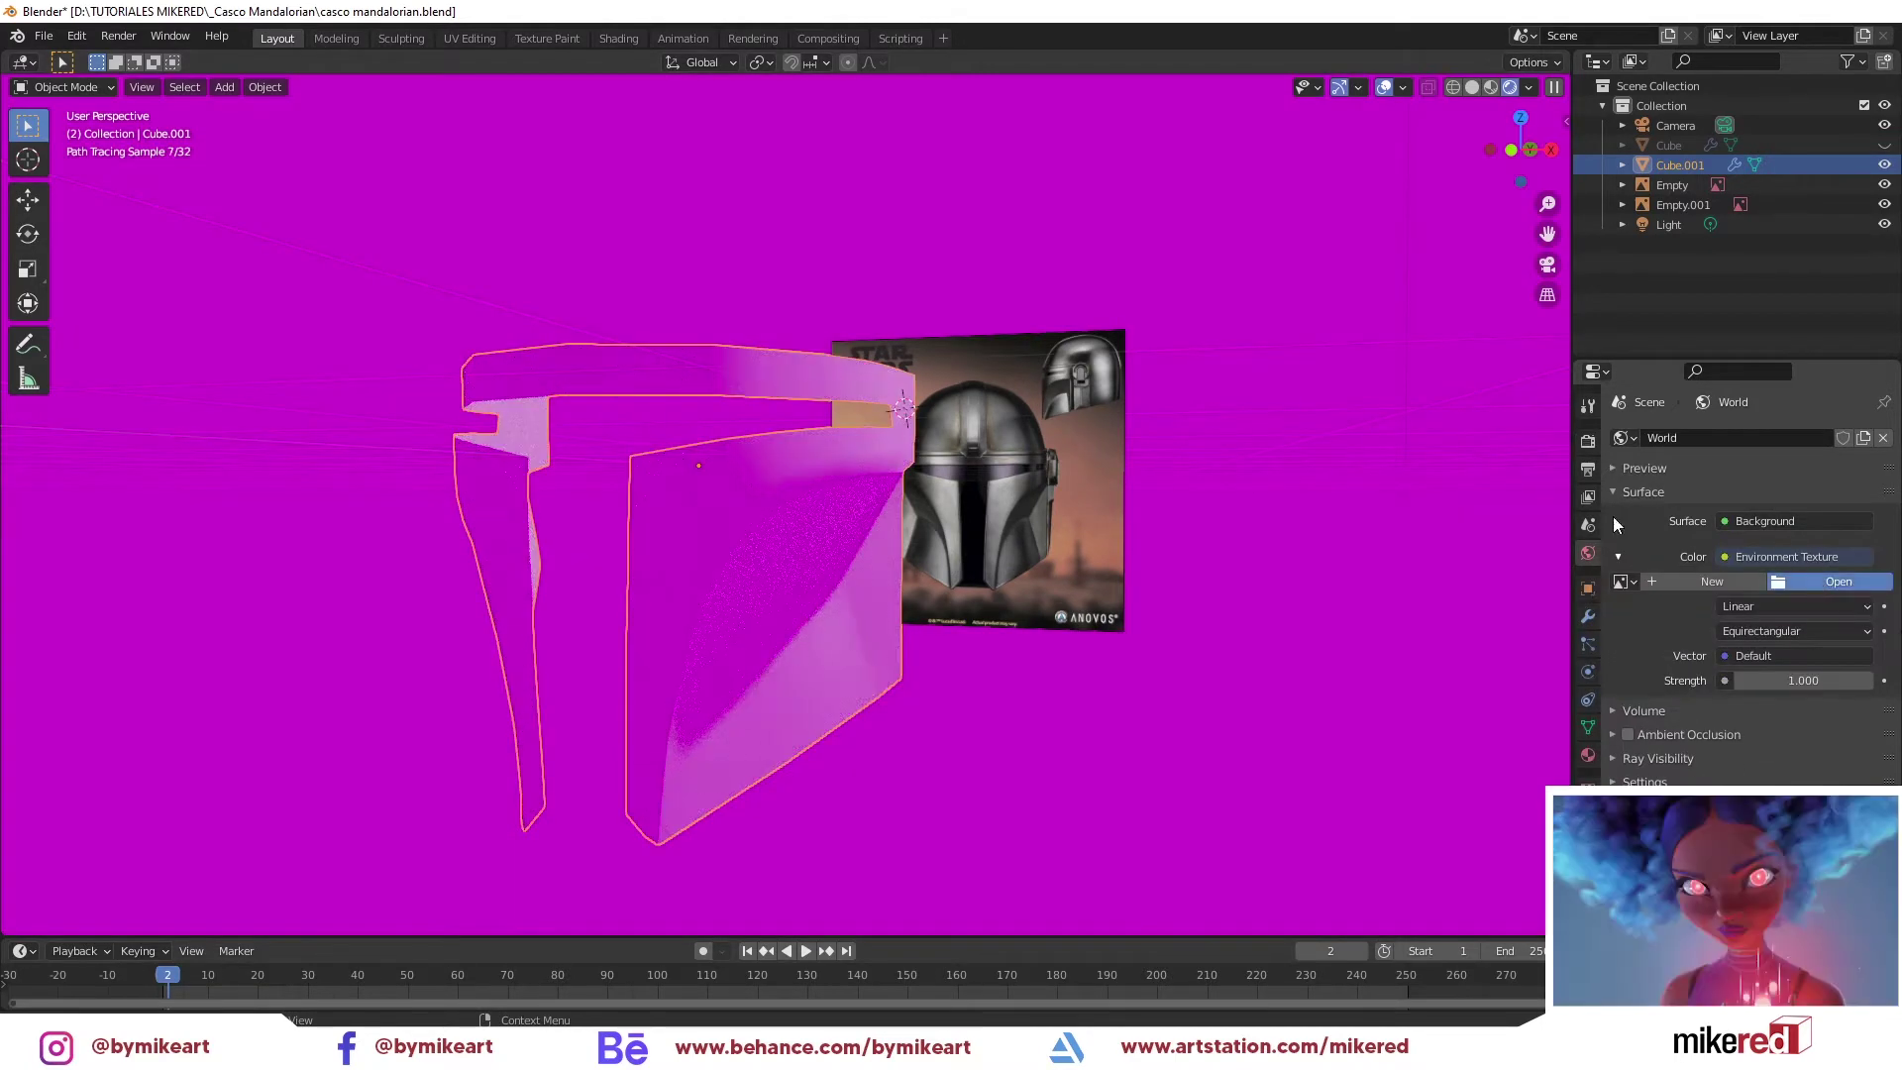
pyautogui.click(1860, 580)
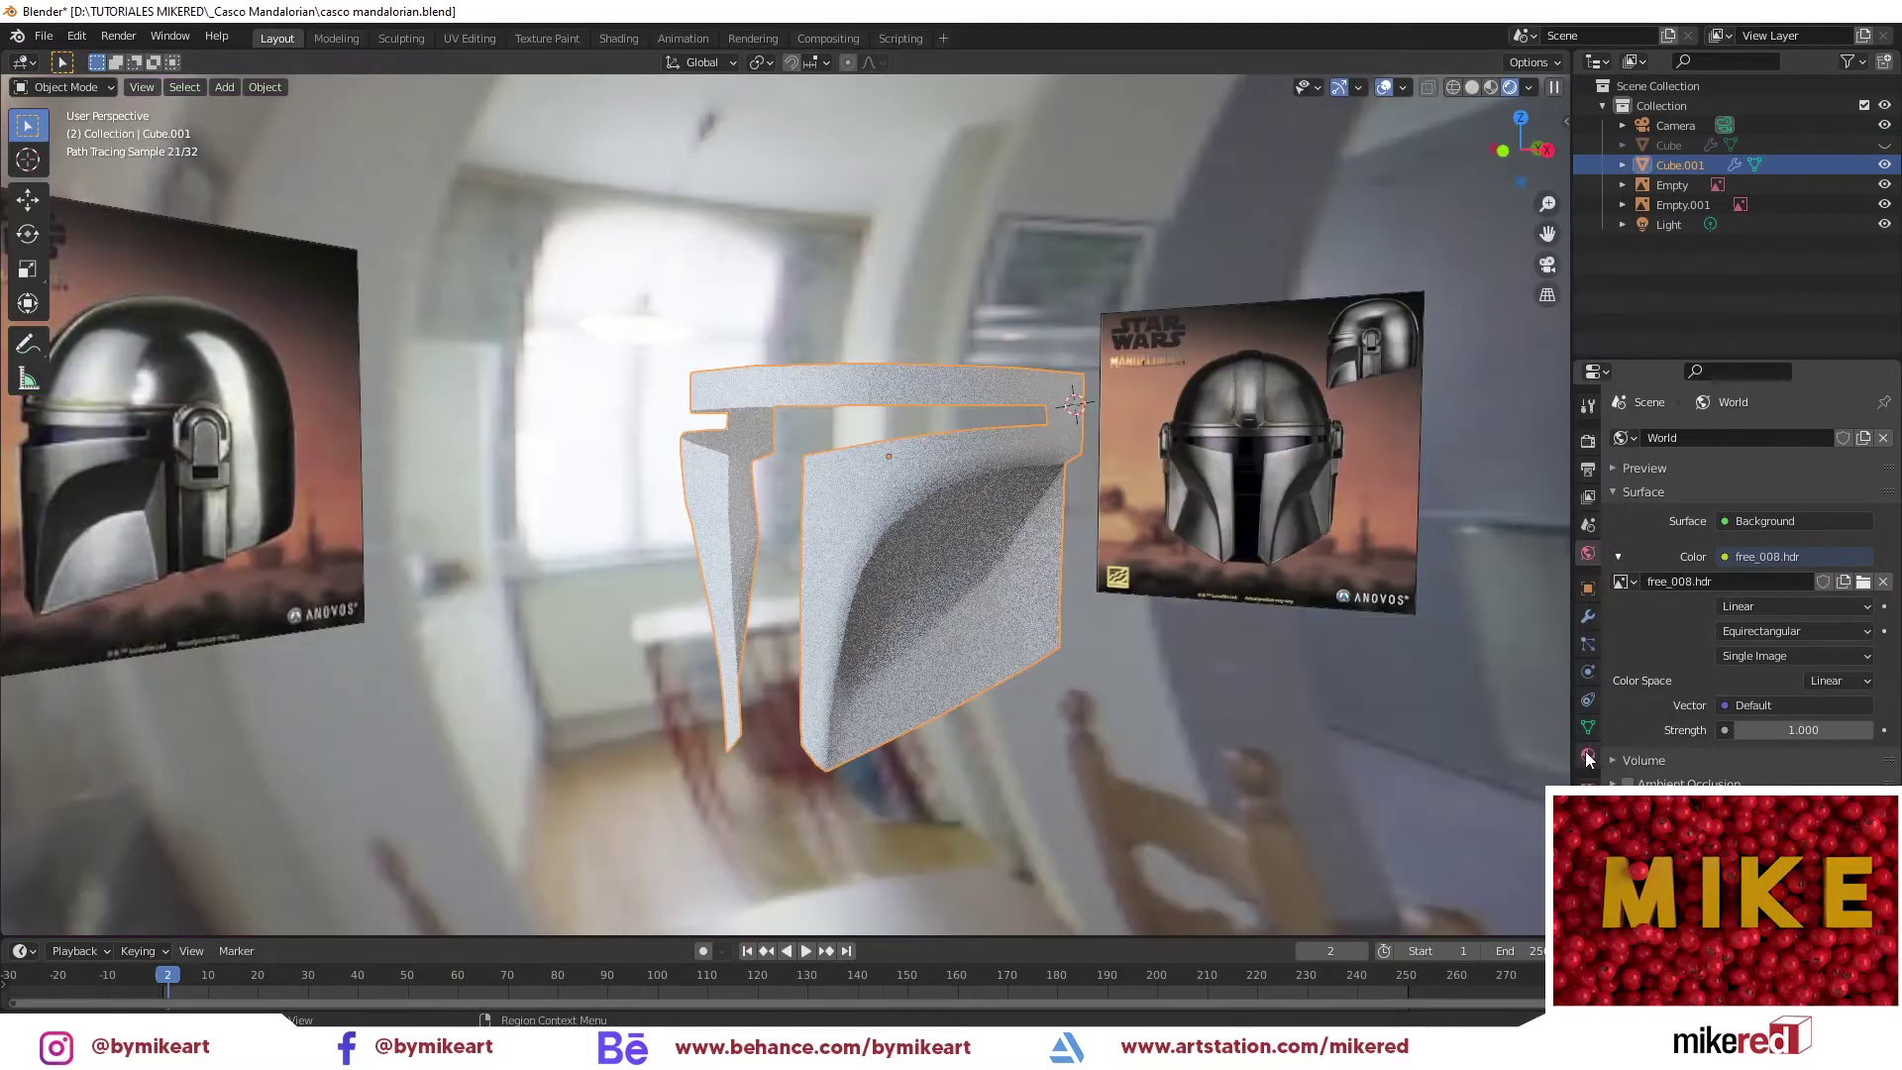
# Darken the helmet material's base colour to mid grey and resume editing a cheek vertex
pyautogui.click(1588, 755)
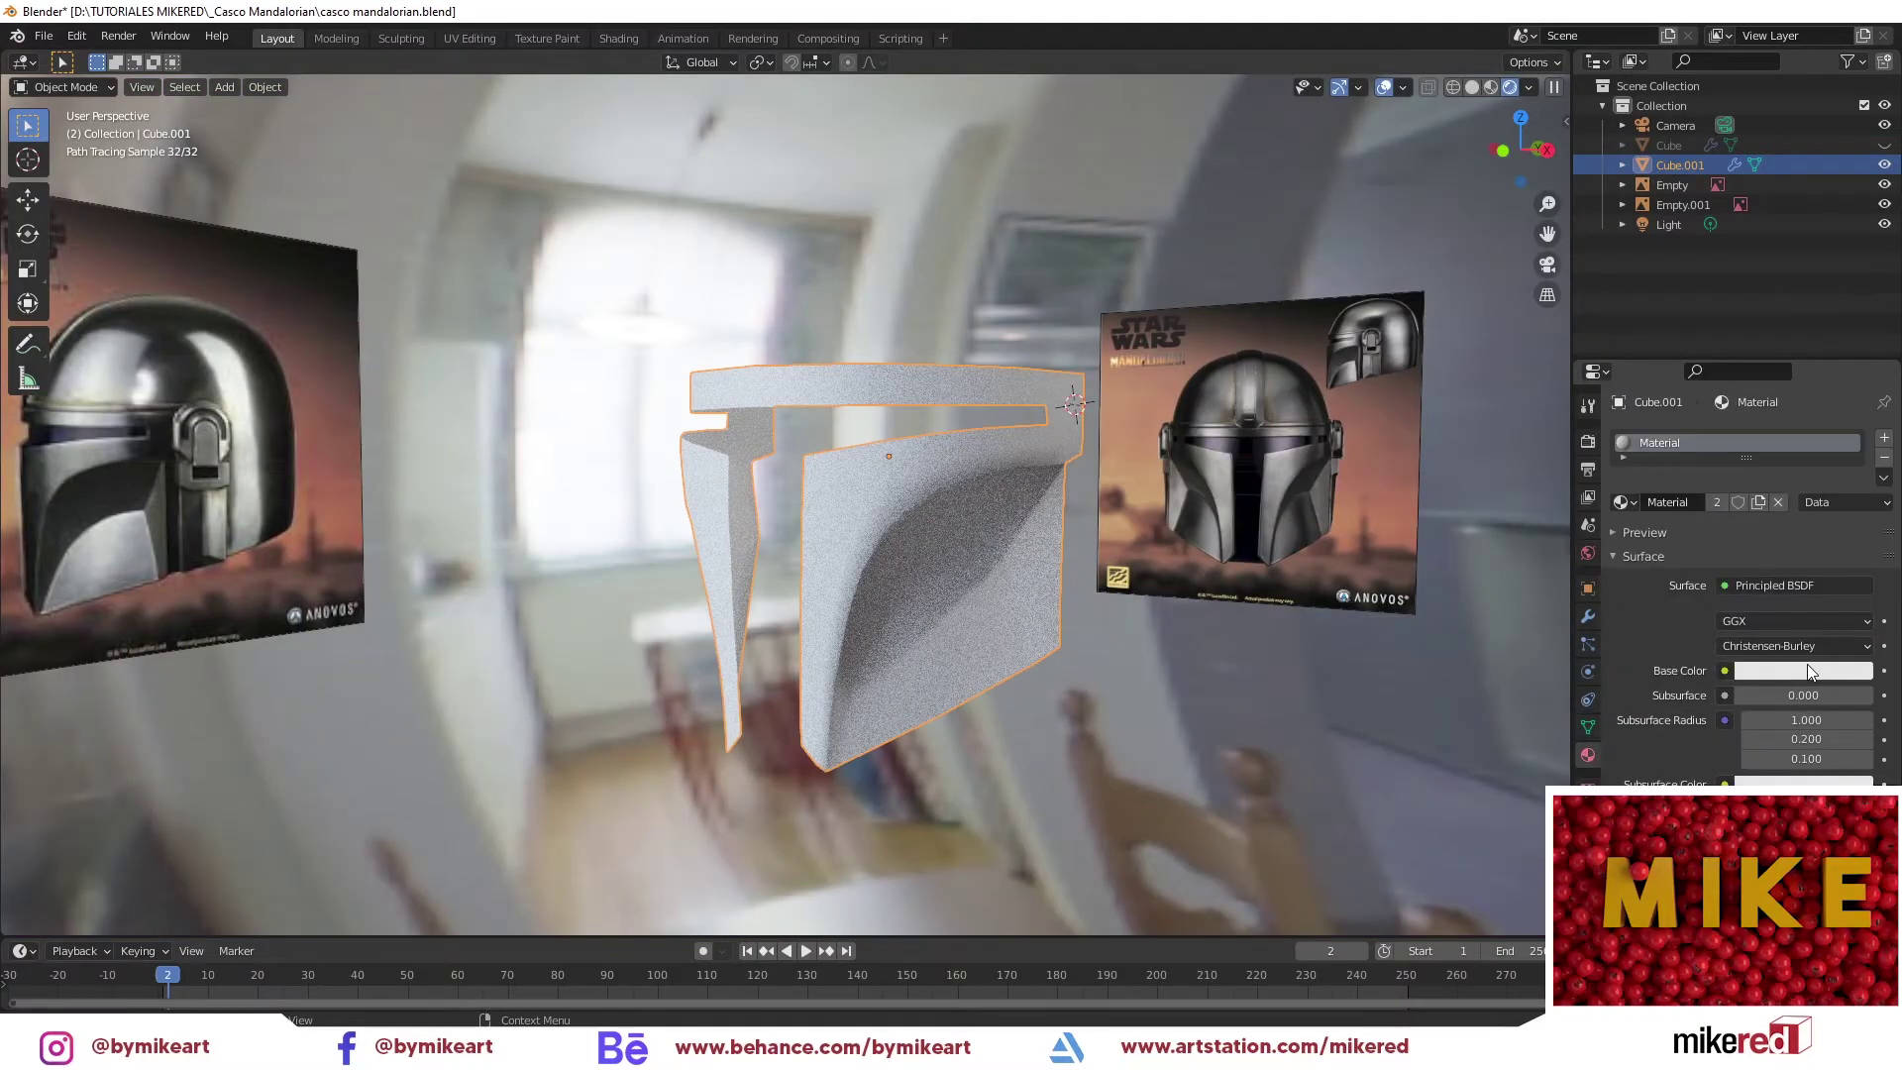
pyautogui.click(1807, 664)
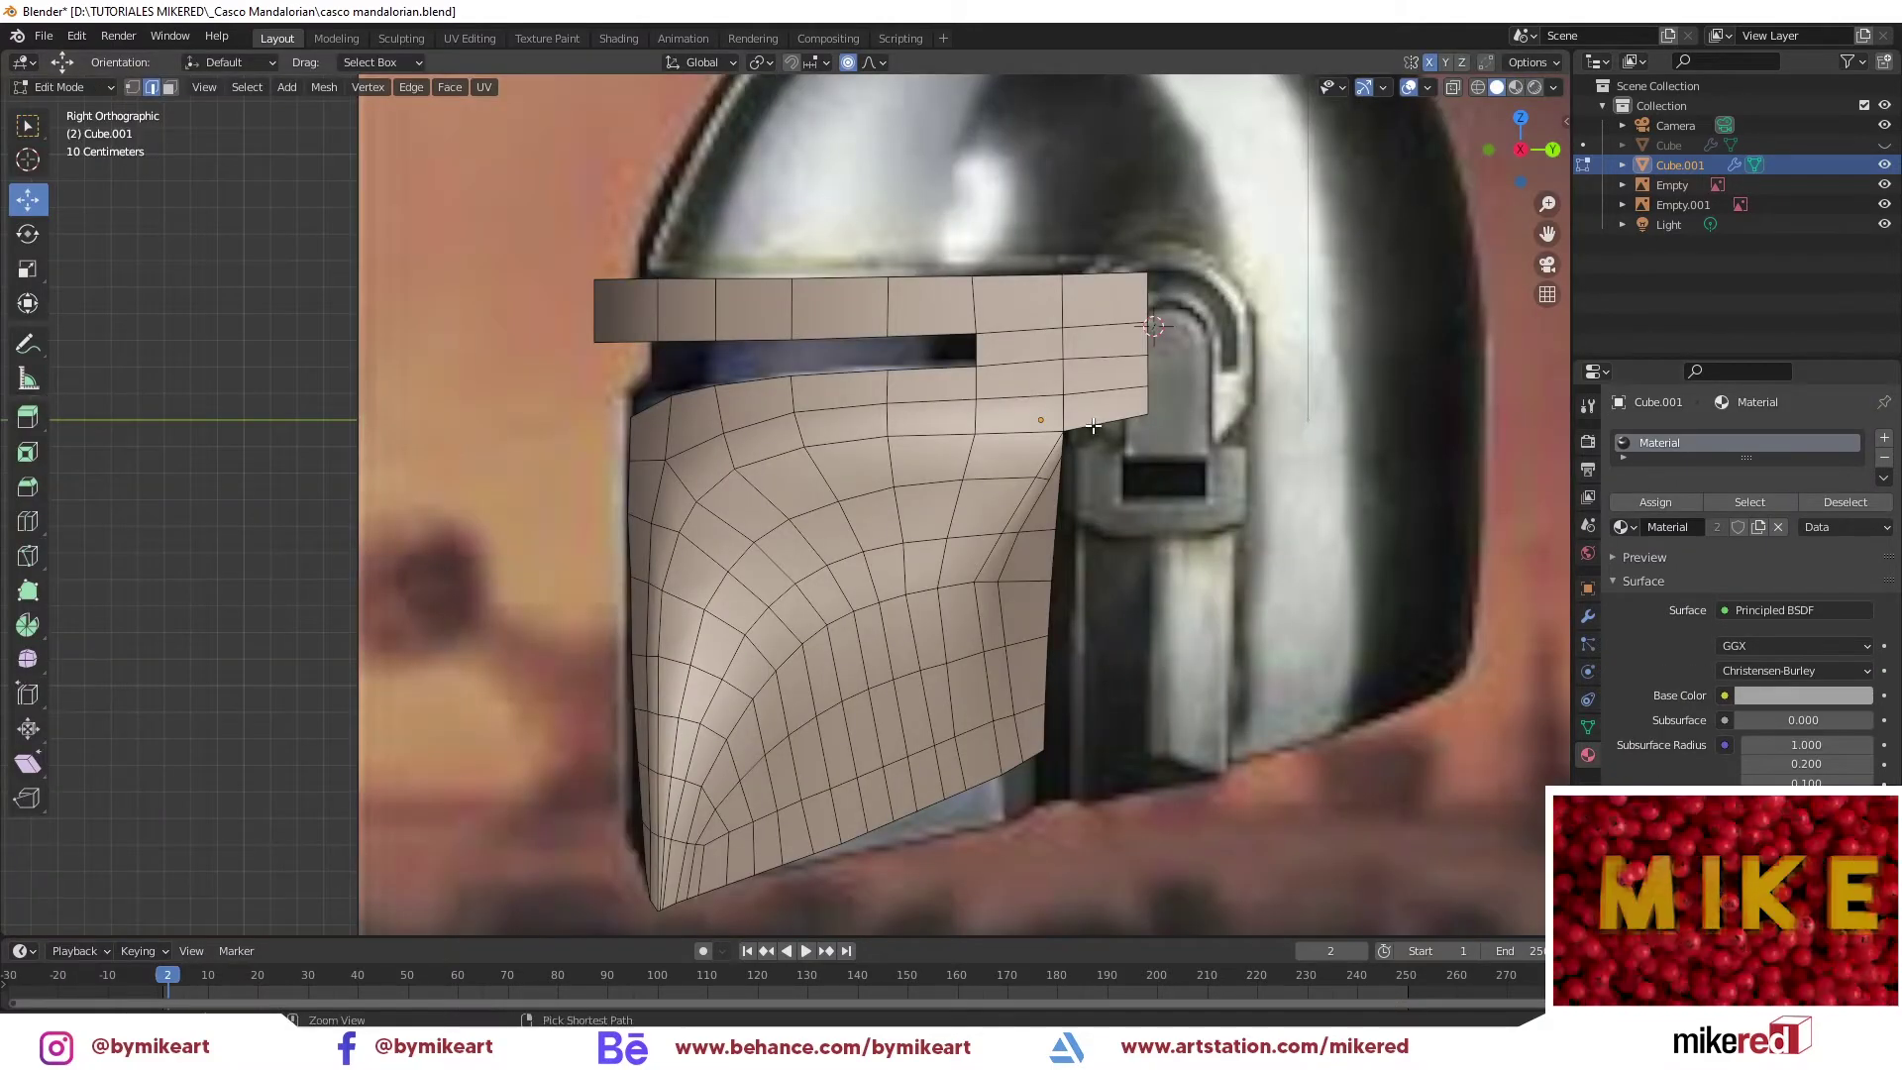
pyautogui.press('1')
pyautogui.click(1055, 529)
# Extrude the cheek plate's rear edge into a new face strip
pyautogui.hotkey('shift', 'v')
pyautogui.click(1082, 569)
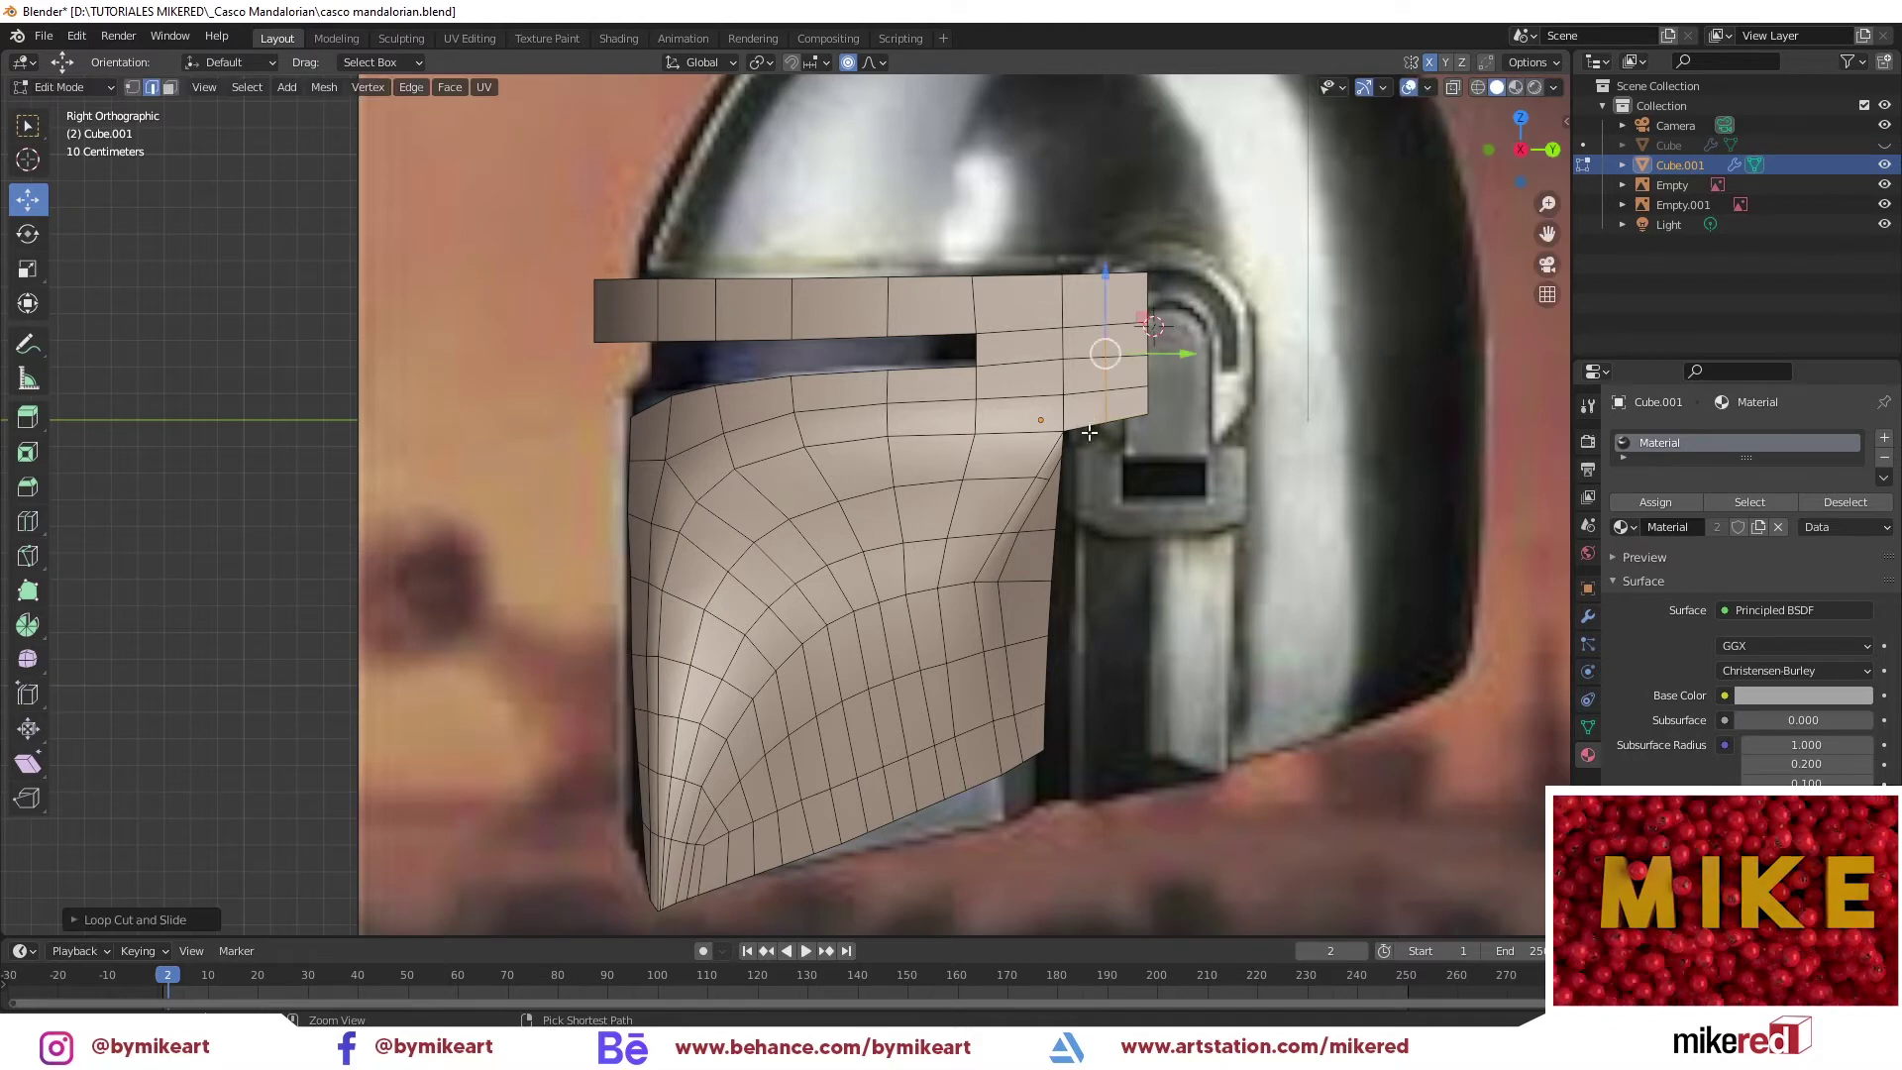
pyautogui.hotkey('ctrl', 'Tab')
pyautogui.click(1050, 590)
pyautogui.click(1053, 532)
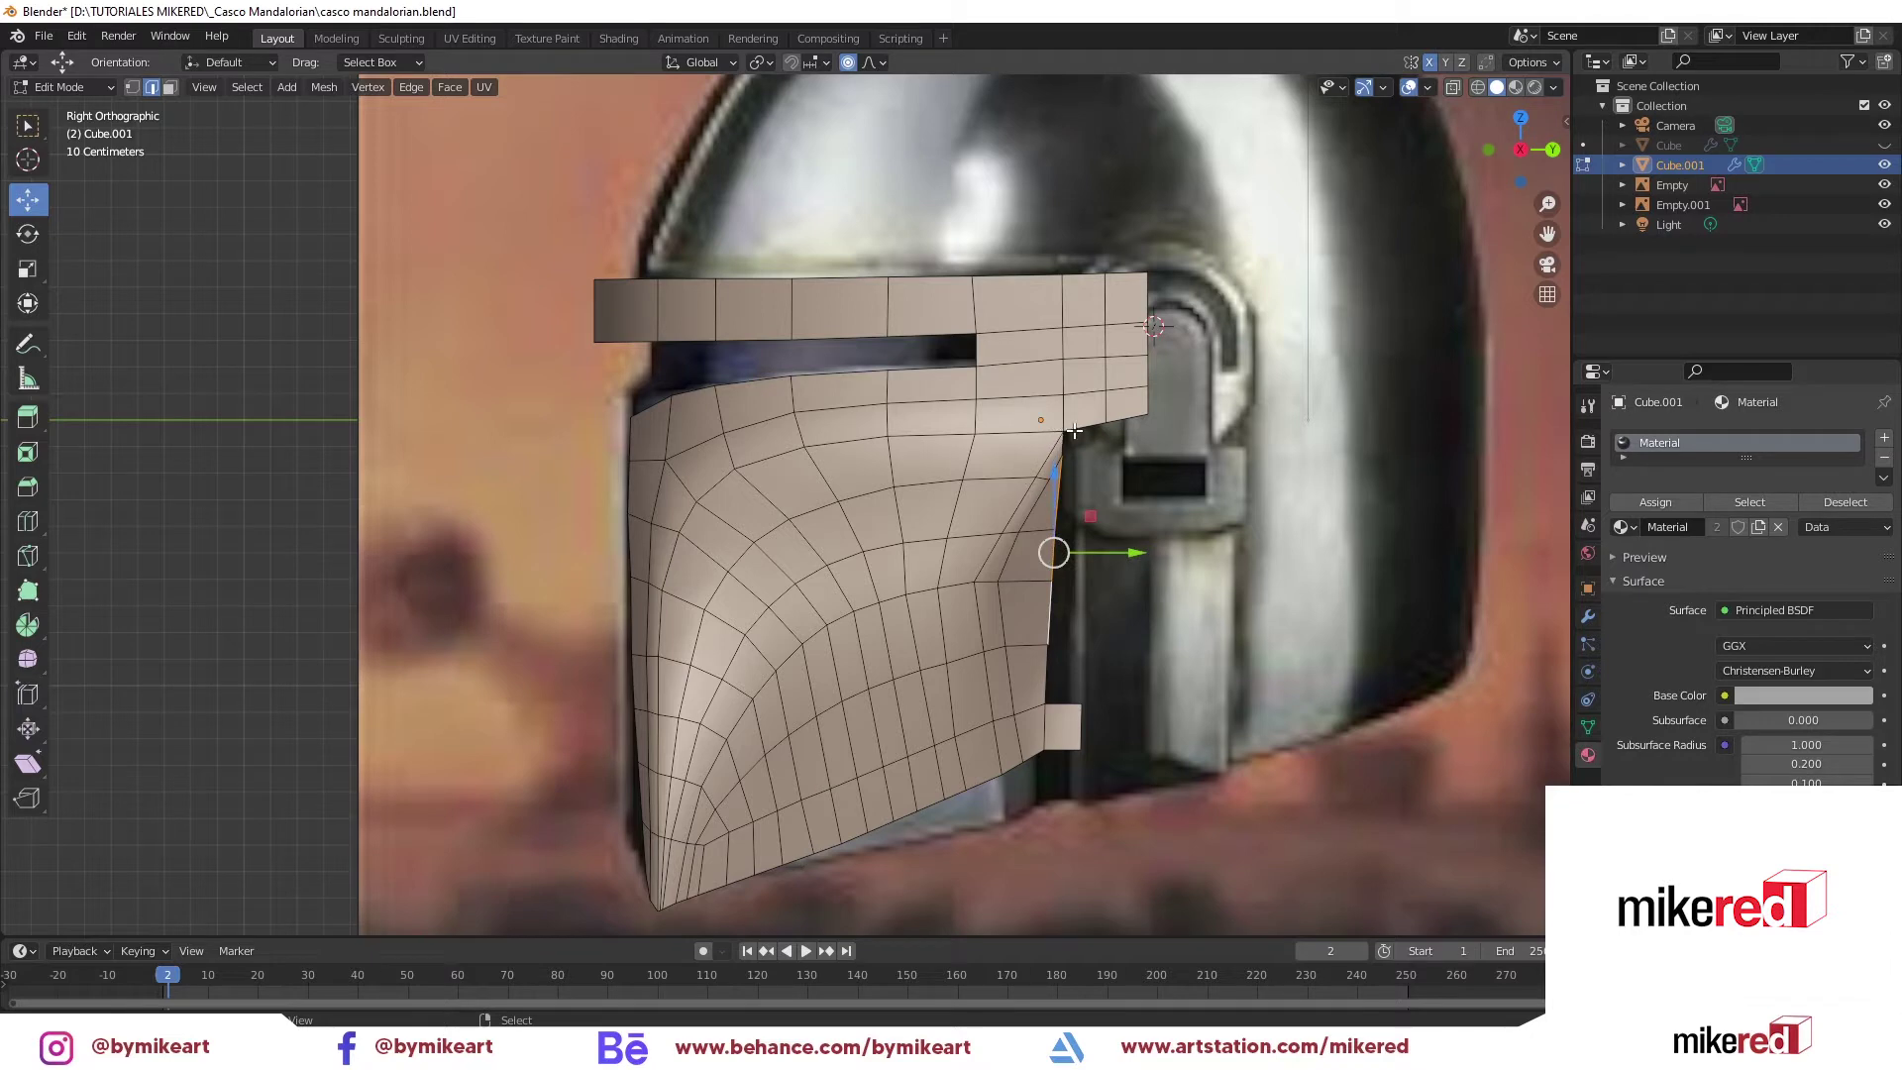
pyautogui.press('e')
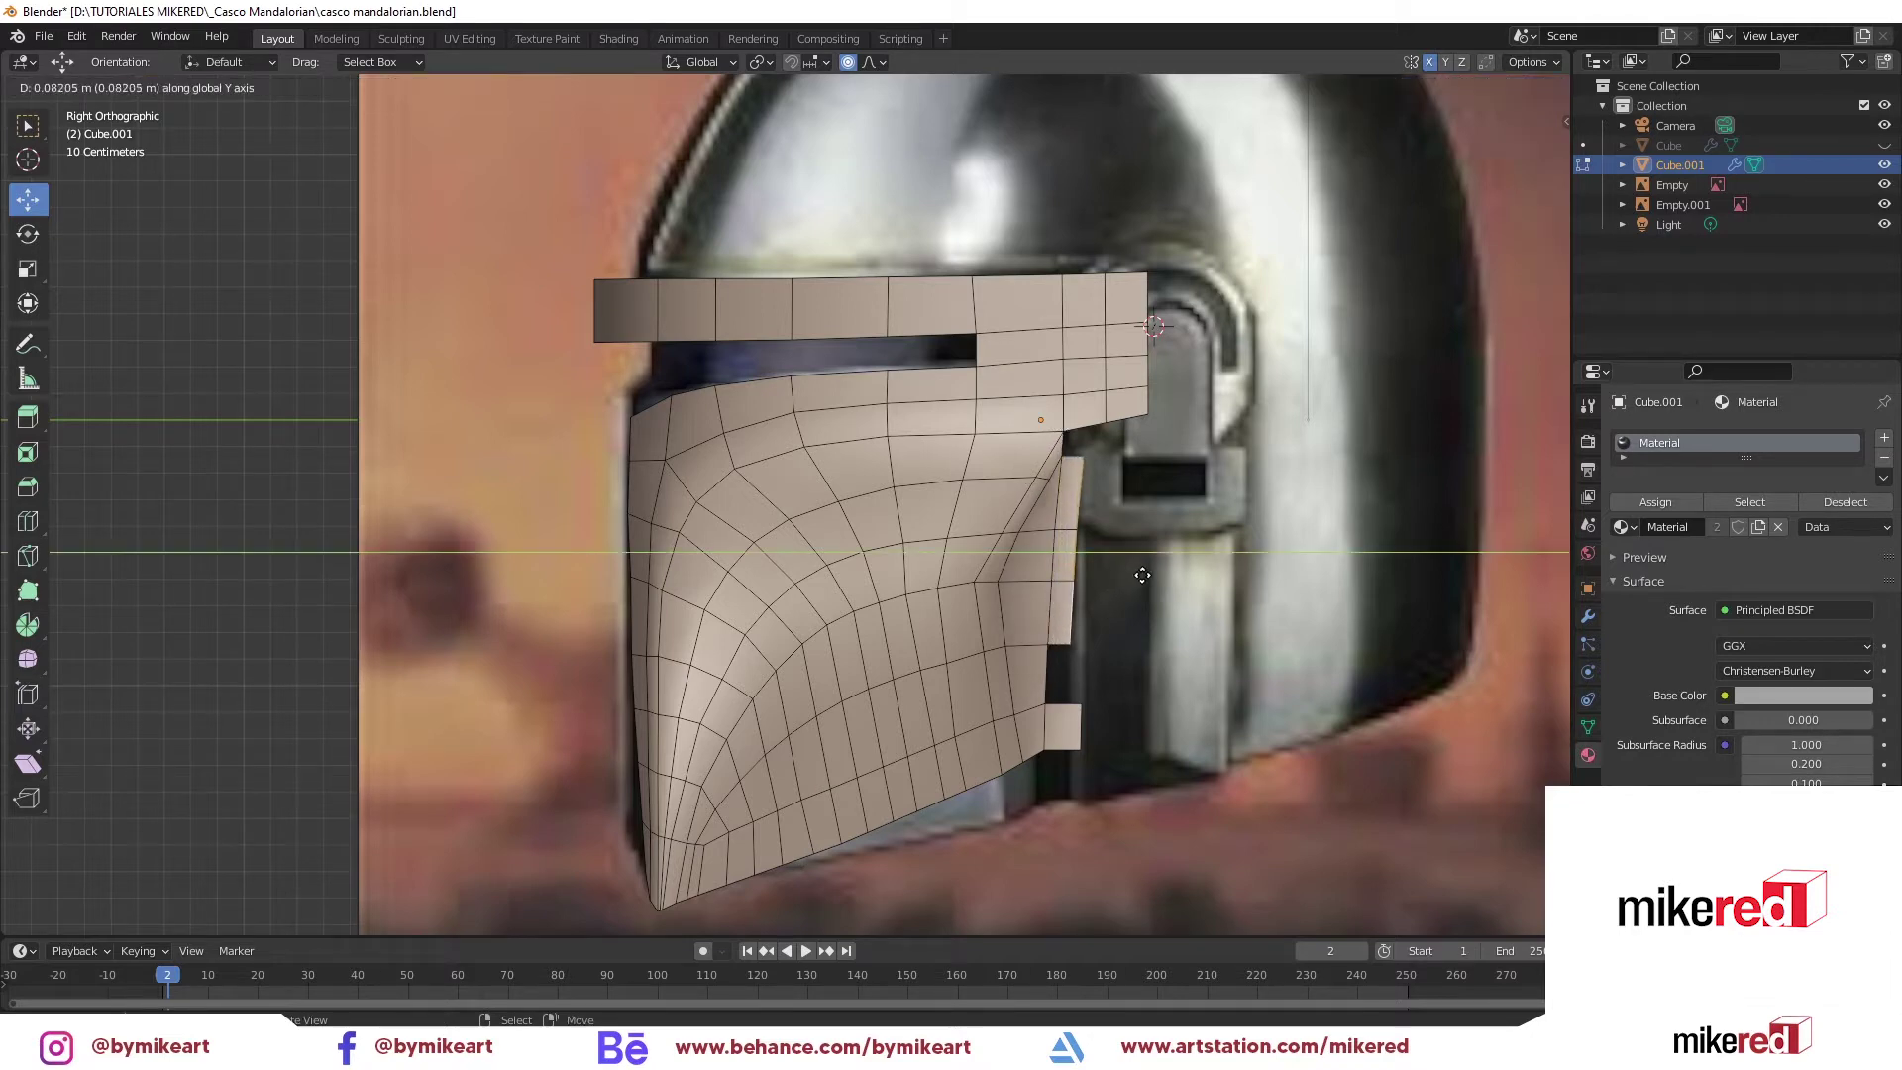
pyautogui.click(1154, 575)
# Align the new strip's vertices with the reference ear piece and delete the extra rear loop
pyautogui.click(1060, 443)
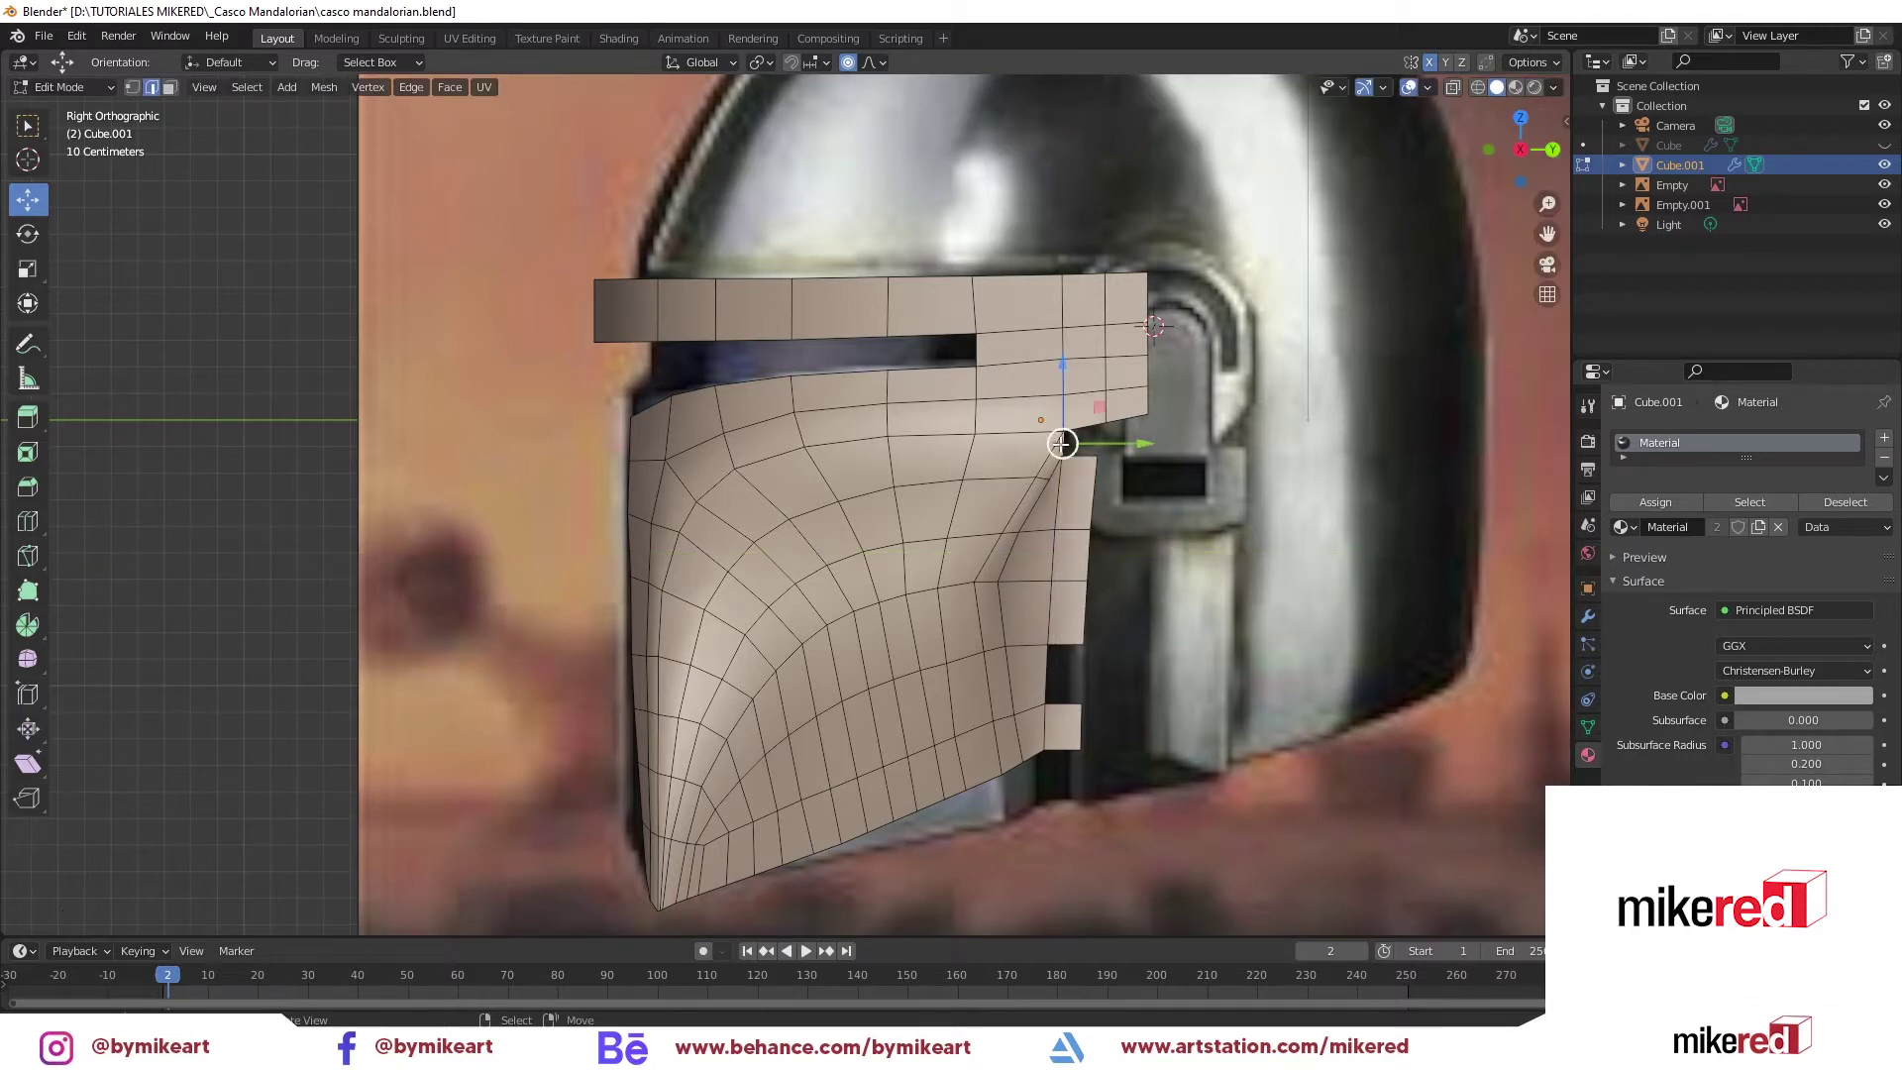
pyautogui.moveTo(1036, 672); pyautogui.dragTo(1082, 673)
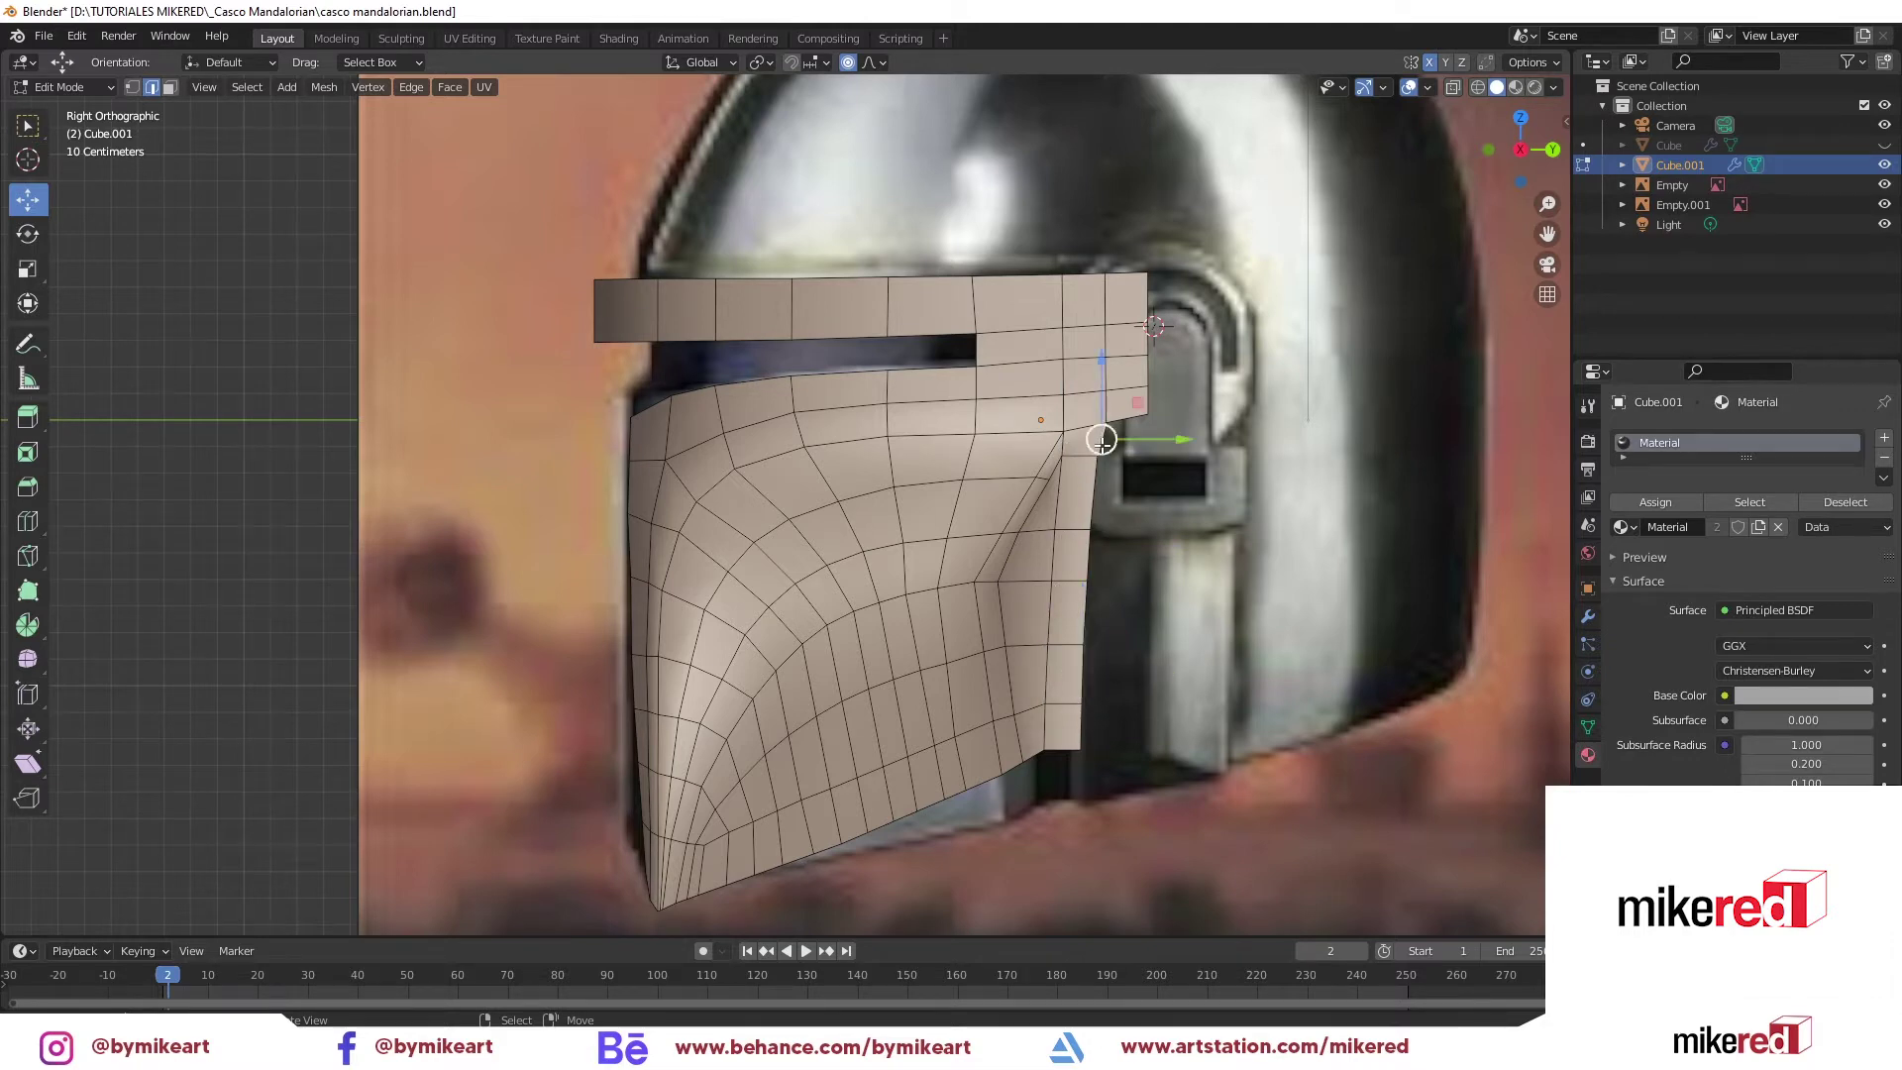
pyautogui.press('1')
pyautogui.moveTo(1101, 439); pyautogui.dragTo(1147, 414)
pyautogui.keyDown('alt'); pyautogui.click(1150, 373); pyautogui.keyUp('alt')
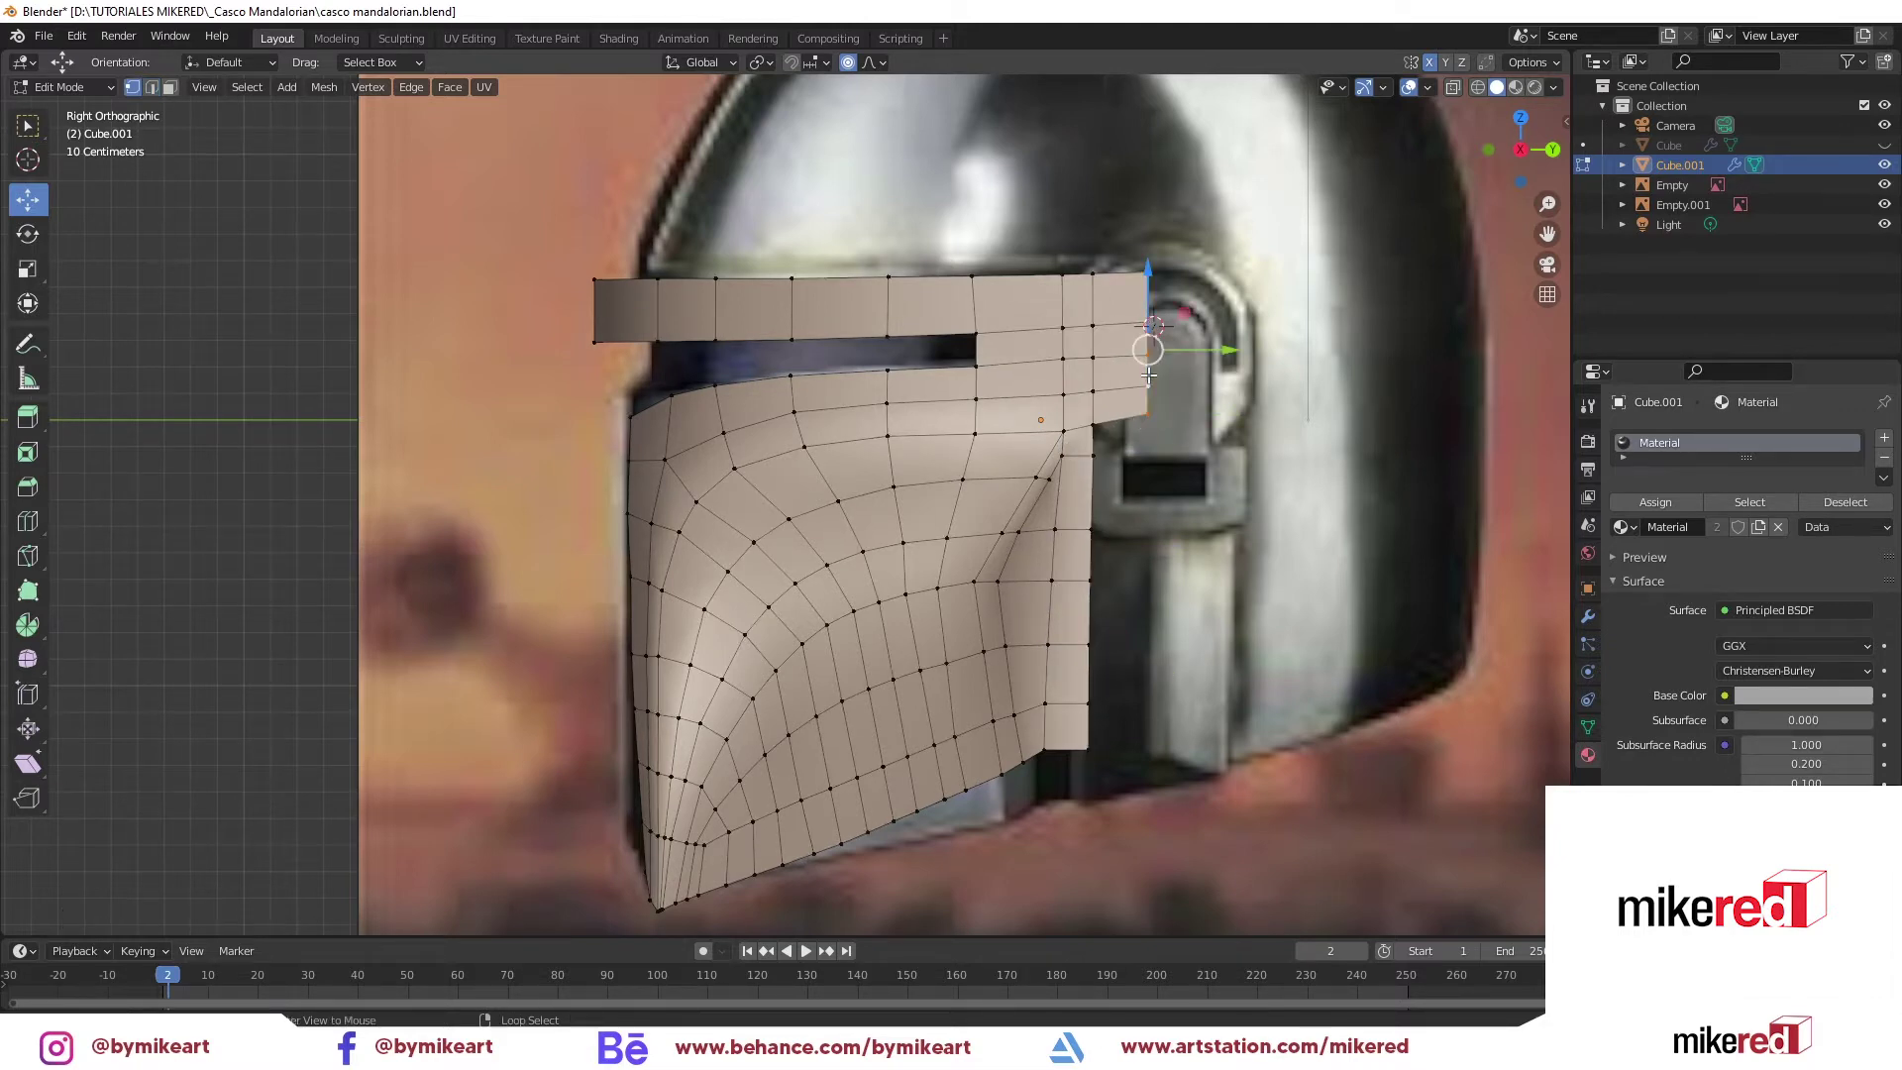
pyautogui.press('x')
pyautogui.click(1169, 386)
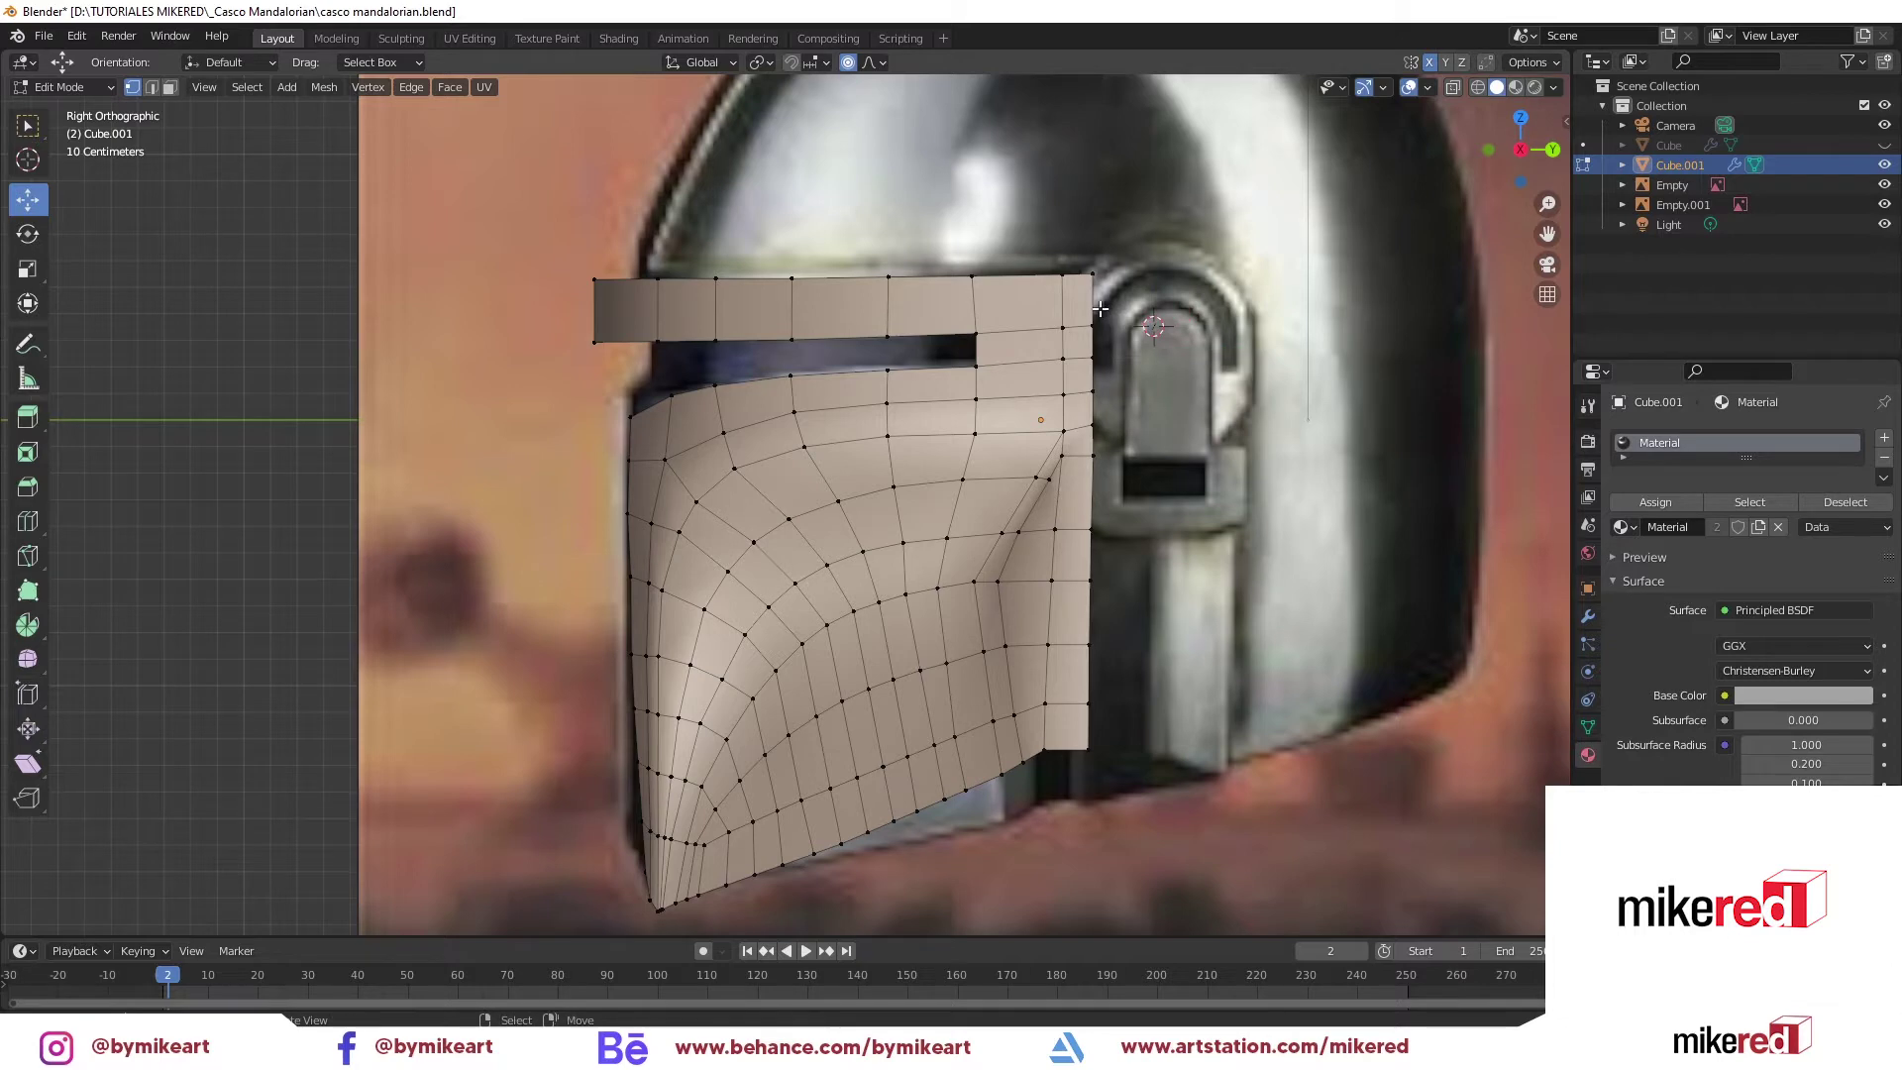
pyautogui.click(1139, 493)
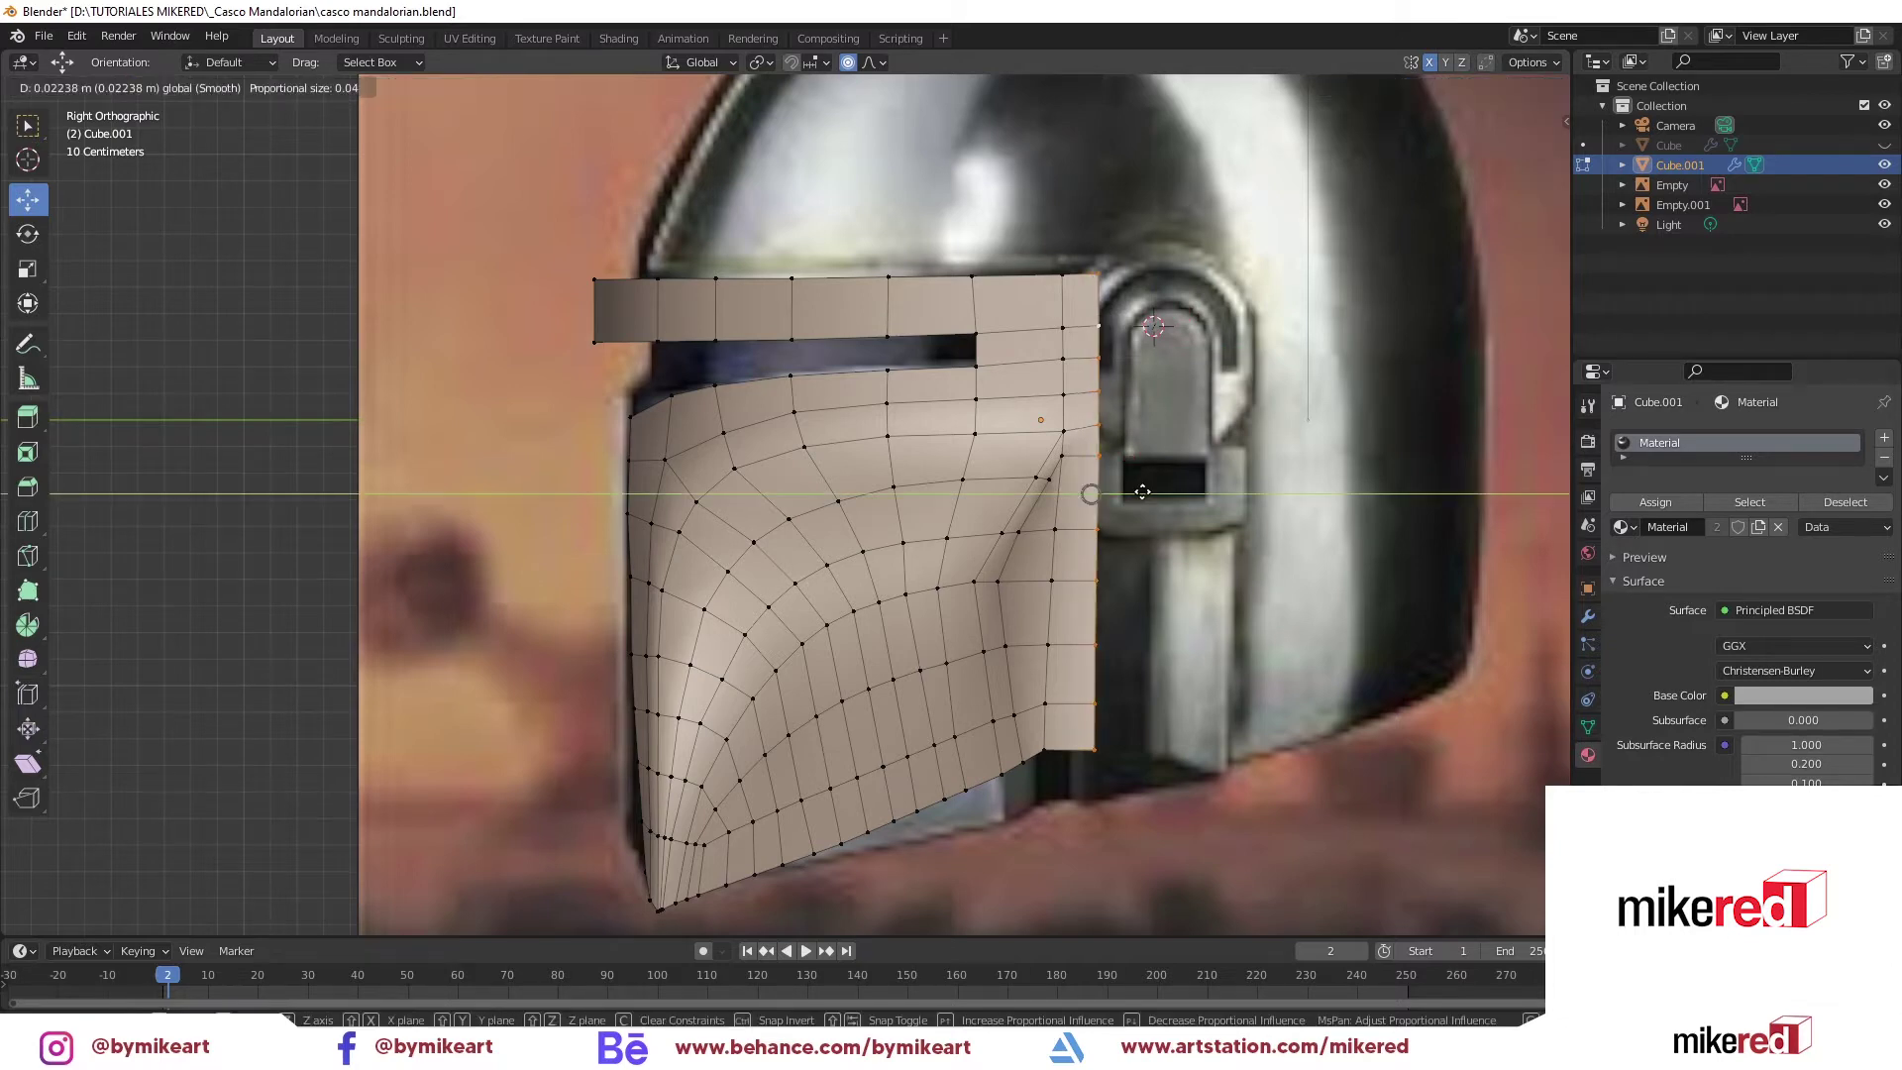
pyautogui.scroll(1, 1087, 731)
# Select the rear face column and flatten it along X from the top view
pyautogui.hotkey('ctrl', 'Tab')
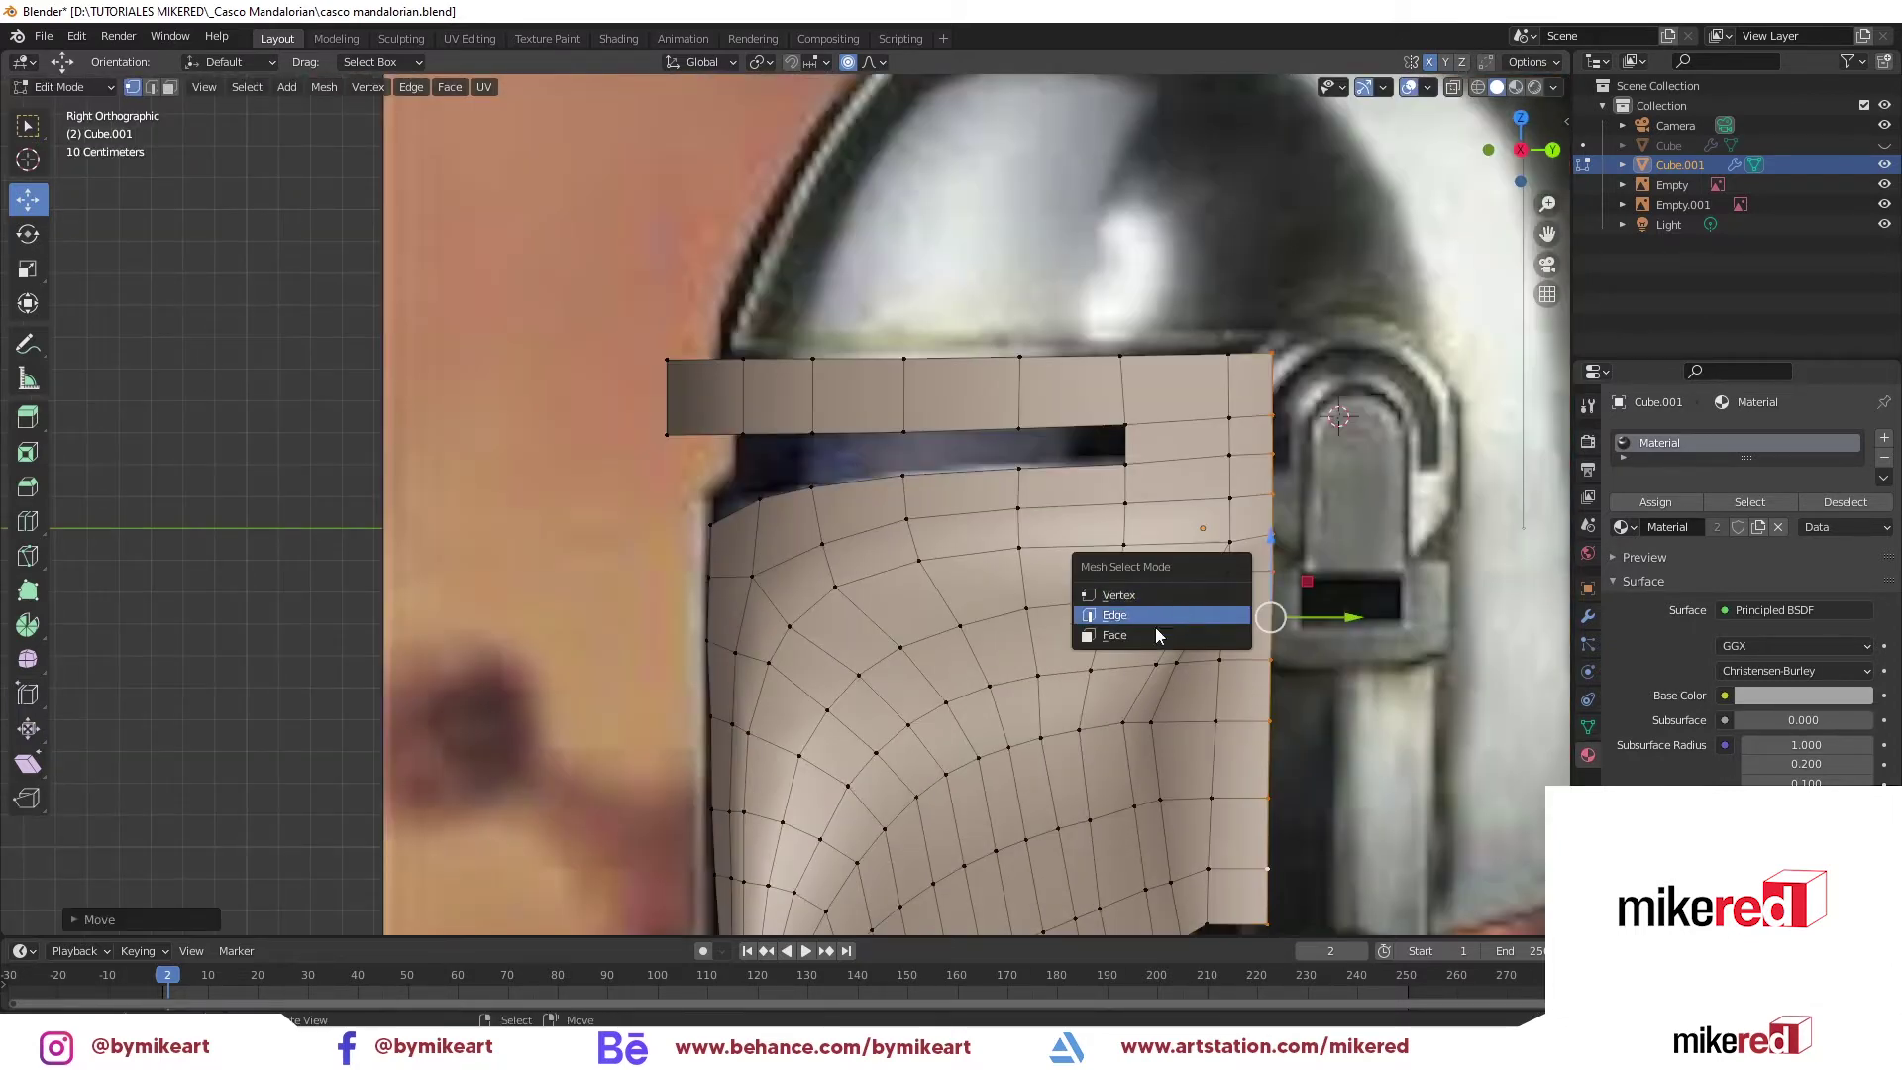
pyautogui.click(1189, 662)
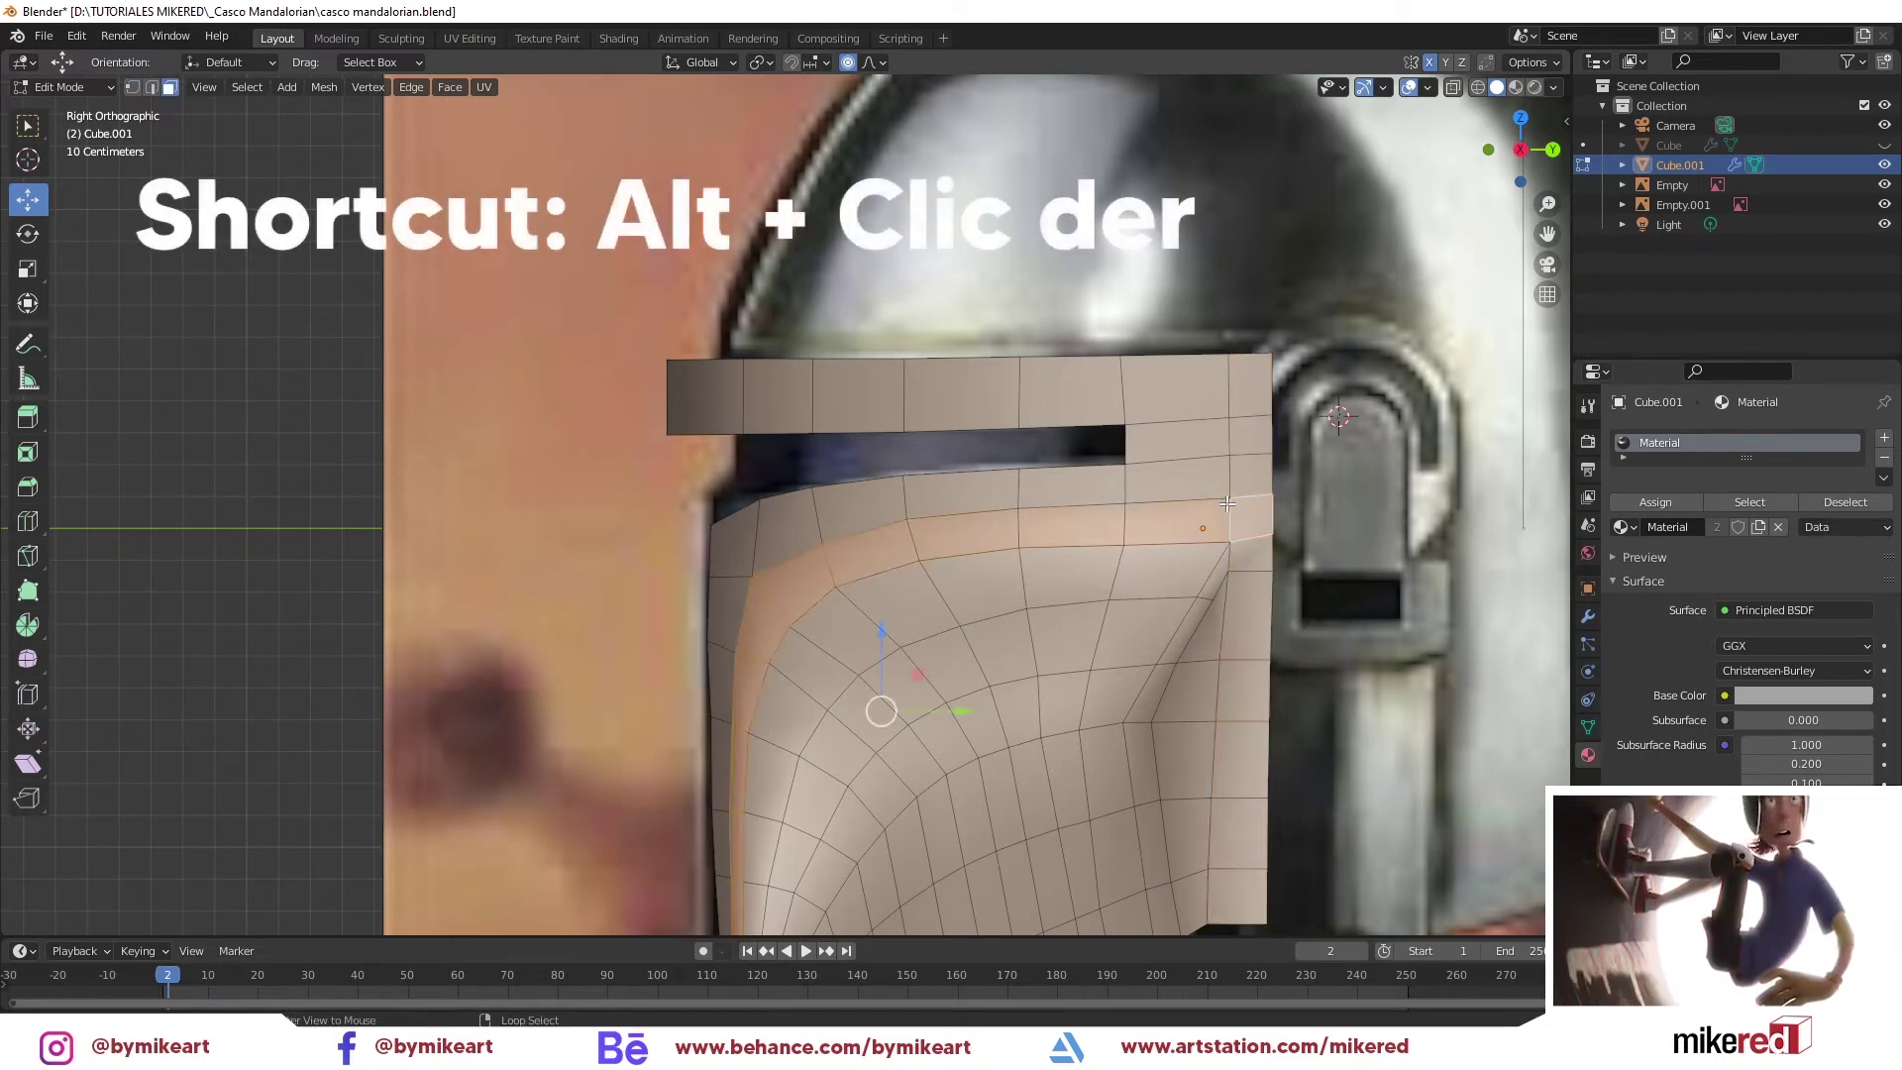
pyautogui.keyDown('alt'); pyautogui.rightClick(1228, 462); pyautogui.keyUp('alt')
pyautogui.keyDown('alt'); pyautogui.rightClick(1247, 450); pyautogui.keyUp('alt')
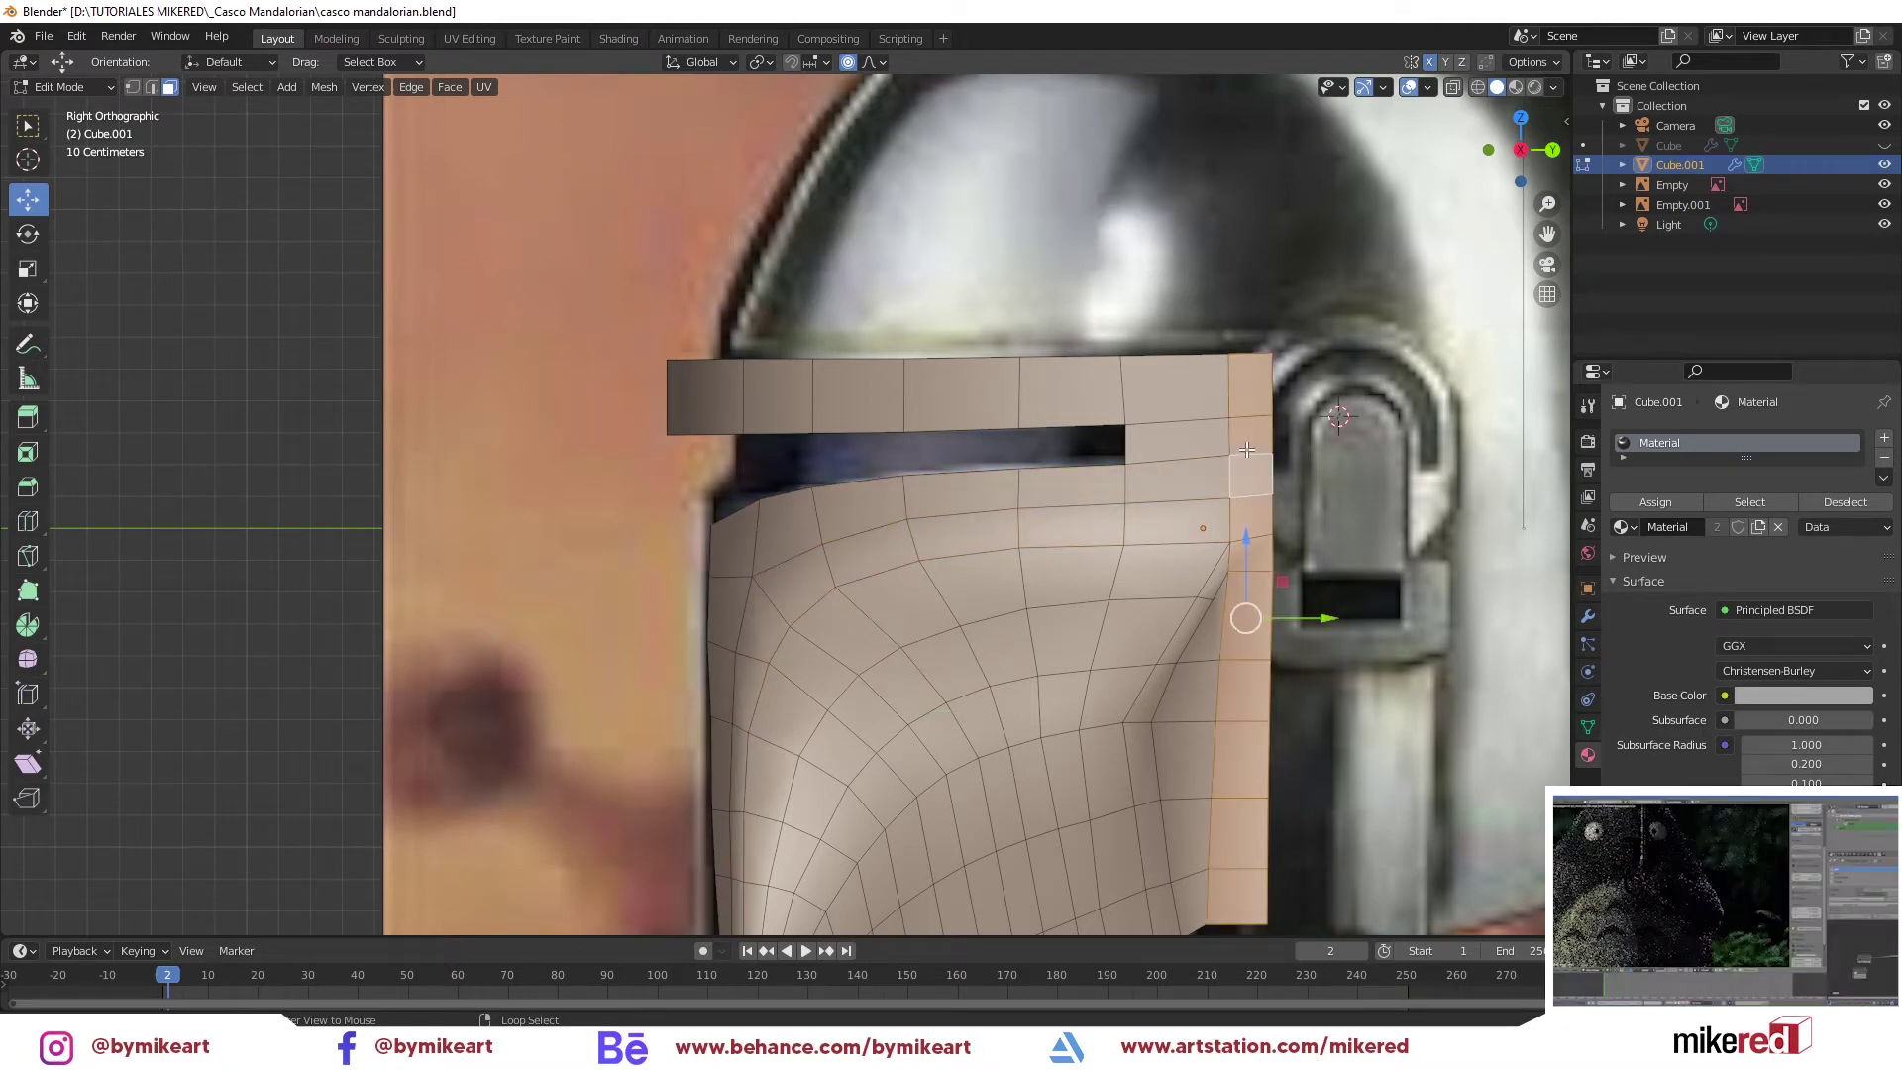
pyautogui.press('KP_7')
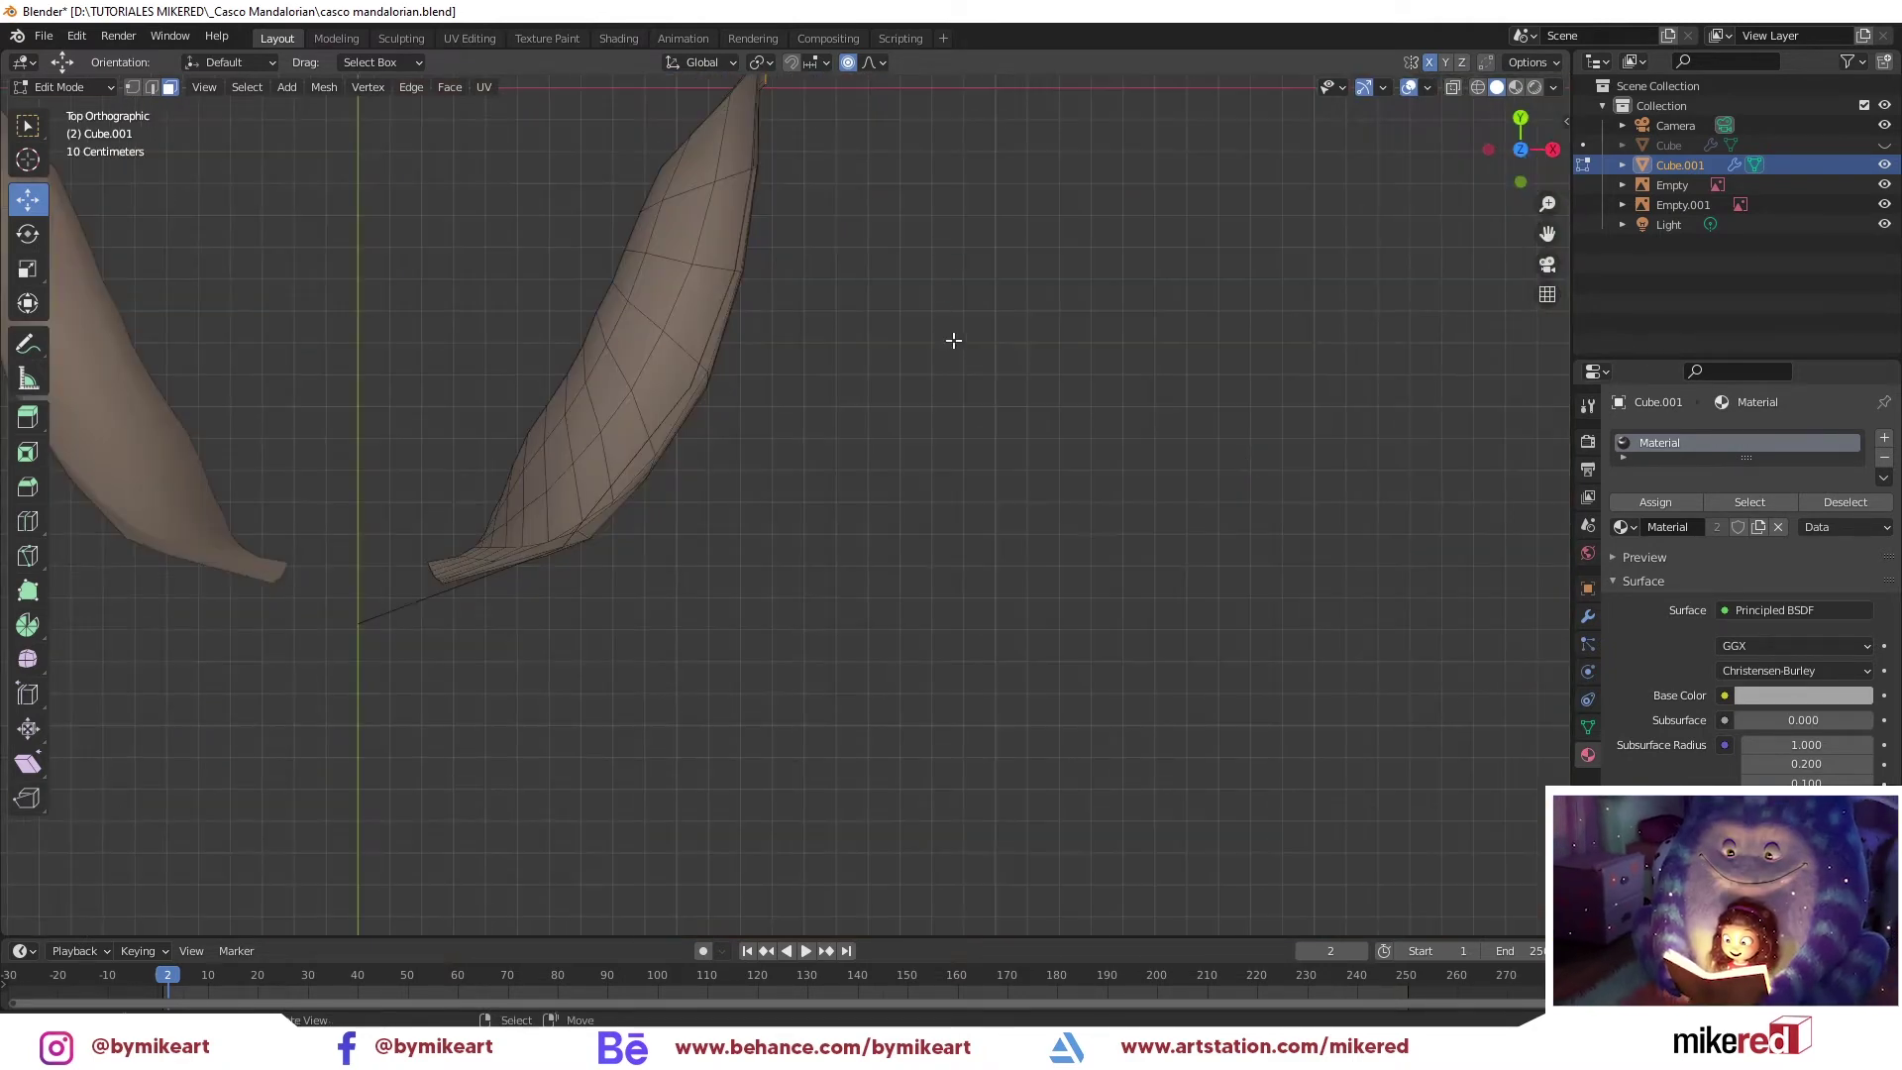
pyautogui.keyDown('shift'); pyautogui.moveTo(929, 287); pyautogui.dragTo(1058, 679, button='middle'); pyautogui.keyUp('shift')
pyautogui.scroll(4, 1065, 634)
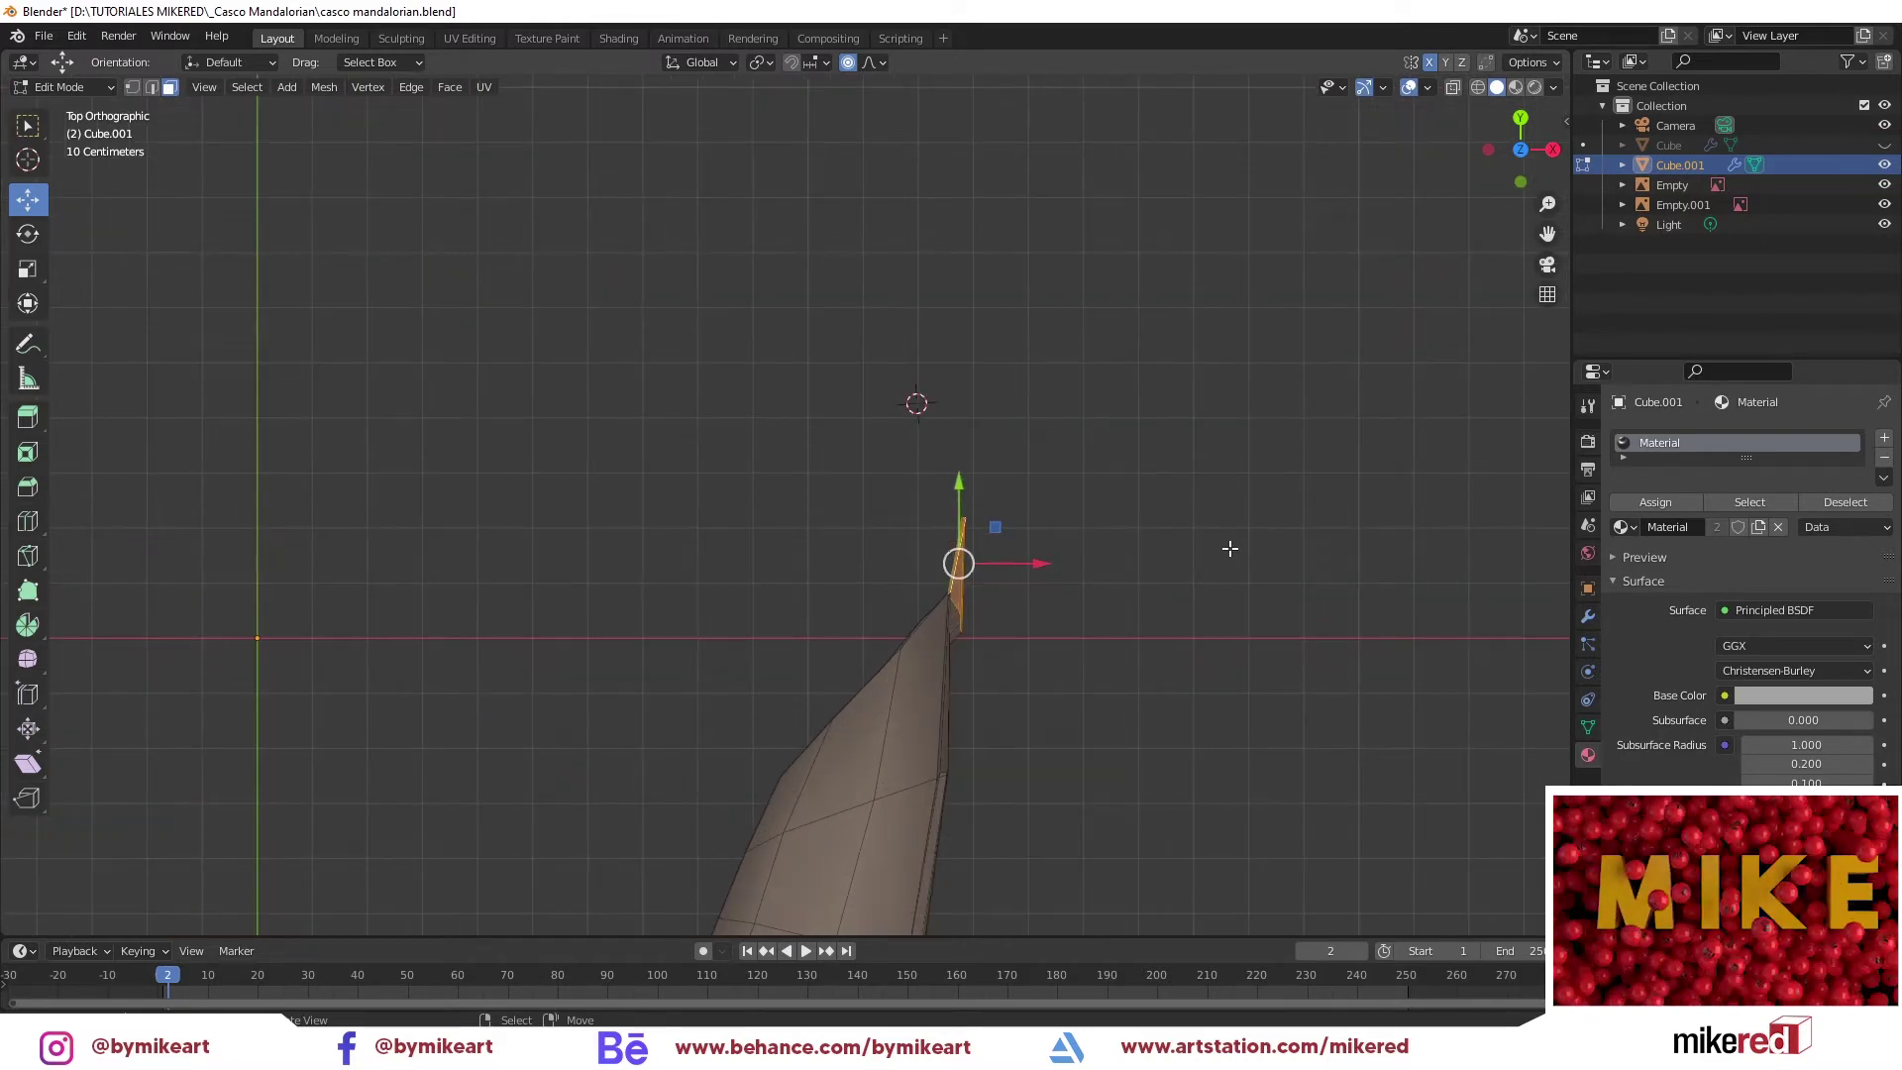
pyautogui.press('s')
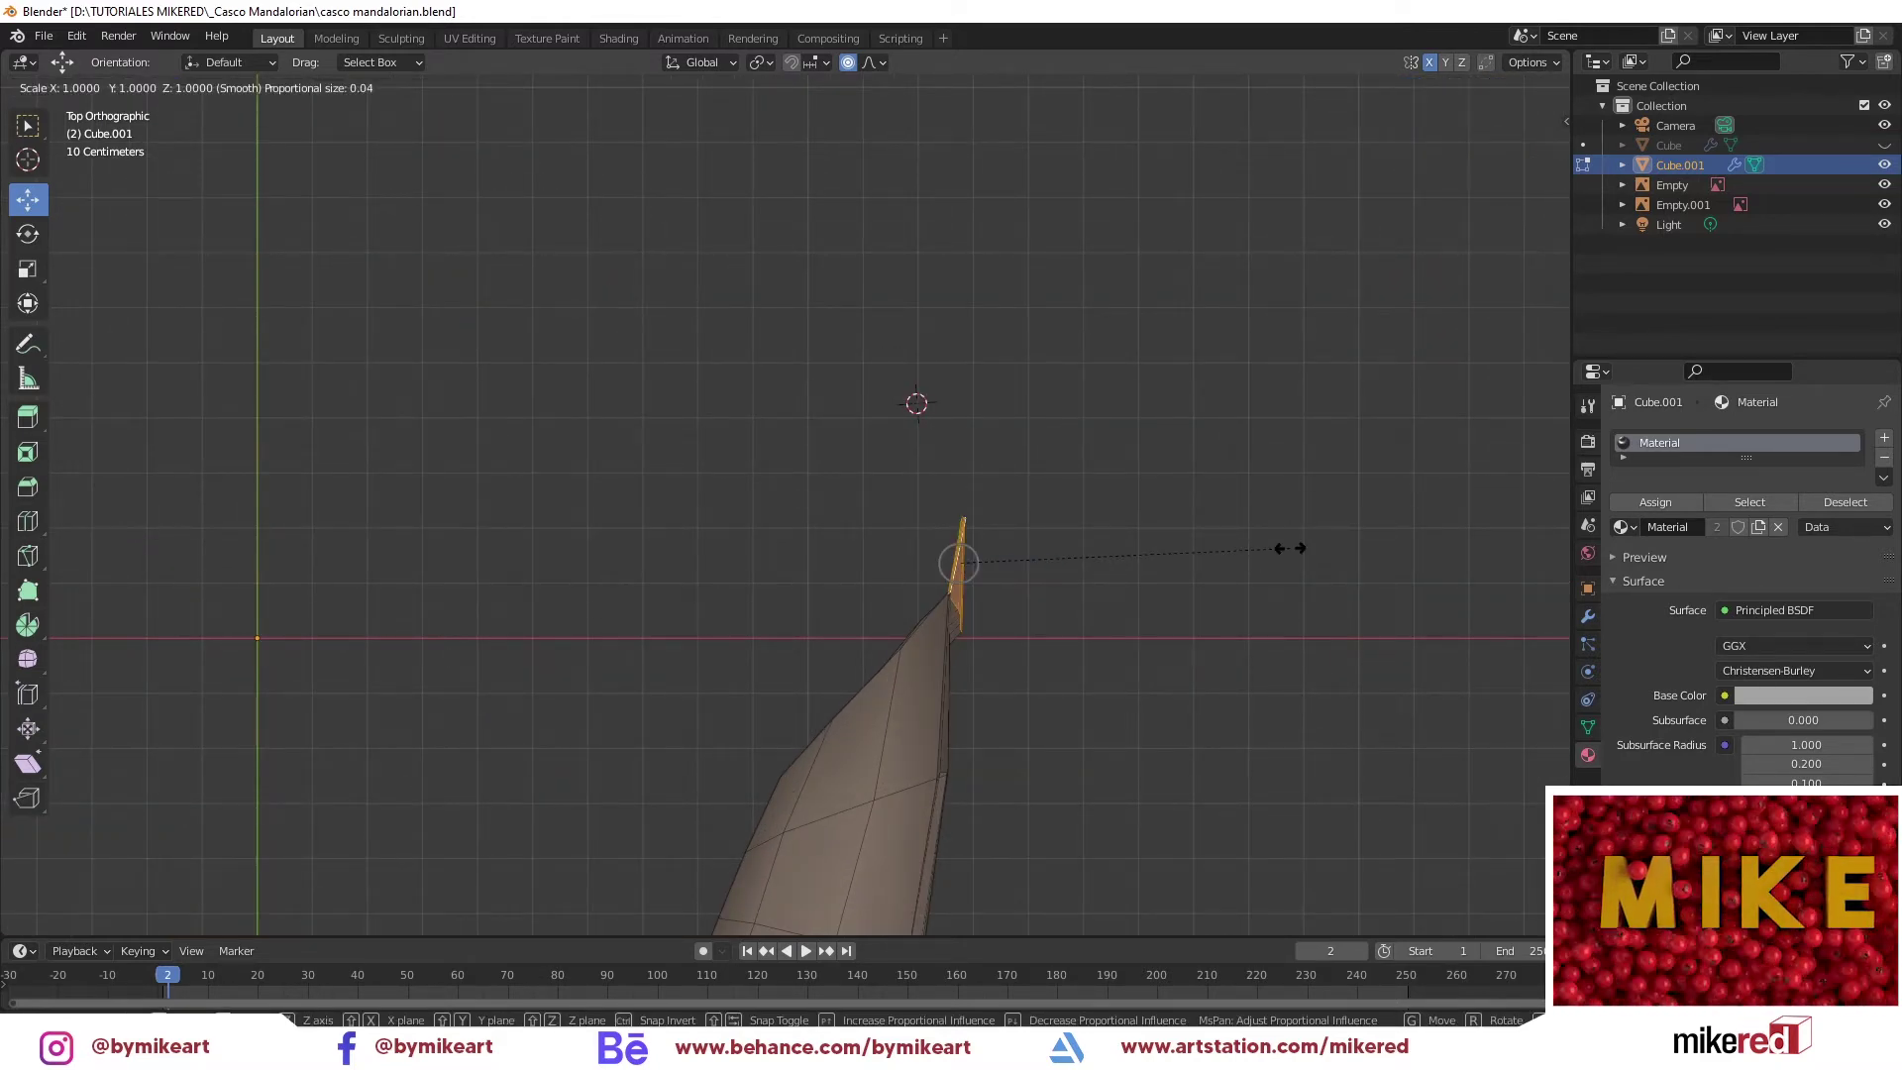
pyautogui.press('x')
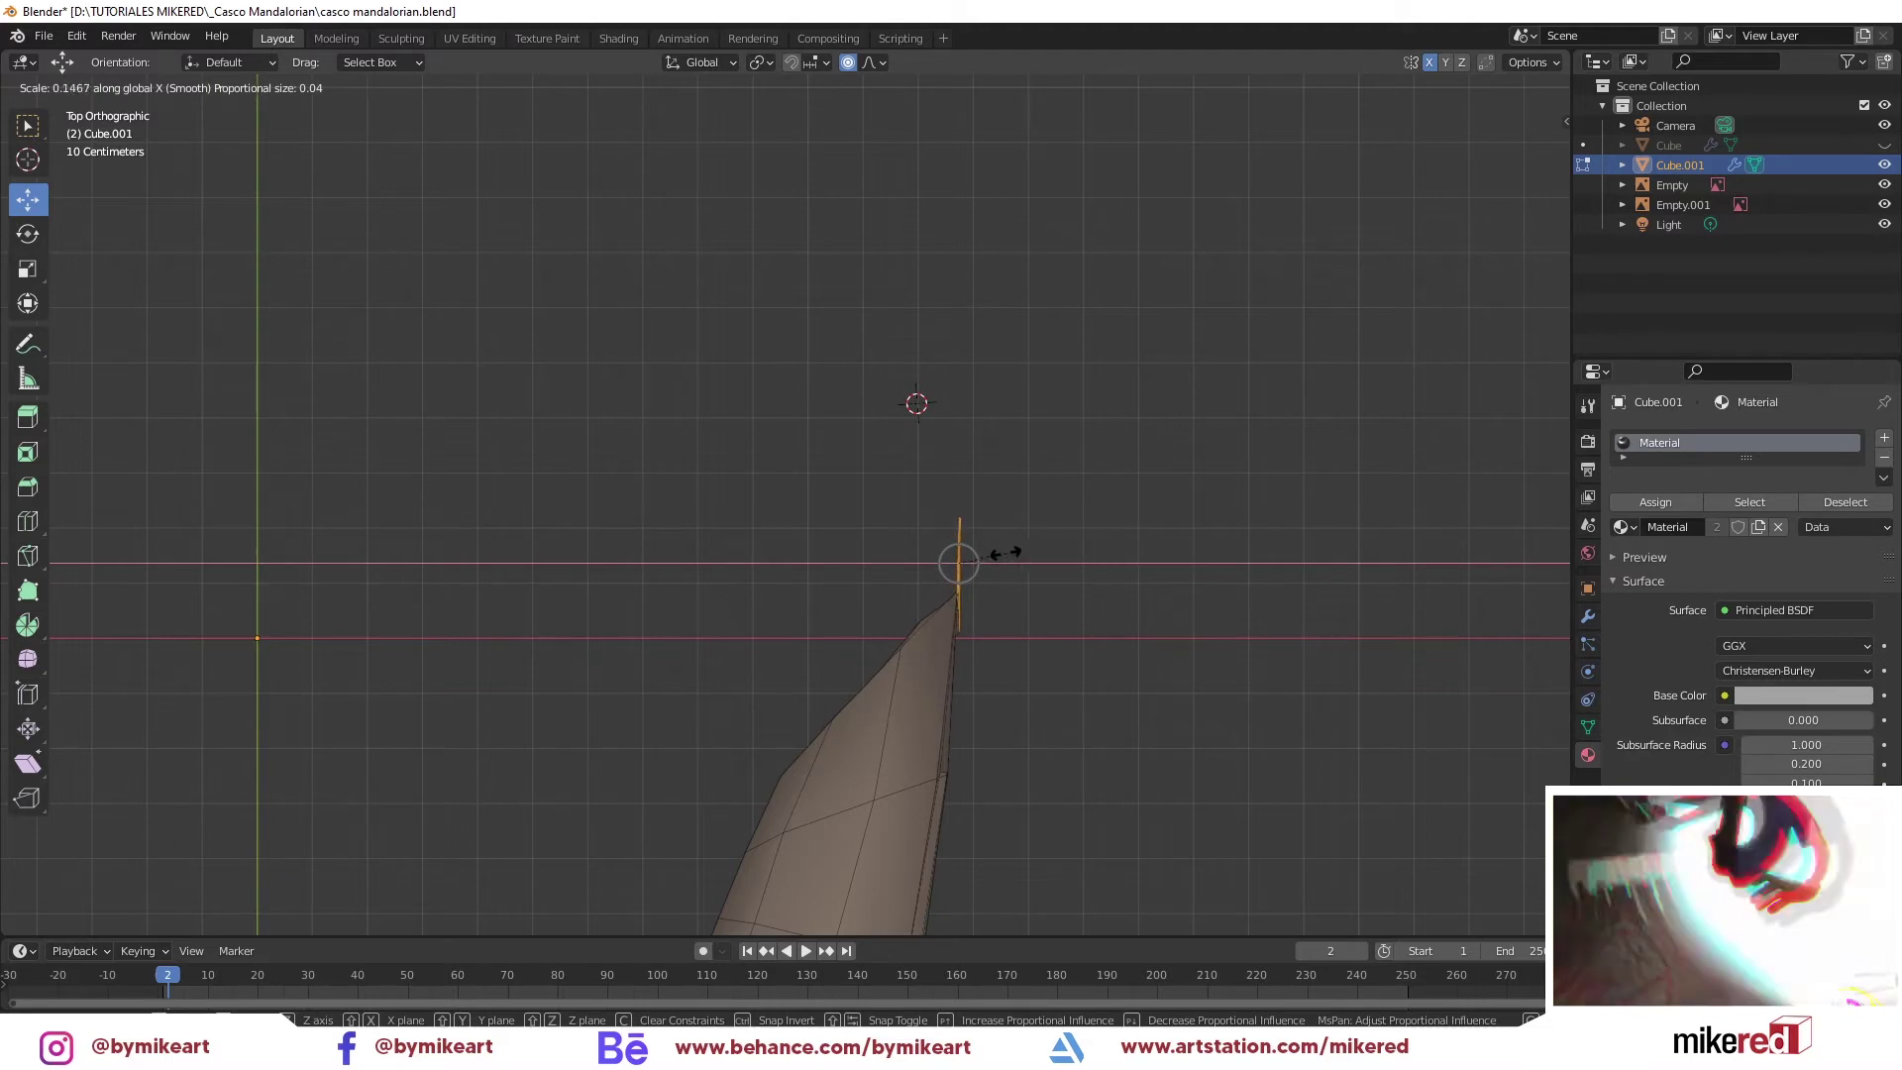
pyautogui.click(973, 557)
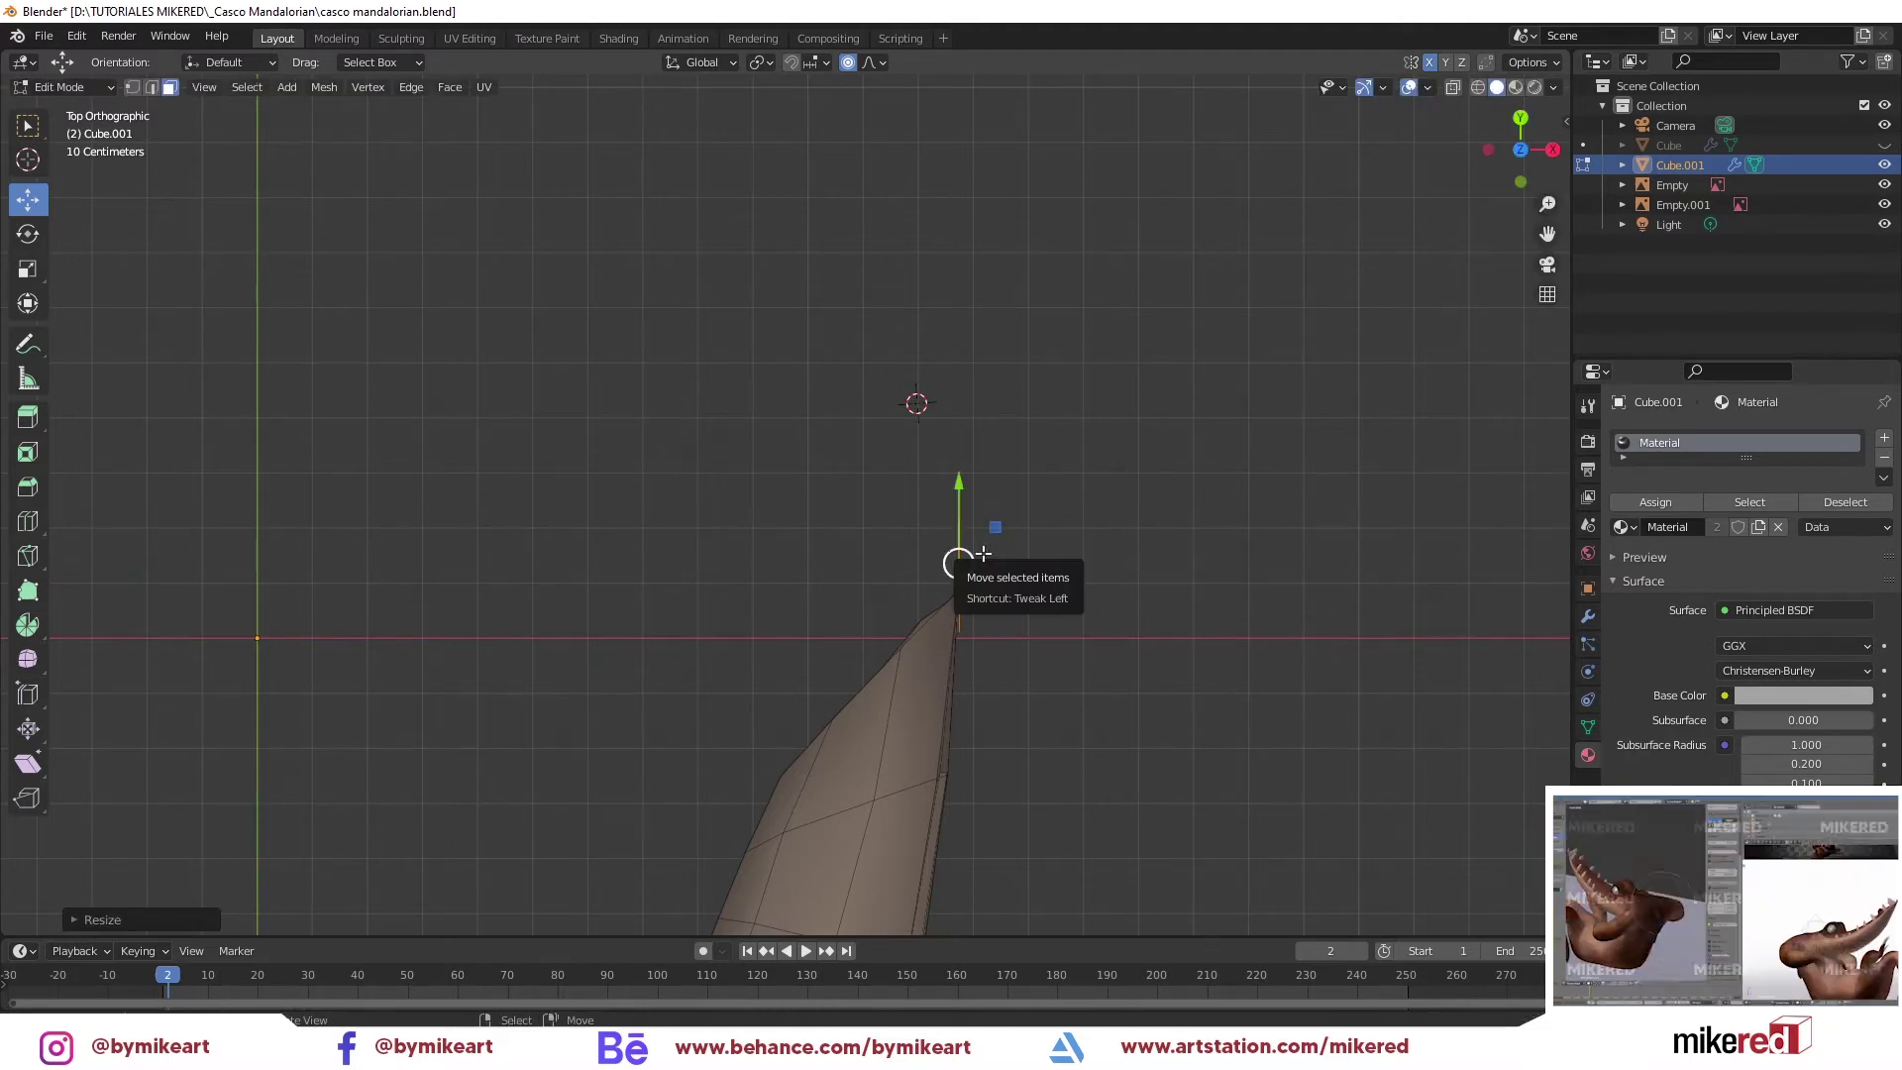
pyautogui.press('KP_1')
# Frame the front helmet mesh over the side reference with see-through display on
pyautogui.scroll(2, 991, 390)
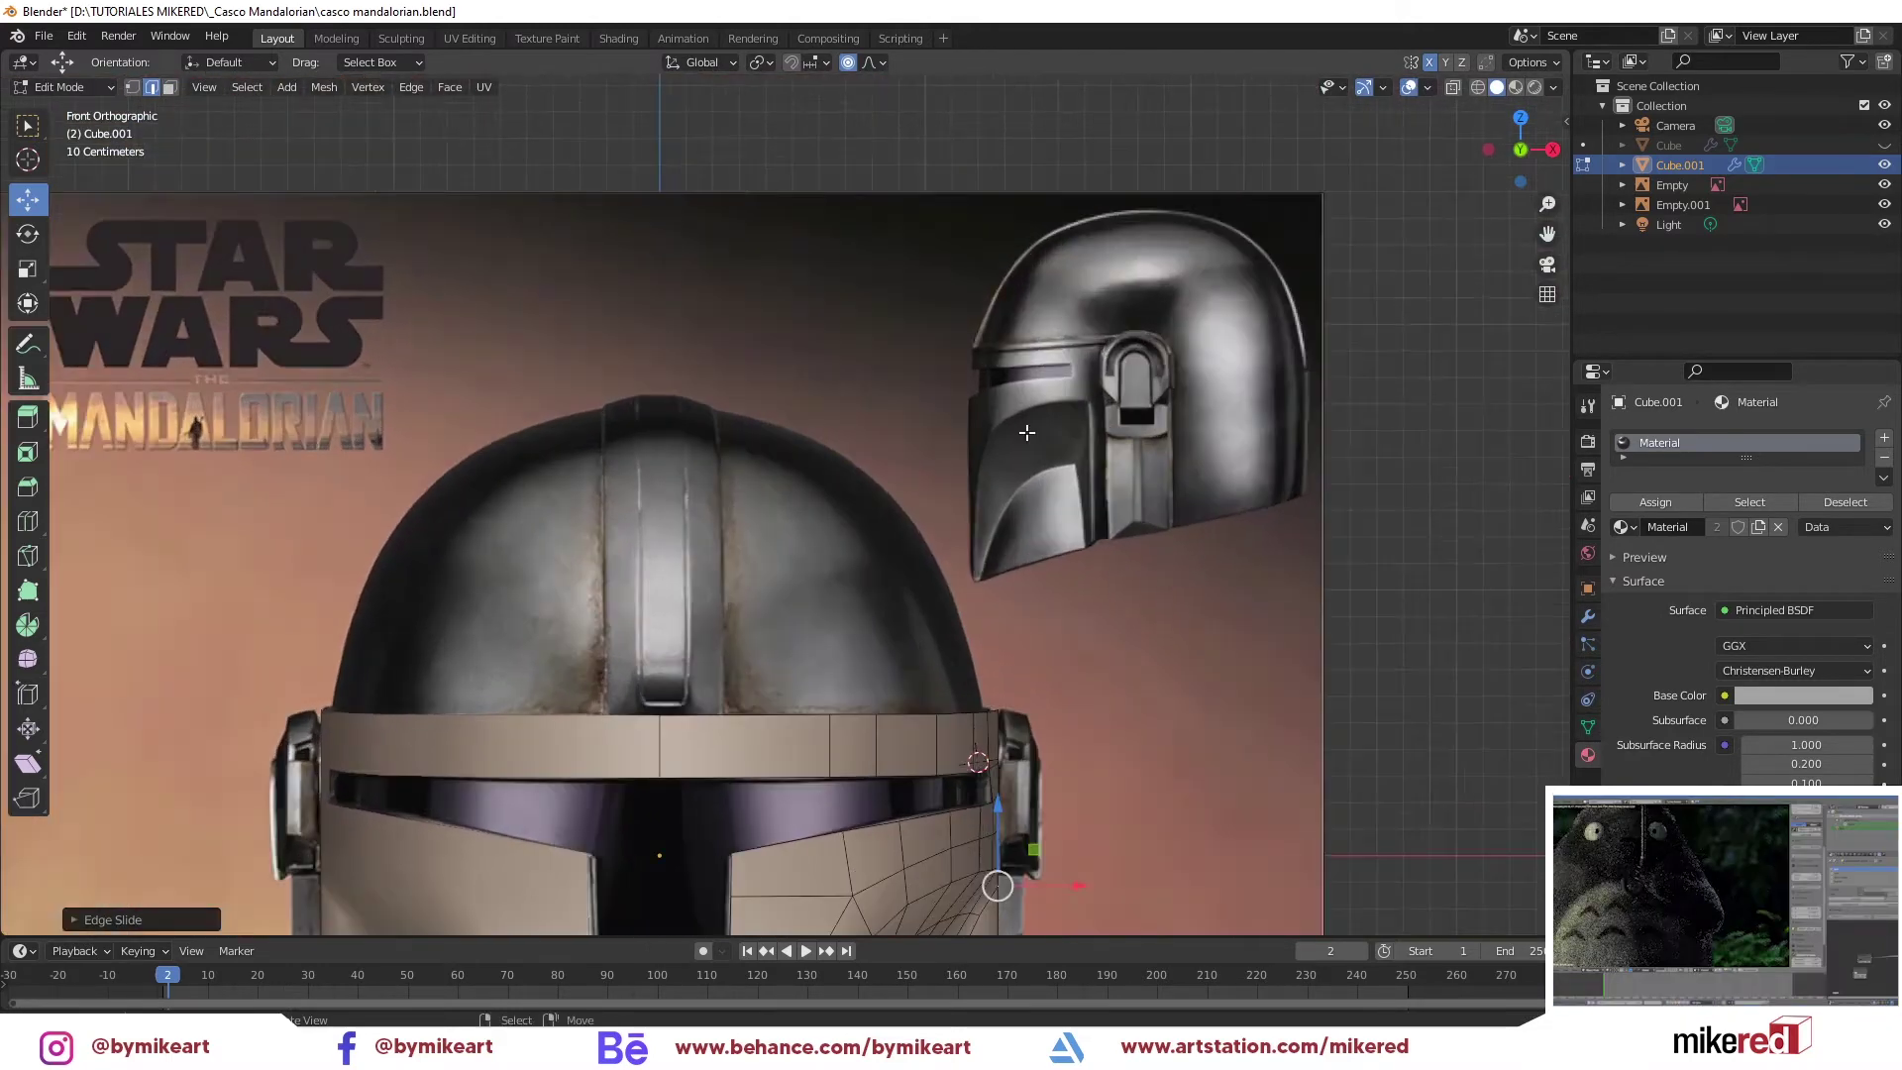
pyautogui.scroll(3, 1074, 339)
pyautogui.keyDown('shift'); pyautogui.moveTo(1074, 339); pyautogui.dragTo(639, 527, button='middle'); pyautogui.keyUp('shift')
pyautogui.scroll(2, 644, 466)
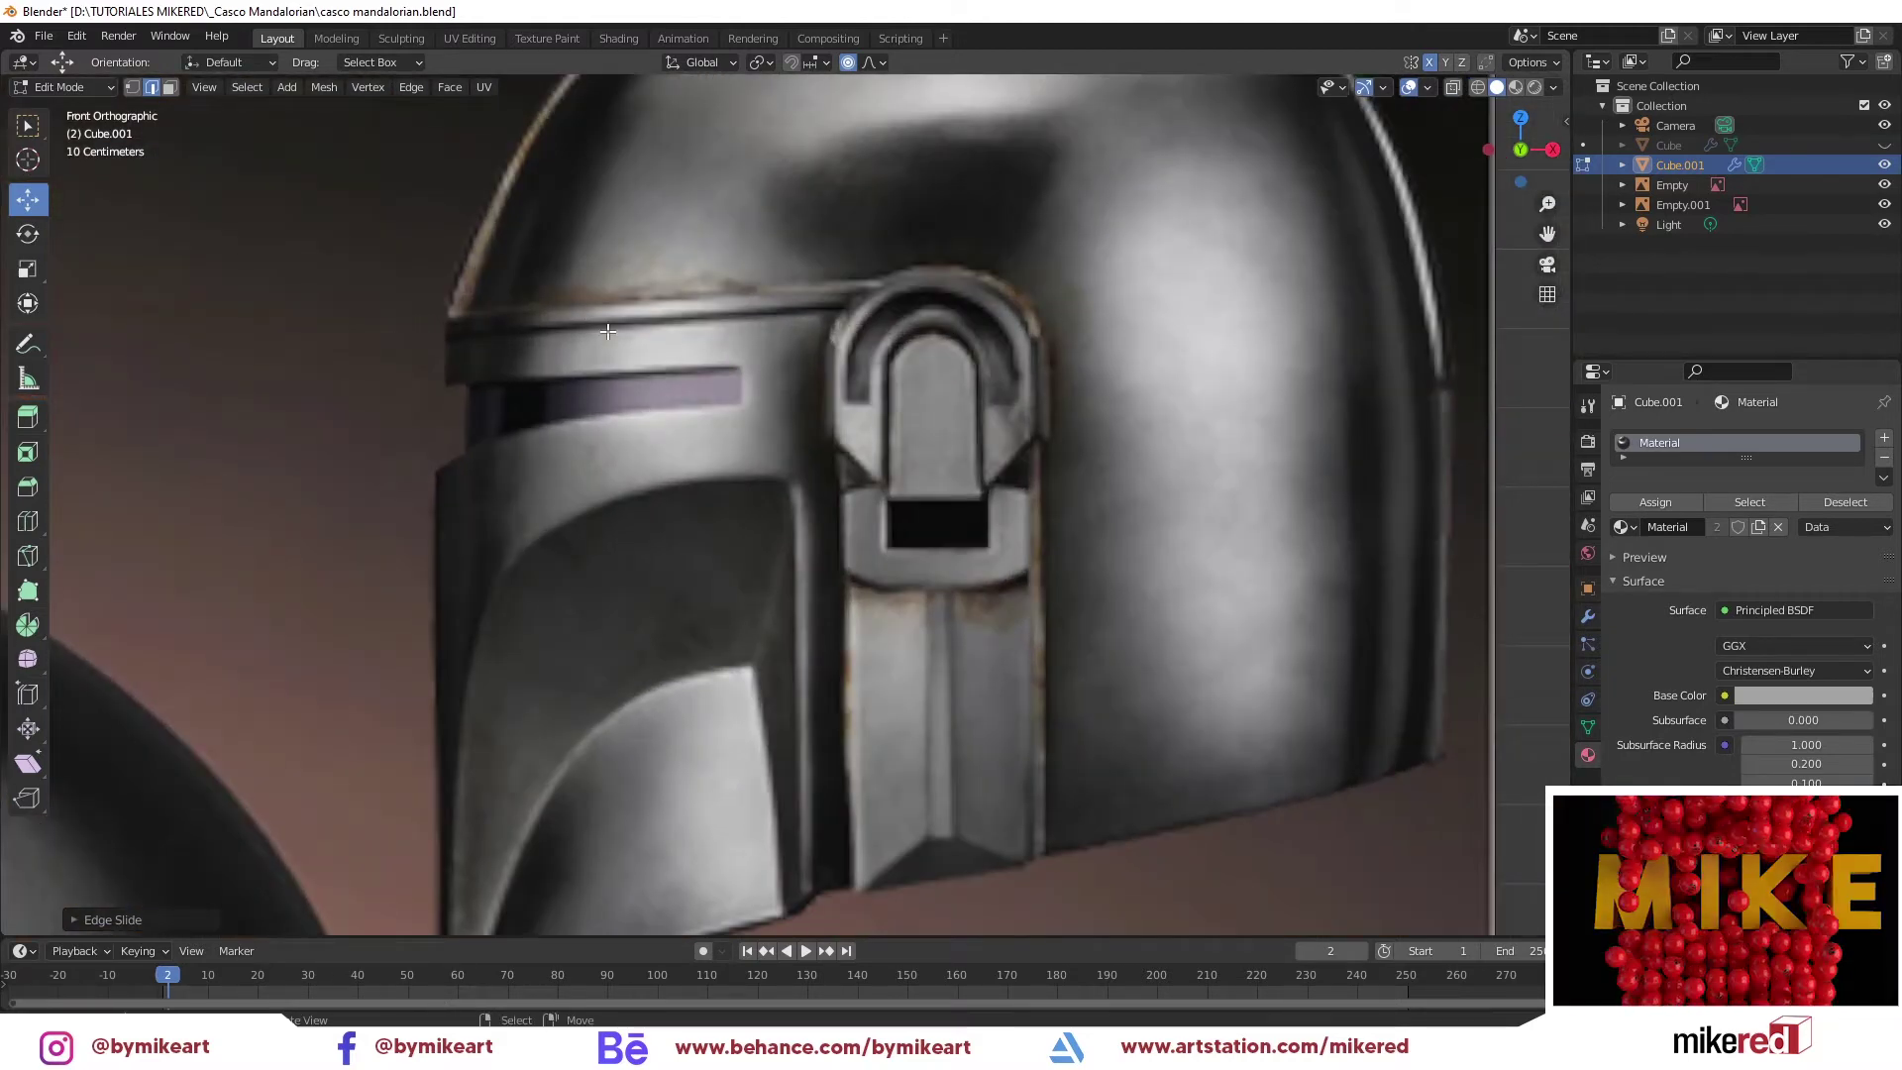
pyautogui.scroll(-3, 784, 328)
pyautogui.scroll(-2, 772, 496)
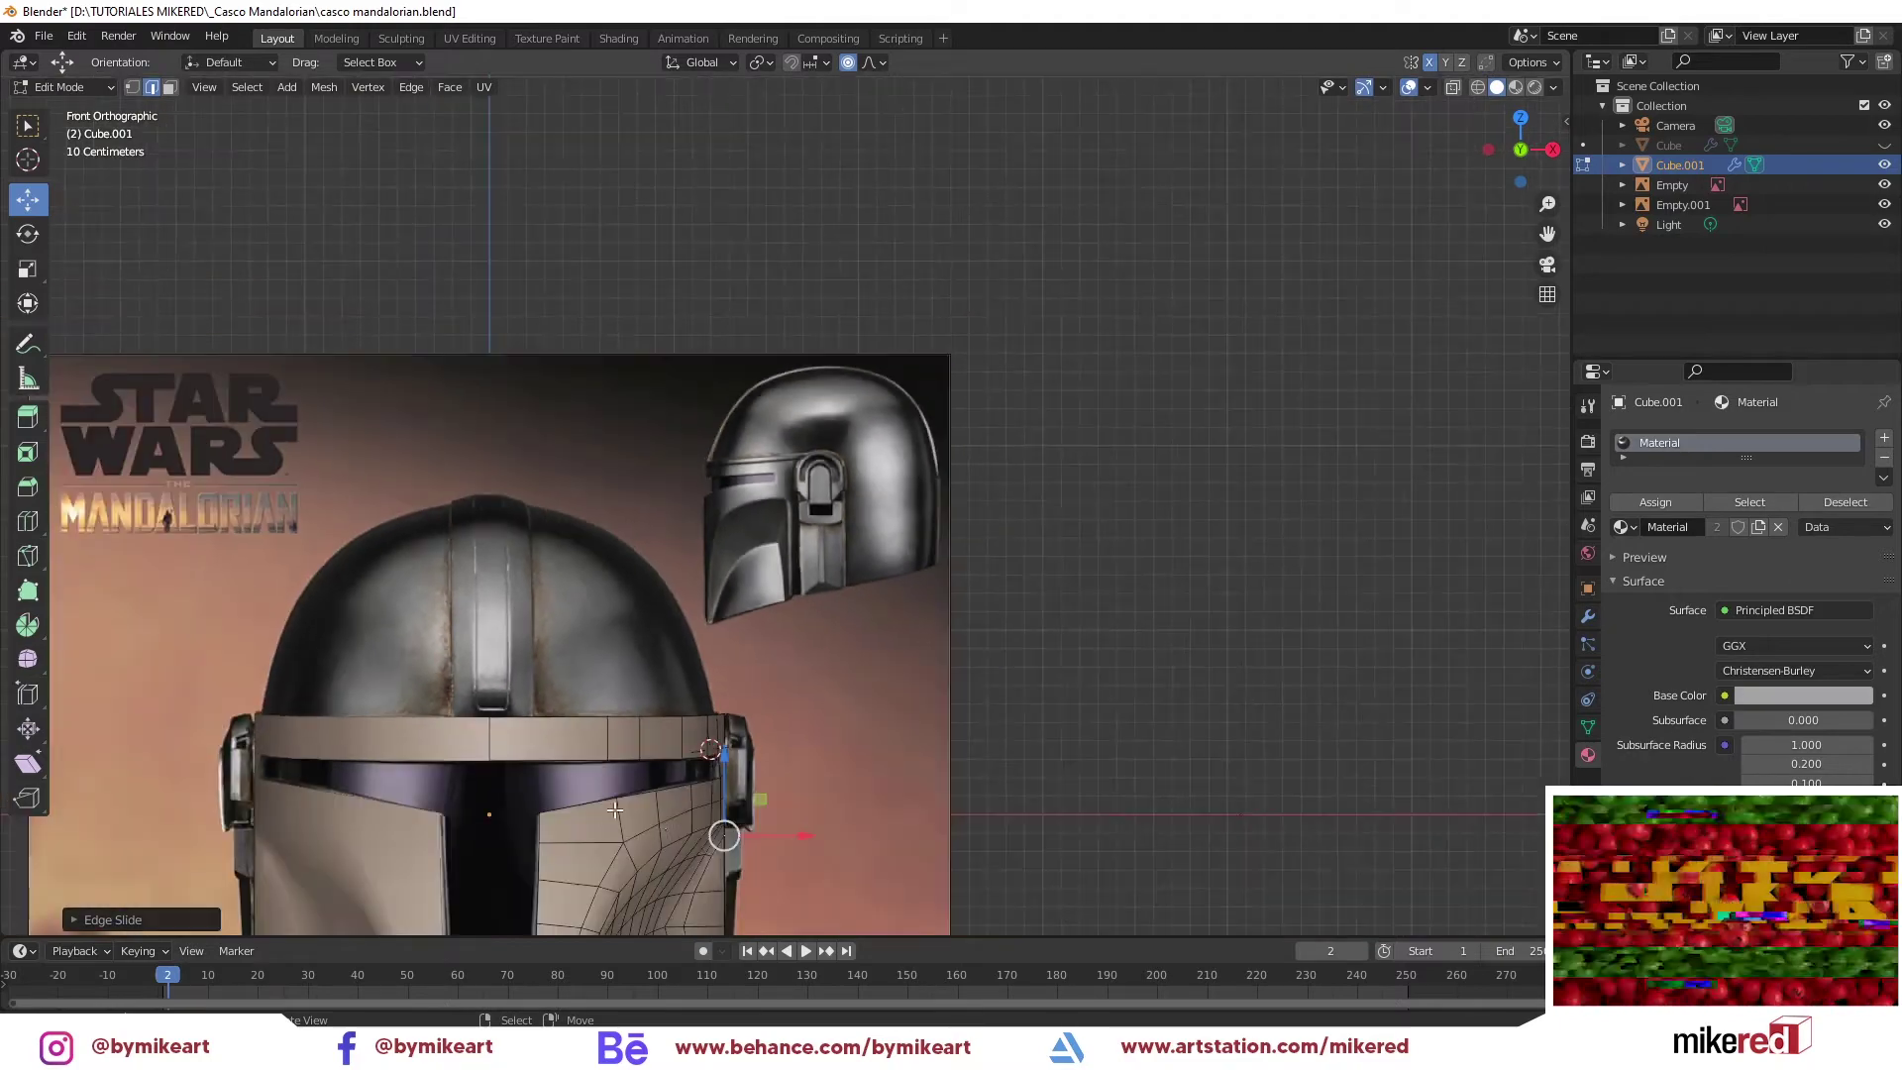
pyautogui.keyDown('shift'); pyautogui.moveTo(773, 495); pyautogui.dragTo(842, 559, button='middle'); pyautogui.keyUp('shift')
pyautogui.scroll(2, 842, 559)
pyautogui.hotkey('alt', 'z')
# Add a loop cut along the brow band just below its top edge
pyautogui.hotkey('ctrl', 'r')
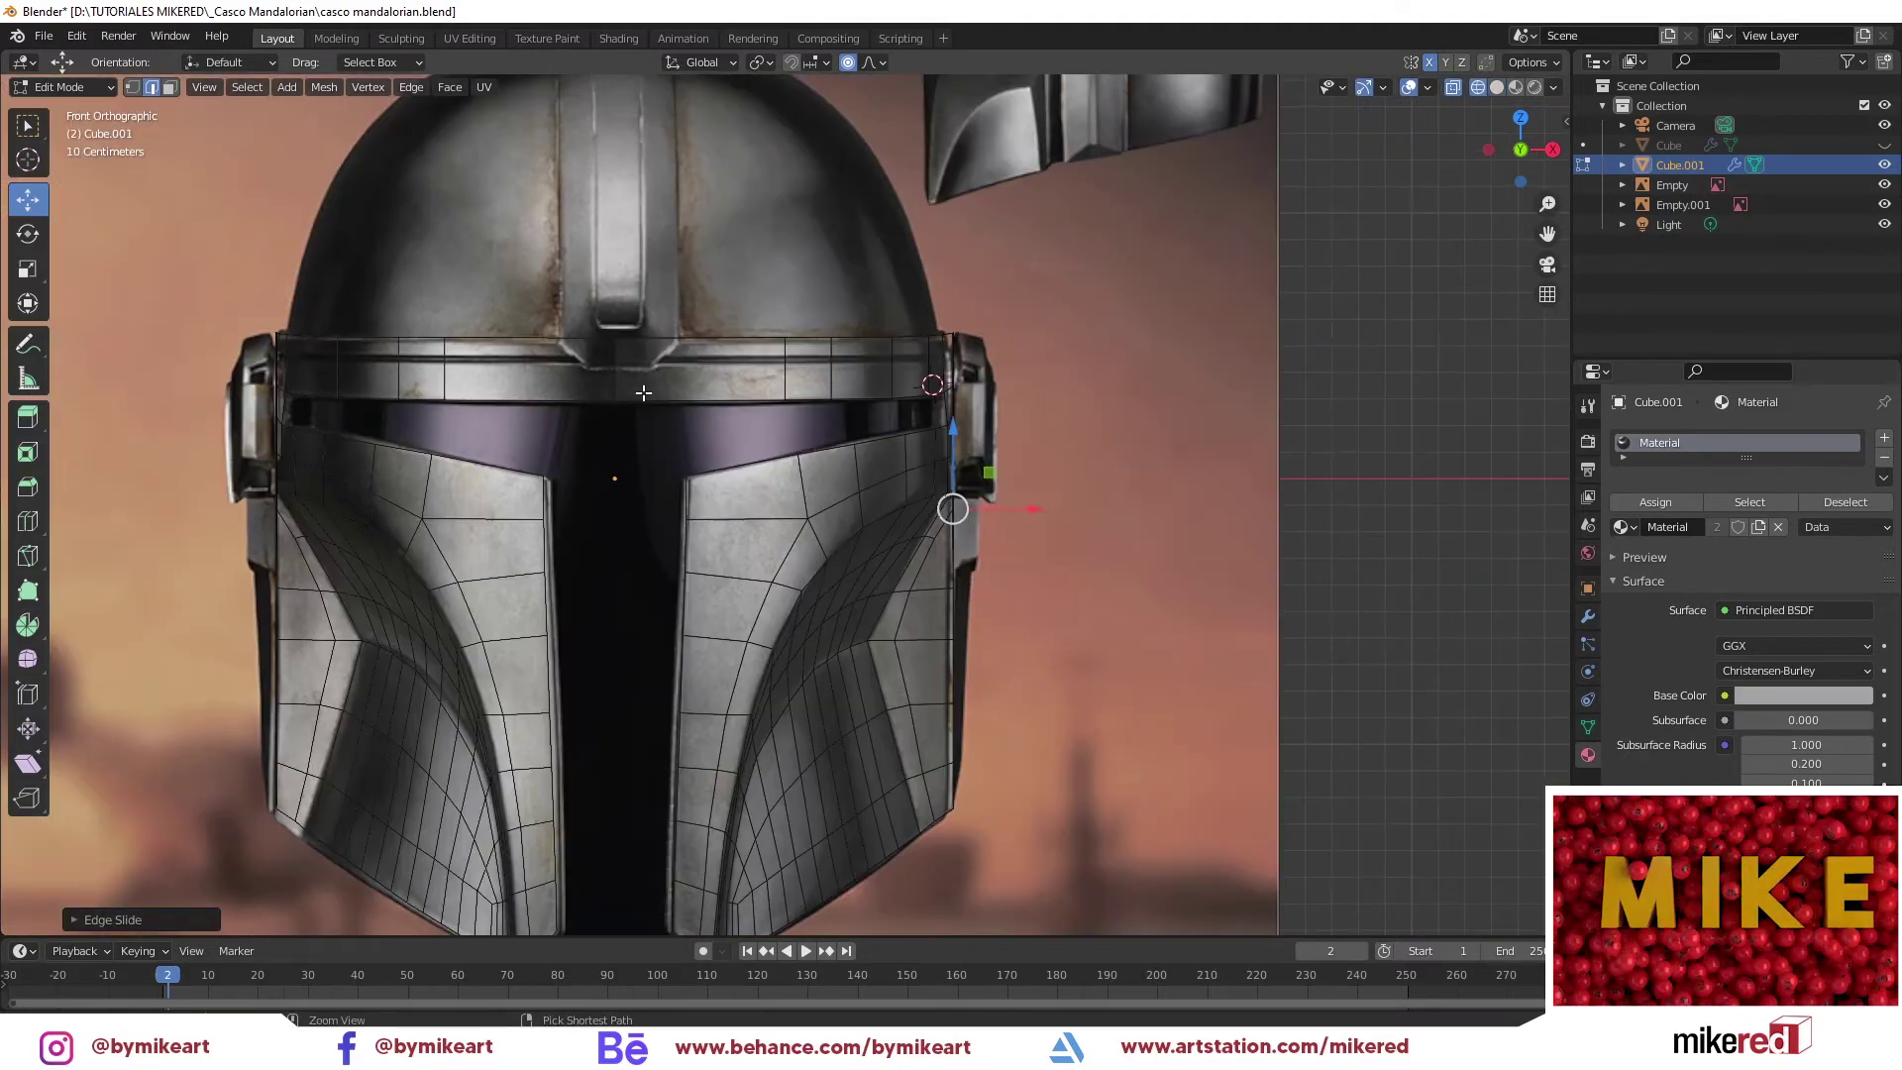
pyautogui.click(775, 360)
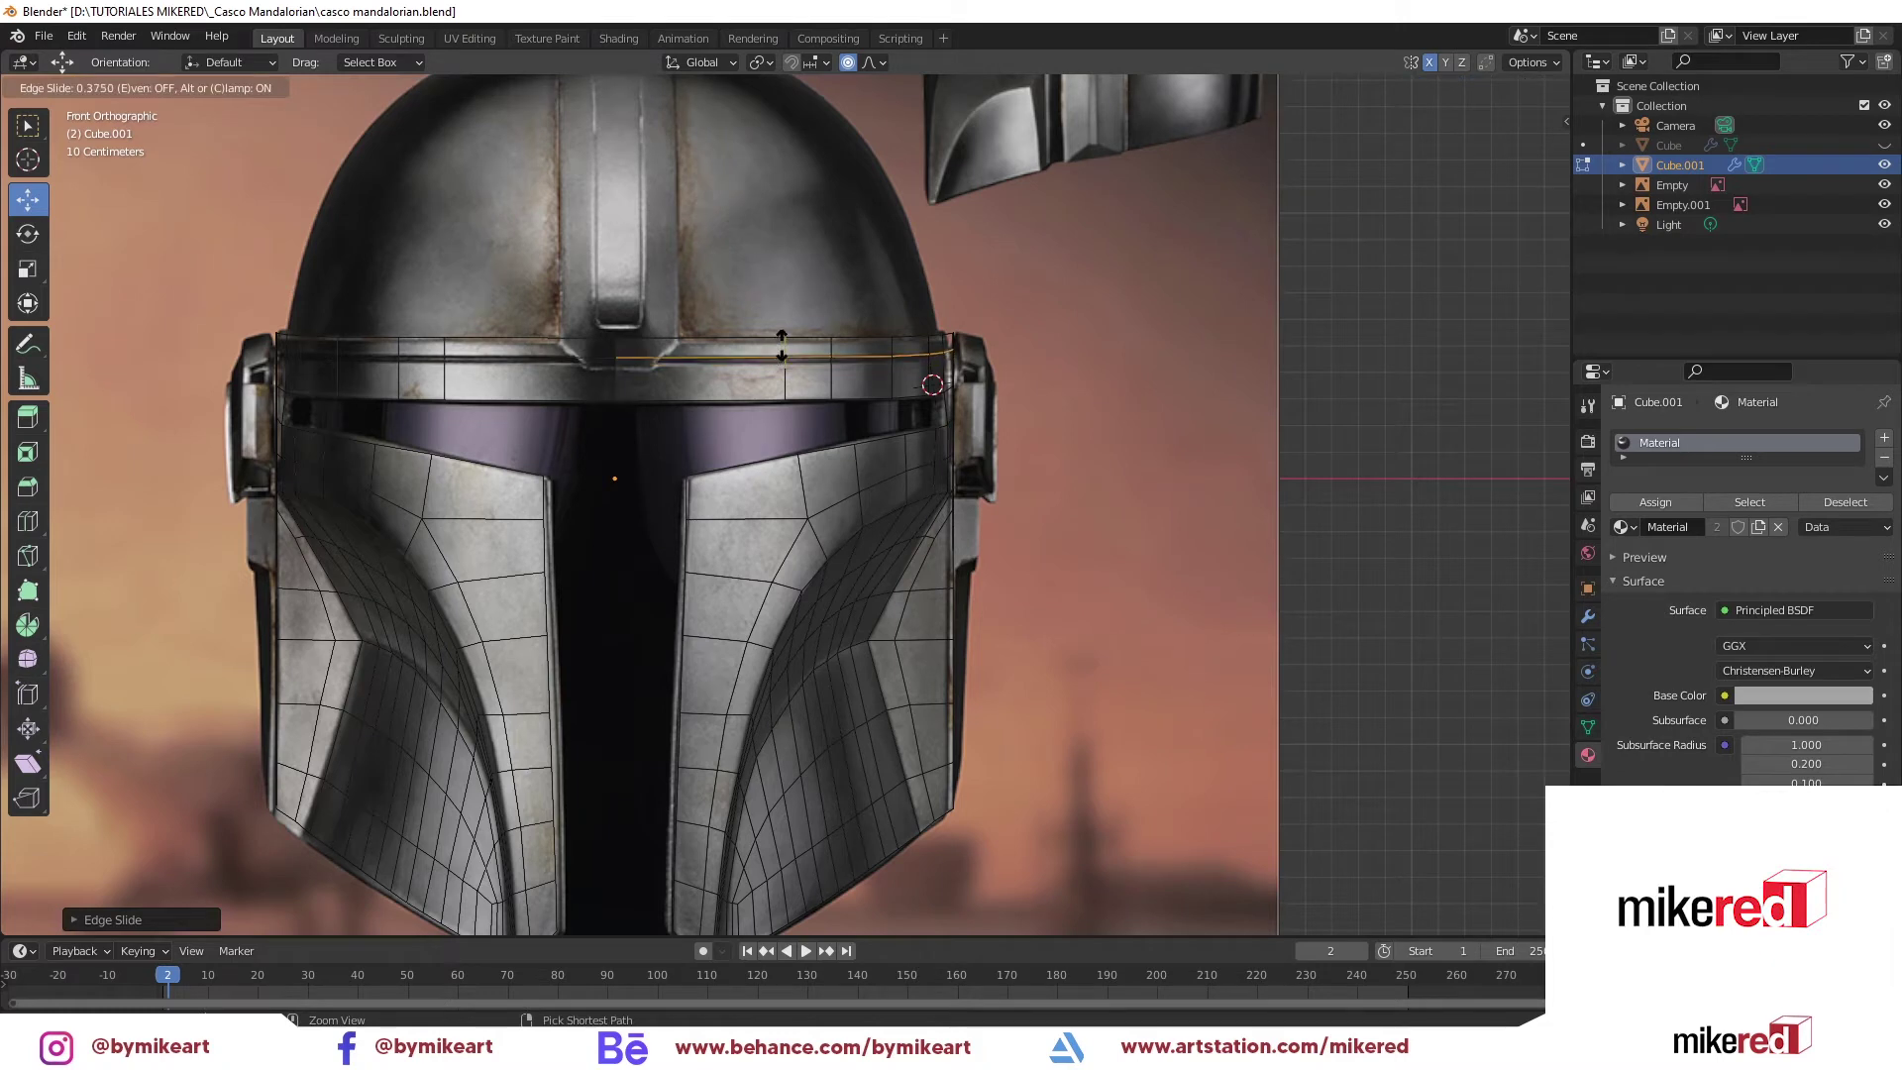
pyautogui.click(782, 345)
pyautogui.scroll(2, 783, 416)
pyautogui.scroll(2, 742, 506)
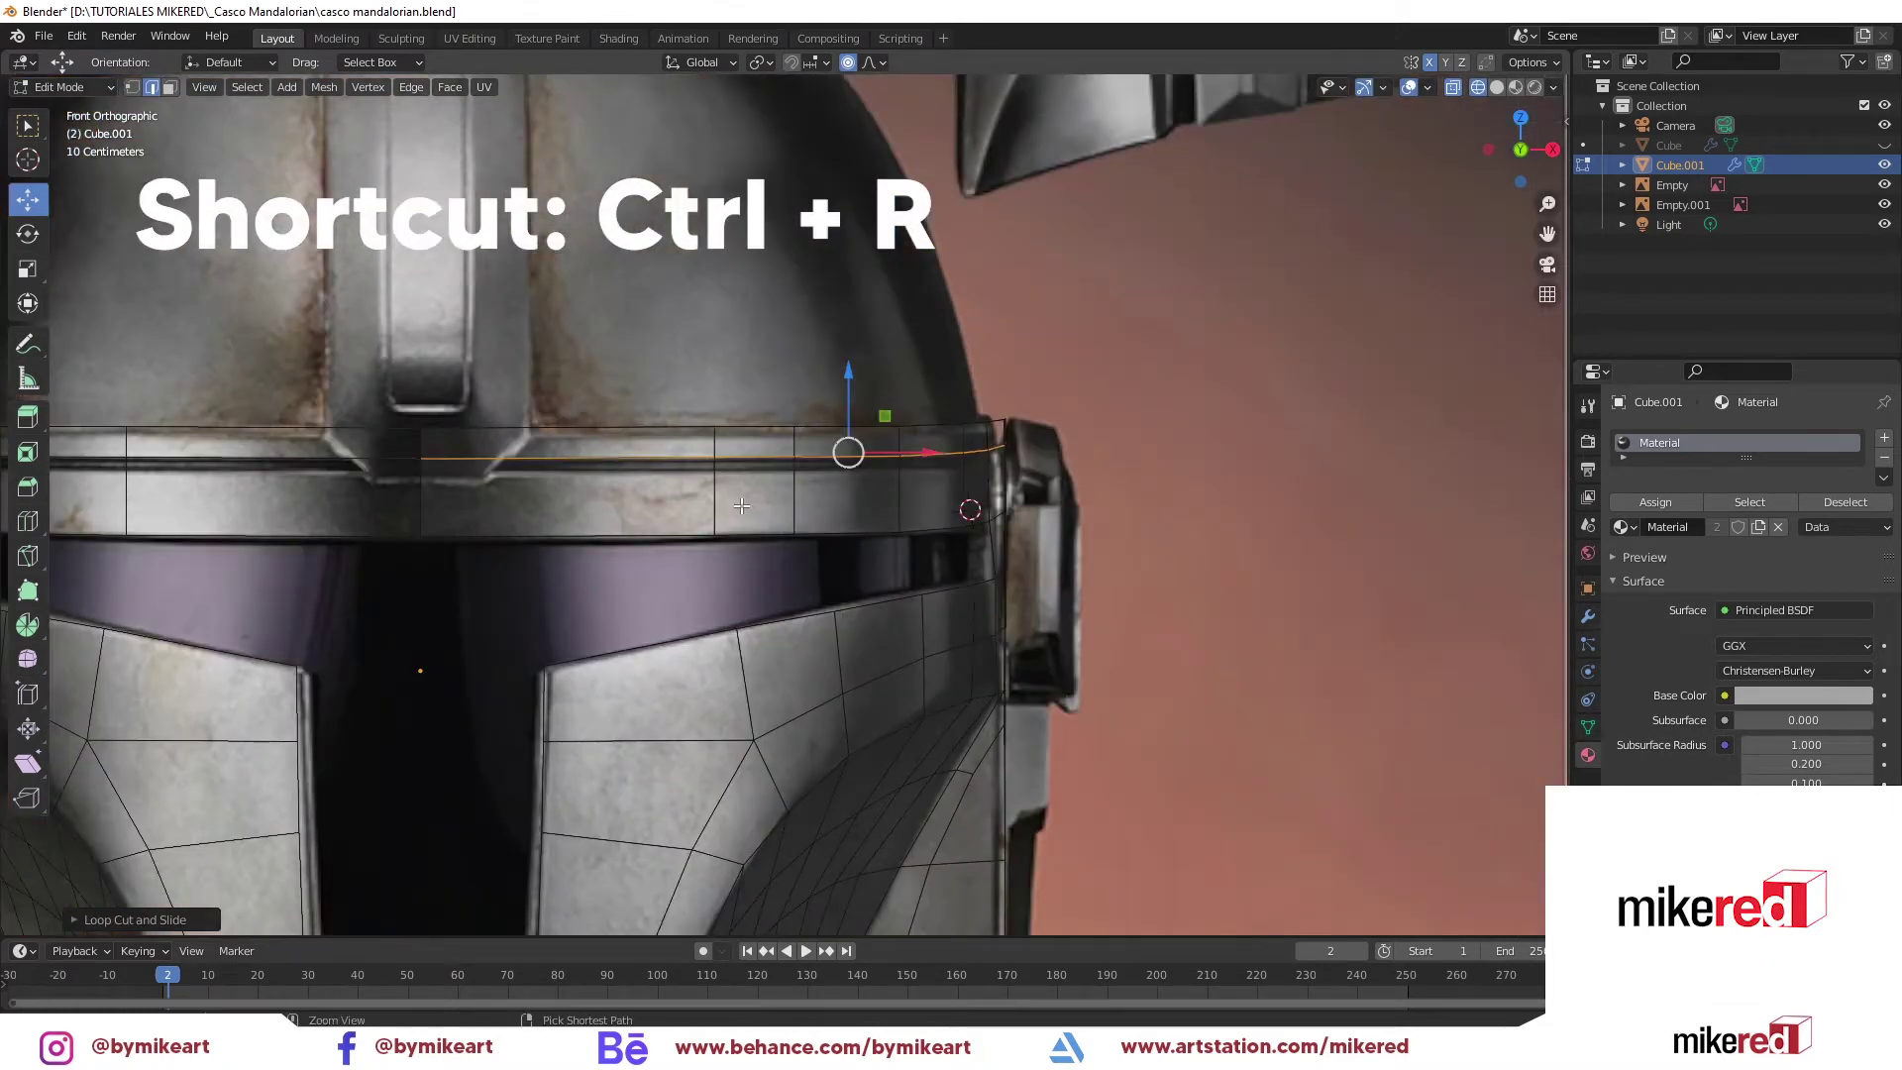
# Turn off see-through, switch to face select, and pick the thin face loop along the band
pyautogui.hotkey('alt', 'z')
pyautogui.moveTo(742, 506); pyautogui.dragTo(786, 587, button='middle')
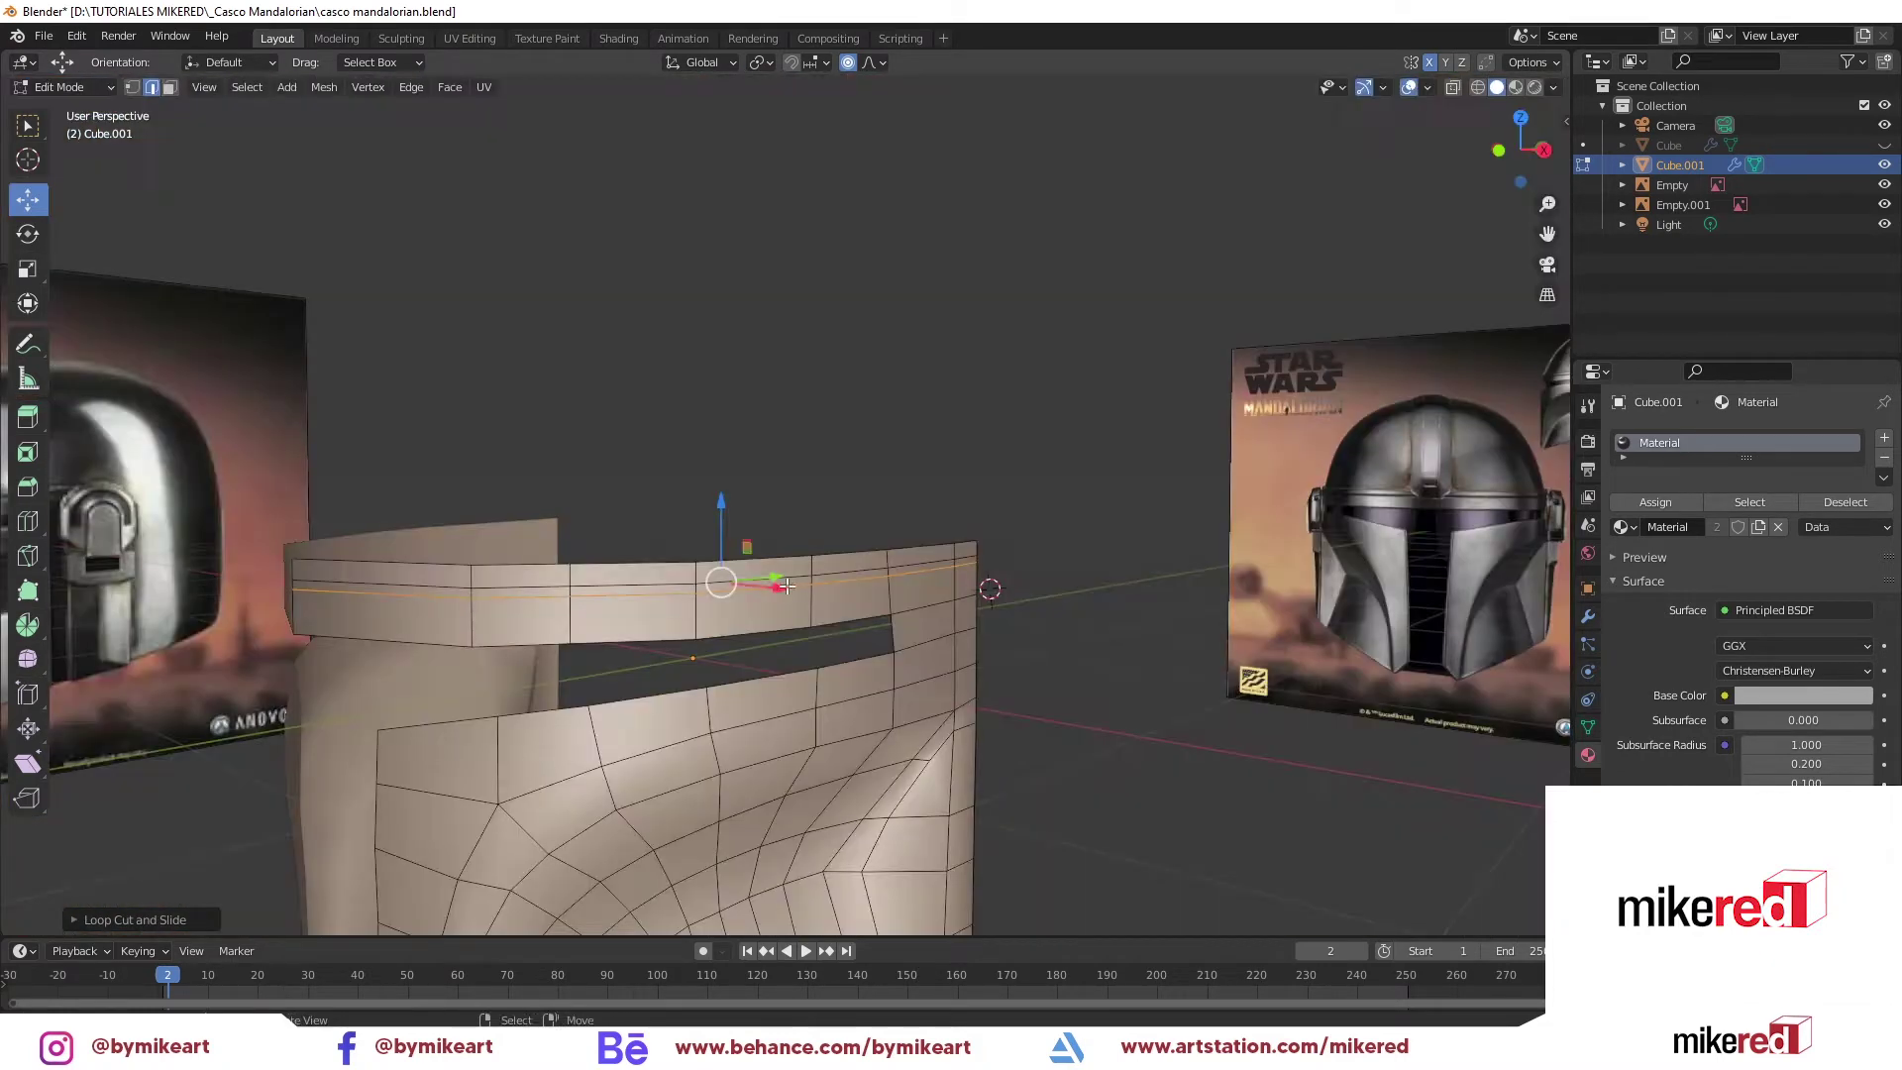
pyautogui.hotkey('ctrl', 'Tab')
pyautogui.click(663, 601)
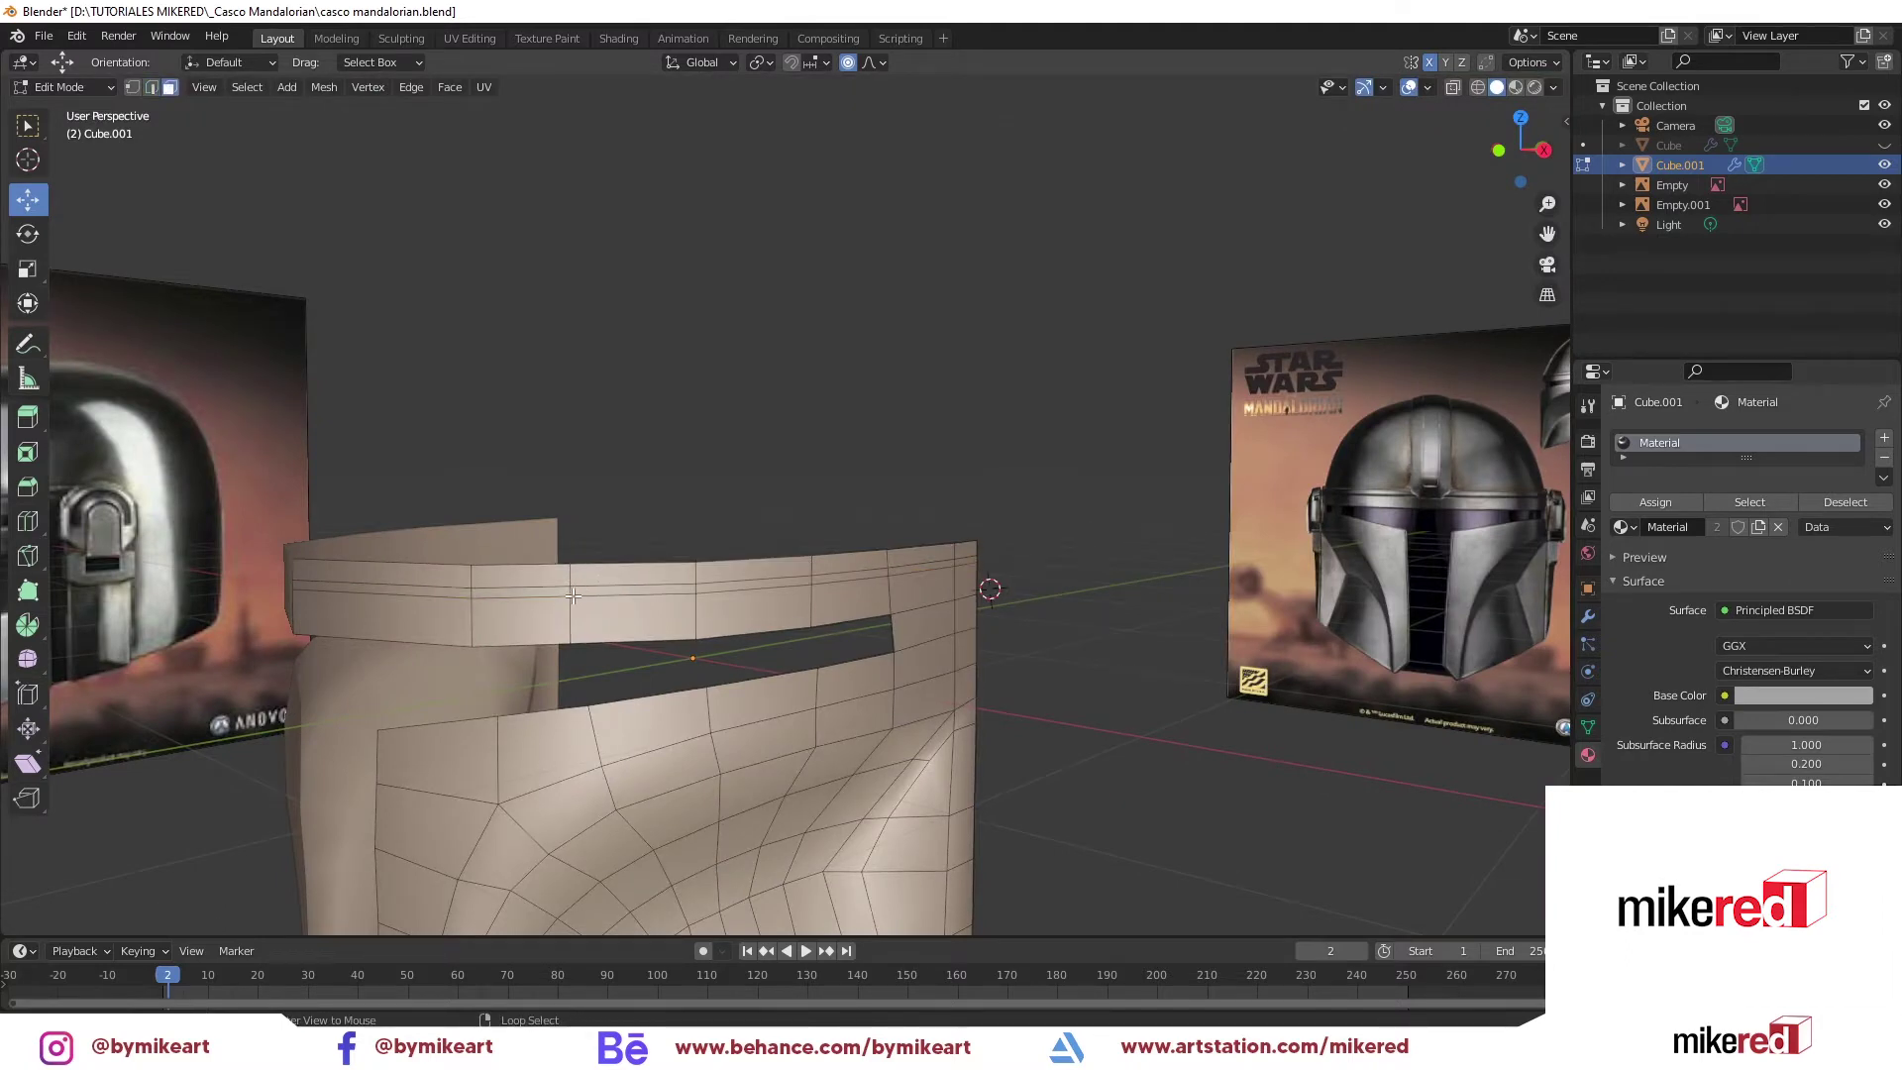
pyautogui.keyDown('alt'); pyautogui.click(573, 595); pyautogui.keyUp('alt')
pyautogui.moveTo(573, 595)
pyautogui.mouseDown(button='middle')
pyautogui.moveTo(475, 772)
pyautogui.moveTo(594, 743)
pyautogui.moveTo(404, 415)
pyautogui.mouseUp(button='middle')
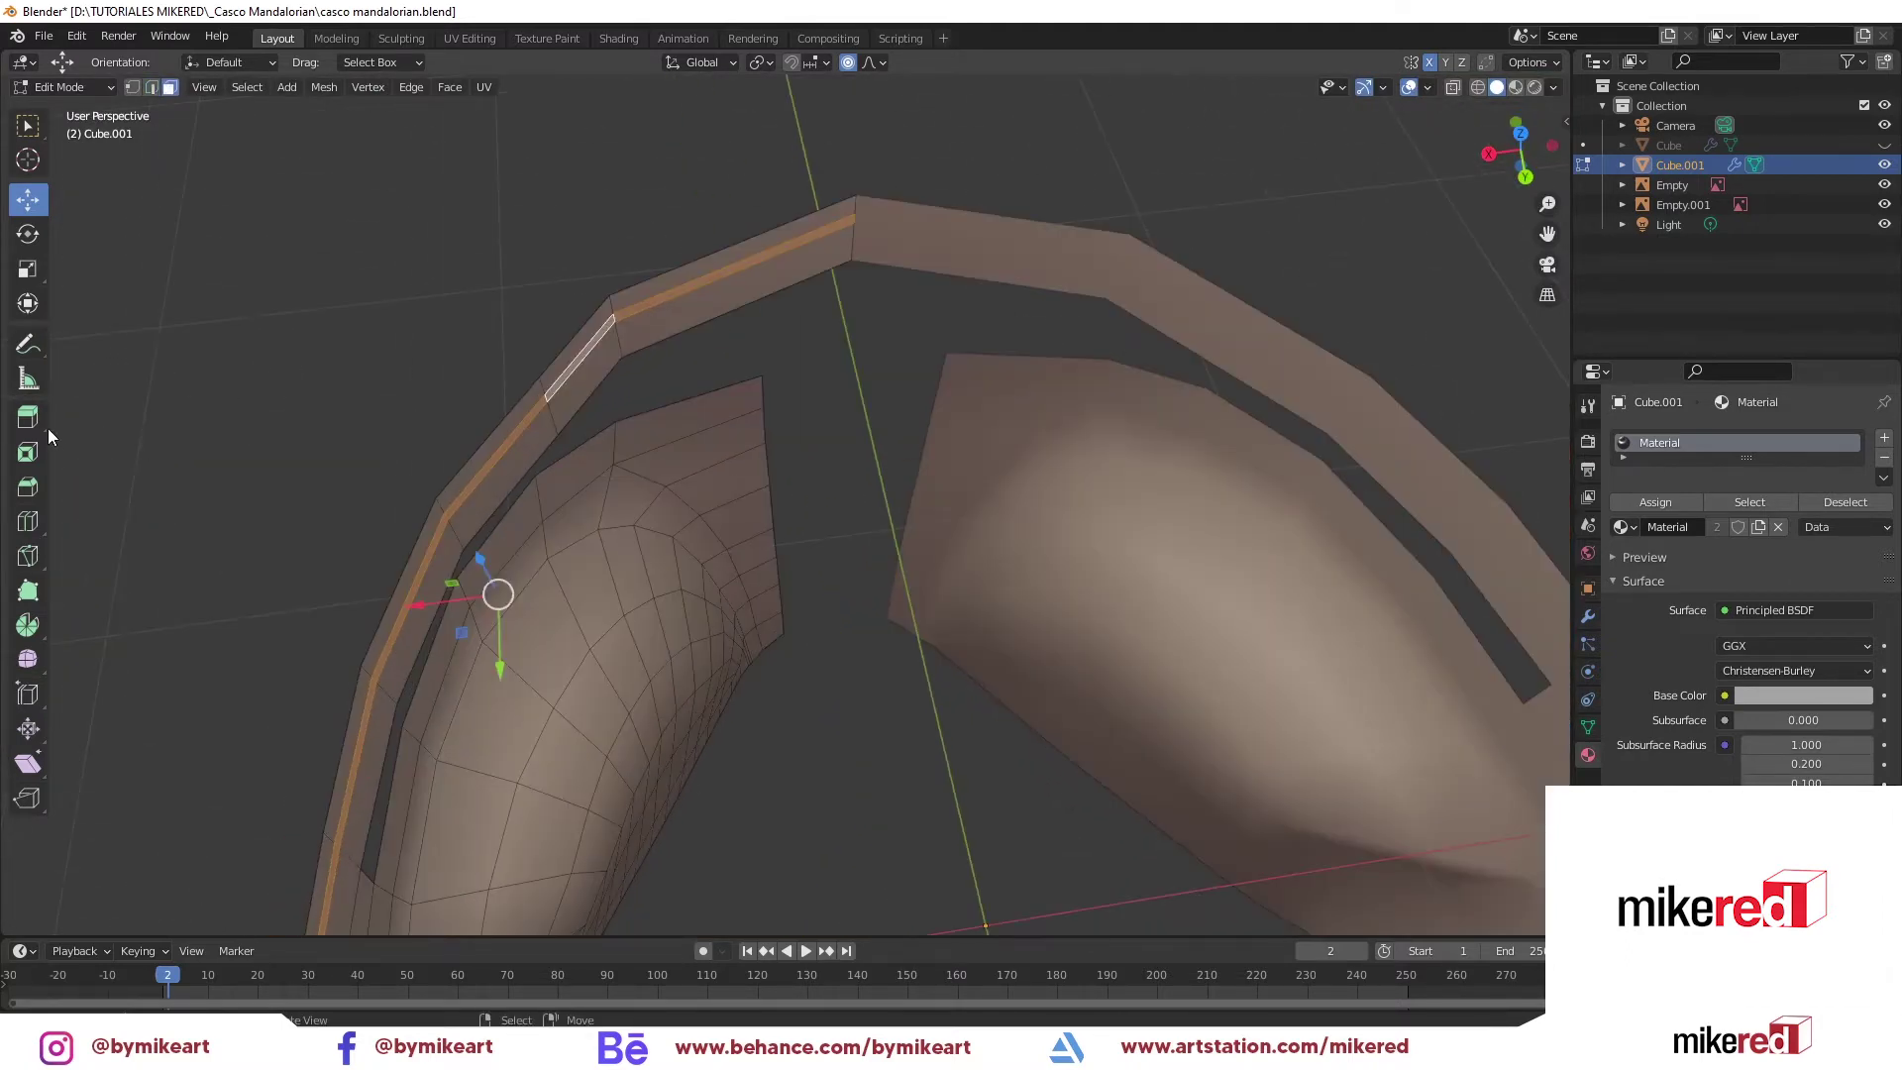
# Extrude the band's face loop inward along normals to form a thin groove
pyautogui.moveTo(37, 426); pyautogui.dragTo(149, 498)
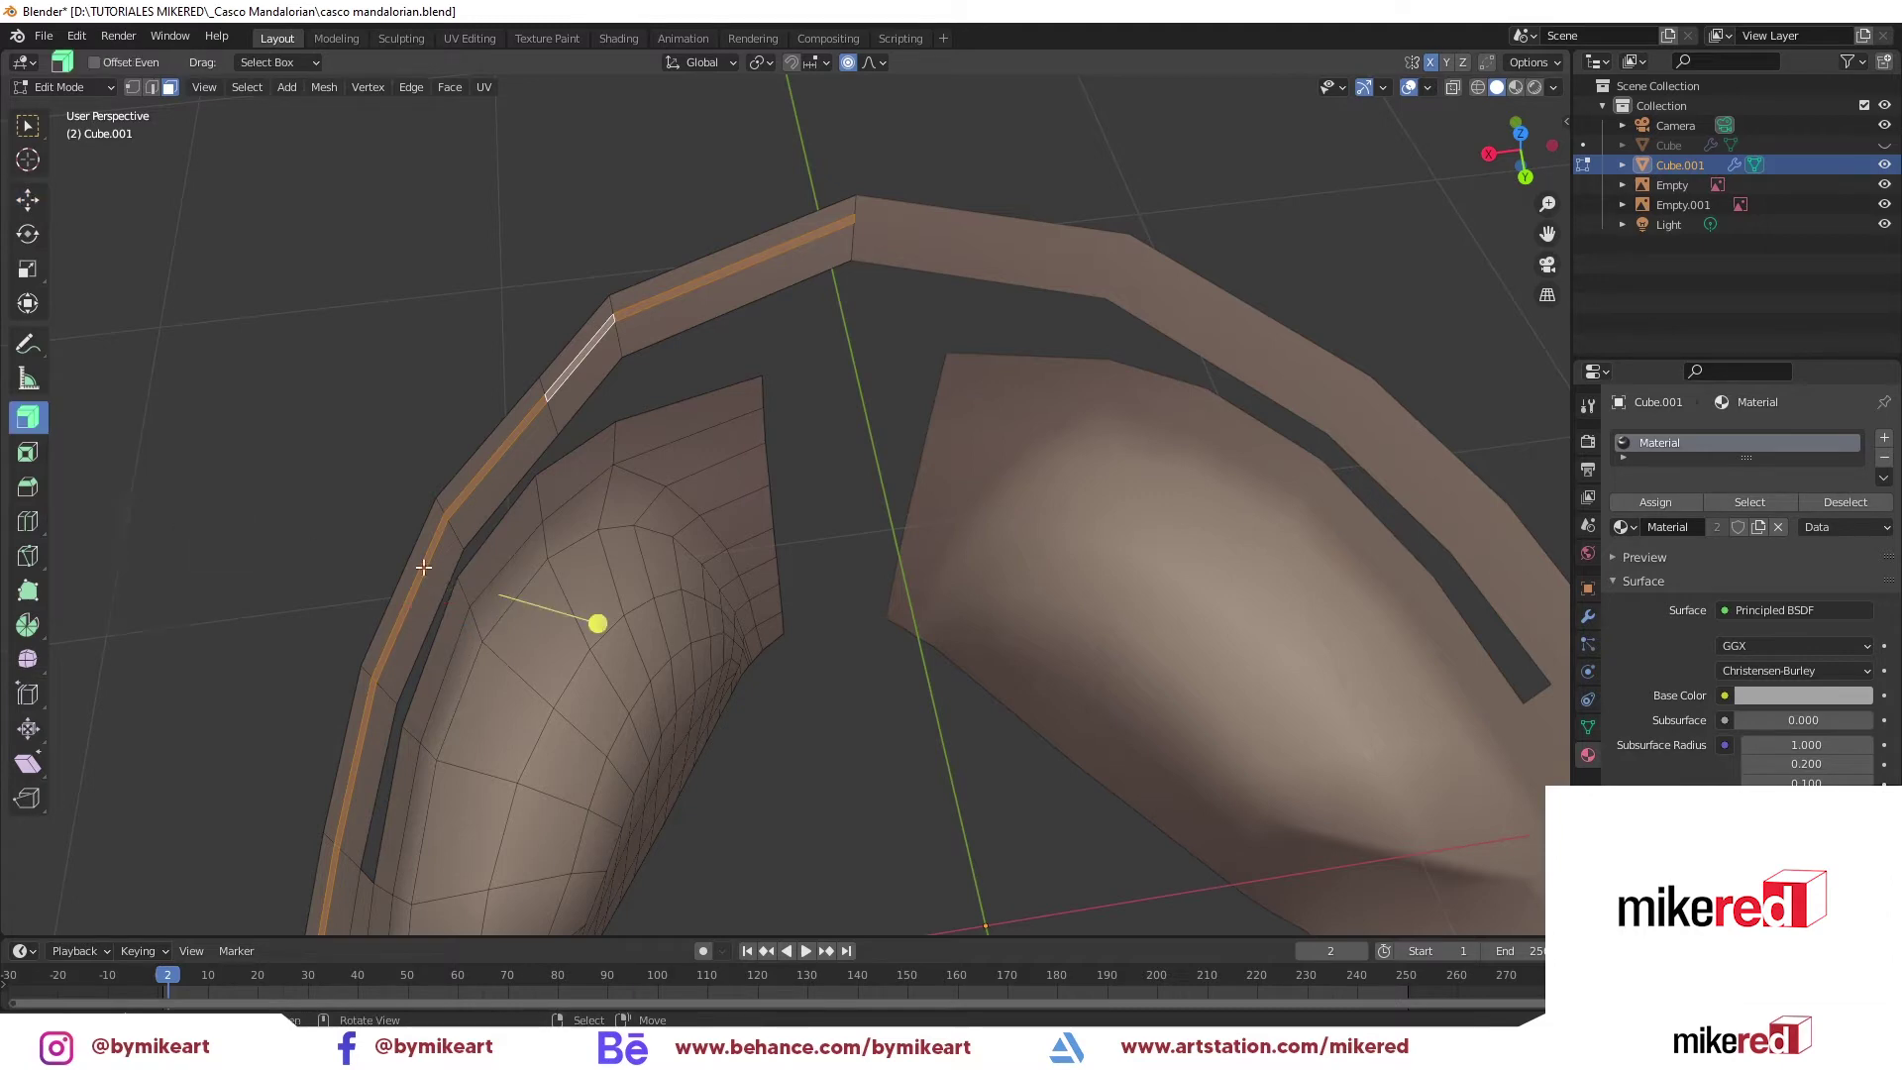
pyautogui.moveTo(596, 618); pyautogui.dragTo(597, 614)
pyautogui.press('1')
pyautogui.moveTo(597, 615)
pyautogui.mouseDown(button='middle')
pyautogui.moveTo(852, 682)
pyautogui.moveTo(911, 599)
pyautogui.moveTo(928, 607)
pyautogui.mouseUp(button='middle')
# Slide the band's corner vertex, try a smooth-falloff move, and show the Modifier Properties
pyautogui.hotkey('shift', 'v')
pyautogui.hotkey('shift', 'z')
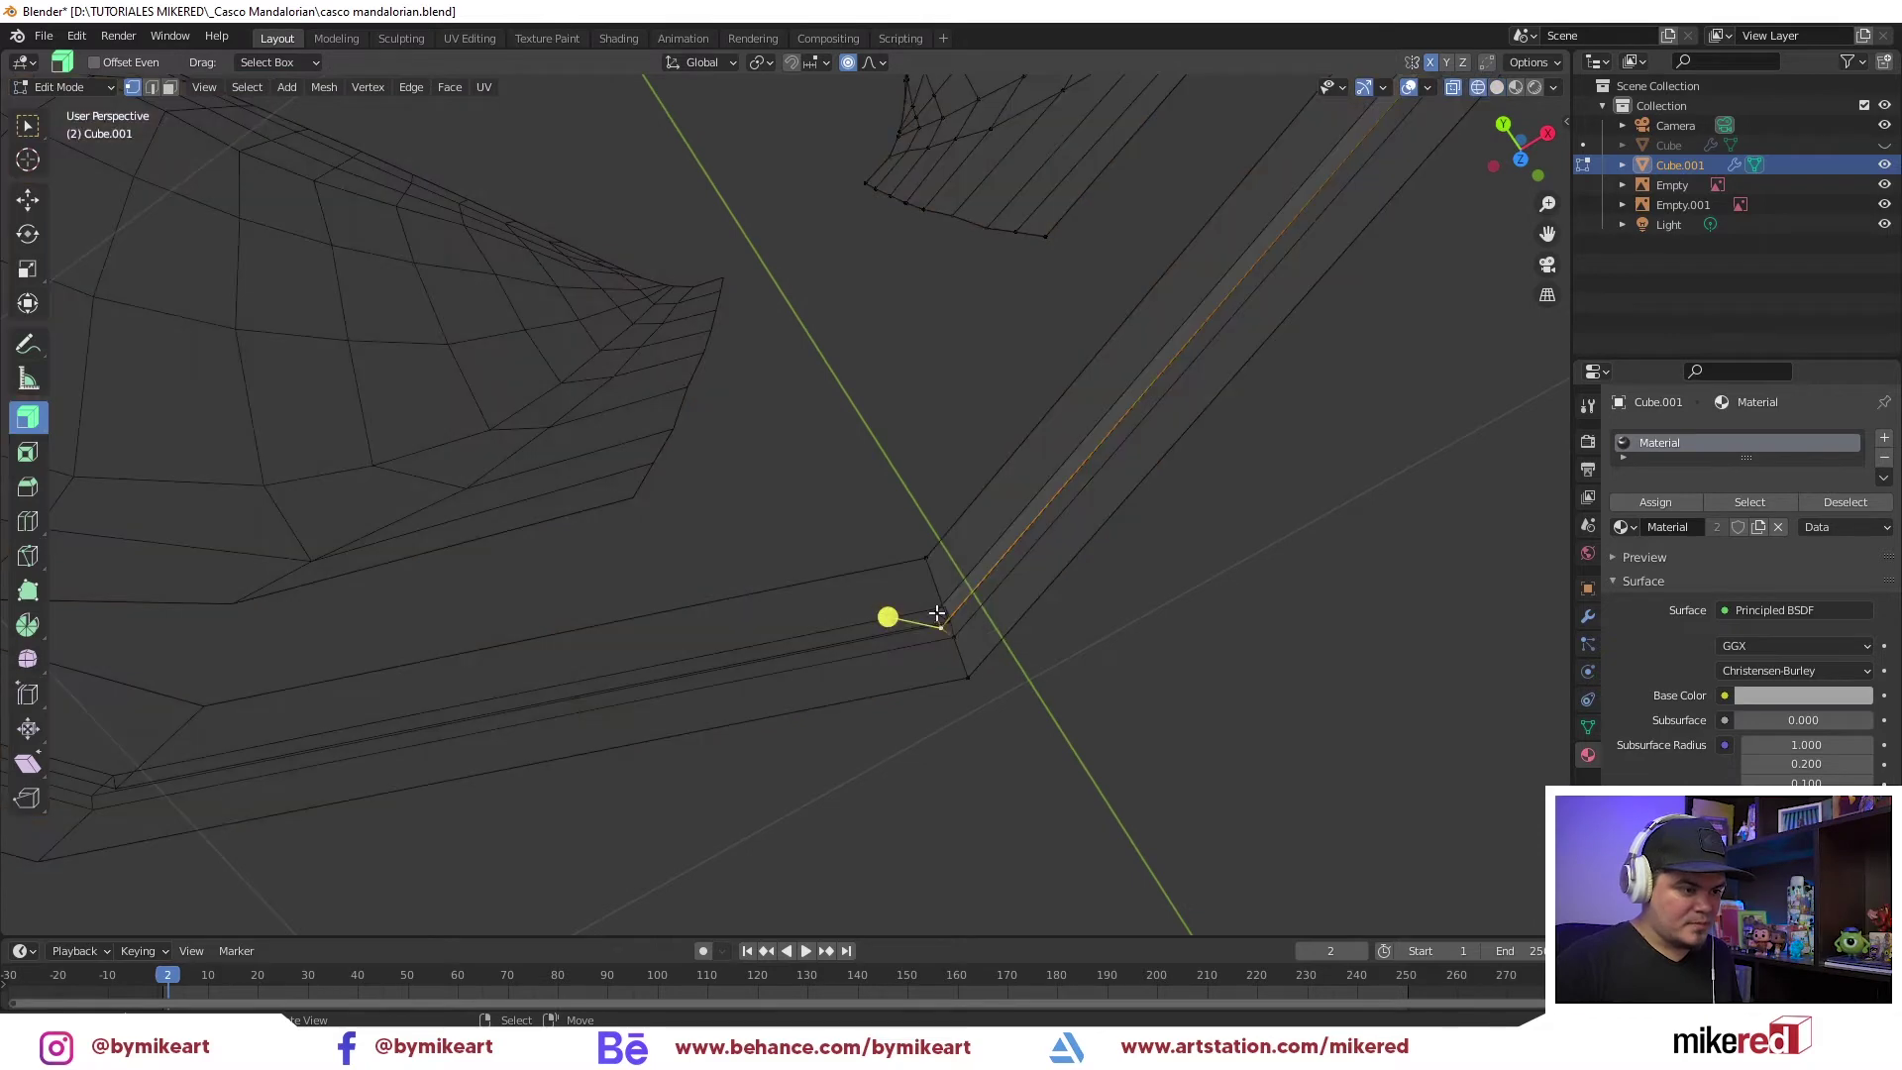
pyautogui.hotkey('shift', 'z')
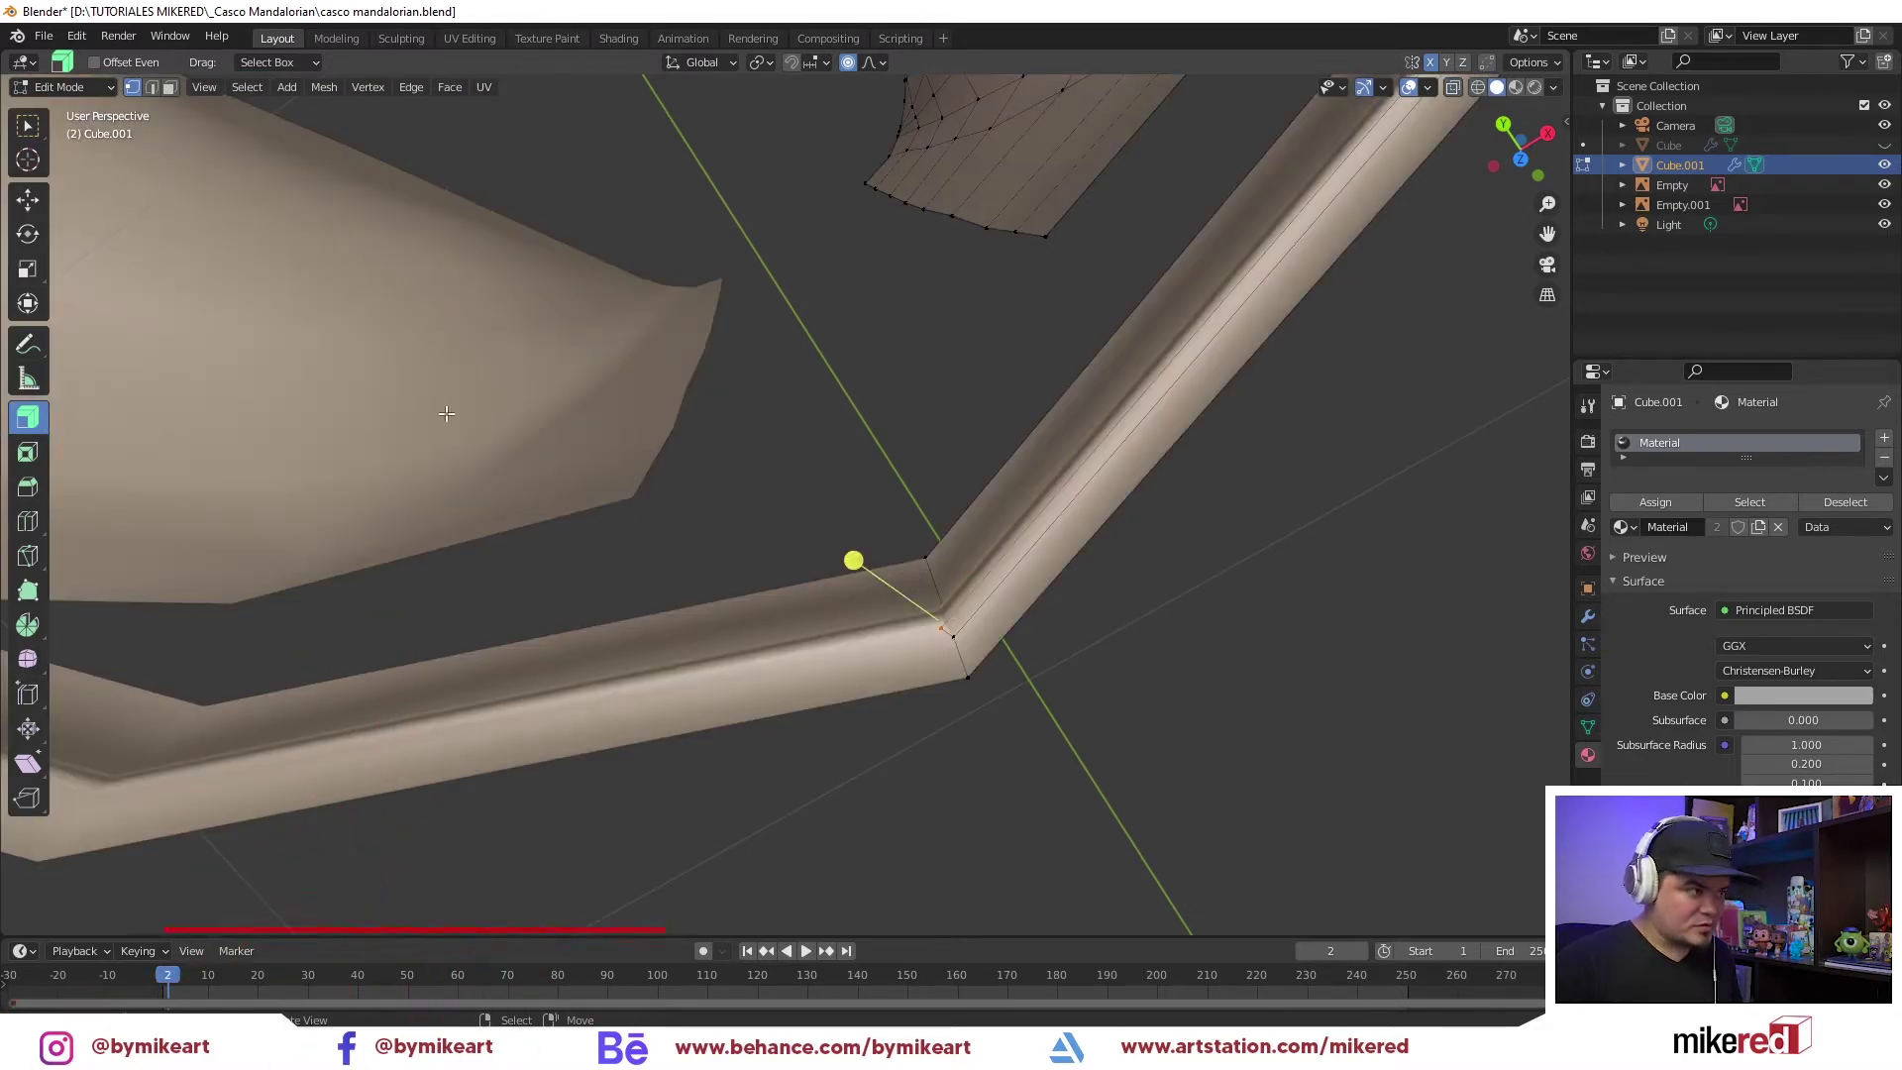
pyautogui.click(27, 198)
pyautogui.moveTo(989, 594); pyautogui.dragTo(1042, 565)
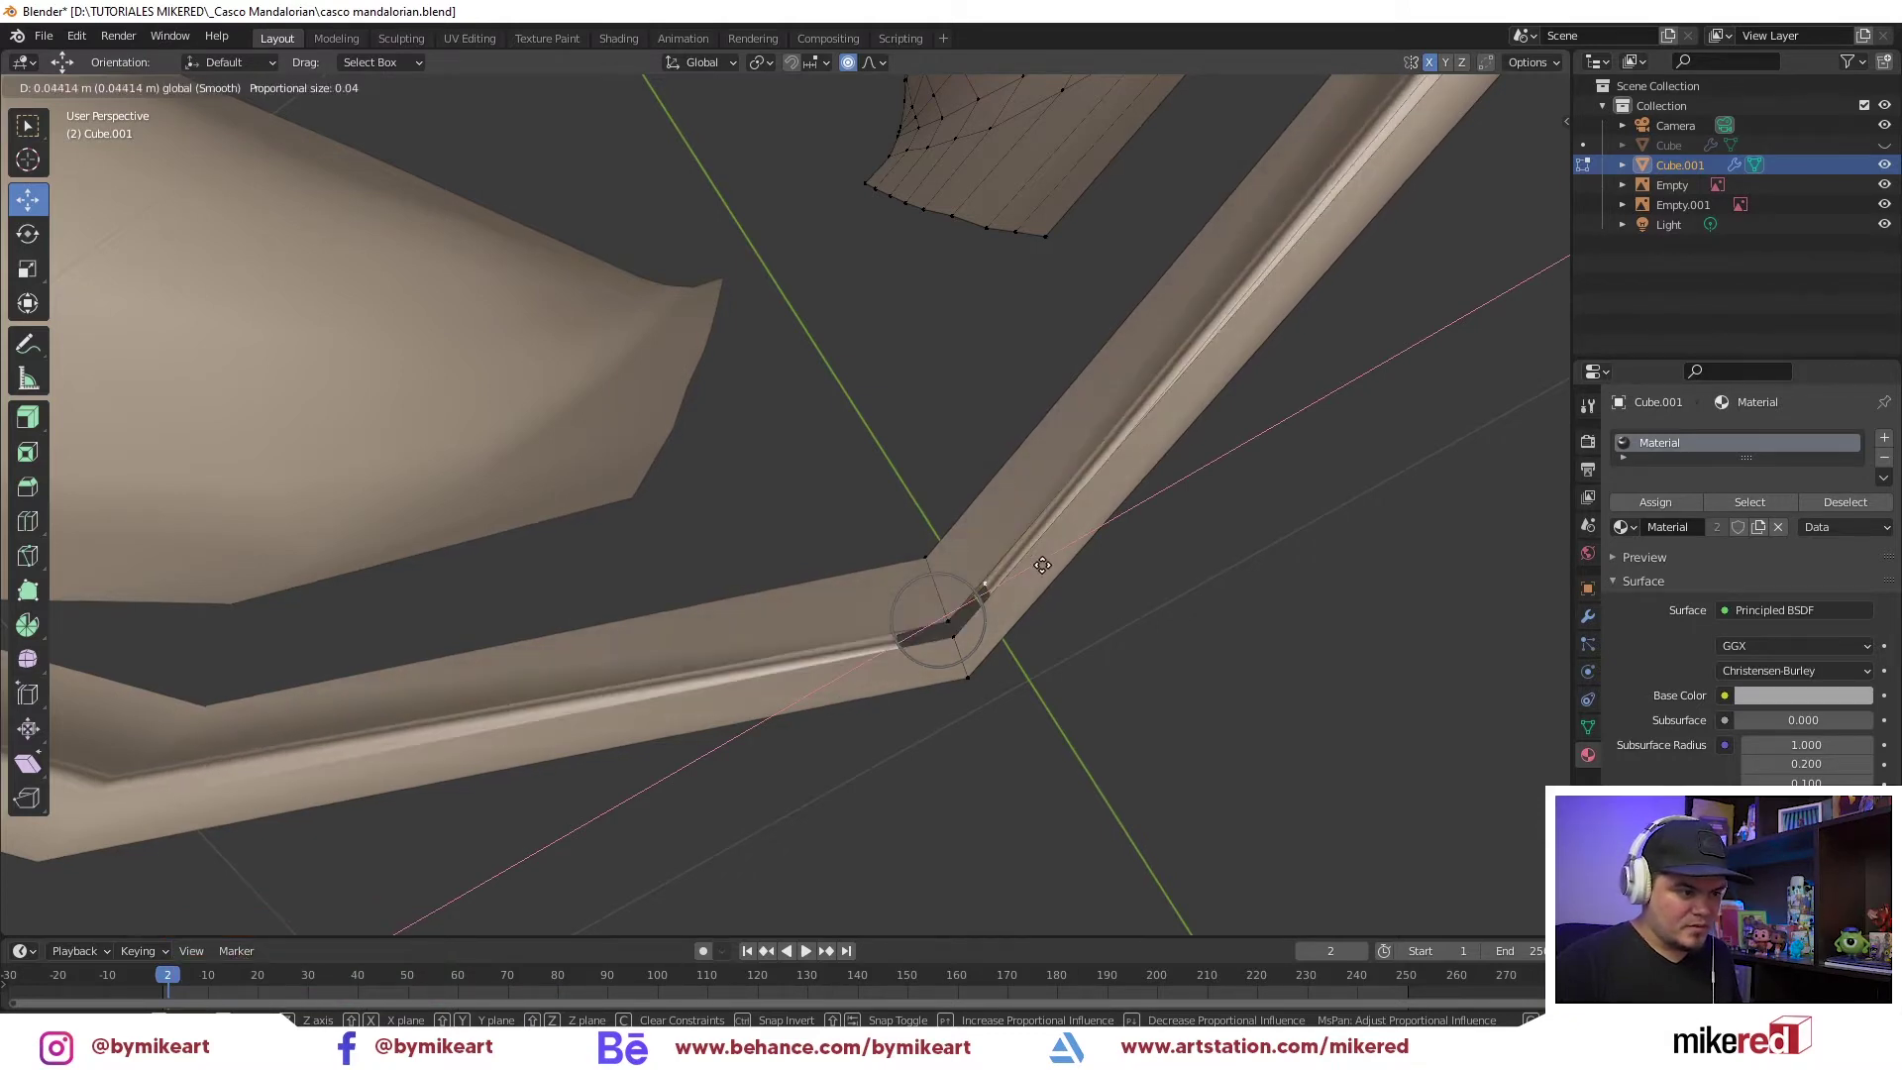
pyautogui.rightClick(1042, 565)
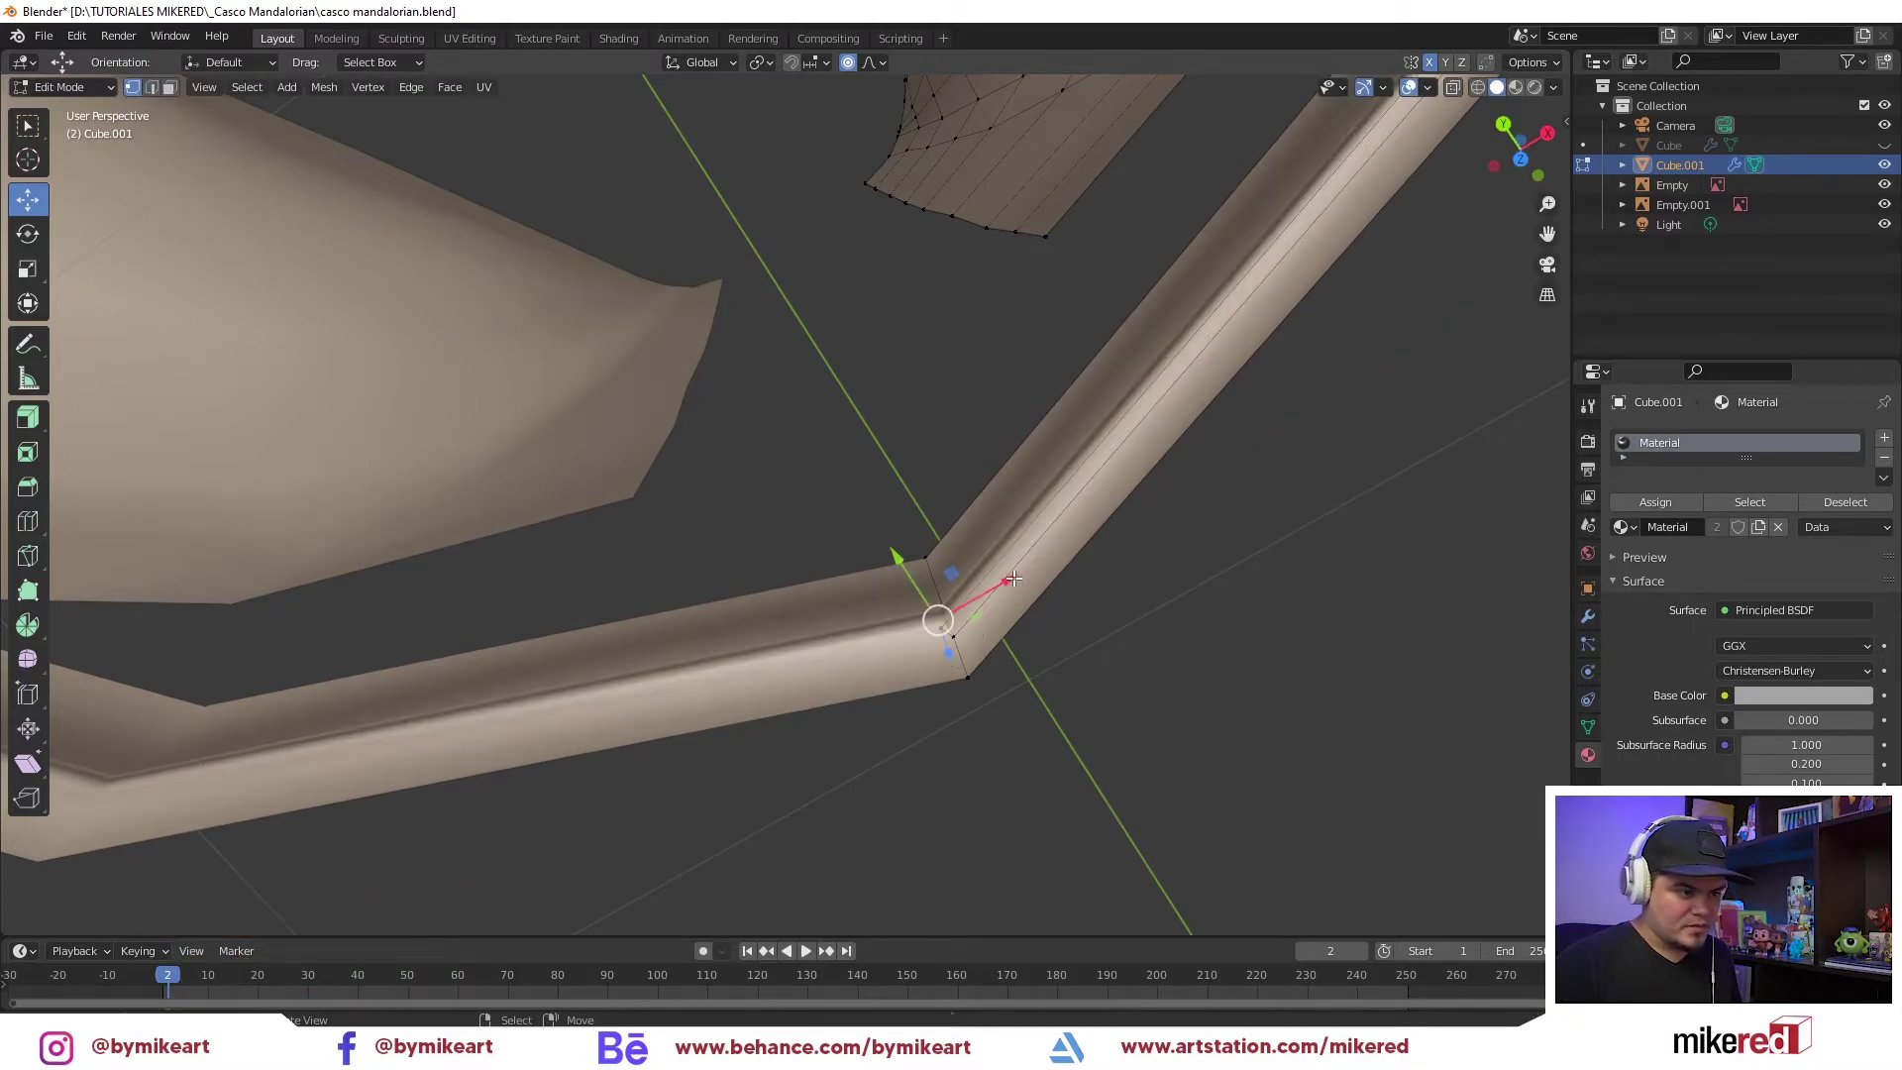
pyautogui.click(1587, 615)
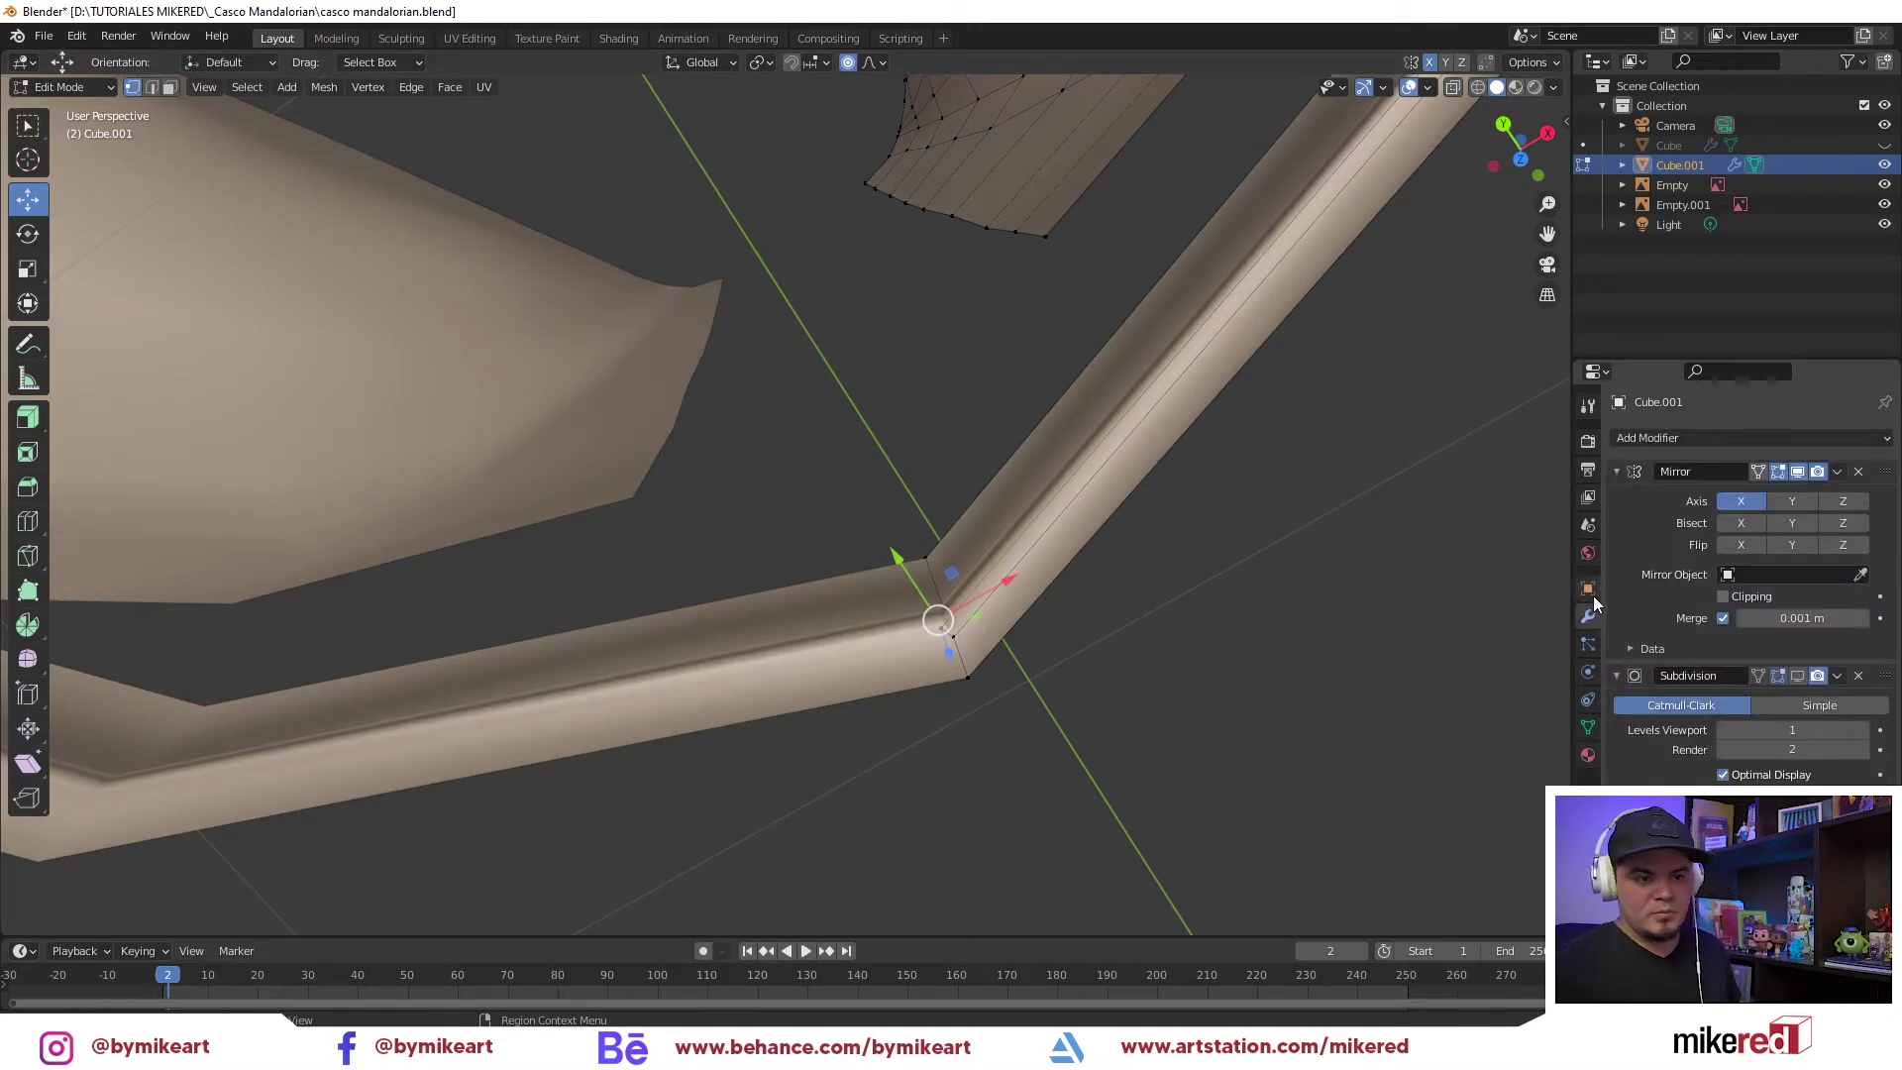
# Enable Mirror modifier clipping and nudge the corner vertex along X, checking from the front
pyautogui.click(1743, 597)
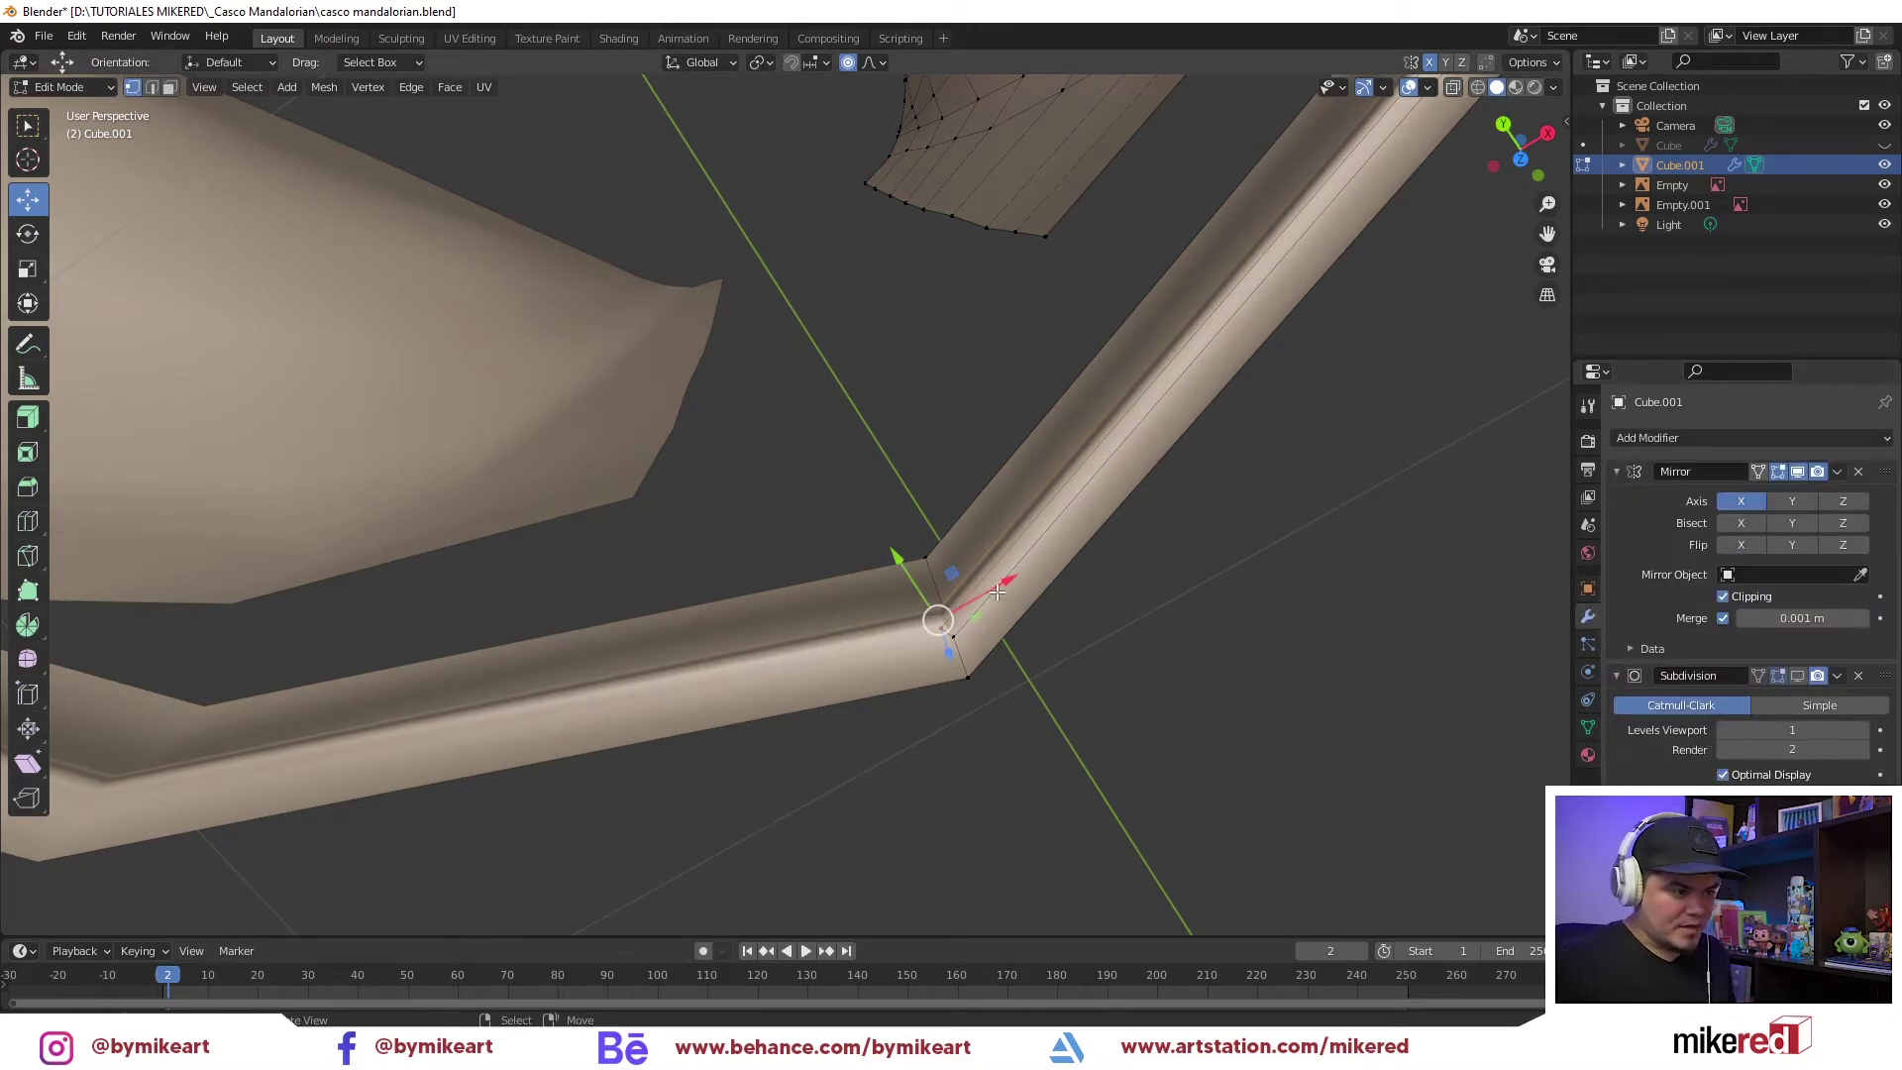
pyautogui.moveTo(998, 591); pyautogui.dragTo(1148, 532)
pyautogui.moveTo(1011, 572); pyautogui.dragTo(946, 614)
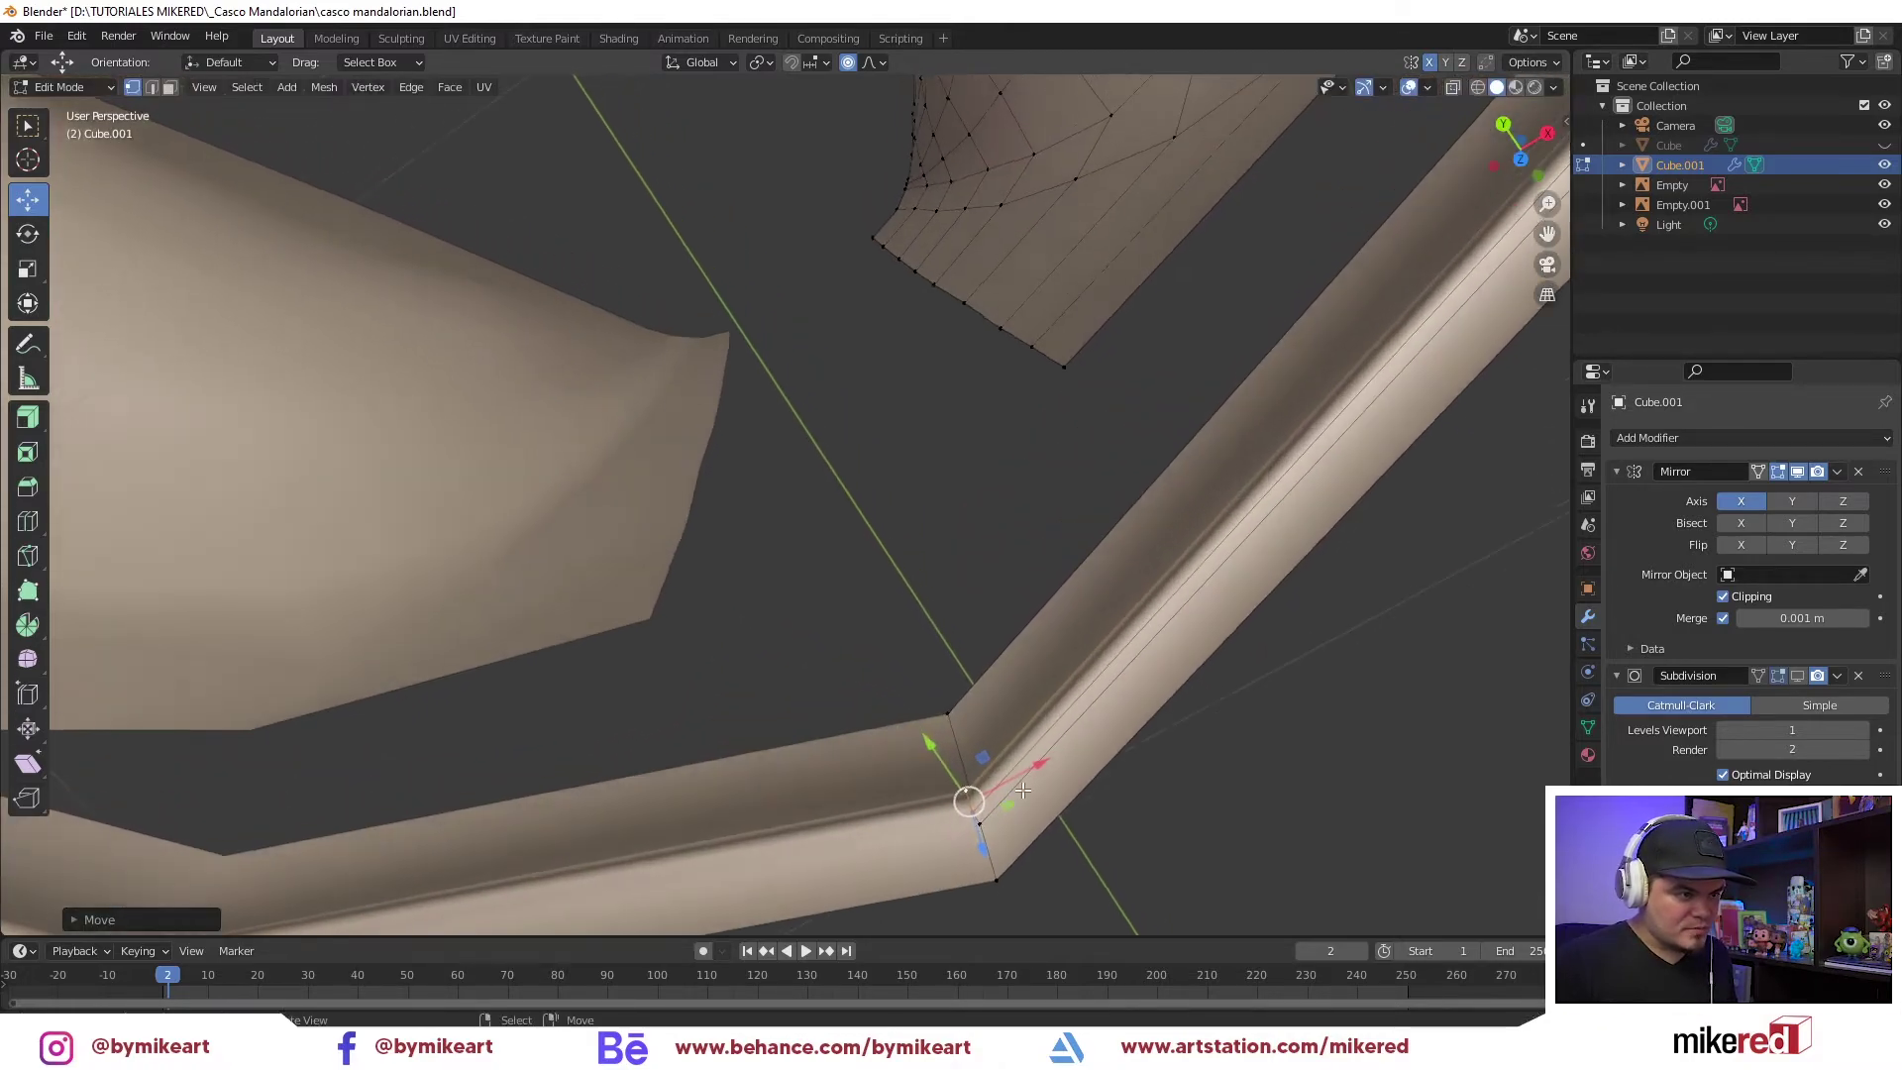
pyautogui.moveTo(967, 799)
pyautogui.mouseDown(button='middle')
pyautogui.moveTo(883, 646)
pyautogui.moveTo(733, 624)
pyautogui.mouseUp(button='middle')
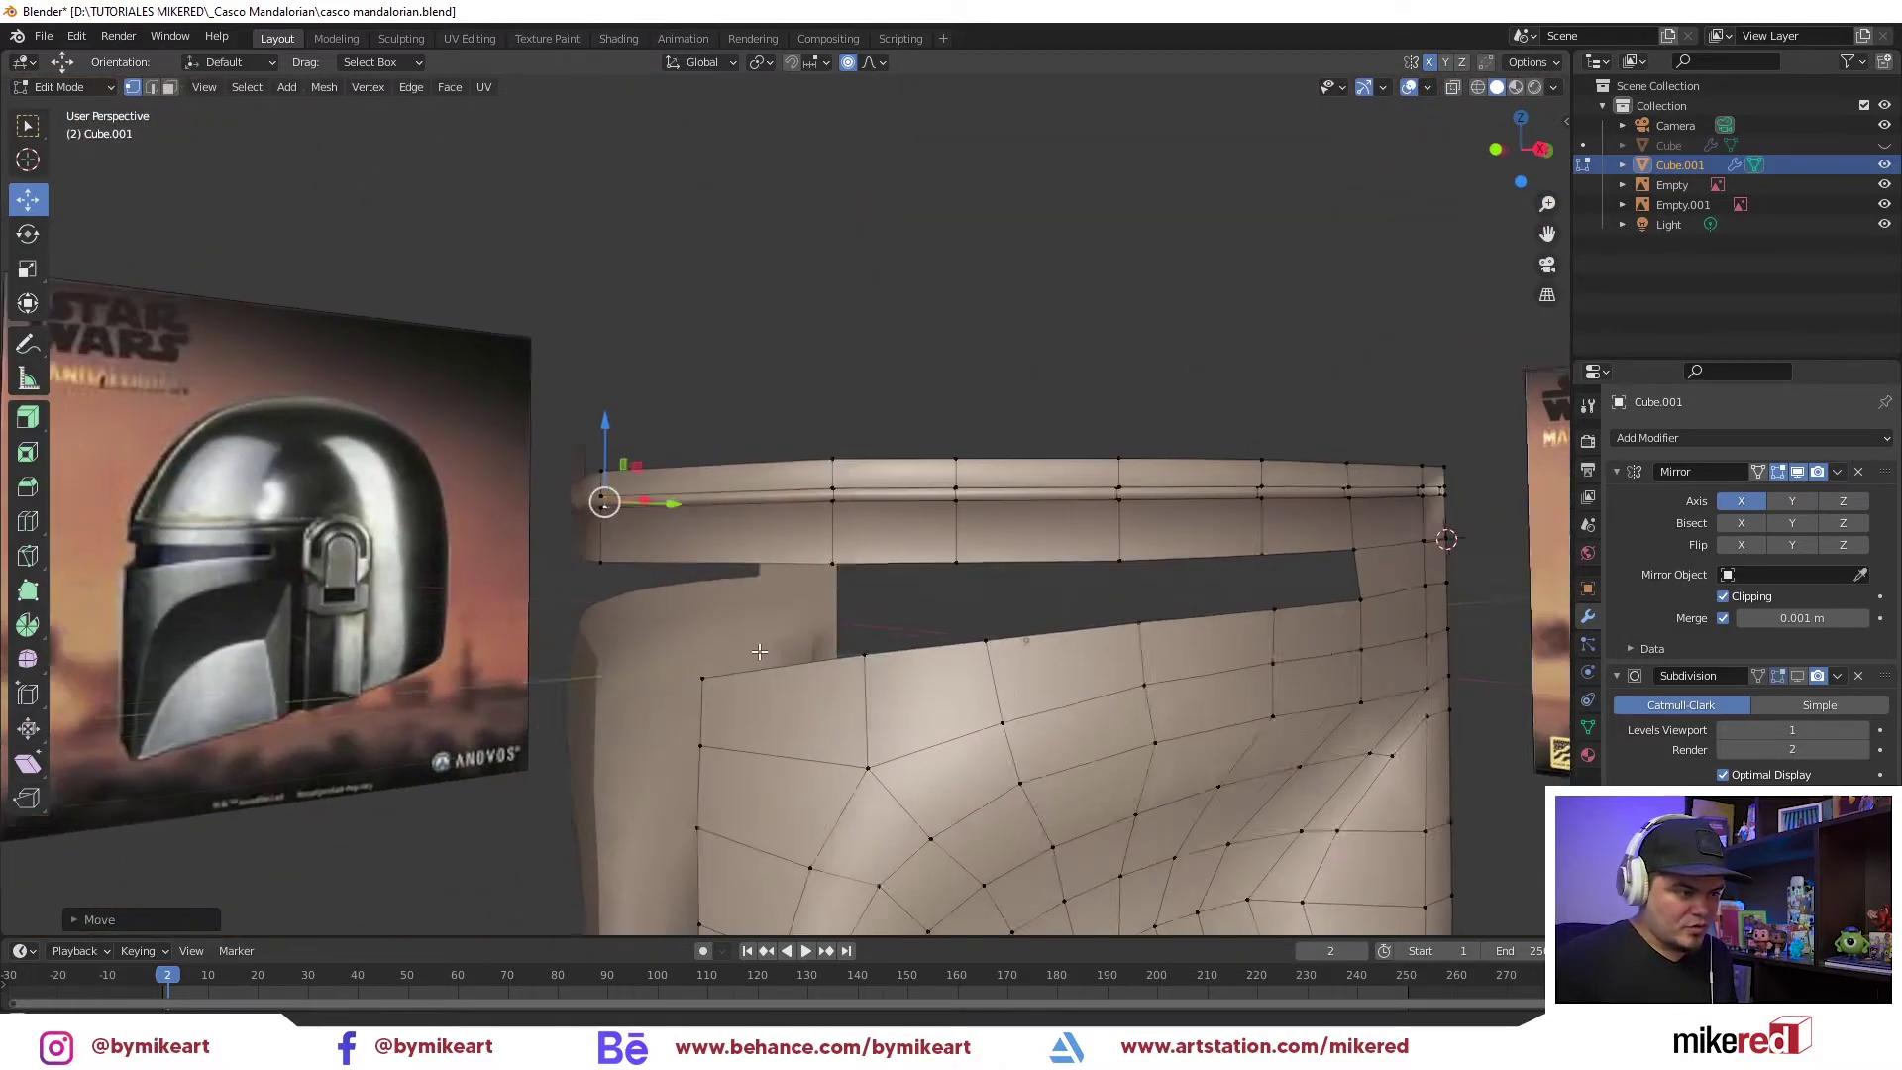
pyautogui.press('KP_5')
pyautogui.press('KP_1')
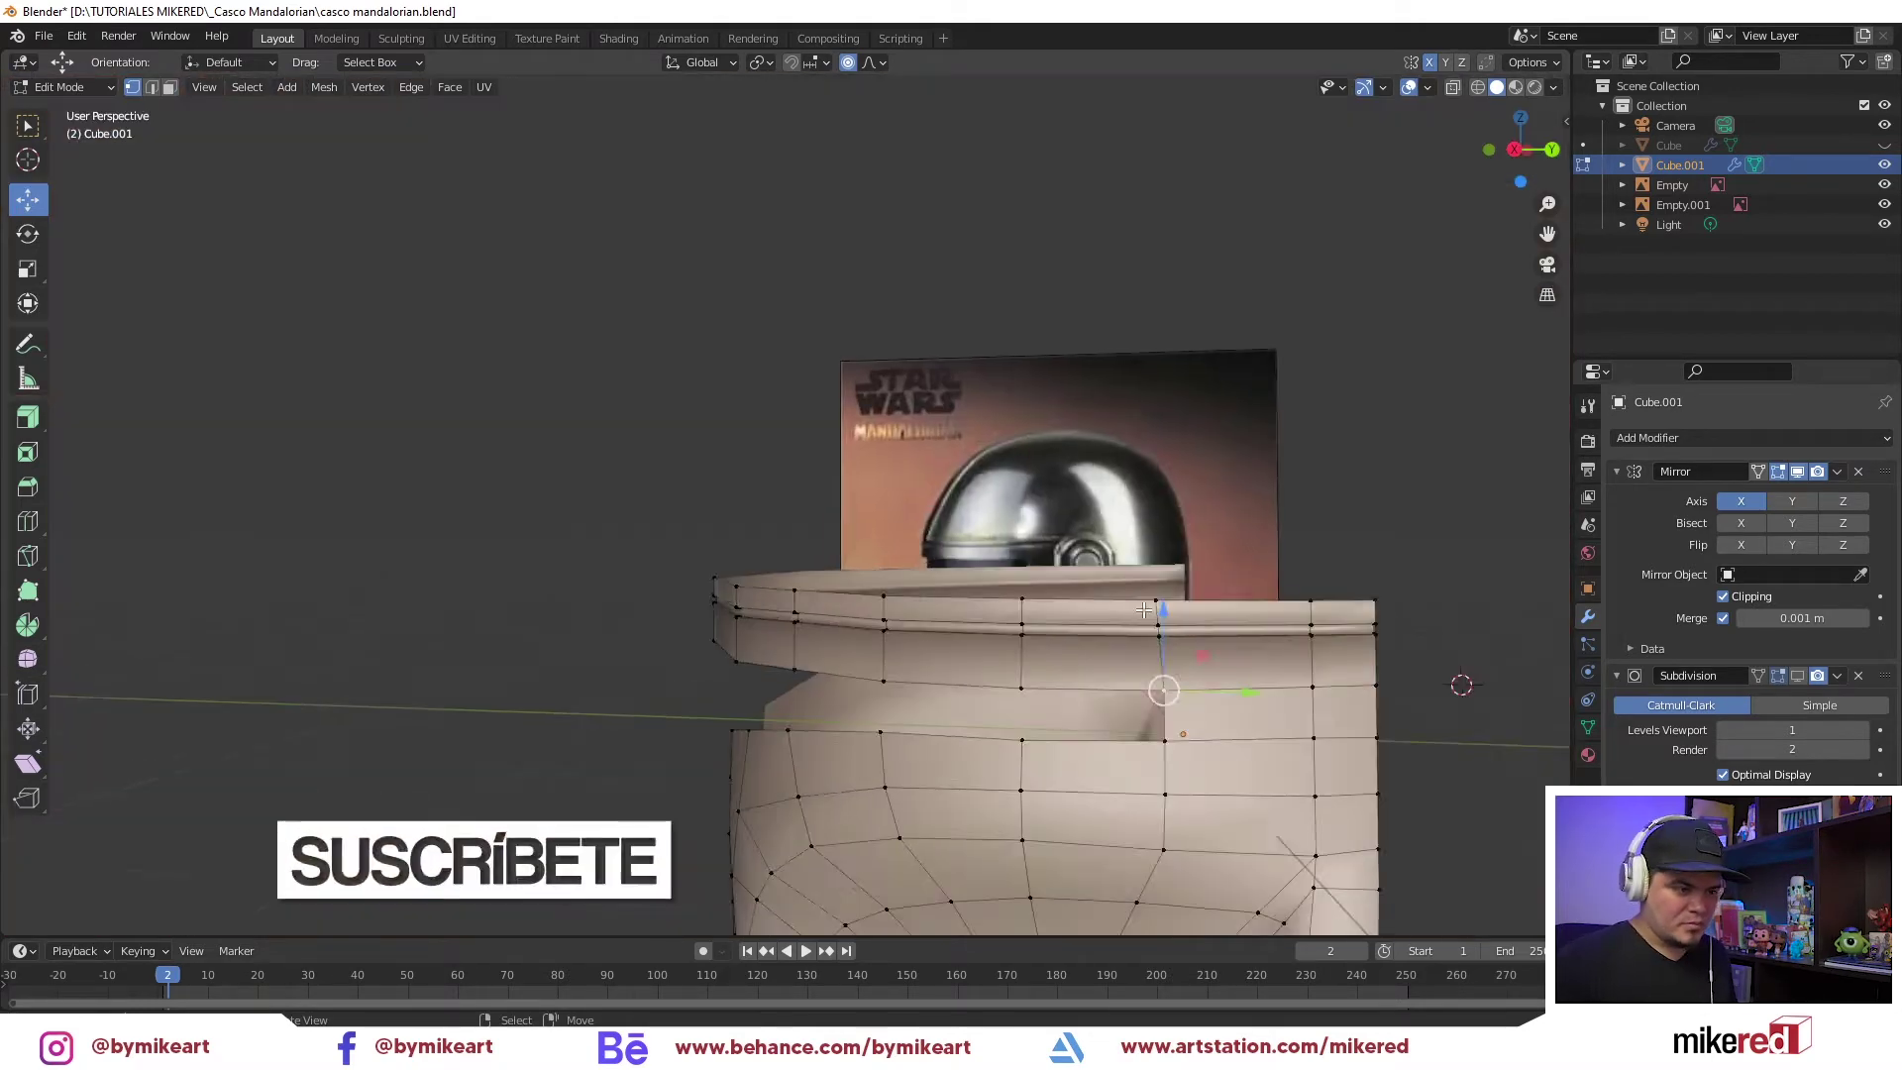
pyautogui.moveTo(788, 674)
pyautogui.mouseDown(button='middle')
pyautogui.moveTo(1120, 621)
pyautogui.moveTo(1024, 640)
pyautogui.mouseUp(button='middle')
# Switch to face select, show Subdivision in edit mode, and unhide the helmet shell
pyautogui.hotkey('ctrl', 'Tab')
pyautogui.click(1103, 615)
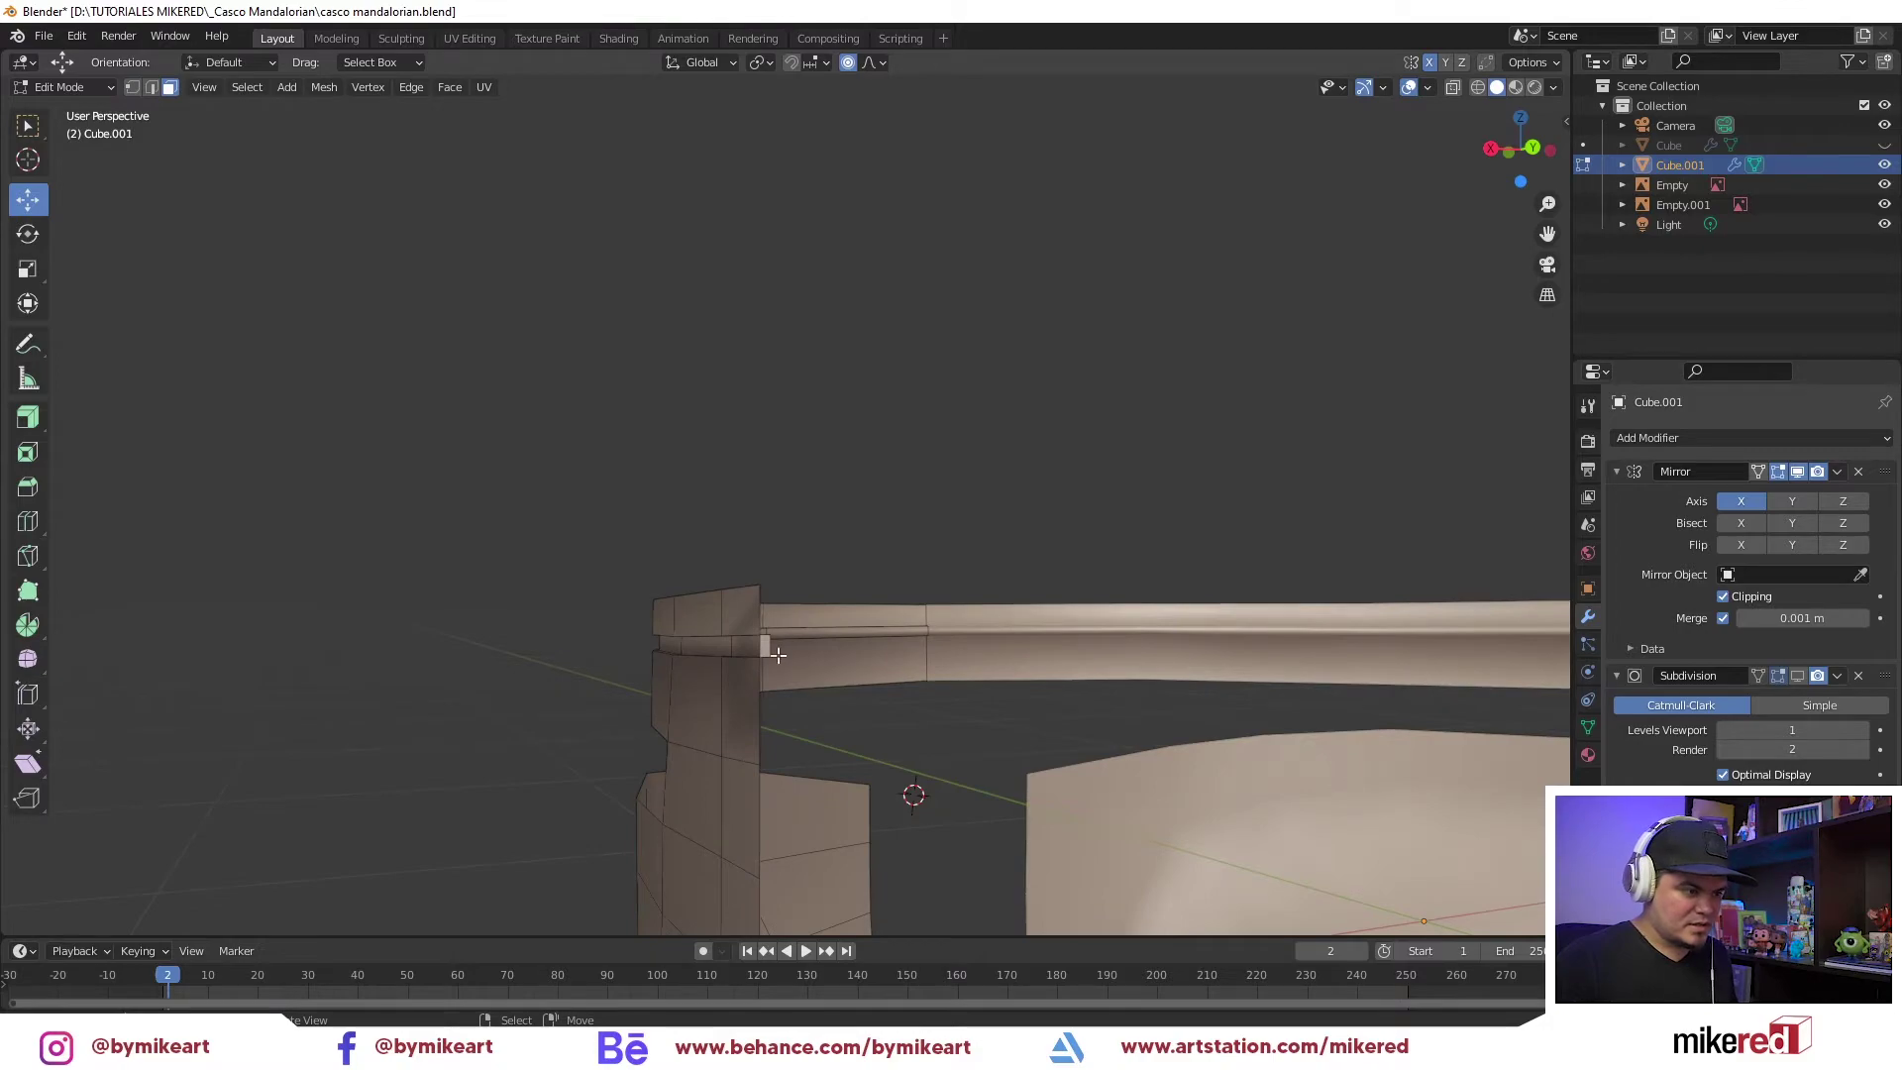
pyautogui.moveTo(765, 646); pyautogui.dragTo(599, 777, button='middle')
pyautogui.scroll(4, 552, 782)
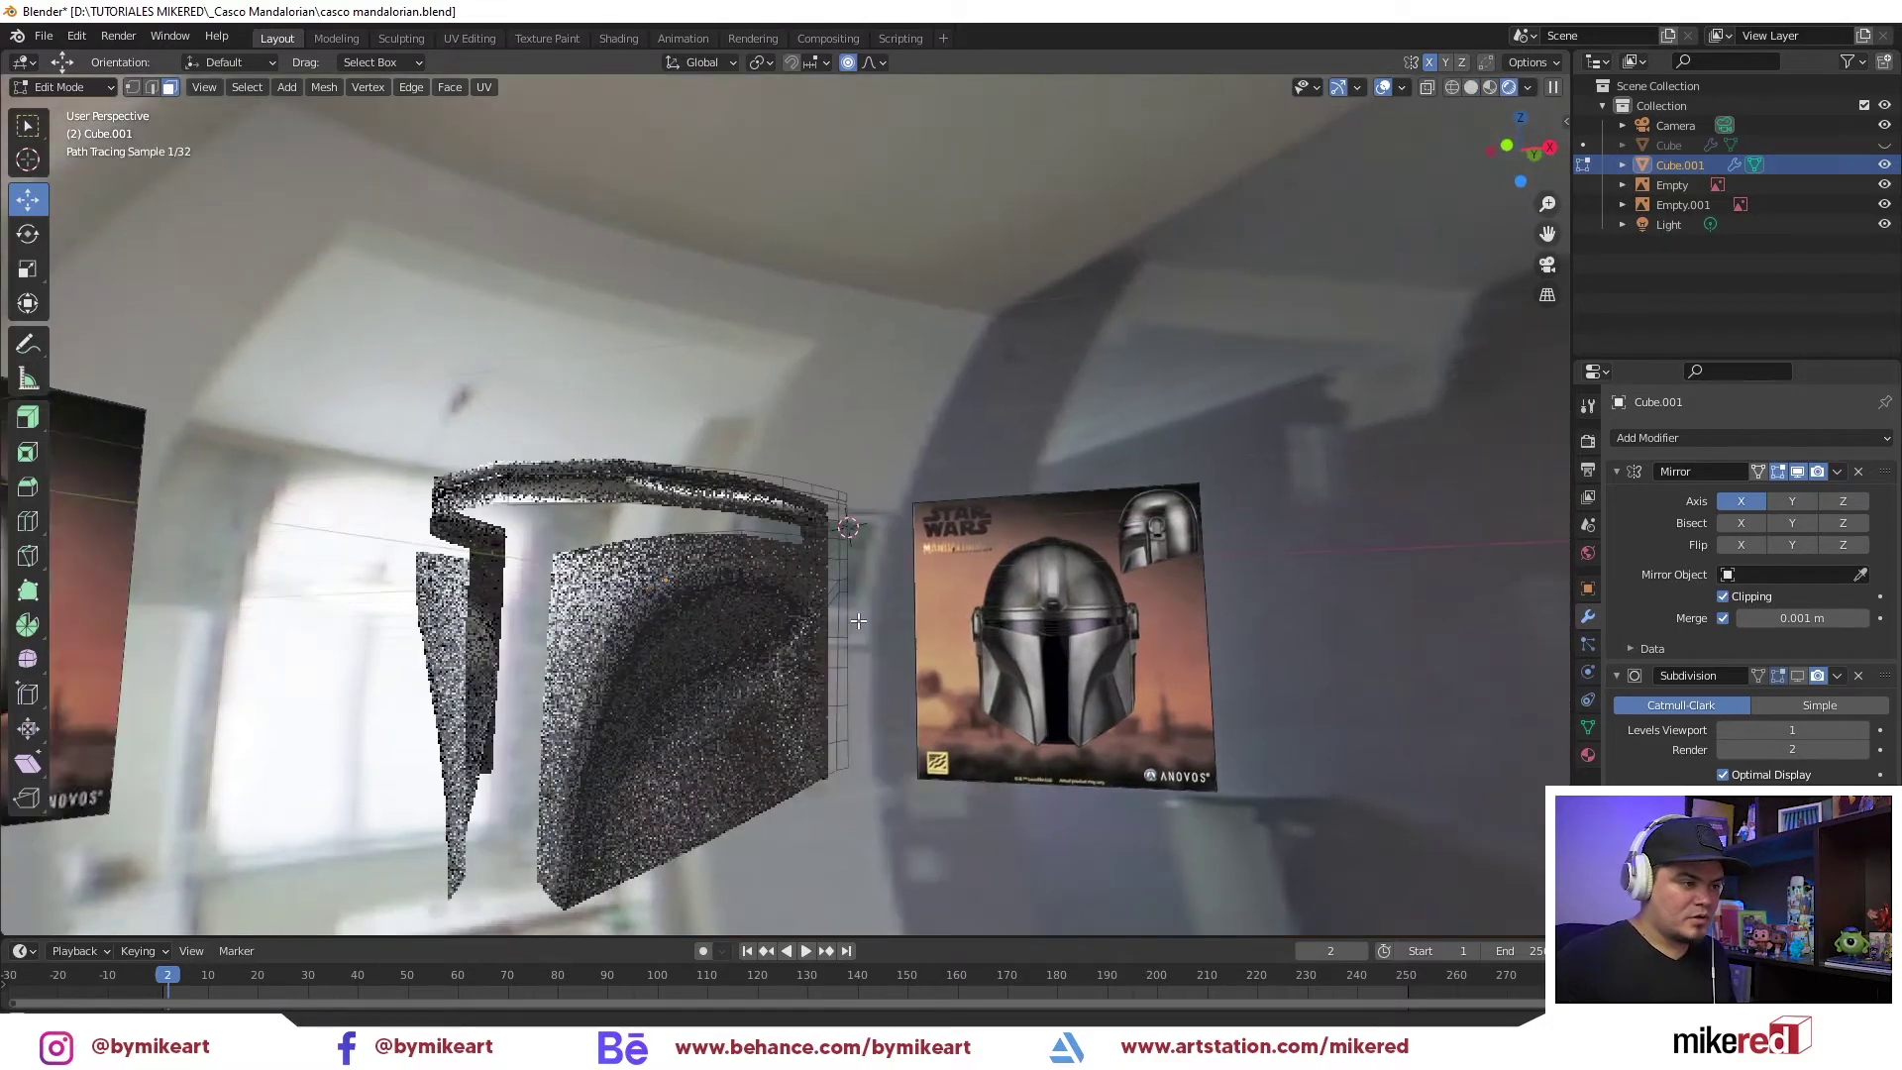
pyautogui.moveTo(880, 533); pyautogui.dragTo(1641, 572, button='middle')
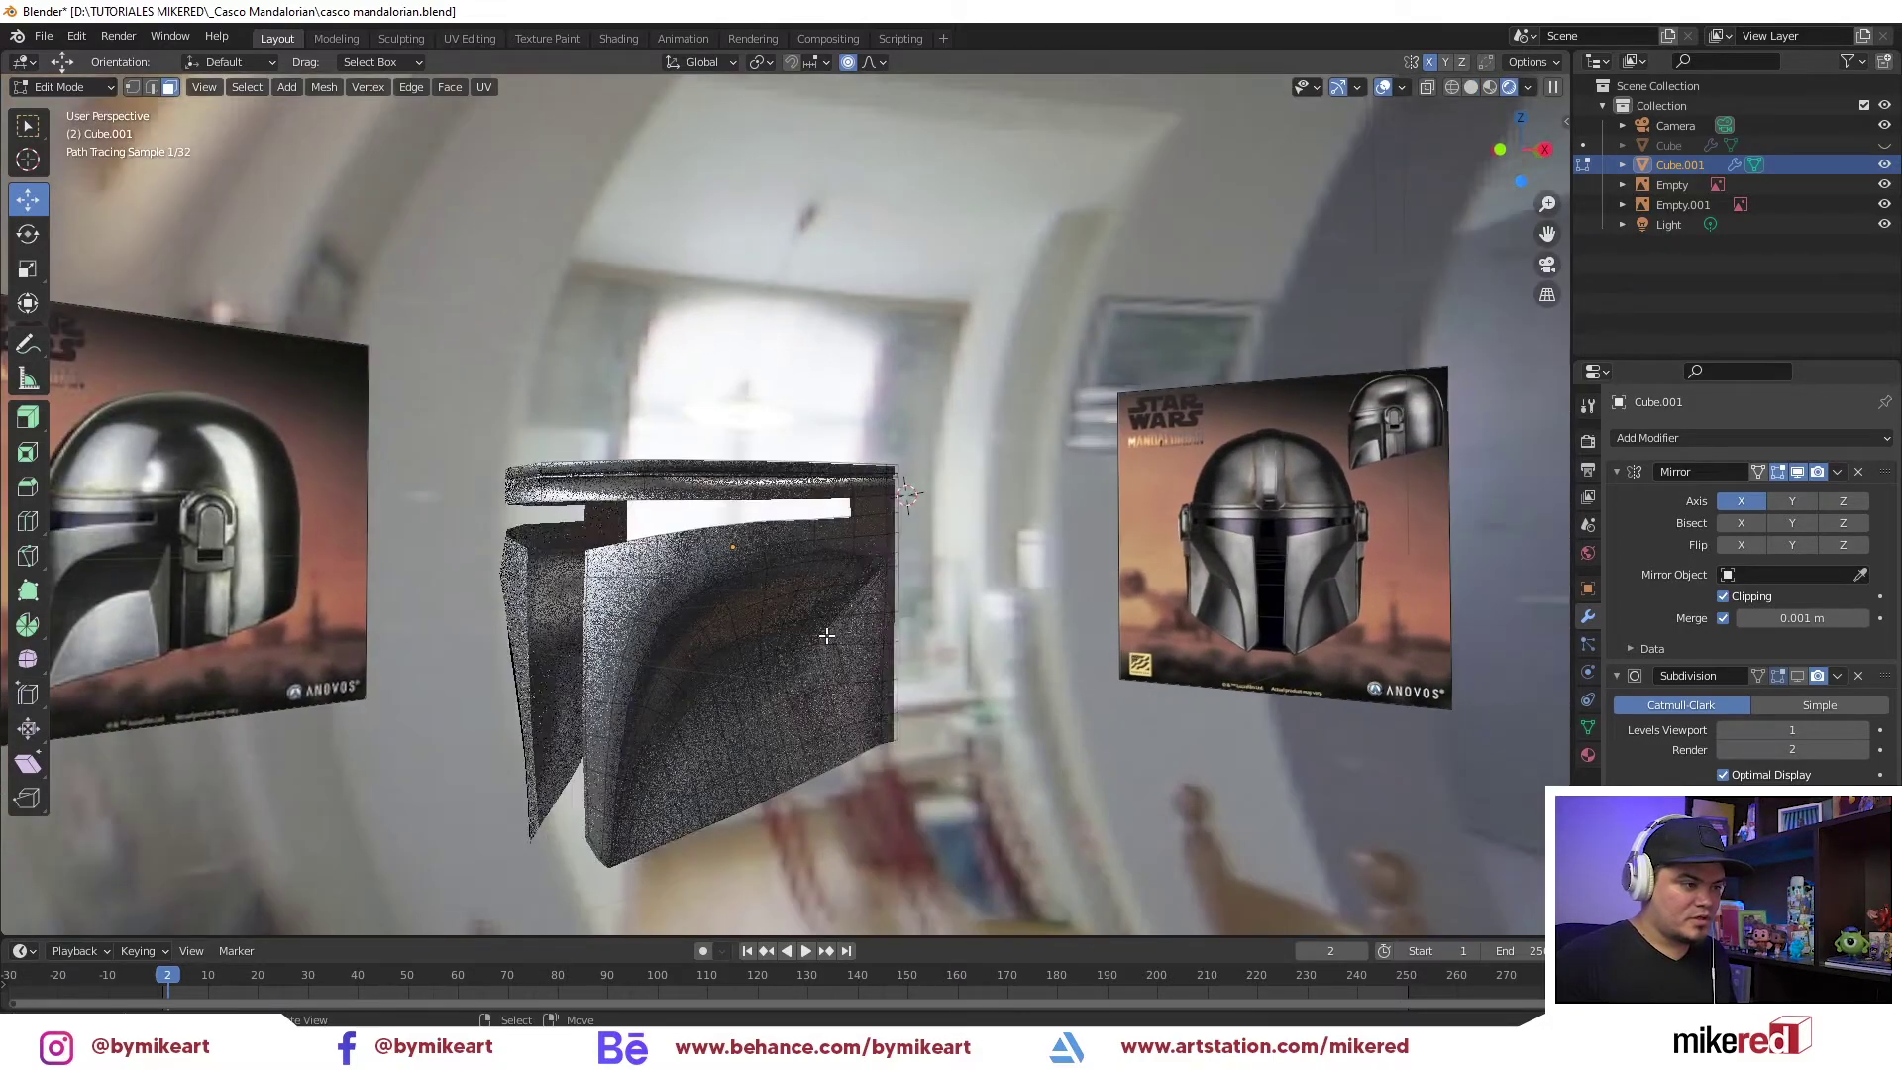
pyautogui.click(1779, 676)
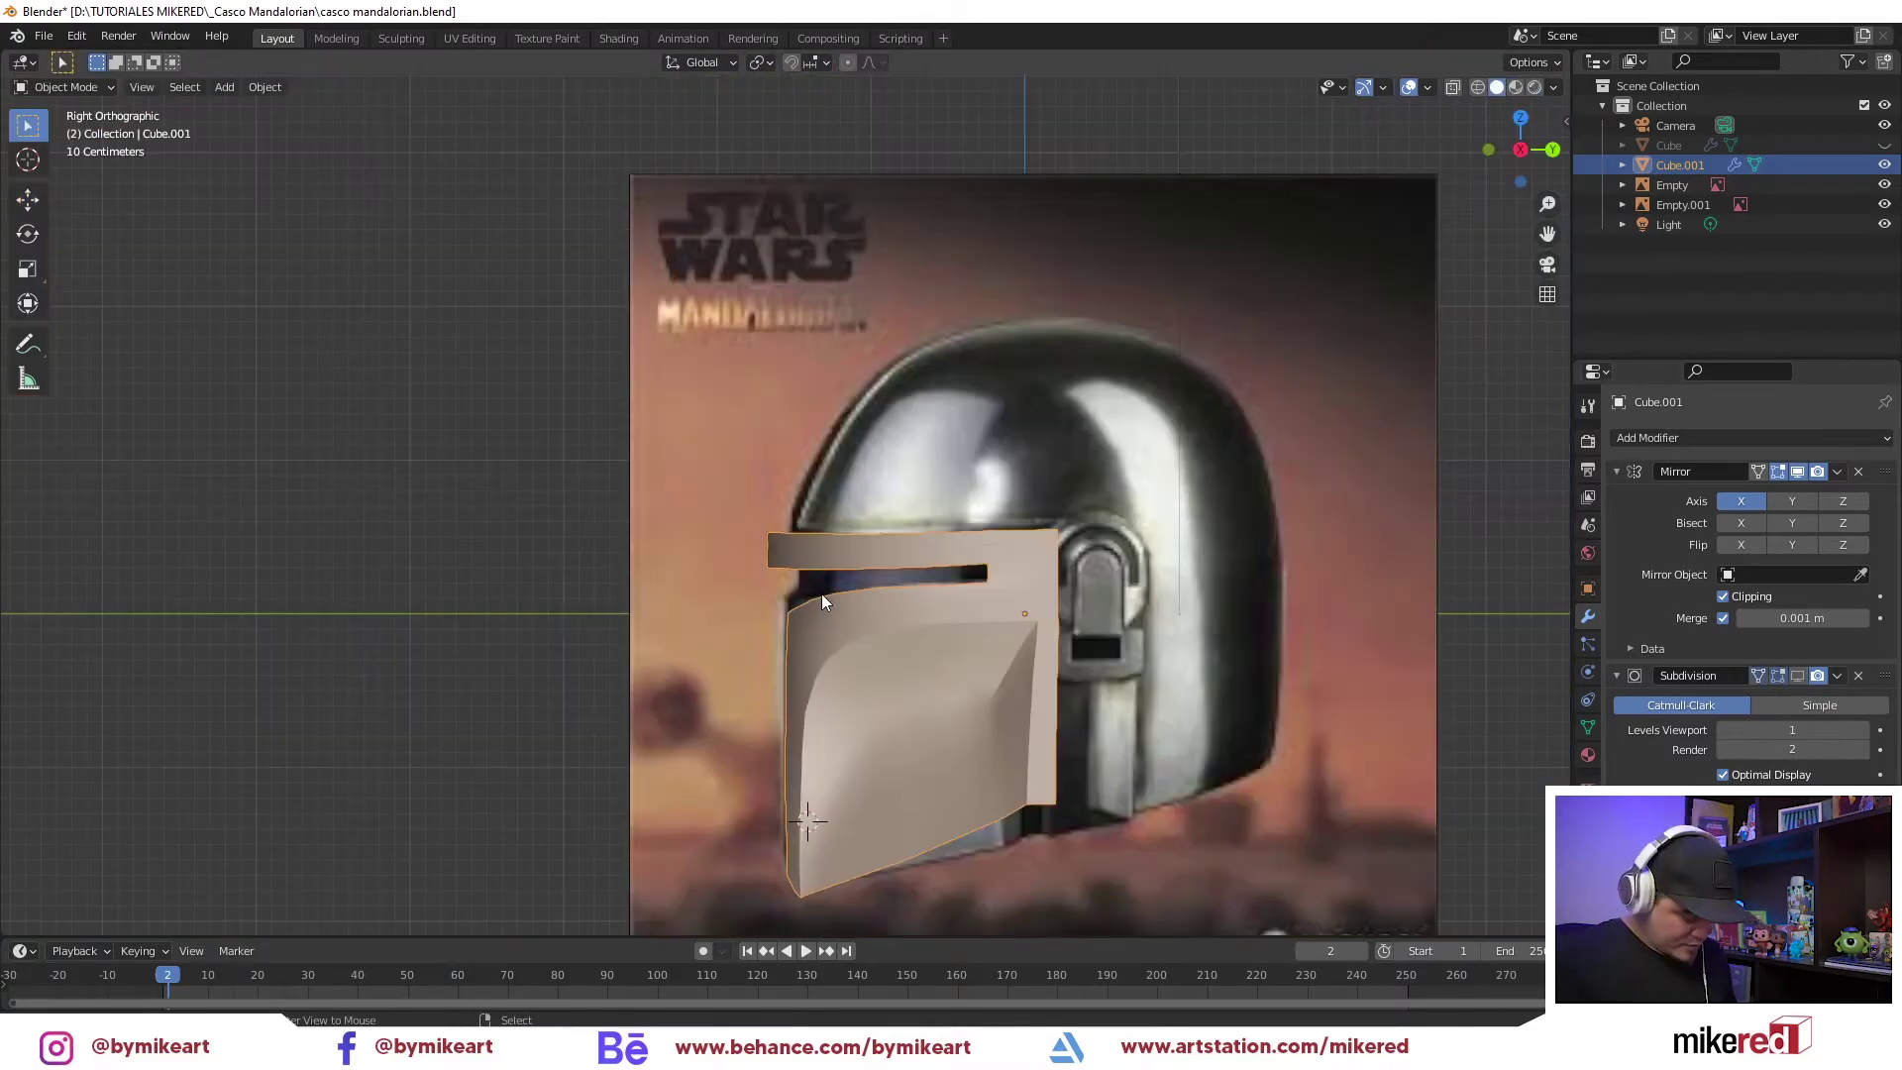
pyautogui.hotkey('alt', 'h')
# Switch to solid then rendered shading and orbit to a perspective side view
pyautogui.scroll(-5, 826, 540)
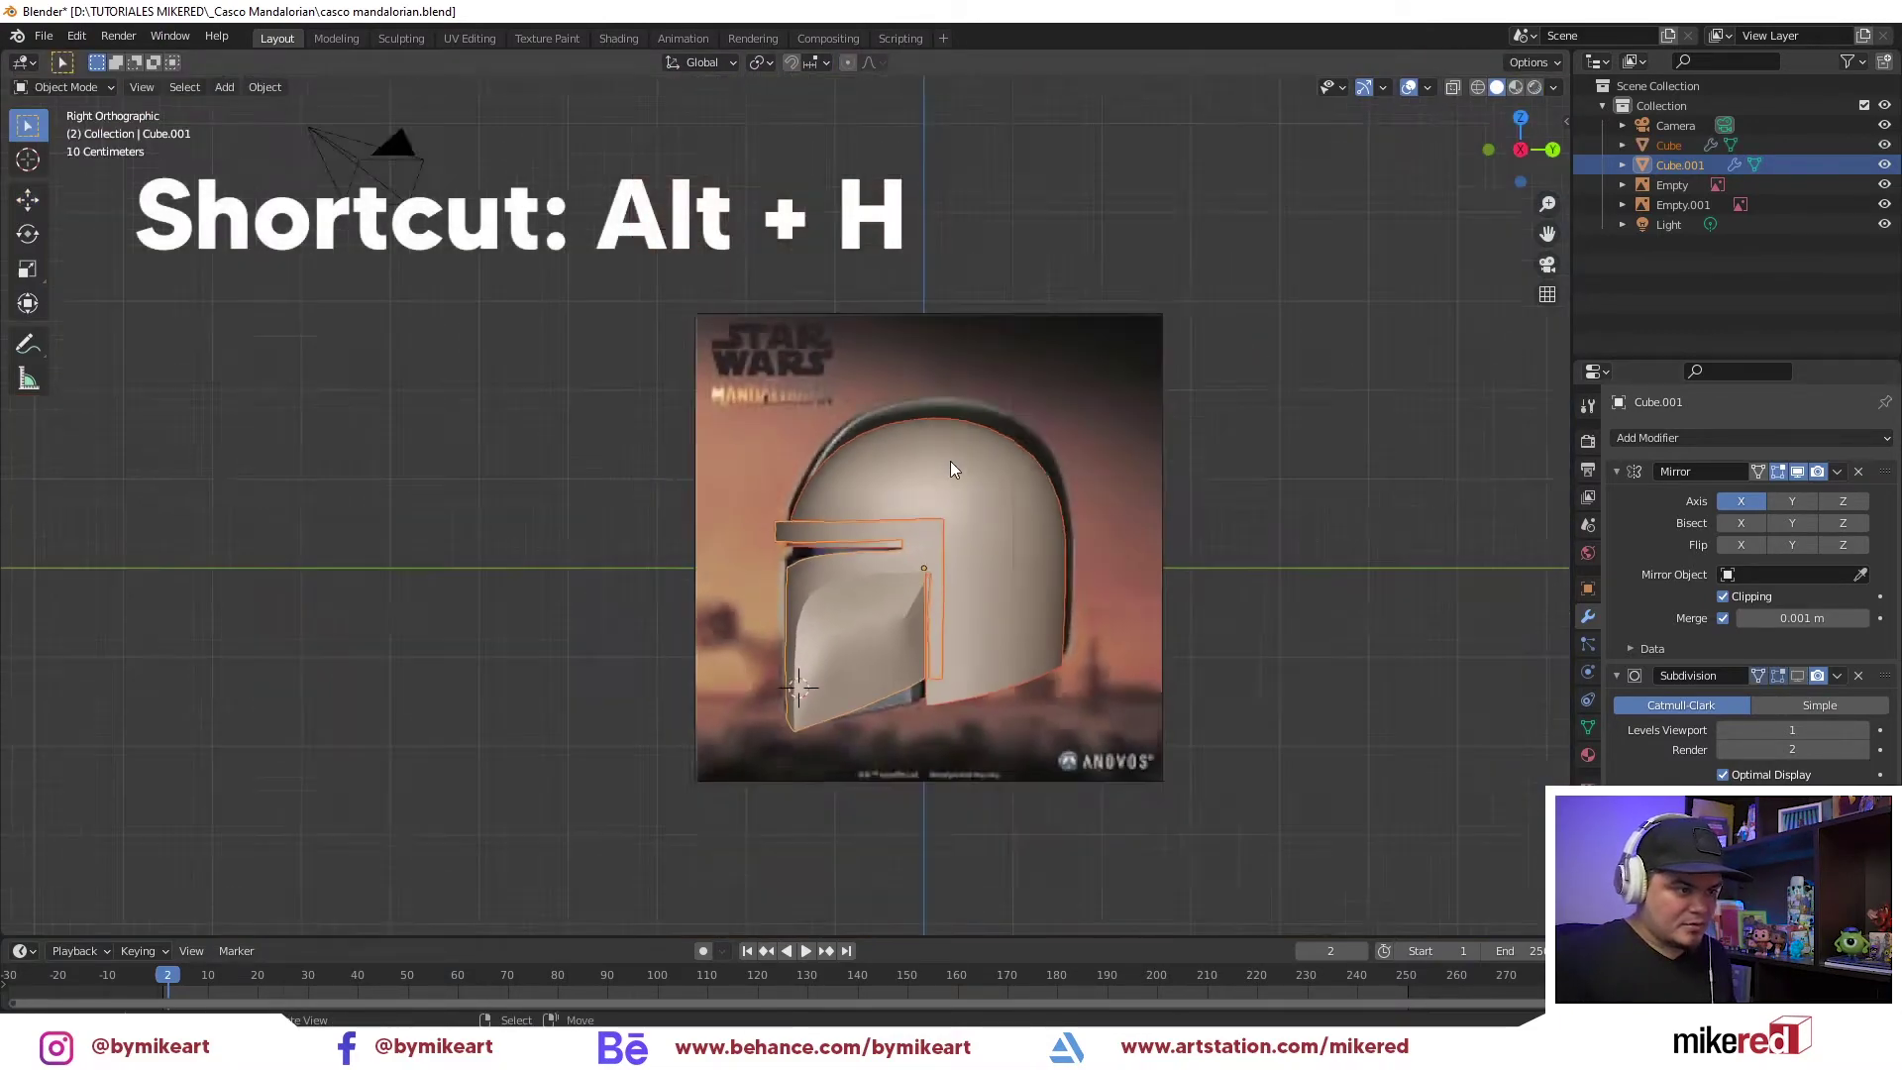
pyautogui.hotkey('shift', 'z')
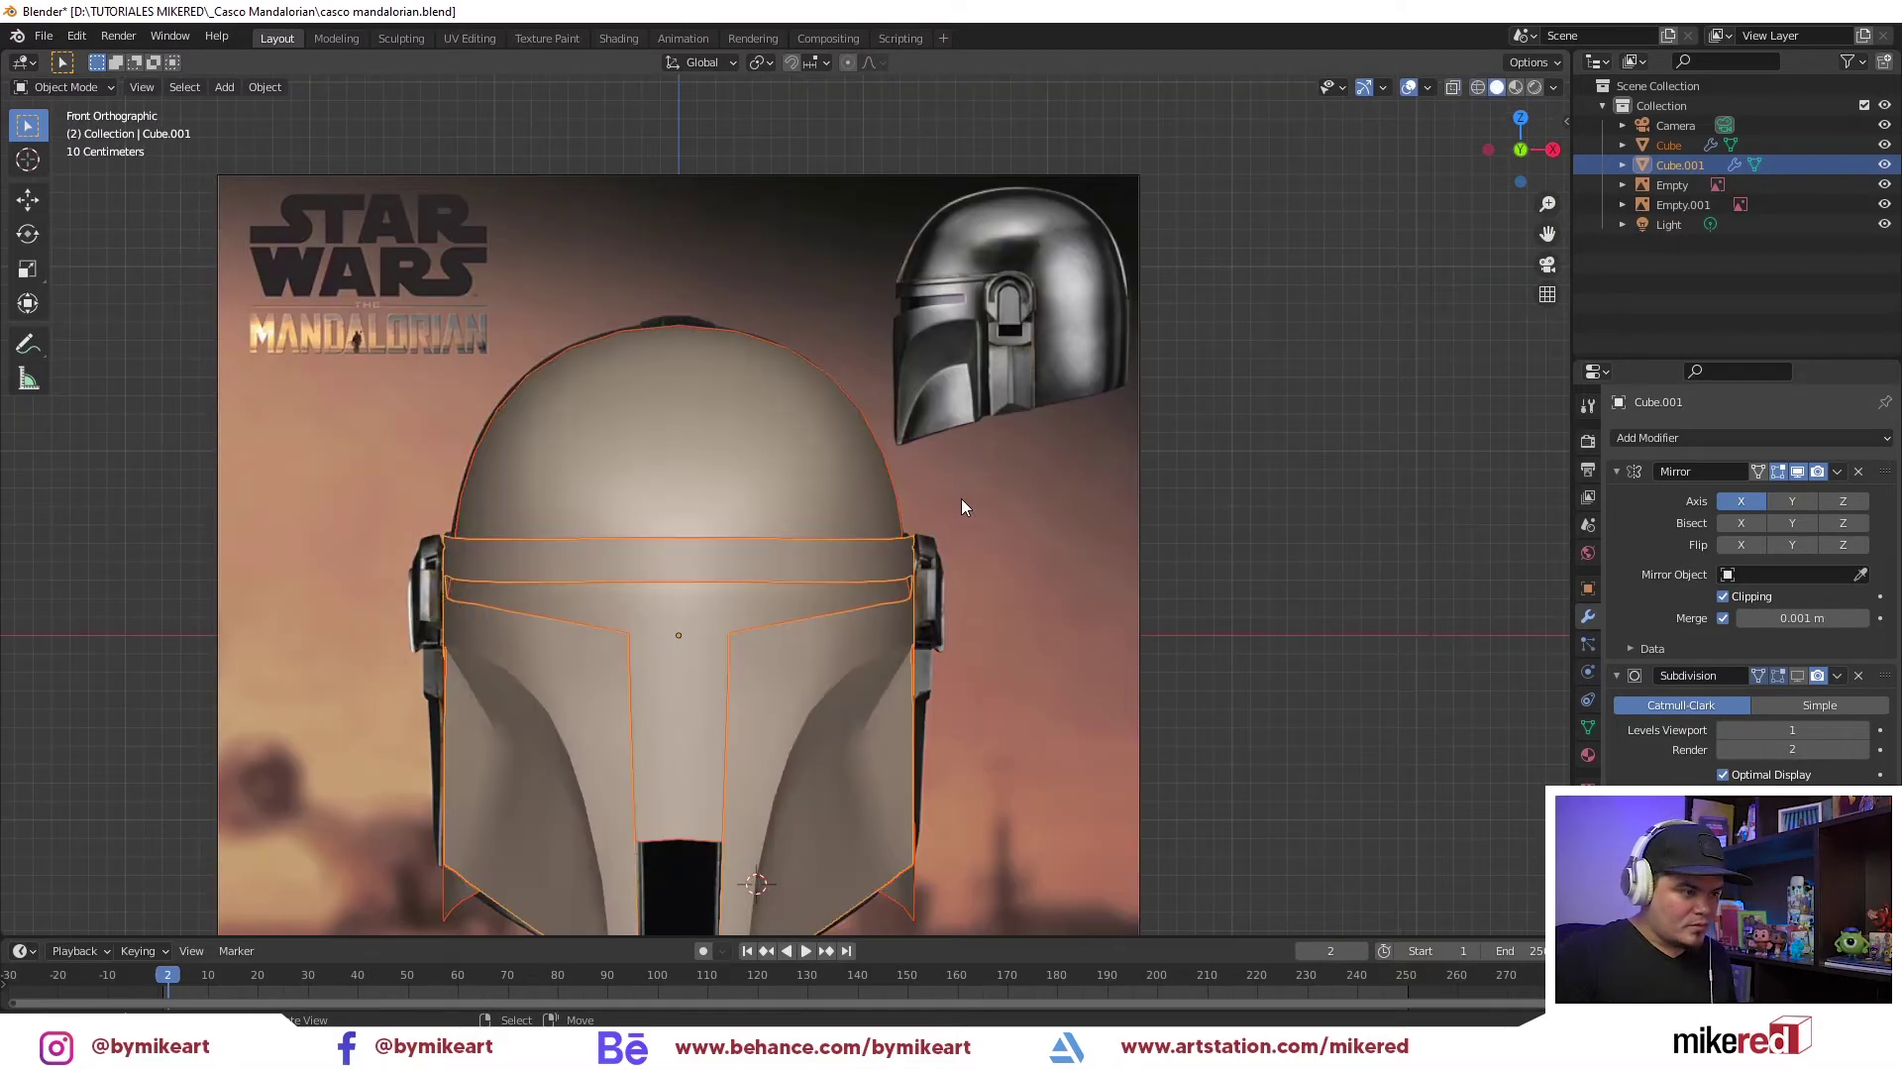
pyautogui.click(1534, 88)
pyautogui.moveTo(949, 430)
pyautogui.mouseDown(button='middle')
pyautogui.moveTo(977, 858)
pyautogui.moveTo(1191, 846)
pyautogui.mouseUp(button='middle')
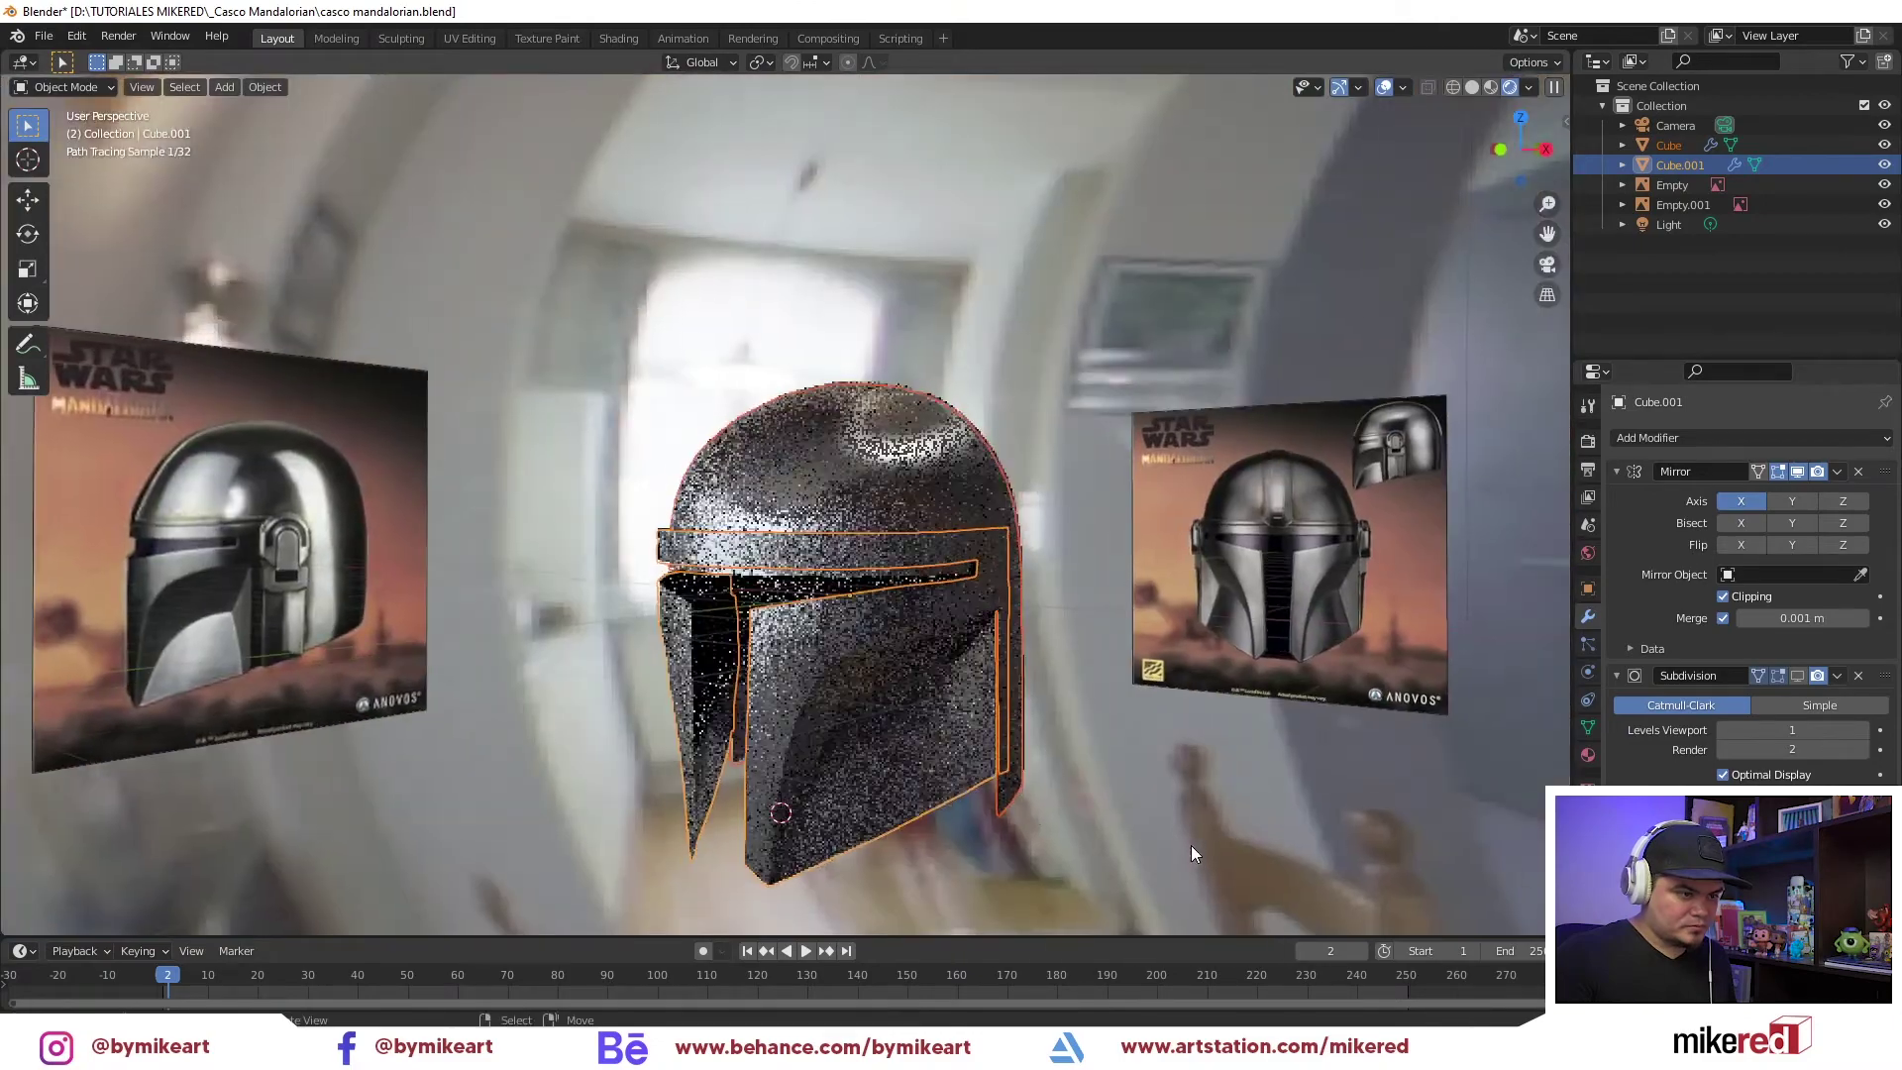
# Raise the helmet shell's bottom edge loop with proportional editing in right view
pyautogui.click(1011, 791)
pyautogui.press('Tab')
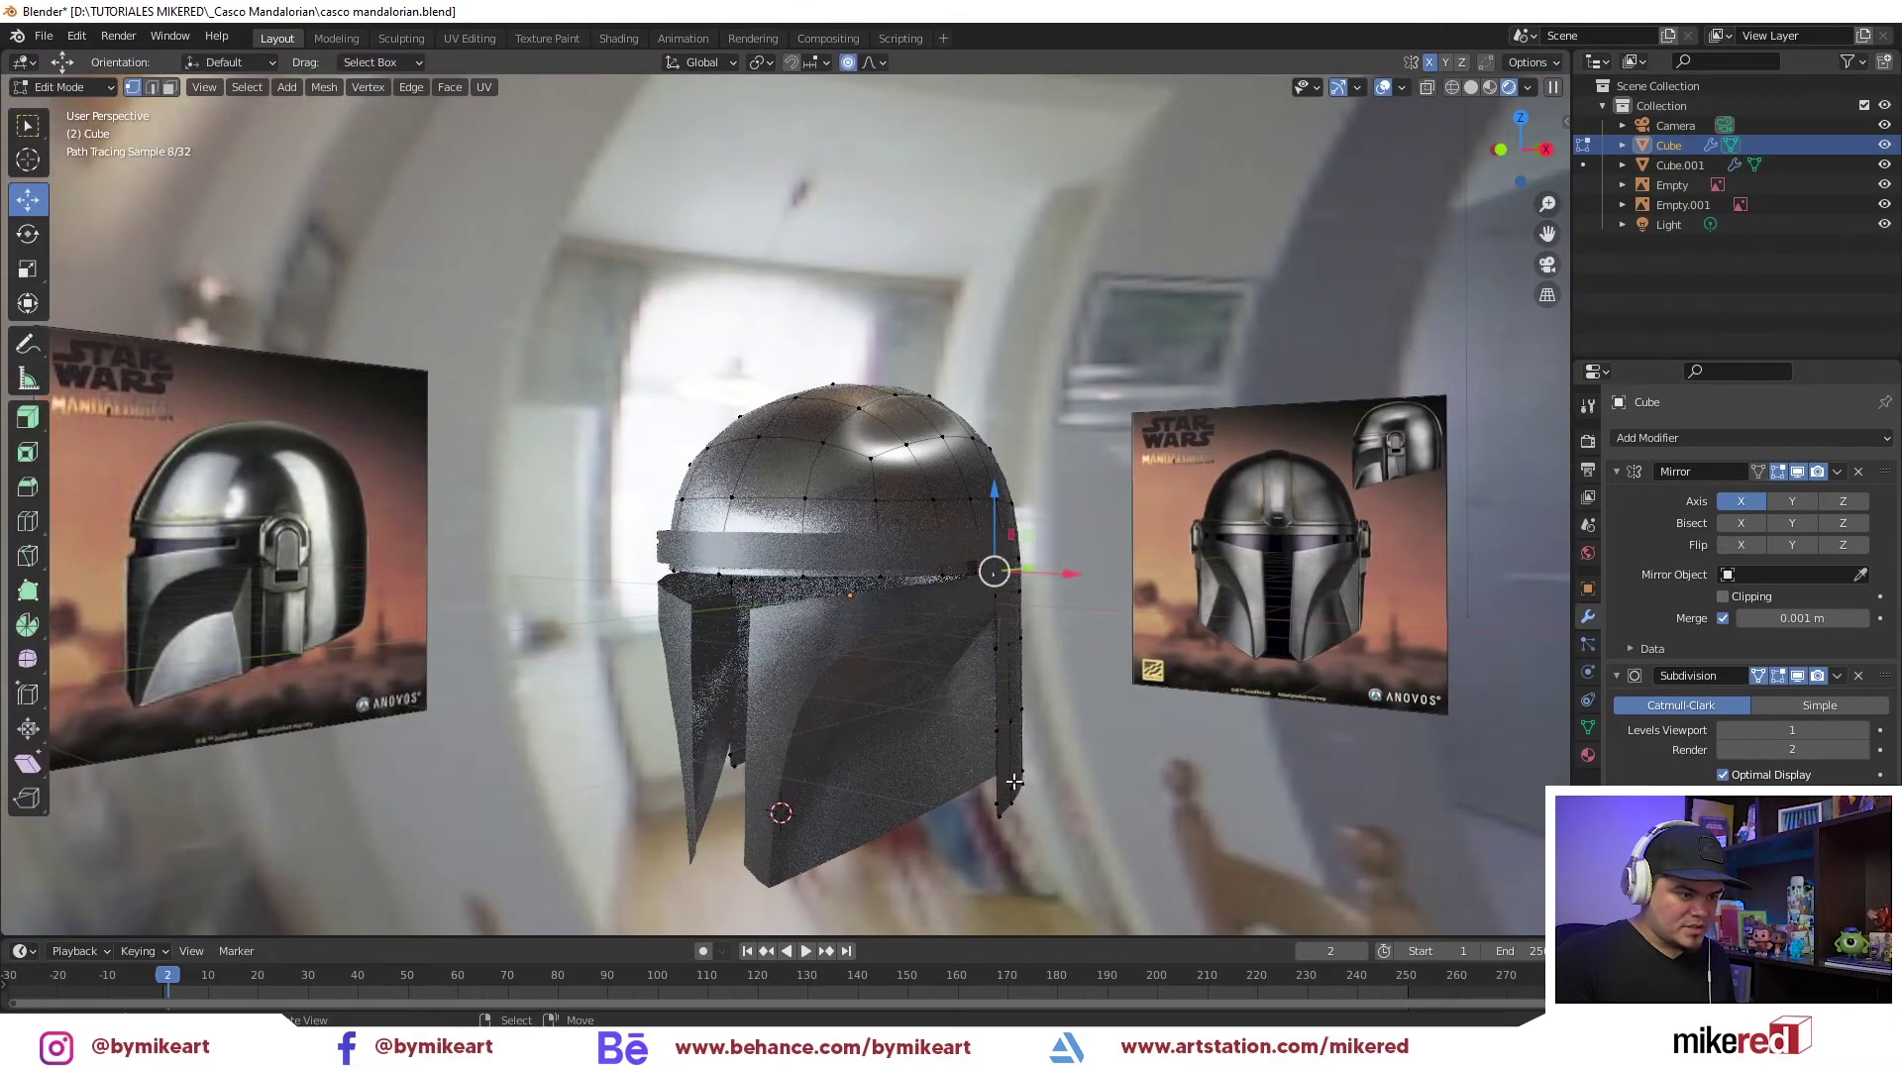
pyautogui.press('KP_3')
pyautogui.keyDown('alt'); pyautogui.click(1120, 834); pyautogui.keyUp('alt')
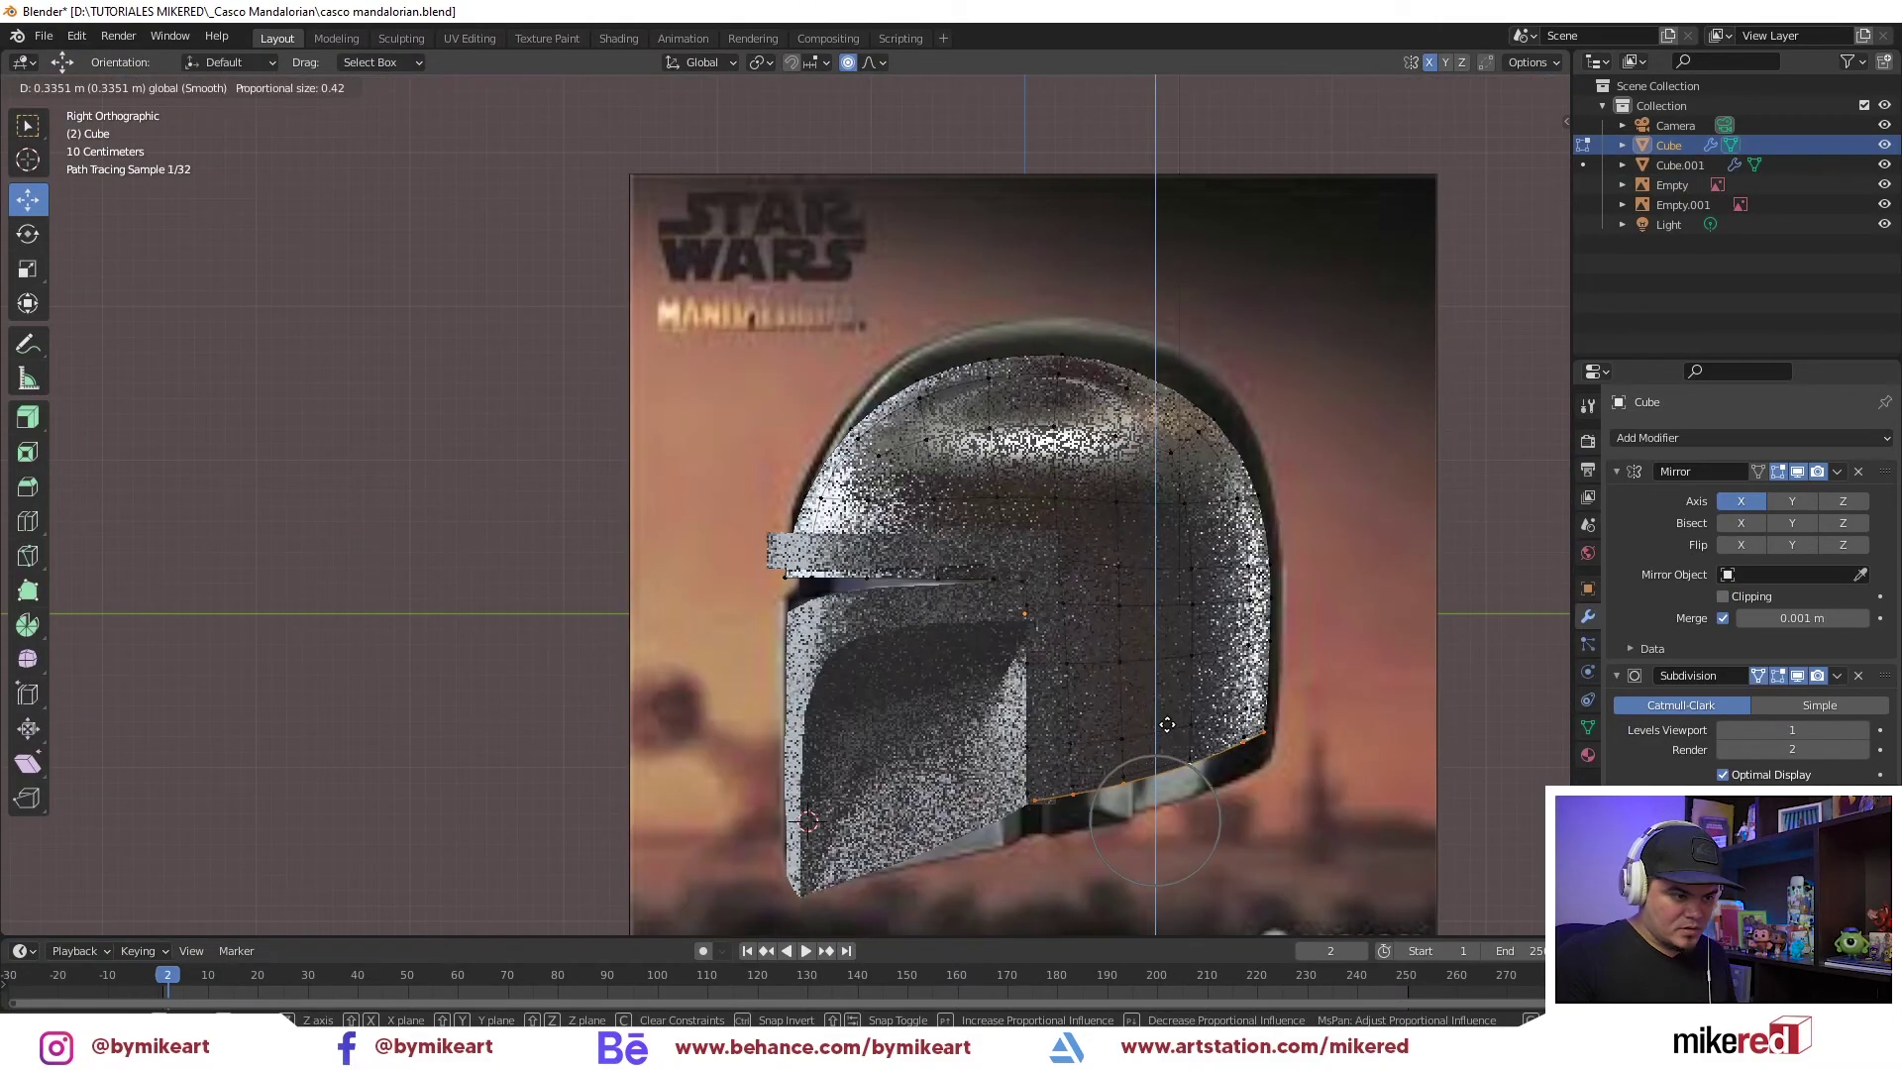
pyautogui.moveTo(1167, 774); pyautogui.dragTo(1172, 732)
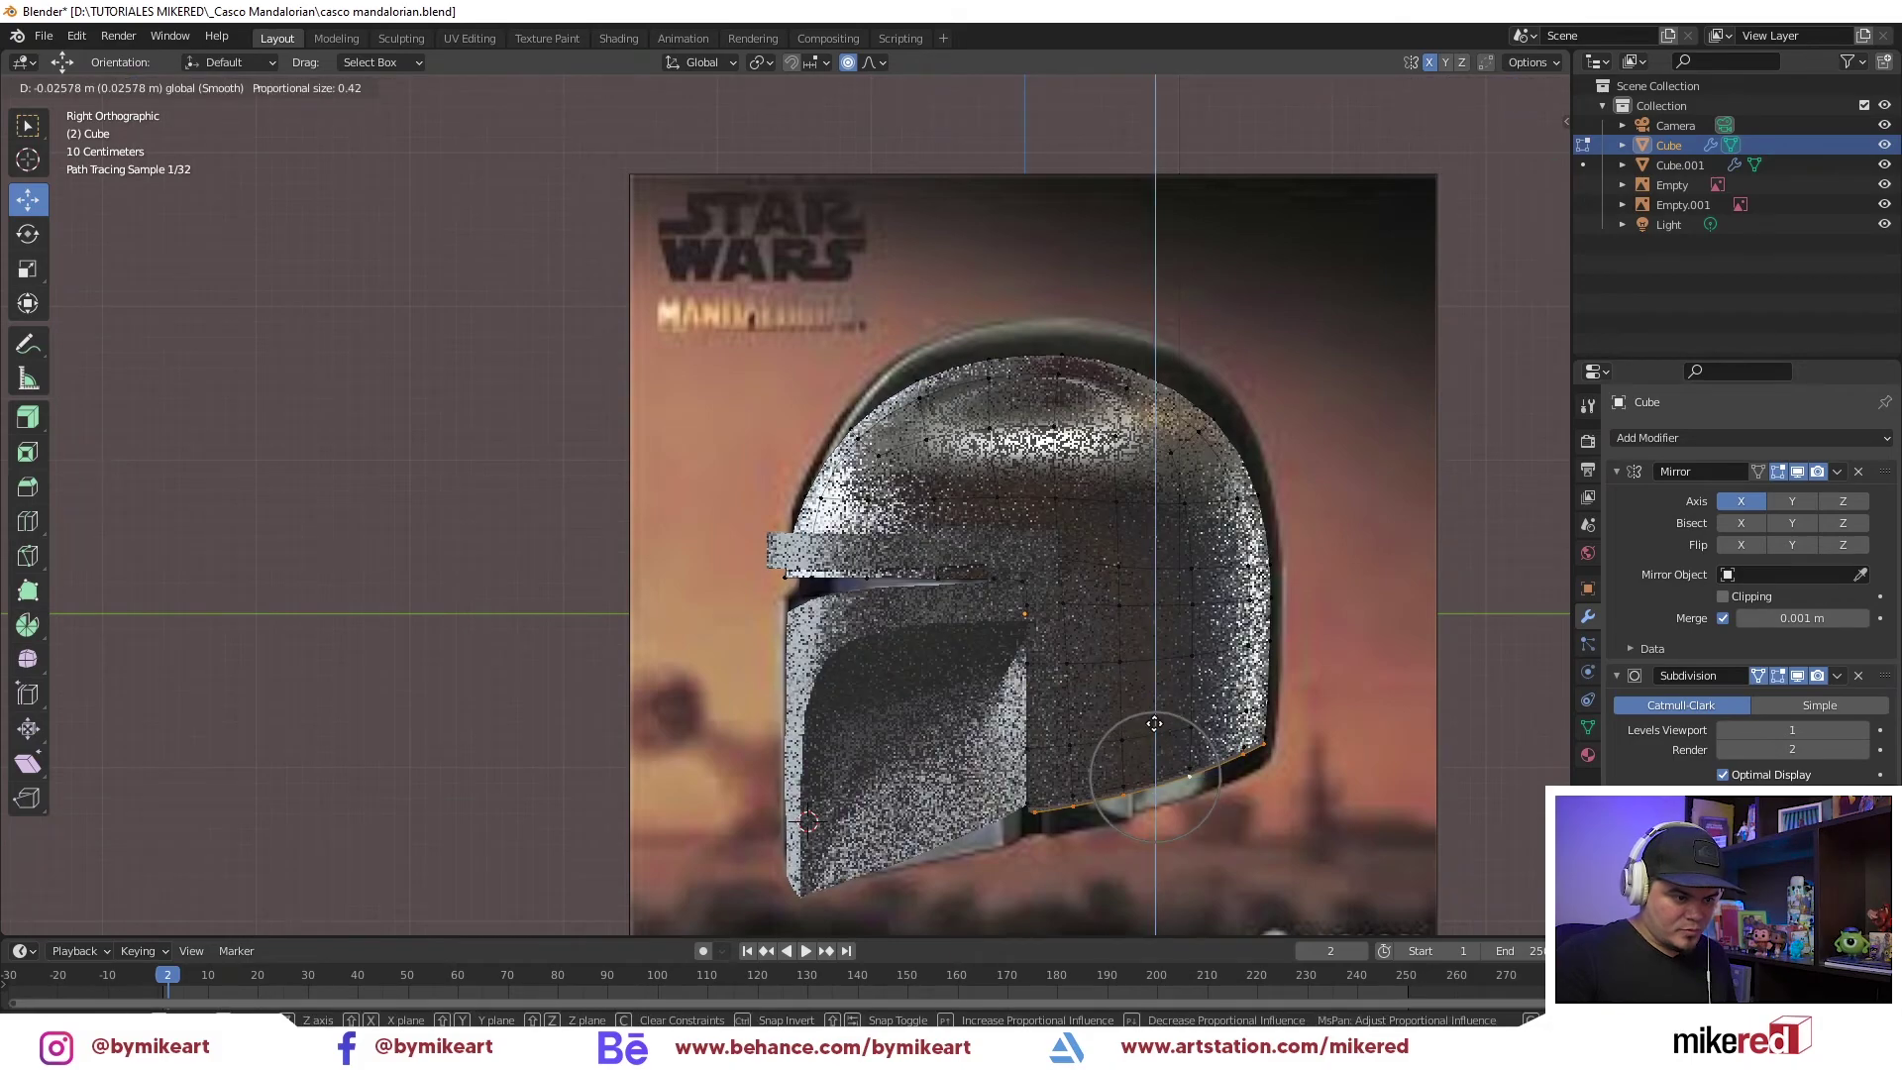
pyautogui.press('Tab')
# Select the band piece and enter its Edit Mode
pyautogui.click(1019, 786)
pyautogui.press('Tab')
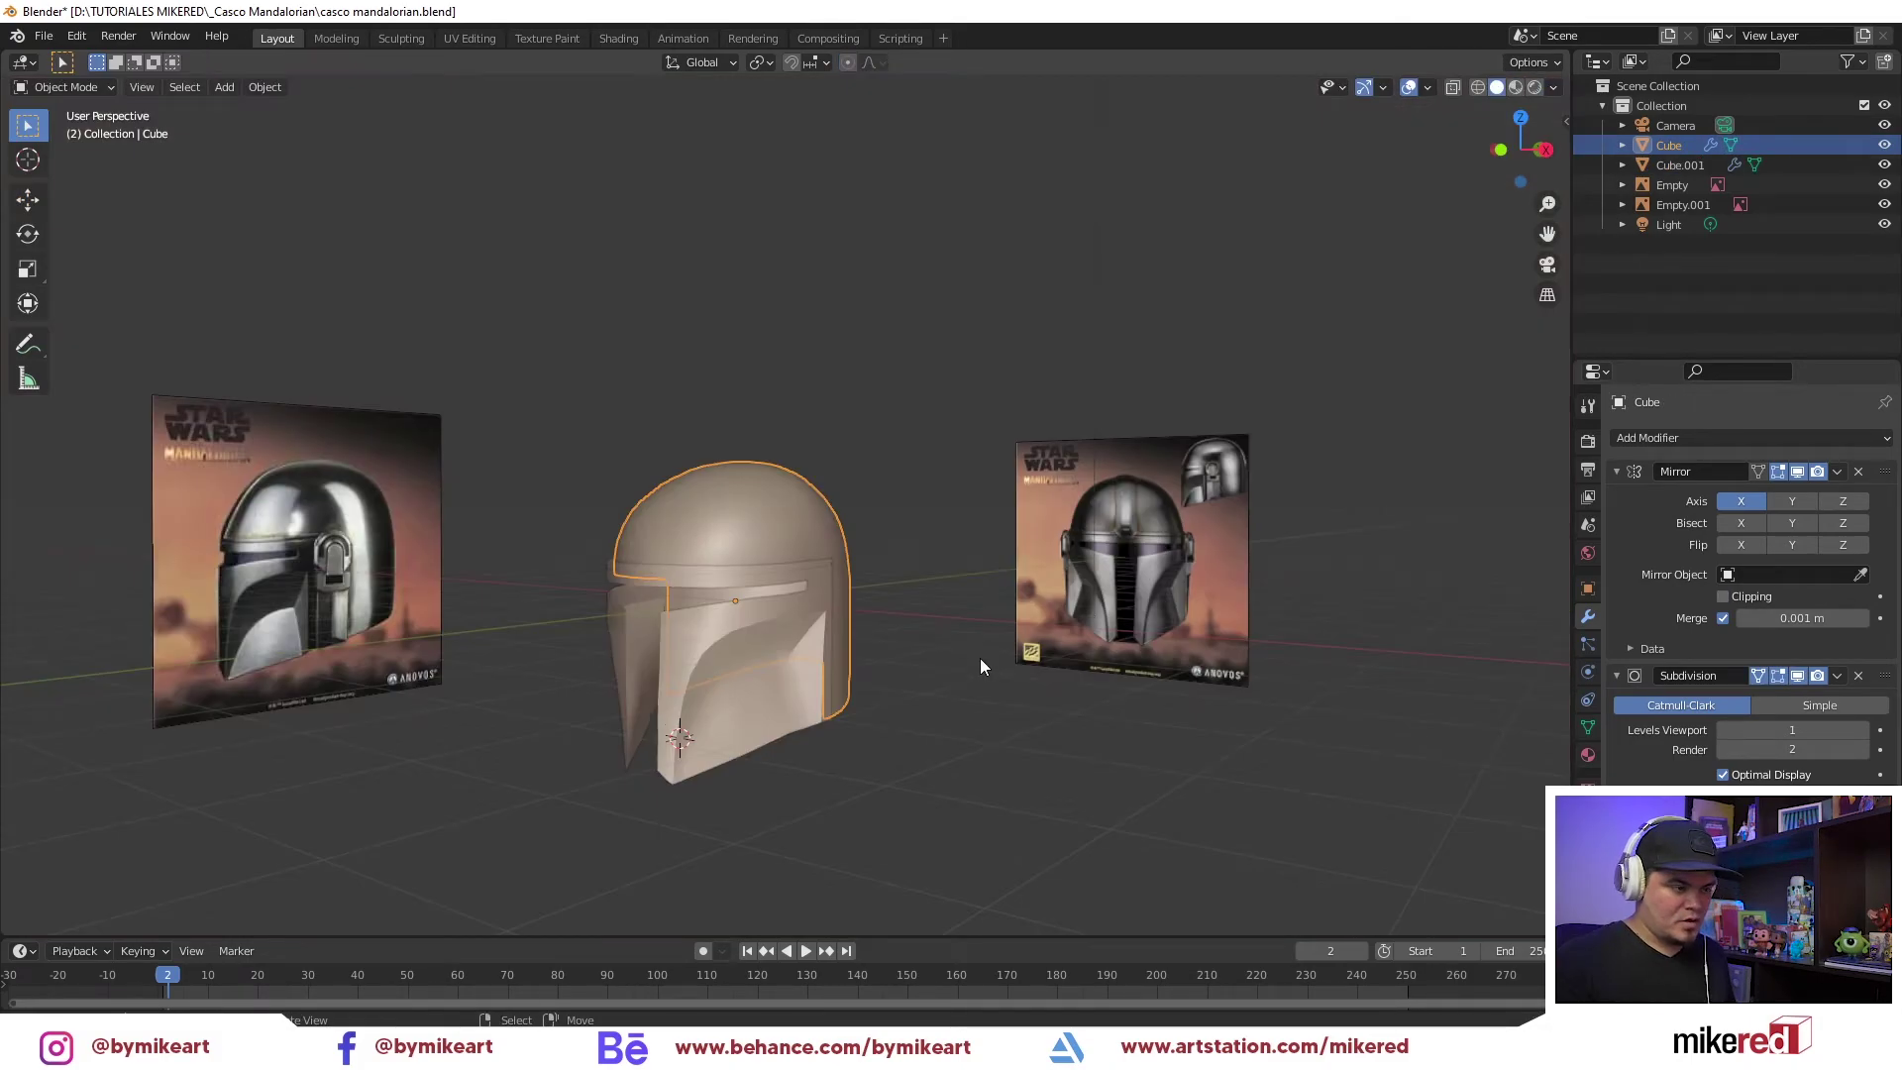
pyautogui.moveTo(979, 658)
pyautogui.mouseDown(button='middle')
pyautogui.moveTo(819, 660)
pyautogui.moveTo(934, 634)
pyautogui.mouseUp(button='middle')
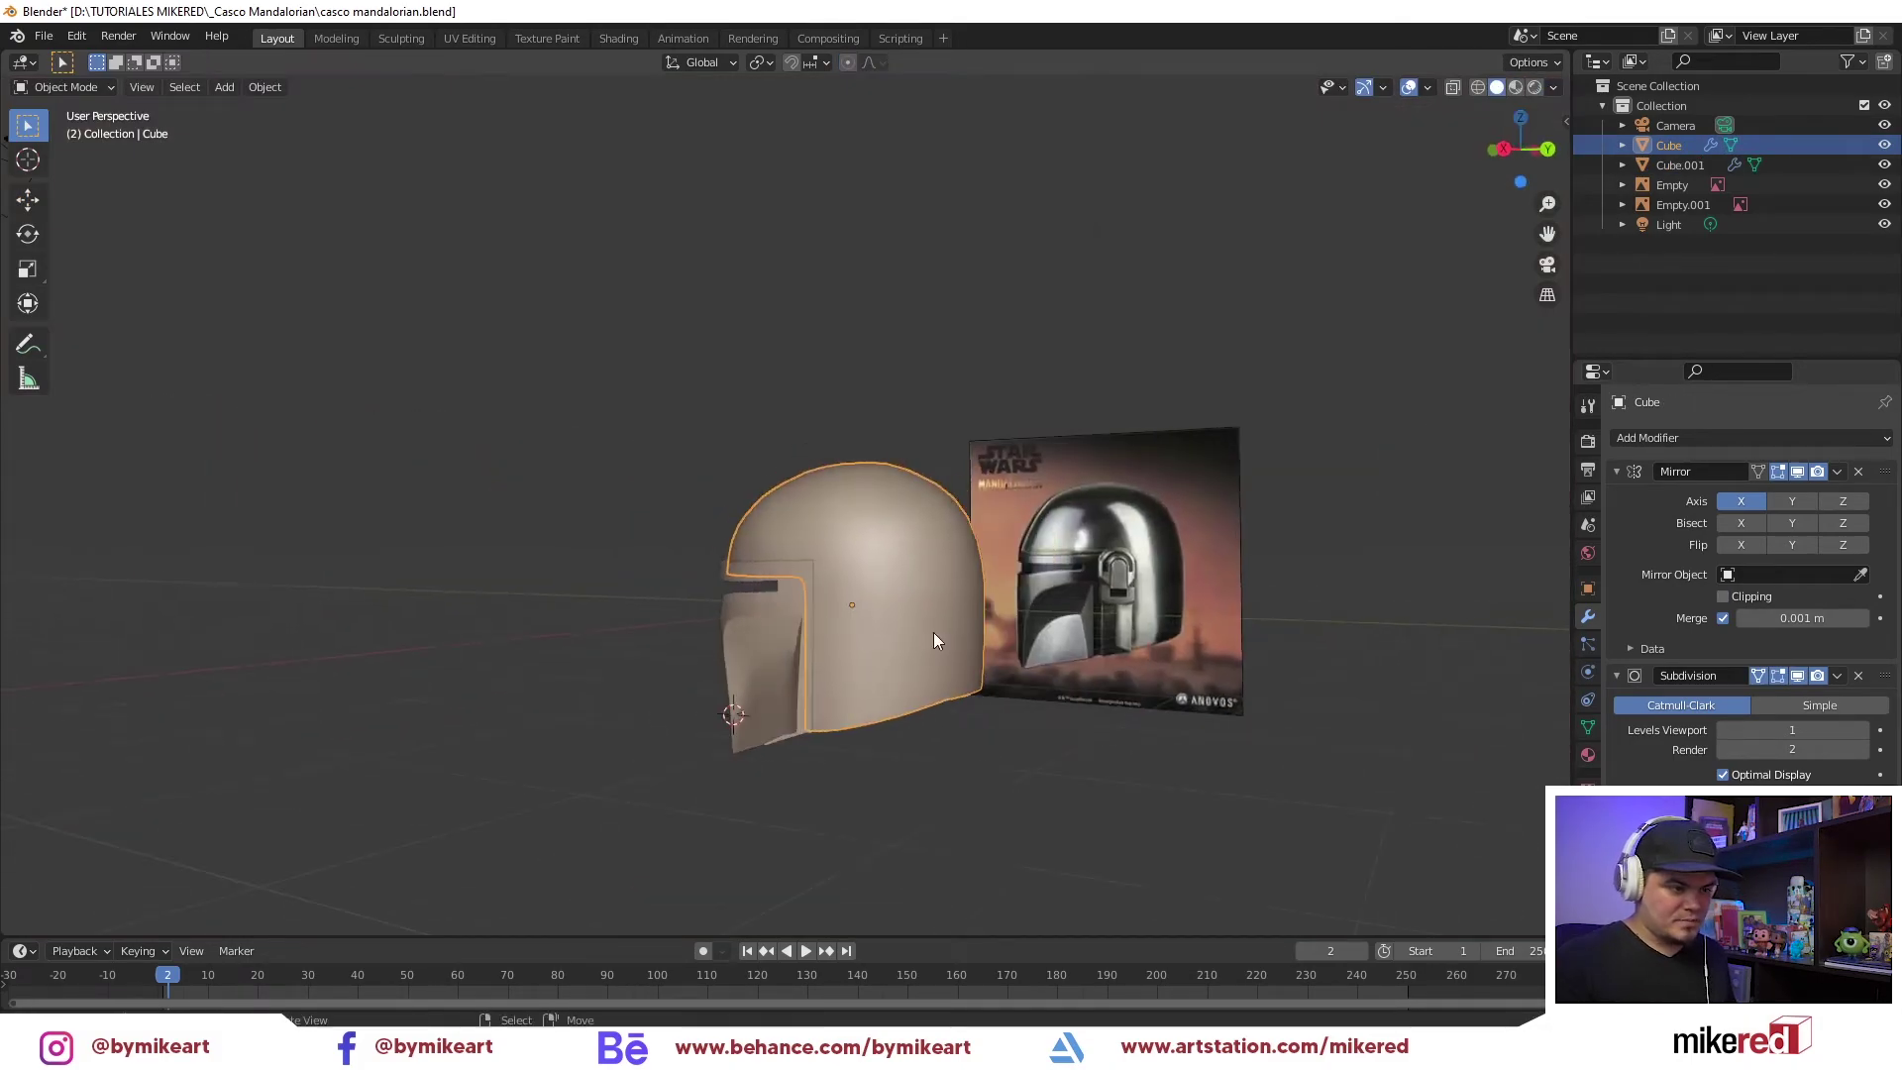
# Turn on see-through display and zoom in on the helmet from right and front views
pyautogui.press('KP_3')
pyautogui.hotkey('alt', 'z')
pyautogui.scroll(2, 921, 676)
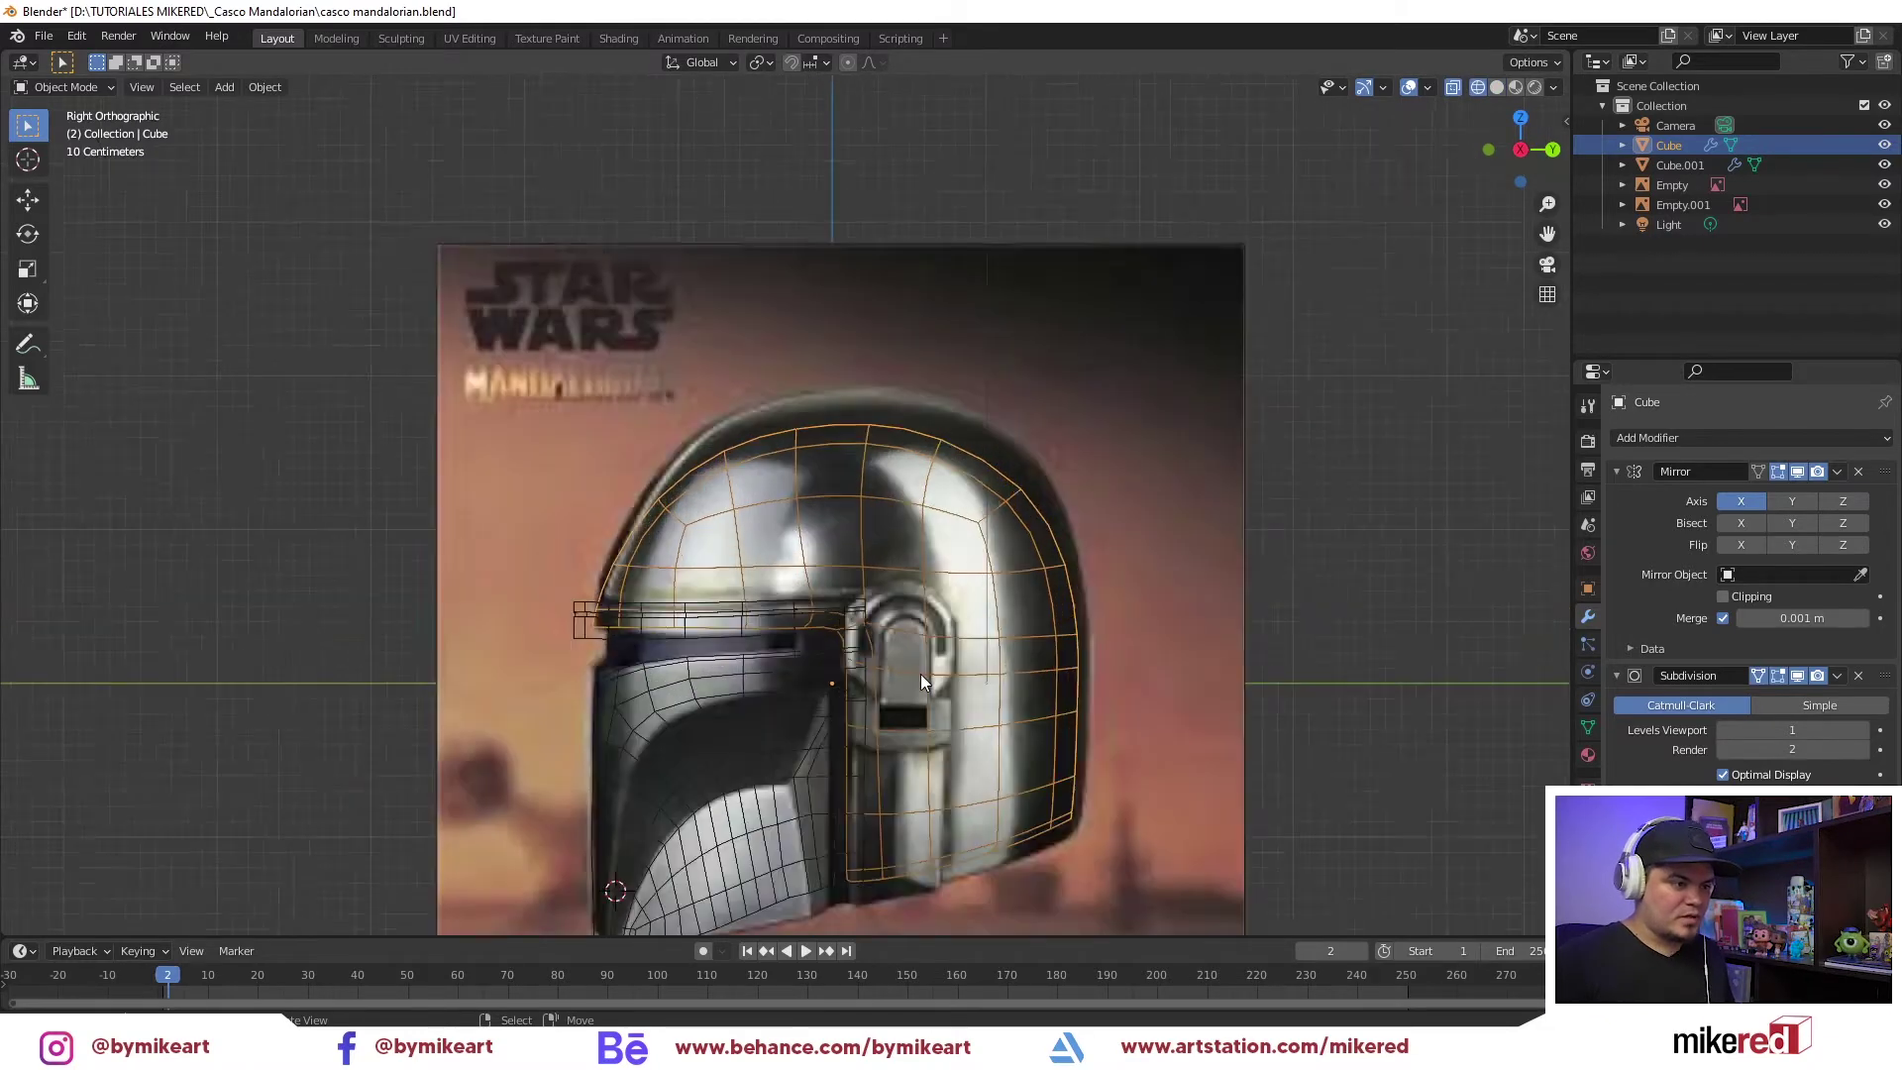
pyautogui.scroll(3, 927, 705)
pyautogui.press('KP_1')
pyautogui.scroll(1, 1031, 844)
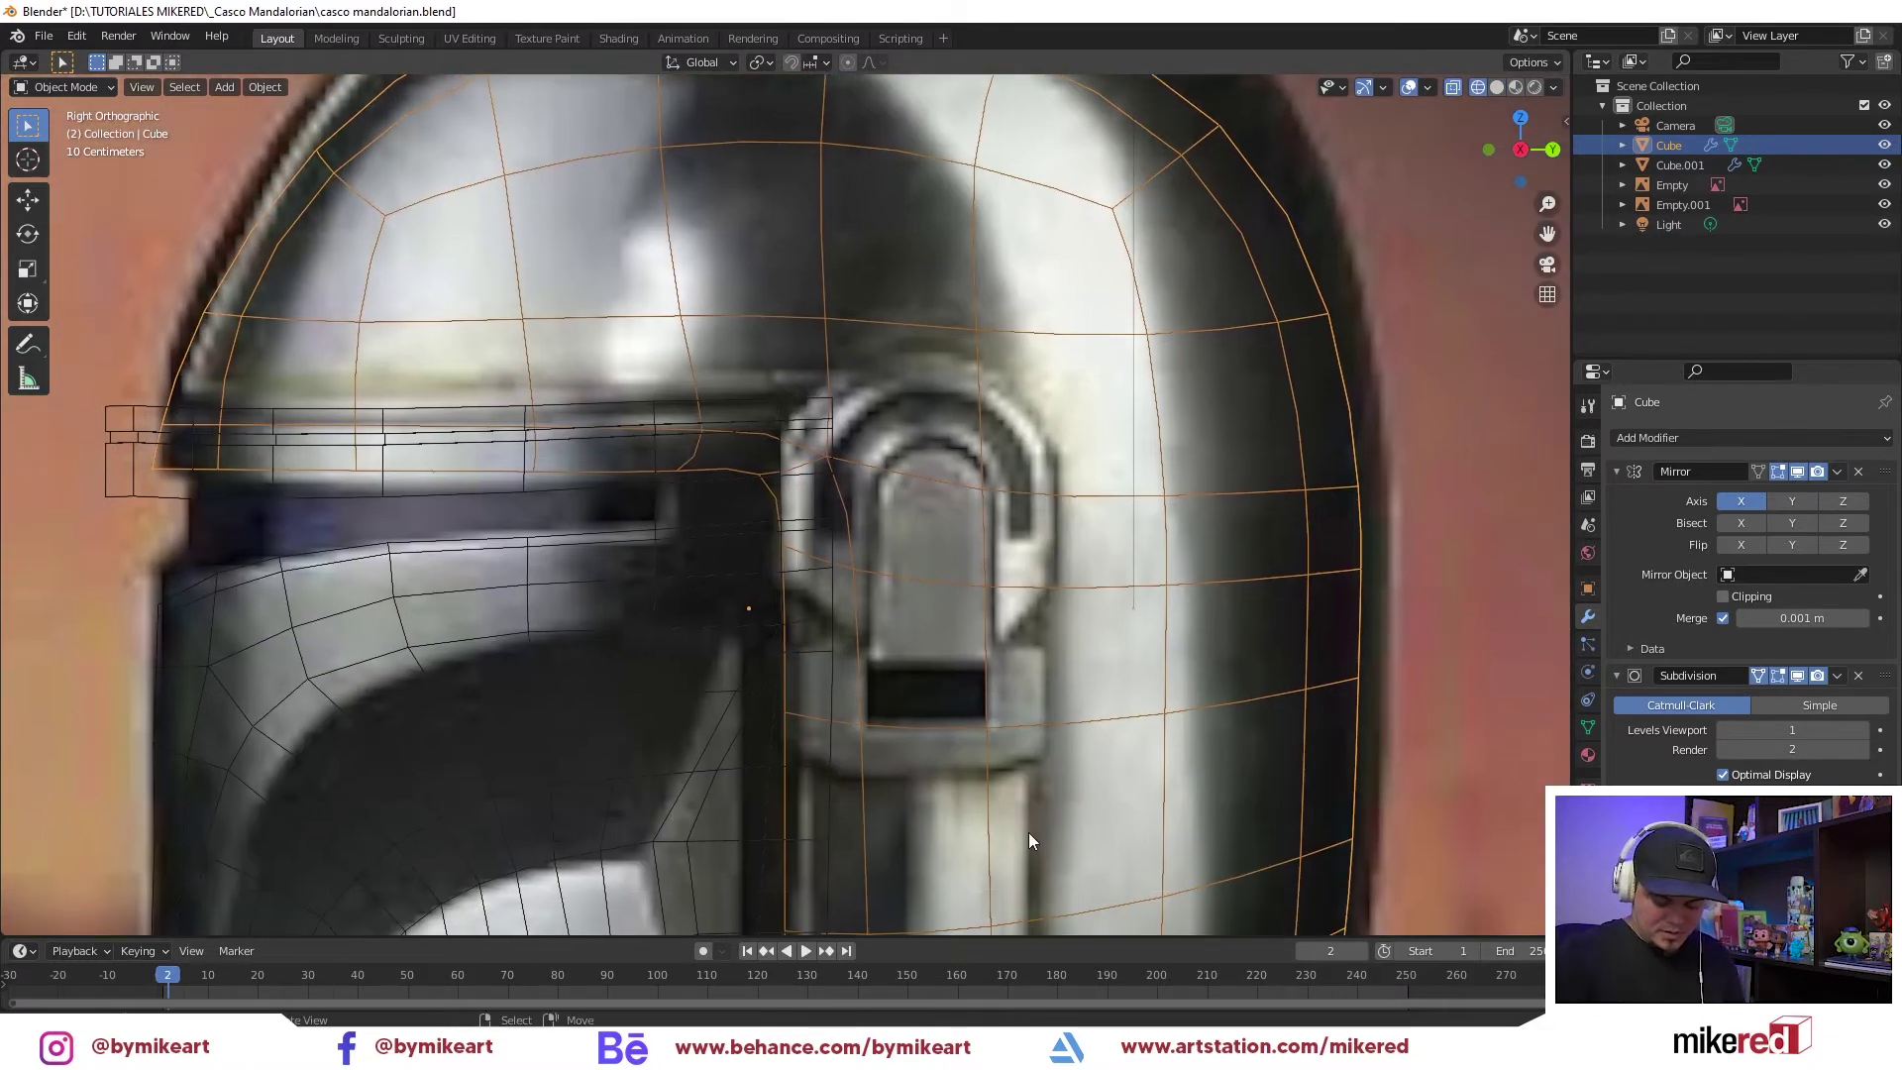
pyautogui.scroll(2, 1050, 753)
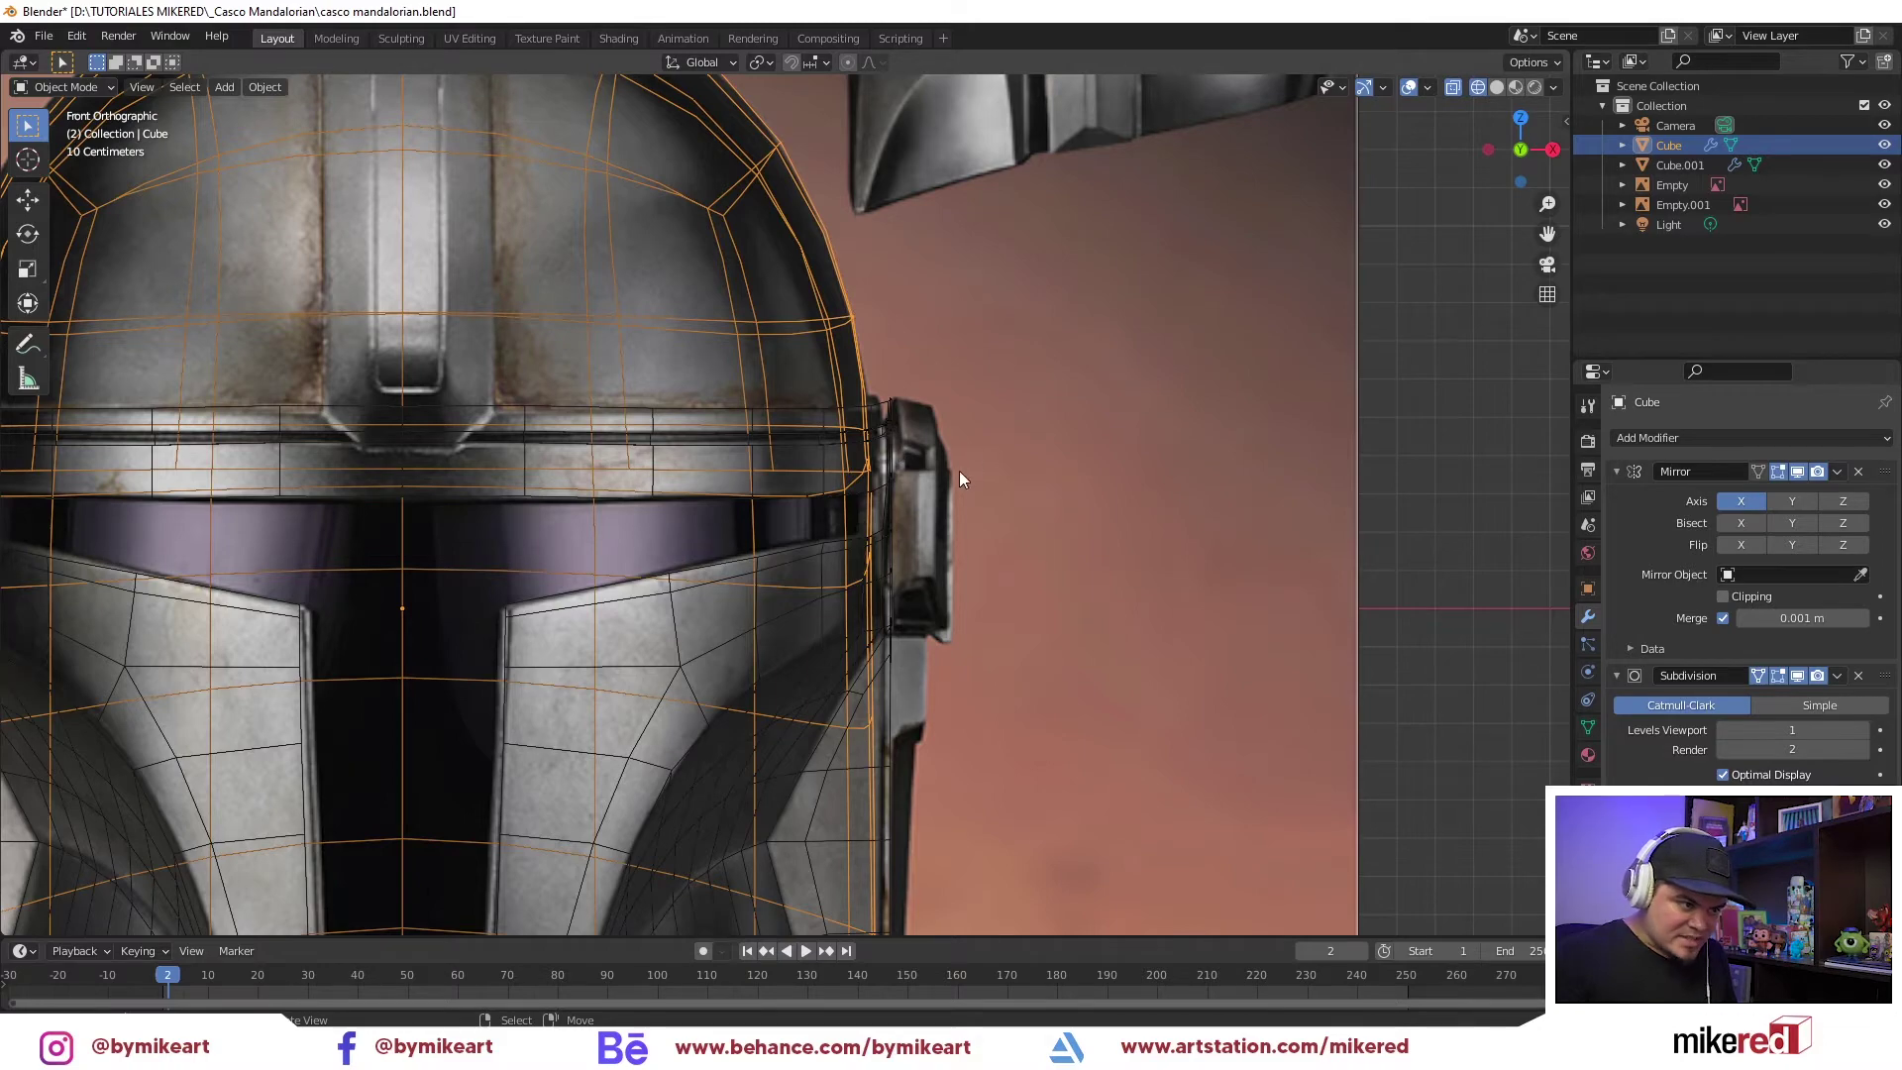
# Zoom on the ear piece in right view and select Cube.001, entering Weight Paint mode
pyautogui.press('KP_3')
pyautogui.scroll(2, 752, 402)
pyautogui.scroll(1, 781, 445)
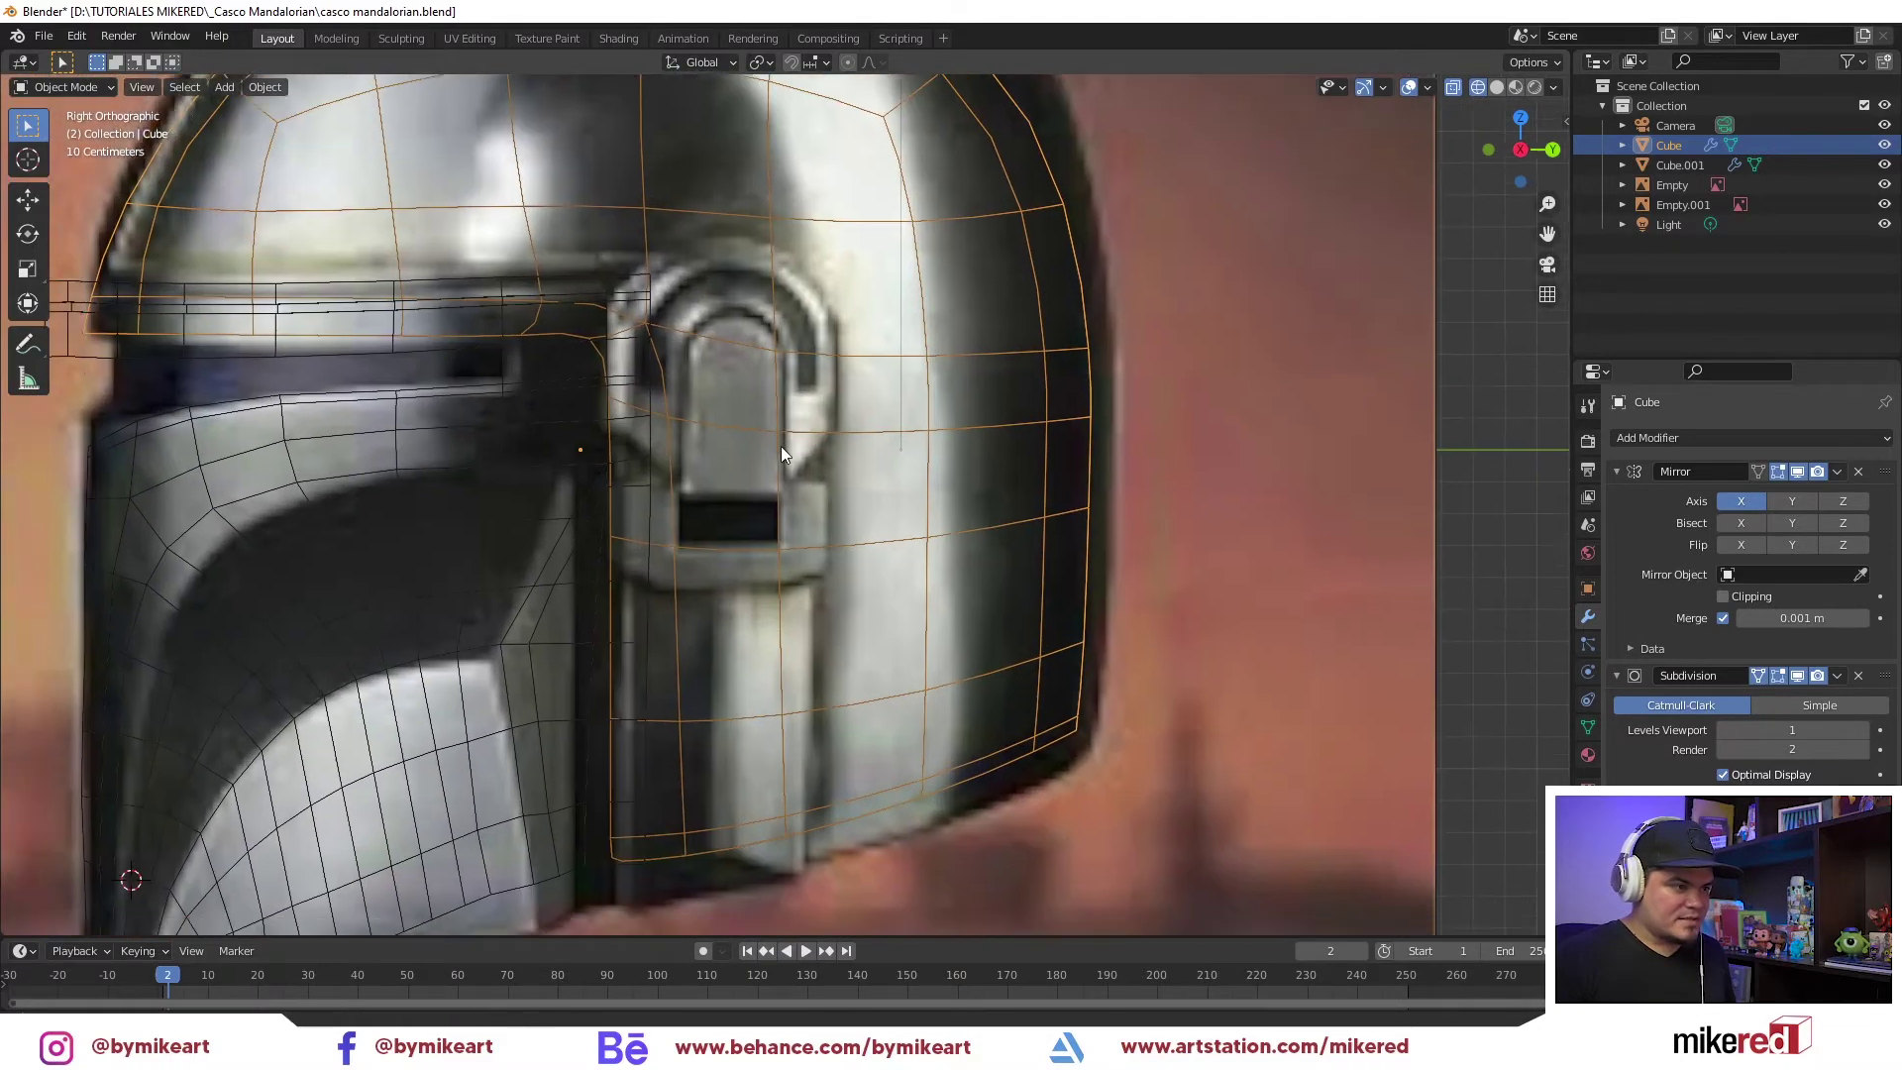
pyautogui.scroll(2, 877, 361)
pyautogui.click(876, 362)
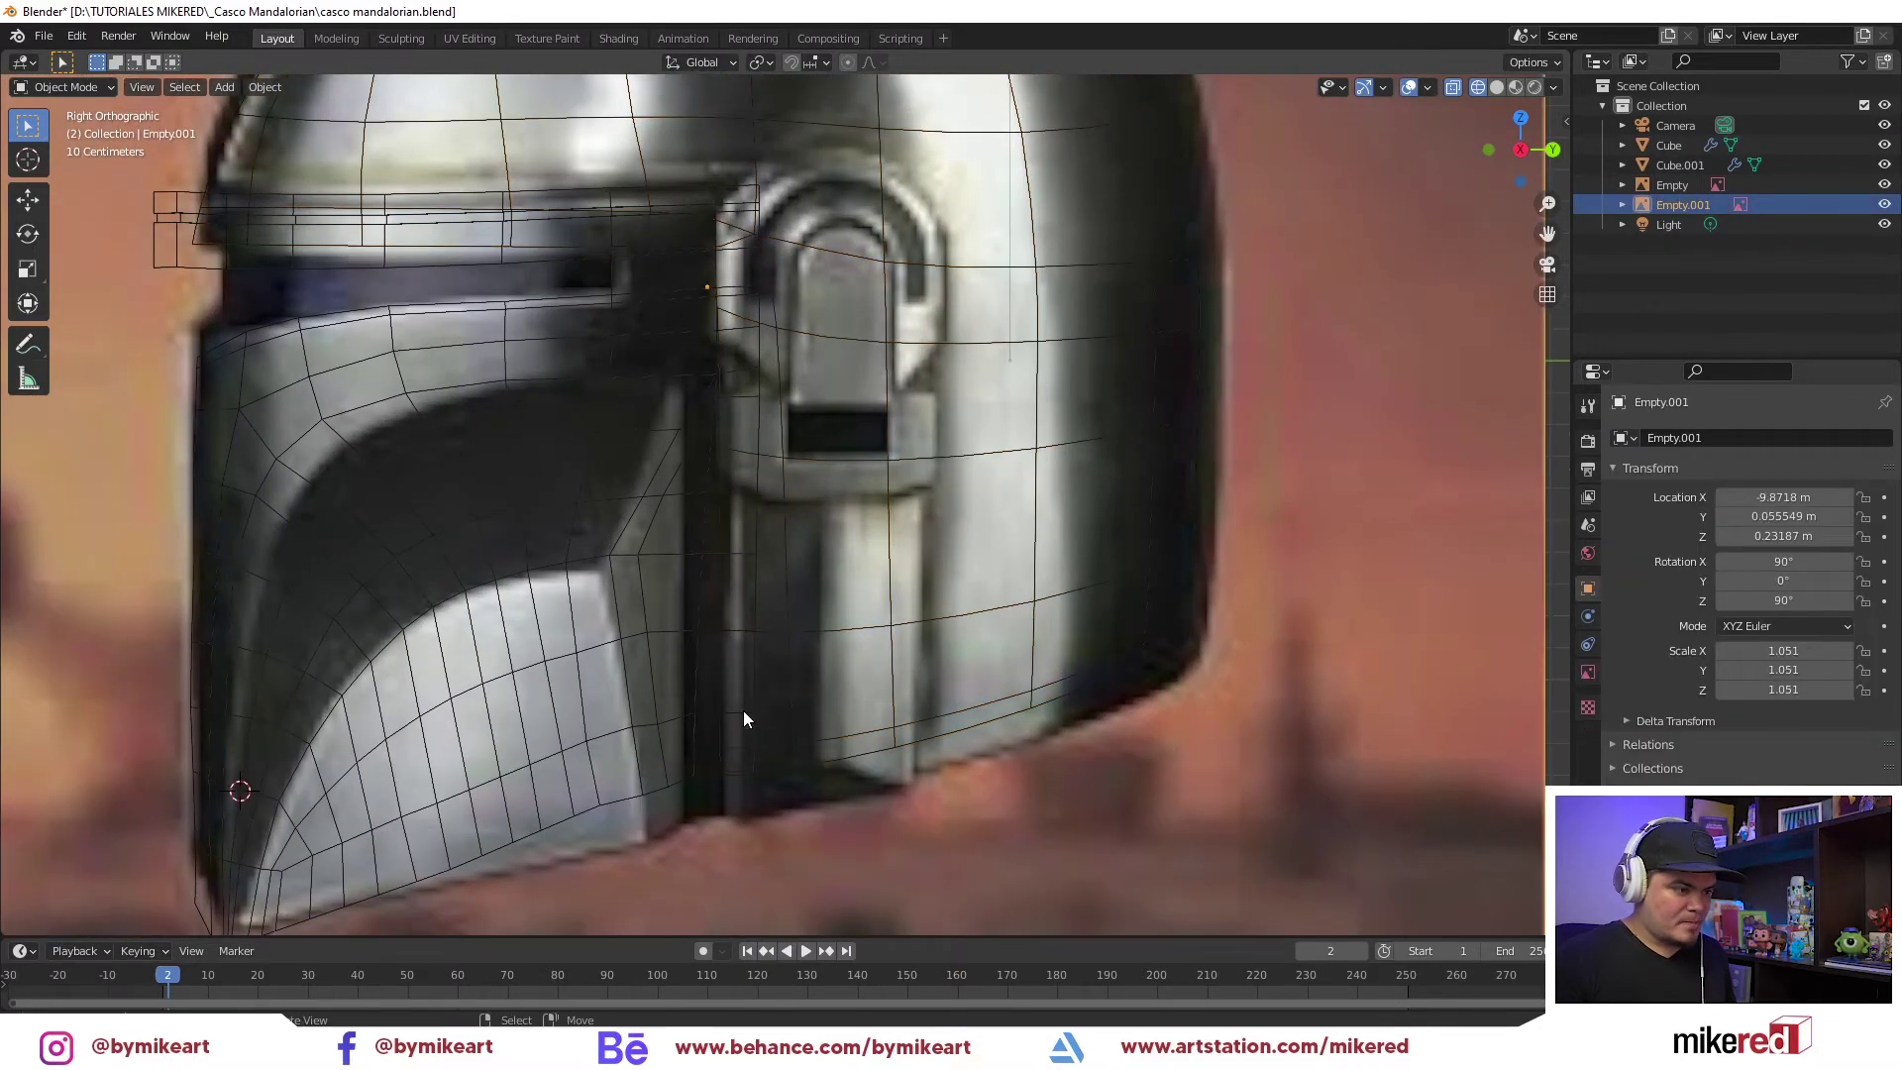
pyautogui.click(743, 710)
pyautogui.hotkey('ctrl', 'Tab')
pyautogui.hotkey('ctrl', 'Tab')
pyautogui.hotkey('ctrl', 'Tab')
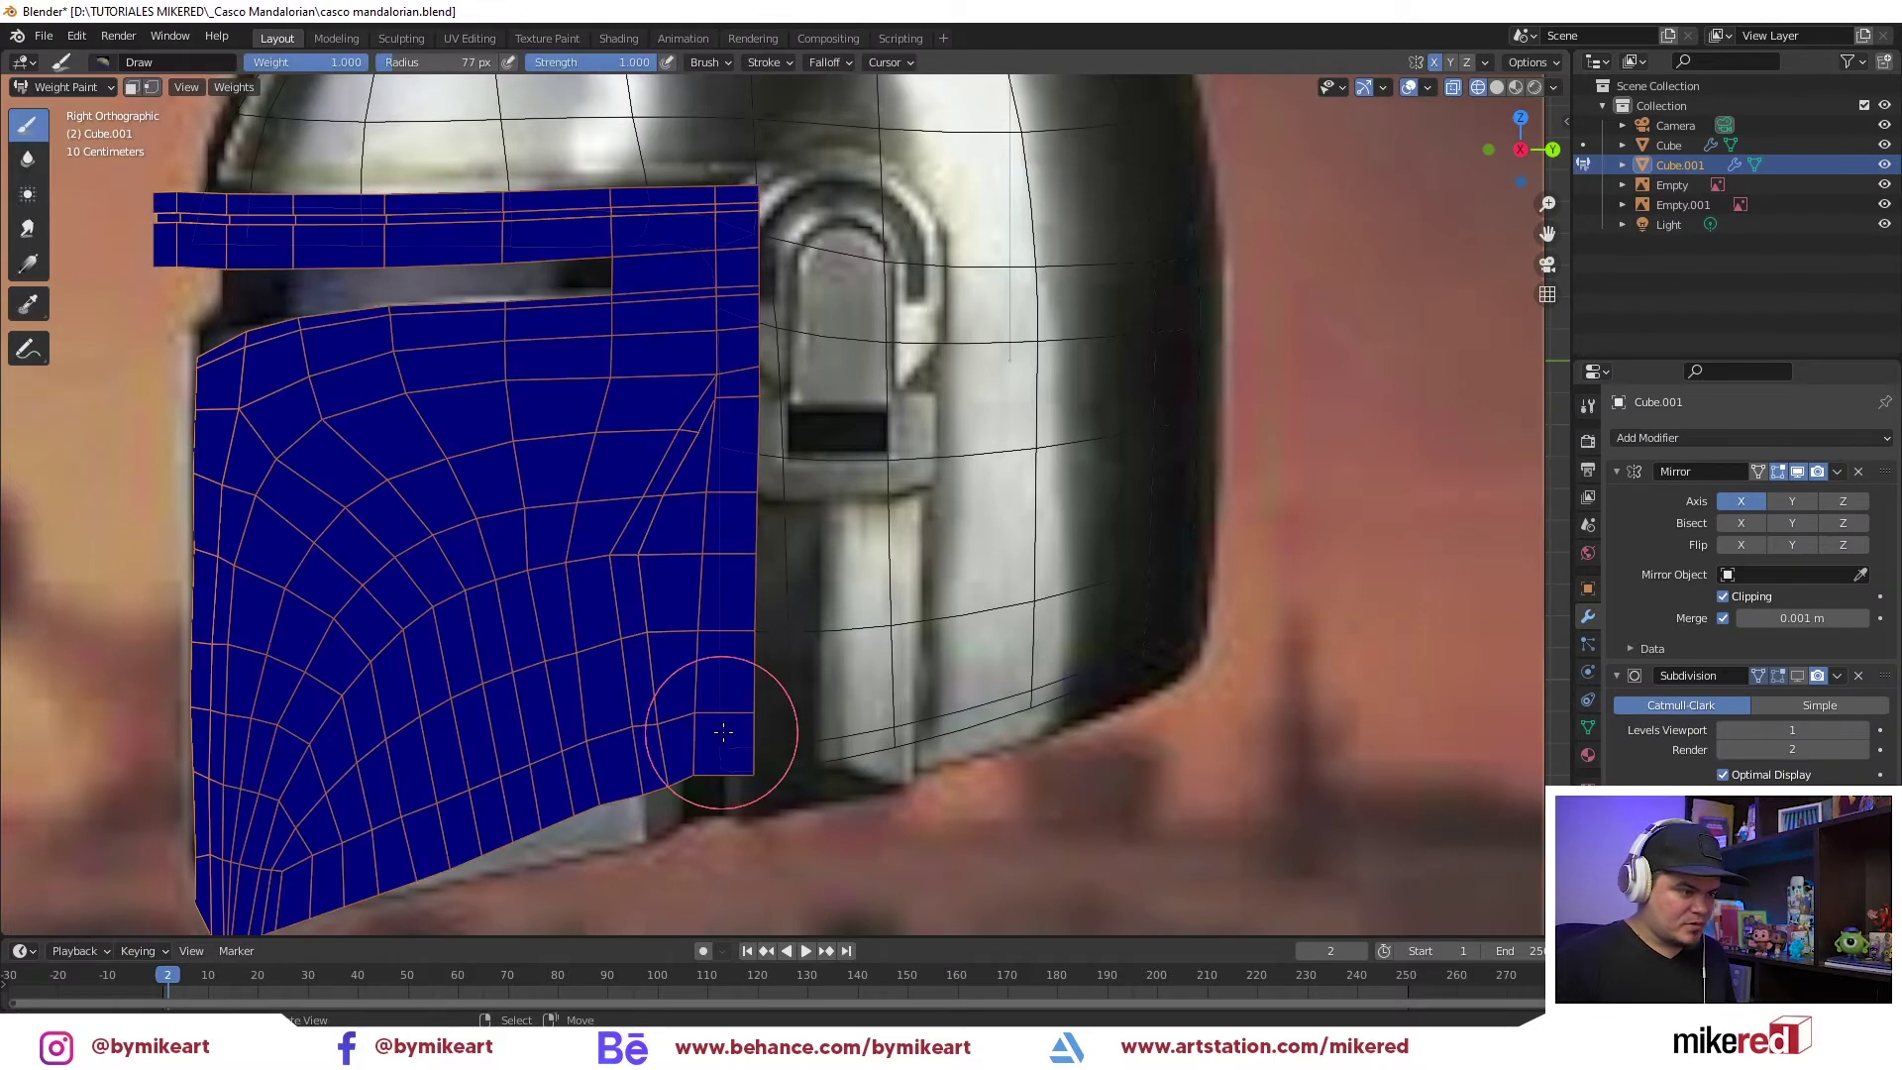
# Duplicate the small face at the helmet's lower edge and separate it into a new object
pyautogui.hotkey('alt', 'Tab')
pyautogui.press('Tab')
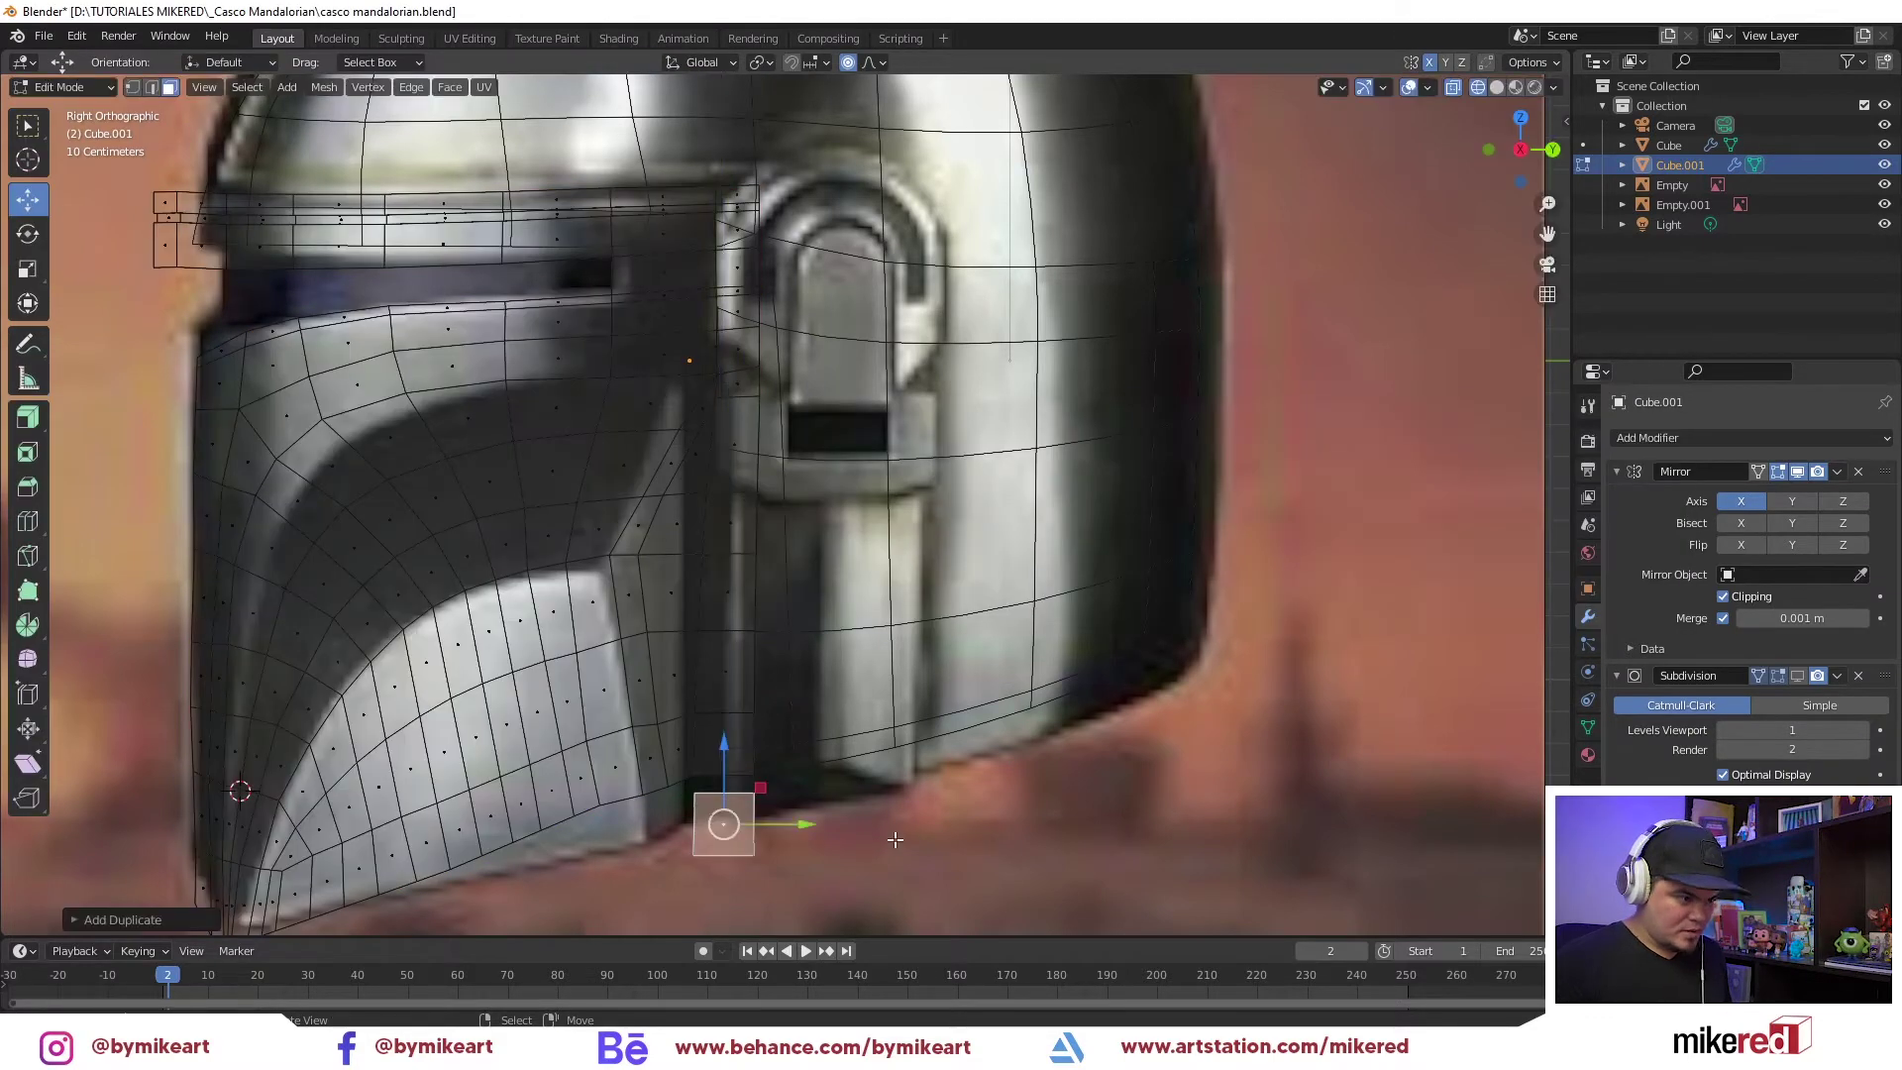
pyautogui.press('p')
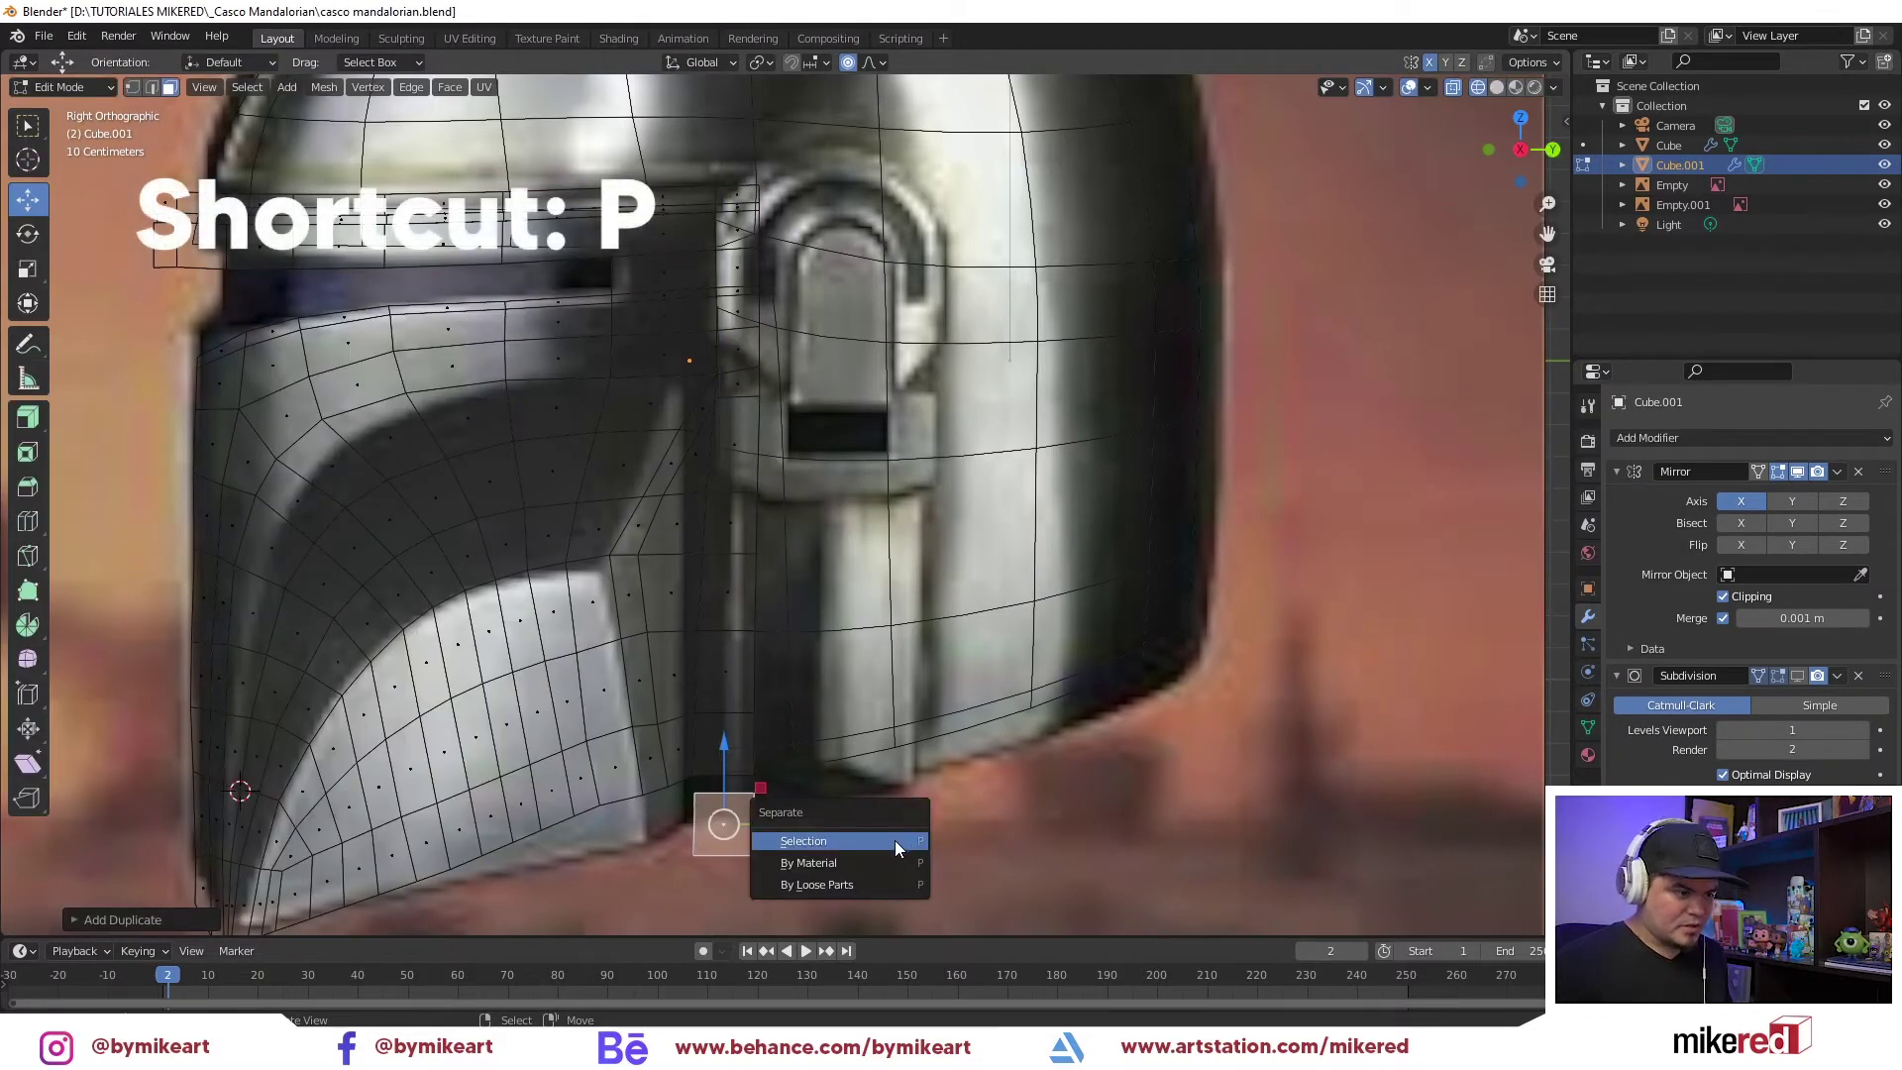
pyautogui.click(895, 840)
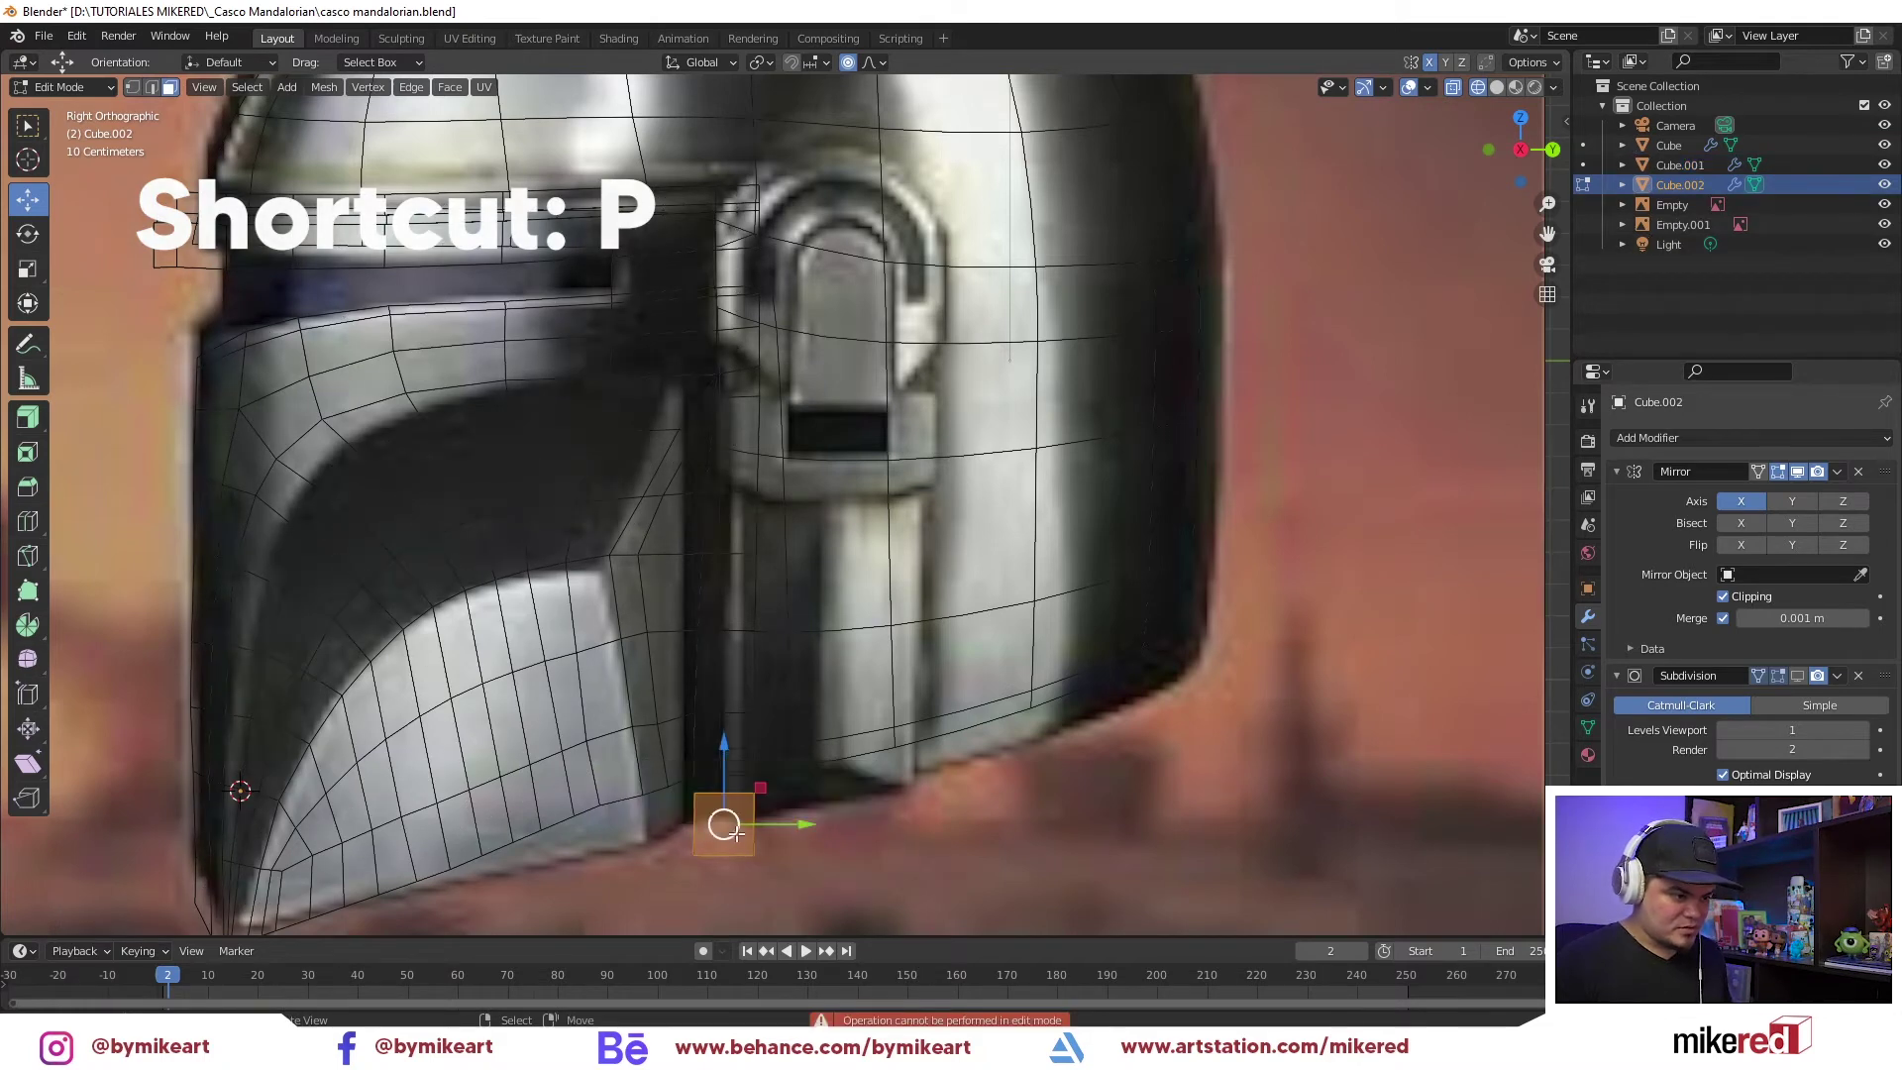
# Snap the 3D cursor to the separated face and set Cube.002's origin to the cursor
pyautogui.hotkey('shift', 's')
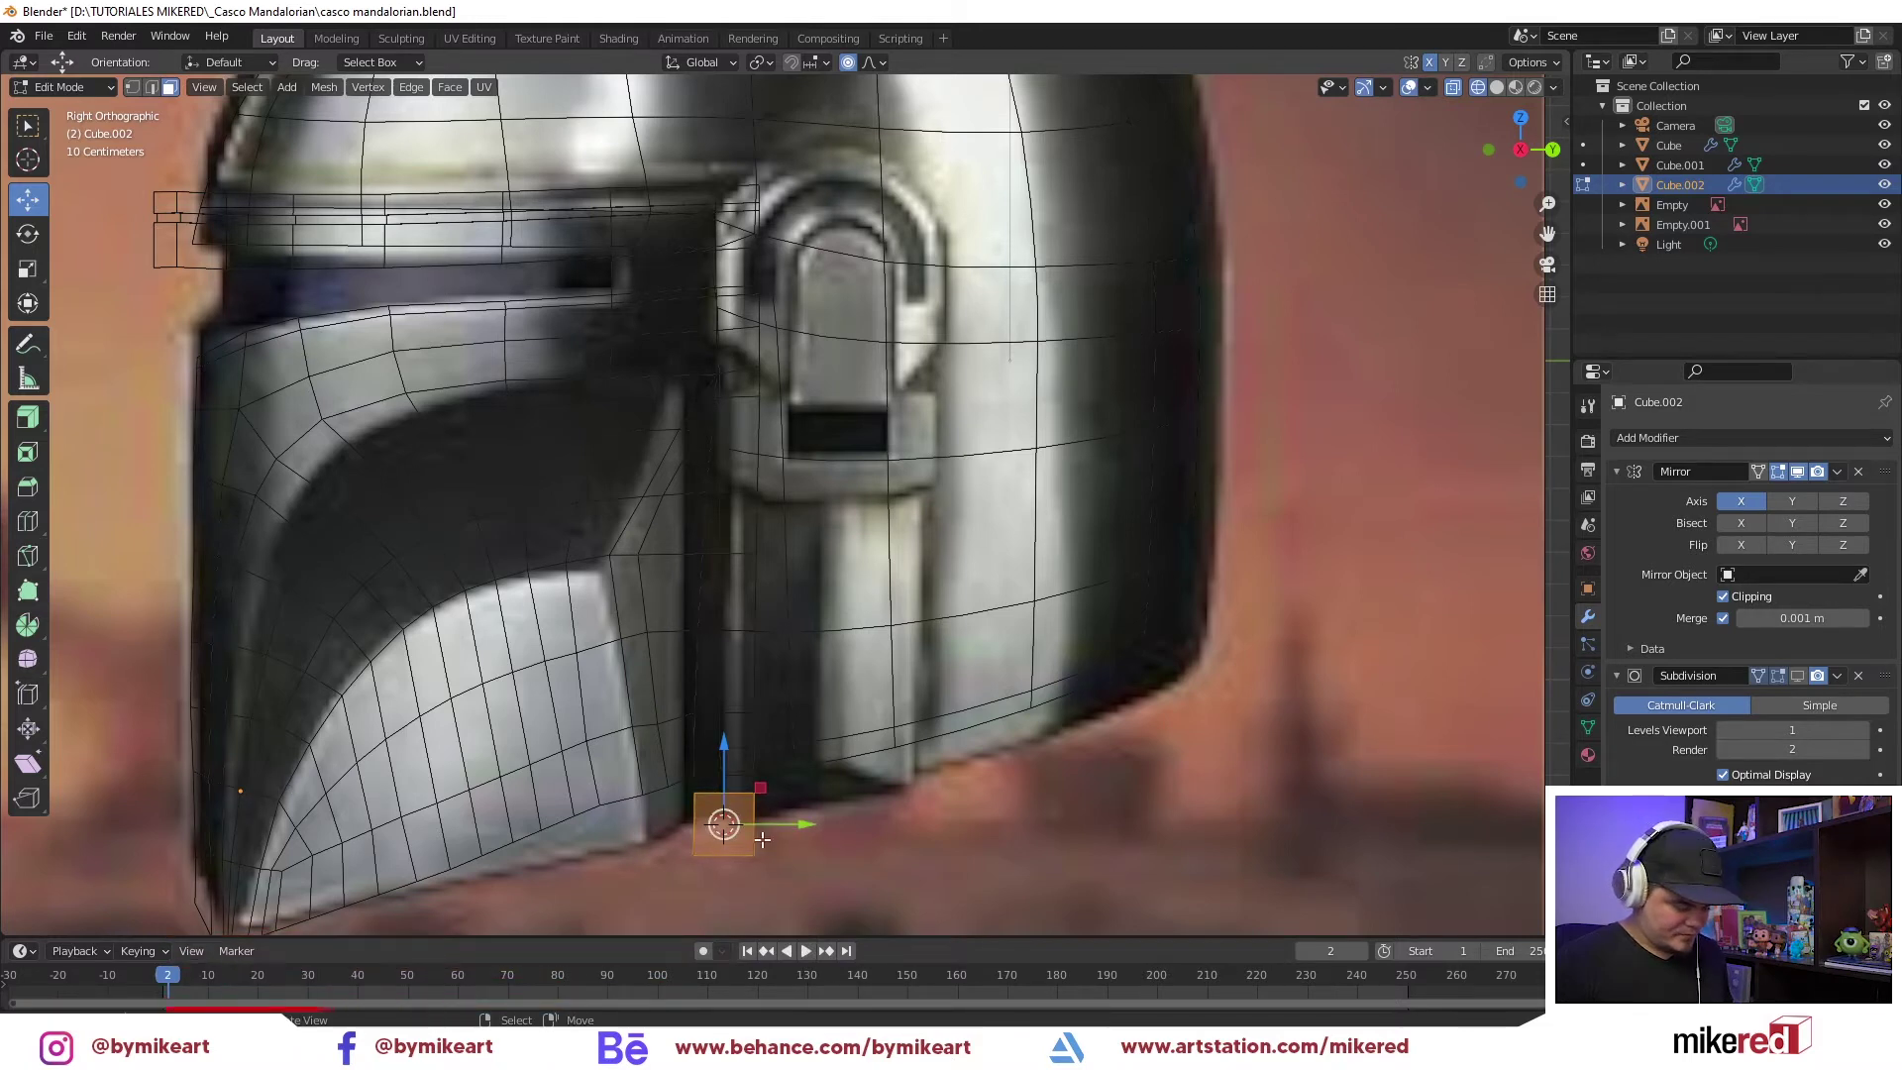
pyautogui.press('Tab')
pyautogui.hotkey('ctrl', 'alt', 'shift', 'c')
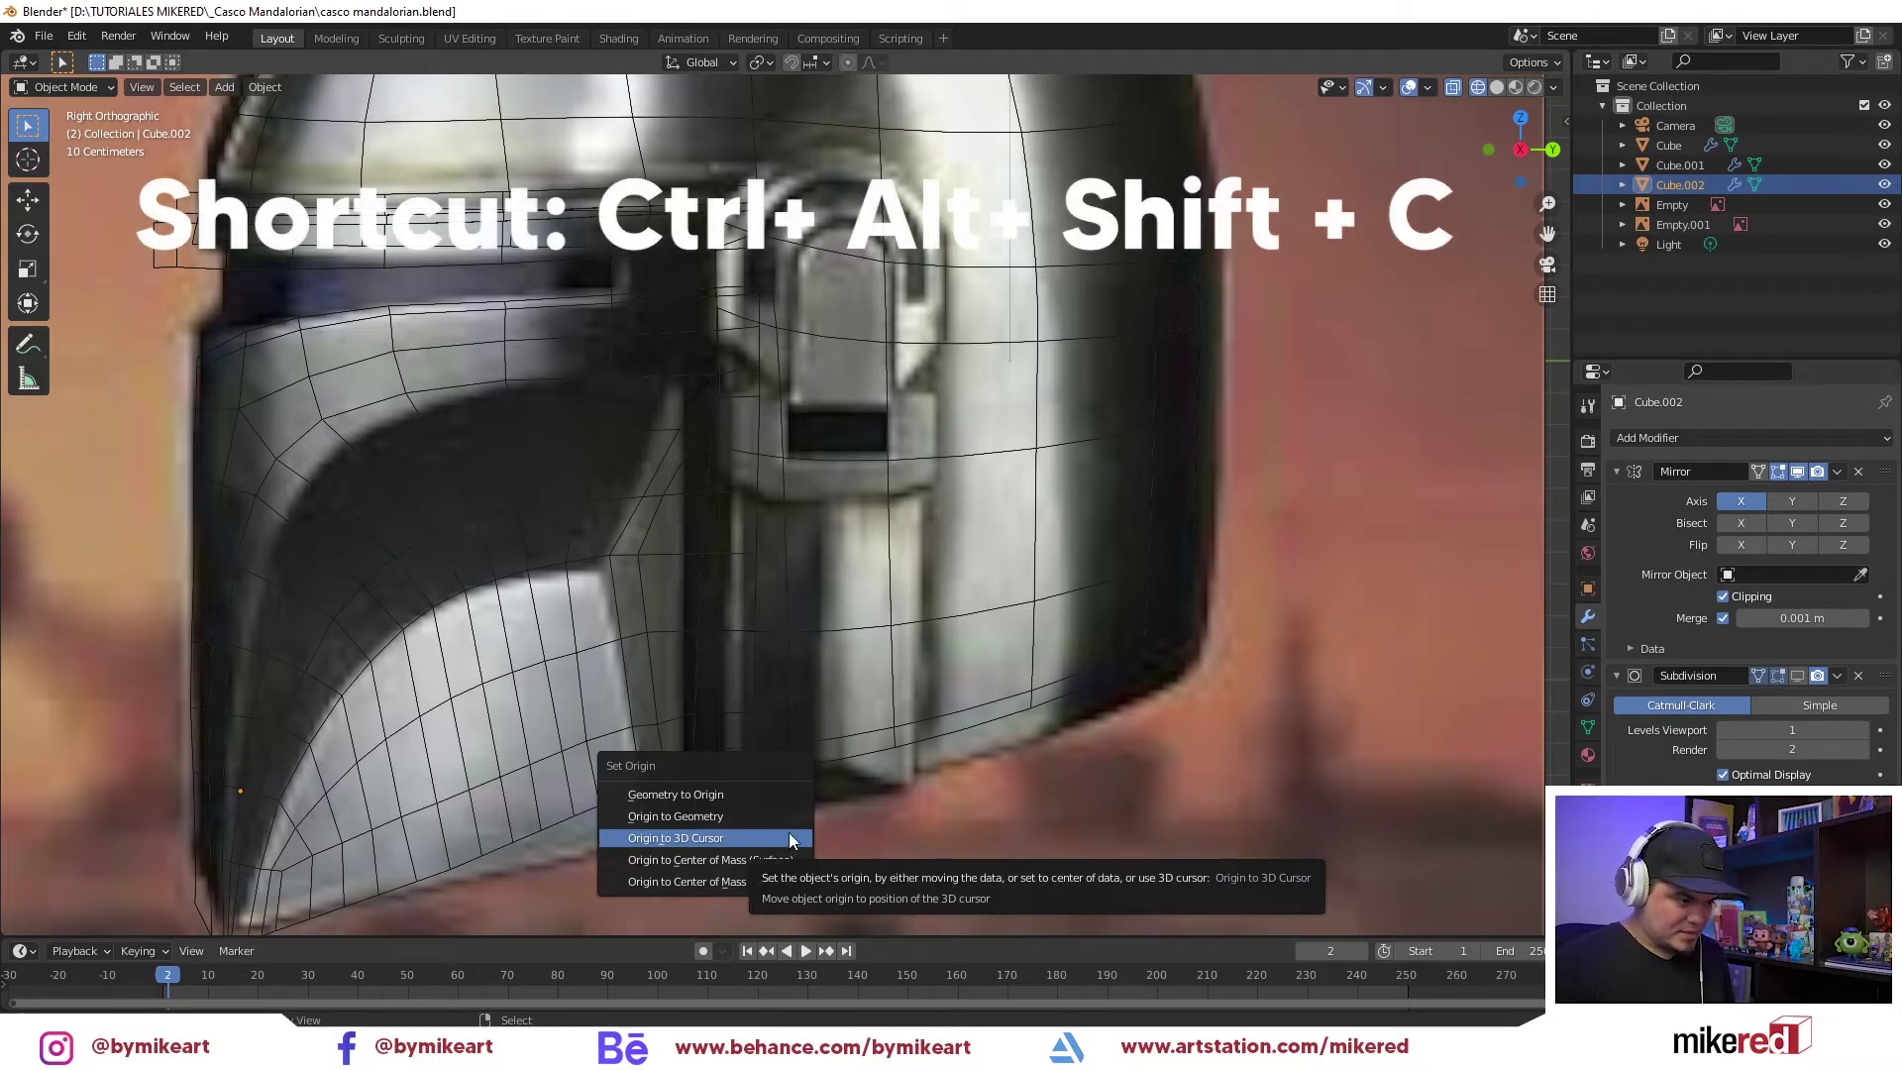
pyautogui.click(764, 836)
# Move Cube.002 up toward the ear piece and onto the helmet surface
pyautogui.scroll(2, 824, 832)
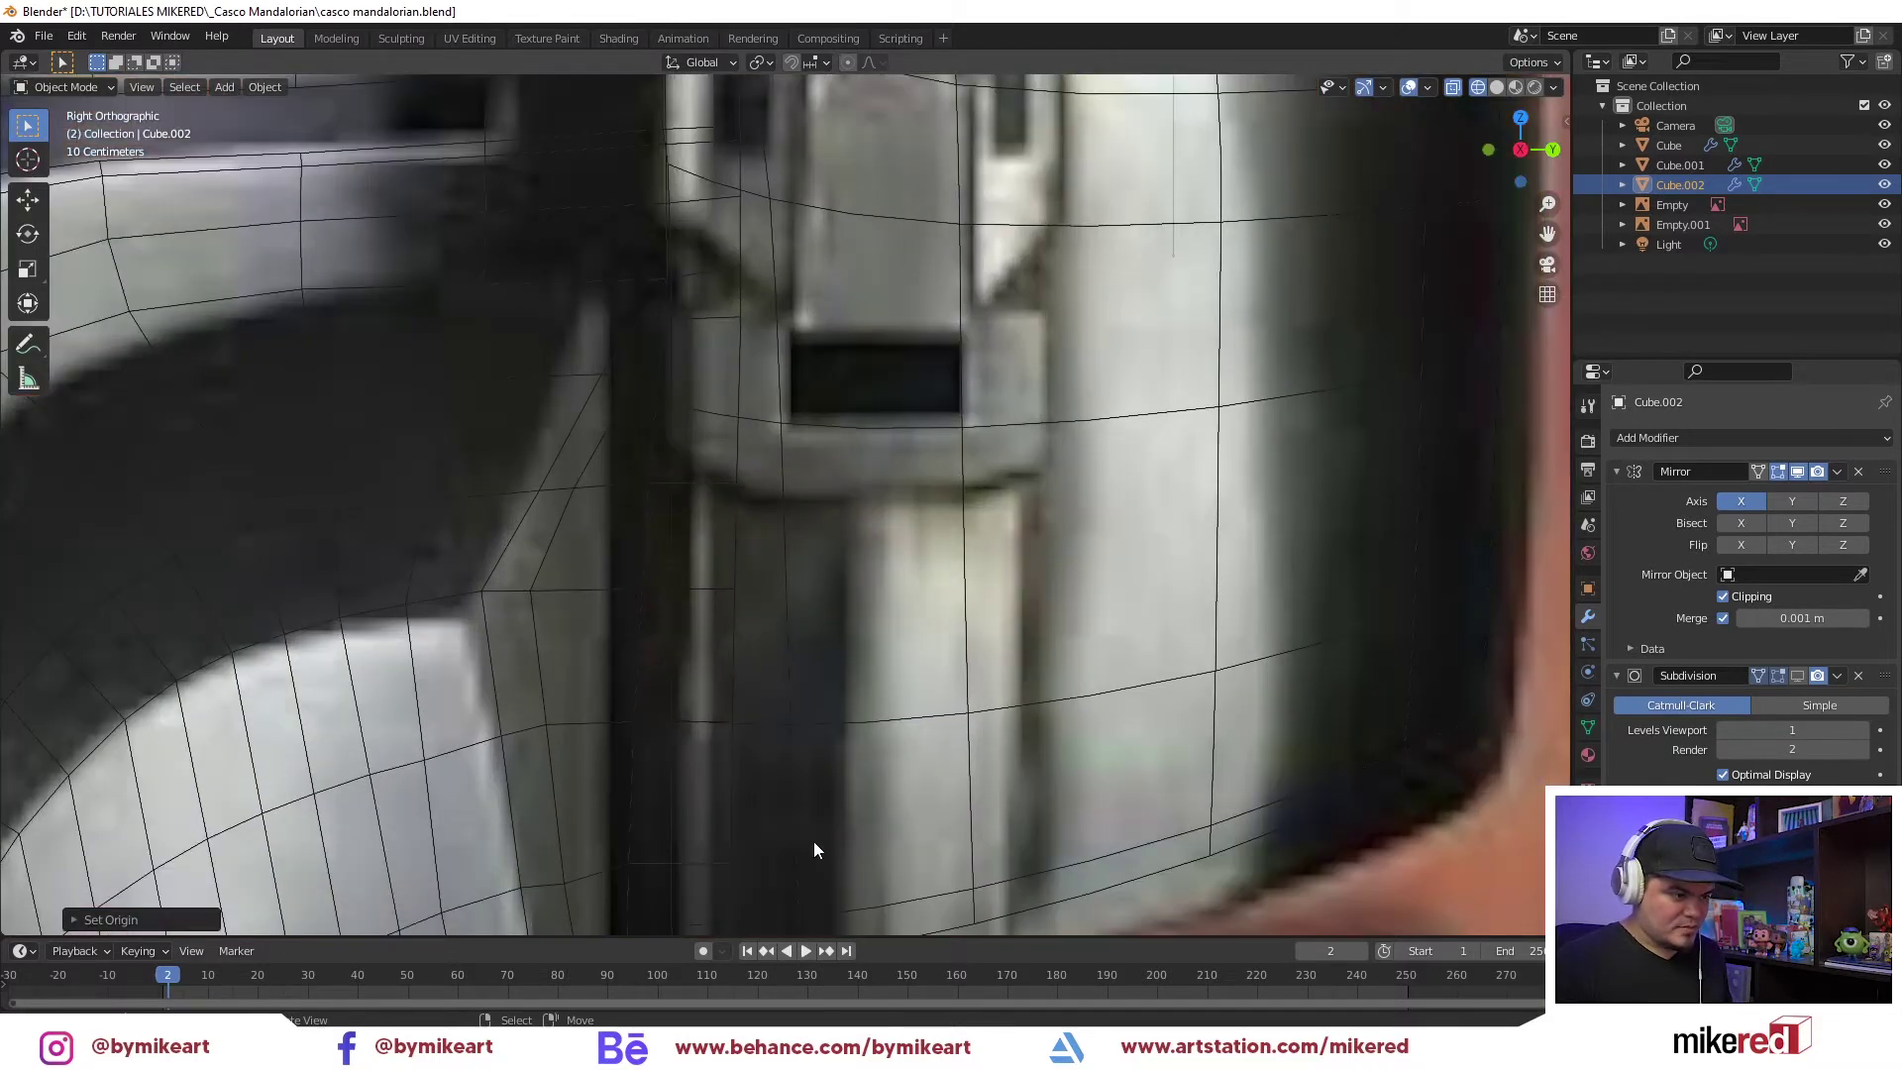
pyautogui.scroll(3, 767, 817)
pyautogui.press('Tab')
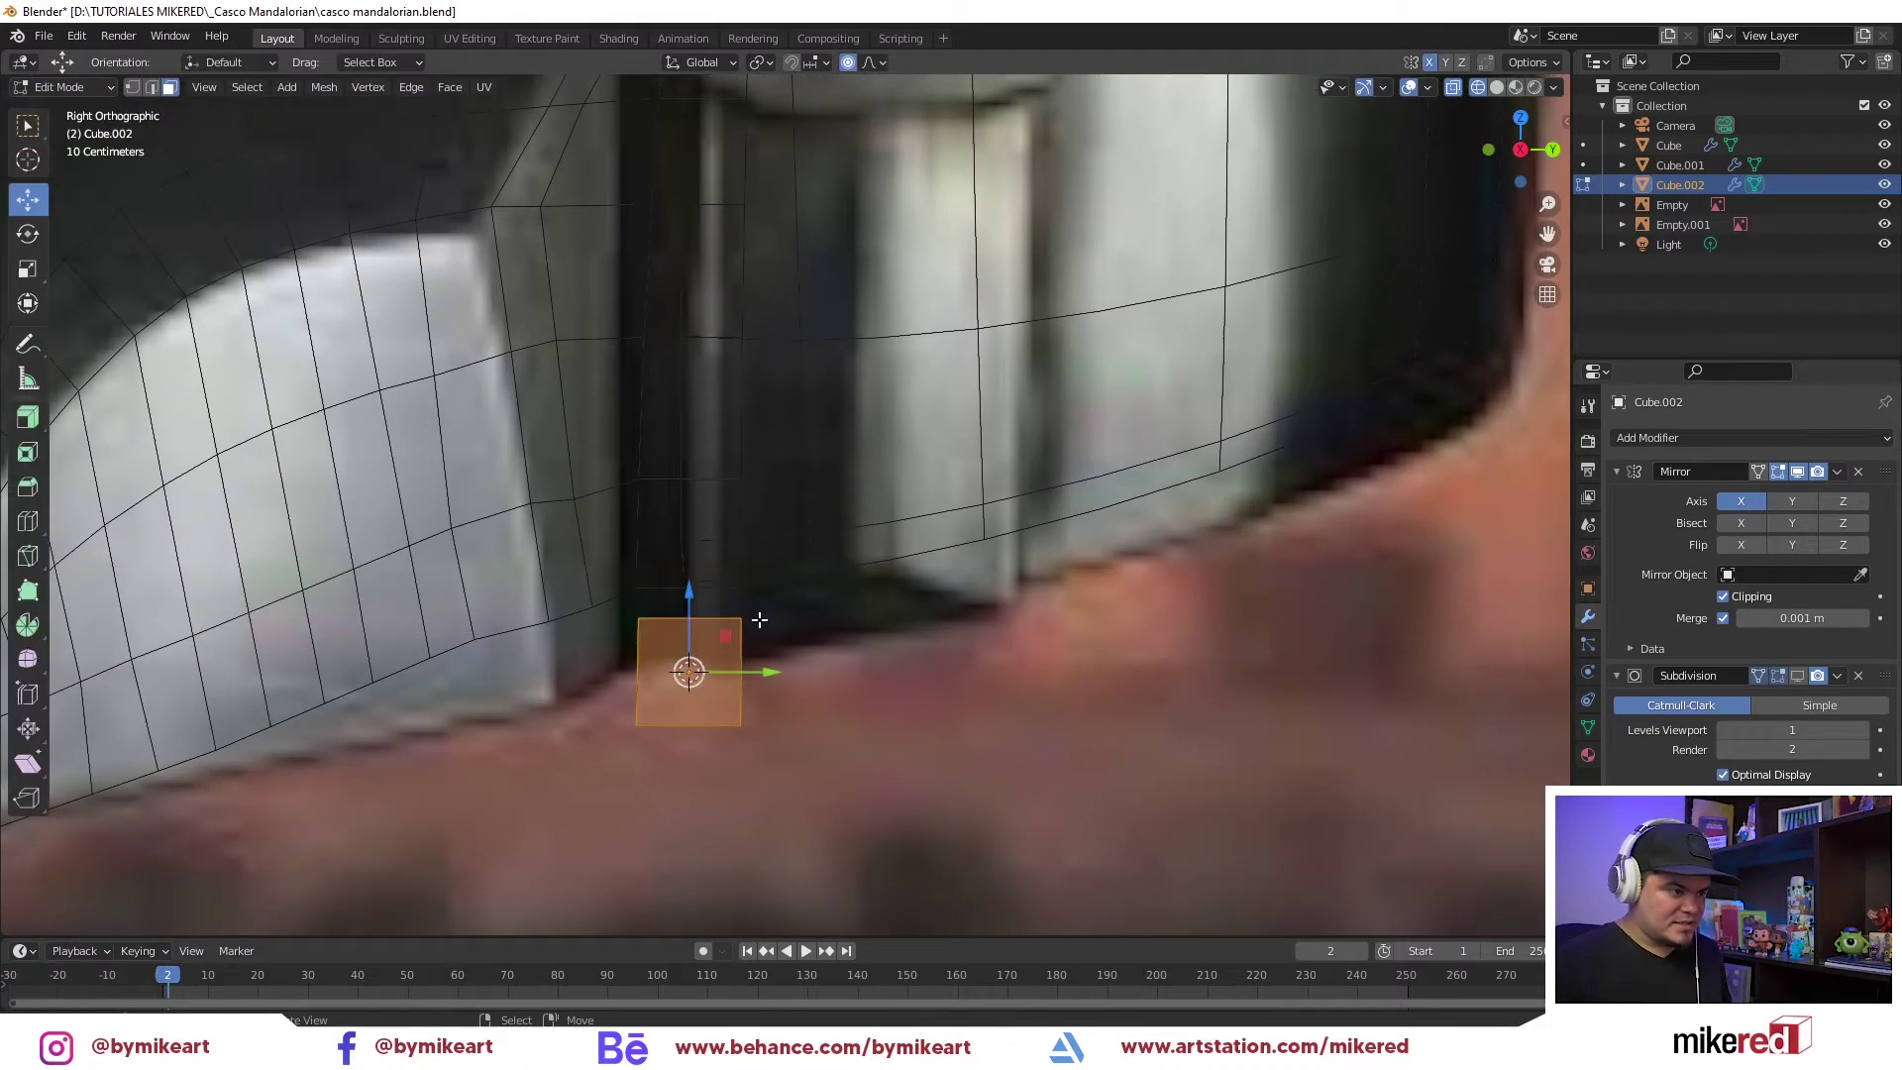
pyautogui.press('Tab')
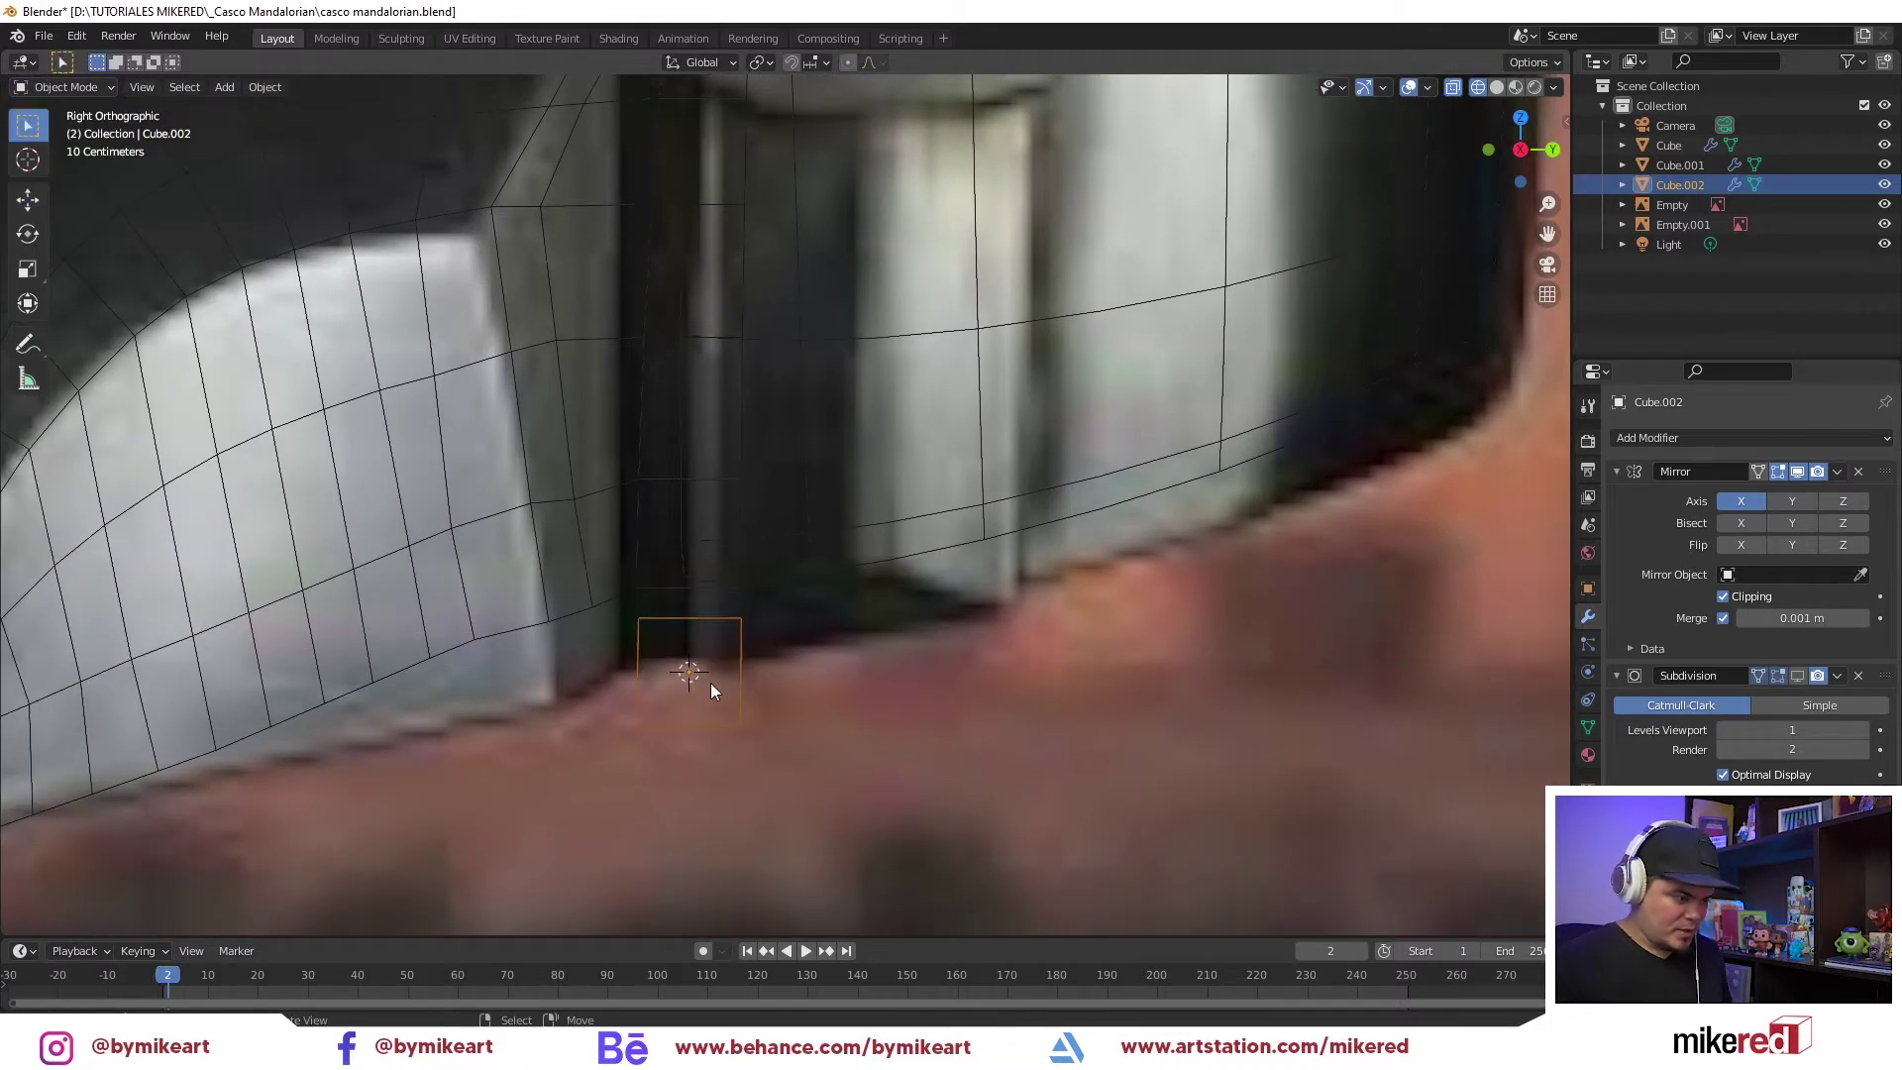
pyautogui.hotkey('shift', 'z')
pyautogui.moveTo(734, 693); pyautogui.dragTo(753, 552)
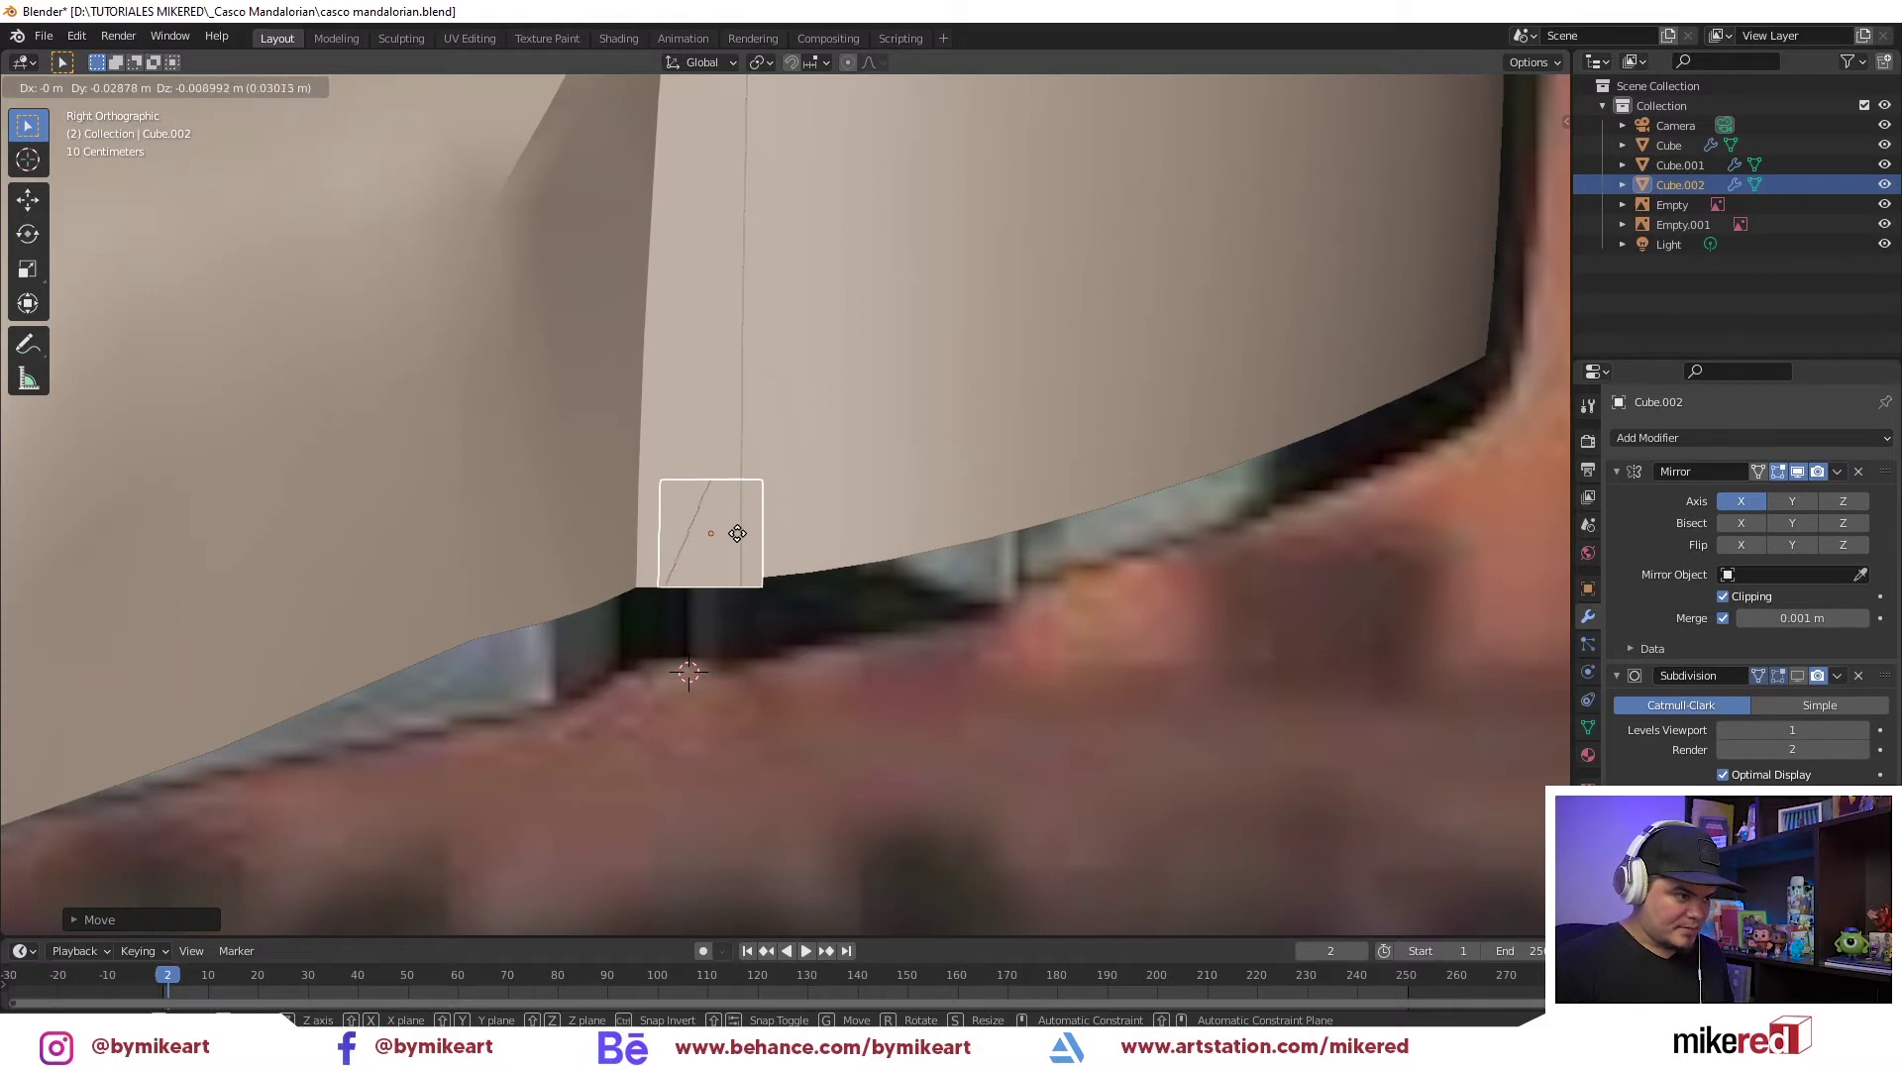
pyautogui.moveTo(711, 552)
pyautogui.mouseDown(button='middle')
pyautogui.moveTo(566, 597)
pyautogui.moveTo(795, 700)
pyautogui.moveTo(798, 741)
pyautogui.moveTo(810, 727)
pyautogui.mouseUp(button='middle')
pyautogui.press('g')
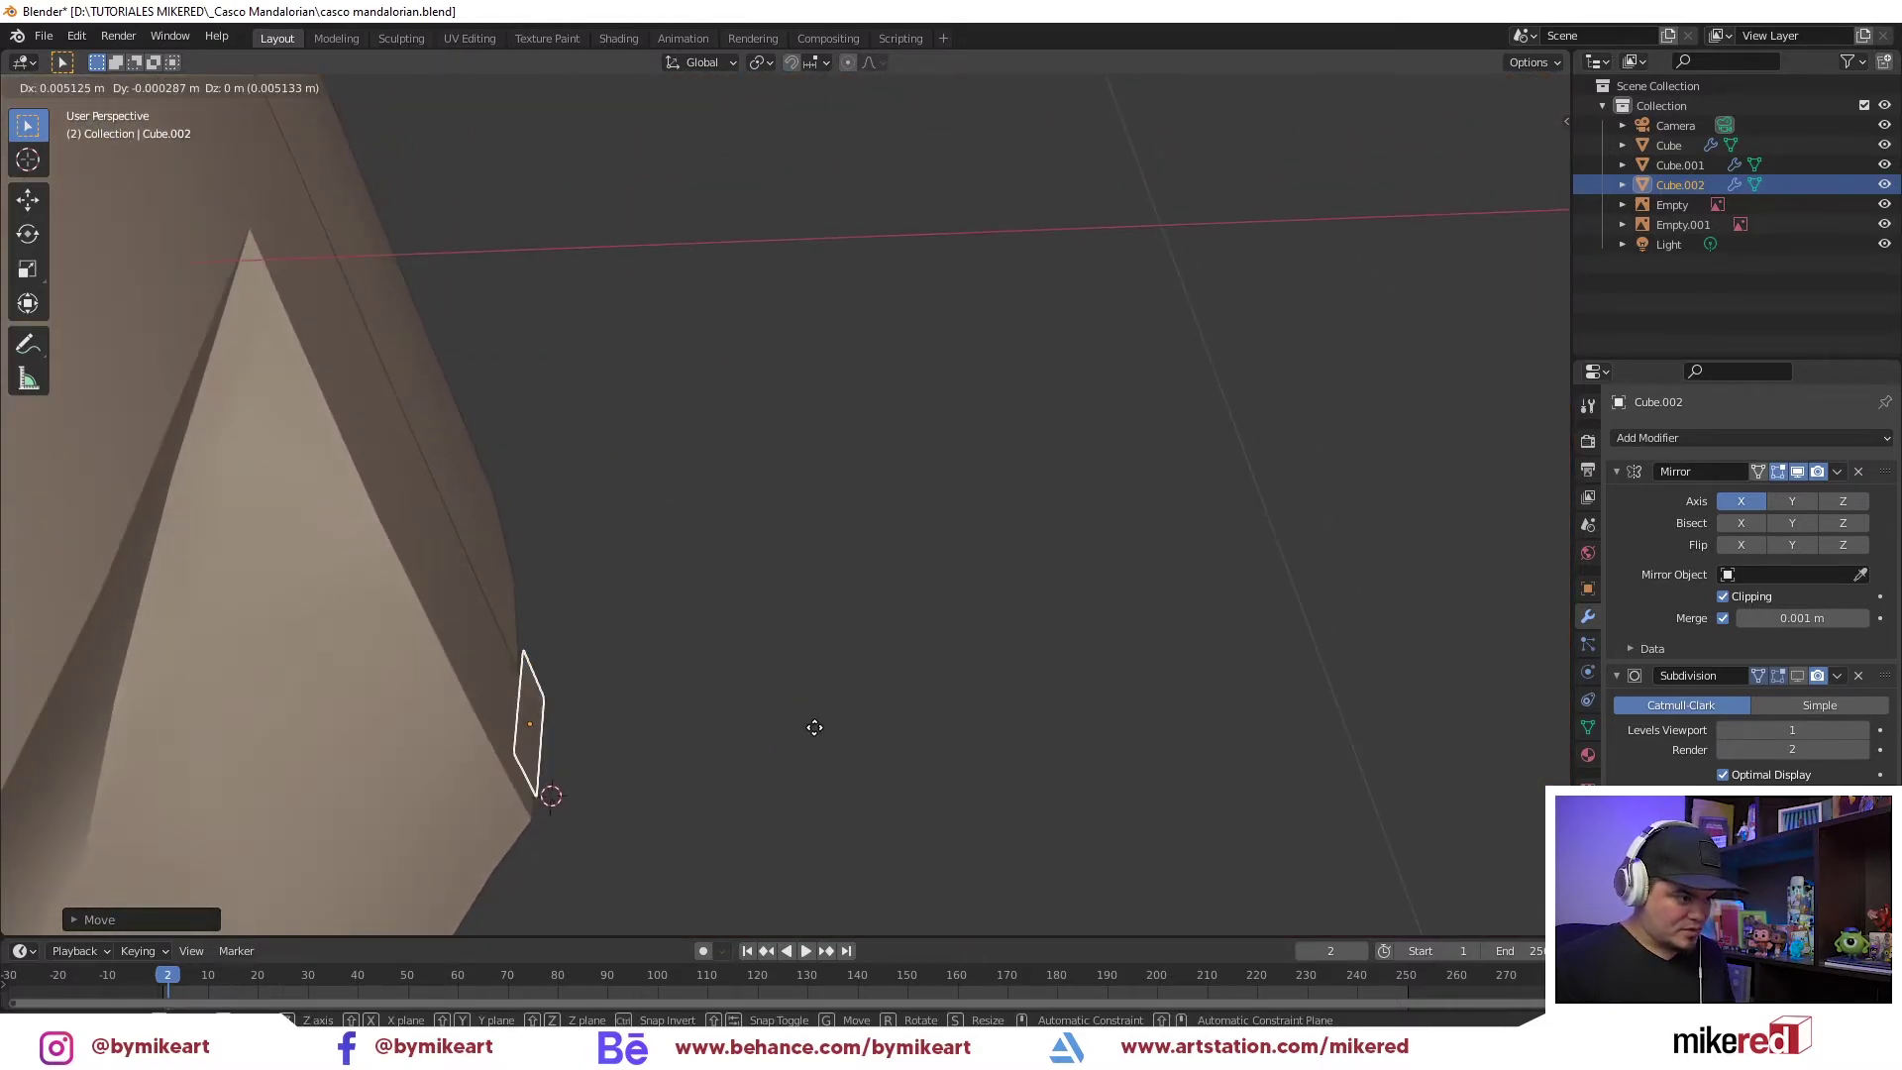
pyautogui.click(814, 727)
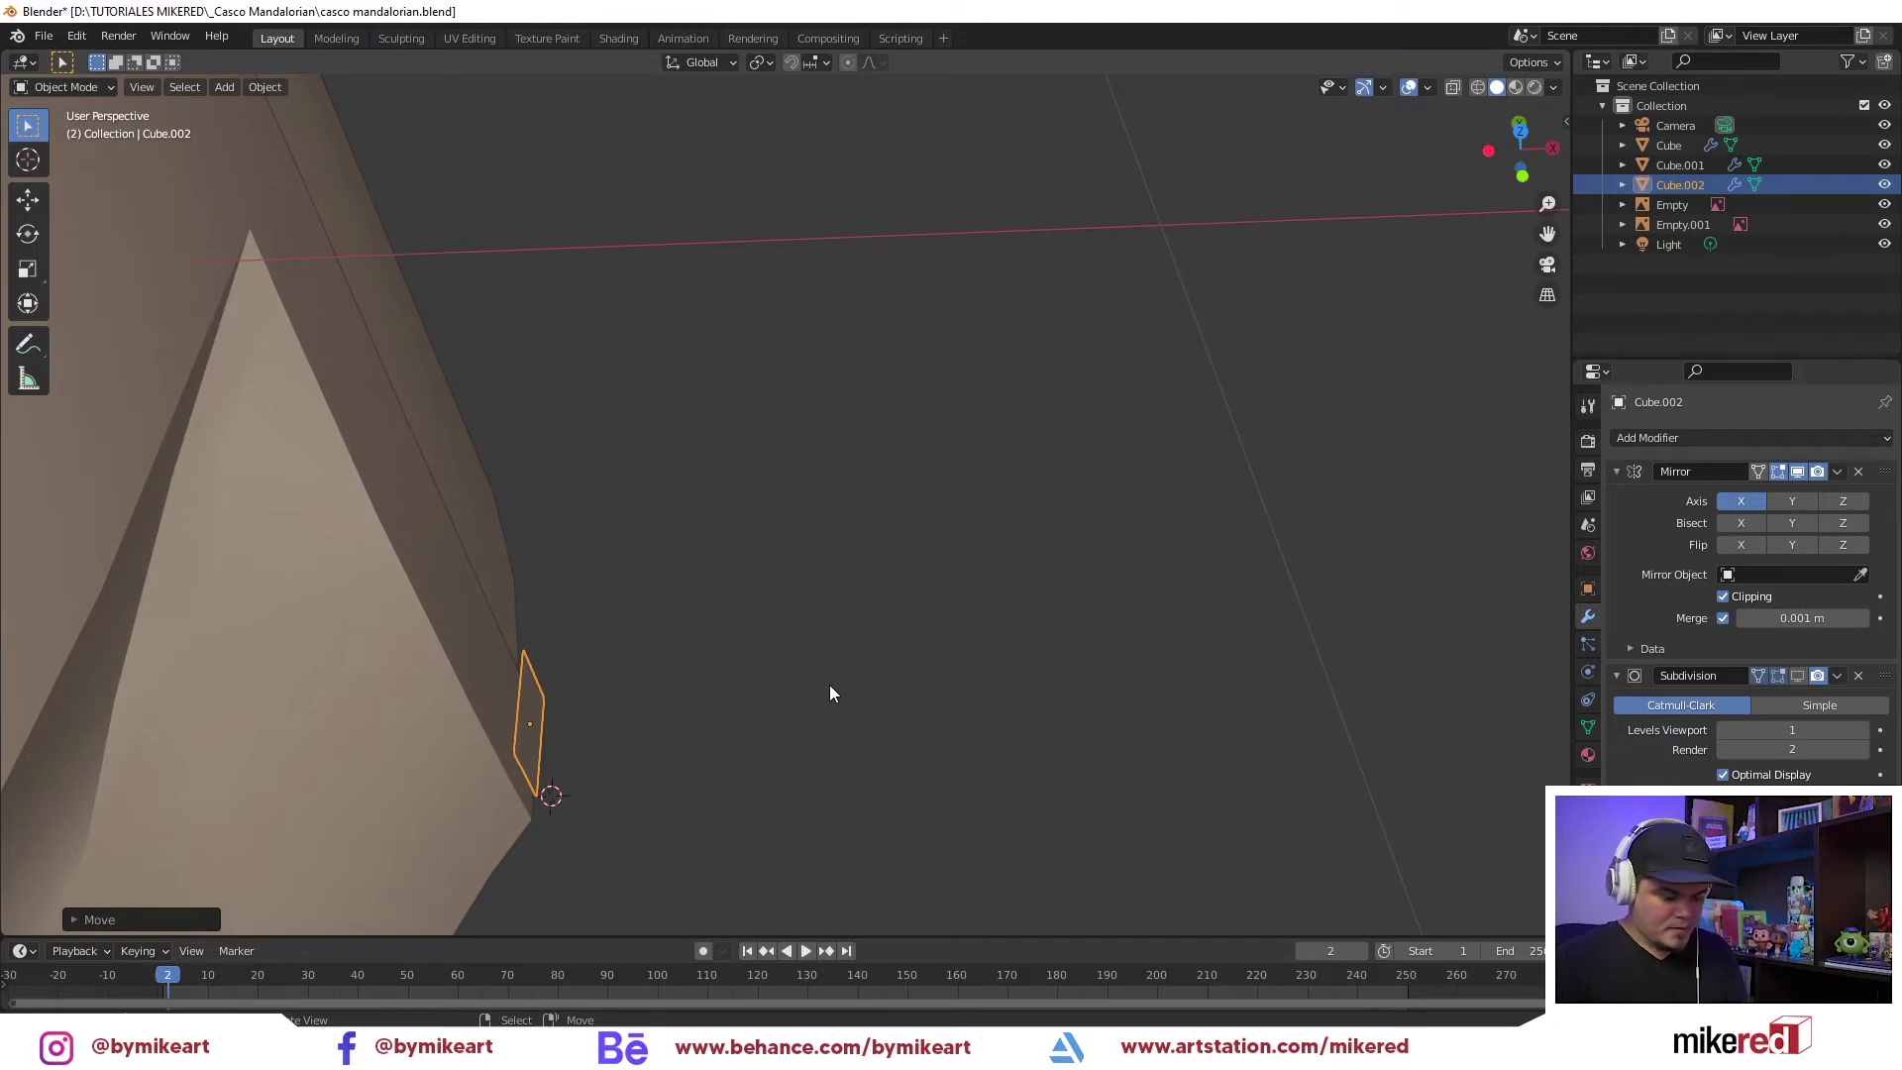
# In right view, edit Cube.002 and push its right edge outward to widen it
pyautogui.press('KP_3')
pyautogui.scroll(2, 749, 591)
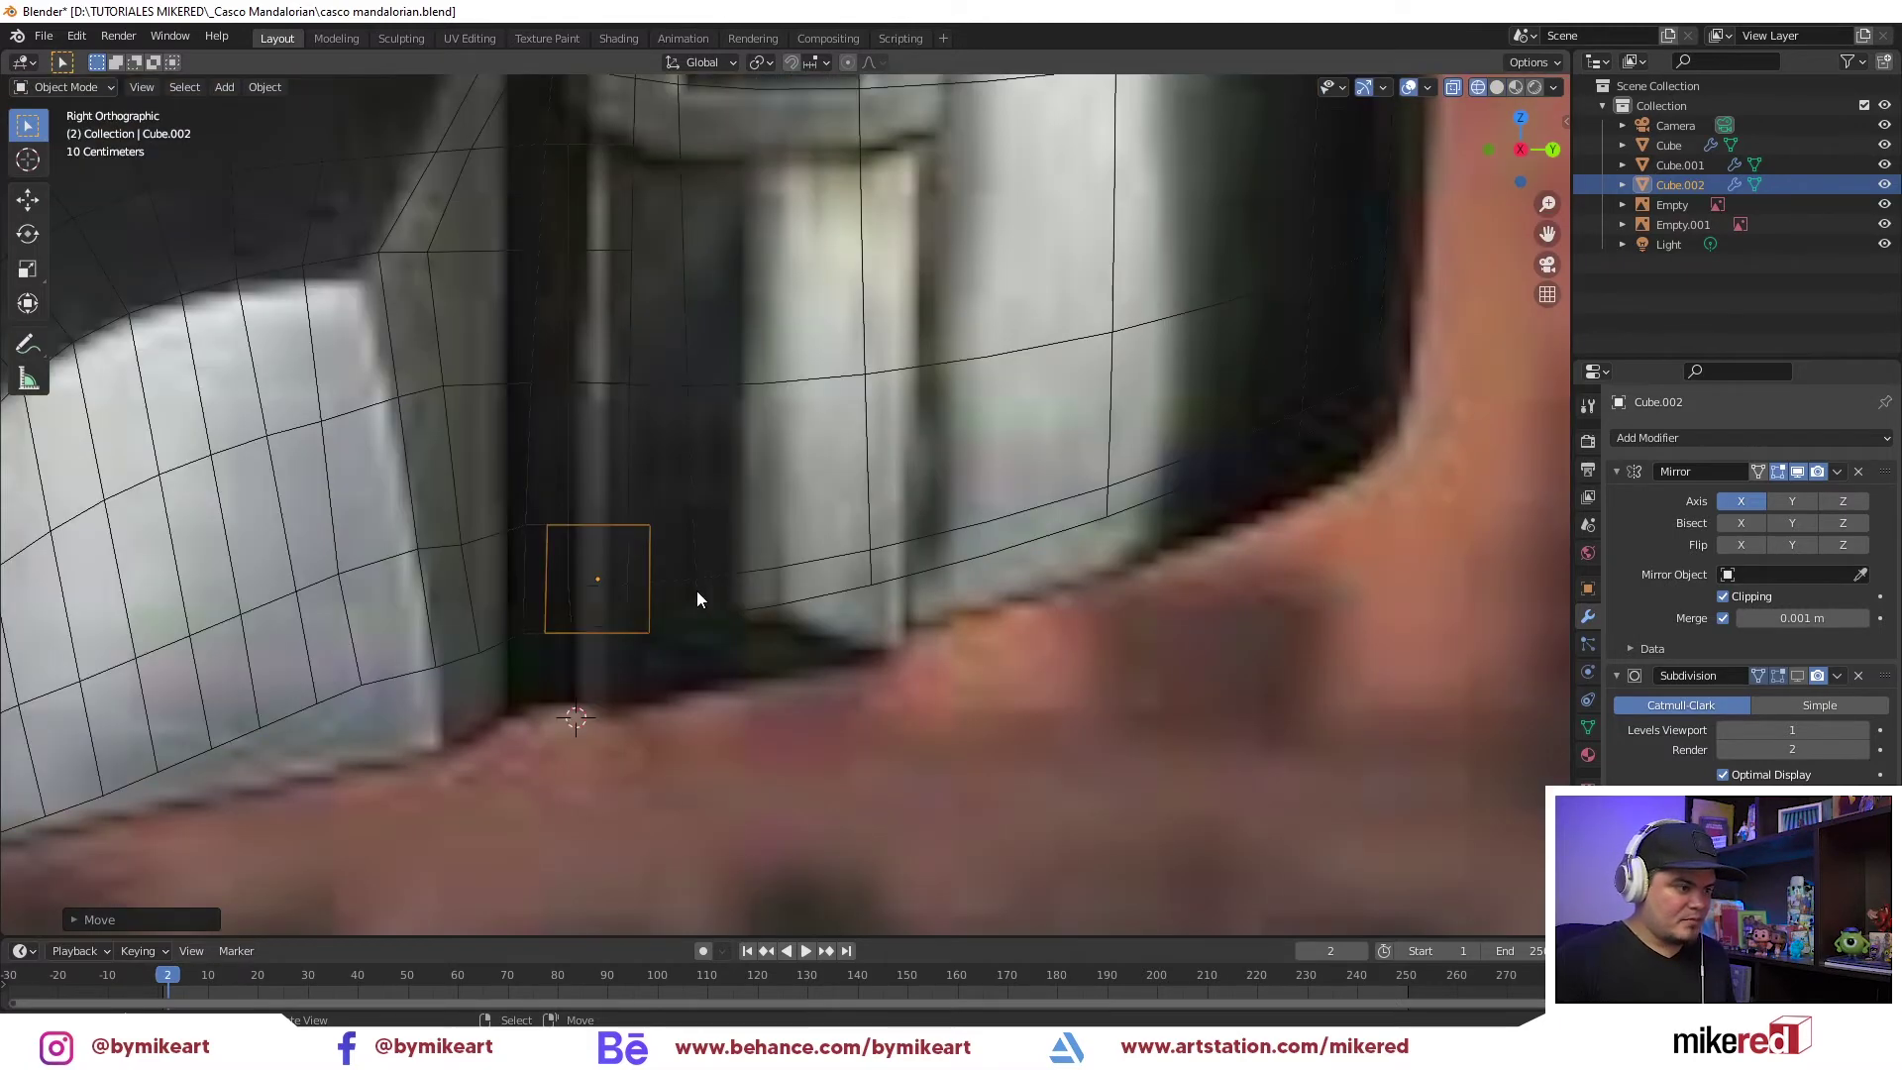
pyautogui.scroll(-2, 697, 591)
pyautogui.scroll(-3, 687, 587)
pyautogui.scroll(2, 632, 458)
pyautogui.scroll(2, 703, 587)
pyautogui.click(669, 474)
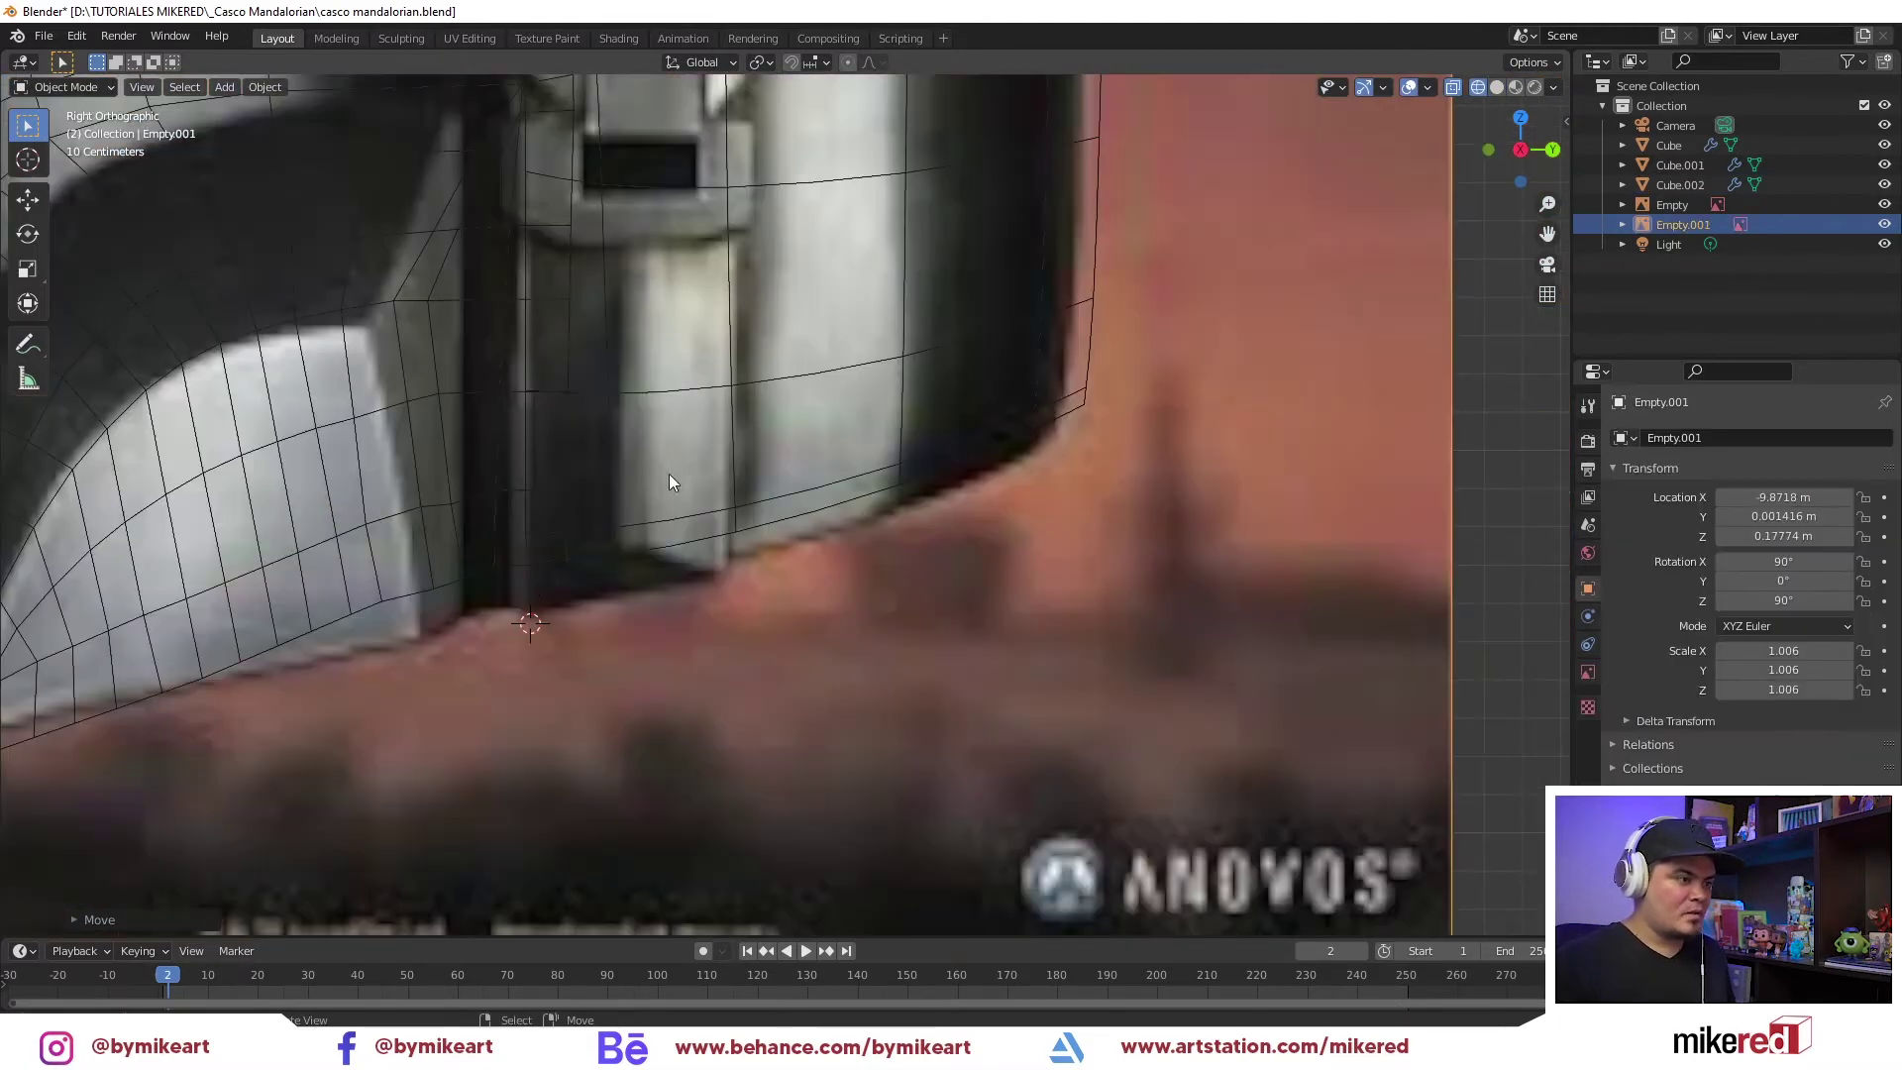
pyautogui.click(577, 506)
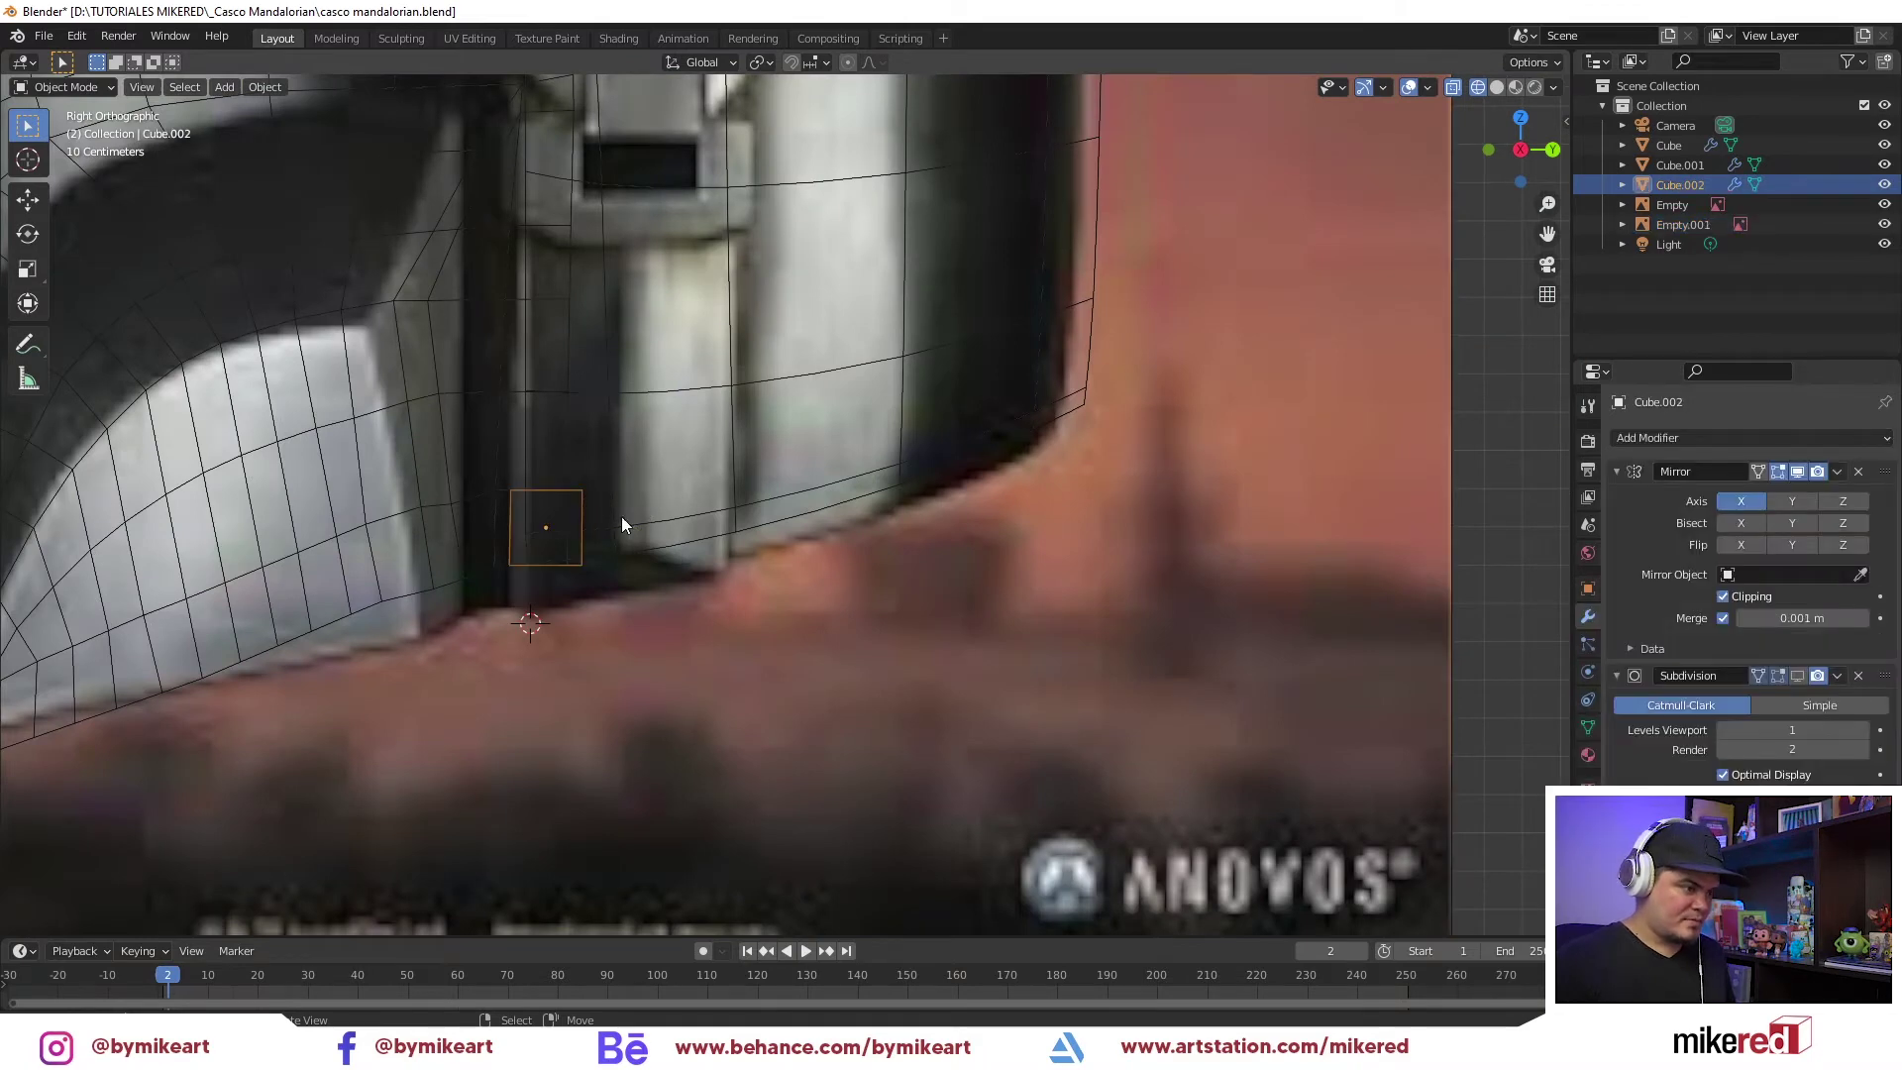
pyautogui.press('Tab')
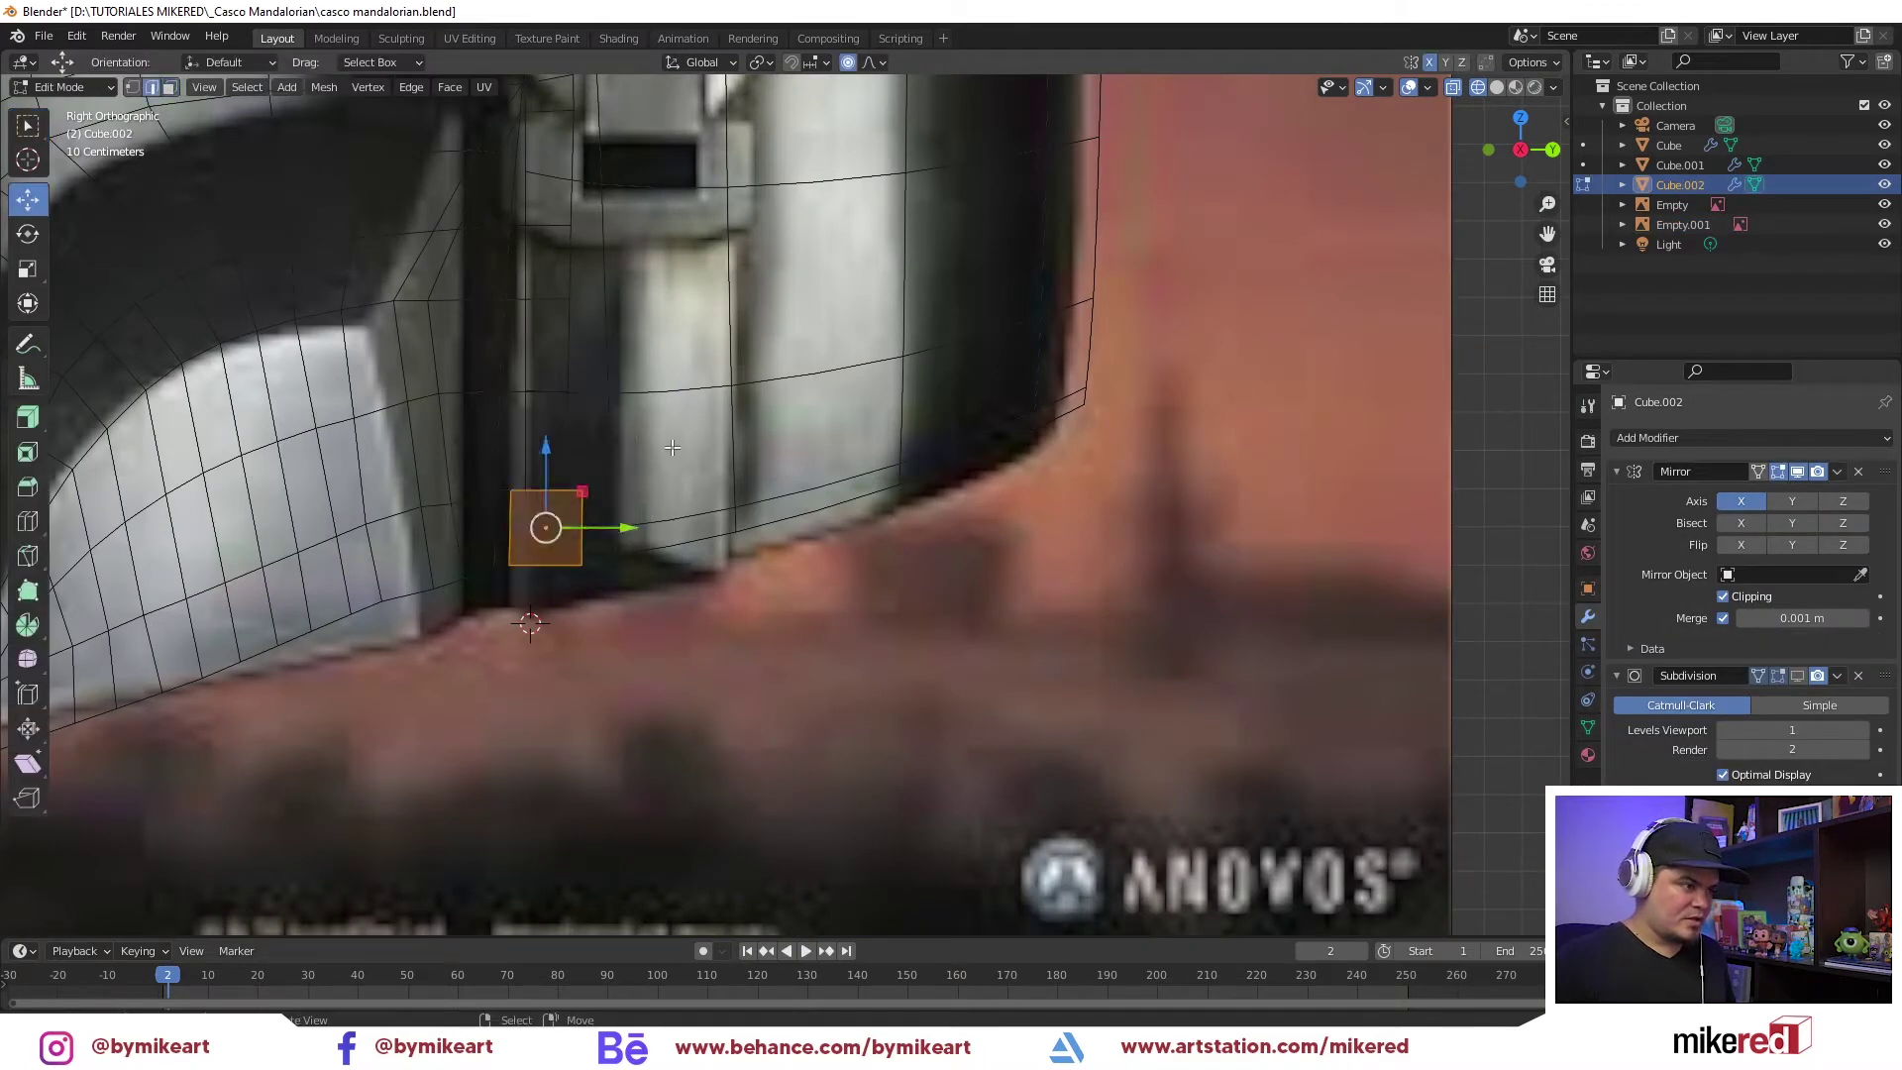
pyautogui.click(577, 533)
pyautogui.moveTo(625, 527)
pyautogui.mouseDown()
pyautogui.moveTo(673, 523)
pyautogui.moveTo(656, 525)
pyautogui.mouseUp()
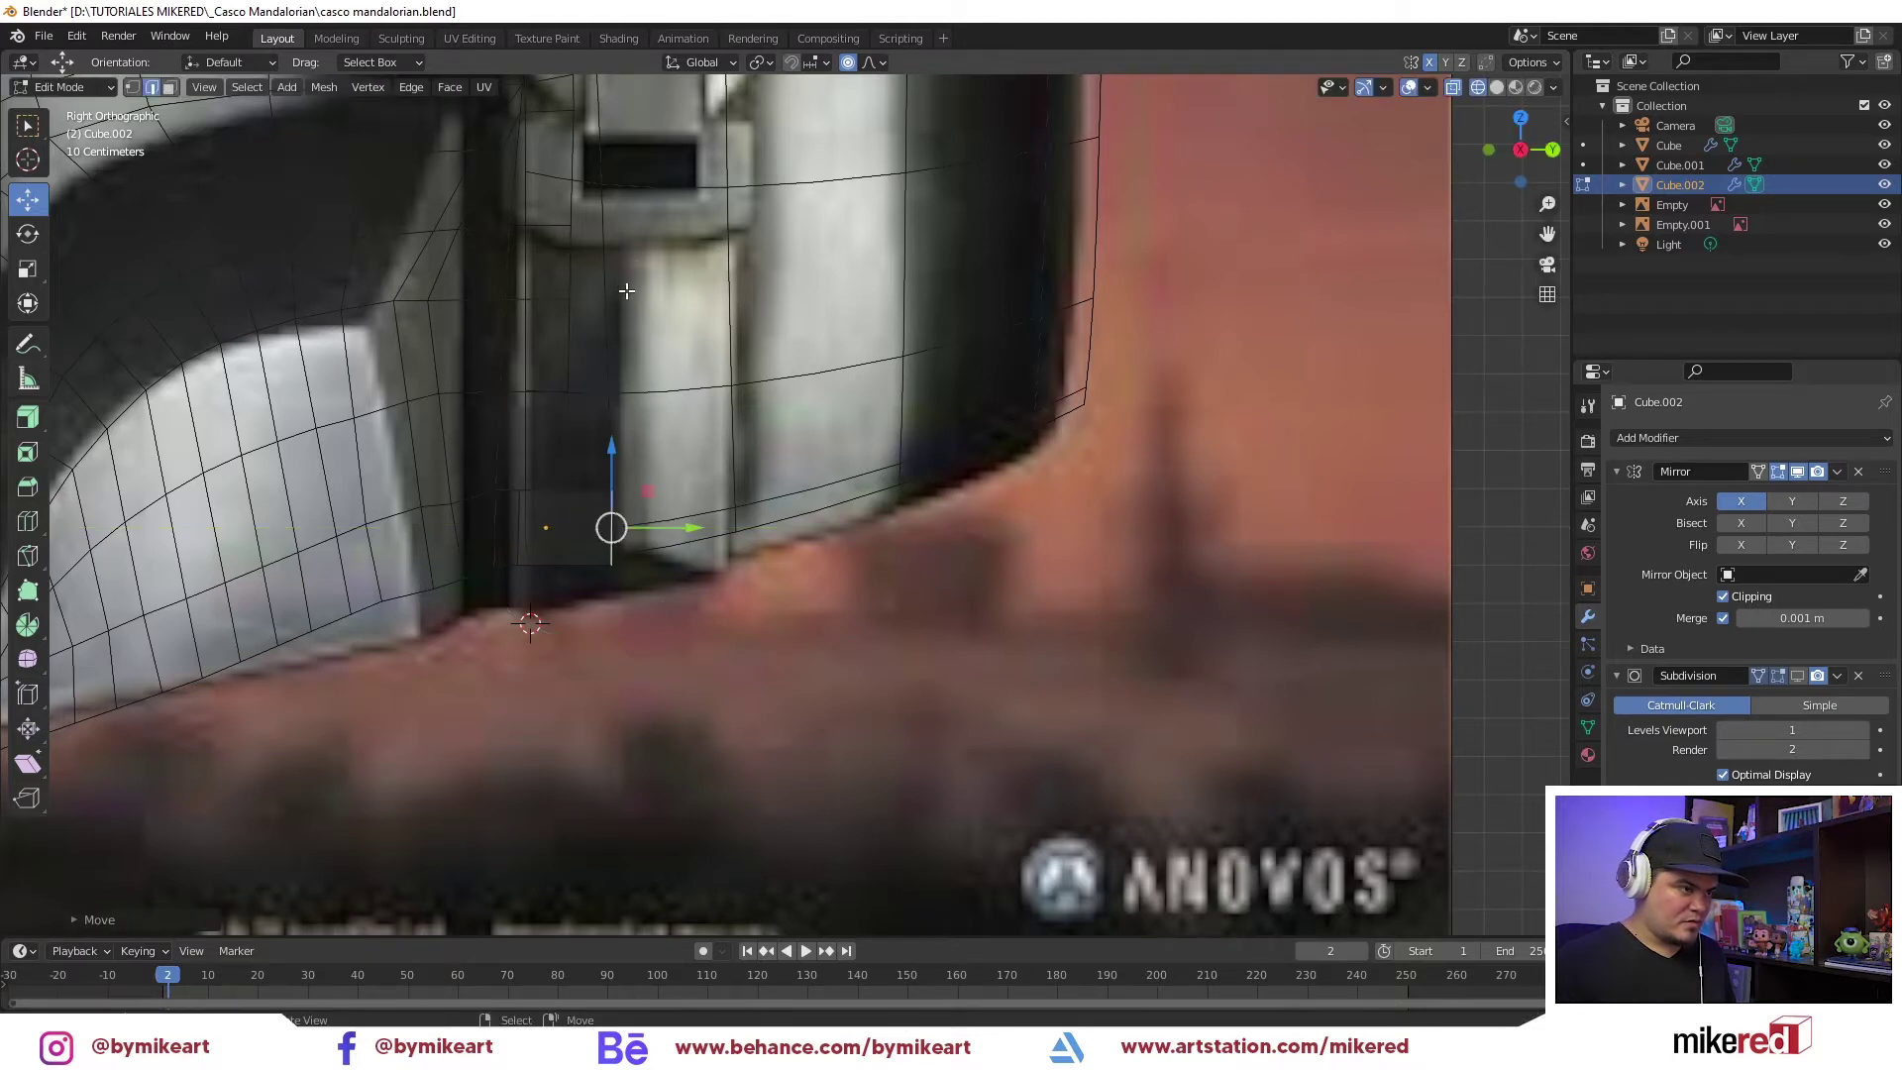
# Extrude the plane's edge along Y and rotate the new strip to follow the helmet side
pyautogui.press('g')
pyautogui.click(678, 512)
pyautogui.press('e')
pyautogui.press('y')
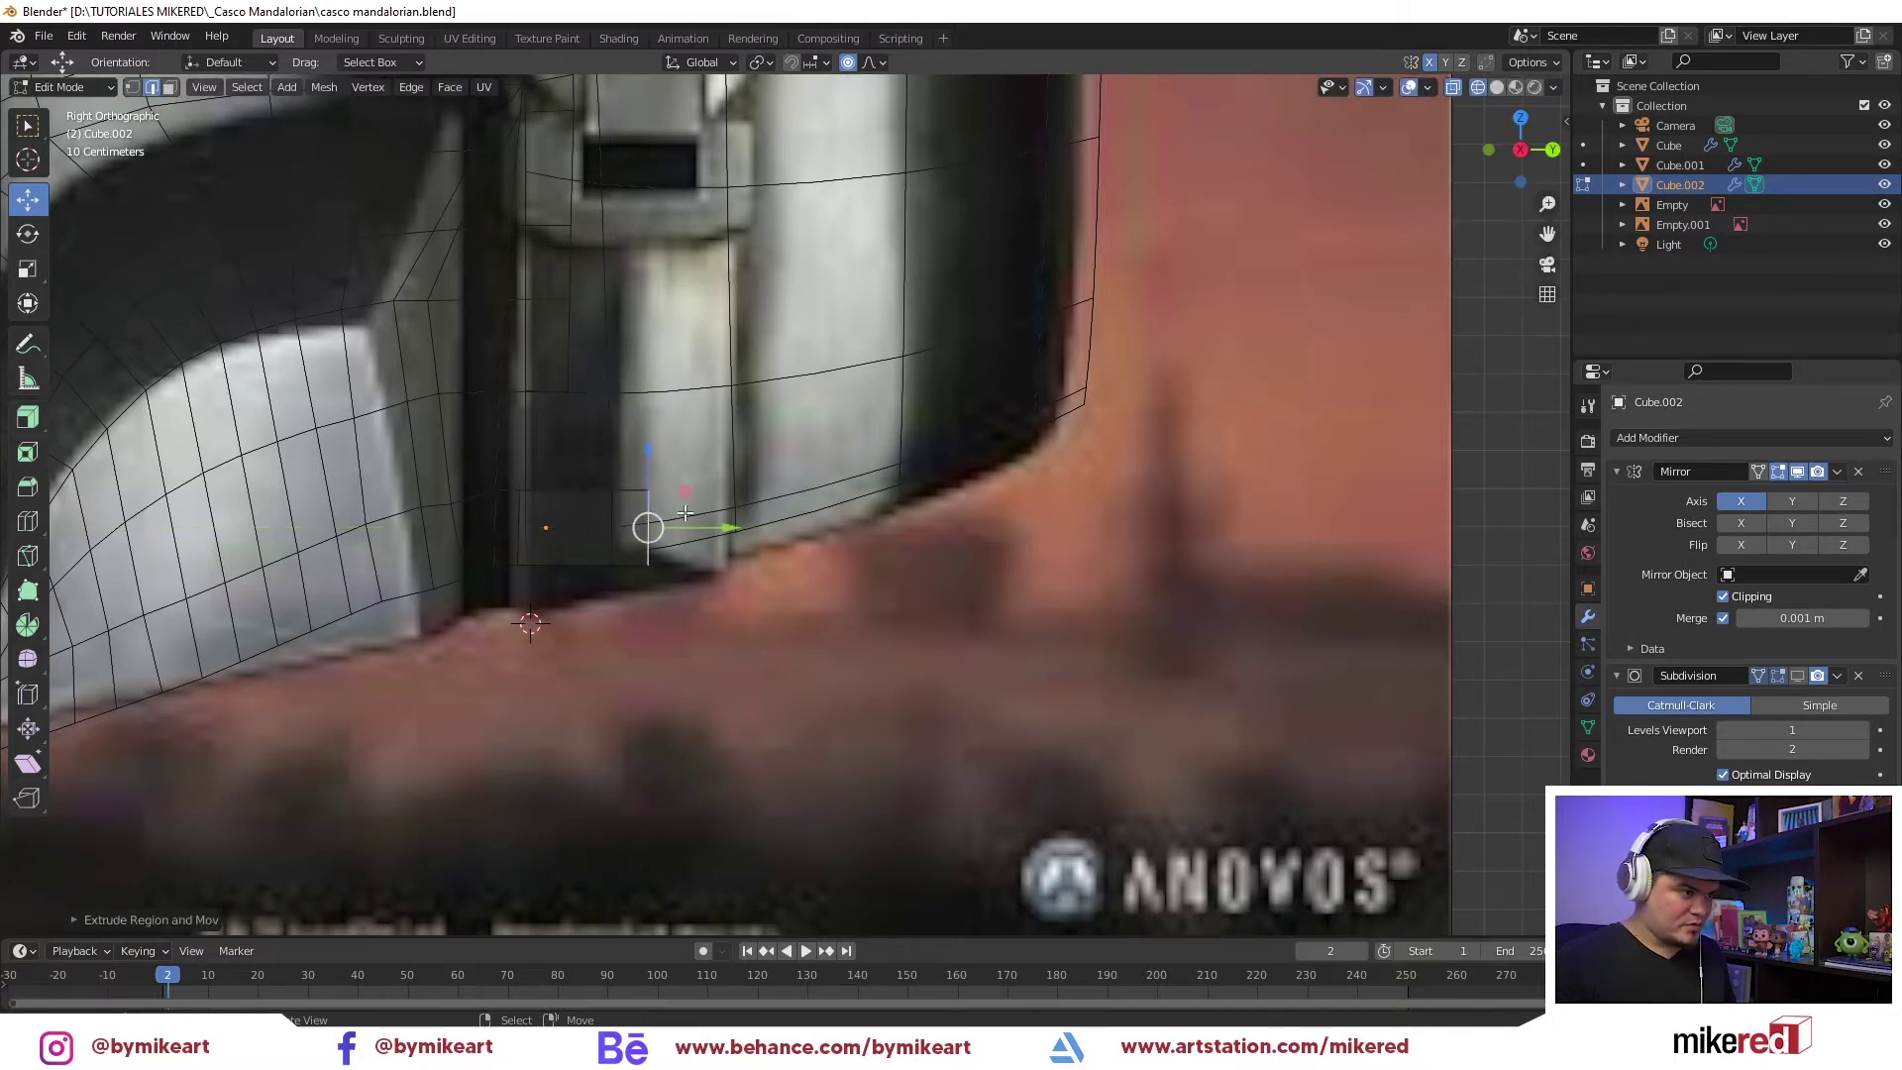
pyautogui.press('g')
pyautogui.press('y')
pyautogui.click(762, 505)
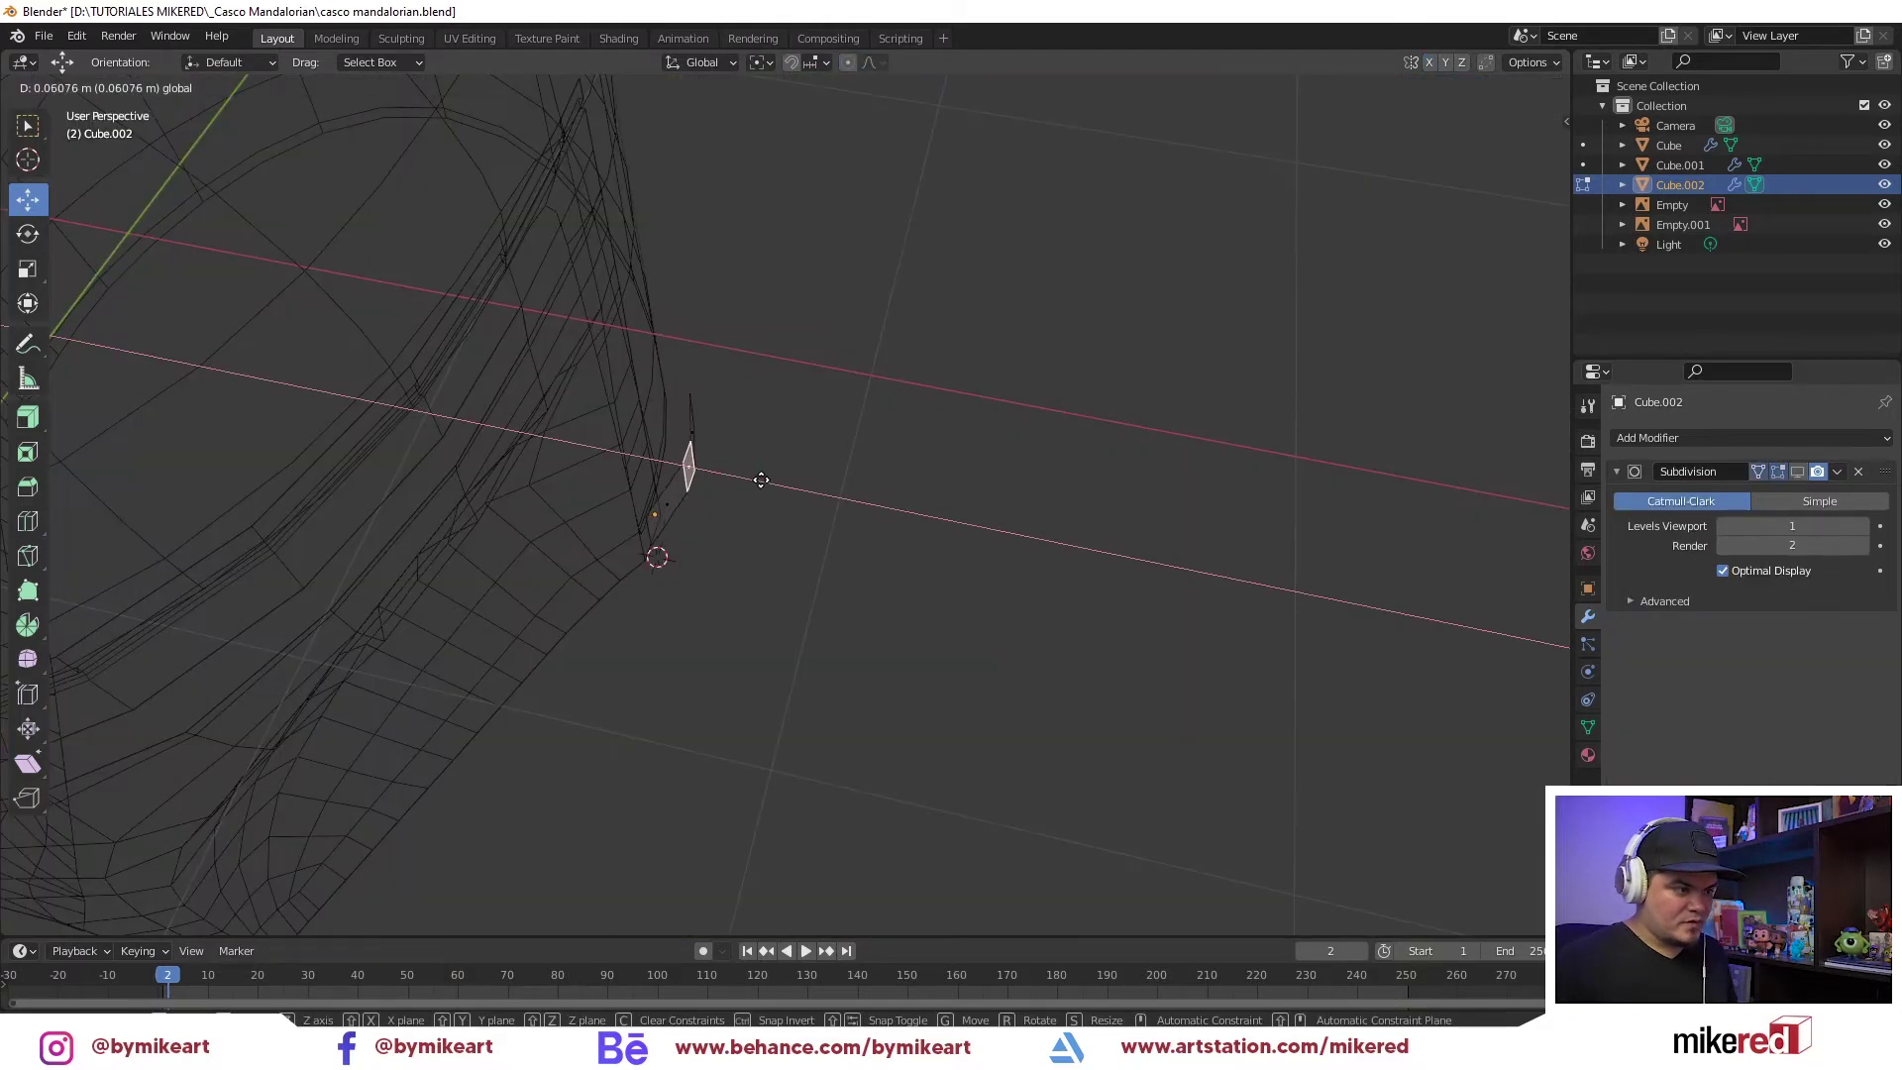
pyautogui.moveTo(761, 479); pyautogui.dragTo(778, 483)
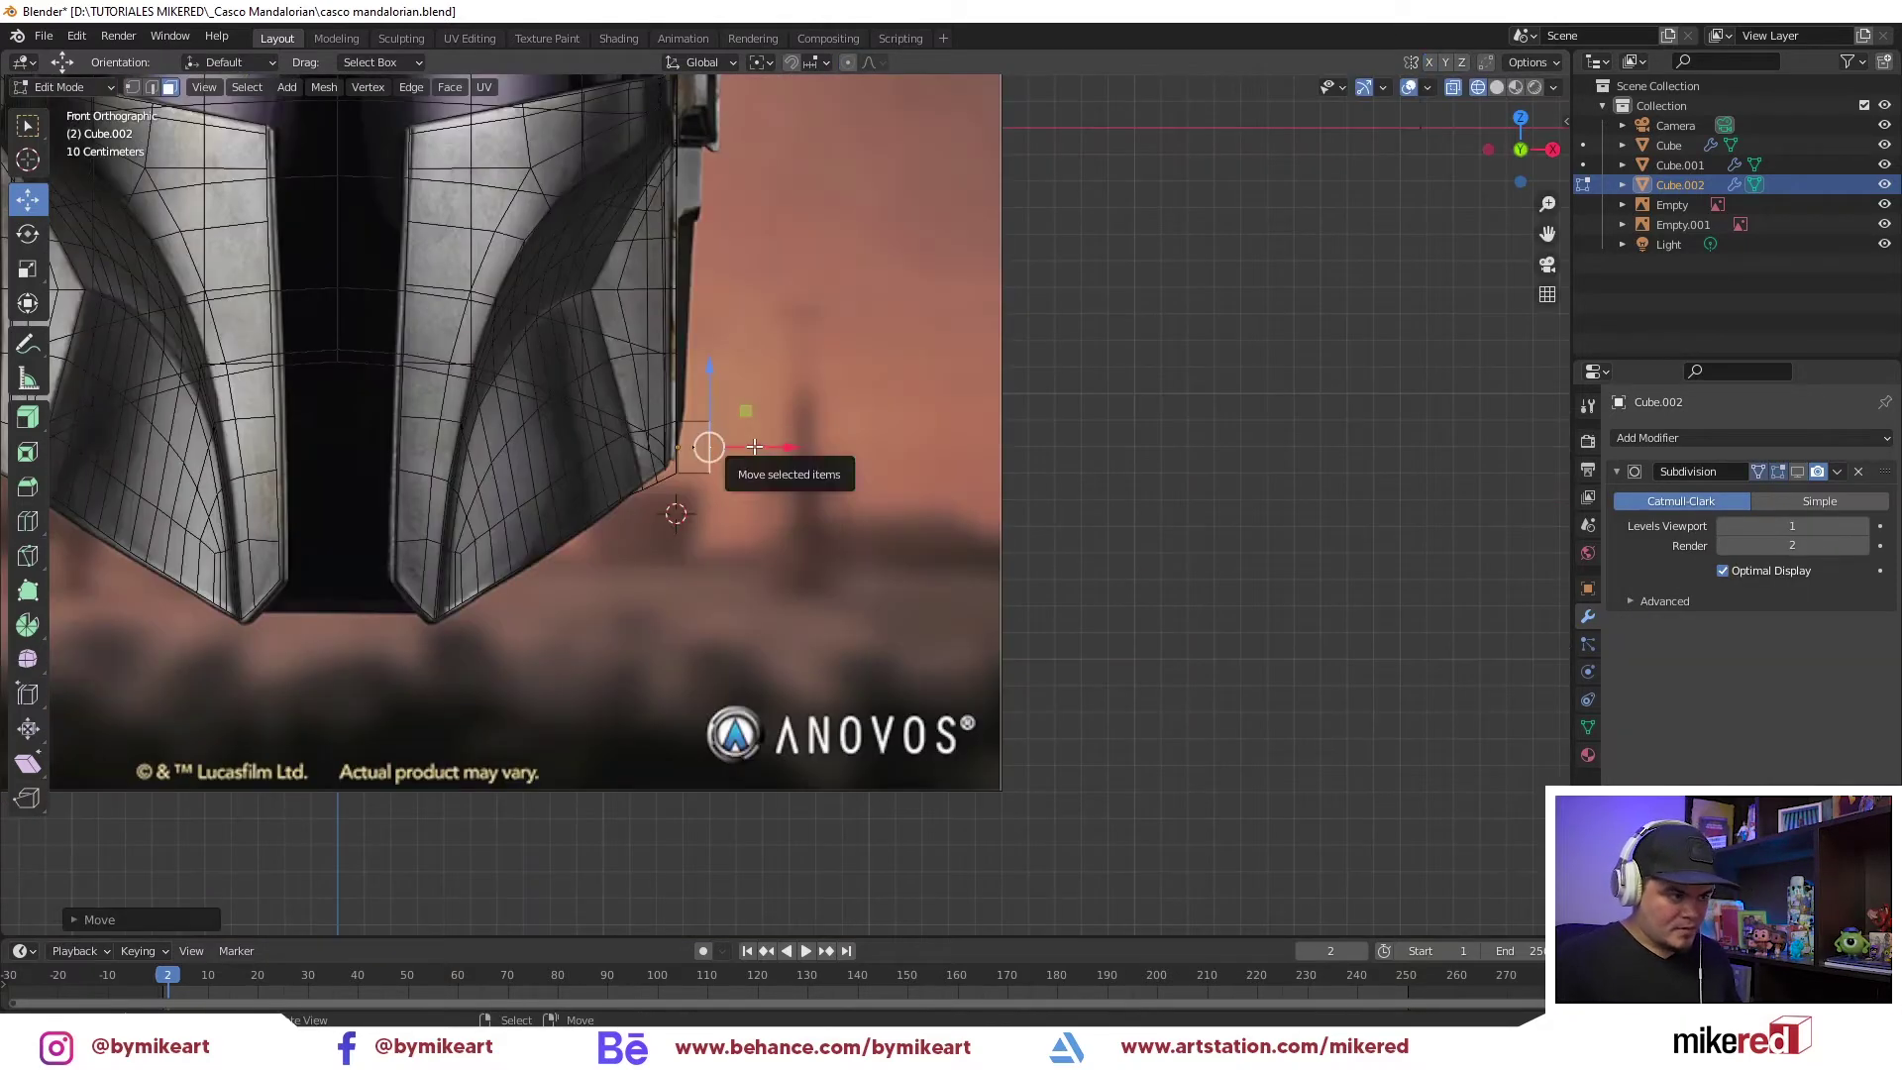
pyautogui.click(734, 446)
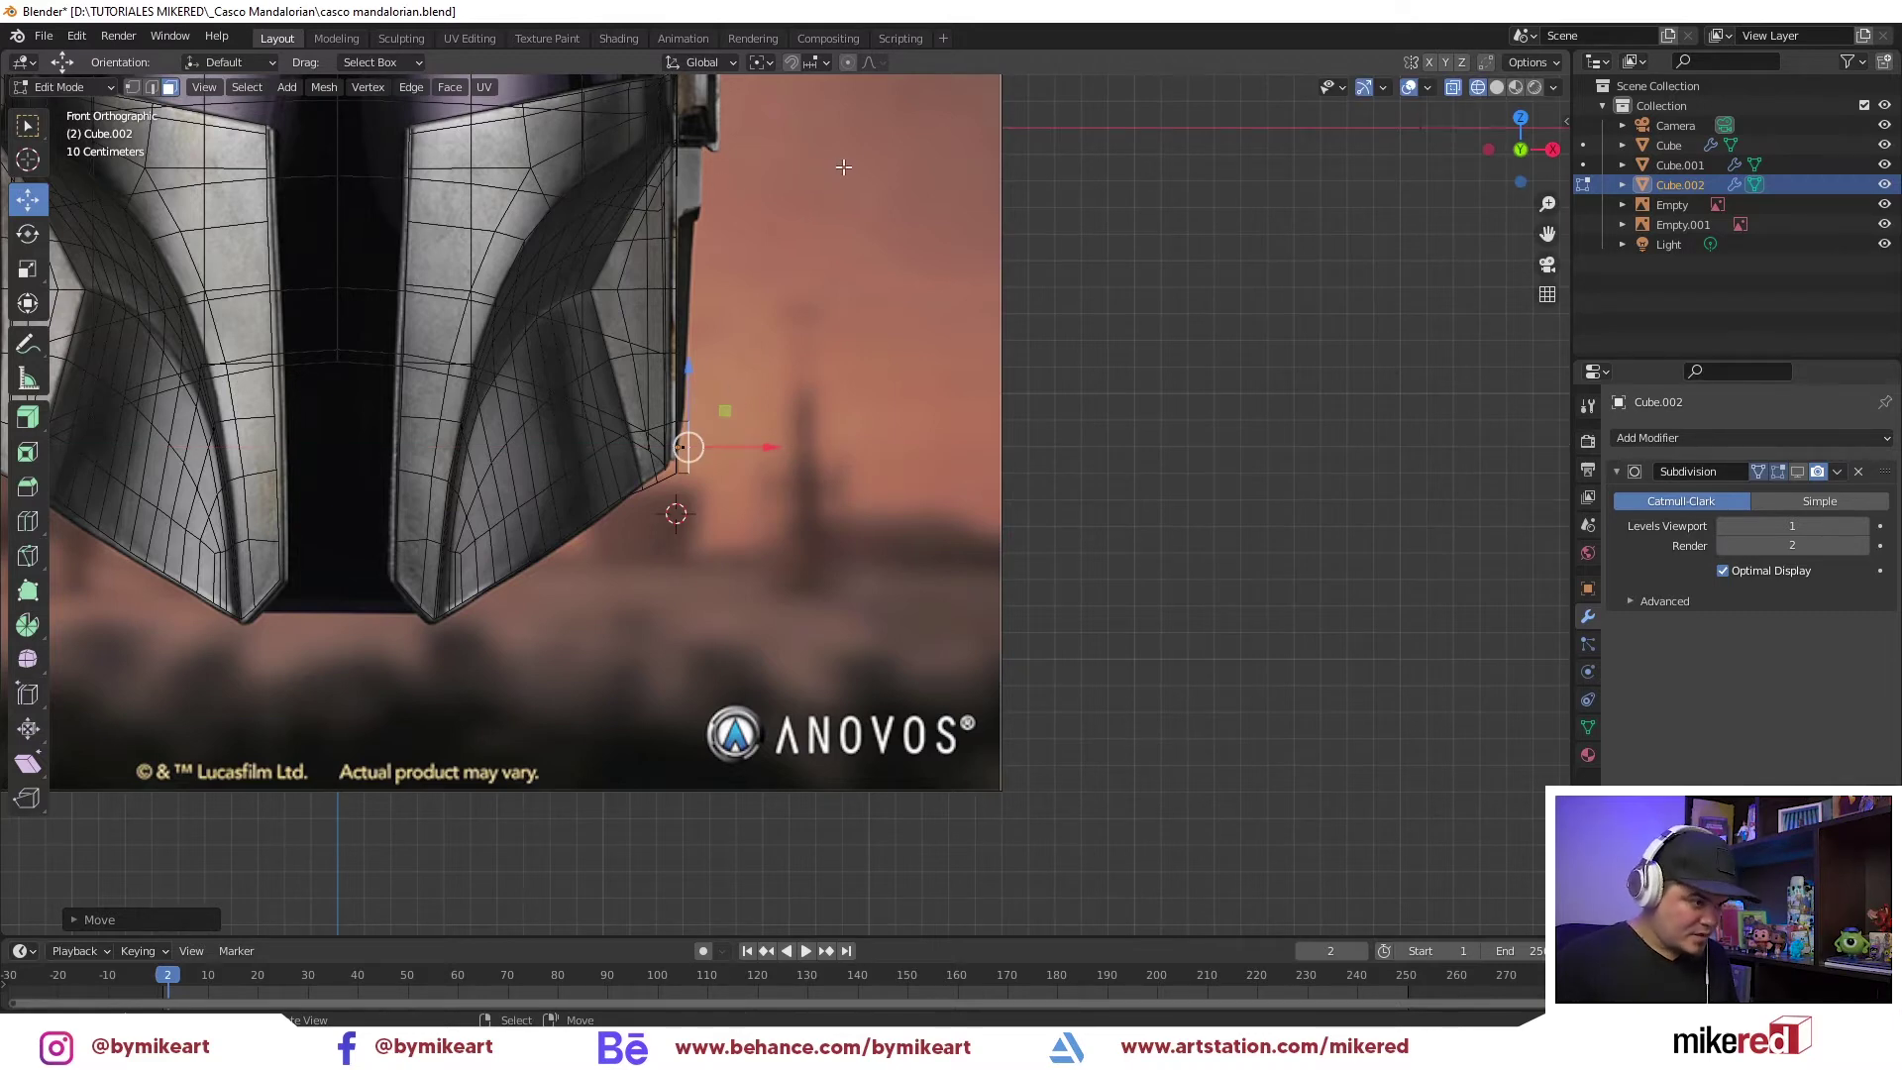
pyautogui.press('r')
pyautogui.click(864, 201)
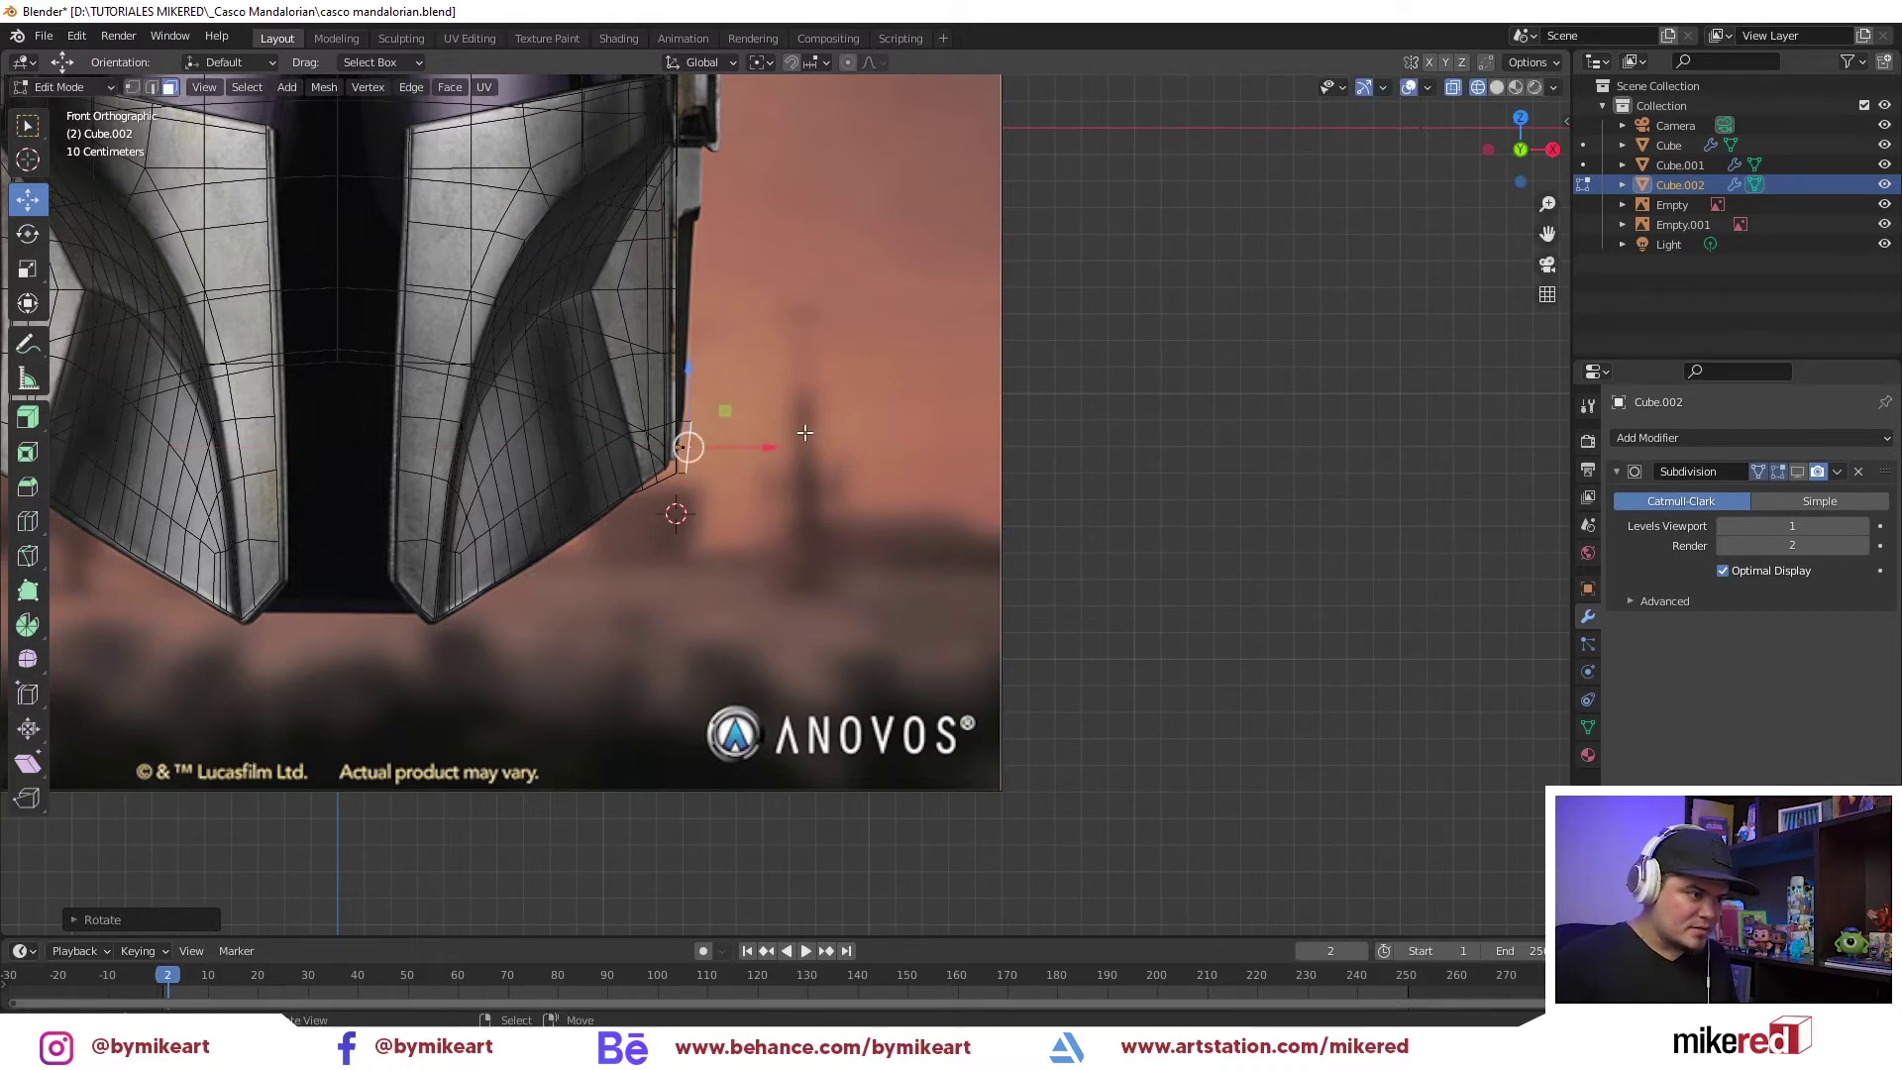
# In right view, switch to edge select and extrude the edge up to just below the ear-piece slot
pyautogui.press('KP_3')
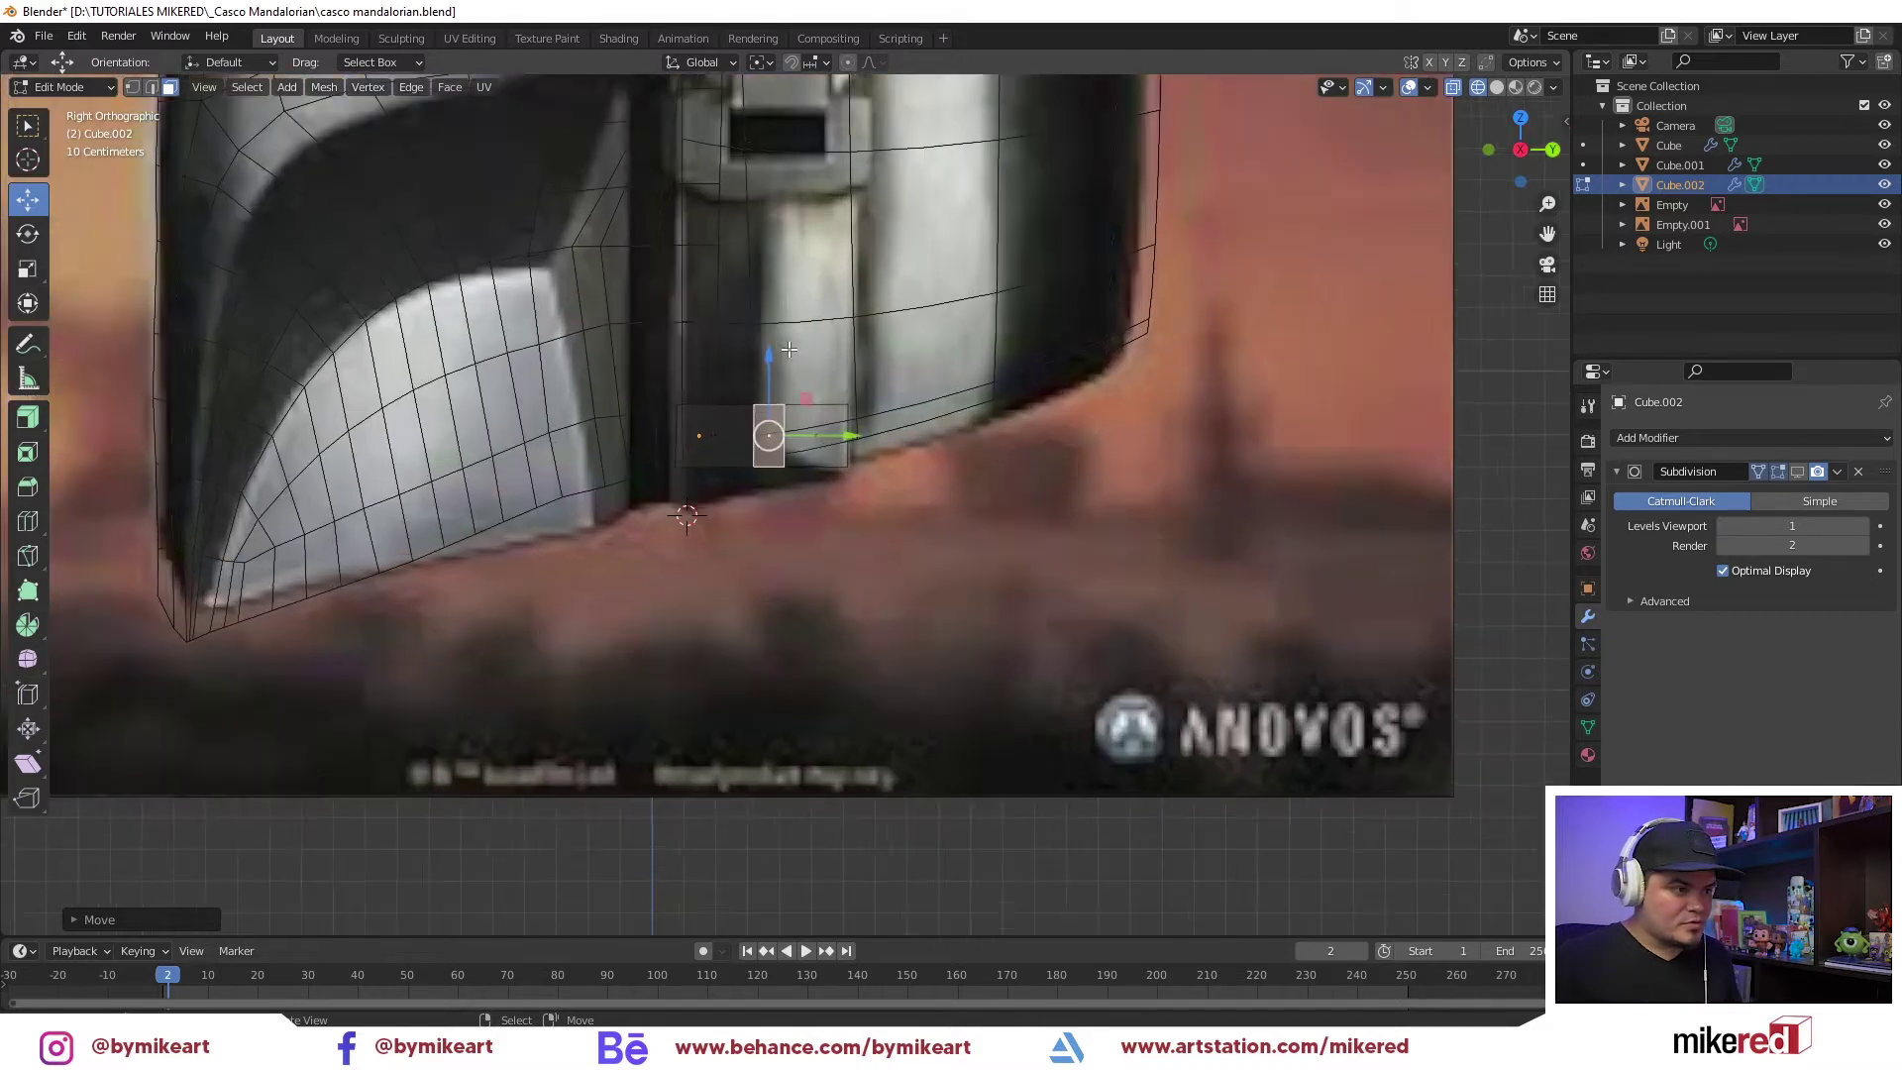
pyautogui.scroll(5, 782, 357)
pyautogui.hotkey('ctrl', 'Tab')
pyautogui.click(783, 347)
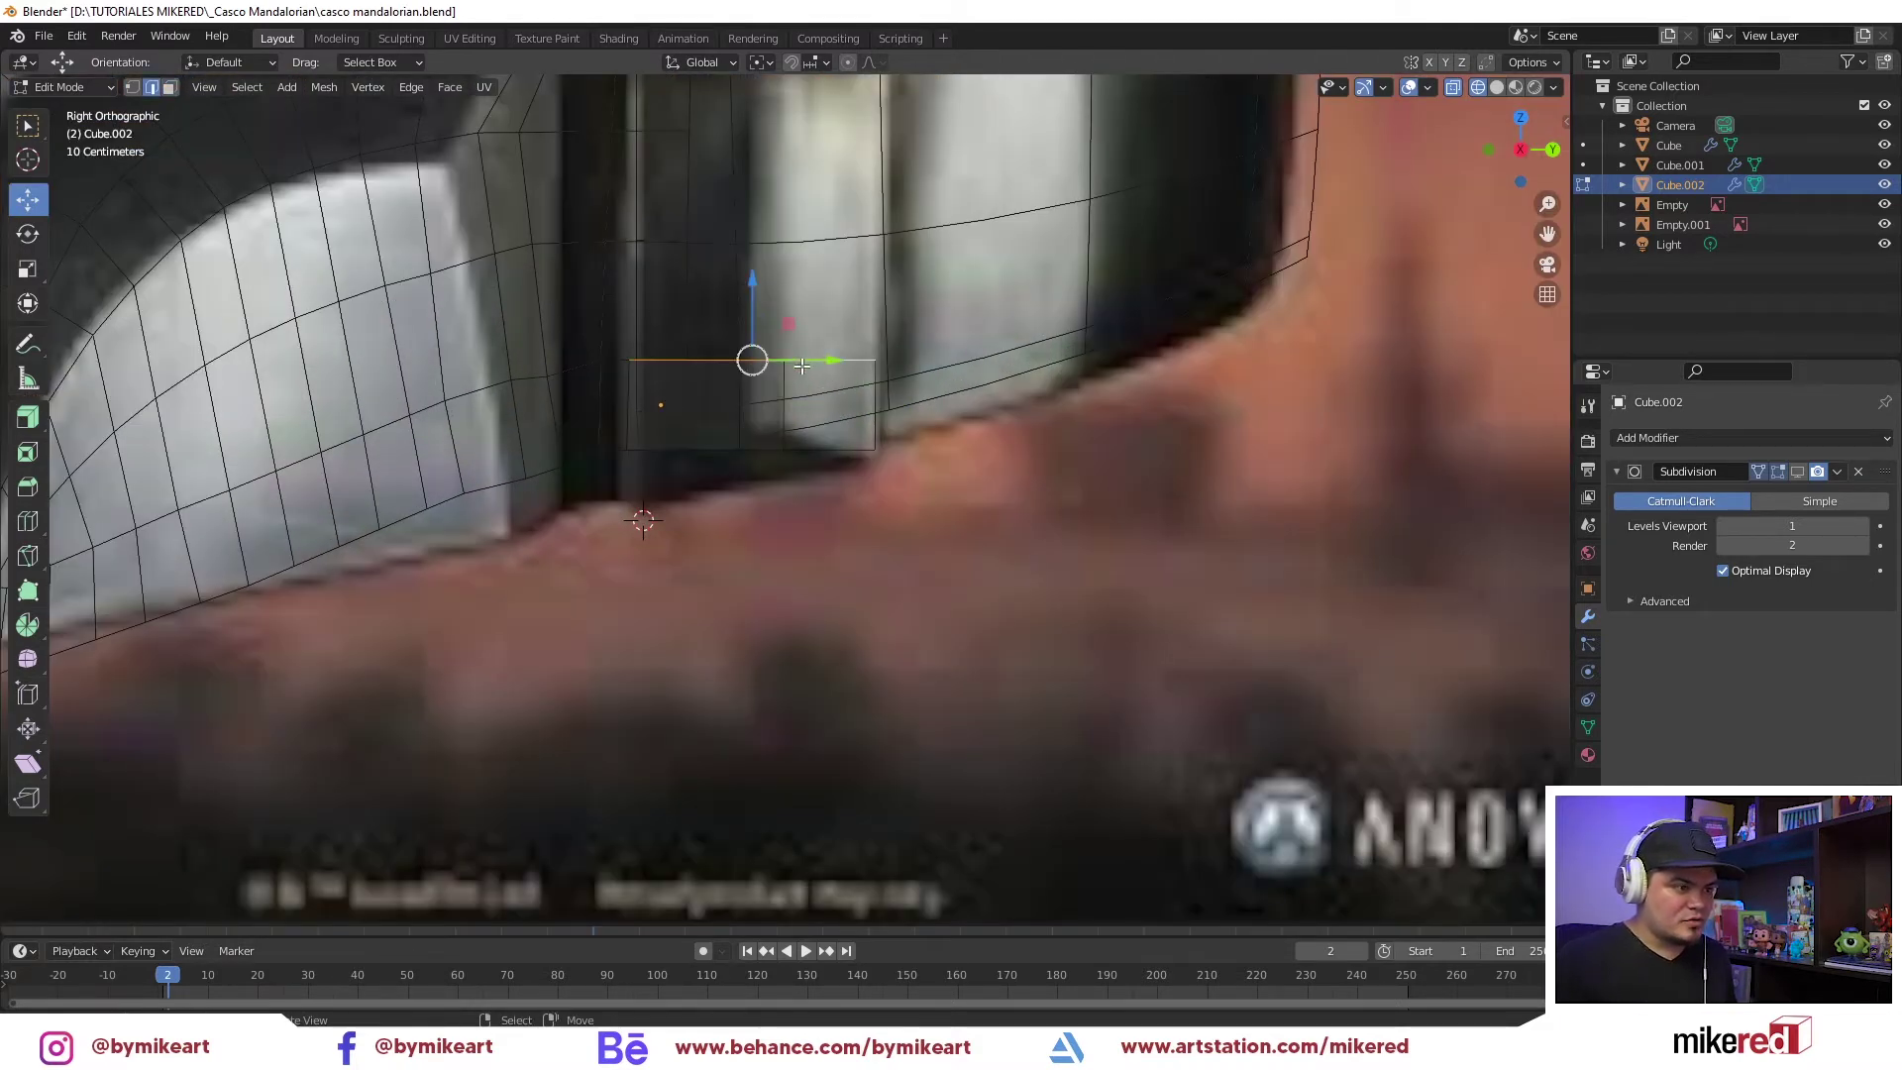
pyautogui.keyDown('shift'); pyautogui.moveTo(801, 359); pyautogui.dragTo(814, 627, button='middle'); pyautogui.keyUp('shift')
pyautogui.press('e')
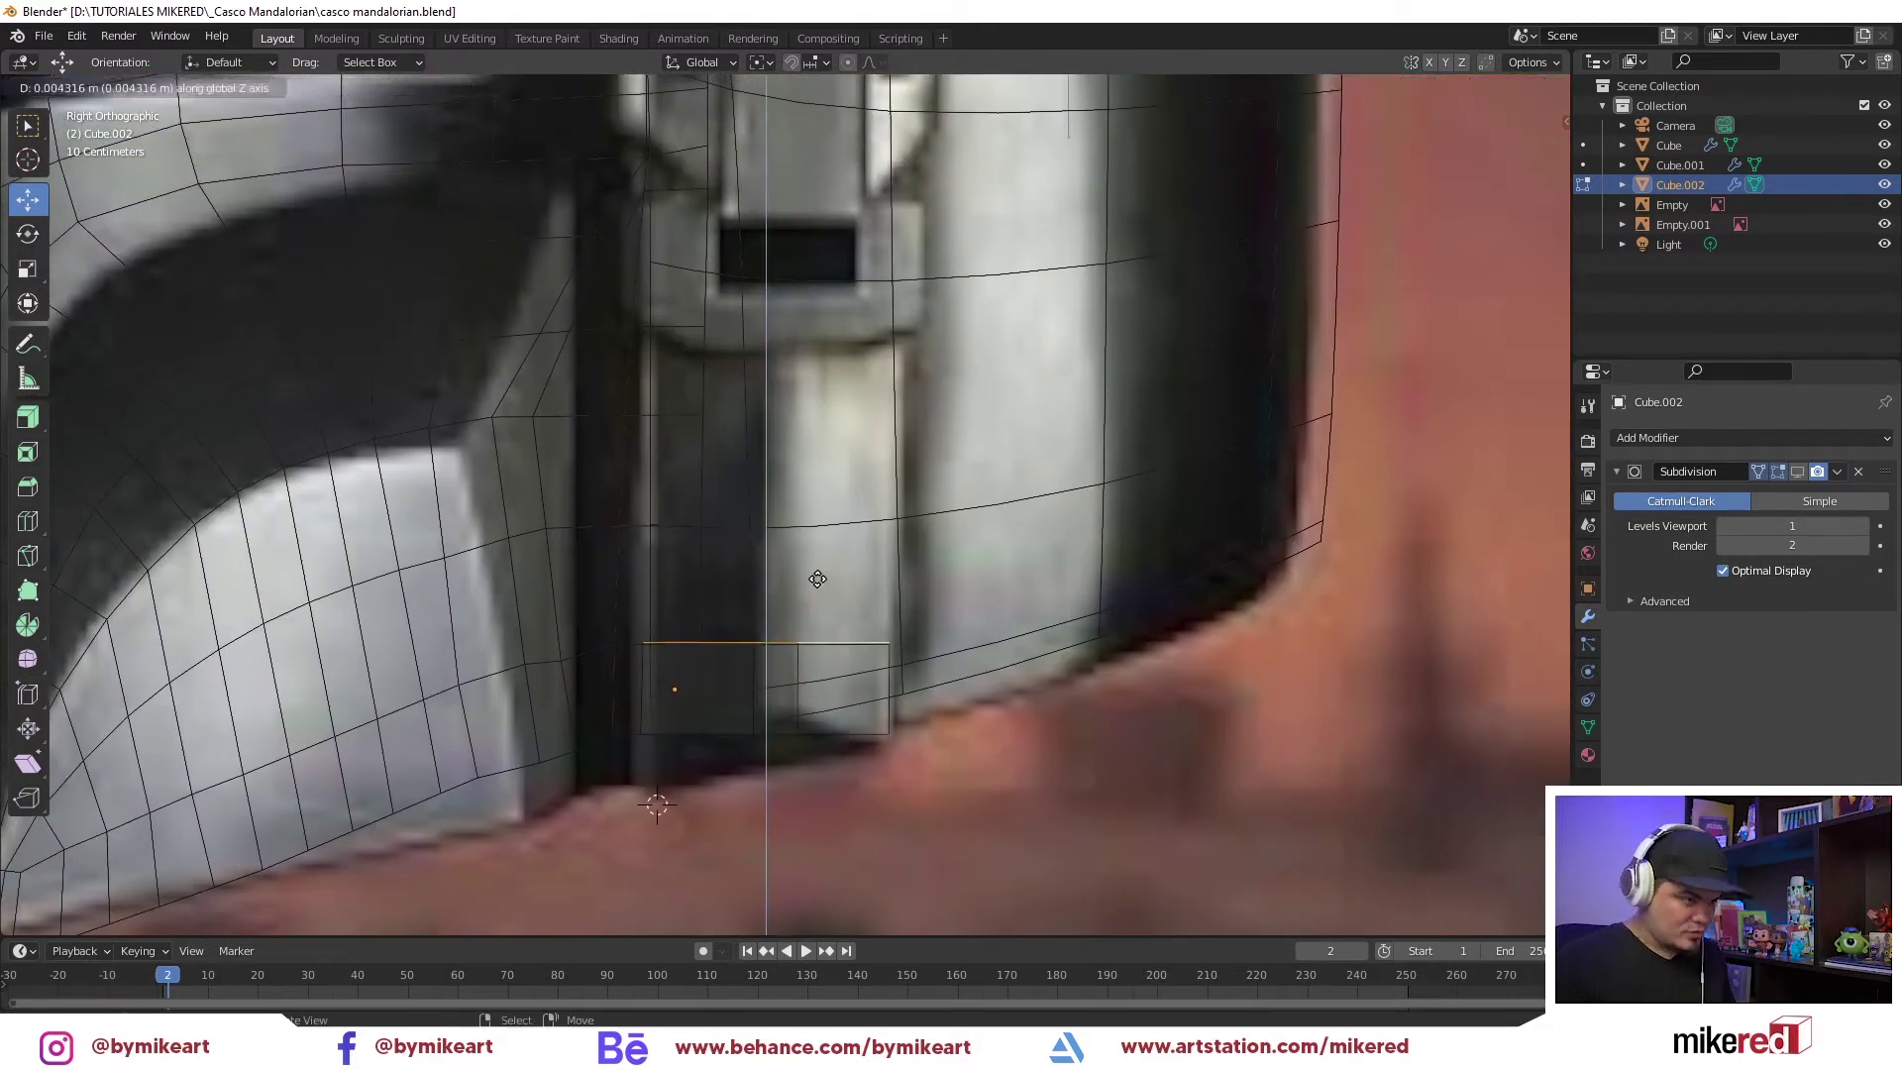
pyautogui.click(837, 256)
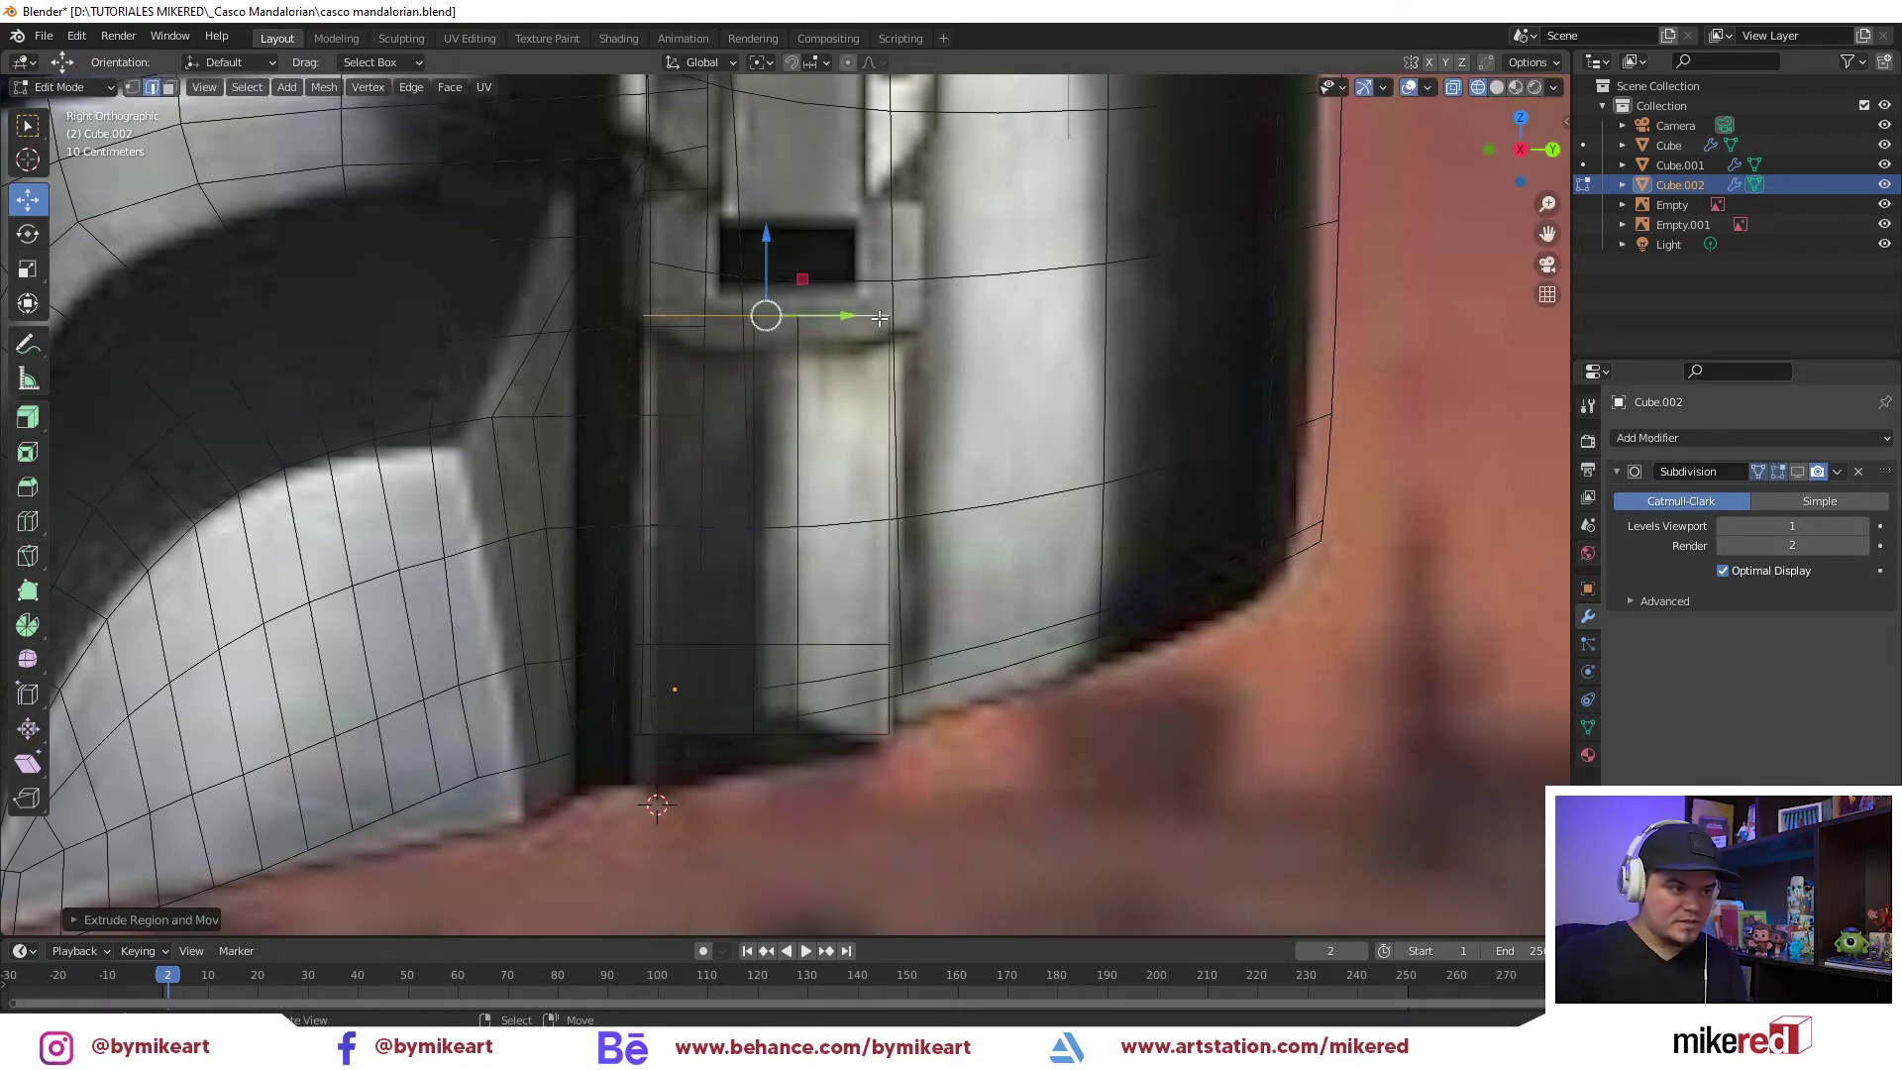
pyautogui.press('KP_1')
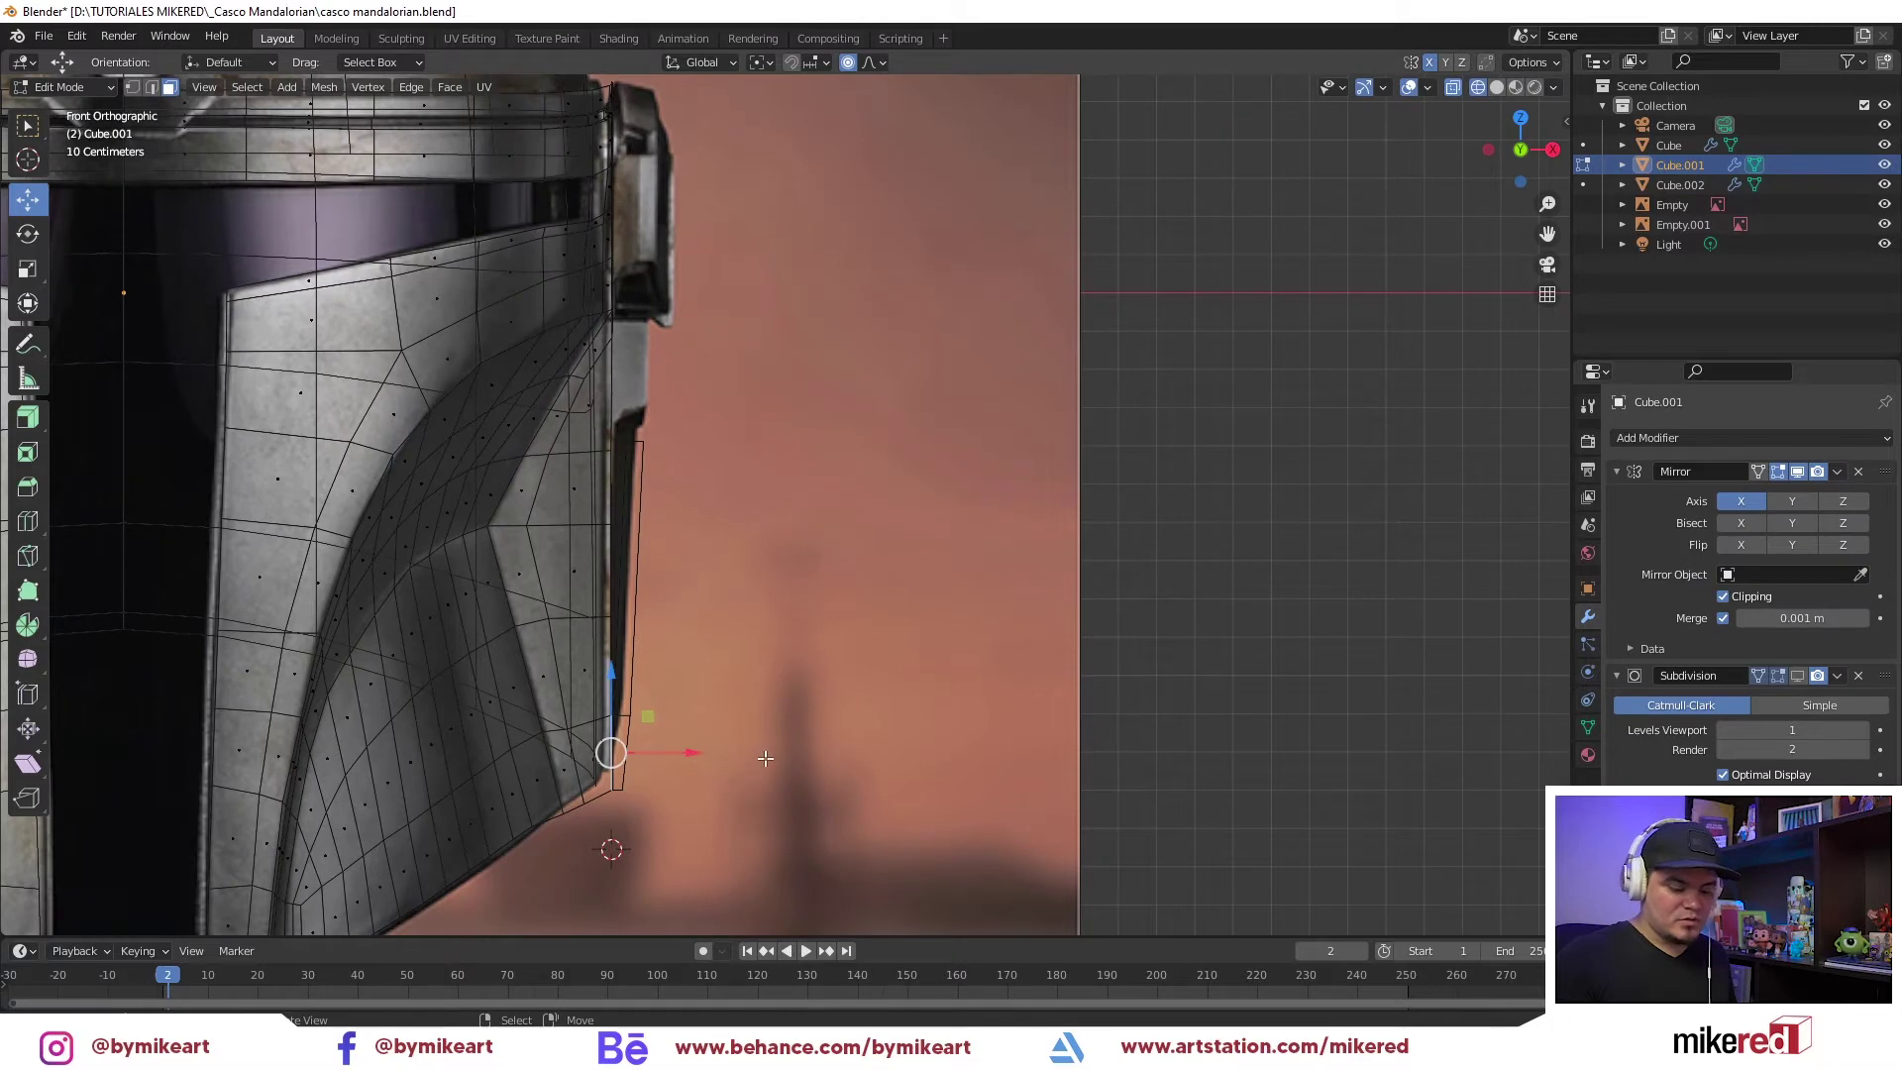
# Raise the strip's bottom edge loop smoothly with proportional editing in solid shading
pyautogui.moveTo(703, 760); pyautogui.dragTo(689, 754)
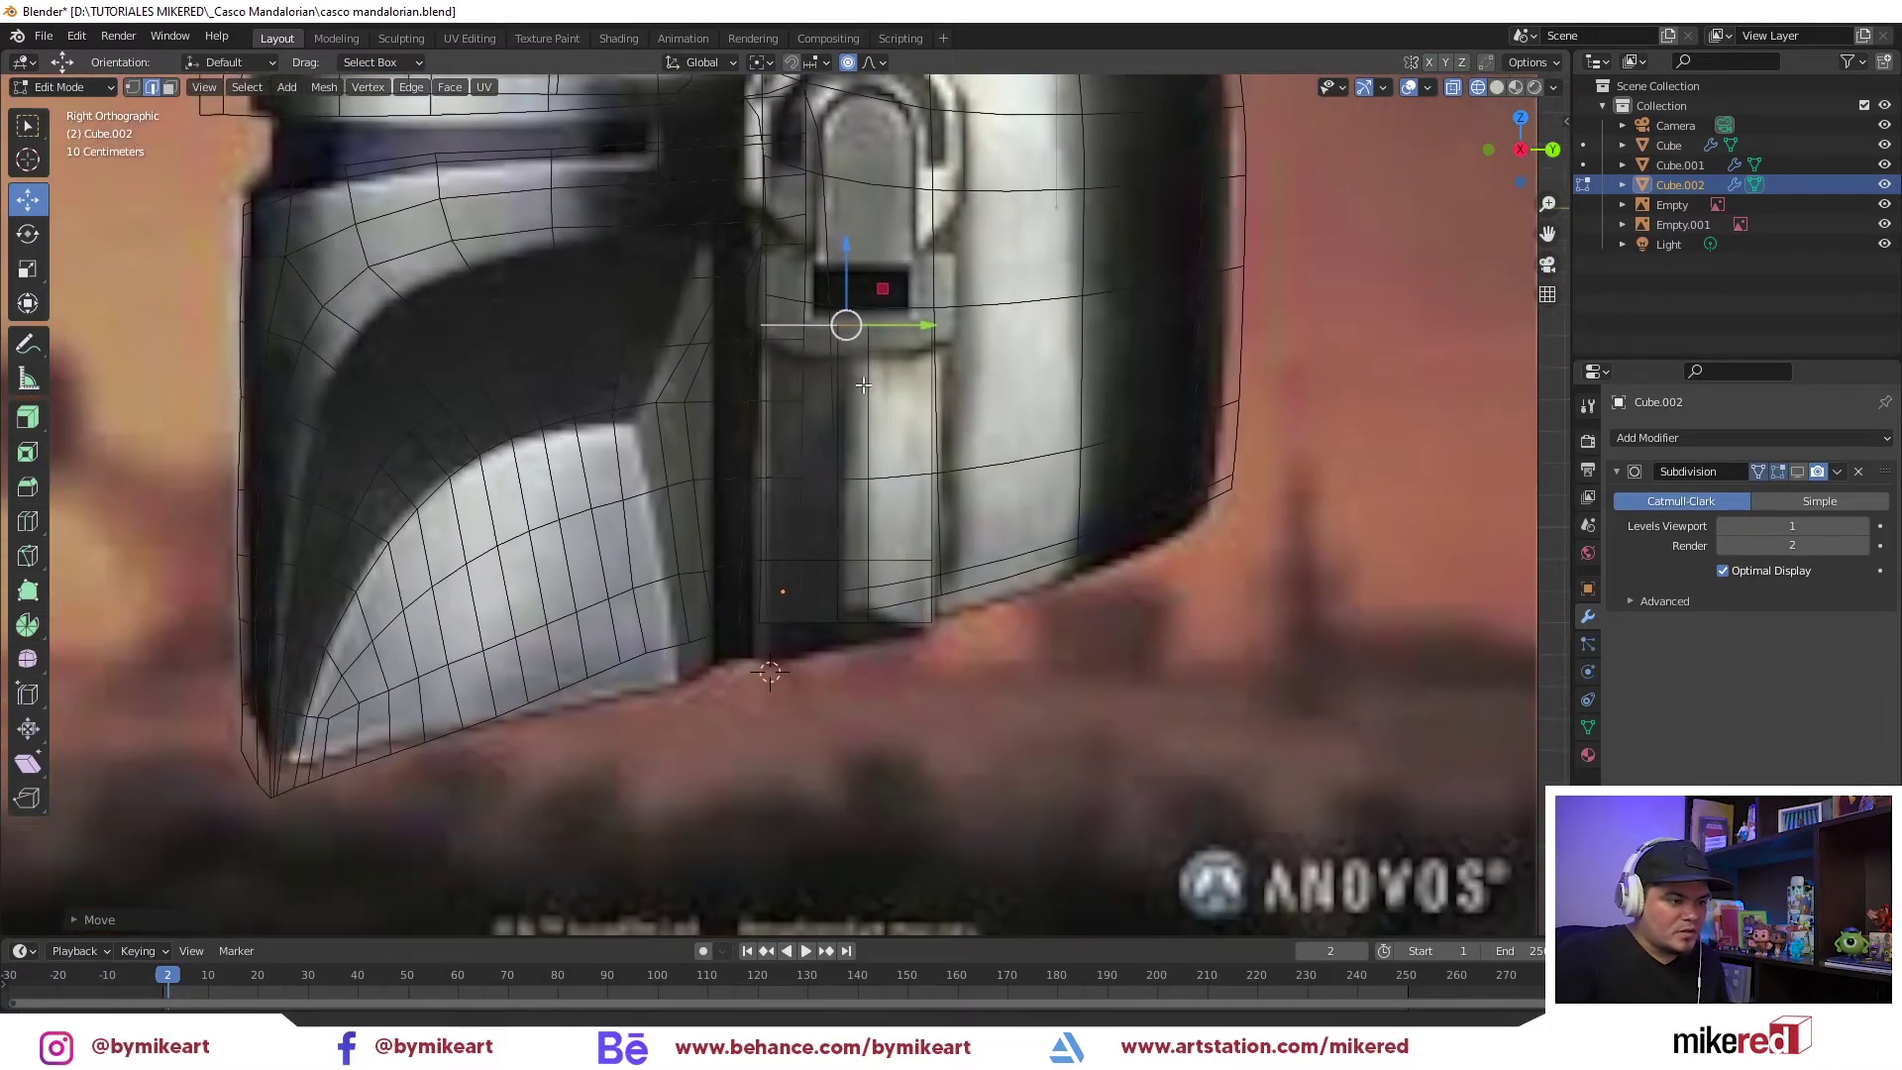
pyautogui.press('z')
pyautogui.click(863, 563)
pyautogui.keyDown('alt'); pyautogui.click(860, 615); pyautogui.keyUp('alt')
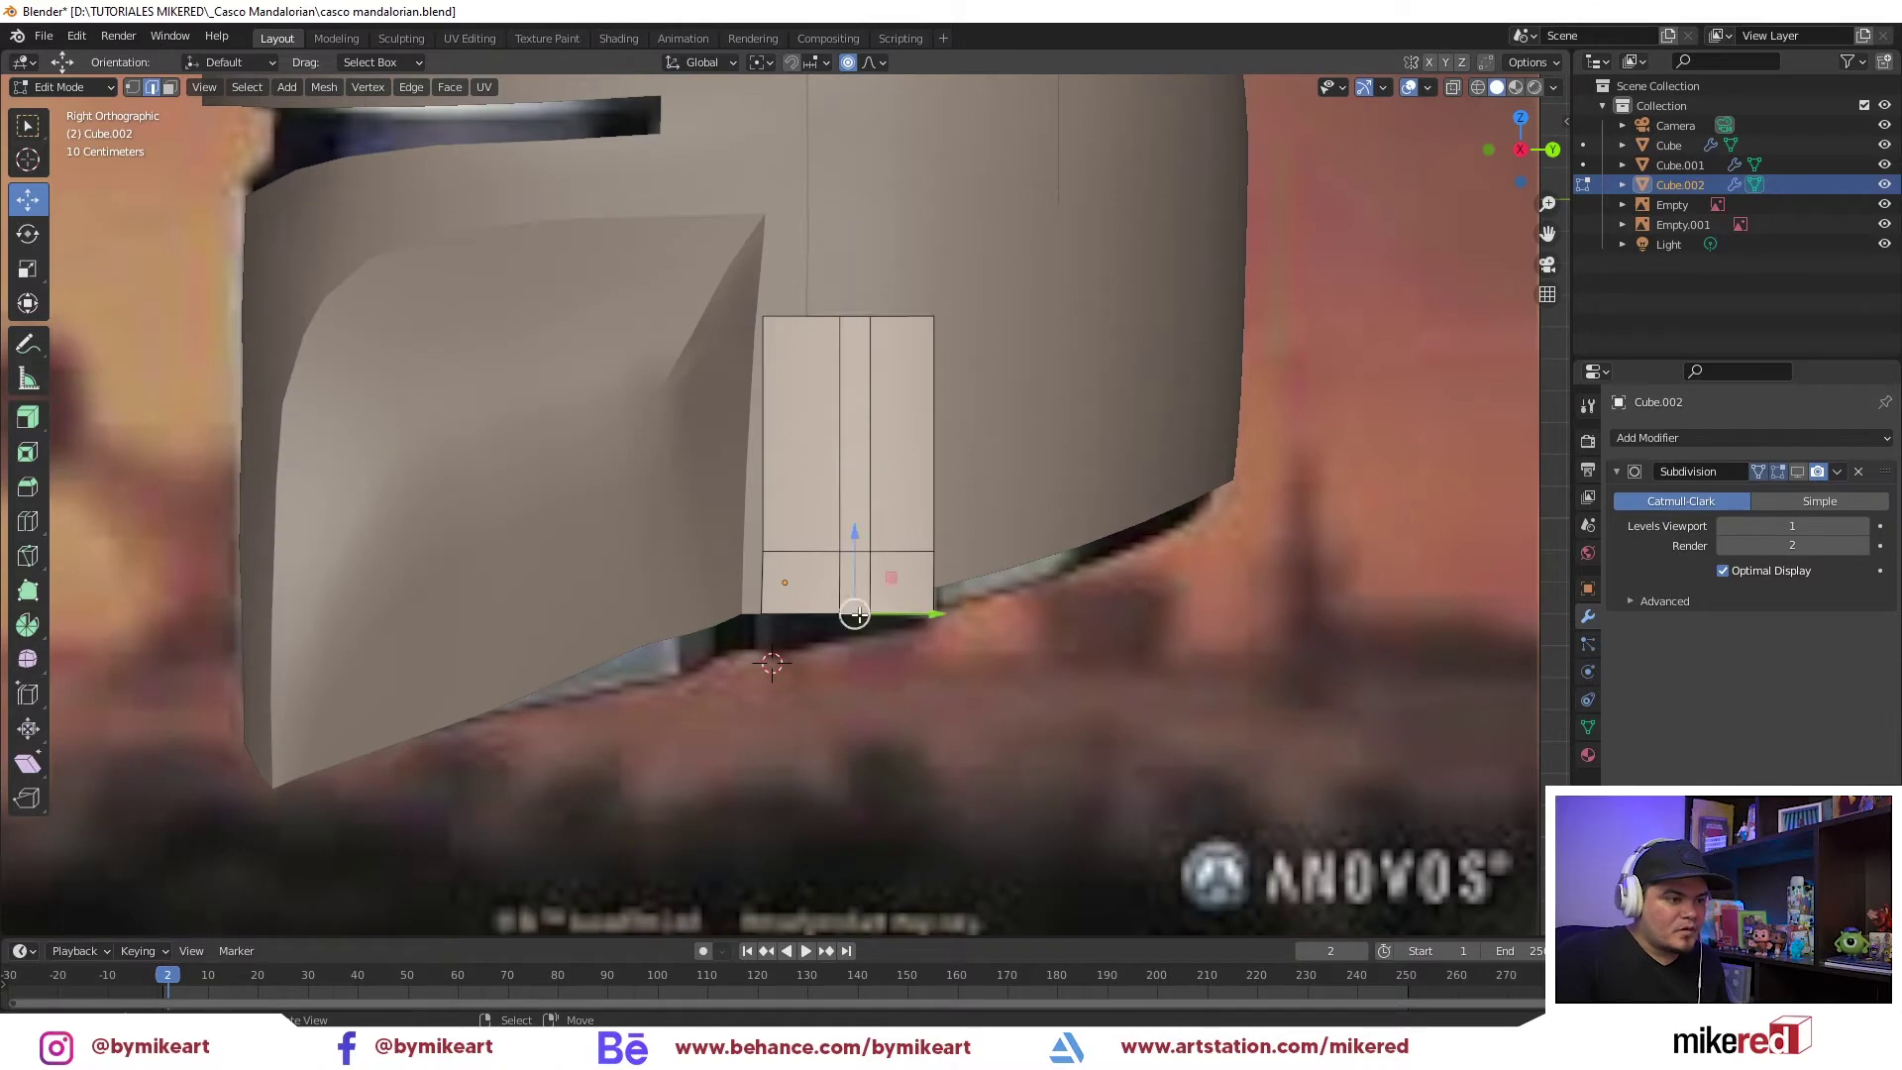
pyautogui.press('g')
pyautogui.click(872, 554)
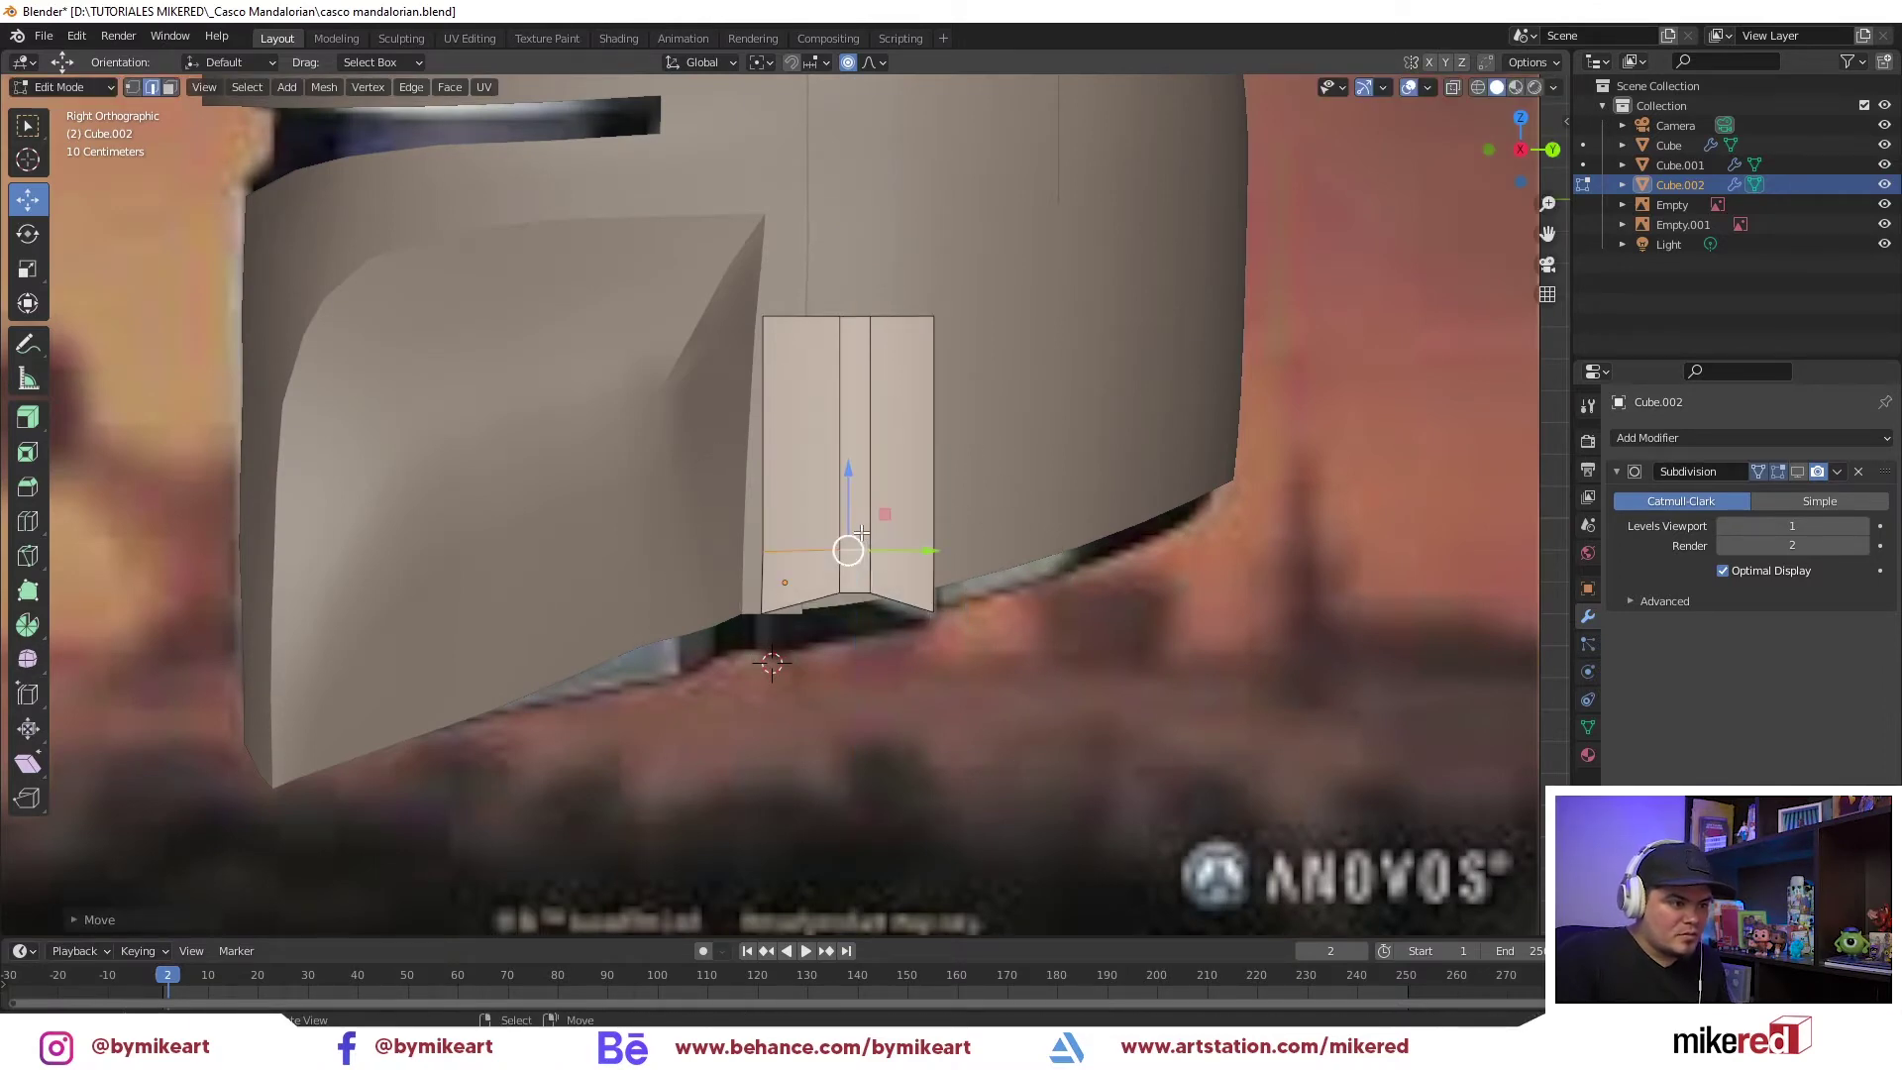
# Select and adjust the strip's bottom-right corner vertex
pyautogui.hotkey('alt', 'a')
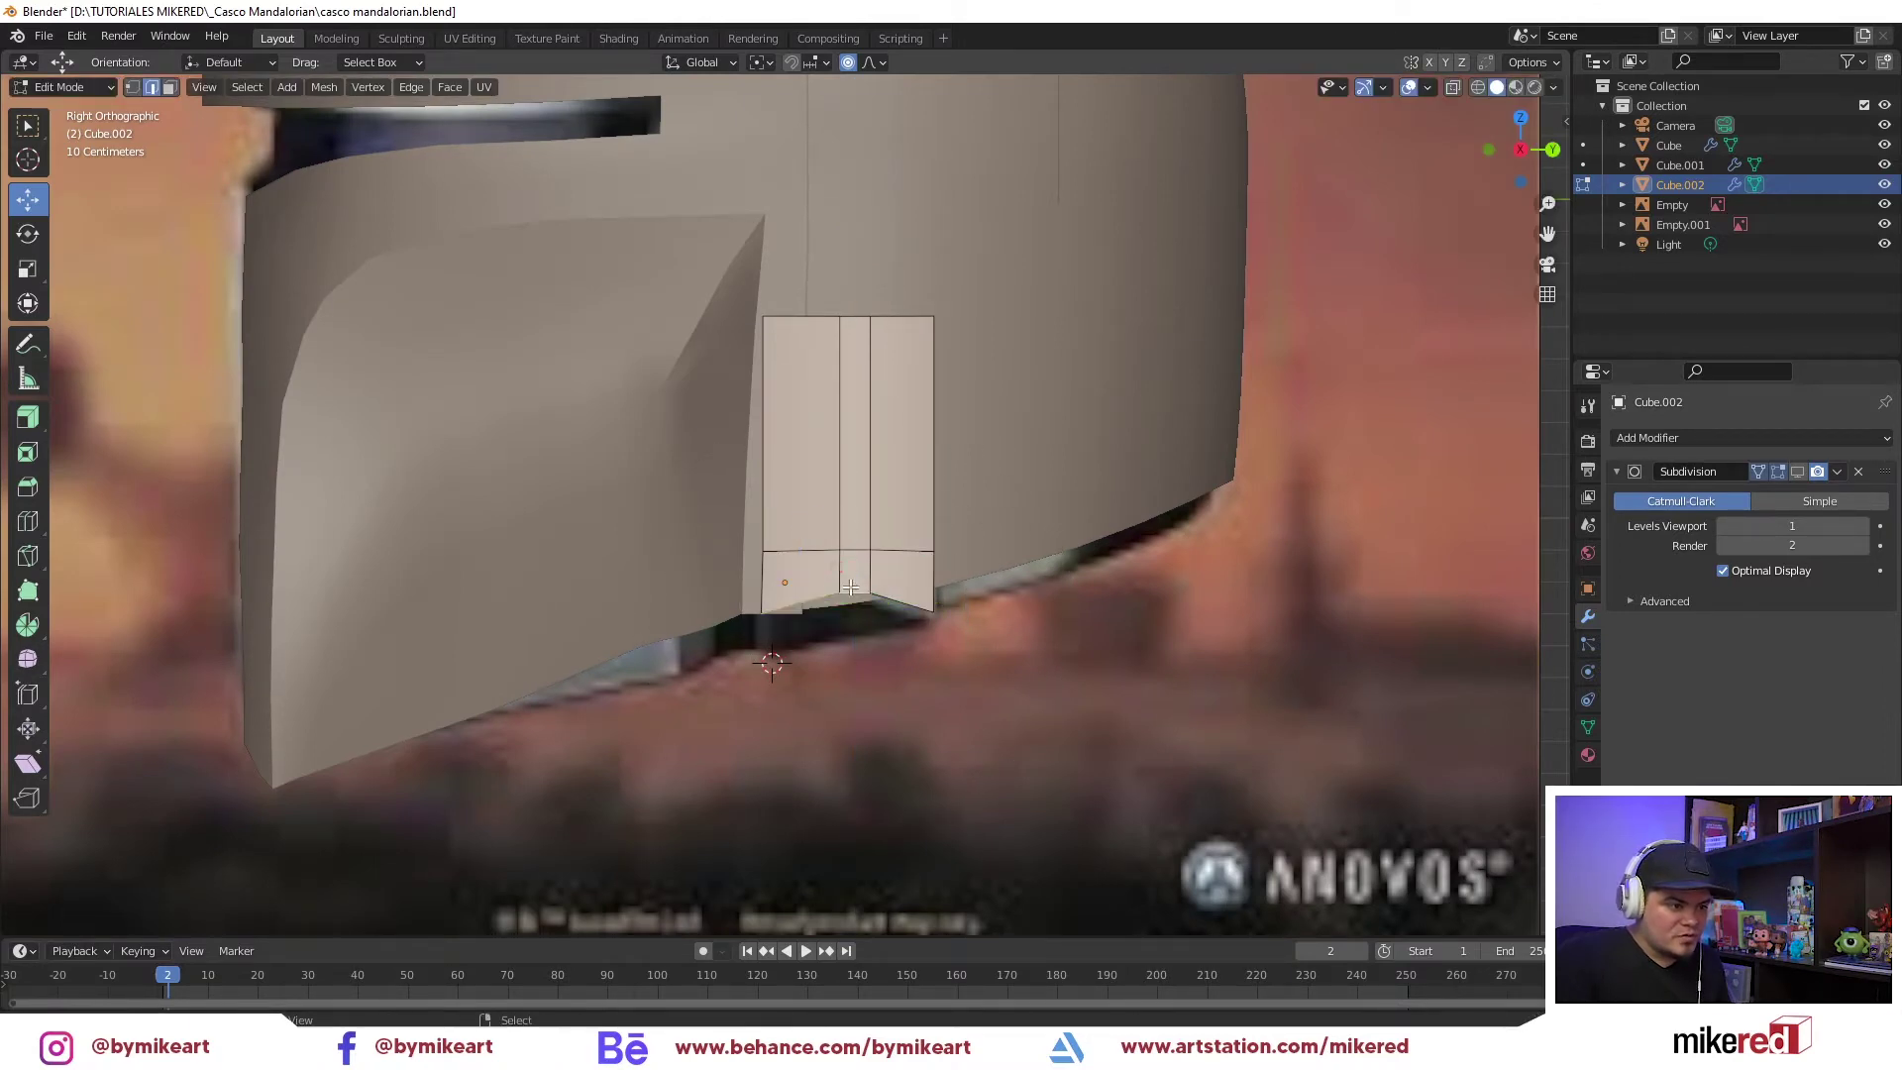
pyautogui.click(892, 599)
pyautogui.press('1')
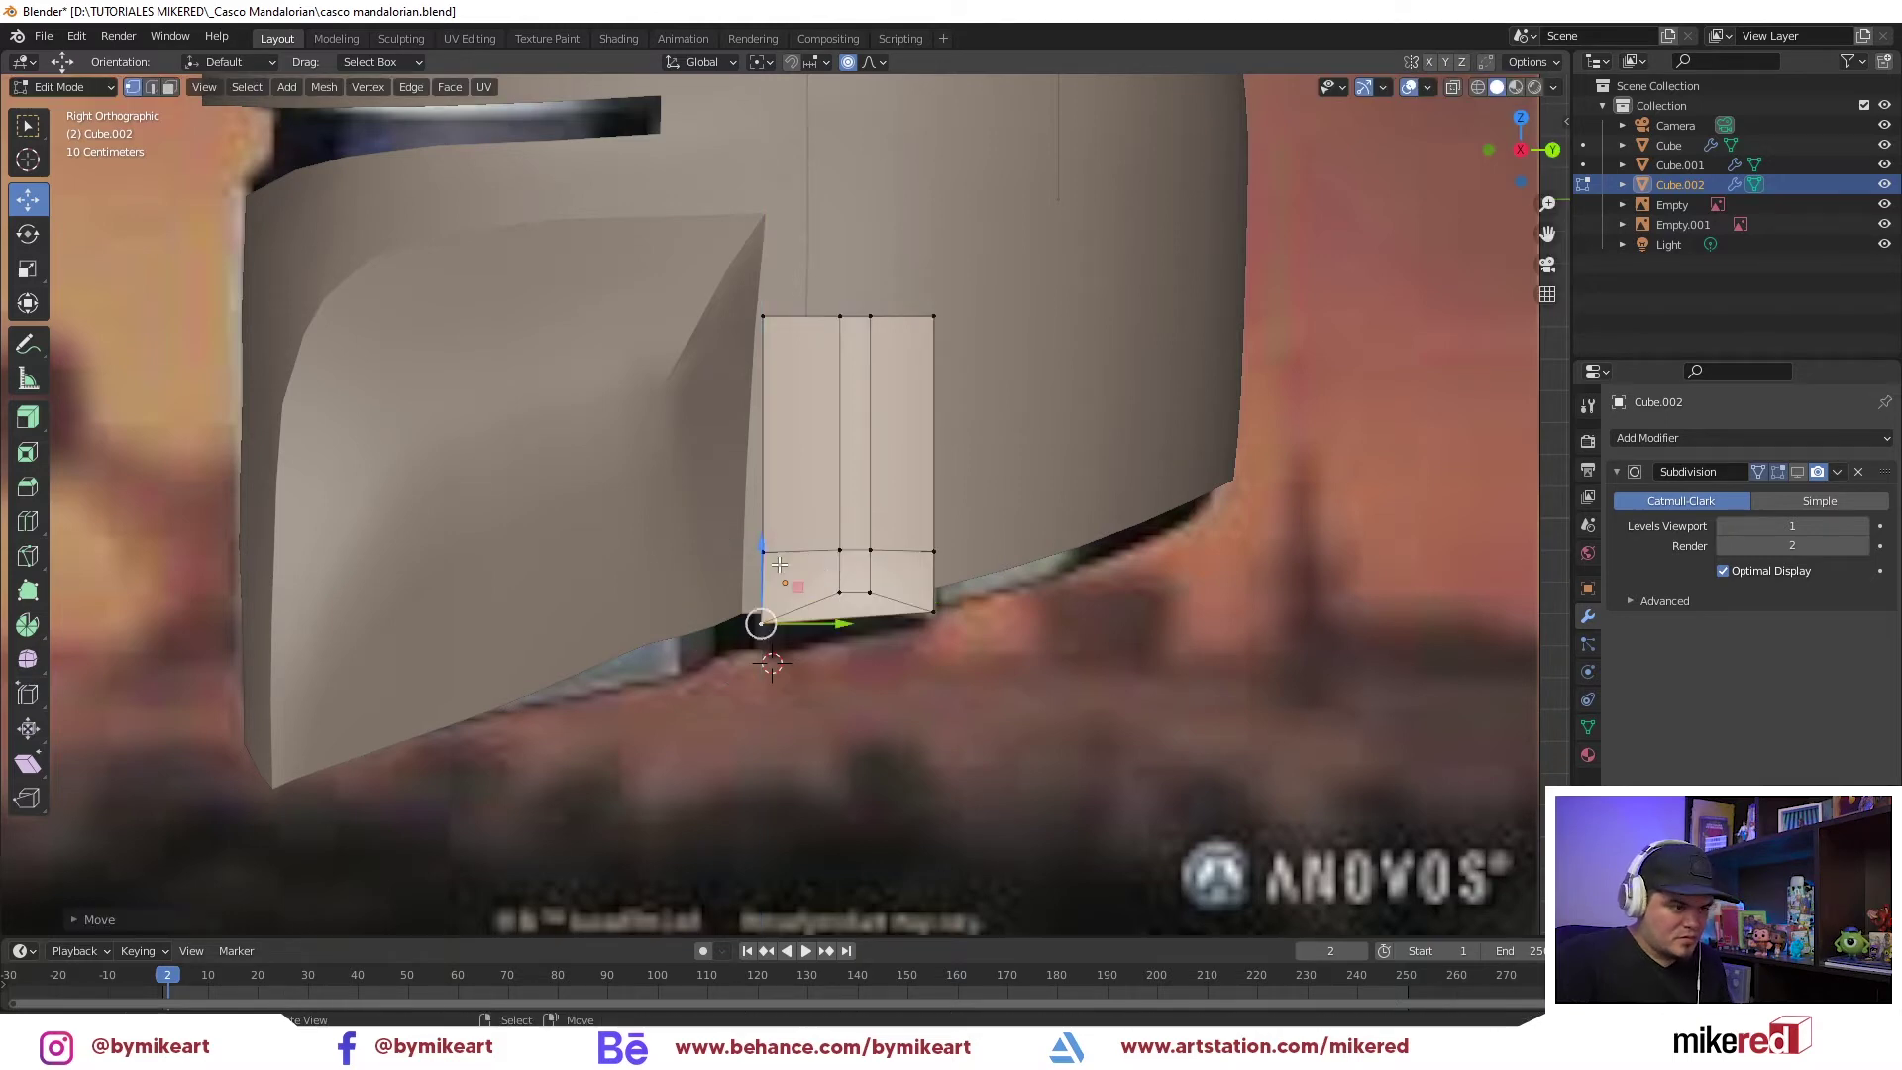
pyautogui.click(763, 622)
pyautogui.click(933, 612)
pyautogui.moveTo(930, 560); pyautogui.dragTo(685, 640, button='middle')
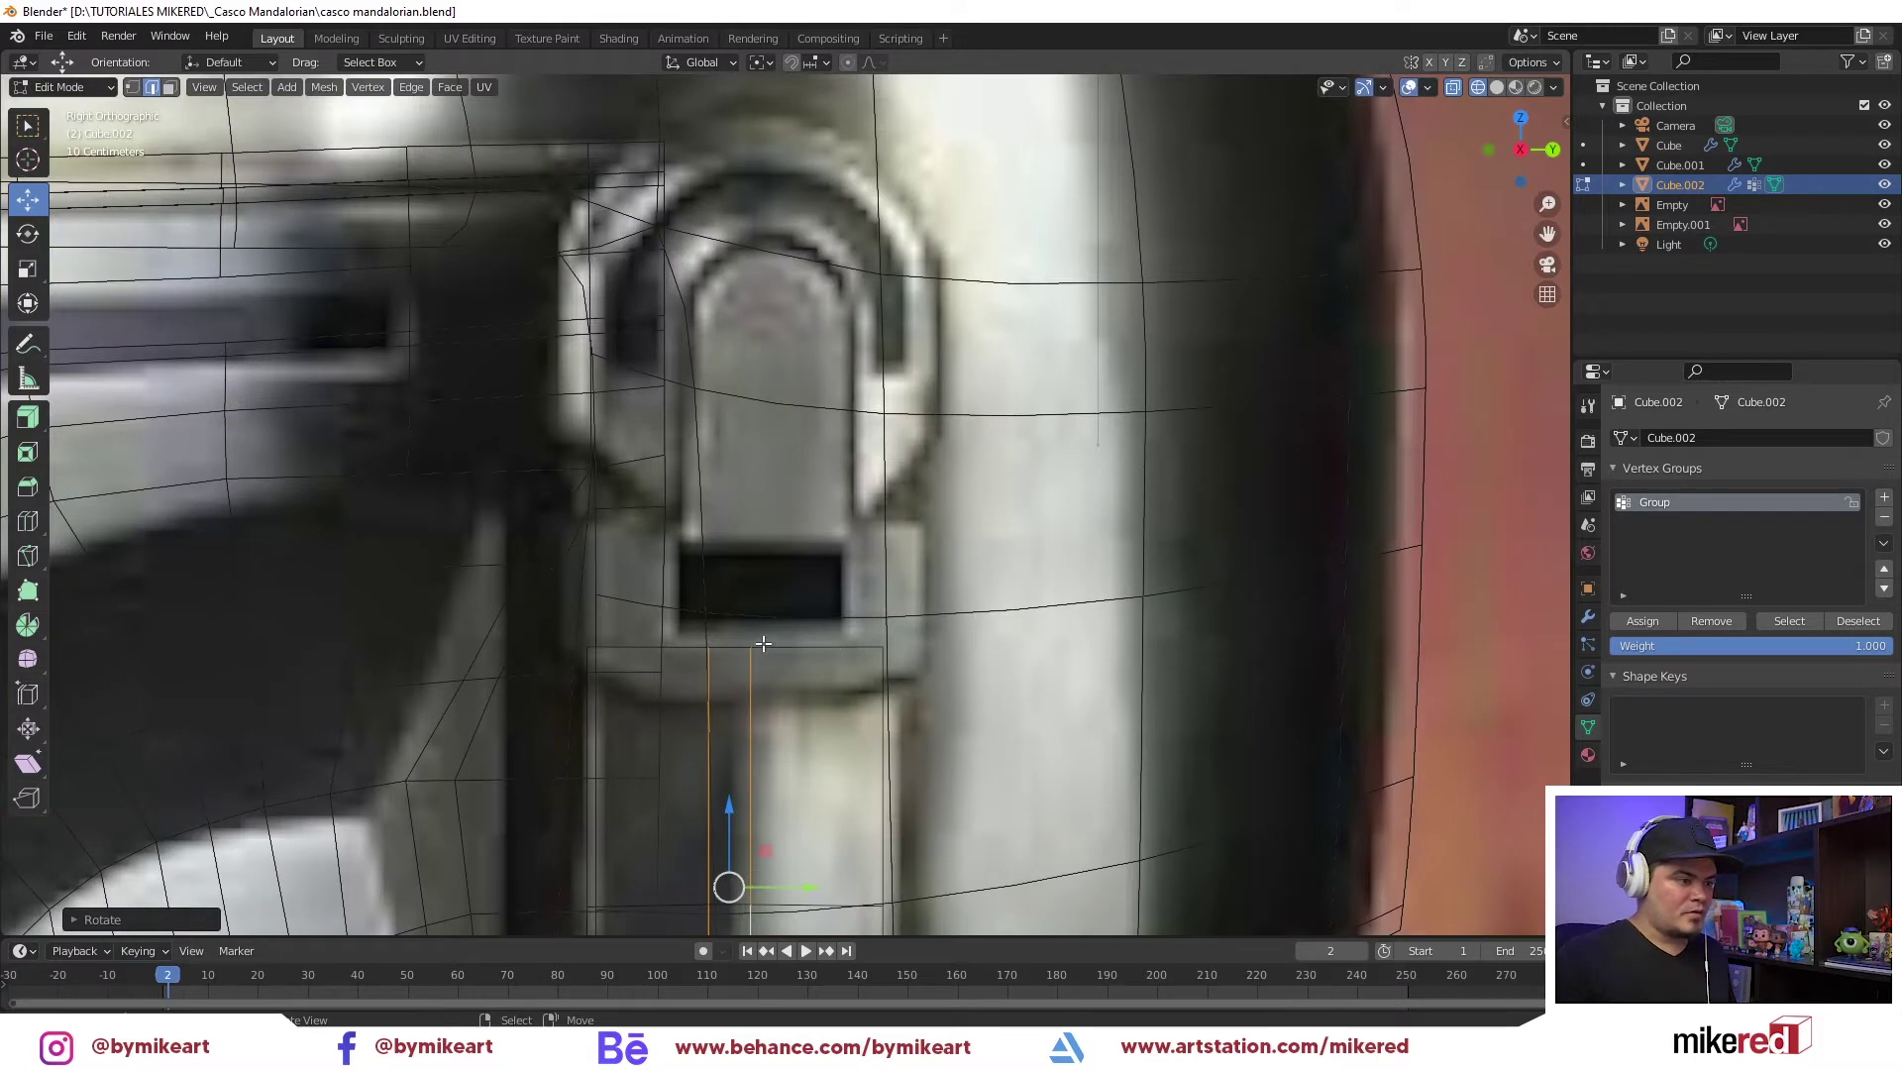
# Raise the strip's slanted top edge along Z to match the side reference
pyautogui.click(793, 645)
pyautogui.keyDown('shift'); pyautogui.click(683, 645); pyautogui.keyUp('shift')
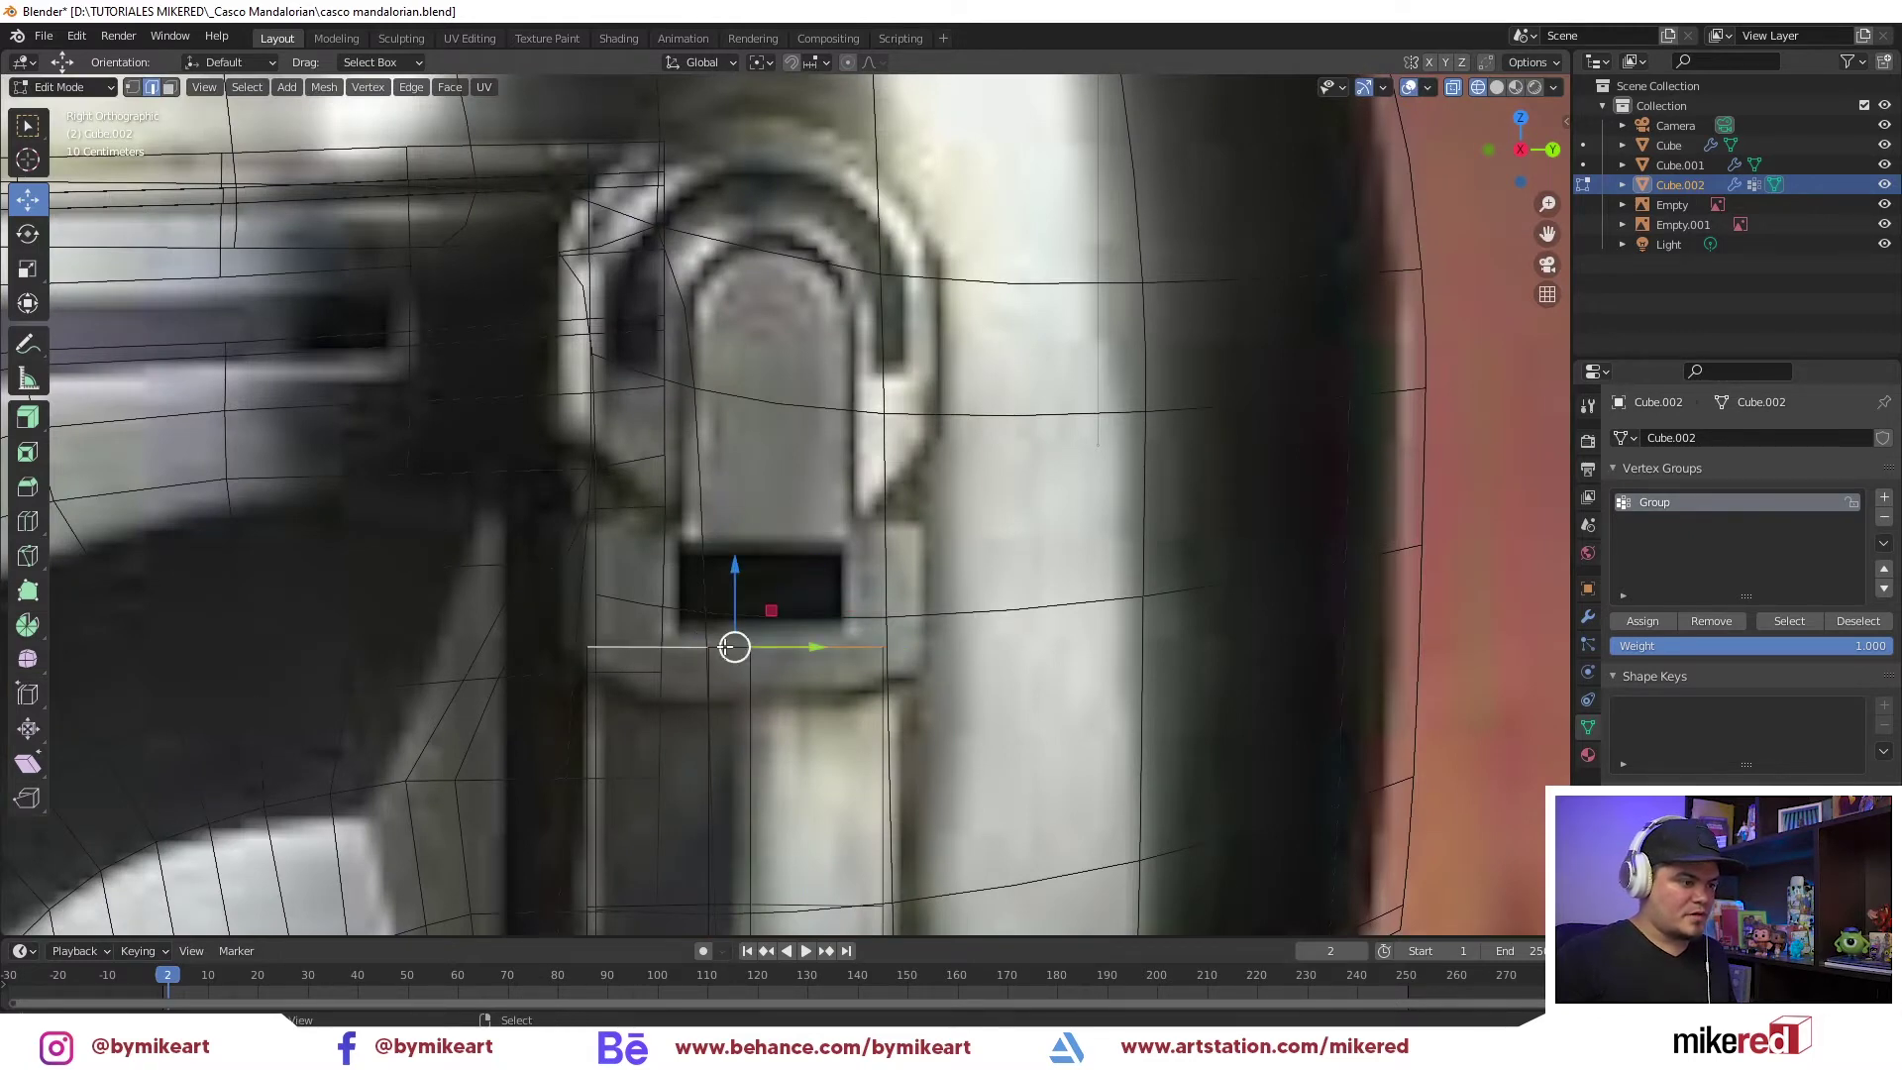
pyautogui.moveTo(801, 629); pyautogui.dragTo(807, 701, button='middle')
pyautogui.hotkey('shift', 'z')
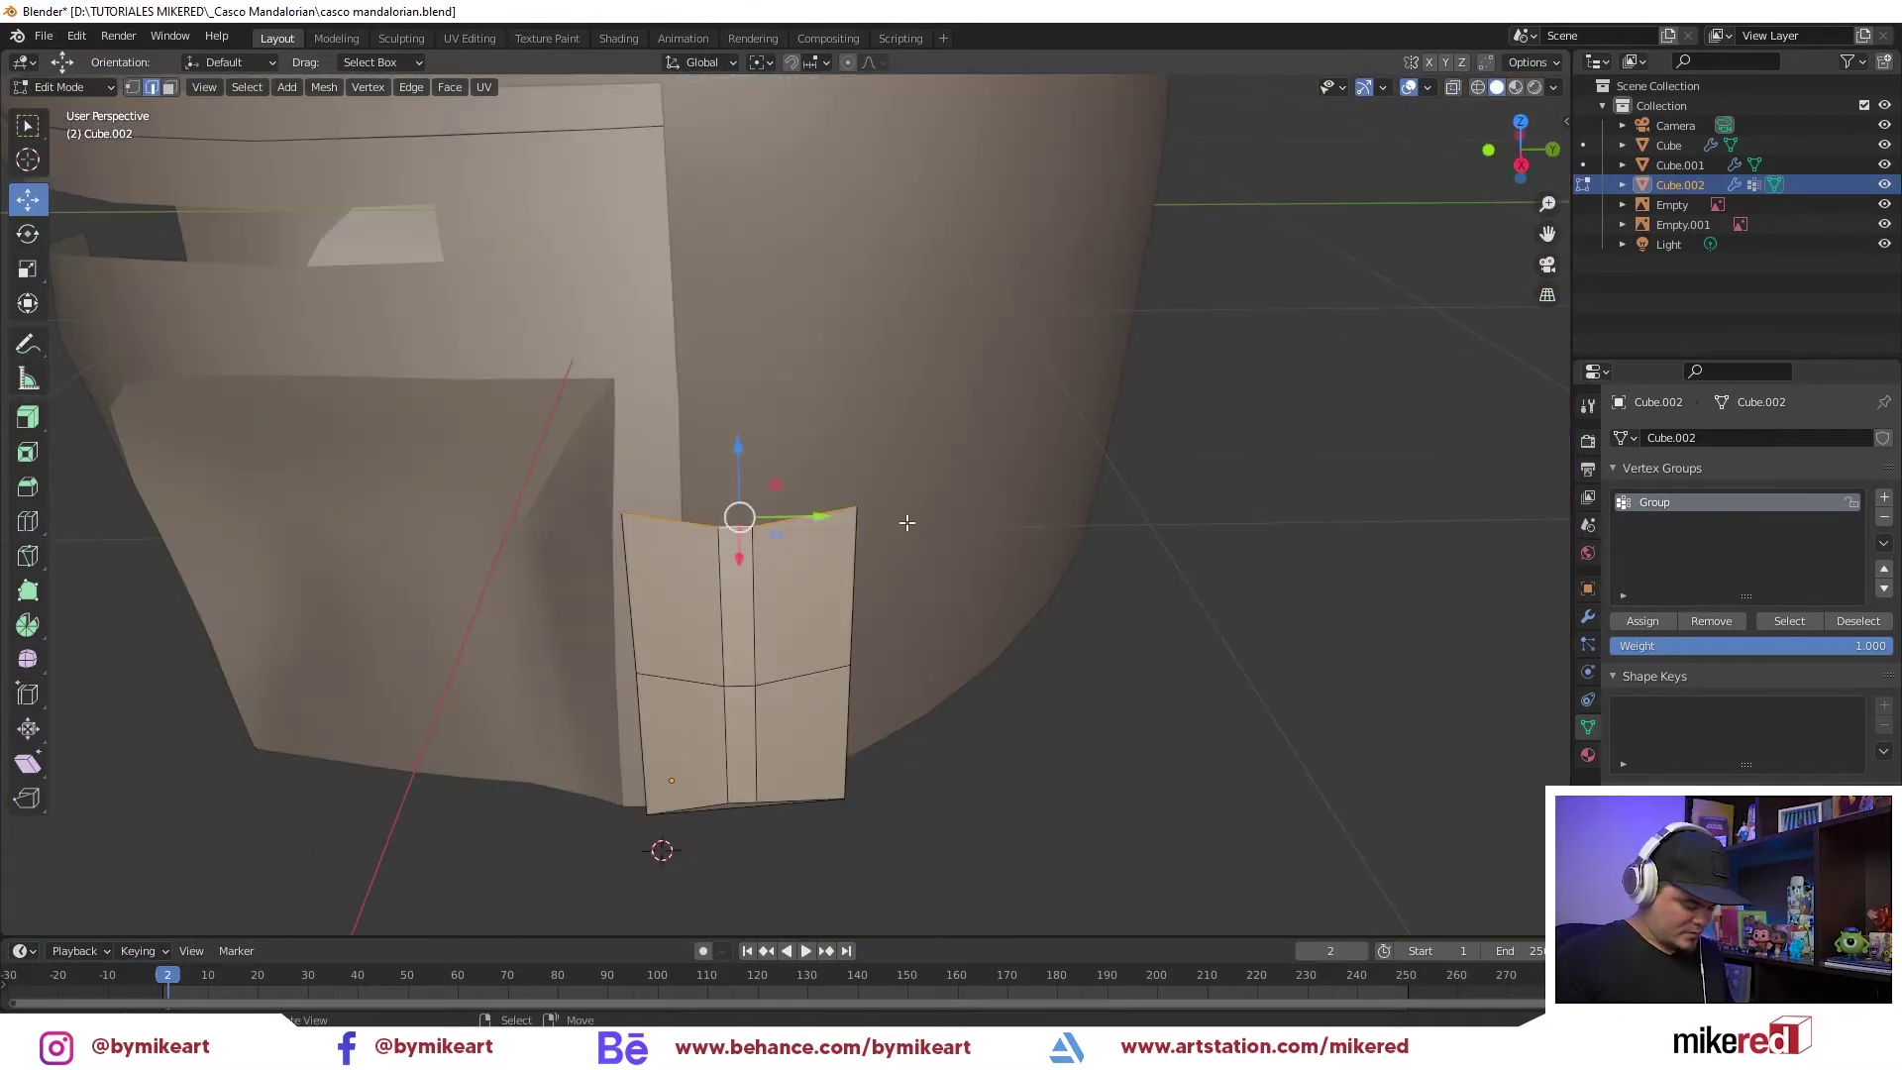
pyautogui.moveTo(901, 522)
pyautogui.mouseDown(button='middle')
pyautogui.moveTo(883, 637)
pyautogui.moveTo(977, 650)
pyautogui.moveTo(671, 574)
pyautogui.mouseUp(button='middle')
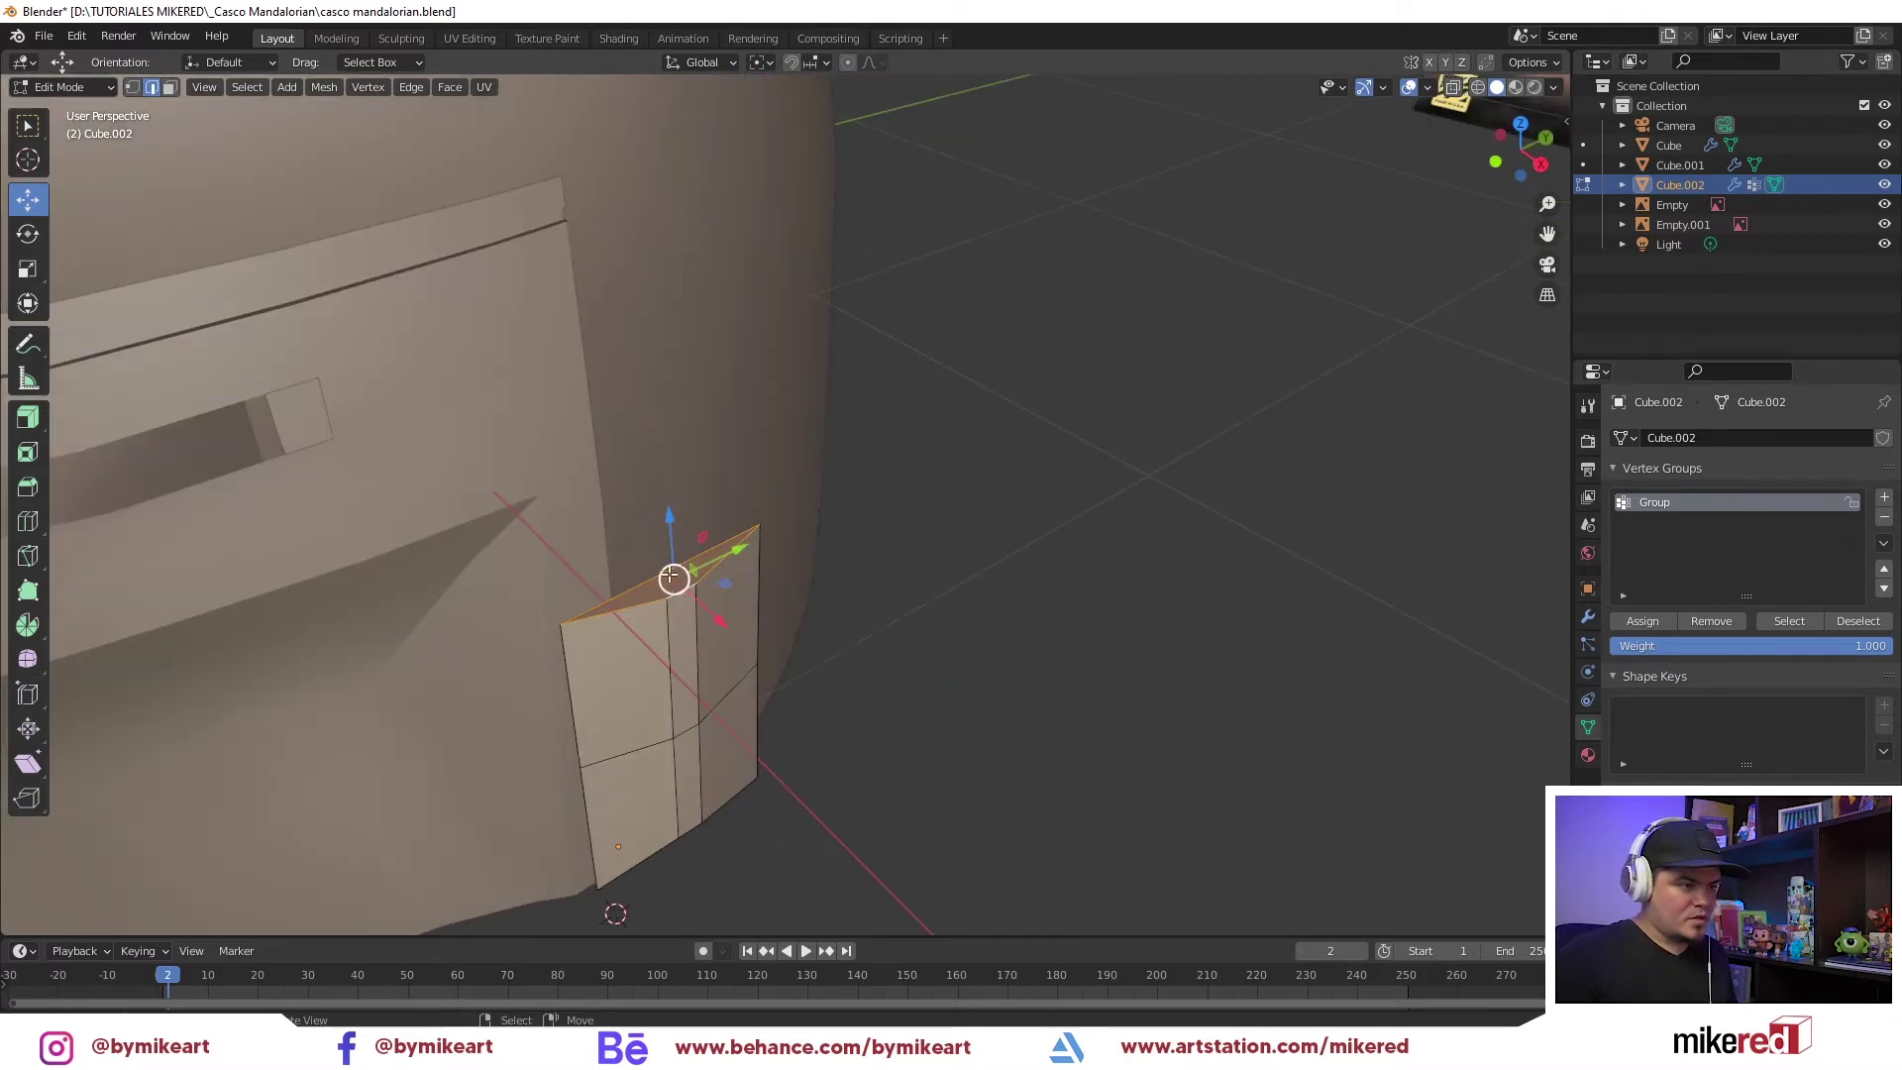
pyautogui.click(670, 574)
pyautogui.press('KP_3')
pyautogui.hotkey('shift', 'z')
pyautogui.press('g')
pyautogui.press('z')
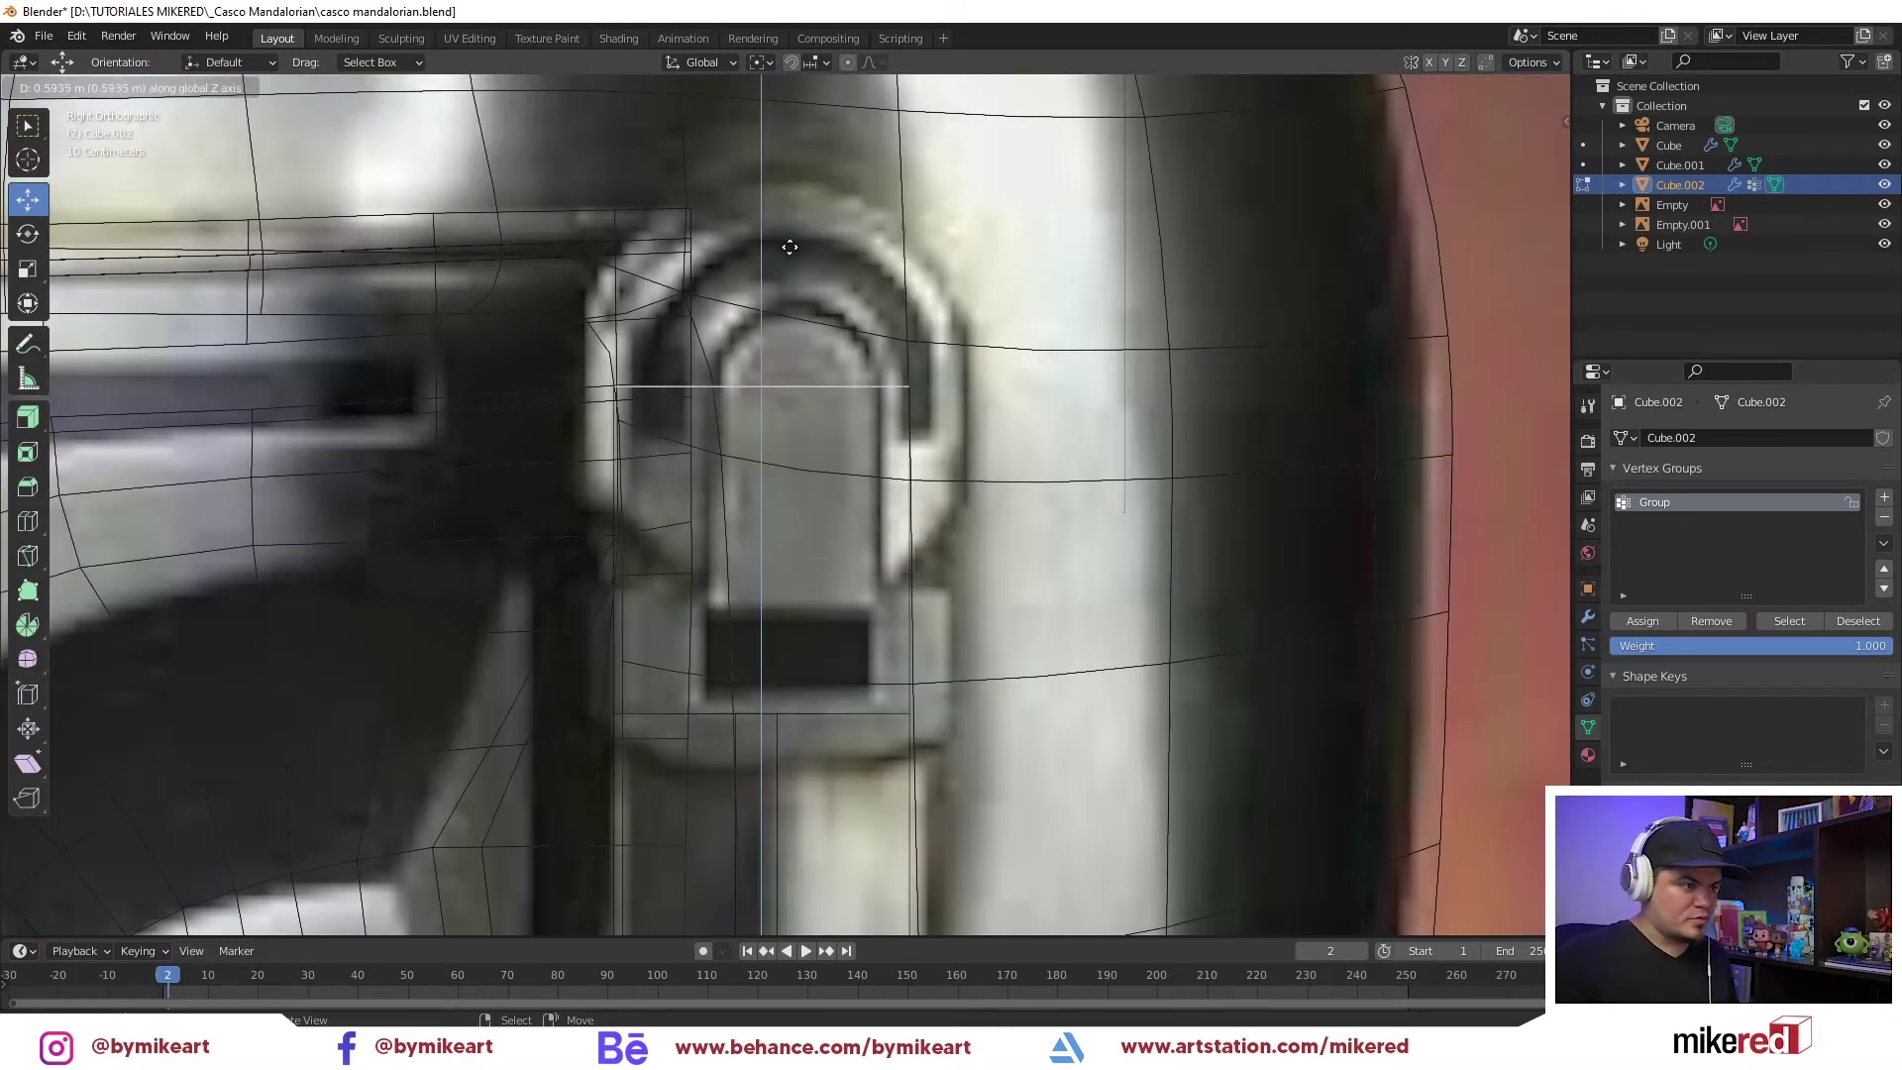
pyautogui.click(817, 203)
pyautogui.scroll(-5, 816, 203)
# Widen the whole ear-piece strip slightly along Y in Object Mode
pyautogui.press('Tab')
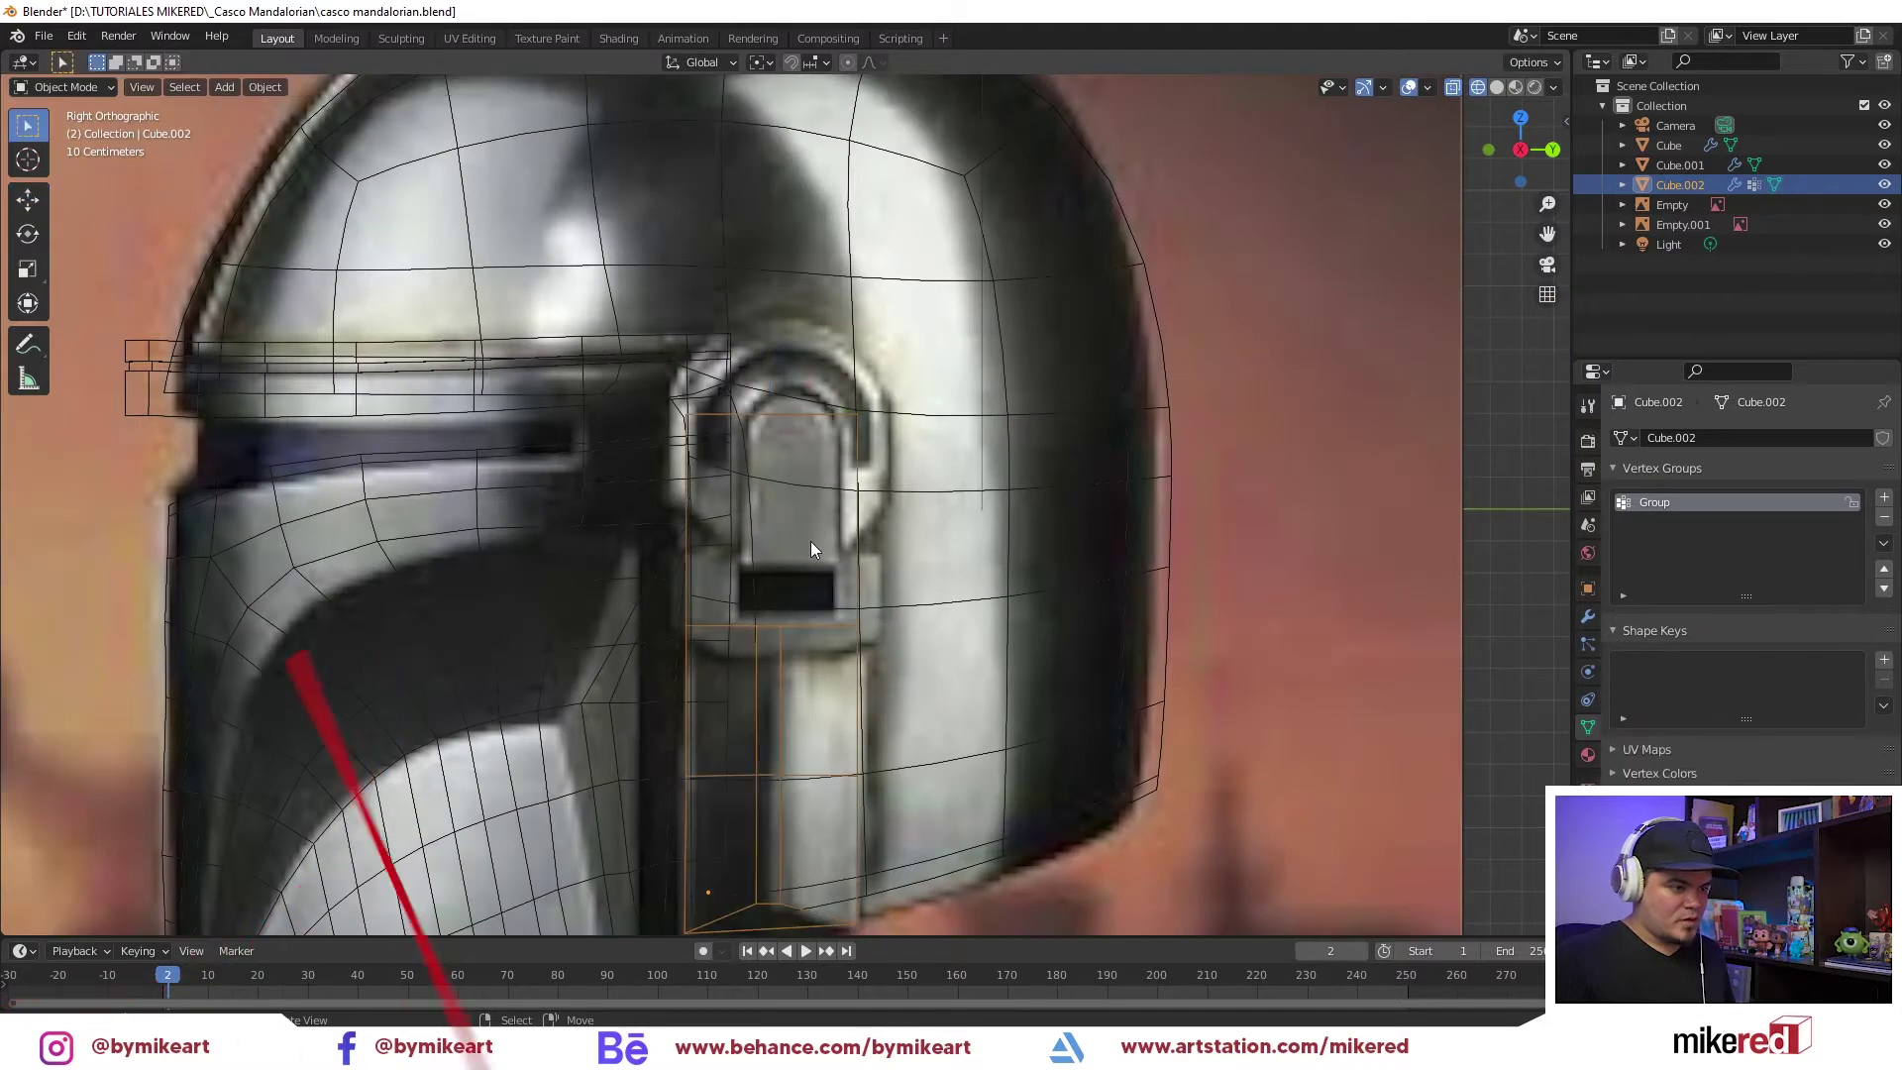
pyautogui.press('s')
pyautogui.press('y')
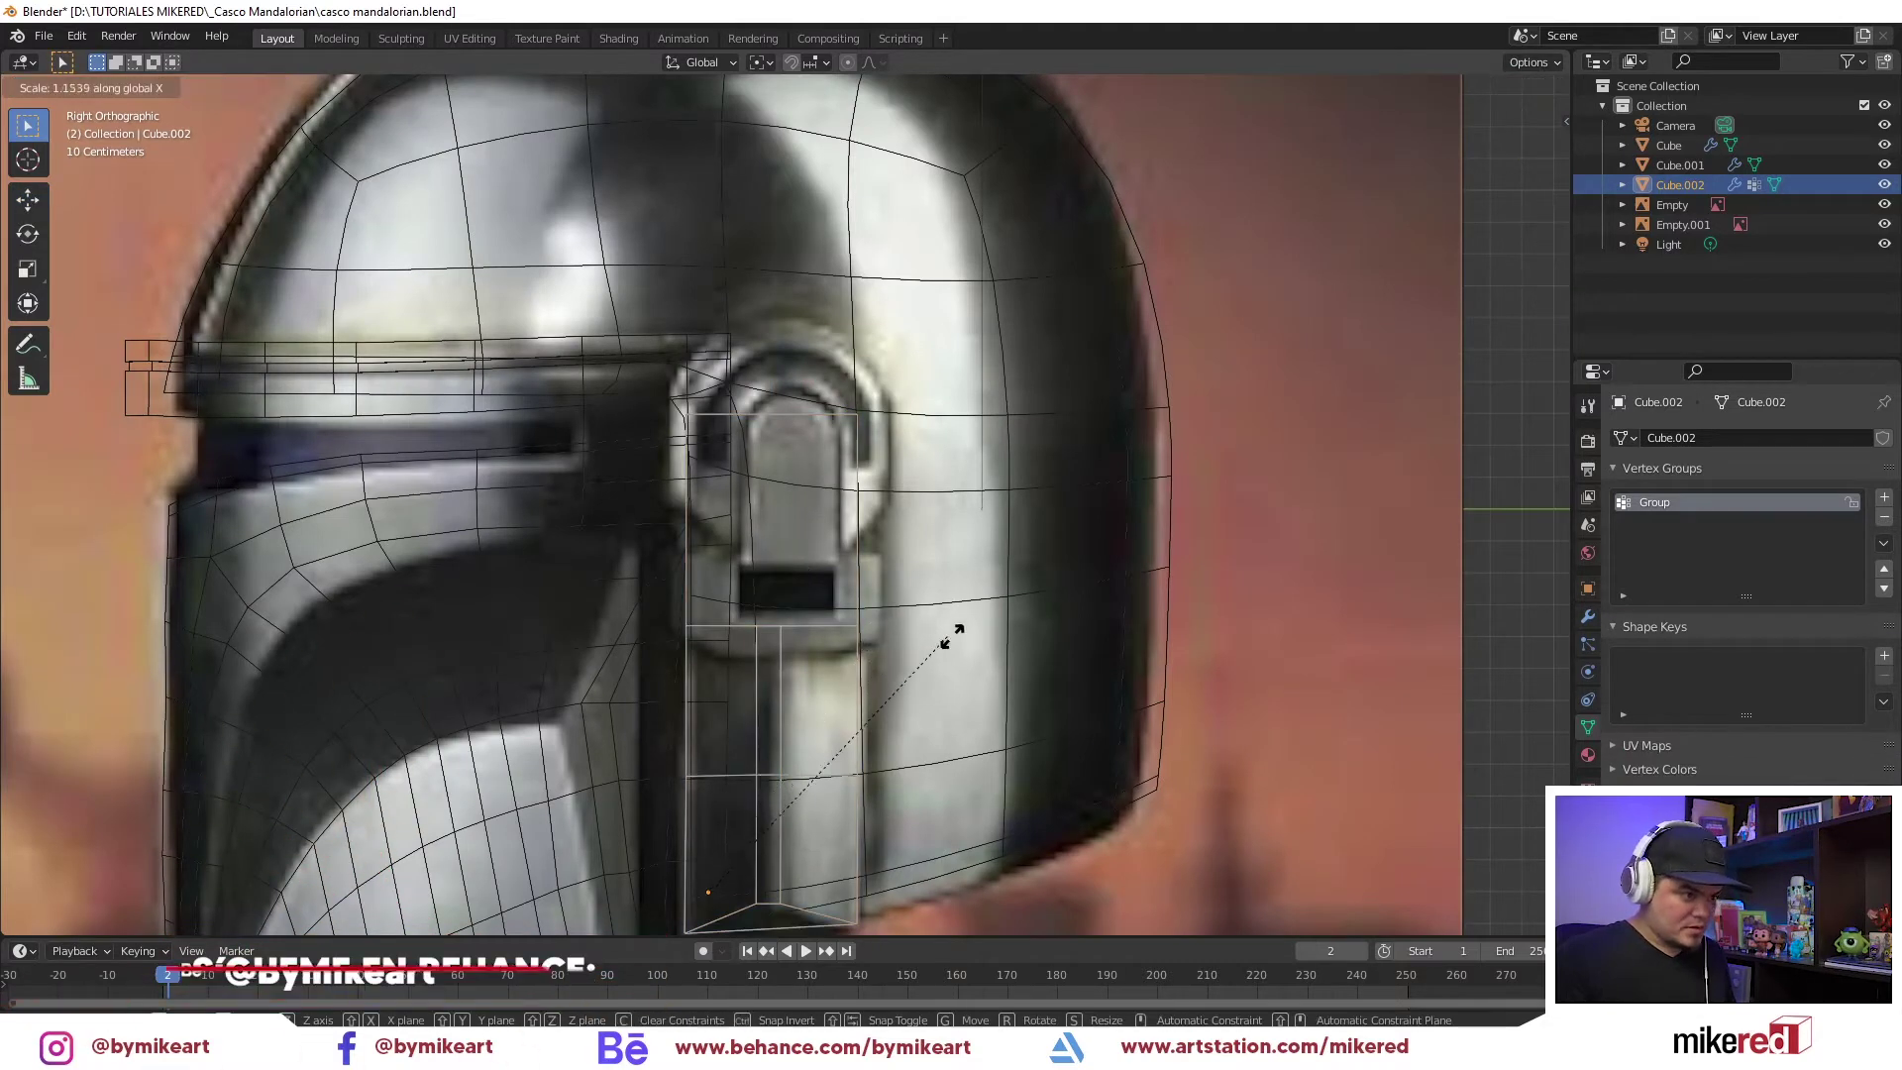
pyautogui.click(1423, 659)
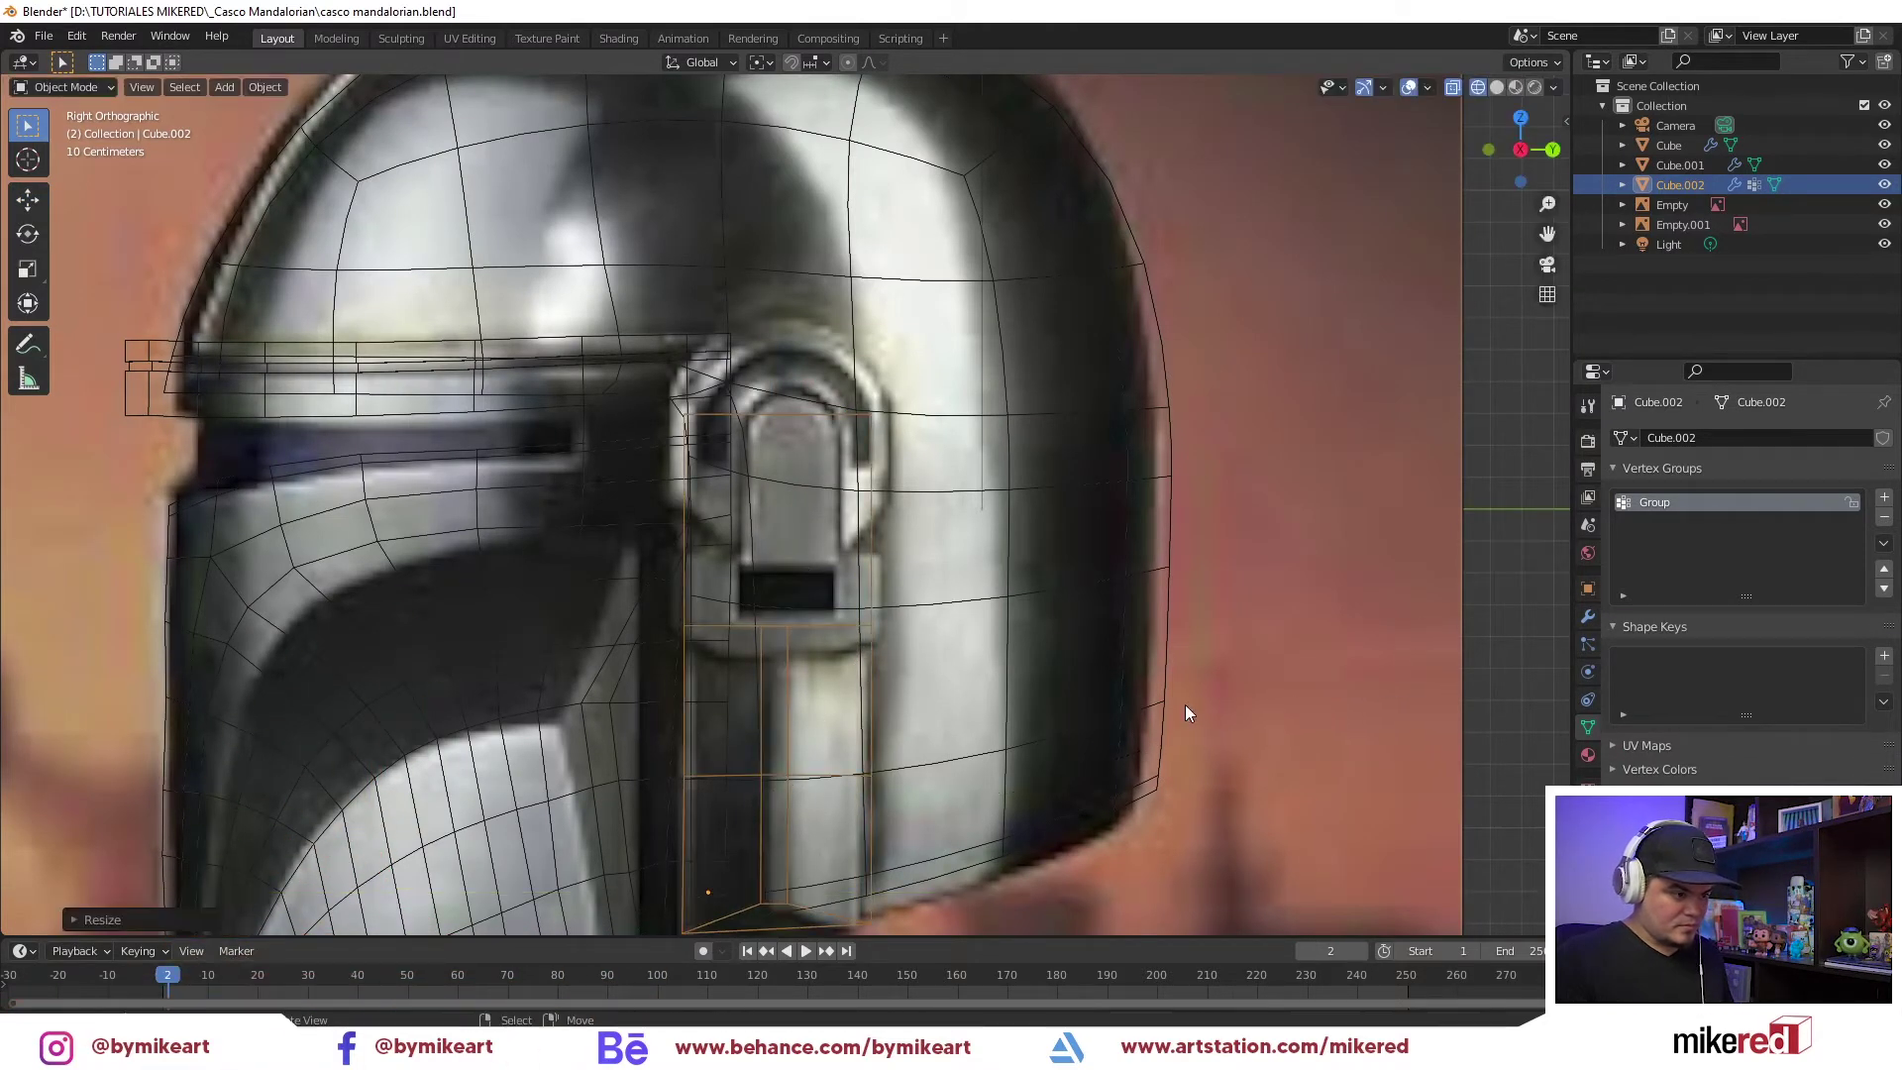
pyautogui.keyDown('shift'); pyautogui.scroll(-3, 991, 644); pyautogui.keyUp('shift')
pyautogui.keyDown('shift'); pyautogui.scroll(-2, 888, 615); pyautogui.keyUp('shift')
# Select a vertical edge path on the strip and rotate it to follow the reference
pyautogui.press('Tab')
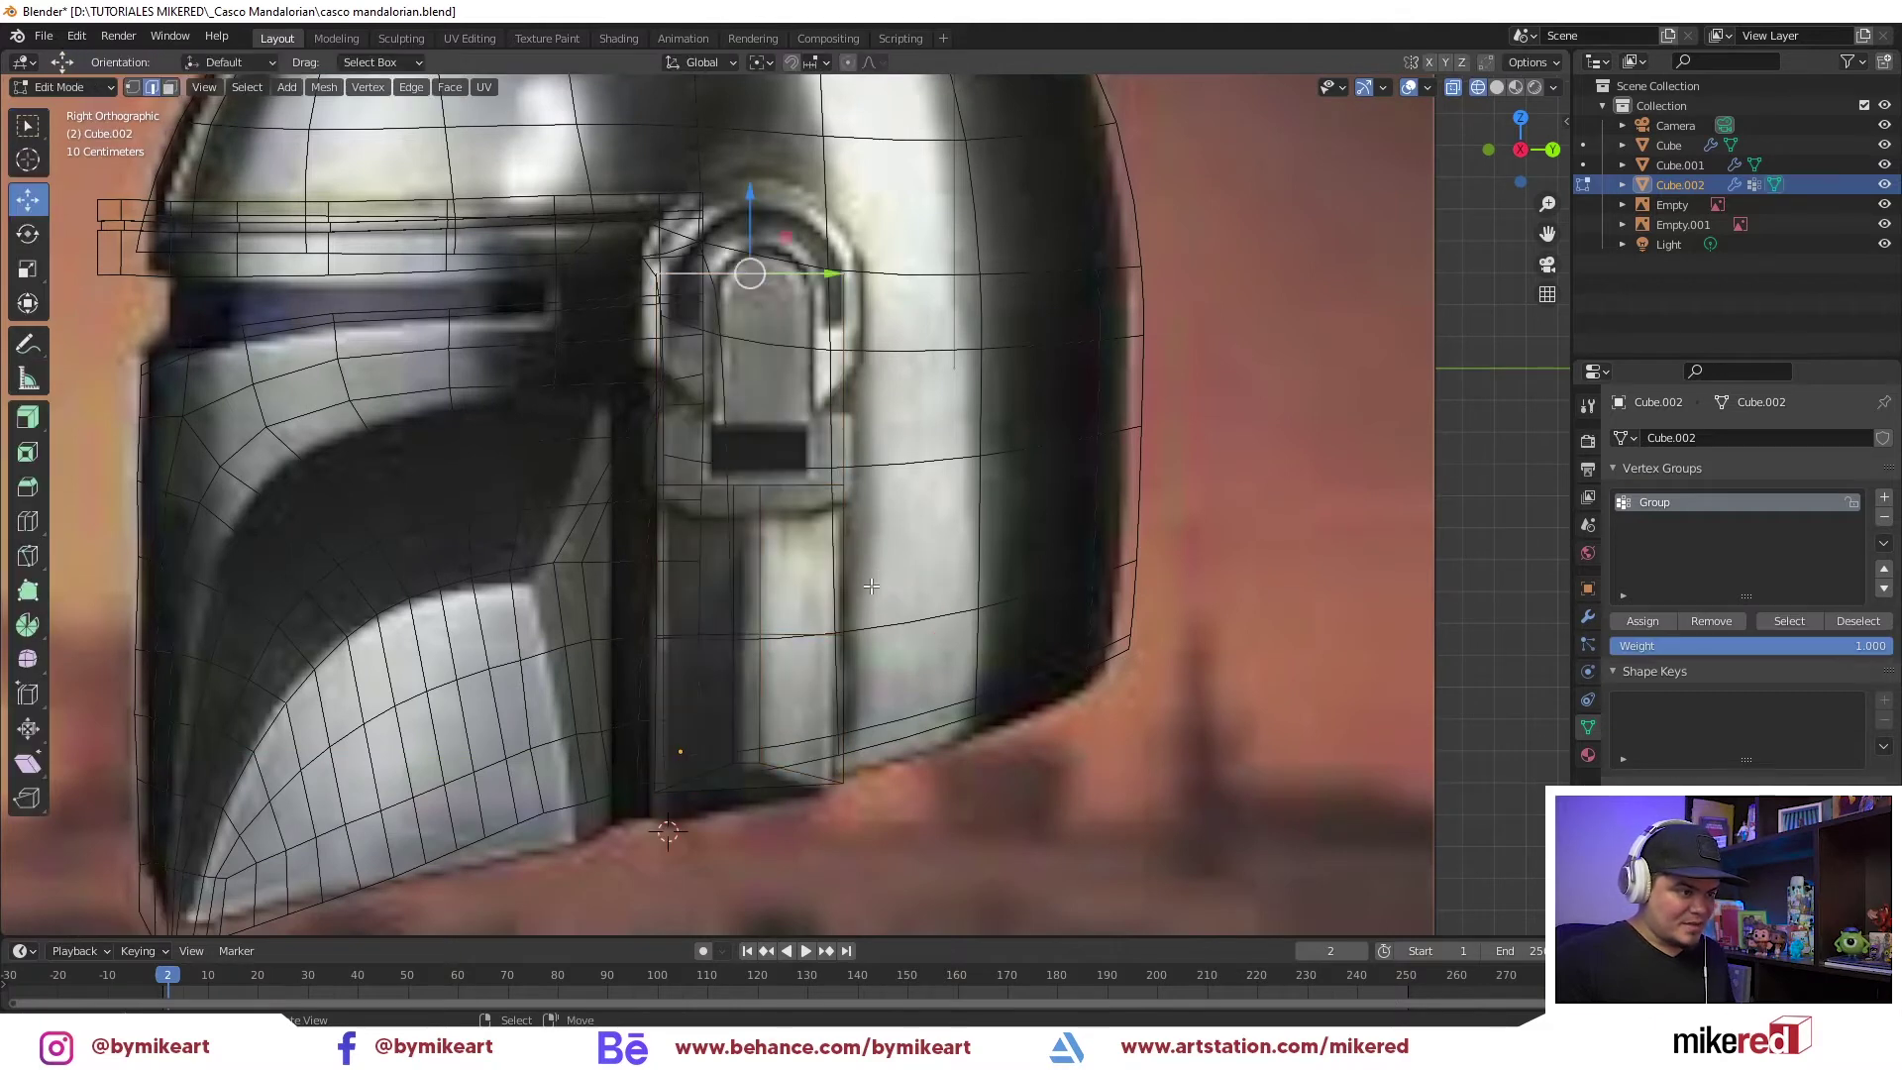
pyautogui.keyDown('alt'); pyautogui.click(856, 549); pyautogui.keyUp('alt')
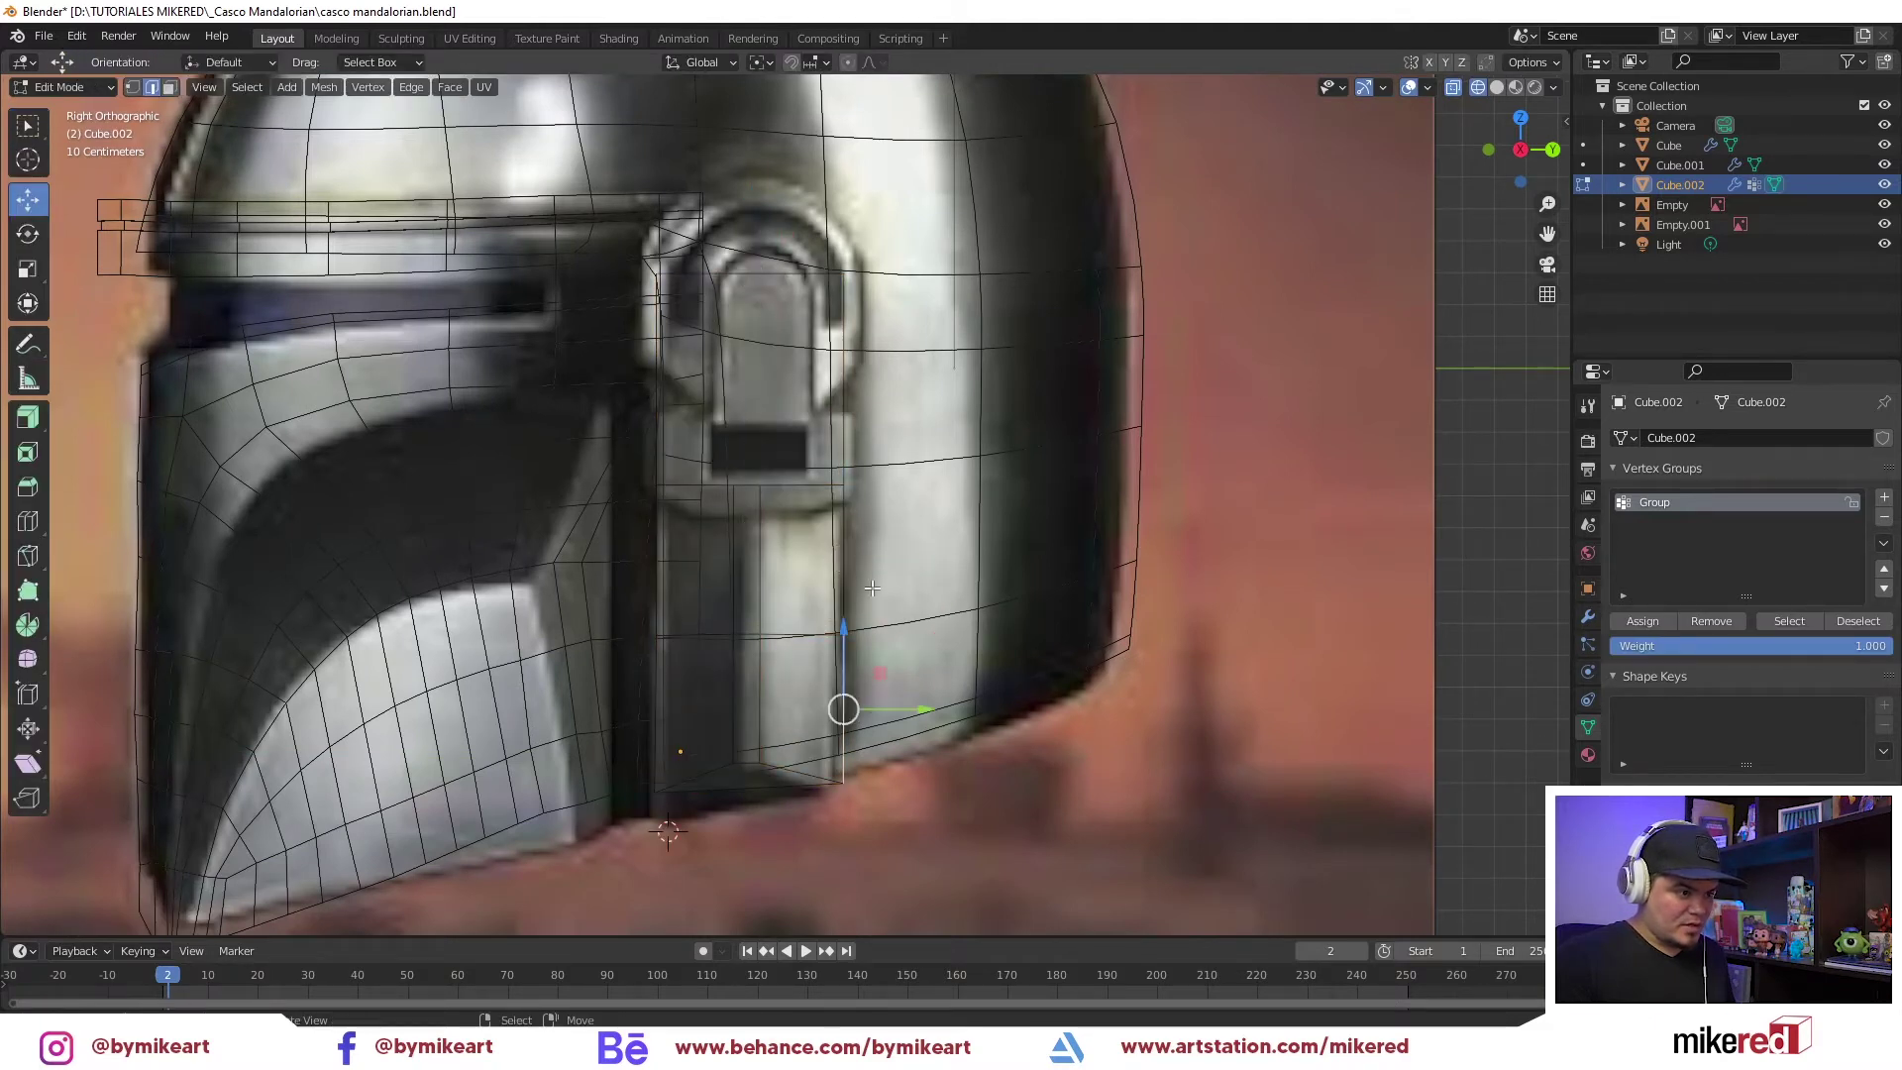
pyautogui.keyDown('ctrl'); pyautogui.click(843, 274); pyautogui.keyUp('ctrl')
pyautogui.press('g')
pyautogui.press('g')
pyautogui.click(383, 476)
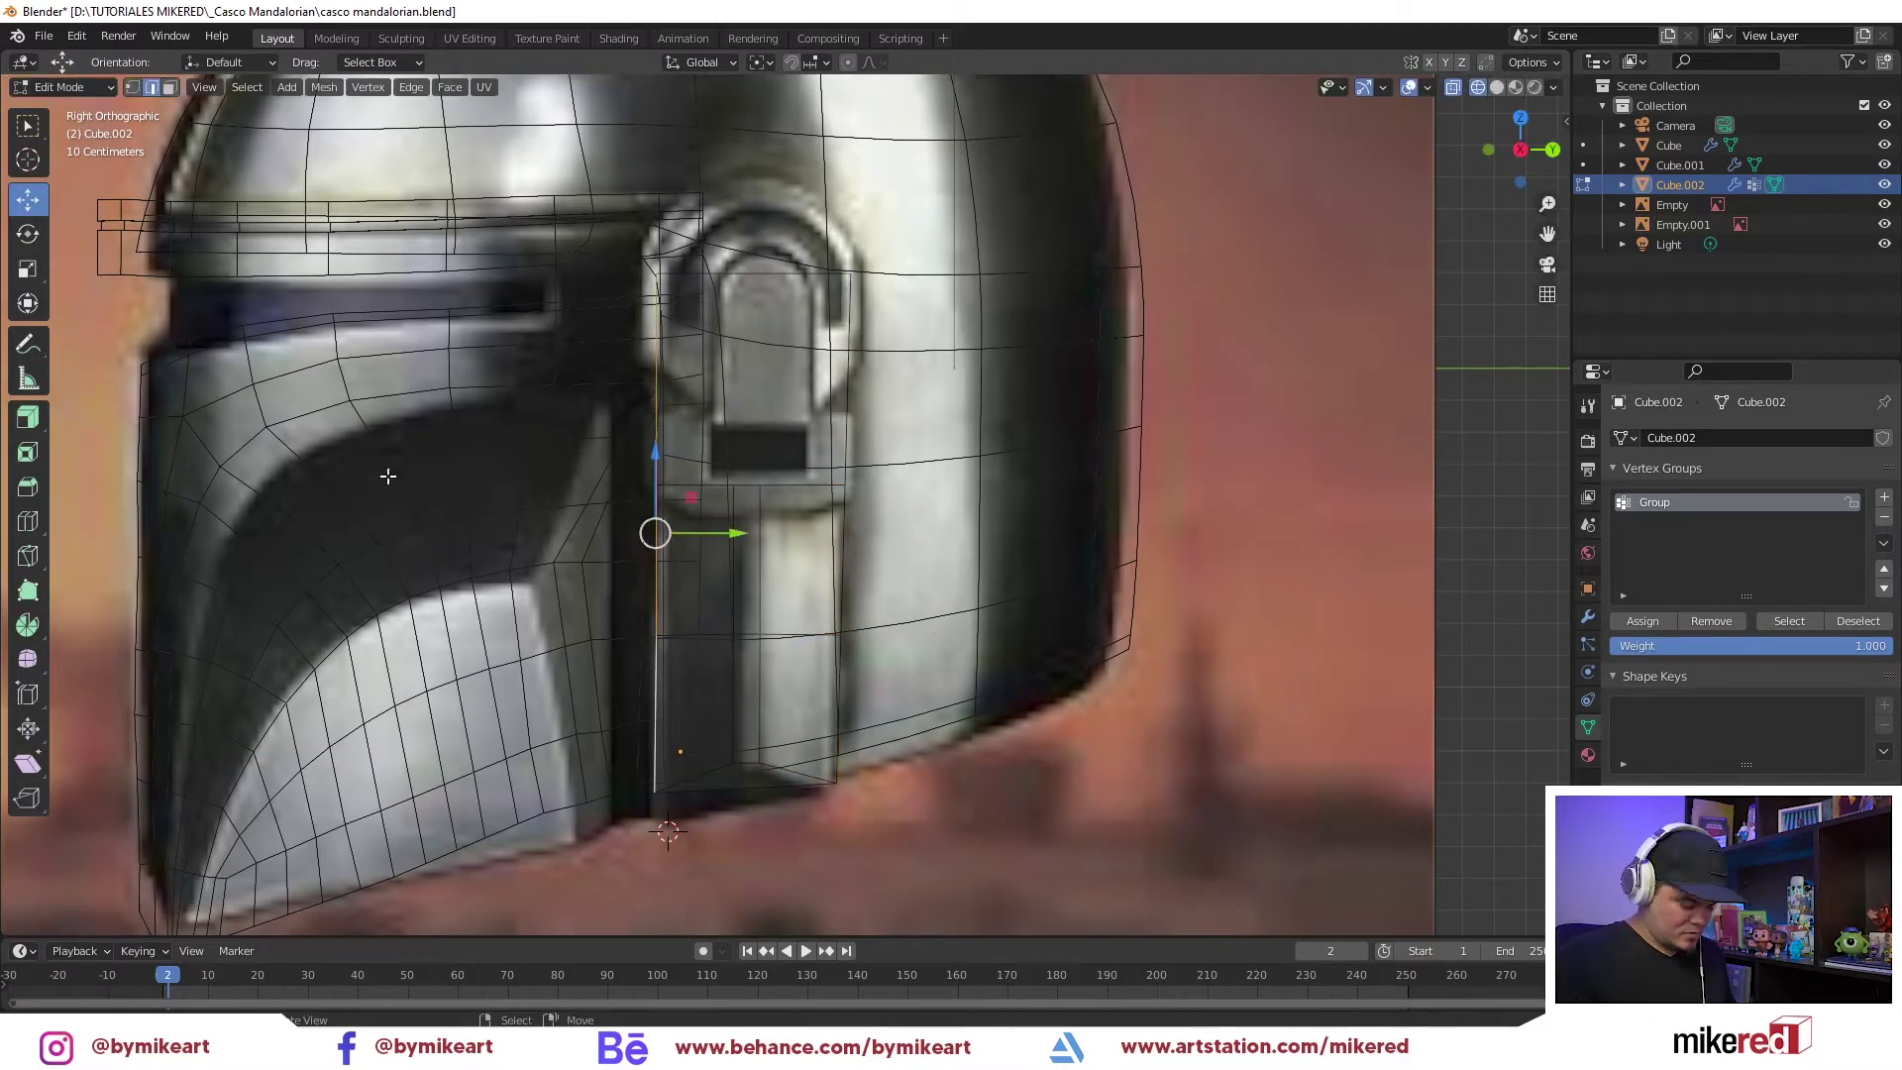
pyautogui.press('r')
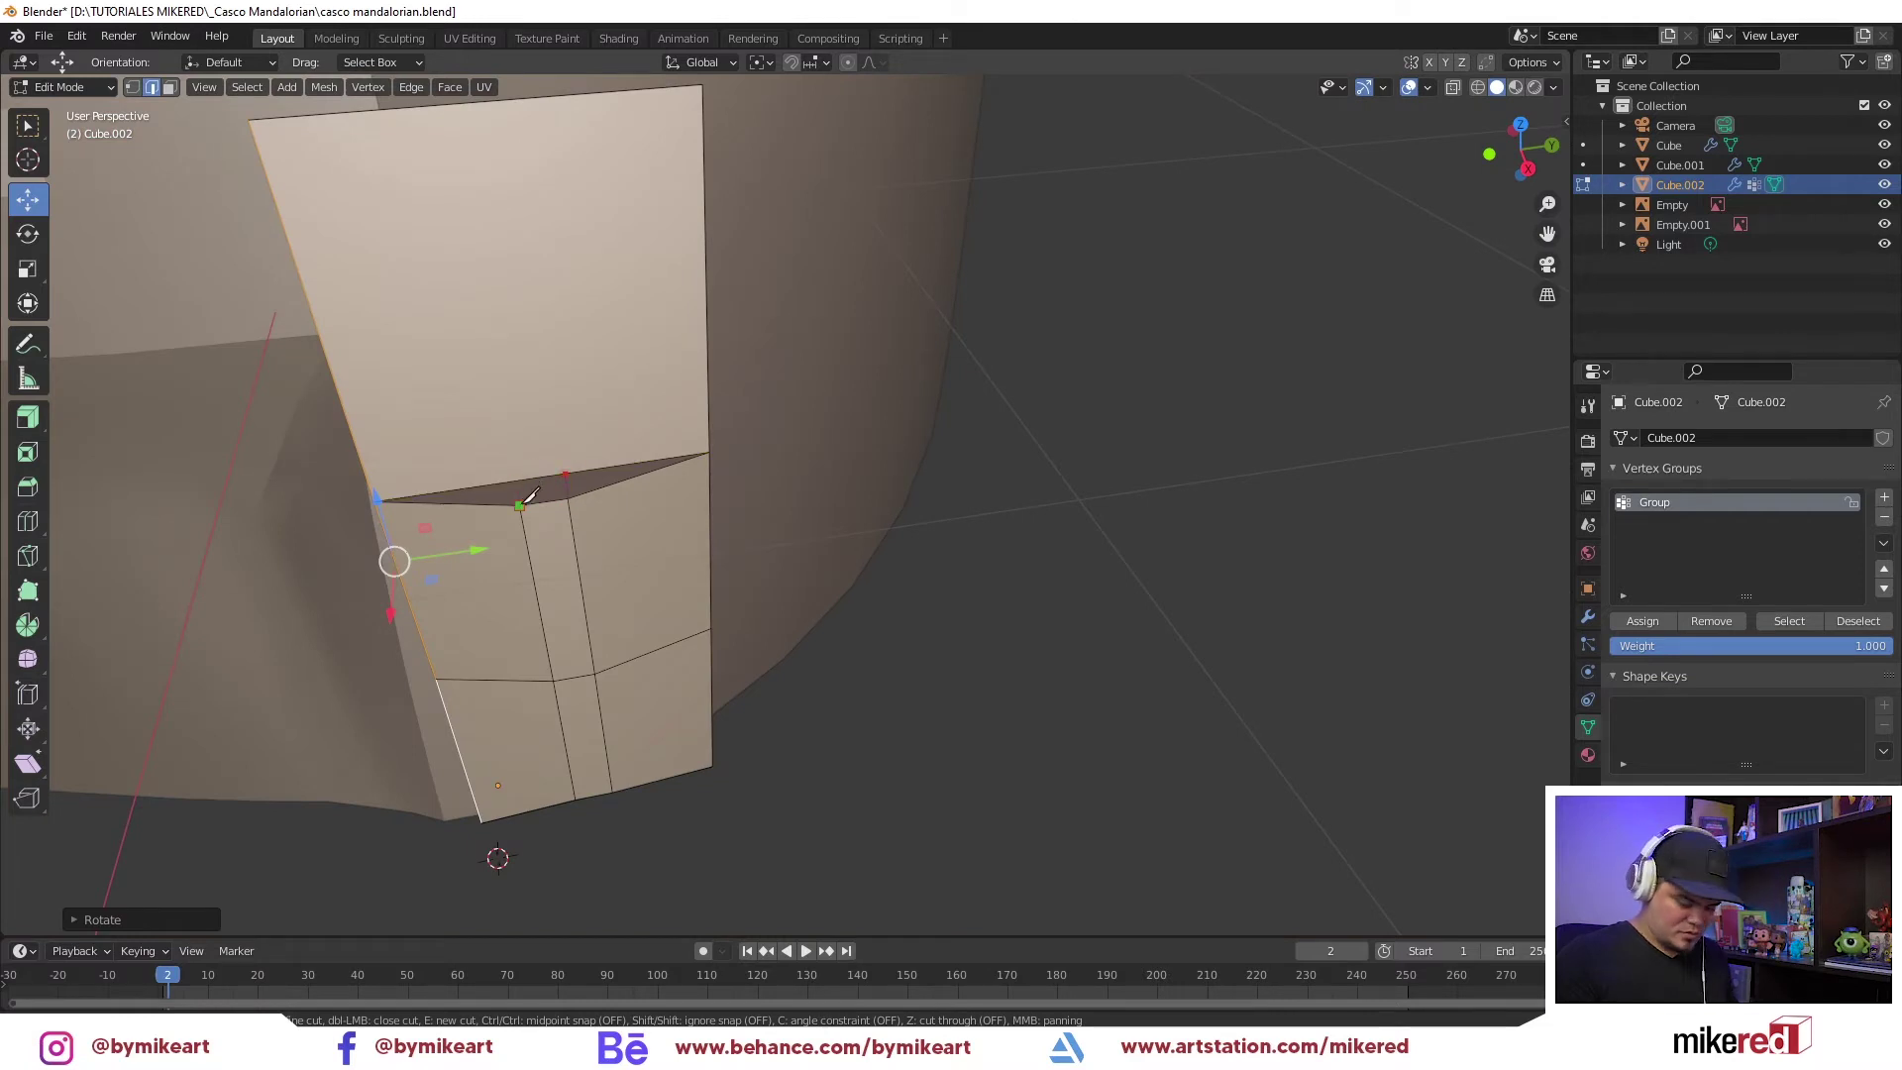
# Knife-cut a new edge across the strip's top face
pyautogui.click(531, 495)
pyautogui.press('Return')
pyautogui.keyDown('shift'); pyautogui.click(549, 490); pyautogui.keyUp('shift')
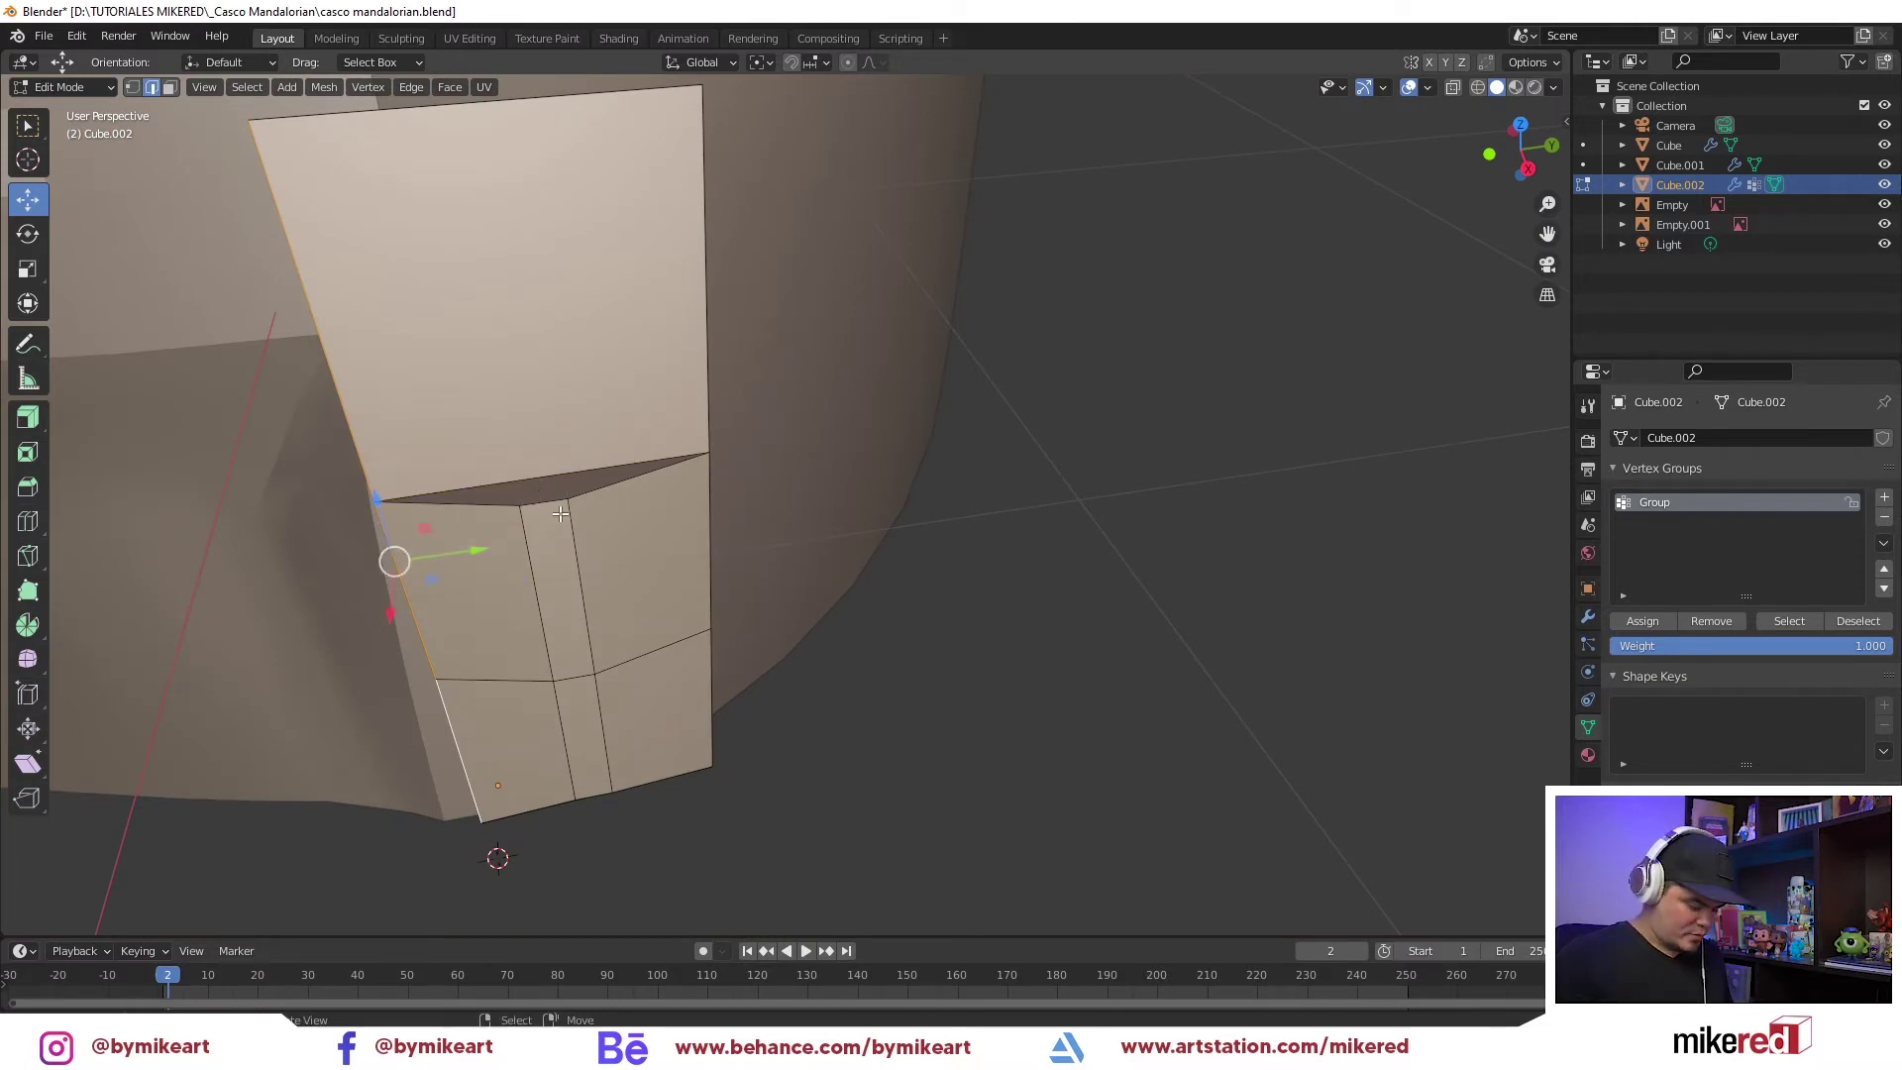
pyautogui.click(550, 487)
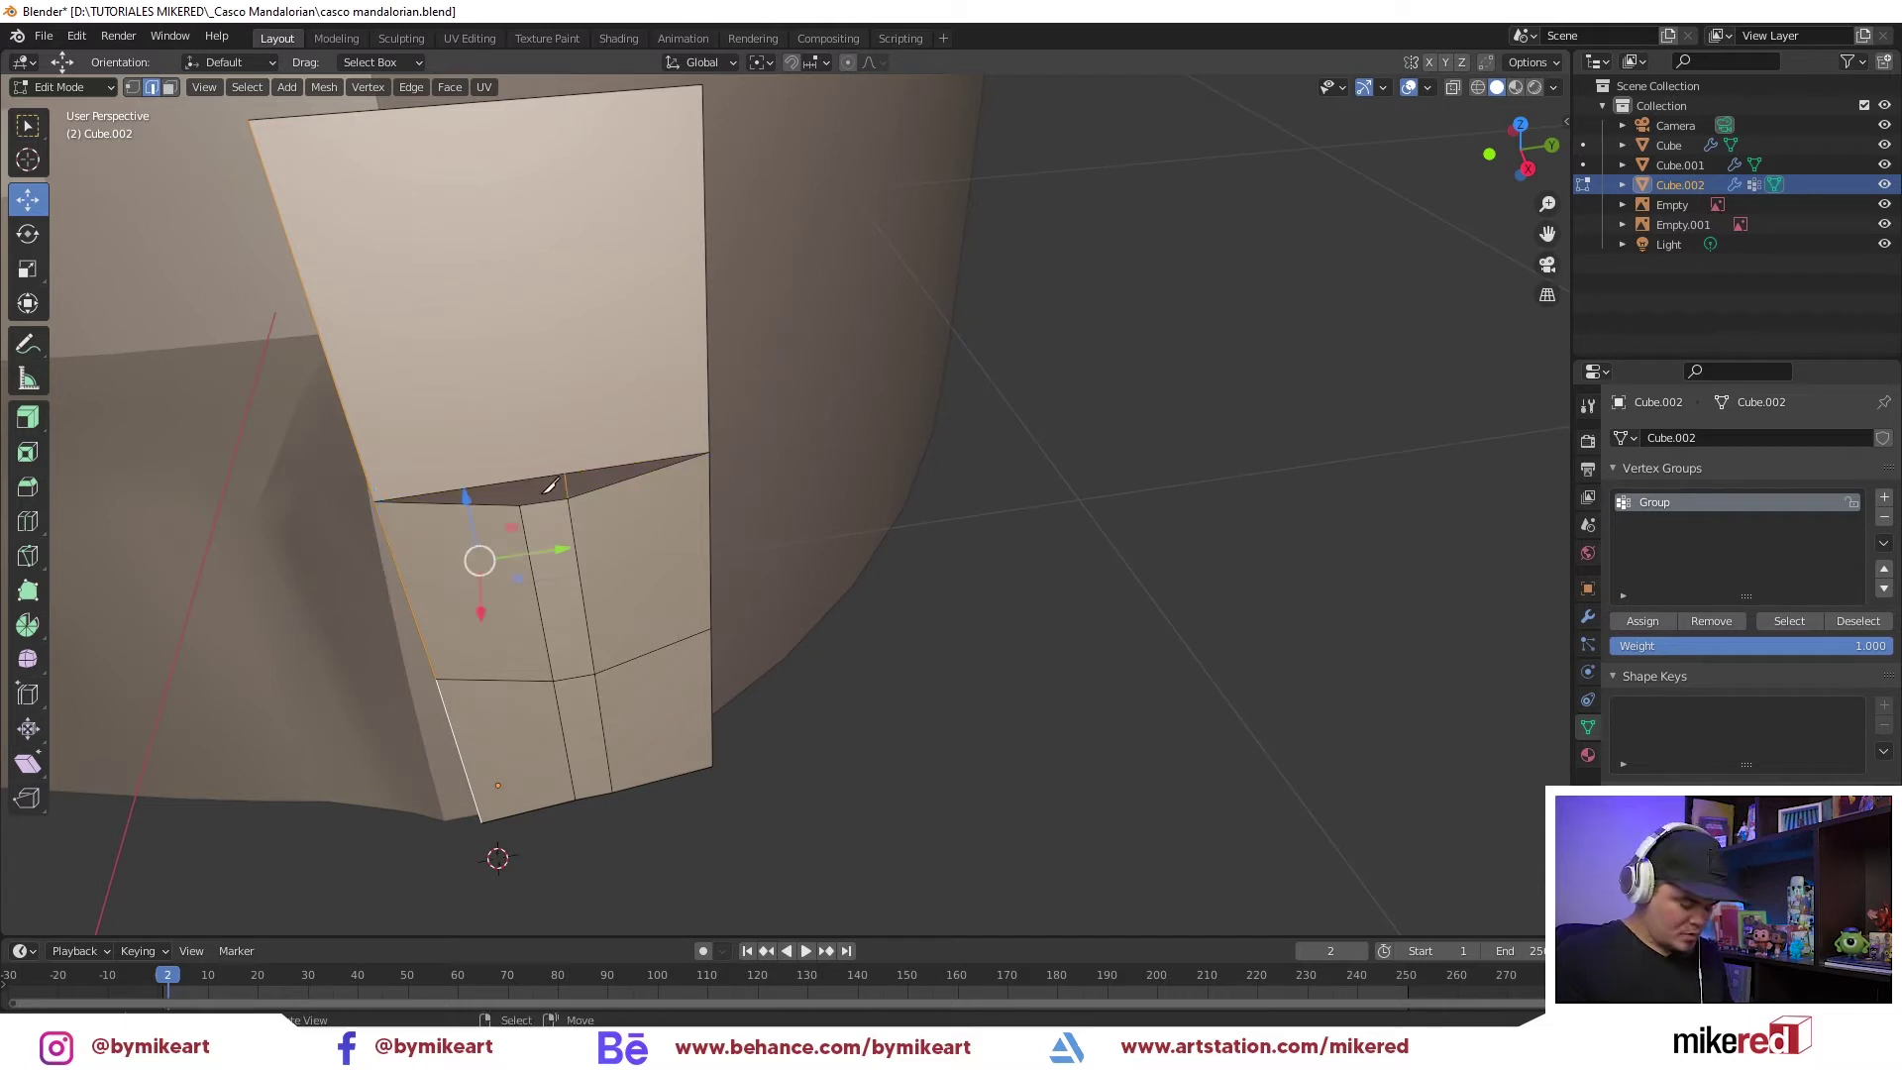
pyautogui.press('k')
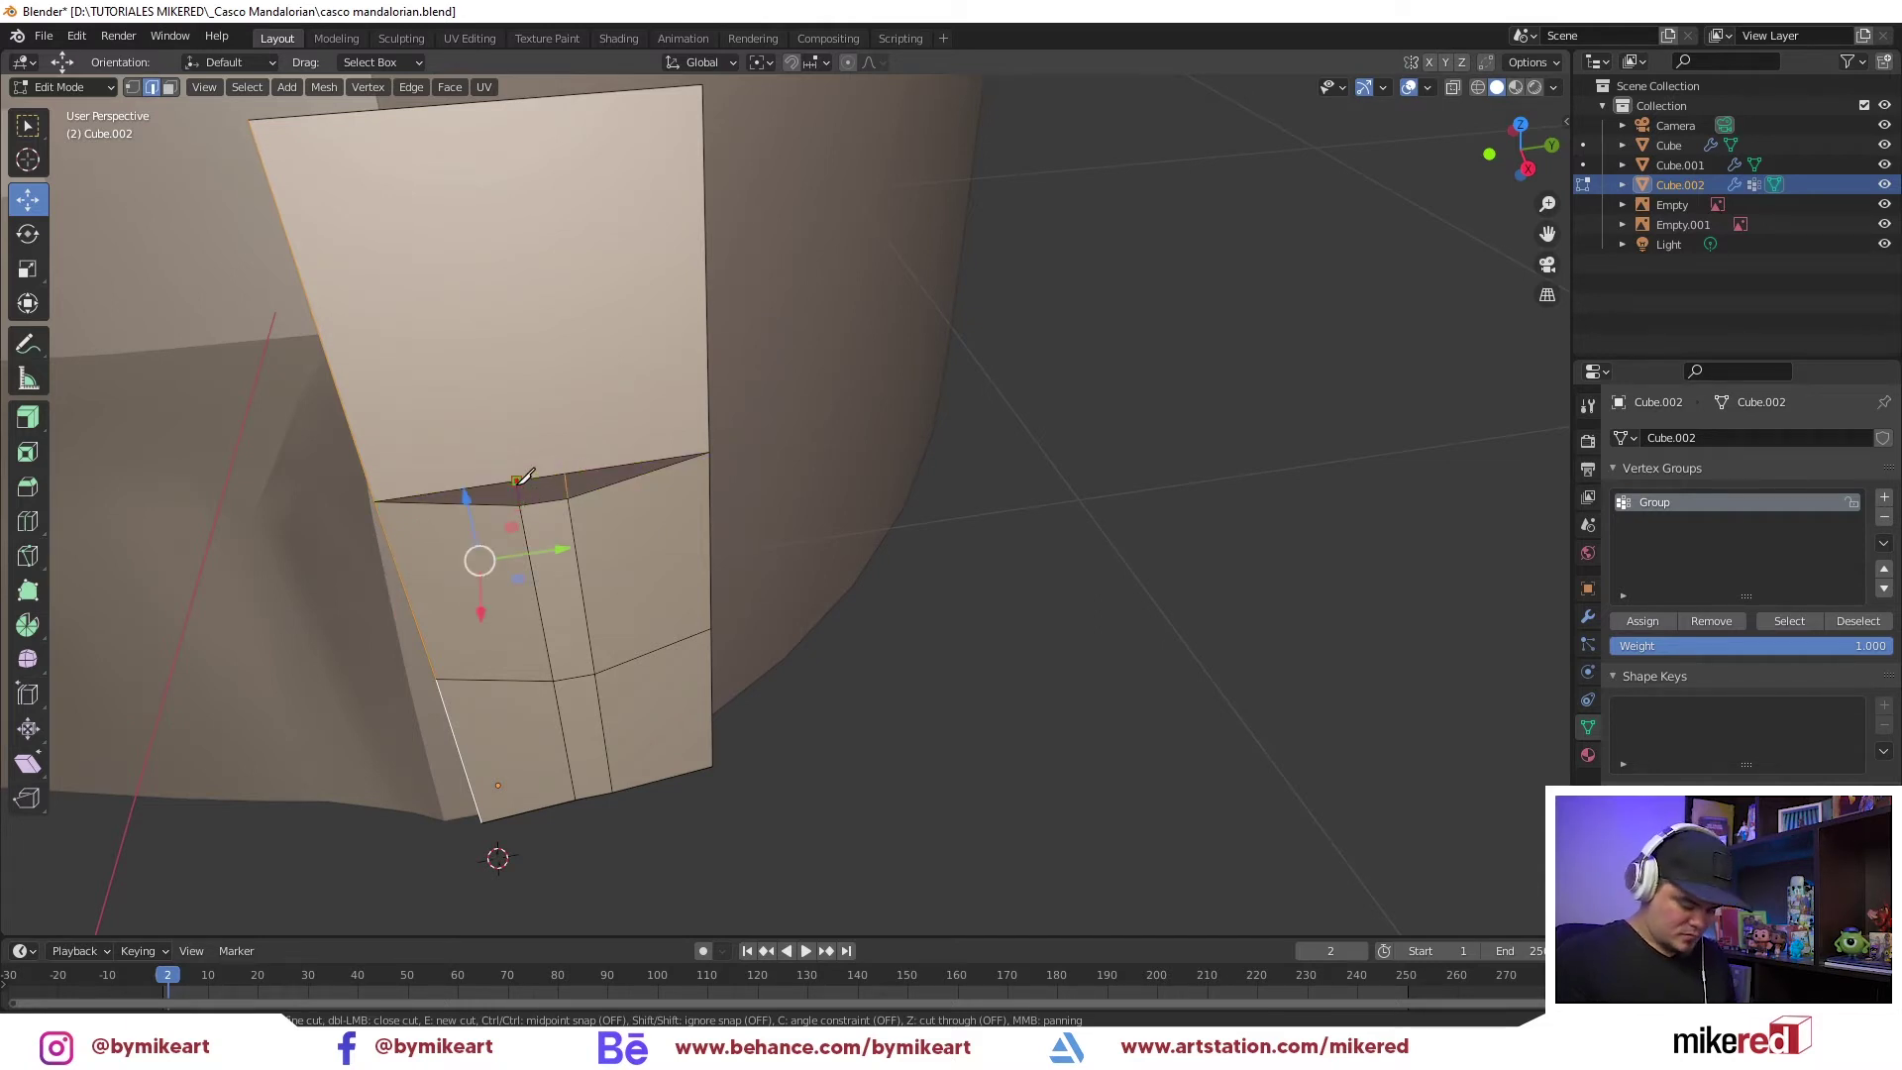
pyautogui.press('Escape')
# Knife-cut a vertical line from the bottom to the top of the upper panel
pyautogui.moveTo(523, 477); pyautogui.dragTo(594, 721, button='middle')
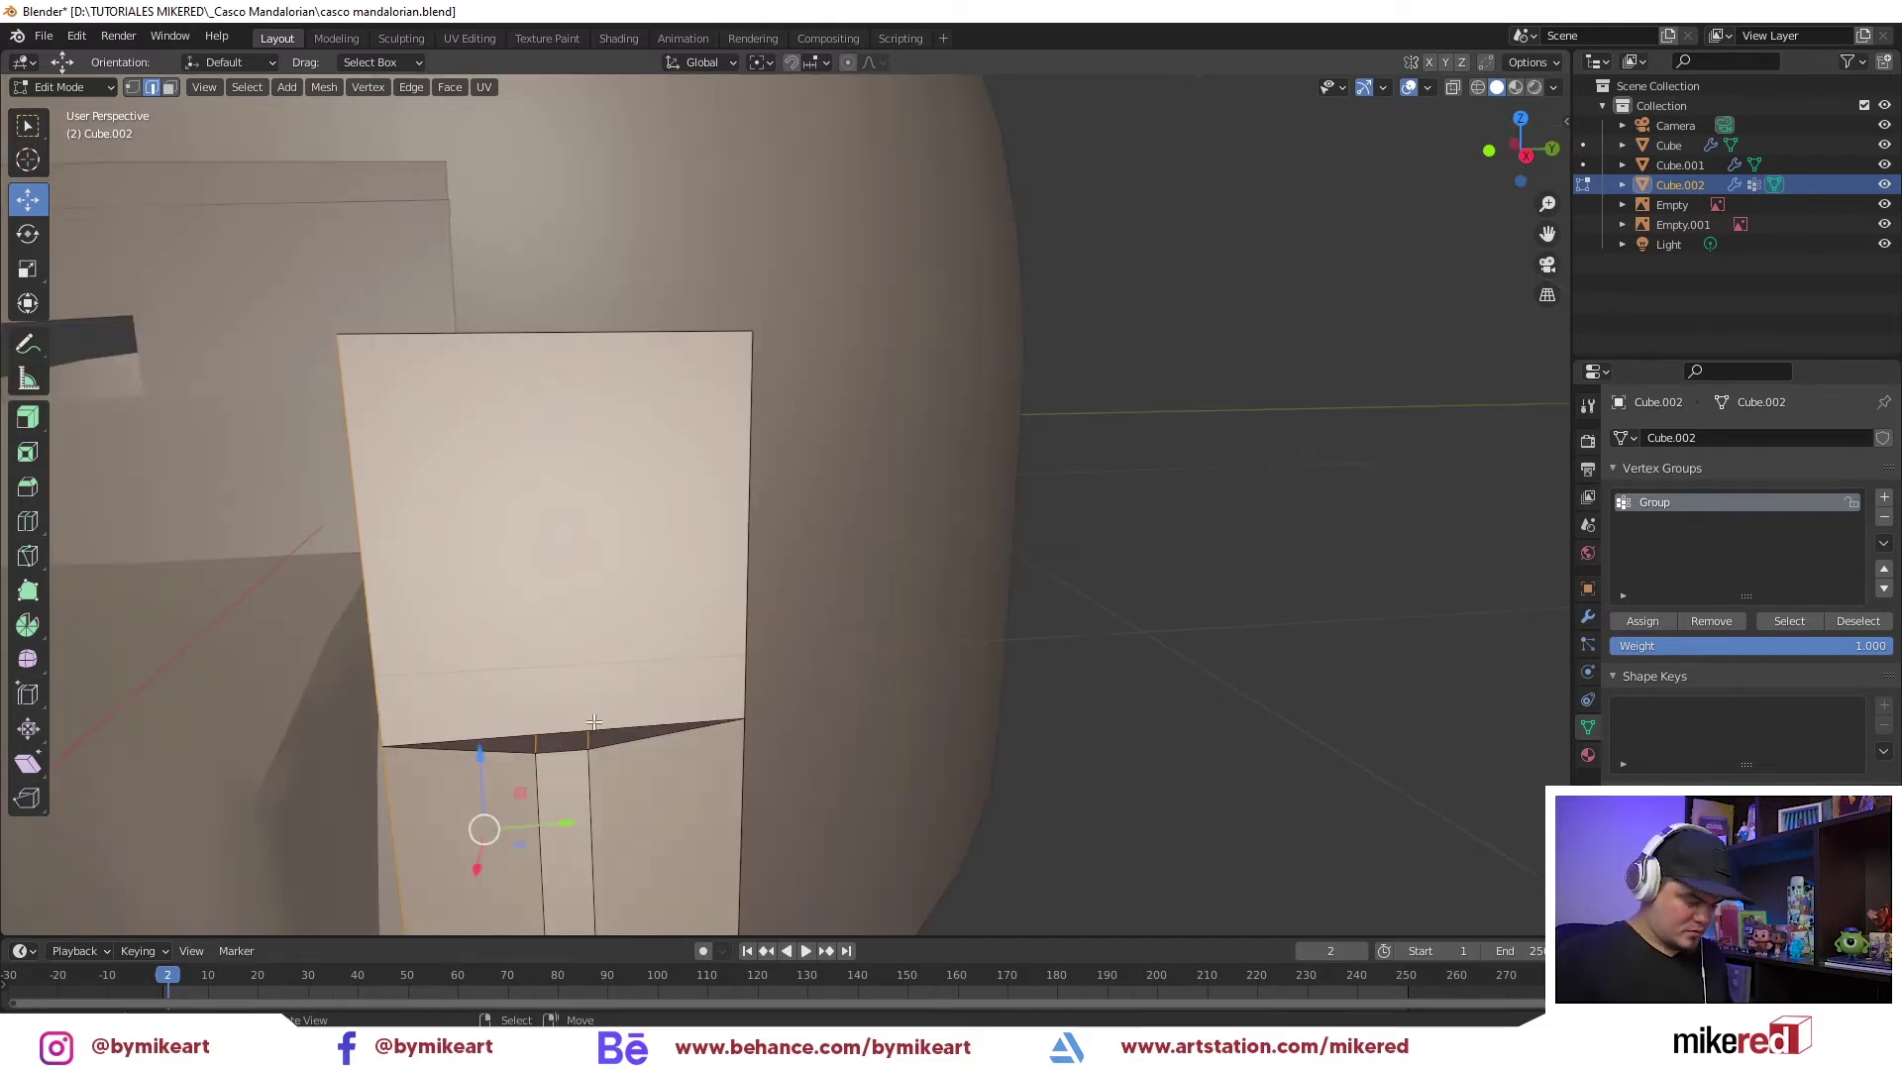
pyautogui.press('k')
pyautogui.click(589, 730)
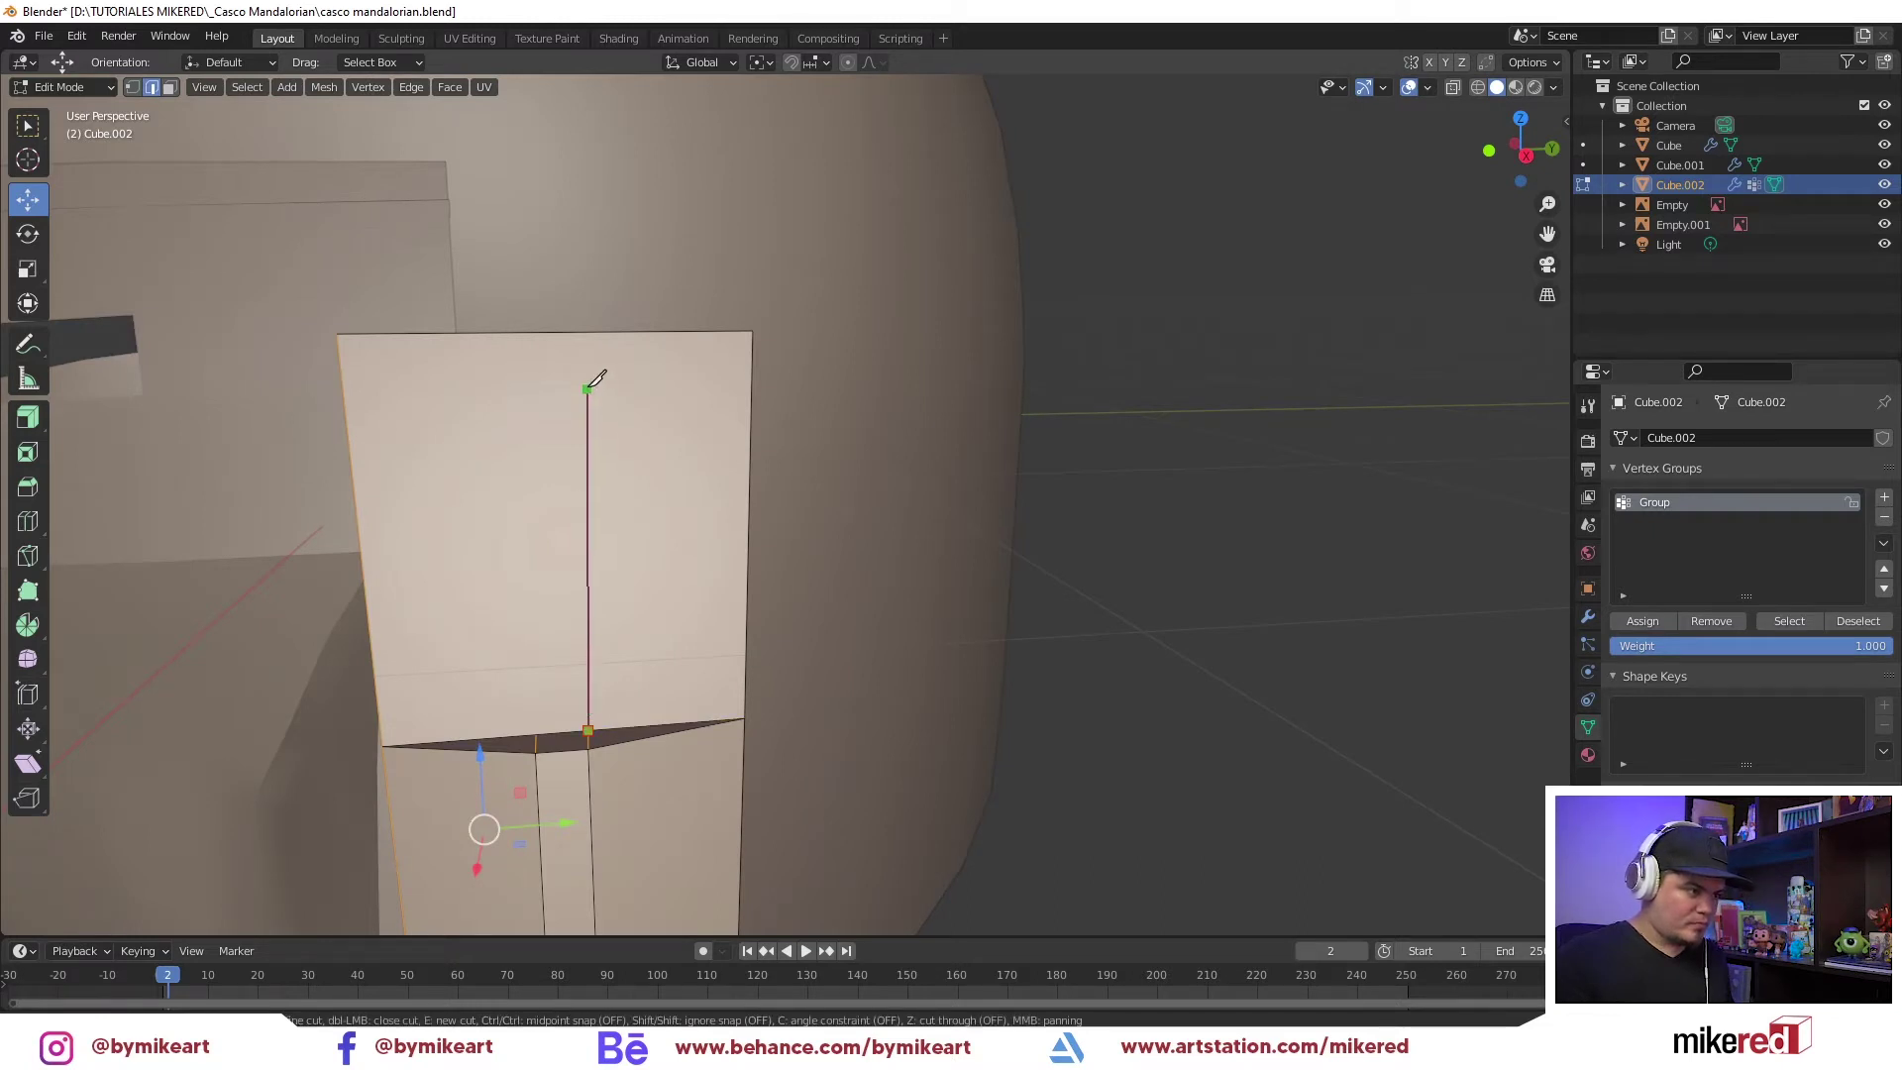
pyautogui.click(584, 332)
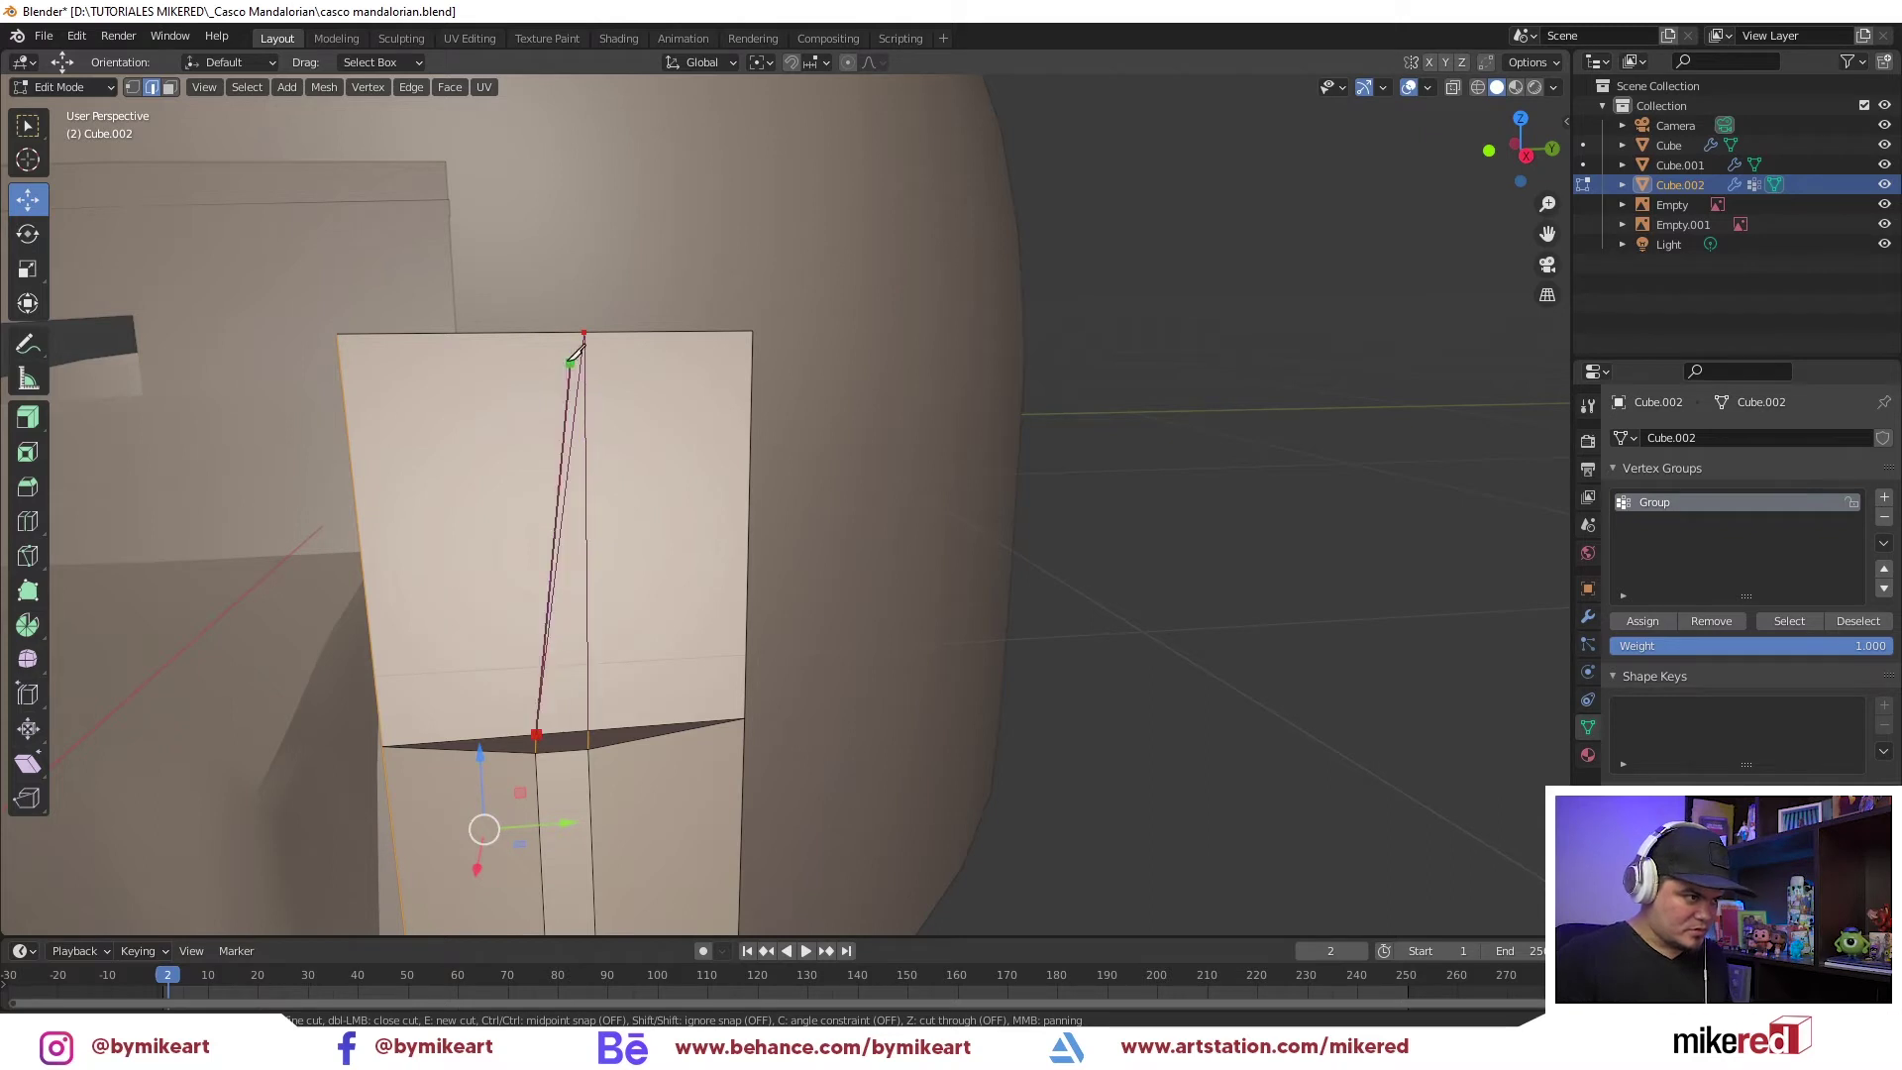
pyautogui.press('Escape')
# In the right side view, raise the top middle vertex along Z into a peak and enable X-ray
pyautogui.press('KP_3')
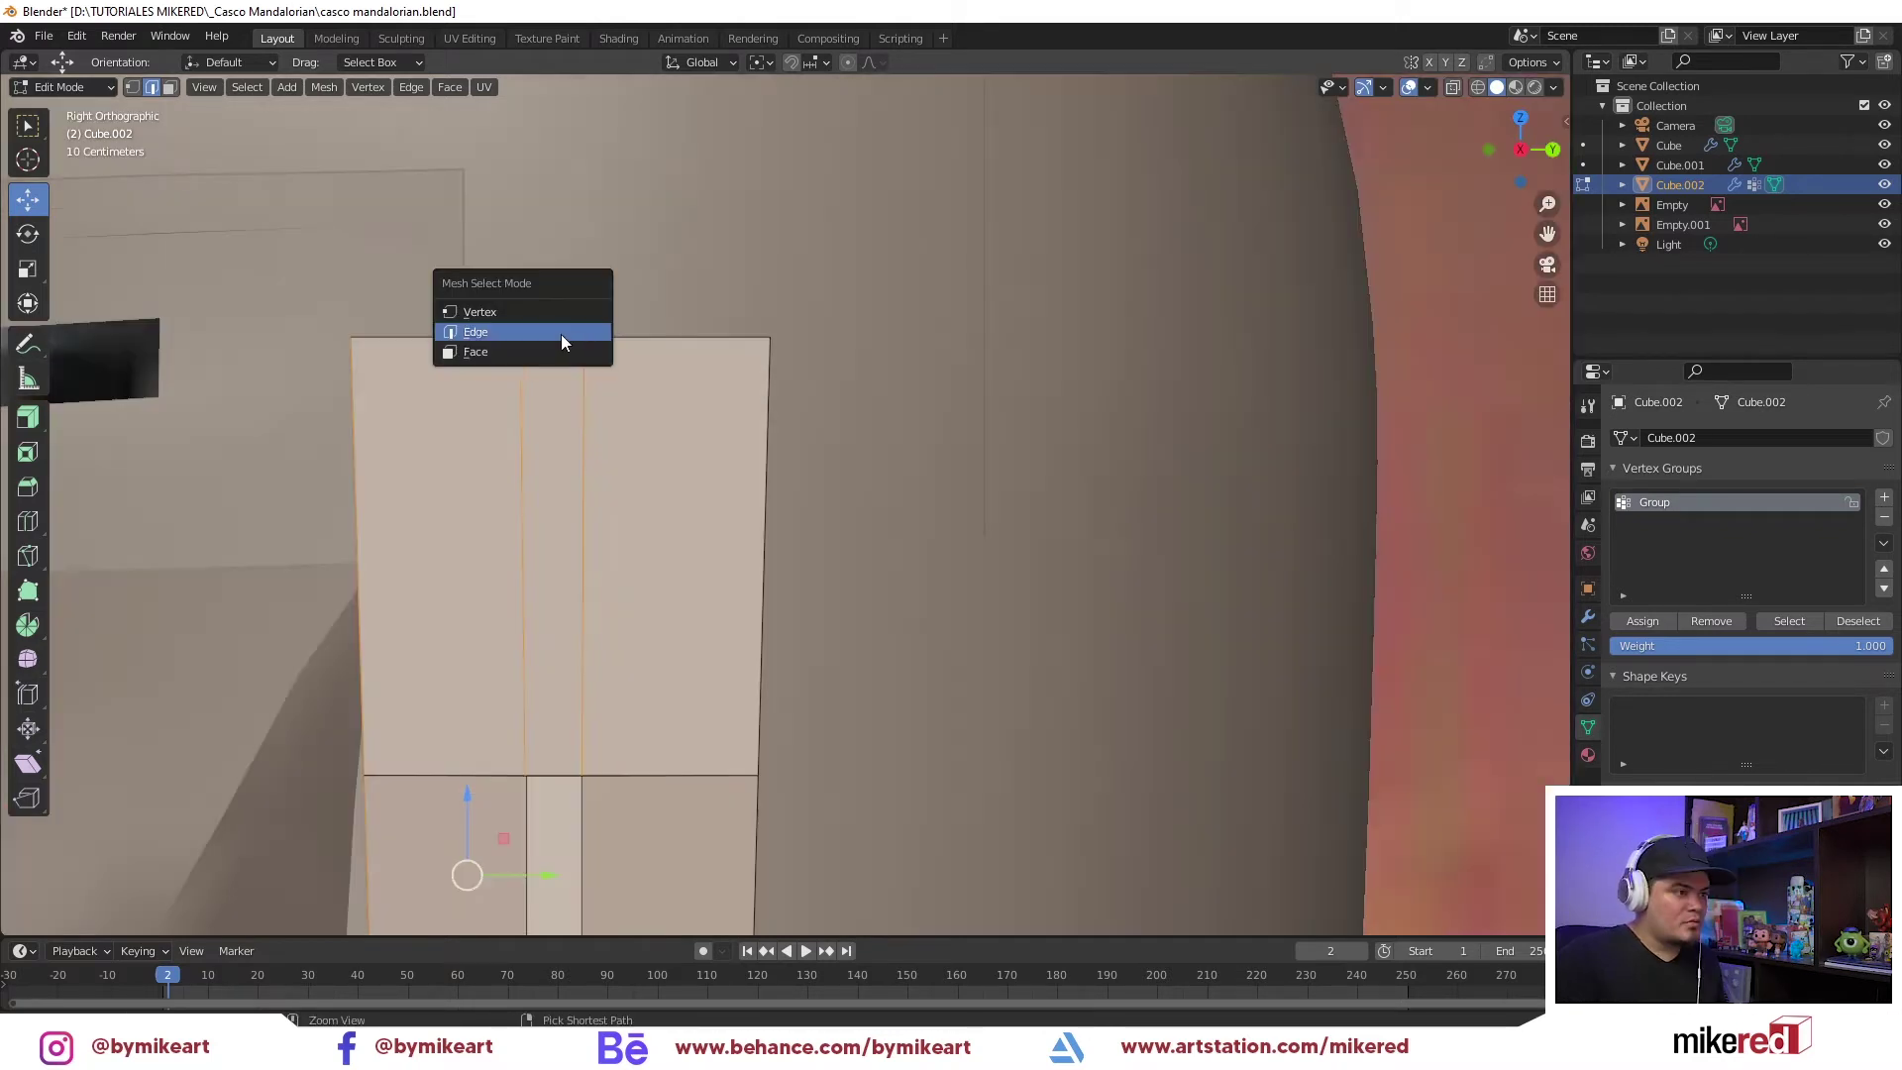
pyautogui.click(561, 342)
pyautogui.press('g')
pyautogui.press('z')
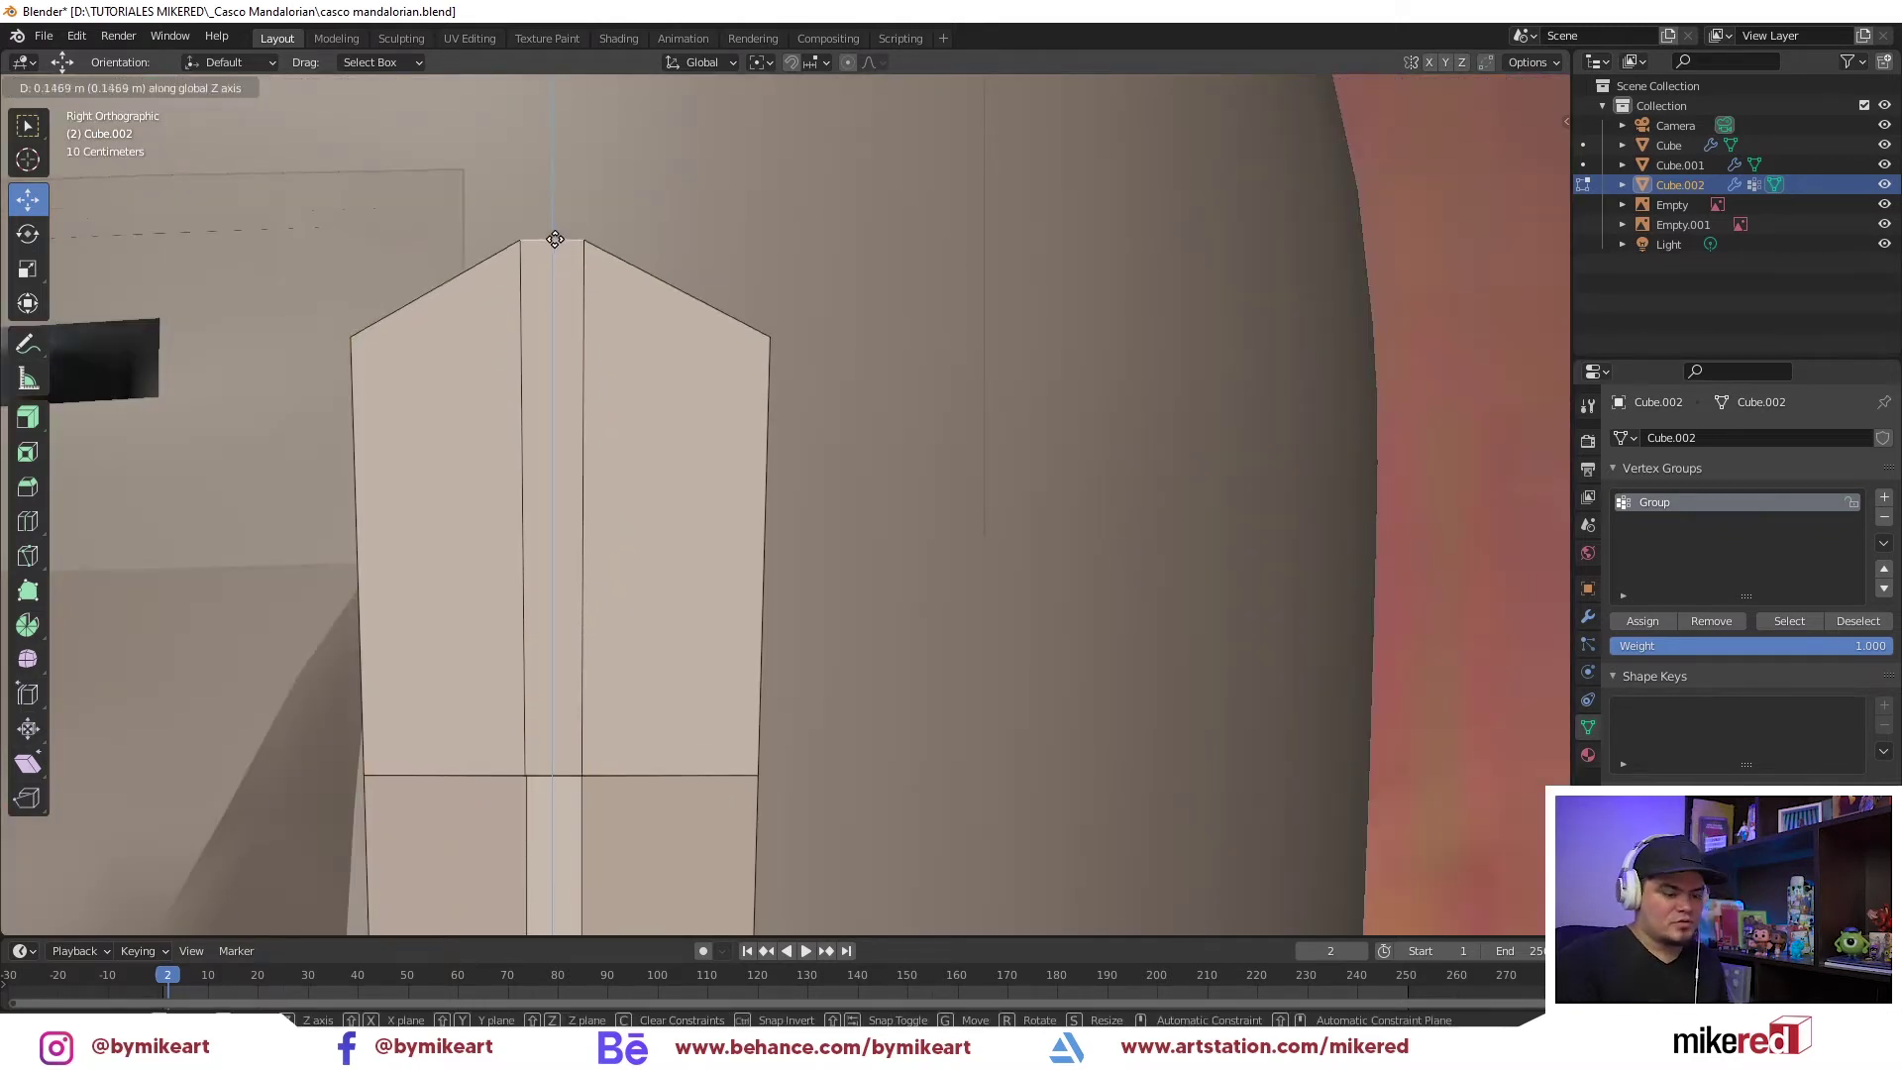
pyautogui.click(567, 244)
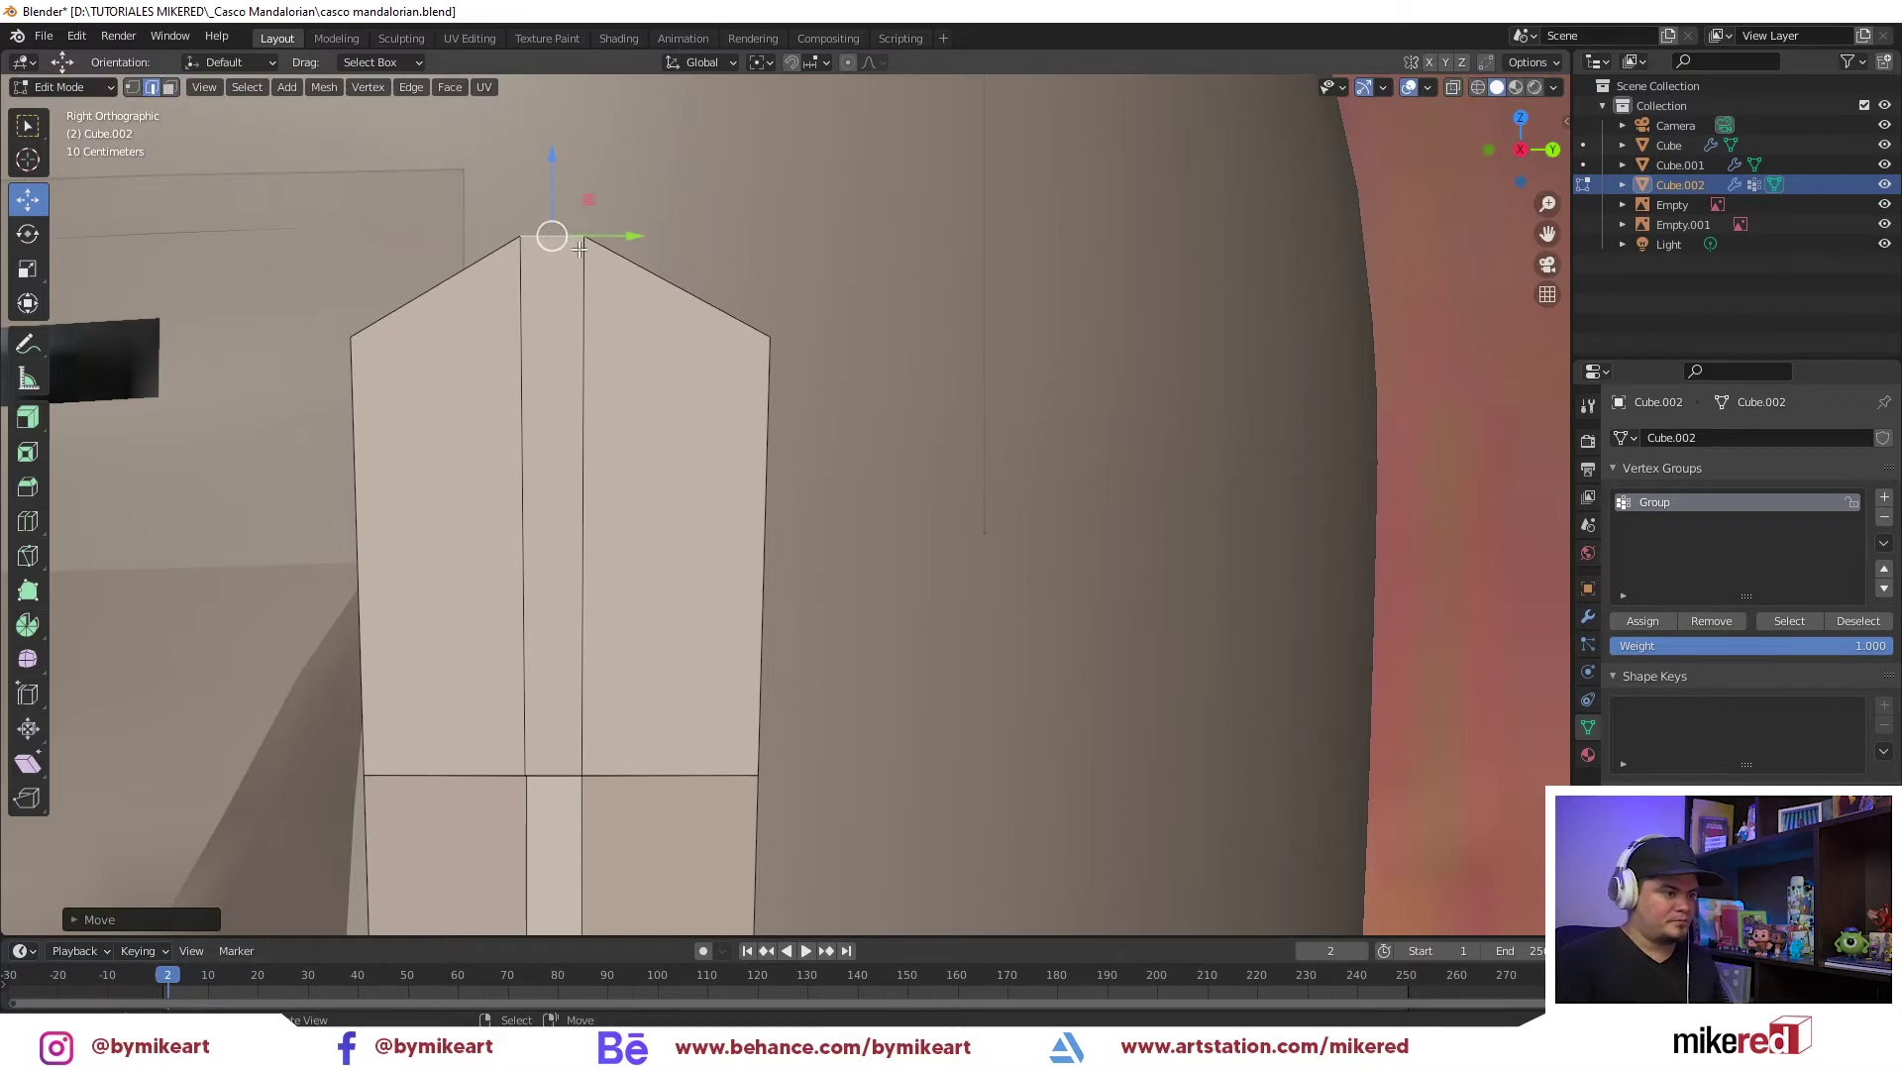
pyautogui.scroll(-8, 580, 248)
pyautogui.scroll(4, 649, 298)
pyautogui.hotkey('alt', 'z')
pyautogui.moveTo(709, 279)
pyautogui.mouseDown()
pyautogui.moveTo(711, 225)
pyautogui.moveTo(617, 309)
pyautogui.mouseUp()
pyautogui.rightClick(708, 230)
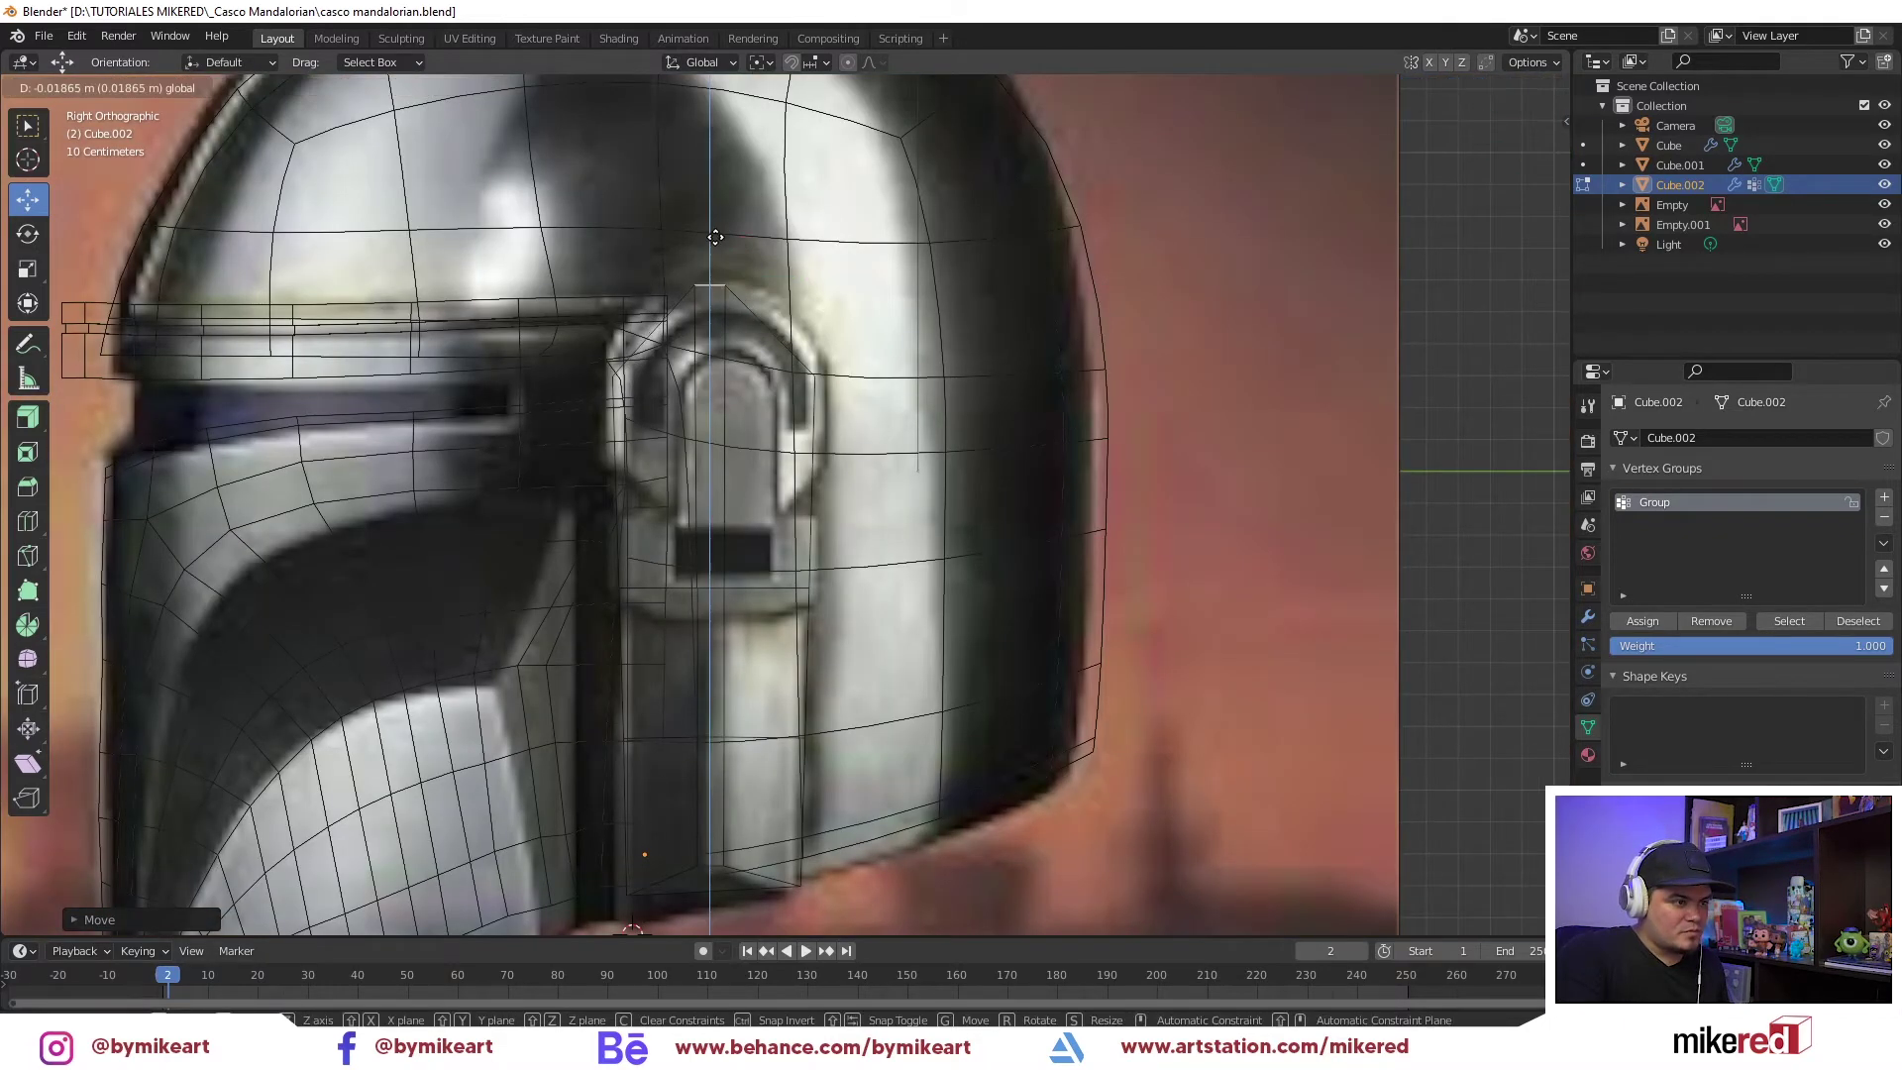
# Nudge the top edge loop upward and add a new edge loop across the ear piece
pyautogui.keyDown('alt'); pyautogui.click(636, 365); pyautogui.keyUp('alt')
pyautogui.hotkey('ctrl', 'Tab')
pyautogui.click(644, 366)
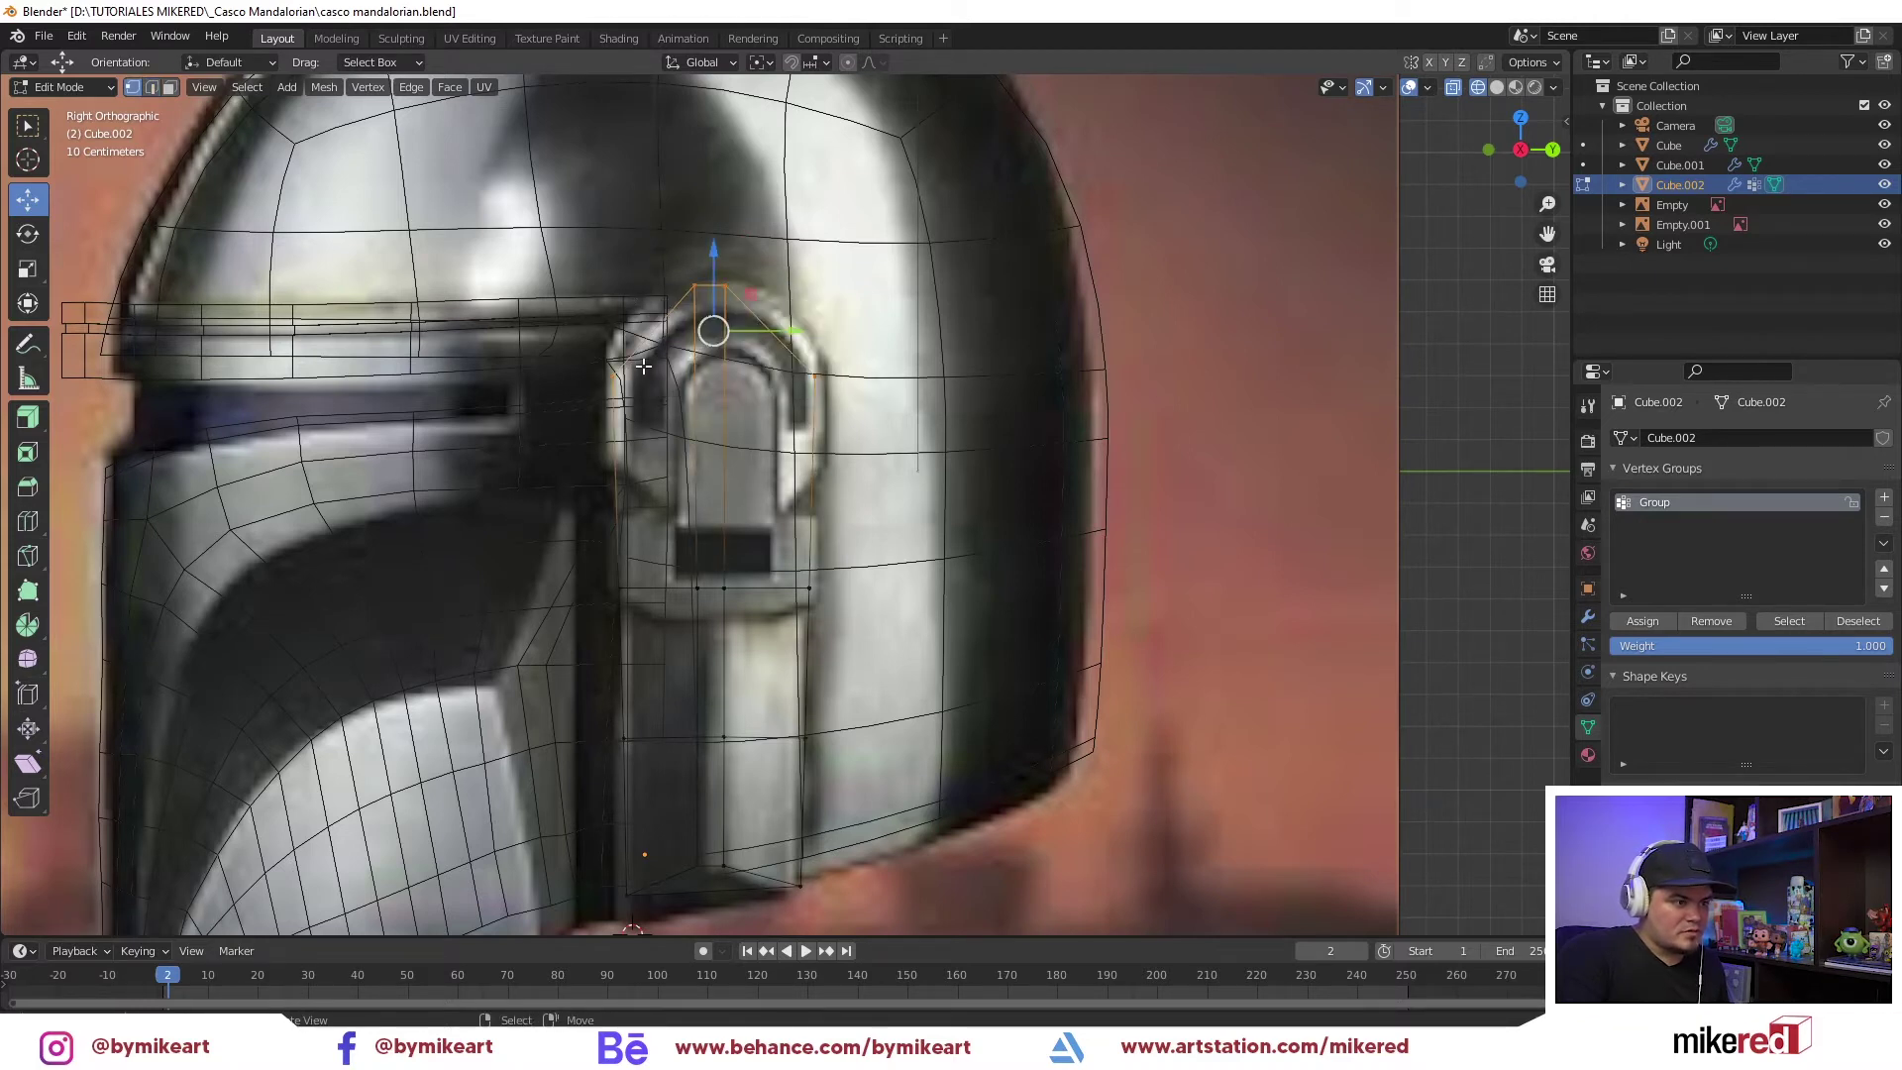
pyautogui.moveTo(713, 282); pyautogui.dragTo(699, 289)
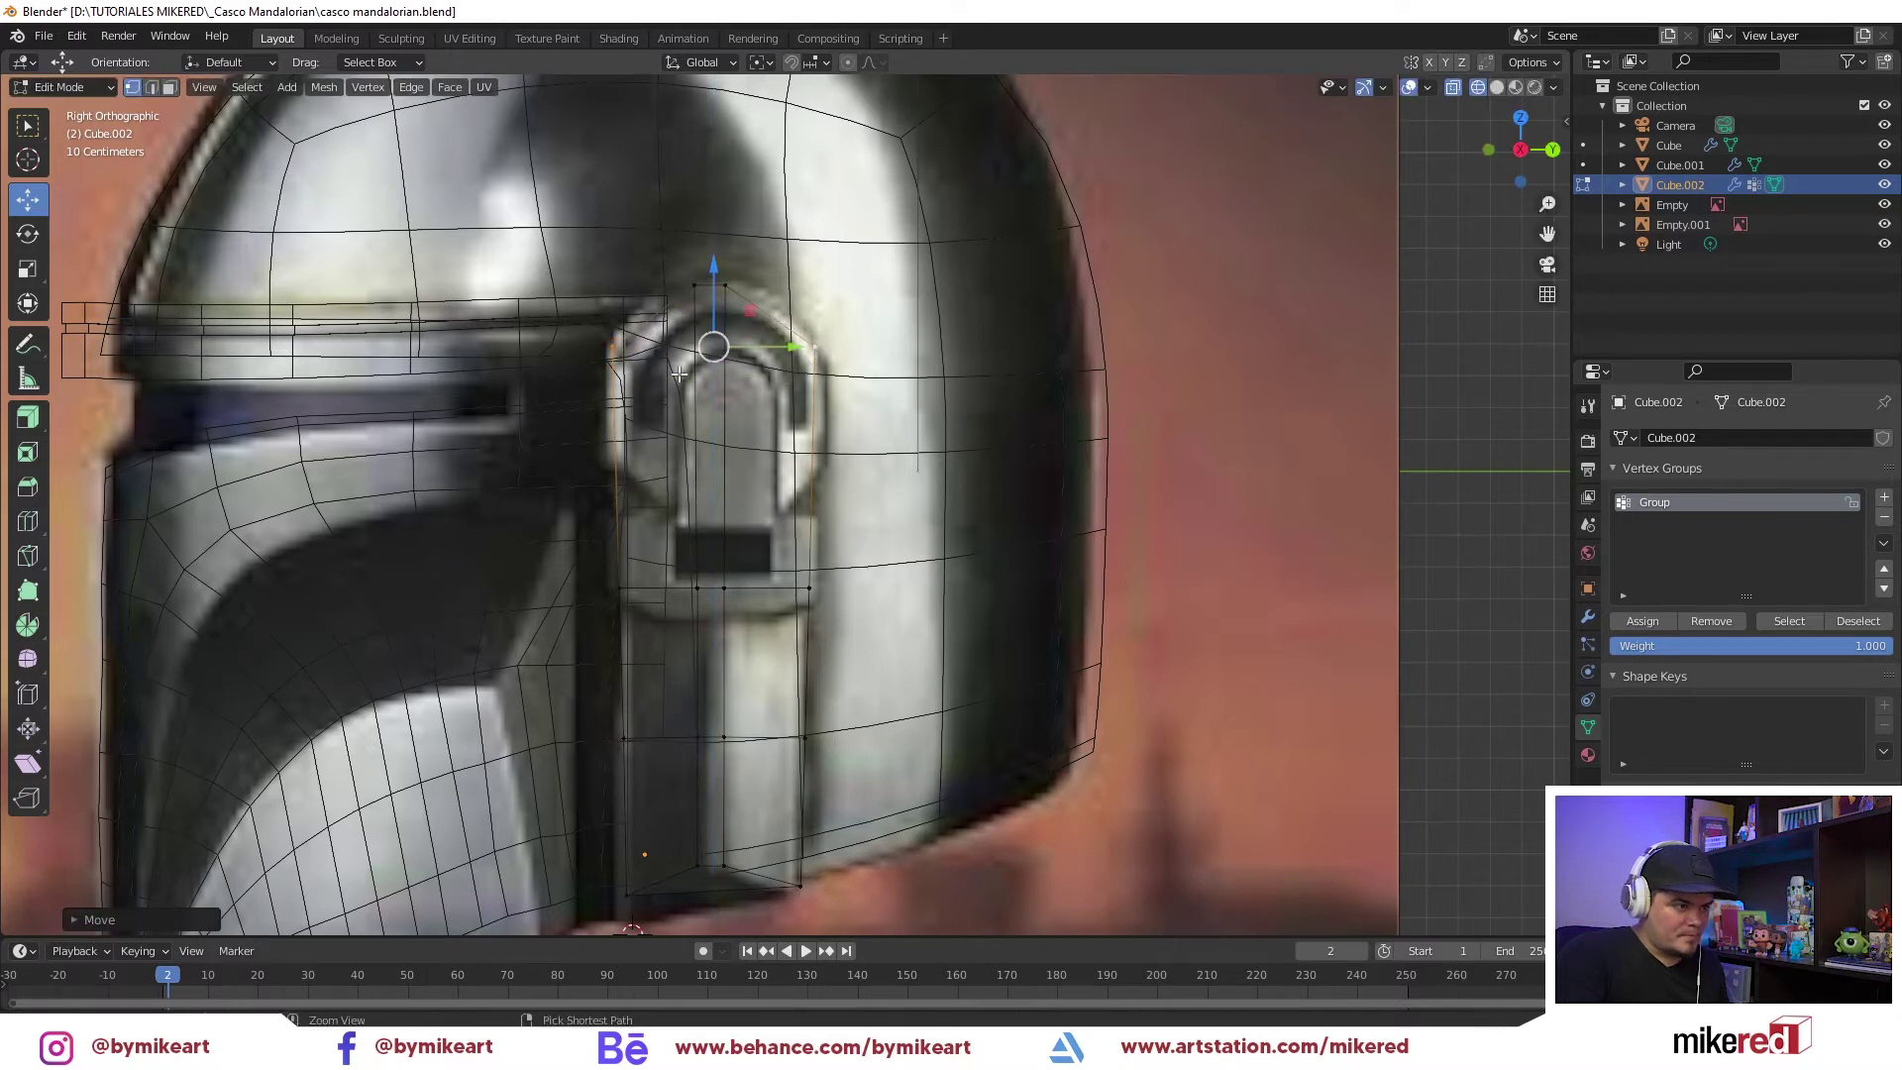
pyautogui.hotkey('ctrl', 'r')
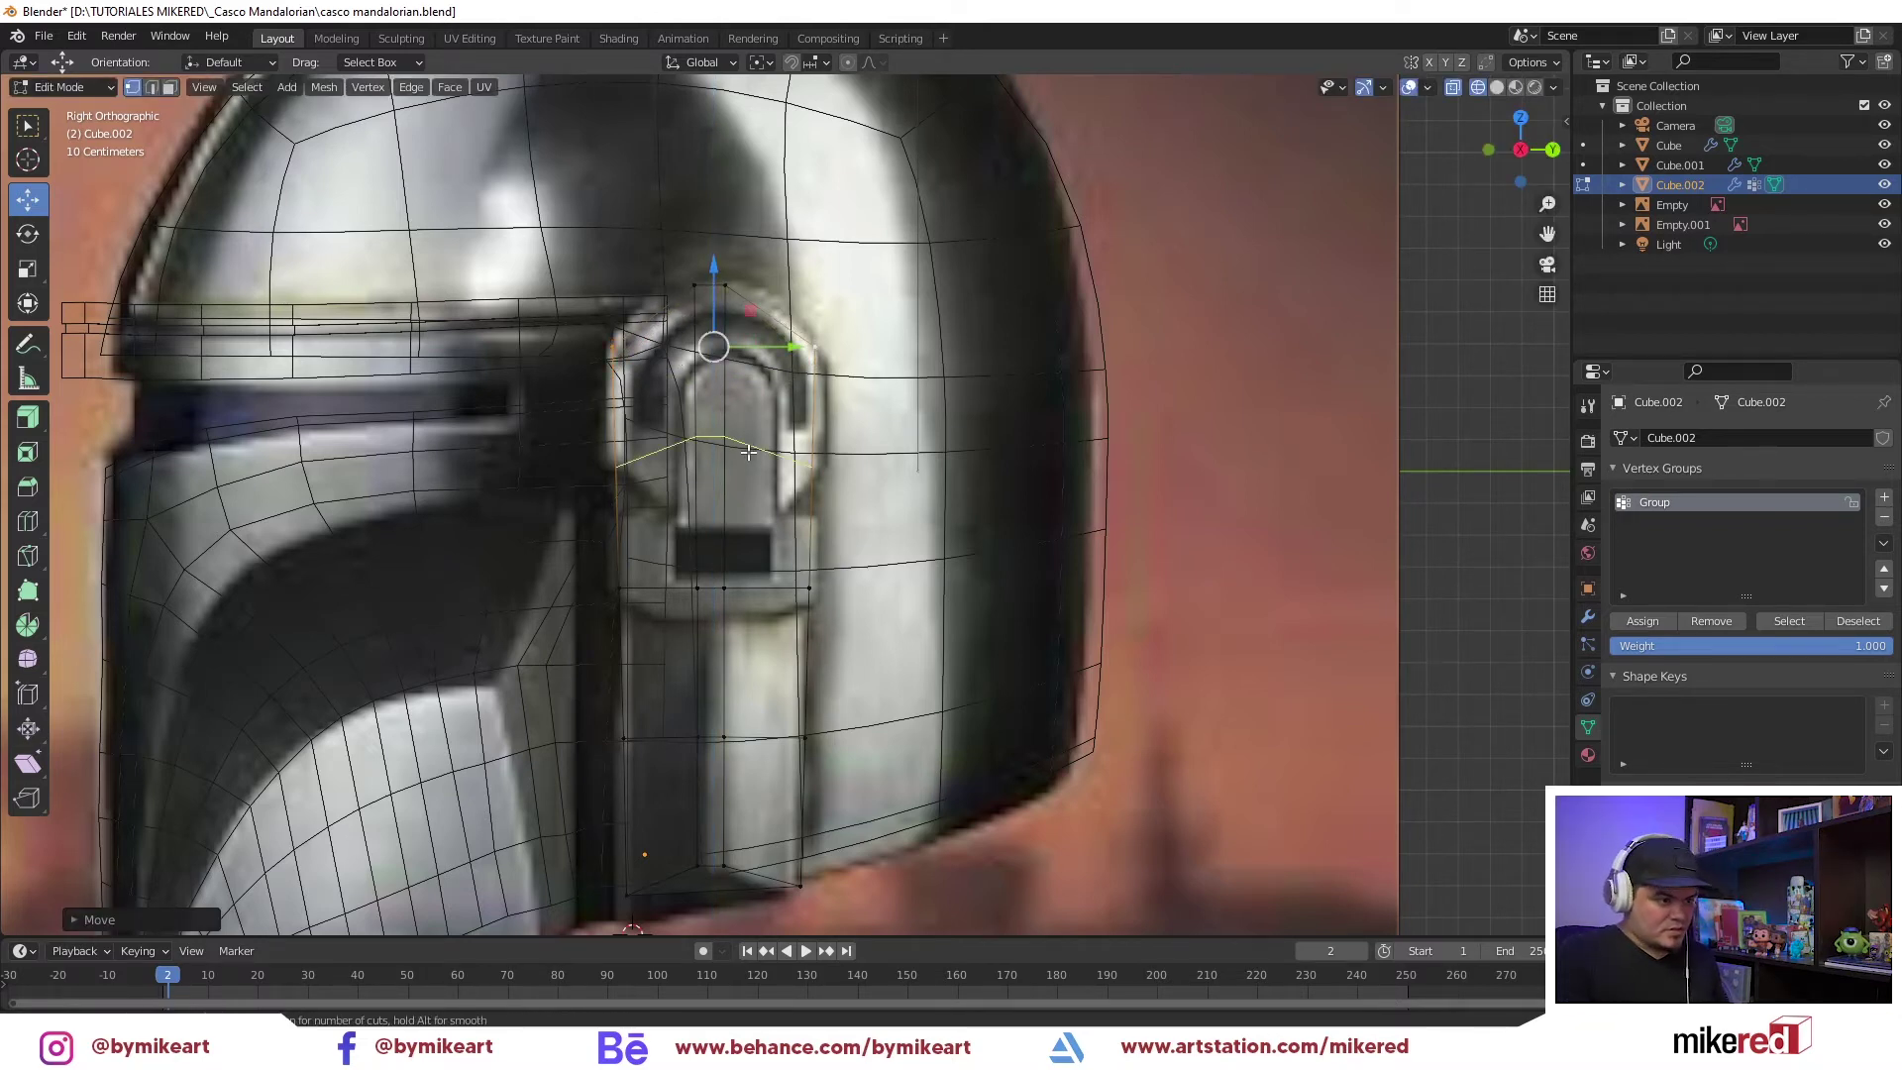
pyautogui.click(745, 446)
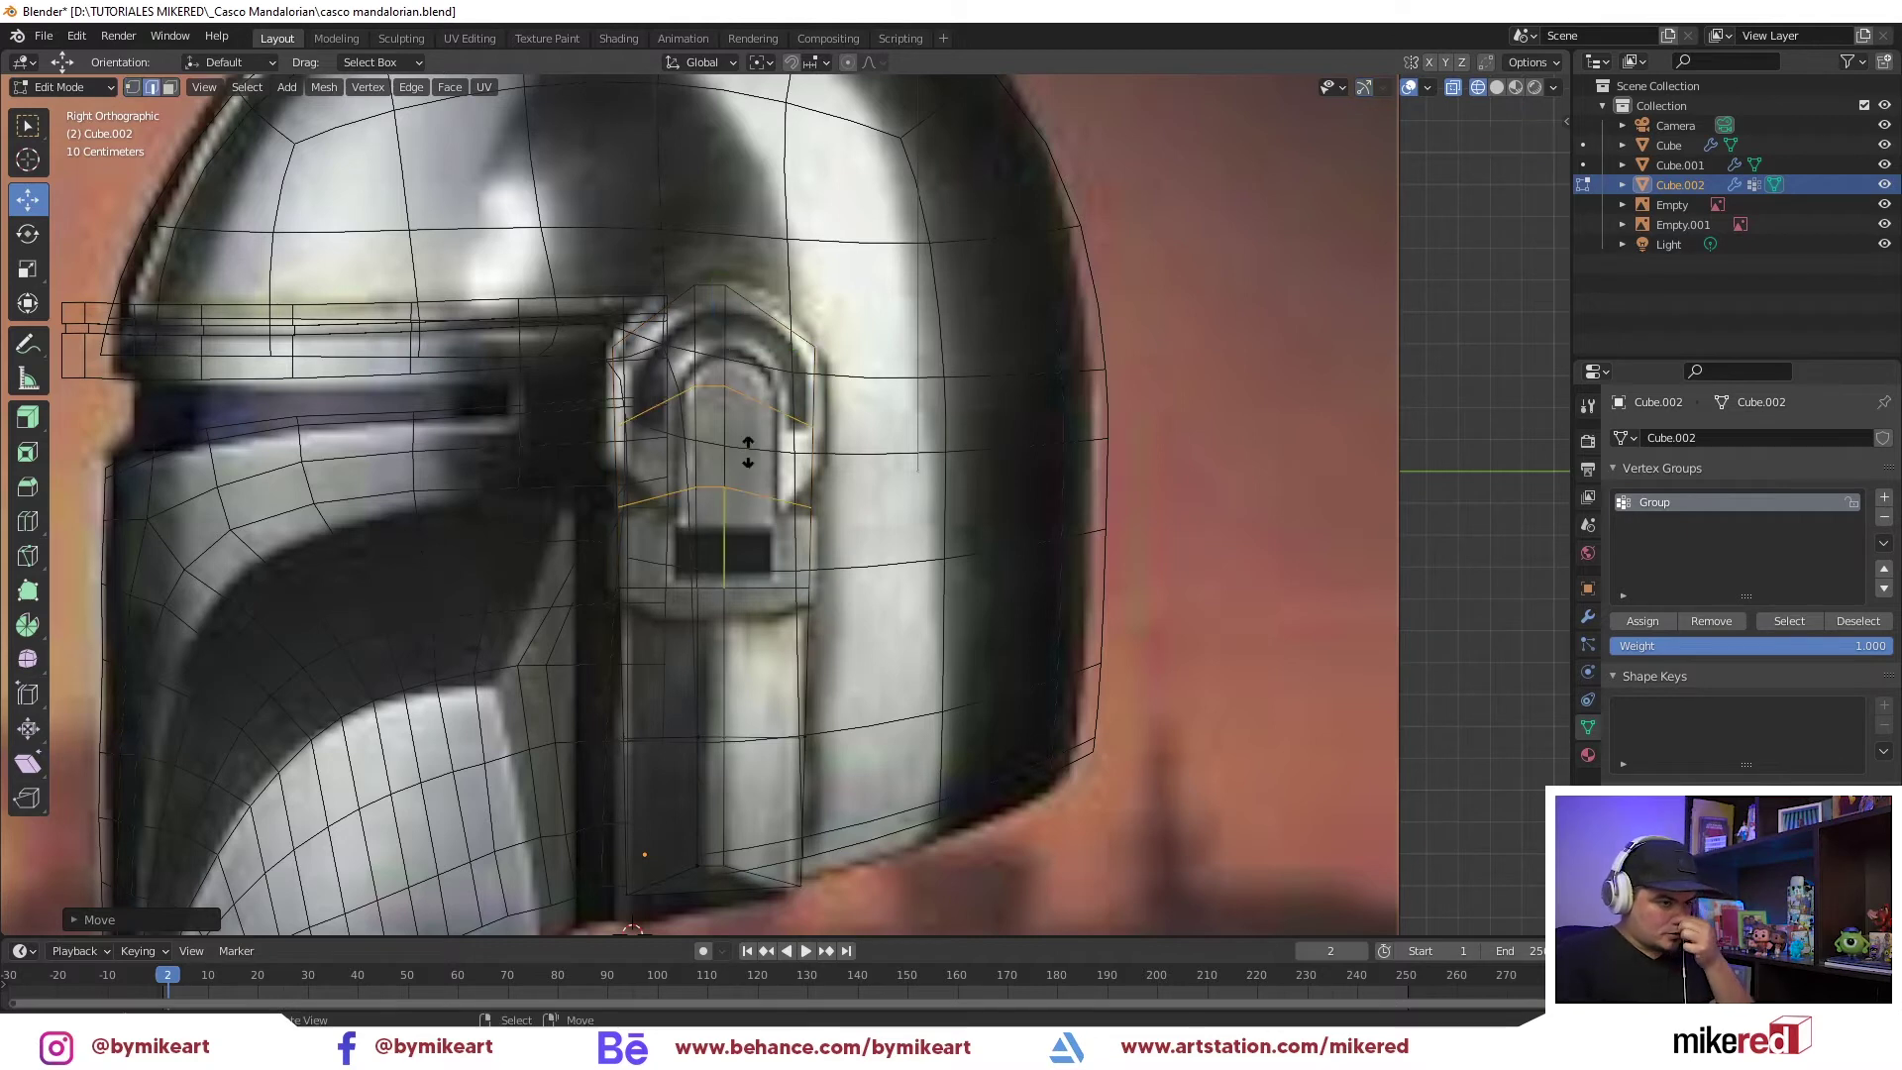
pyautogui.click(717, 392)
# Slide two top vertices along their edges to round the strip's top
pyautogui.click(695, 287)
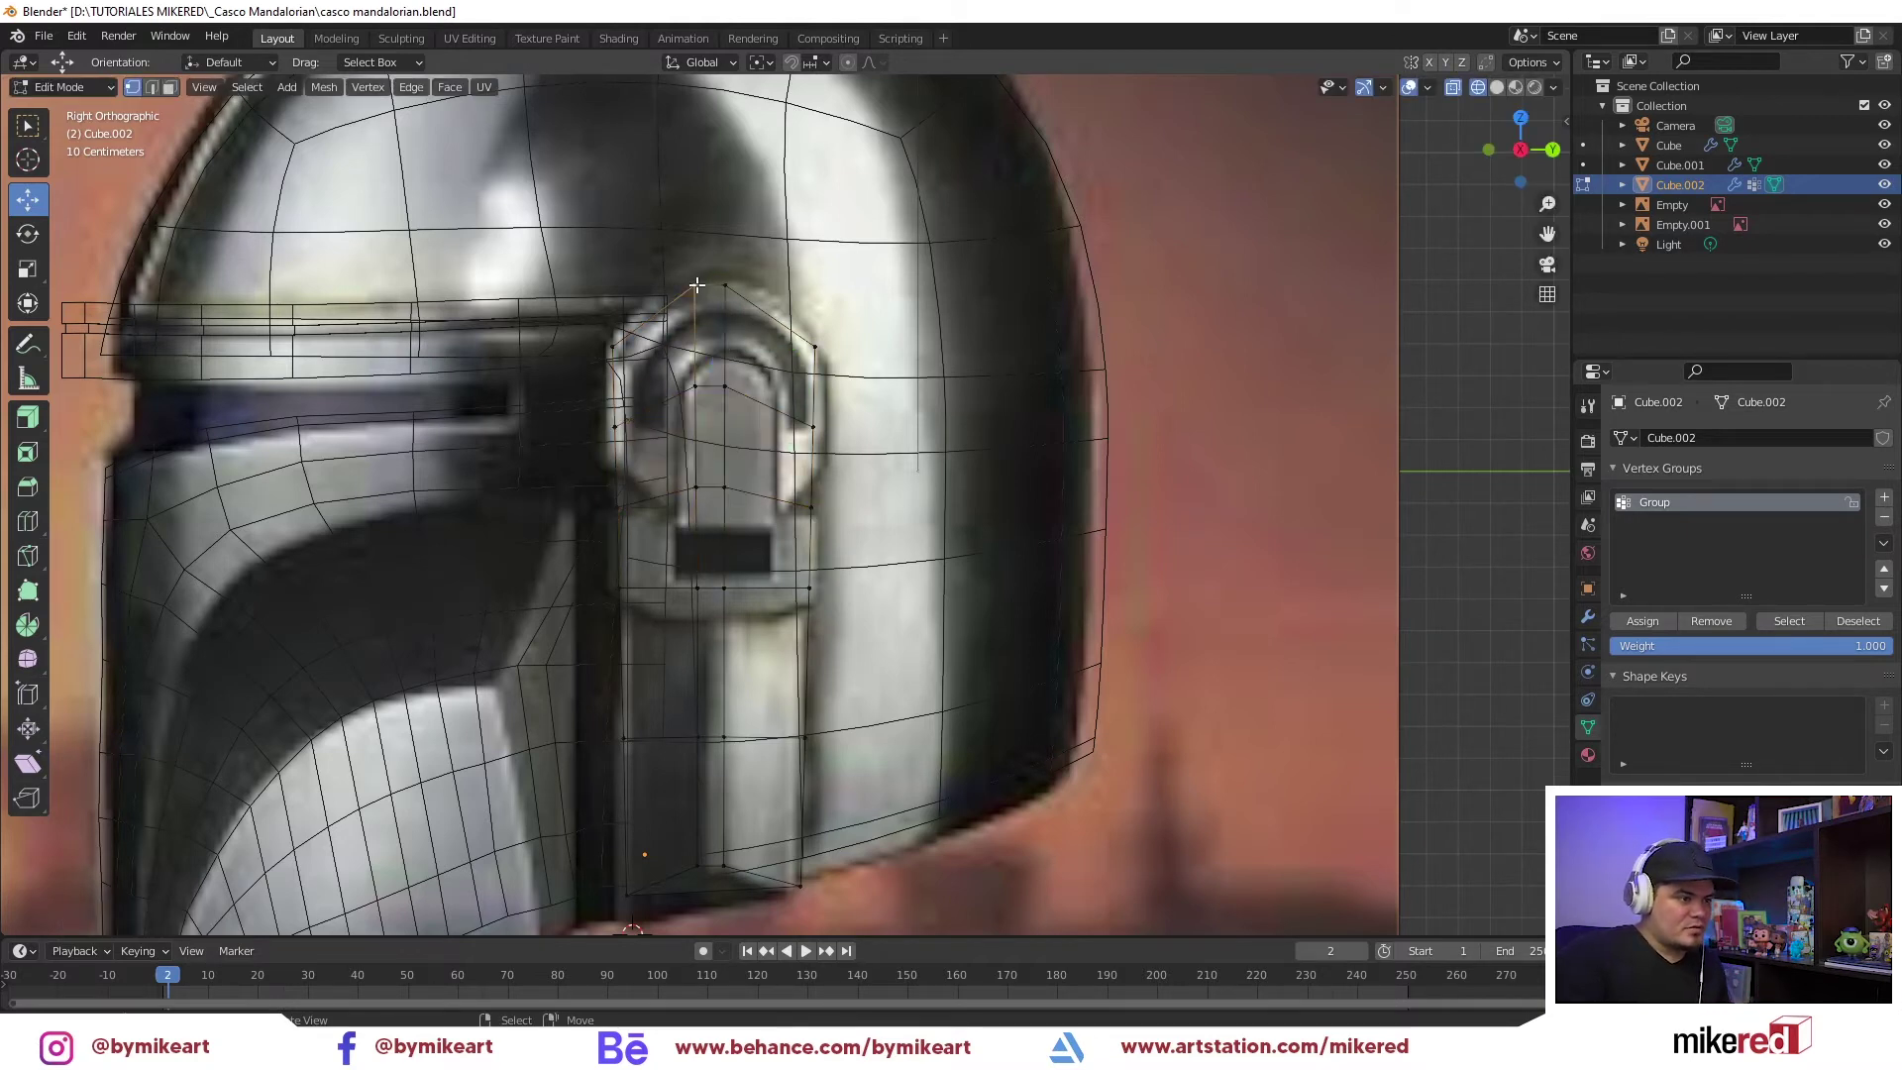
pyautogui.hotkey('shift', 'v')
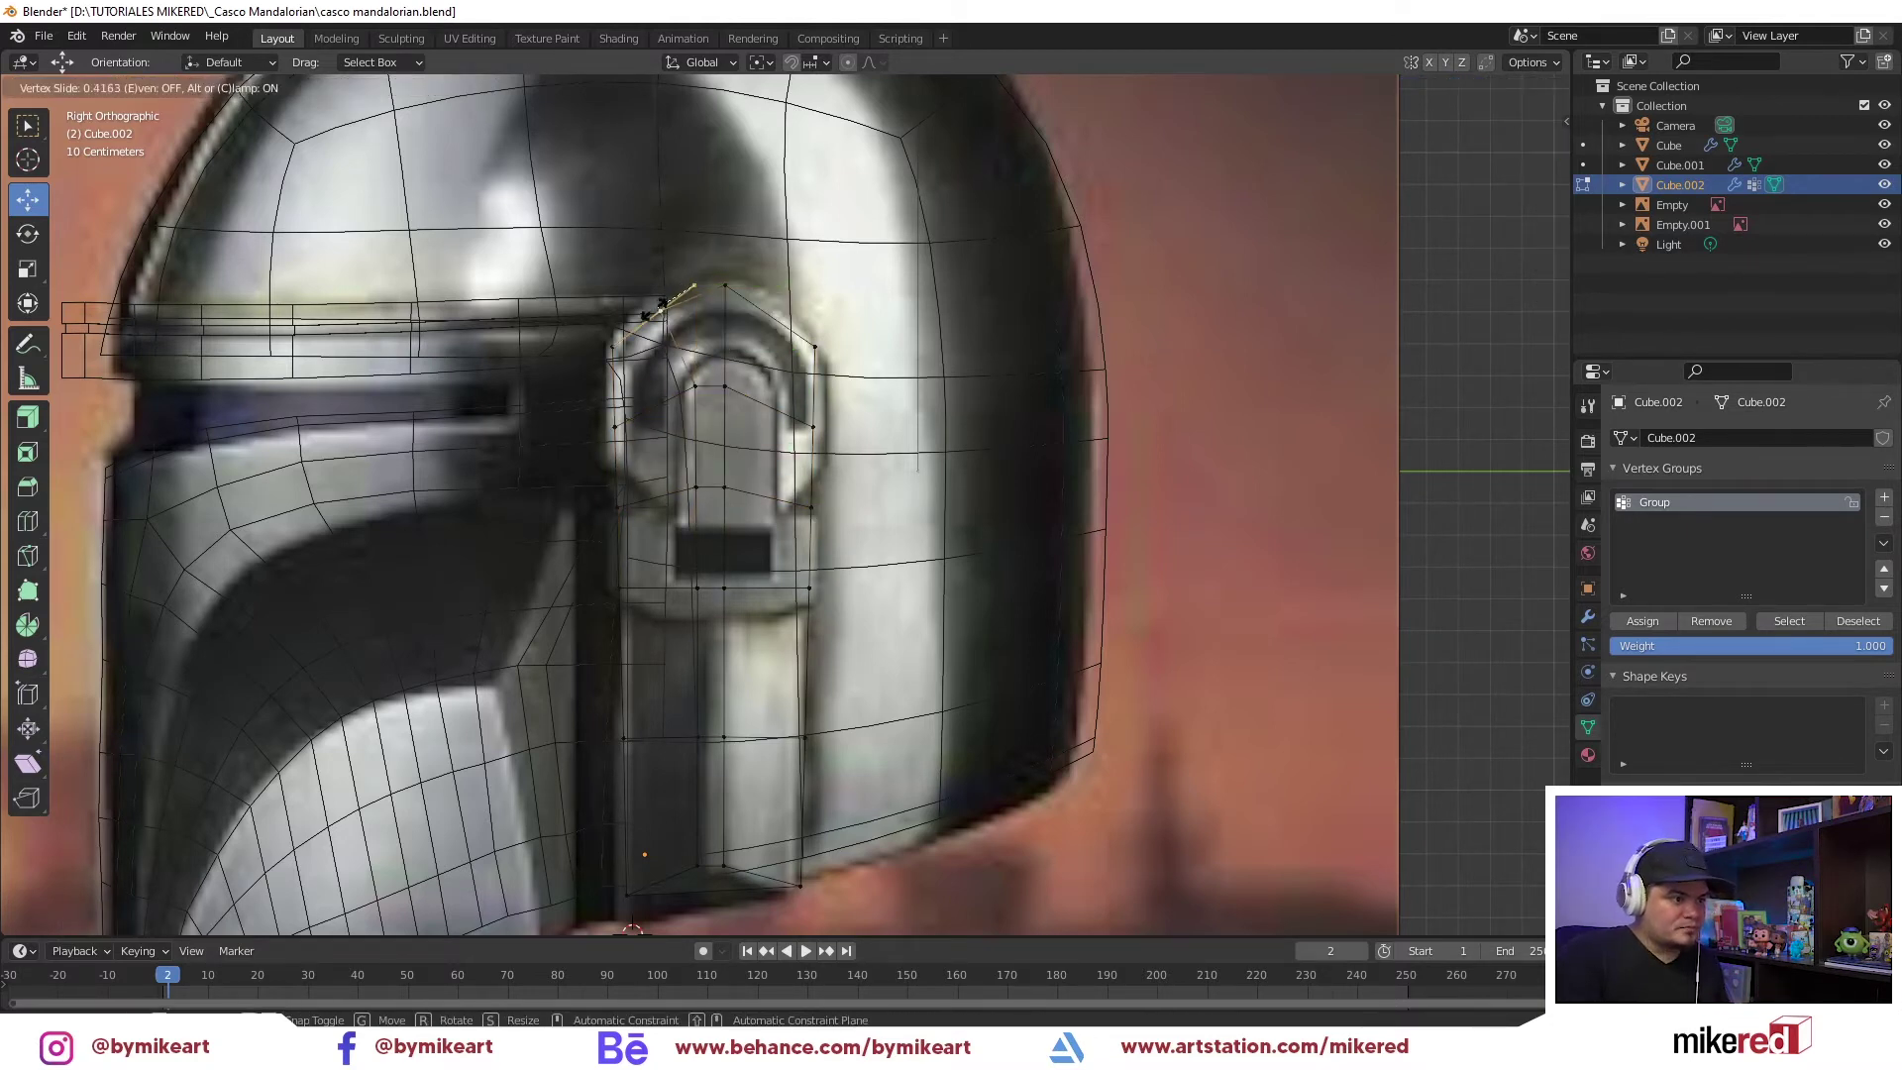
pyautogui.click(654, 312)
pyautogui.hotkey('shift', 'v')
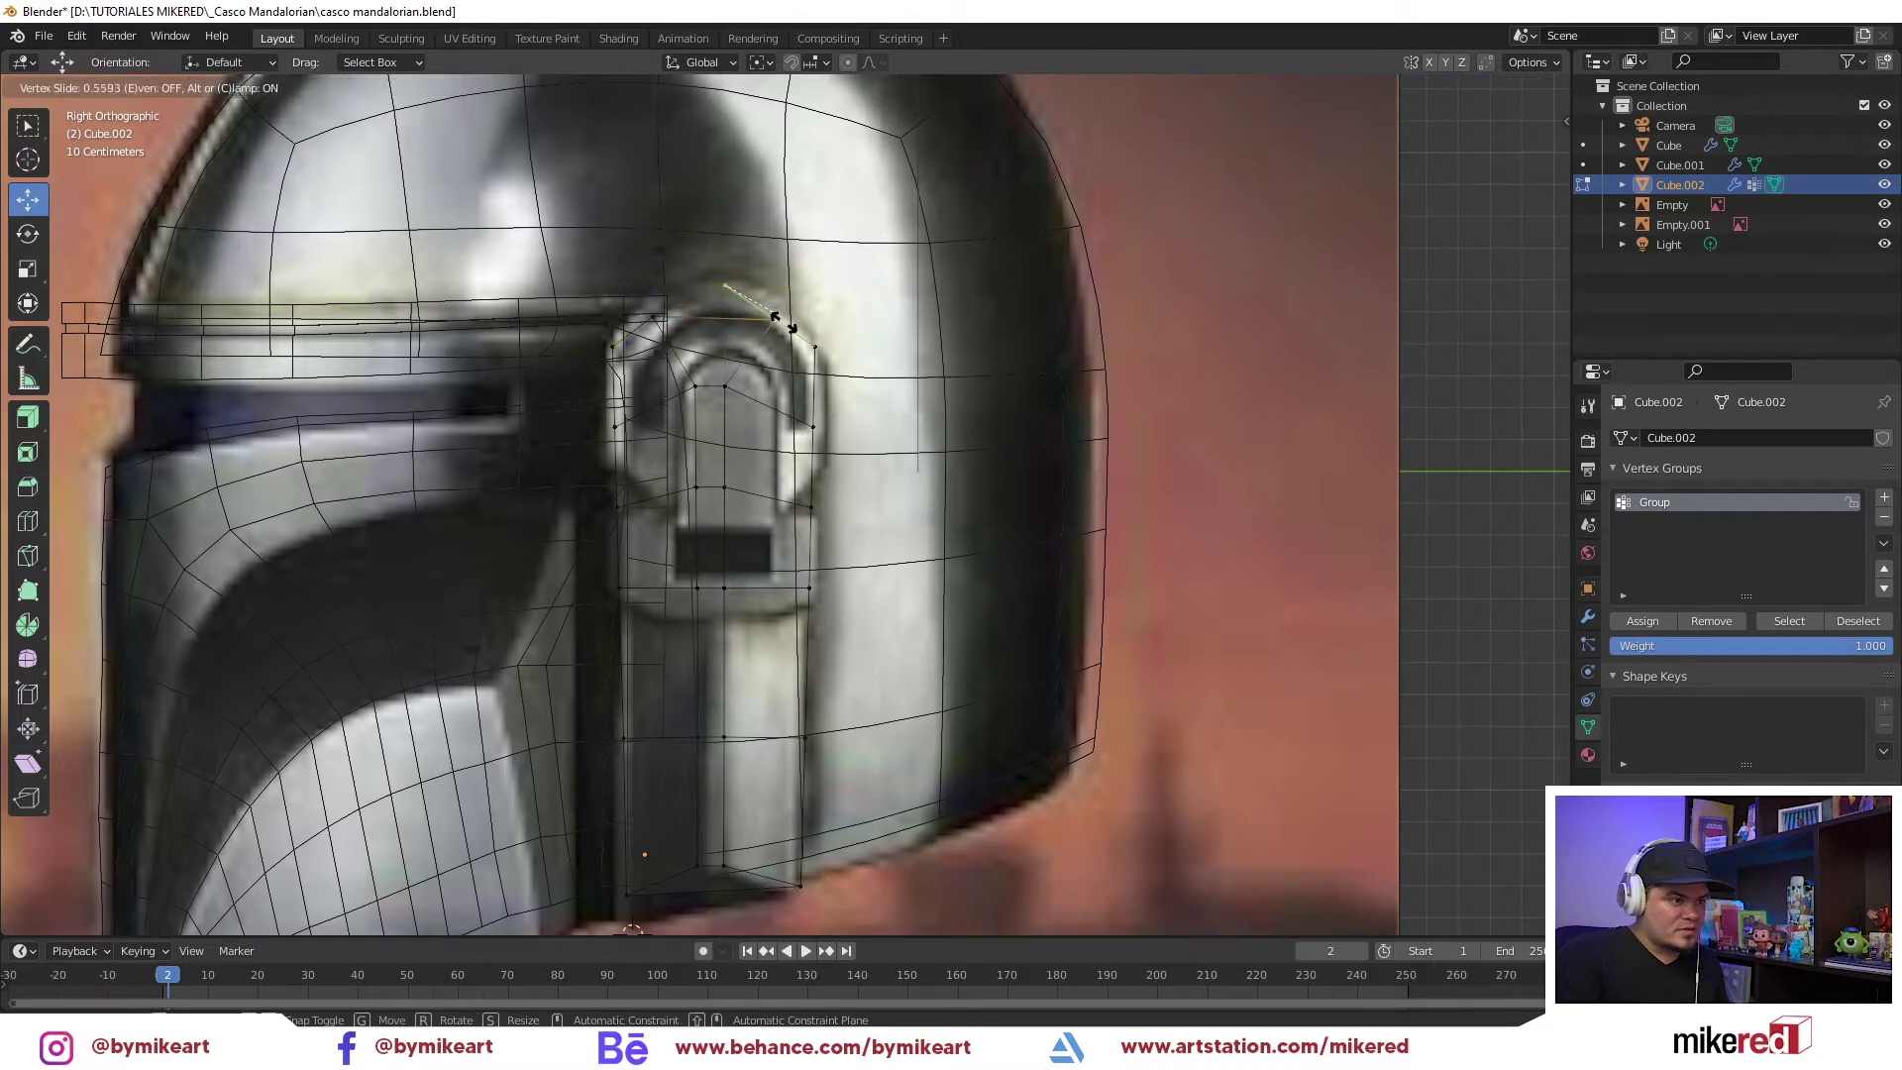
pyautogui.click(776, 319)
# Add a centred vertical loop cut and raise its top vertex
pyautogui.hotkey('ctrl', 'r')
pyautogui.click(713, 495)
pyautogui.rightClick(713, 496)
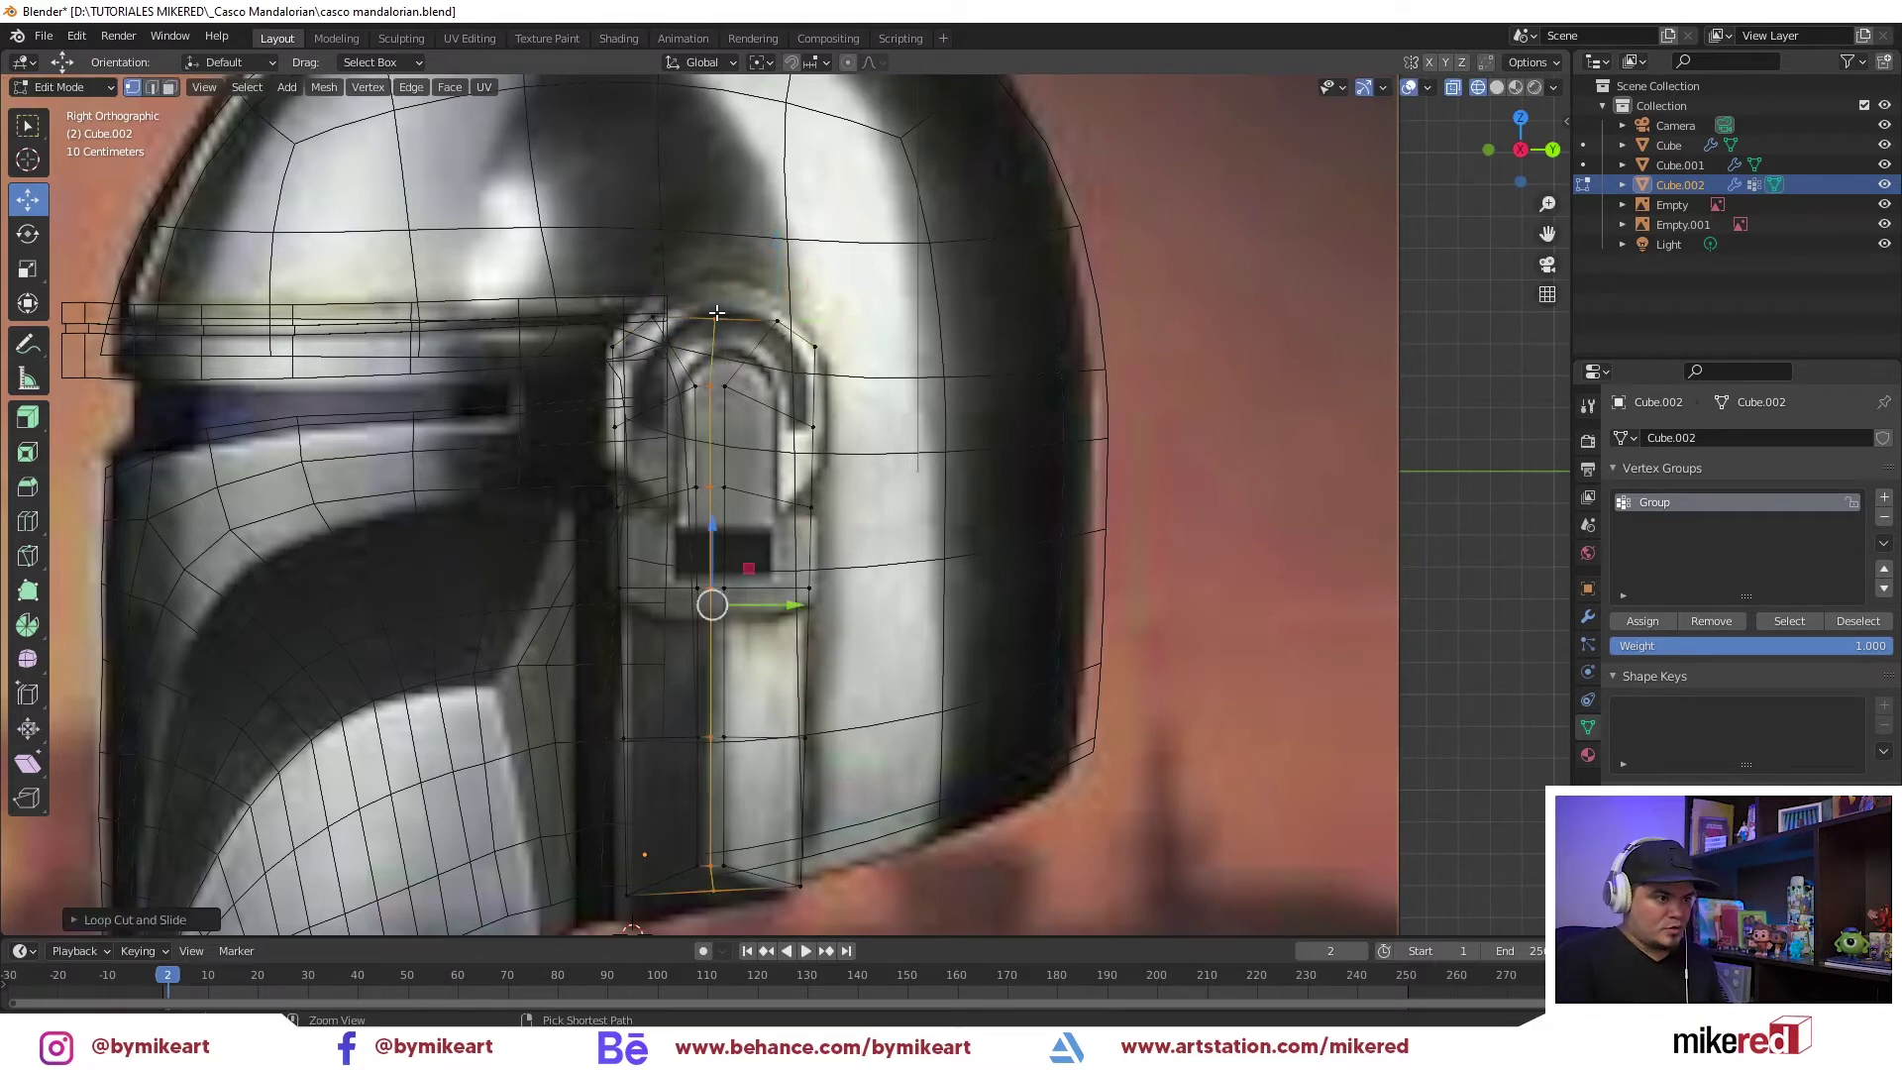
pyautogui.click(714, 318)
pyautogui.press('g')
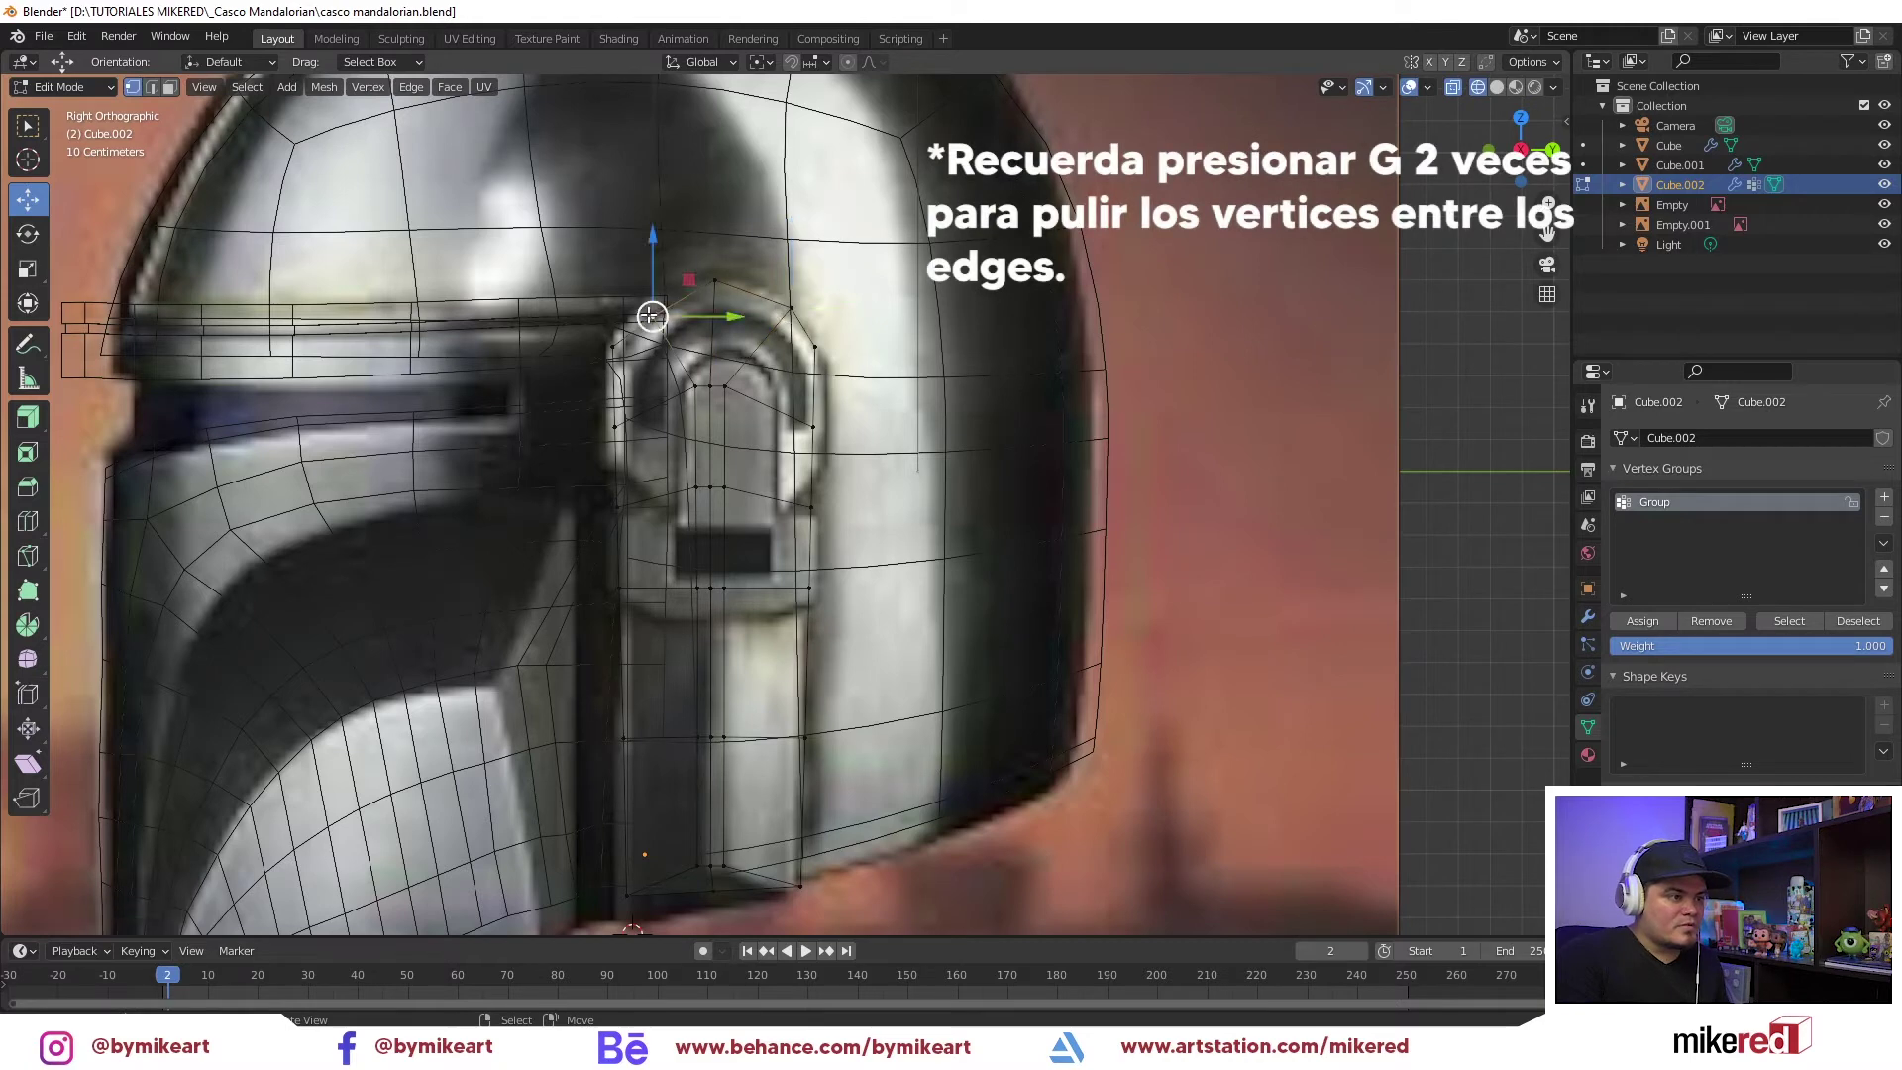
pyautogui.click(643, 295)
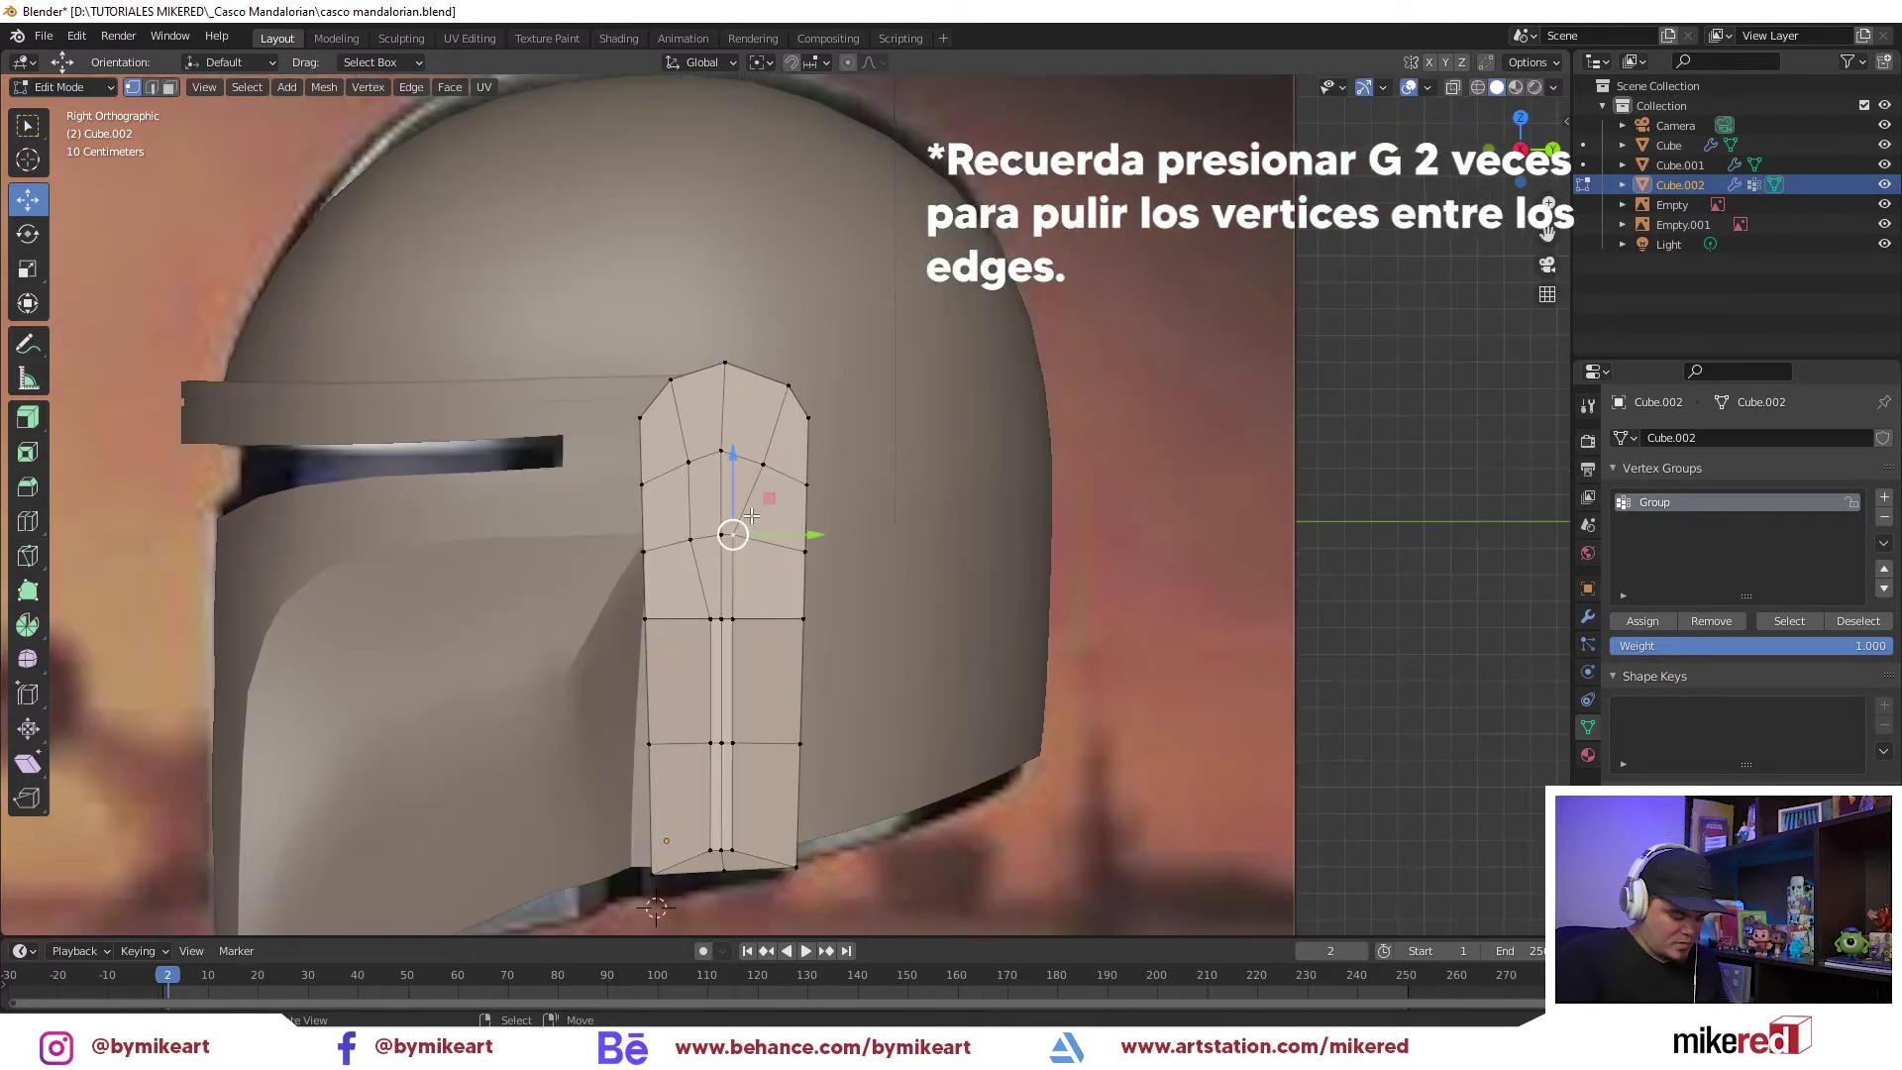
# Slide further vertices to trace the ear outline and select the cap's horizontal loop
pyautogui.press('g')
pyautogui.press('g')
pyautogui.click(761, 539)
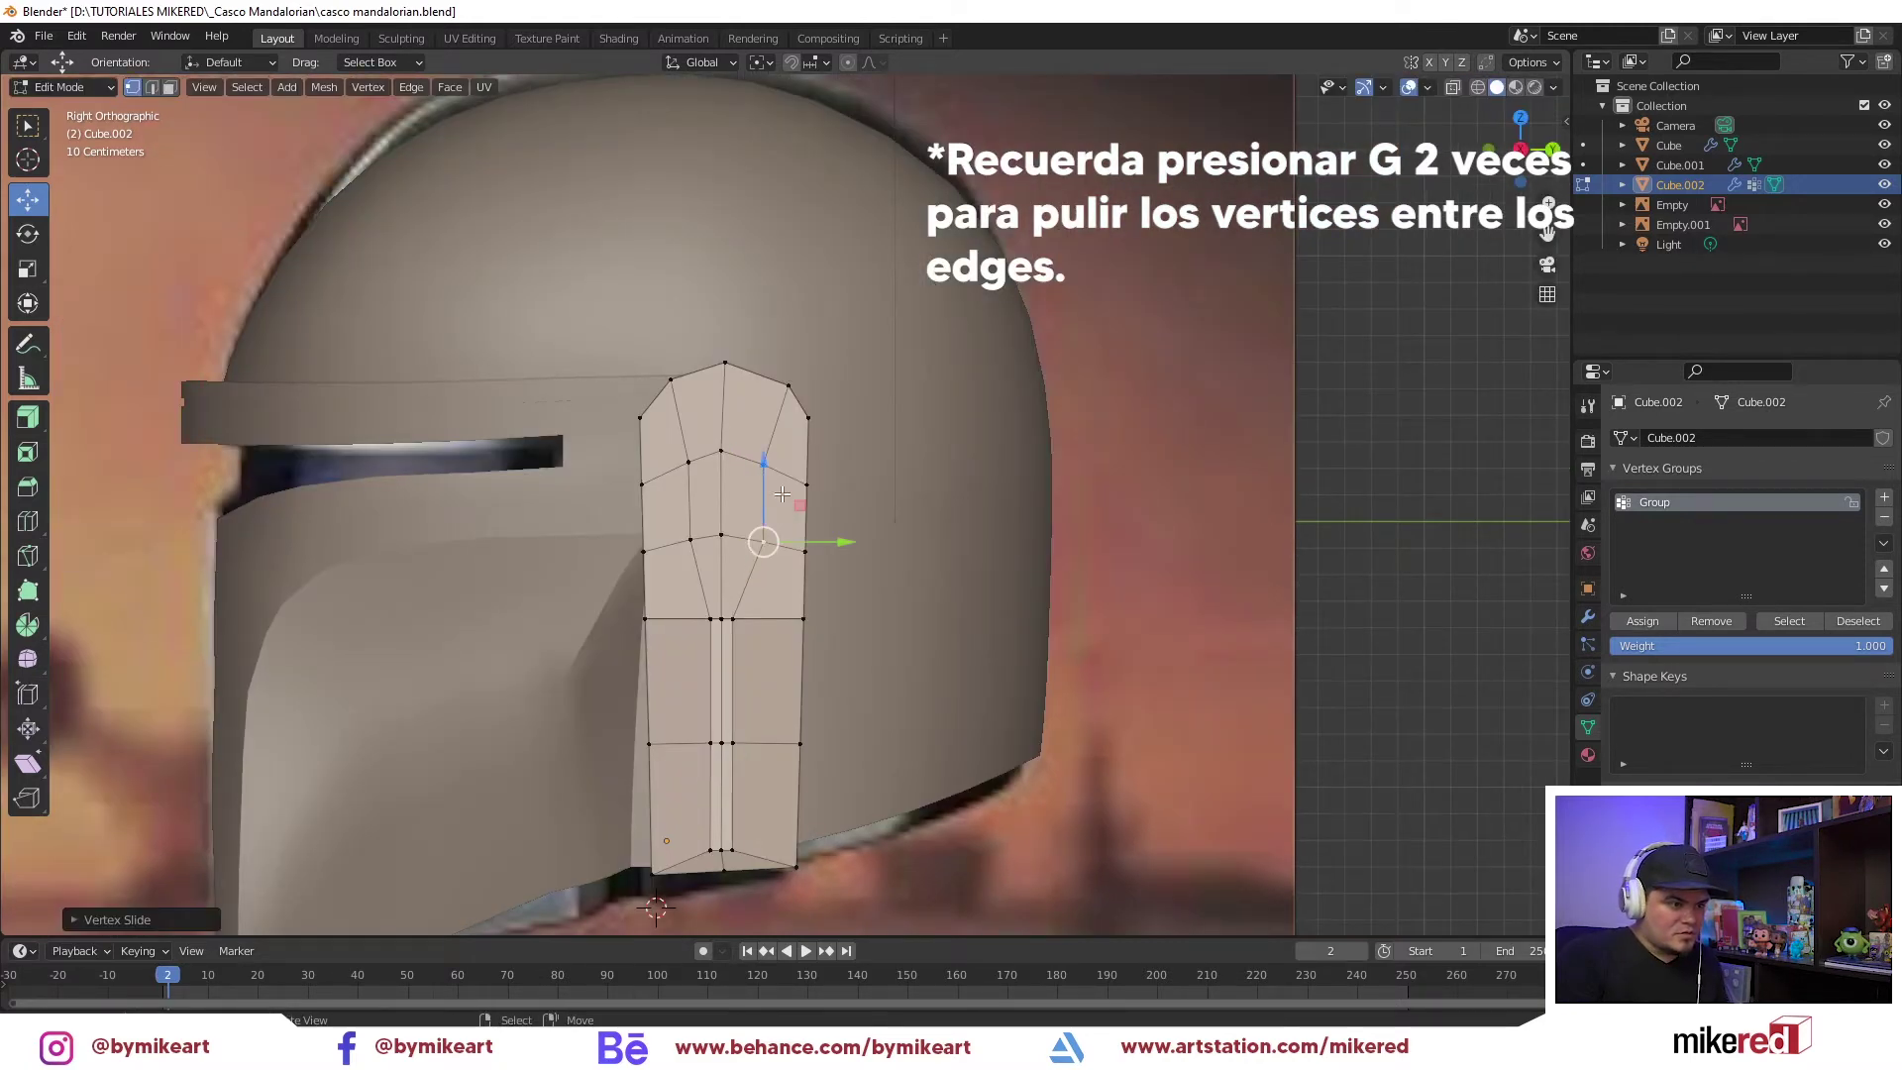
pyautogui.click(763, 463)
pyautogui.press('g')
pyautogui.press('g')
pyautogui.click(689, 462)
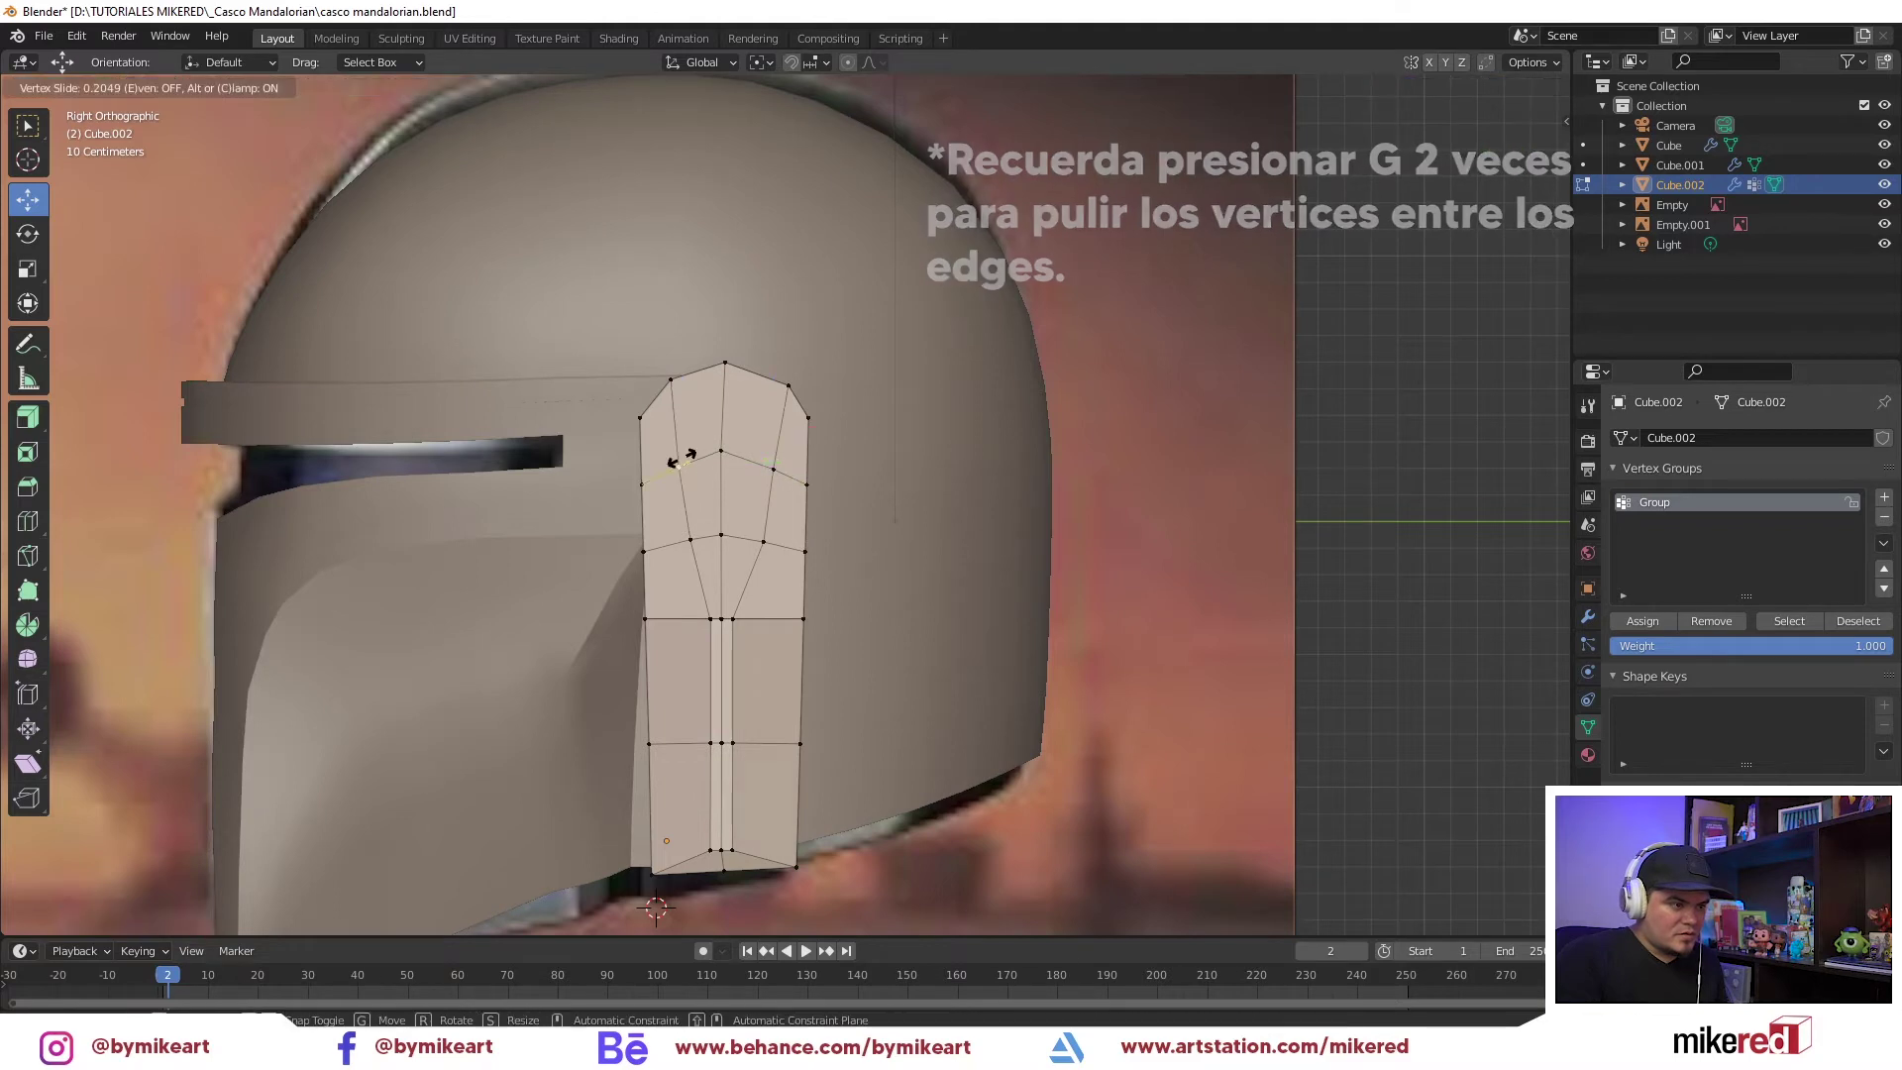
pyautogui.keyDown('alt'); pyautogui.click(666, 473); pyautogui.keyUp('alt')
pyautogui.hotkey('shift', 'z')
# Flatten the cap's middle loop along Z and move its right vertex outward
pyautogui.press('s')
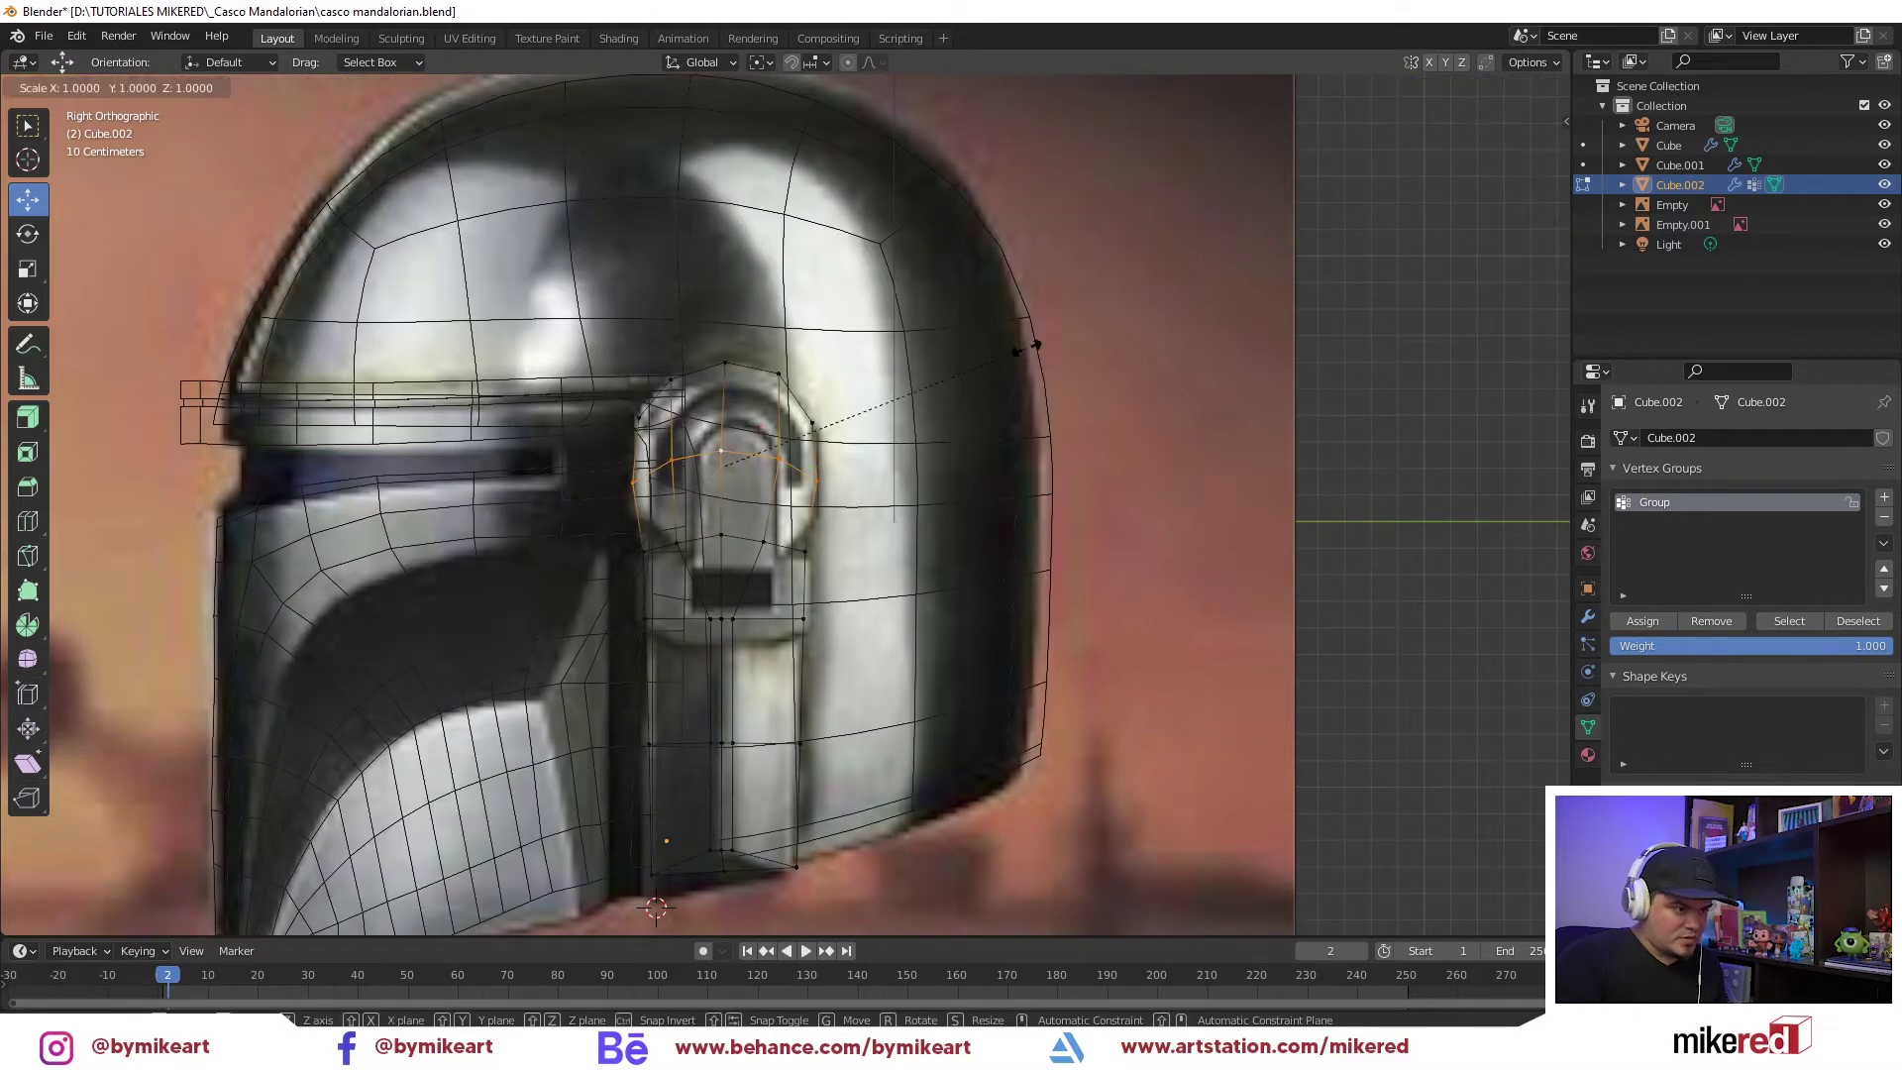
pyautogui.press('z')
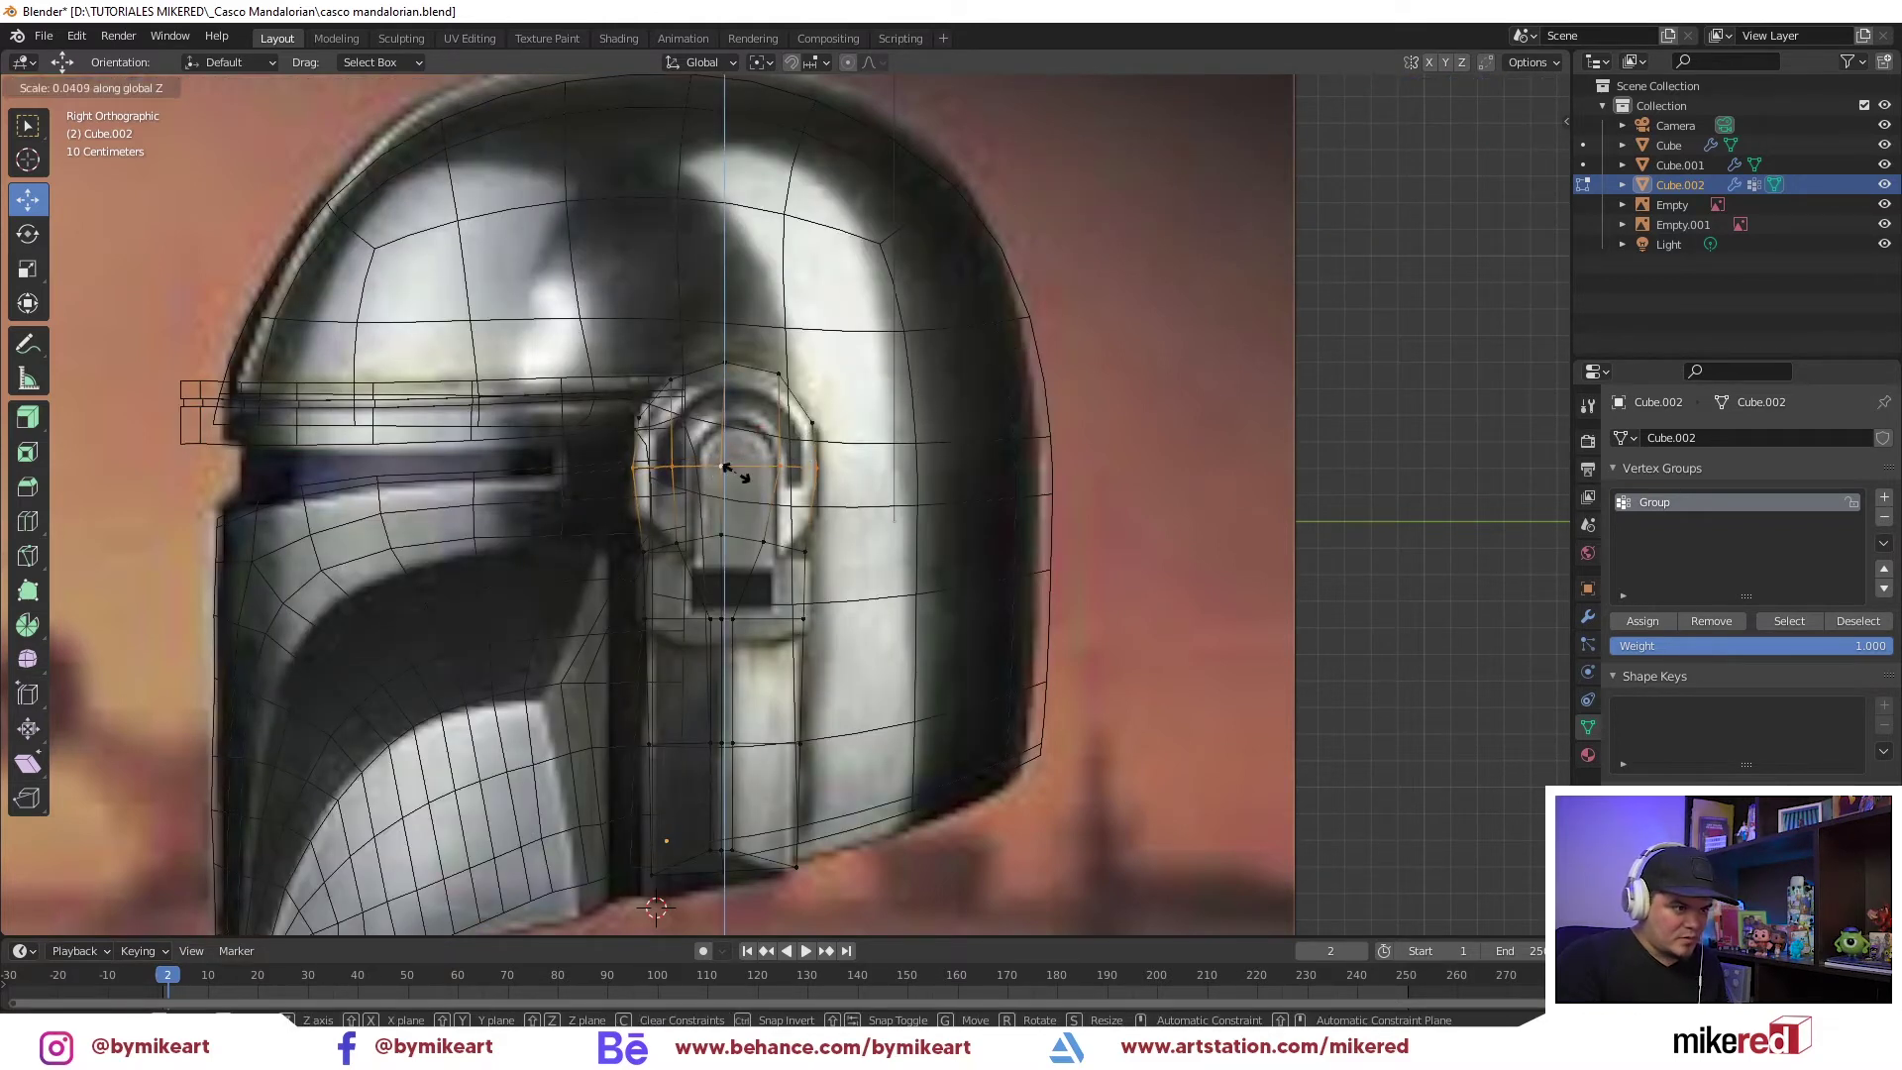
pyautogui.click(731, 472)
pyautogui.hotkey('shift', 'z')
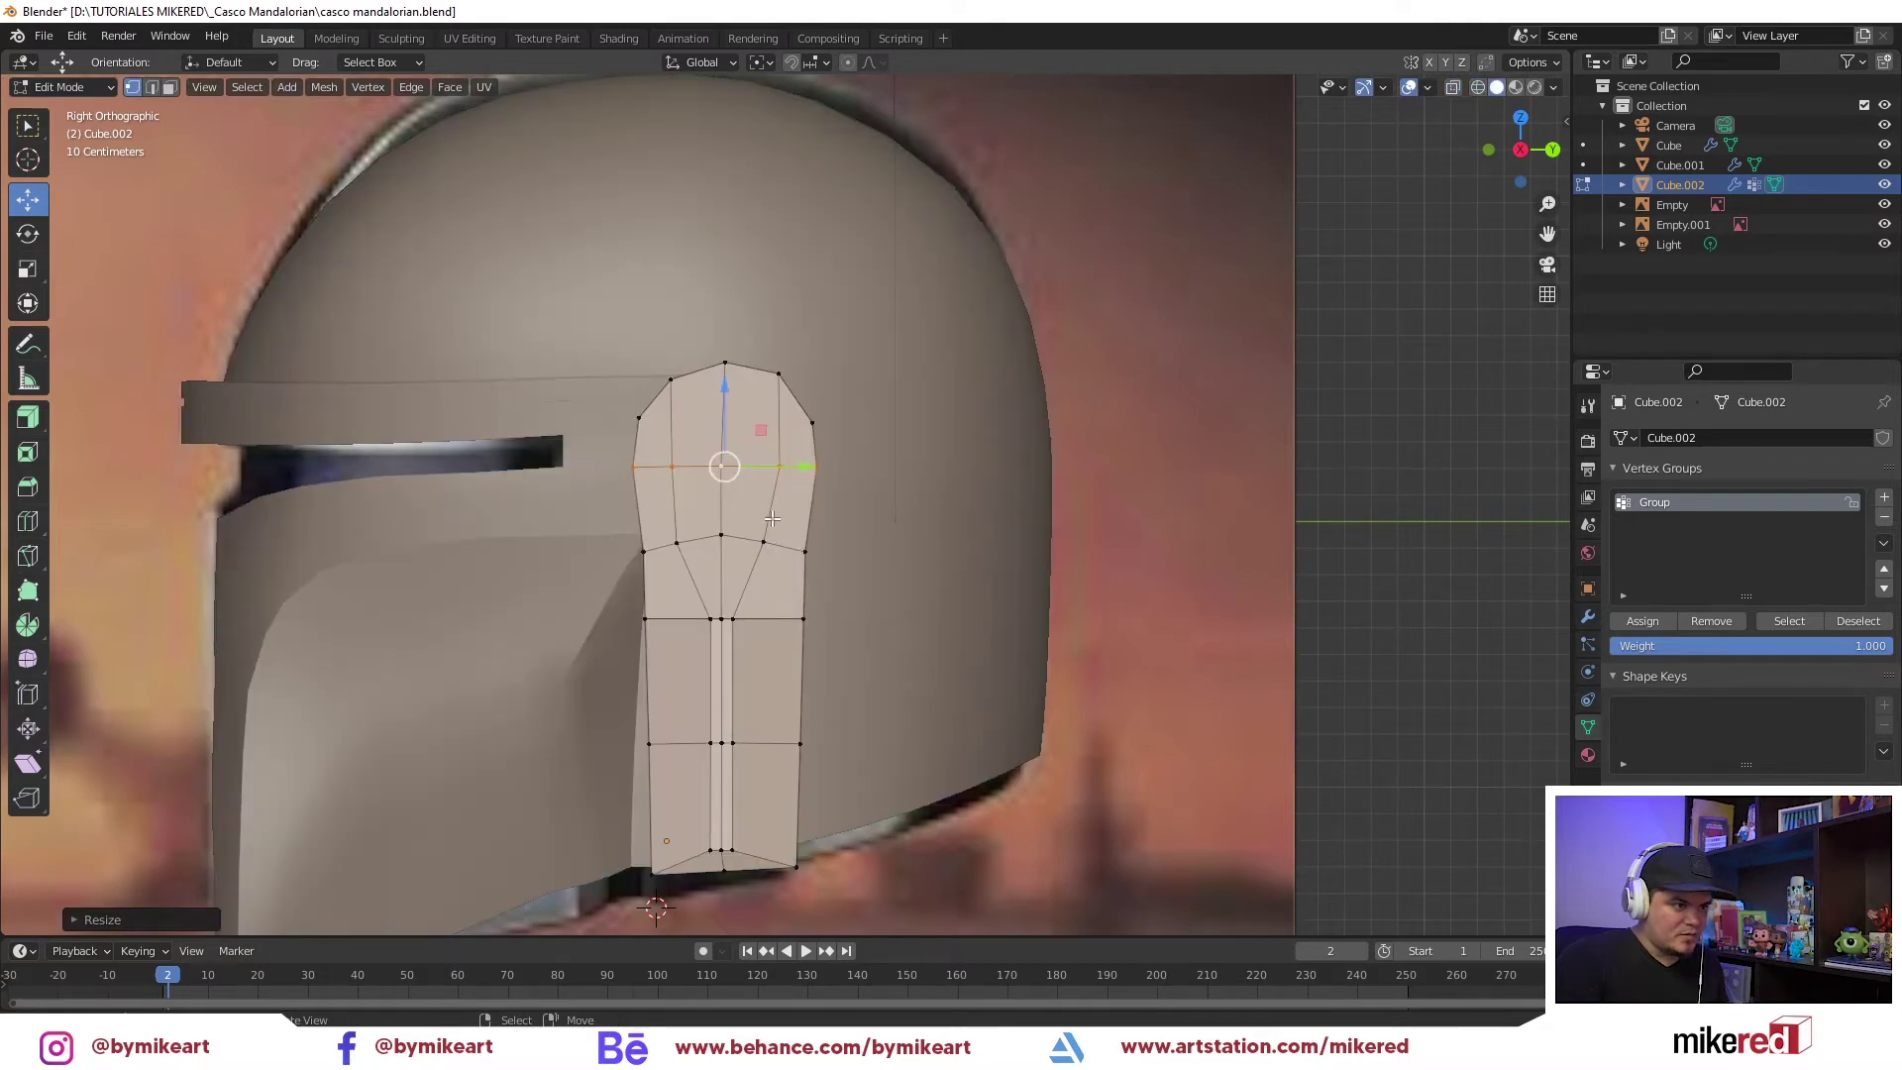
pyautogui.hotkey('shift', 'z')
pyautogui.moveTo(812, 466); pyautogui.dragTo(821, 470)
pyautogui.hotkey('shift', 'z')
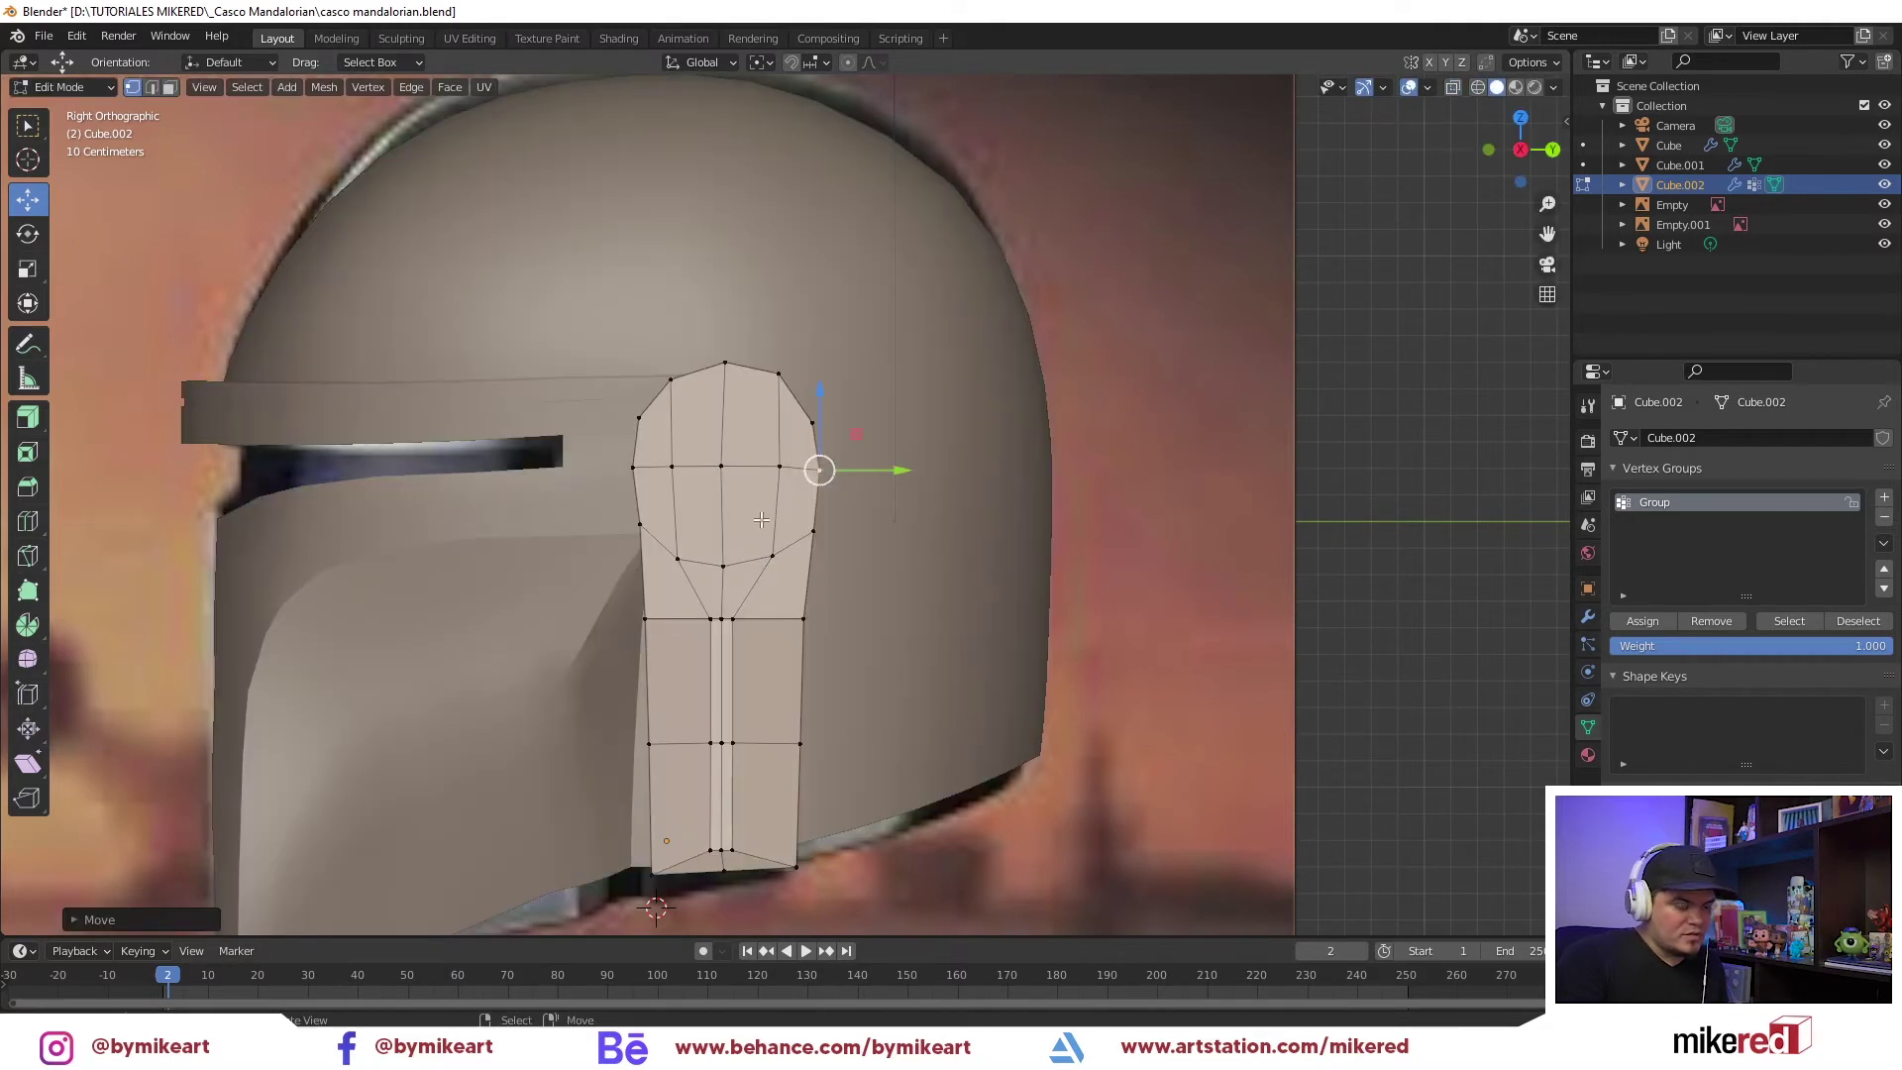
# Select the cap's upper faces in face select mode
pyautogui.hotkey('ctrl', 'Tab')
pyautogui.click(698, 563)
pyautogui.click(706, 450)
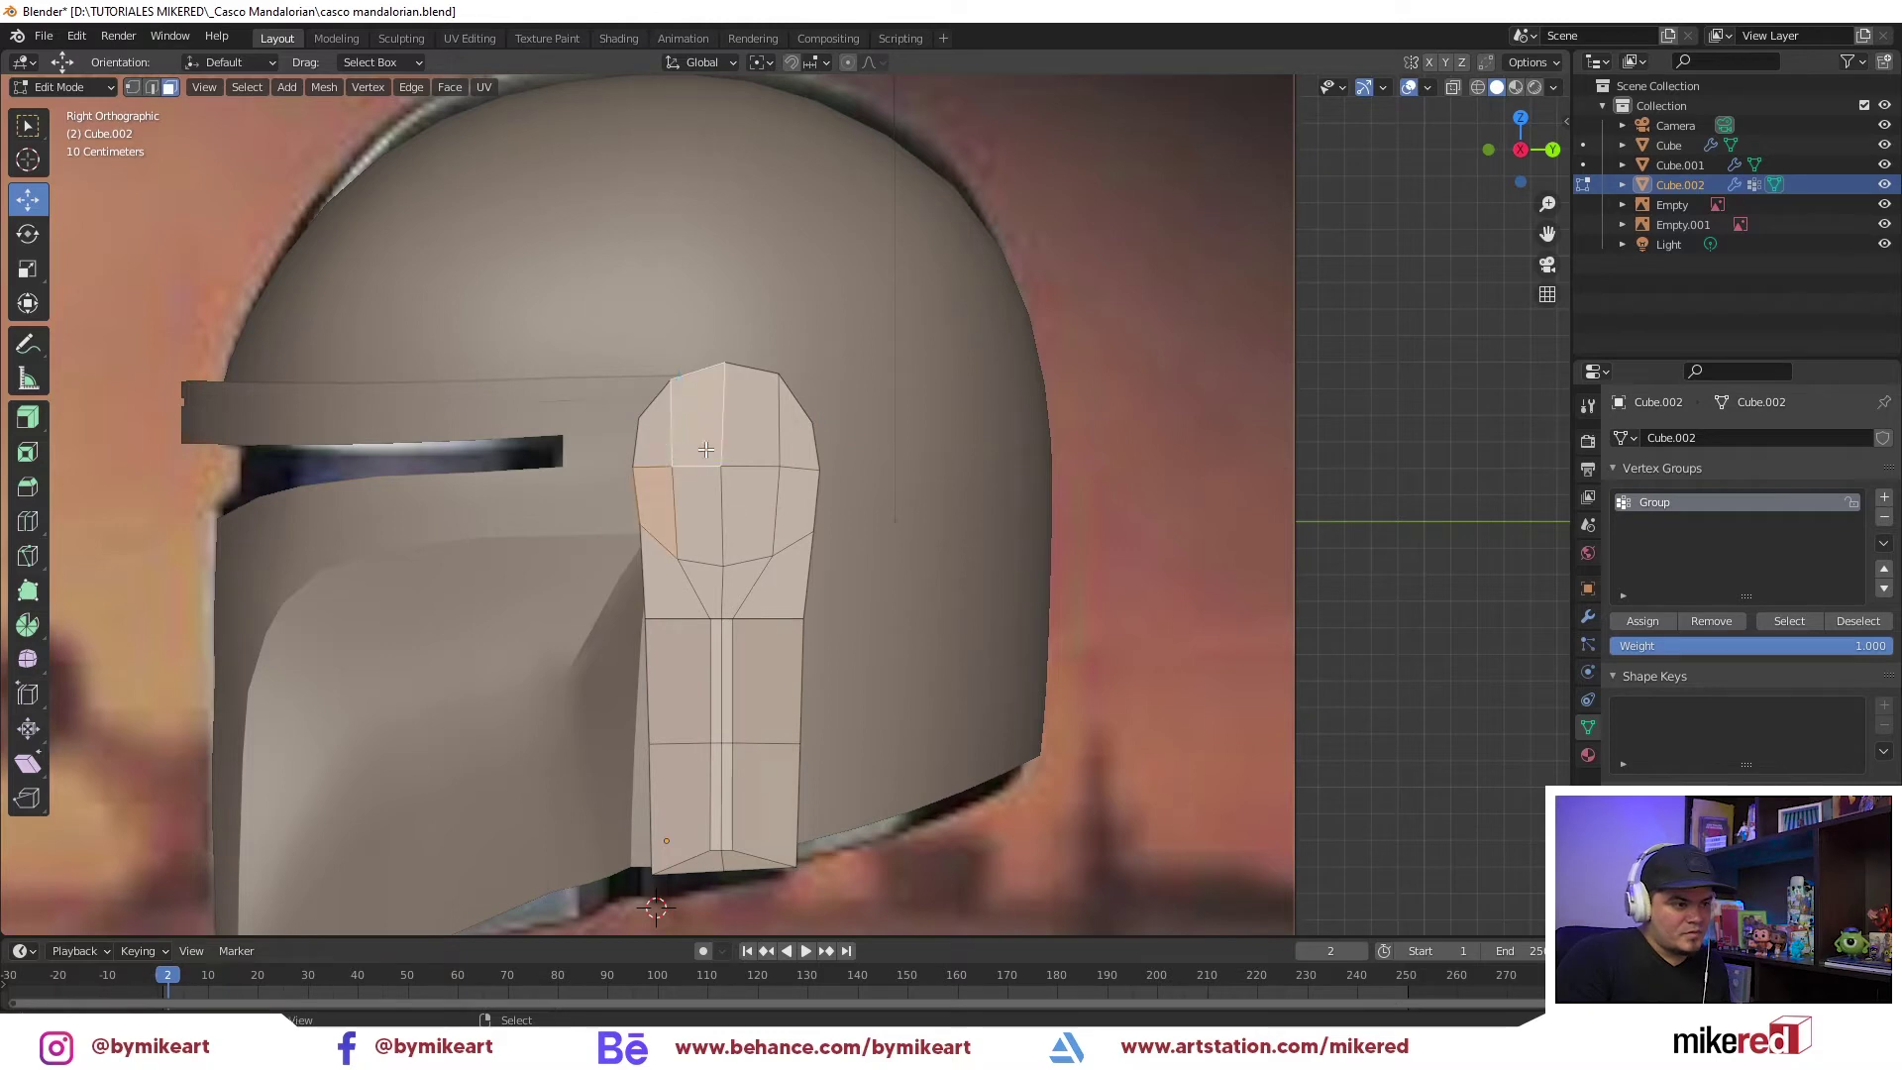
pyautogui.keyDown('shift'); pyautogui.click(705, 416); pyautogui.keyUp('shift')
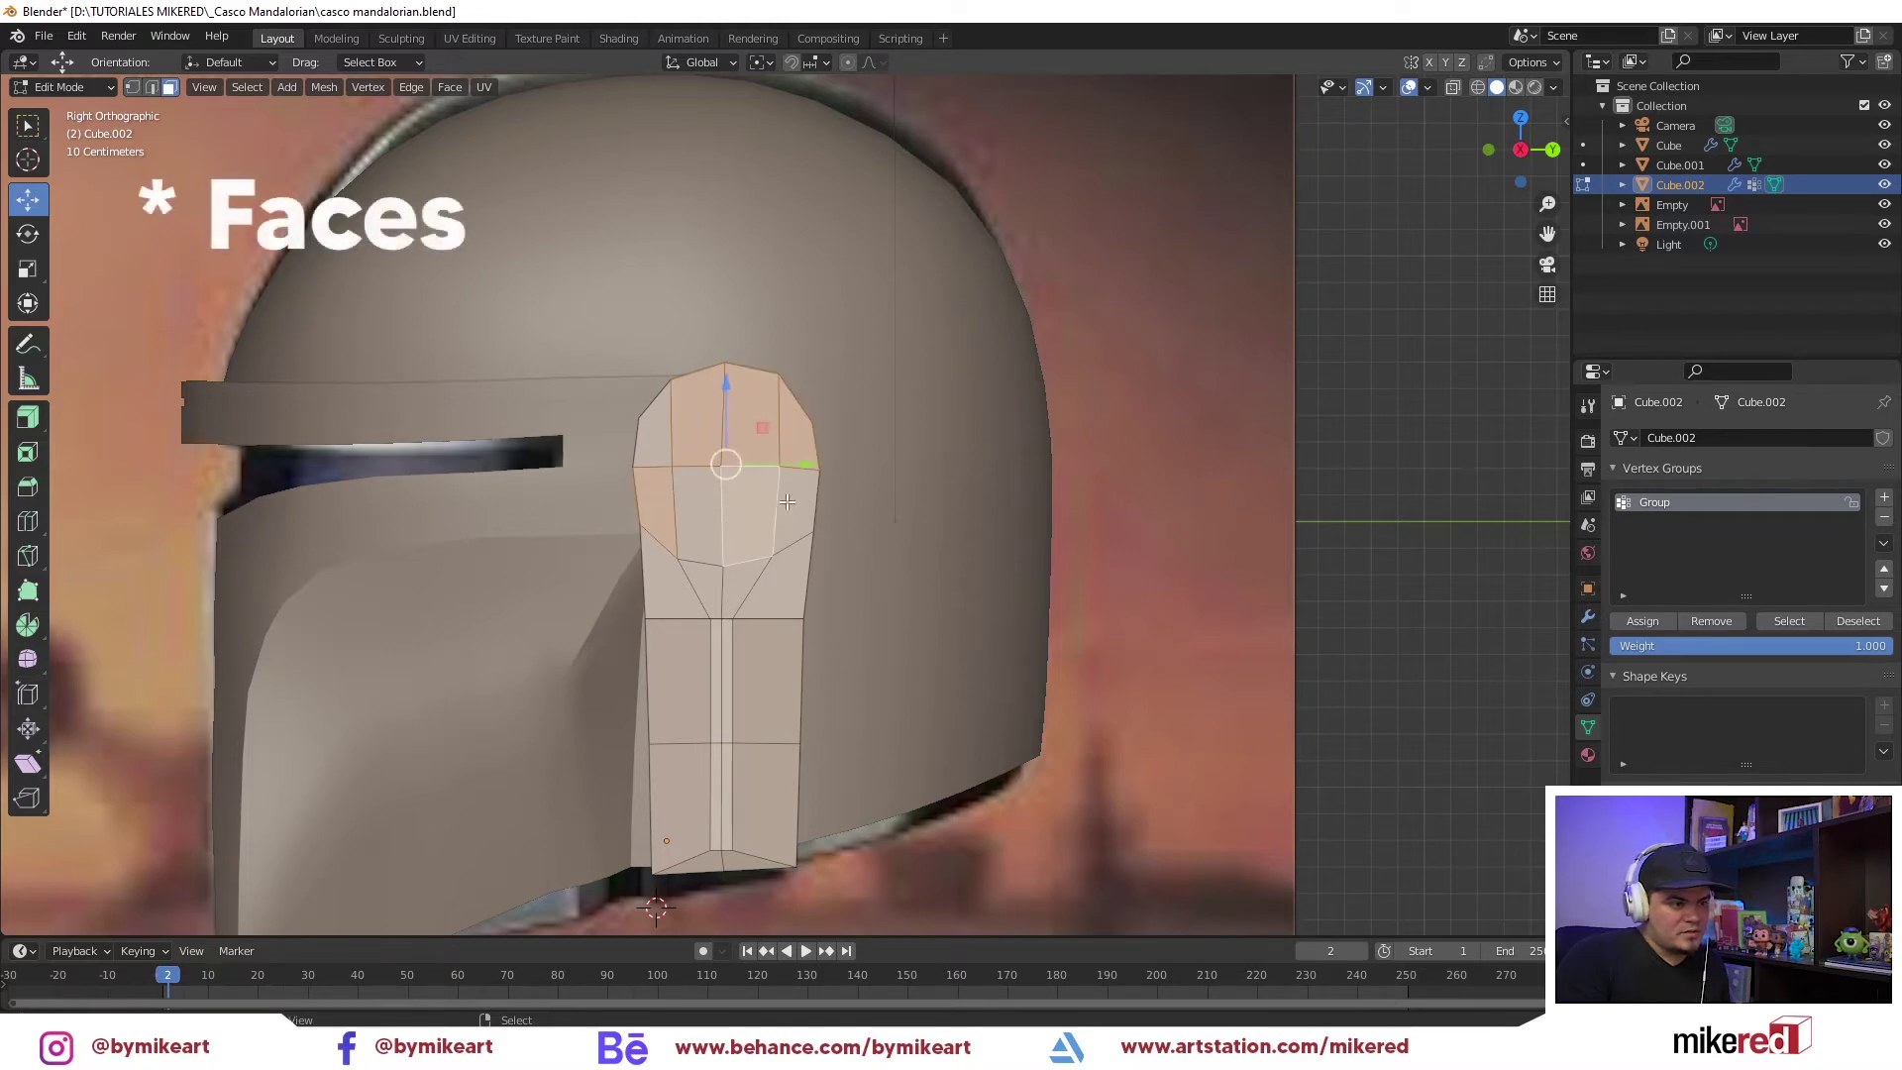
pyautogui.keyDown('shift'); pyautogui.click(788, 503); pyautogui.keyUp('shift')
pyautogui.keyDown('shift'); pyautogui.click(699, 515); pyautogui.keyUp('shift')
# Inset the selected cap faces and orbit to check the result
pyautogui.press('i')
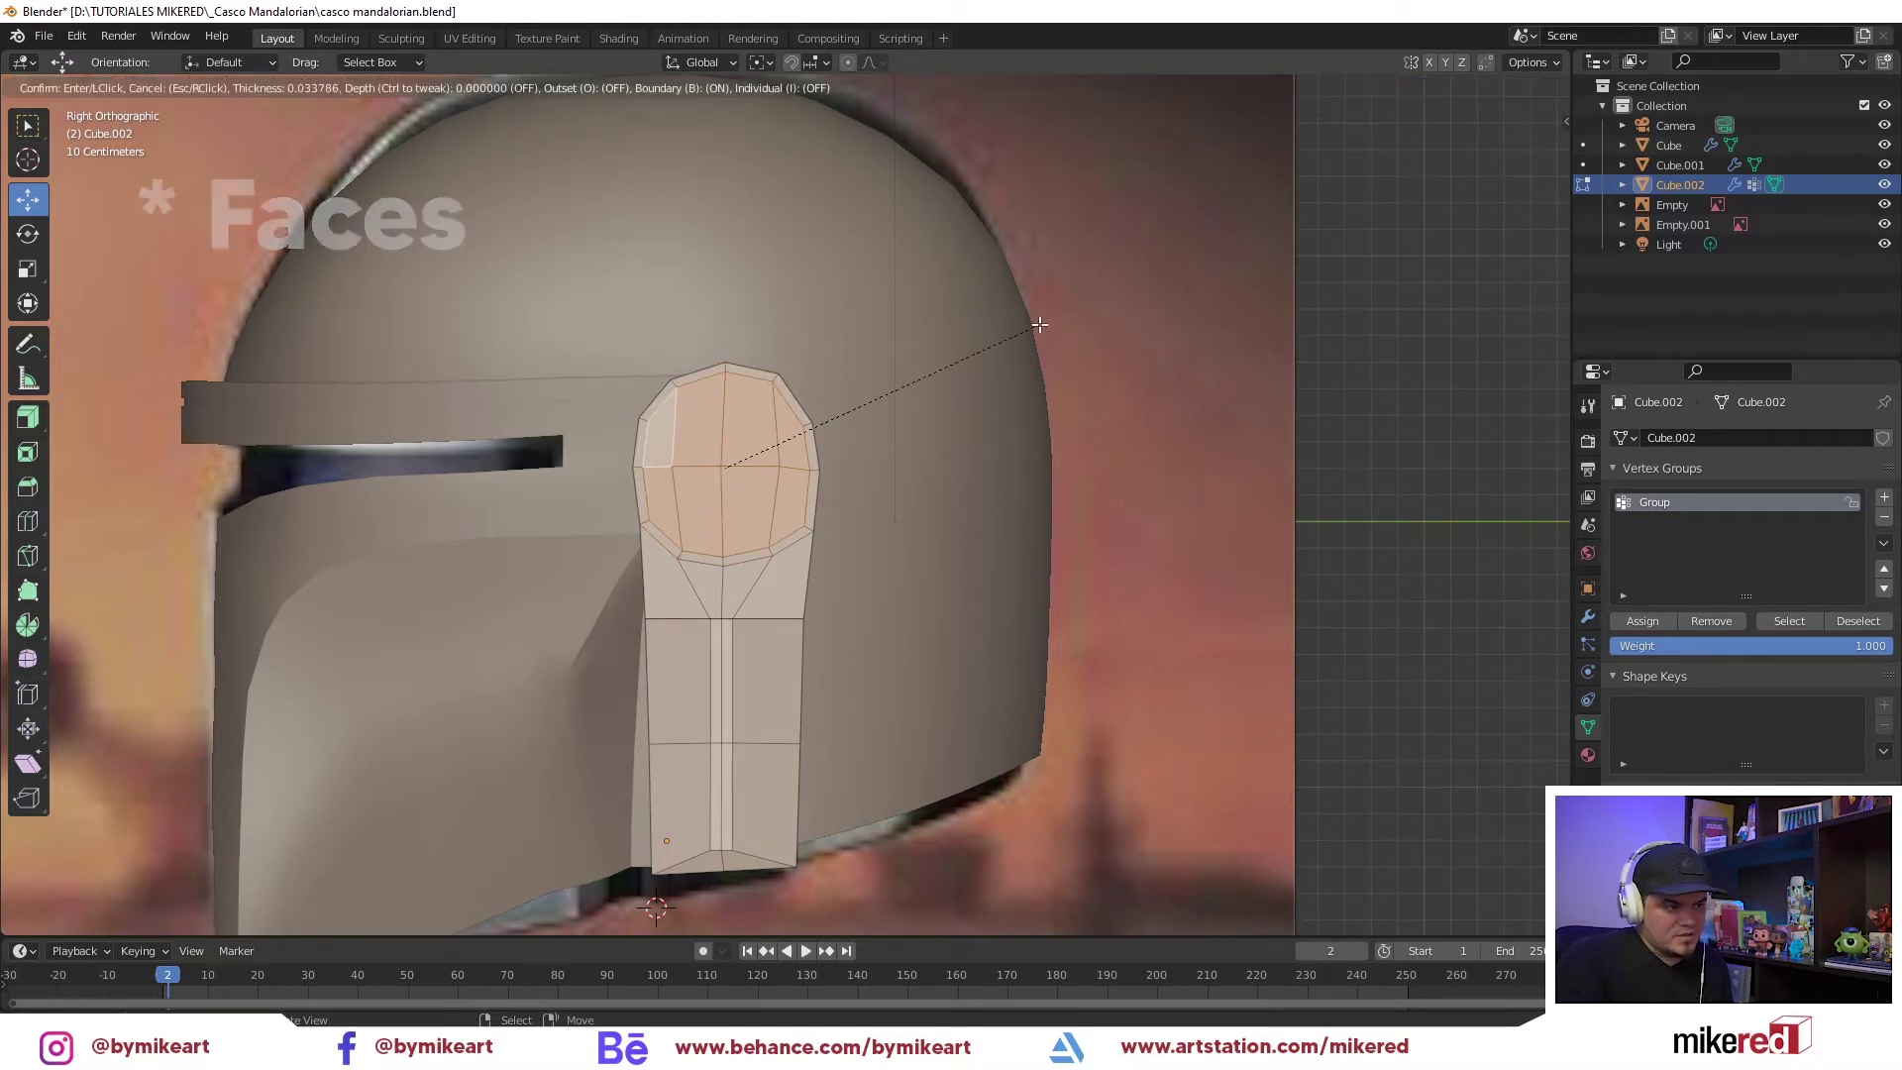
pyautogui.click(1039, 324)
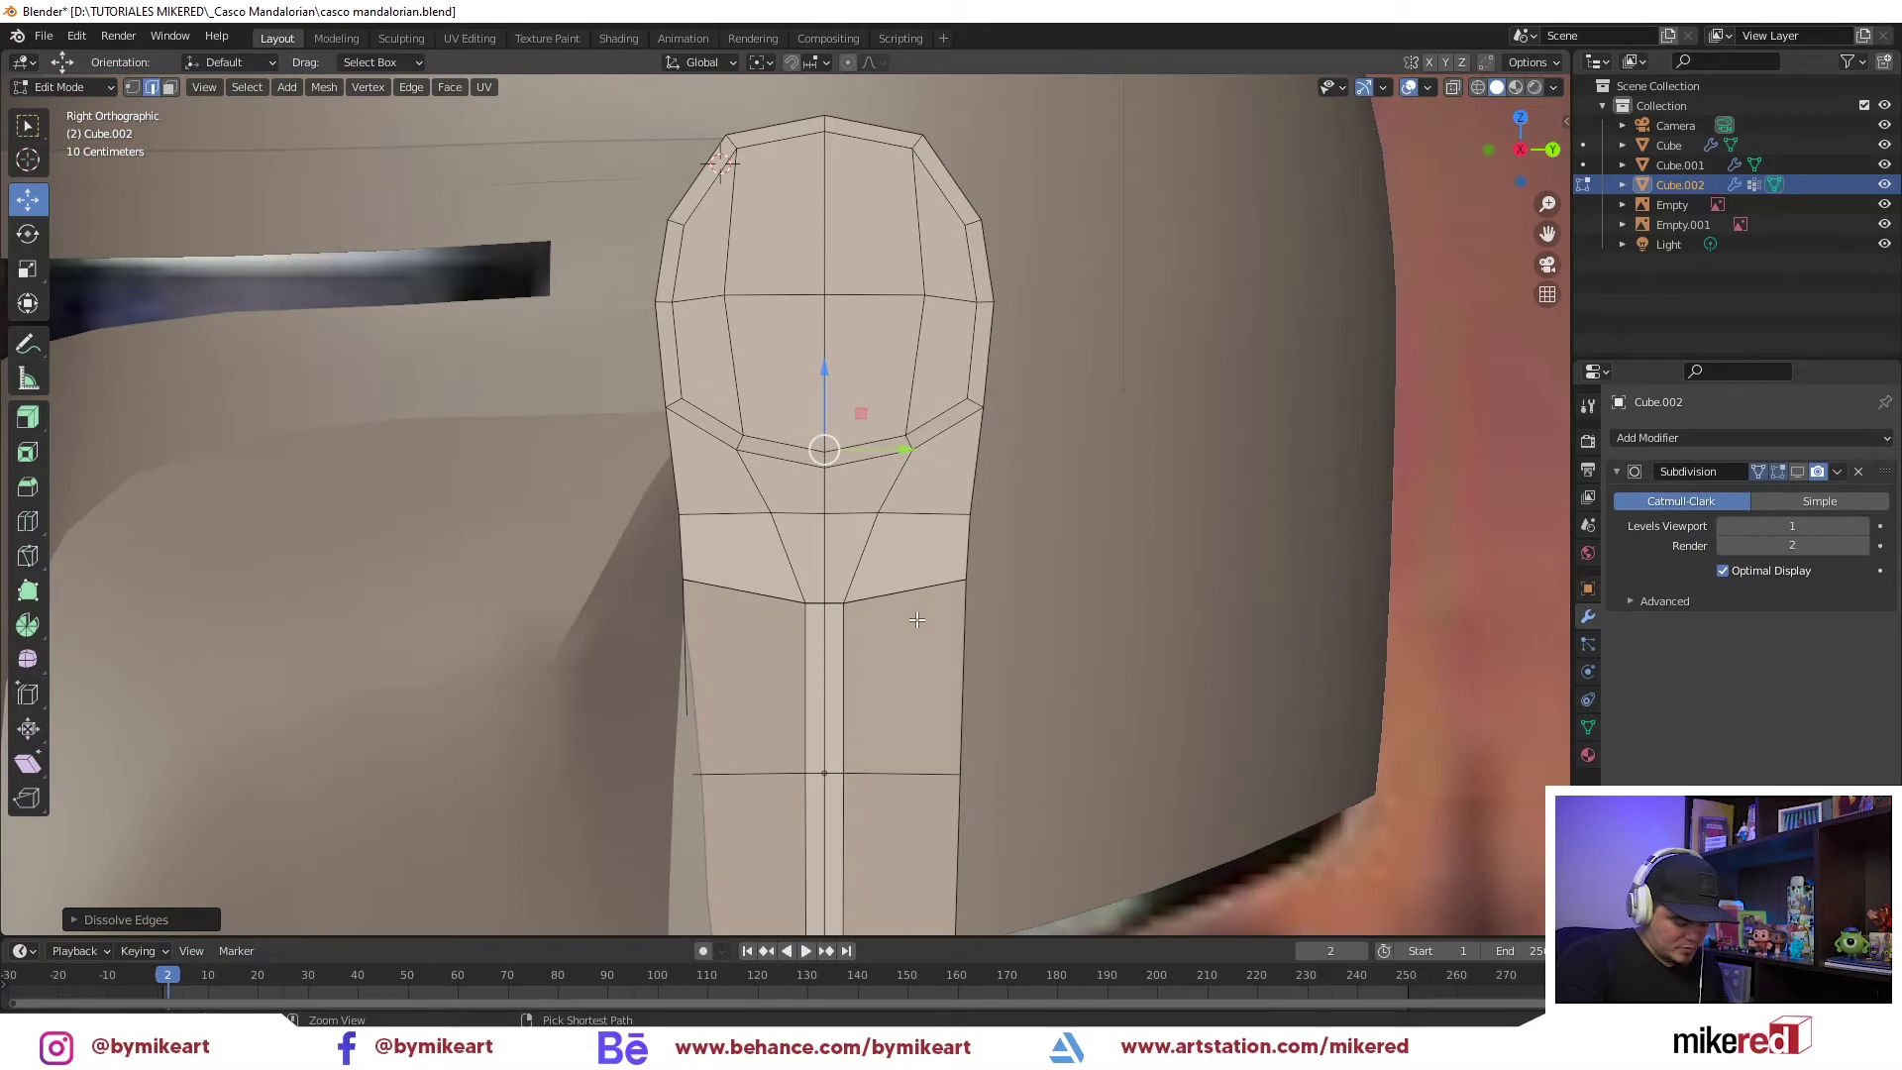
pyautogui.hotkey('ctrl', 'r')
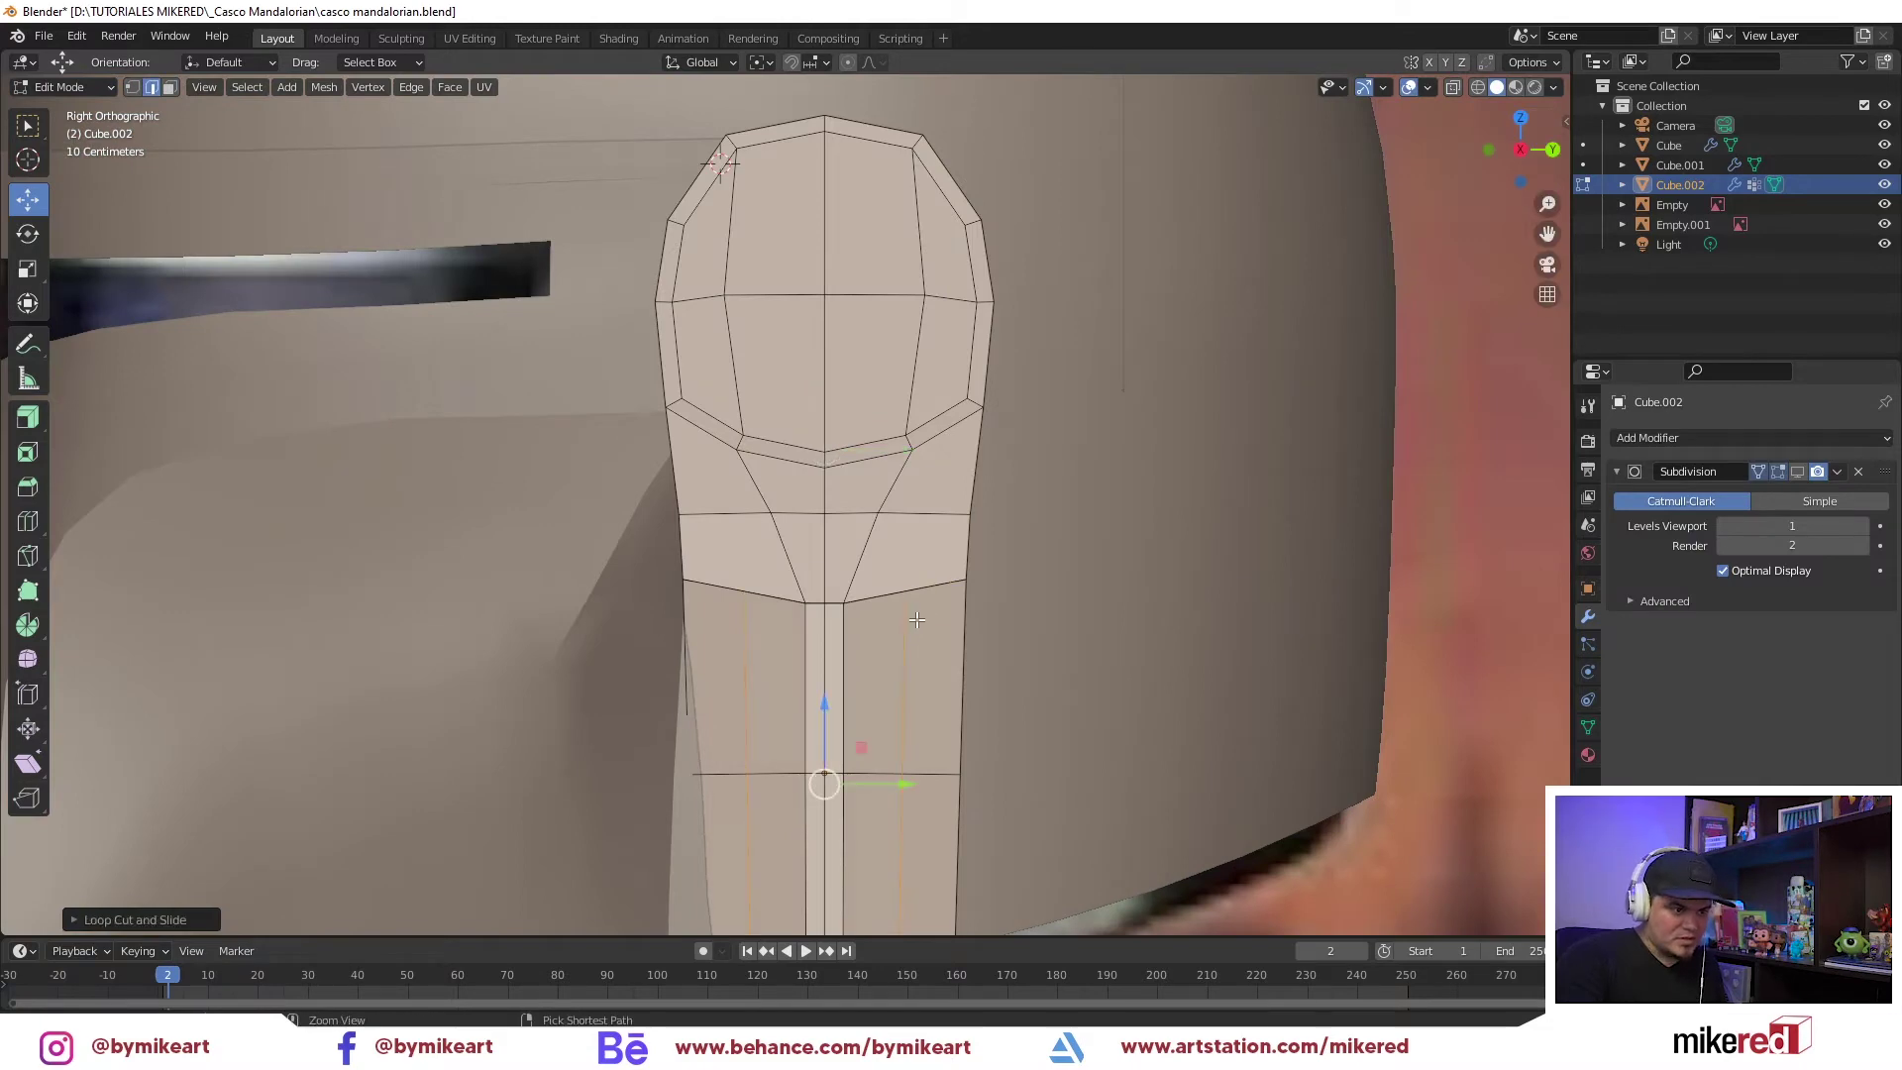
pyautogui.moveTo(916, 620); pyautogui.dragTo(820, 444, button='middle')
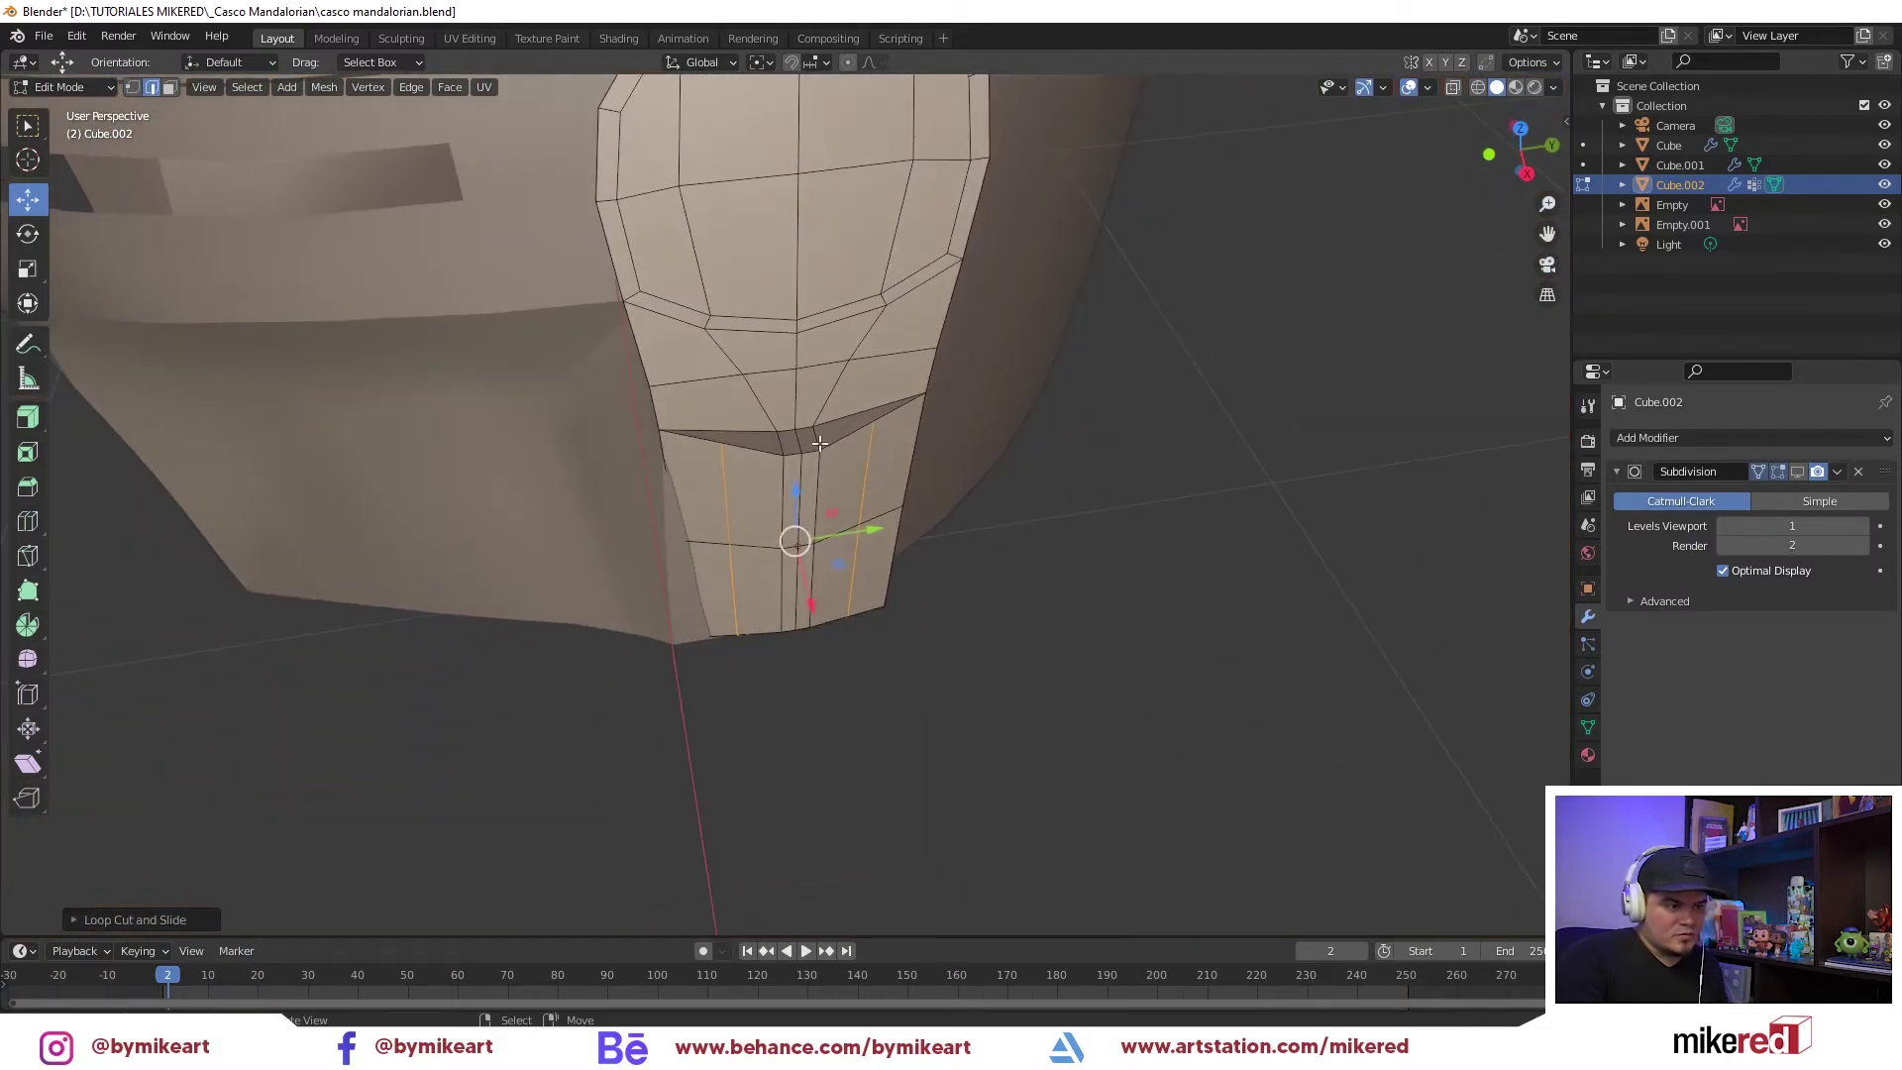
# Lower the two corner vertices under the cap to form notches, returning to Object Mode
pyautogui.press('1')
pyautogui.press('KP_3')
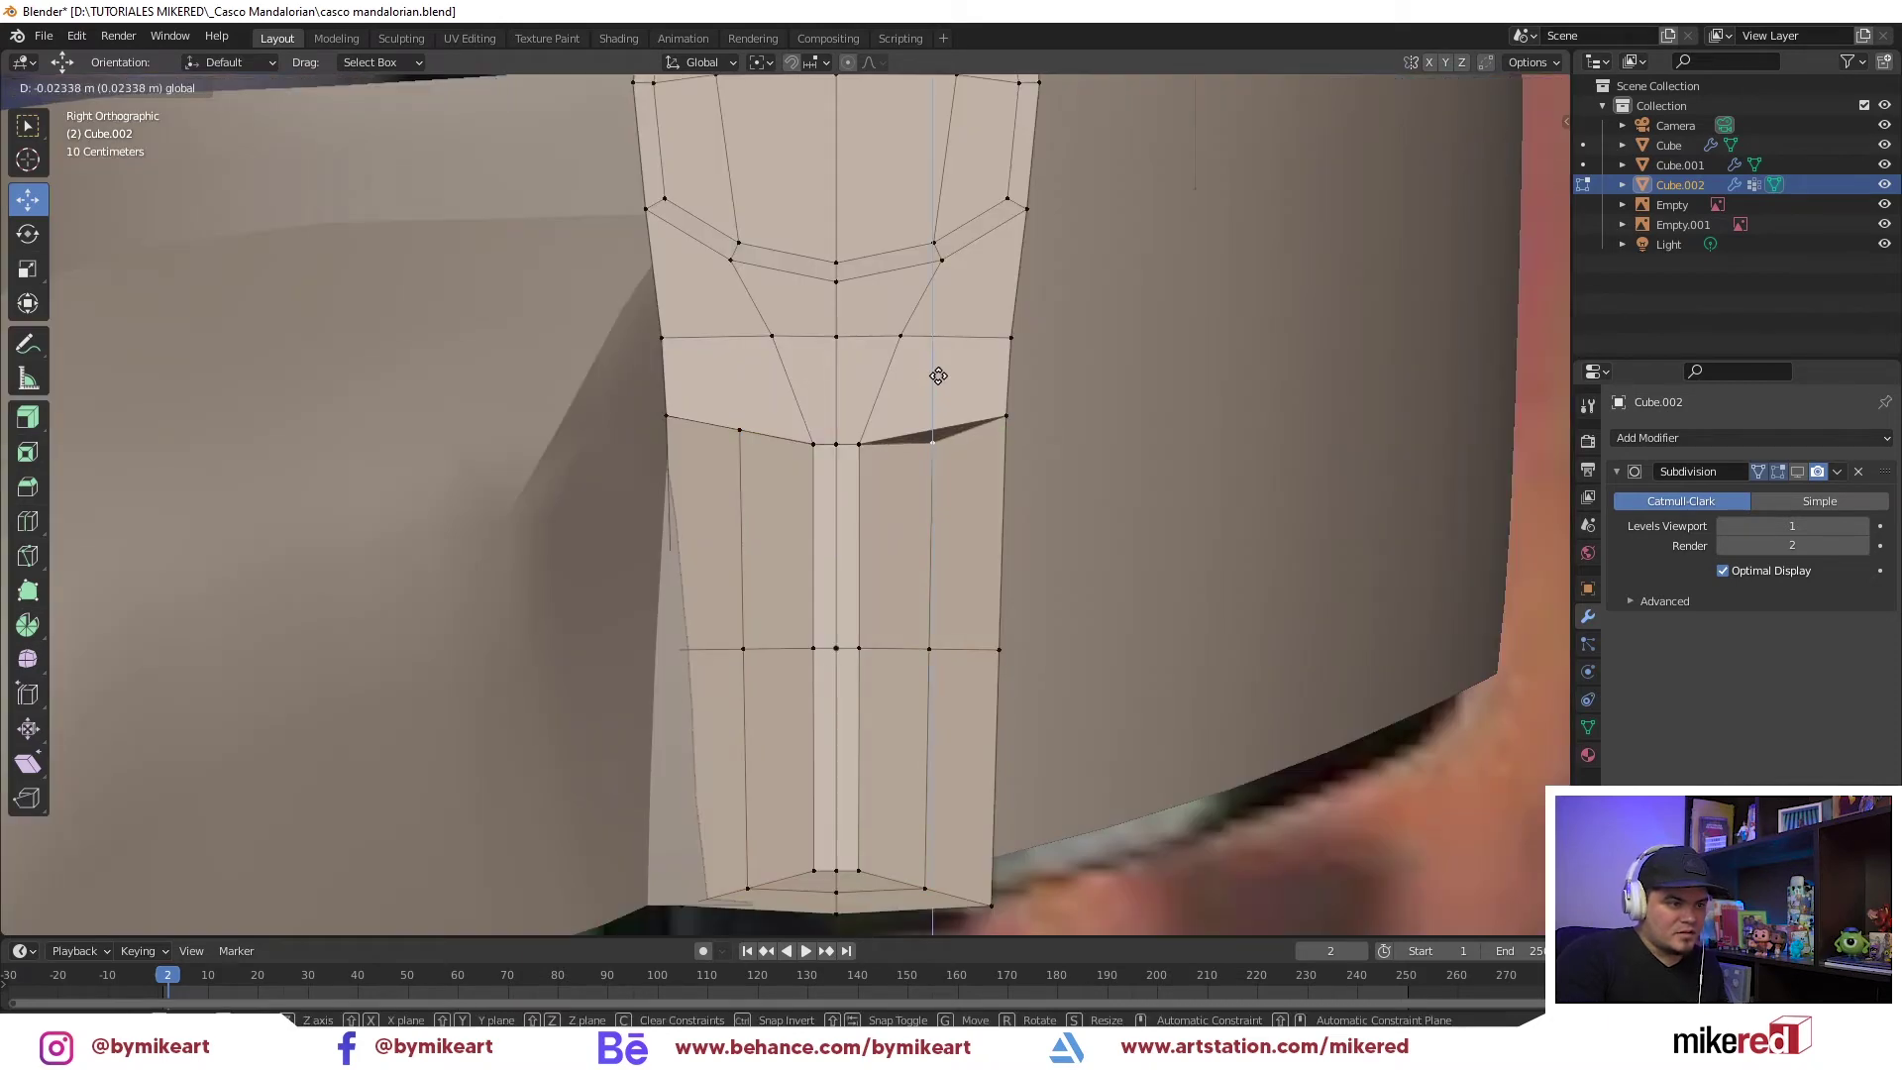
pyautogui.keyDown('shift'); pyautogui.click(739, 430); pyautogui.keyUp('shift')
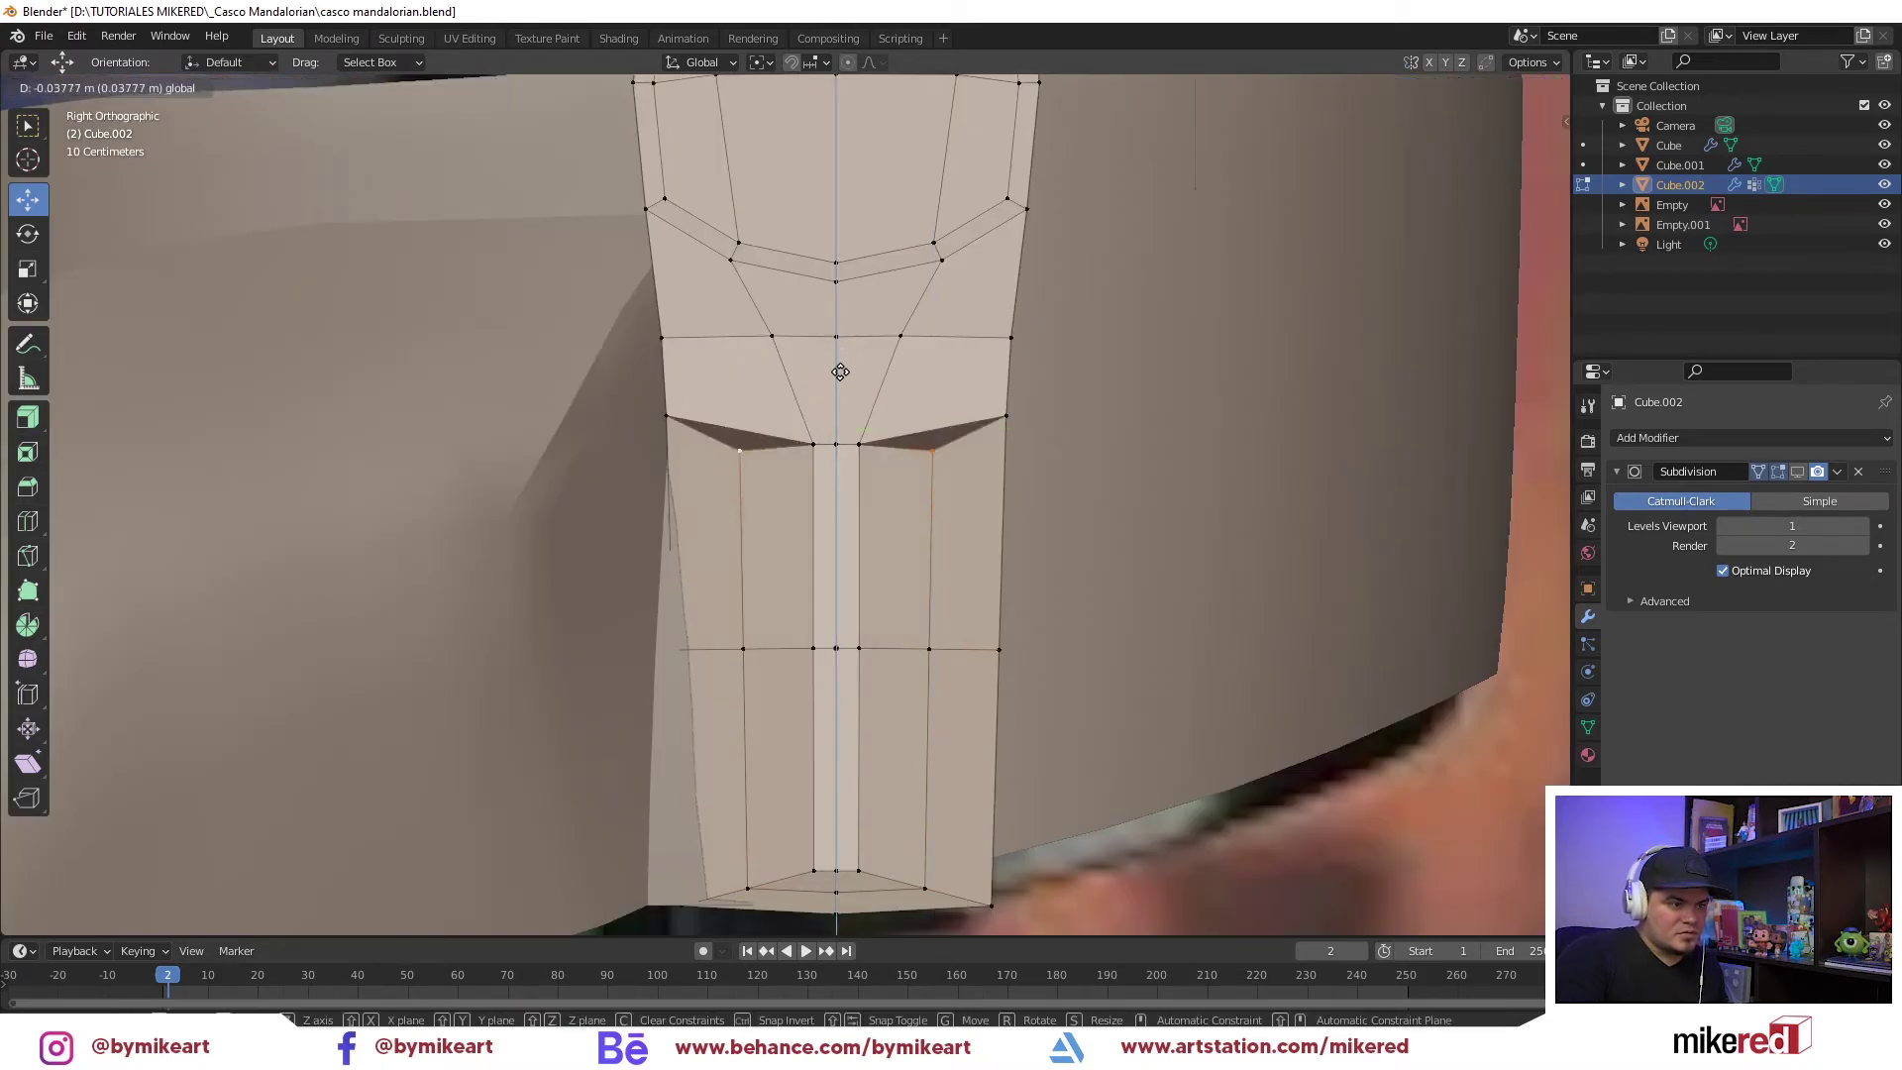
pyautogui.press('Tab')
pyautogui.scroll(-2, 777, 588)
pyautogui.scroll(3, 777, 588)
# Select the top-left face beside the cap in face select mode
pyautogui.press('x')
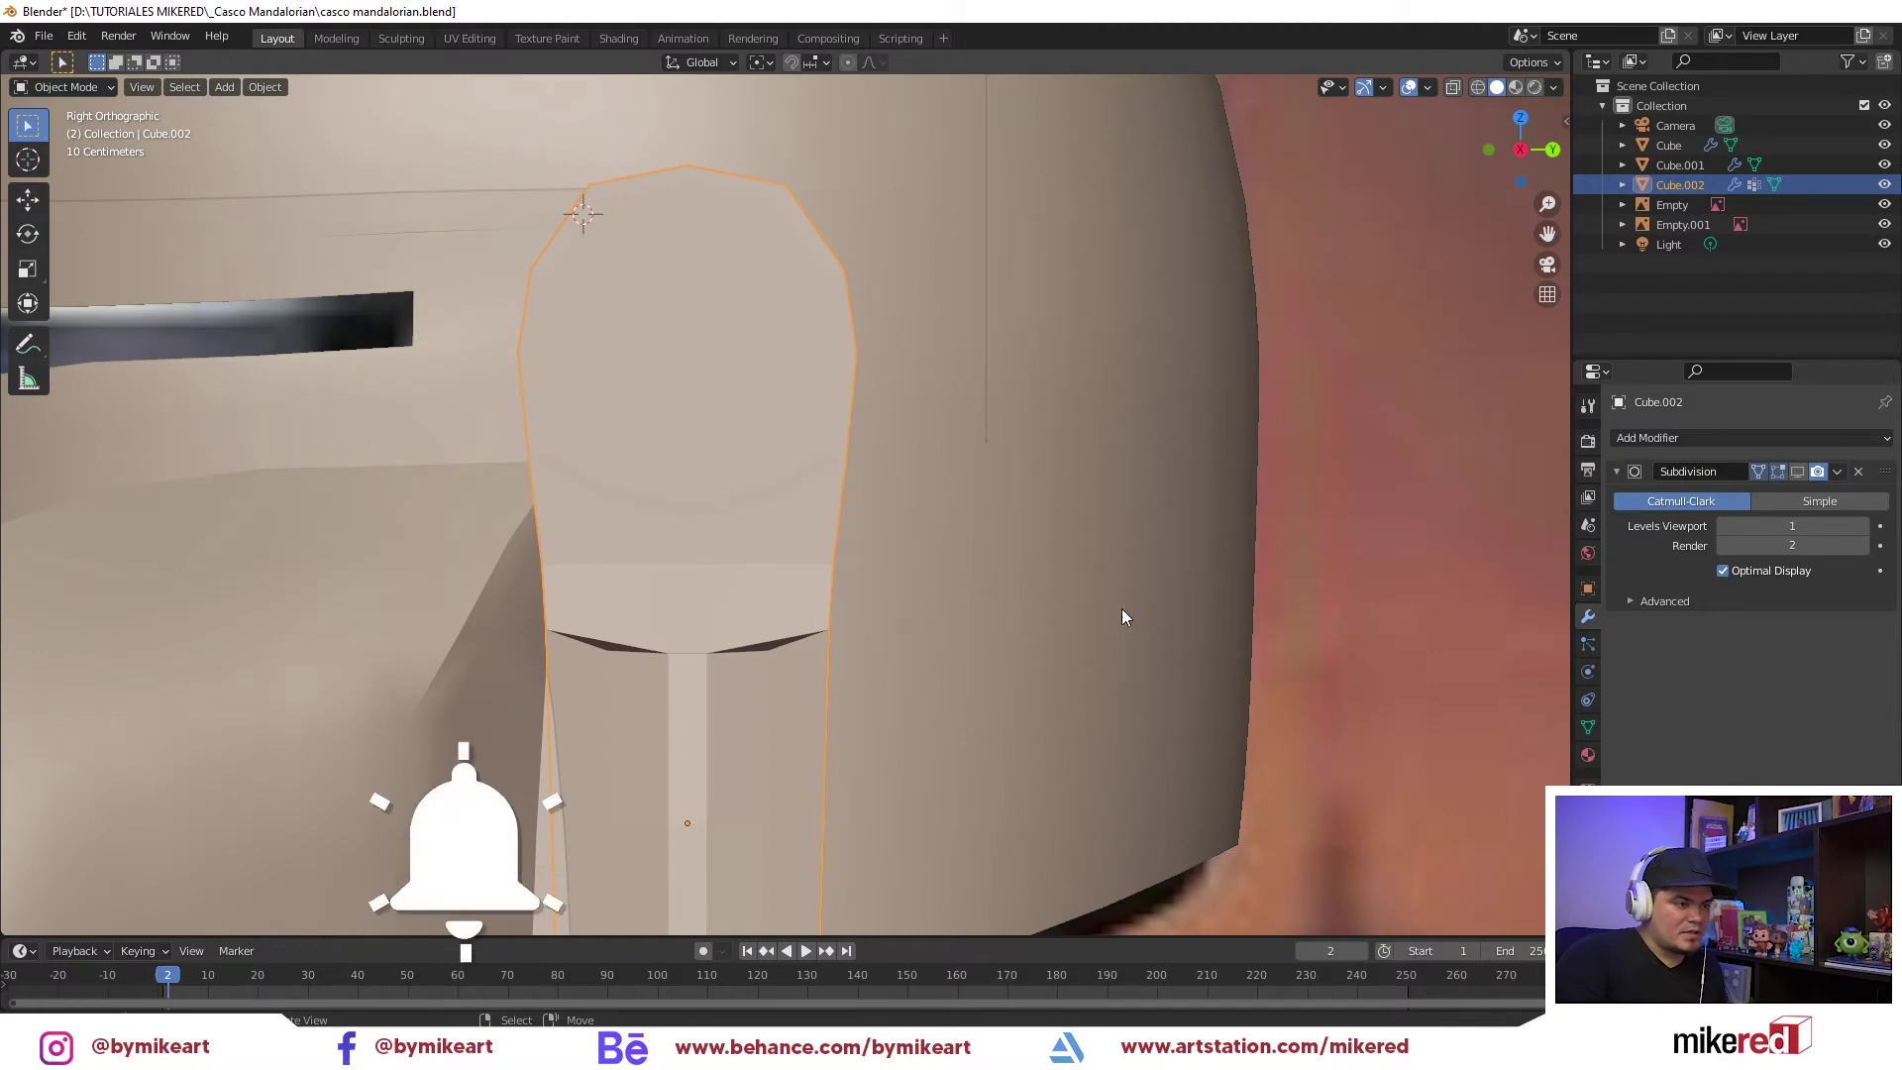
pyautogui.press('Tab')
pyautogui.scroll(4, 960, 608)
pyautogui.hotkey('ctrl', 'Tab')
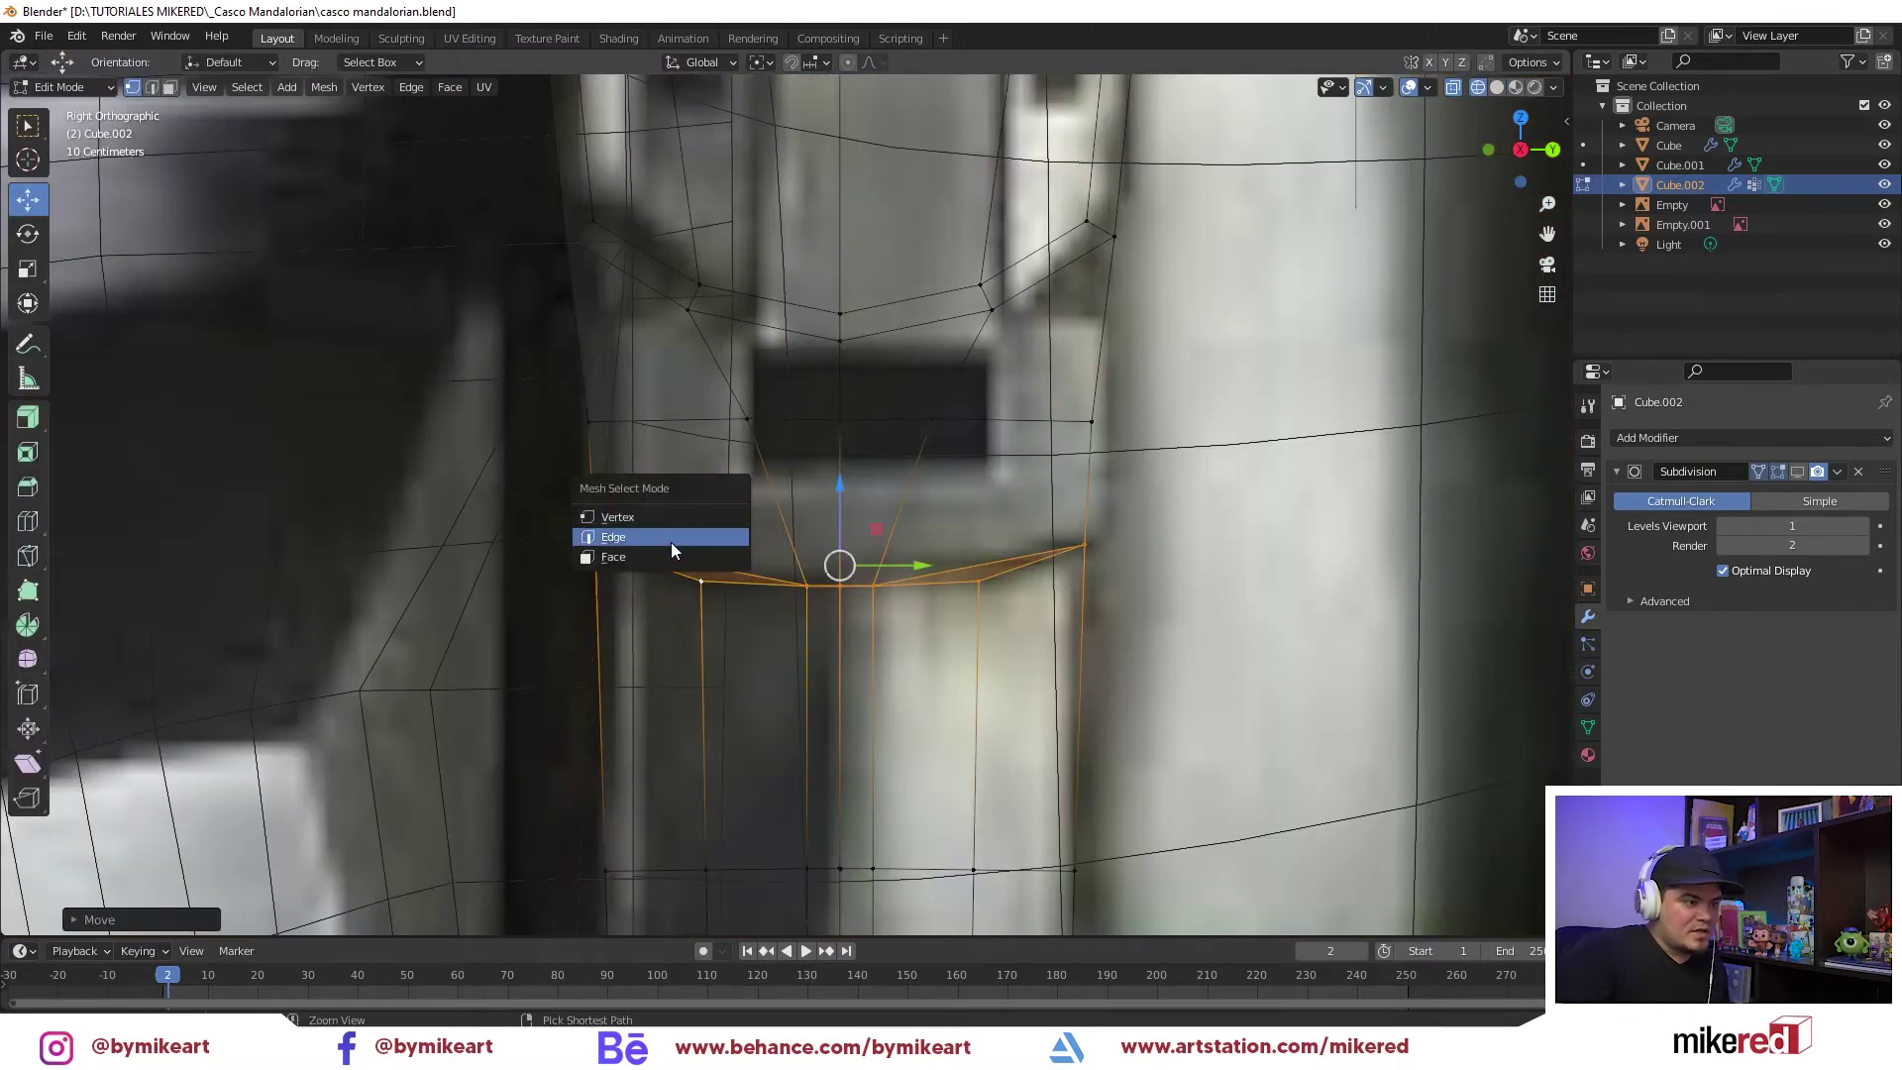
pyautogui.click(668, 547)
pyautogui.click(658, 366)
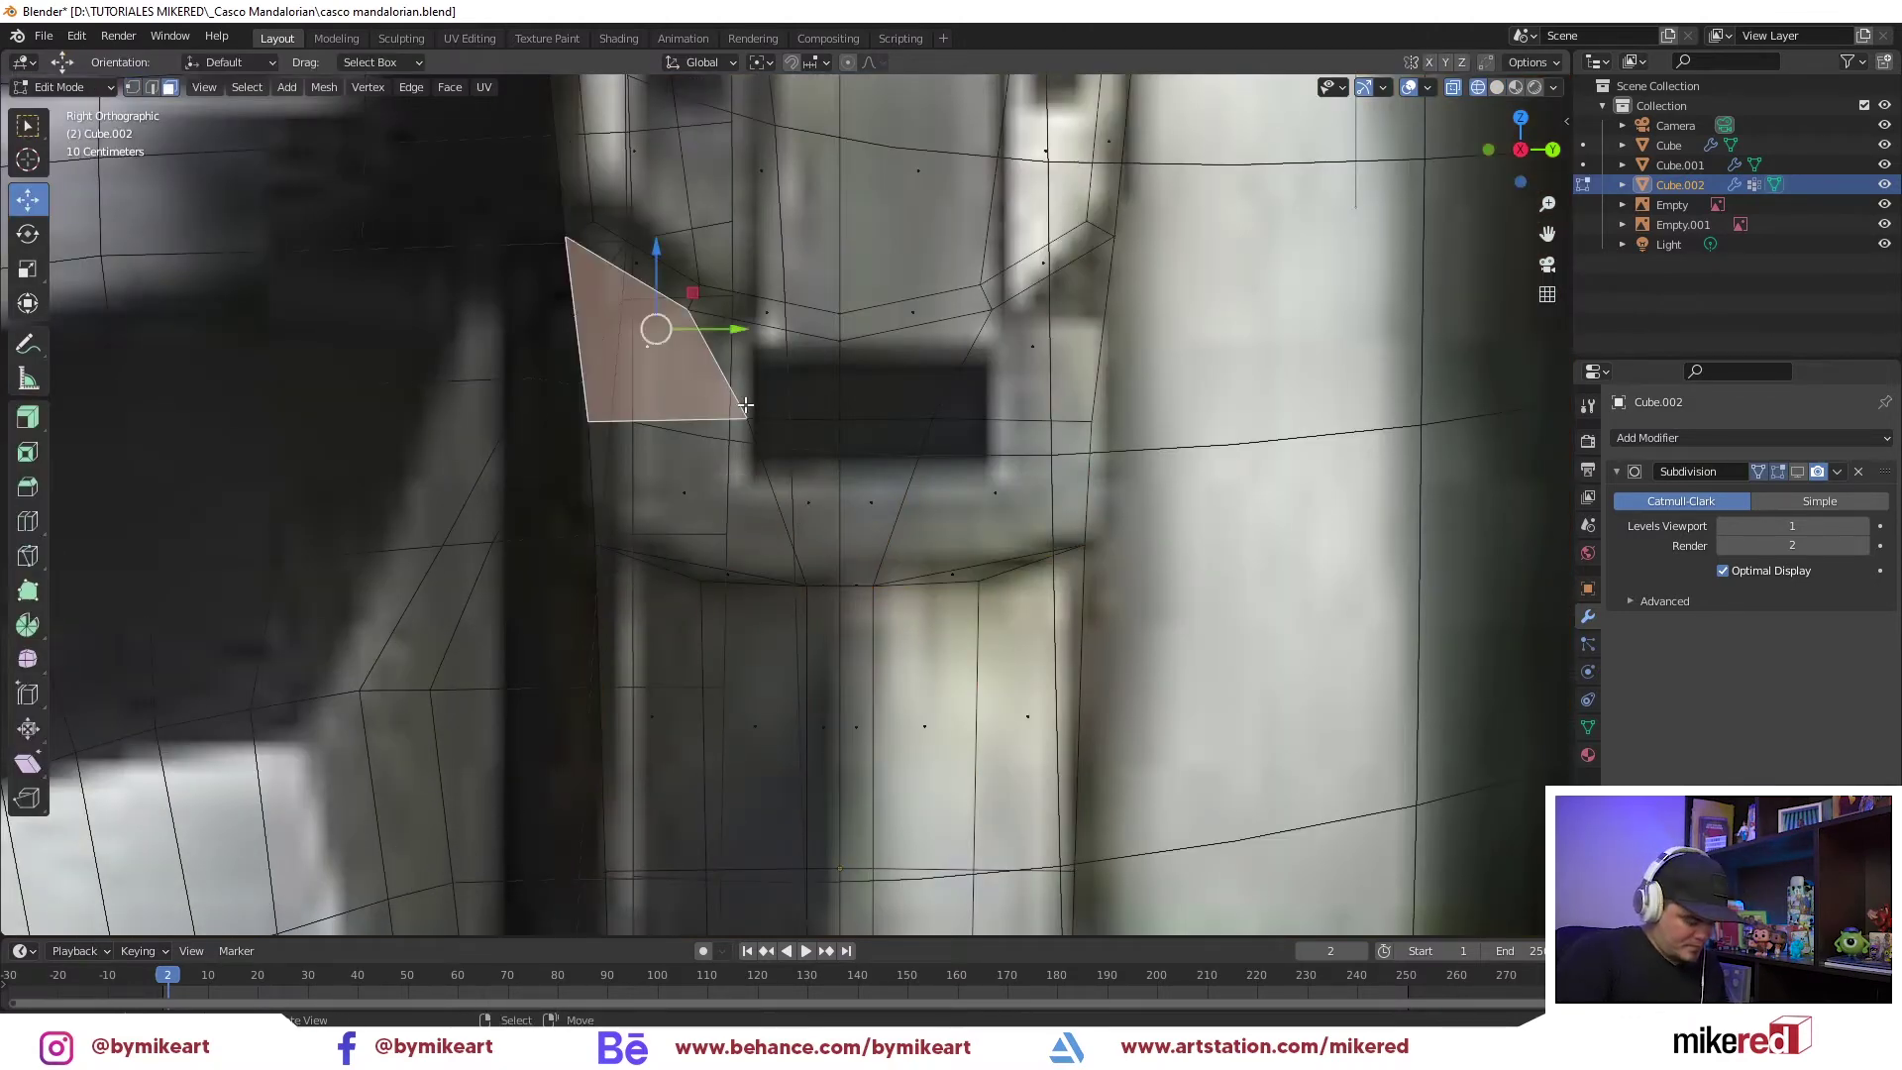
pyautogui.hotkey('alt', 'z')
# Duplicate the face in place and separate it into the new object Cube.003
pyautogui.hotkey('shift', 'd')
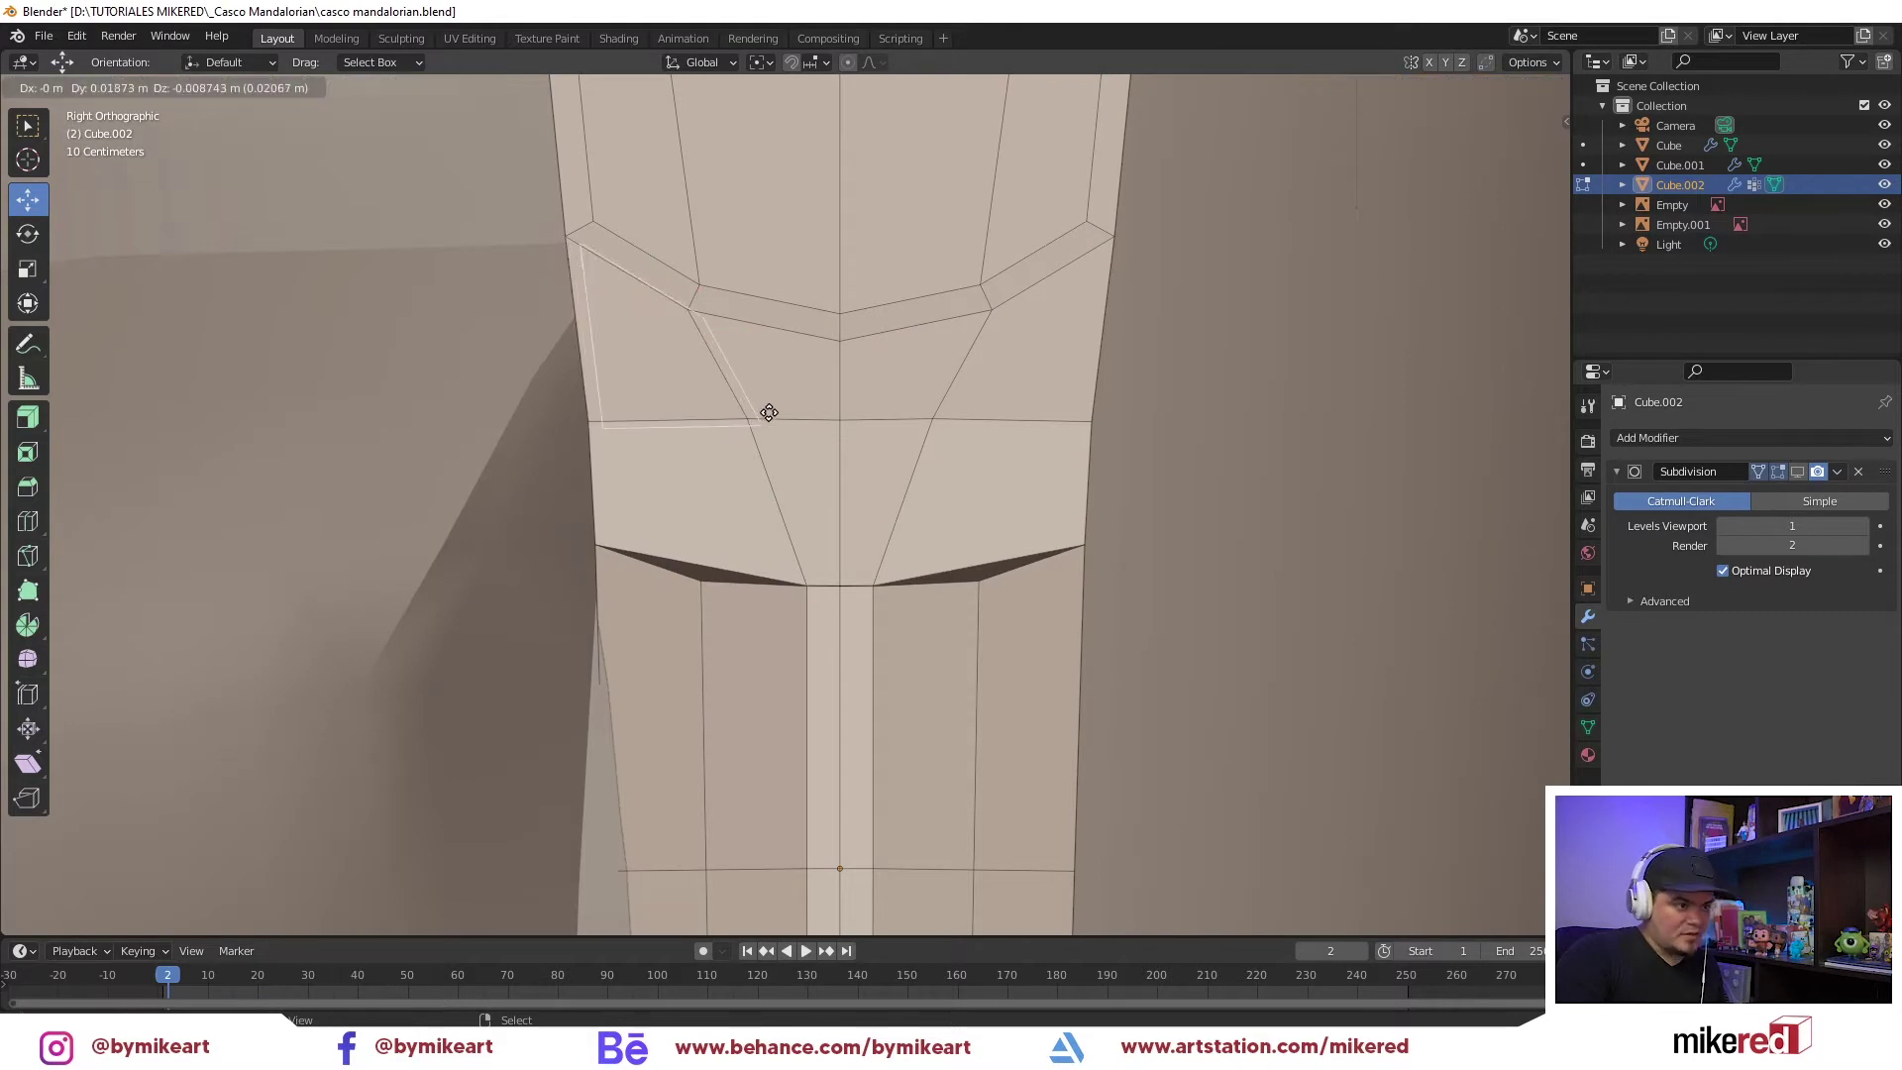
pyautogui.rightClick(673, 422)
pyautogui.press('p')
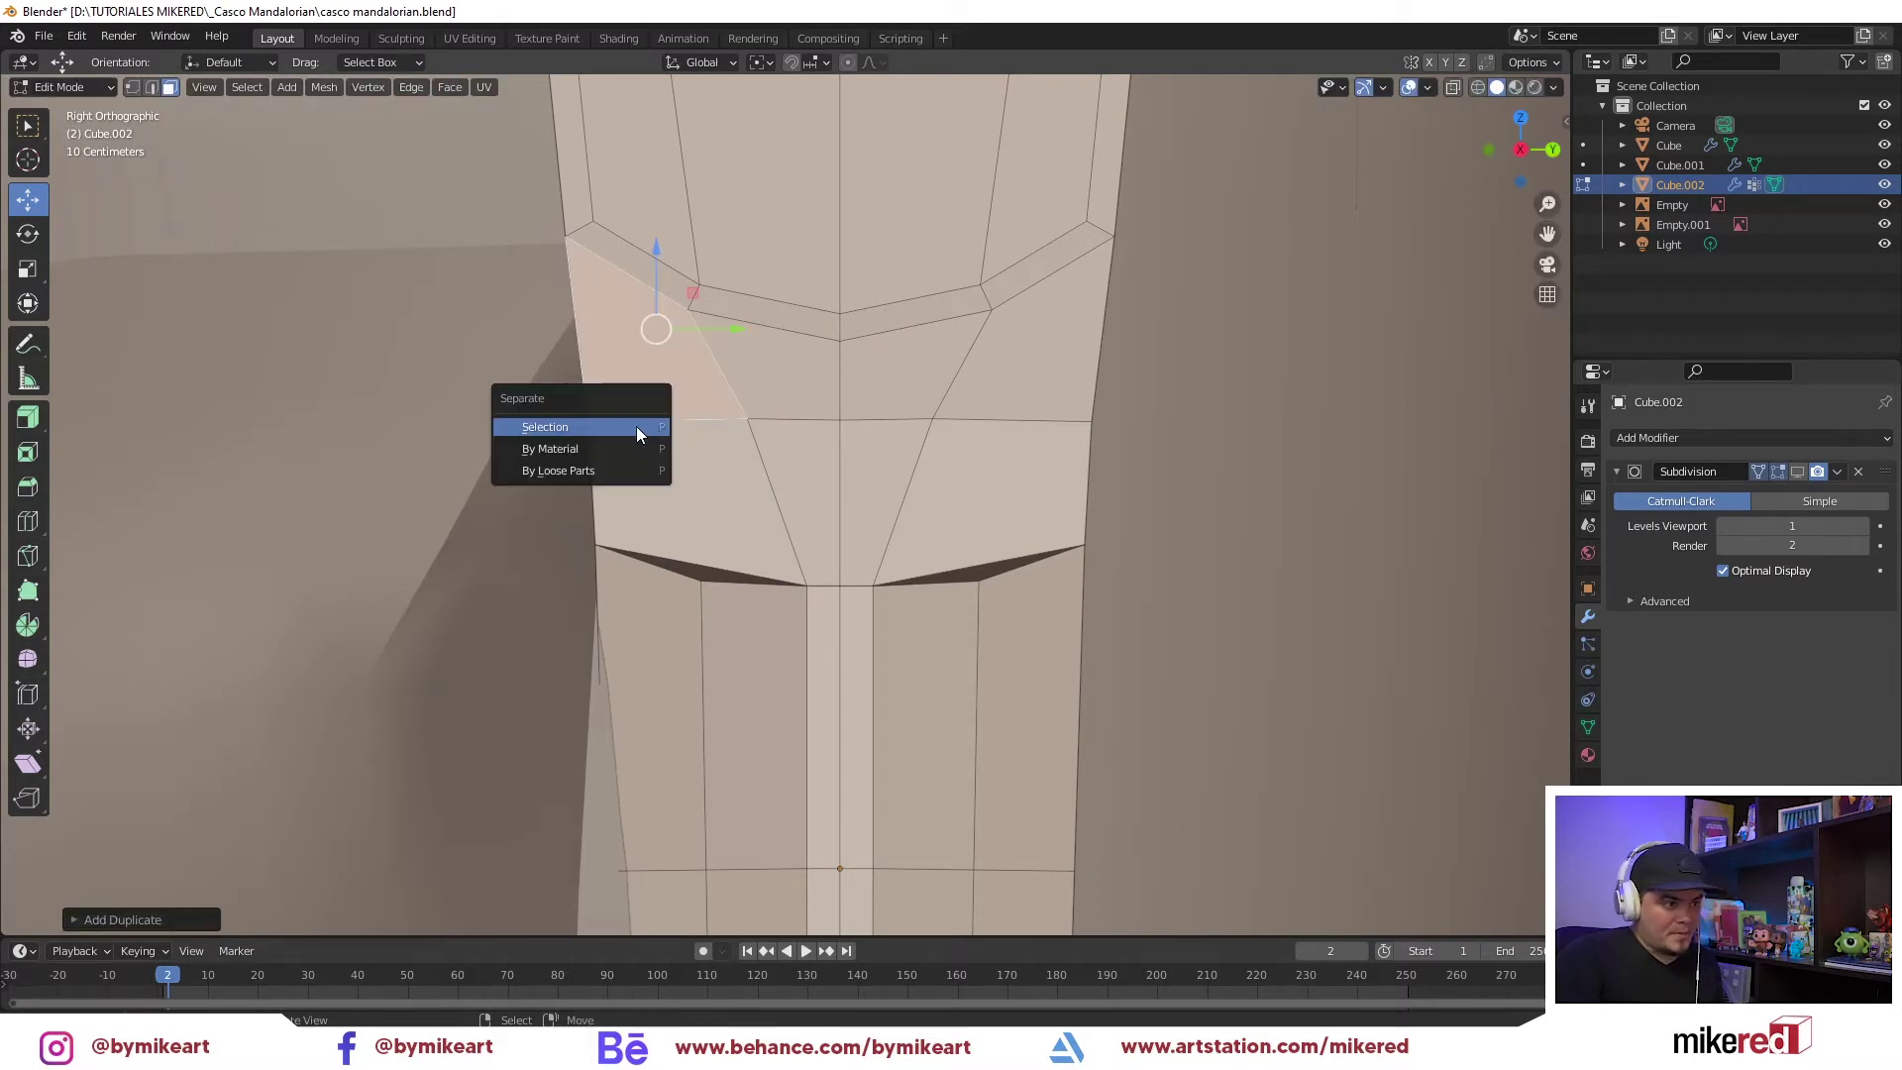
pyautogui.click(636, 426)
pyautogui.moveTo(636, 426)
pyautogui.keyDown('shift'); pyautogui.mouseDown(button='middle')
pyautogui.moveTo(583, 489)
pyautogui.moveTo(569, 470)
pyautogui.mouseUp(button='middle'); pyautogui.keyUp('shift')
pyautogui.press('Tab')
pyautogui.click(510, 449)
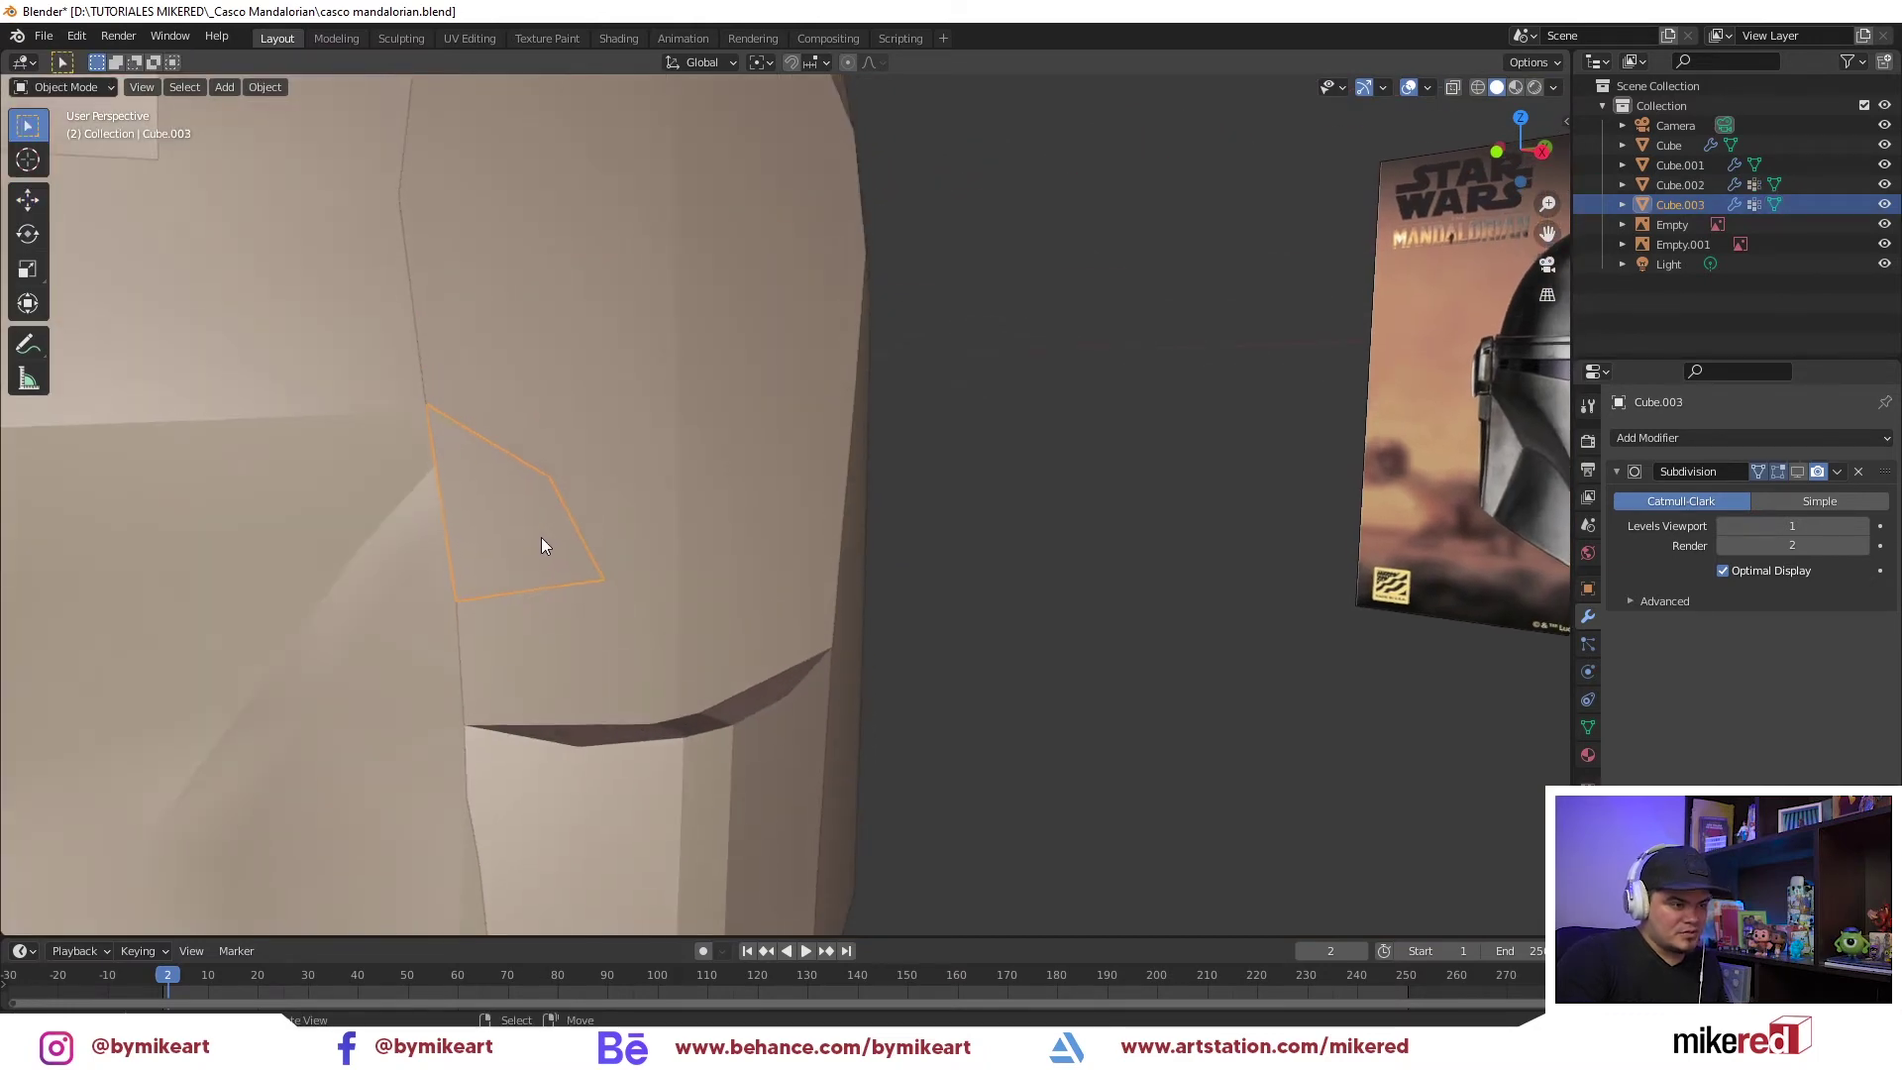
# Edit Cube.003 in the right side view with vertex selection and X-ray on
pyautogui.hotkey('alt', 'z')
pyautogui.press('KP_3')
pyautogui.press('Tab')
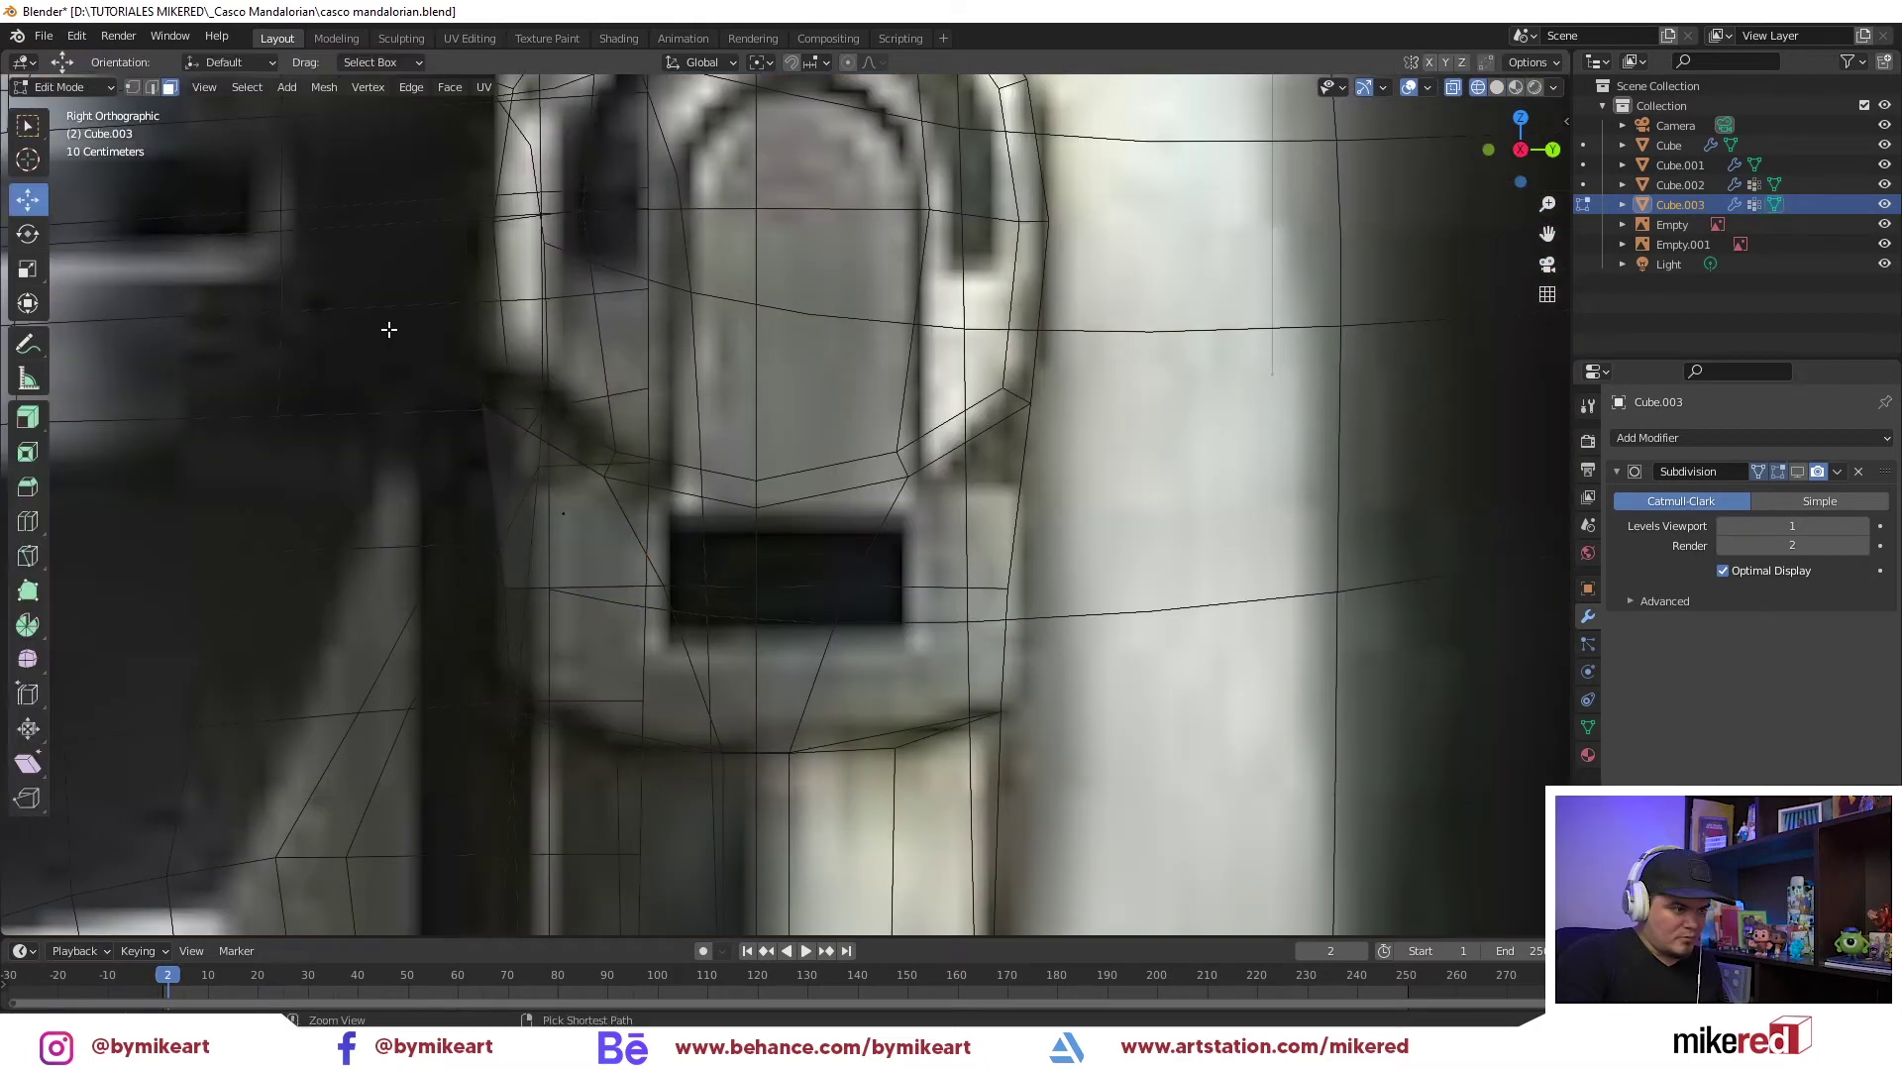
pyautogui.hotkey('ctrl', 'Tab')
pyautogui.click(355, 305)
# Move Cube.003's corners onto the reference beside the dark slot and squeeze it along Y
pyautogui.click(588, 476)
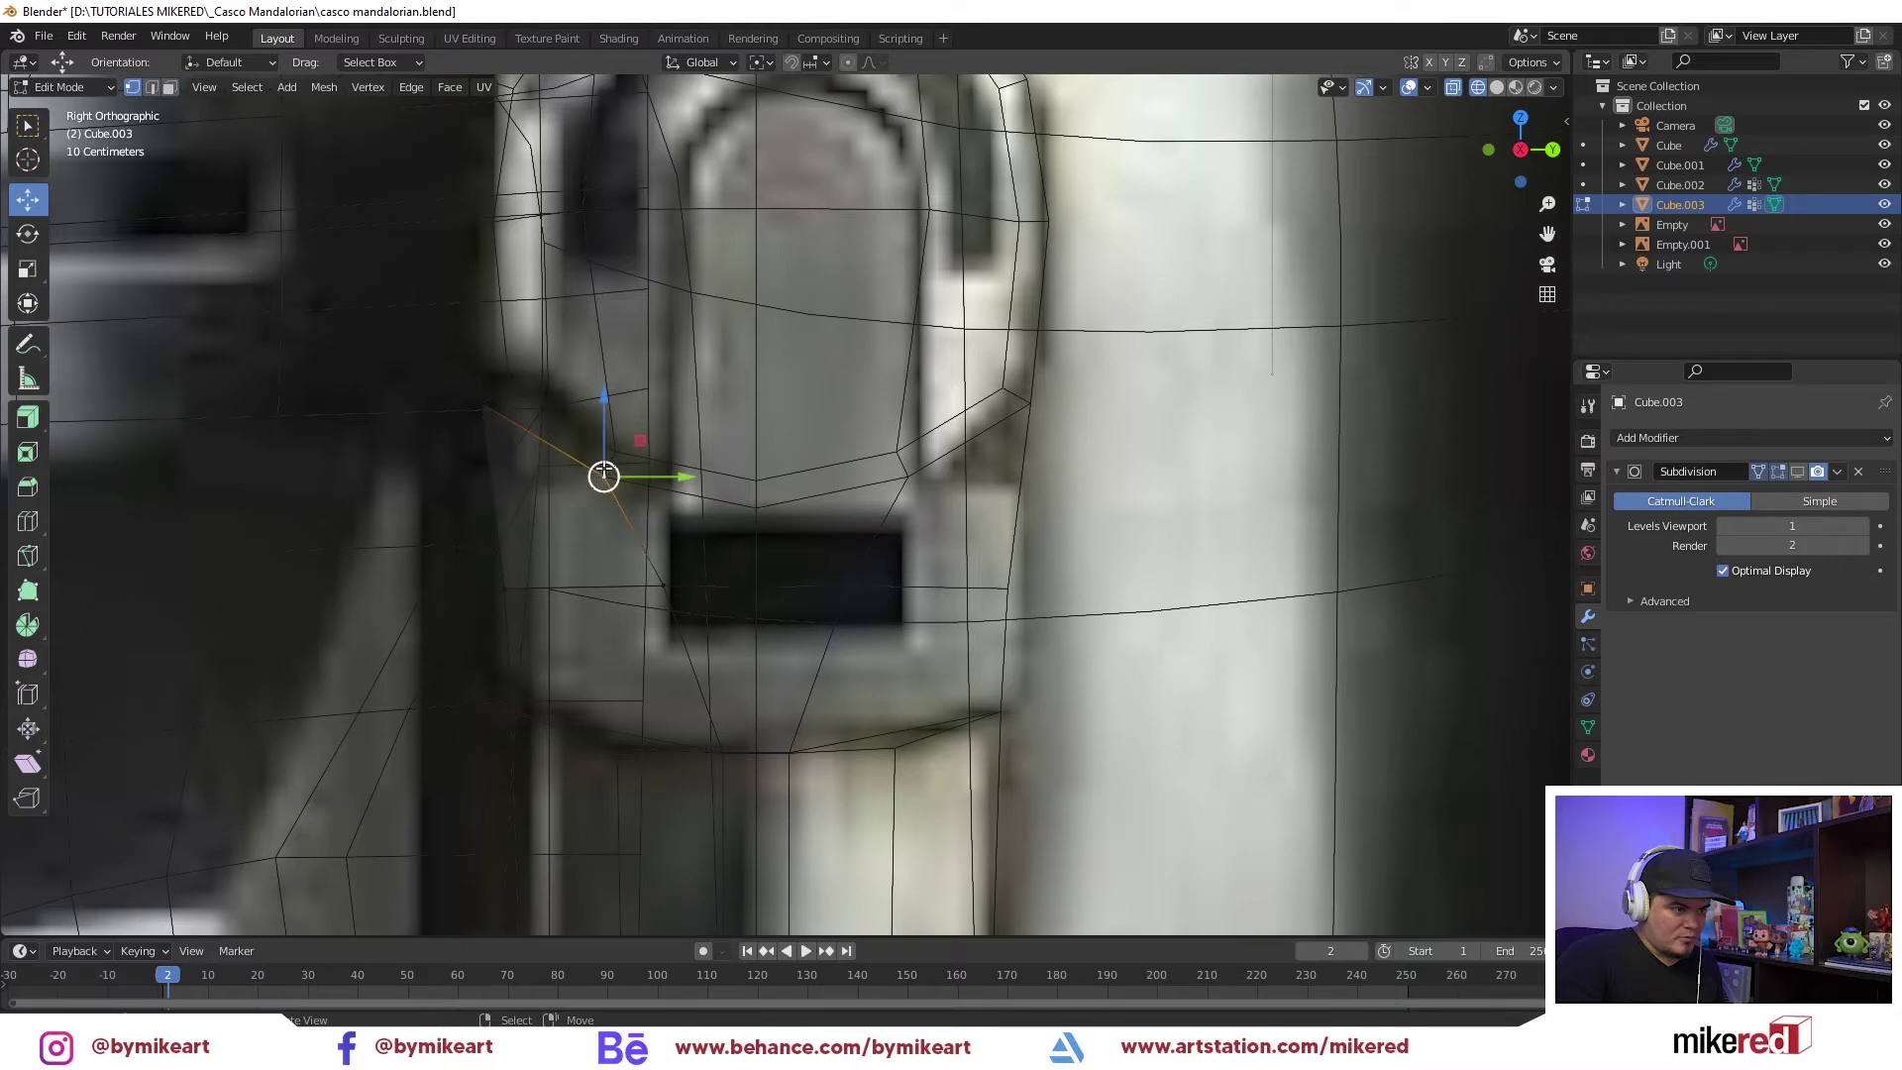
pyautogui.moveTo(603, 477); pyautogui.dragTo(663, 494)
pyautogui.click(670, 635)
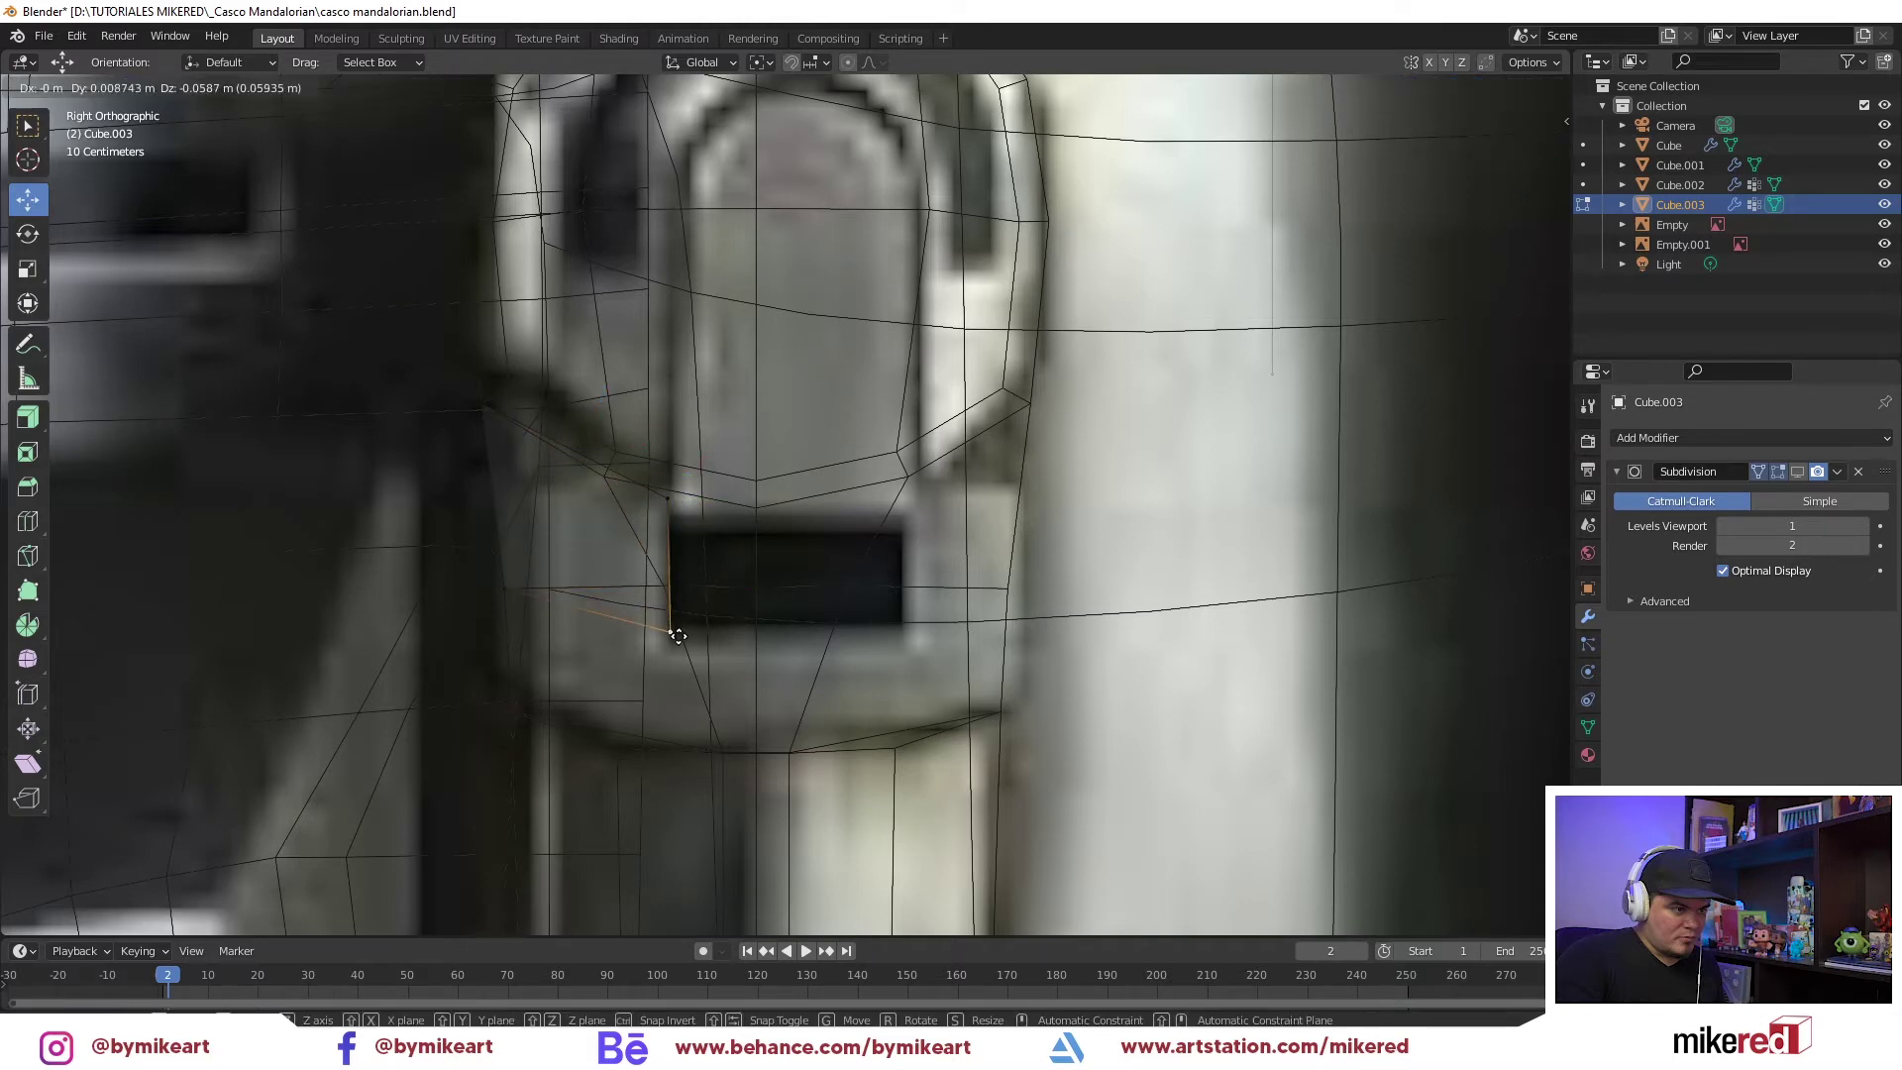
pyautogui.moveTo(666, 637)
pyautogui.mouseDown()
pyautogui.moveTo(542, 642)
pyautogui.moveTo(541, 518)
pyautogui.mouseUp()
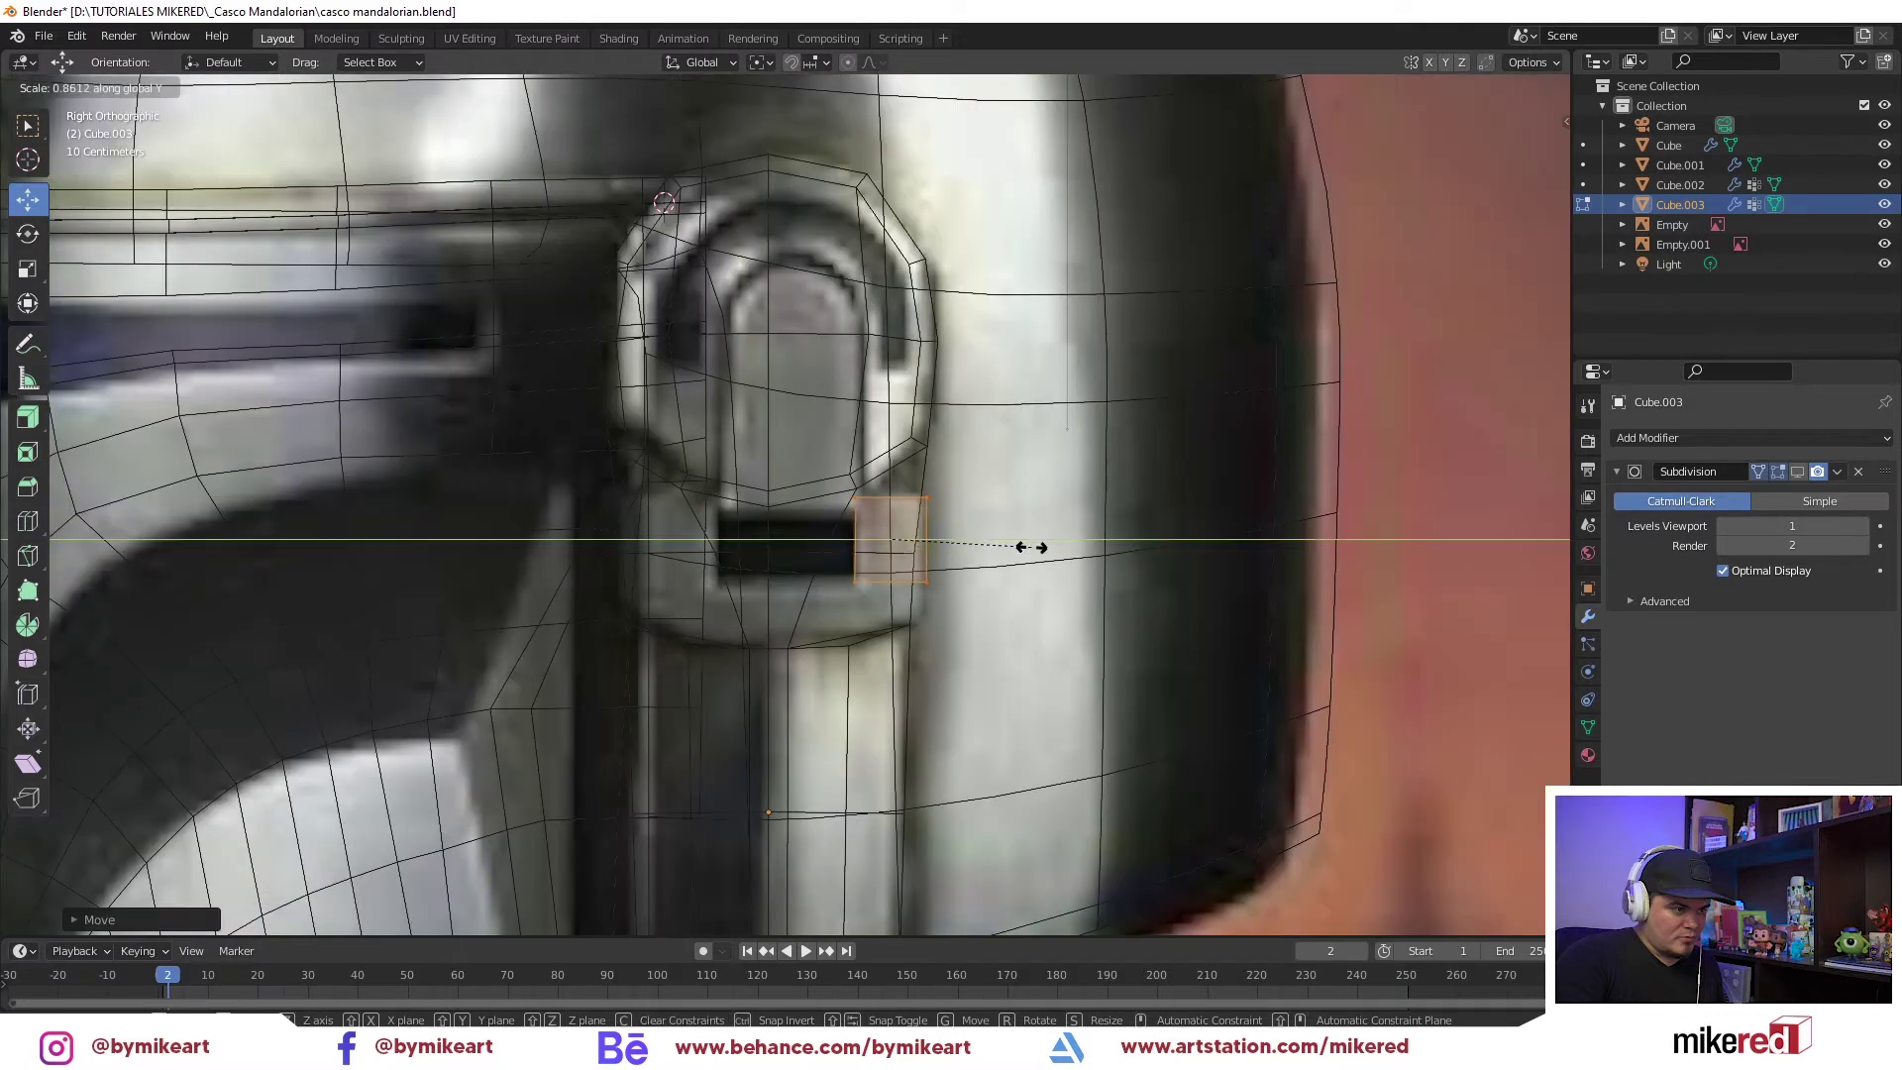
pyautogui.click(1030, 547)
pyautogui.press('s')
pyautogui.press('y')
pyautogui.press('Escape')
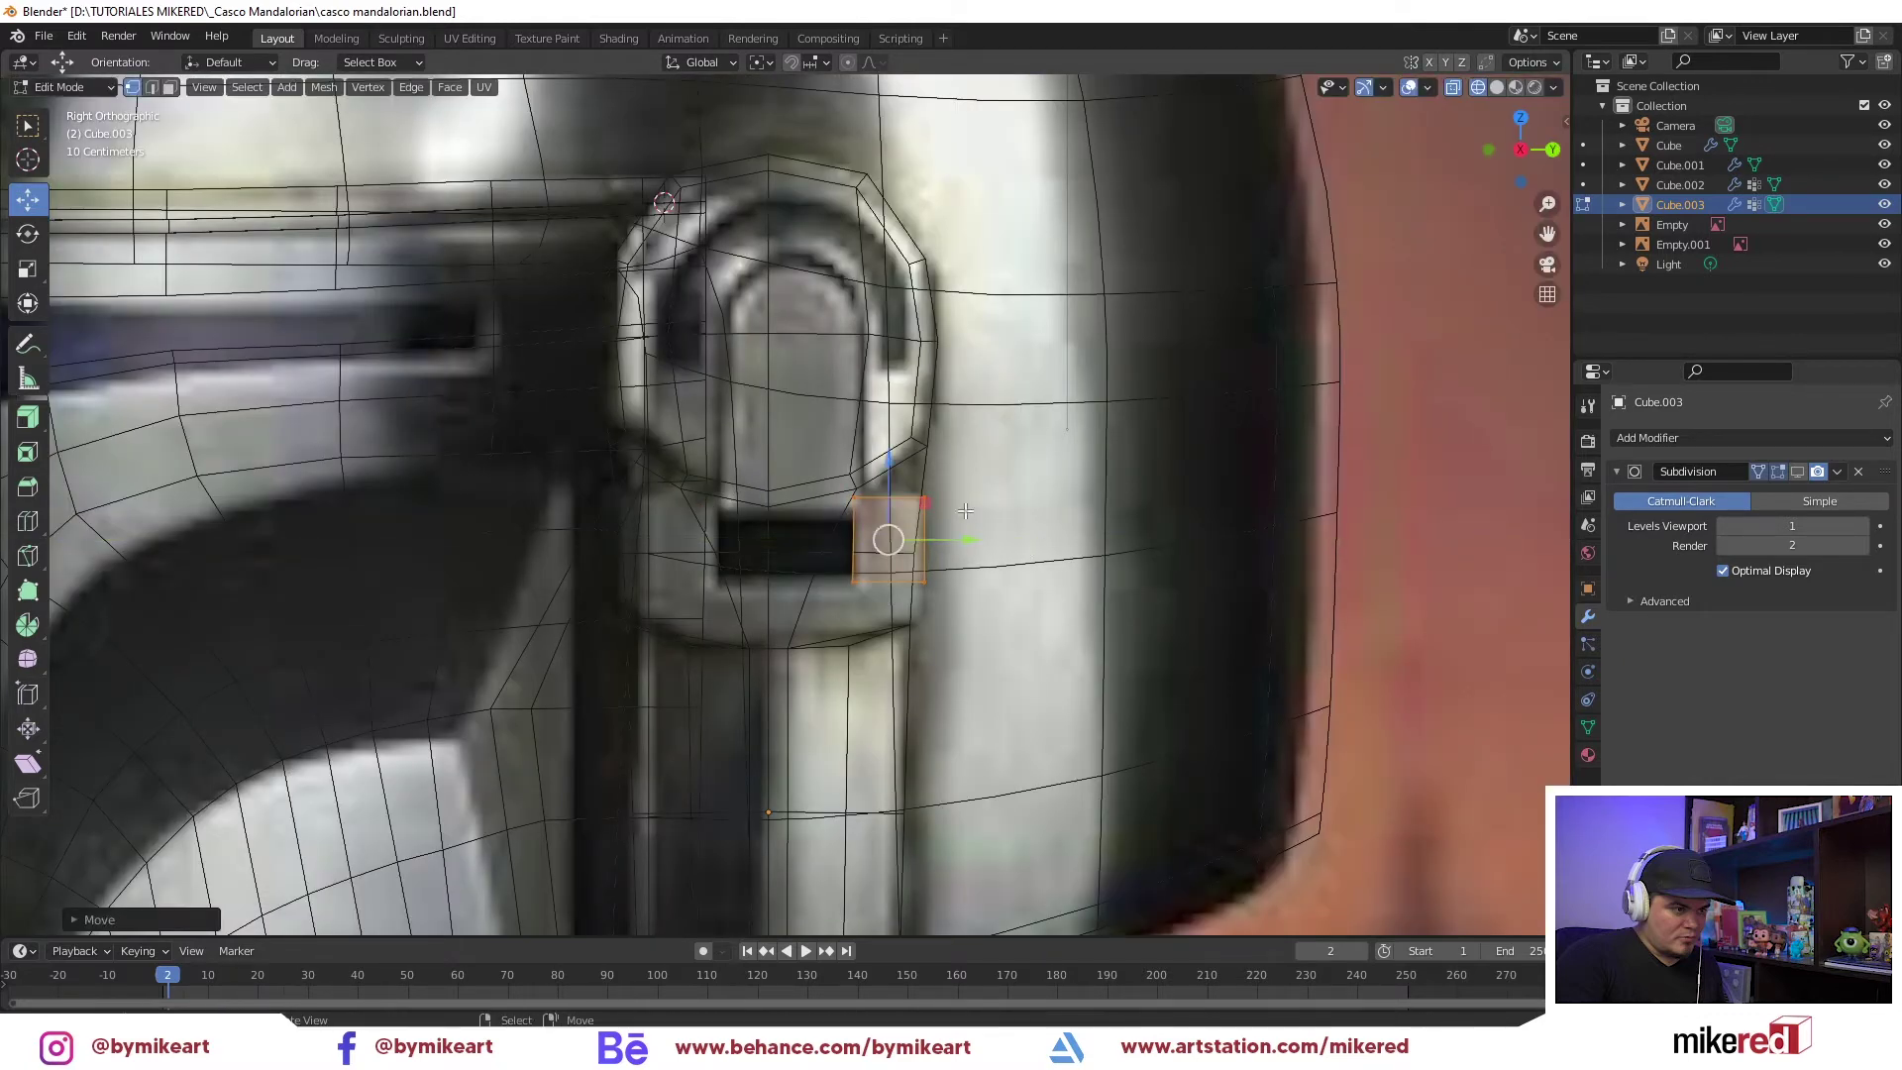
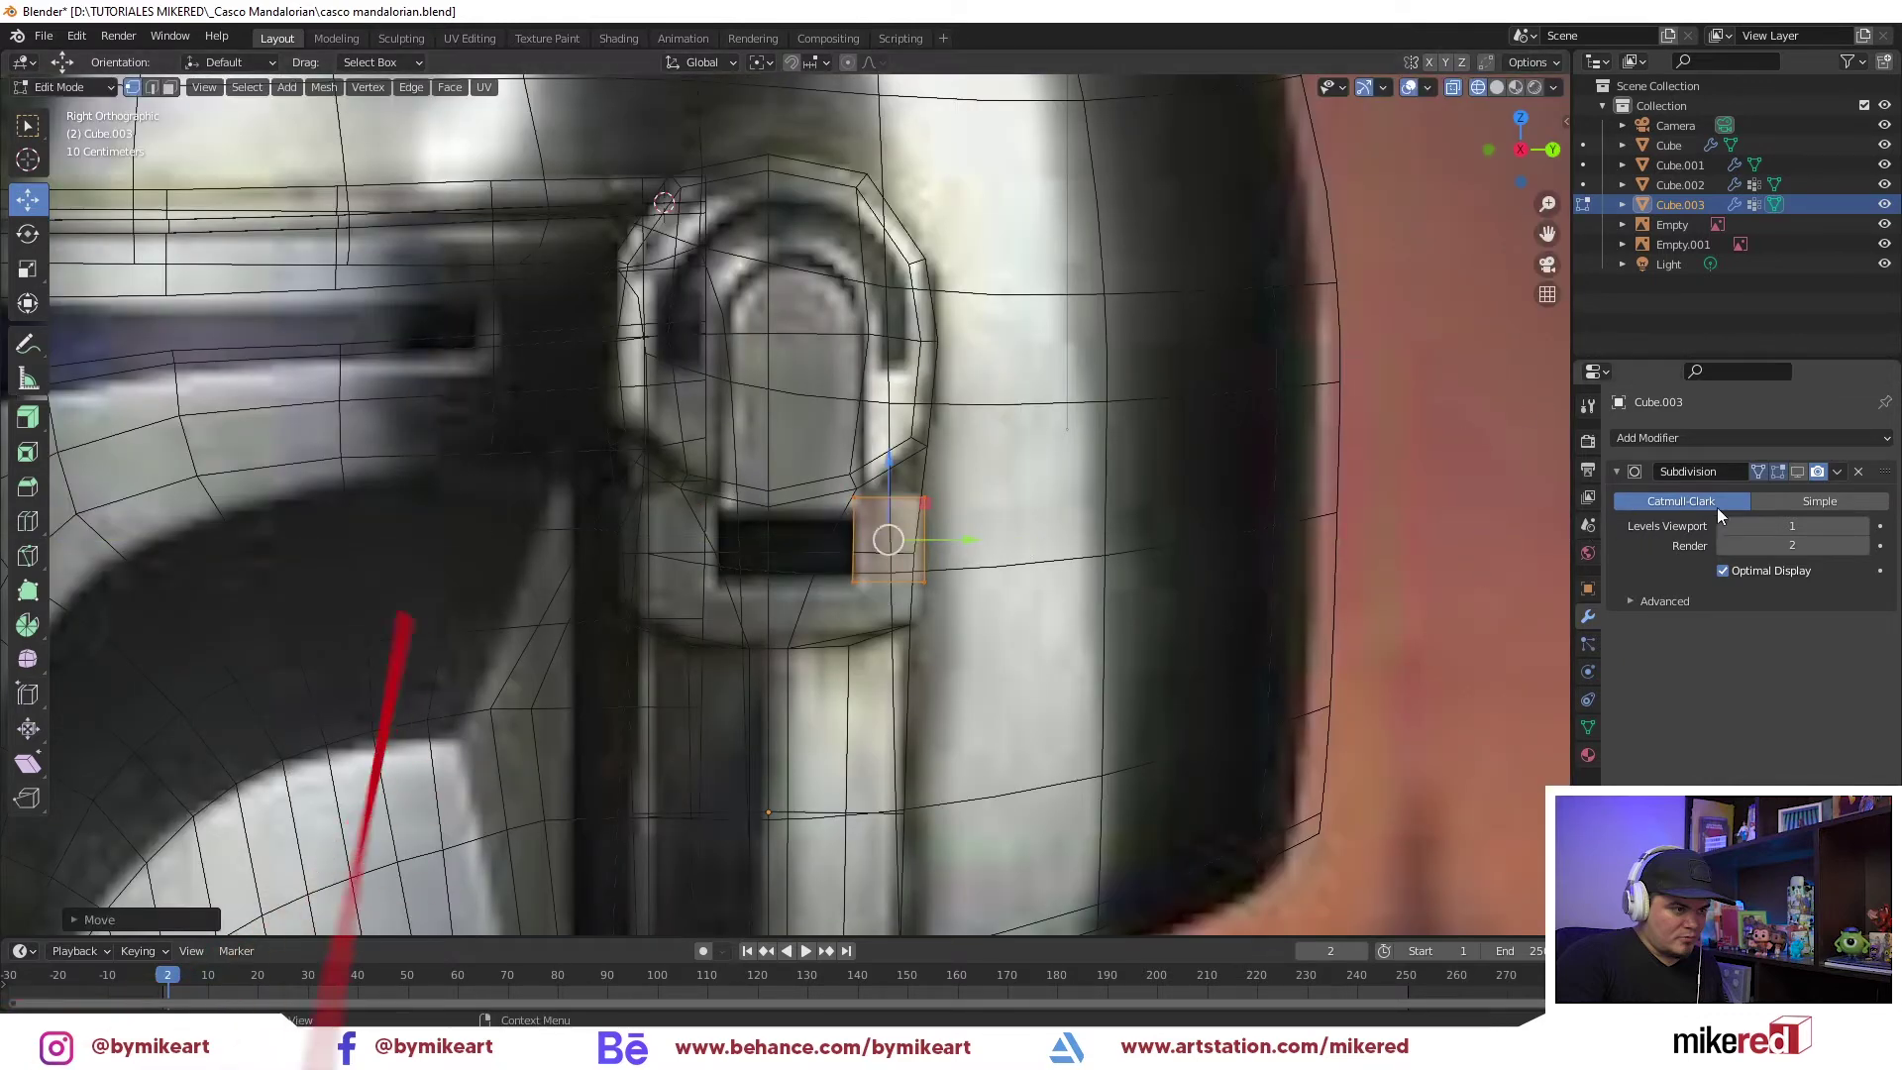
# Add a Mirror modifier to the Cube.003 bracket with its axis switched from X to Y
pyautogui.click(1720, 438)
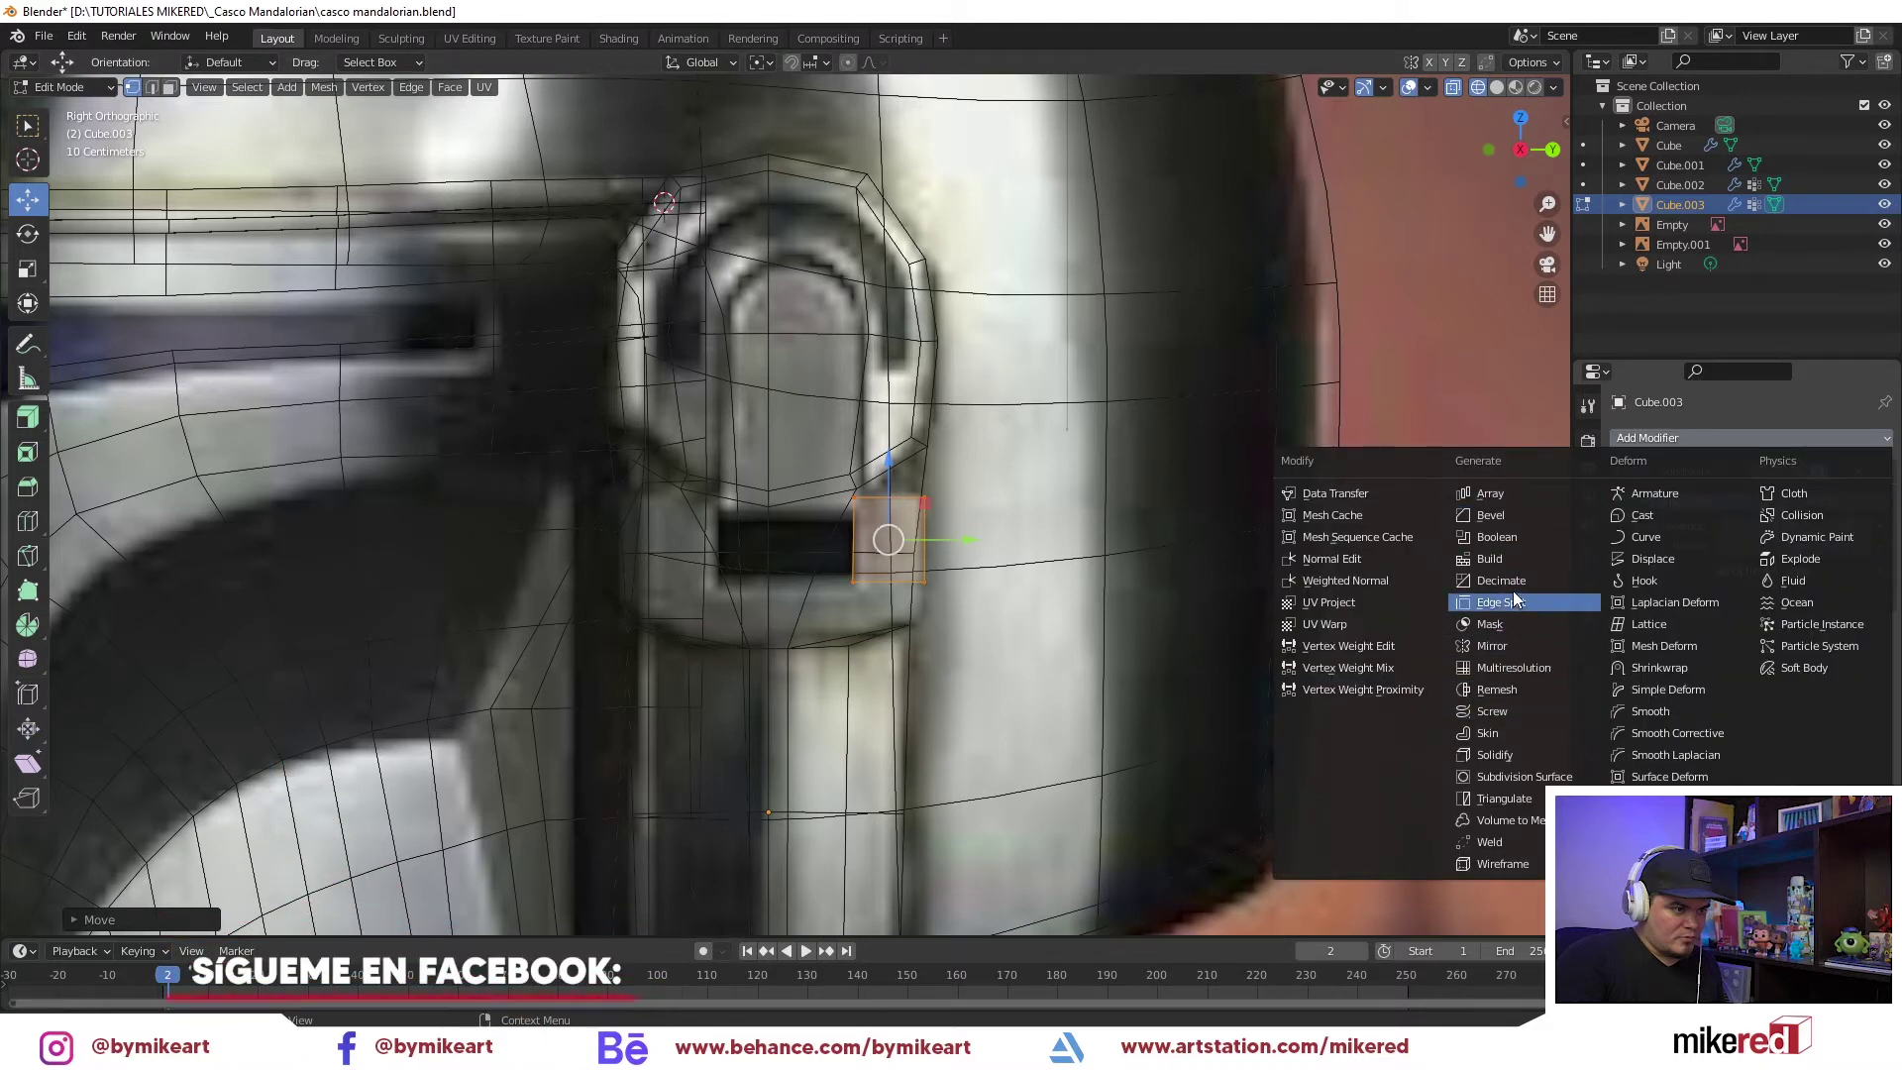
pyautogui.click(1492, 645)
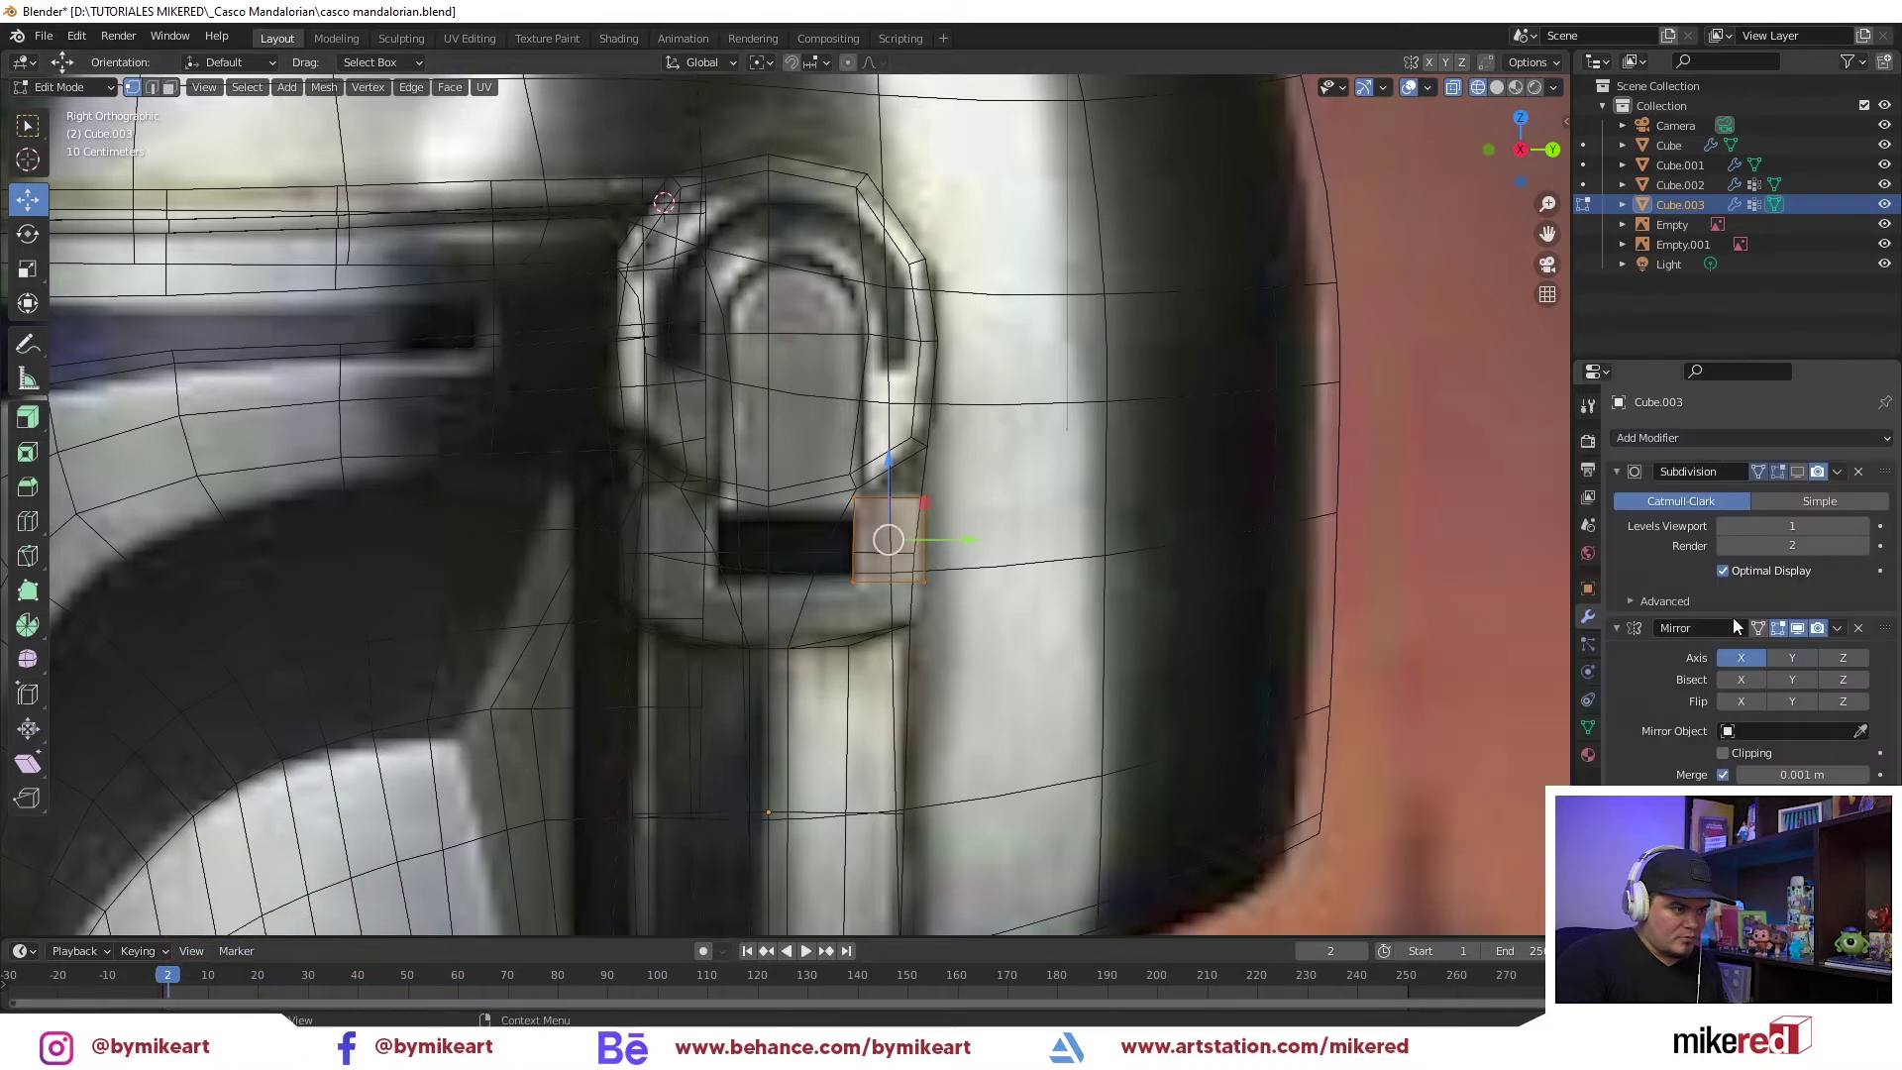
pyautogui.click(1795, 659)
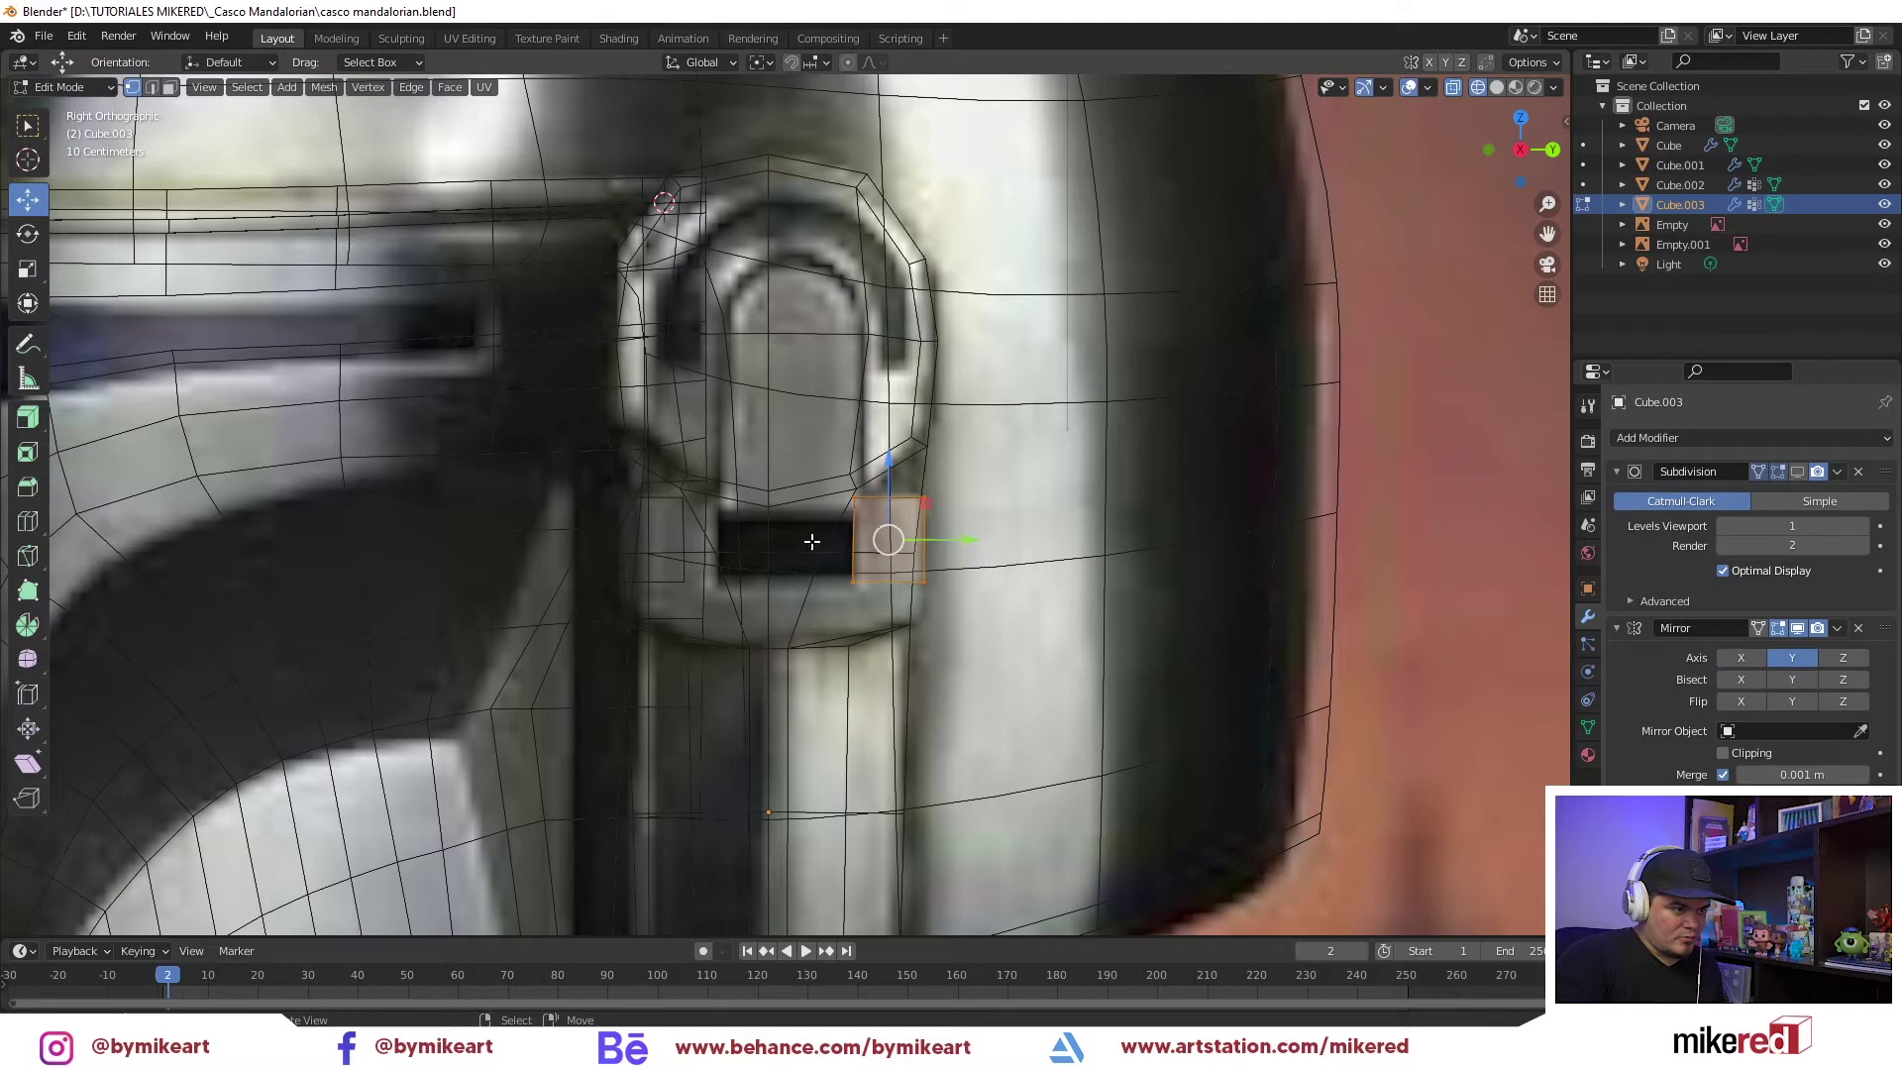
# Slide the bracket's selected face along Y and edge-slide it into place
pyautogui.hotkey('shift', 'z')
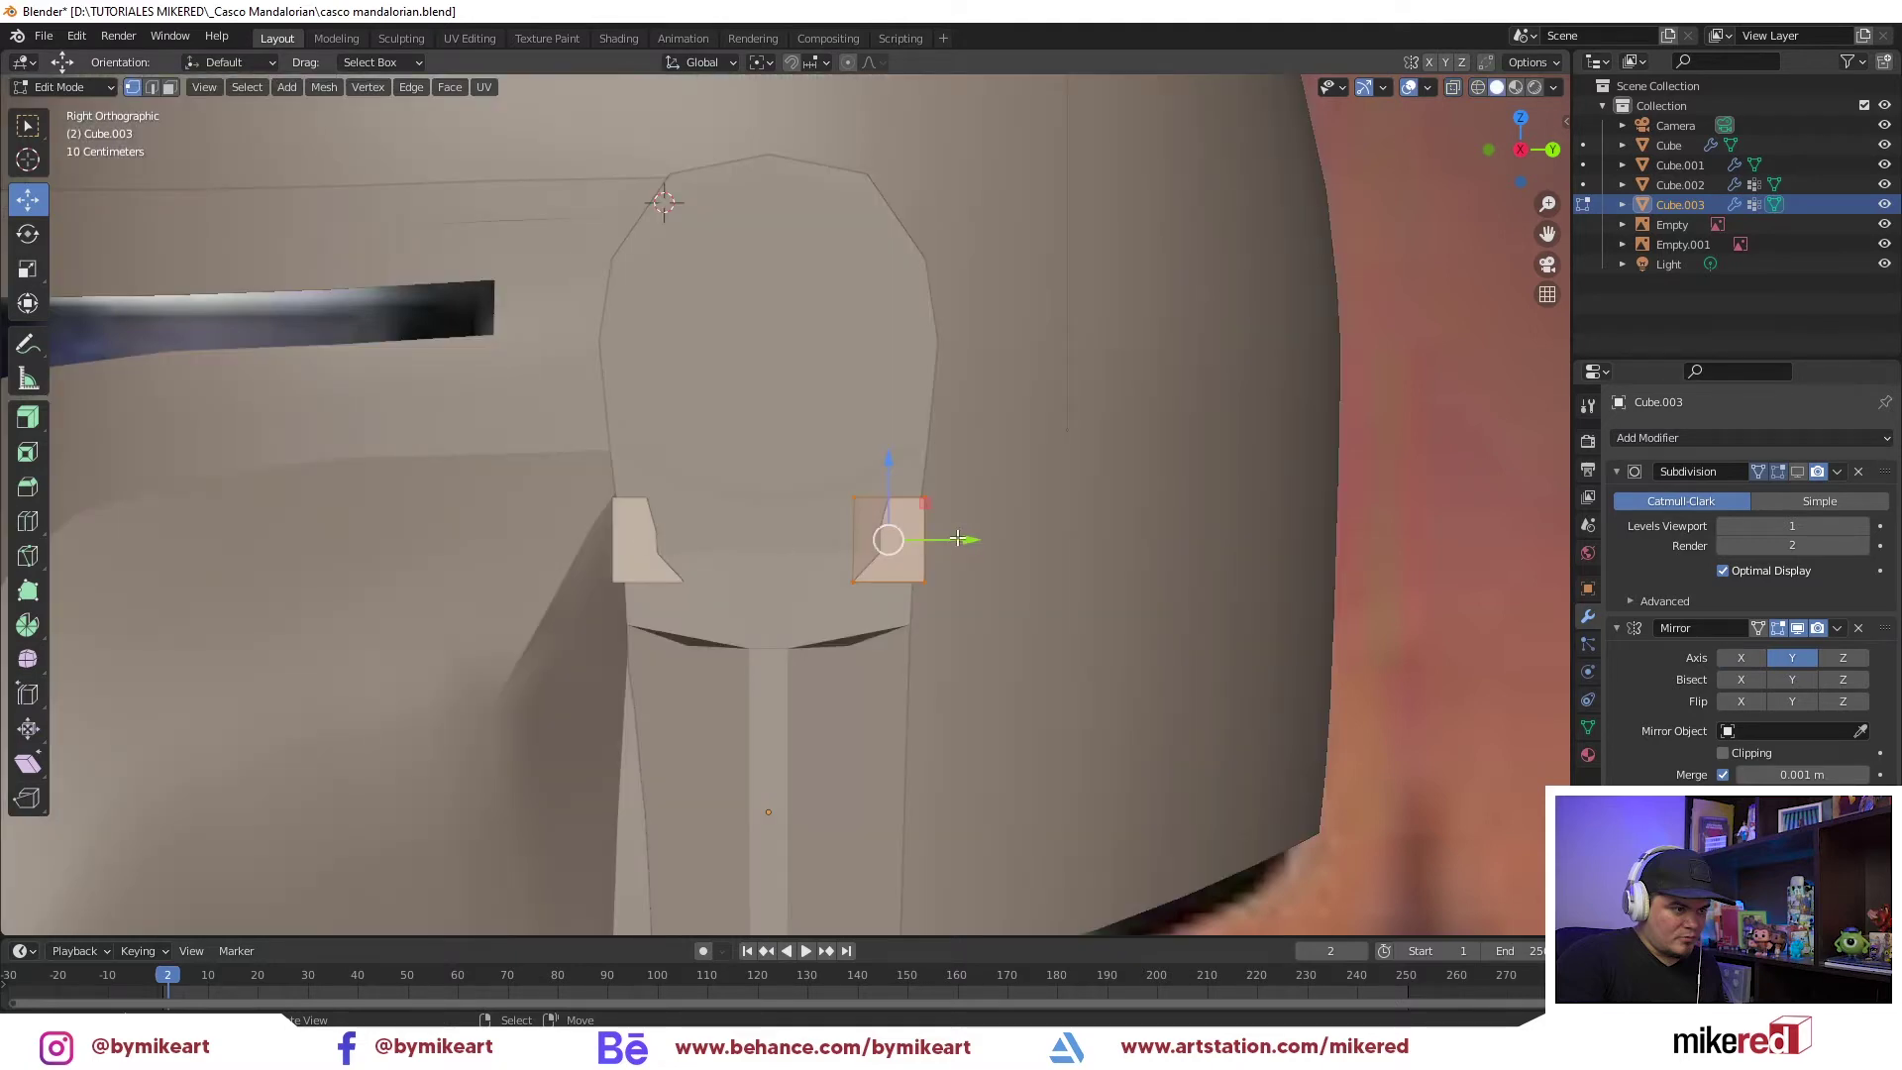
pyautogui.moveTo(957, 538); pyautogui.dragTo(952, 539)
pyautogui.click(952, 539)
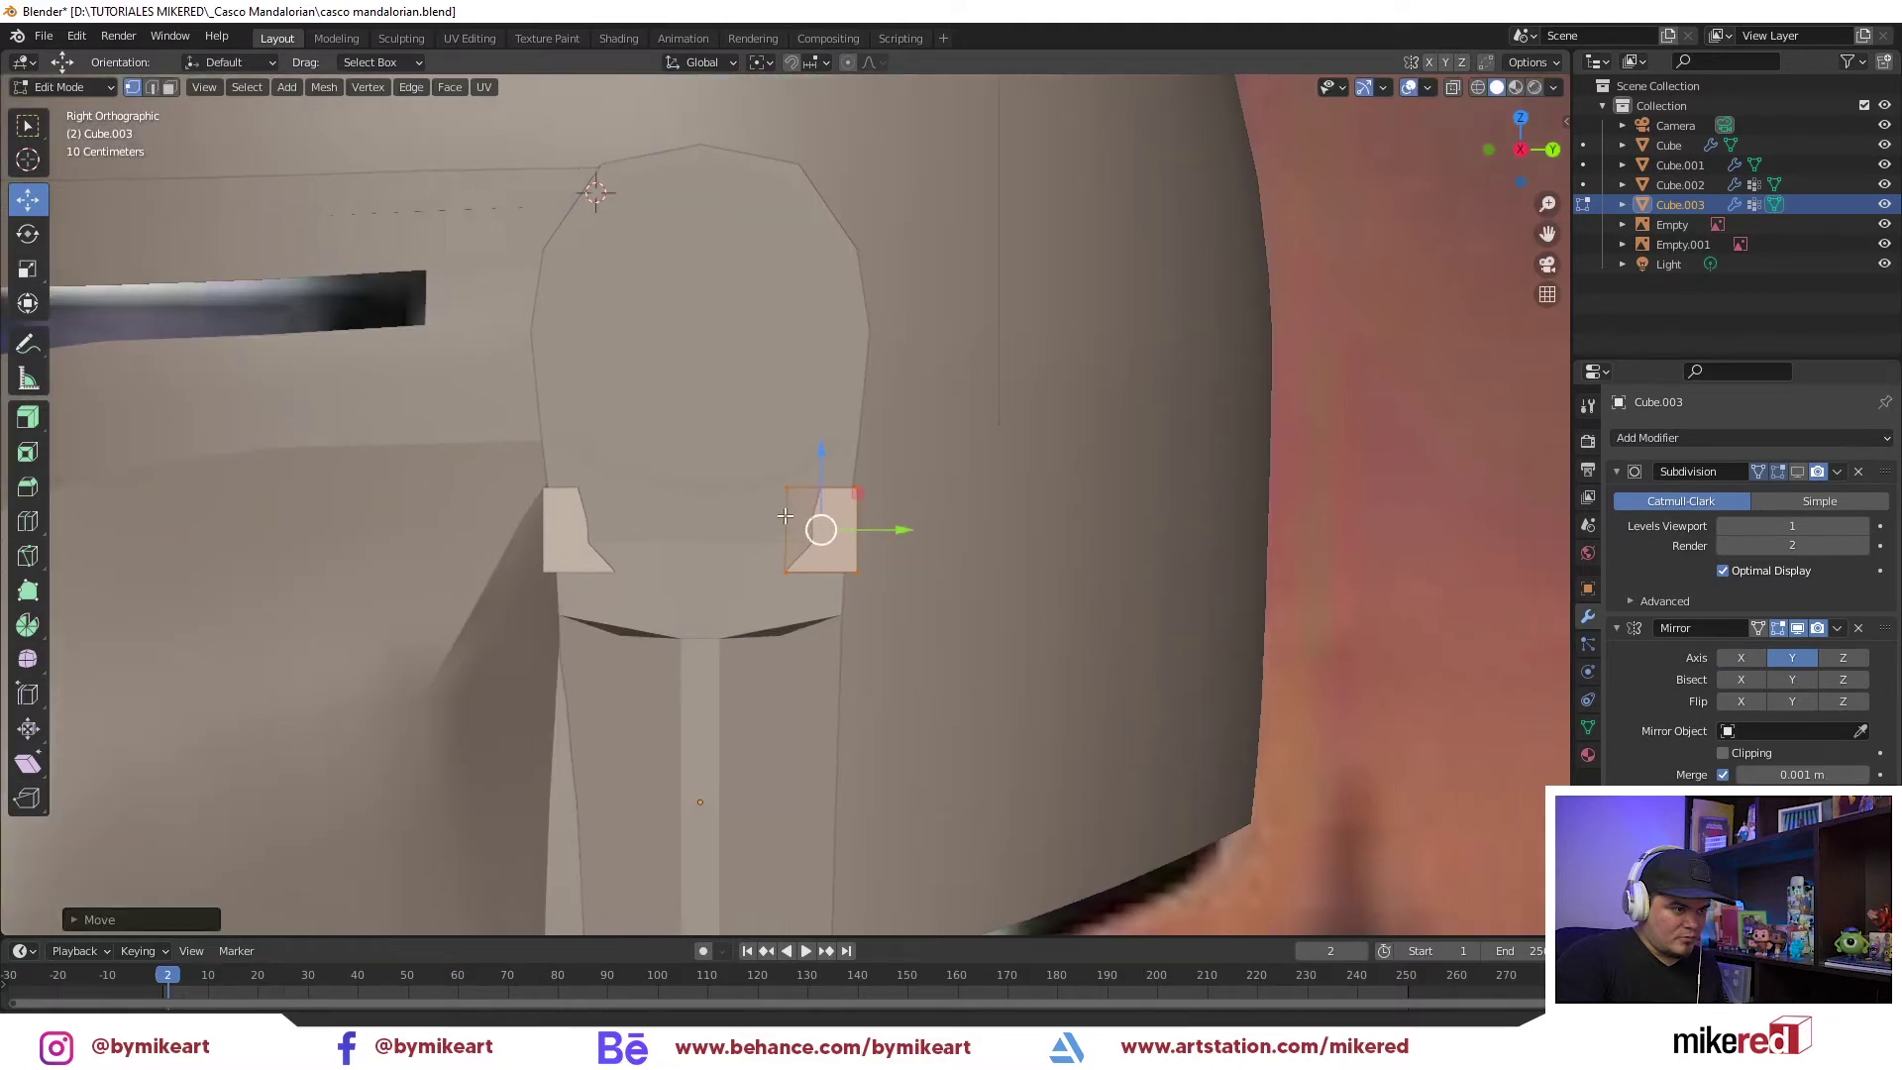
pyautogui.keyDown('shift'); pyautogui.moveTo(952, 539); pyautogui.dragTo(842, 543, button='middle'); pyautogui.keyUp('shift')
pyautogui.hotkey('shift', 'z')
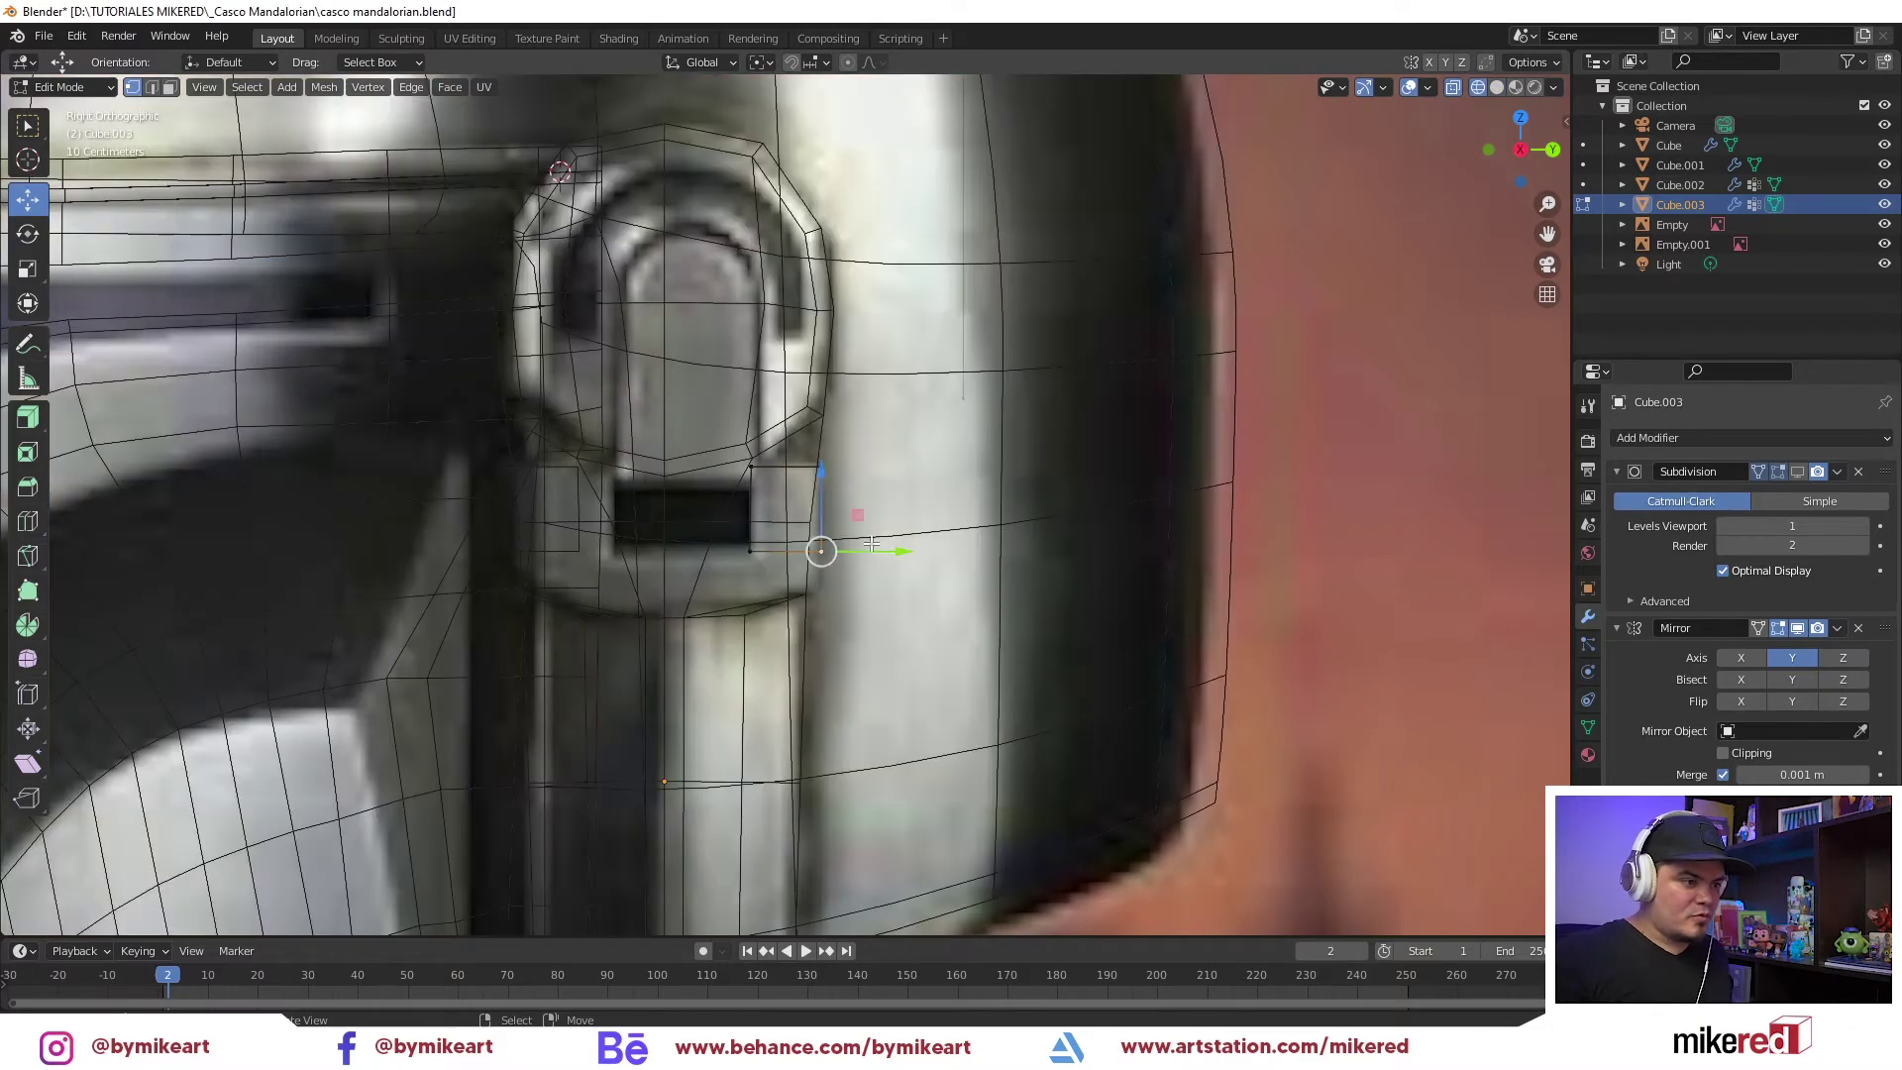
pyautogui.scroll(2, 885, 544)
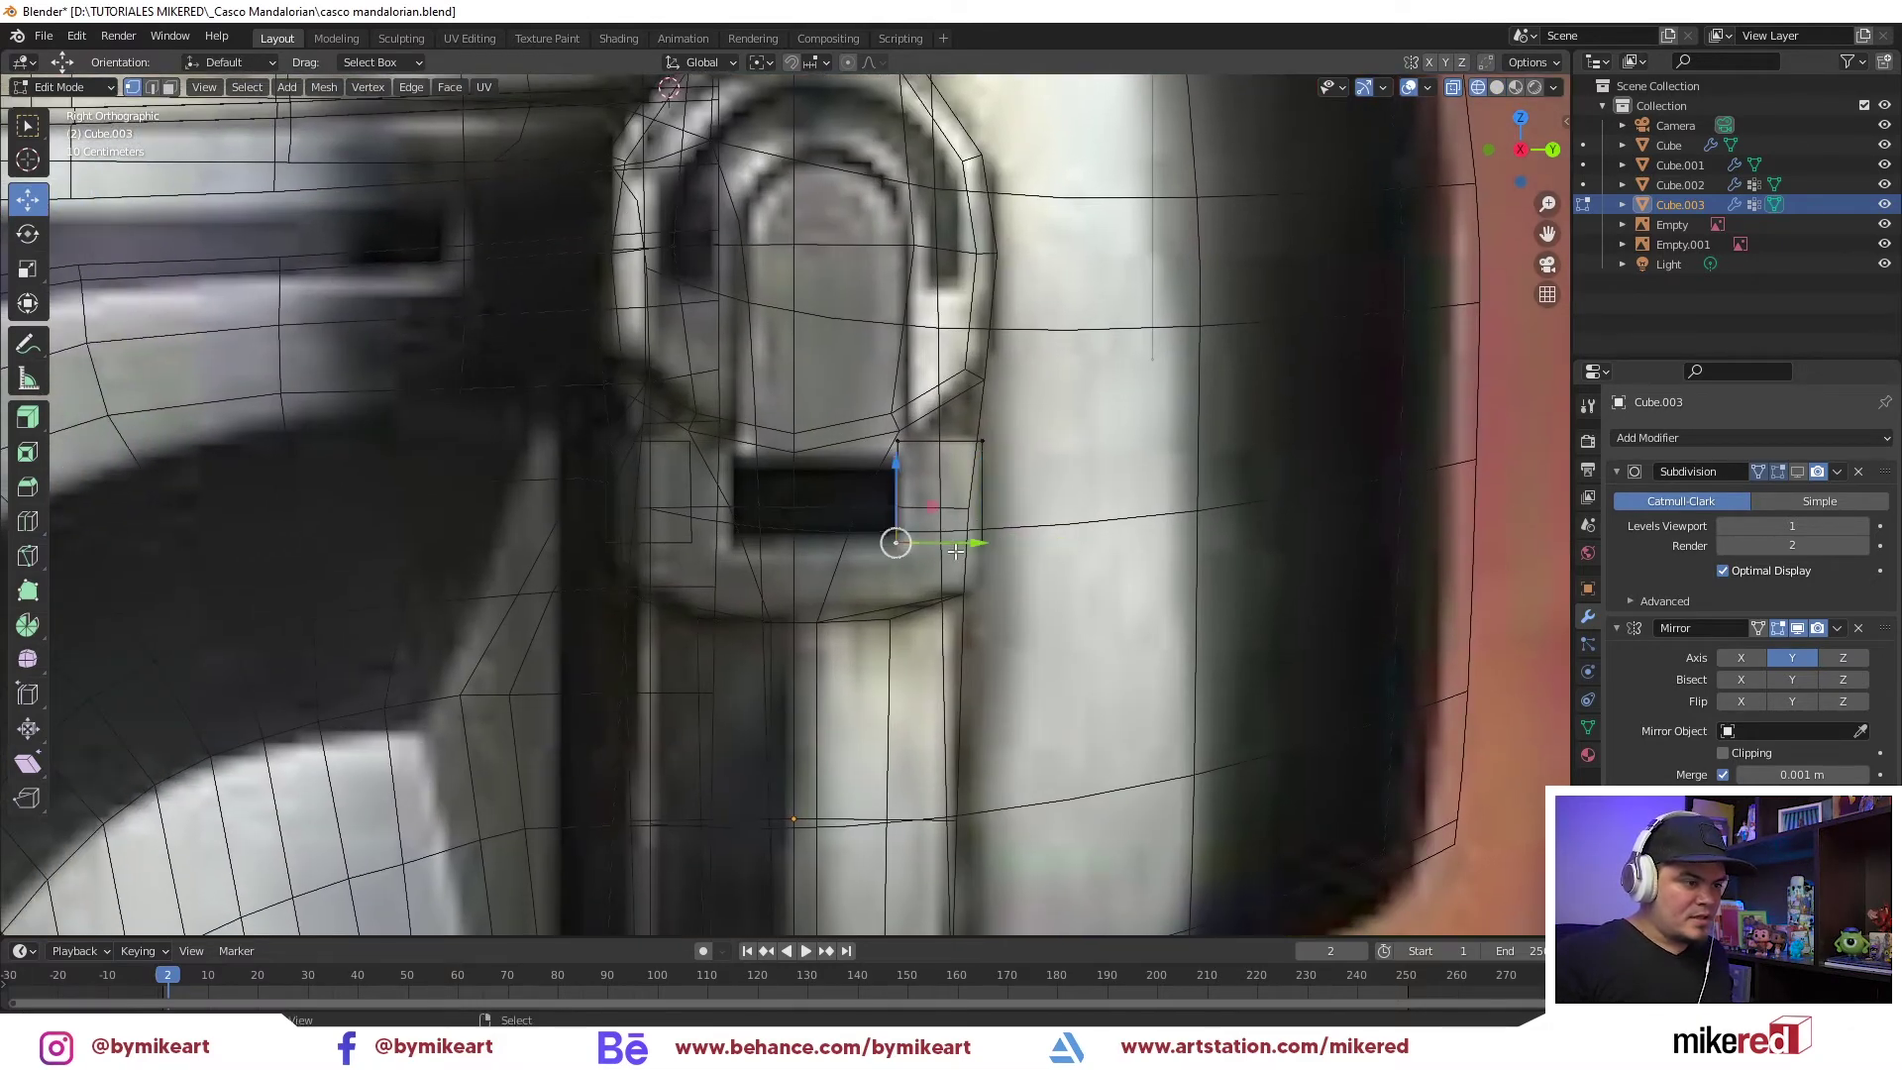
pyautogui.moveTo(949, 543); pyautogui.dragTo(946, 542)
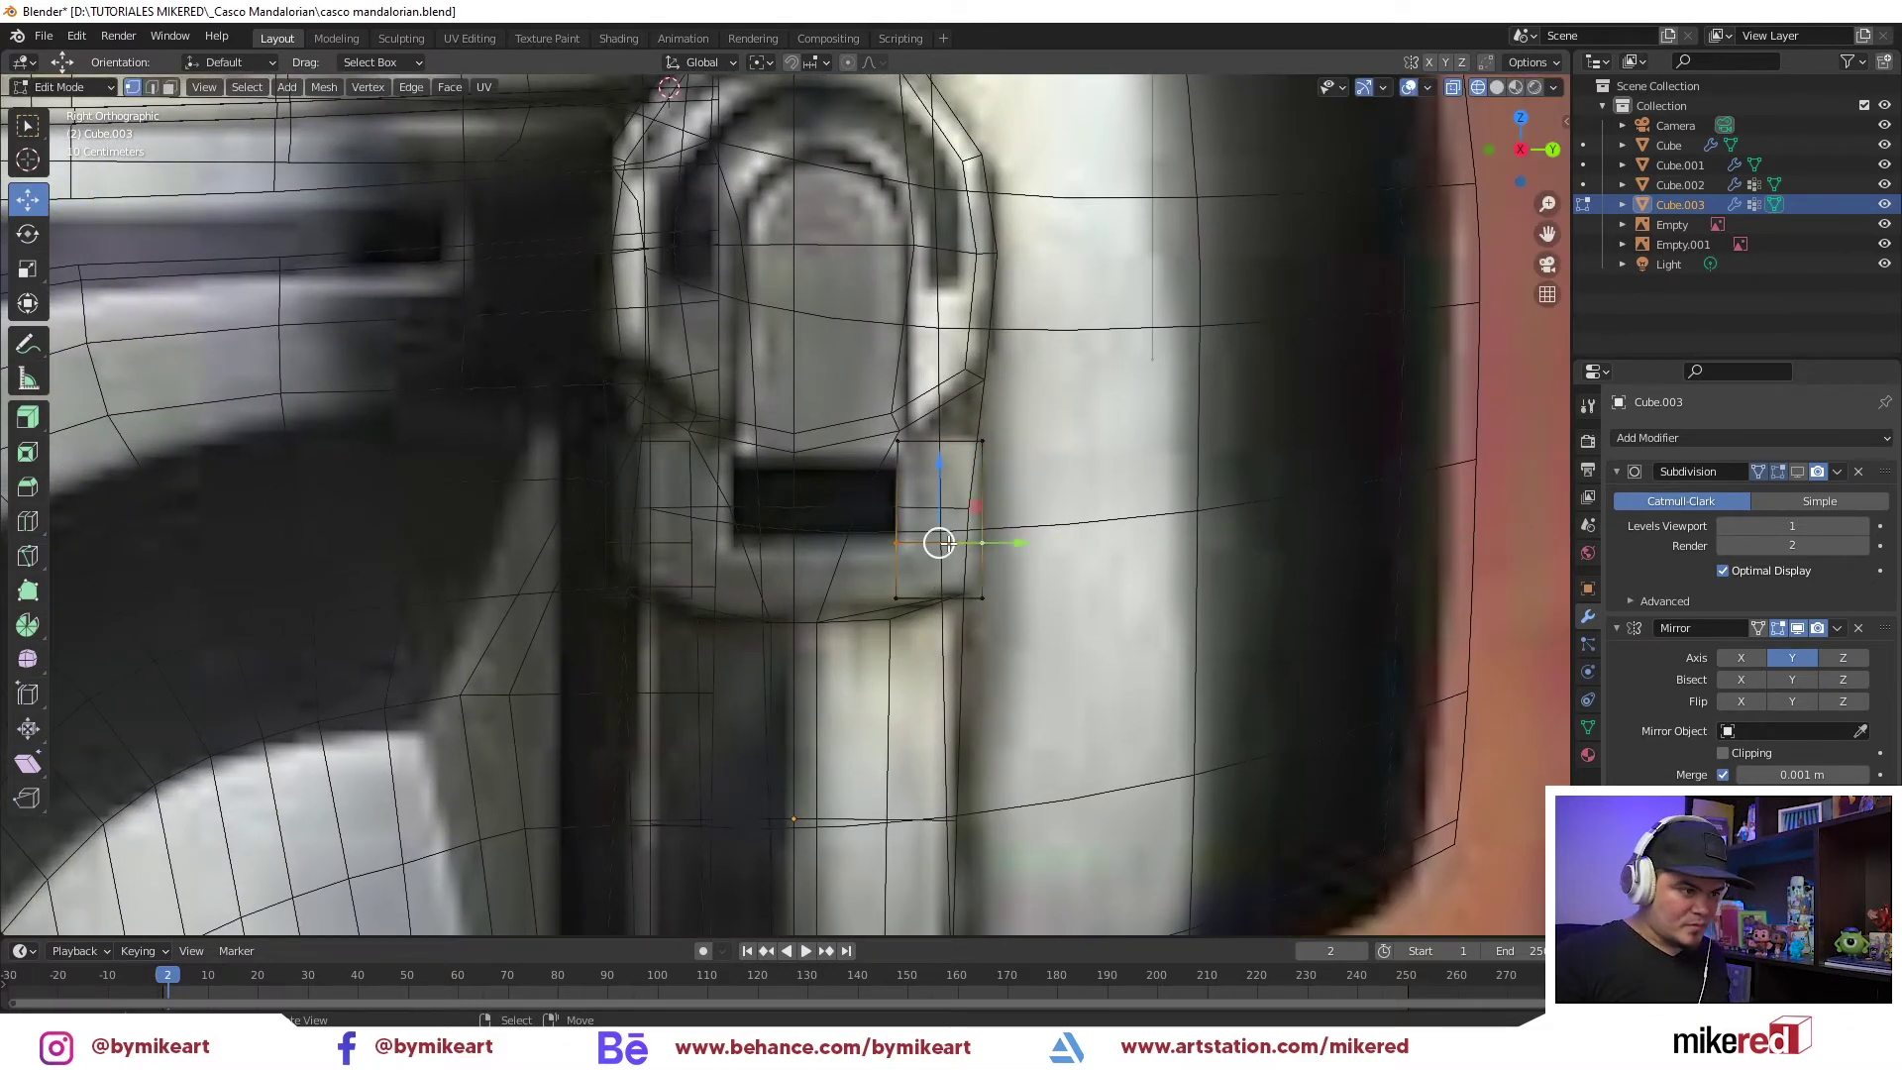
pyautogui.press('g')
pyautogui.press('g')
pyautogui.click(948, 536)
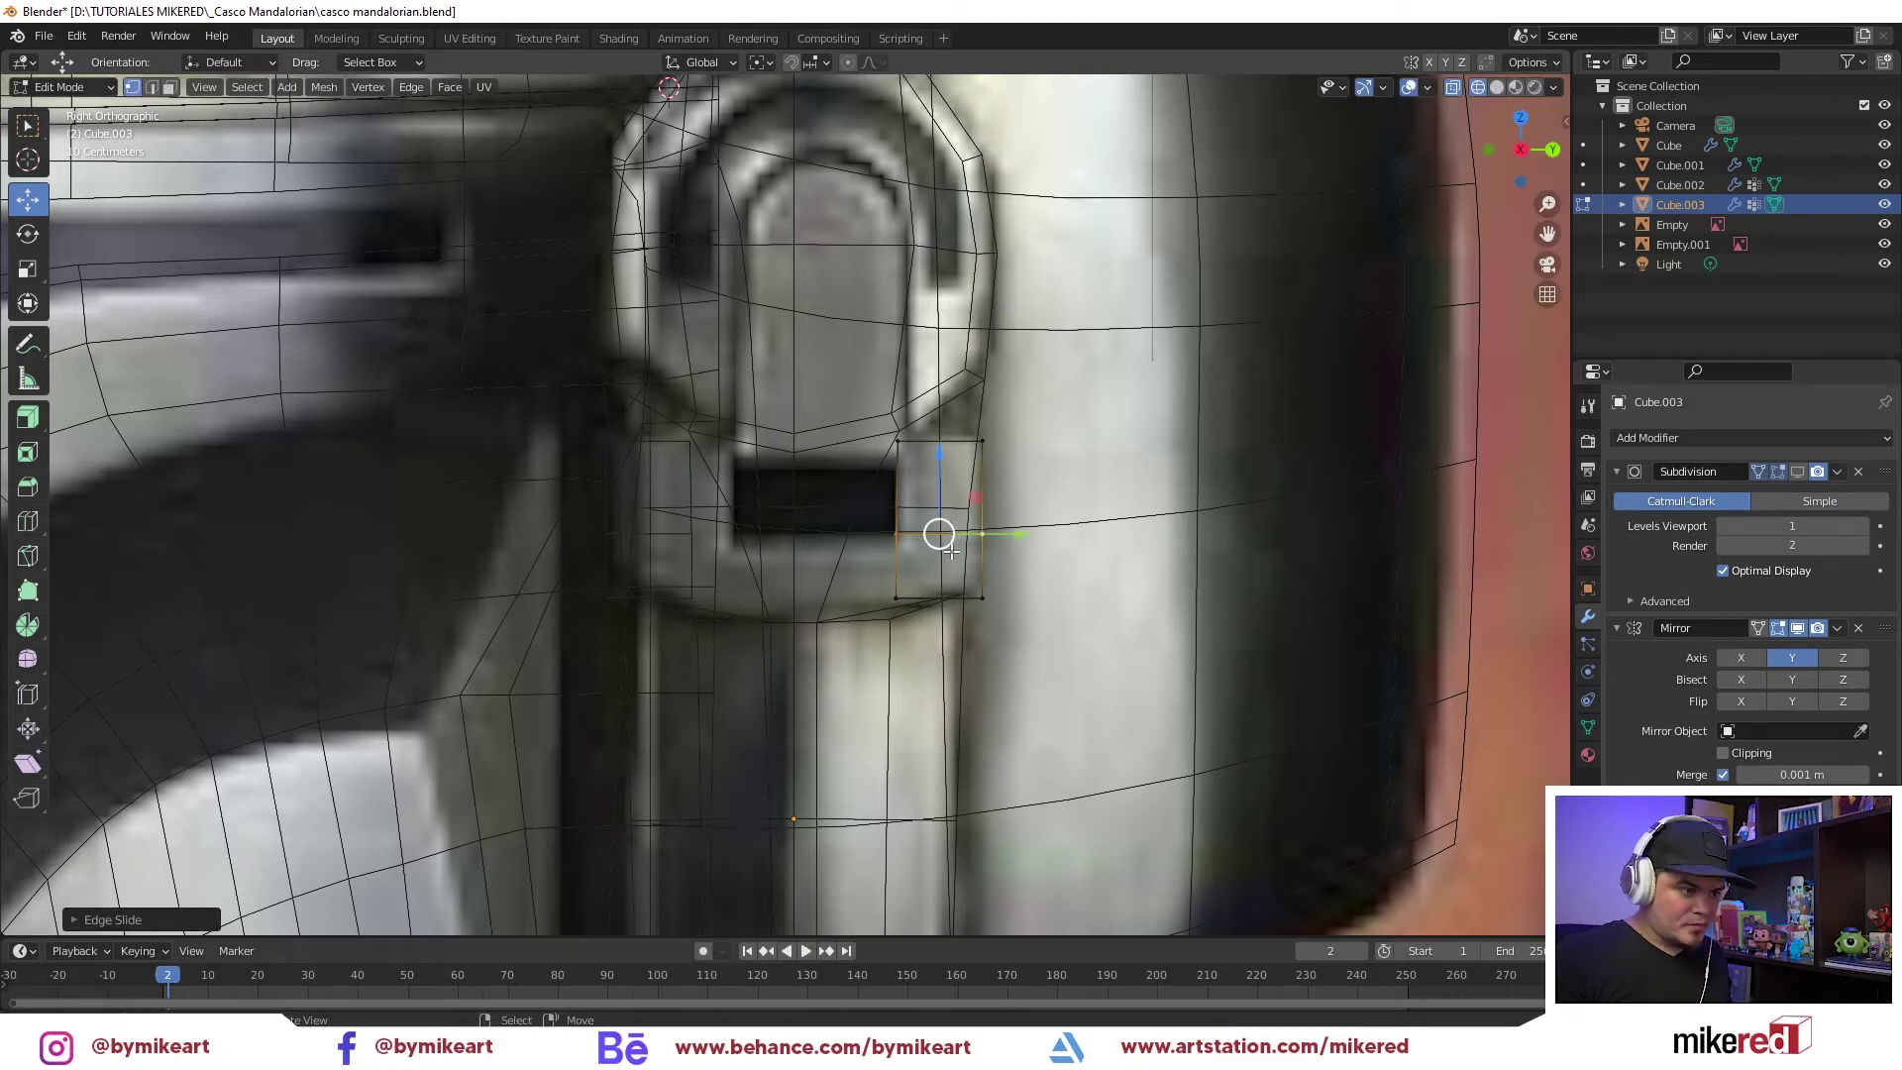
# Extrude the bracket's vertical edge along Y toward the centre and enable Mirror Clipping
pyautogui.hotkey('ctrl', 'Tab')
pyautogui.click(852, 564)
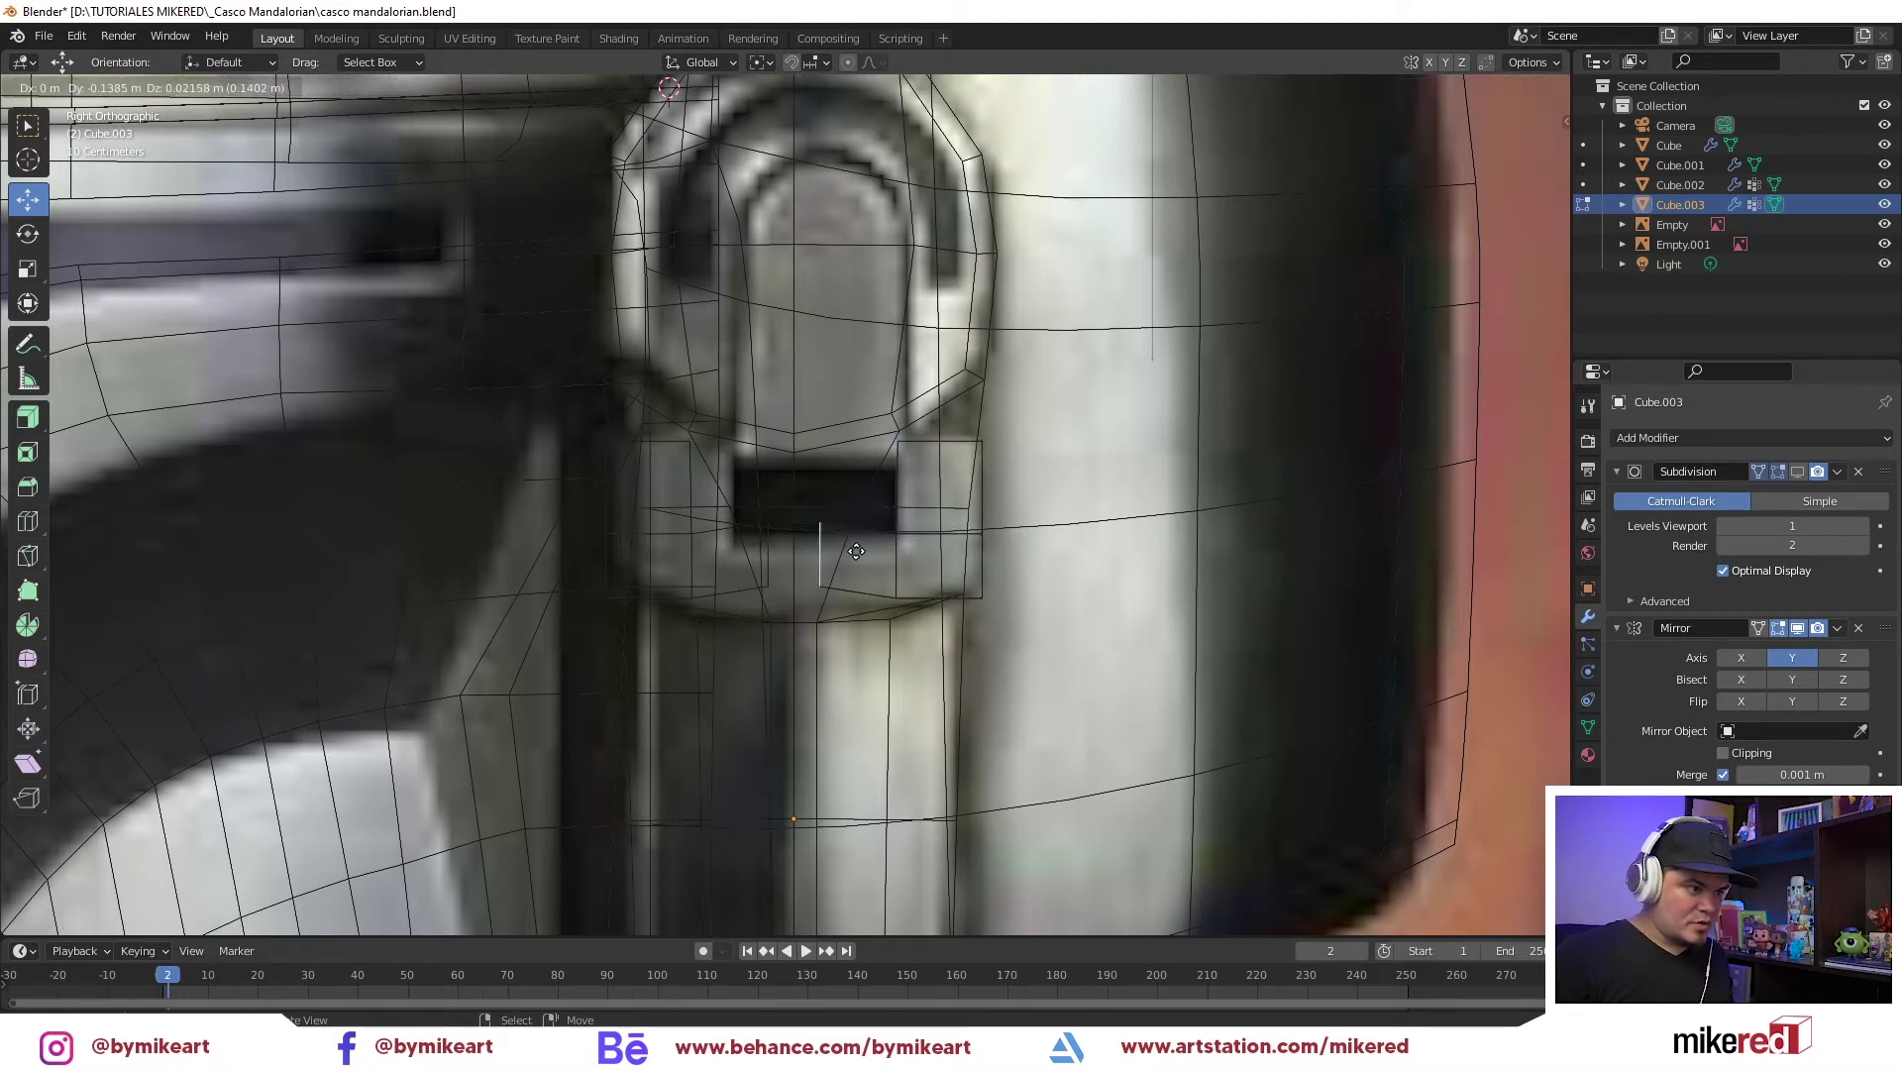
pyautogui.click(783, 567)
pyautogui.press('g')
pyautogui.press('y')
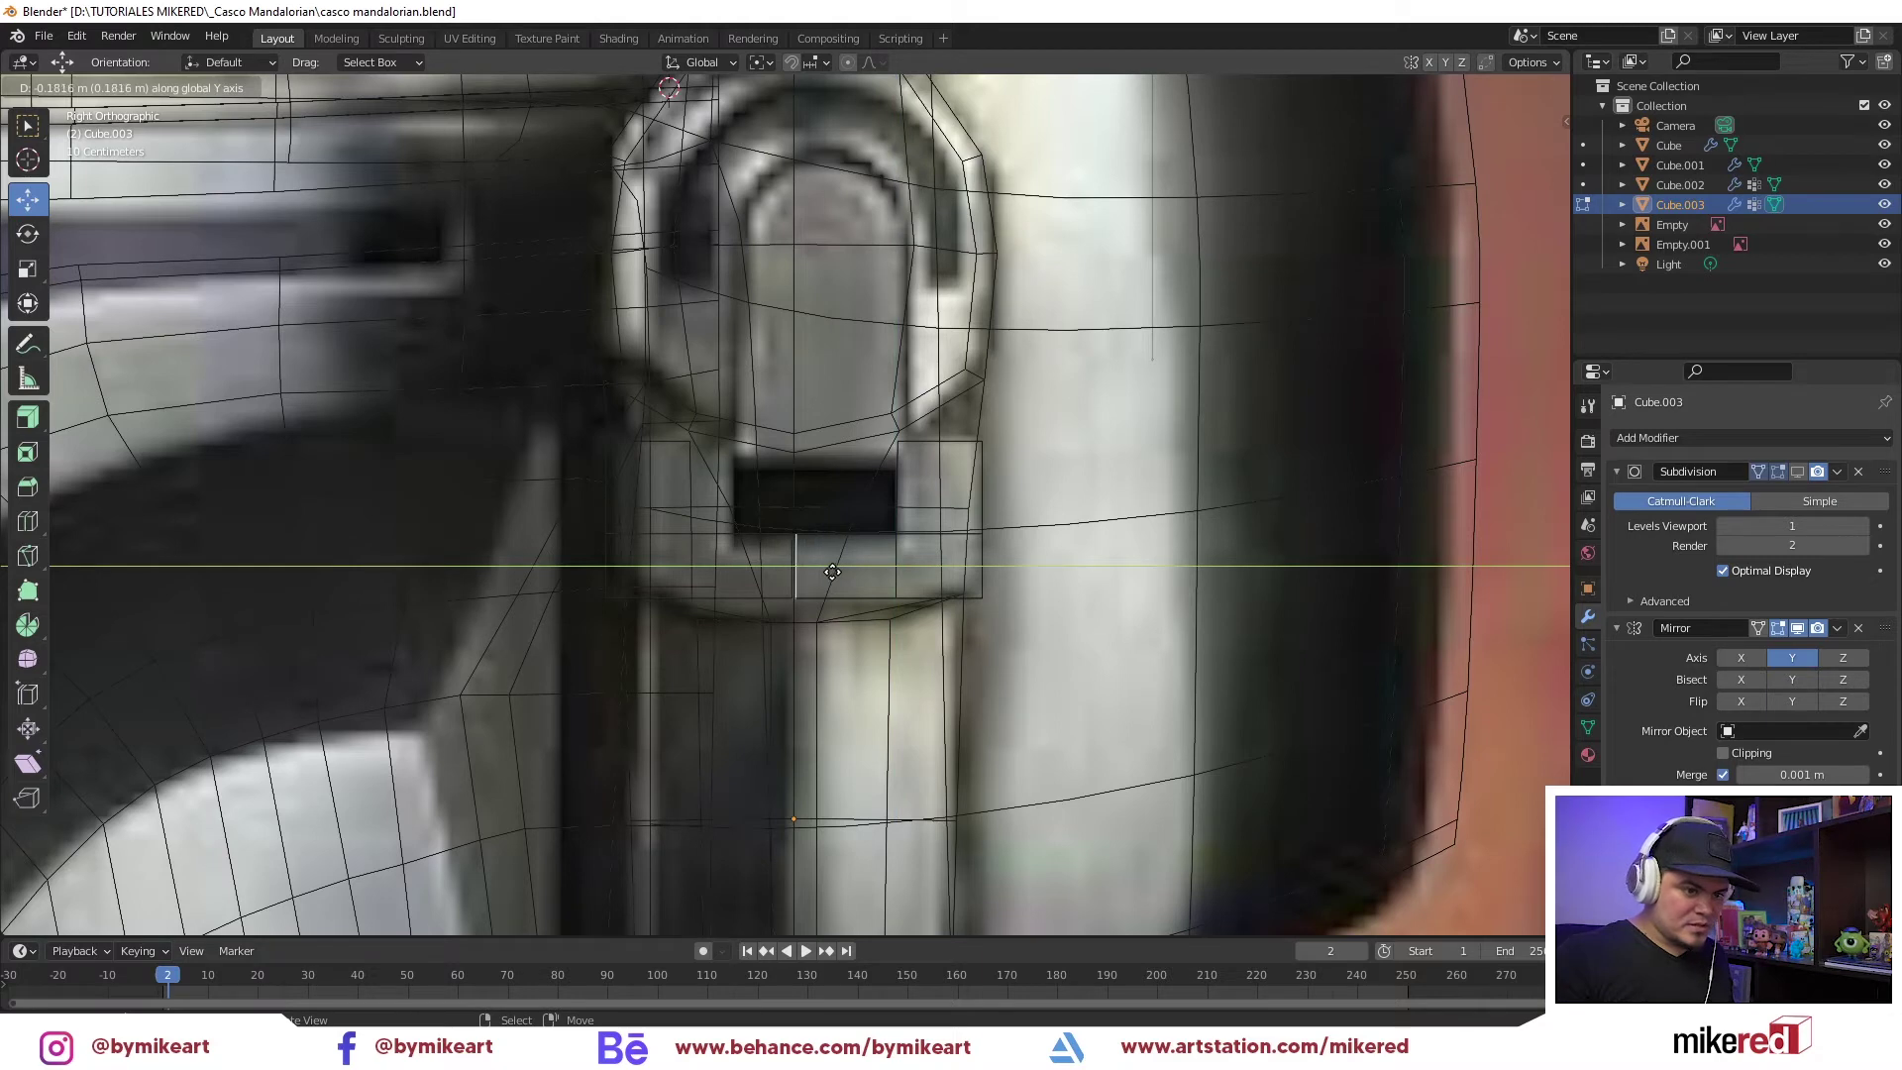
pyautogui.click(832, 571)
pyautogui.click(1723, 753)
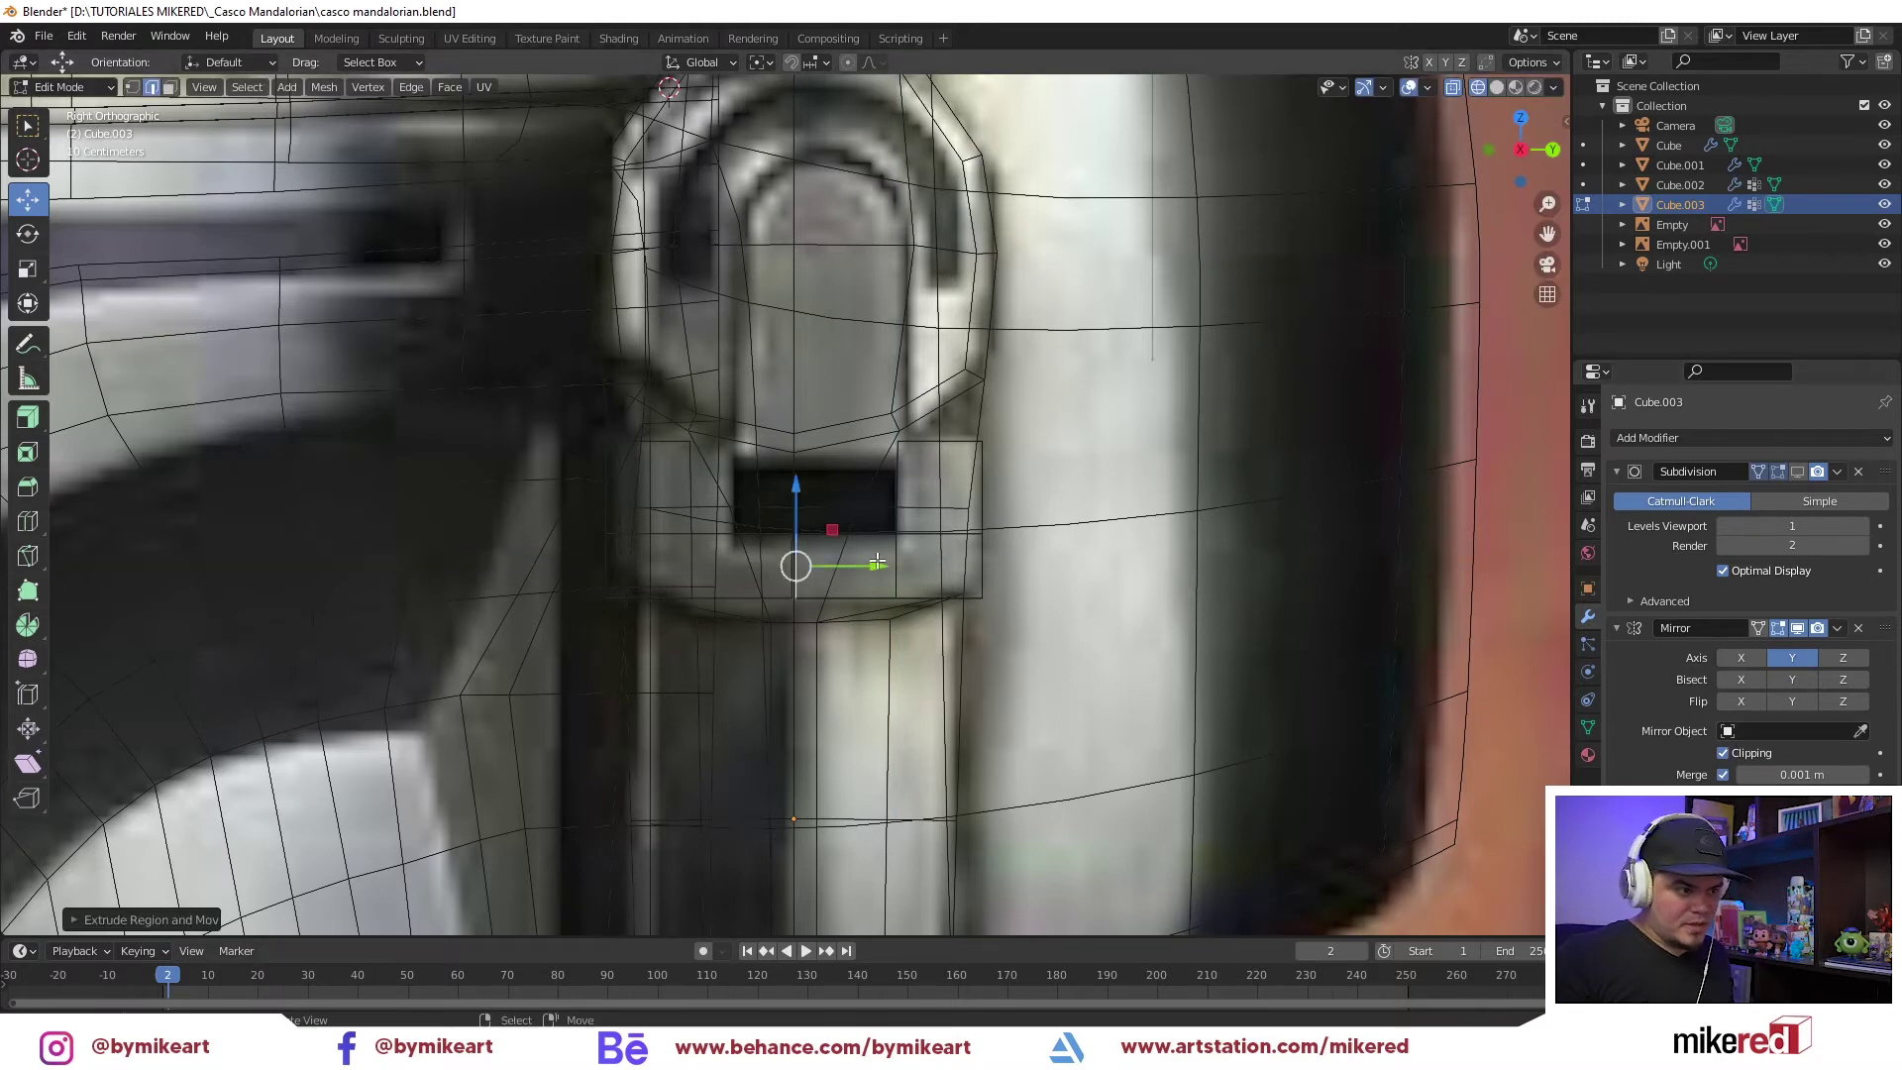
# Reposition a bracket vertex in vertex mode from the right side view
pyautogui.moveTo(878, 562); pyautogui.dragTo(880, 565)
pyautogui.hotkey('shift', 'z')
pyautogui.moveTo(880, 564); pyautogui.dragTo(892, 602, button='middle')
pyautogui.press('KP_3')
pyautogui.hotkey('ctrl', 'Tab')
pyautogui.click(953, 609)
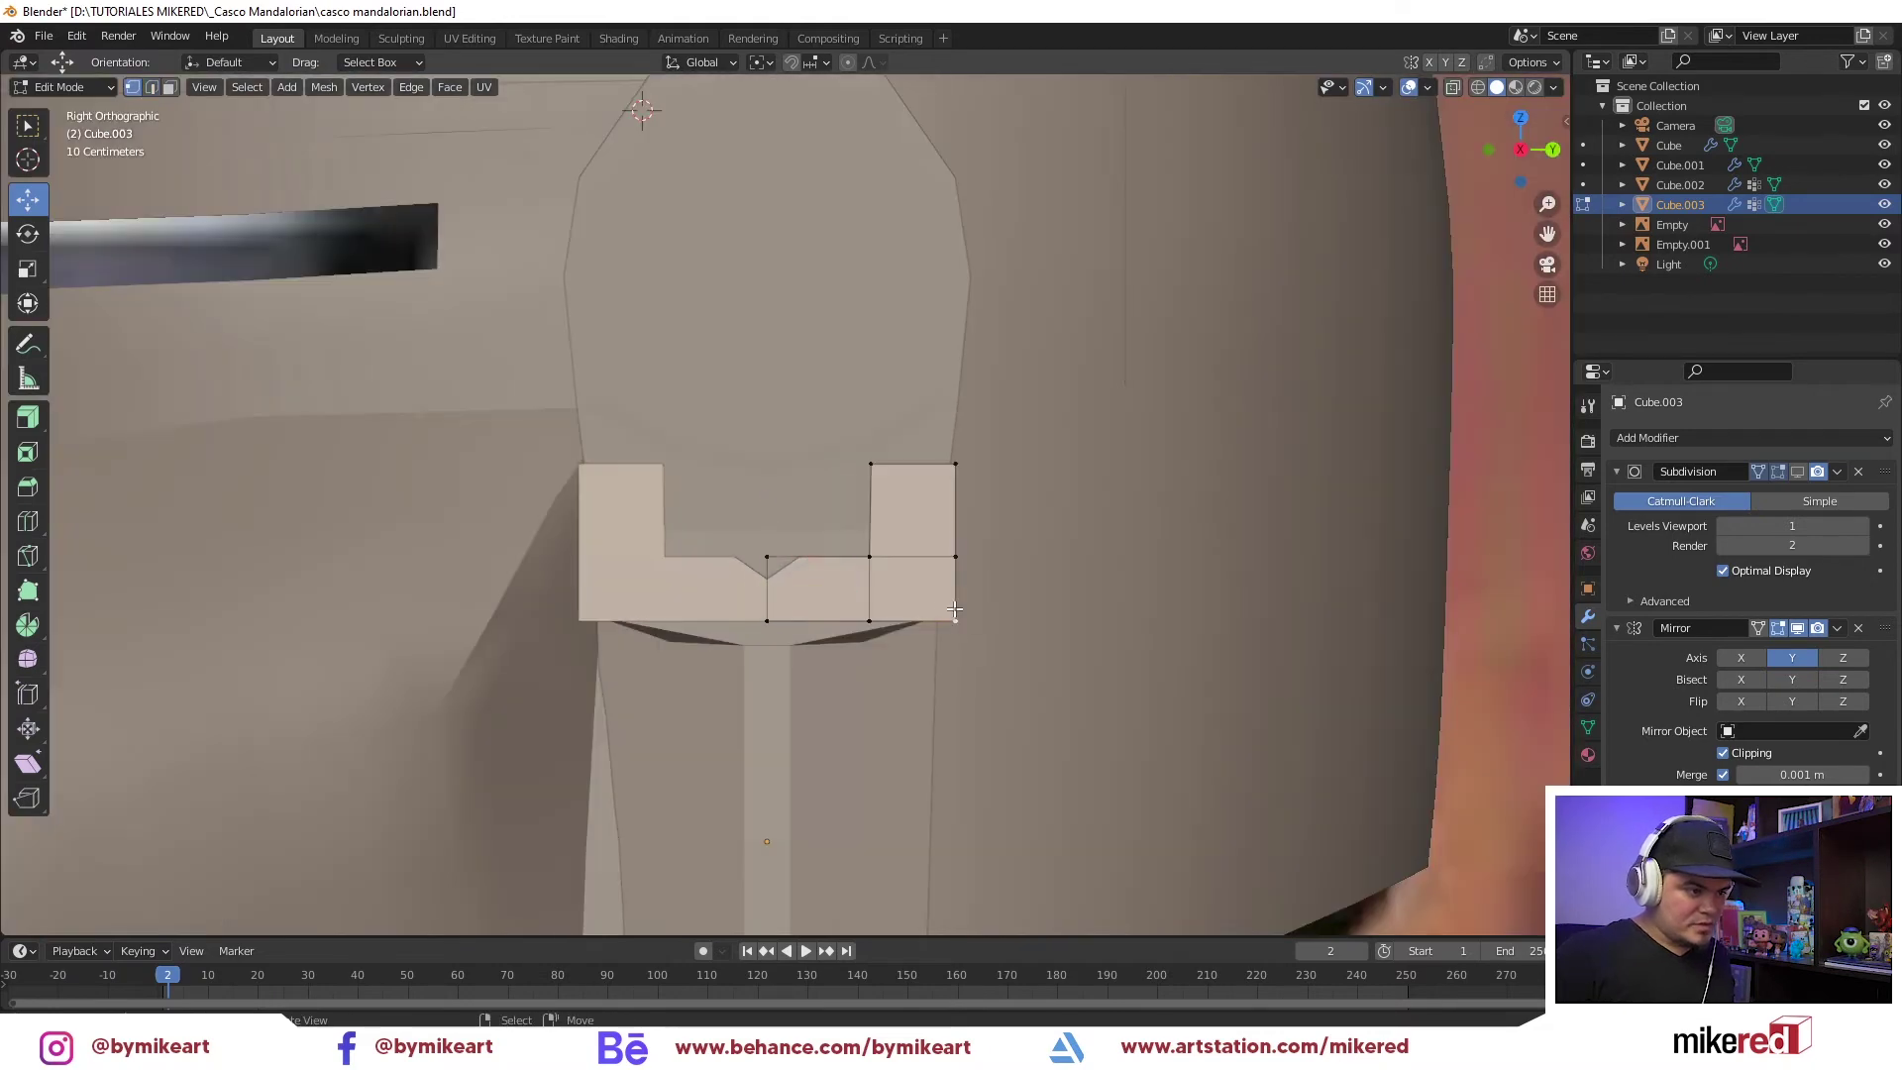
pyautogui.press('g')
pyautogui.press('z')
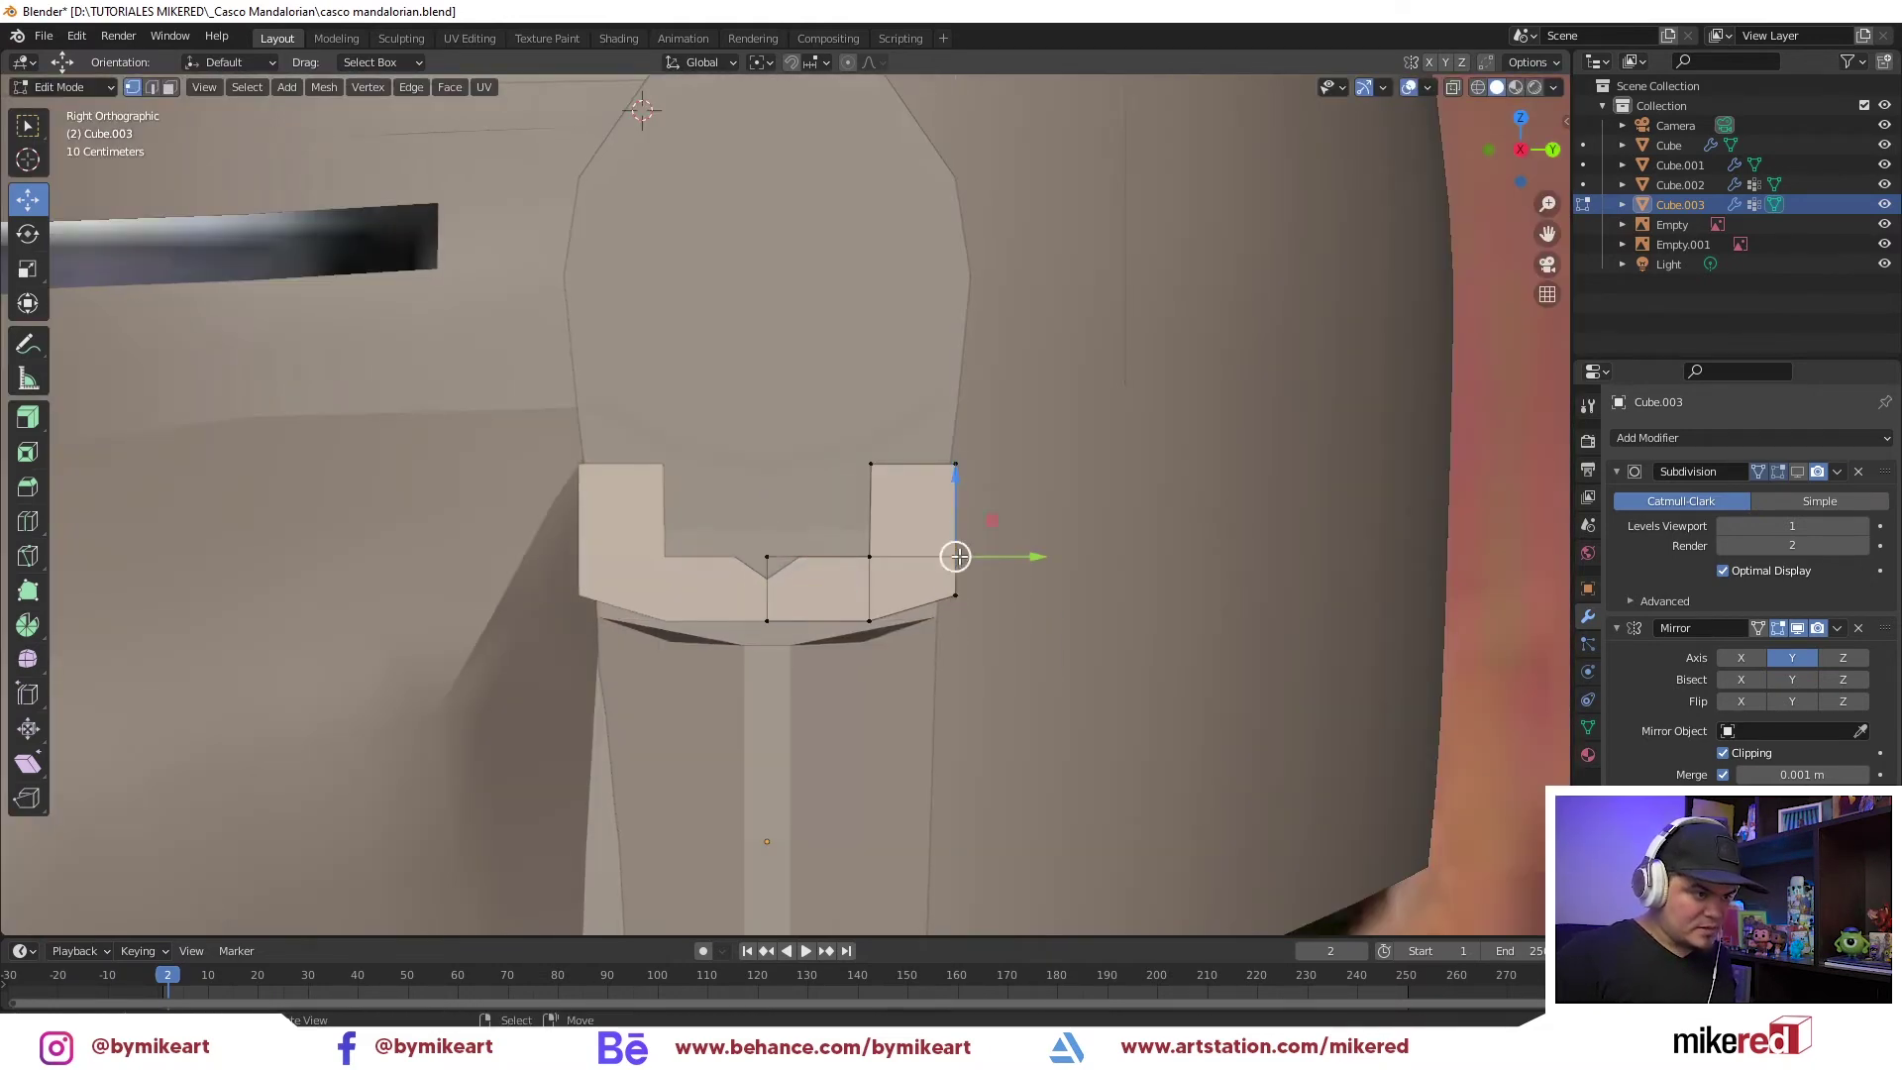
pyautogui.press('z')
pyautogui.press('z')
pyautogui.click(951, 601)
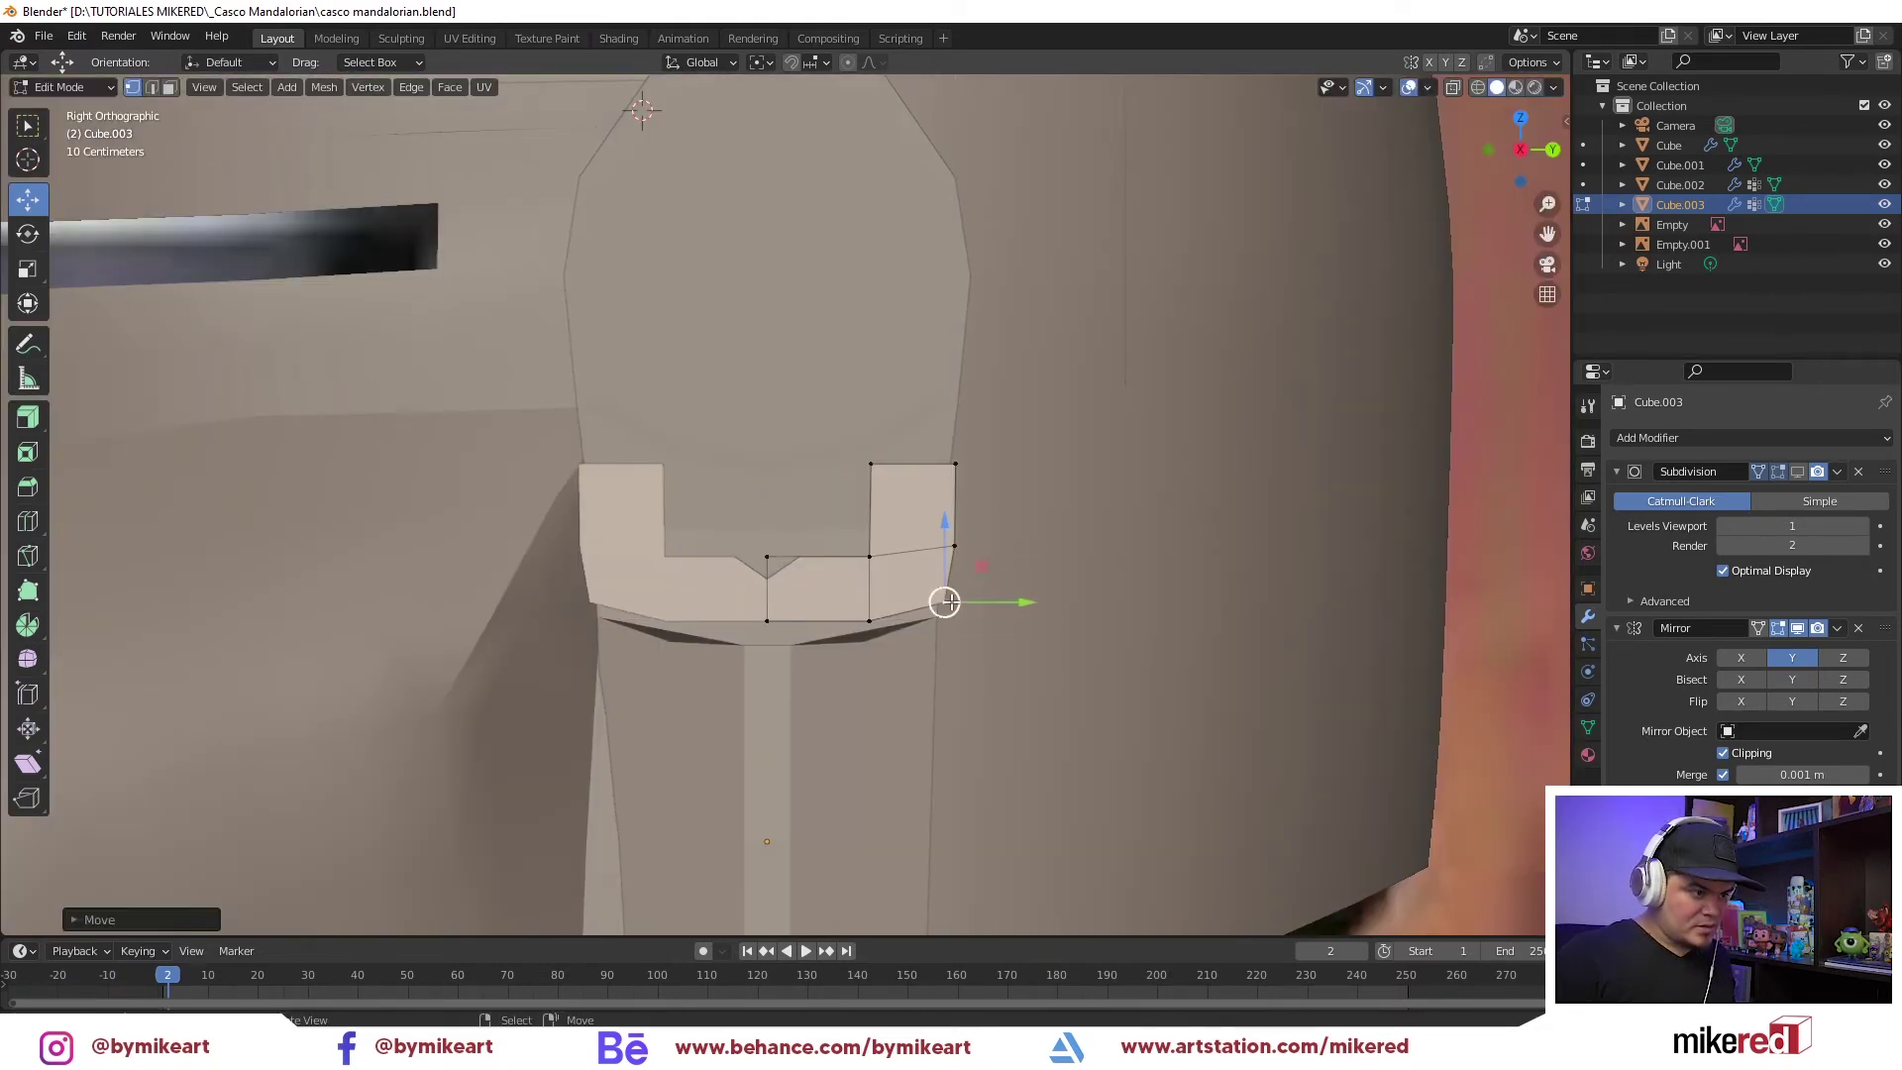
# Lower the inner notch edge, connect the corner vertices with J, and slide a vertex down
pyautogui.keyDown('shift'); pyautogui.click(767, 556); pyautogui.keyUp('shift')
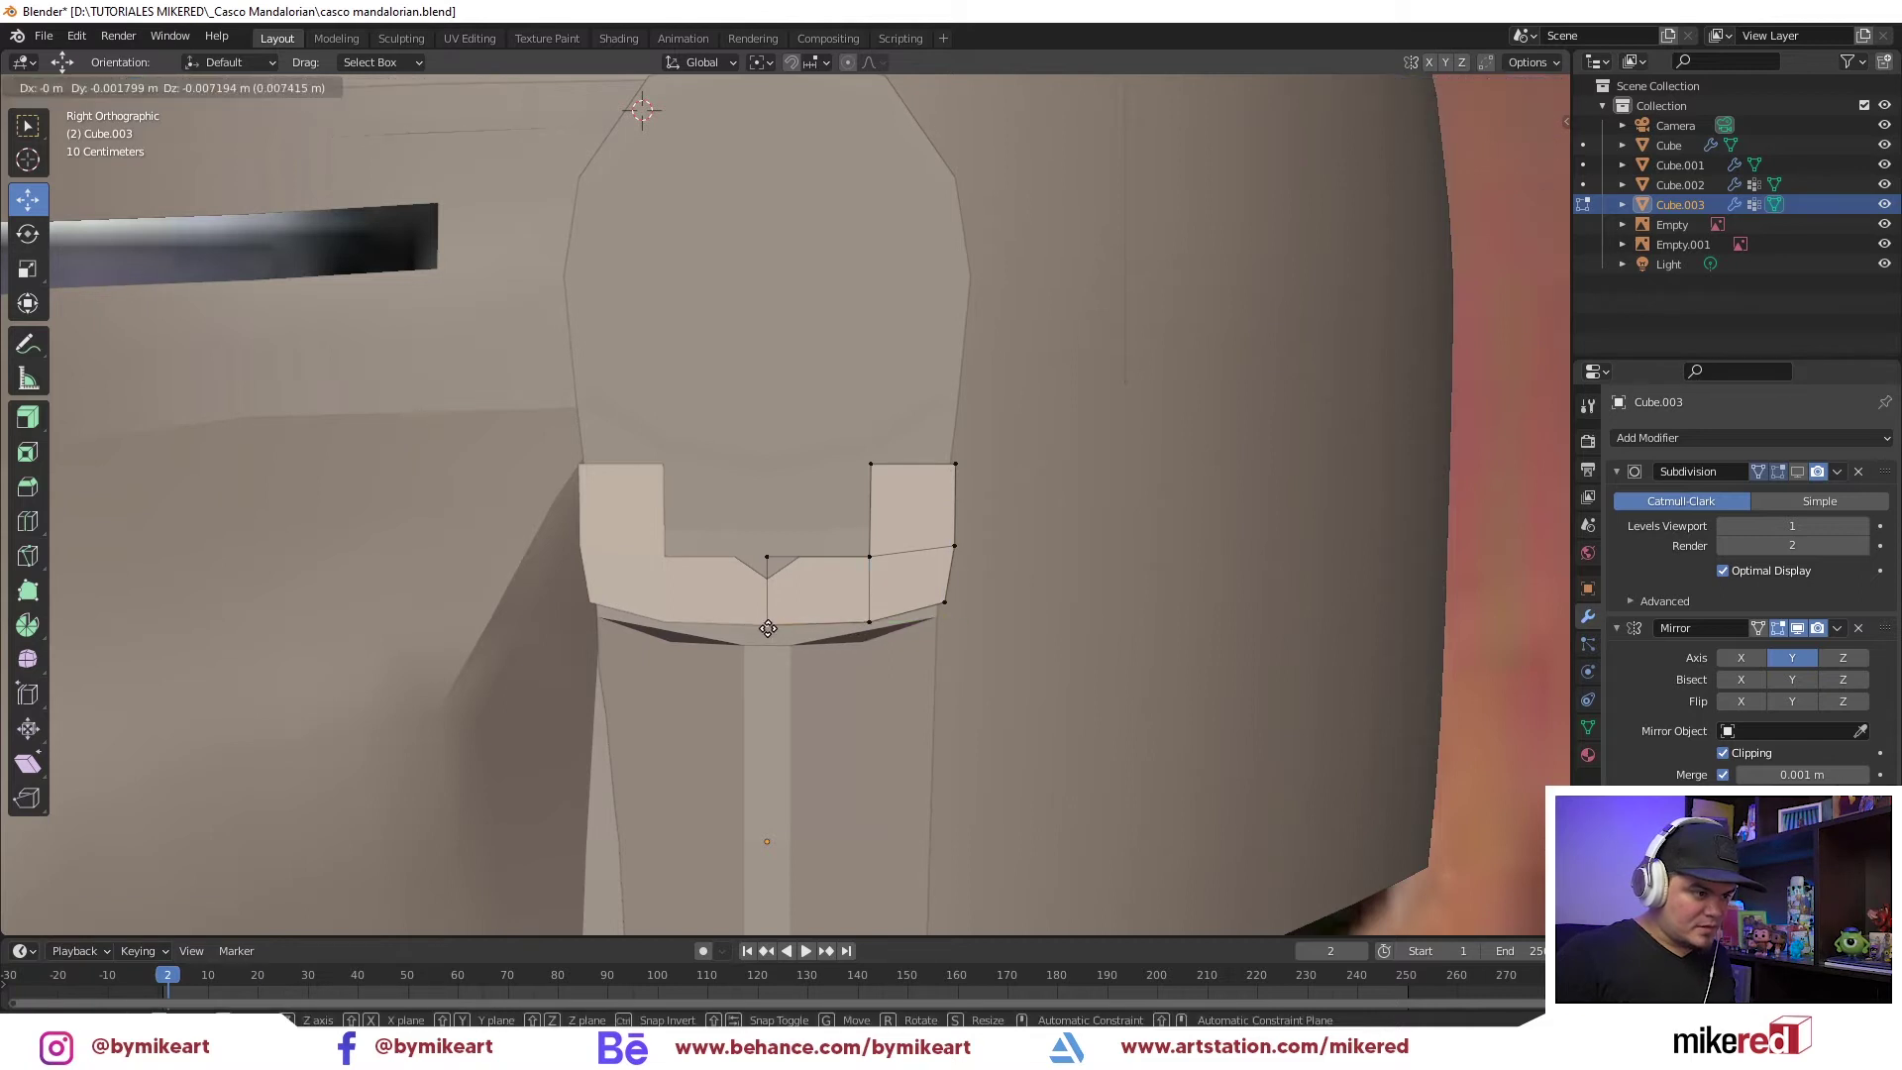
pyautogui.press('g')
pyautogui.click(835, 503)
pyautogui.click(779, 578)
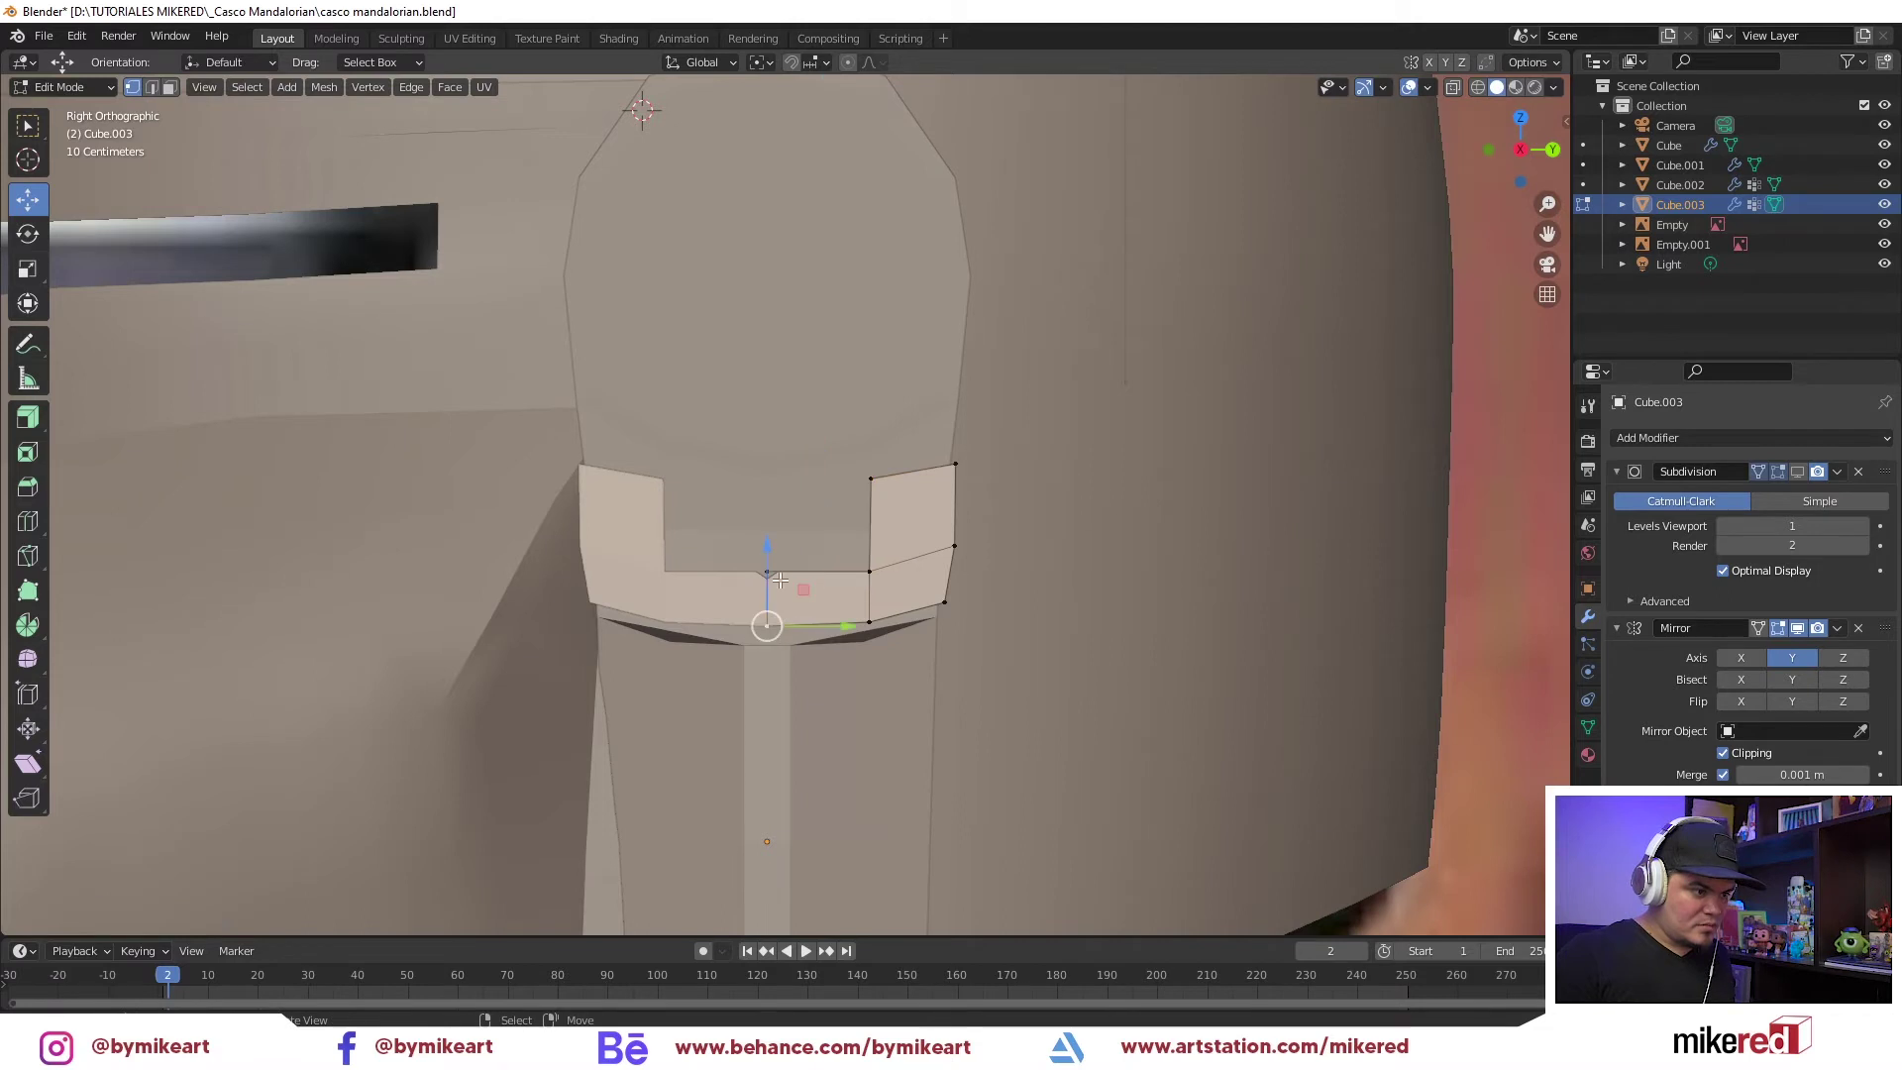
pyautogui.press('j')
pyautogui.click(865, 567)
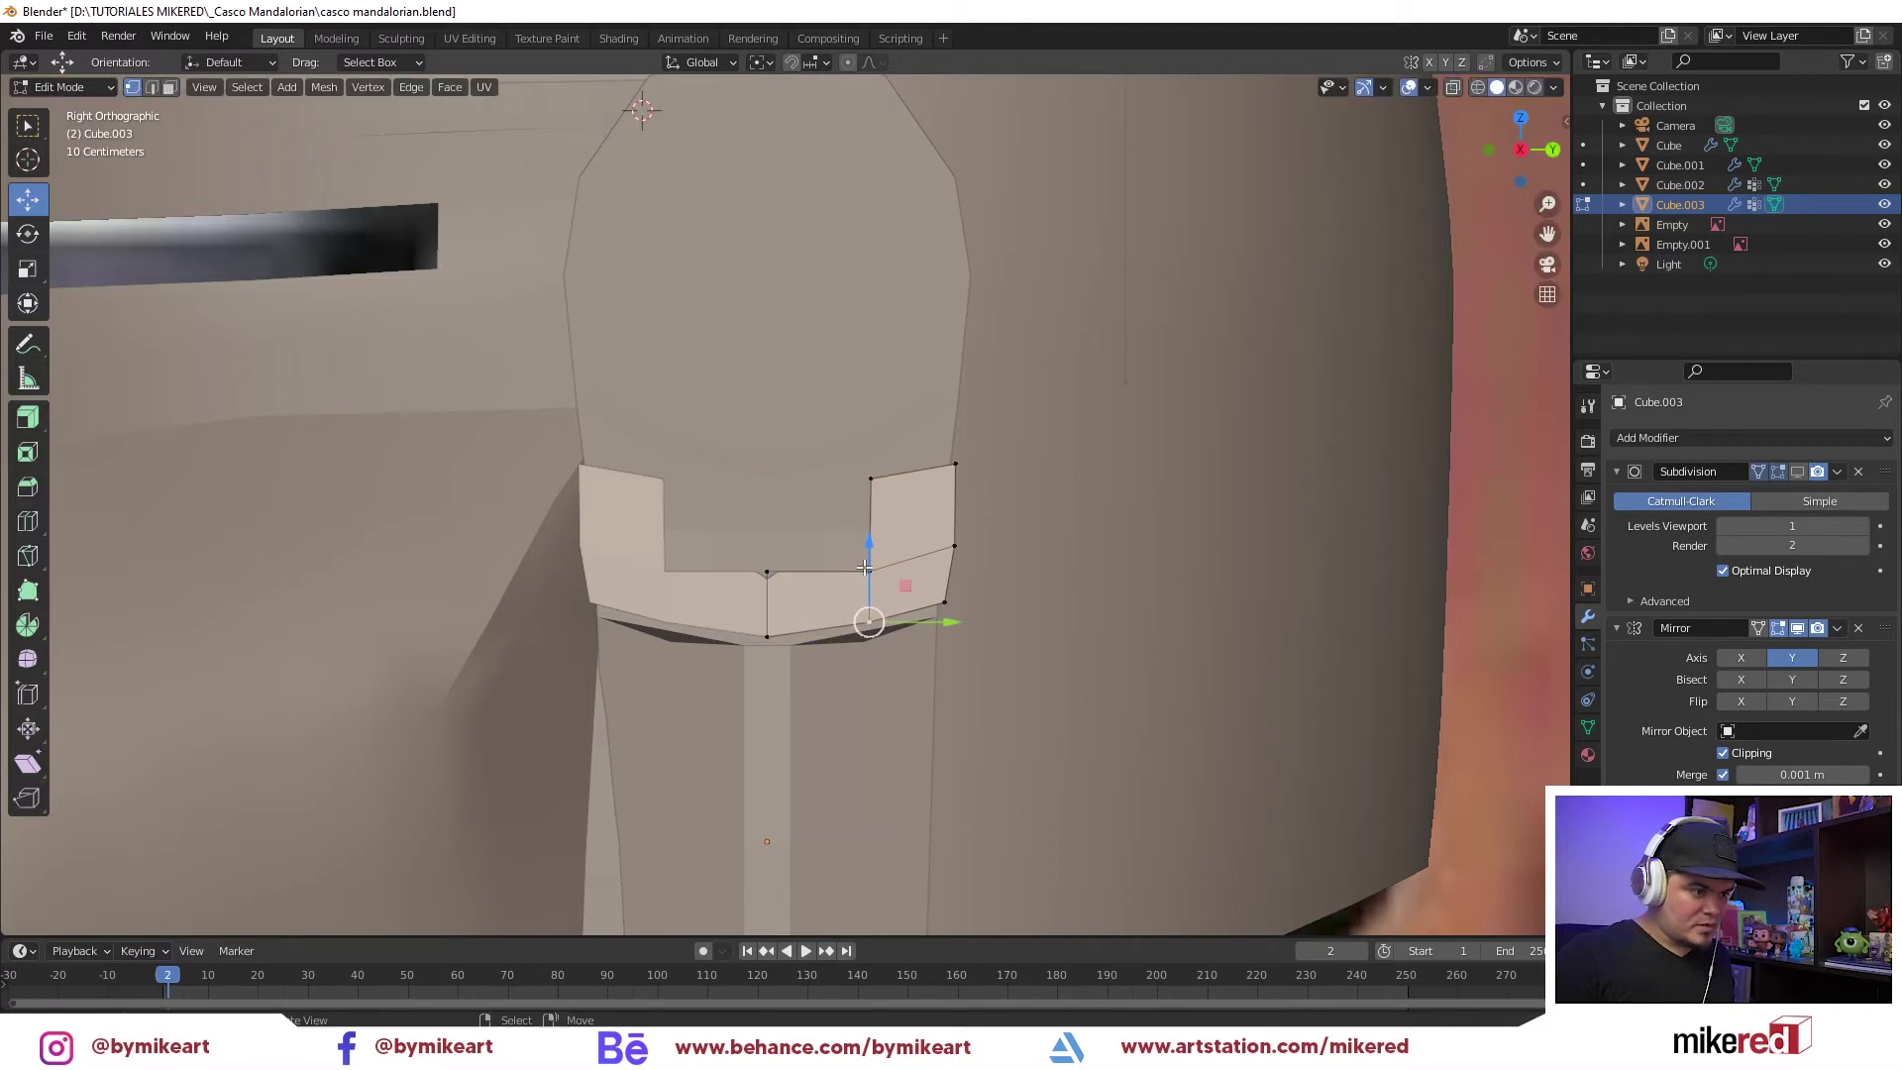
pyautogui.click(954, 545)
pyautogui.hotkey('shift', 'v')
# Add a loop cut across the right arm and flatten it level with Z scale 0
pyautogui.hotkey('ctrl', 'r')
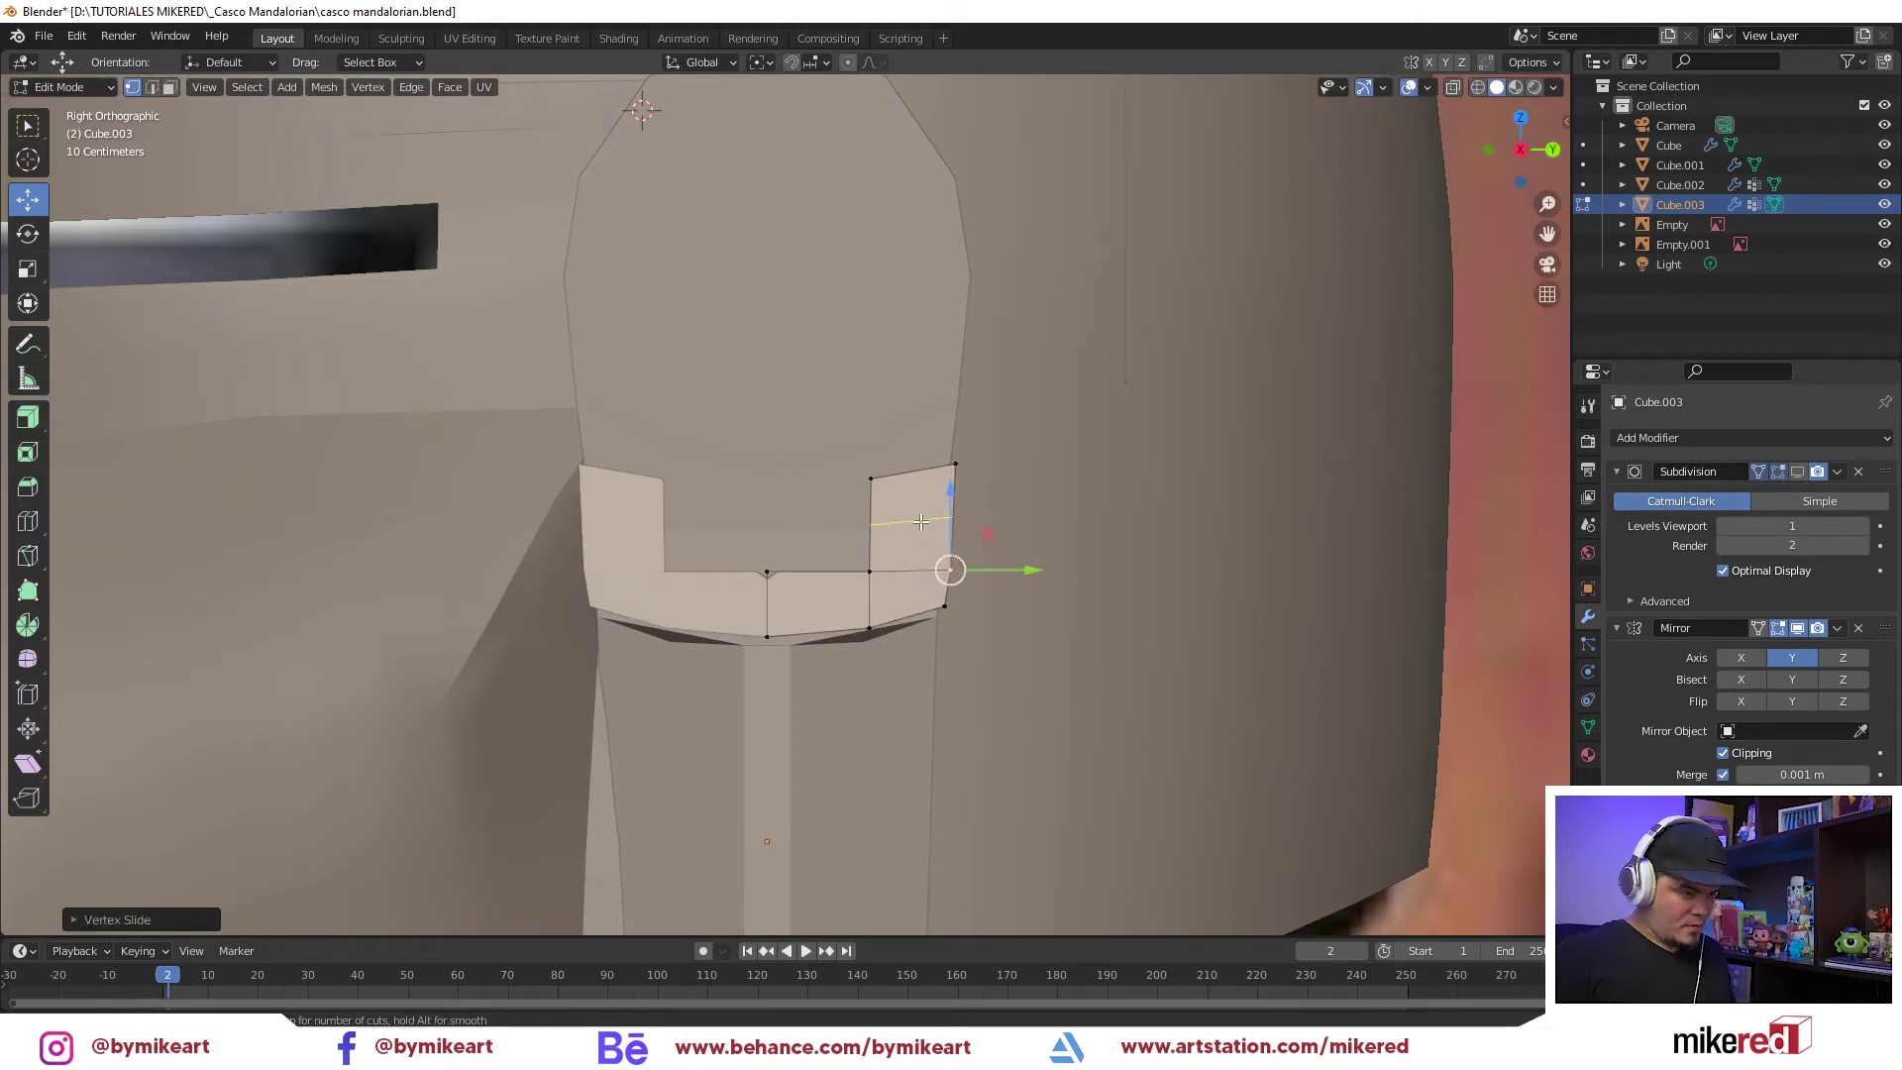
pyautogui.click(921, 522)
pyautogui.rightClick(921, 522)
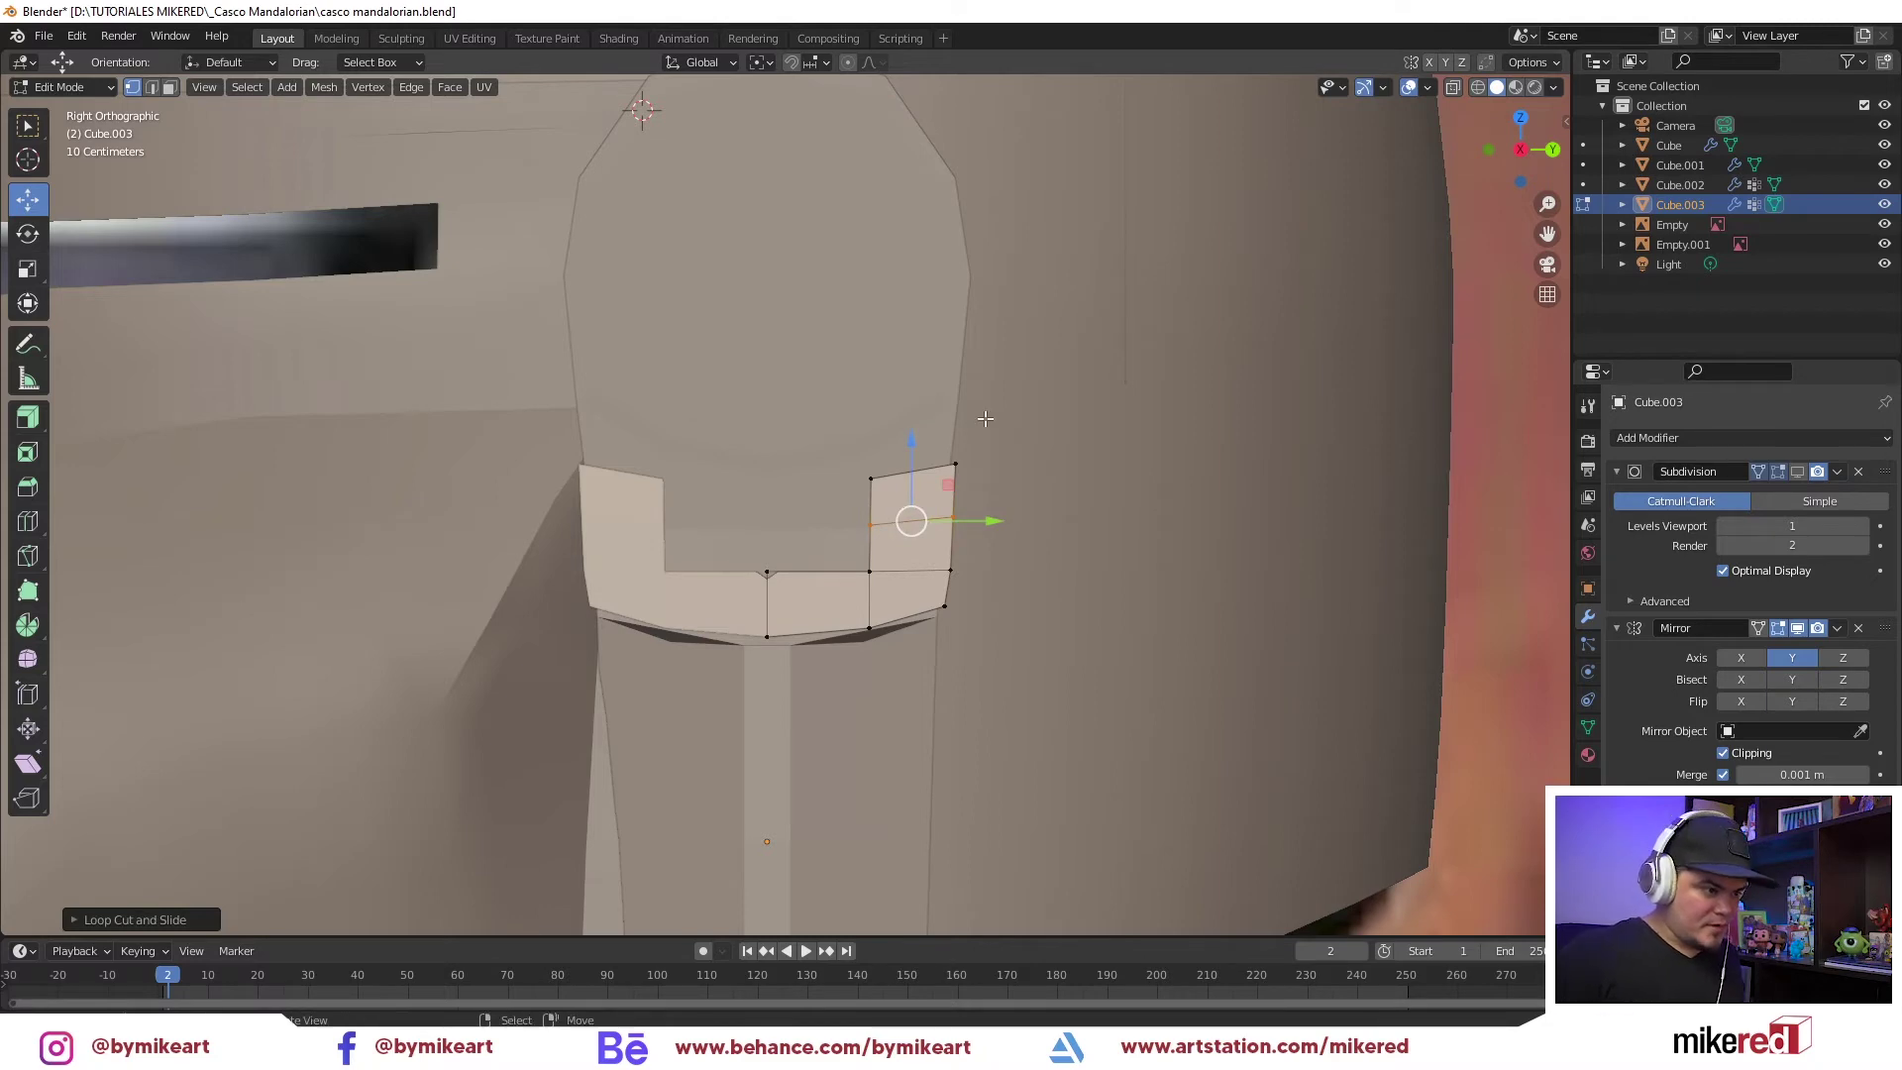
pyautogui.press('s')
pyautogui.press('z')
pyautogui.write('0')
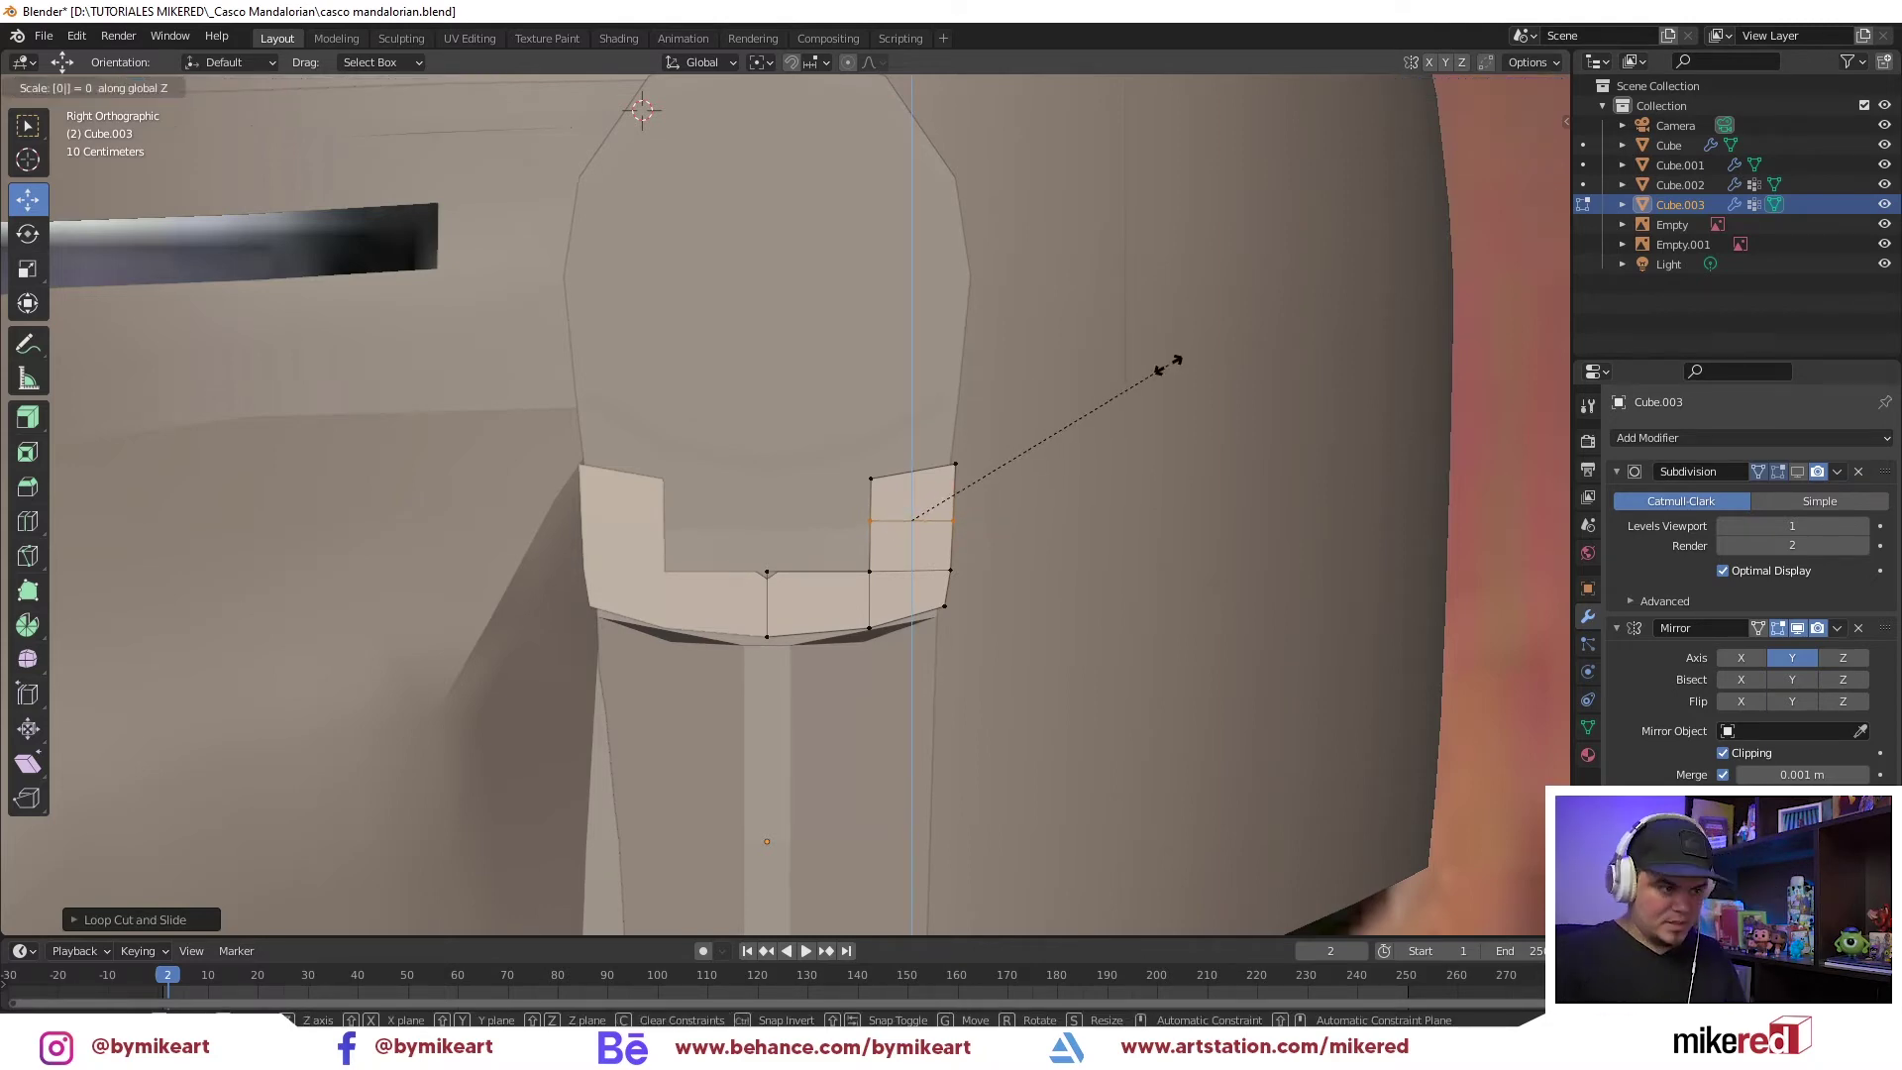
pyautogui.press('Return')
pyautogui.scroll(-2, 911, 522)
# Select the upper, middle and lower-front faces of the bracket's right arm
pyautogui.hotkey('ctrl', 'Tab')
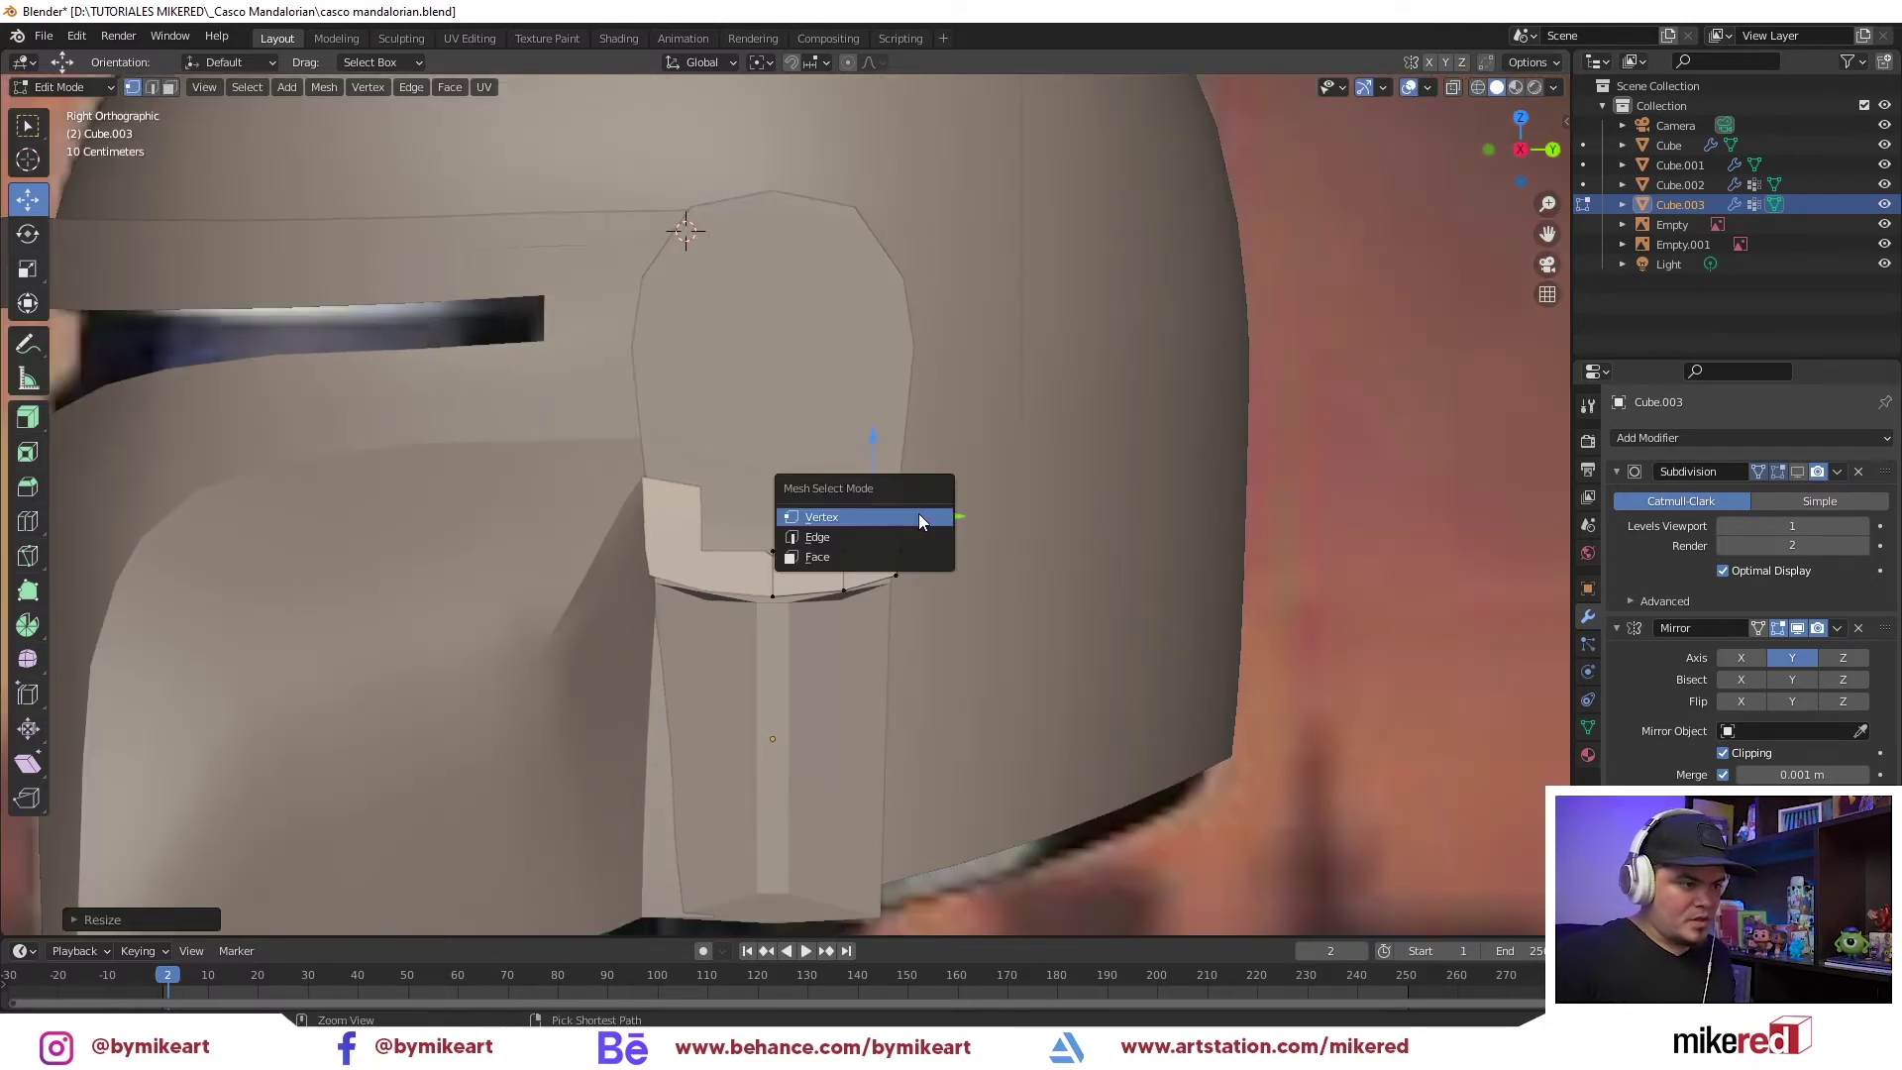
pyautogui.click(872, 555)
pyautogui.click(874, 494)
pyautogui.keyDown('shift'); pyautogui.click(872, 532); pyautogui.keyUp('shift')
pyautogui.keyDown('shift'); pyautogui.click(816, 578); pyautogui.keyUp('shift')
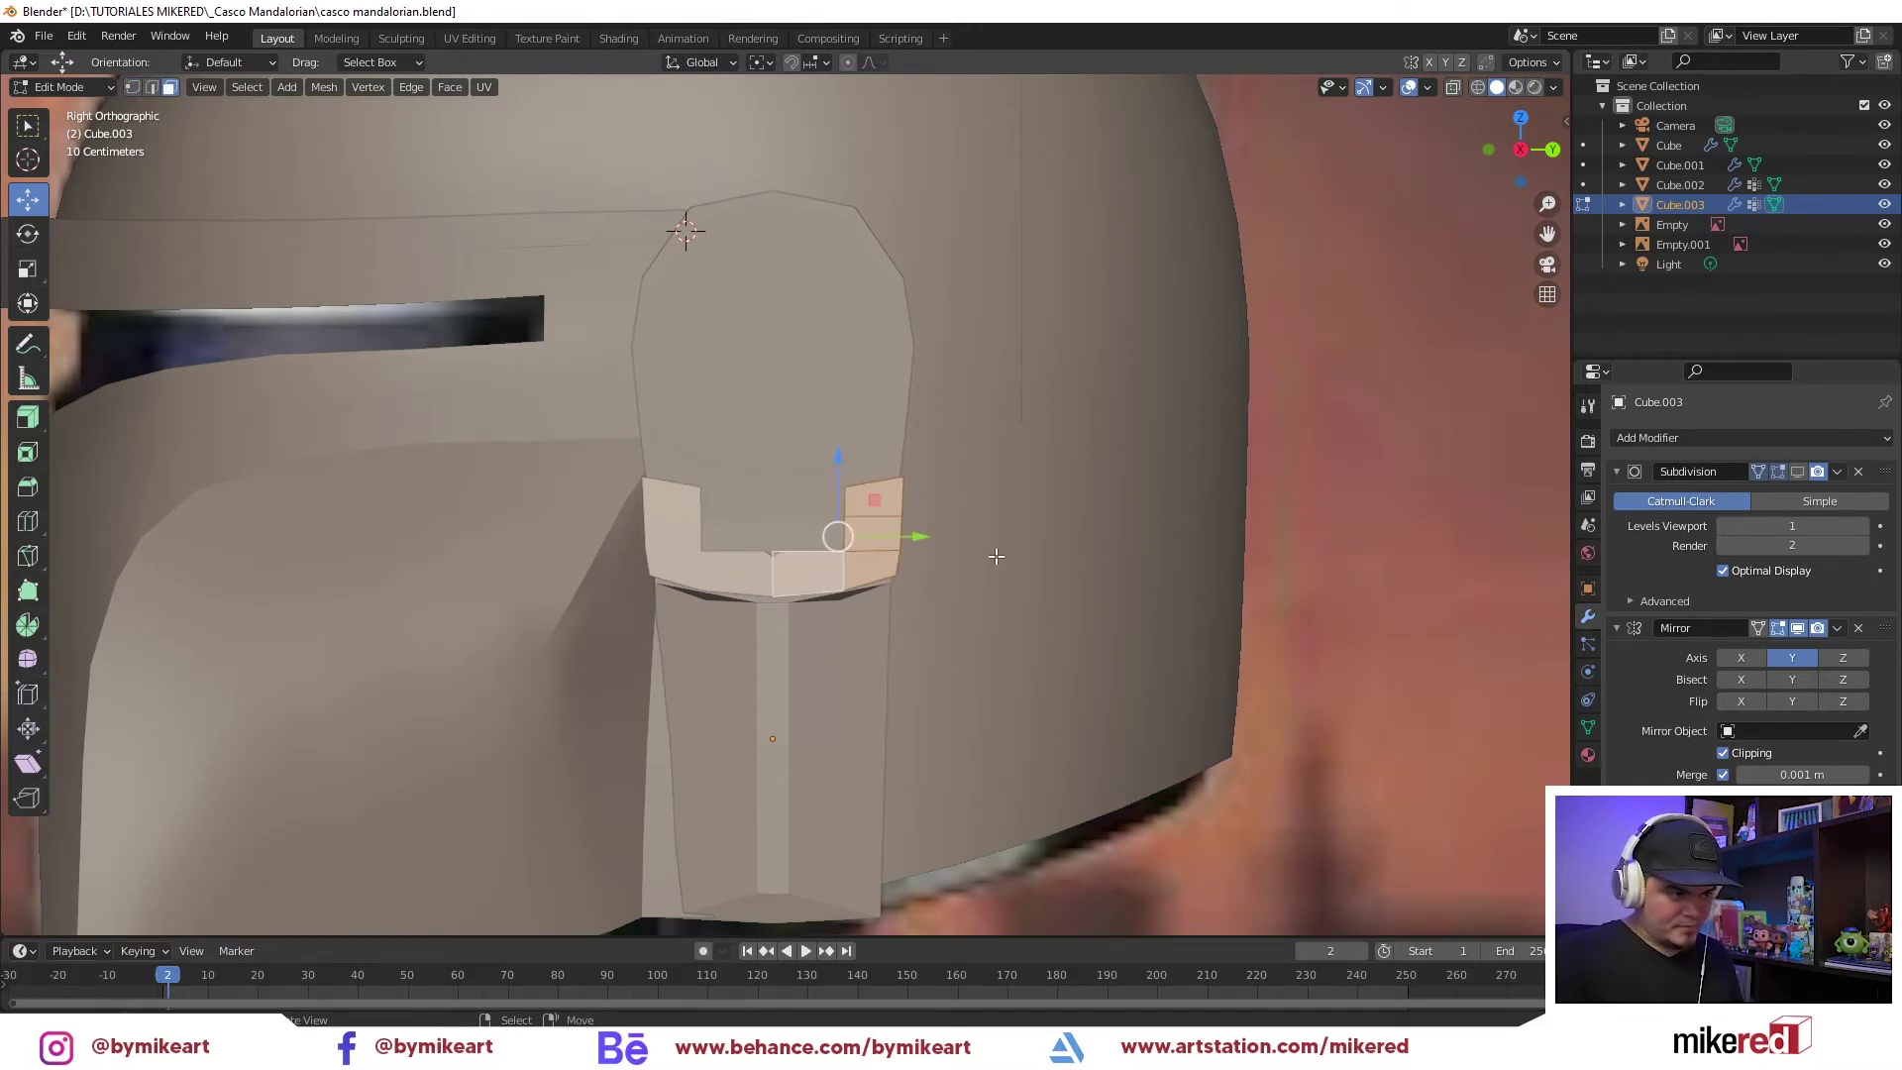
pyautogui.moveTo(996, 556); pyautogui.dragTo(966, 545, button='middle')
# Extrude the selected side faces outward and edge-slide the first new edge loop
pyautogui.press('e')
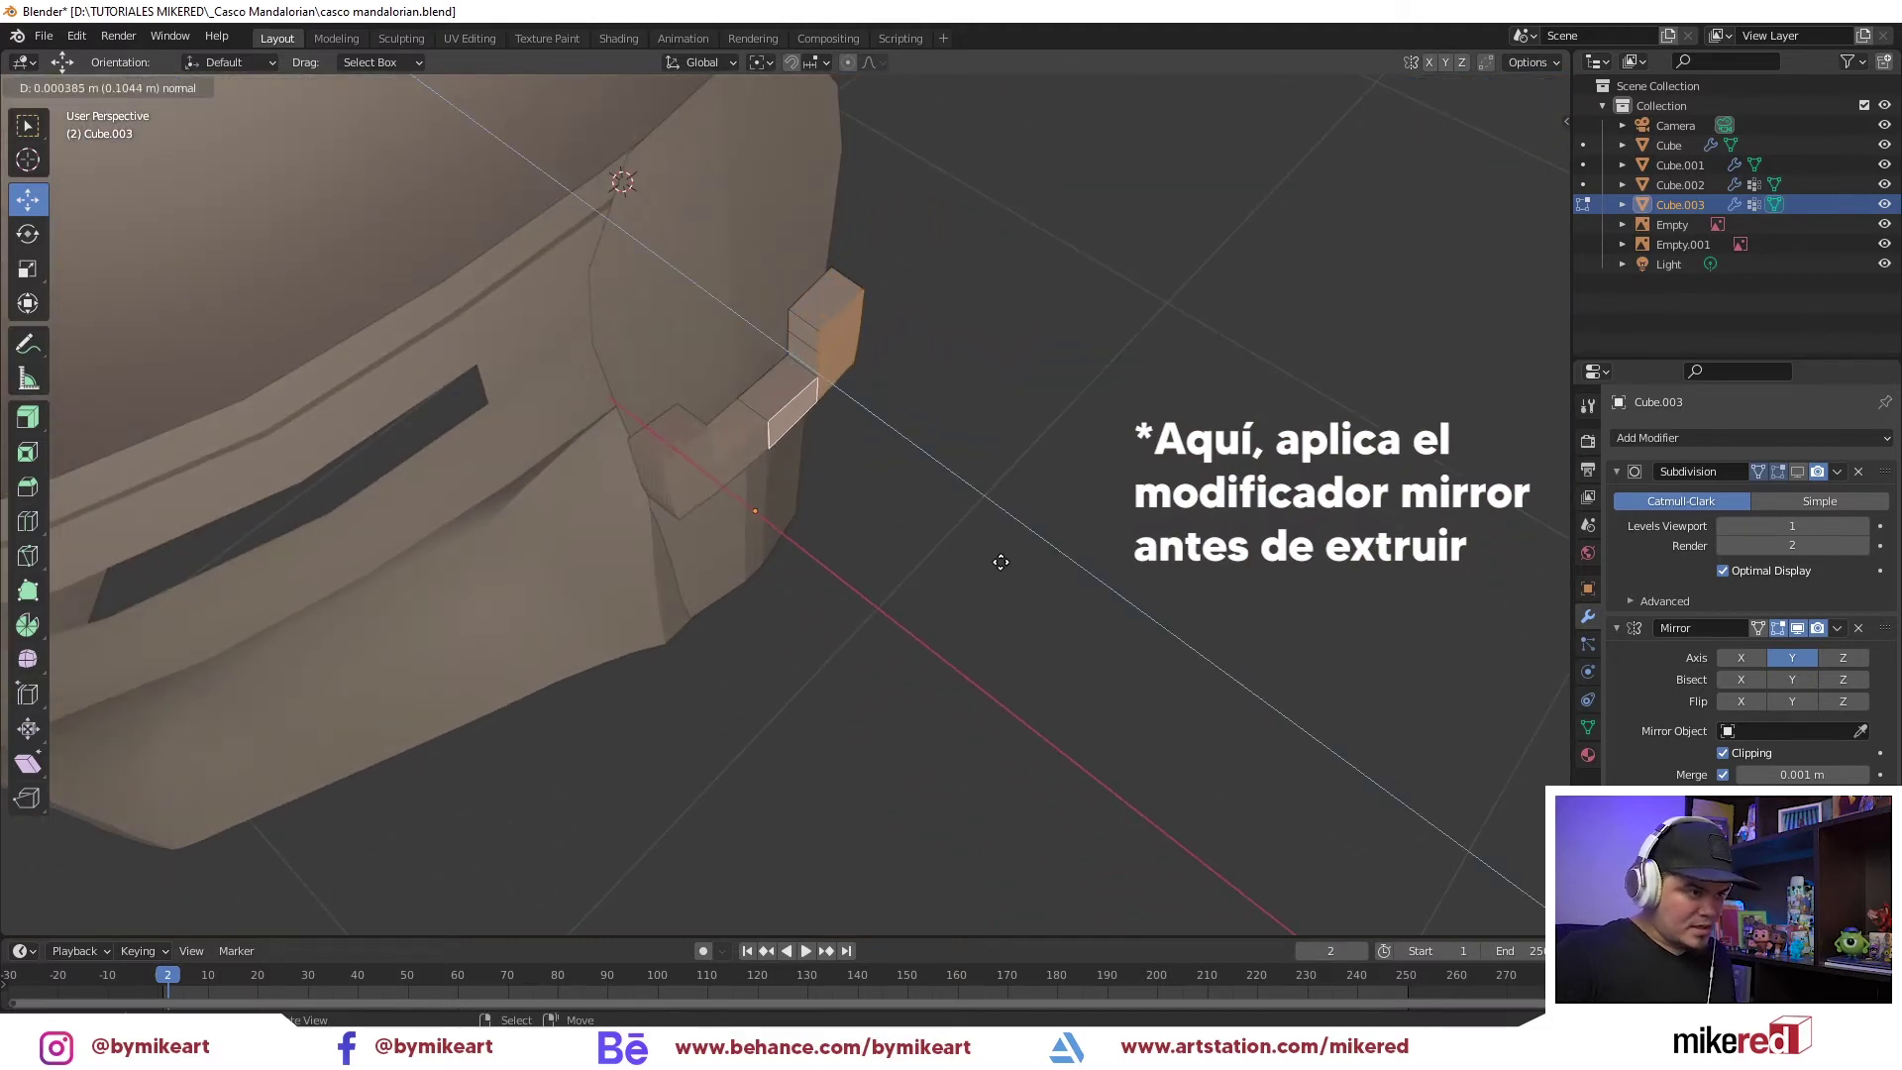
pyautogui.rightClick(997, 559)
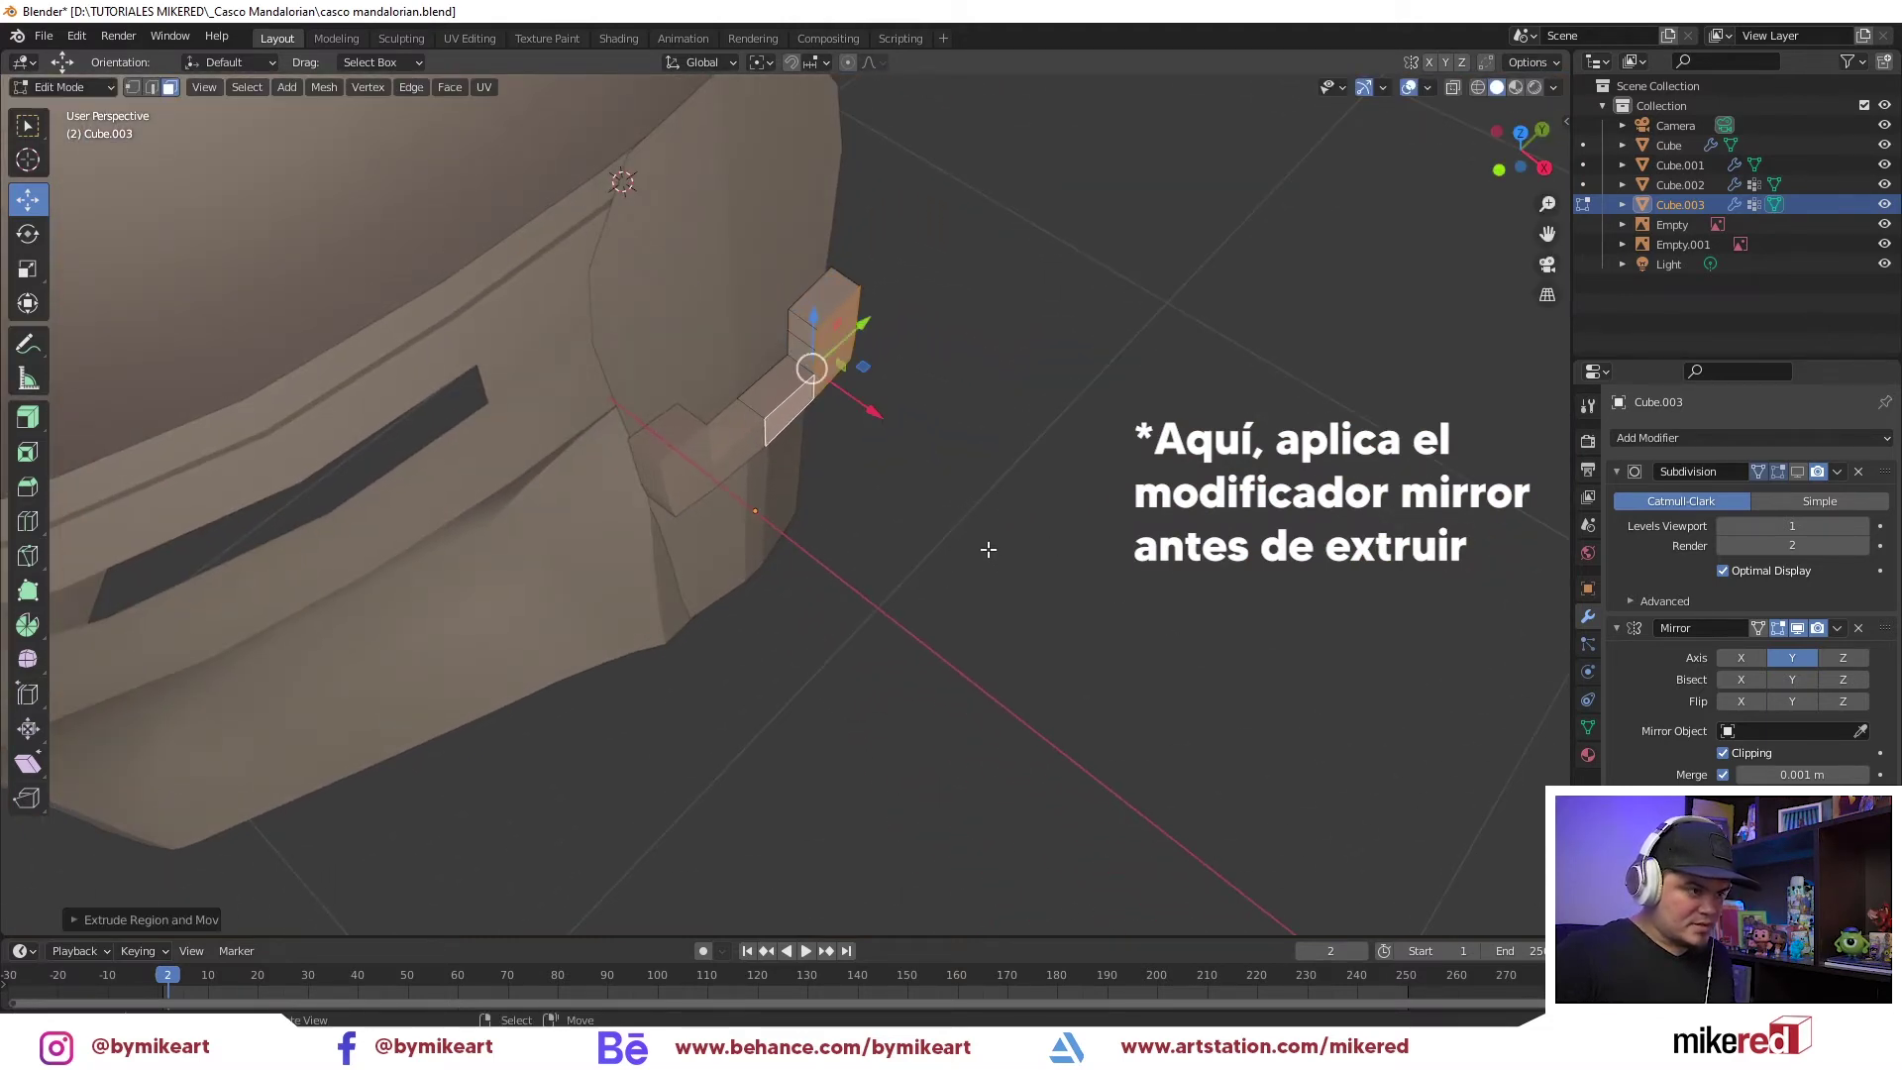
pyautogui.moveTo(987, 547)
pyautogui.keyDown('alt'); pyautogui.mouseDown(button='middle')
pyautogui.moveTo(691, 539)
pyautogui.moveTo(867, 568)
pyautogui.moveTo(832, 535)
pyautogui.mouseUp(button='middle'); pyautogui.keyUp('alt')
pyautogui.keyDown('shift'); pyautogui.click(795, 523); pyautogui.keyUp('shift')
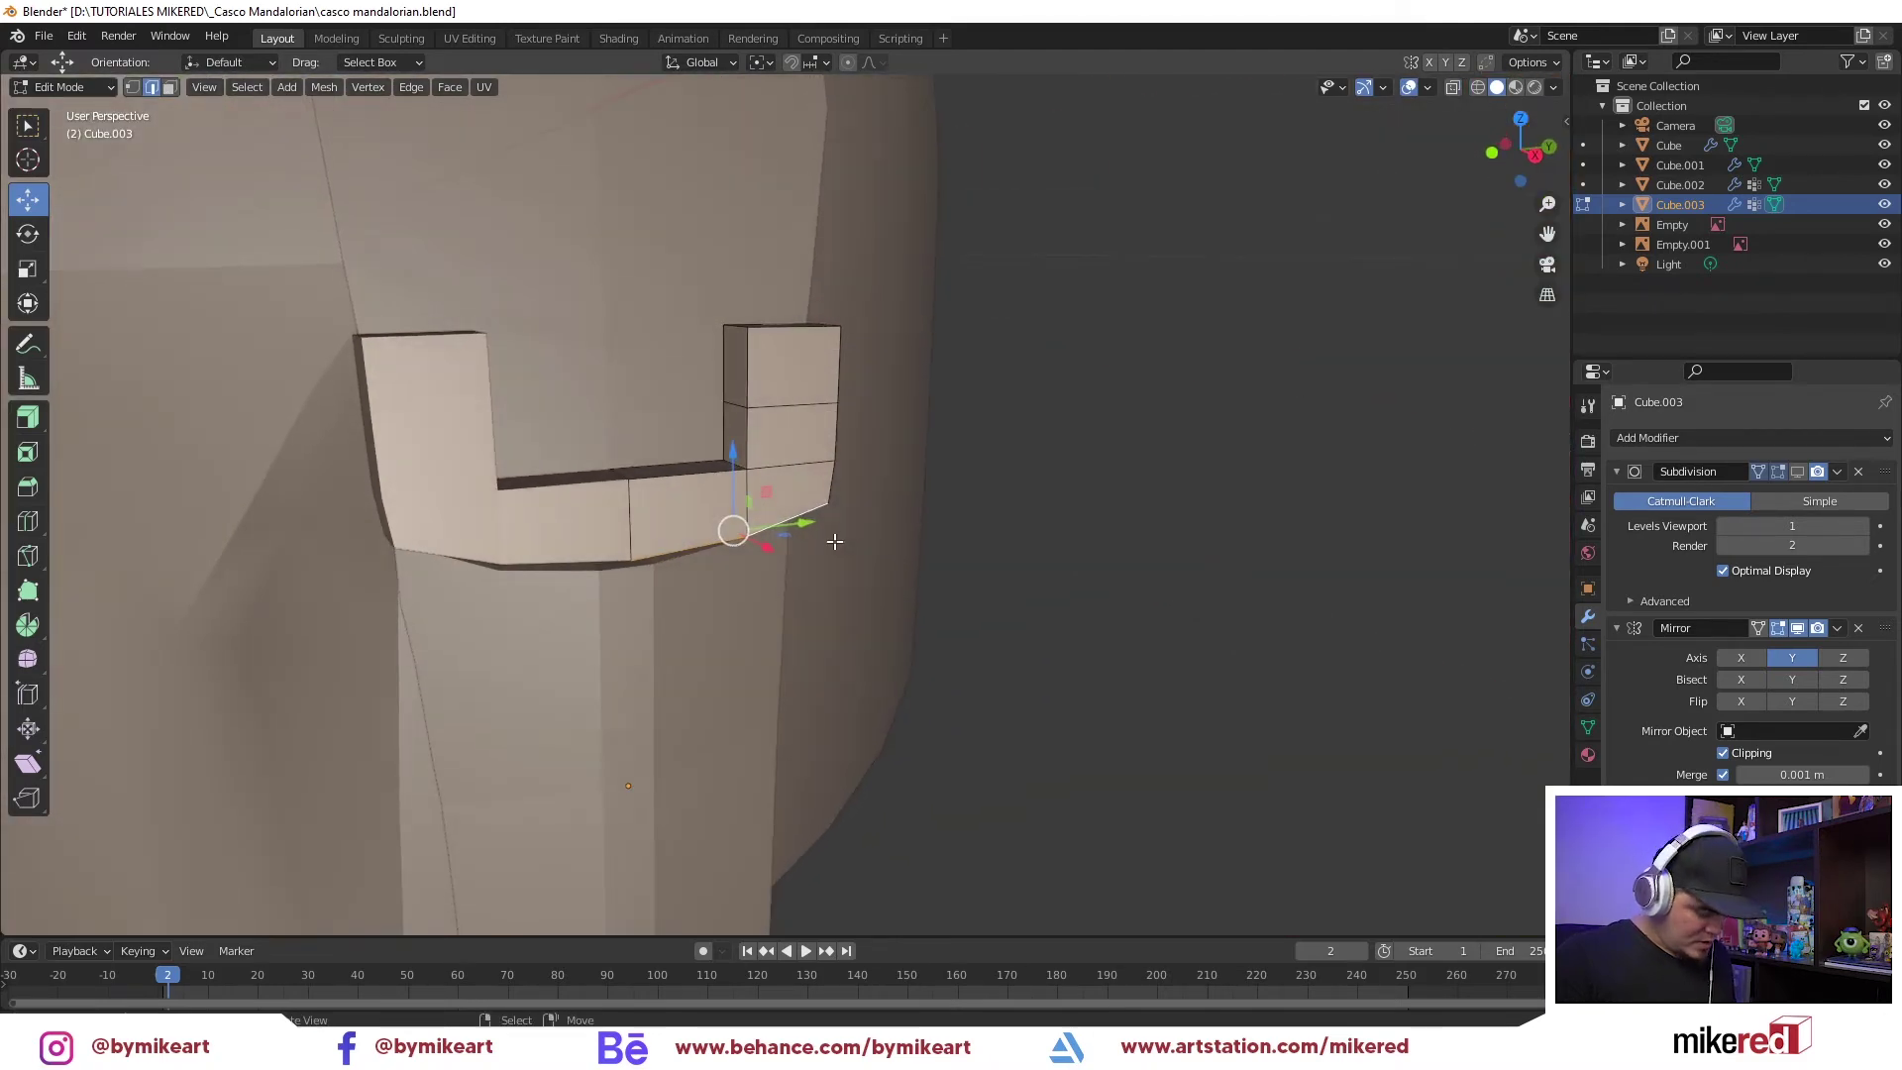
pyautogui.press('g')
pyautogui.press('g')
pyautogui.click(830, 531)
# Edge-slide the right upright's edge loops inward to tighten the U corner
pyautogui.click(835, 477)
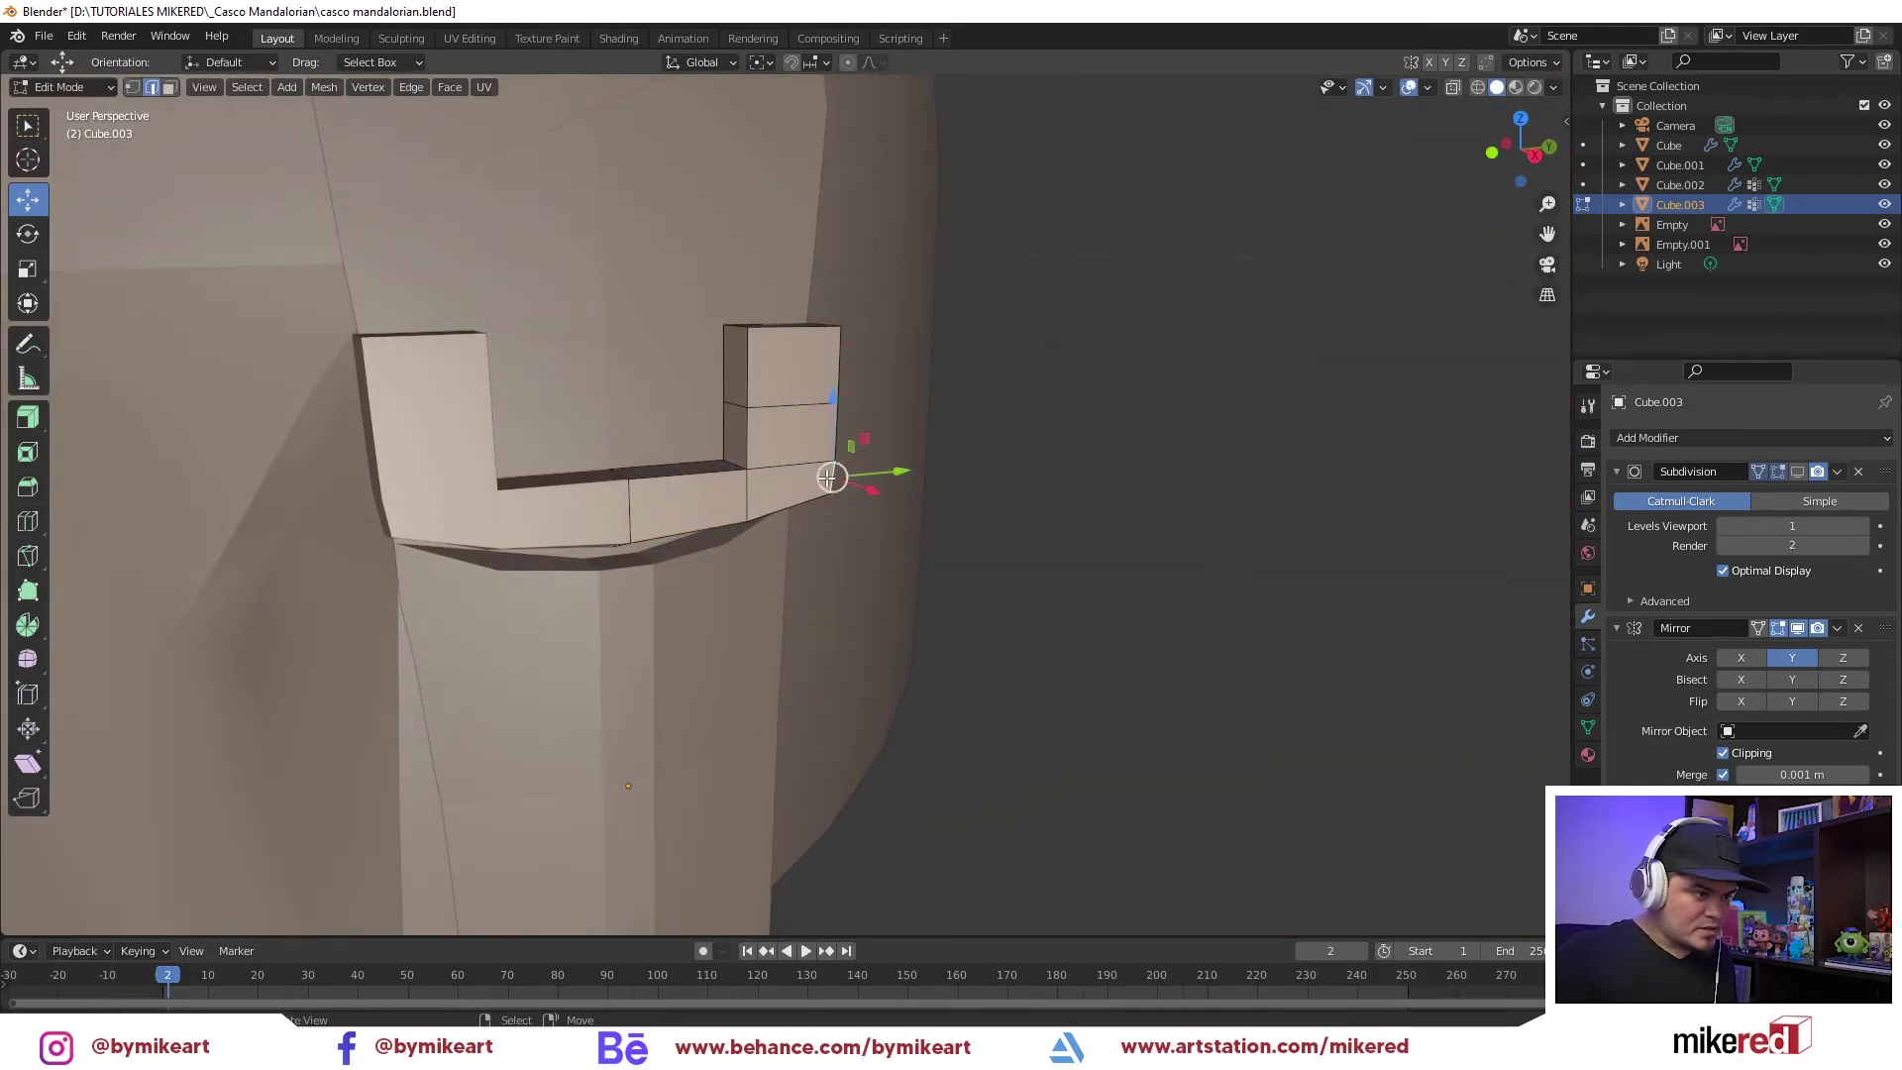
pyautogui.keyDown('ctrl'); pyautogui.click(841, 367); pyautogui.keyUp('ctrl')
pyautogui.press('g')
pyautogui.press('g')
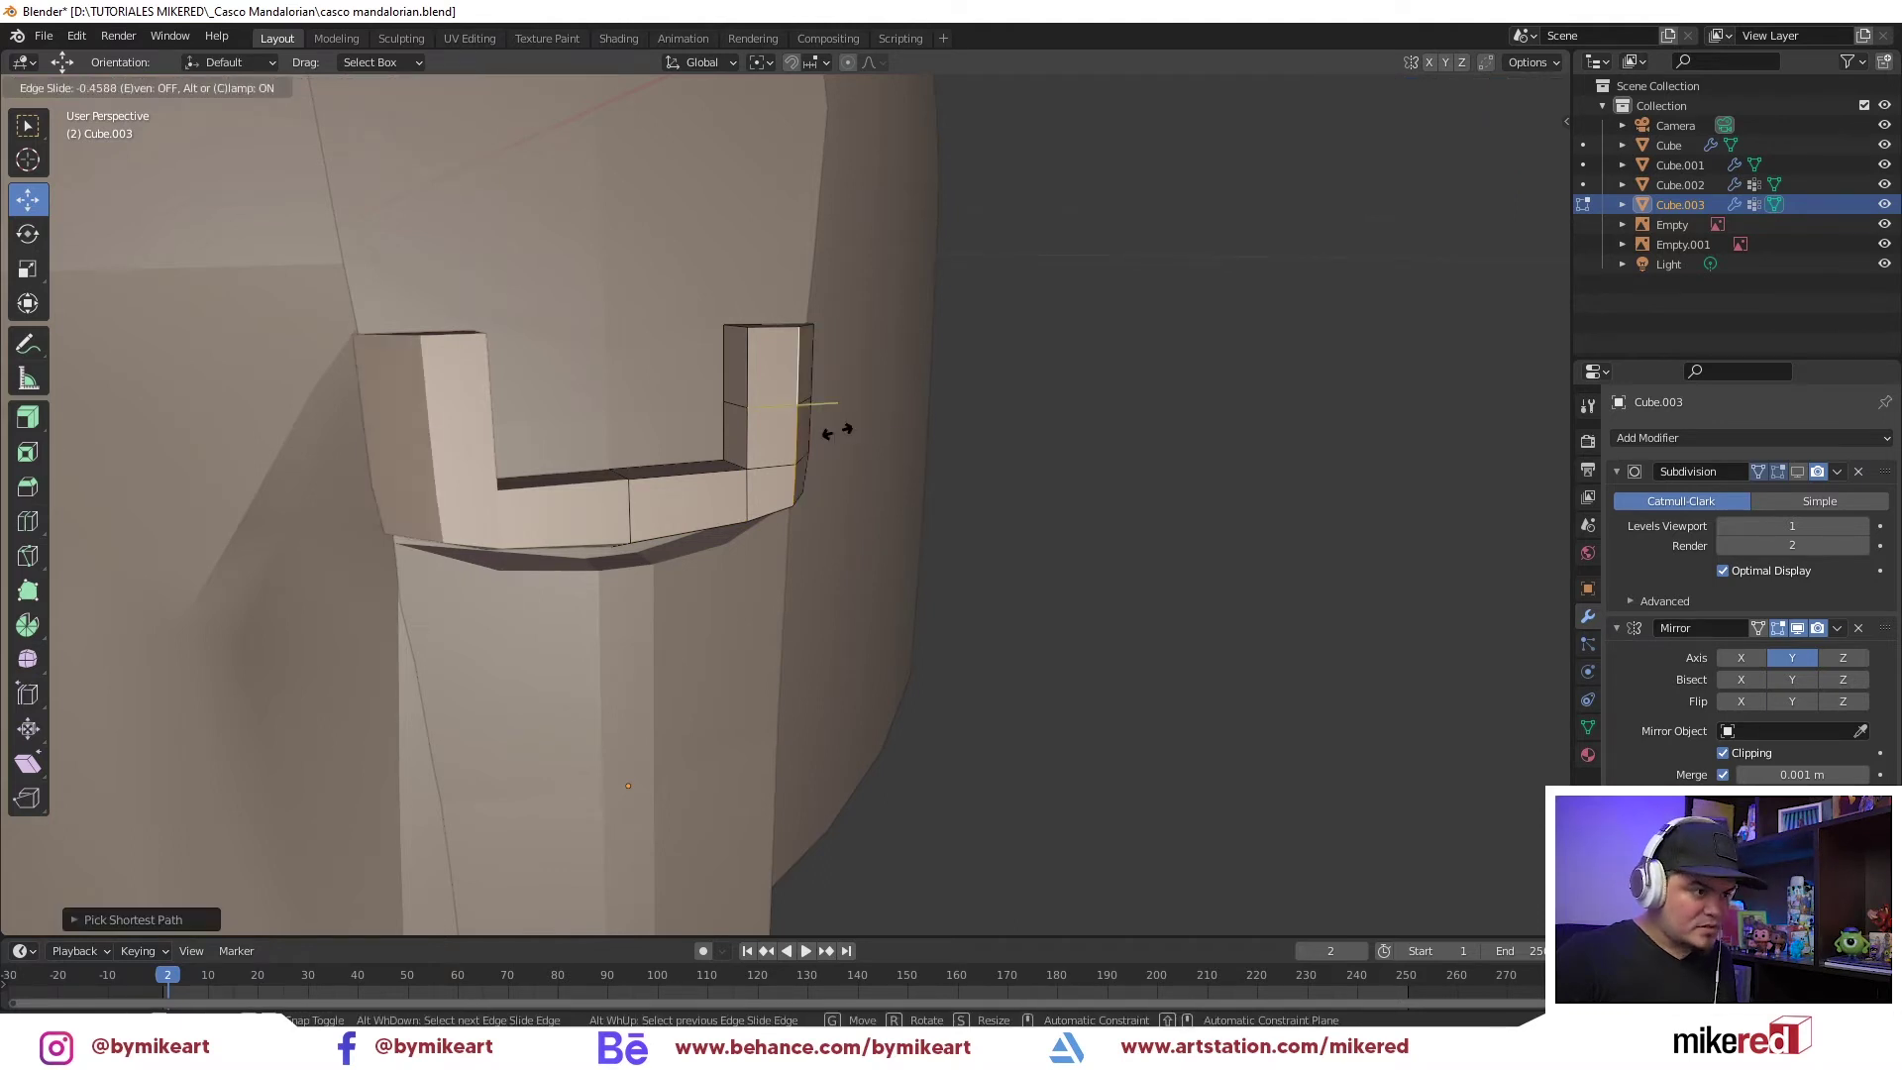
pyautogui.click(837, 428)
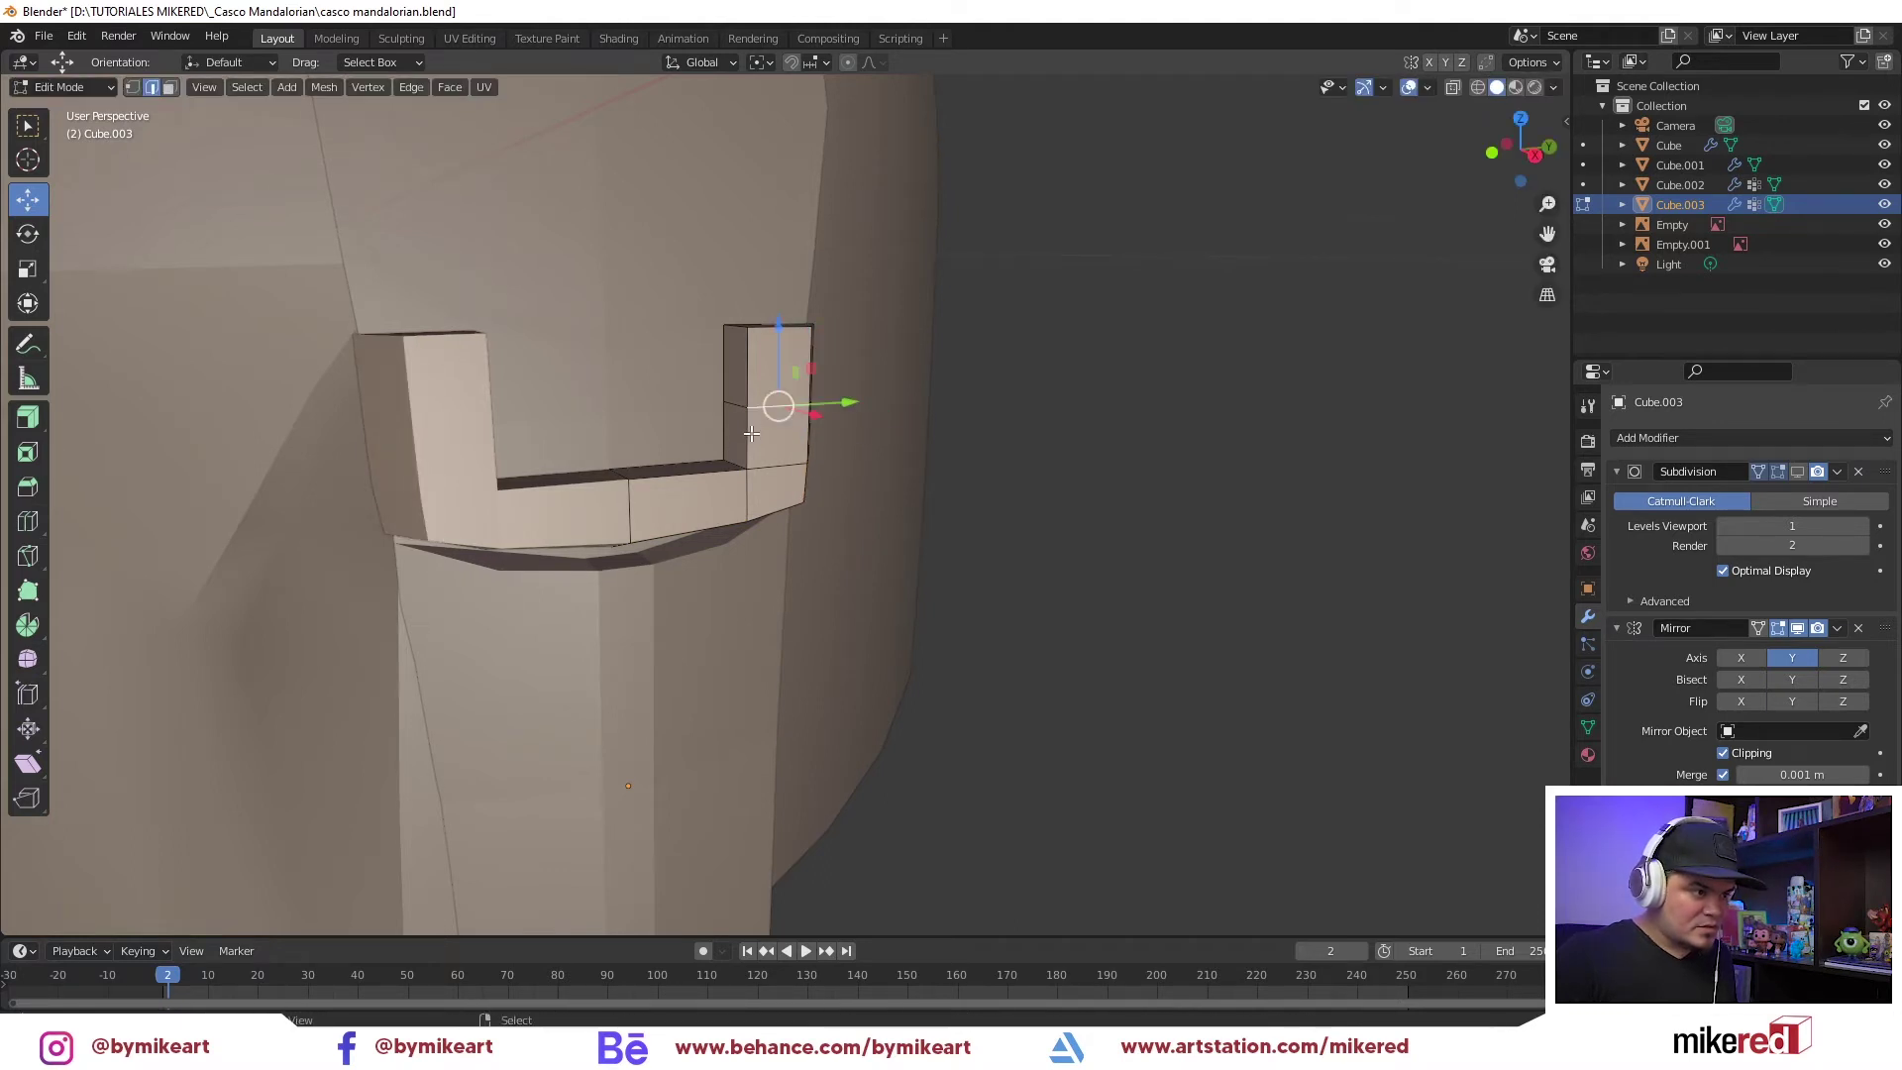
pyautogui.click(758, 405)
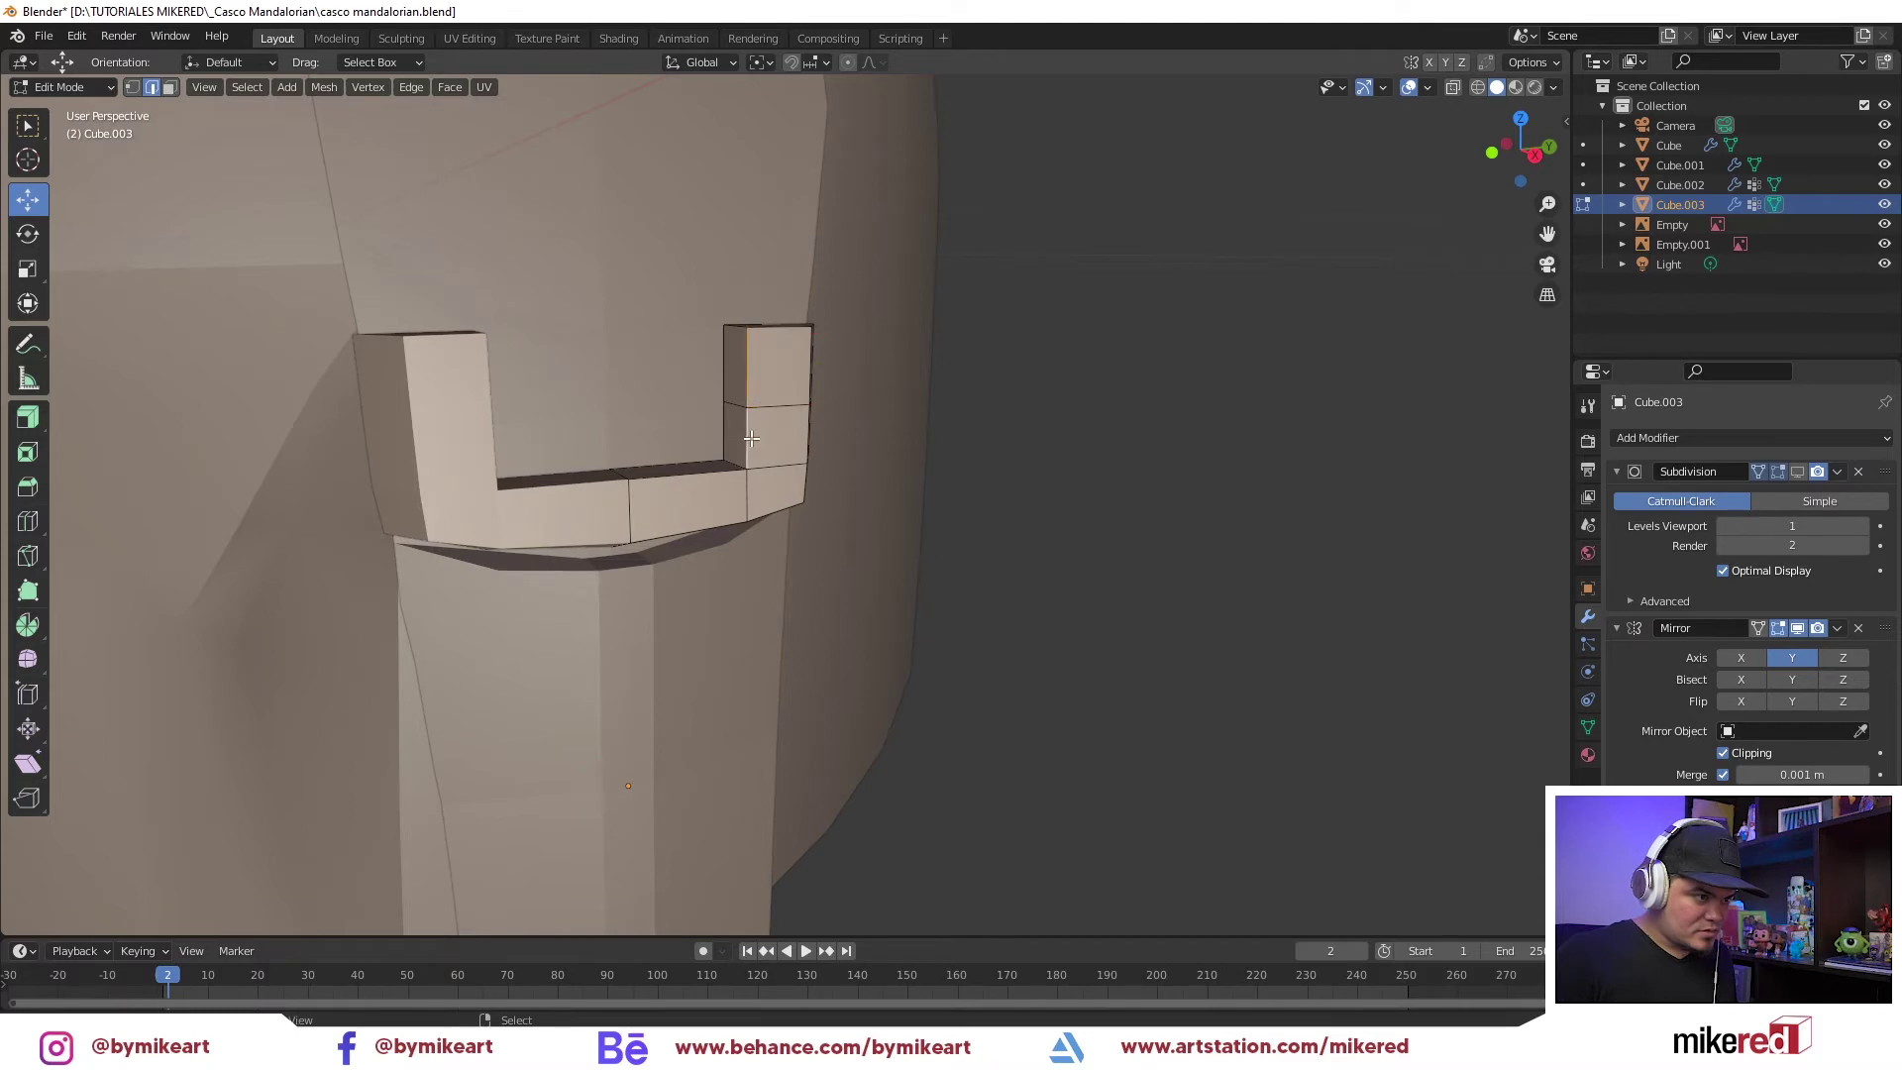
pyautogui.press('g')
pyautogui.press('g')
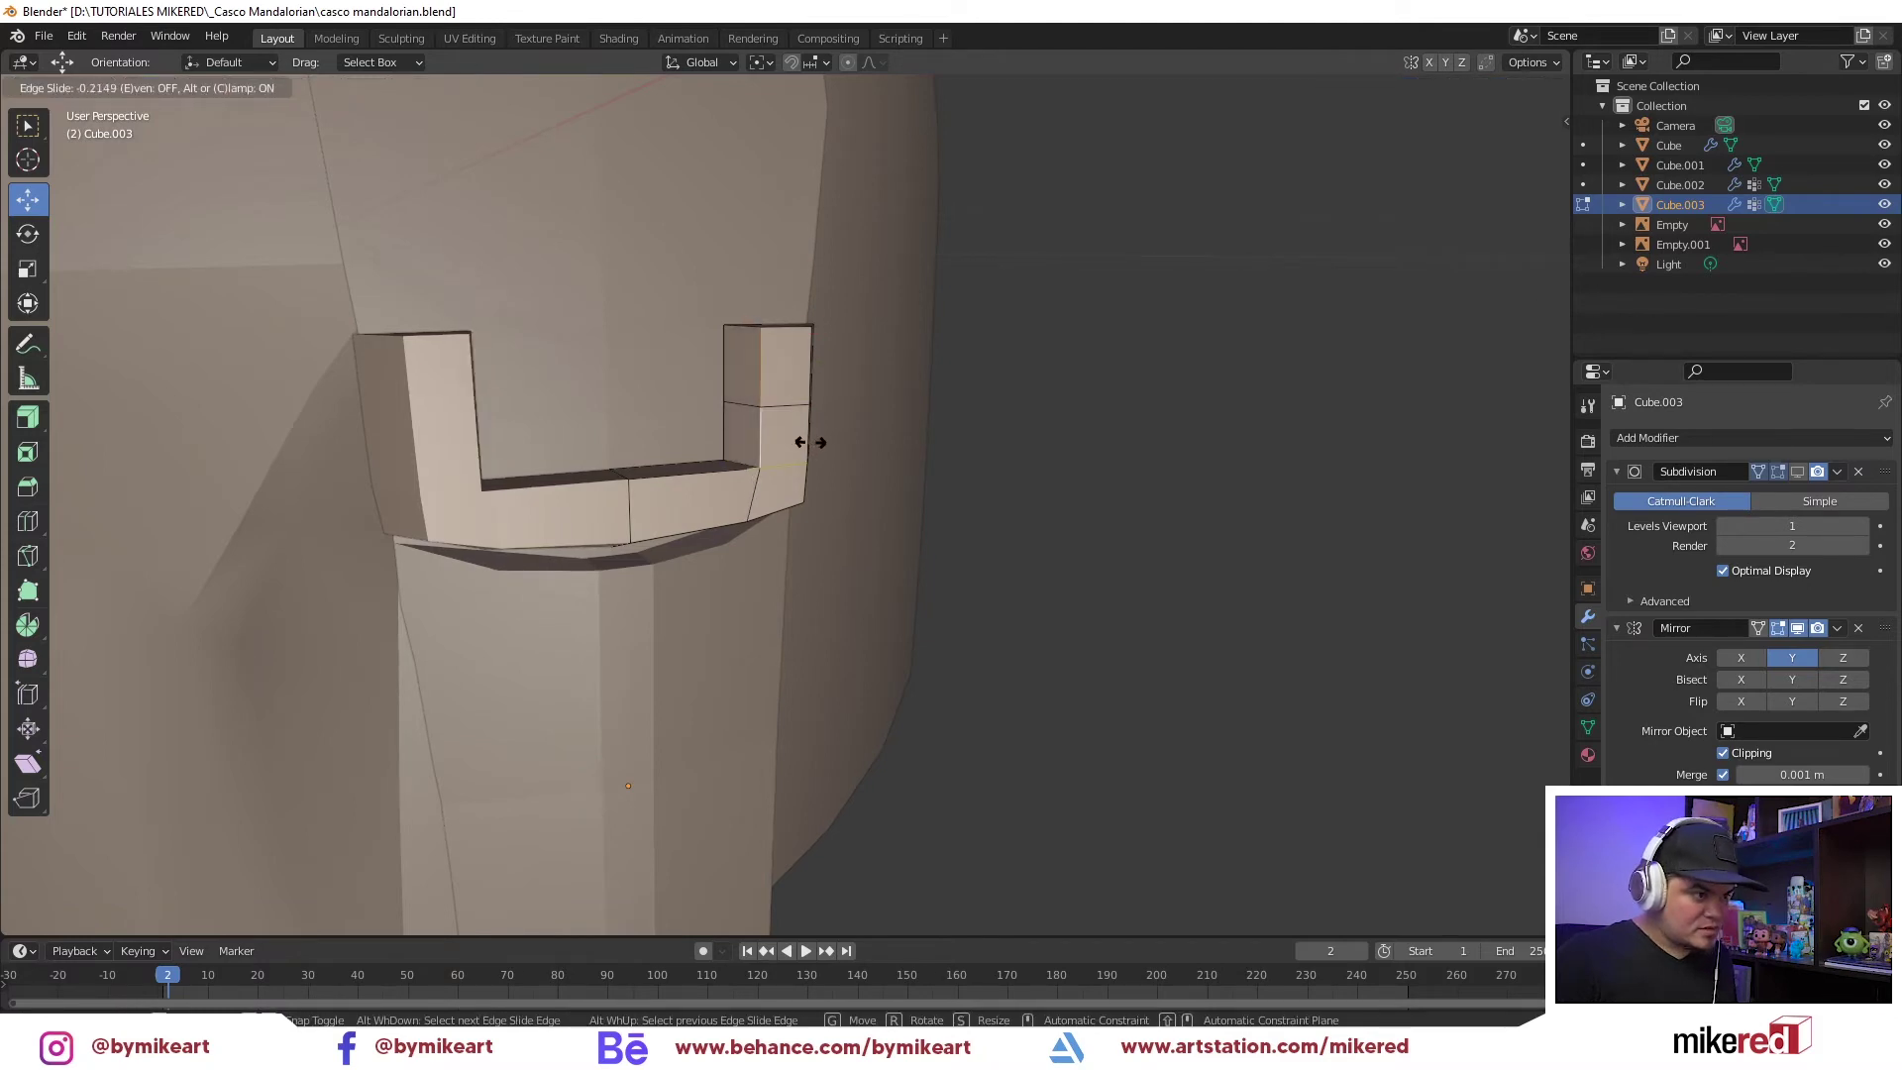
pyautogui.click(805, 437)
pyautogui.press('g')
pyautogui.press('g')
pyautogui.click(698, 498)
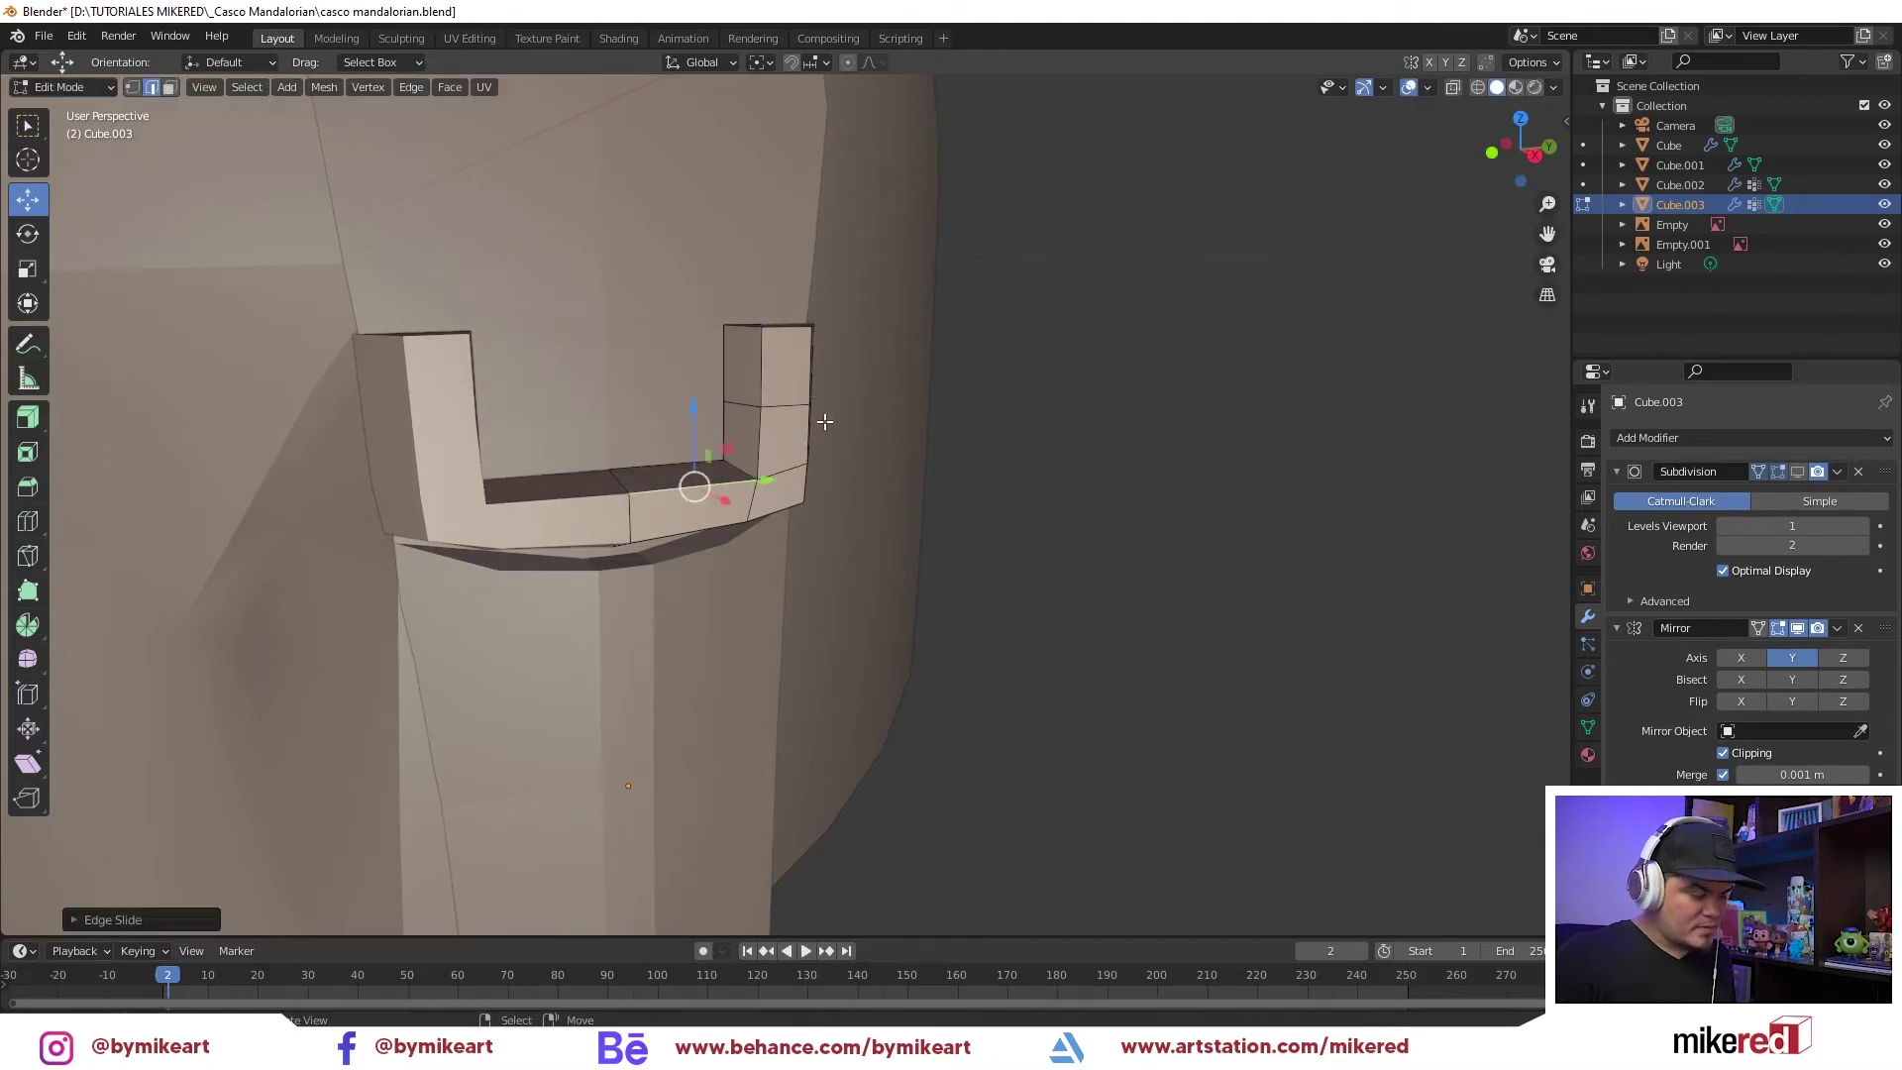
pyautogui.press('KP_3')
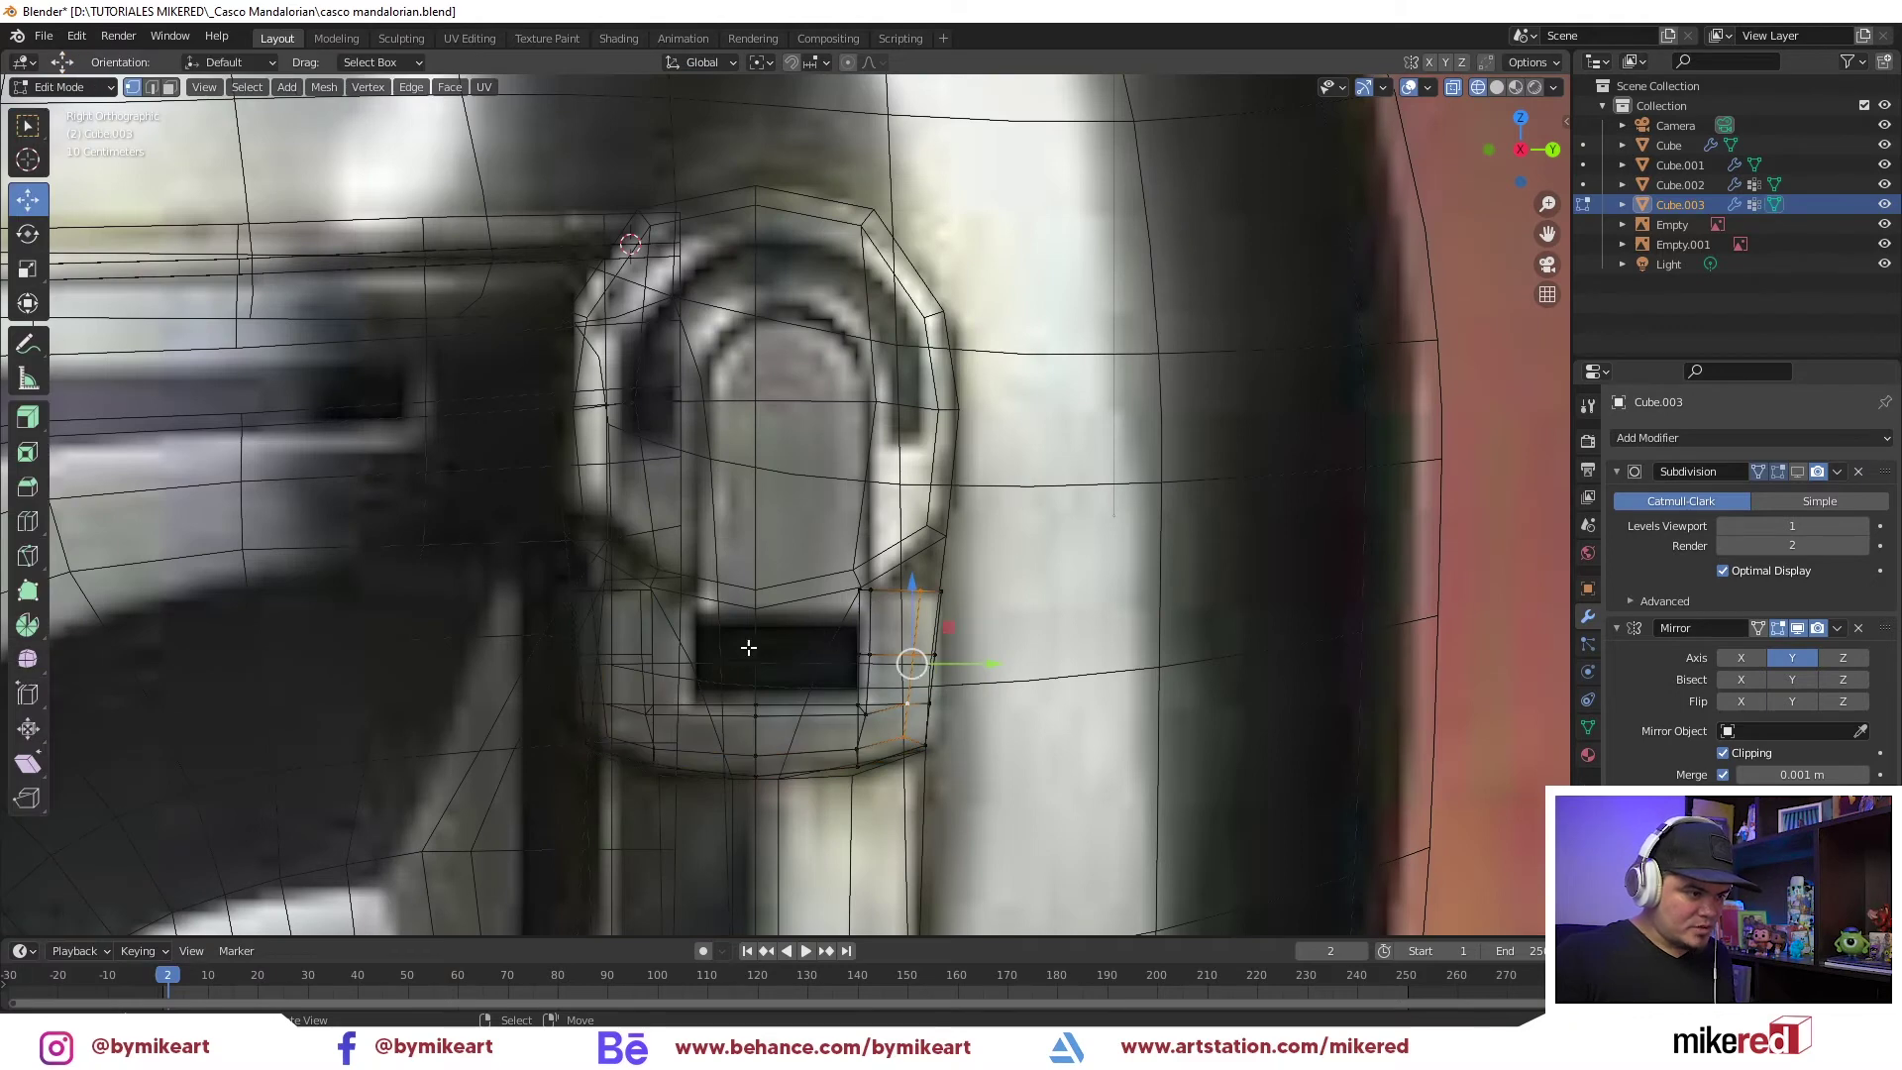
# Move the slot's thin inner face along Y and its bottom face vertically
pyautogui.press('Tab')
pyautogui.hotkey('alt', 'z')
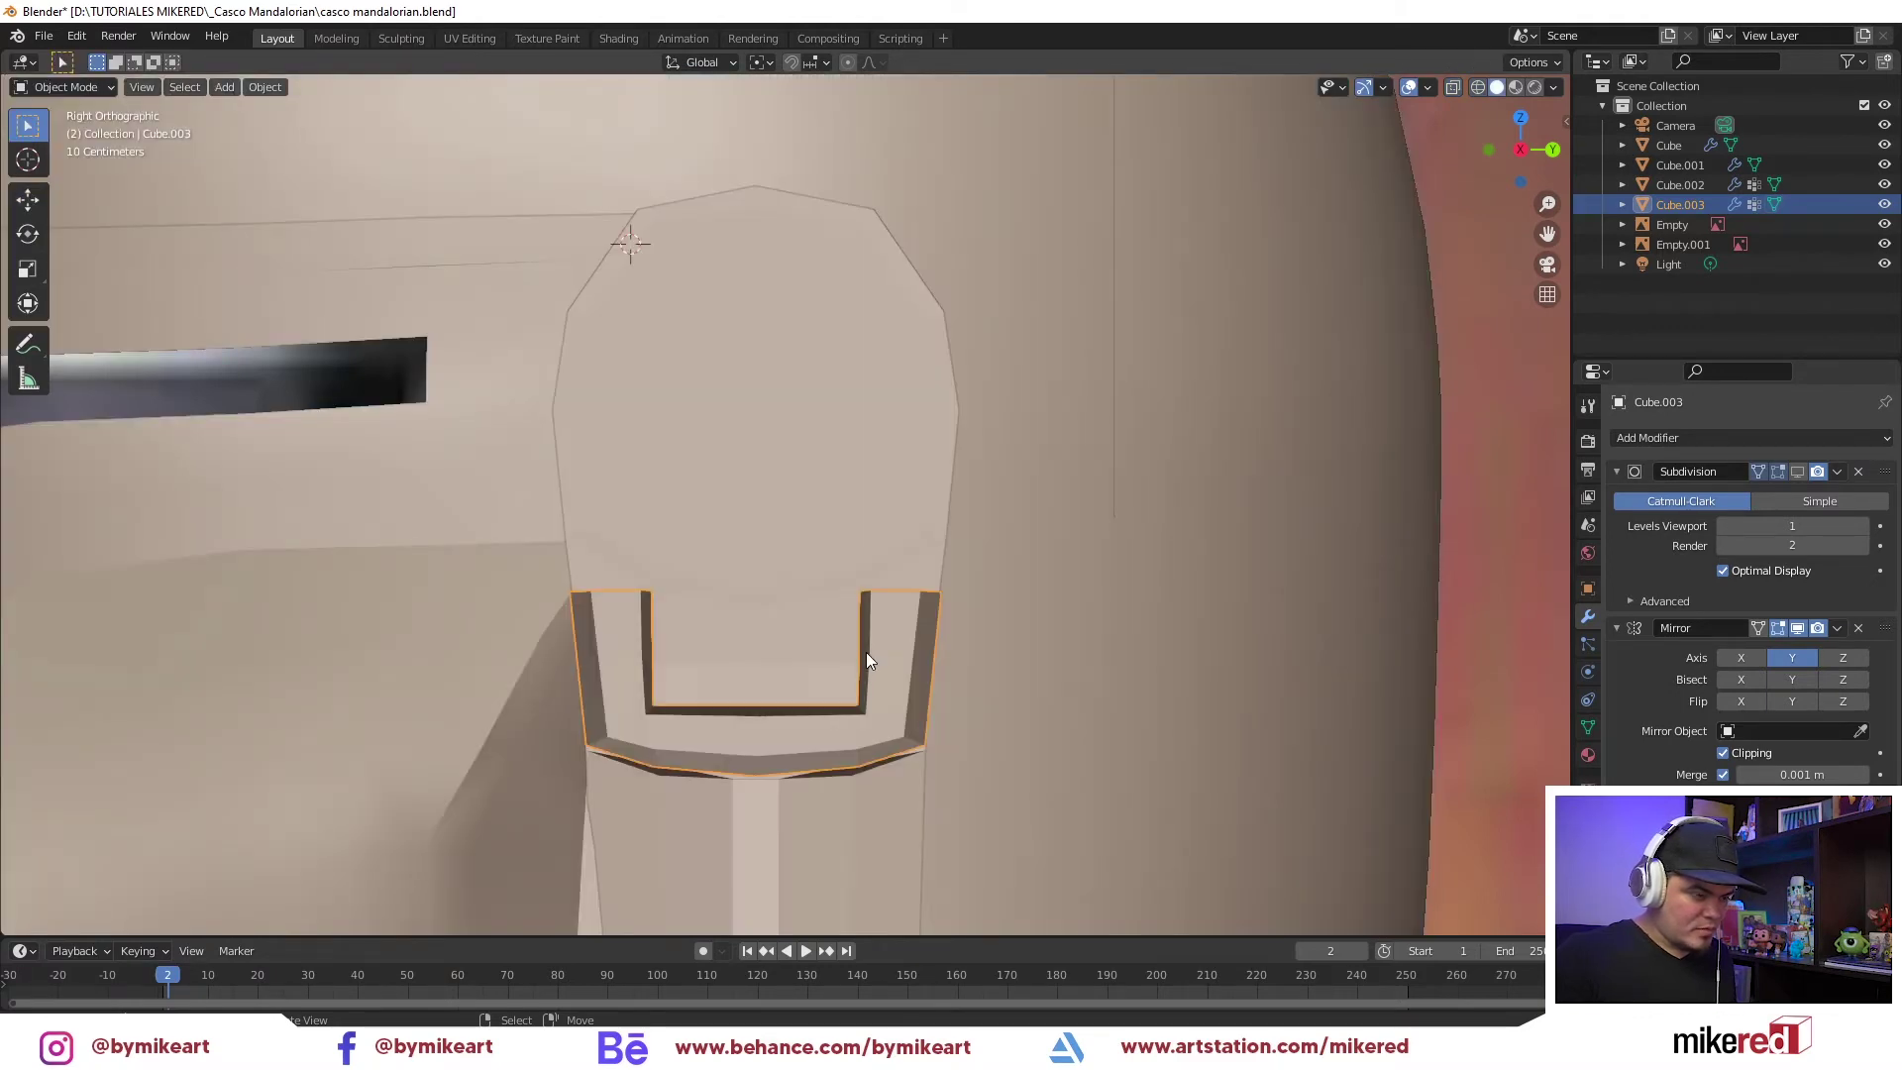
pyautogui.press('Tab')
pyautogui.press('Tab')
pyautogui.press('Tab')
pyautogui.hotkey('ctrl', 'Tab')
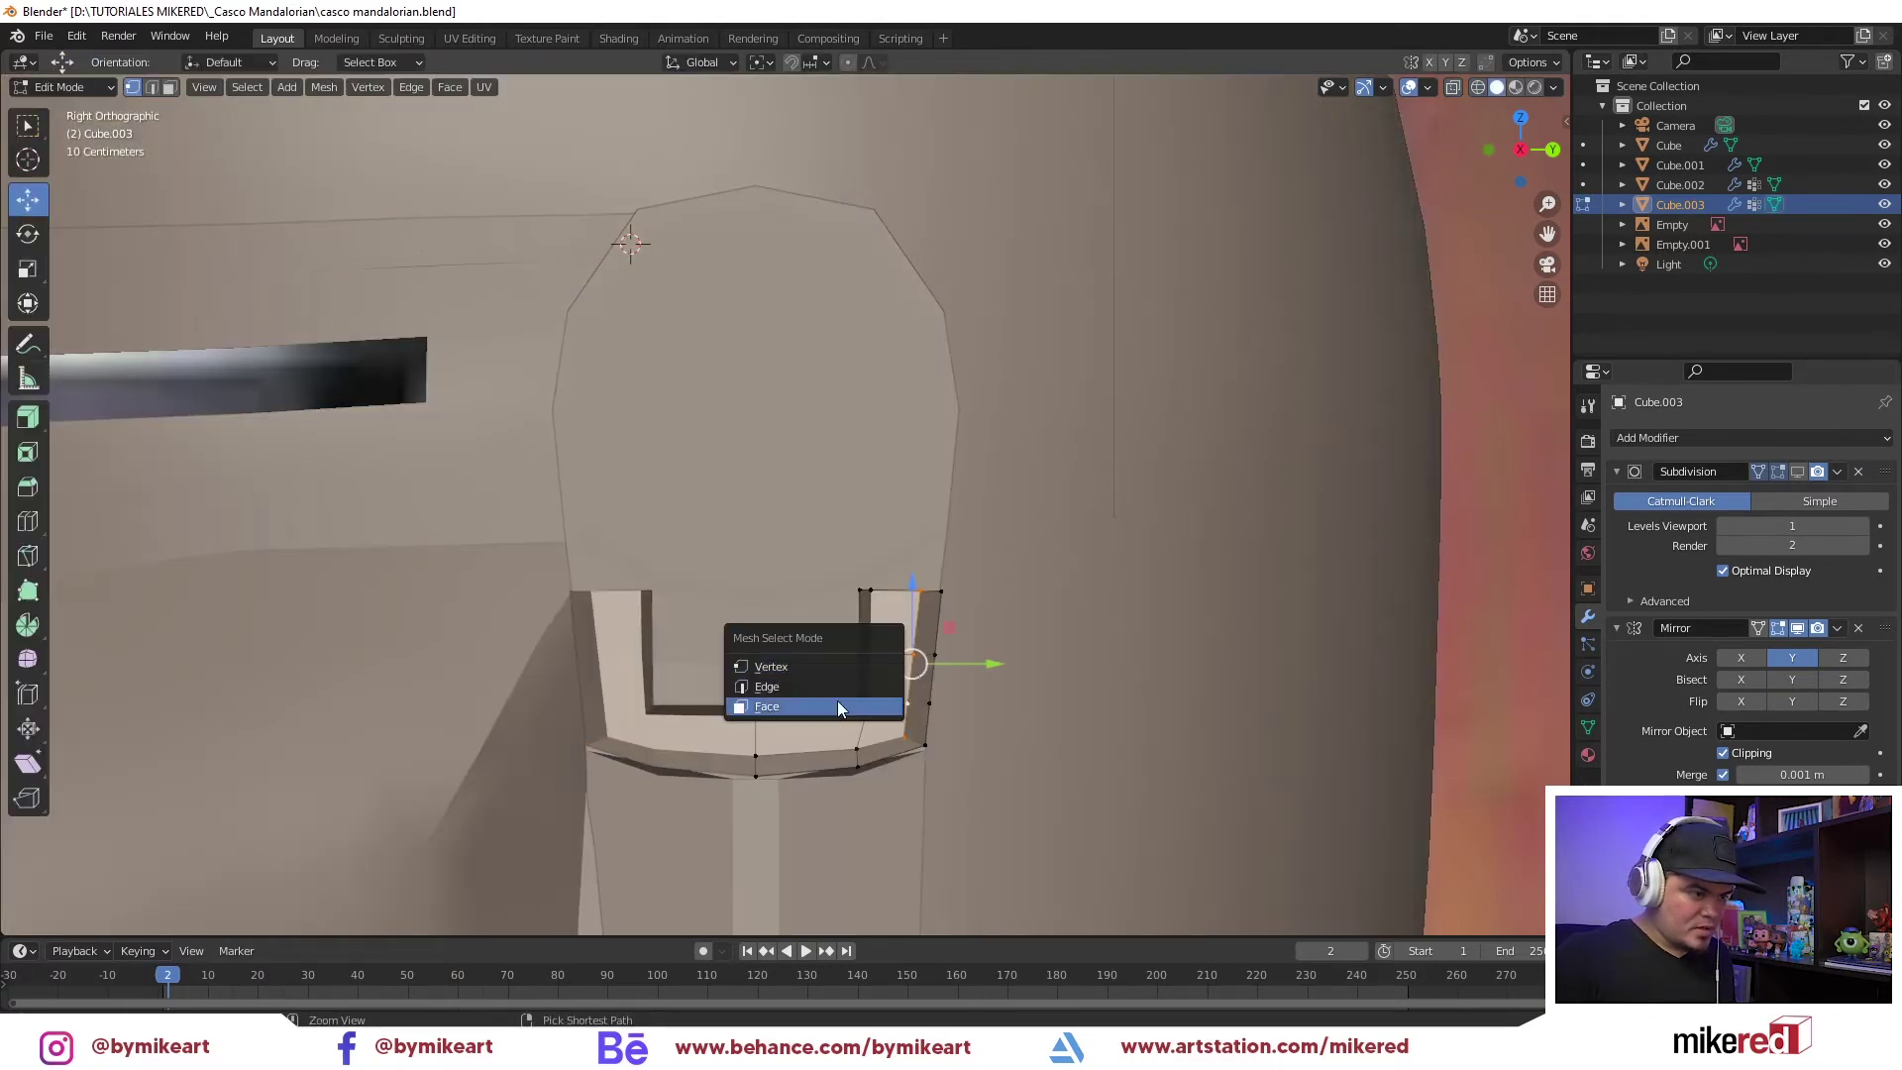
pyautogui.click(837, 706)
pyautogui.click(865, 654)
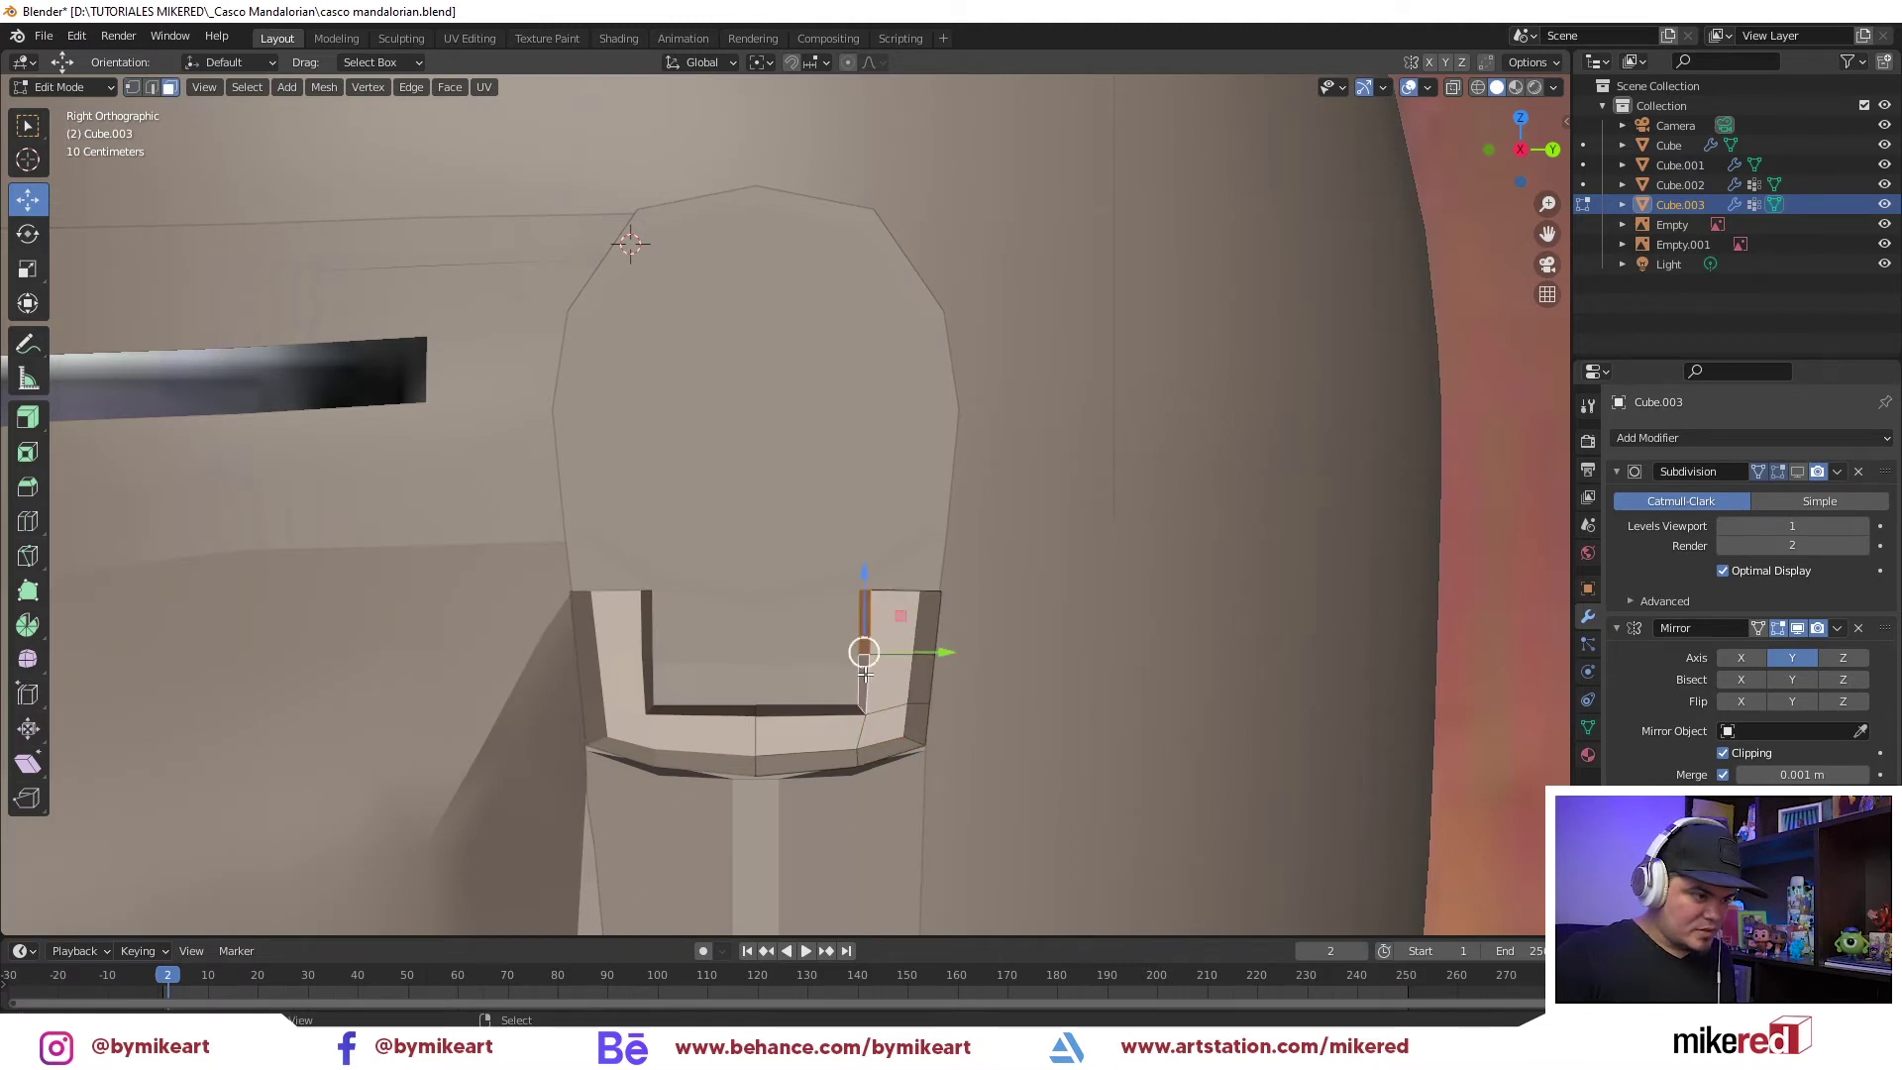
pyautogui.press('g')
pyautogui.press('y')
pyautogui.click(885, 648)
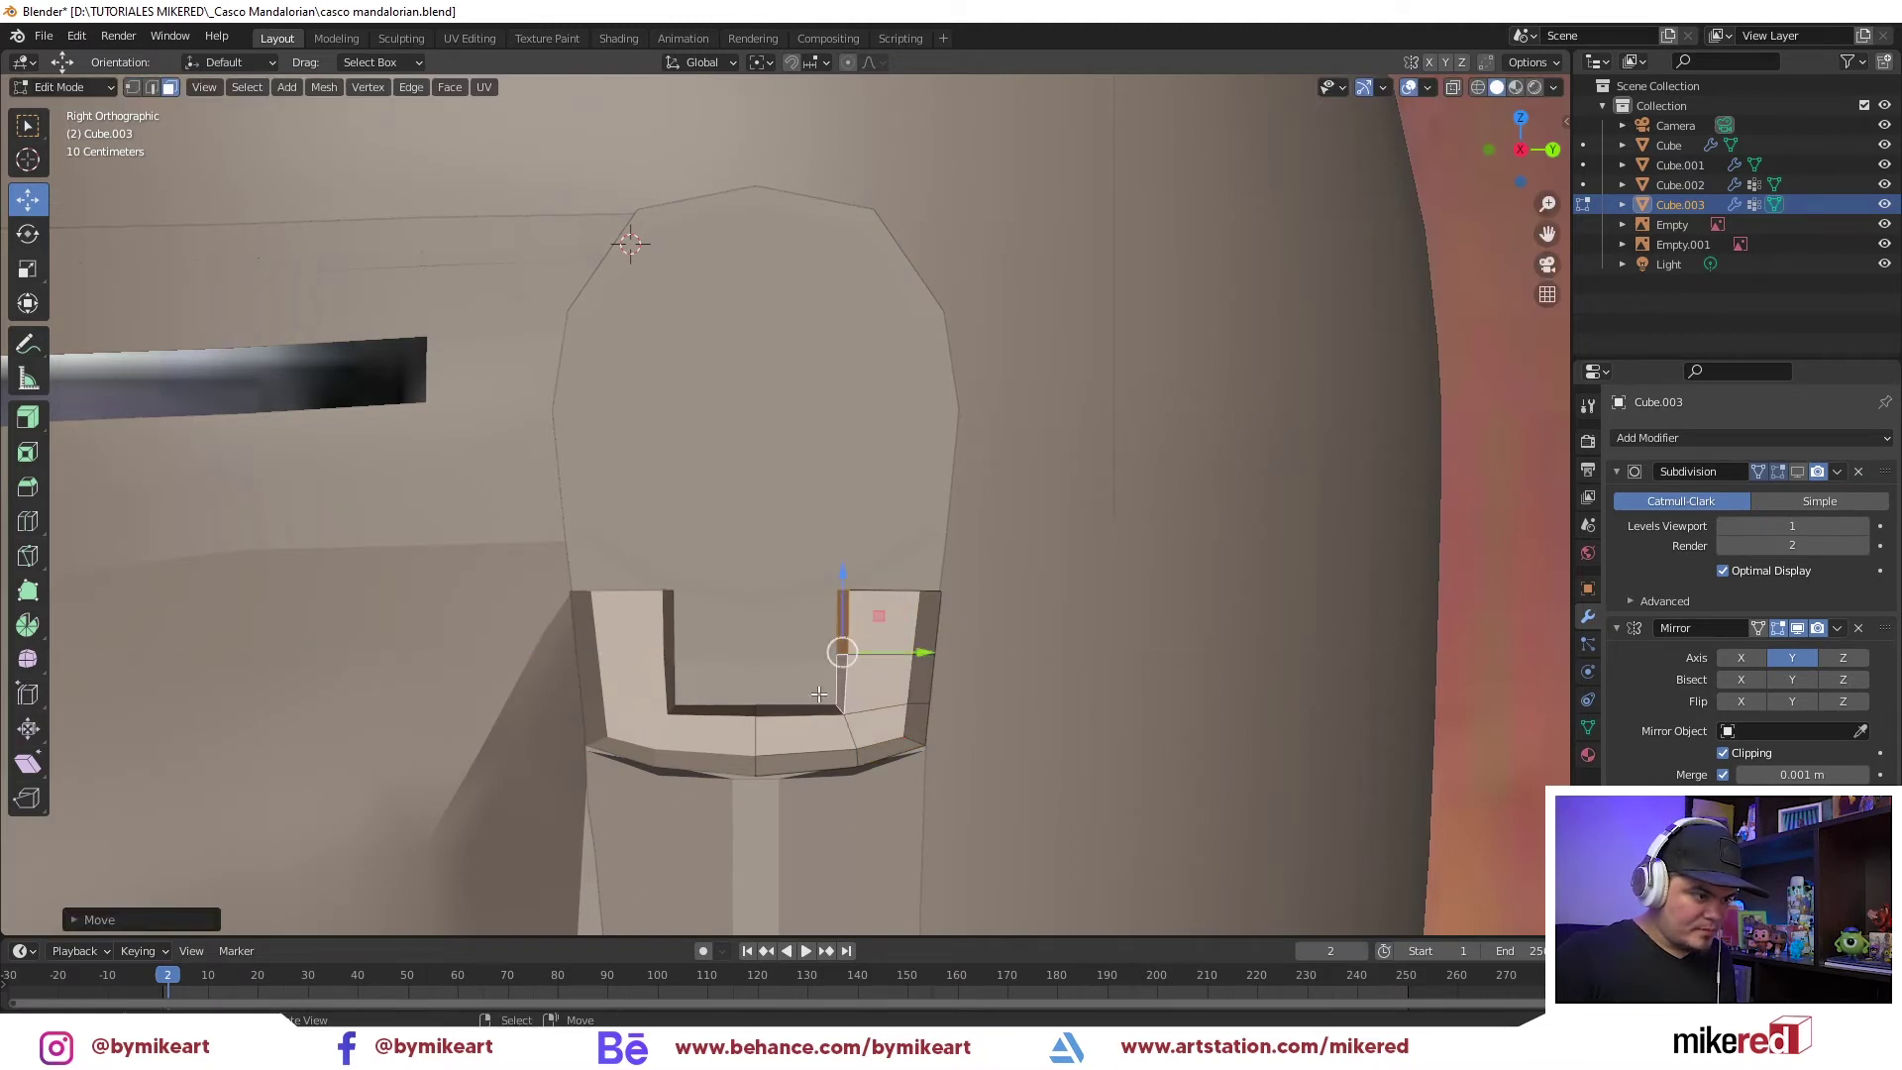
pyautogui.click(793, 706)
pyautogui.press('g')
pyautogui.press('z')
pyautogui.click(799, 652)
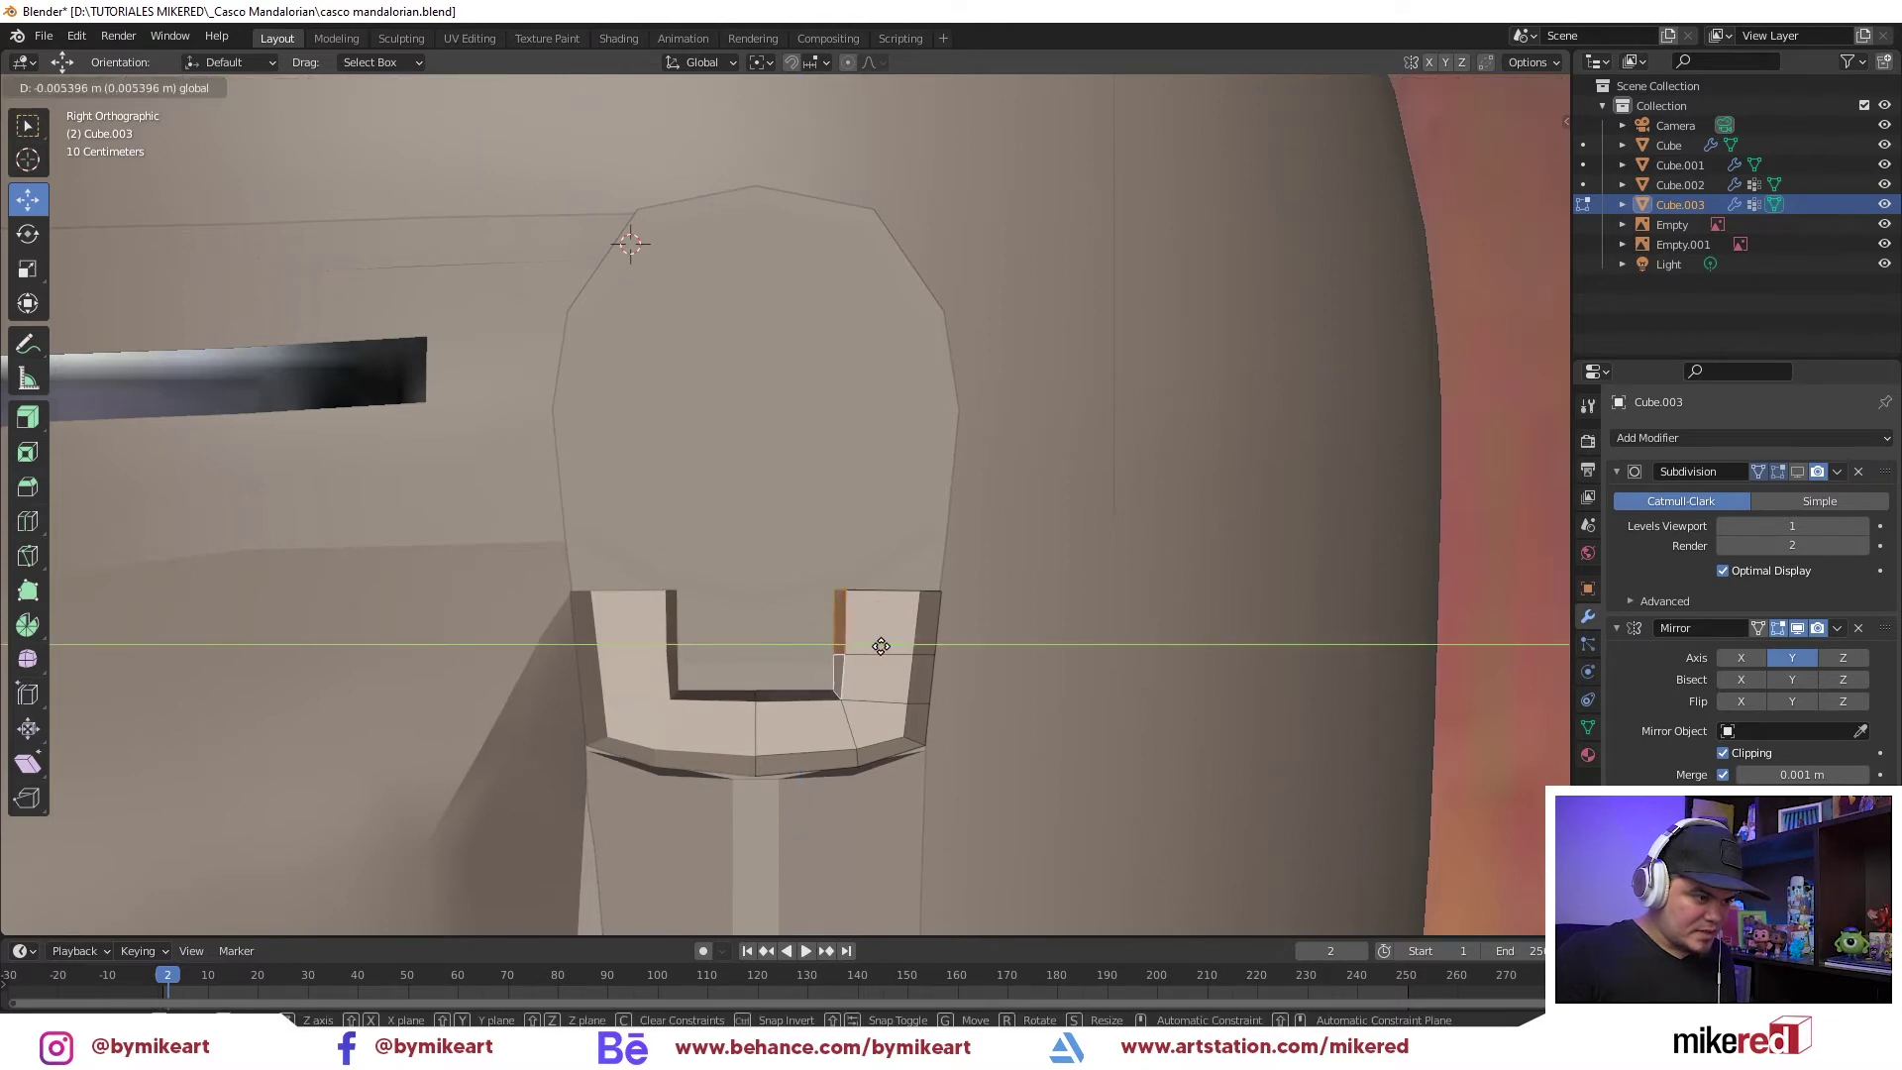
# Extrude a small section up from the side arm toward the ear piece, shifted along Y
pyautogui.press('Tab')
pyautogui.scroll(-3, 828, 598)
pyautogui.hotkey('shift', 'z')
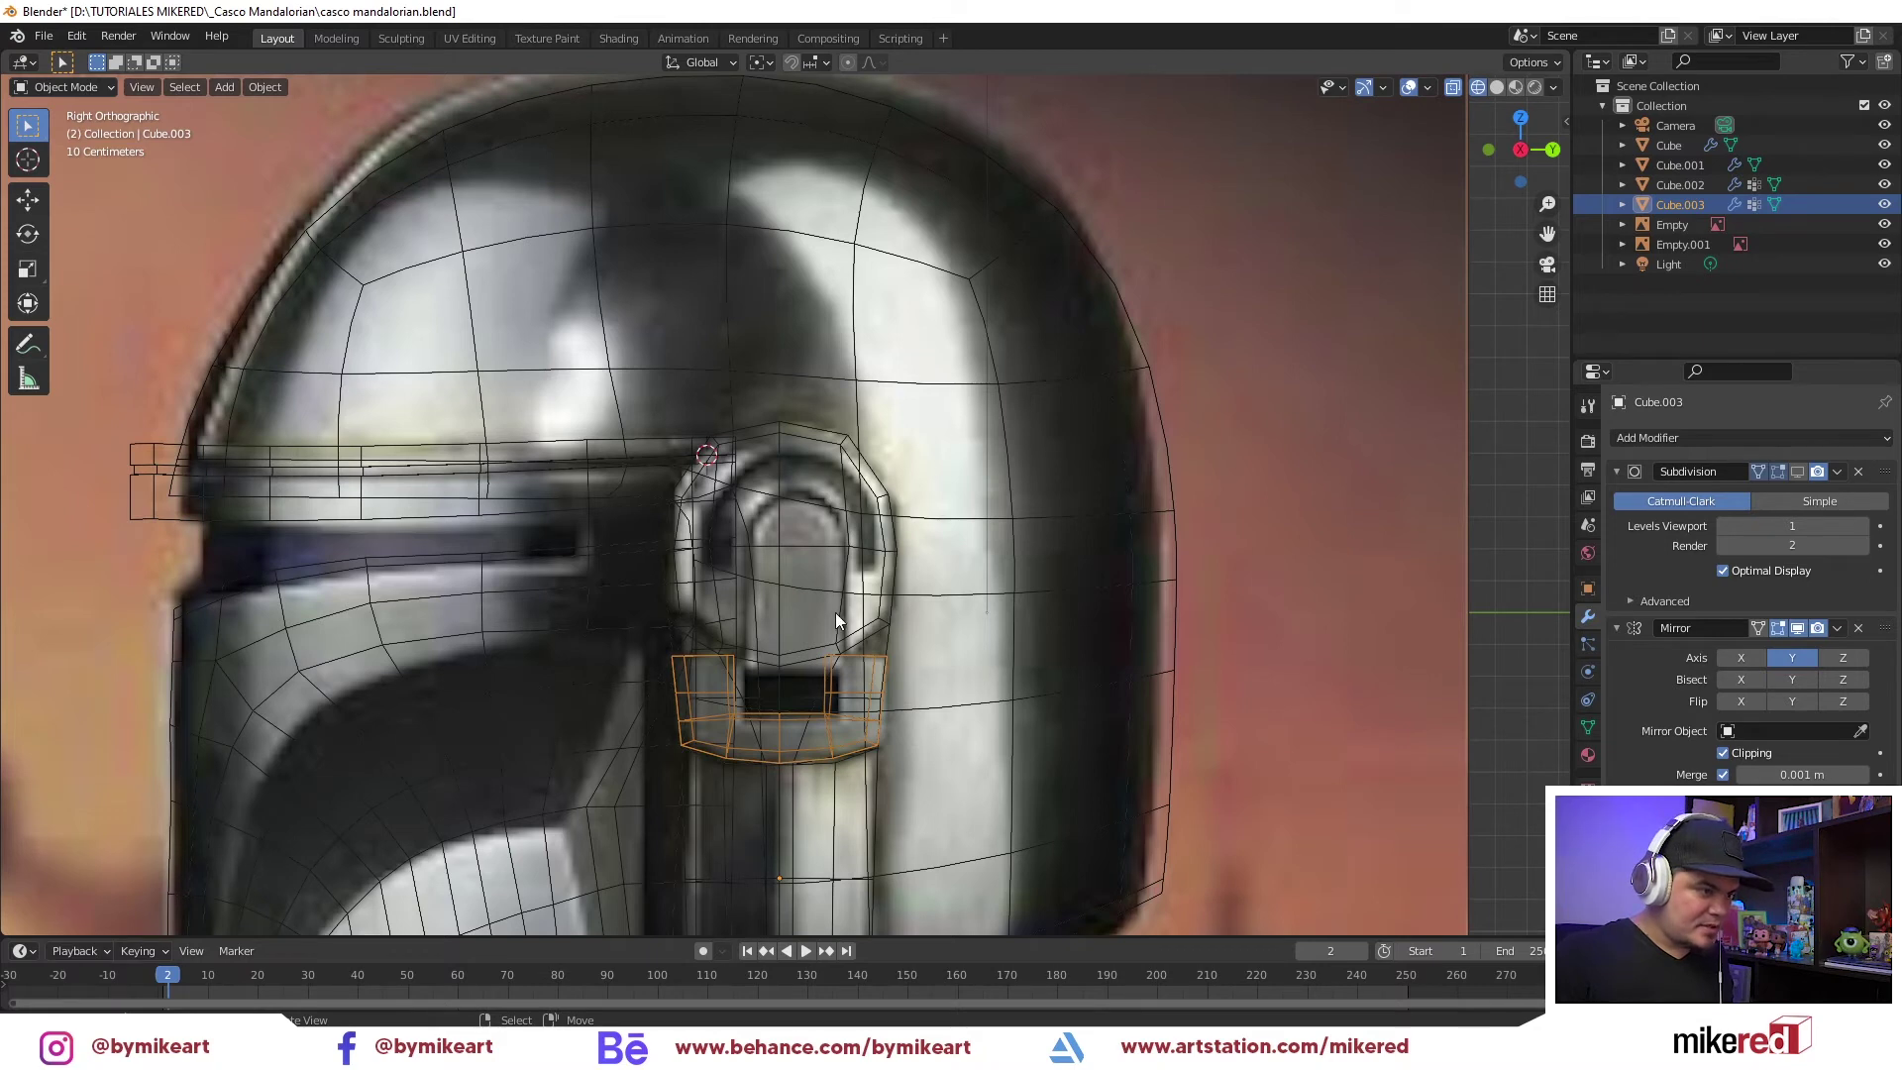
pyautogui.scroll(2, 763, 699)
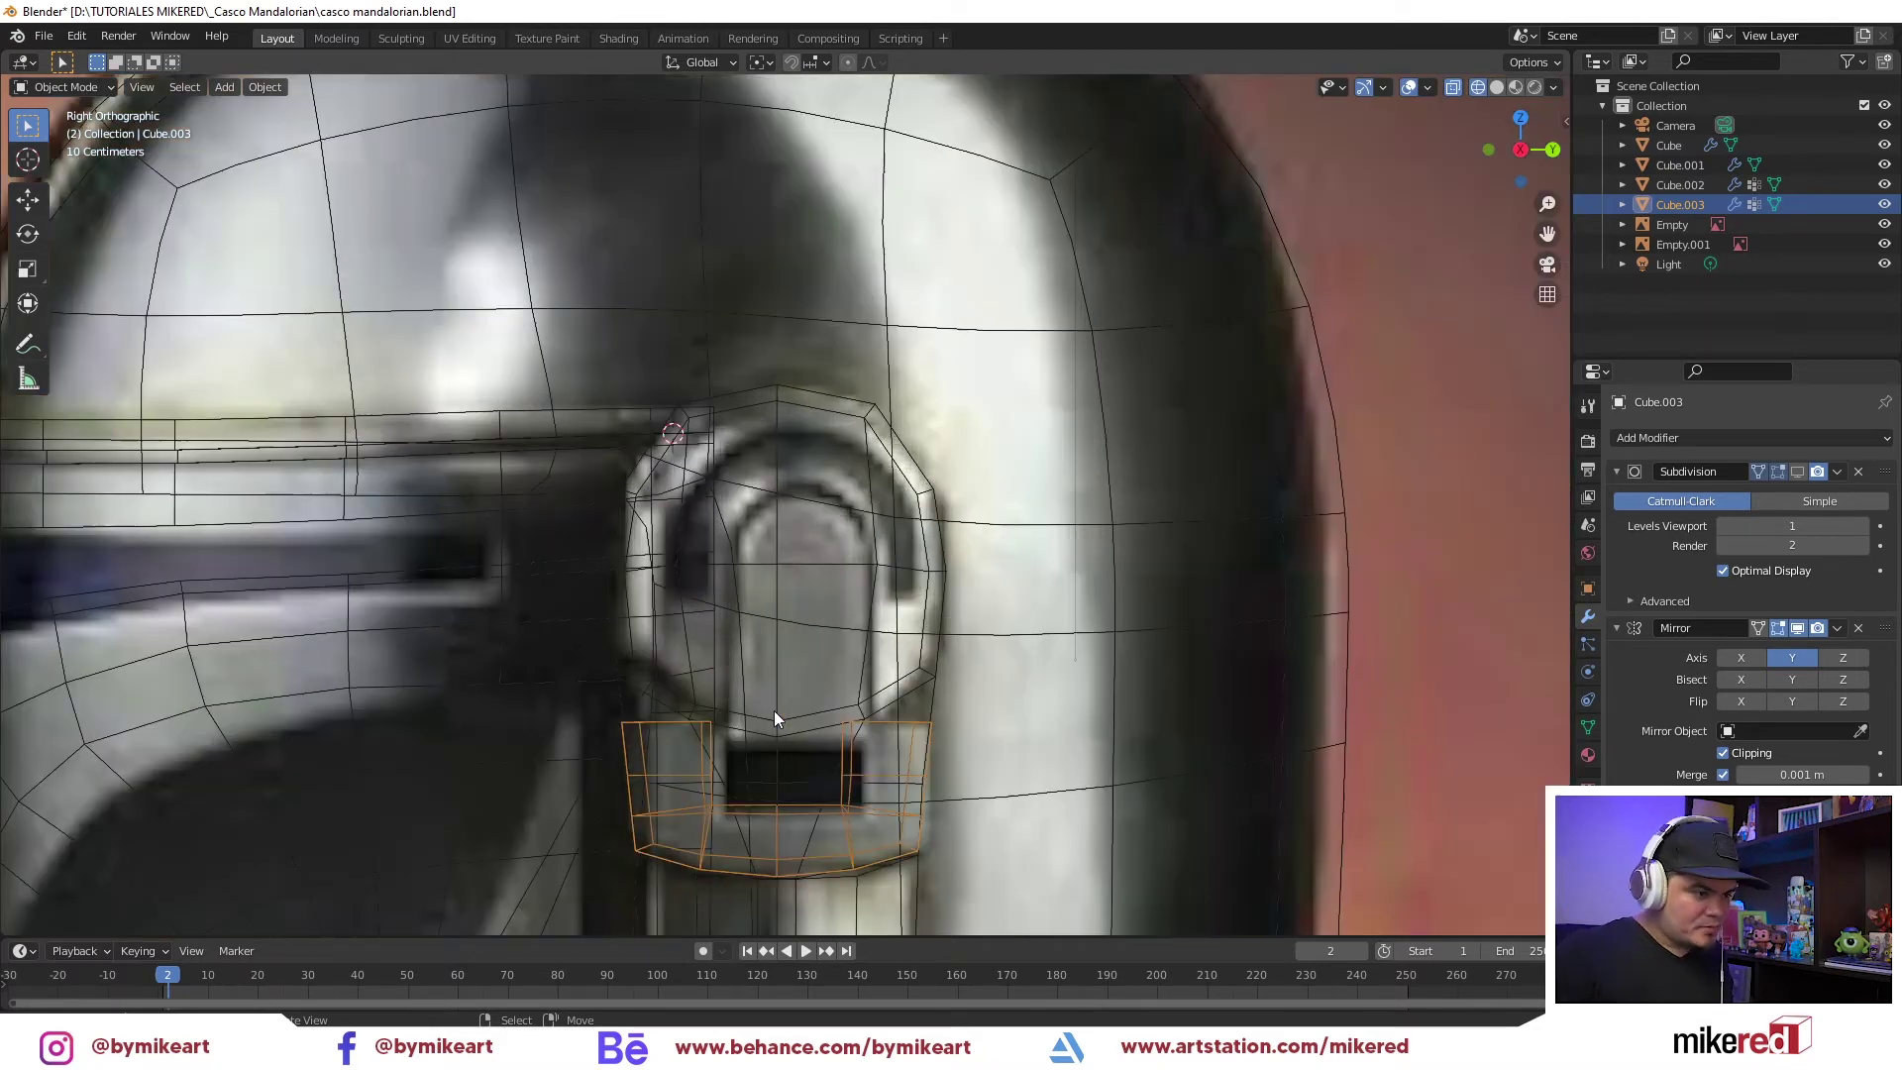
pyautogui.hotkey('ctrl', 'Tab')
pyautogui.press('Tab')
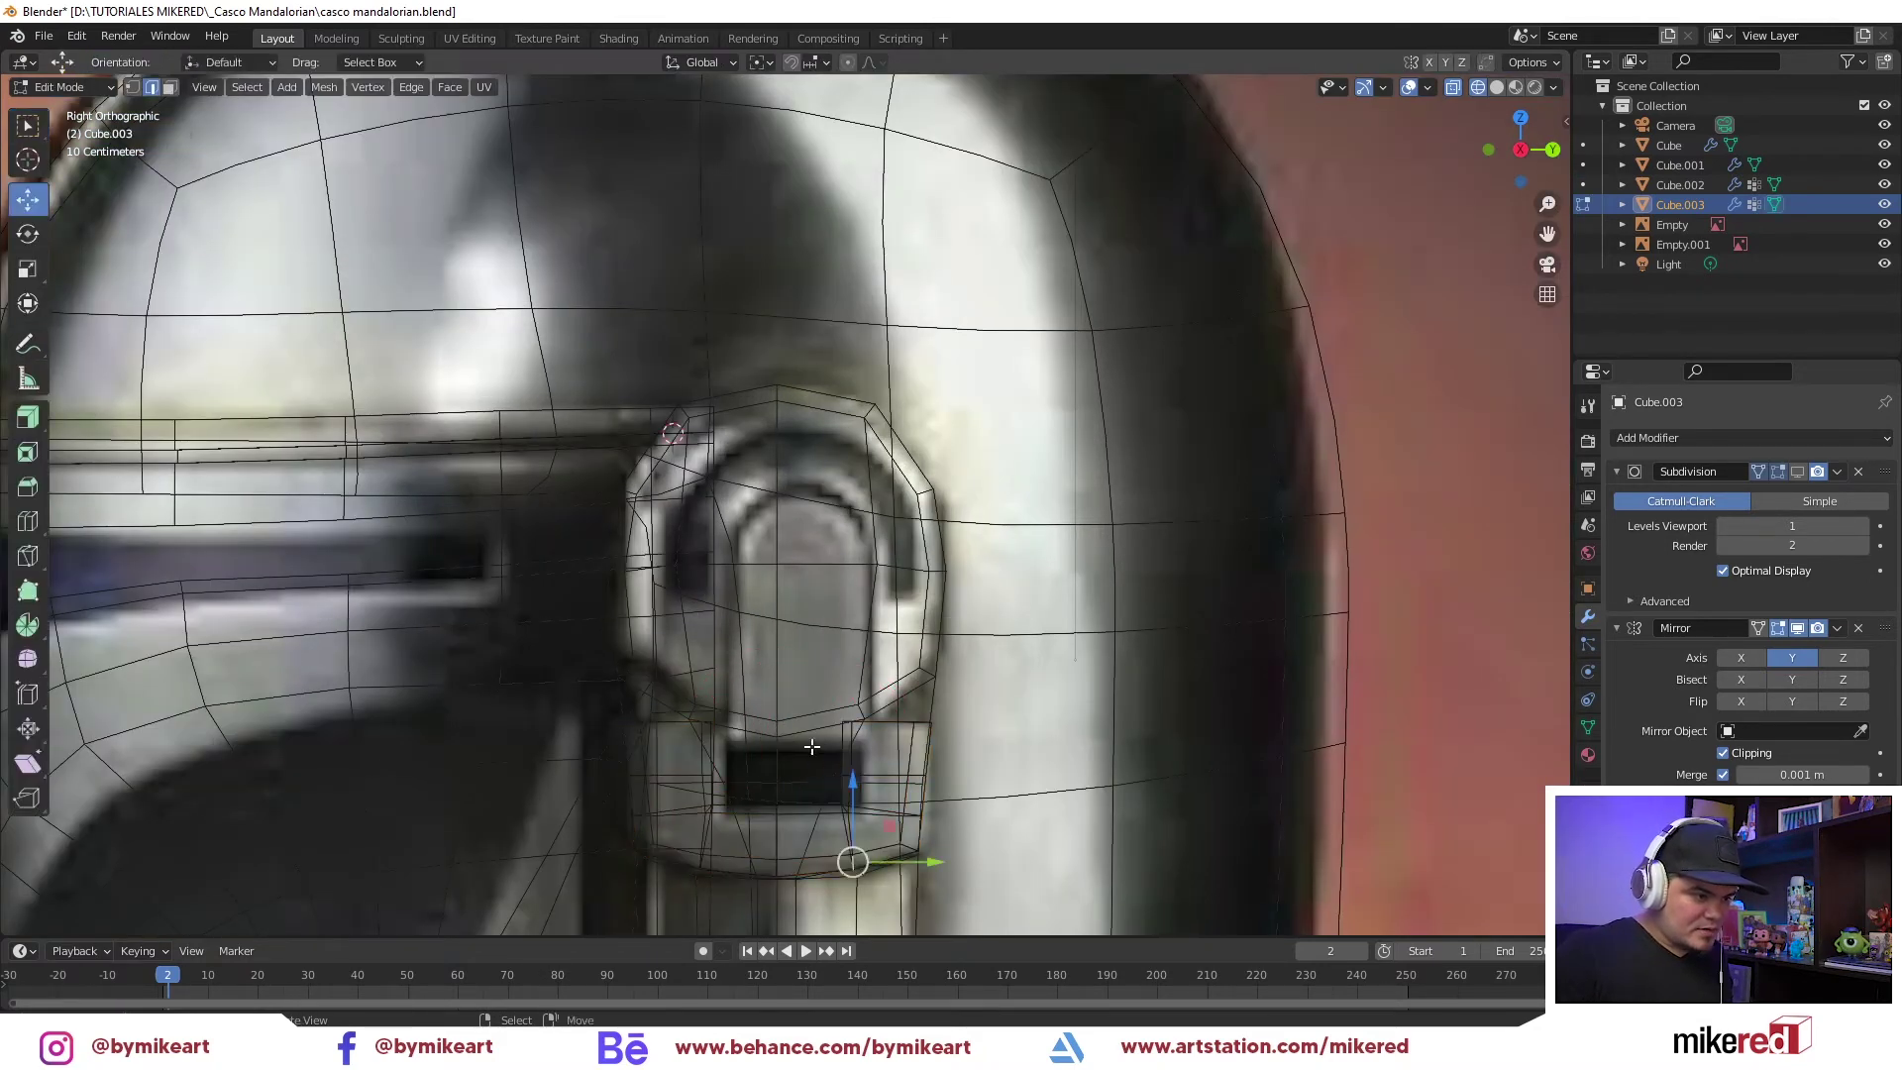
pyautogui.press('Tab')
pyautogui.press('Tab')
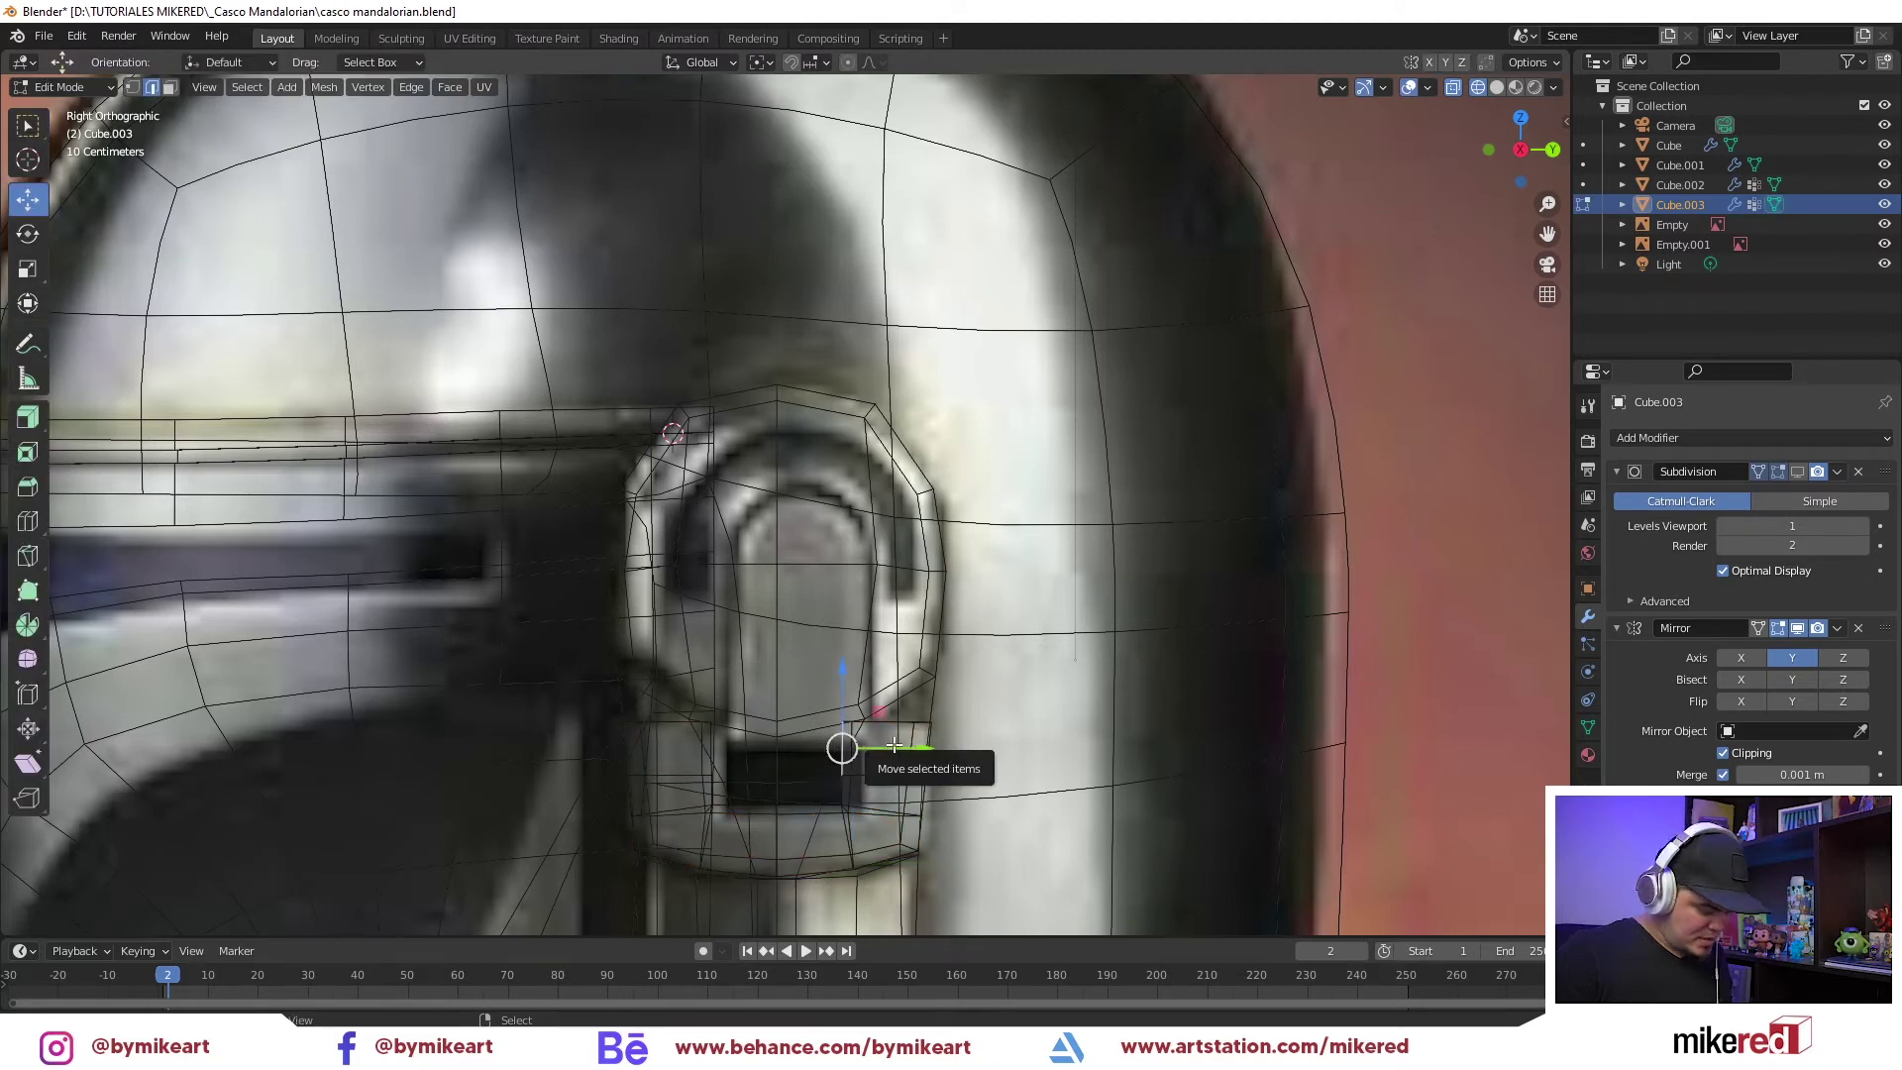
pyautogui.press('g')
pyautogui.press('z')
pyautogui.click(989, 720)
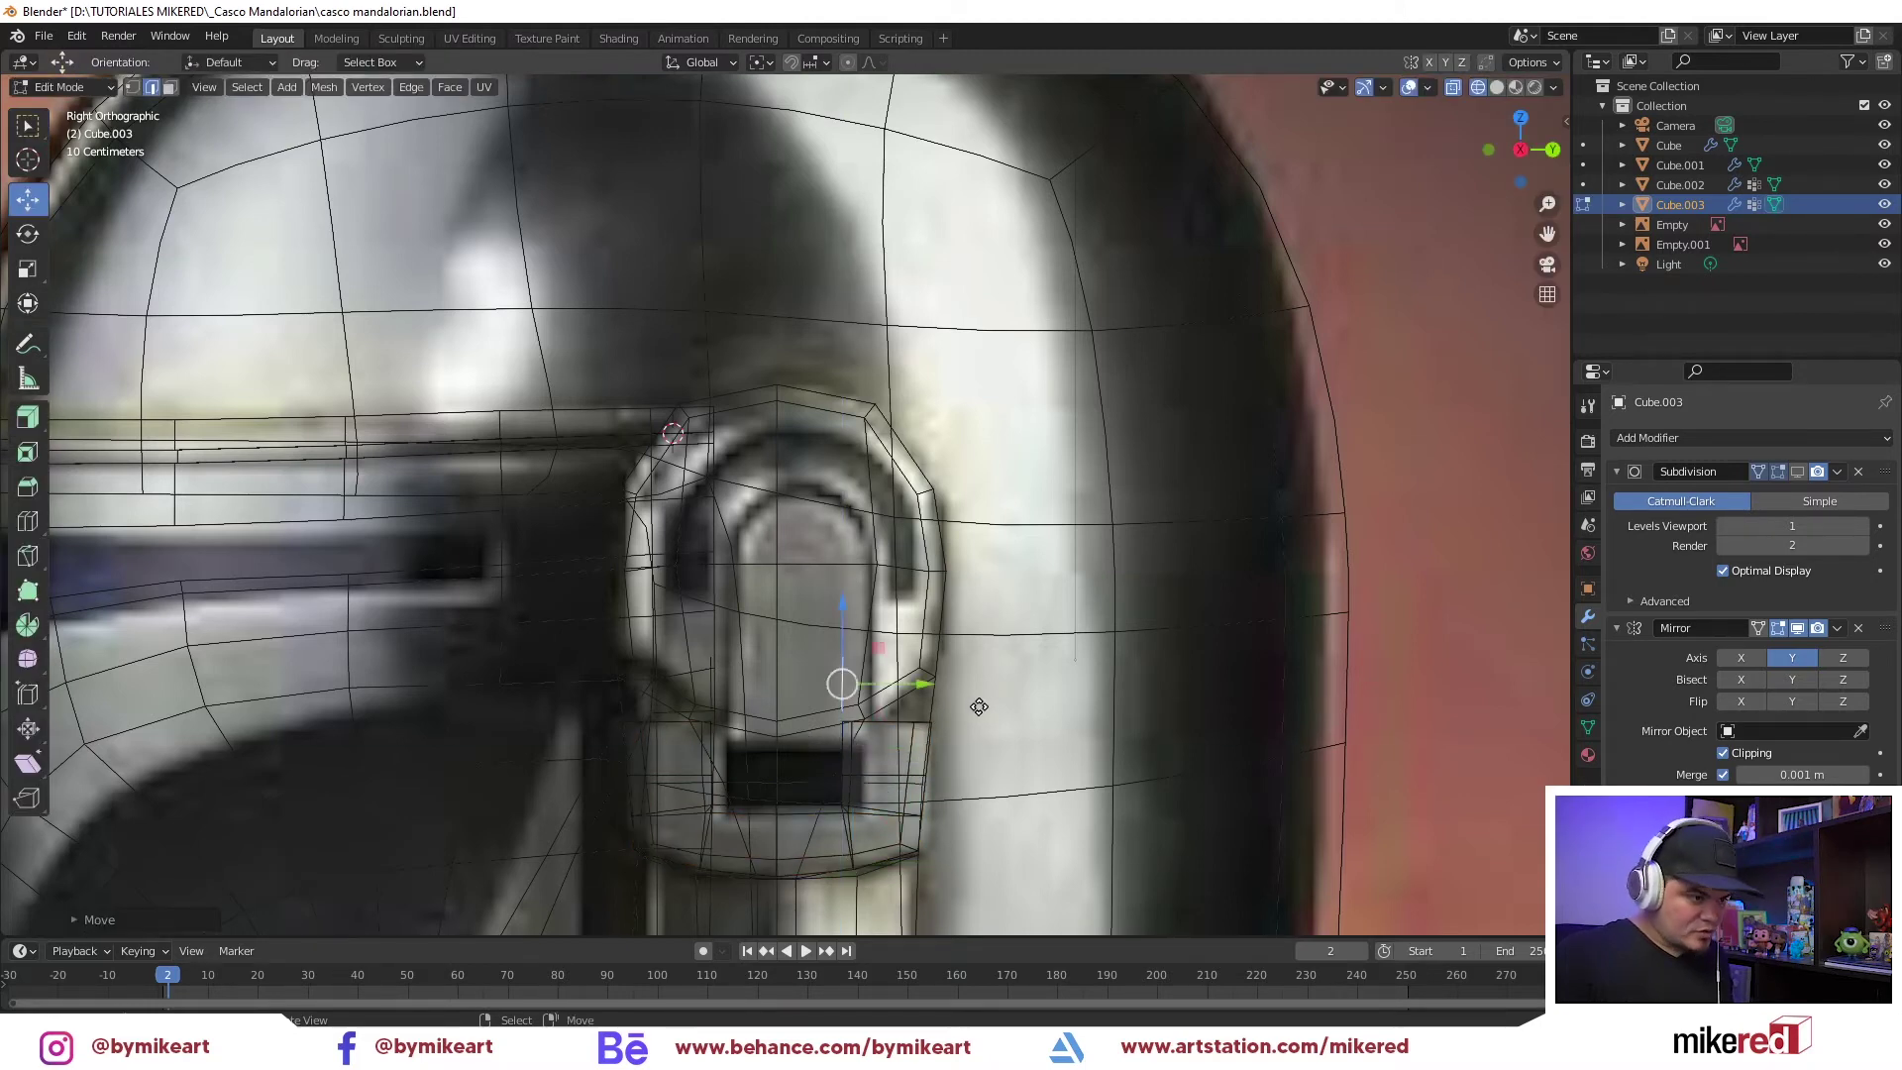
pyautogui.press('g')
pyautogui.press('y')
pyautogui.click(823, 693)
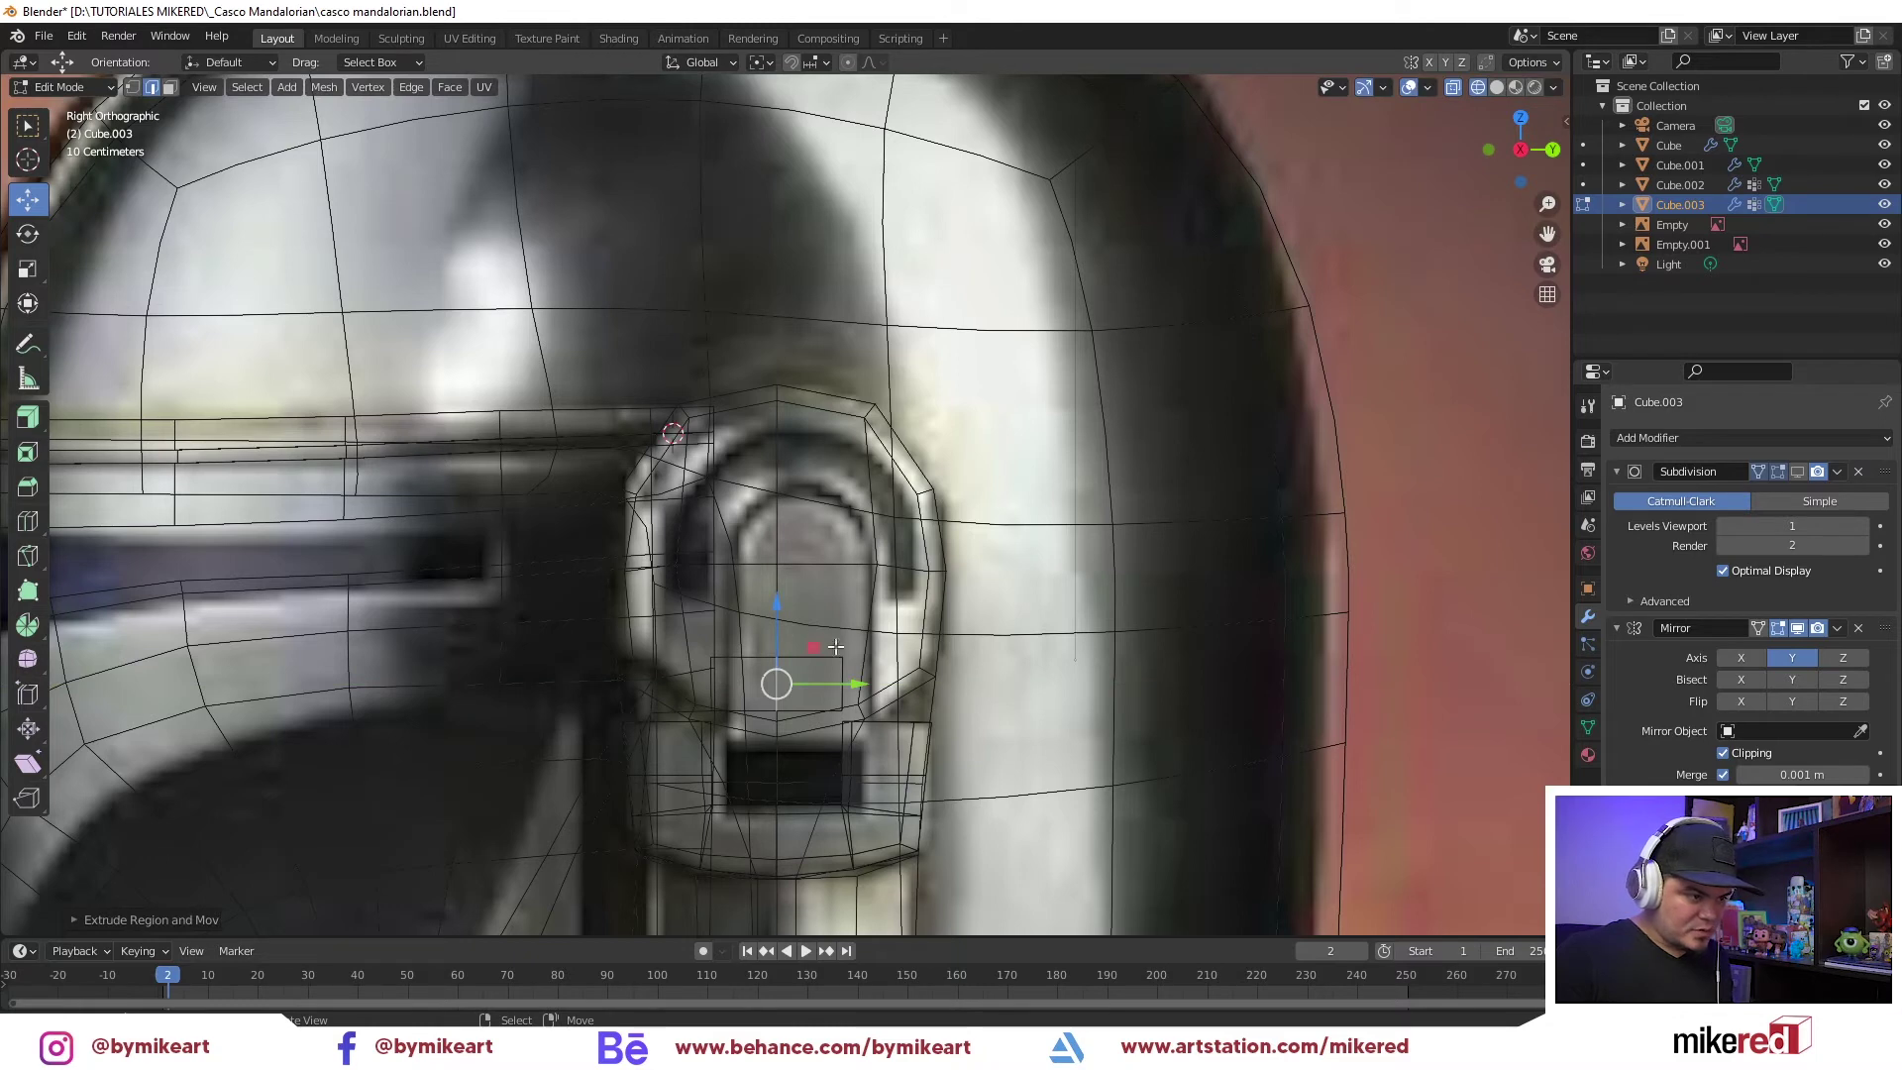
# Separate the extruded section by selection into its own object, Cube.004
pyautogui.press('m')
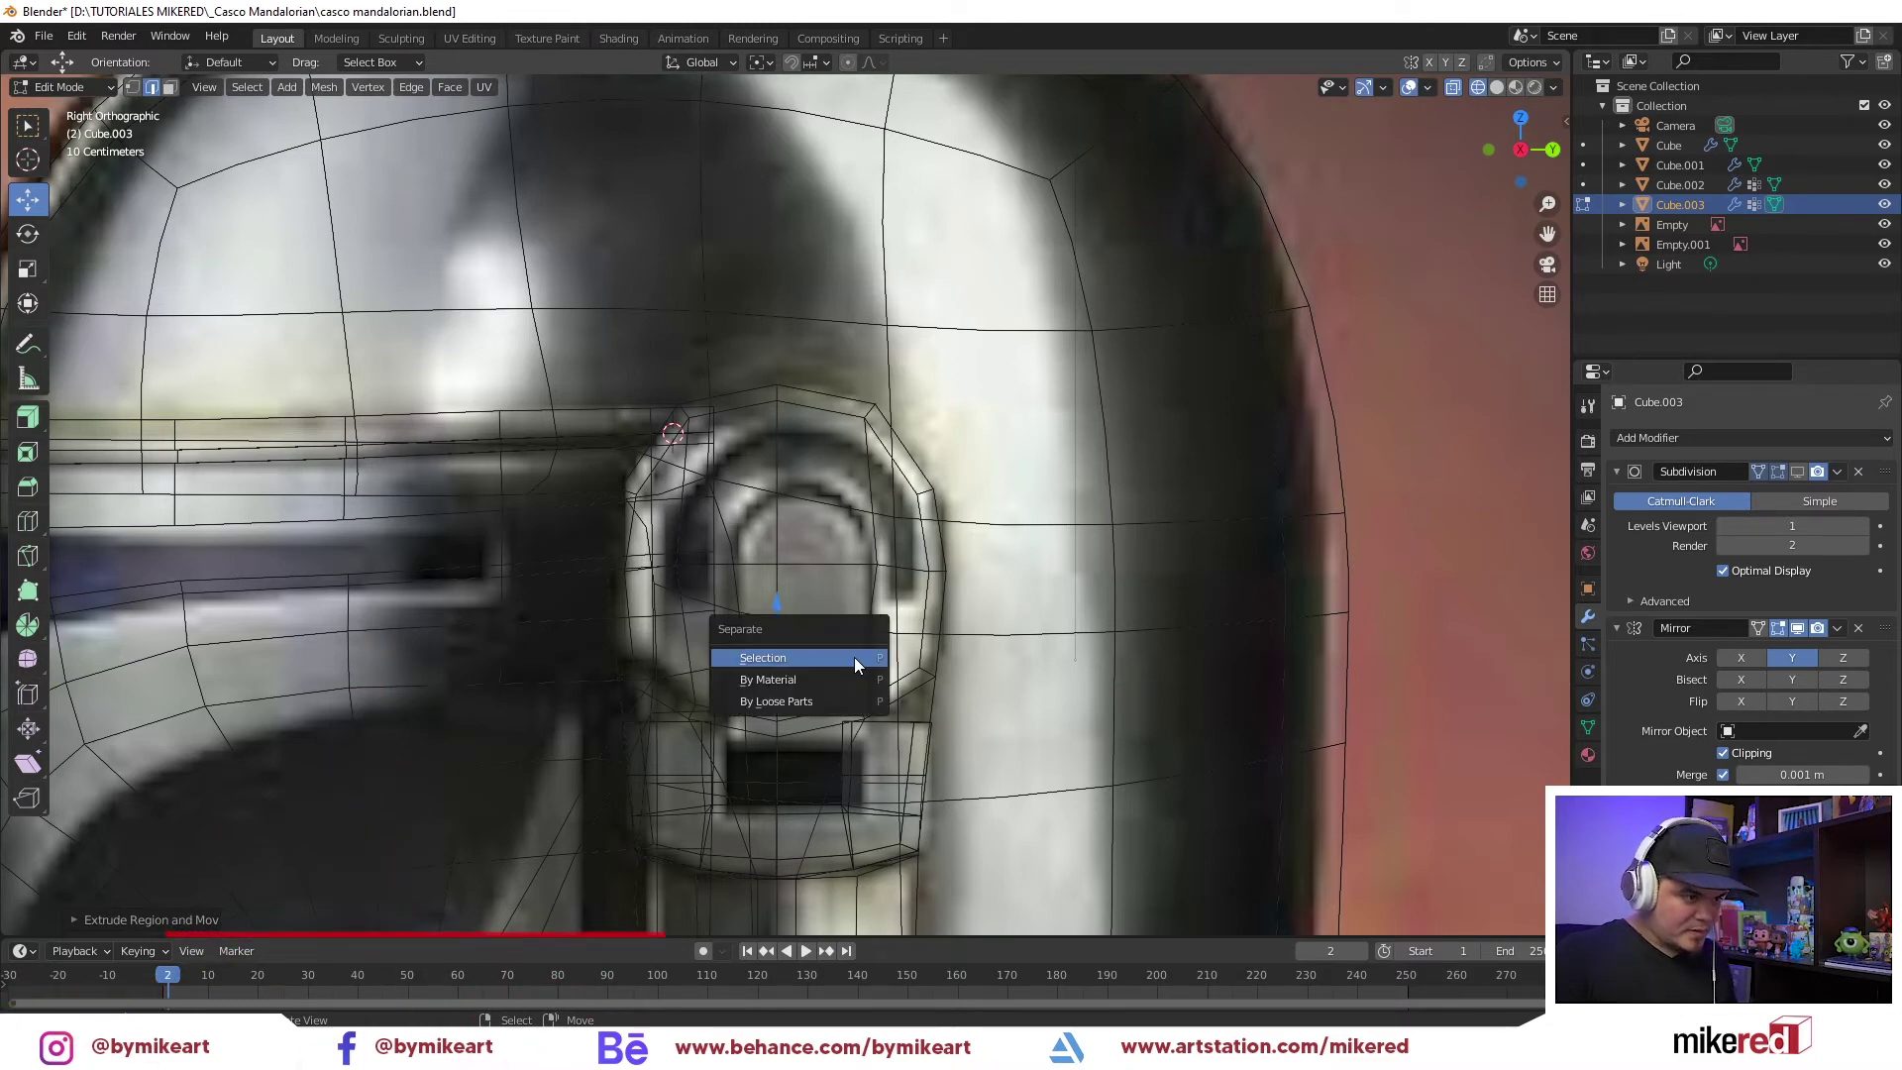
pyautogui.press('p')
pyautogui.click(848, 682)
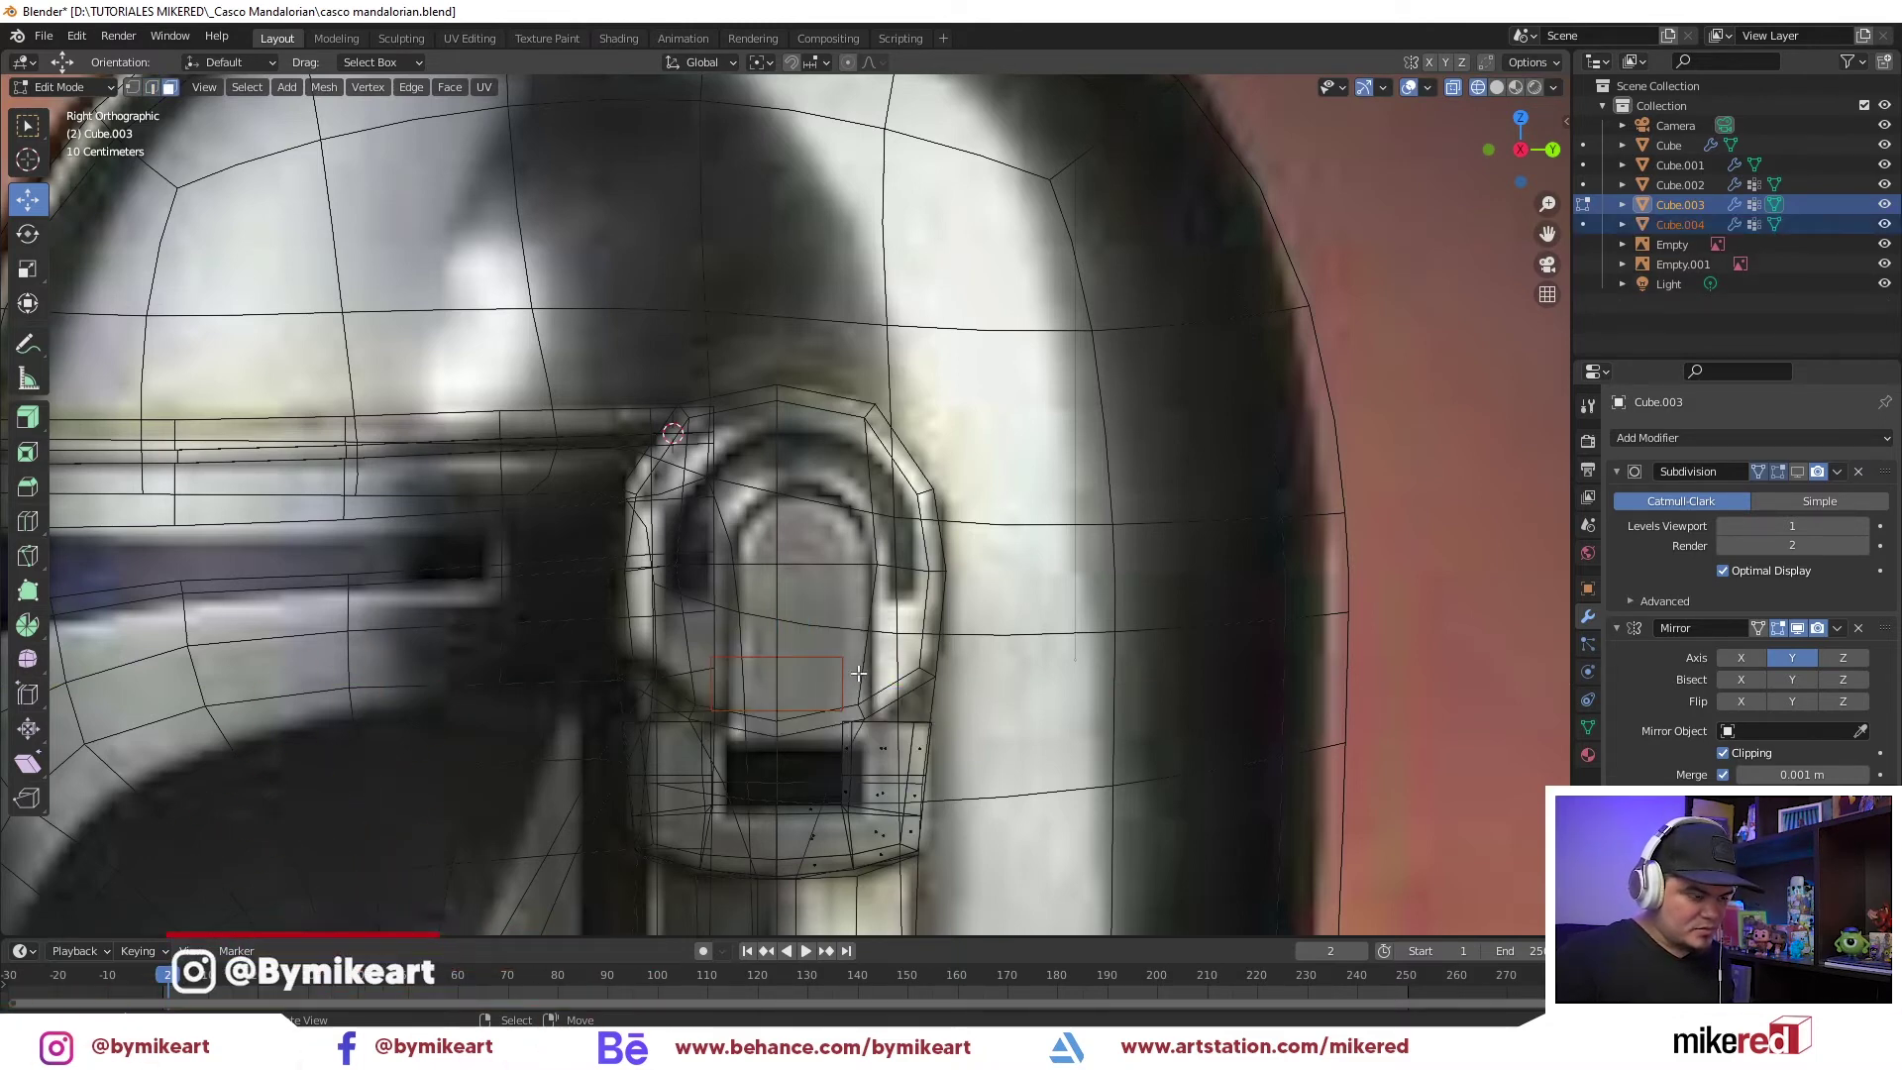
pyautogui.hotkey('ctrl', 'Tab')
pyautogui.click(832, 676)
pyautogui.hotkey('ctrl', 'Tab')
pyautogui.press('Tab')
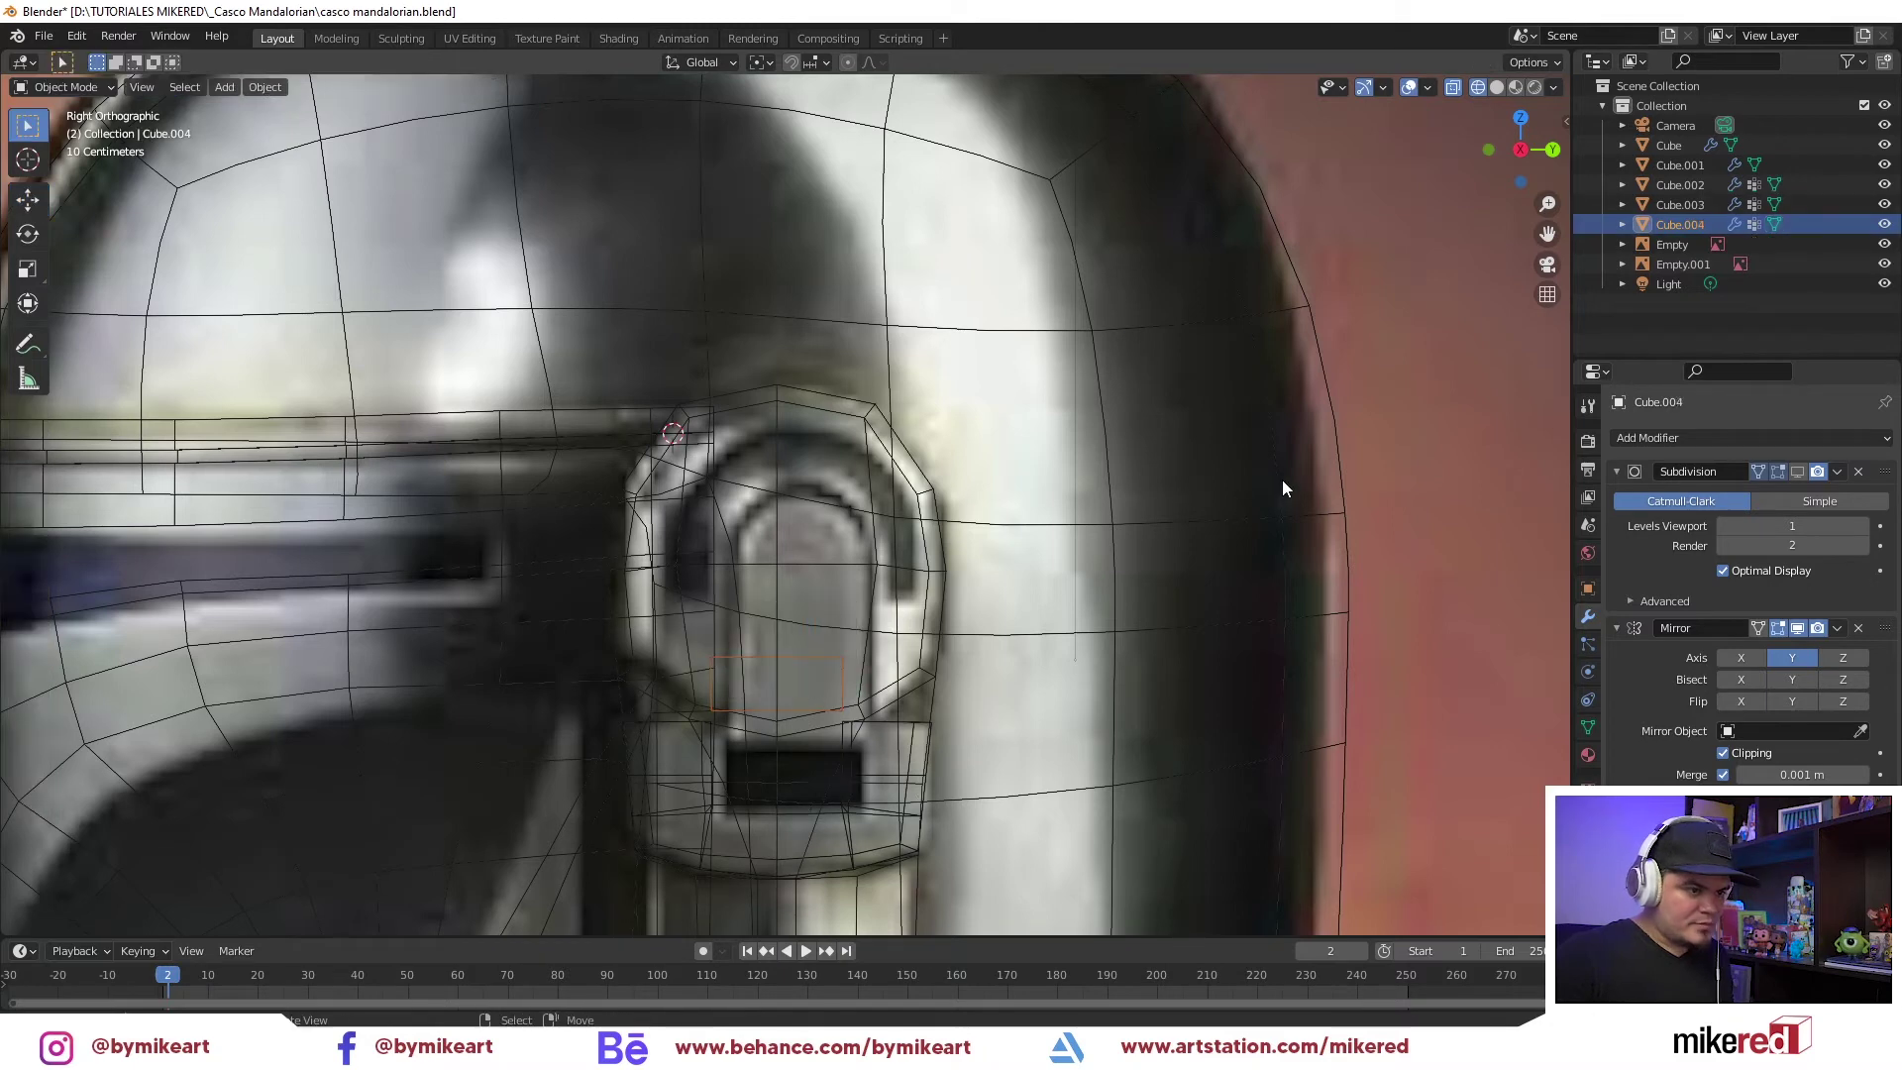
# Shift the side reference image Empty.001 slightly along Y
pyautogui.scroll(-5, 1371, 464)
pyautogui.click(1169, 510)
pyautogui.press('g')
pyautogui.press('y')
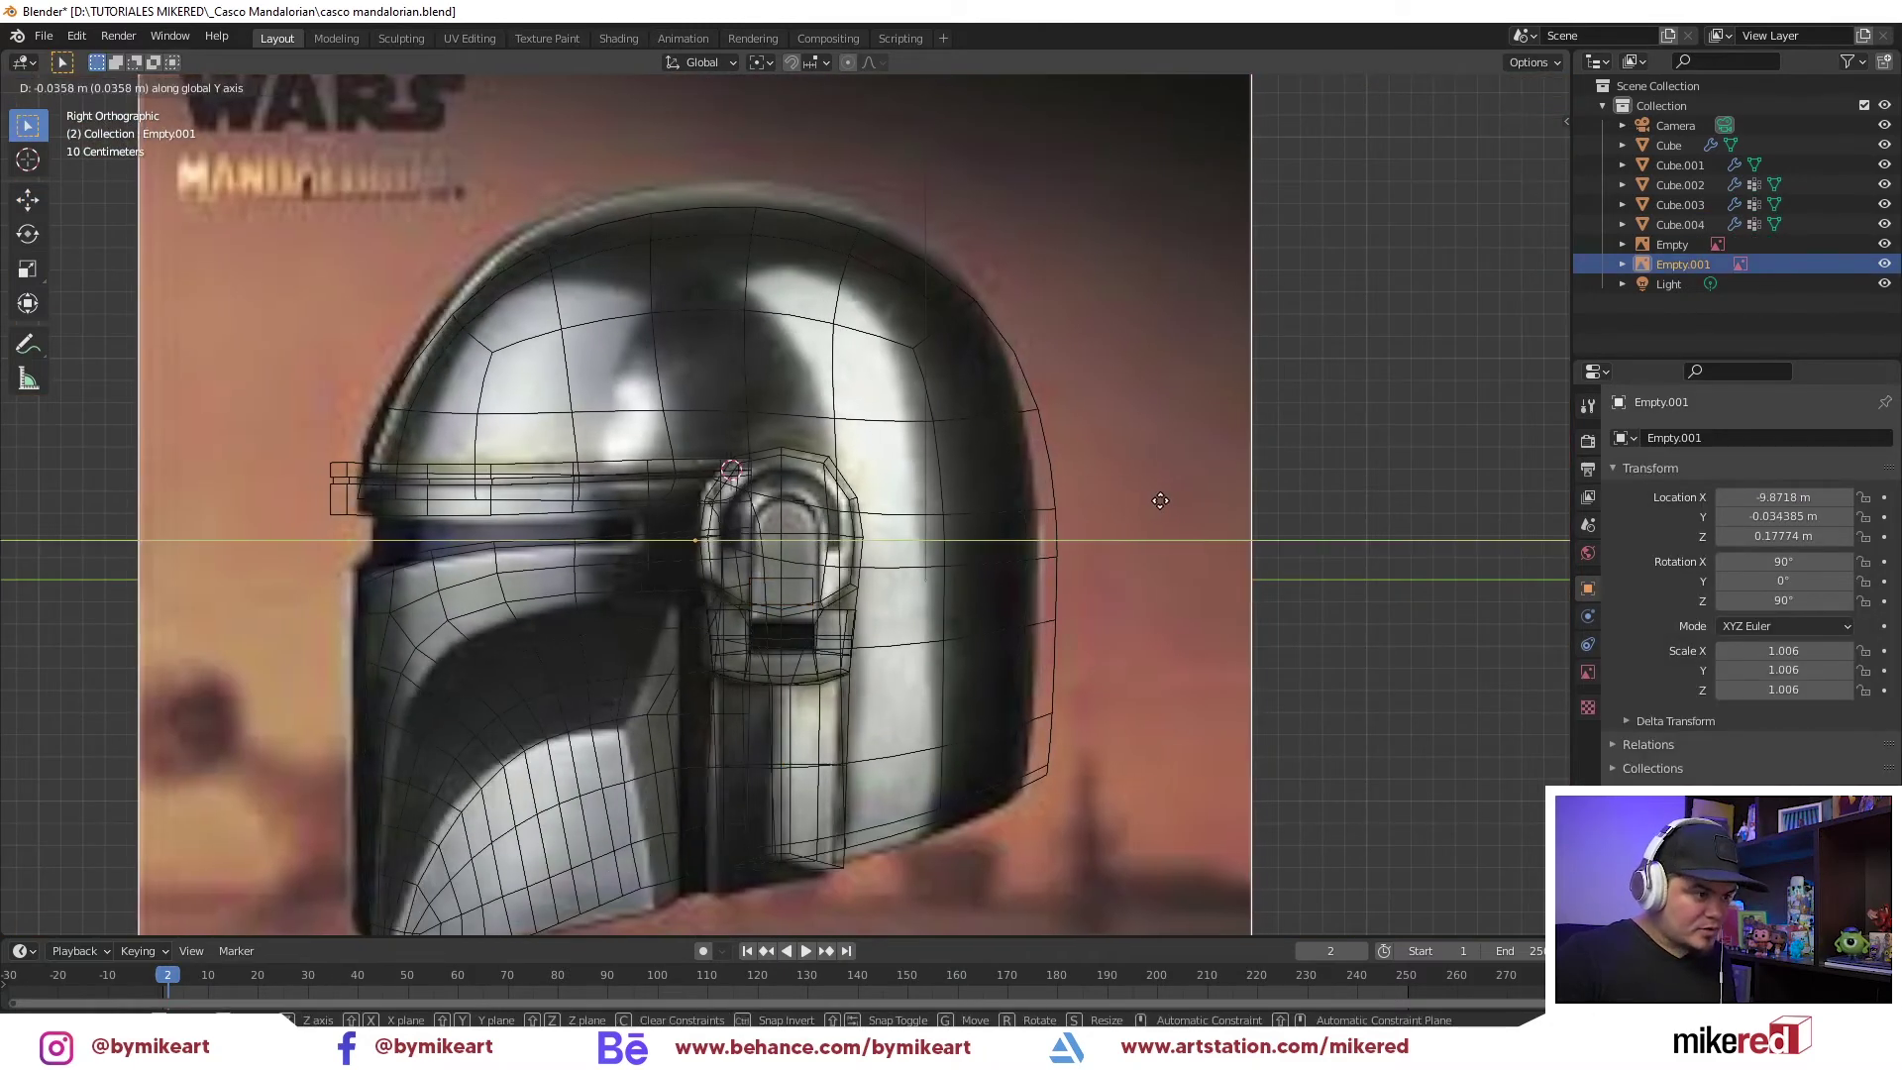
pyautogui.click(1159, 498)
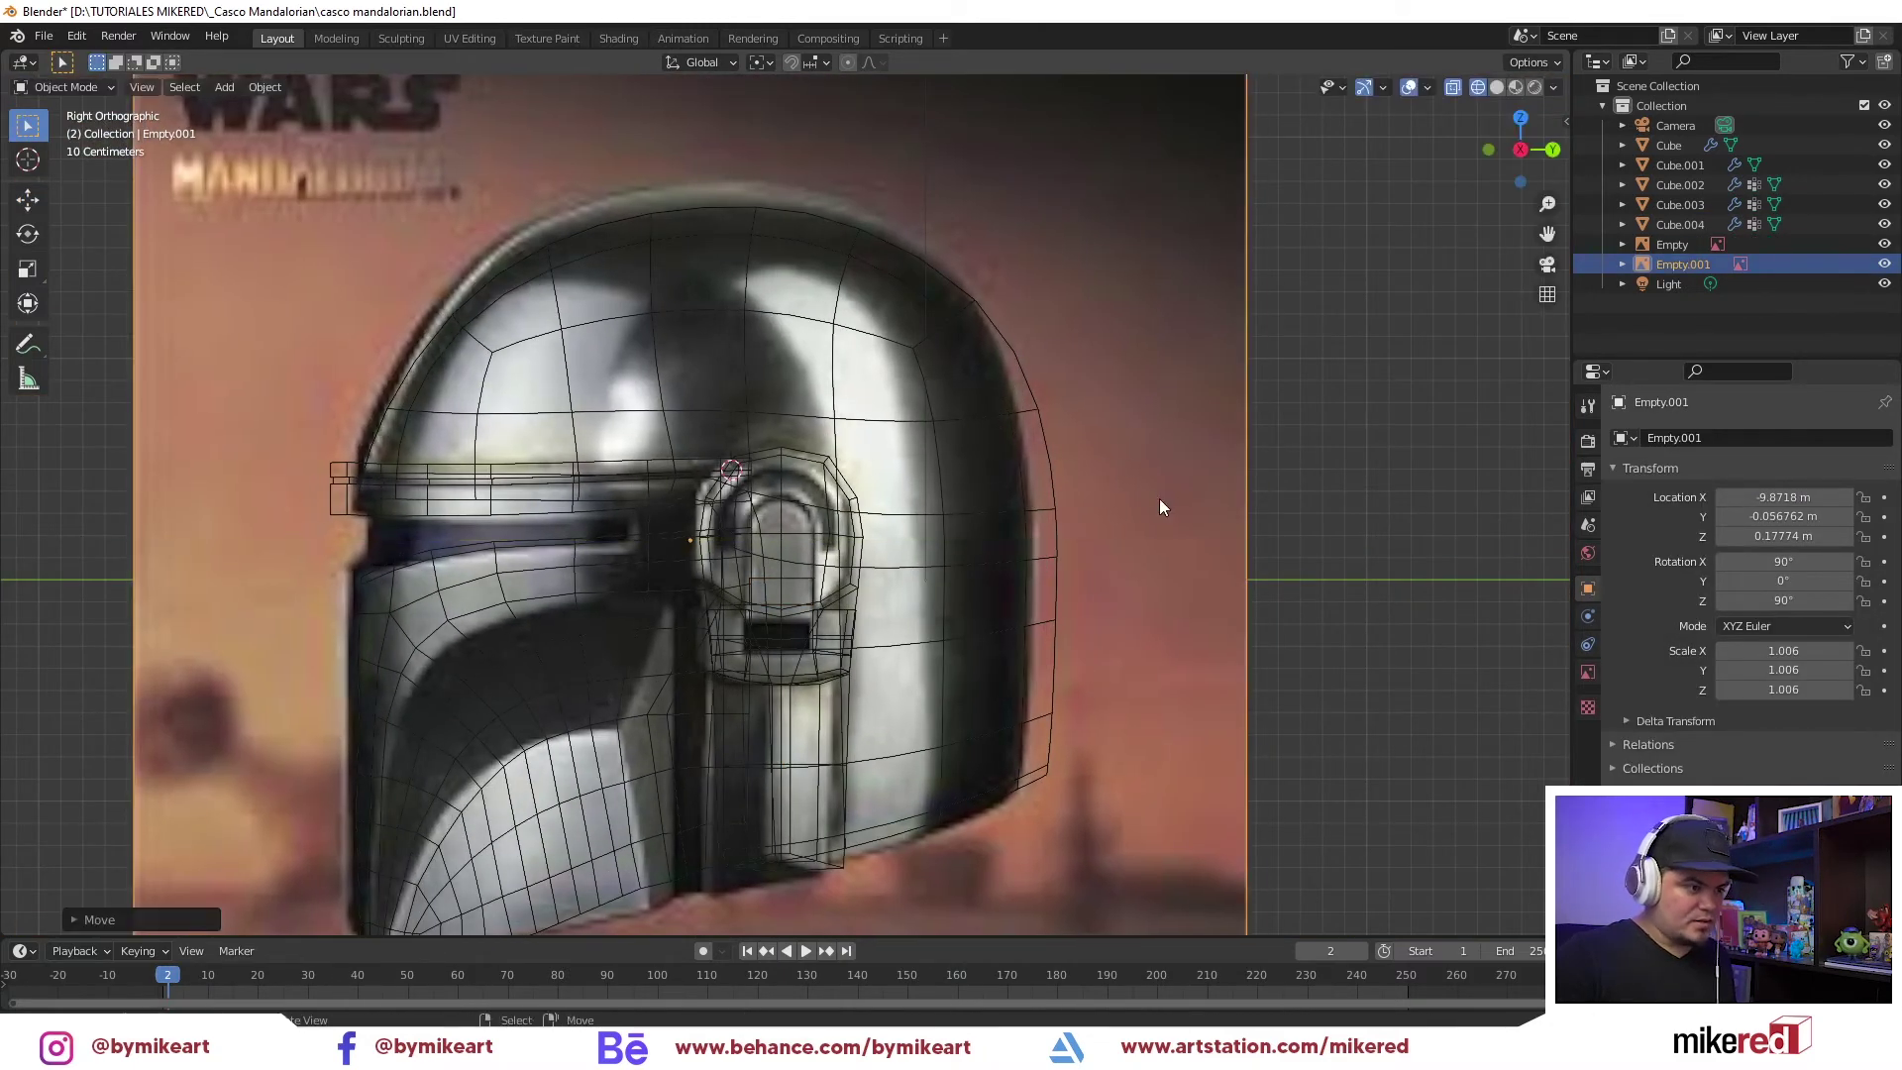
pyautogui.scroll(5, 875, 591)
pyautogui.scroll(2, 789, 715)
# Raise Cube.004's top edge and collapse it into a single peak vertex for the arch
pyautogui.click(800, 738)
pyautogui.press('Tab')
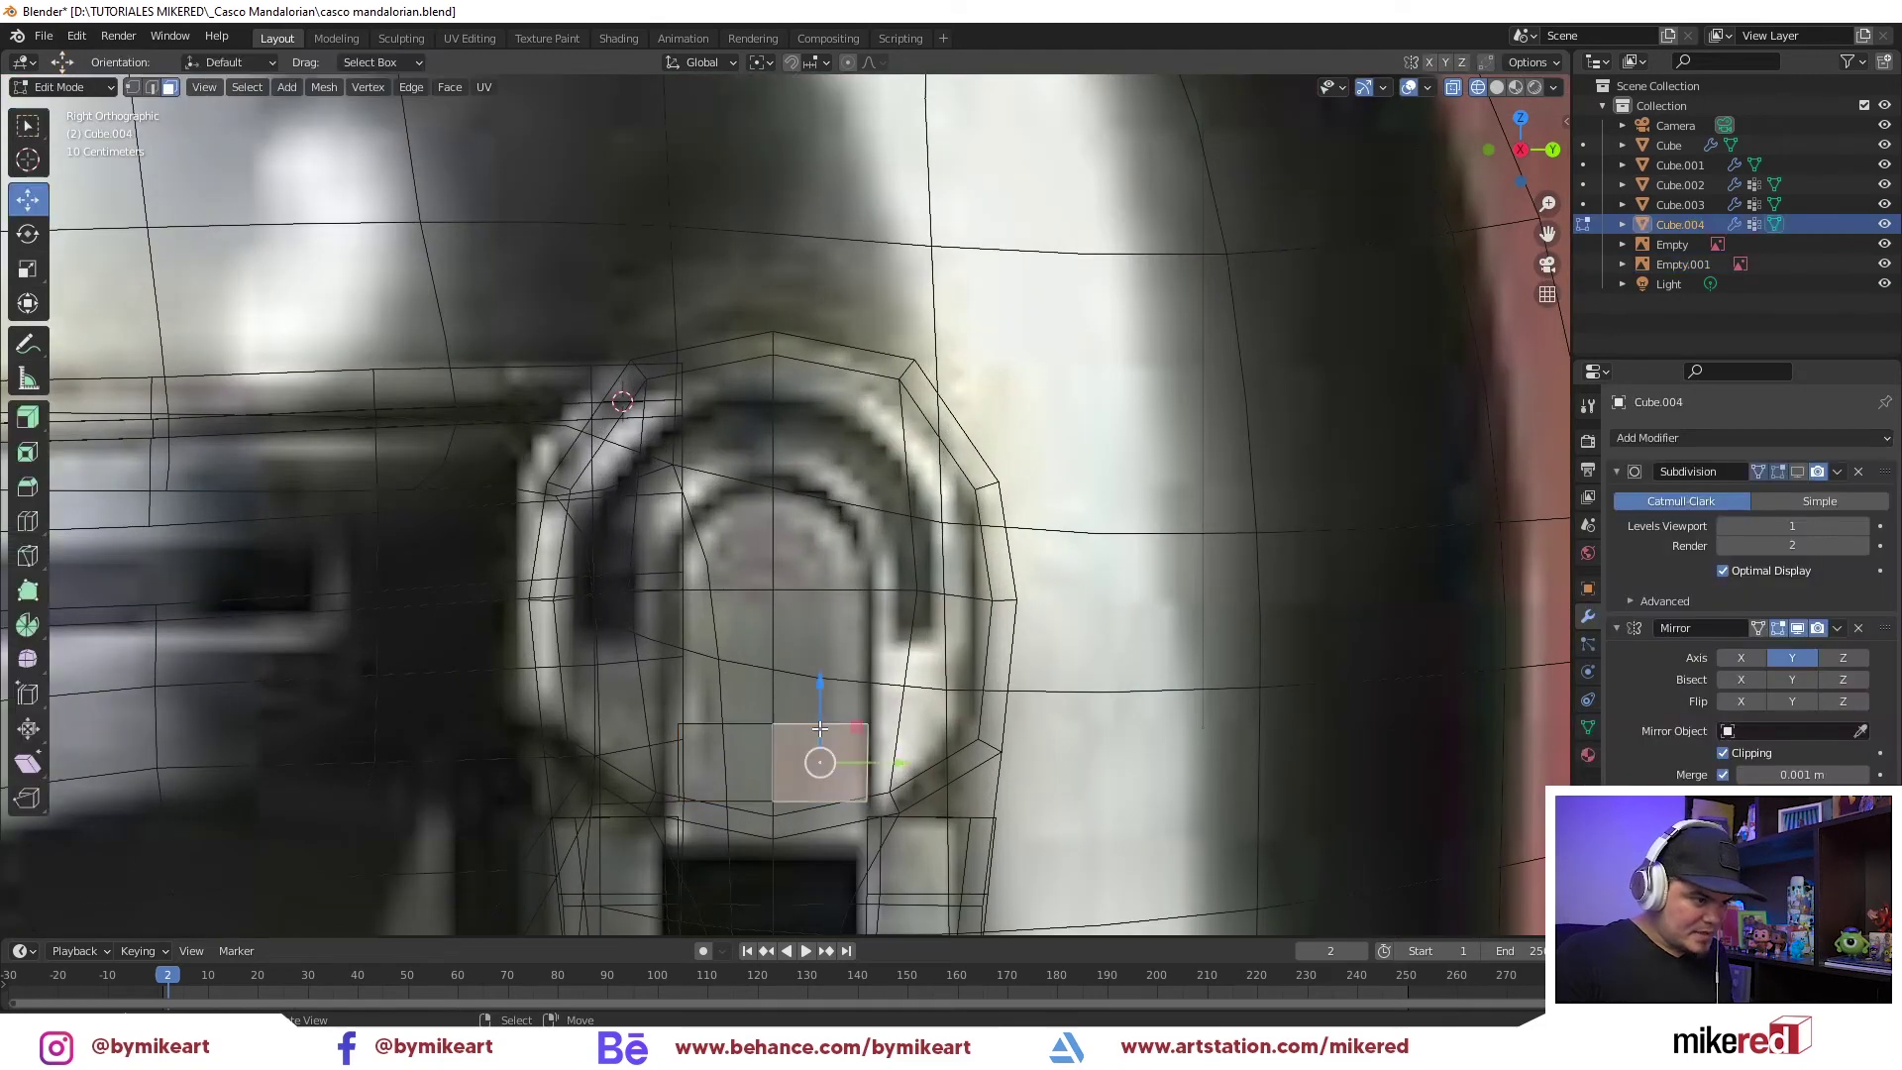
pyautogui.hotkey('ctrl', 'Tab')
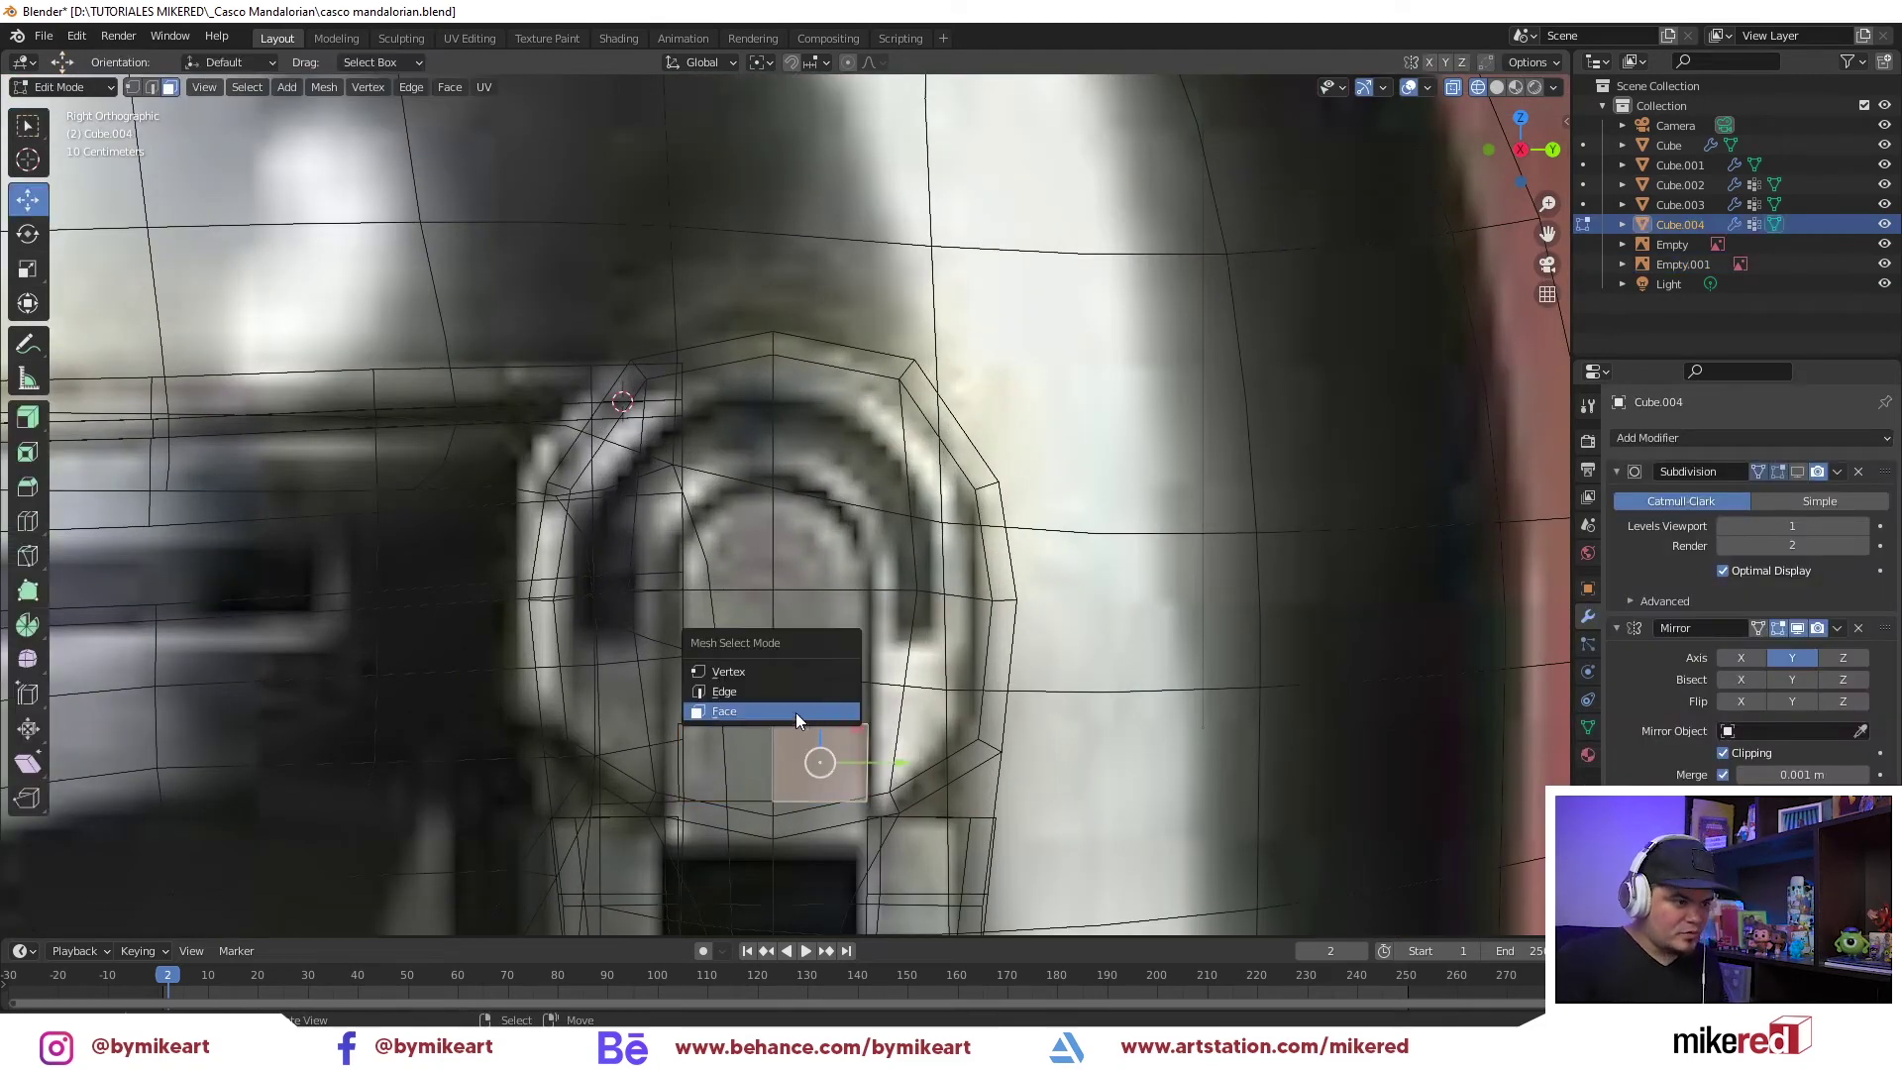
pyautogui.click(793, 693)
pyautogui.hotkey('shift', 'z')
pyautogui.moveTo(819, 764)
pyautogui.mouseDown()
pyautogui.moveTo(820, 807)
pyautogui.moveTo(810, 728)
pyautogui.moveTo(849, 462)
pyautogui.moveTo(909, 514)
pyautogui.mouseUp()
pyautogui.hotkey('shift', 'z')
pyautogui.press('m')
pyautogui.click(852, 461)
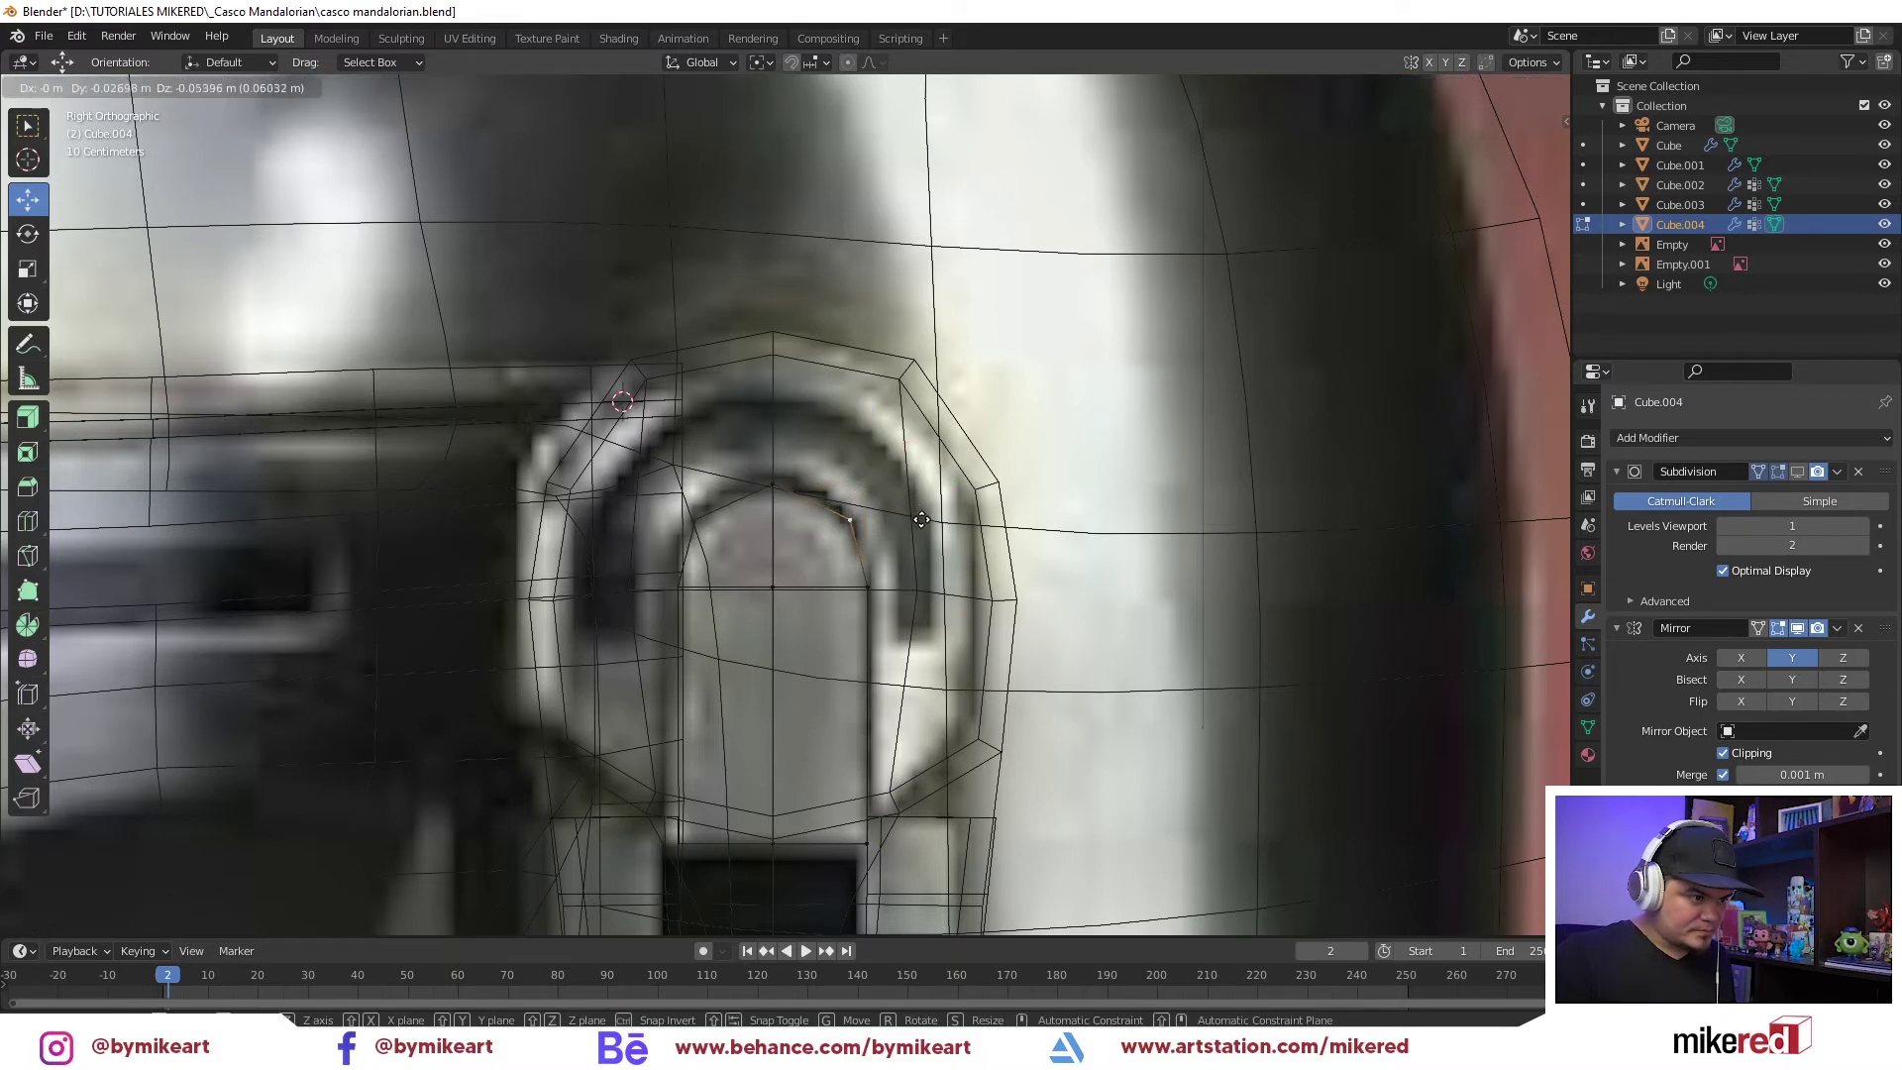
pyautogui.moveTo(922, 526); pyautogui.dragTo(922, 526)
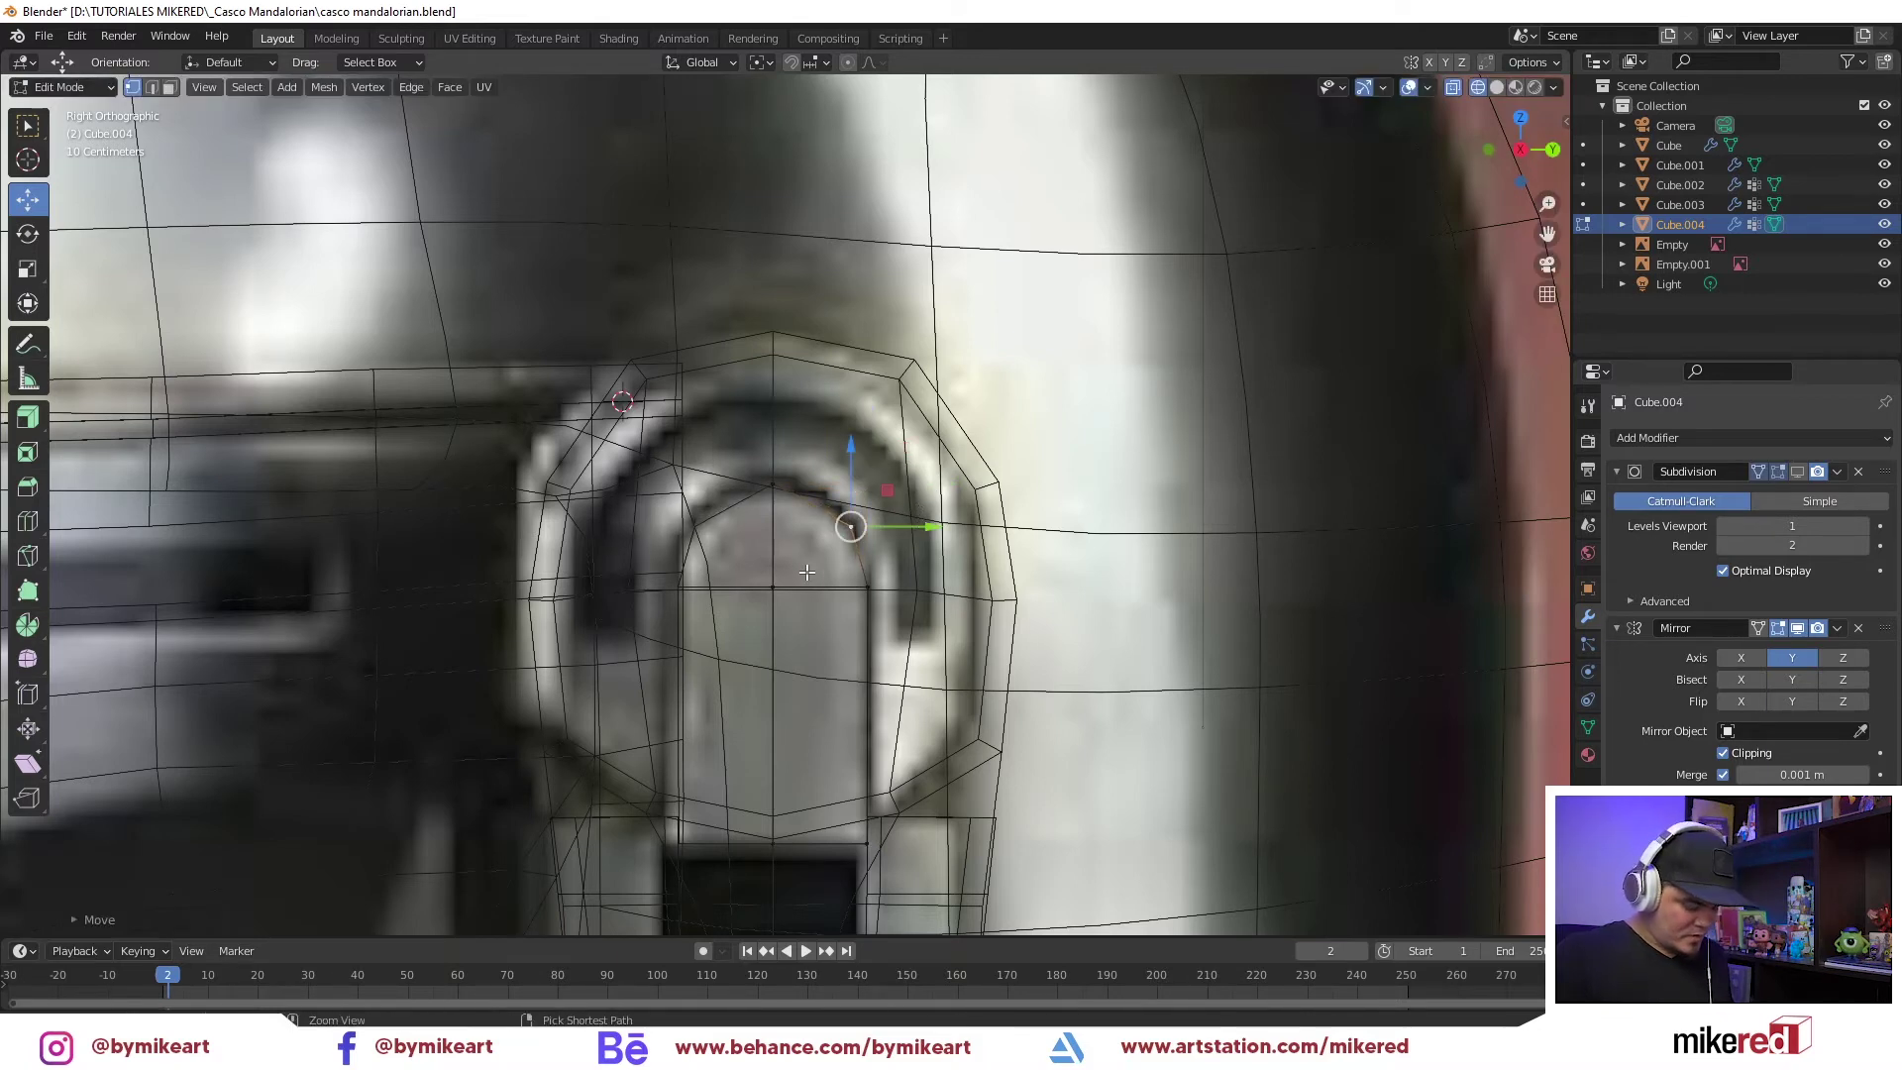
# Add two loop cuts to the plate and nudge the arch's top vertex right
pyautogui.hotkey('ctrl', 'r')
pyautogui.click(814, 670)
pyautogui.click(812, 509)
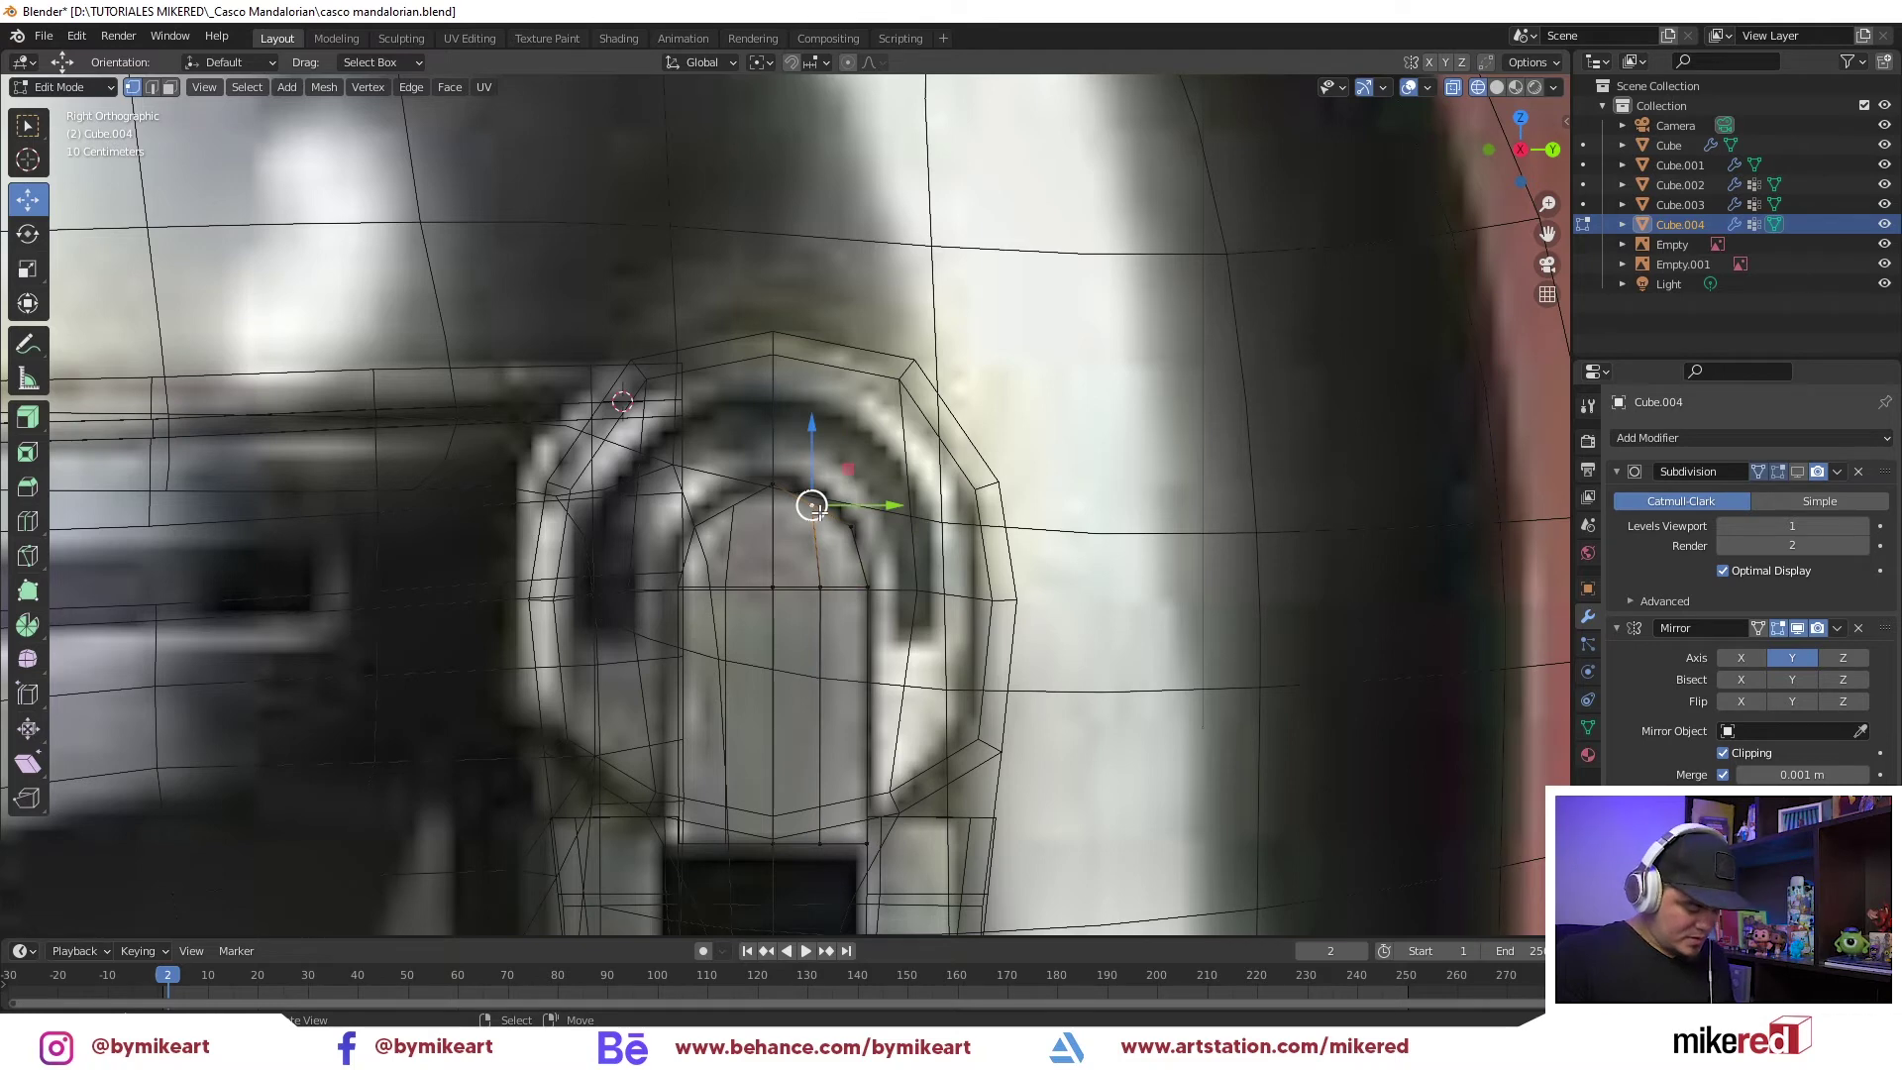
pyautogui.moveTo(812, 506); pyautogui.dragTo(826, 504)
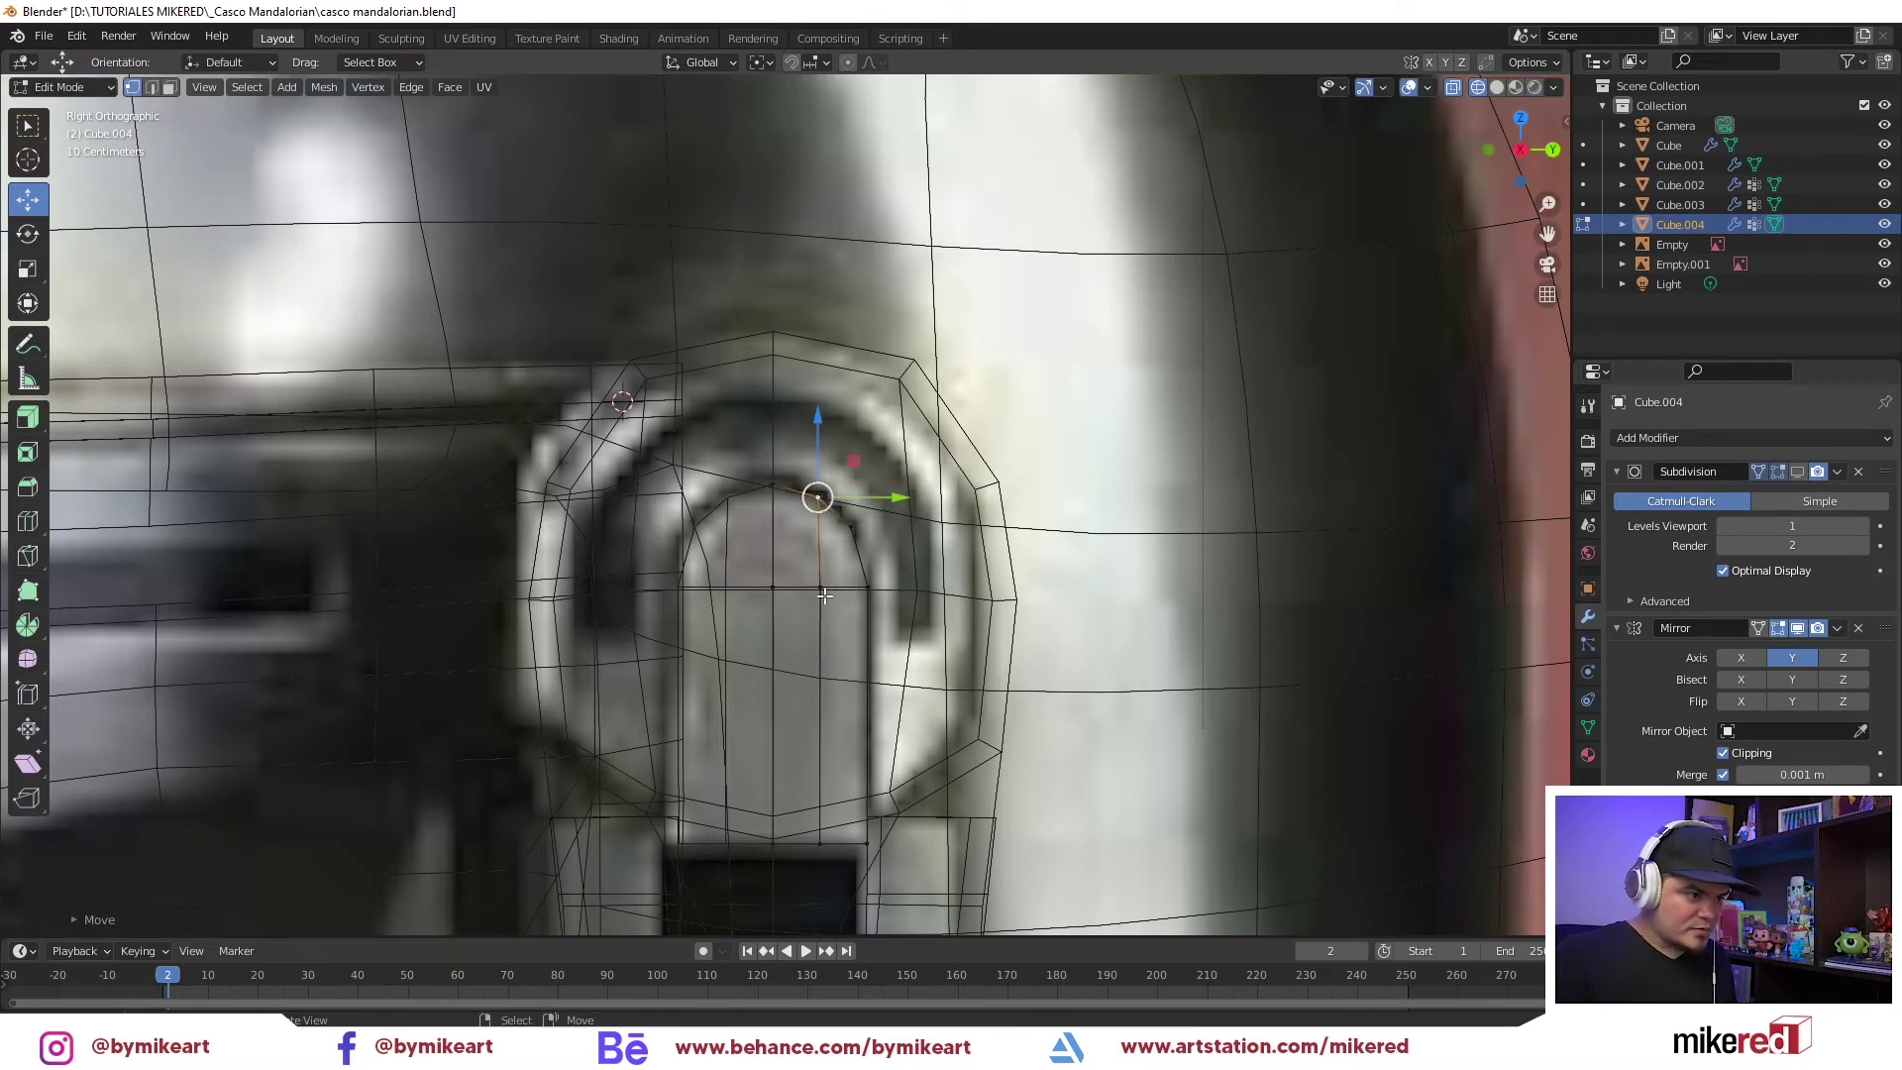
pyautogui.hotkey('ctrl', 'r')
pyautogui.click(833, 671)
# Isolate Cube.004 in right view and apply its Mirror modifier, keeping Subdivision
pyautogui.hotkey('shift', 'z')
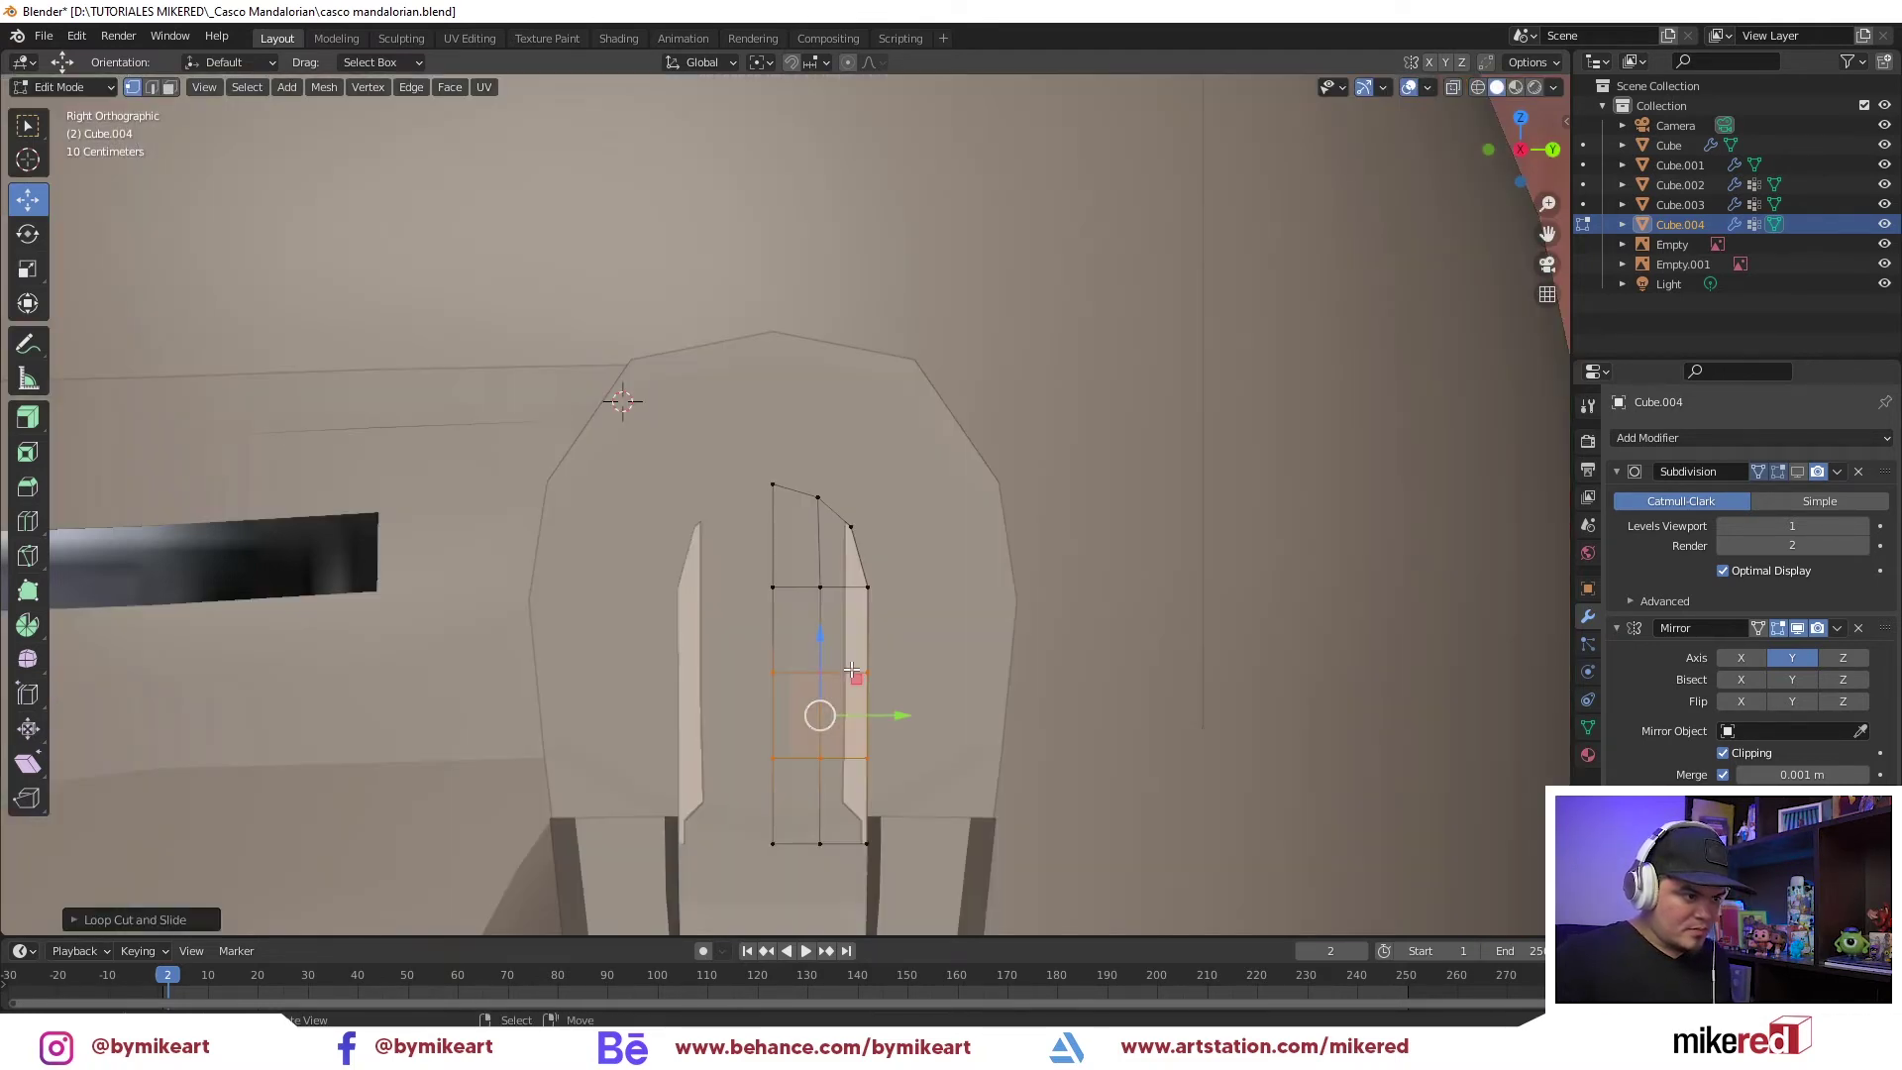
pyautogui.moveTo(835, 658); pyautogui.dragTo(801, 574, button='middle')
pyautogui.press('KP_Divide')
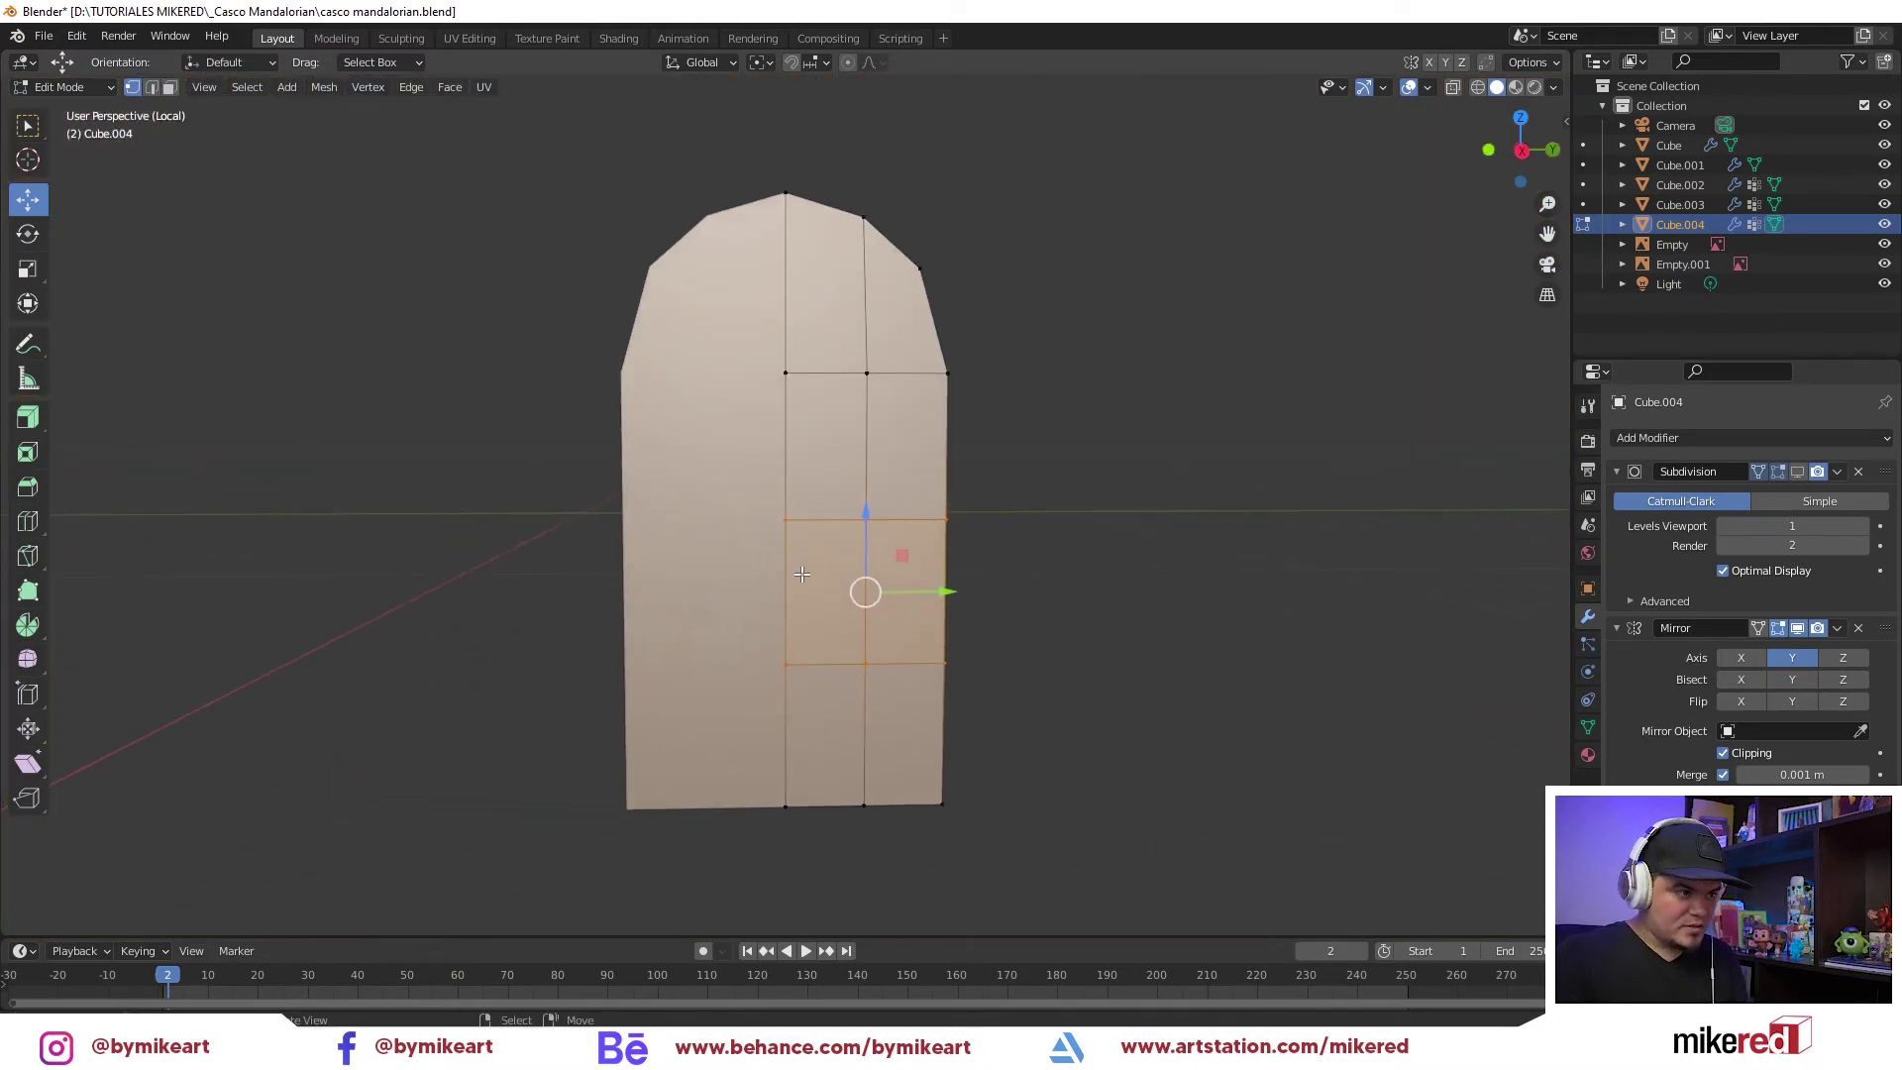
pyautogui.press('KP_3')
pyautogui.hotkey('shift', 'z')
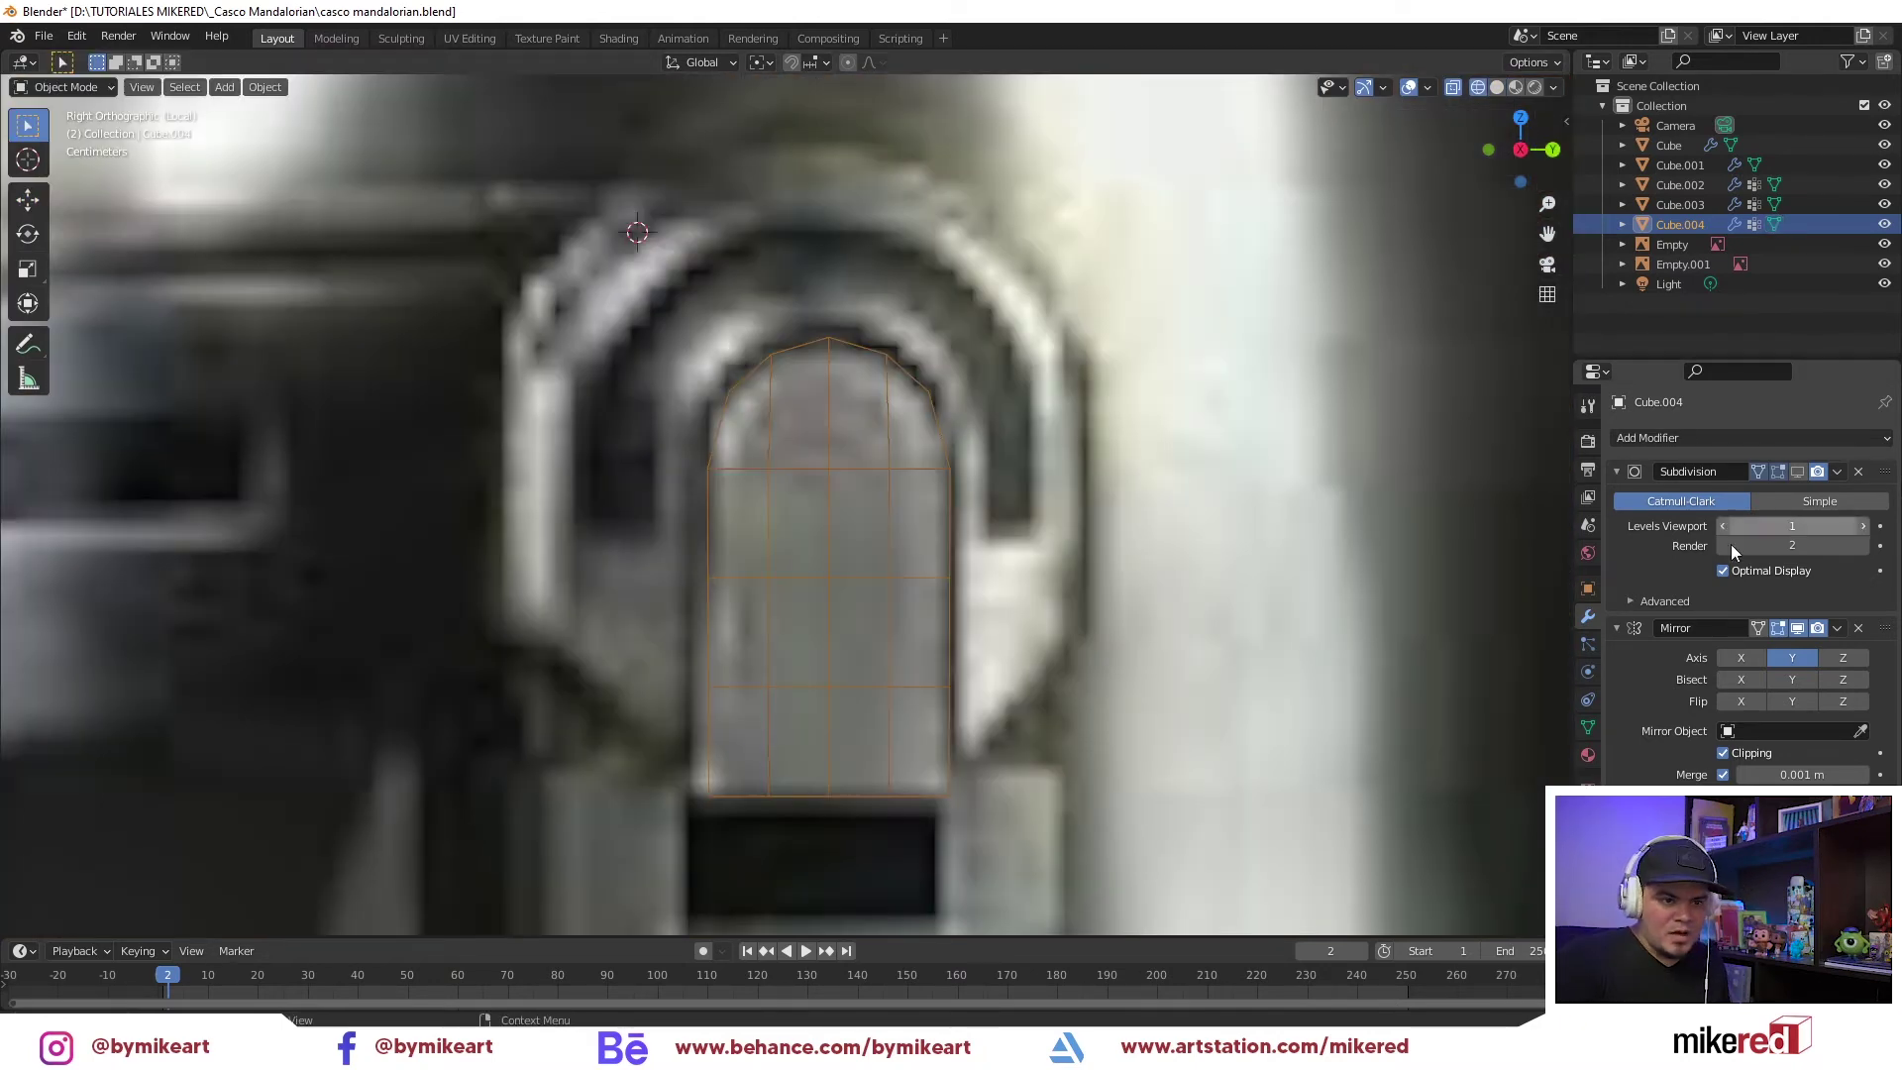
pyautogui.click(1822, 628)
pyautogui.click(1815, 646)
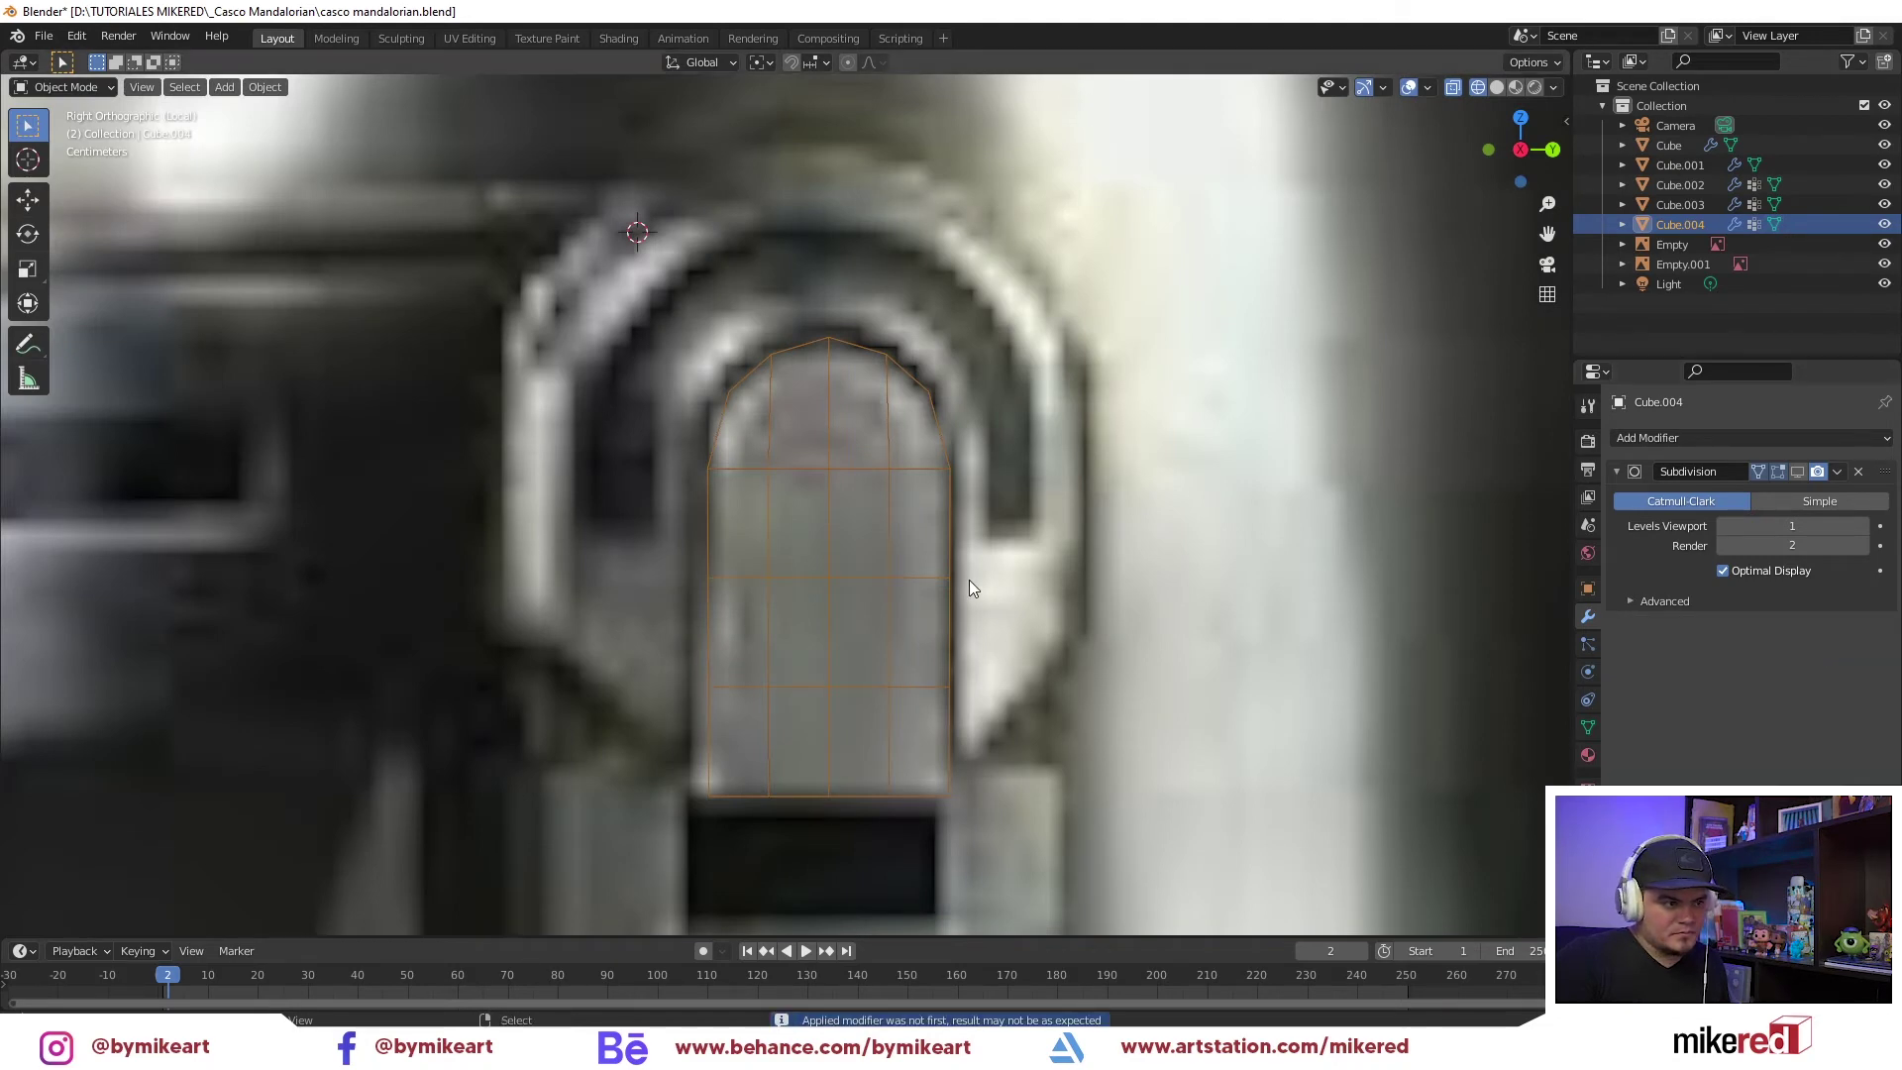
pyautogui.moveTo(969, 579); pyautogui.dragTo(733, 566, button='middle')
pyautogui.scroll(-3, 736, 560)
pyautogui.scroll(-4, 733, 545)
# Extrude all of Cube.004's faces outward into a solid block, then exit local view
pyautogui.scroll(-8, 793, 547)
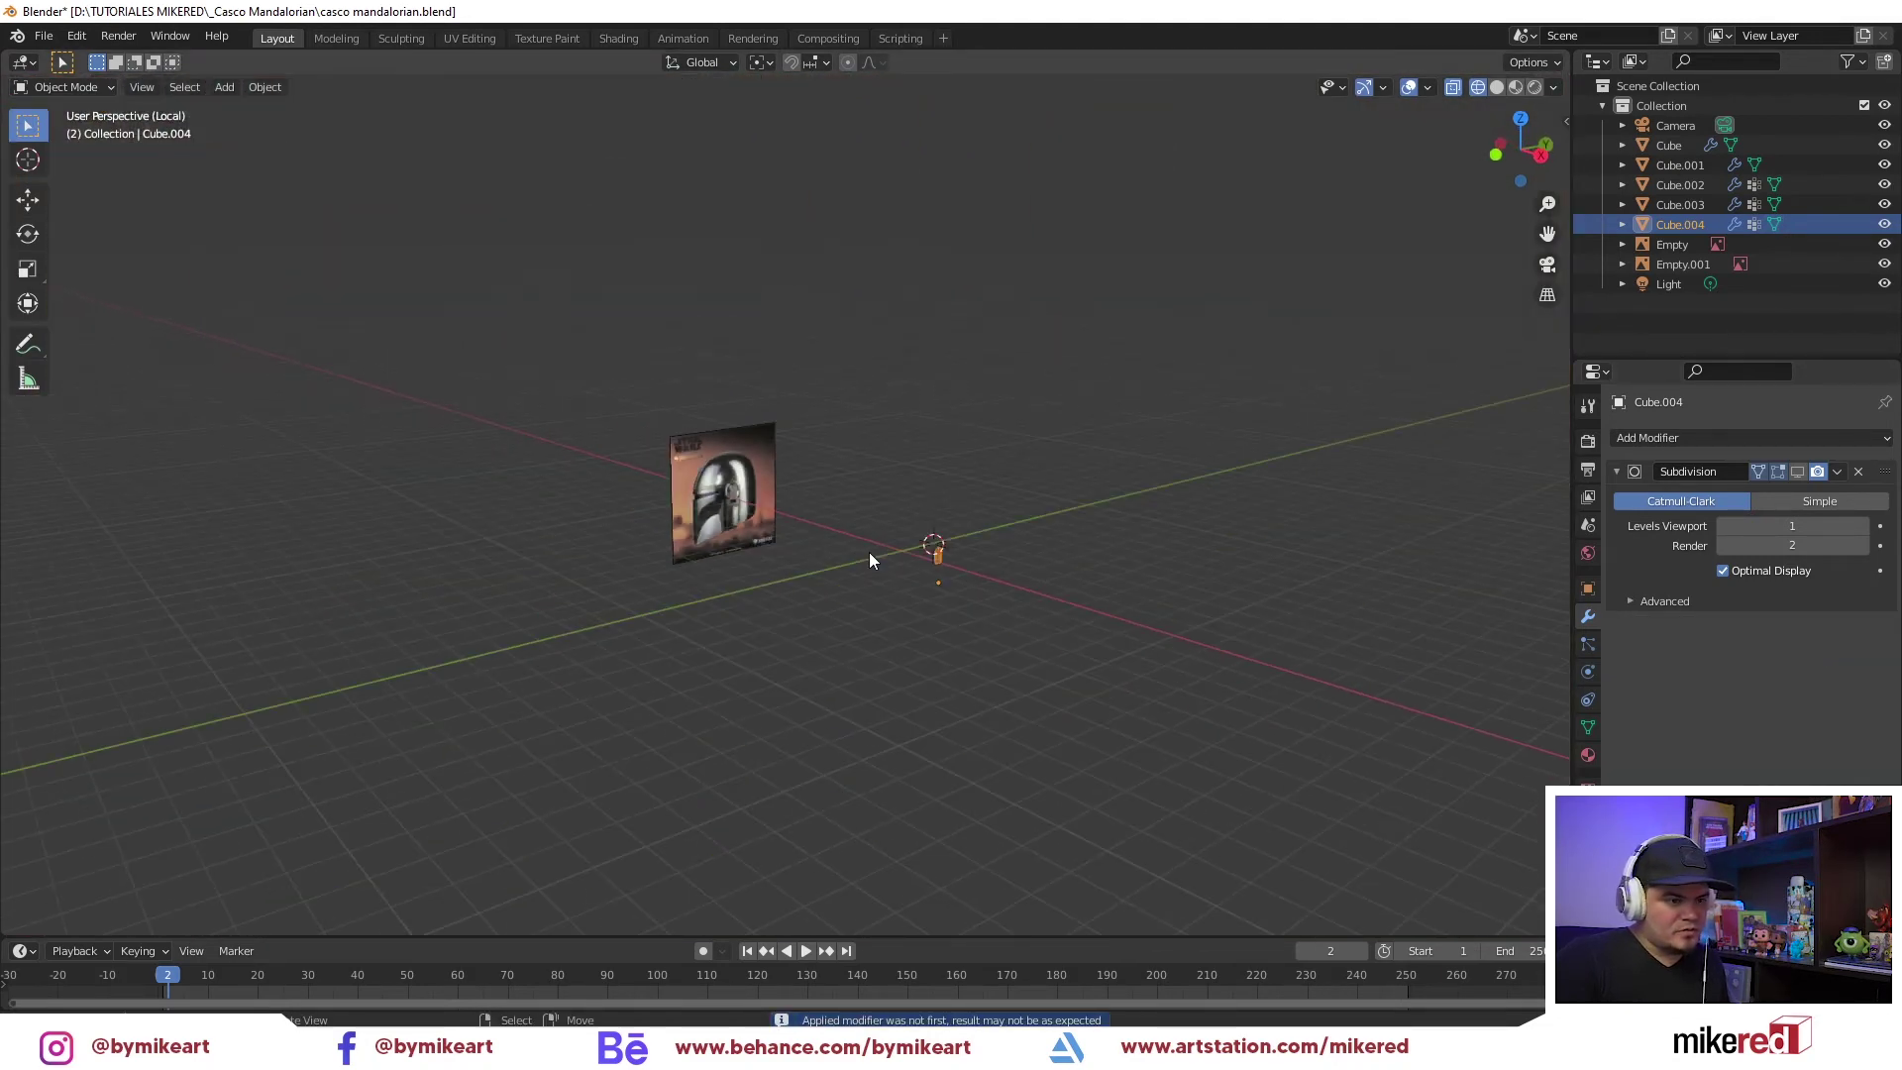
pyautogui.scroll(4, 876, 553)
pyautogui.moveTo(878, 546)
pyautogui.mouseDown(button='middle')
pyautogui.moveTo(1181, 506)
pyautogui.moveTo(864, 561)
pyautogui.mouseUp(button='middle')
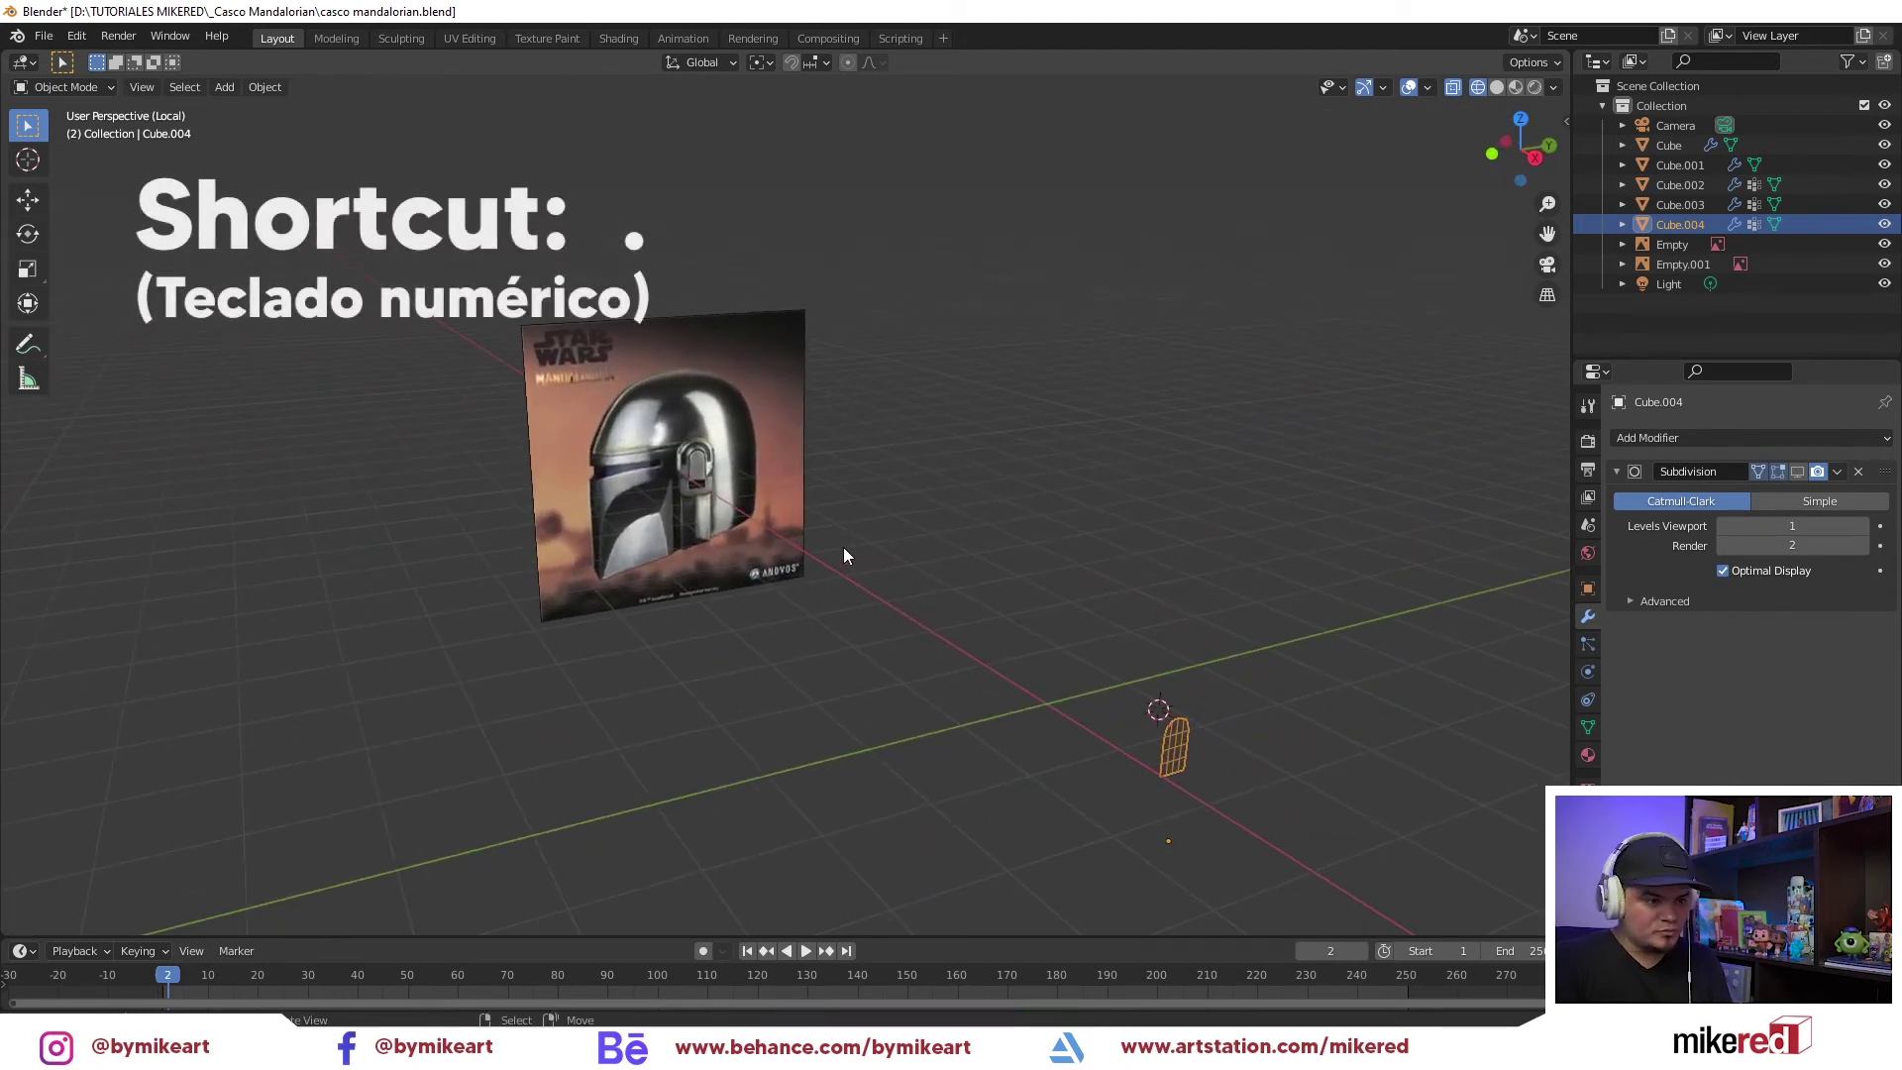
pyautogui.press('KP_Decimal')
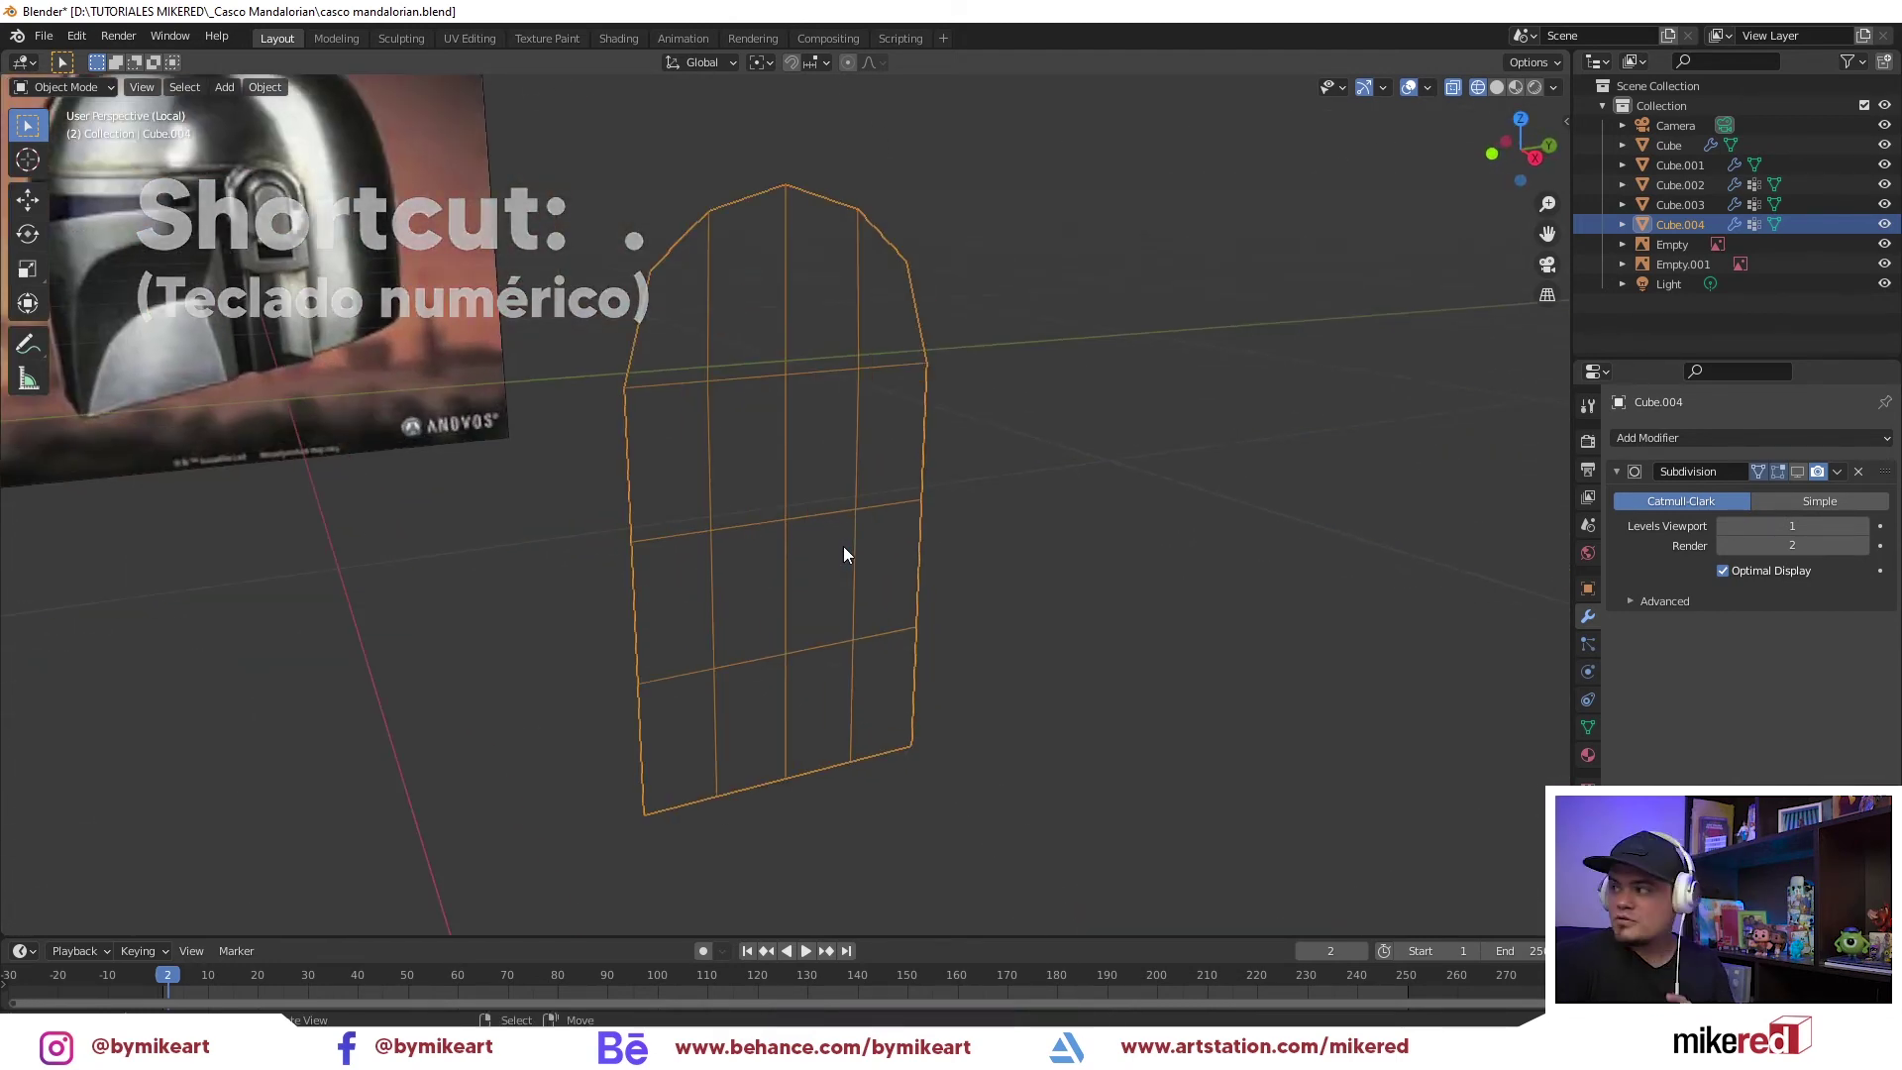
pyautogui.press('Tab')
pyautogui.press('a')
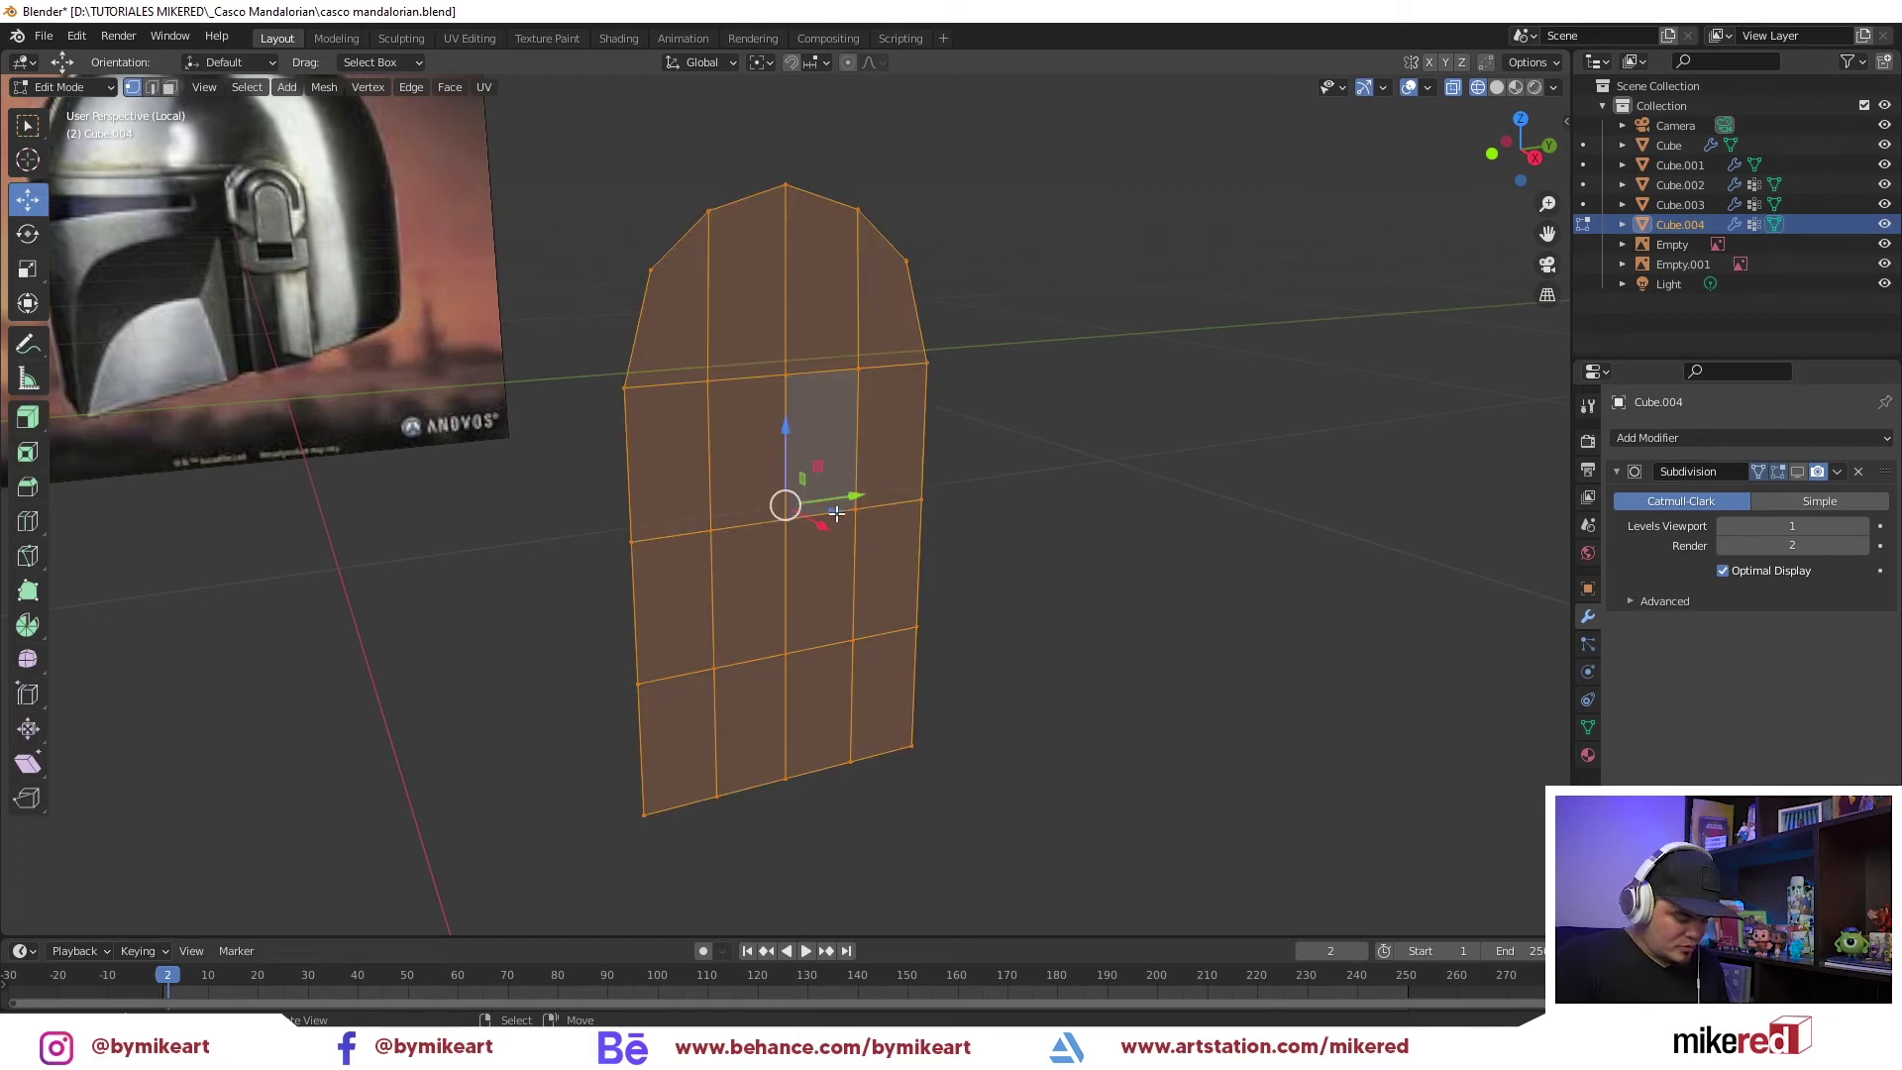
pyautogui.moveTo(837, 513); pyautogui.dragTo(849, 543, button='middle')
pyautogui.hotkey('shift', 'd')
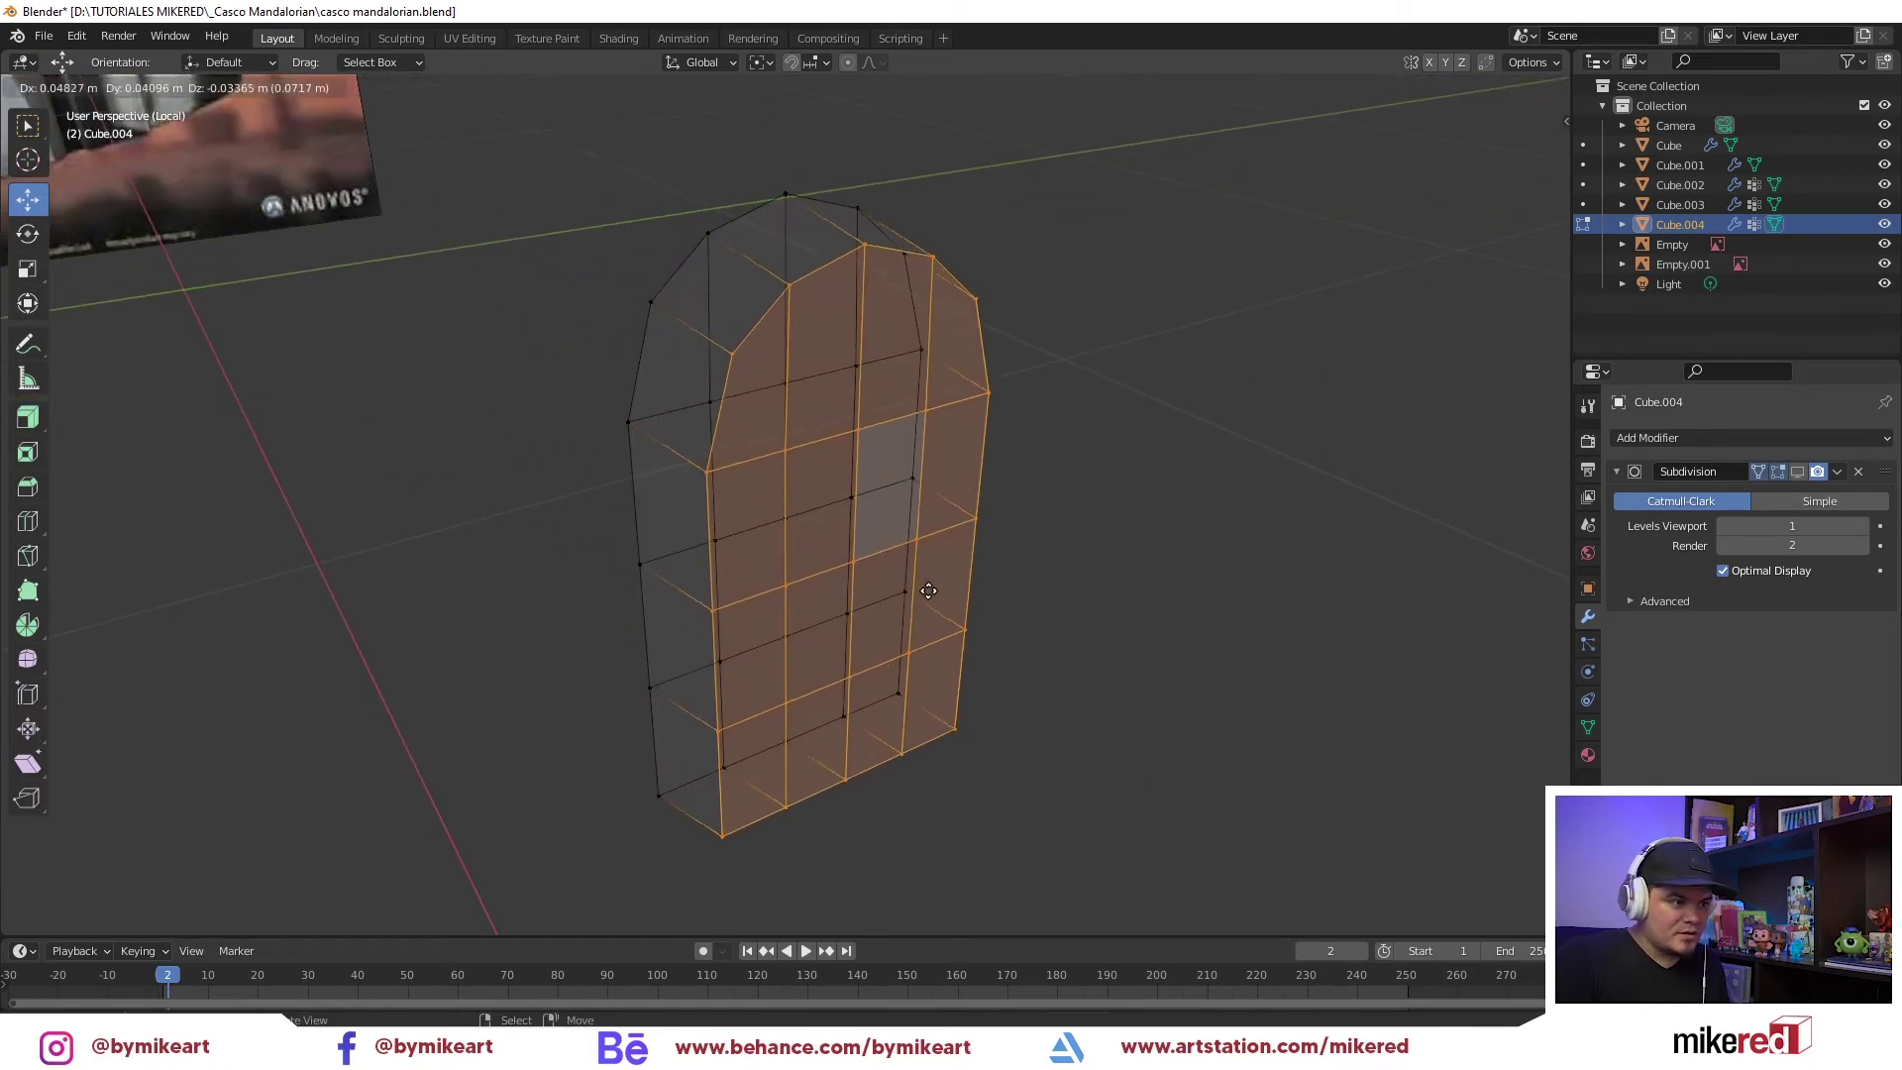
pyautogui.click(939, 594)
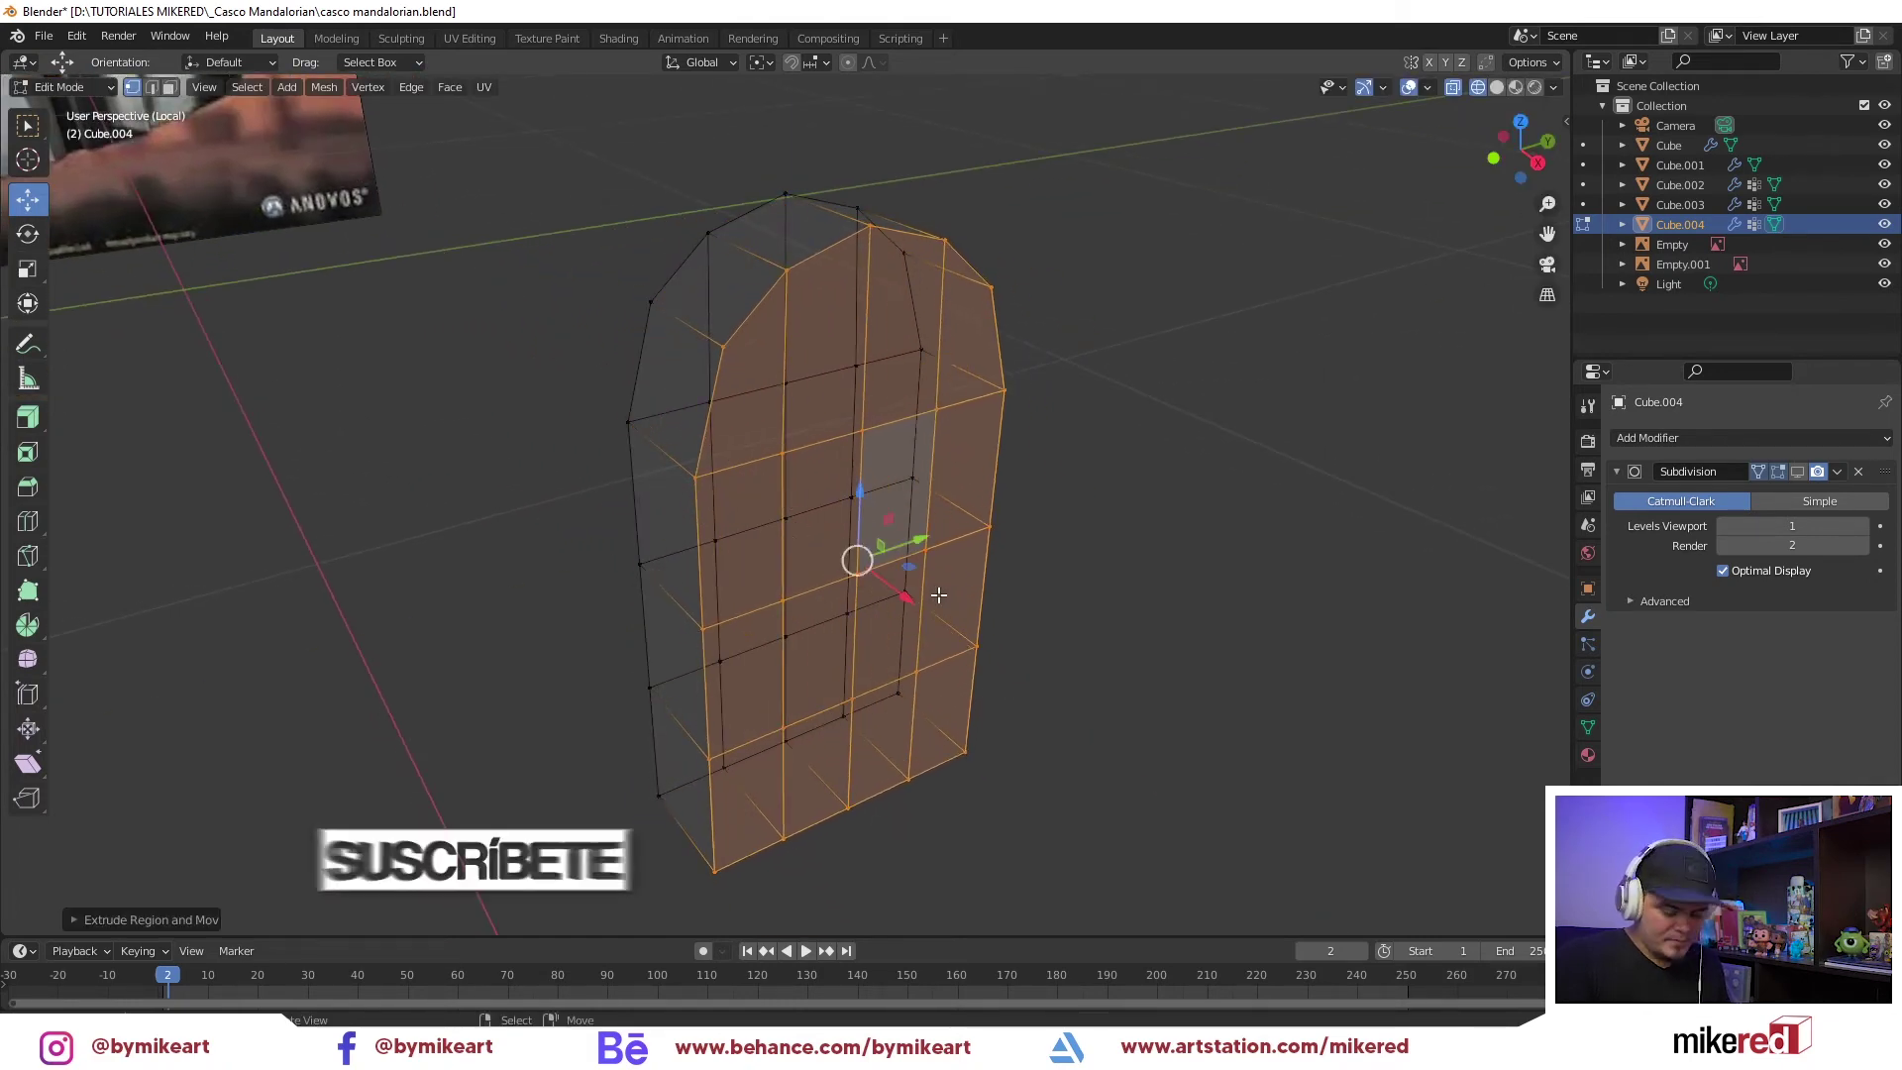
pyautogui.press('KP_Divide')
pyautogui.hotkey('ctrl', 'r')
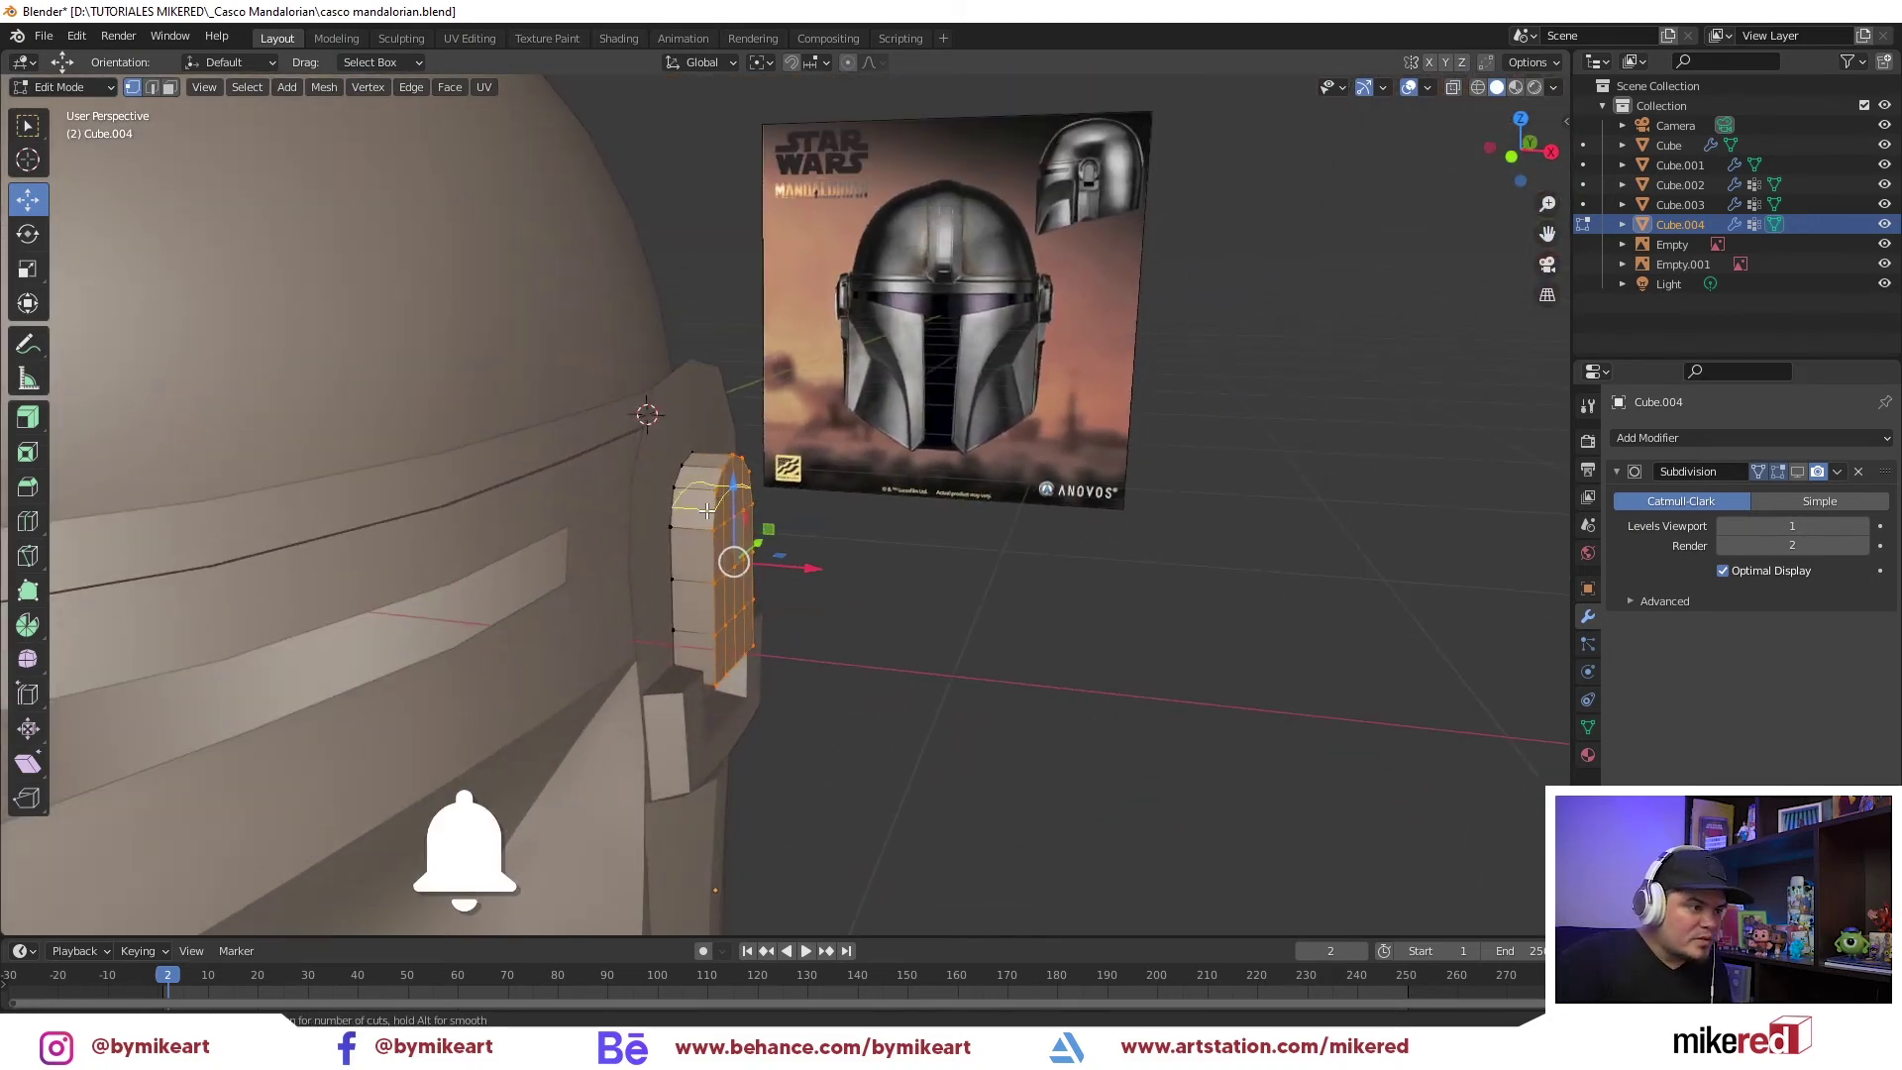
# Add an edge loop across the Cube.004 ear piece
pyautogui.keyDown('ctrl'); pyautogui.click(707, 510); pyautogui.keyUp('ctrl')
pyautogui.scroll(5, 629, 566)
pyautogui.hotkey('ctrl', 'r')
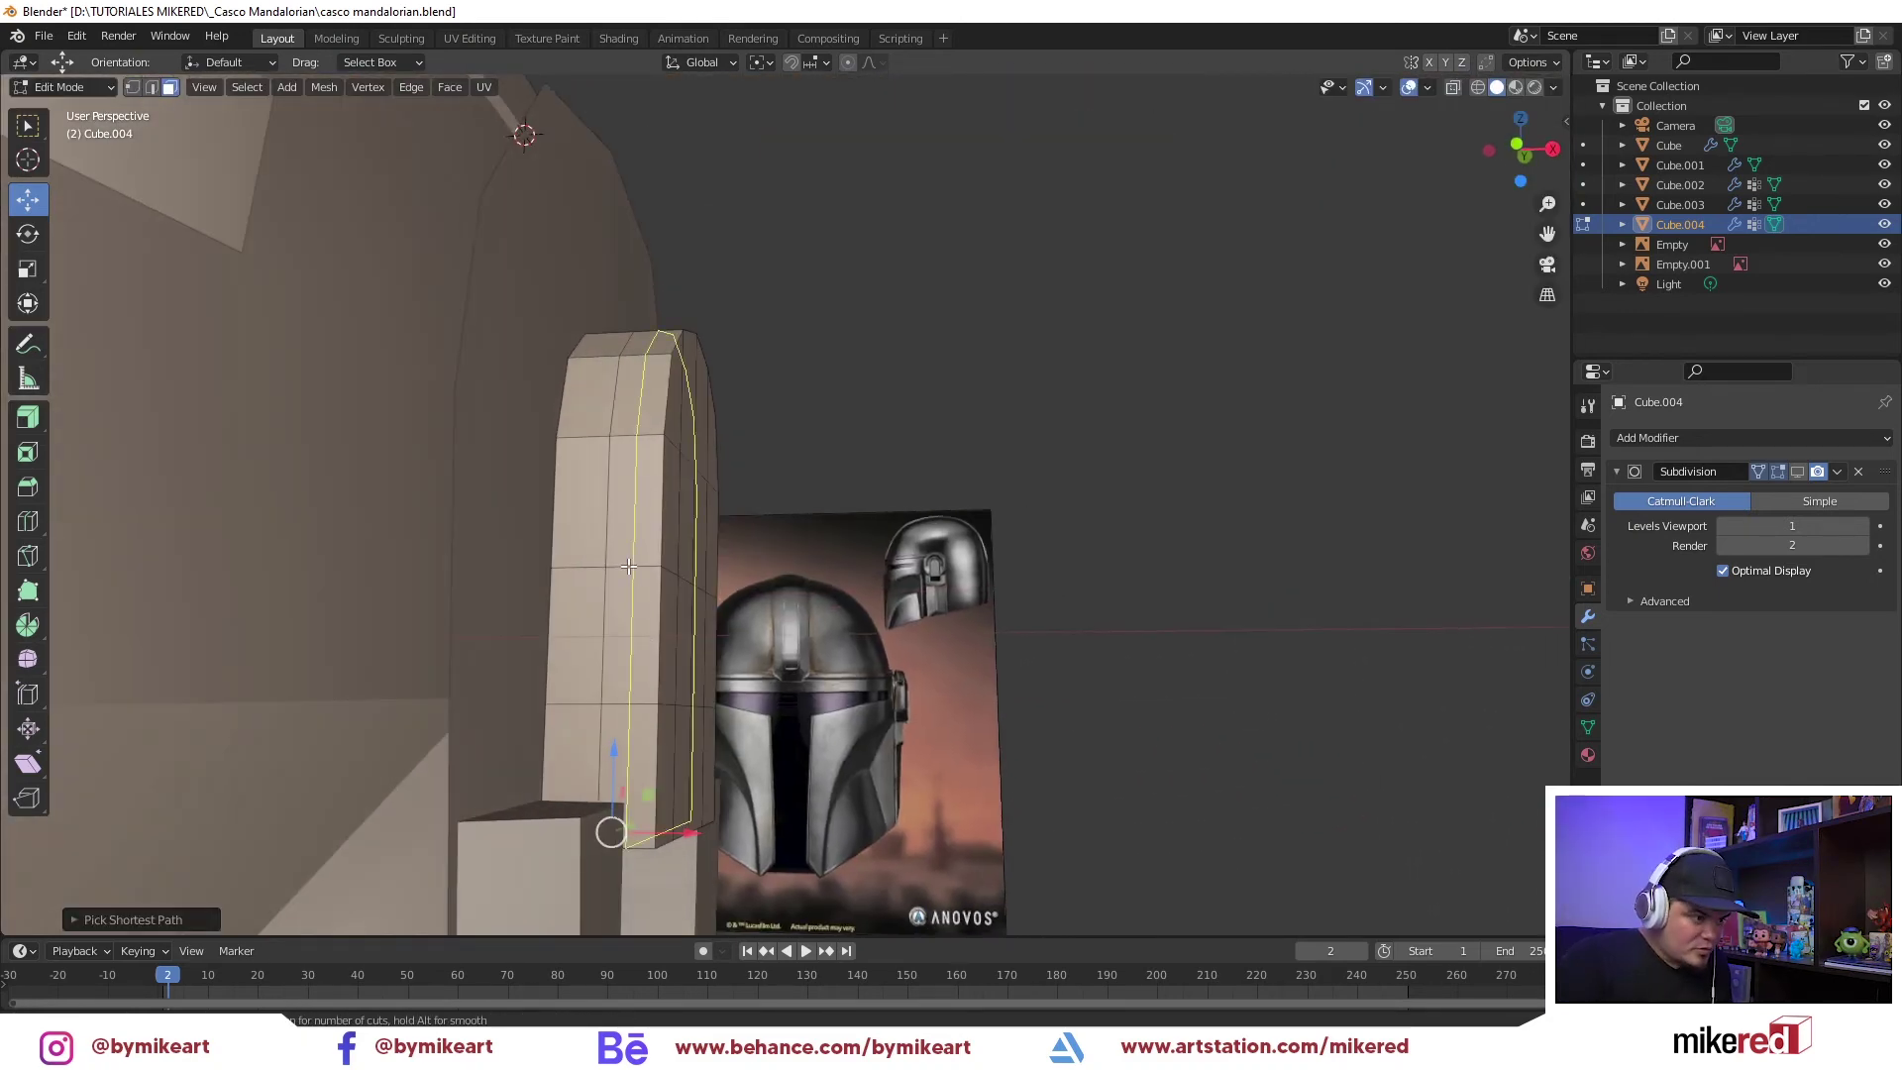
pyautogui.click(629, 566)
pyautogui.click(618, 563)
# Select the ear piece's bottom face strip and move it into position
pyautogui.moveTo(658, 565); pyautogui.dragTo(599, 574, button='middle')
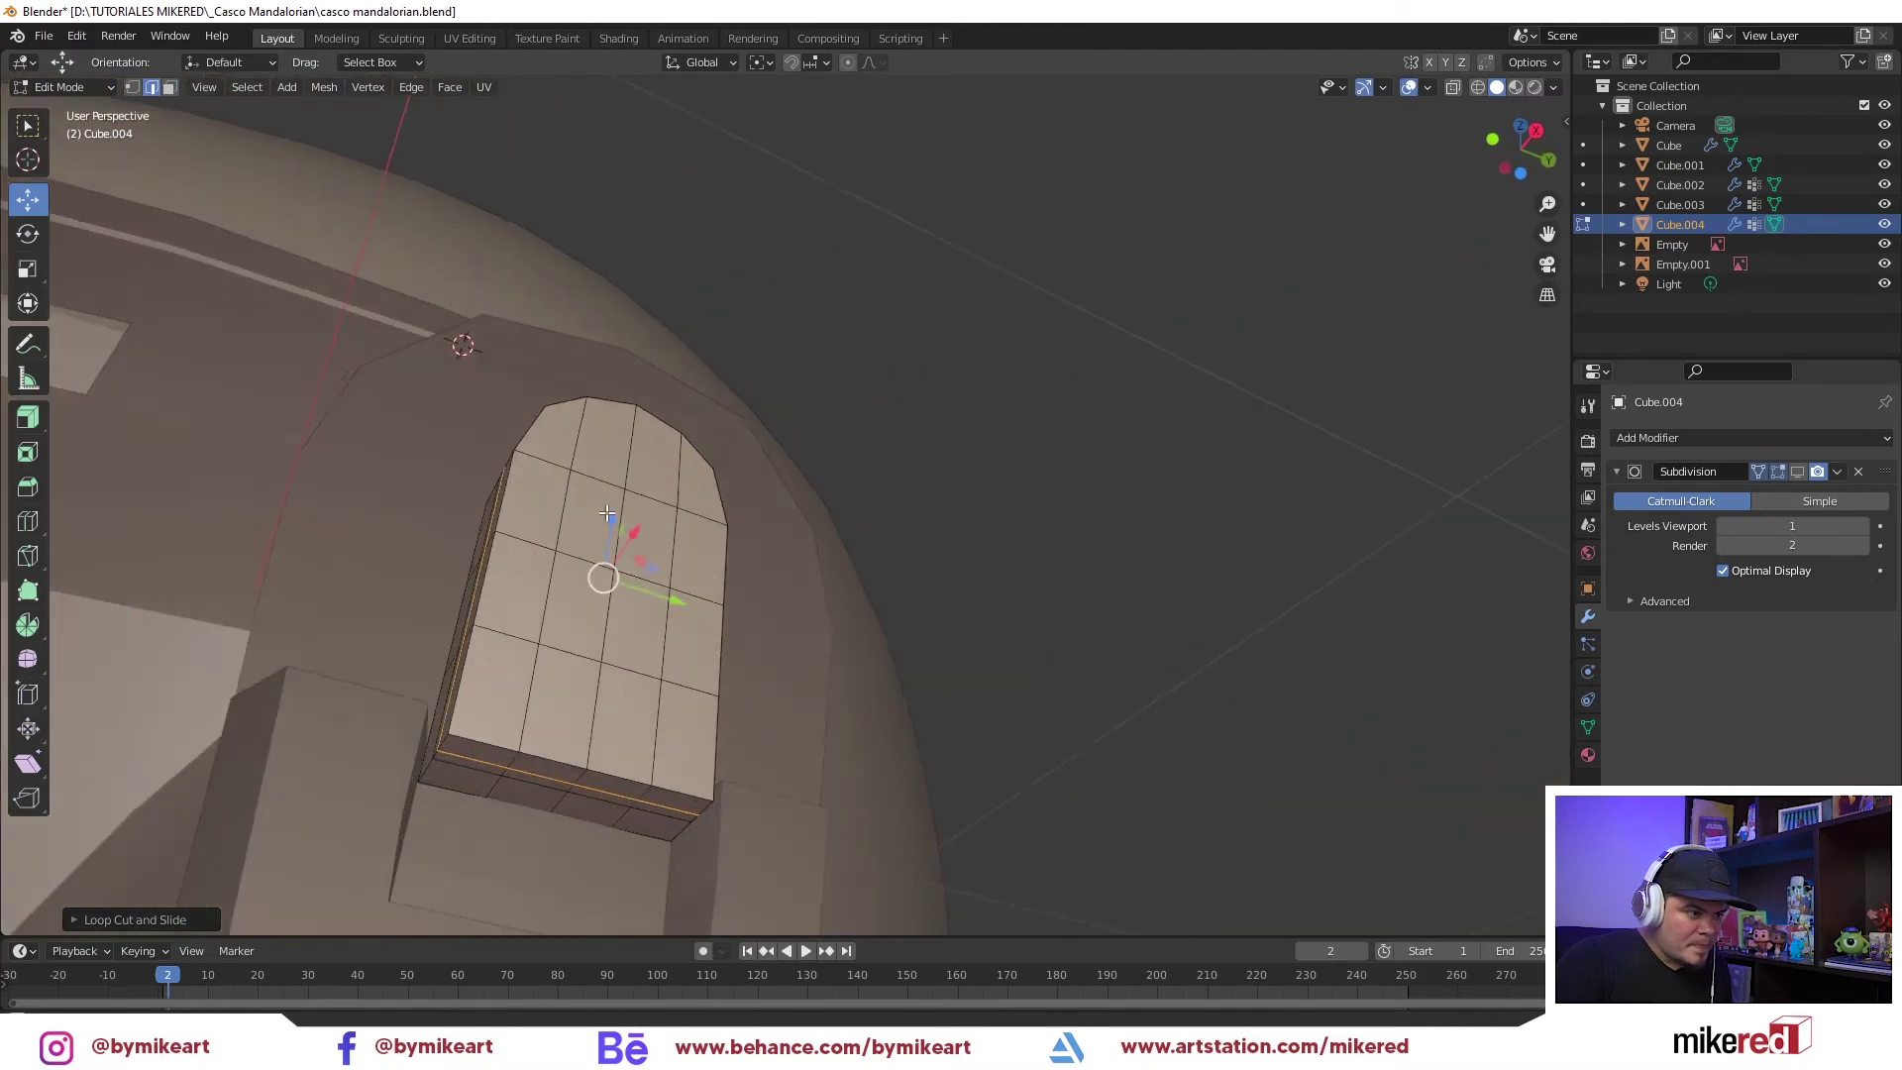
pyautogui.hotkey('ctrl', 'Tab')
pyautogui.click(565, 579)
pyautogui.click(451, 771)
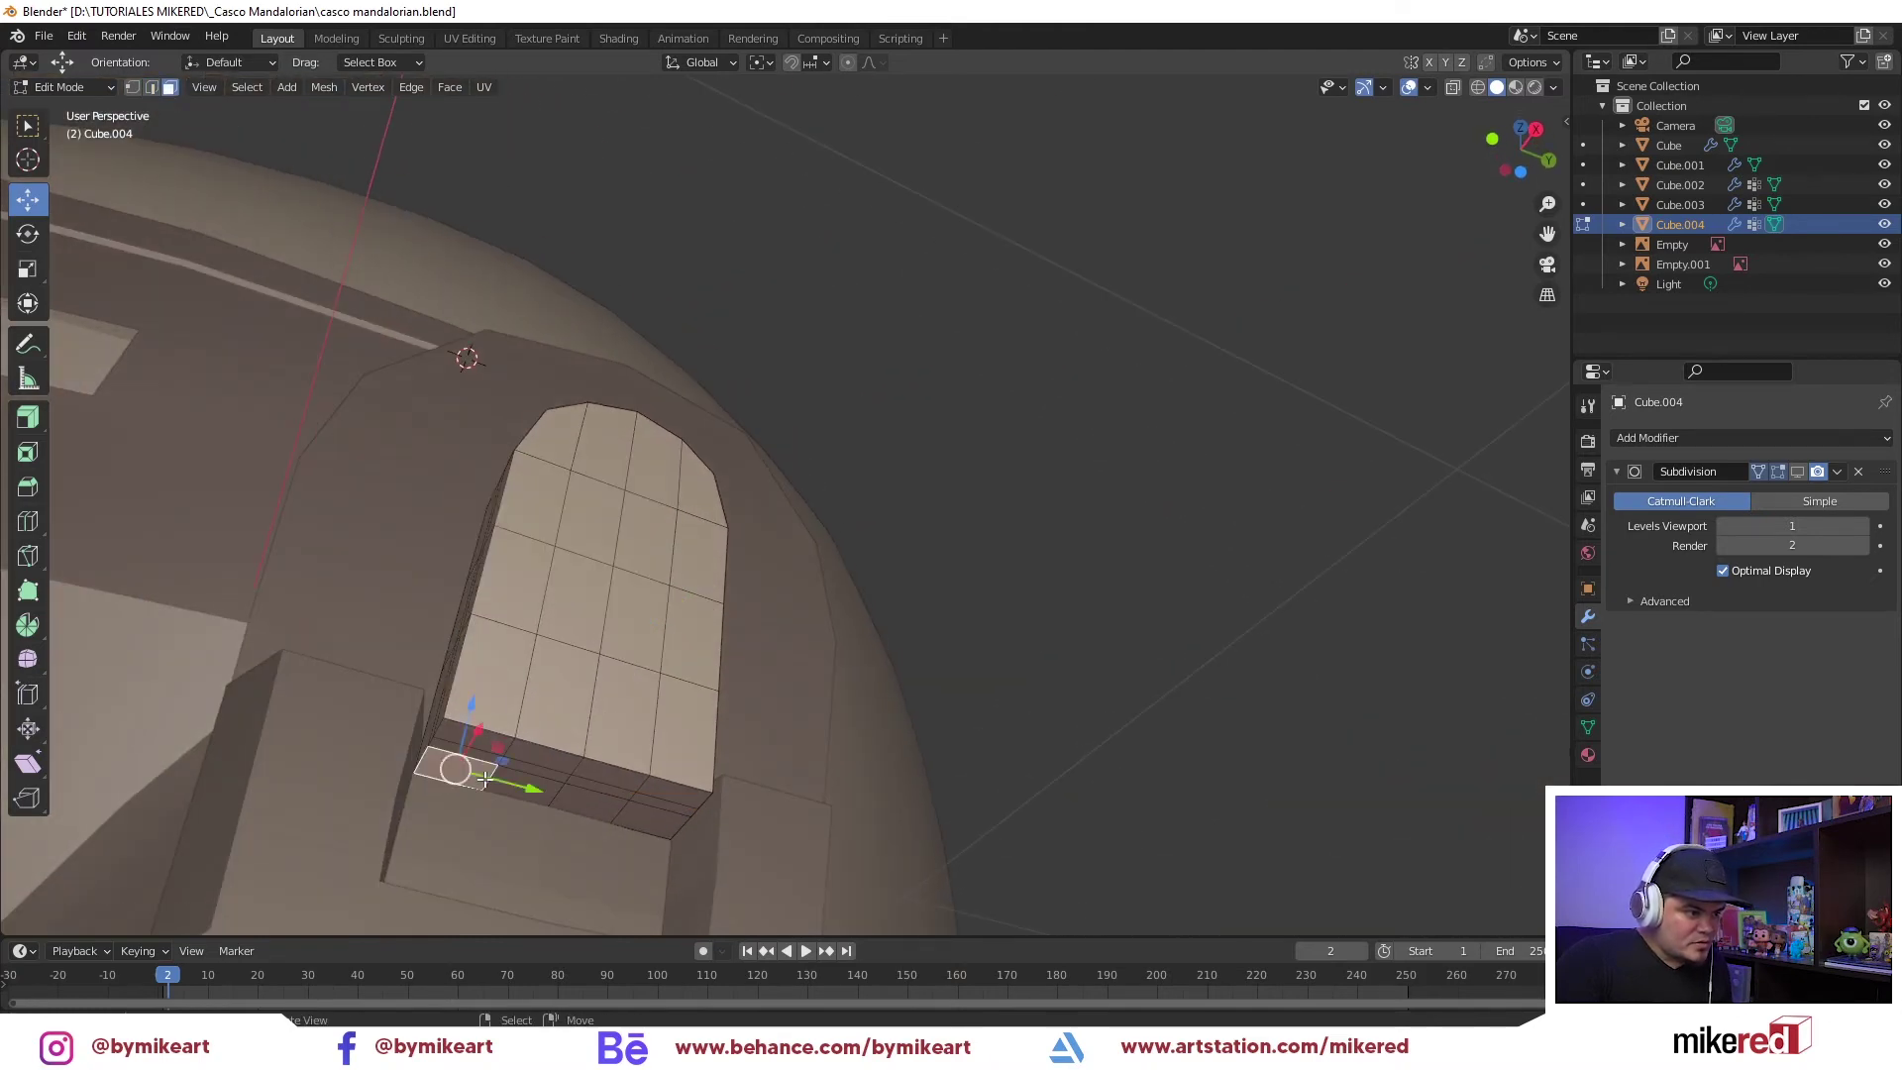
pyautogui.keyDown('ctrl'); pyautogui.click(590, 805); pyautogui.keyUp('ctrl')
pyautogui.moveTo(555, 793); pyautogui.dragTo(550, 783, button='middle')
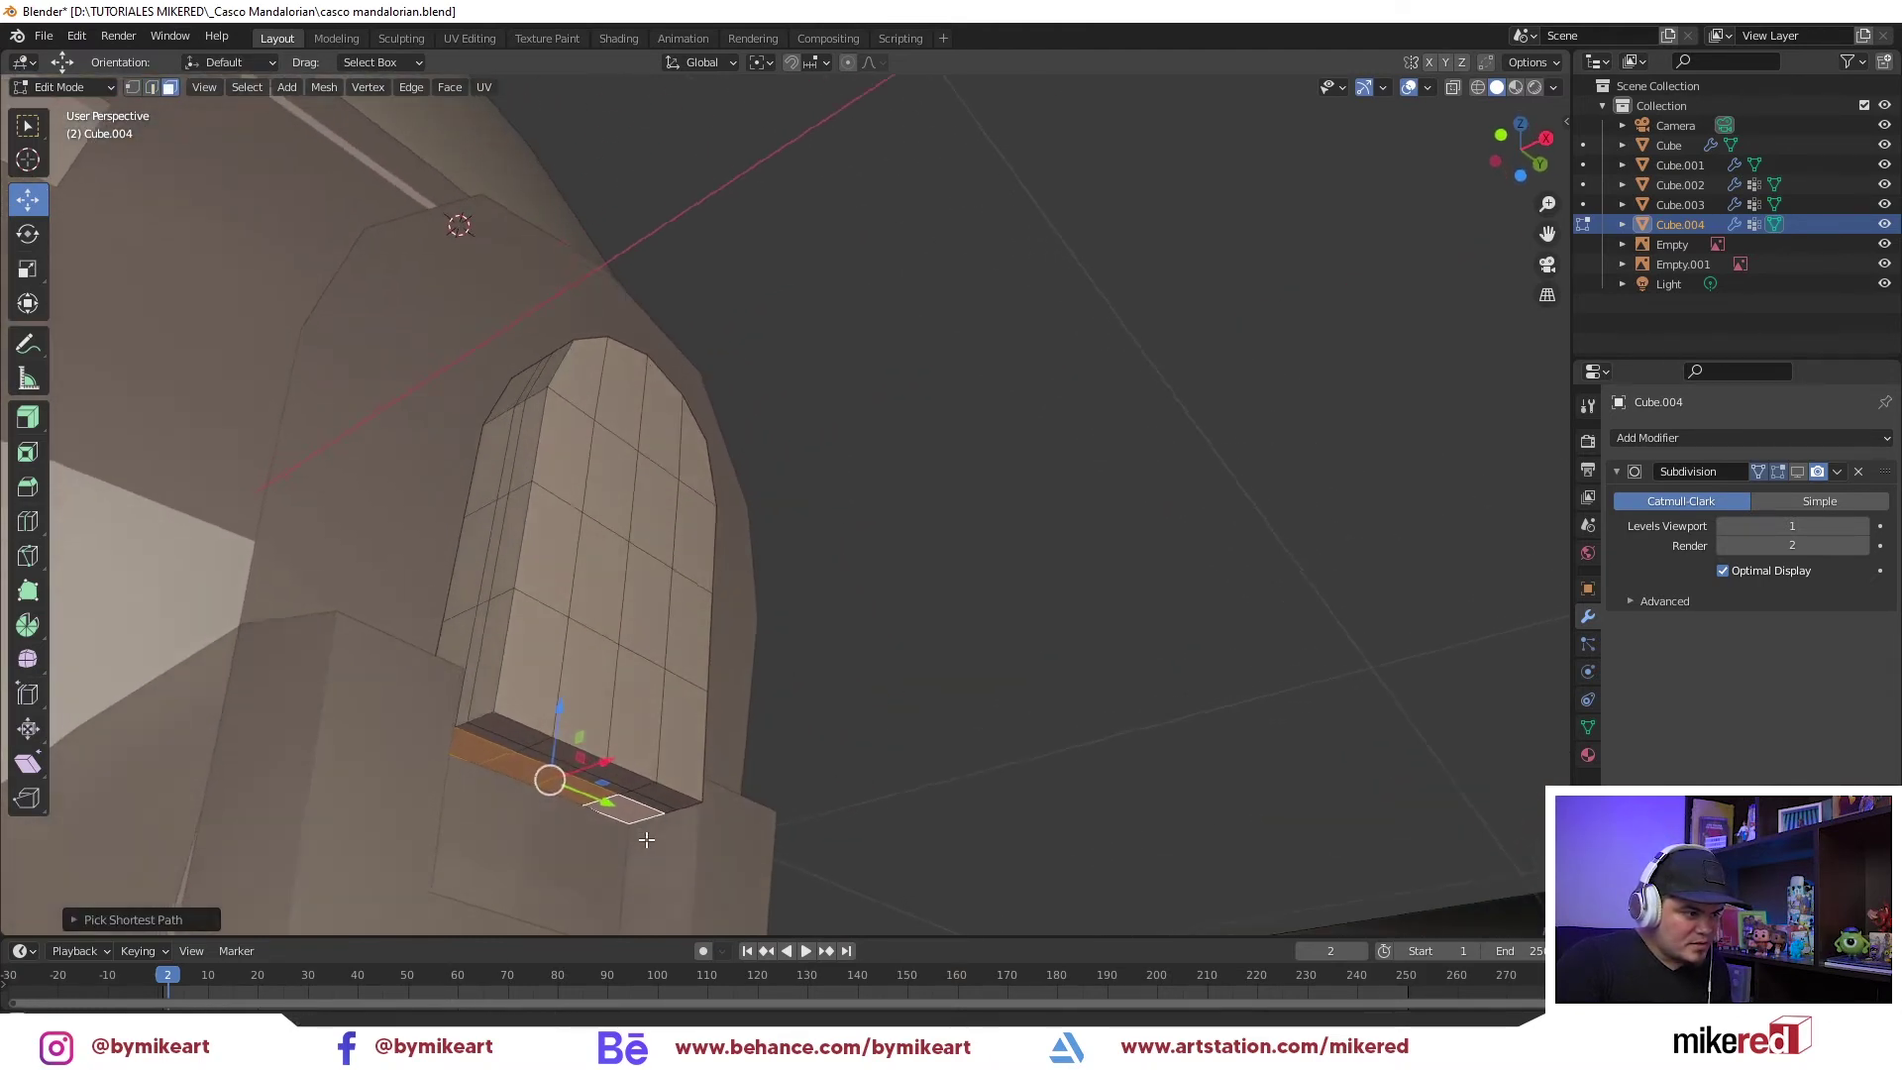
pyautogui.press('g')
pyautogui.click(573, 717)
# Extrude the bottom face strip downward into a lower tab and add a loop cut across it
pyautogui.moveTo(573, 718); pyautogui.dragTo(652, 483, button='middle')
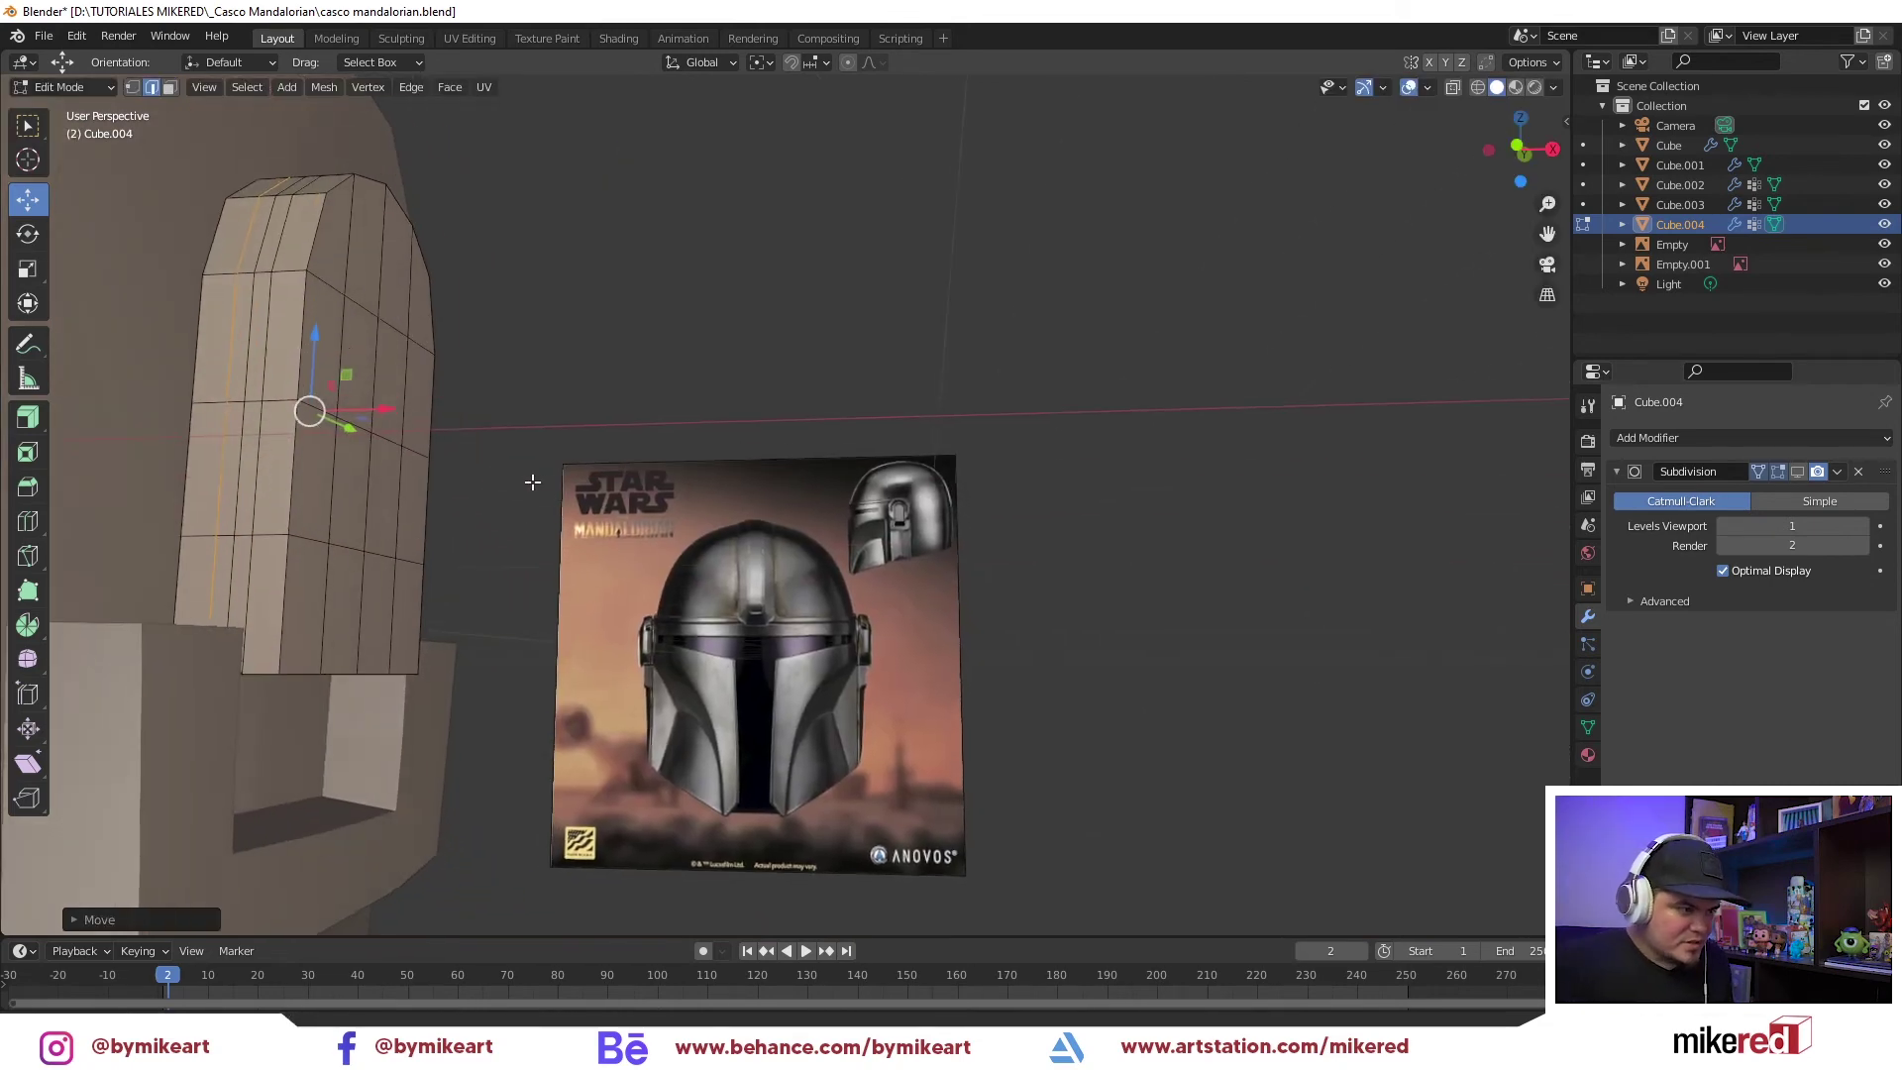
pyautogui.hotkey('ctrl', 'Tab')
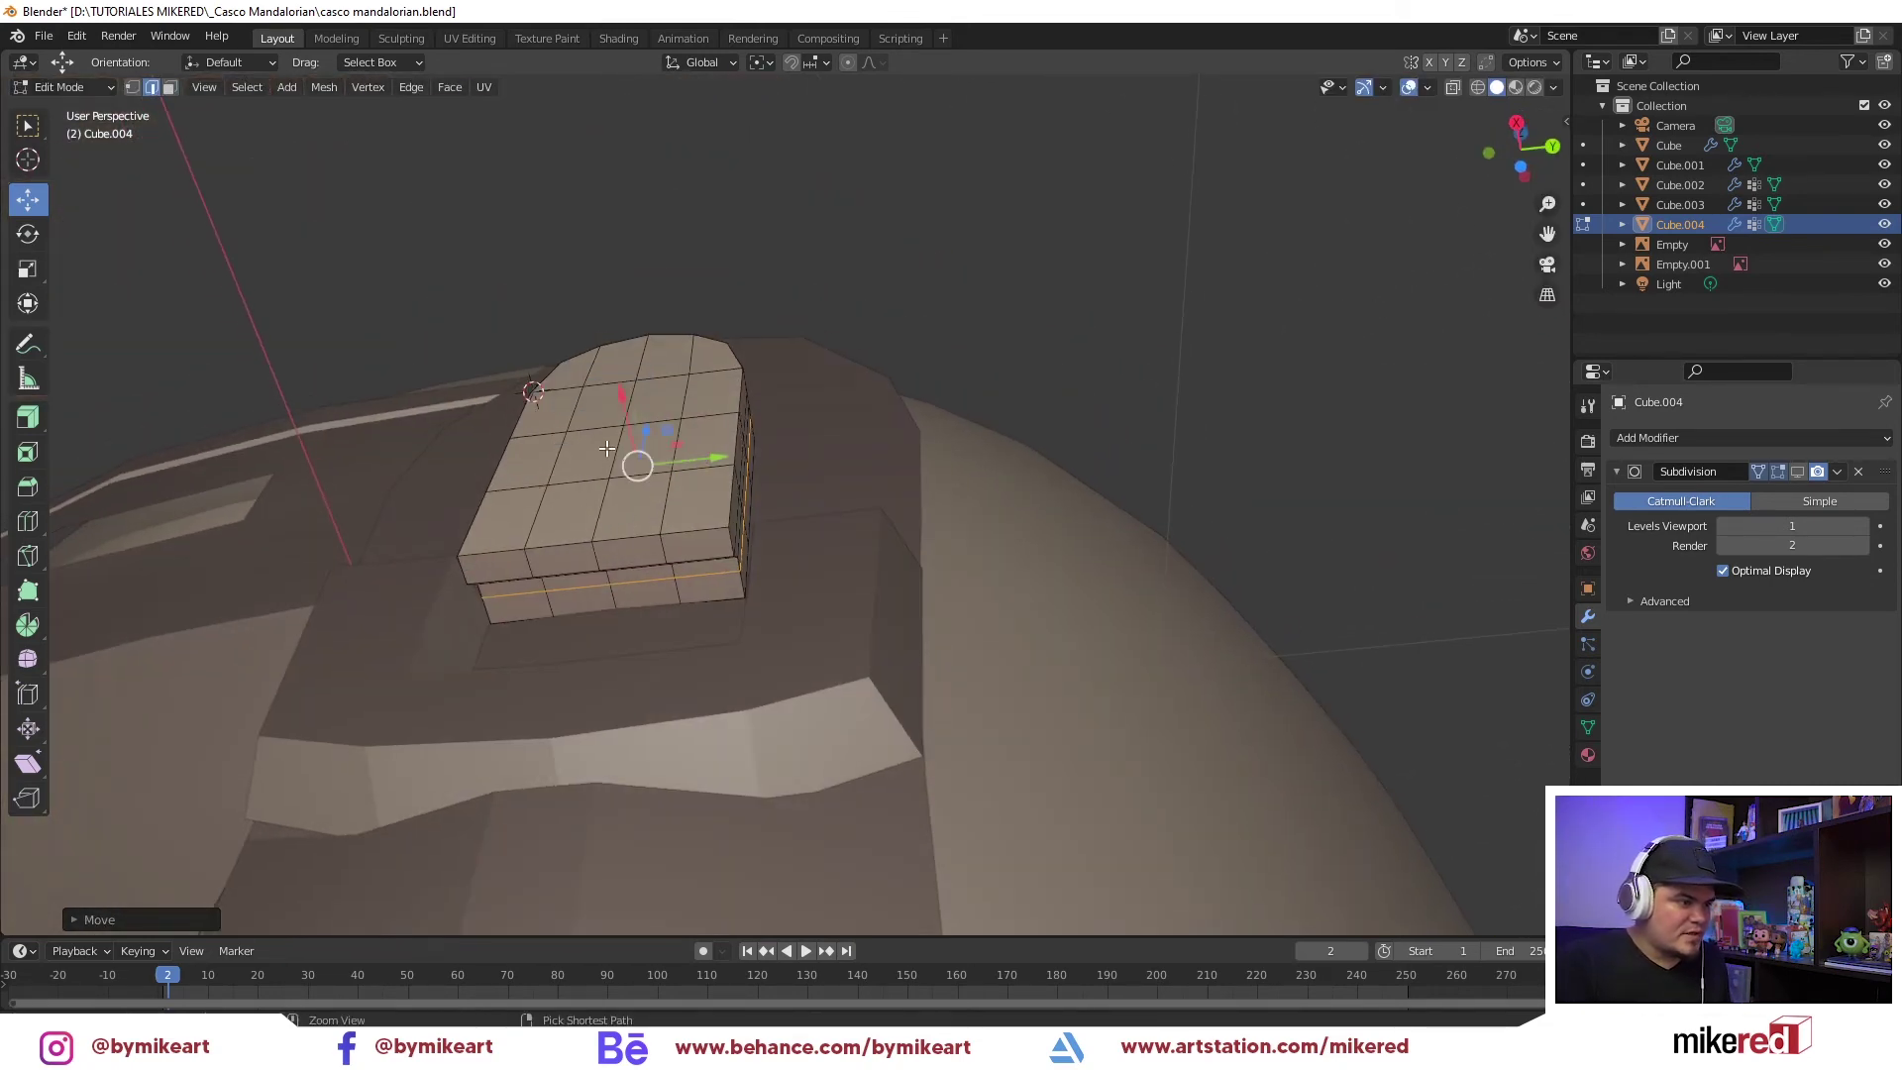
pyautogui.hotkey('ctrl', 'Tab')
pyautogui.click(639, 475)
pyautogui.click(524, 602)
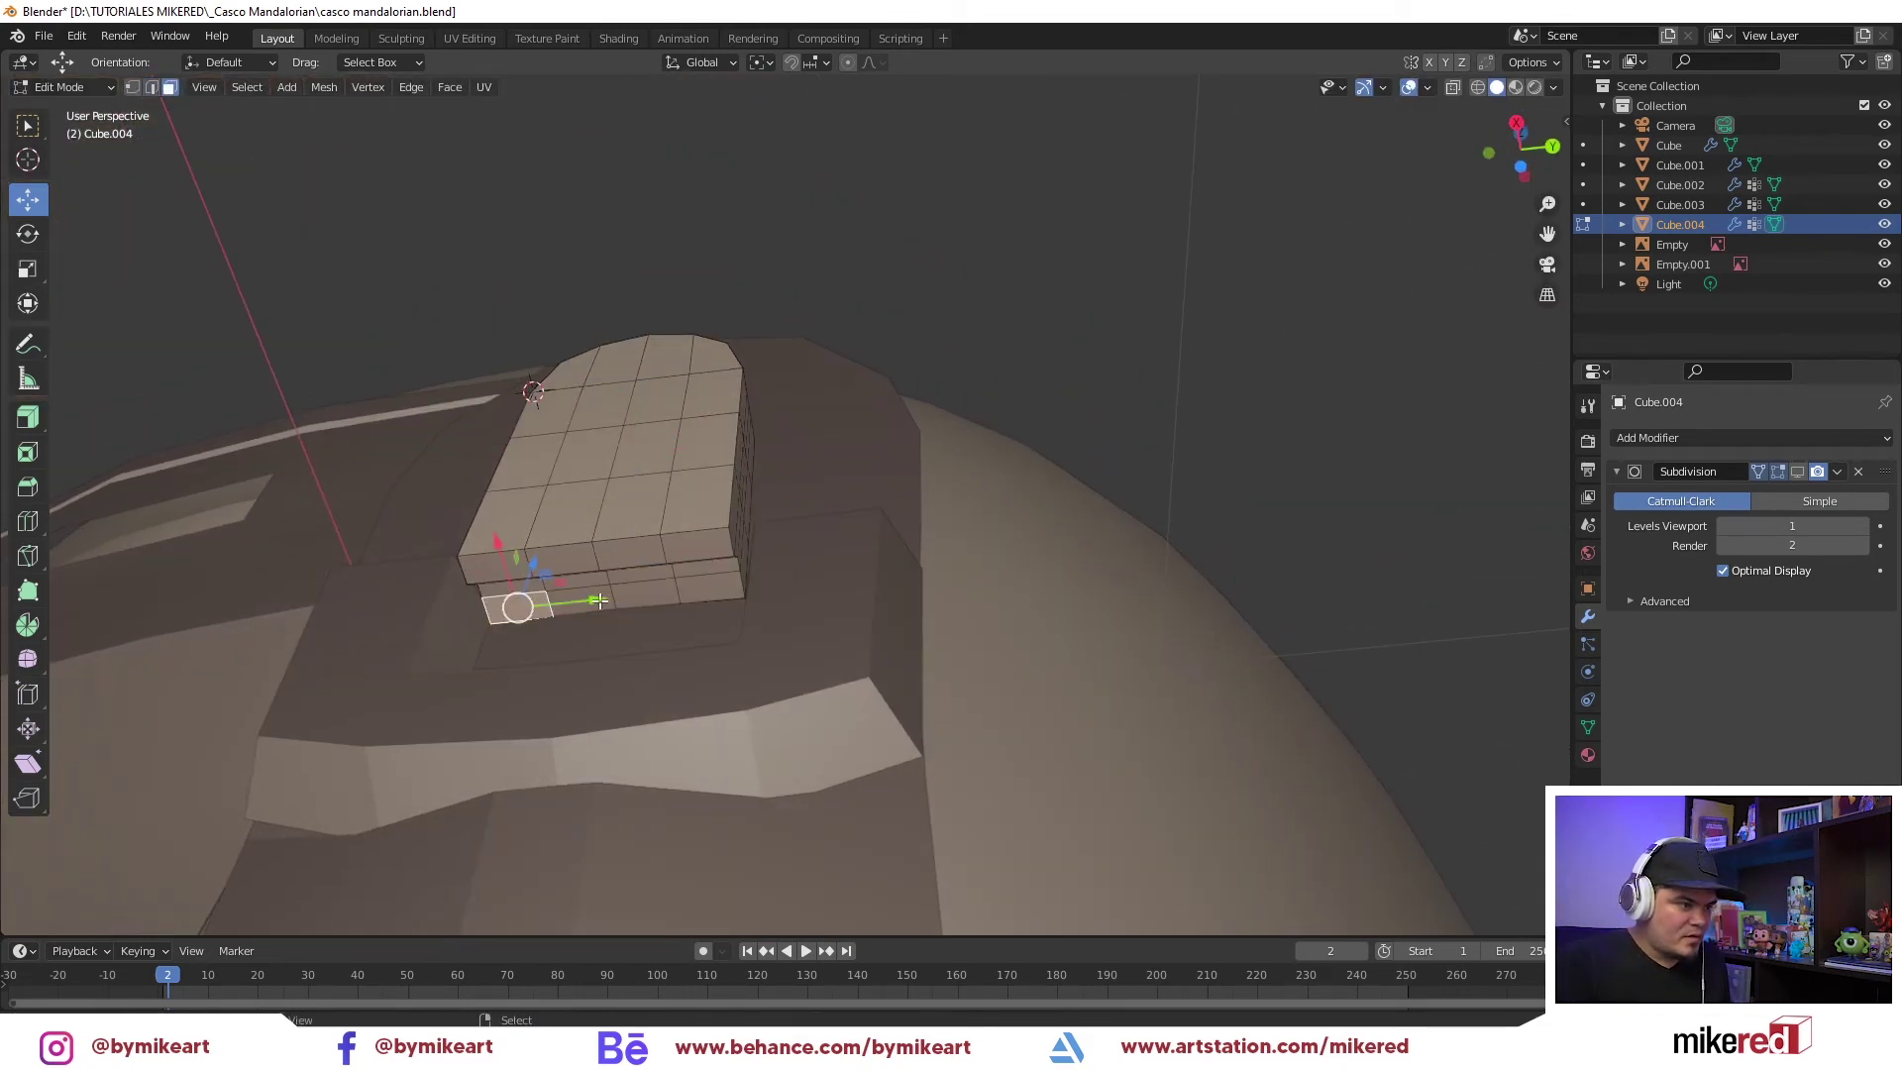
pyautogui.click(599, 600)
pyautogui.keyDown('alt'); pyautogui.click(684, 589); pyautogui.keyUp('alt')
pyautogui.moveTo(684, 589); pyautogui.dragTo(728, 713, button='middle')
pyautogui.press('e')
pyautogui.click(718, 780)
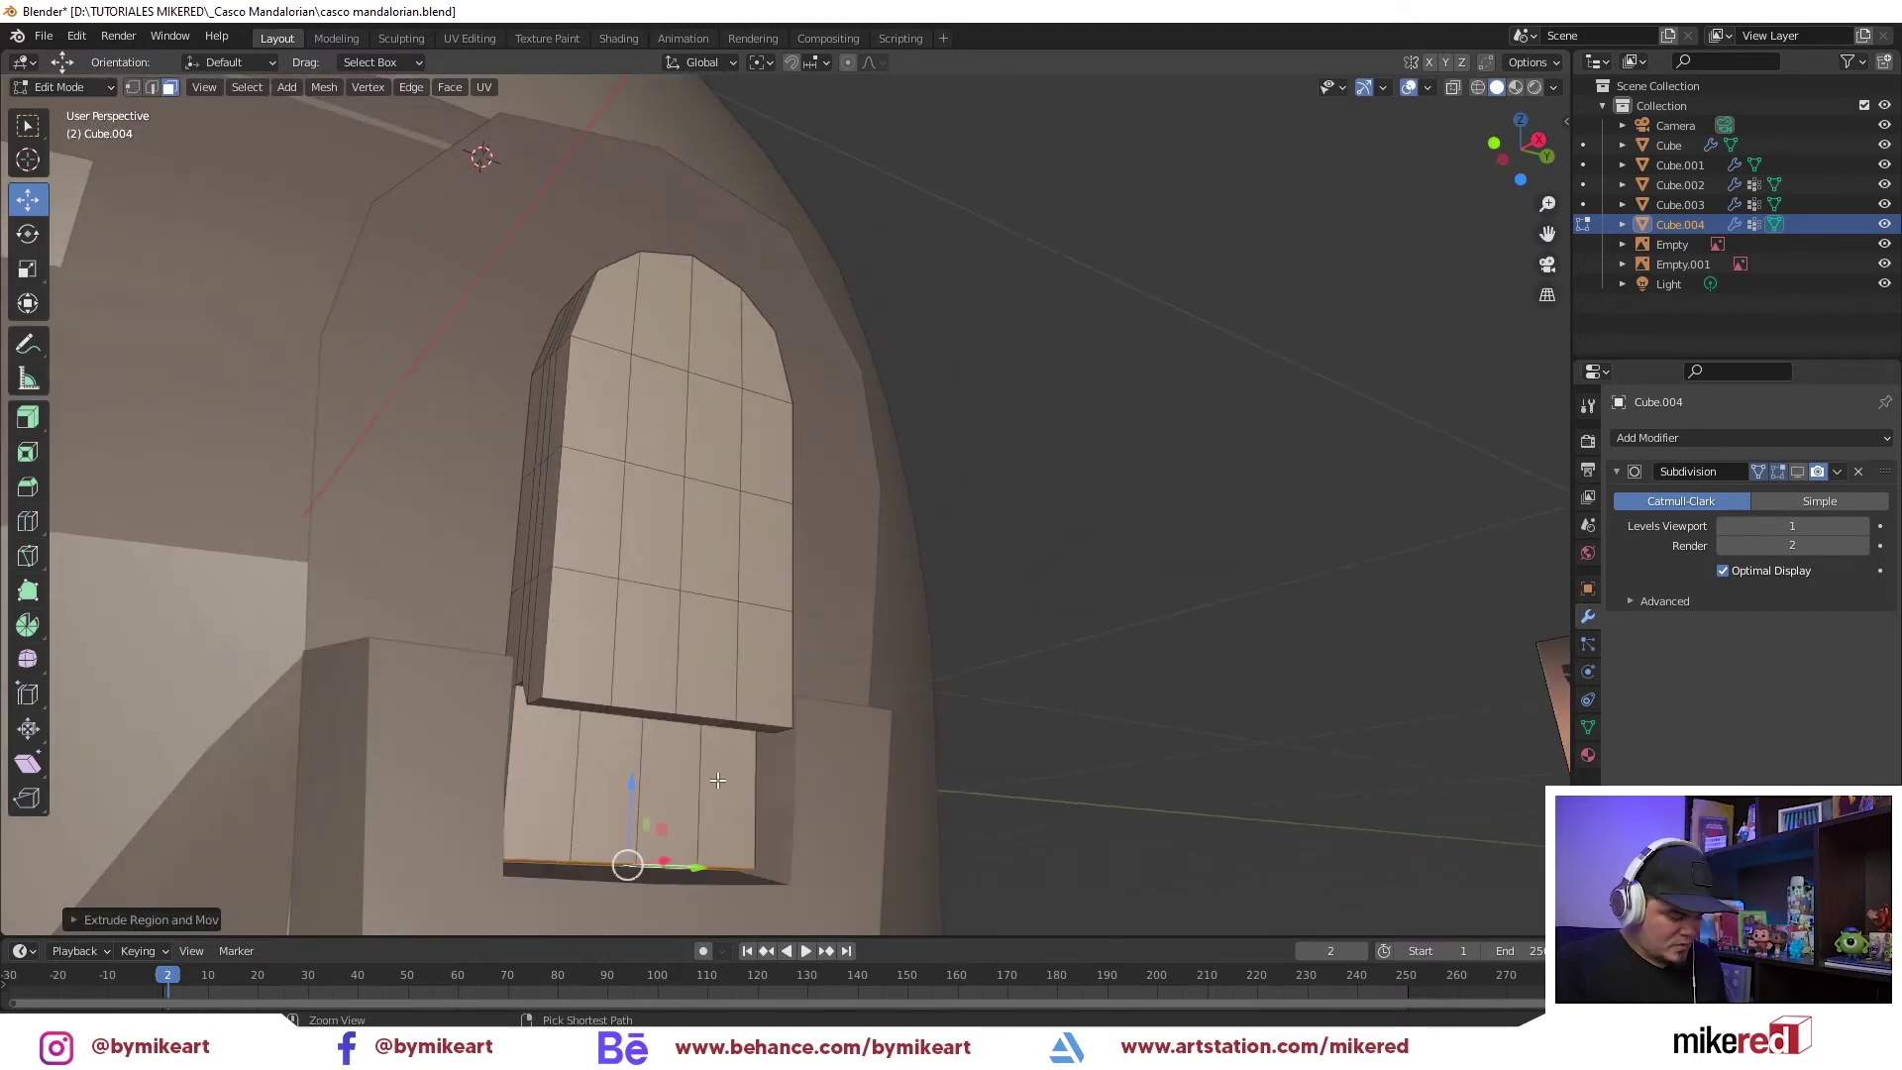
pyautogui.hotkey('ctrl', 'r')
pyautogui.click(717, 779)
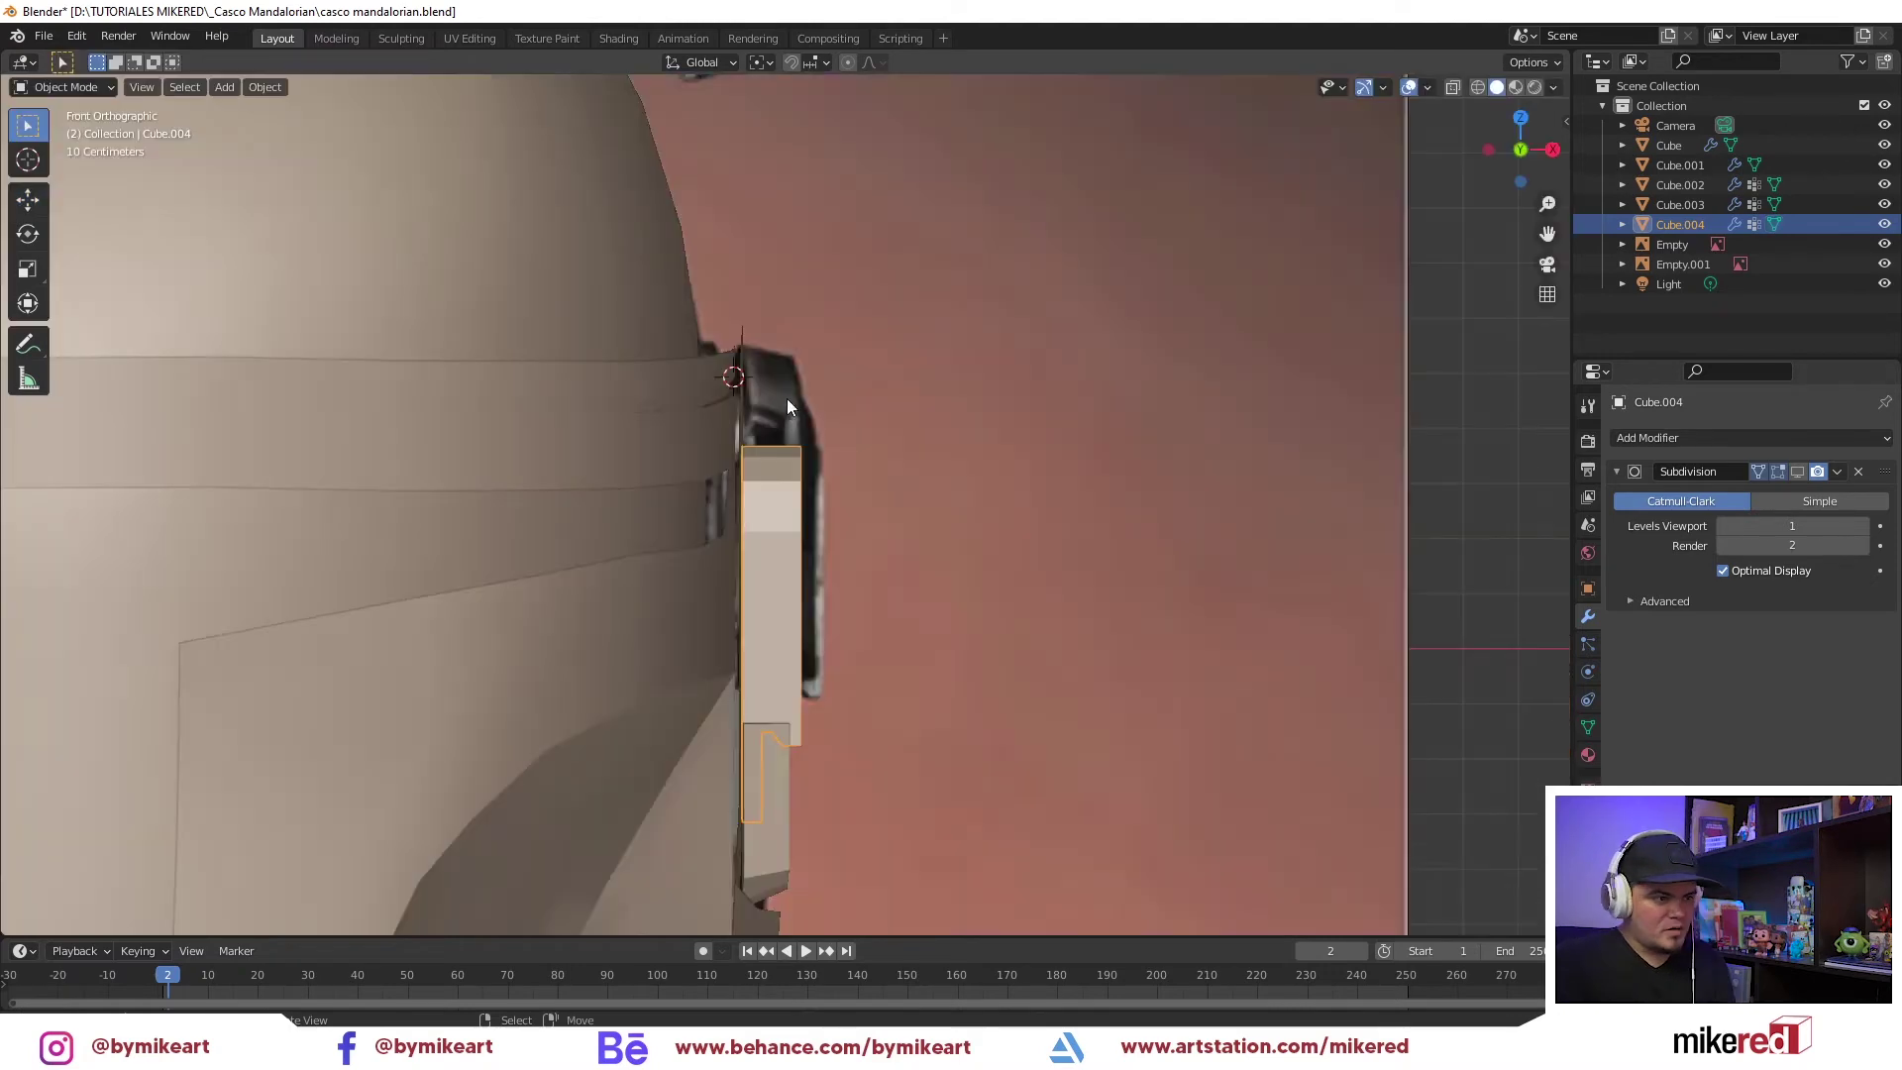
pyautogui.scroll(3, 745, 508)
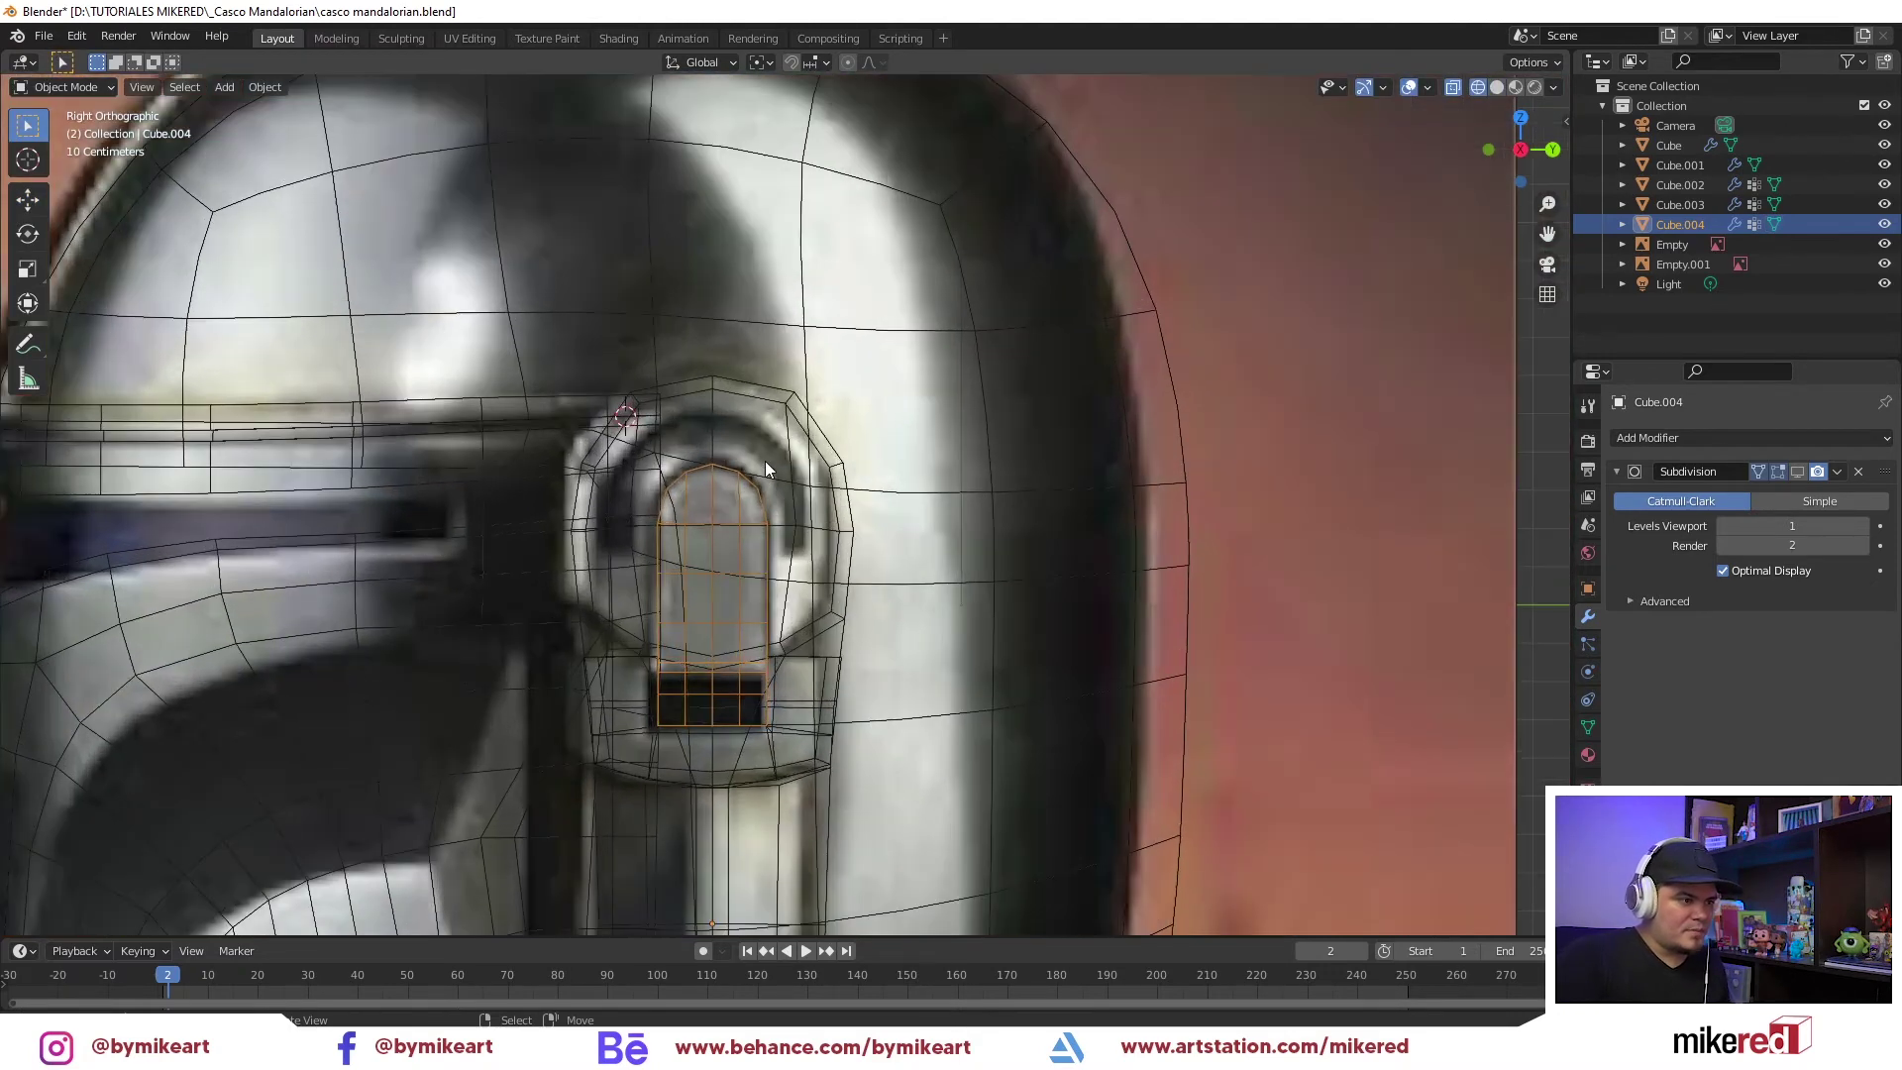
pyautogui.scroll(2, 765, 460)
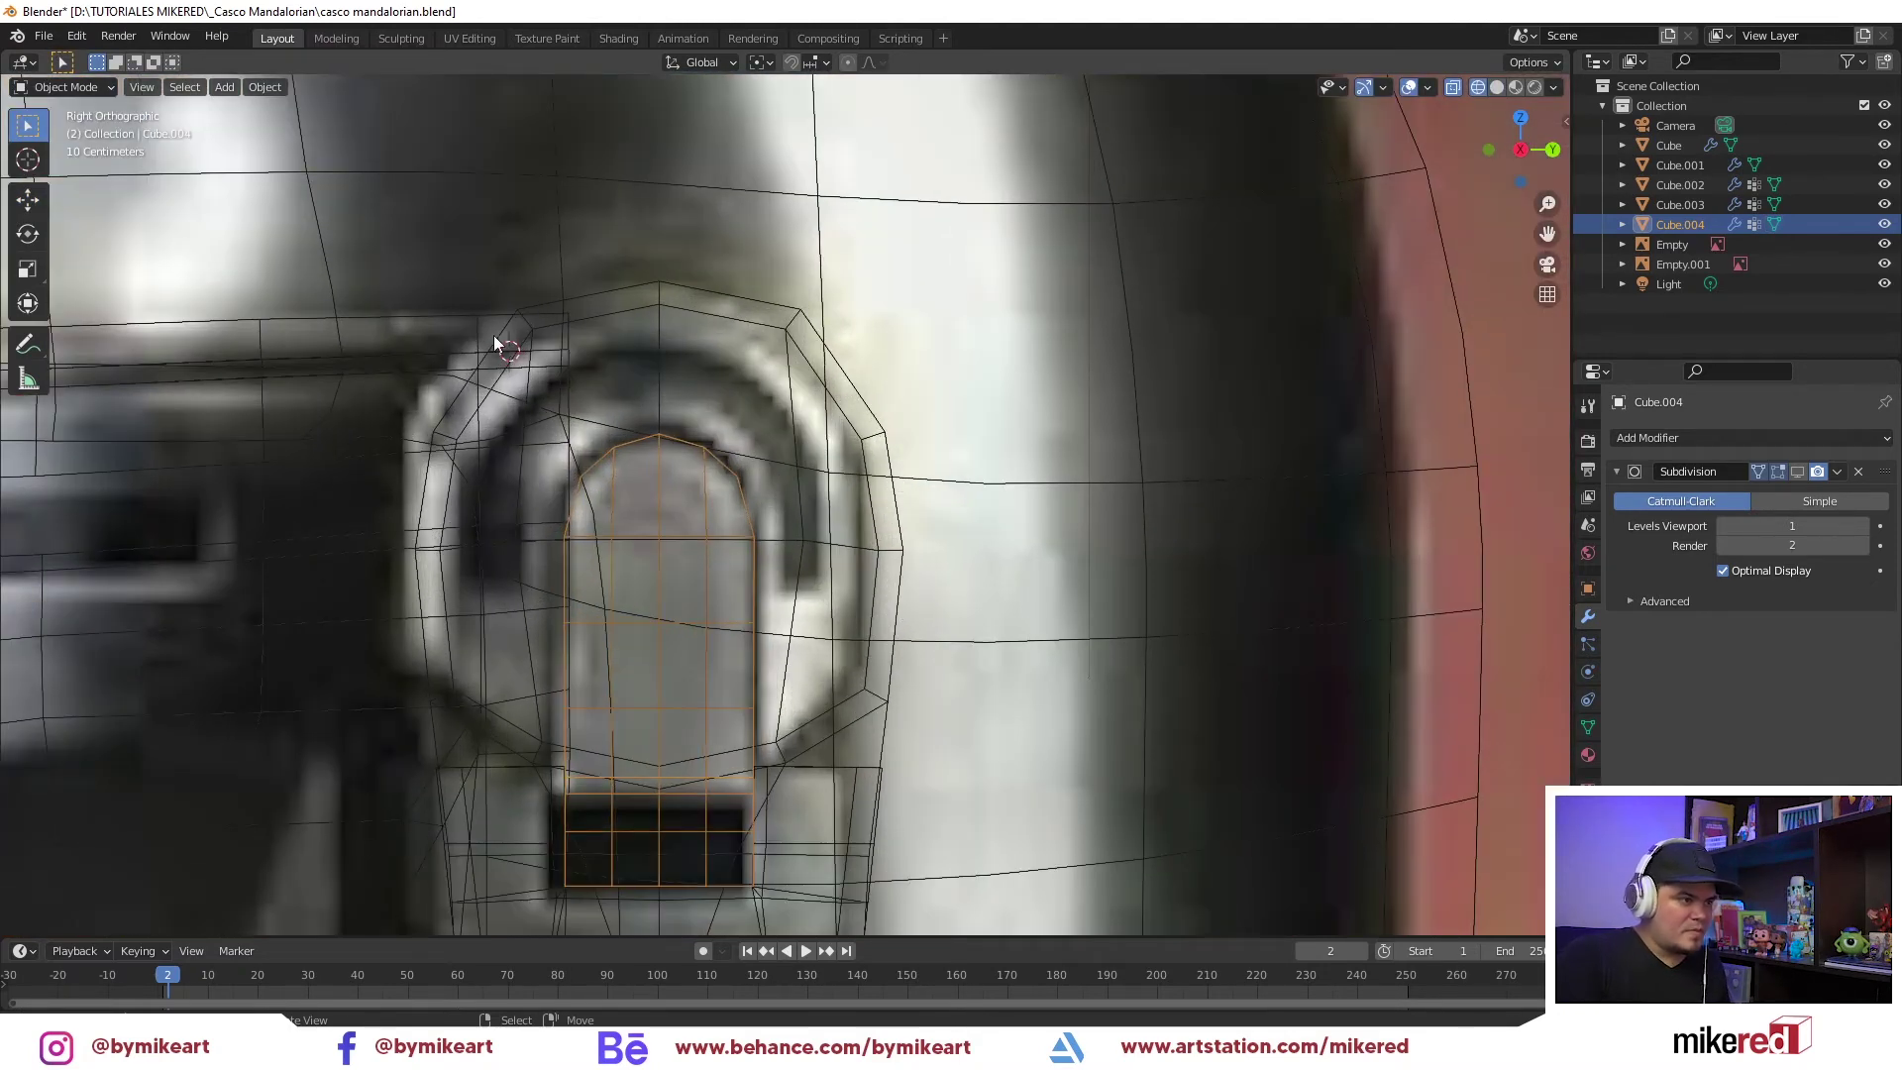
pyautogui.scroll(1, 618, 575)
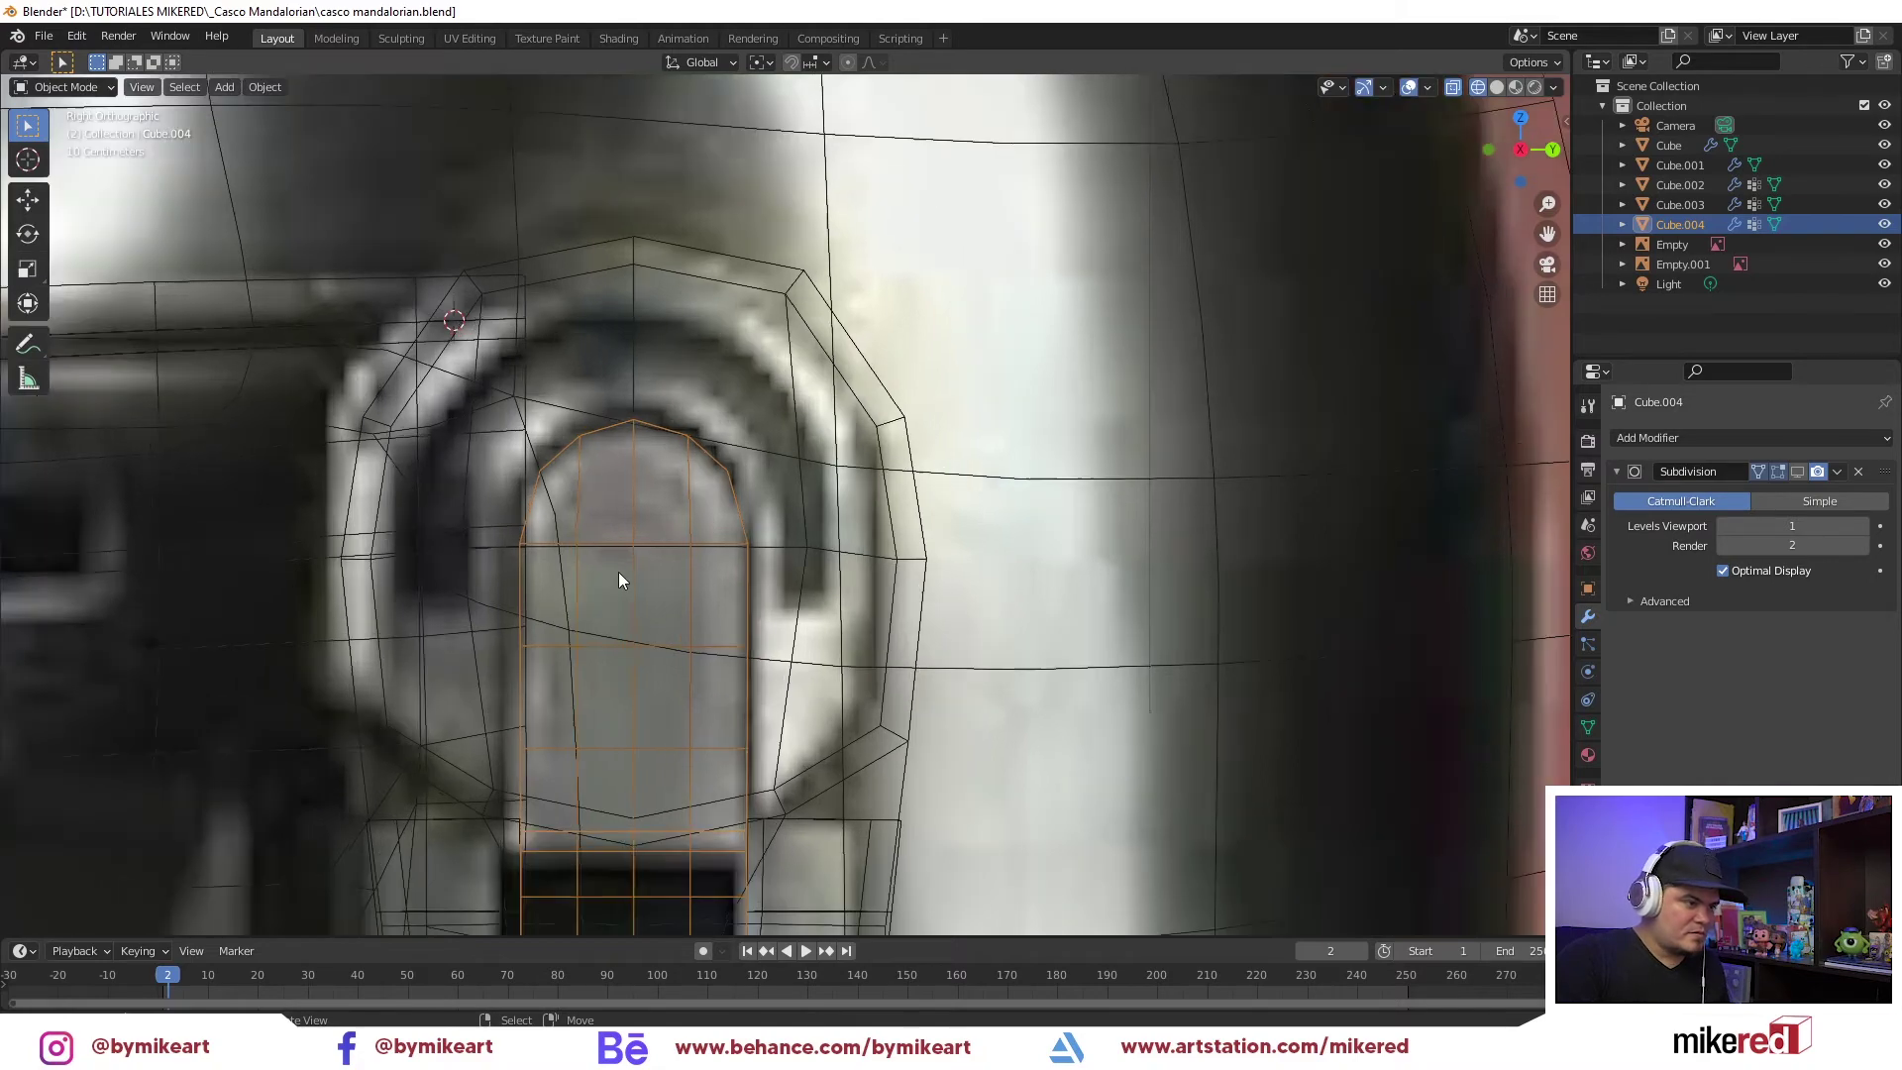
pyautogui.scroll(-2, 620, 596)
pyautogui.scroll(-4, 618, 601)
pyautogui.scroll(3, 617, 601)
pyautogui.scroll(-1, 634, 634)
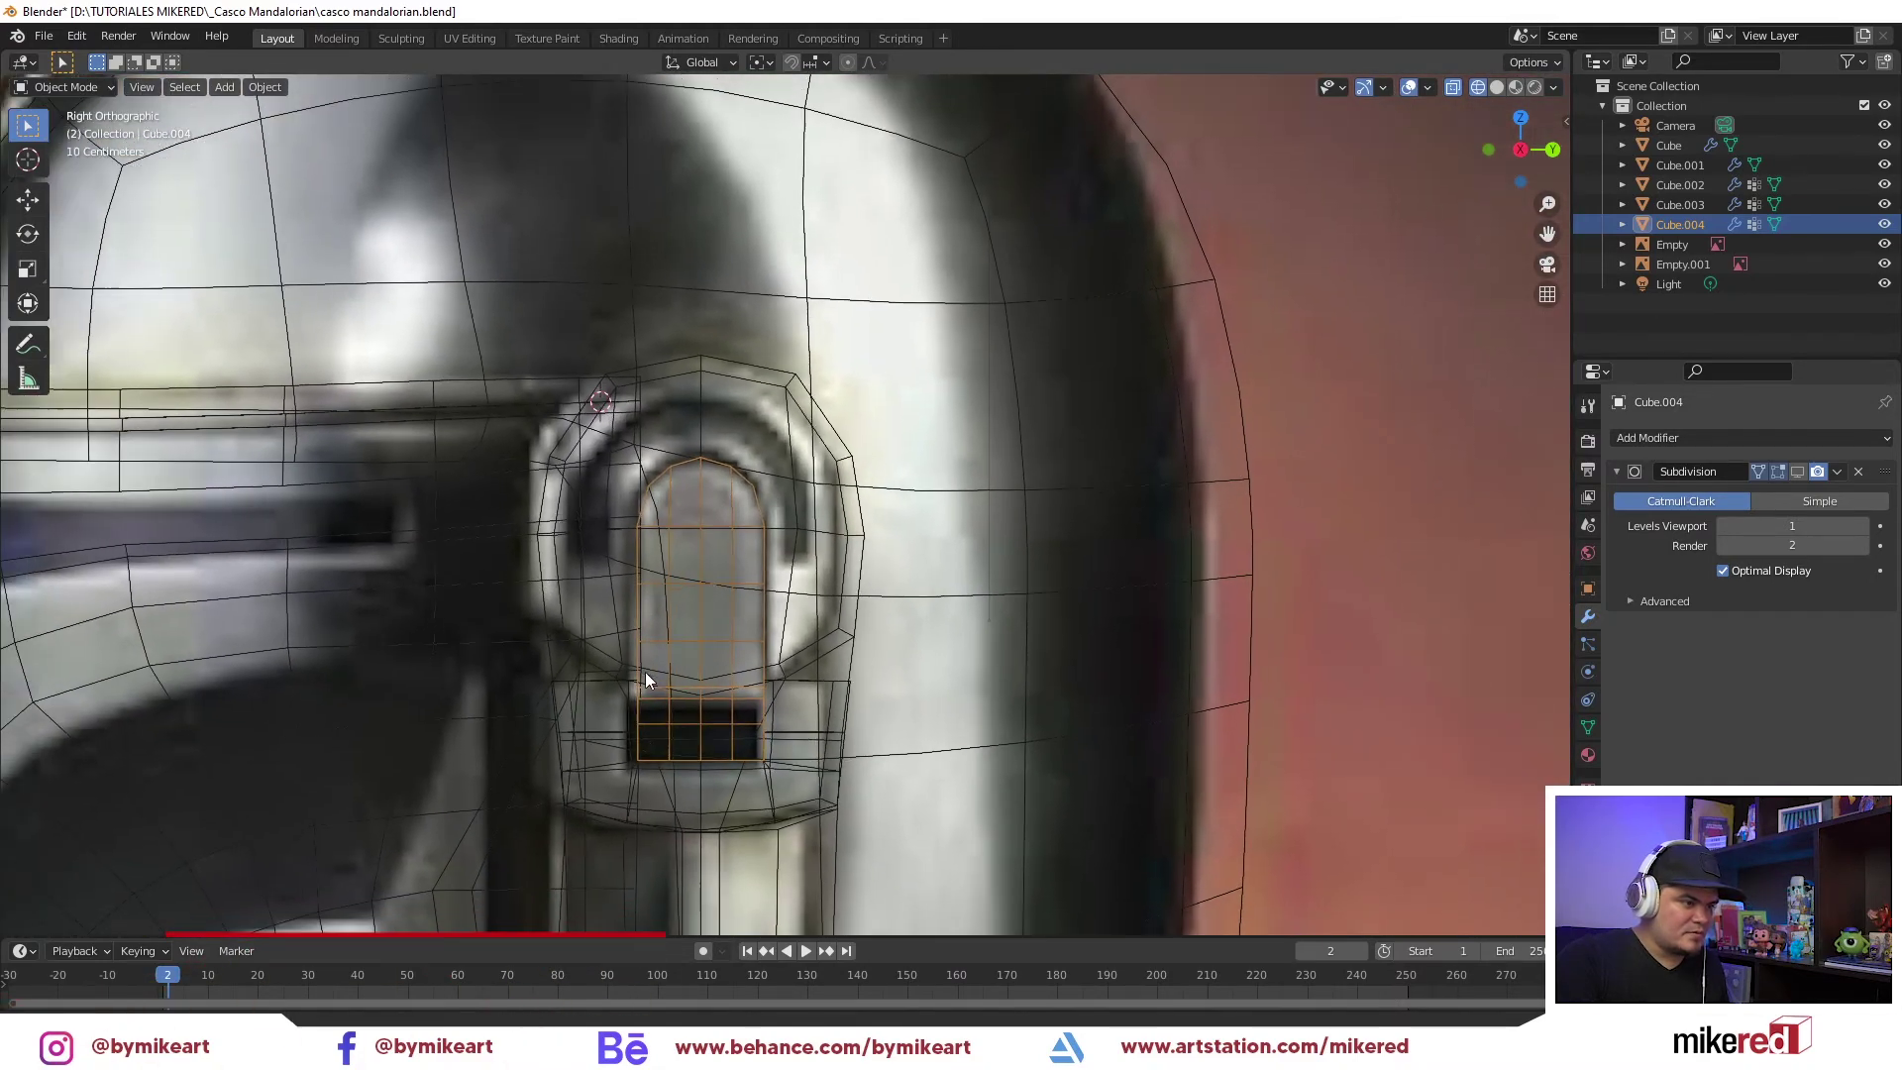
pyautogui.scroll(1, 646, 604)
pyautogui.scroll(2, 648, 609)
pyautogui.scroll(-2, 649, 613)
pyautogui.keyDown('shift'); pyautogui.moveTo(649, 612); pyautogui.dragTo(900, 632, button='middle'); pyautogui.keyUp('shift')
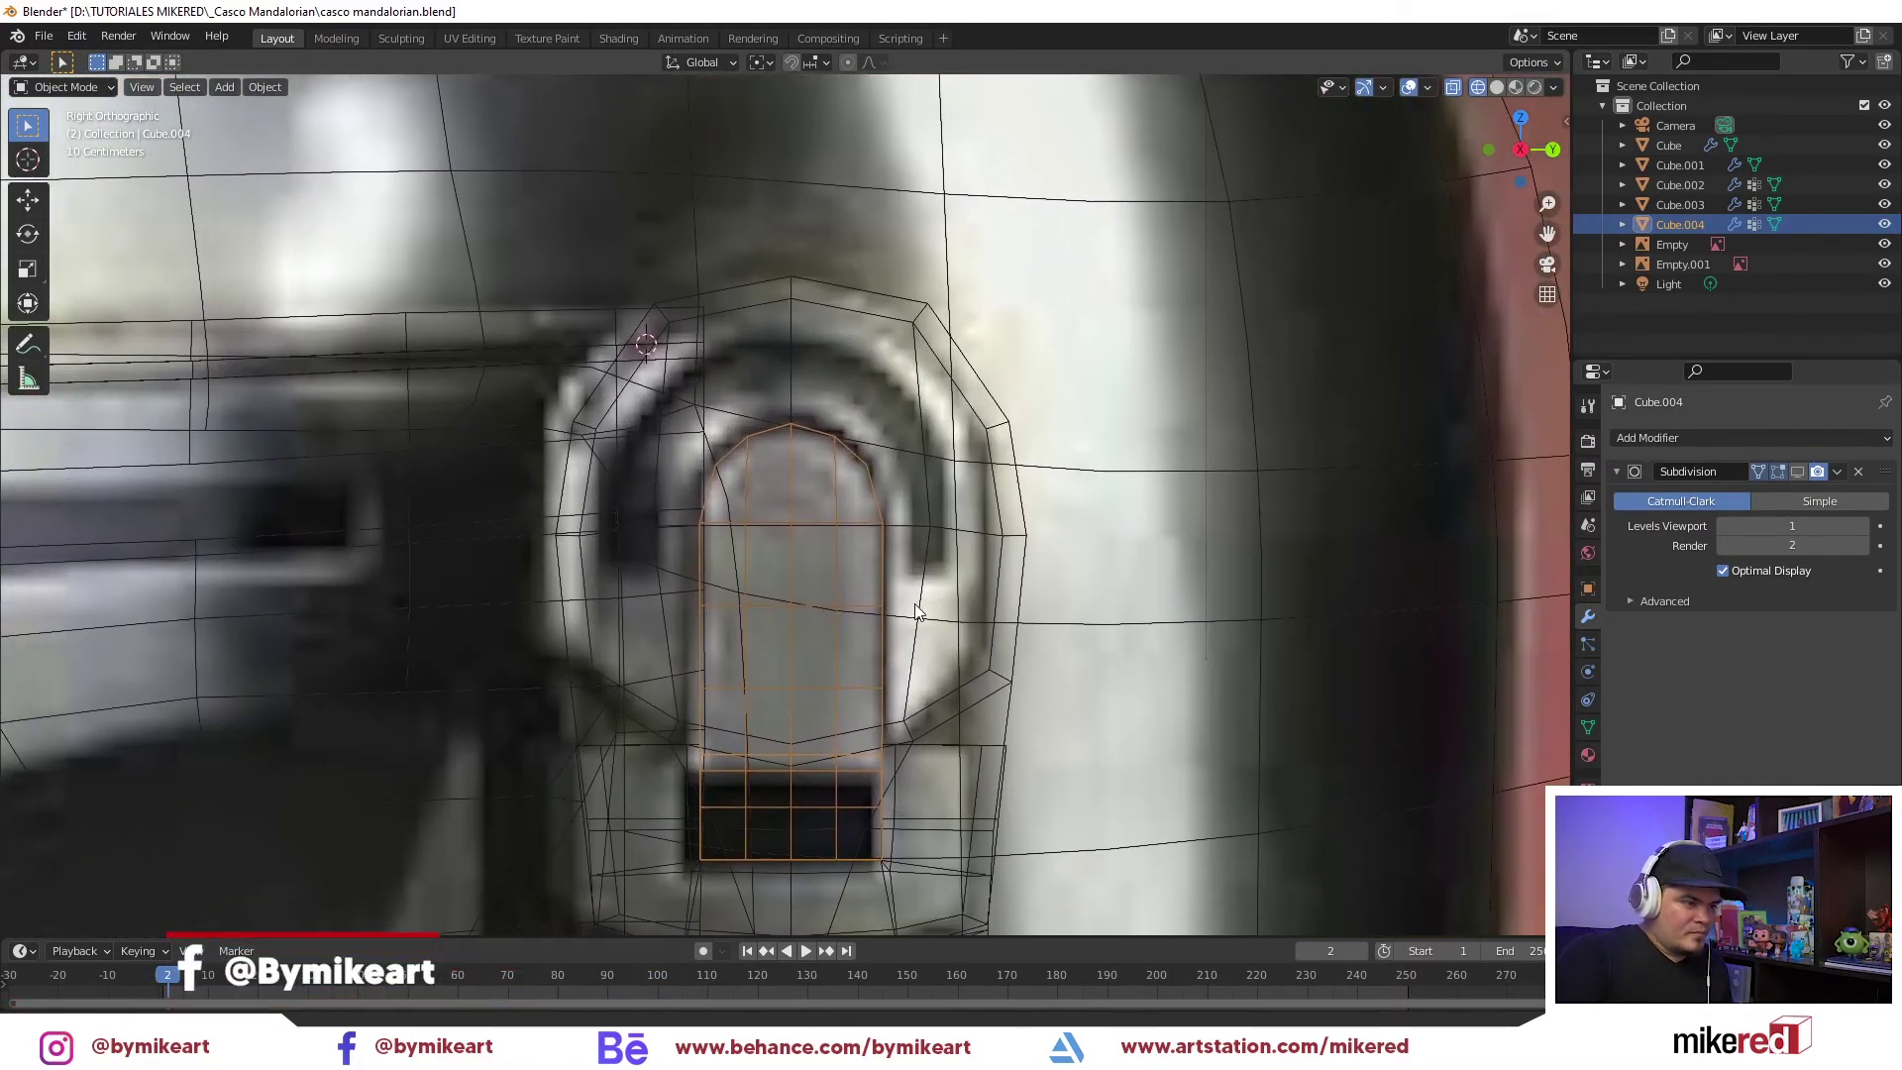
pyautogui.scroll(-2, 900, 632)
pyautogui.scroll(2, 897, 684)
pyautogui.click(898, 684)
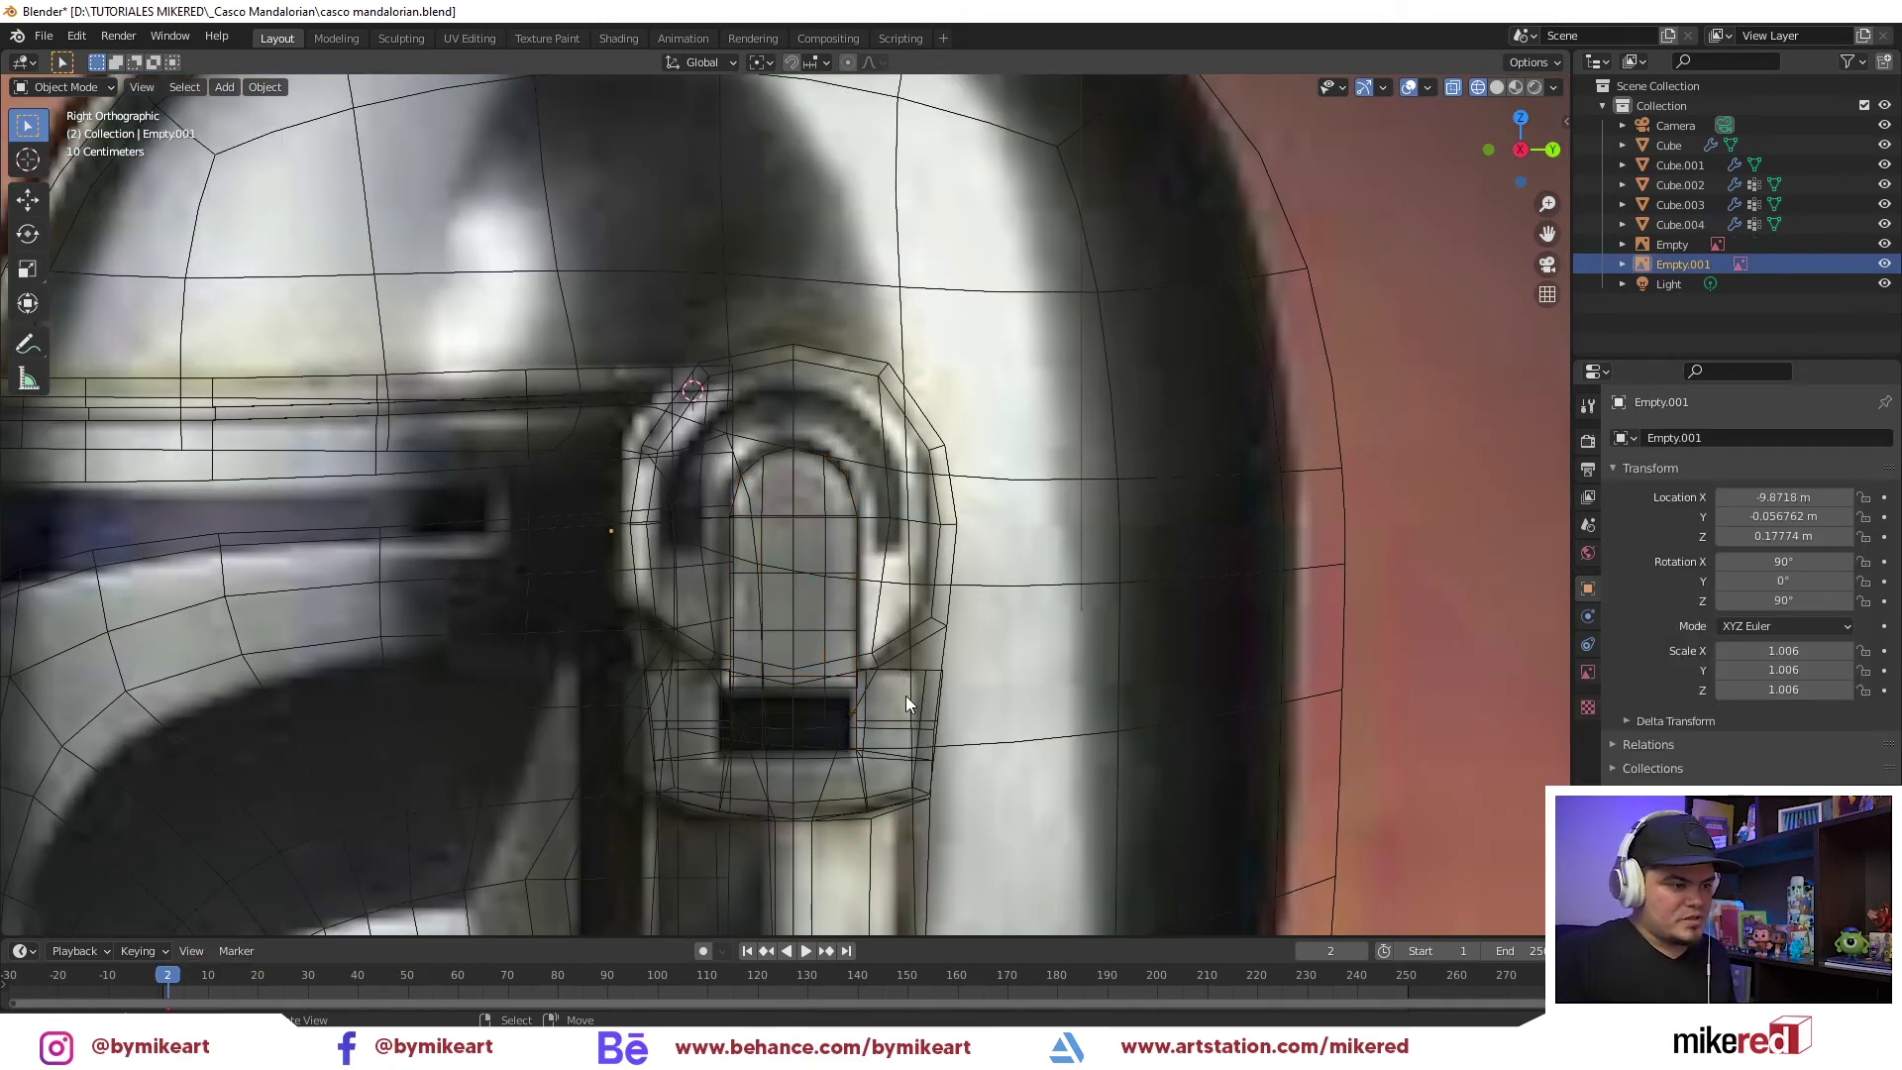
# Duplicate a lower ear-ring face of Cube.003 and move the copy straight up
pyautogui.click(920, 678)
pyautogui.press('Tab')
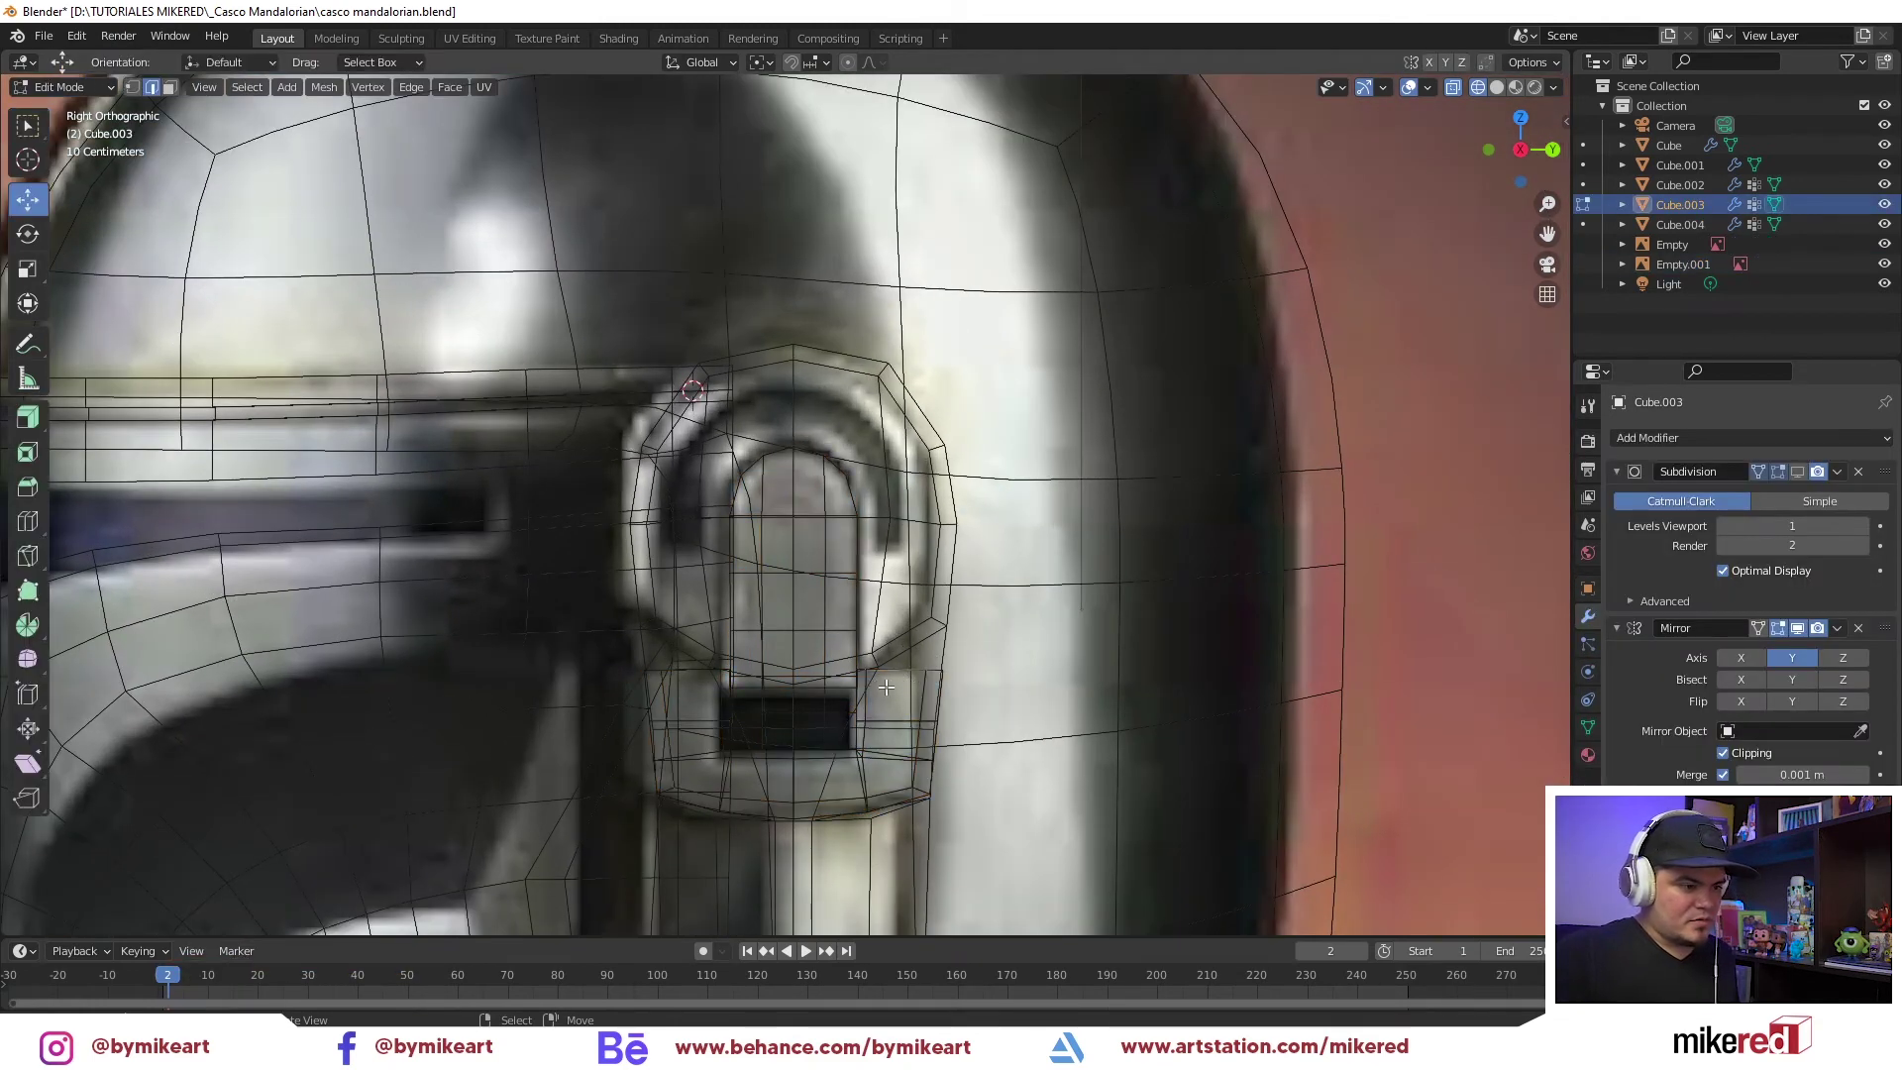
pyautogui.hotkey('shift', 'z')
pyautogui.hotkey('shift', 'z')
pyautogui.hotkey('shift', 'z')
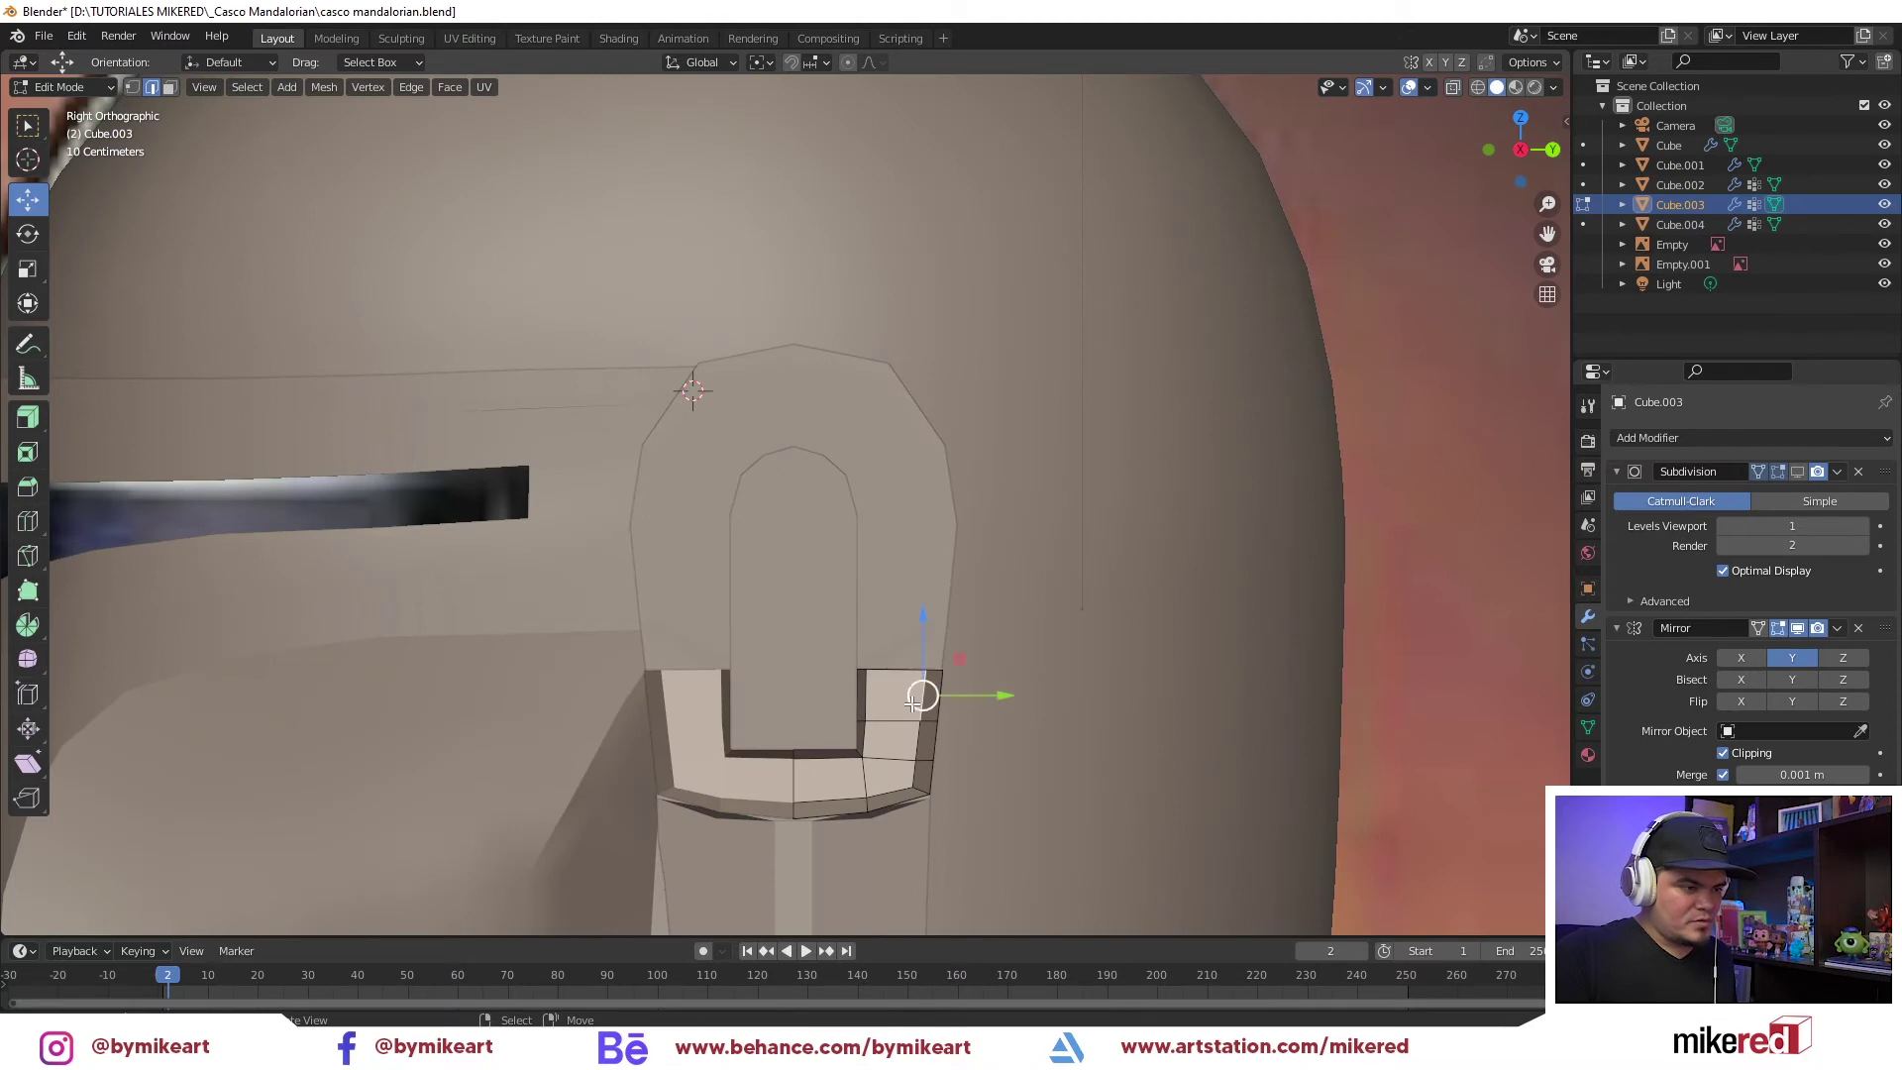
pyautogui.hotkey('ctrl', 'Tab')
pyautogui.click(885, 703)
pyautogui.click(913, 691)
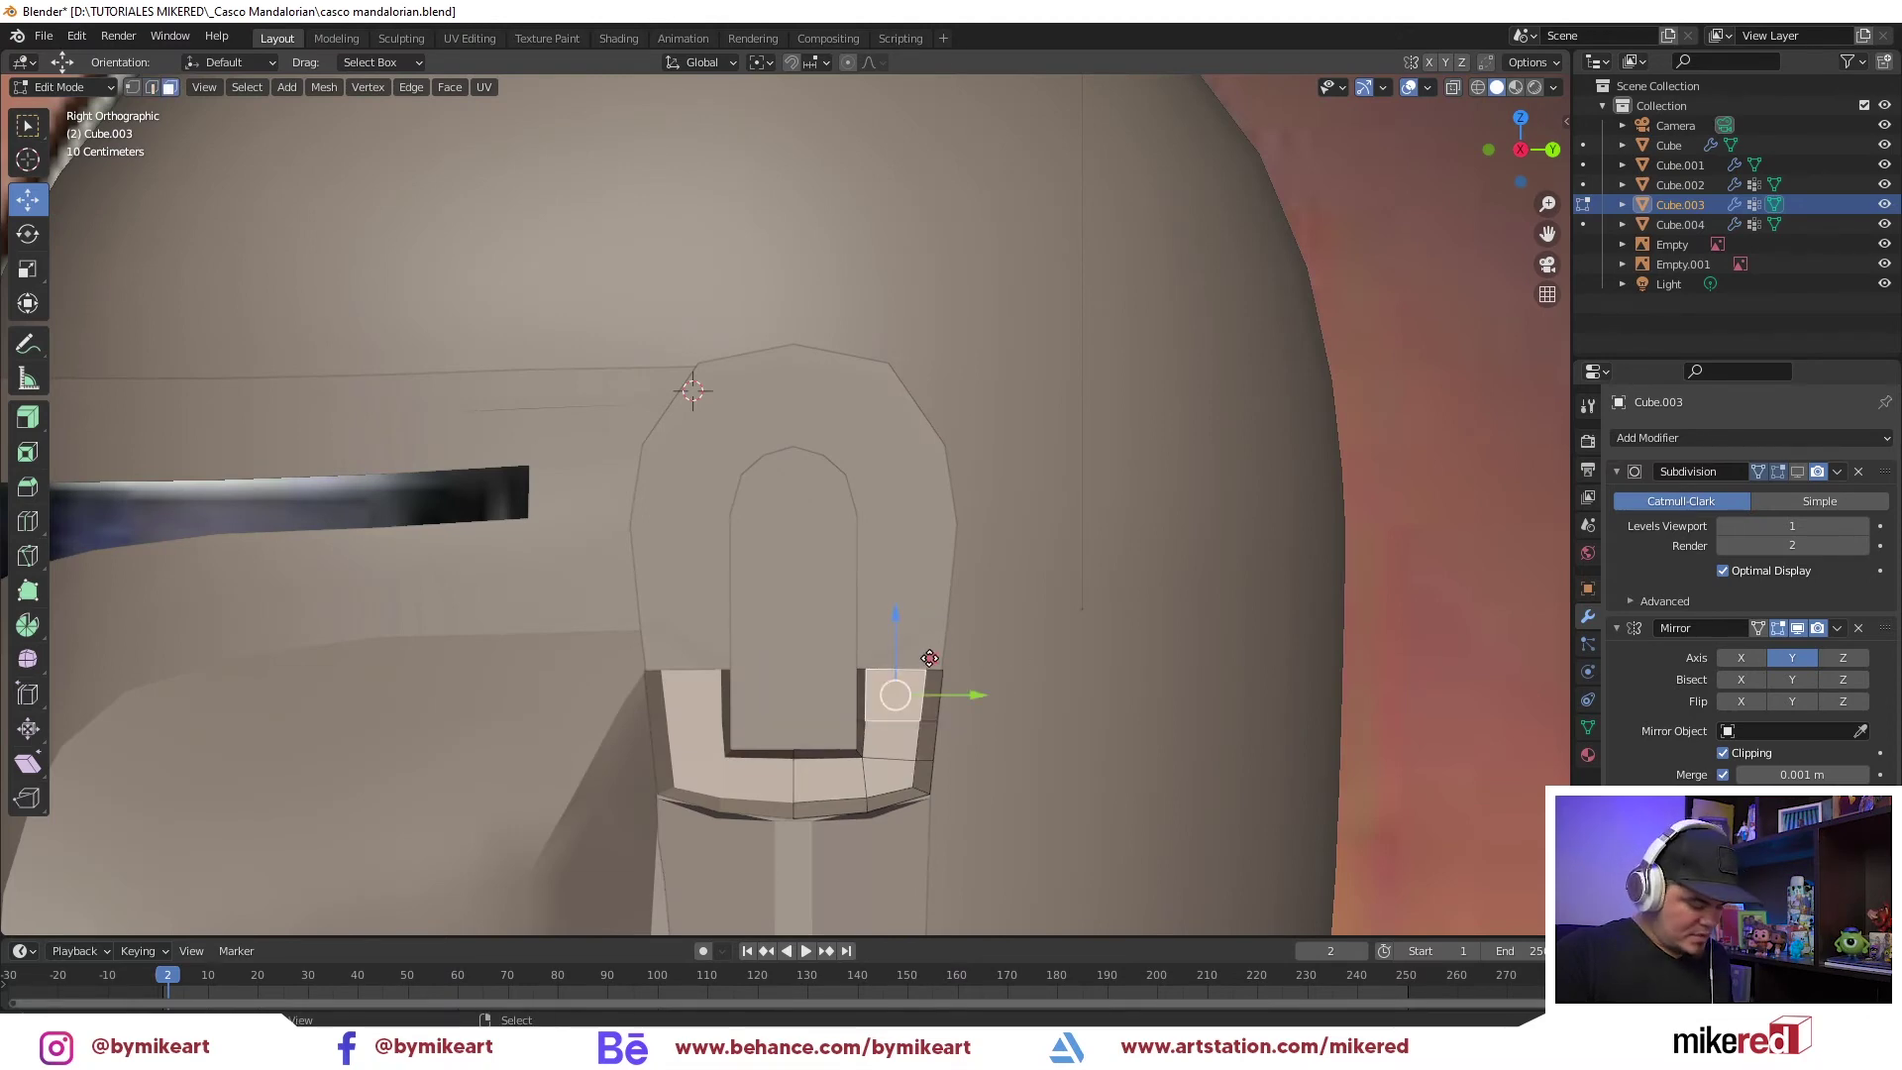
pyautogui.hotkey('shift', 'd')
pyautogui.rightClick(921, 576)
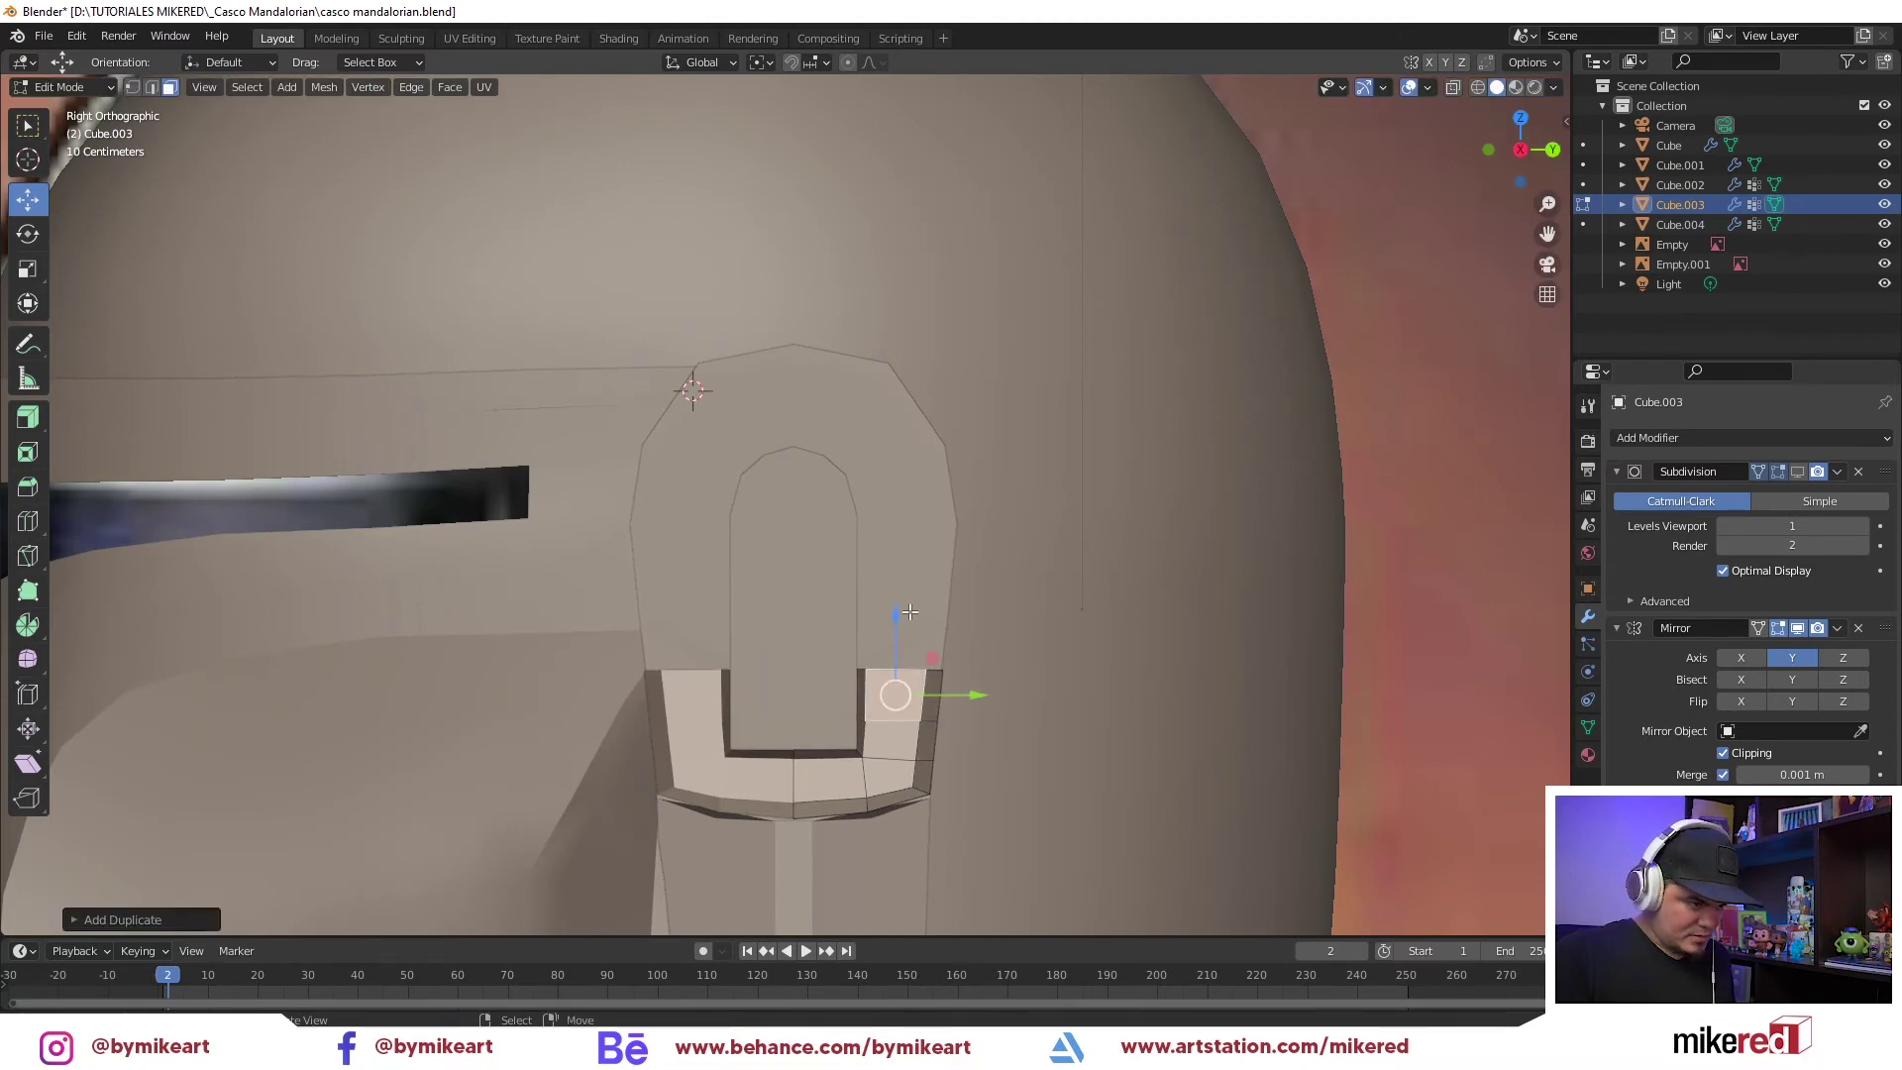
pyautogui.moveTo(904, 628); pyautogui.dragTo(913, 569)
pyautogui.hotkey('shift', 'z')
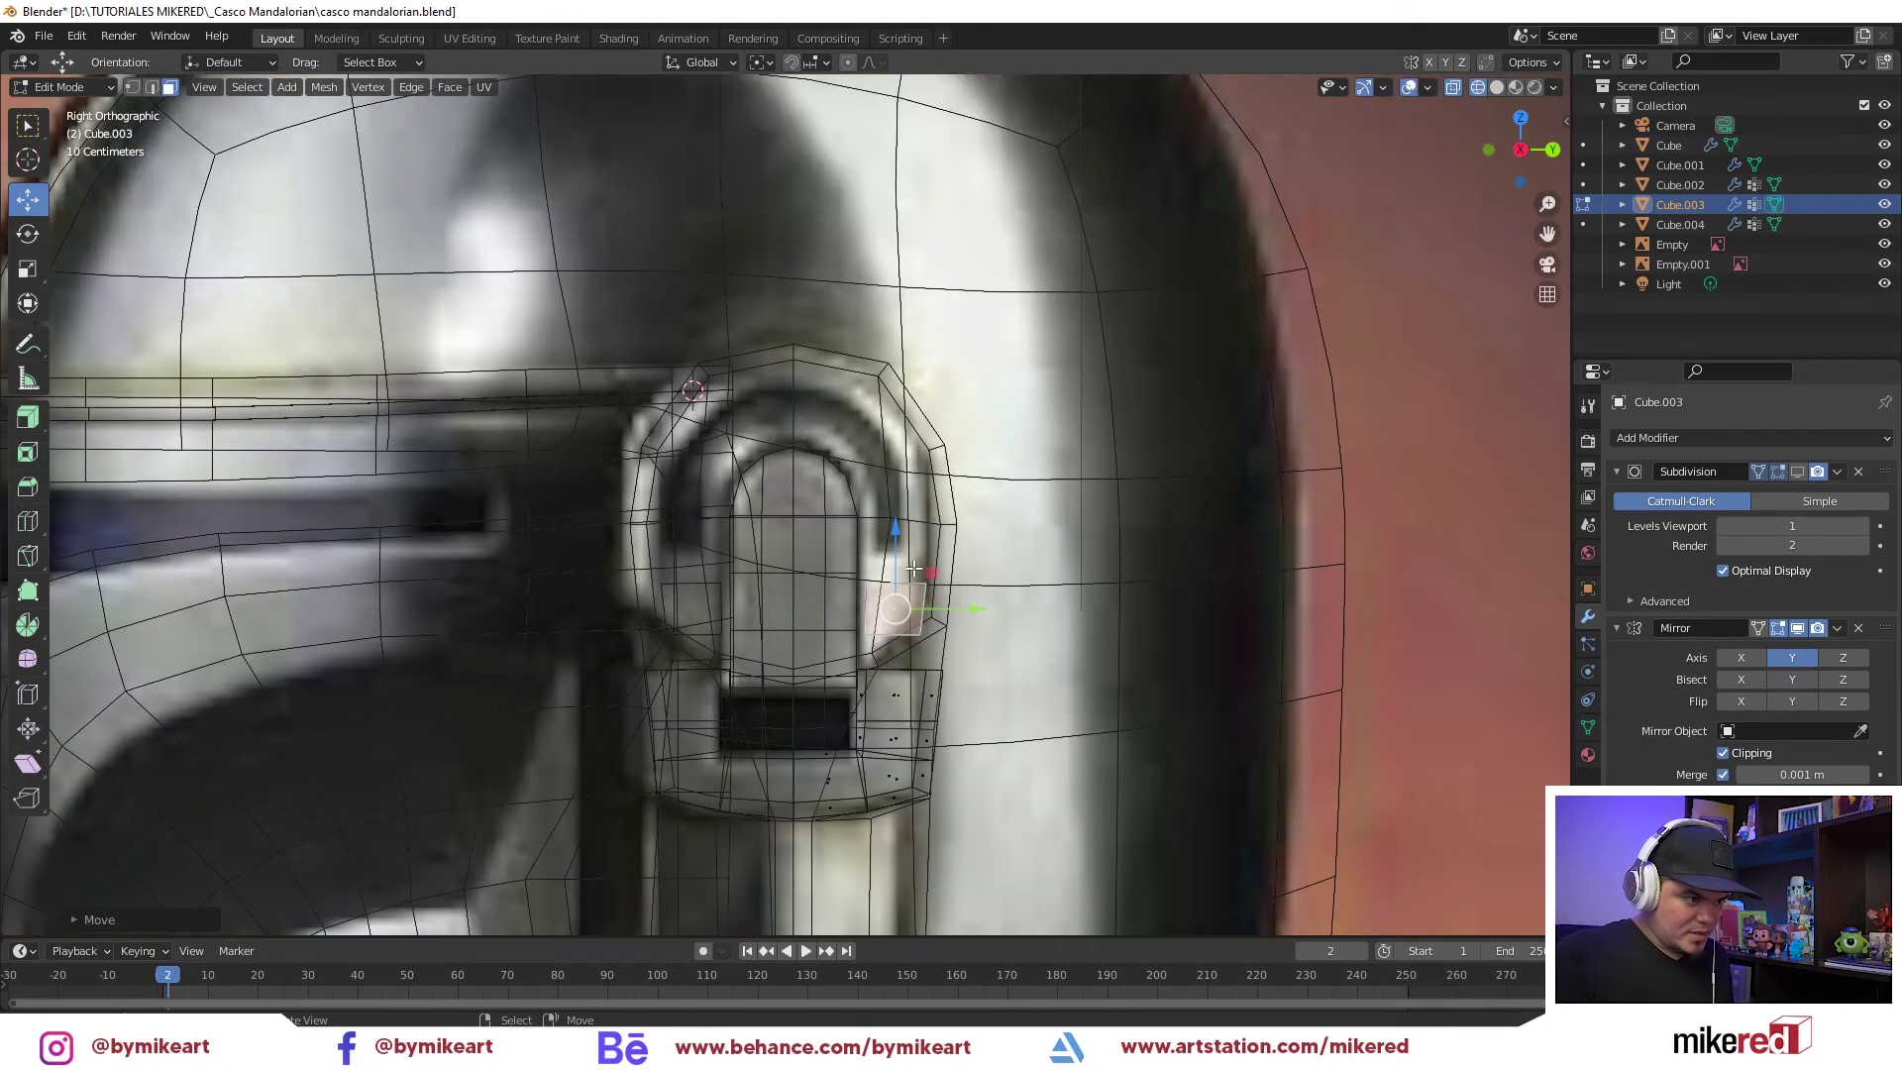
# Separate the selected faces into a new object, Cube.005, and select it
pyautogui.press('p')
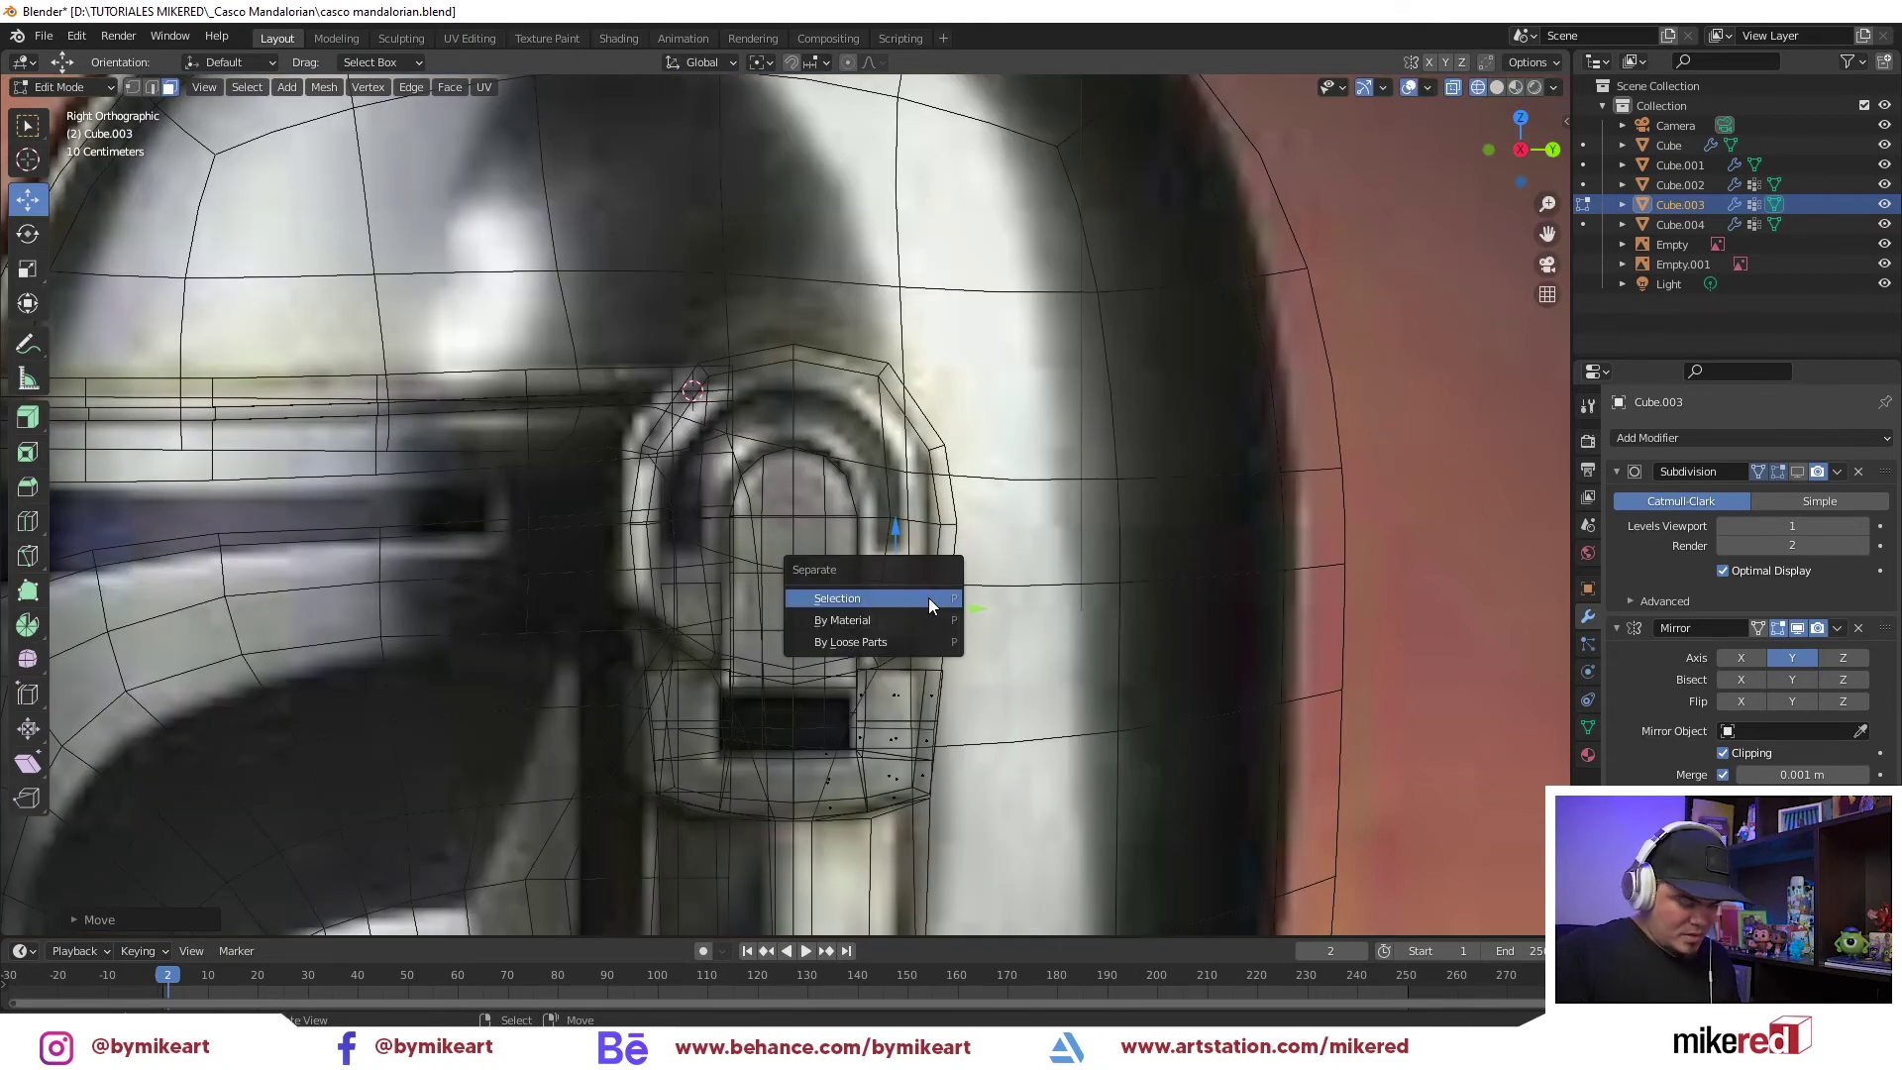
pyautogui.click(929, 597)
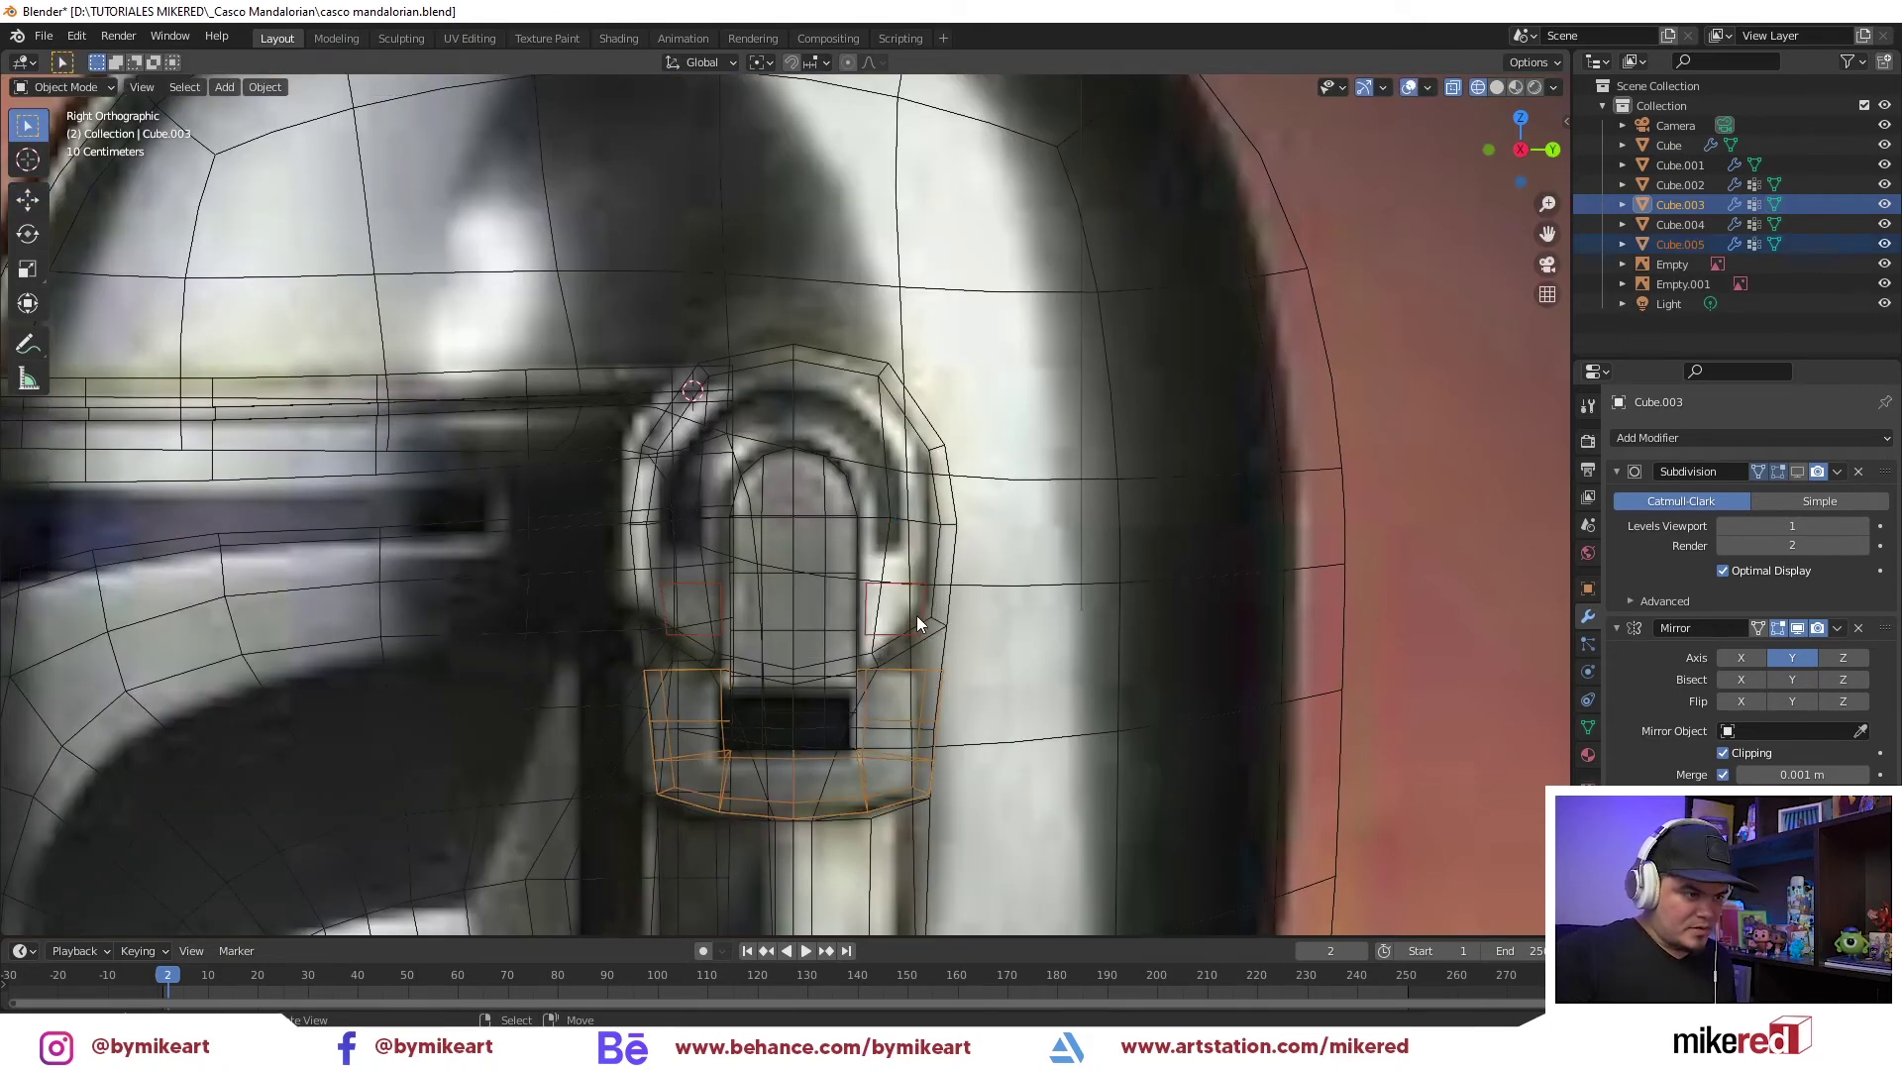
pyautogui.press('Tab')
pyautogui.click(921, 605)
# Move Cube.005's vertices to match the reference bracket, then return to object mode
pyautogui.press('Tab')
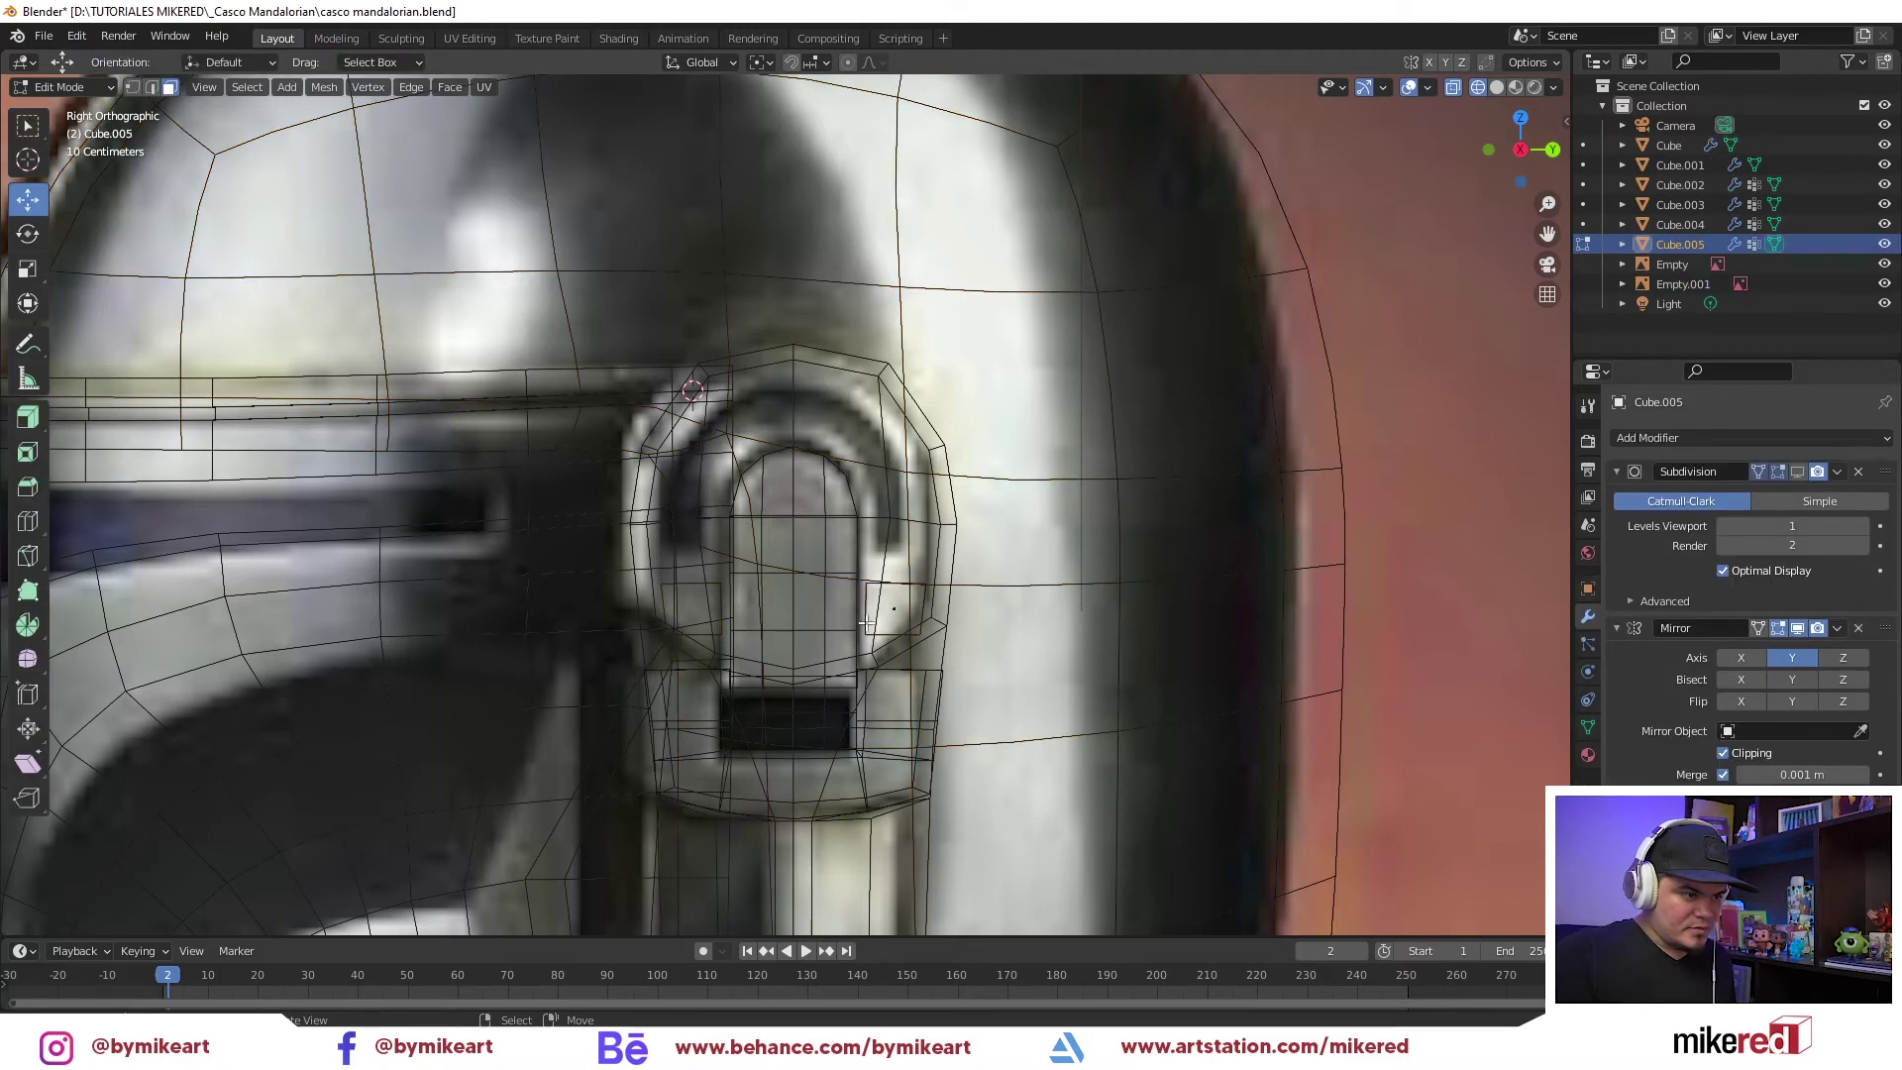
pyautogui.hotkey('ctrl', 'Tab')
pyautogui.click(796, 581)
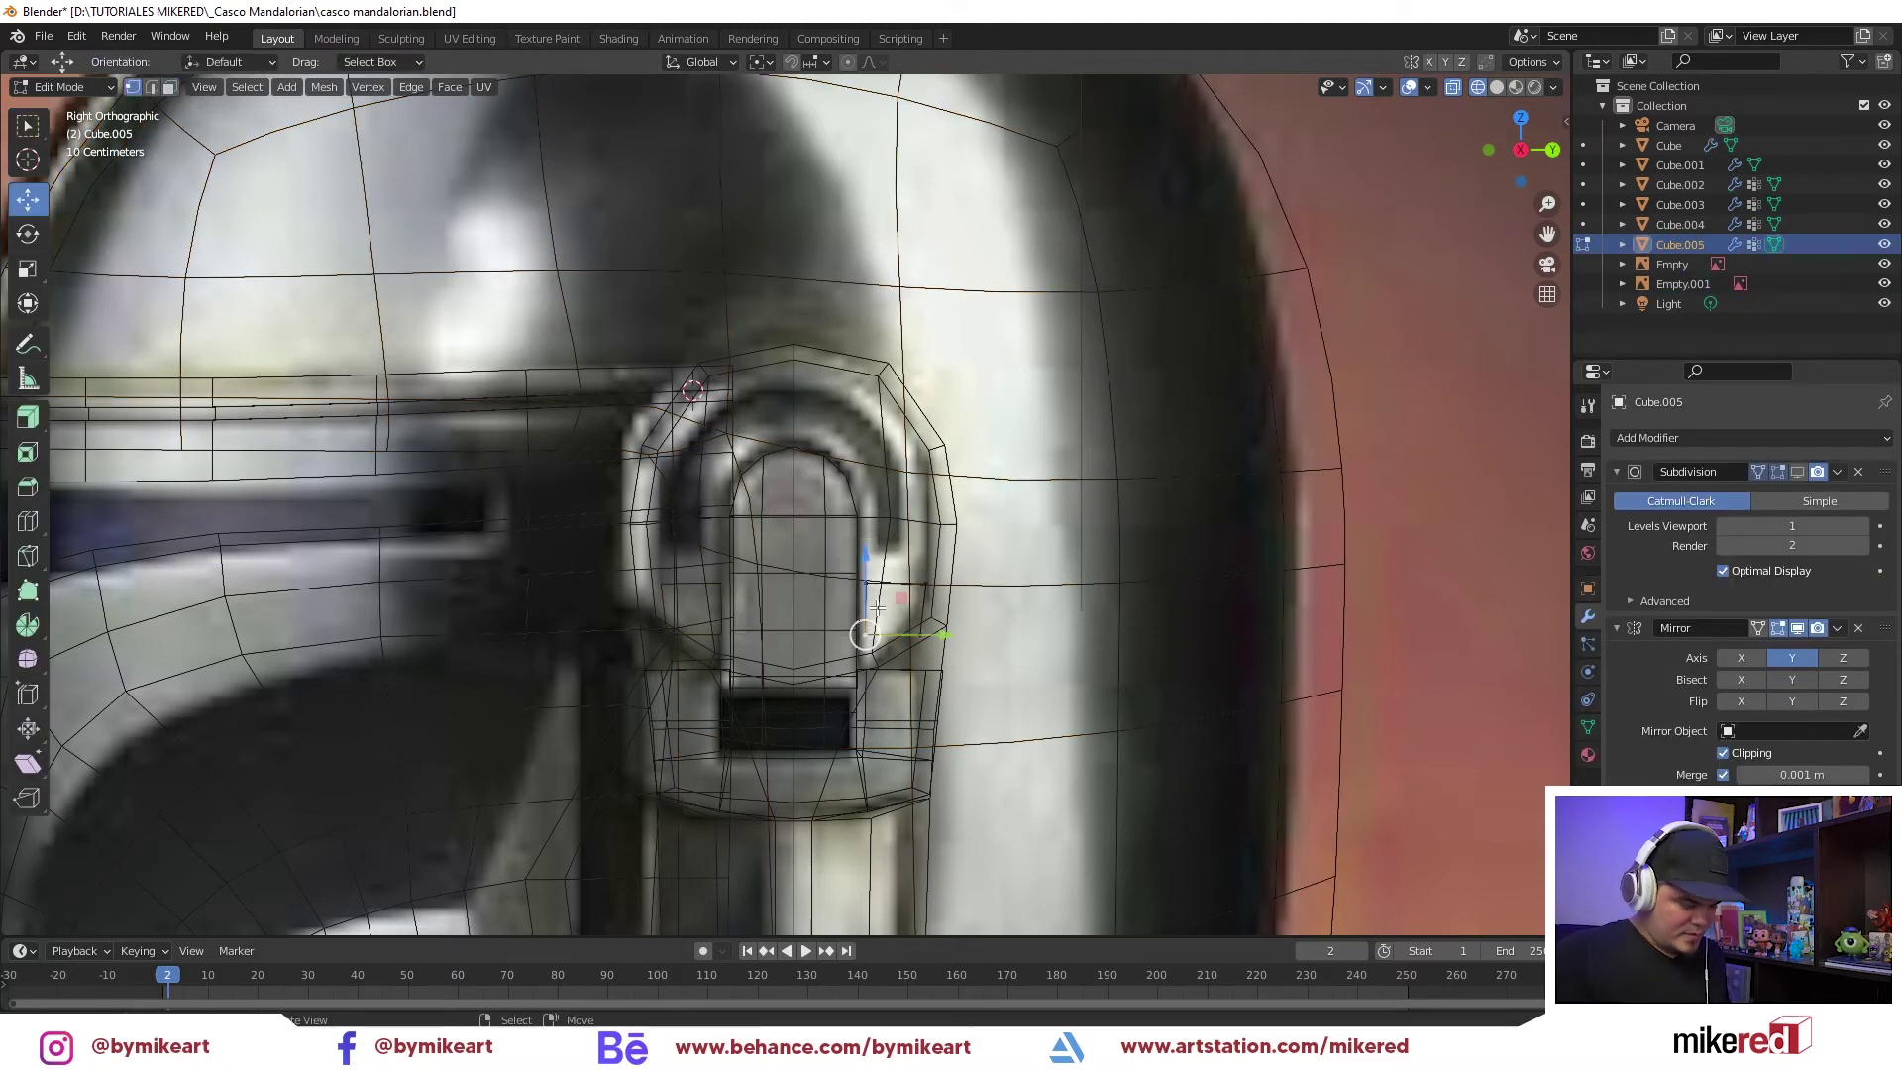
pyautogui.press('g')
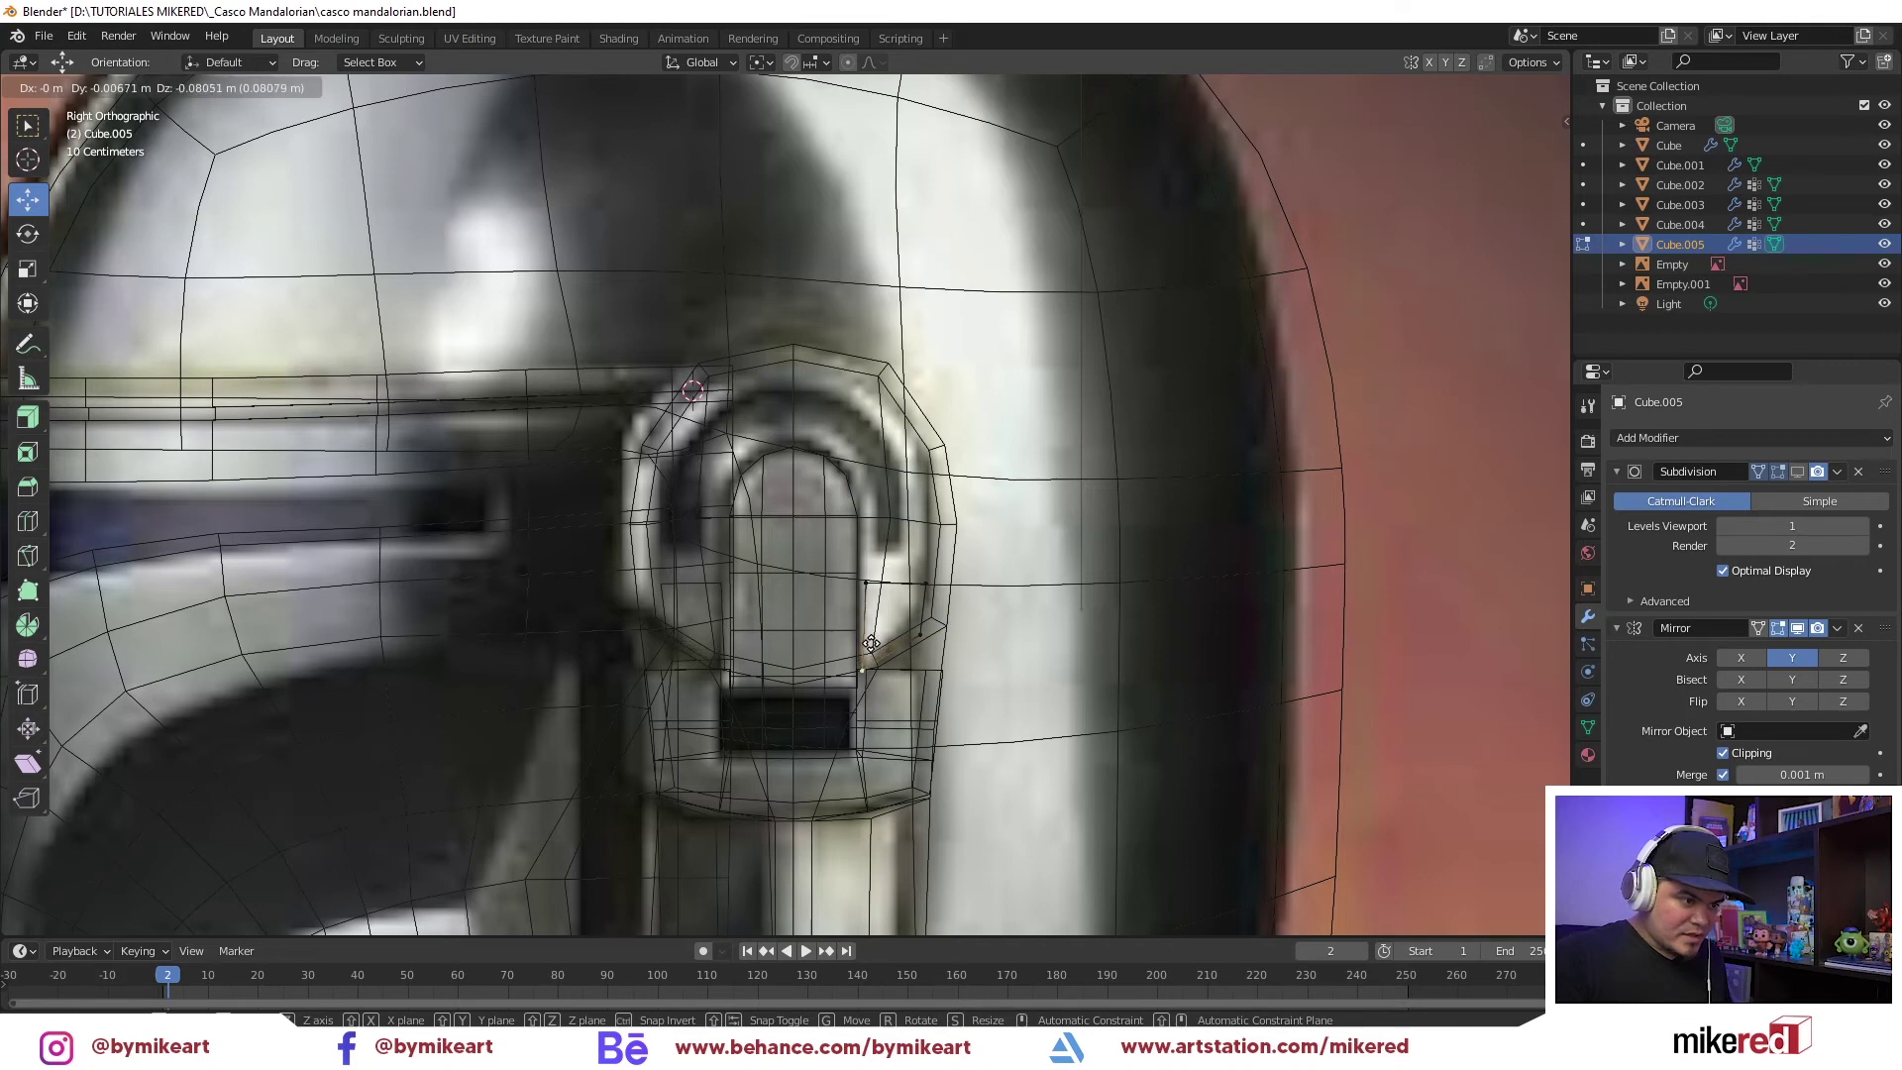
pyautogui.click(928, 634)
pyautogui.click(932, 581)
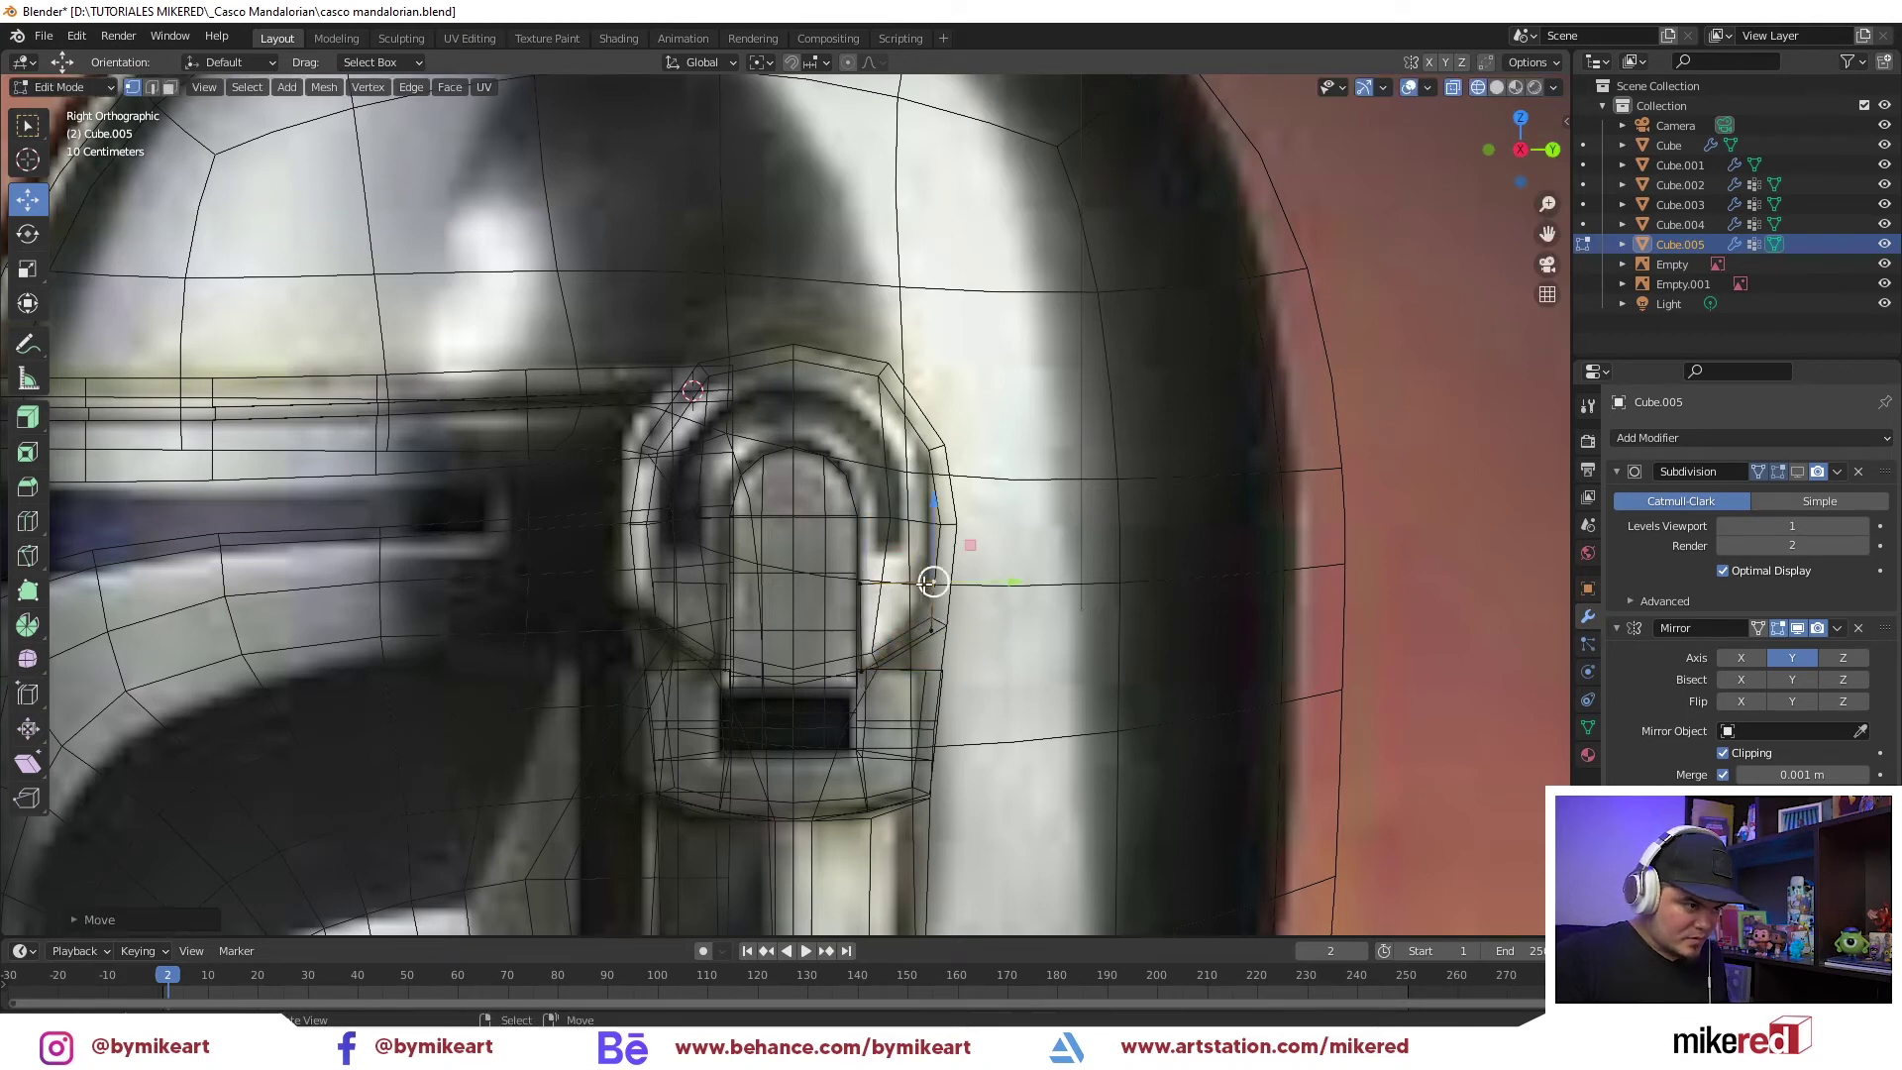
pyautogui.press('Tab')
pyautogui.click(1032, 555)
# Hide the helmet shell Cube, the visor Cube.001 and Cube.002
pyautogui.click(1113, 485)
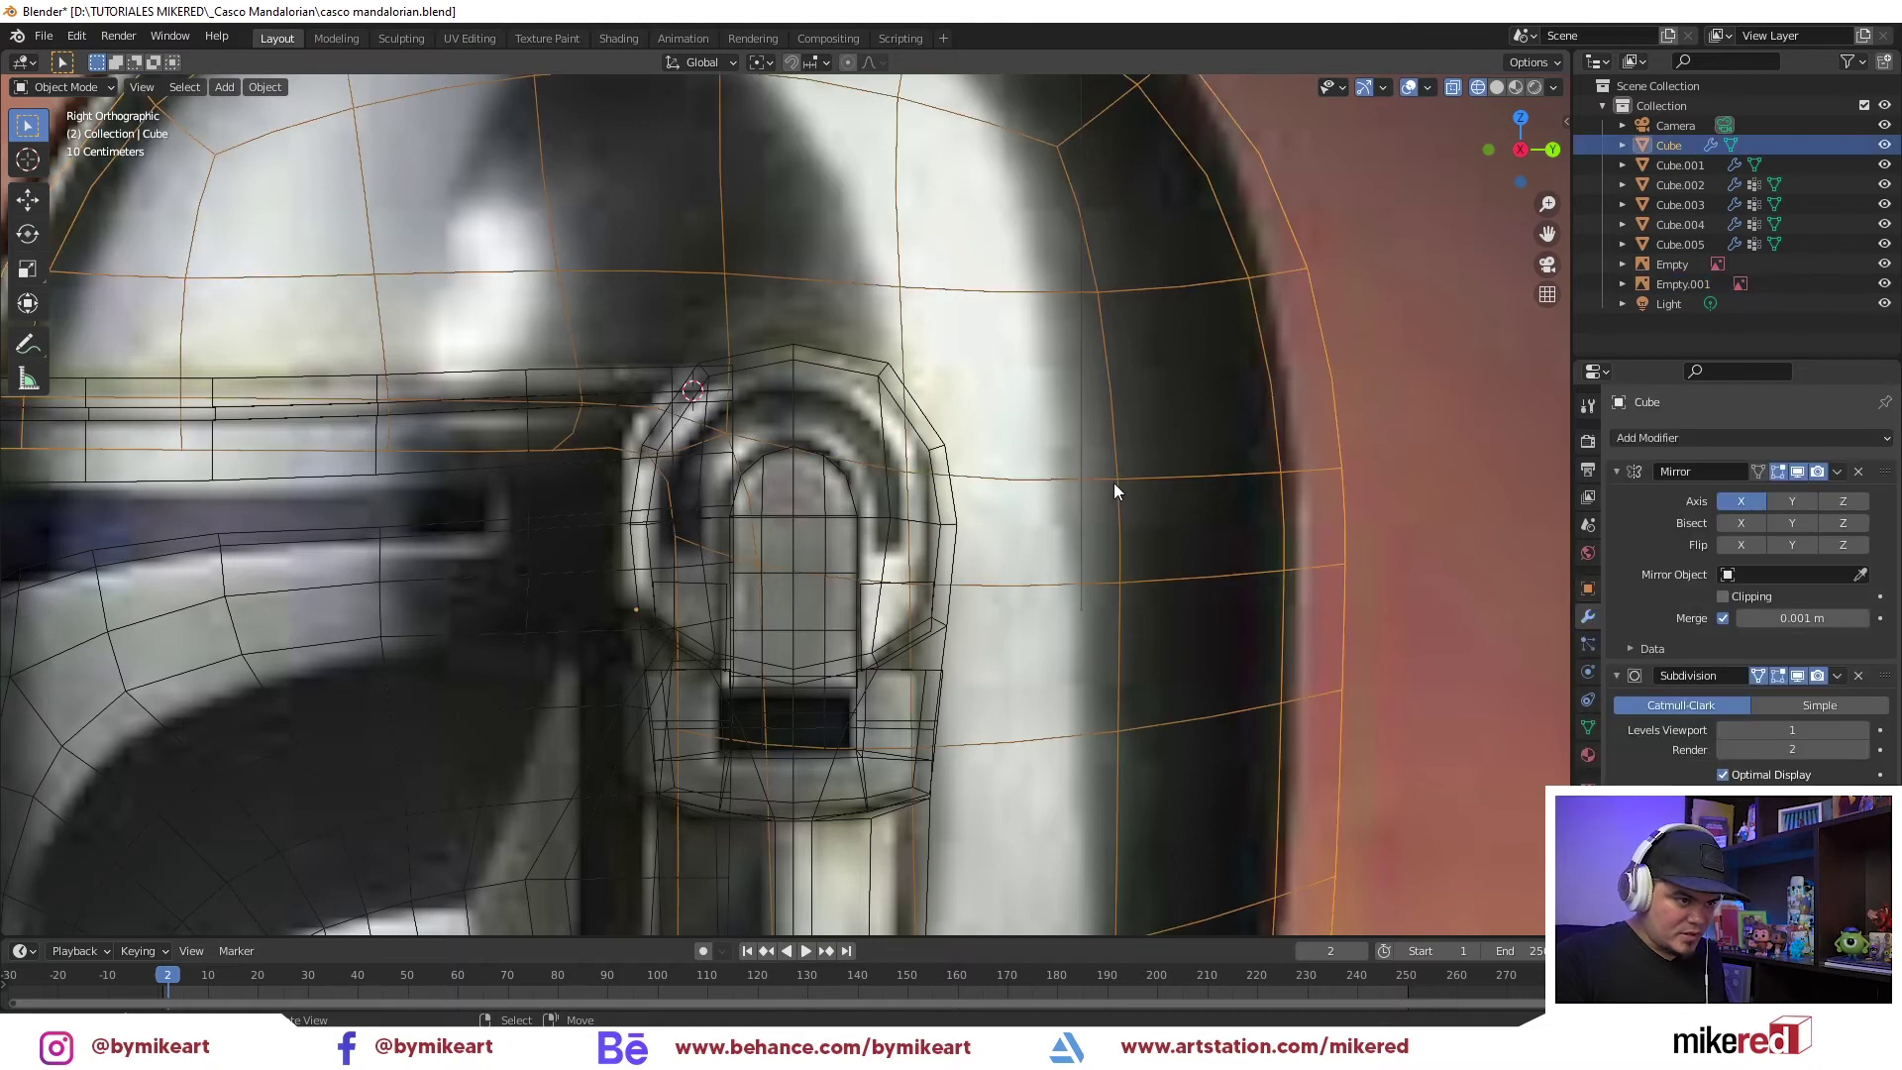
pyautogui.press('h')
pyautogui.scroll(-4, 599, 472)
pyautogui.click(612, 448)
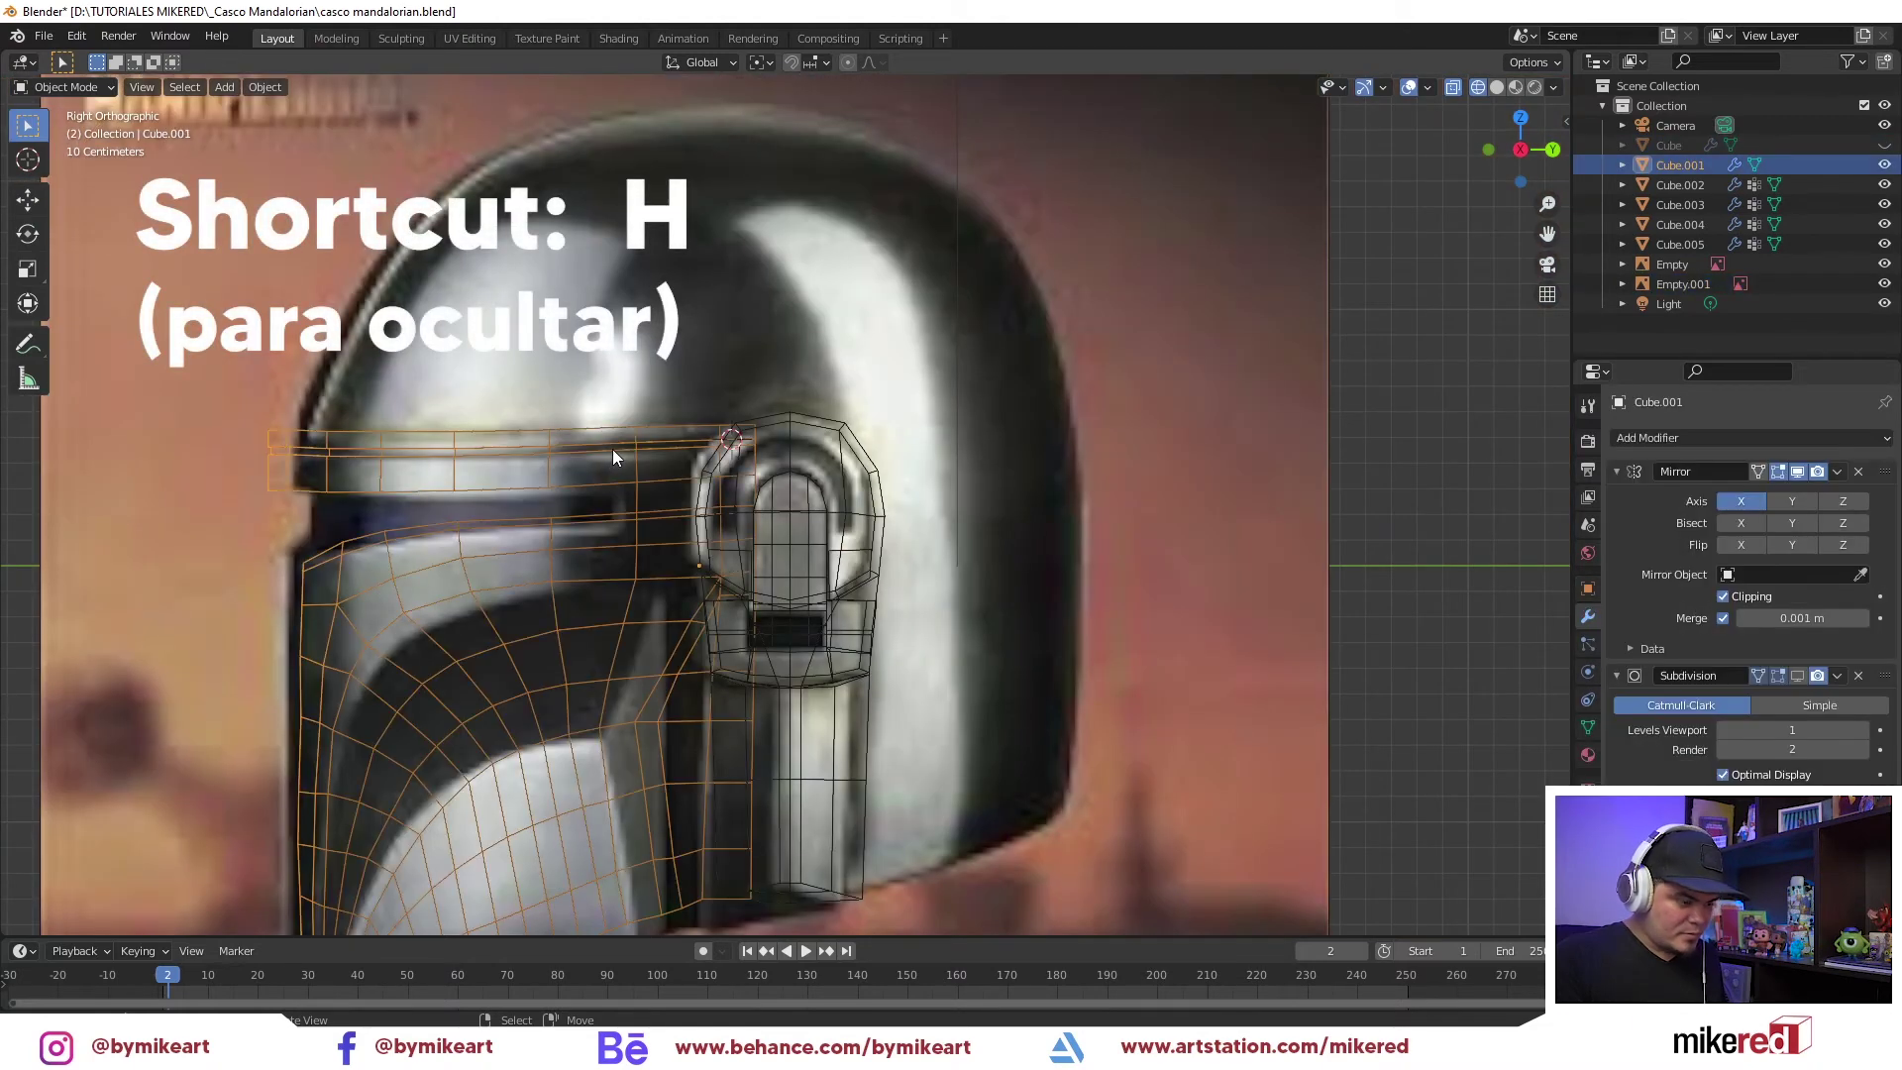
pyautogui.press('h')
pyautogui.scroll(5, 612, 449)
pyautogui.click(1007, 520)
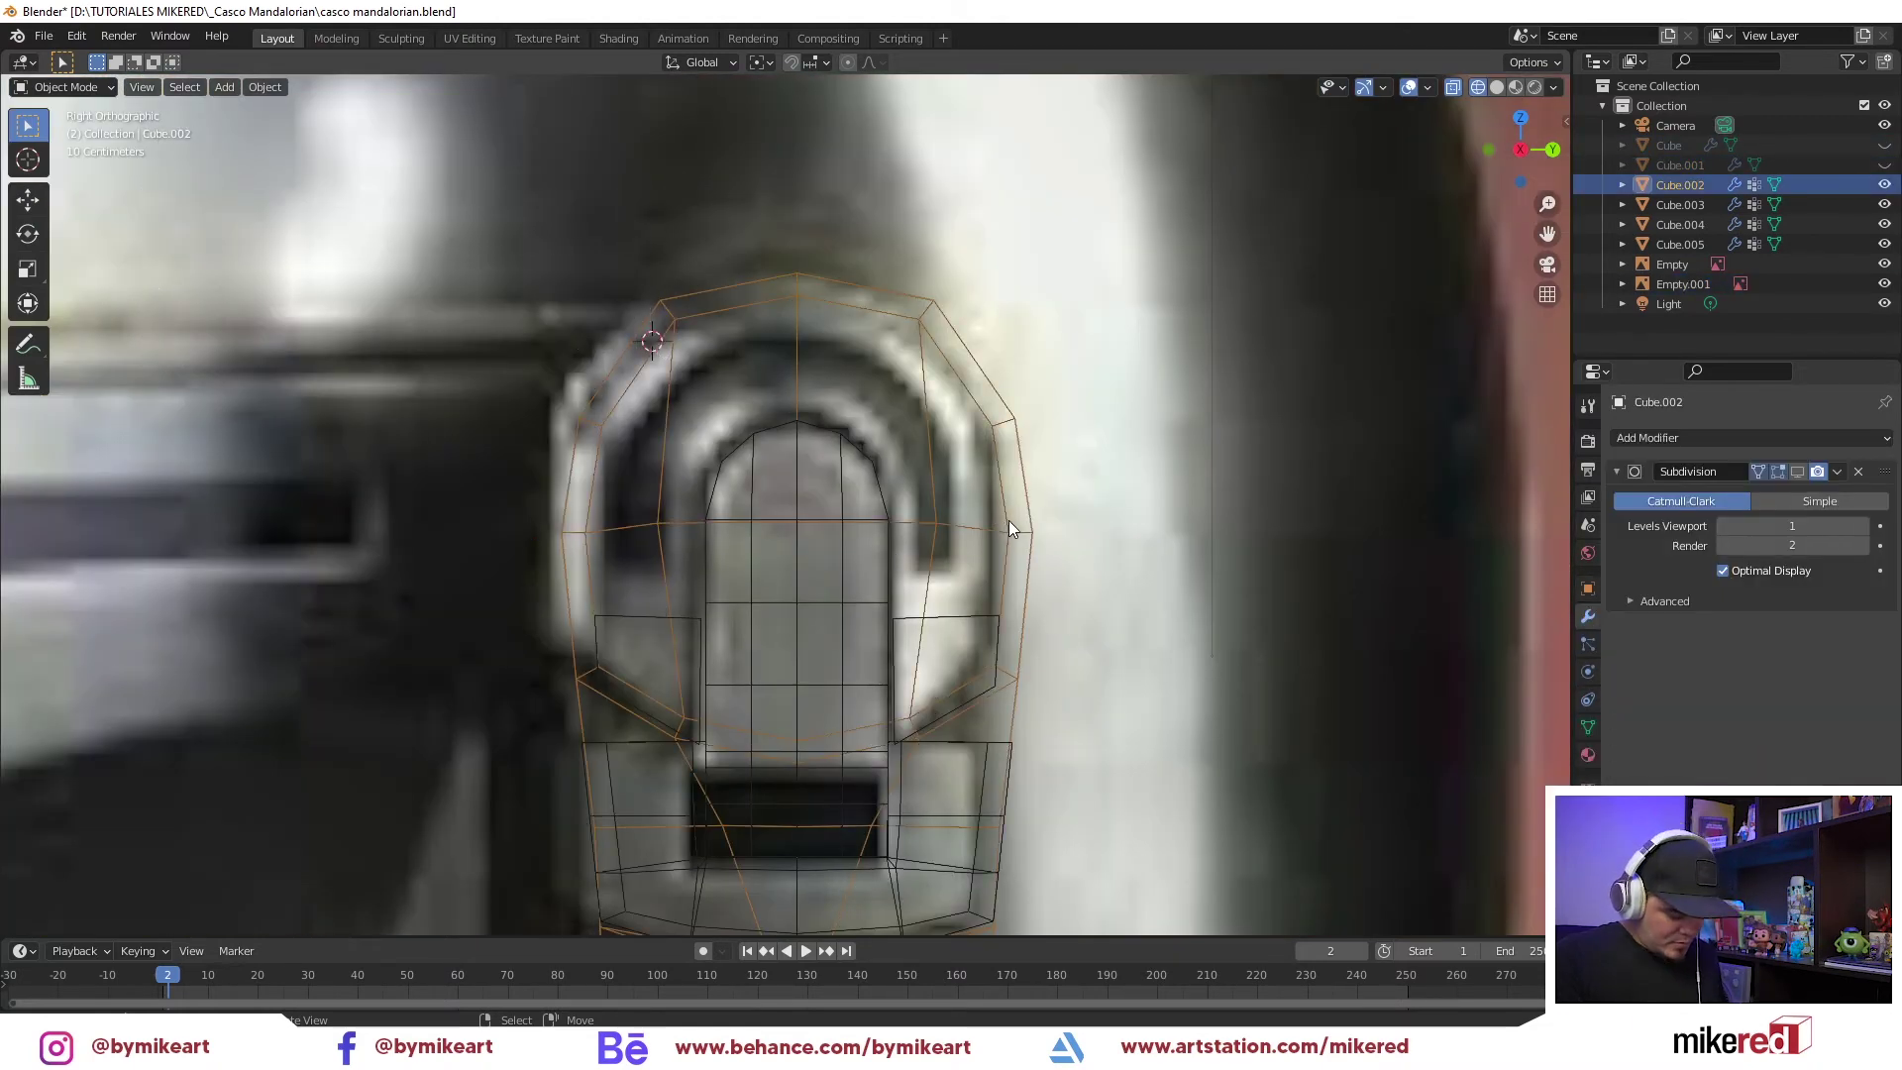
pyautogui.press('h')
pyautogui.scroll(-3, 1008, 520)
pyautogui.scroll(3, 961, 555)
# Raise Cube.005's top edge, tilt it into a slope and move it over the arch
pyautogui.click(942, 600)
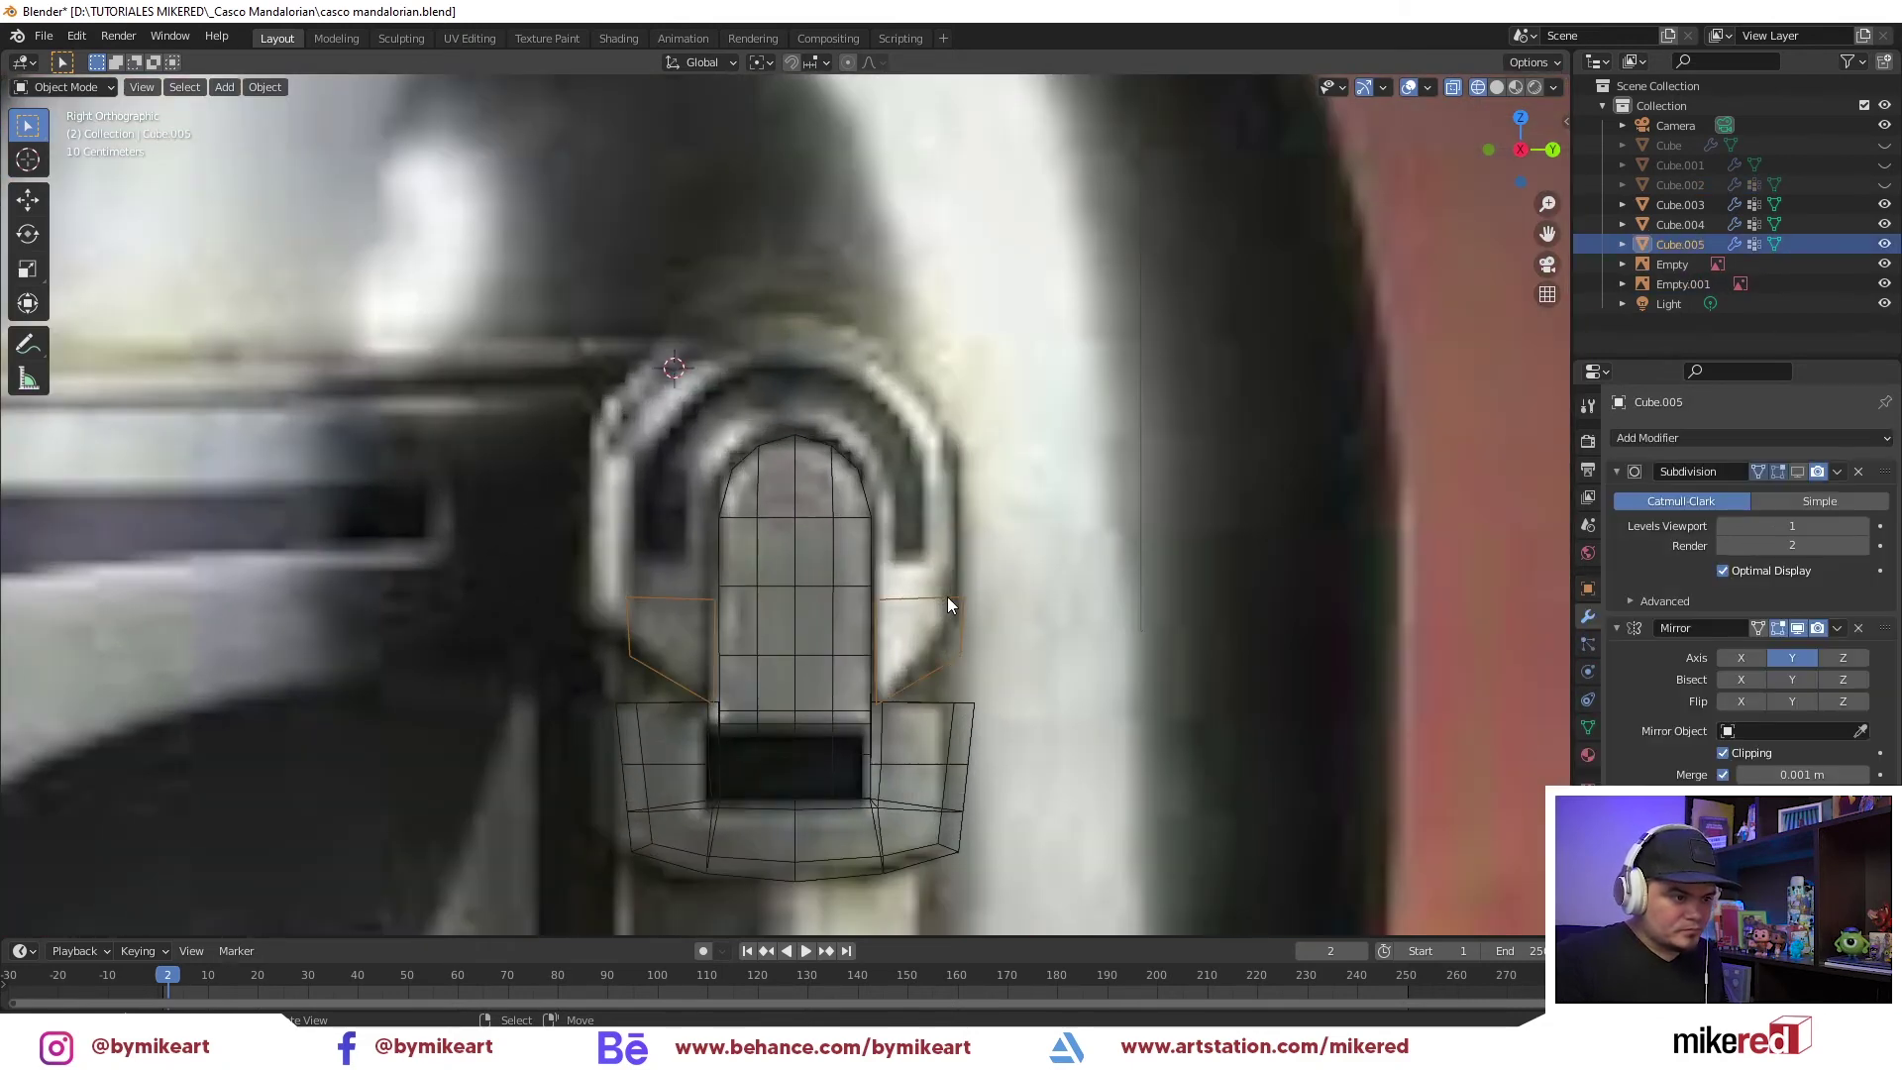
pyautogui.press('Tab')
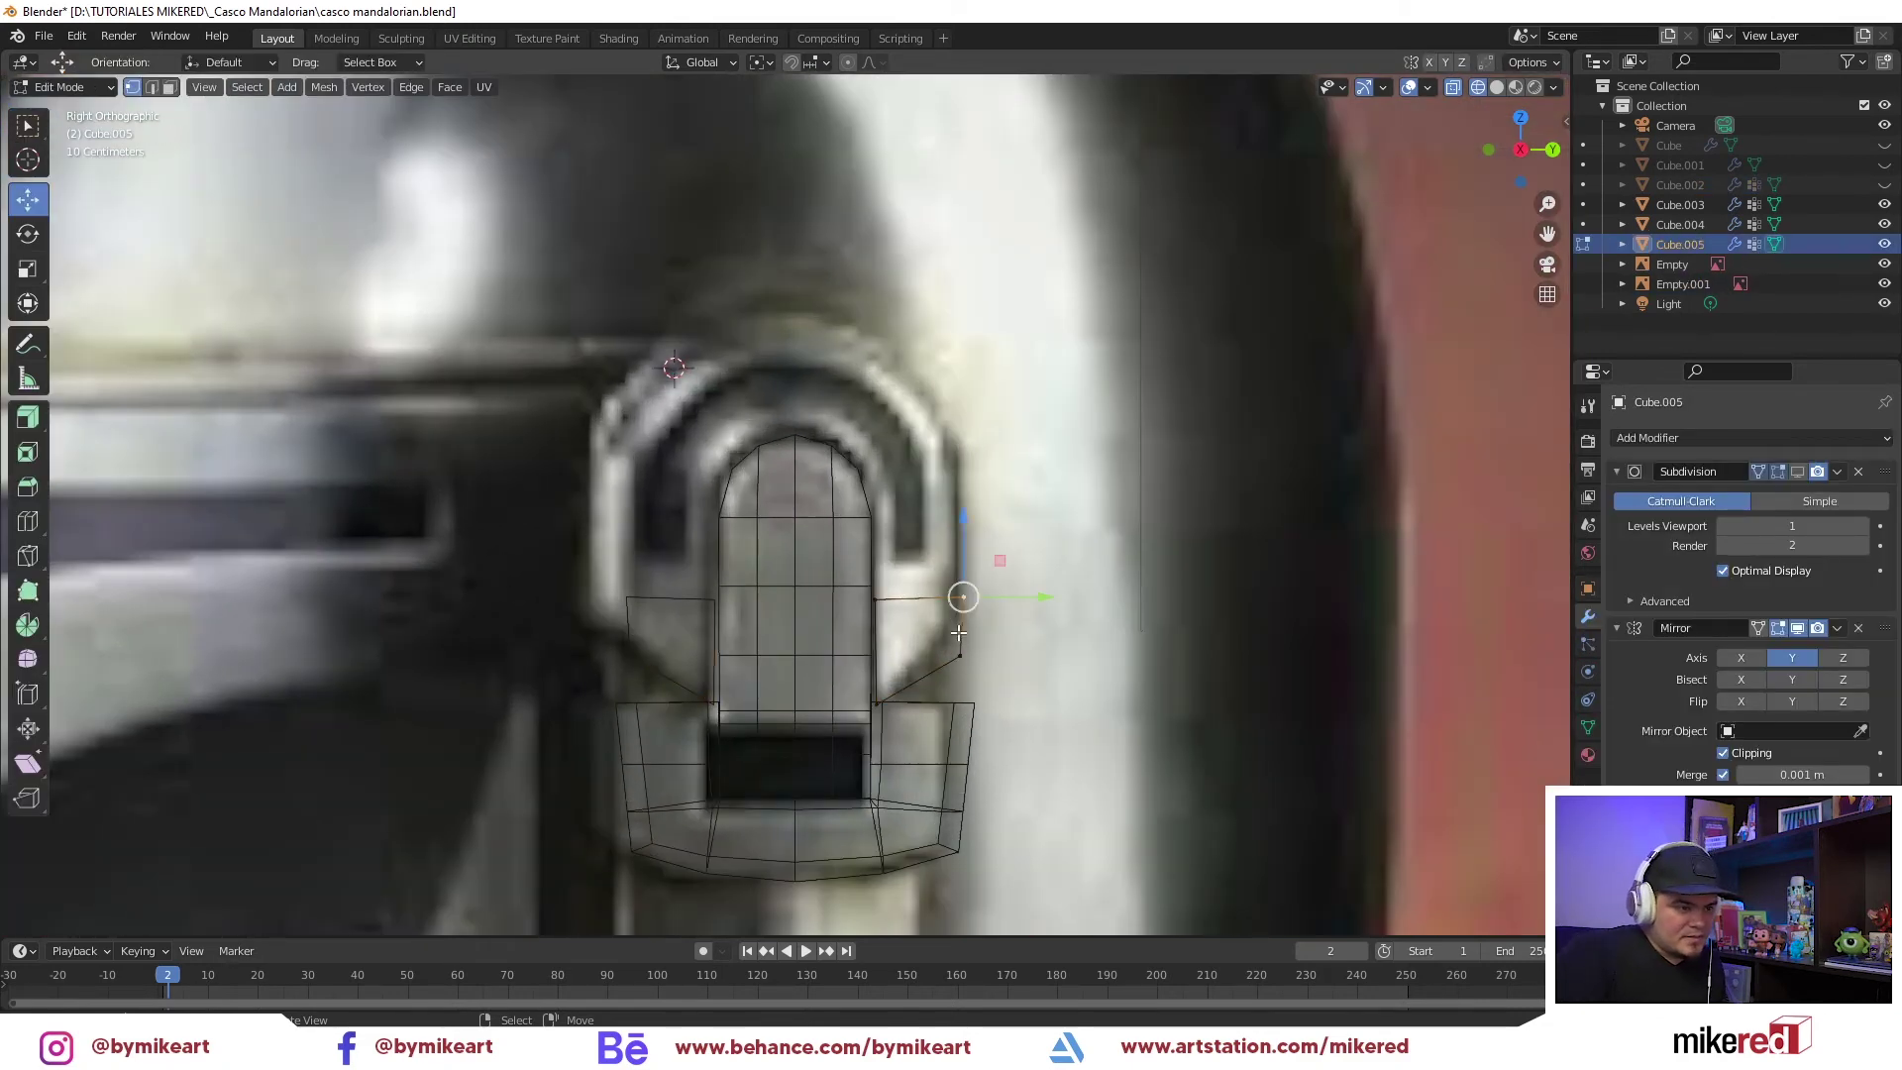
pyautogui.moveTo(960, 657); pyautogui.dragTo(922, 416)
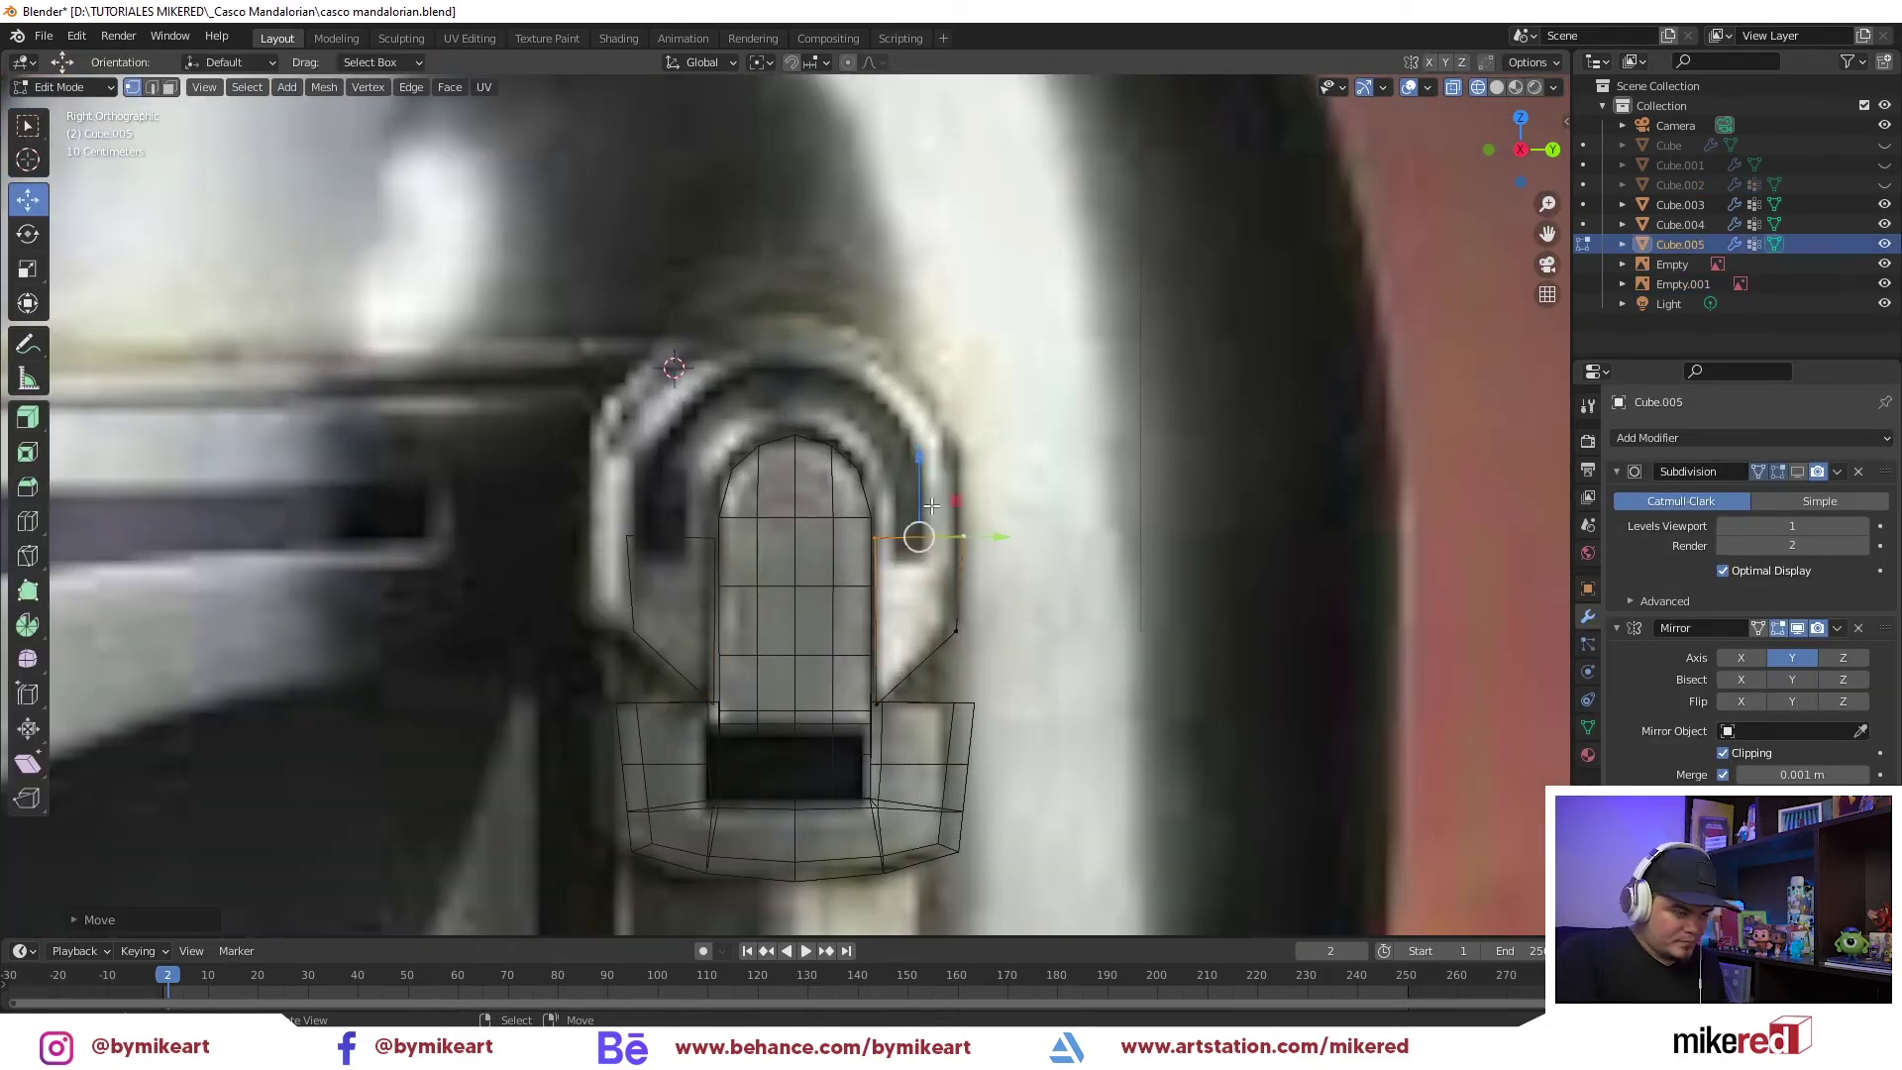
pyautogui.click(914, 427)
pyautogui.press('r')
pyautogui.click(1006, 384)
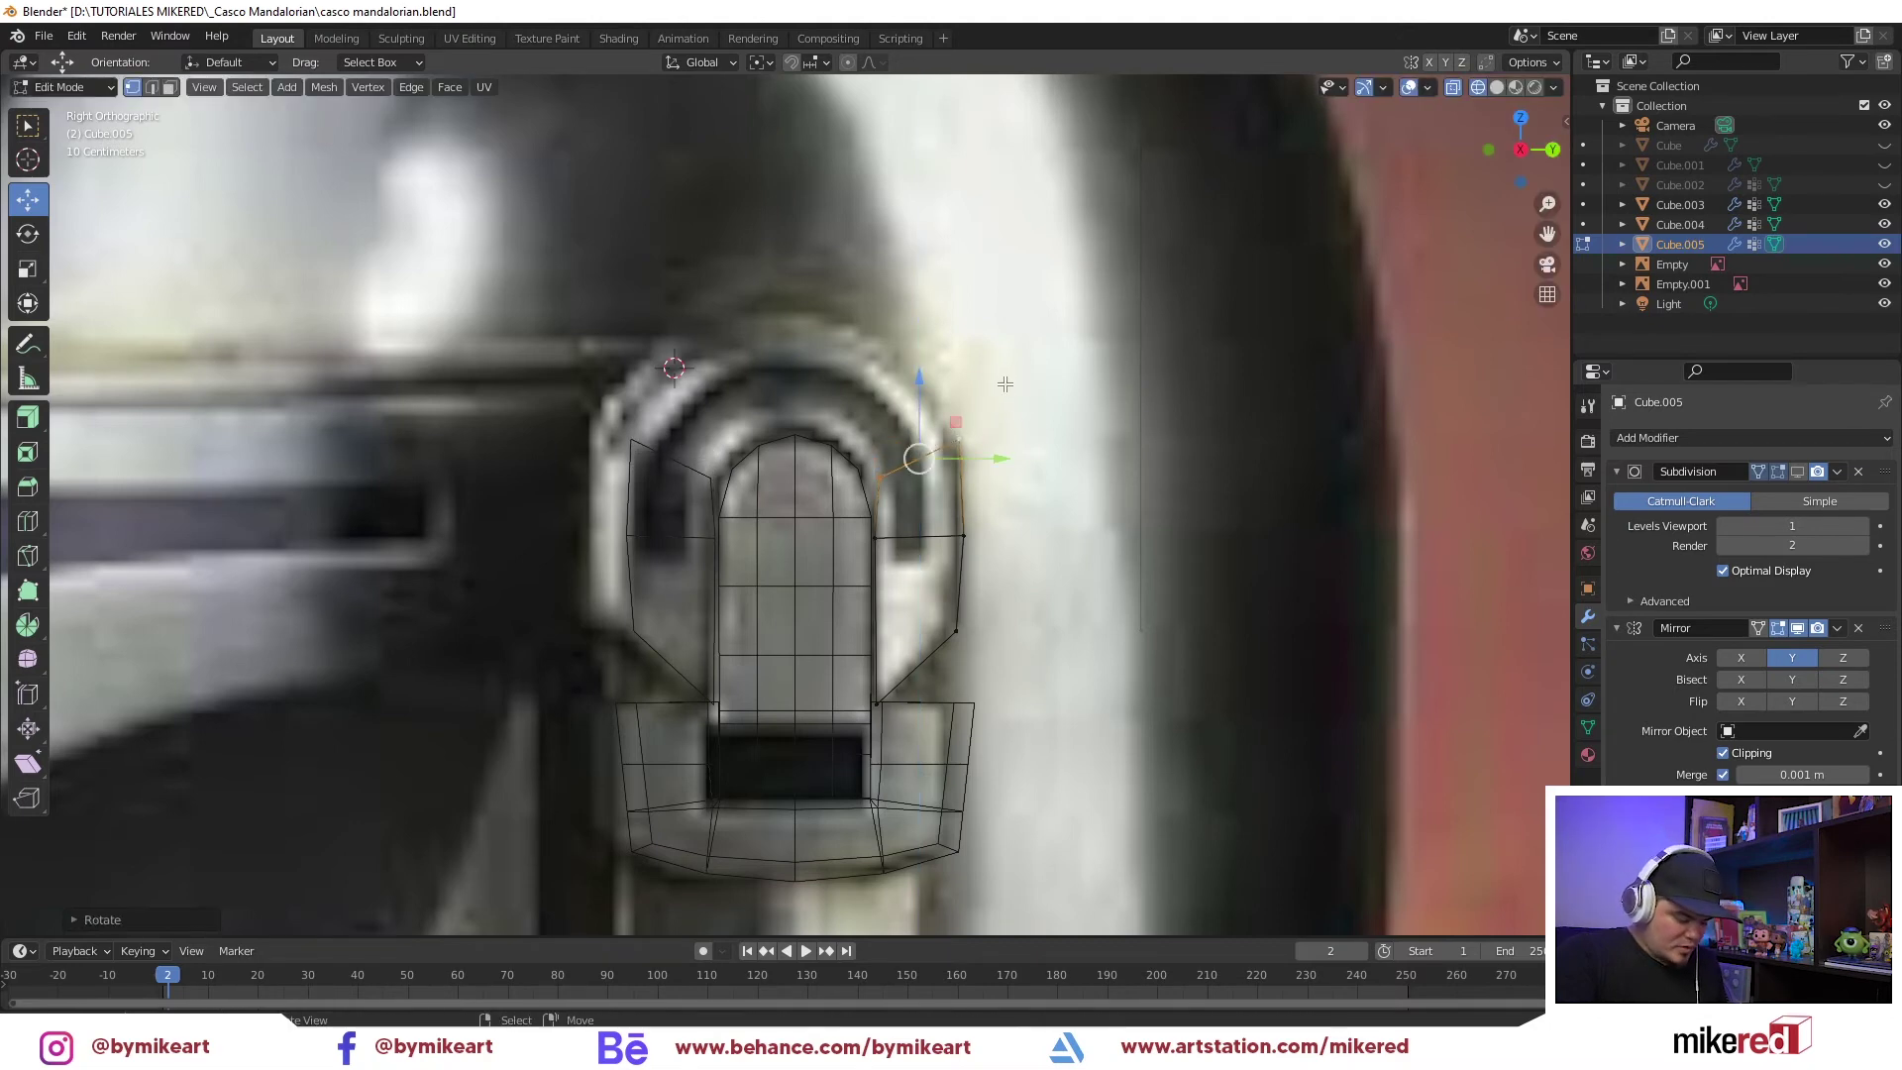
pyautogui.press('g')
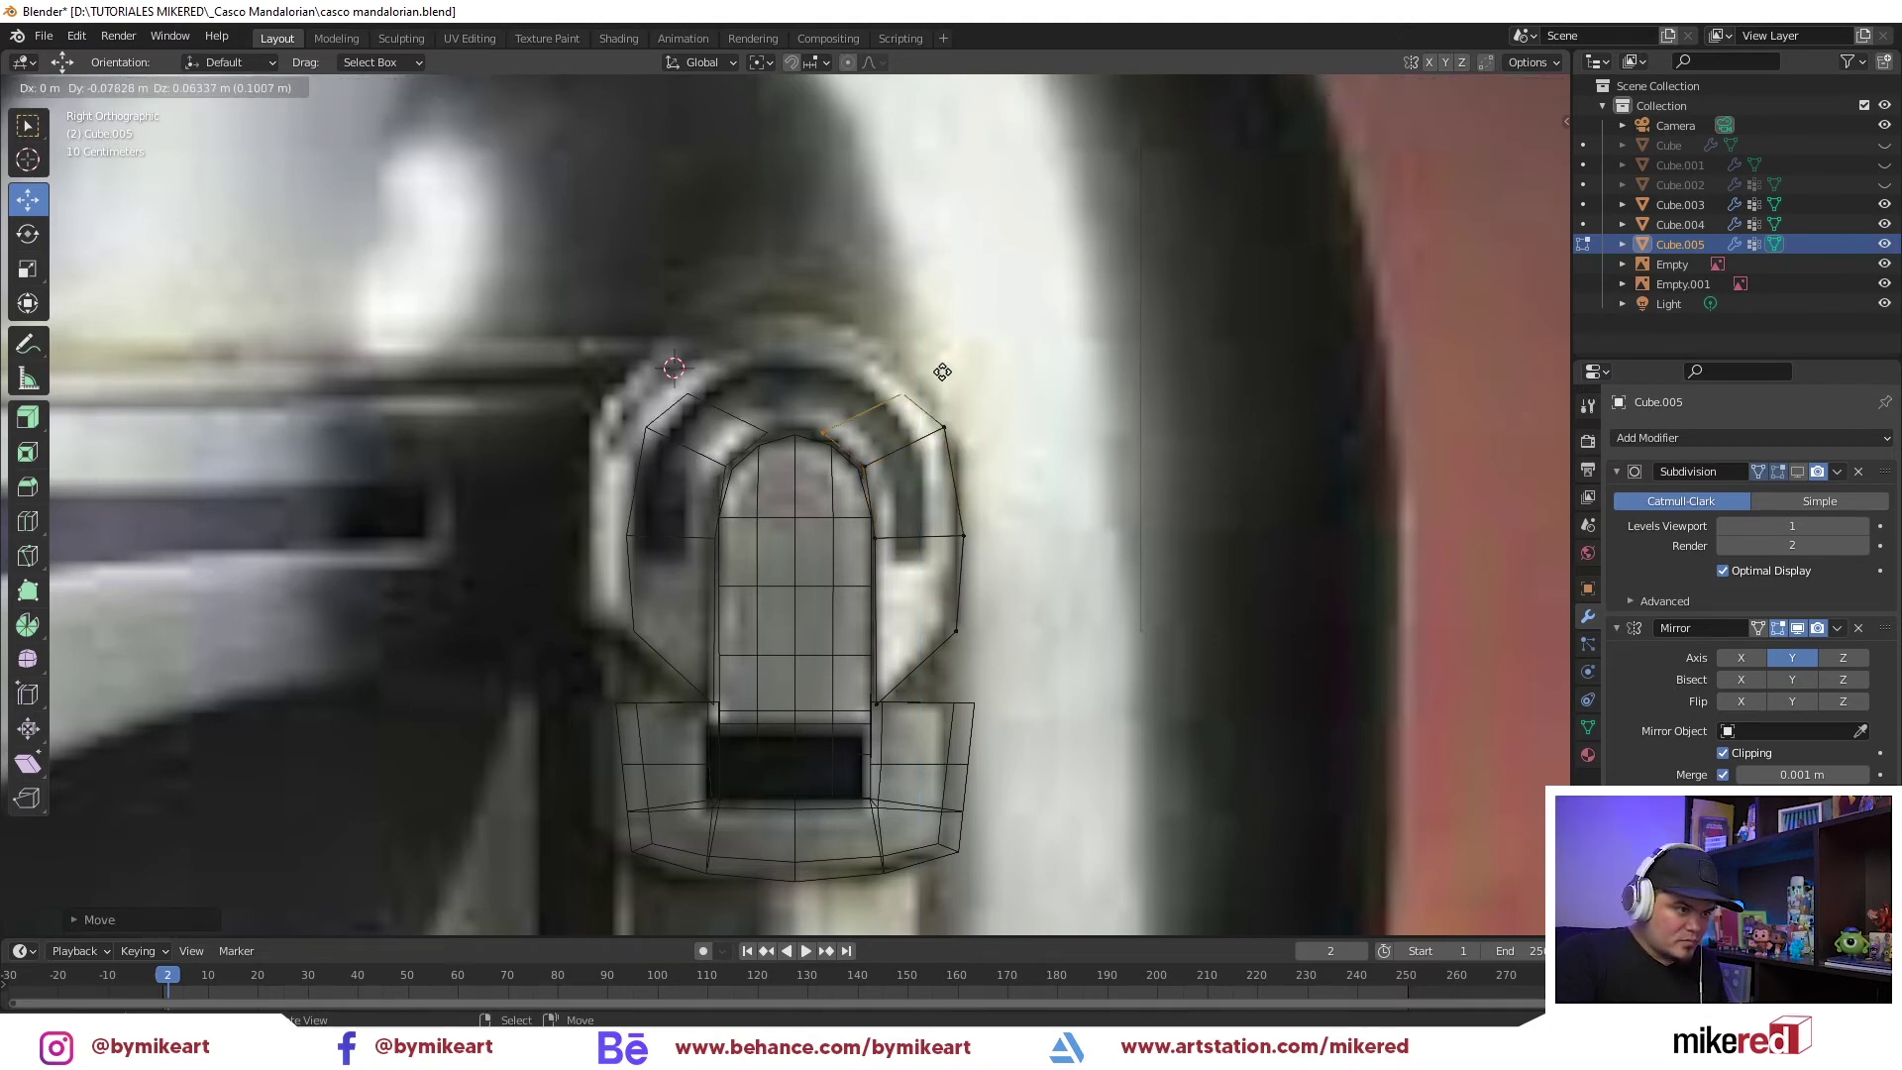
pyautogui.click(942, 369)
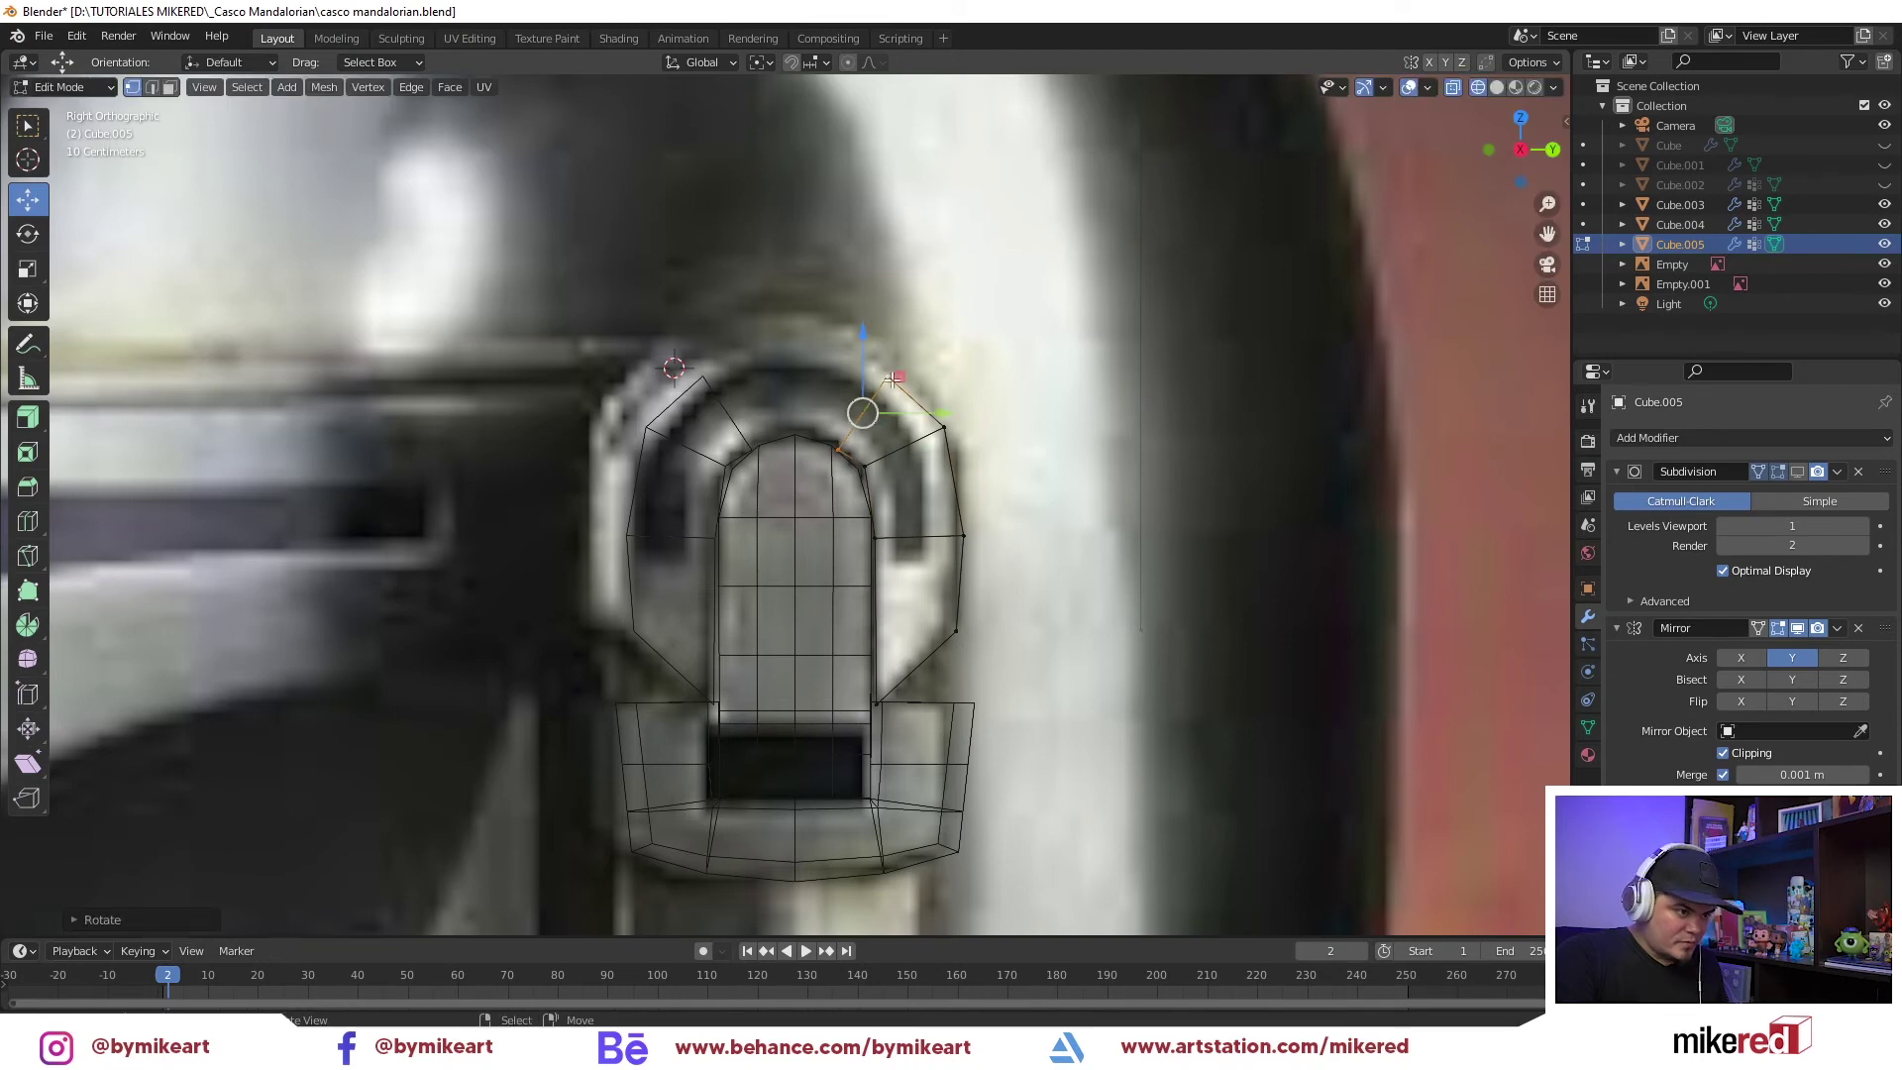
# Nudge the edge, shift a vertex left and extrude a new vertex up around the arch
pyautogui.press('g')
pyautogui.click(858, 445)
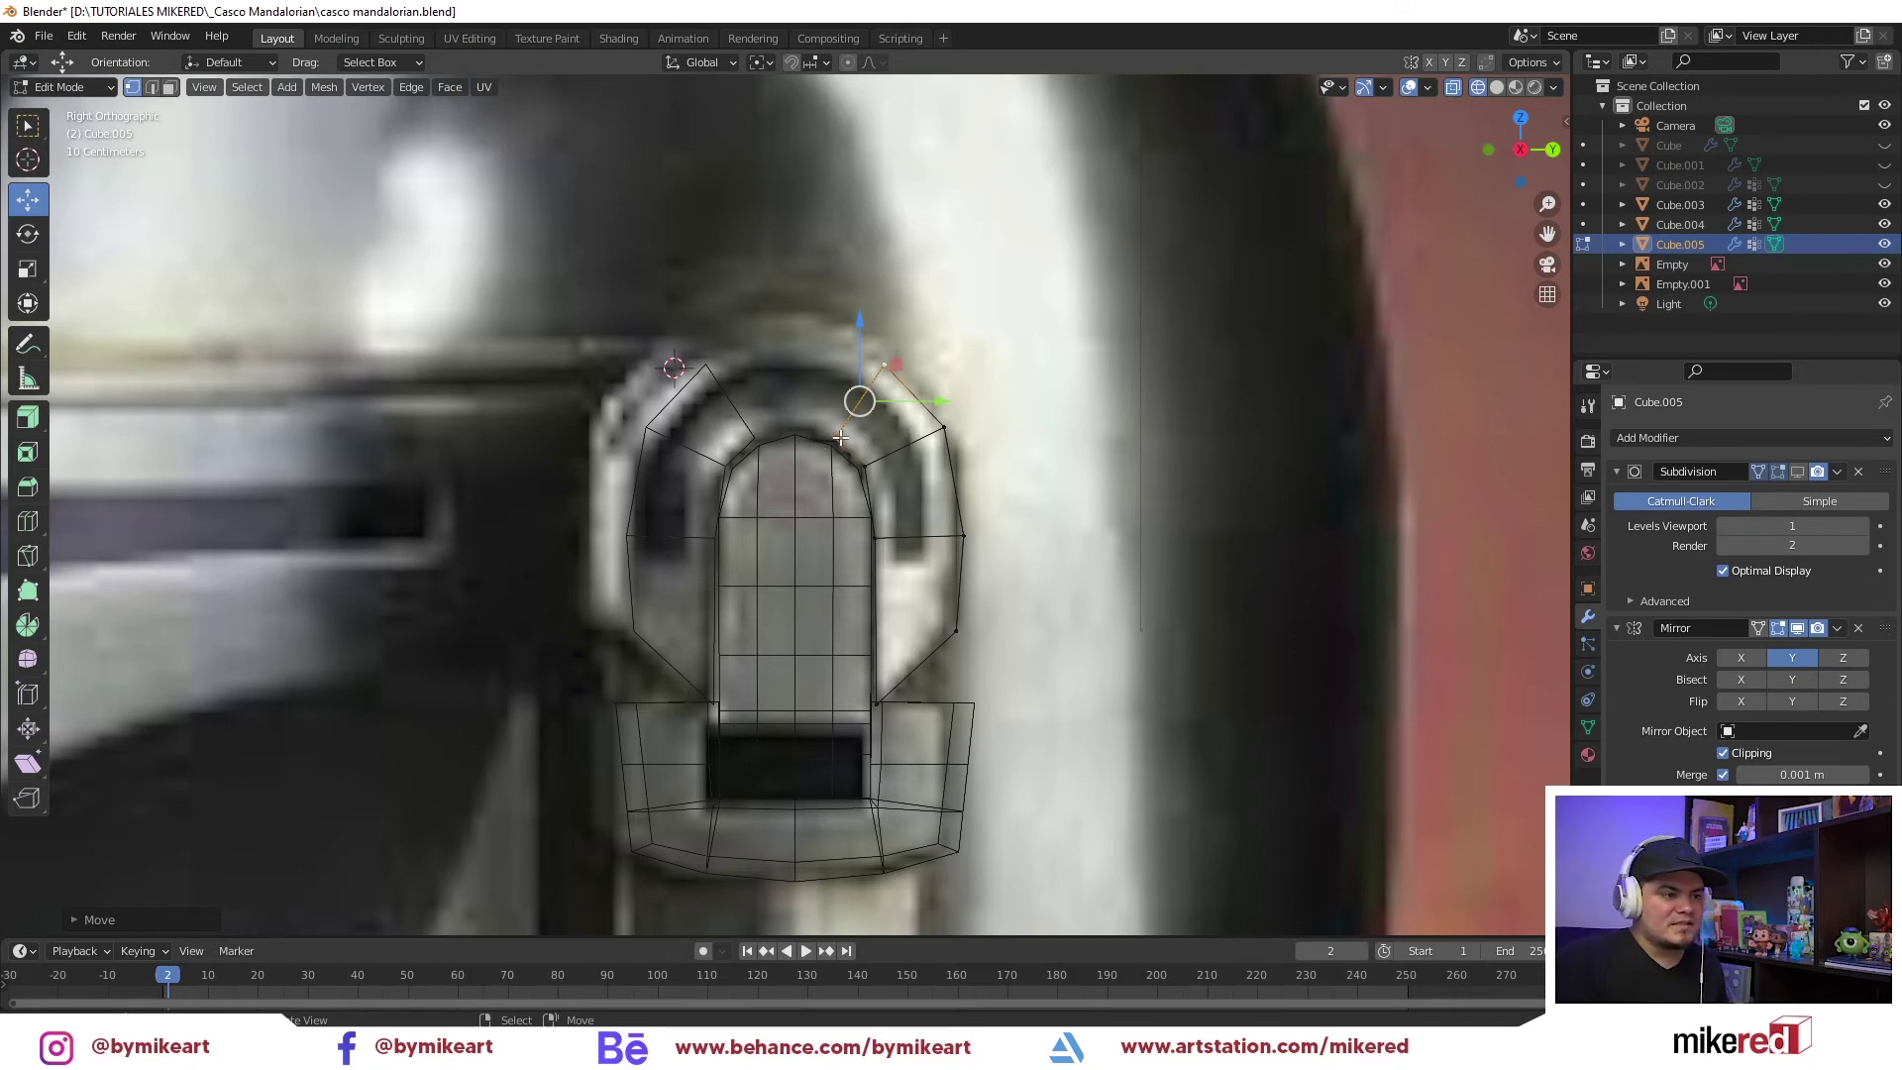
pyautogui.moveTo(940, 392); pyautogui.dragTo(795, 357)
pyautogui.press('e')
pyautogui.rightClick(789, 314)
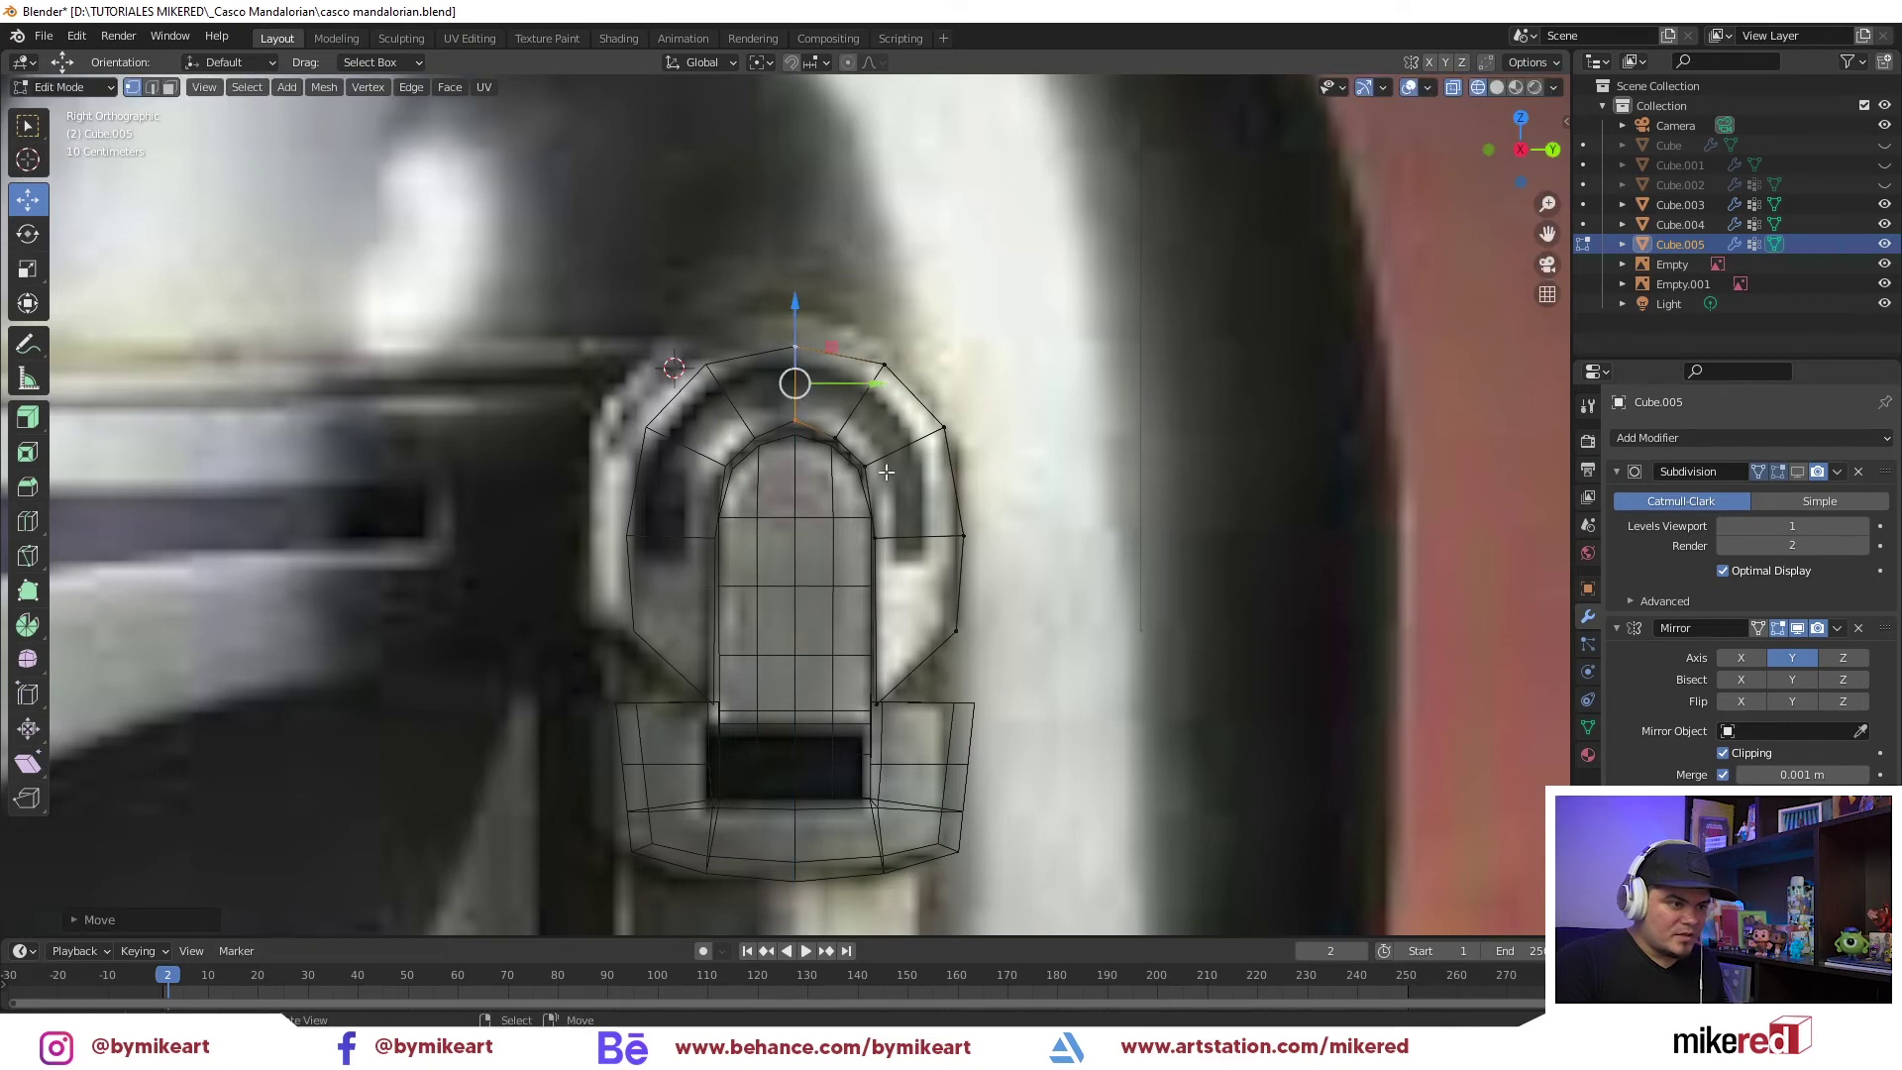
pyautogui.click(796, 425)
# Extrude the bracket outline along X in front view, then adjust a vertex
pyautogui.press('KP_1')
pyautogui.press('e')
pyautogui.press('x')
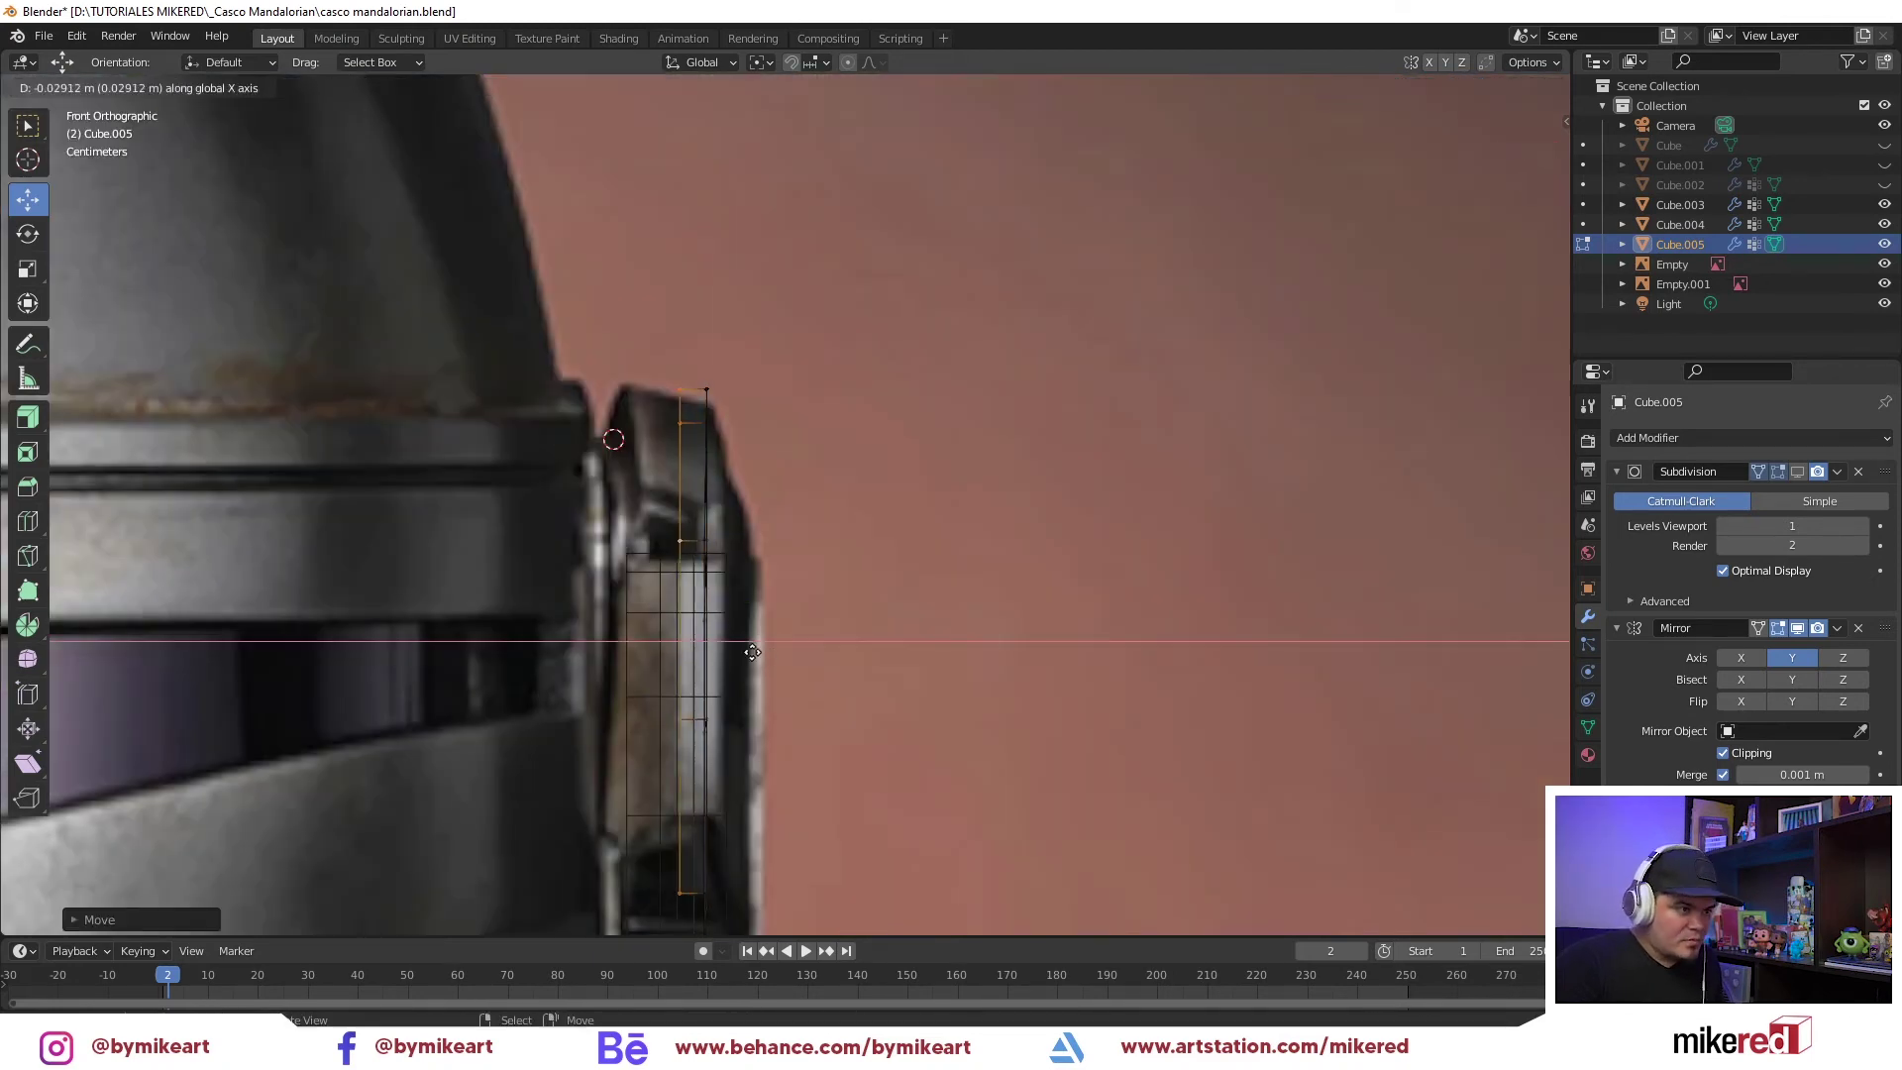
pyautogui.click(691, 604)
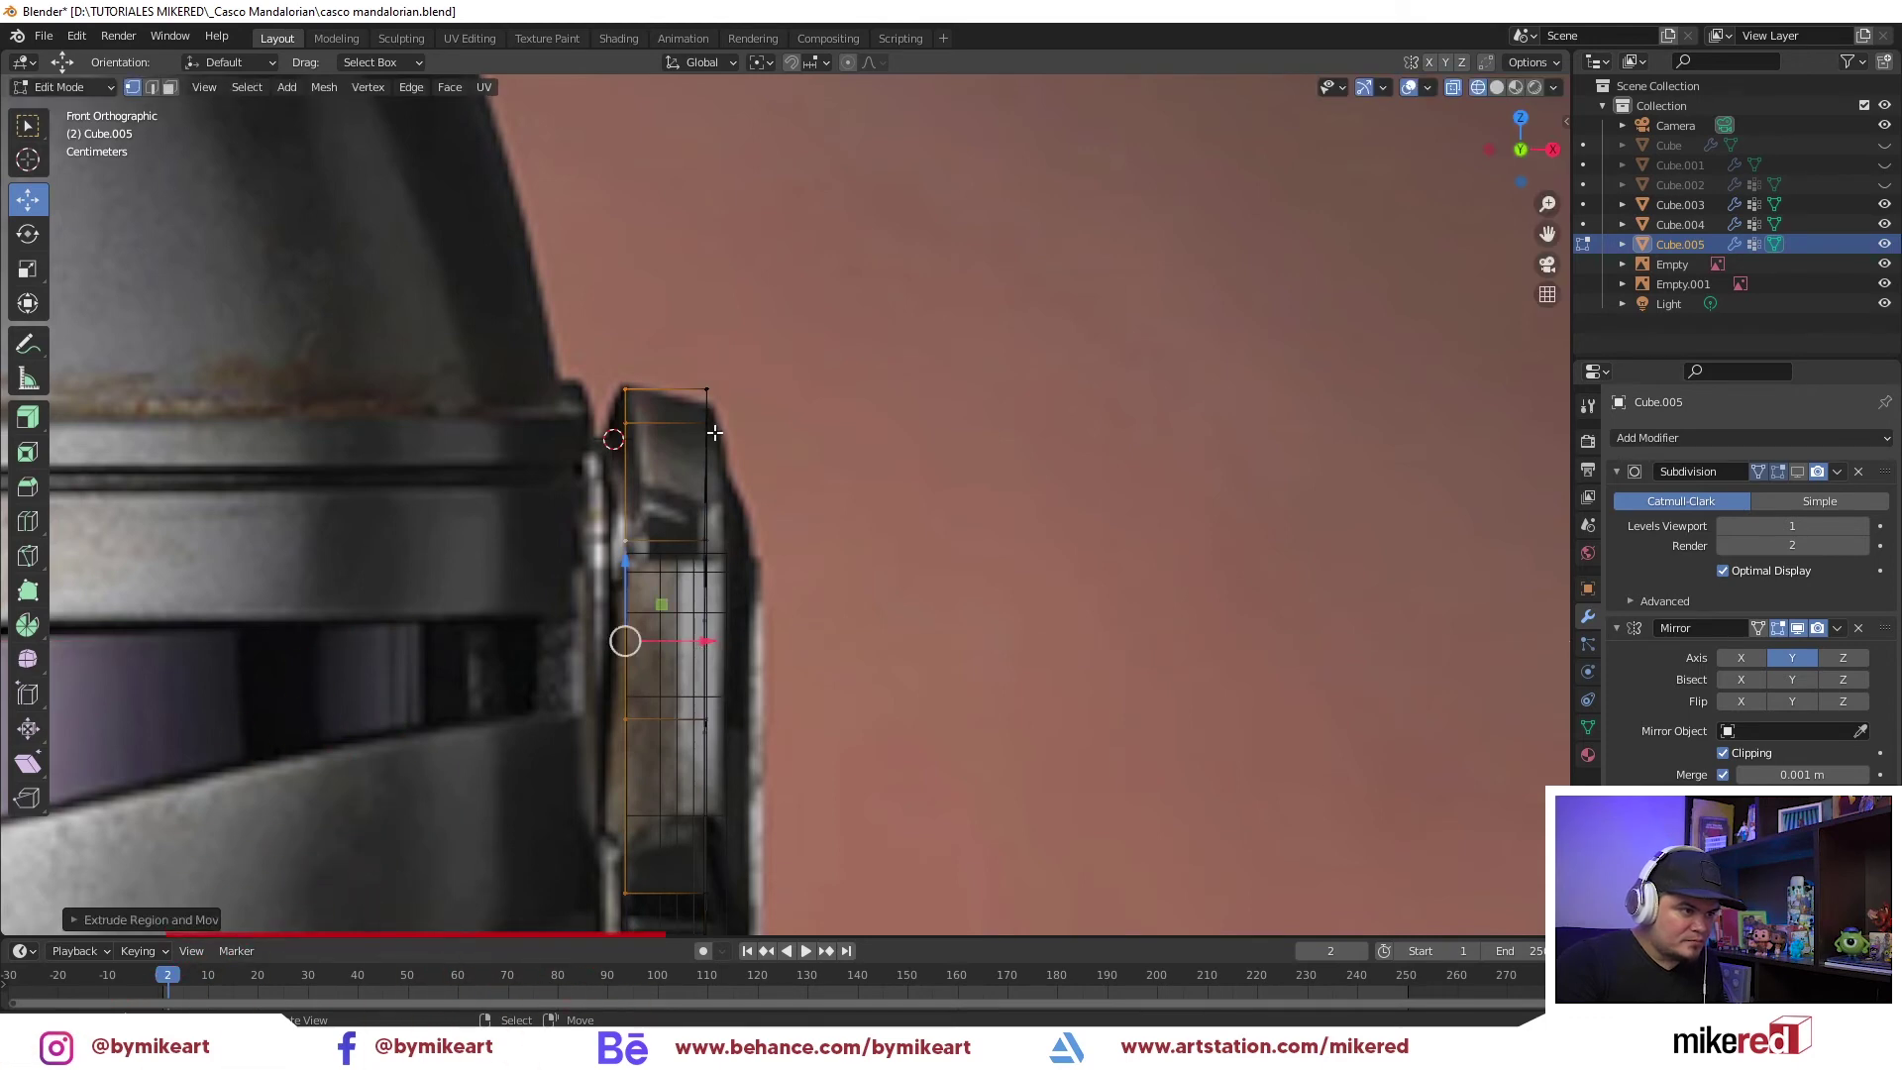
pyautogui.press('KP_3')
pyautogui.press('g')
pyautogui.click(782, 442)
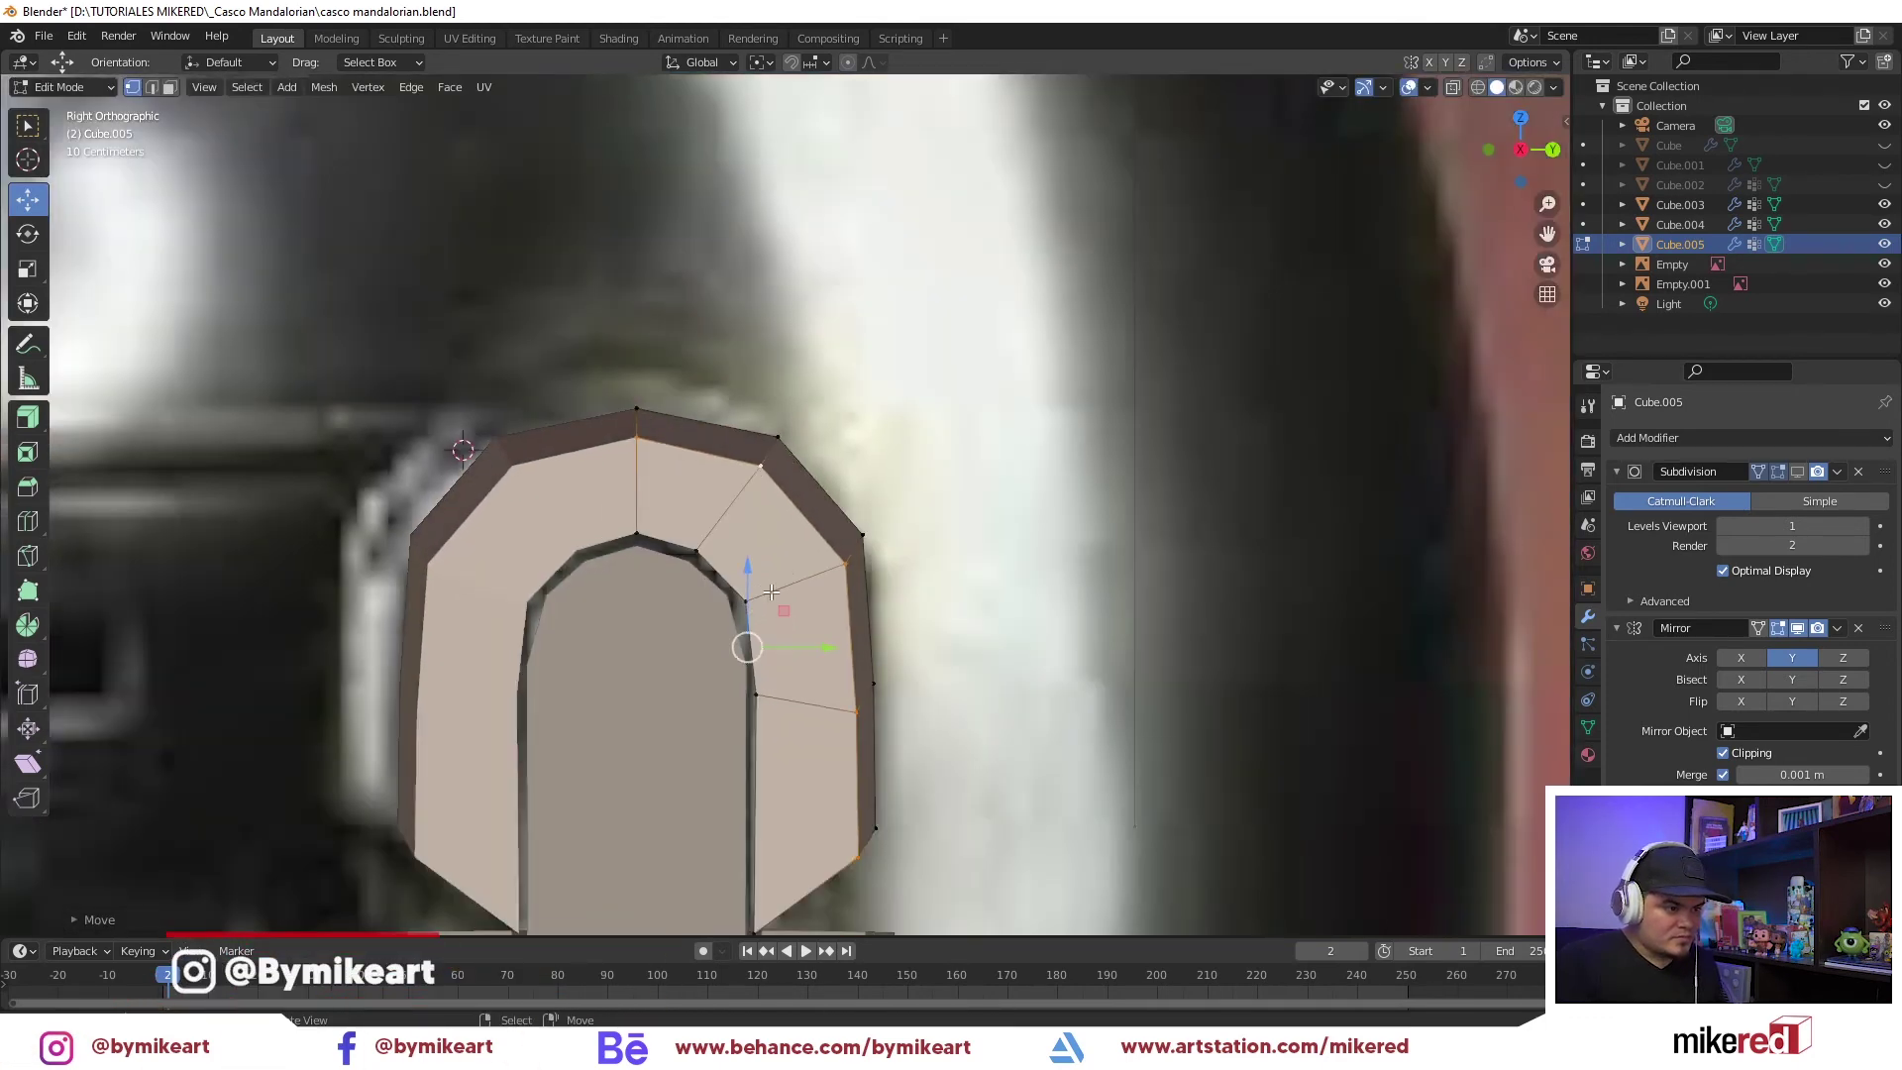
# Select the inner arch edge loop and push it back along X
pyautogui.moveTo(782, 443)
pyautogui.mouseDown(button='middle')
pyautogui.moveTo(694, 634)
pyautogui.moveTo(720, 608)
pyautogui.moveTo(693, 634)
pyautogui.moveTo(940, 745)
pyautogui.moveTo(893, 778)
pyautogui.mouseUp(button='middle')
pyautogui.keyDown('alt'); pyautogui.click(694, 634); pyautogui.keyUp('alt')
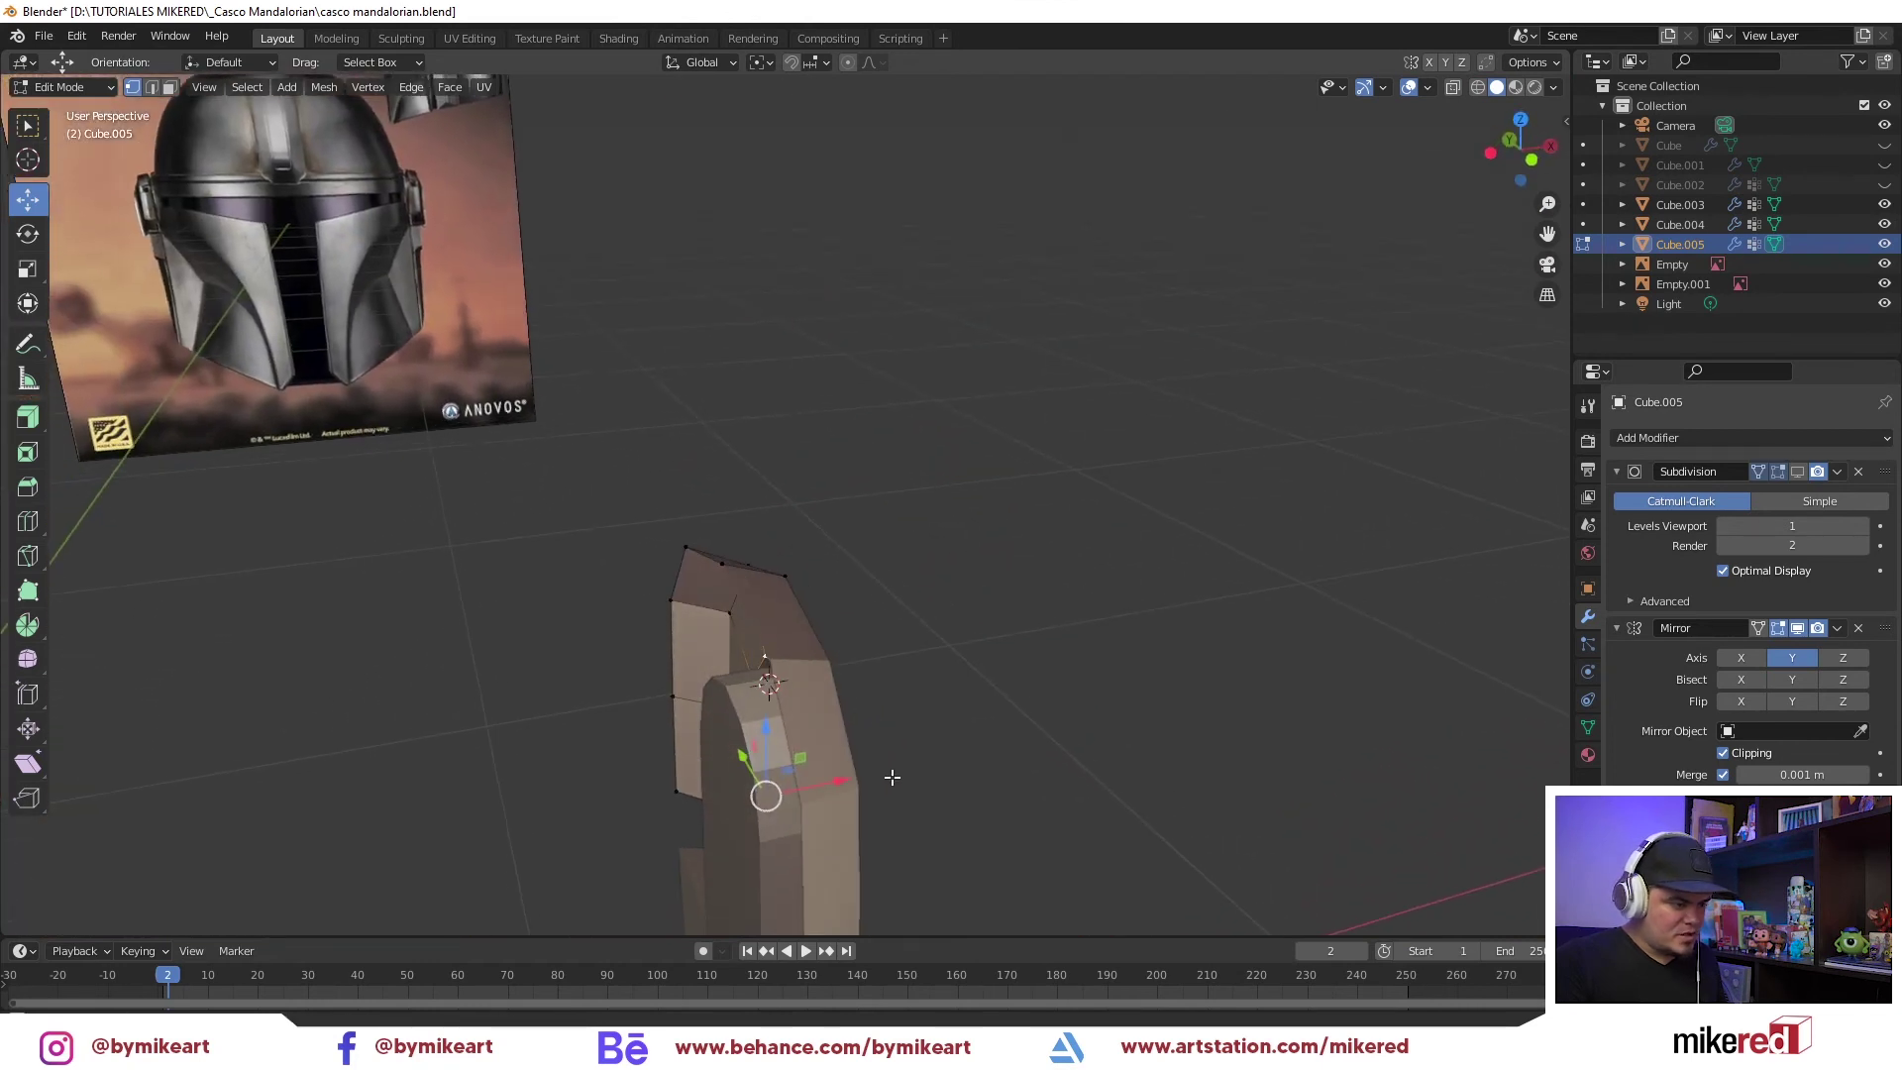
pyautogui.press('g')
pyautogui.press('x')
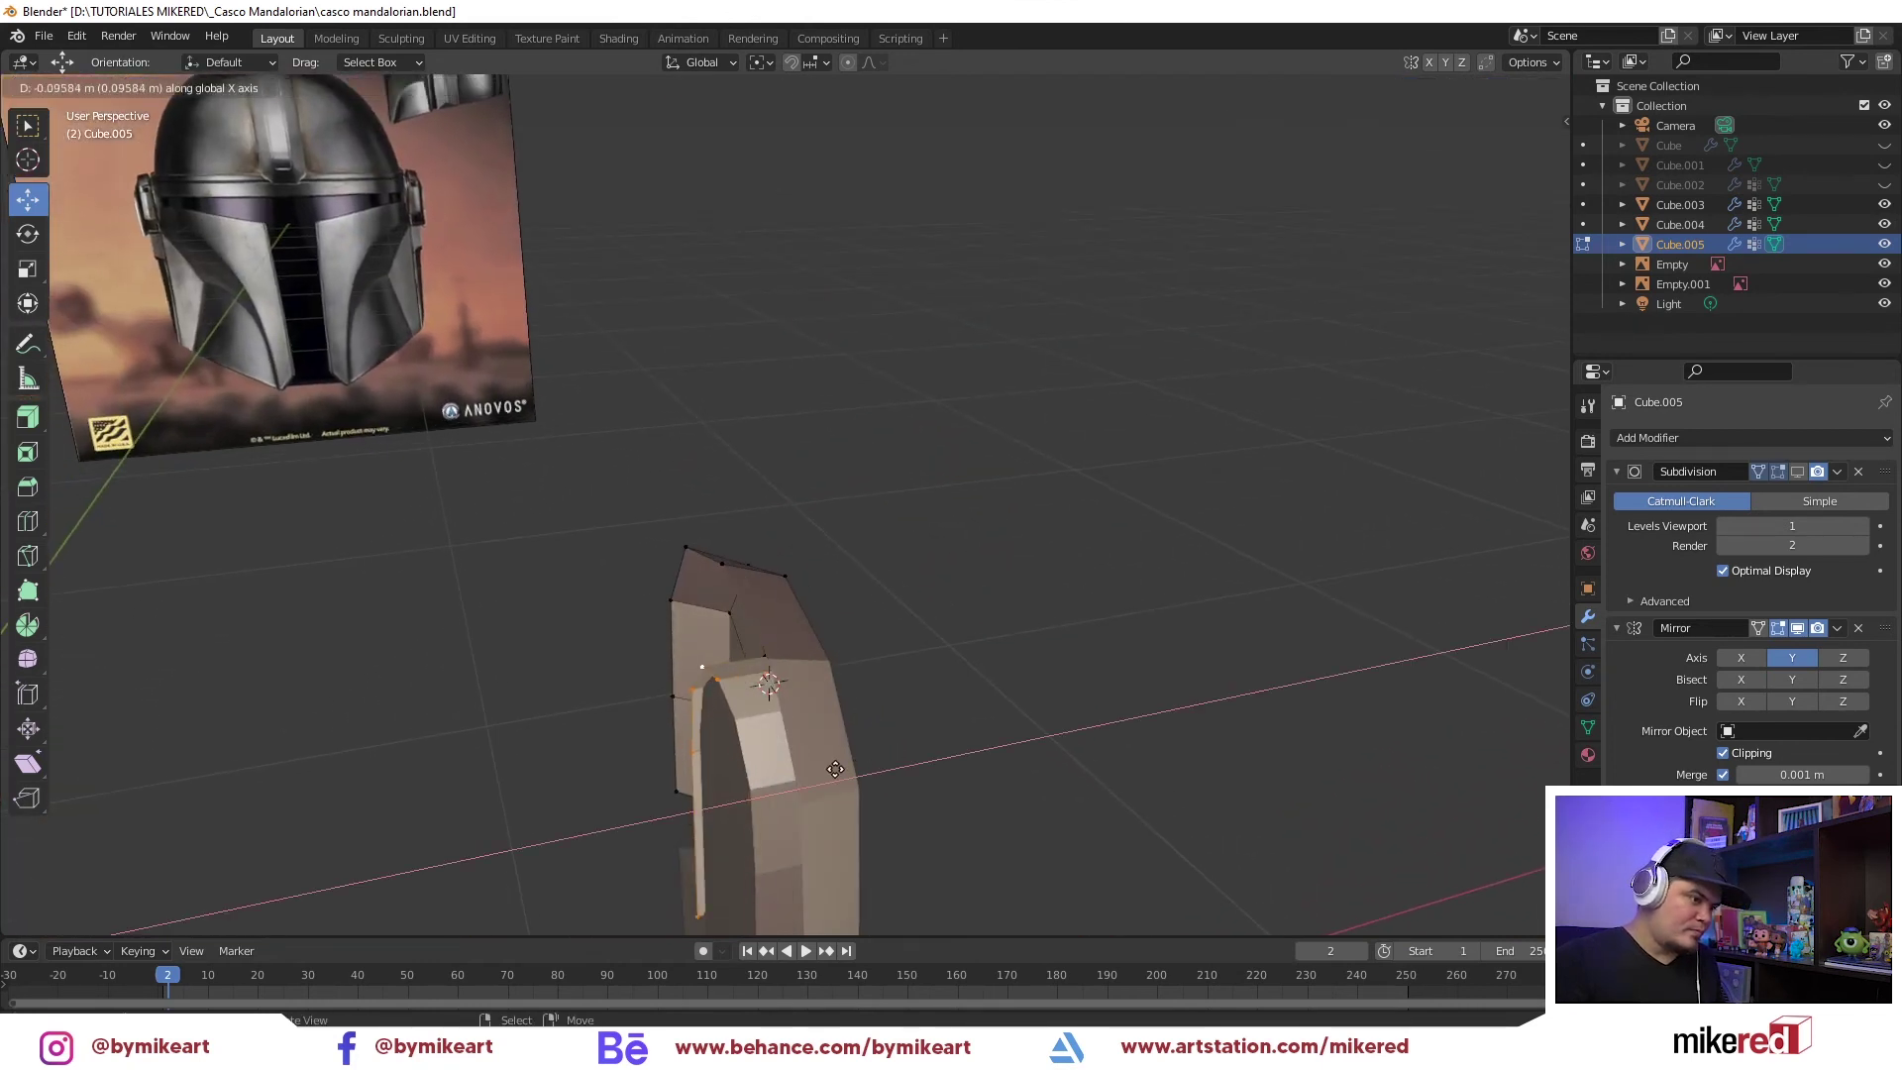
pyautogui.click(838, 767)
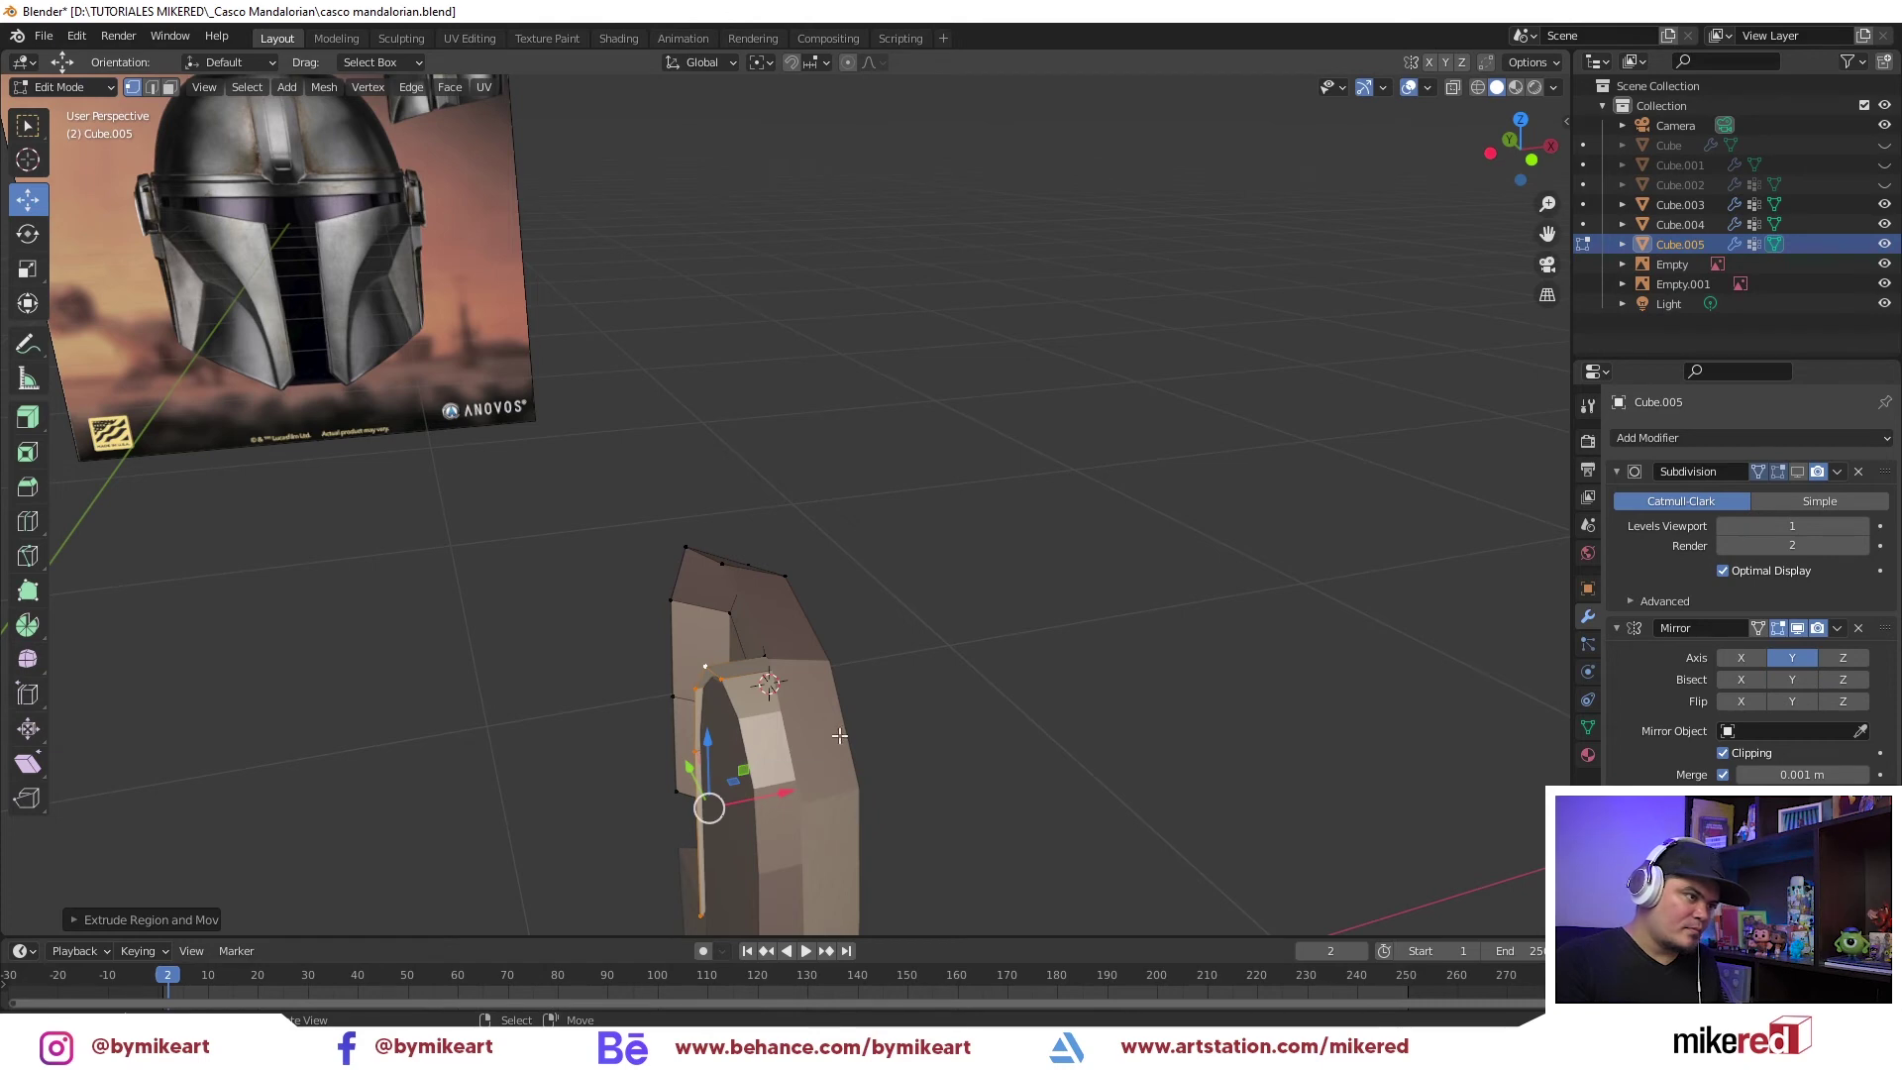
pyautogui.press('KP_1')
pyautogui.scroll(3, 694, 713)
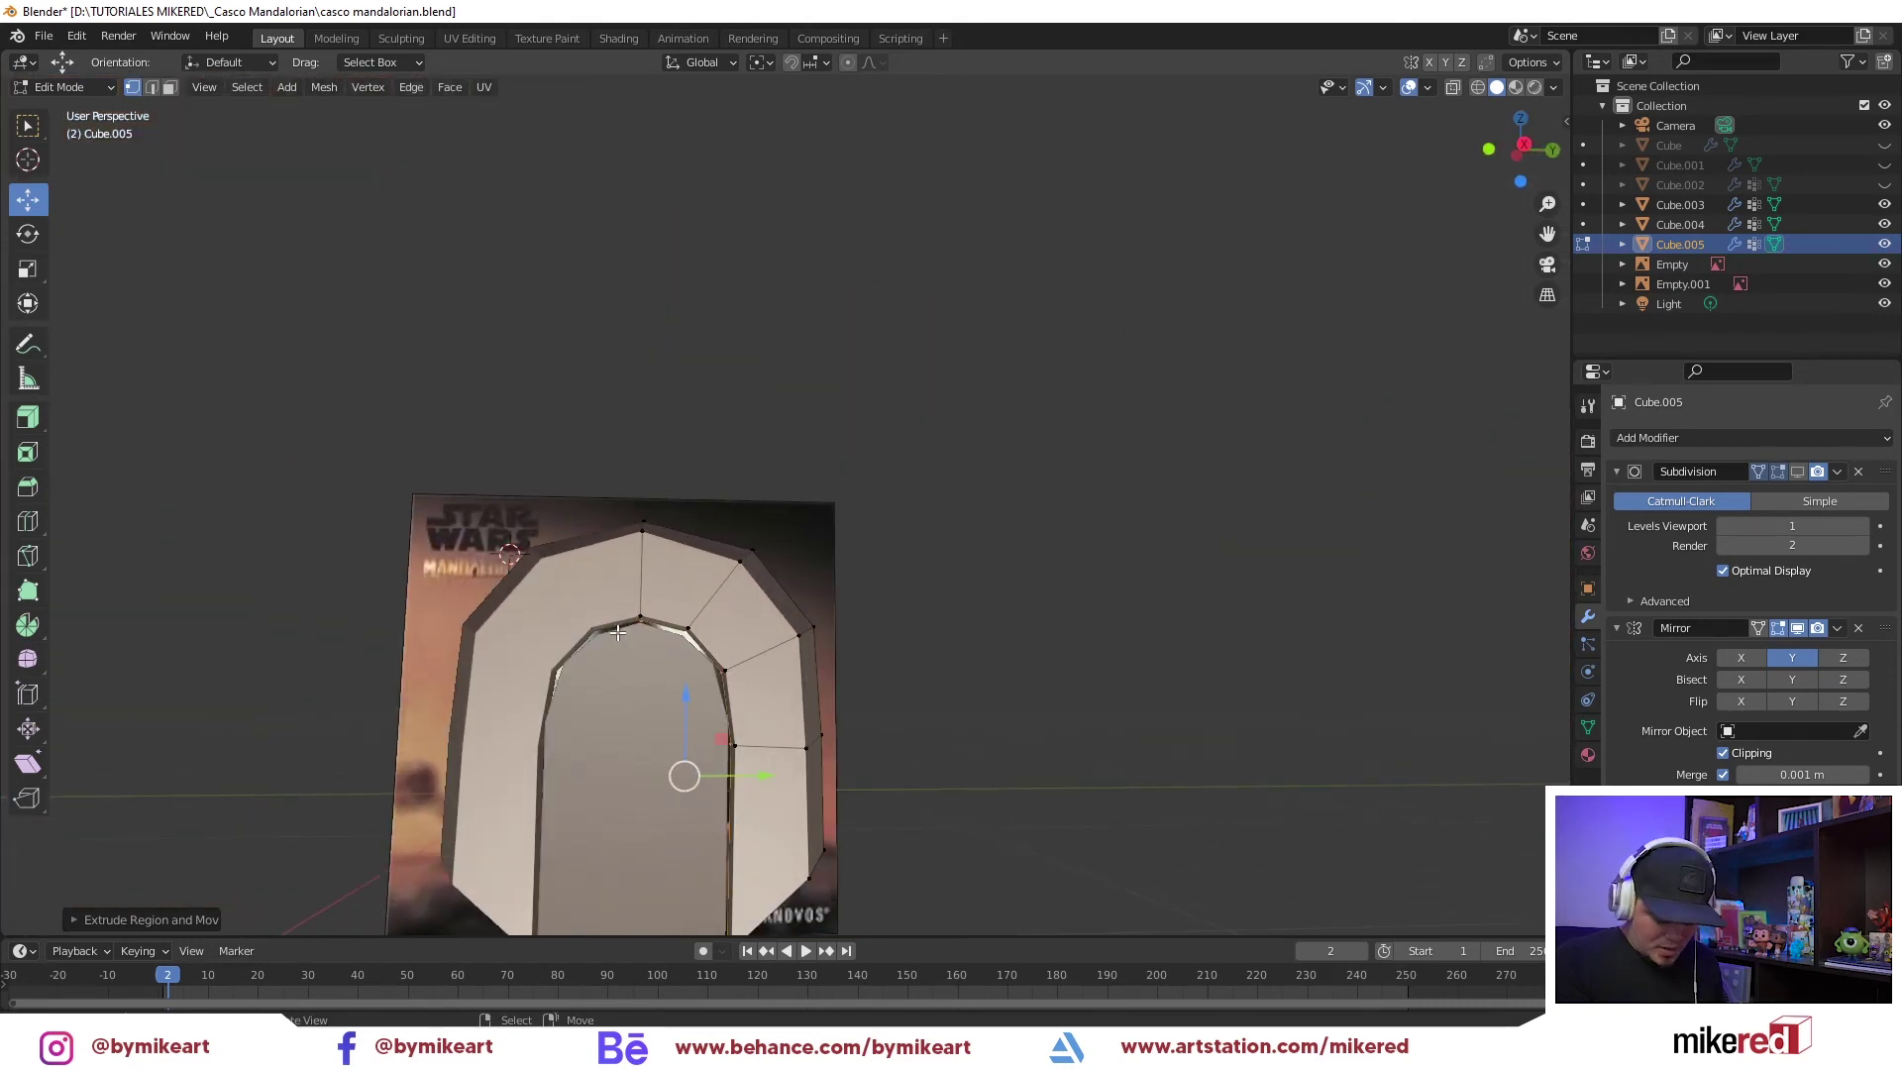
pyautogui.scroll(3, 632, 631)
pyautogui.scroll(-3, 742, 582)
# In see-through side view, add a new edge loop around the Cube.005 arch
pyautogui.press('KP_3')
pyautogui.scroll(4, 763, 589)
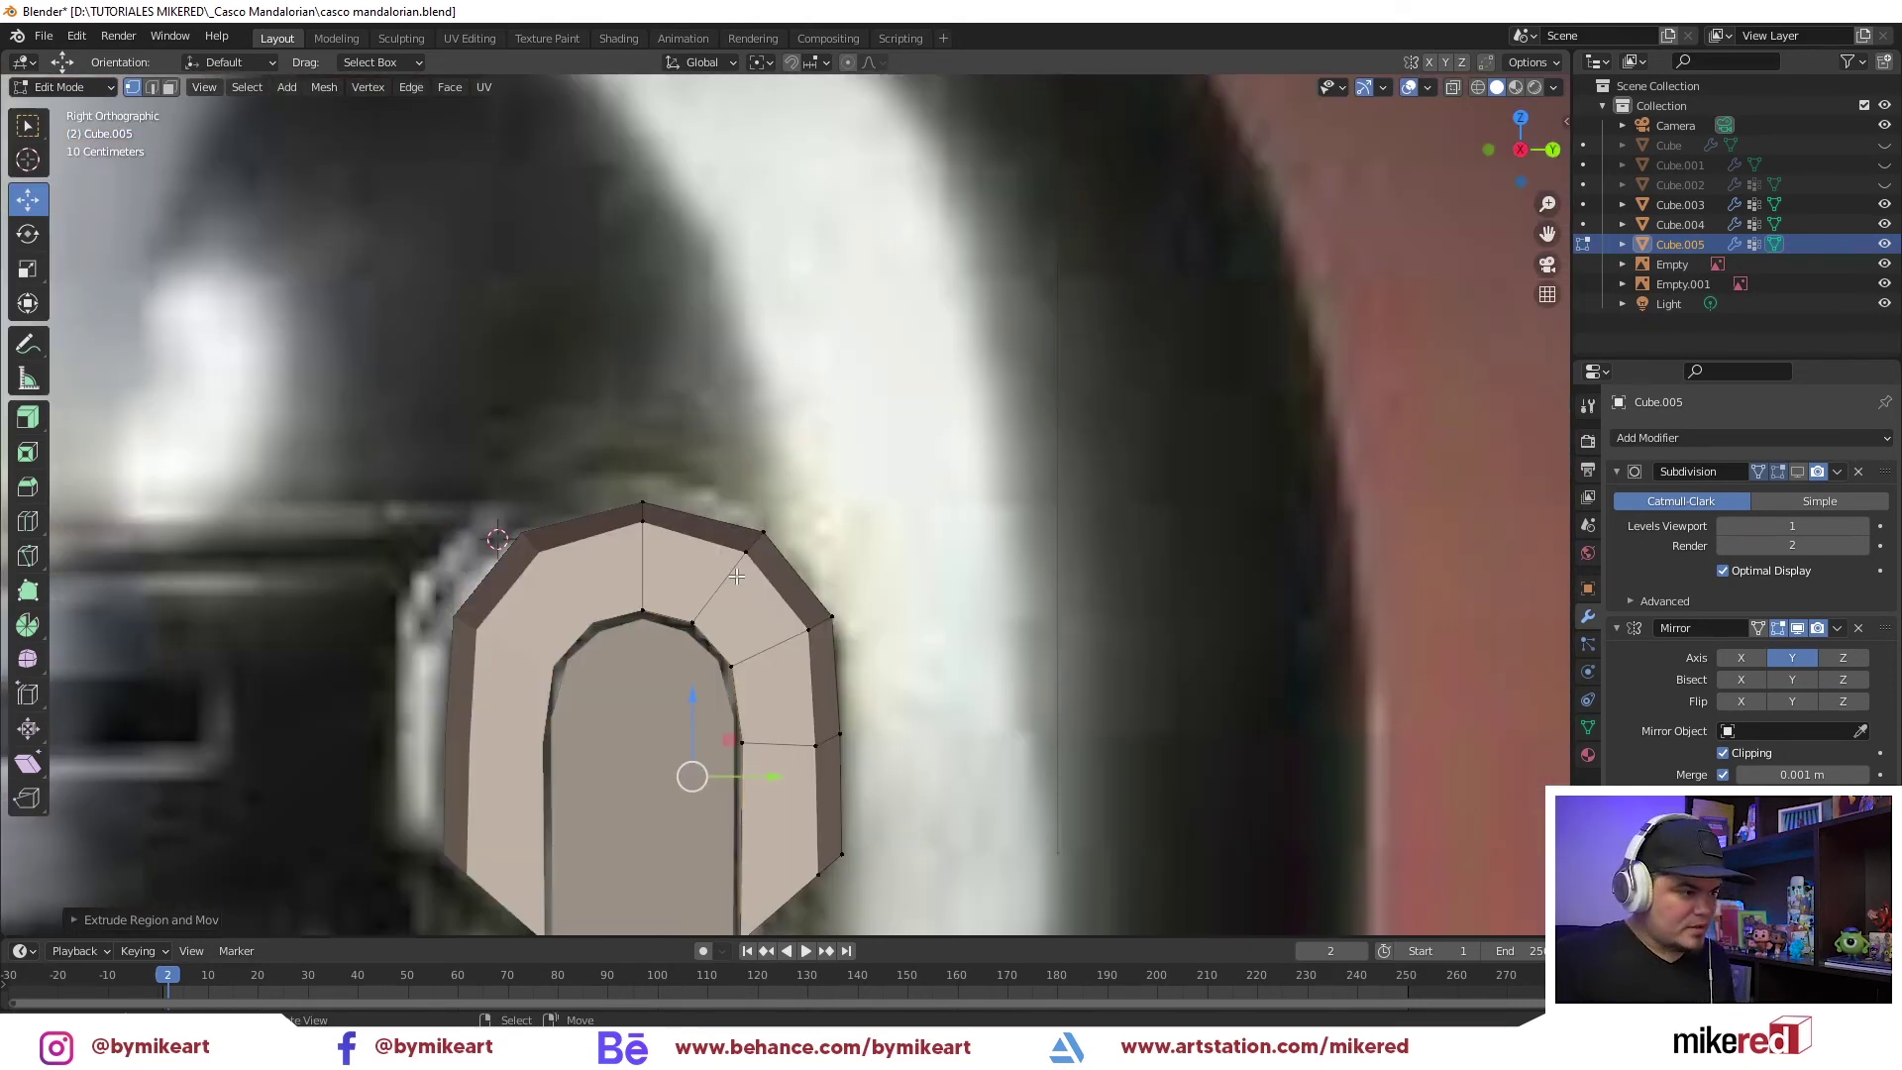
pyautogui.scroll(1, 768, 594)
pyautogui.hotkey('alt', 'z')
pyautogui.scroll(-1, 769, 595)
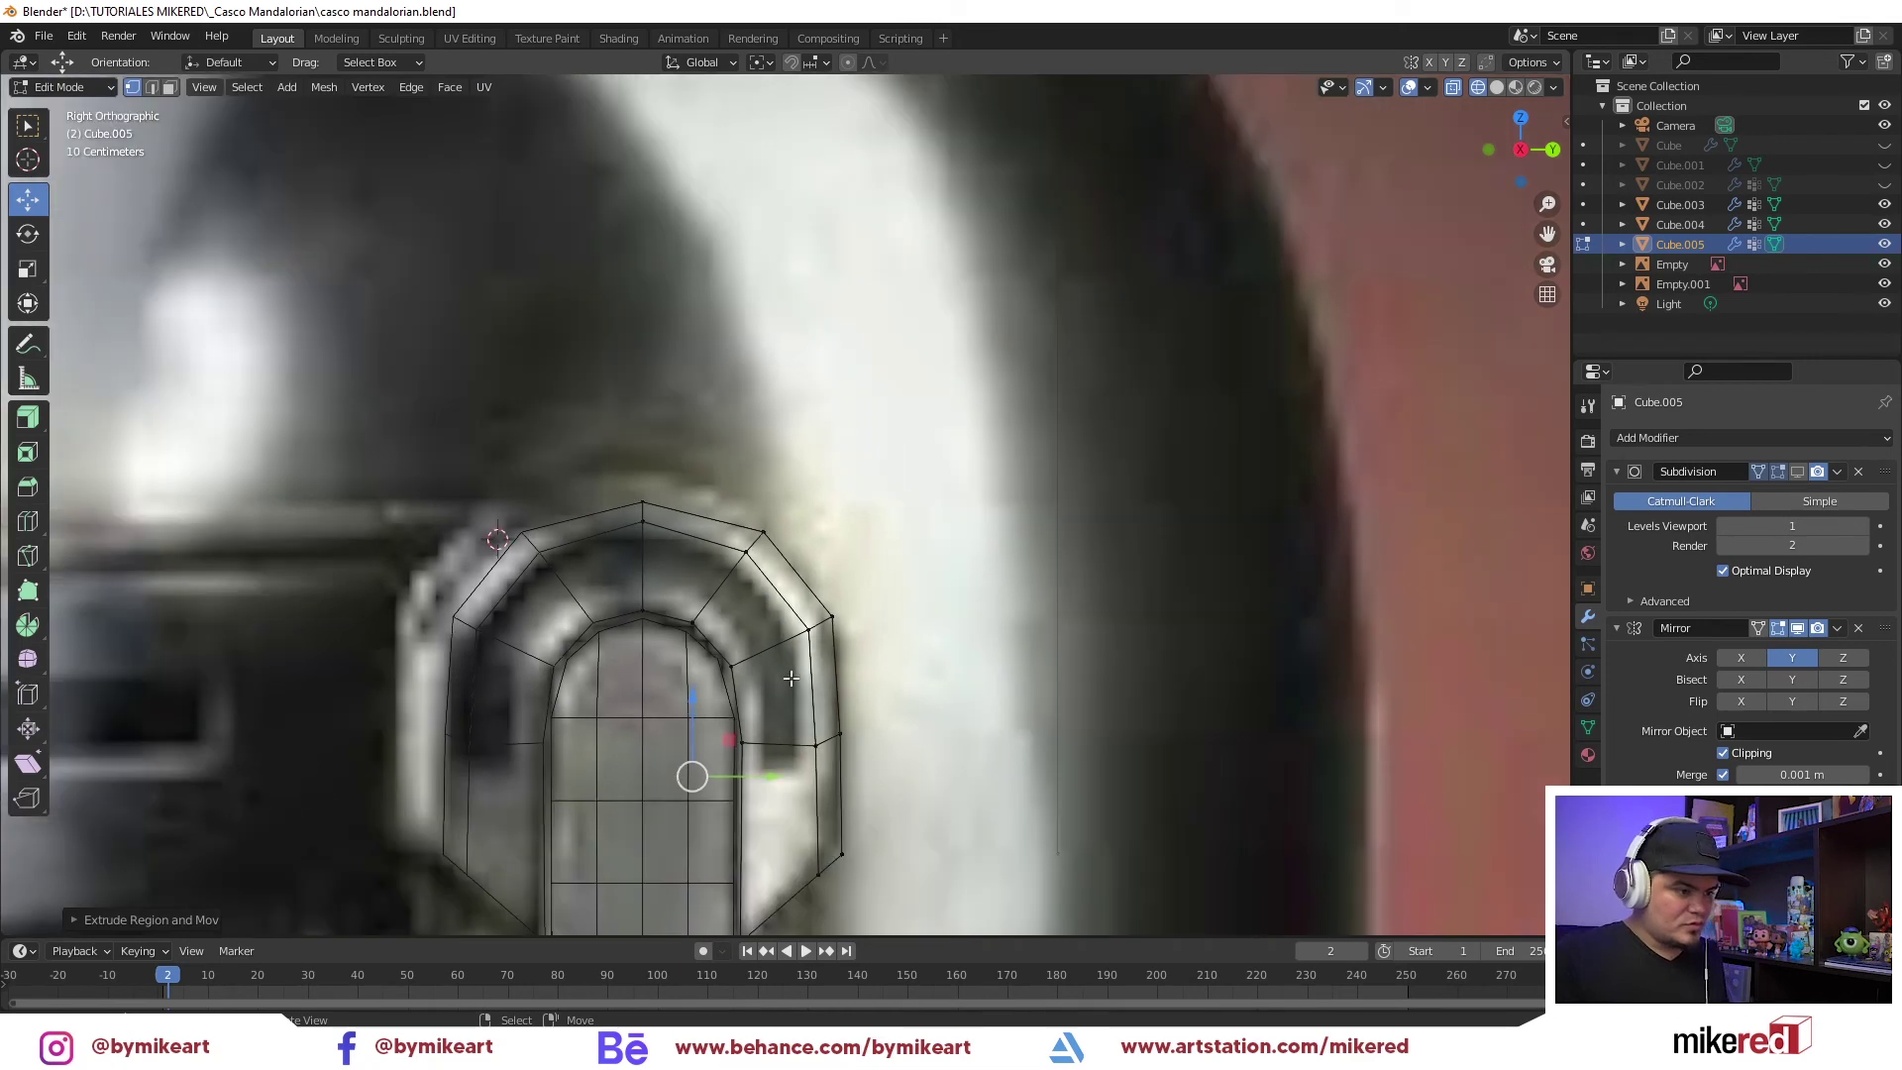
pyautogui.hotkey('ctrl', 'r')
pyautogui.click(756, 753)
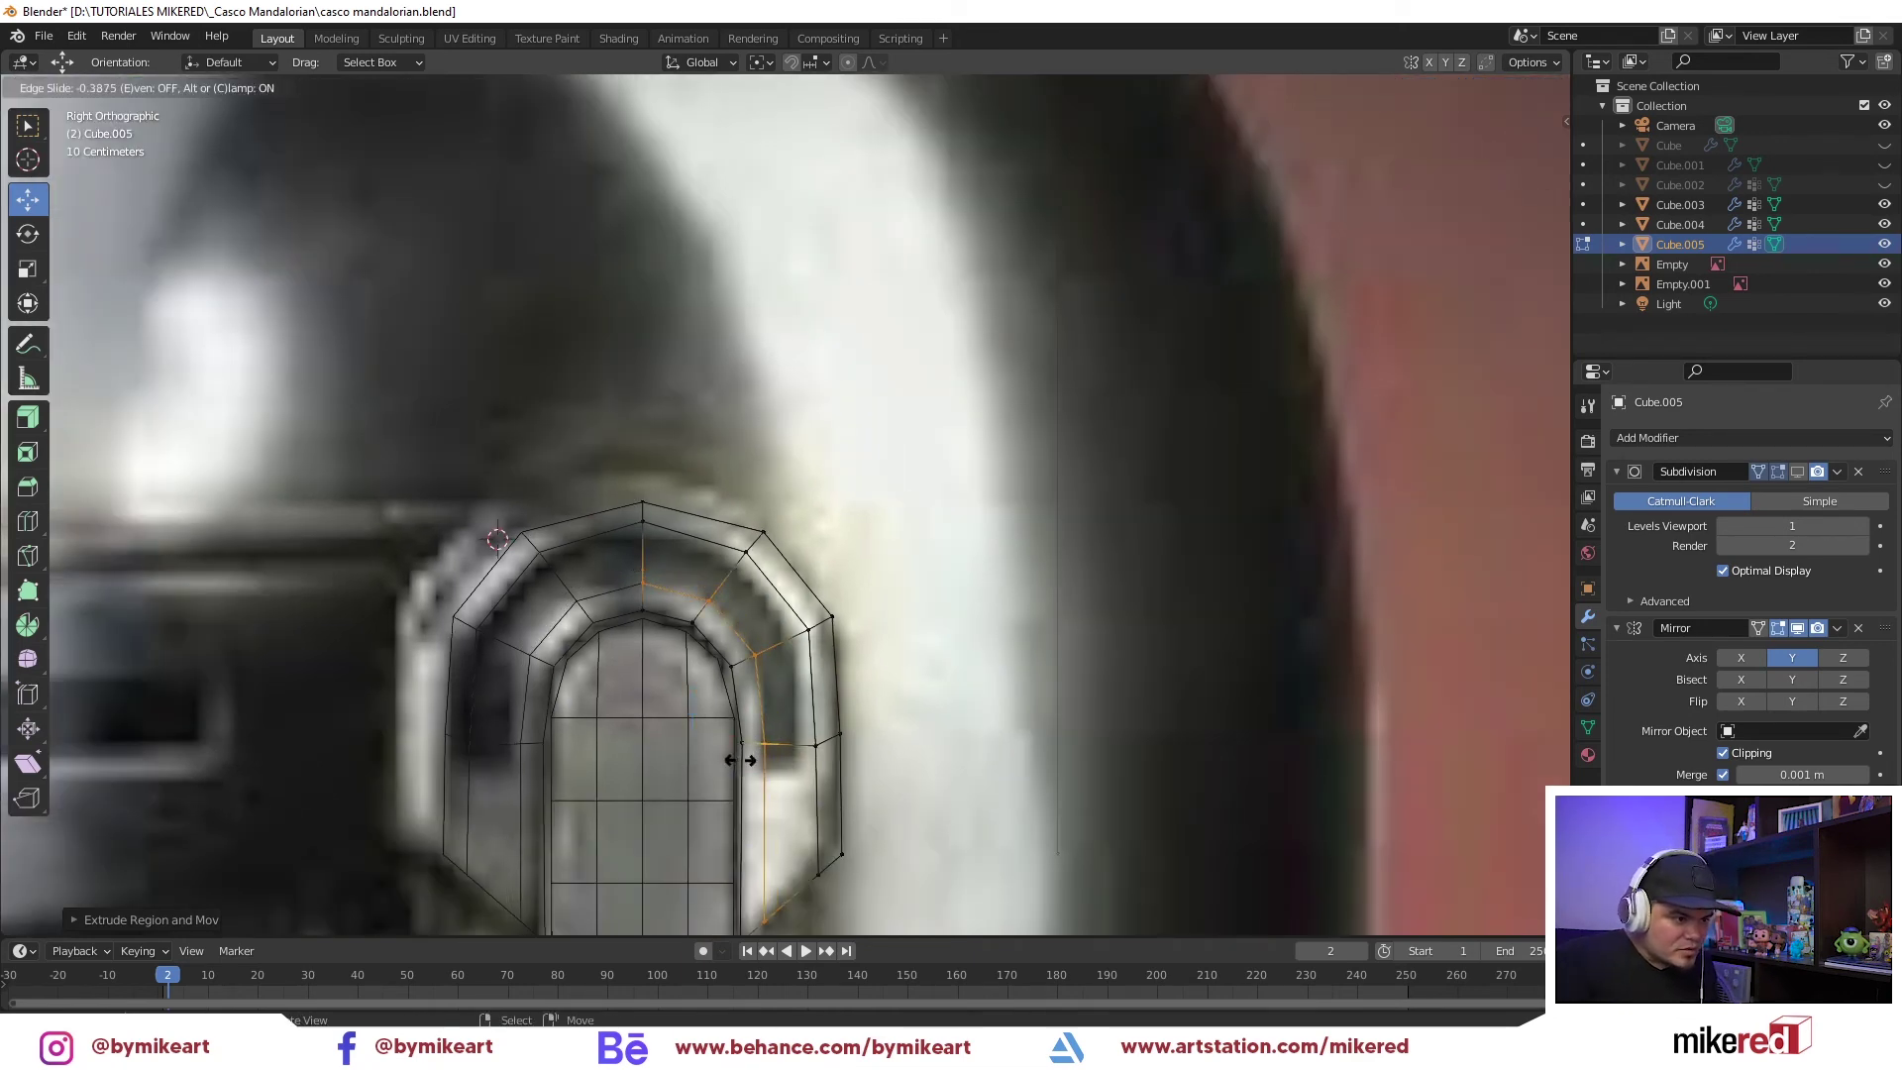
pyautogui.click(730, 756)
# Add another loop across the arch sides and slide it lower along the arch
pyautogui.hotkey('ctrl', 'r')
pyautogui.click(786, 732)
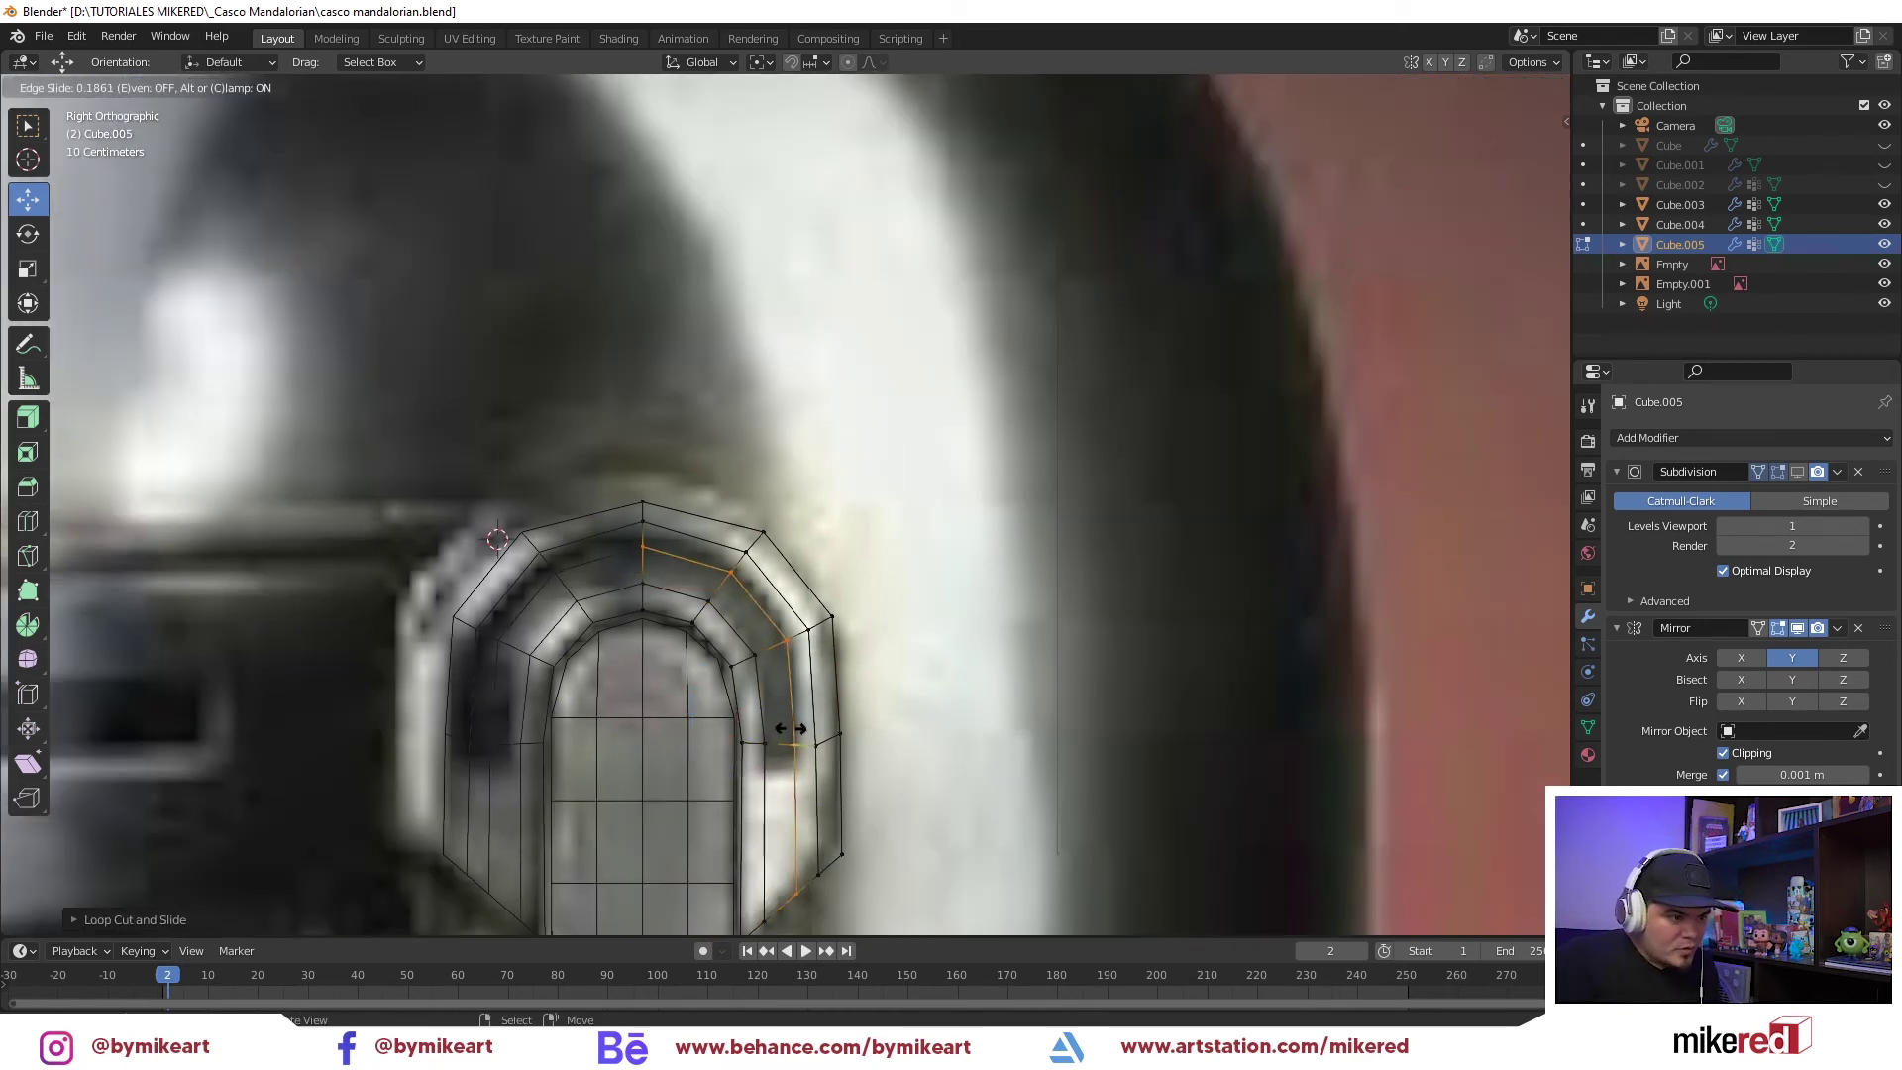
pyautogui.click(789, 738)
pyautogui.press('g')
pyautogui.press('g')
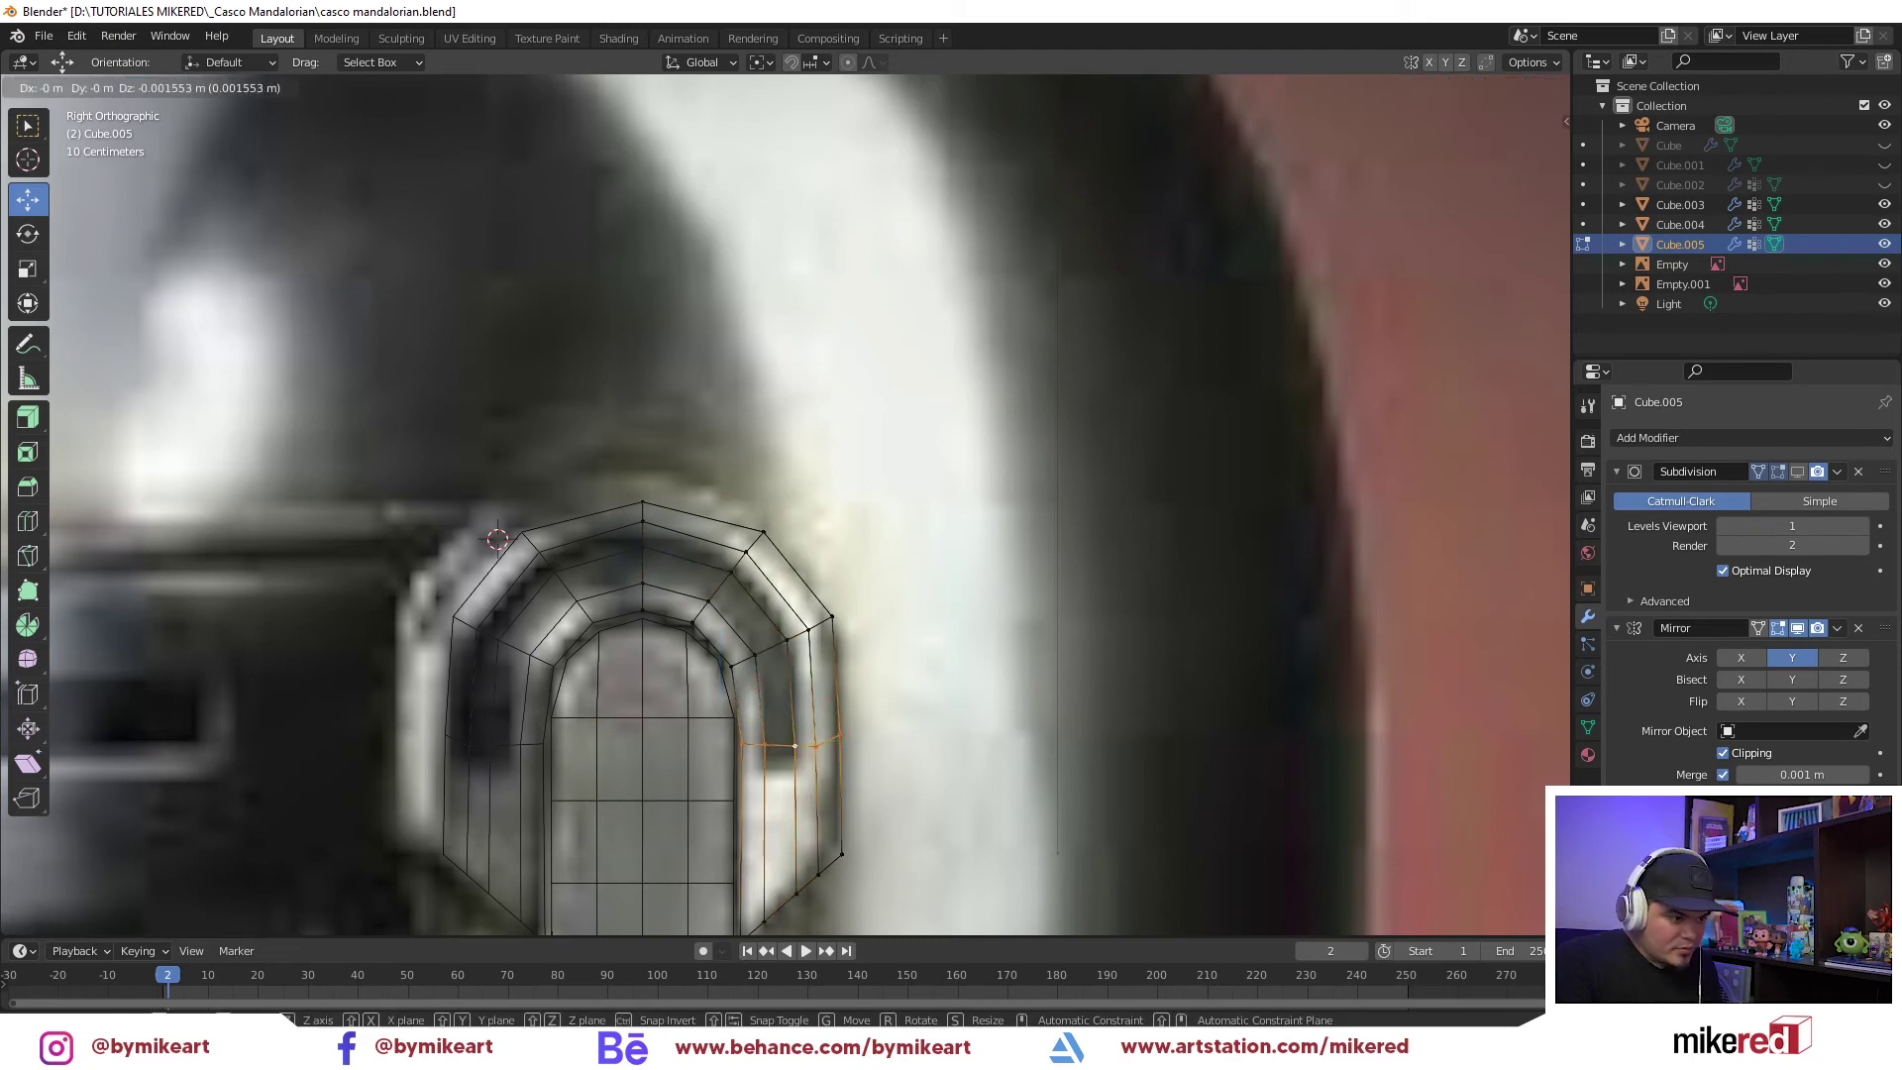
pyautogui.click(783, 760)
pyautogui.press('g')
pyautogui.press('g')
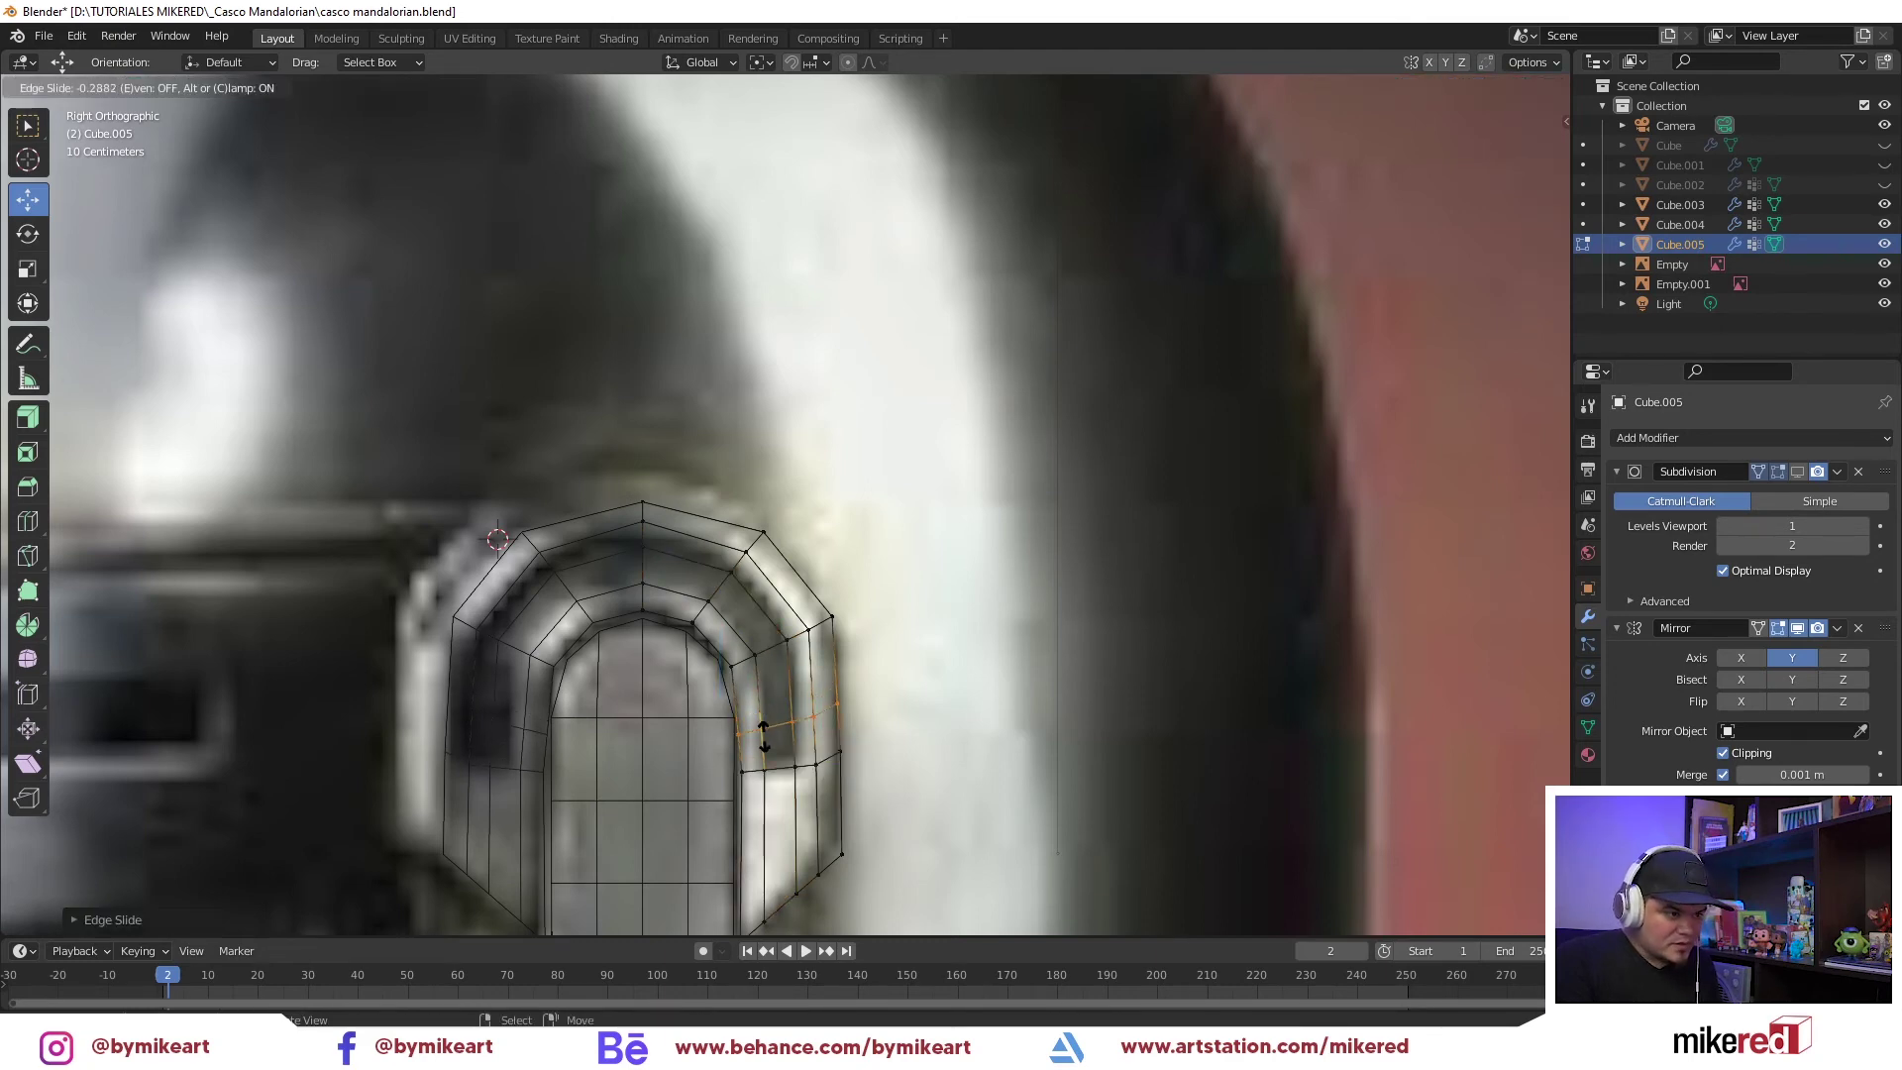
pyautogui.click(764, 755)
pyautogui.hotkey('alt', 'z')
pyautogui.scroll(2, 786, 747)
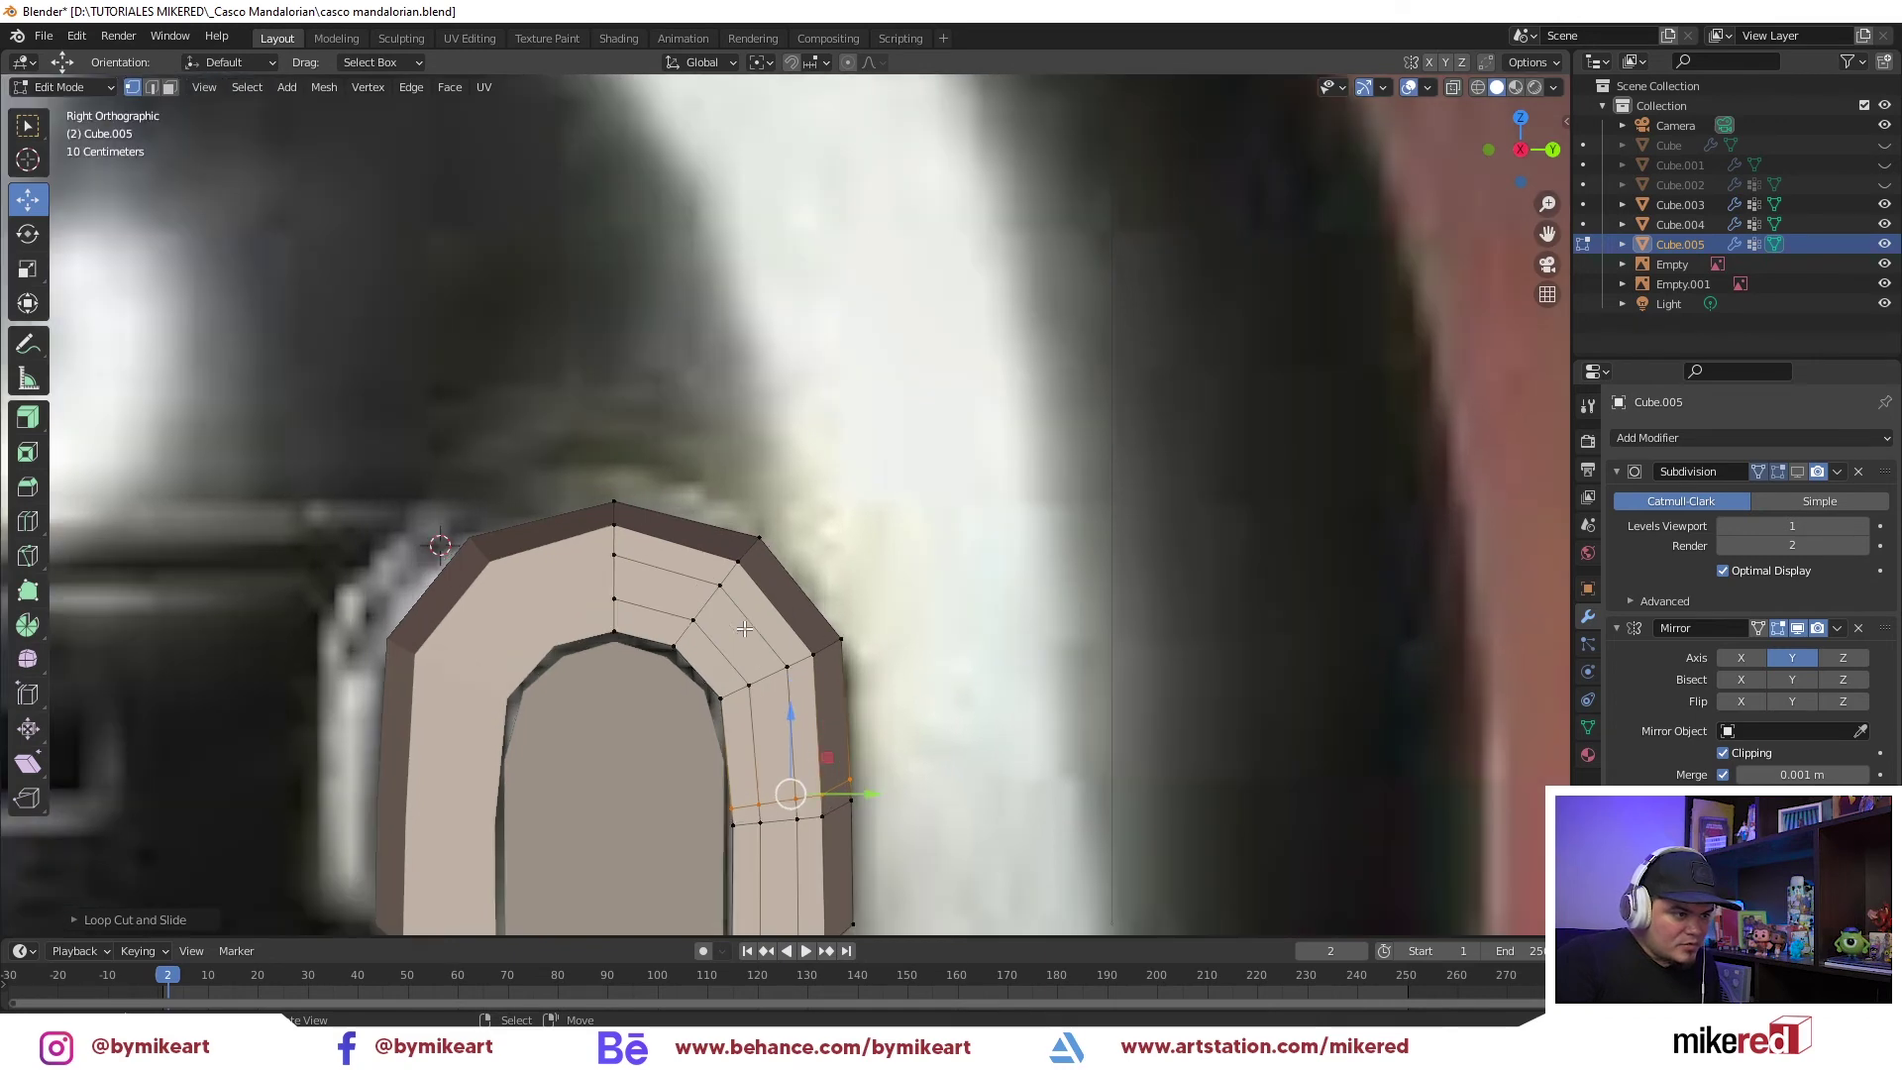
# Select three faces along the inner arch and extrude them
pyautogui.hotkey('ctrl', 'Tab')
pyautogui.click(733, 679)
pyautogui.click(773, 738)
pyautogui.keyDown('shift'); pyautogui.click(758, 634); pyautogui.keyUp('shift')
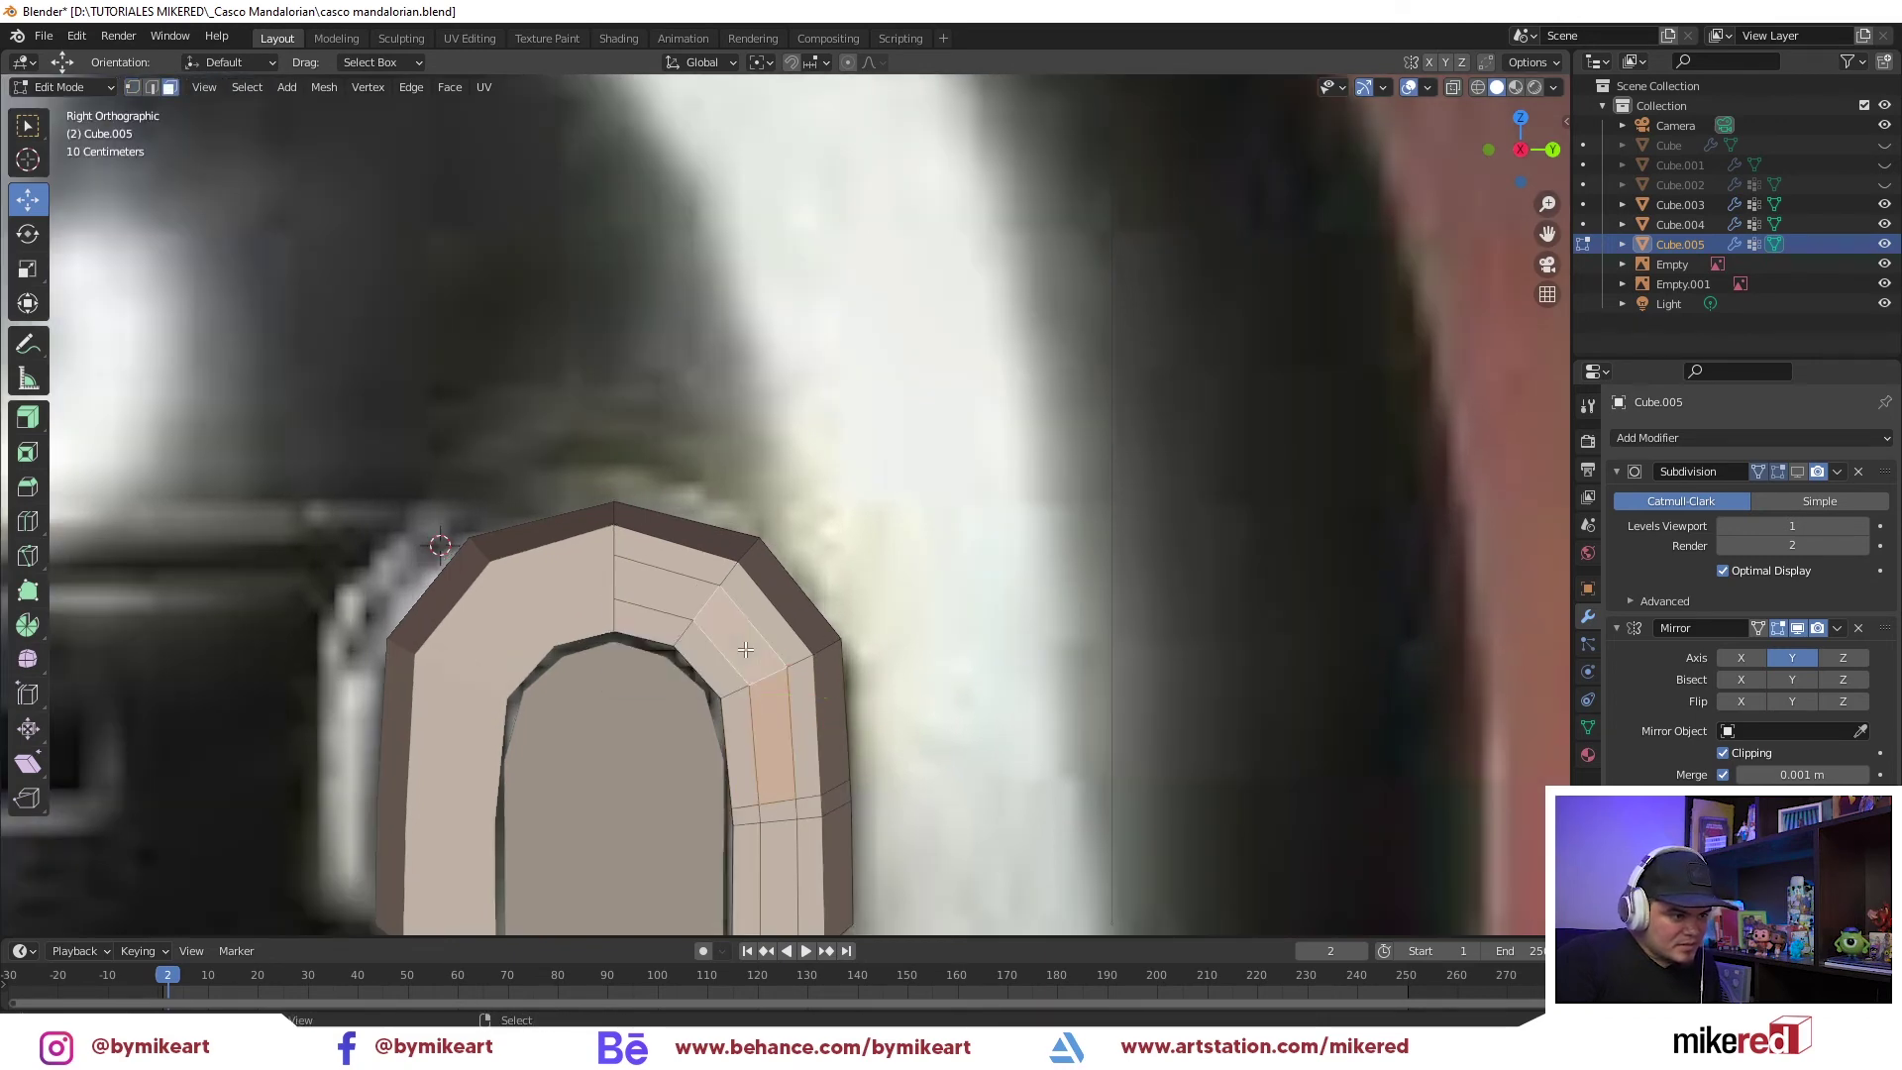
pyautogui.keyDown('shift'); pyautogui.click(663, 594); pyautogui.keyUp('shift')
pyautogui.moveTo(667, 633); pyautogui.dragTo(611, 764, button='middle')
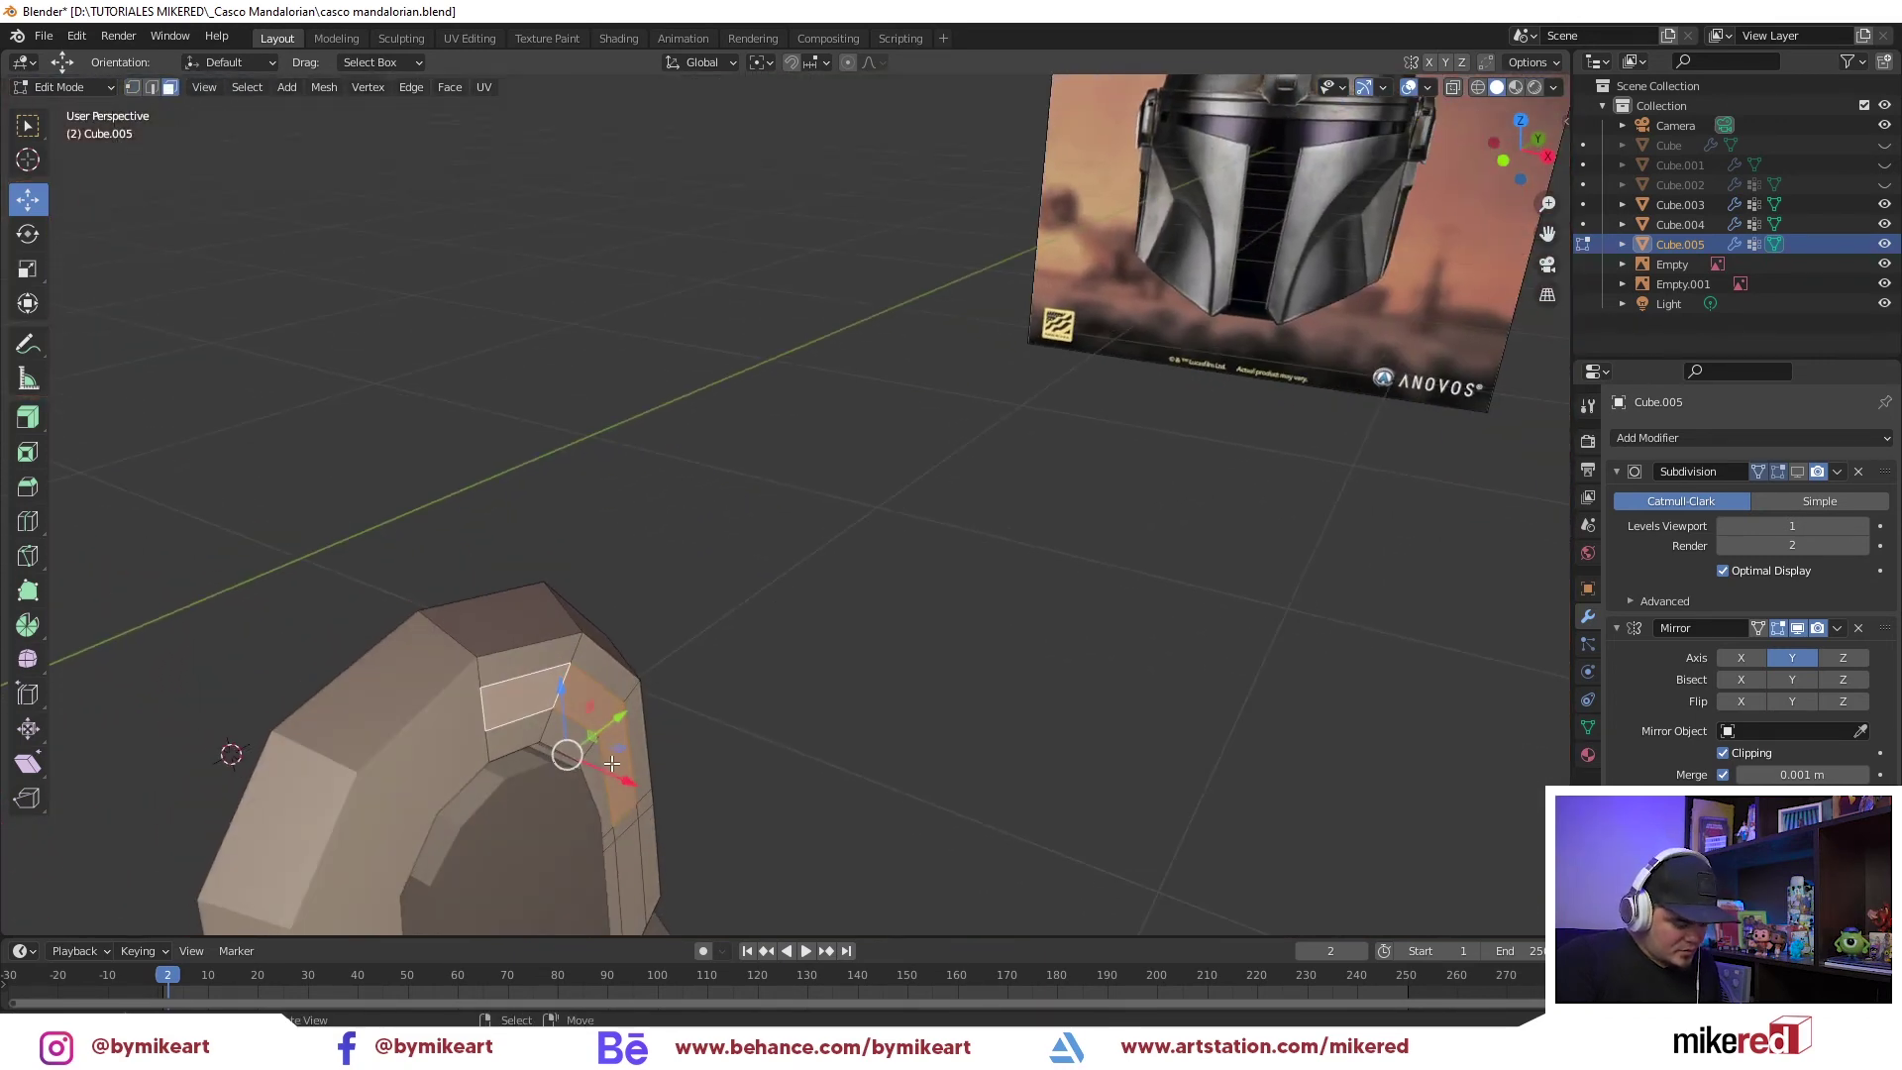
pyautogui.press('e')
pyautogui.click(644, 763)
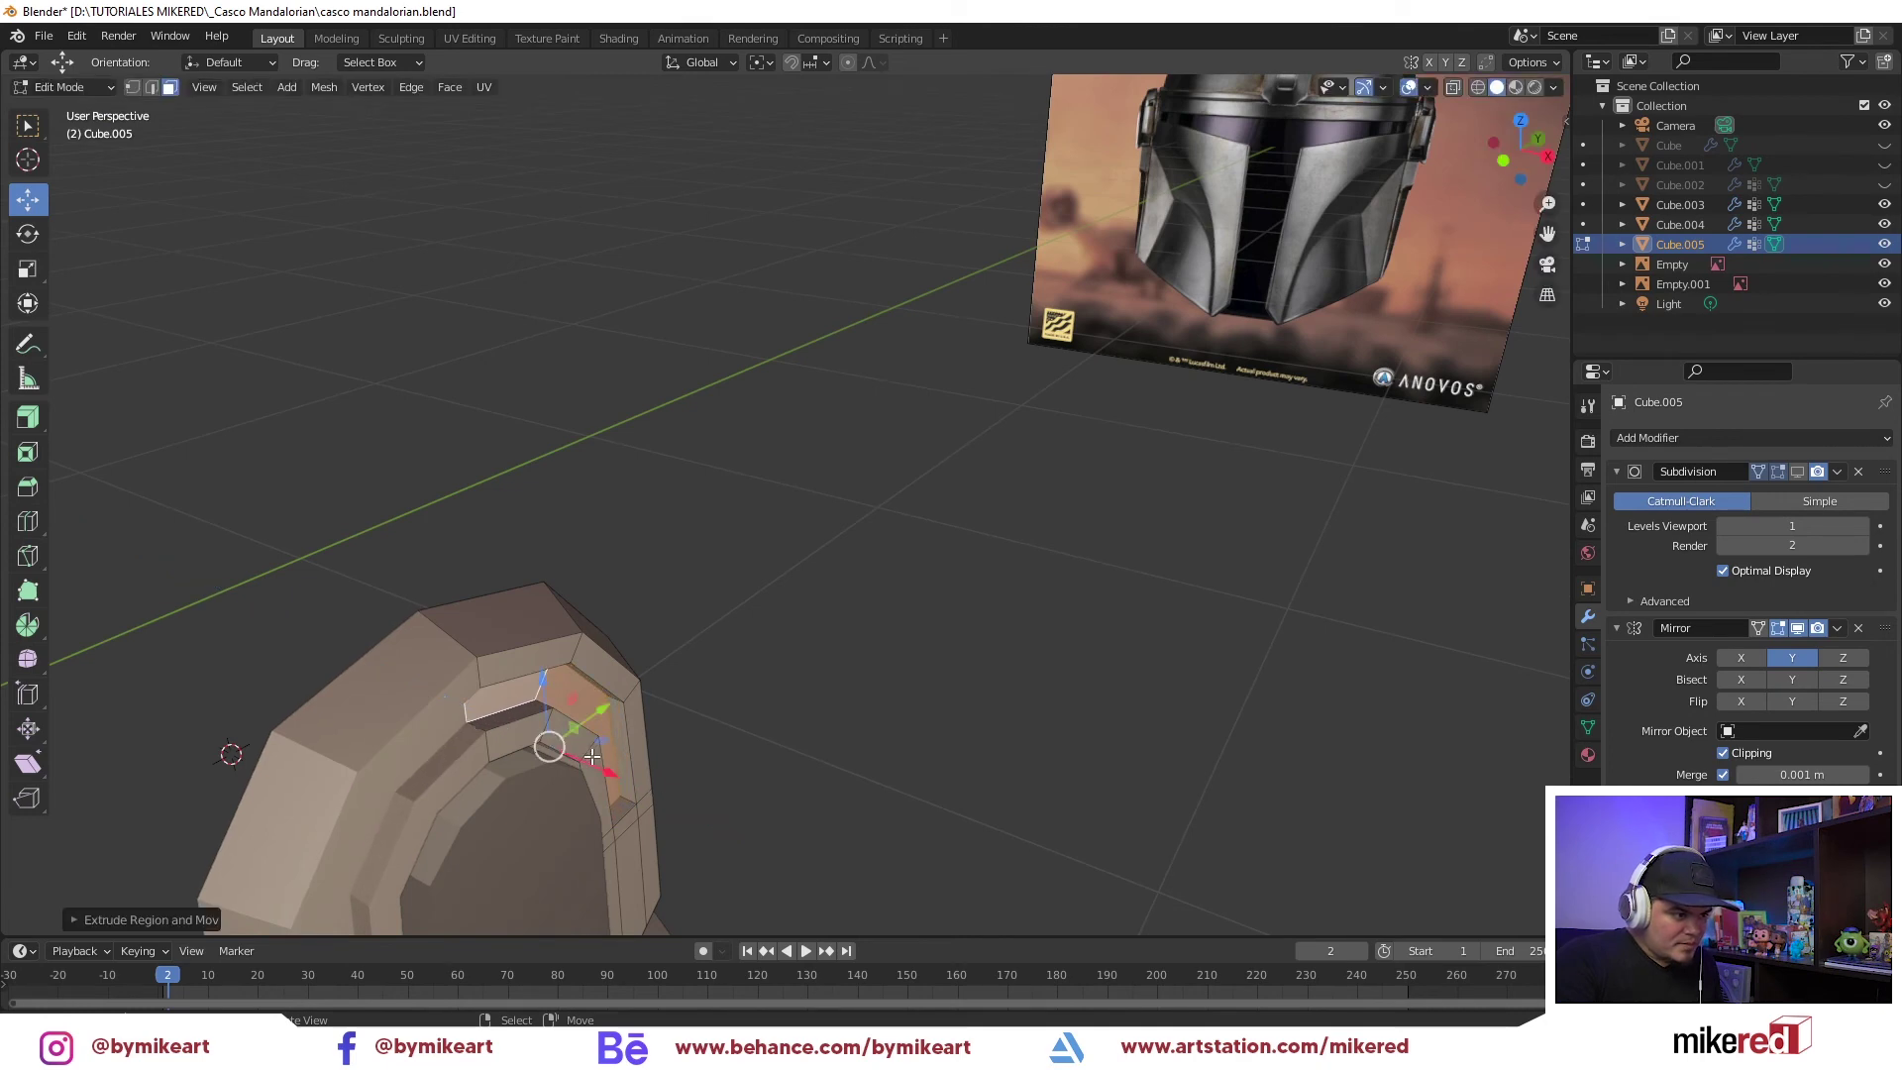
pyautogui.moveTo(644, 763)
pyautogui.mouseDown(button='middle')
pyautogui.moveTo(663, 764)
pyautogui.moveTo(615, 721)
pyautogui.moveTo(718, 655)
pyautogui.moveTo(1138, 607)
pyautogui.mouseUp(button='middle')
# In right orthographic view with vertex select, move the arch's top inner vertex along Z
pyautogui.press('KP_3')
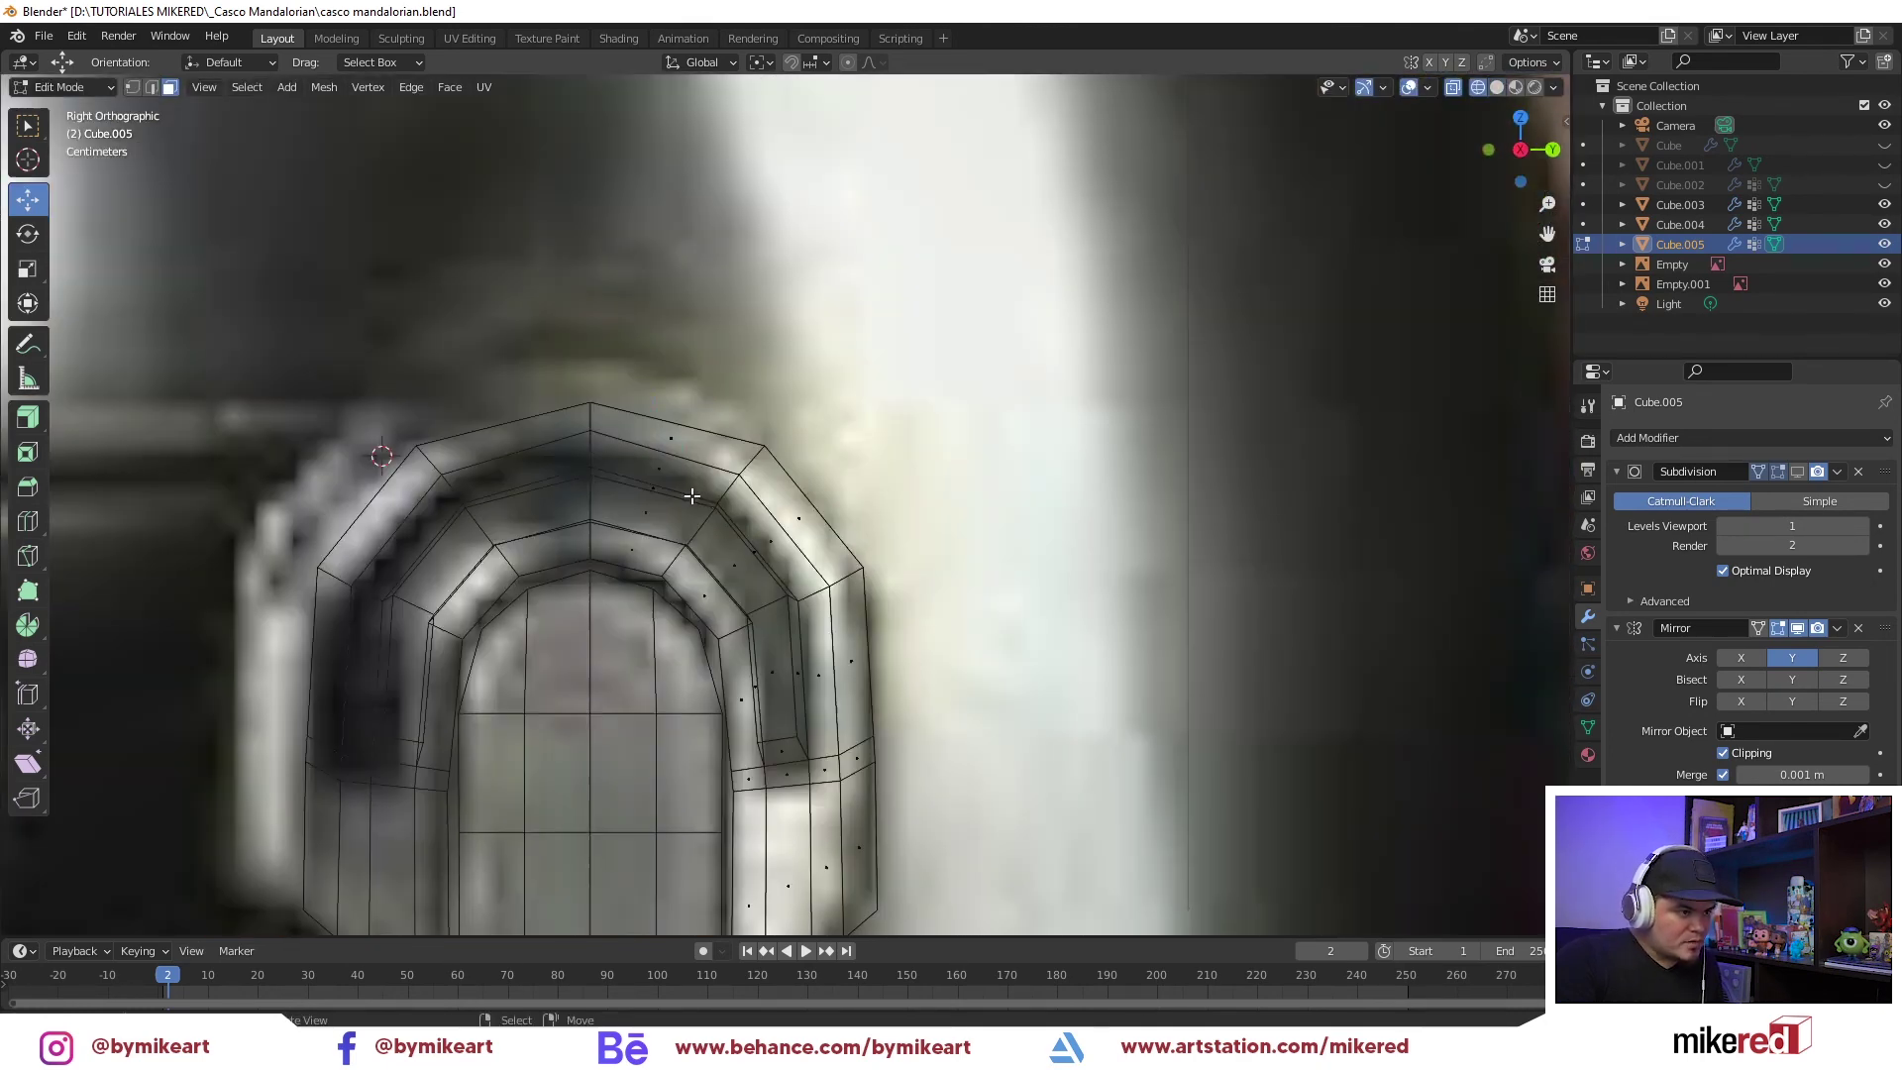
pyautogui.hotkey('ctrl', 'Tab')
pyautogui.click(551, 455)
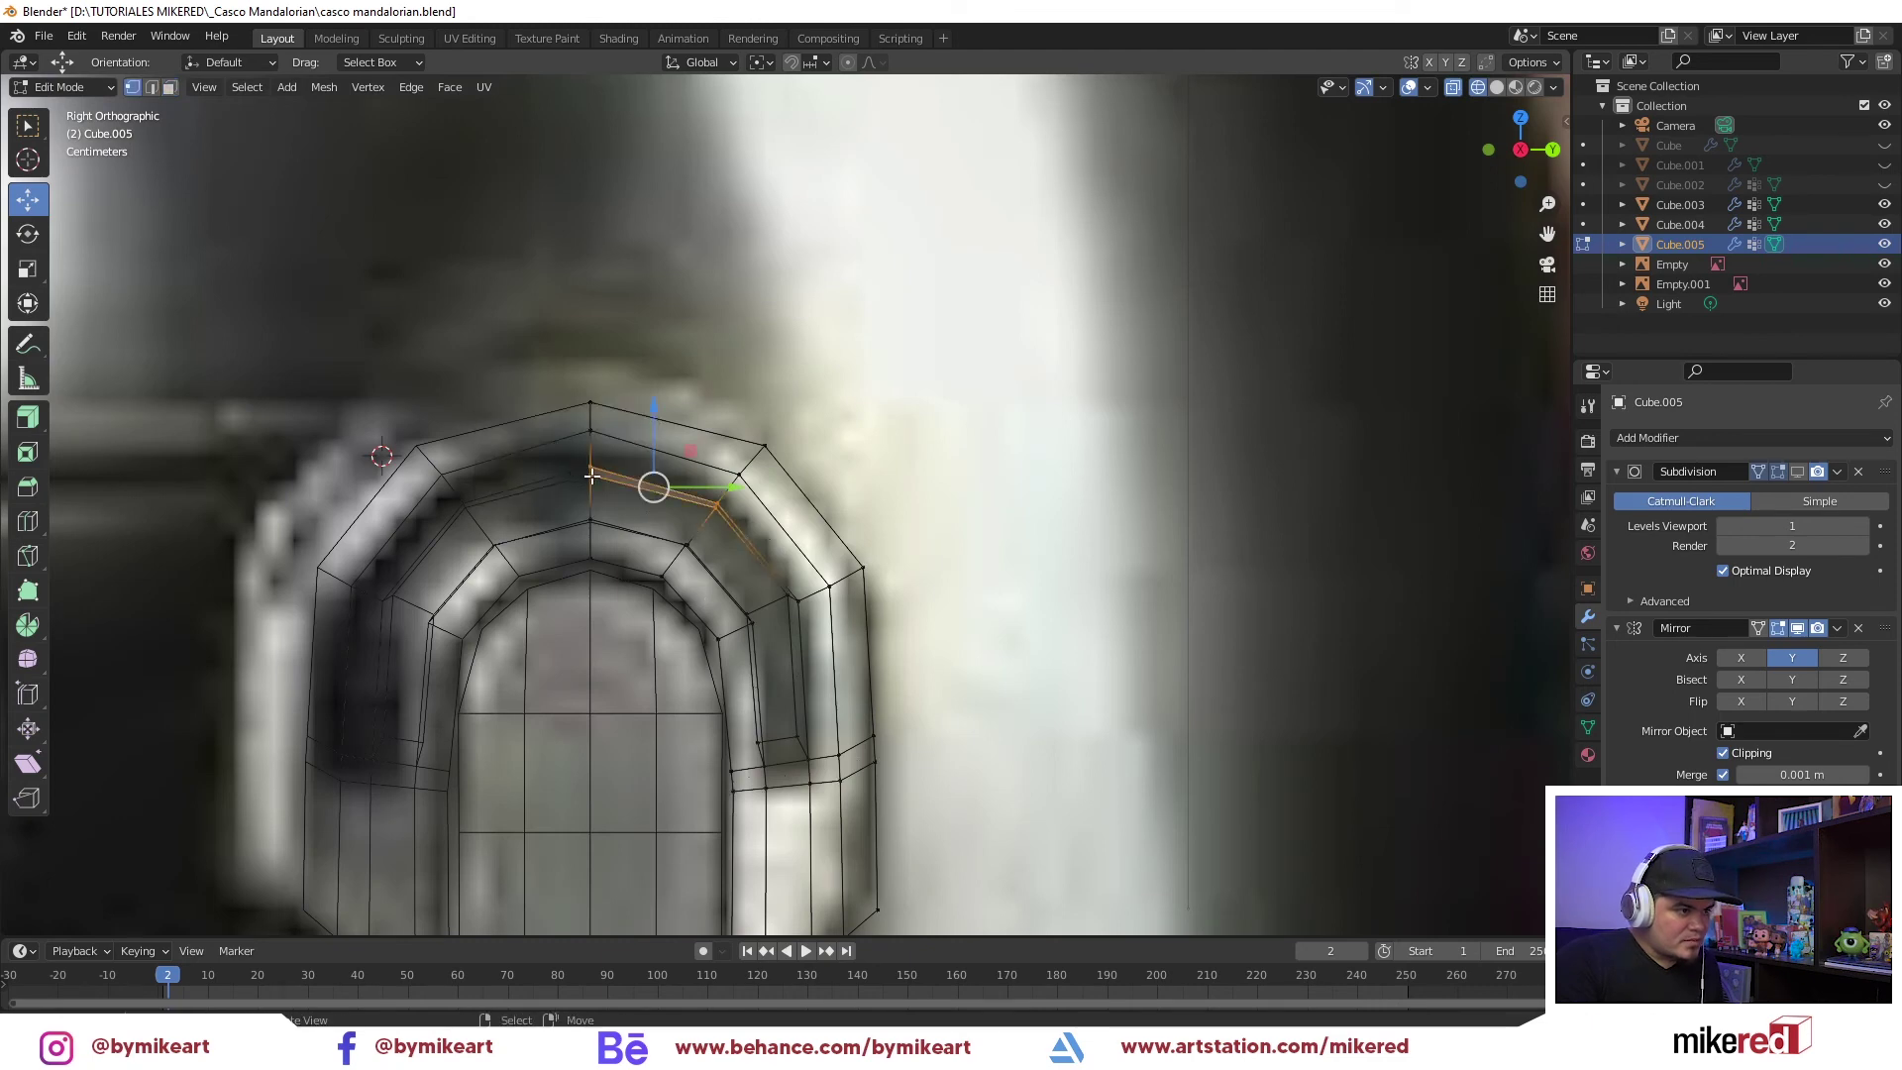
pyautogui.press('g')
pyautogui.press('z')
pyautogui.click(642, 500)
# Move the upper-right and lower-right arch vertices together to a new position
pyautogui.click(718, 506)
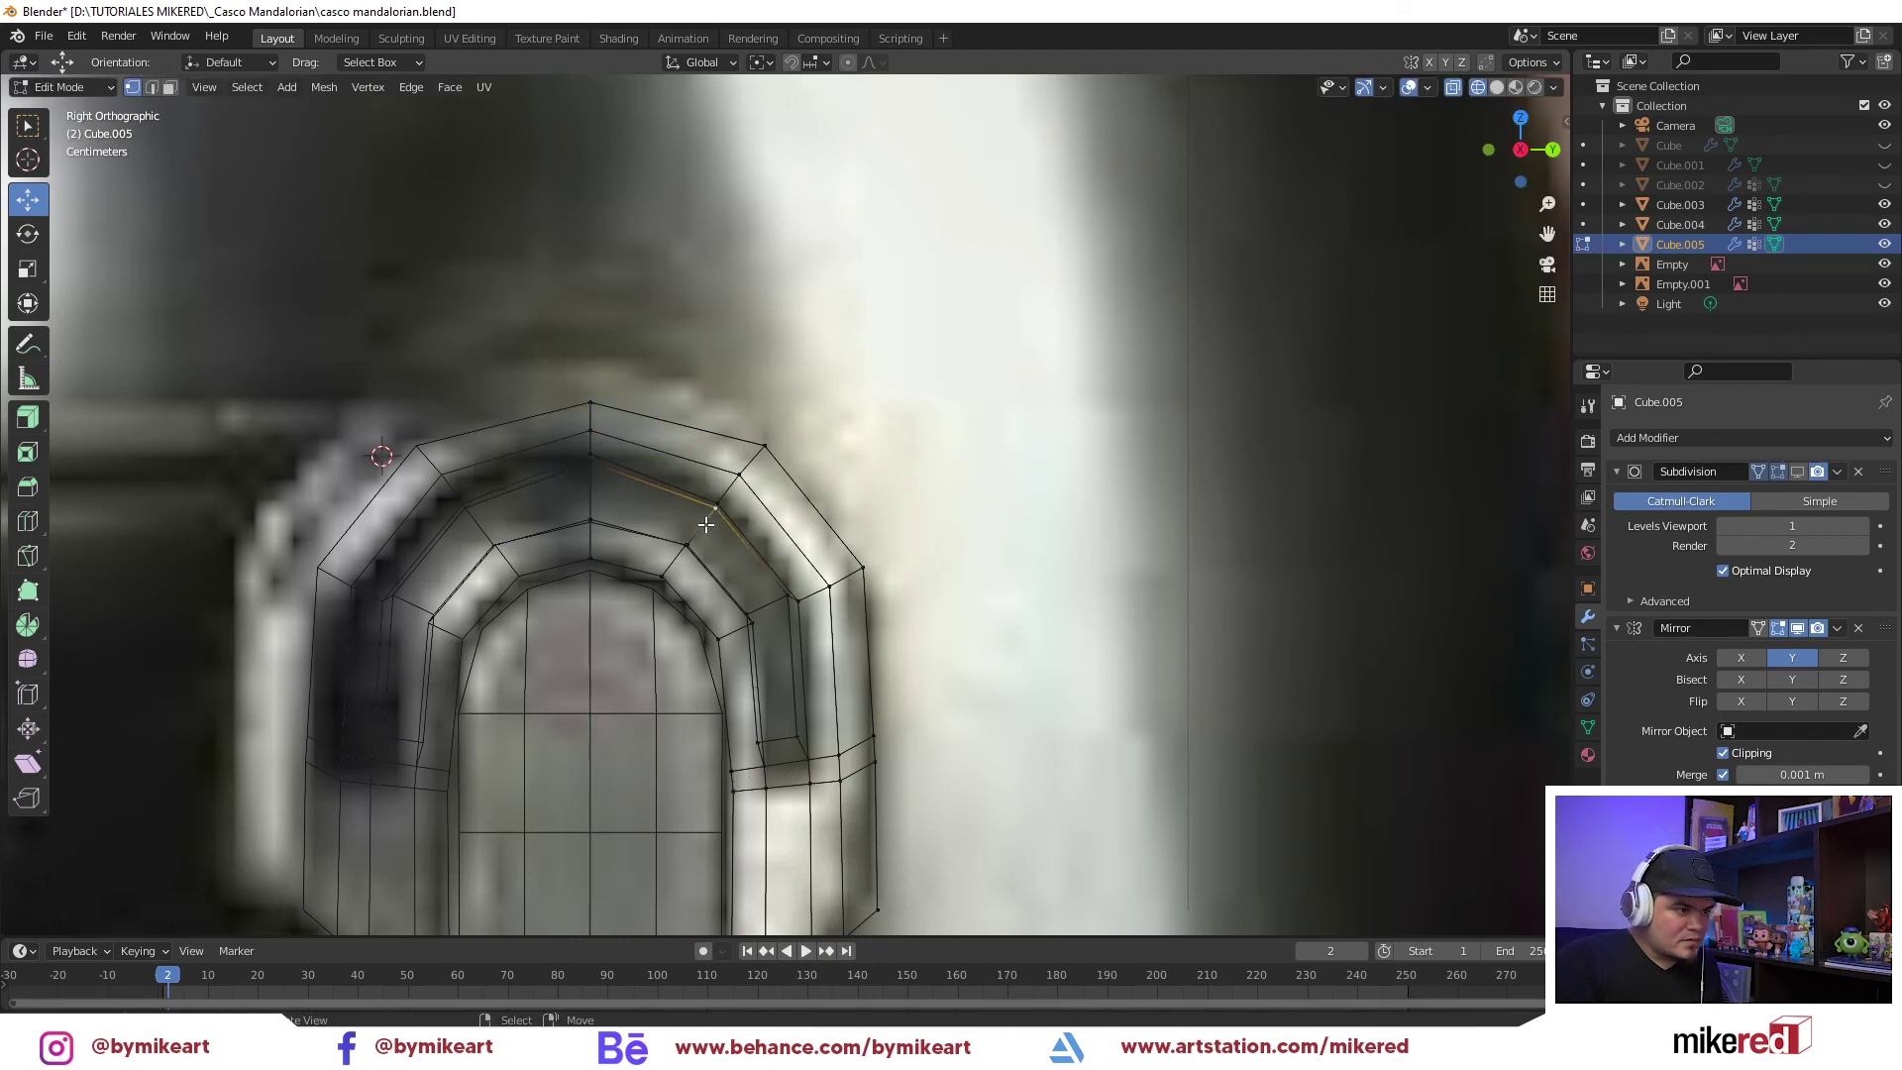
pyautogui.keyDown('shift'); pyautogui.click(797, 598); pyautogui.keyUp('shift')
pyautogui.press('g')
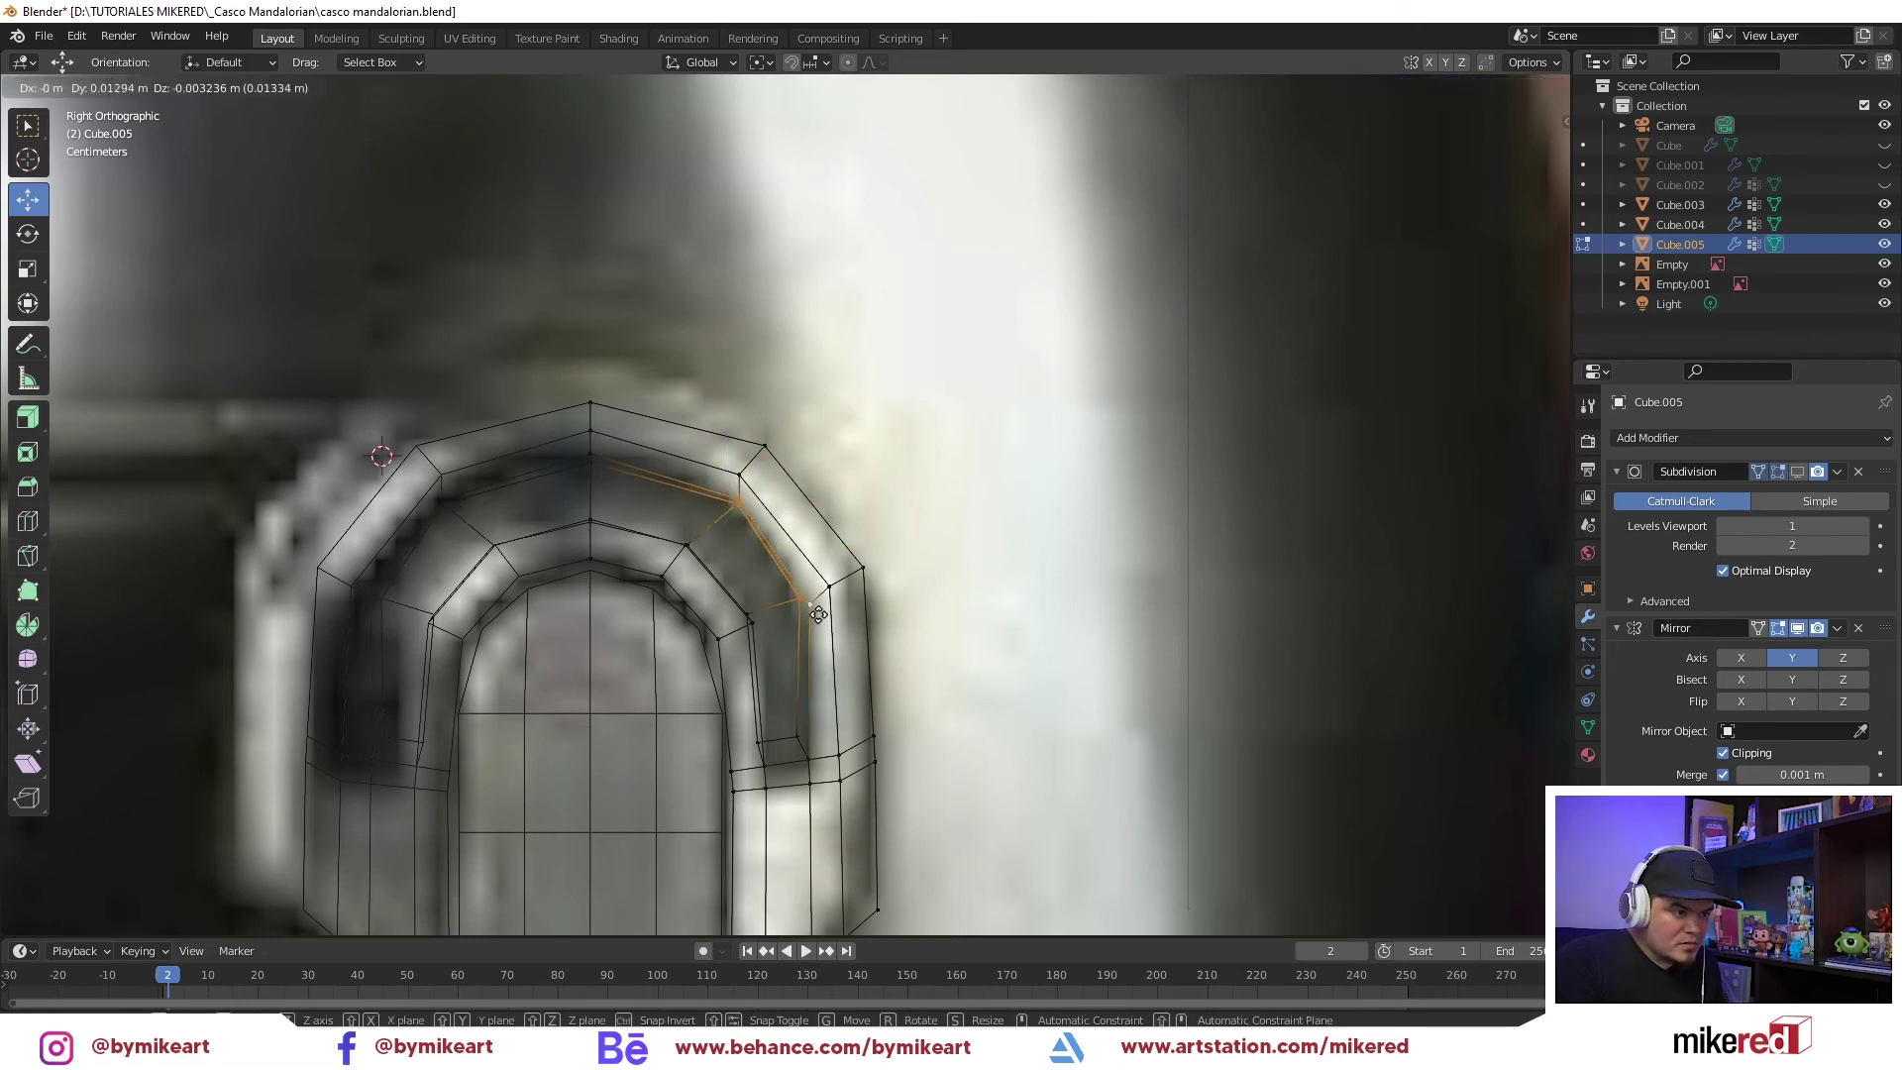
pyautogui.click(819, 614)
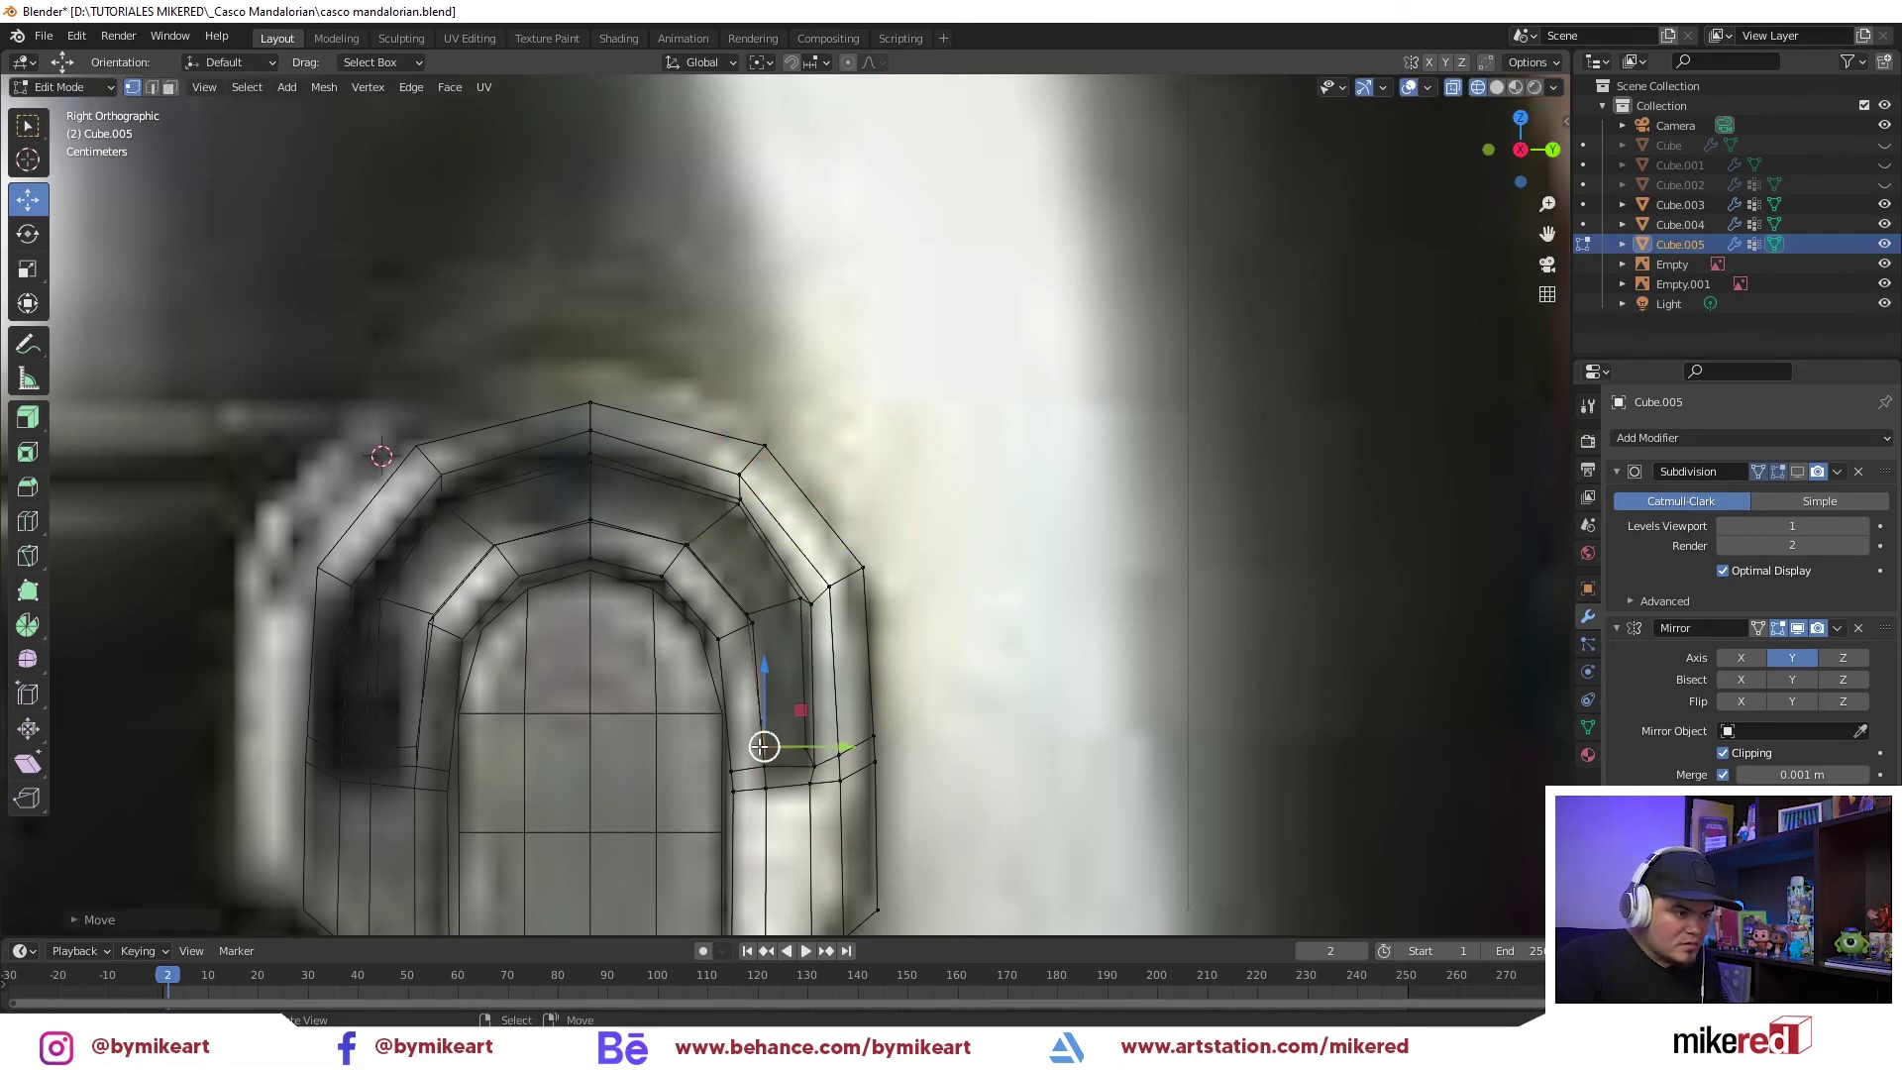
# Fine-tune the position of the arch's top inner vertex with repeated moves
pyautogui.click(690, 539)
pyautogui.click(600, 517)
pyautogui.press('g')
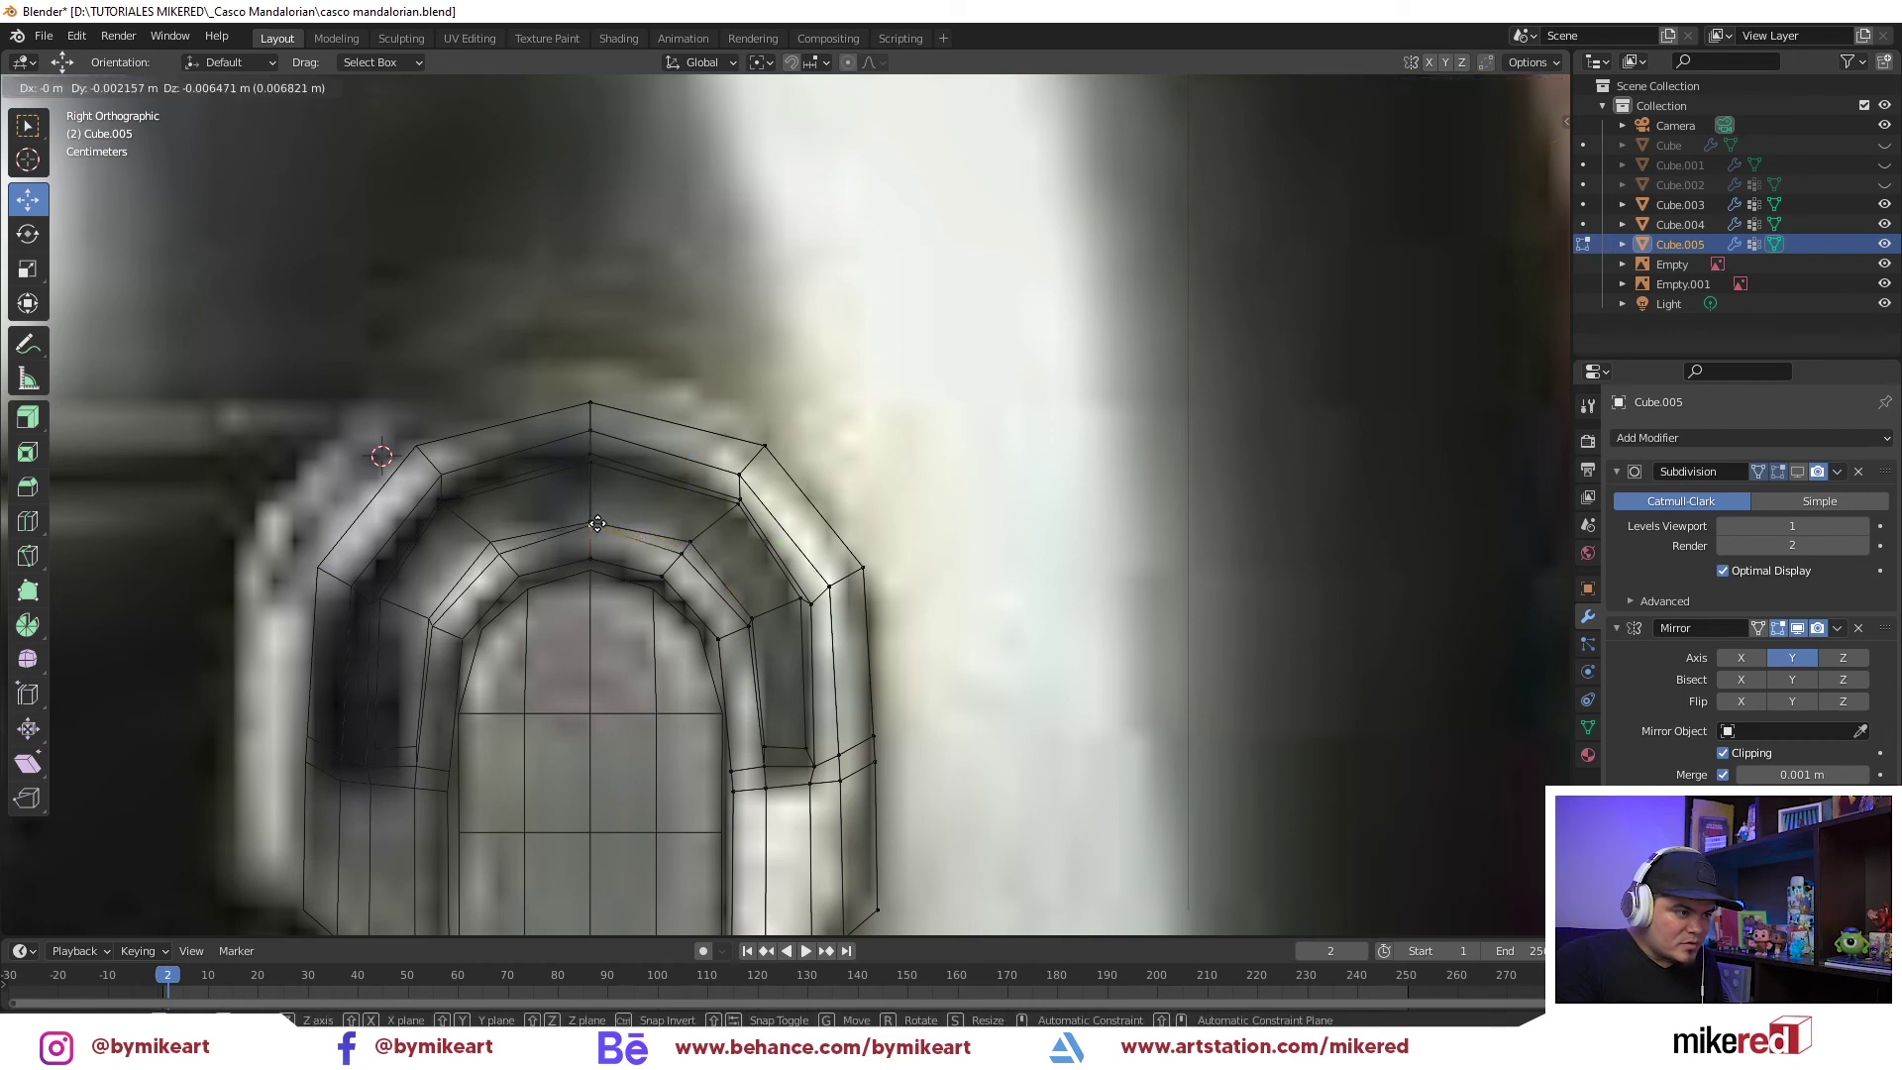
pyautogui.press('g')
pyautogui.click(597, 511)
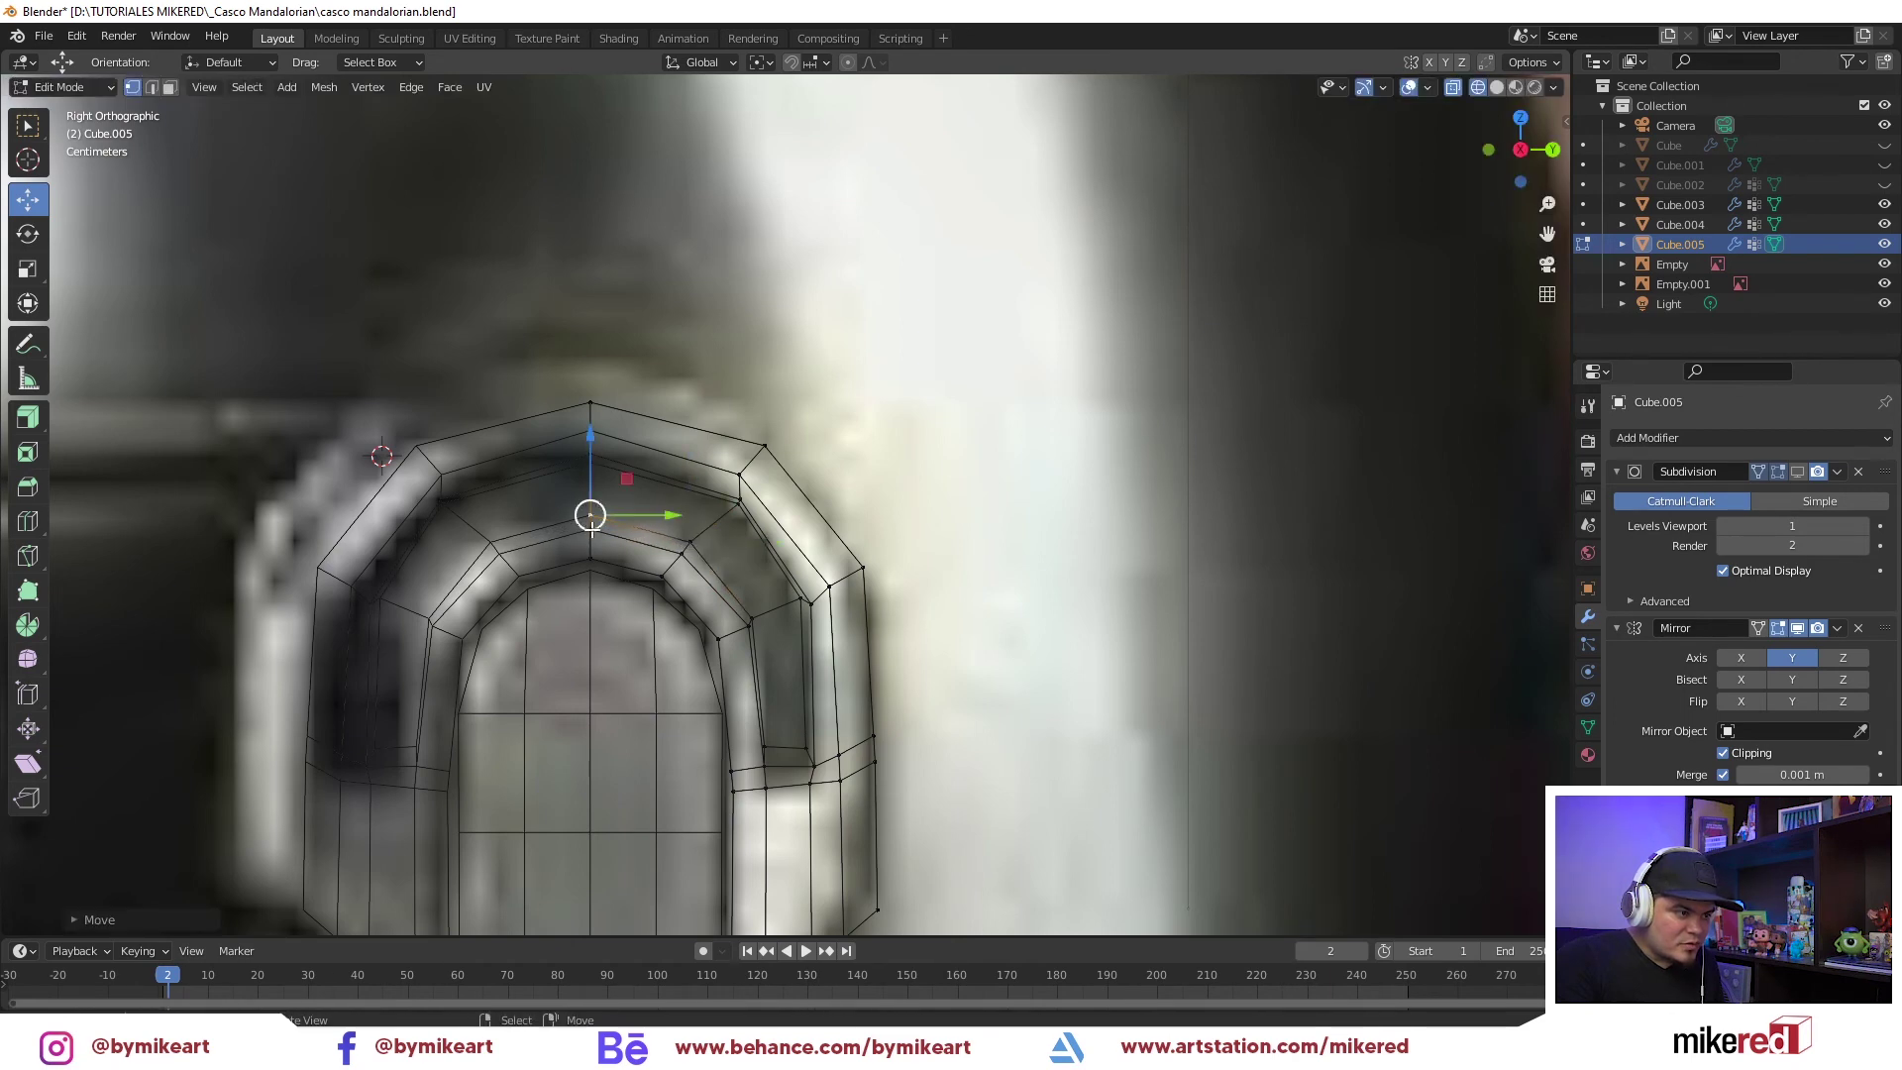
pyautogui.press('g')
pyautogui.click(593, 520)
# Add a centred edge loop along the bracket's inner arch
pyautogui.moveTo(593, 520); pyautogui.dragTo(822, 614, button='middle')
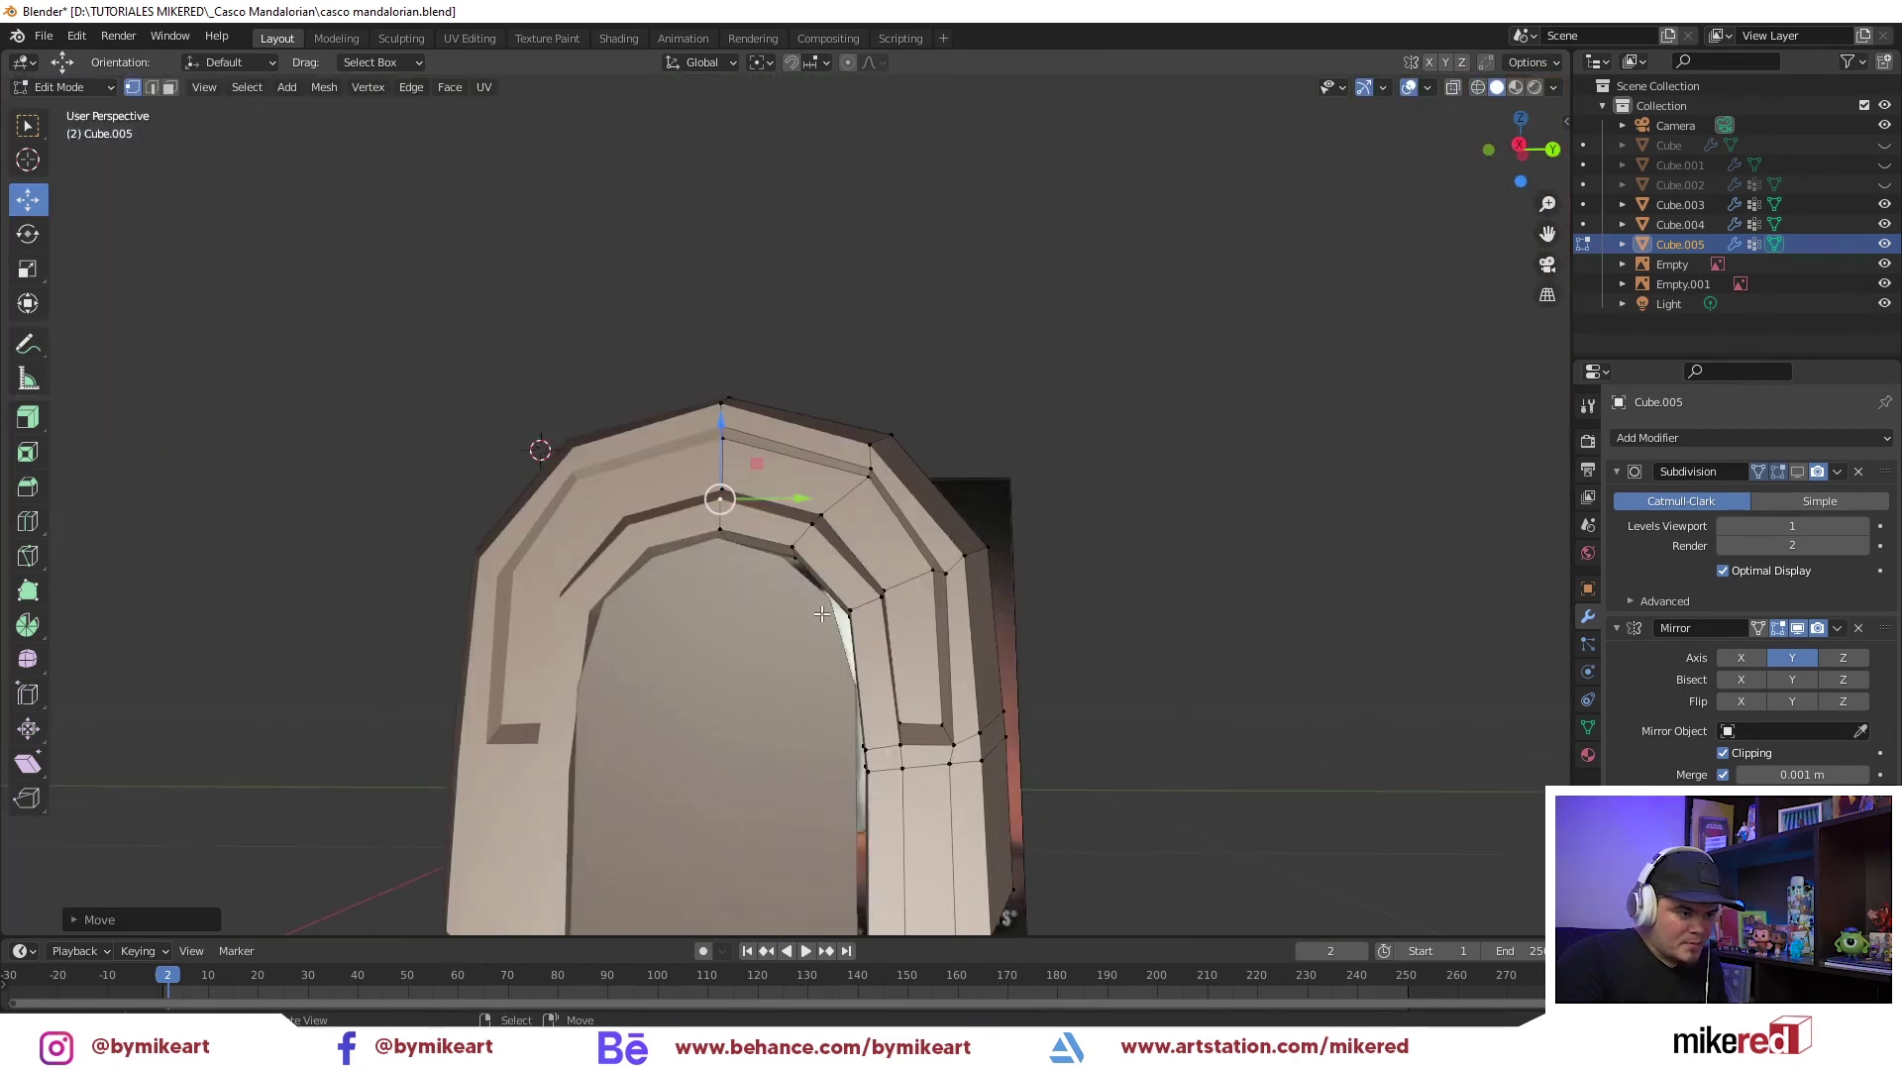
pyautogui.hotkey('ctrl', 'r')
pyautogui.click(877, 733)
pyautogui.rightClick(883, 744)
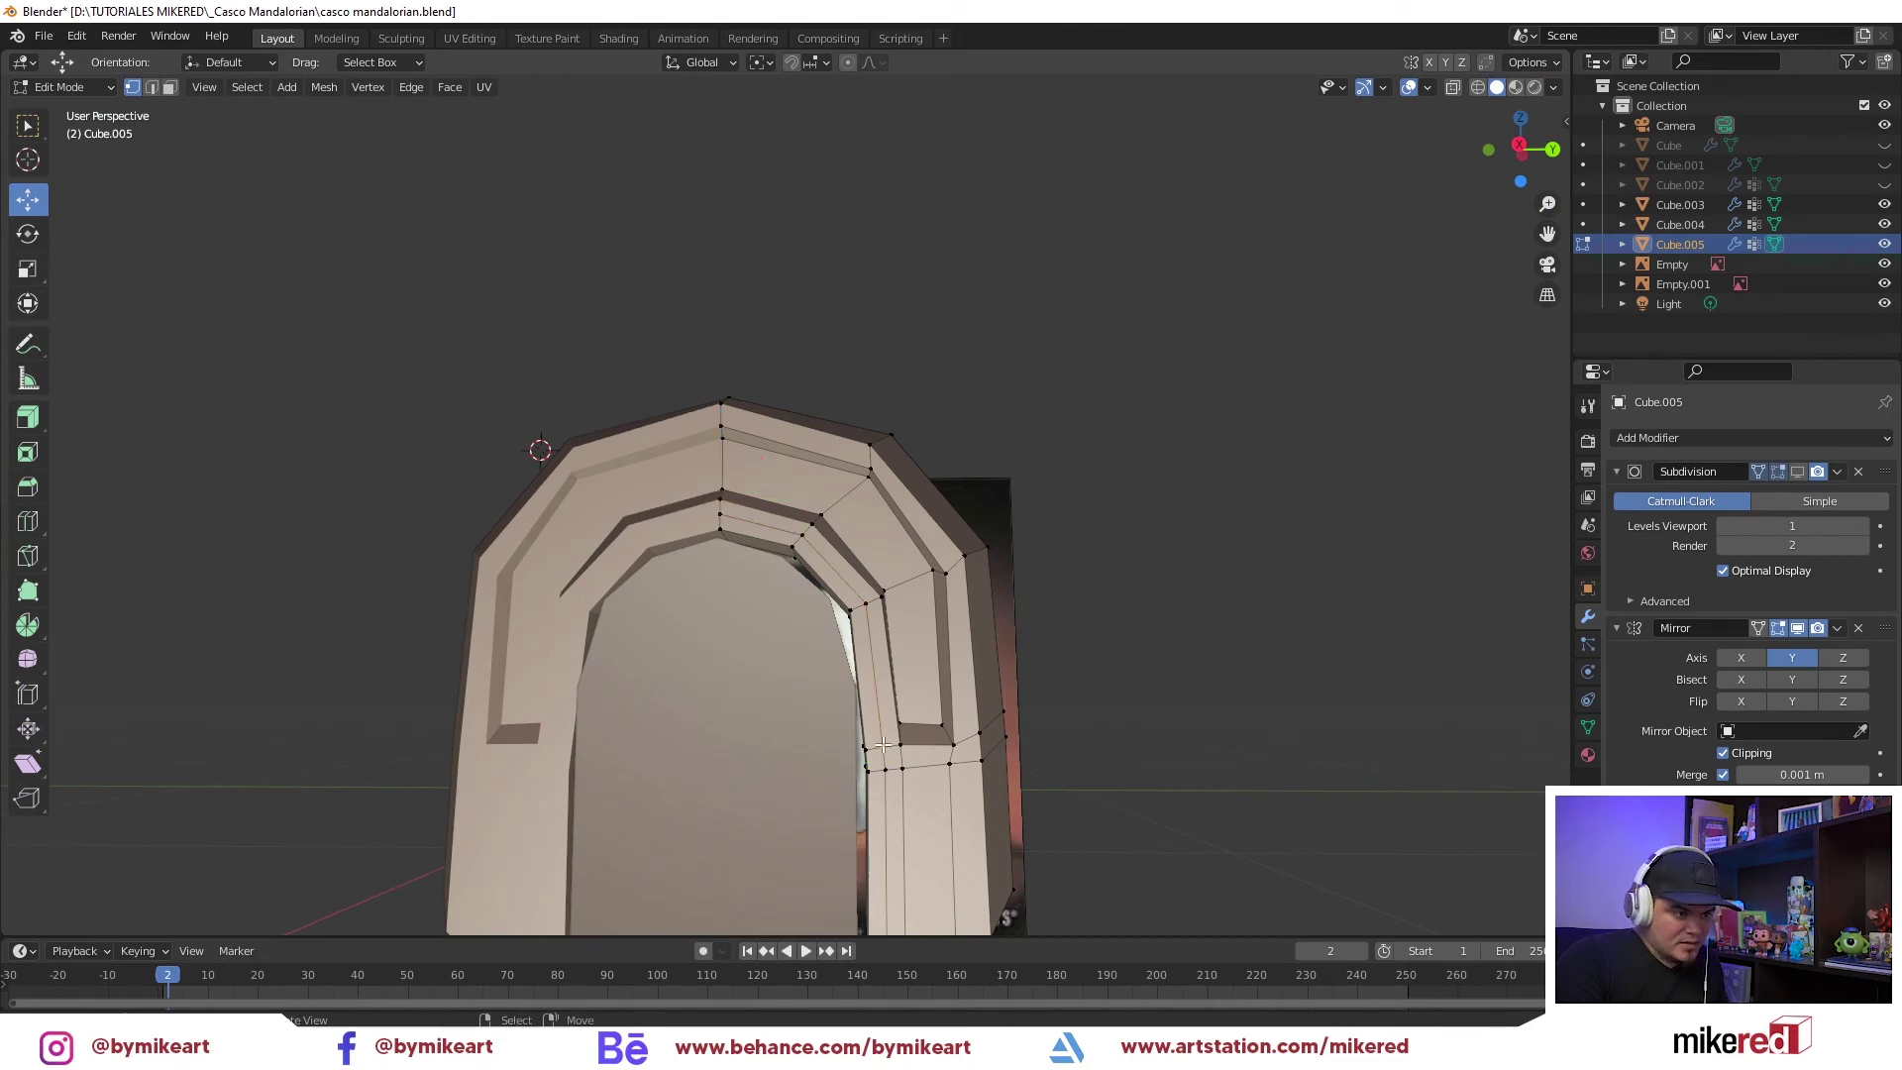
# Push an edge path along the inner arch sideways along X
pyautogui.keyDown('ctrl'); pyautogui.click(760, 547); pyautogui.keyUp('ctrl')
pyautogui.moveTo(792, 634); pyautogui.dragTo(821, 637, button='middle')
pyautogui.moveTo(767, 636); pyautogui.dragTo(742, 642)
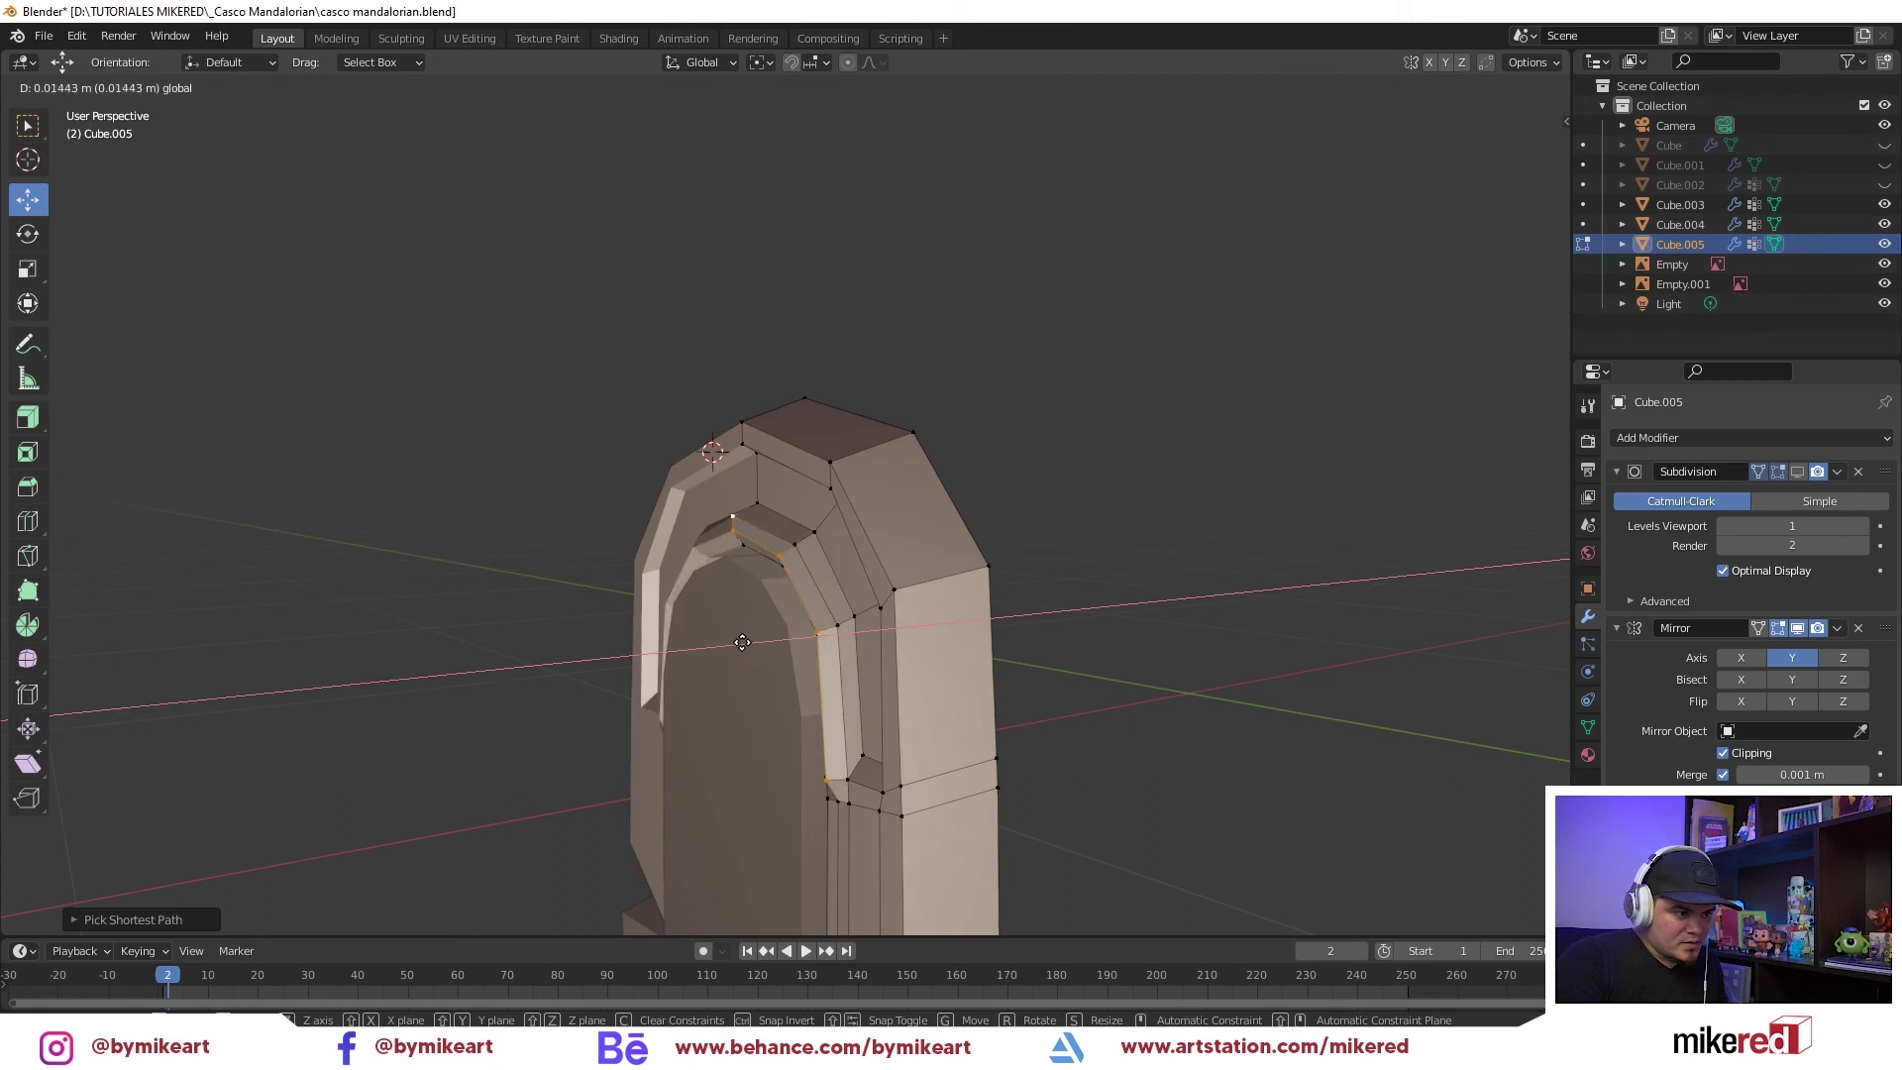
pyautogui.click(742, 642)
# Select the inner-arch edge path and move it to form a stepped ledge
pyautogui.keyDown('alt'); pyautogui.click(856, 753); pyautogui.keyUp('alt')
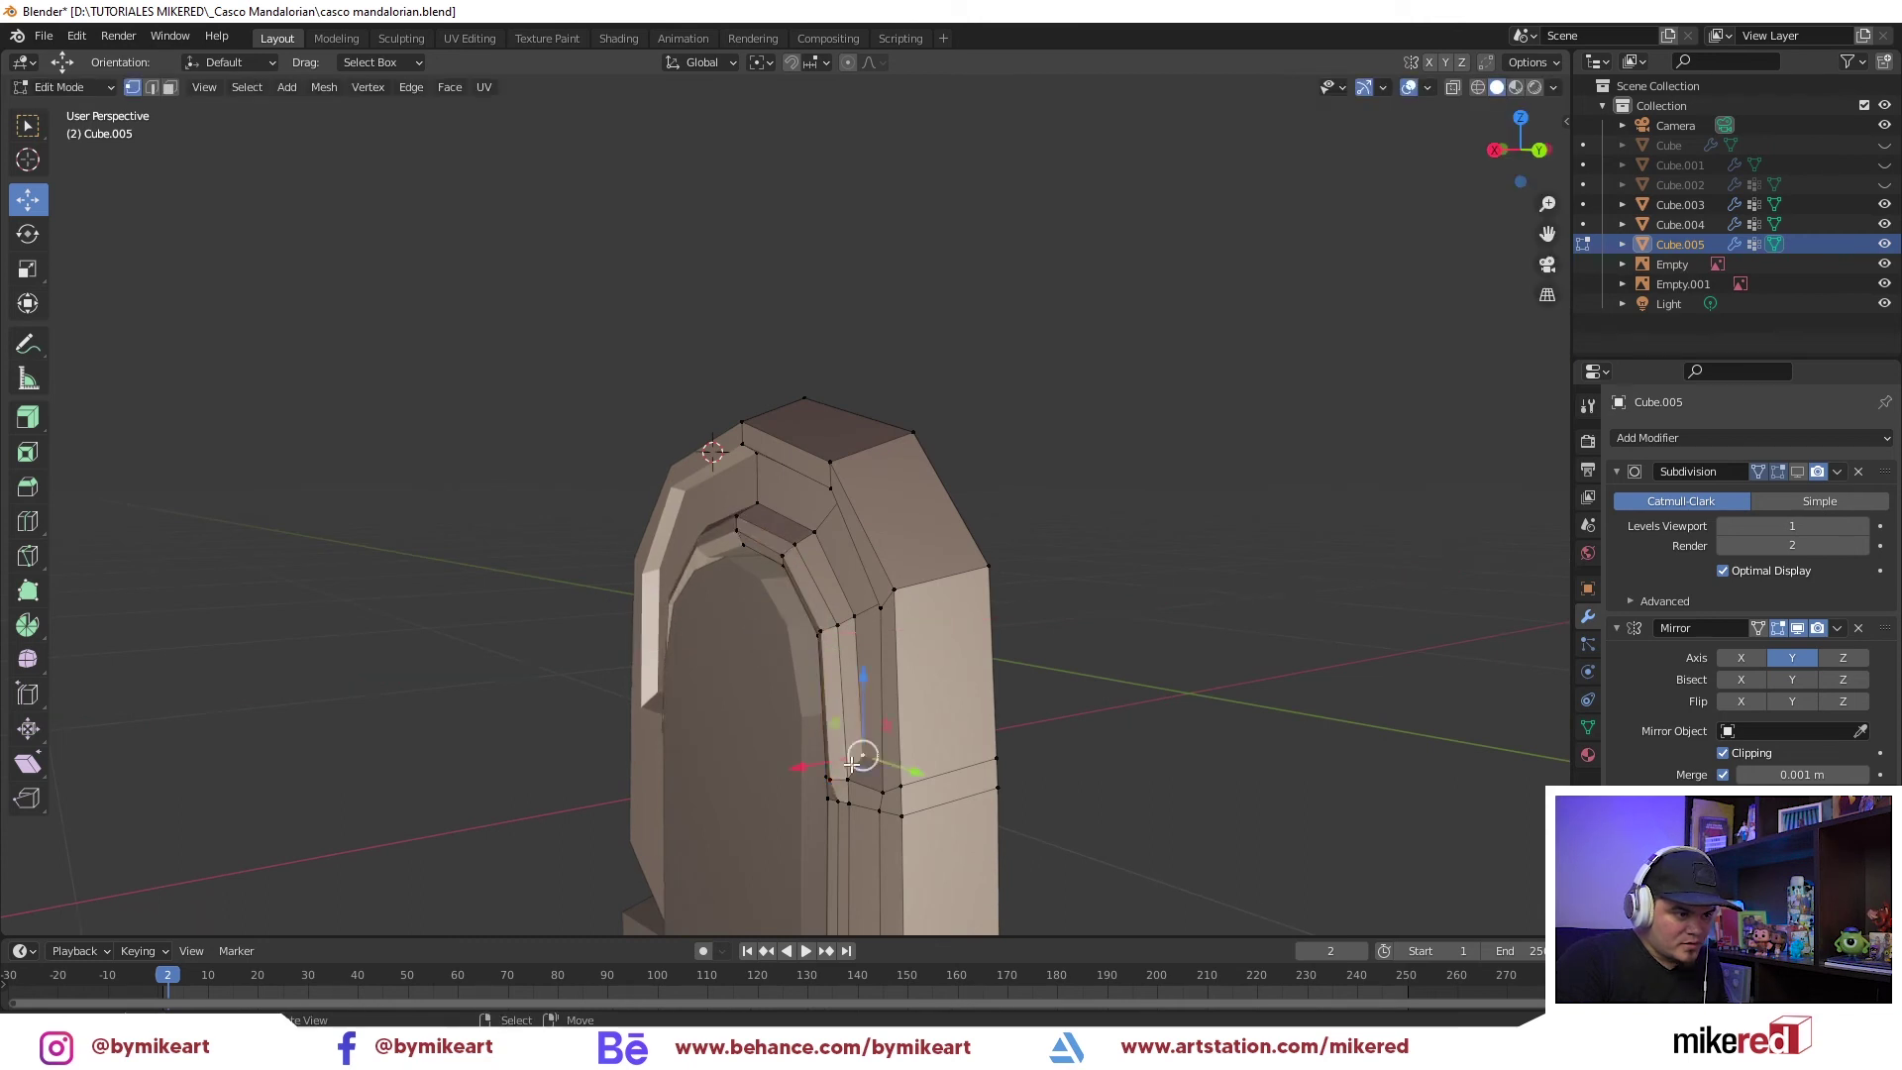
pyautogui.keyDown('alt'); pyautogui.click(849, 786); pyautogui.keyUp('alt')
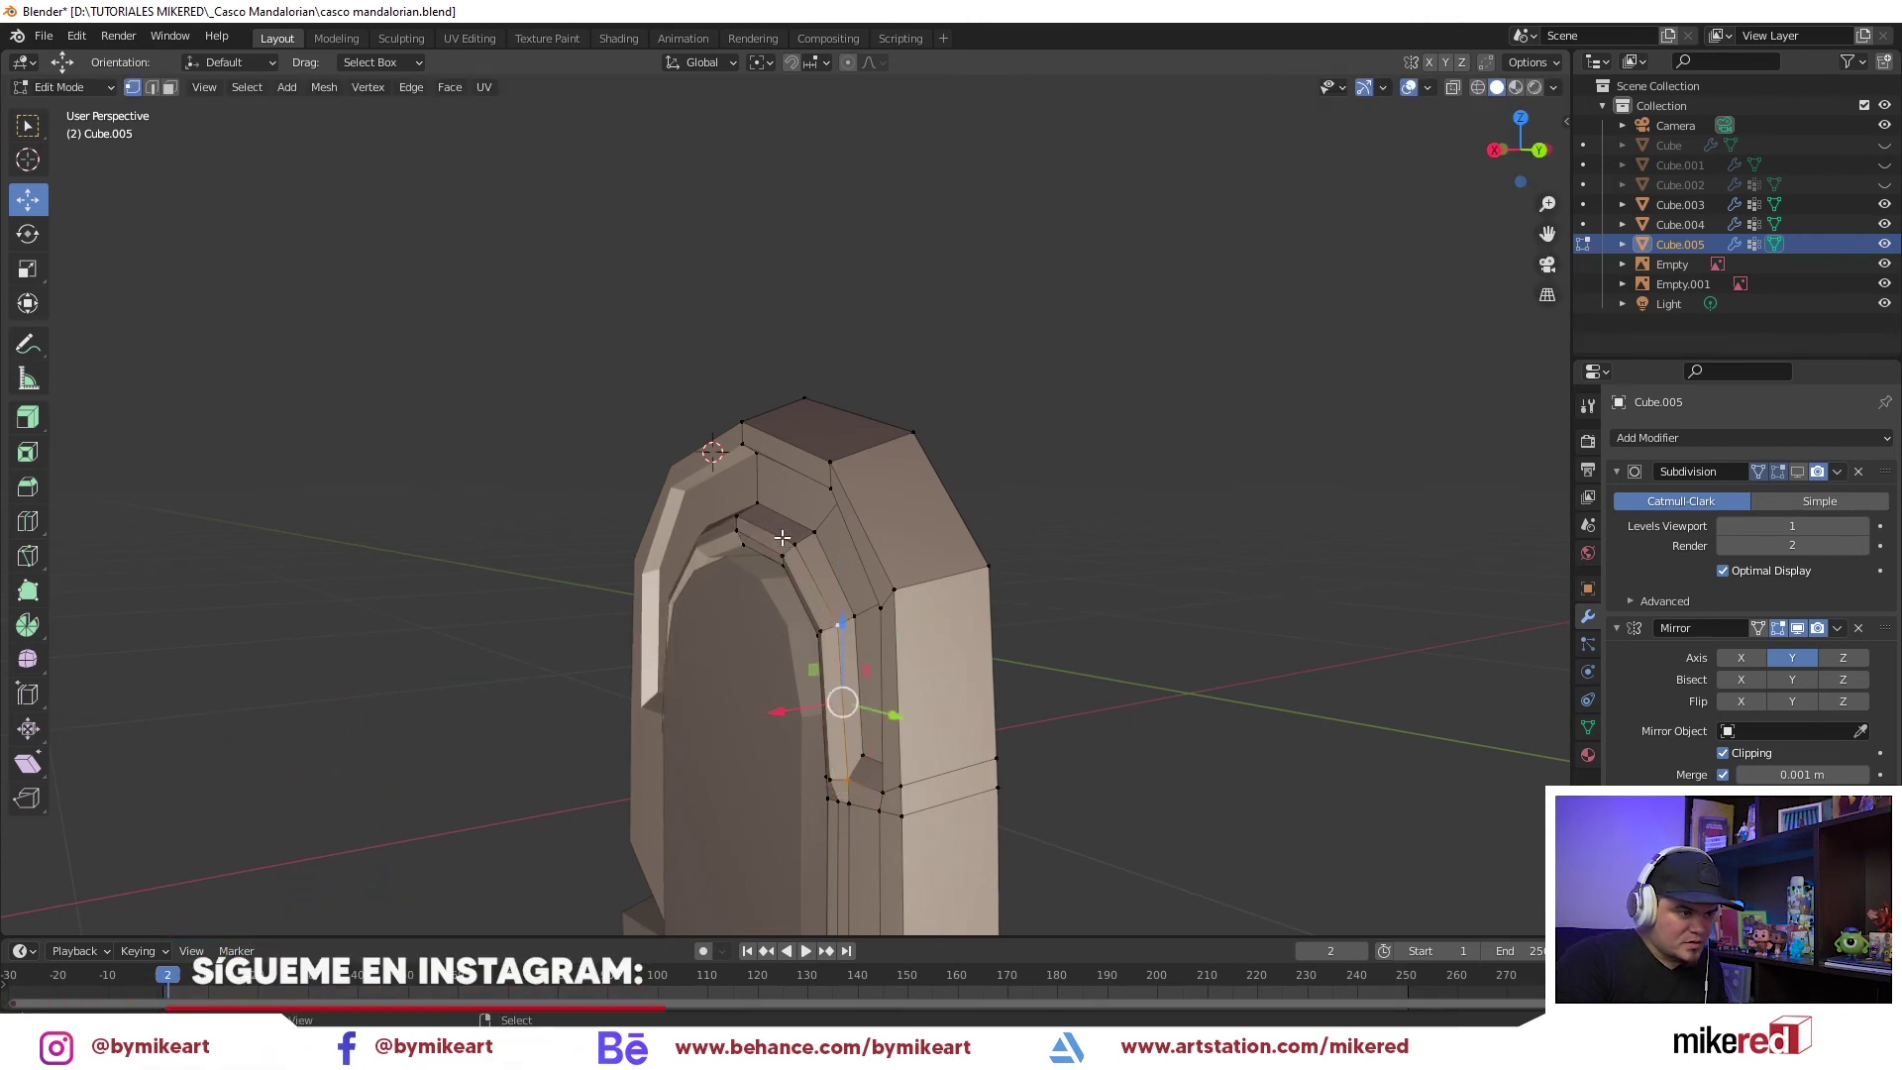
pyautogui.keyDown('shift'); pyautogui.click(744, 515); pyautogui.keyUp('shift')
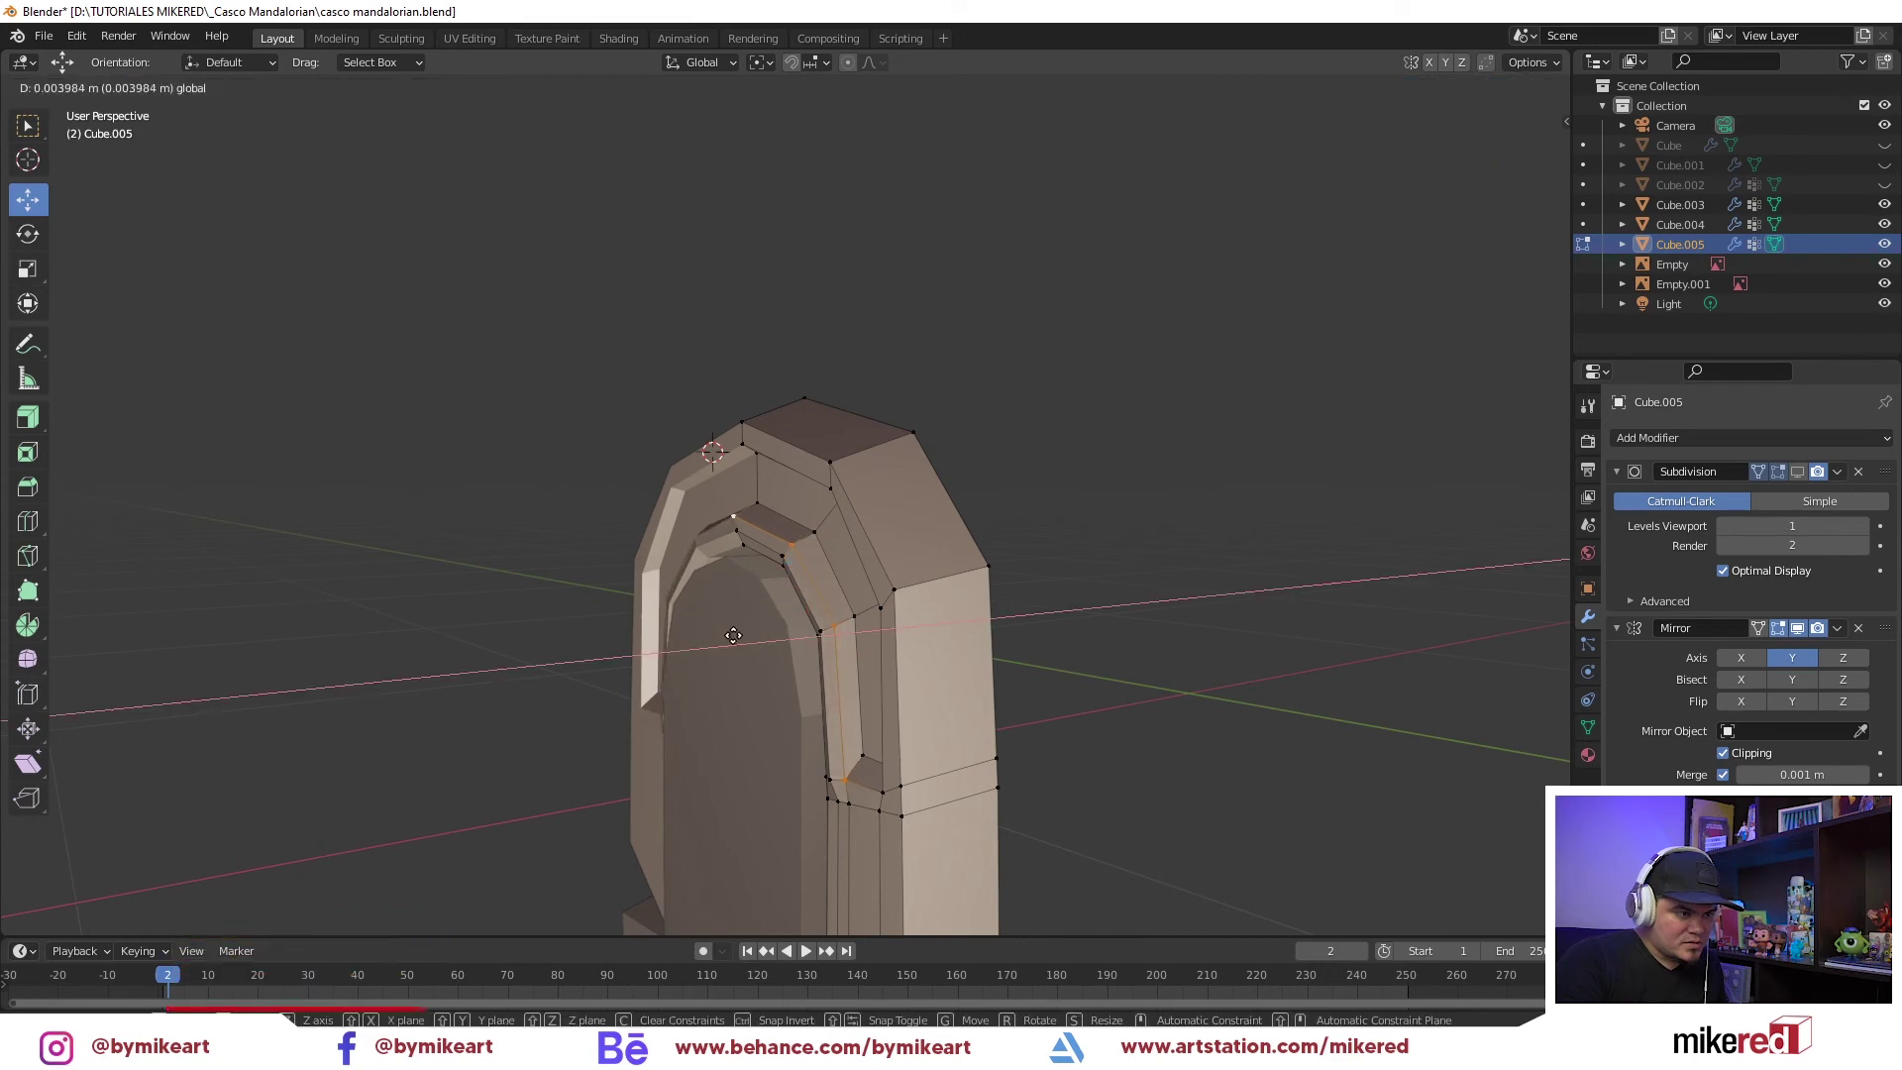
pyautogui.scroll(2, 736, 634)
pyautogui.moveTo(736, 634); pyautogui.dragTo(852, 654, button='middle')
pyautogui.hotkey('alt', 'a')
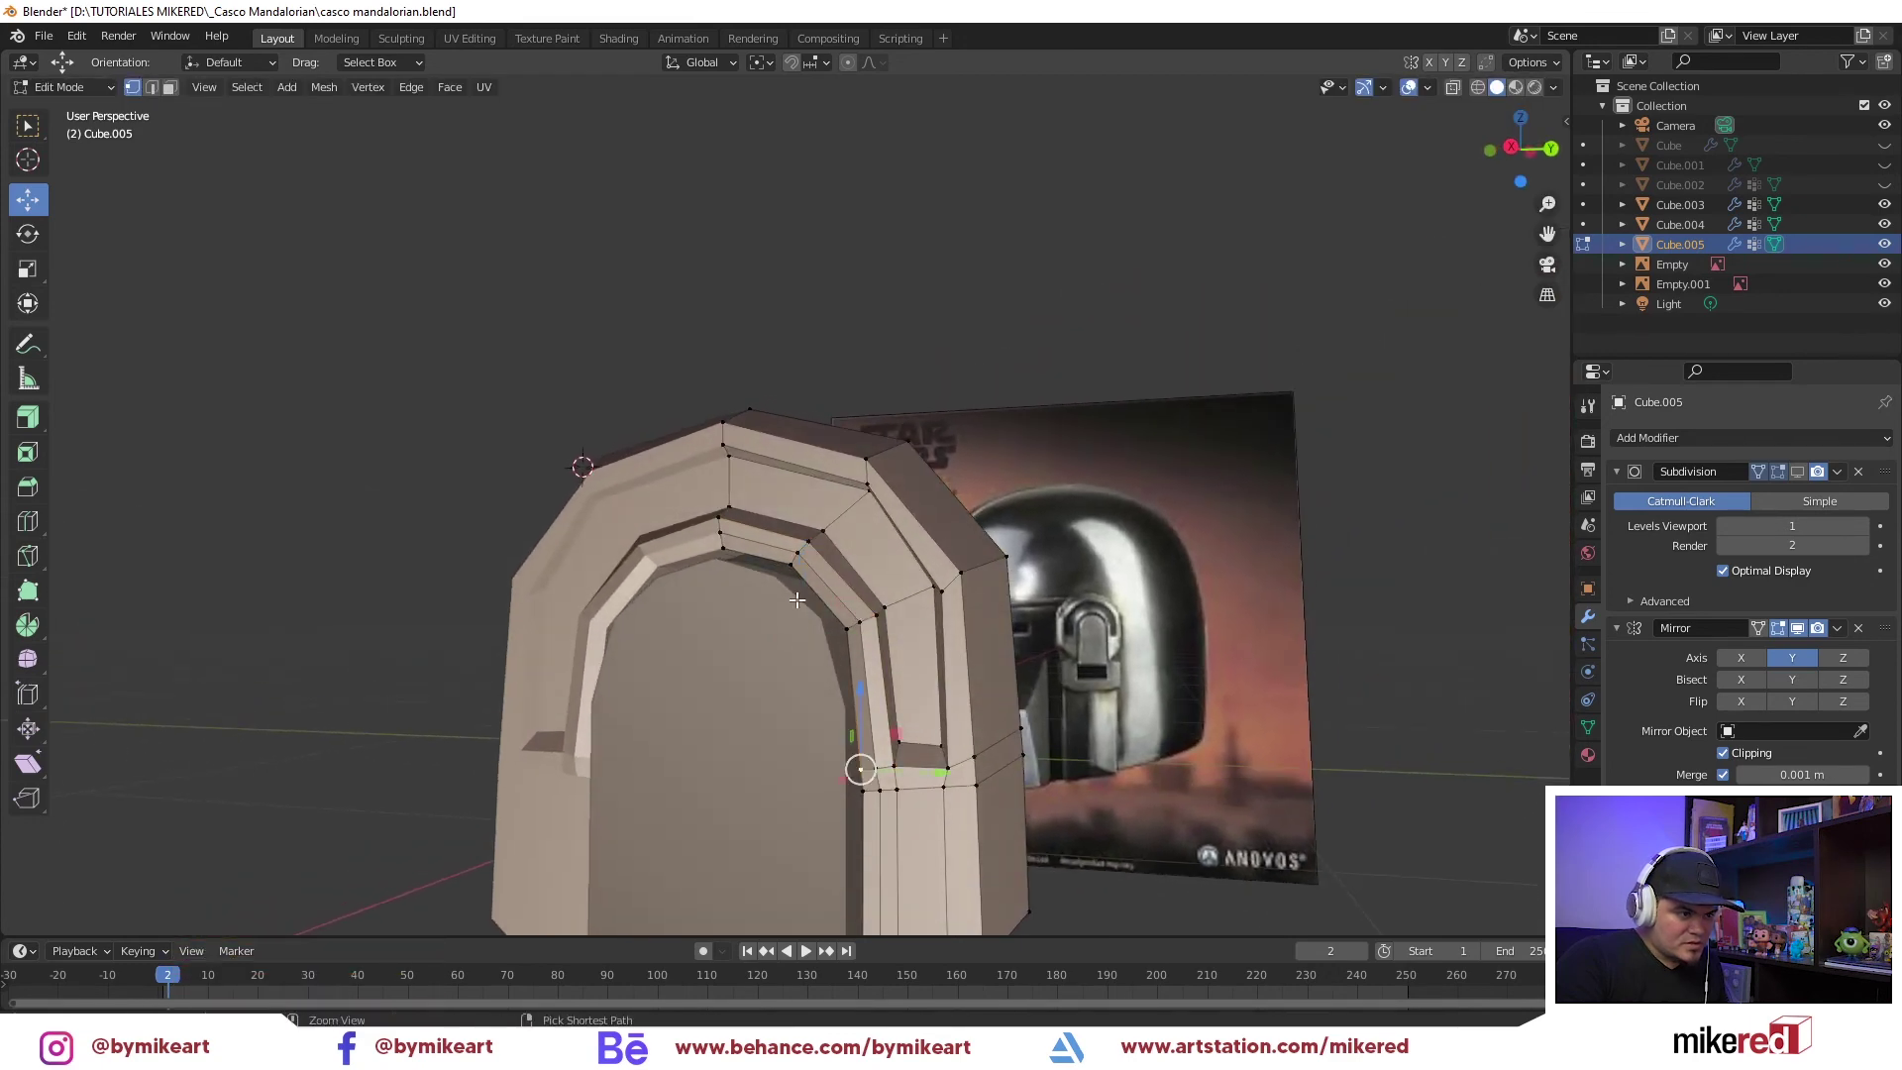
pyautogui.keyDown('ctrl'); pyautogui.click(728, 549); pyautogui.keyUp('ctrl')
pyautogui.moveTo(820, 568); pyautogui.dragTo(806, 654, button='middle')
pyautogui.press('g')
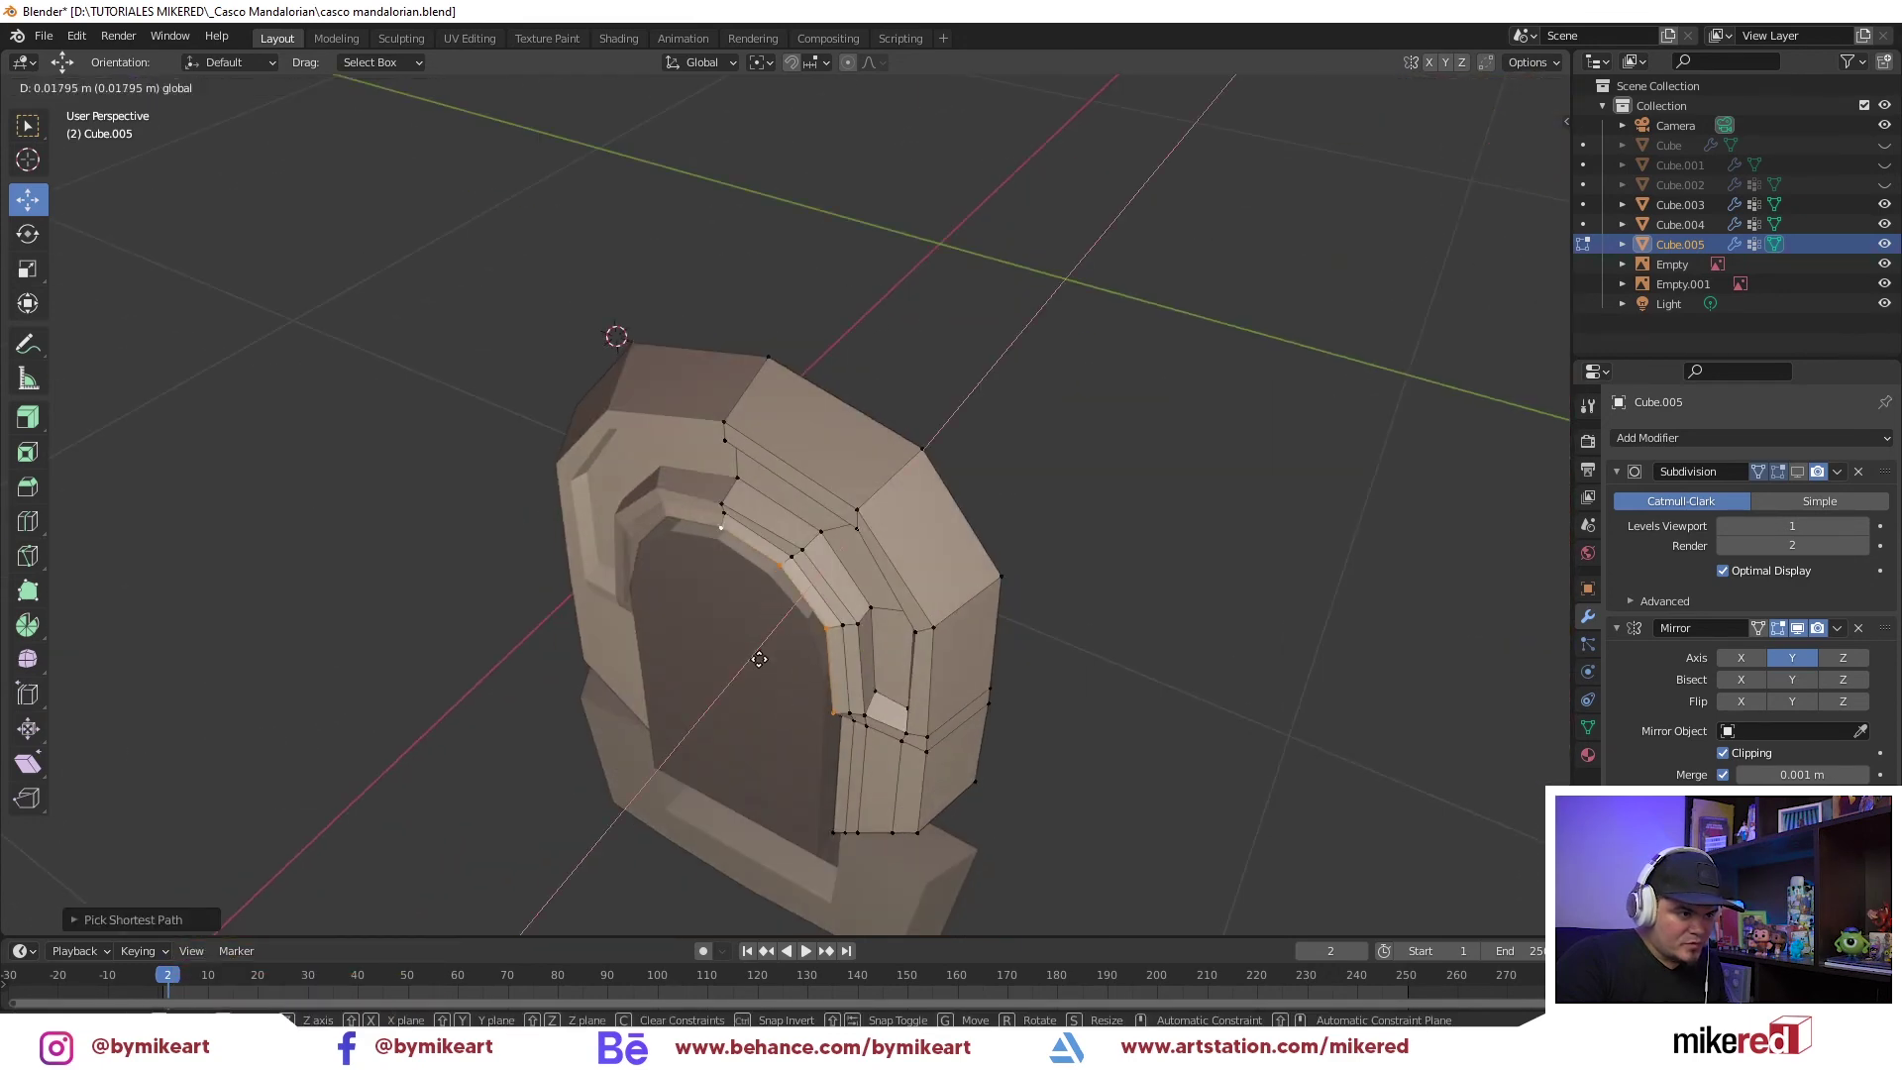
pyautogui.click(757, 660)
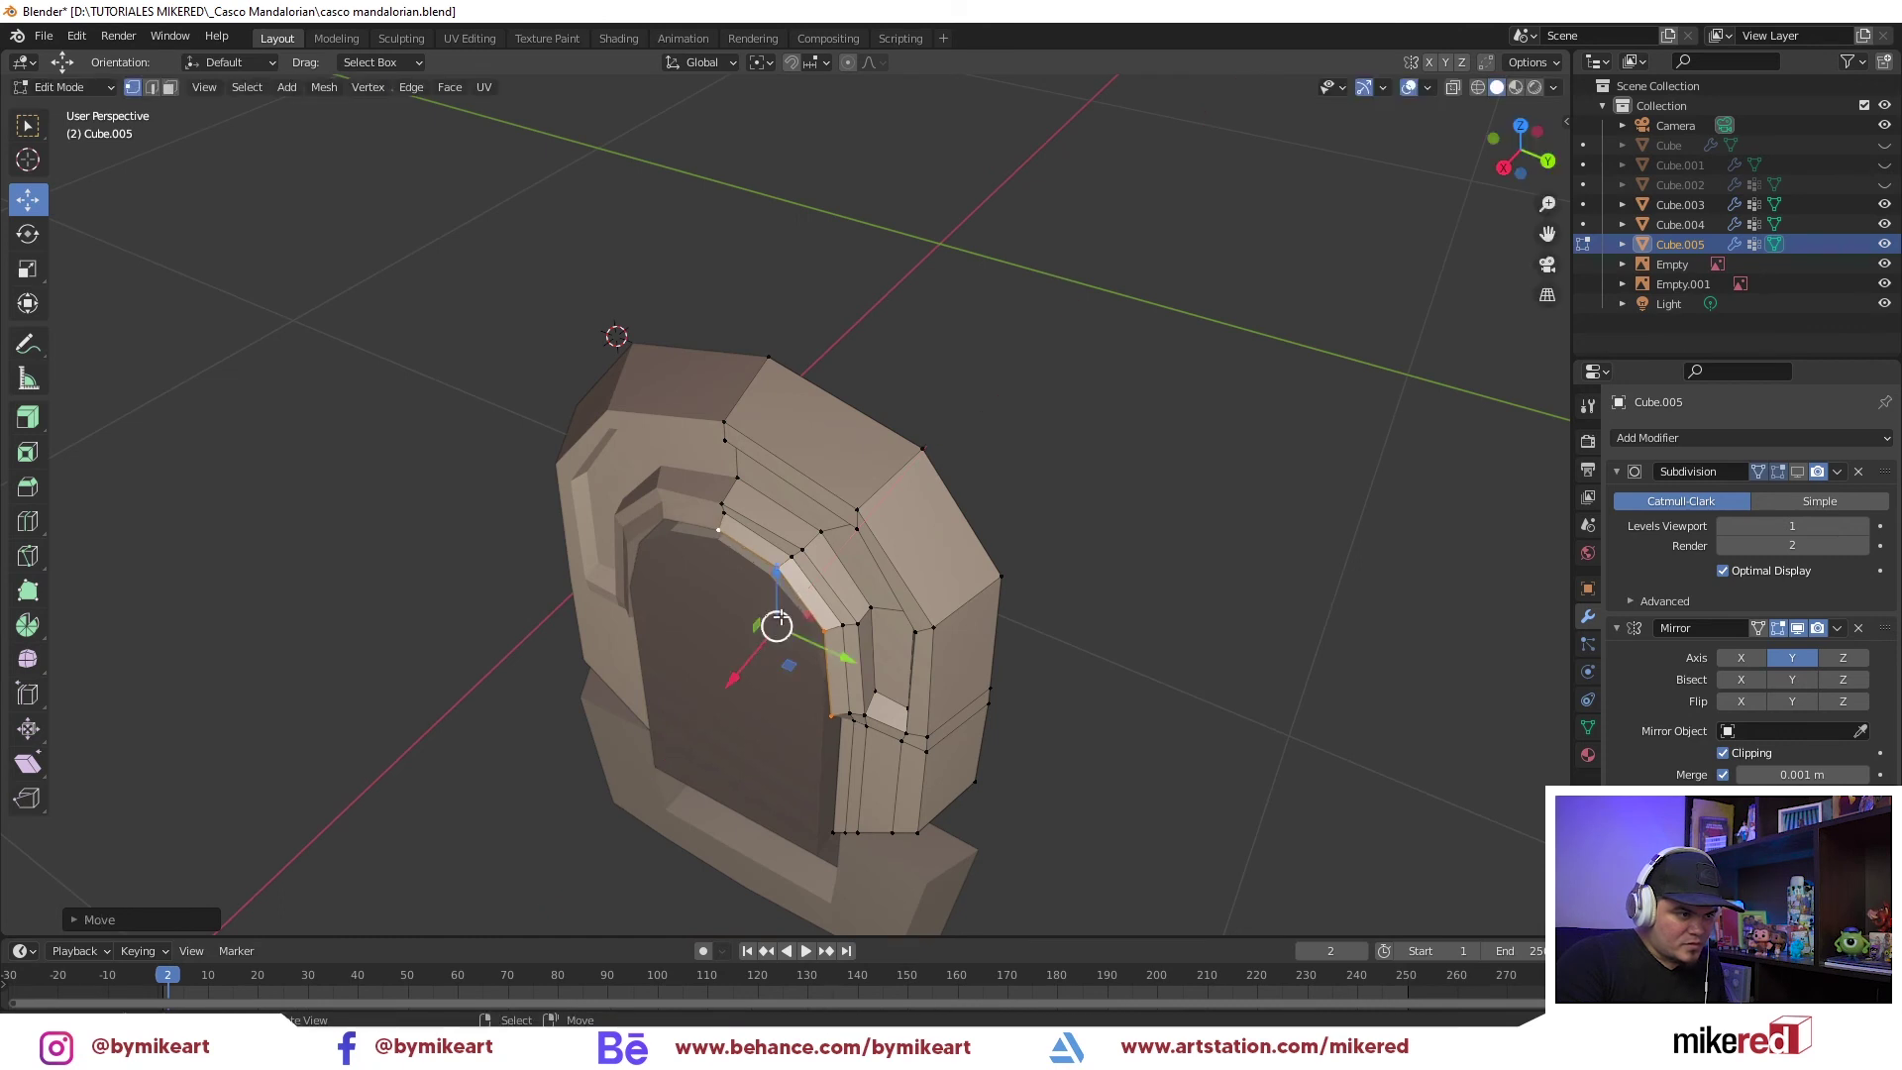
# Shift the upper and side inner-arch edges along X, then review the whole bracket
pyautogui.keyDown('ctrl'); pyautogui.click(741, 525); pyautogui.keyUp('ctrl')
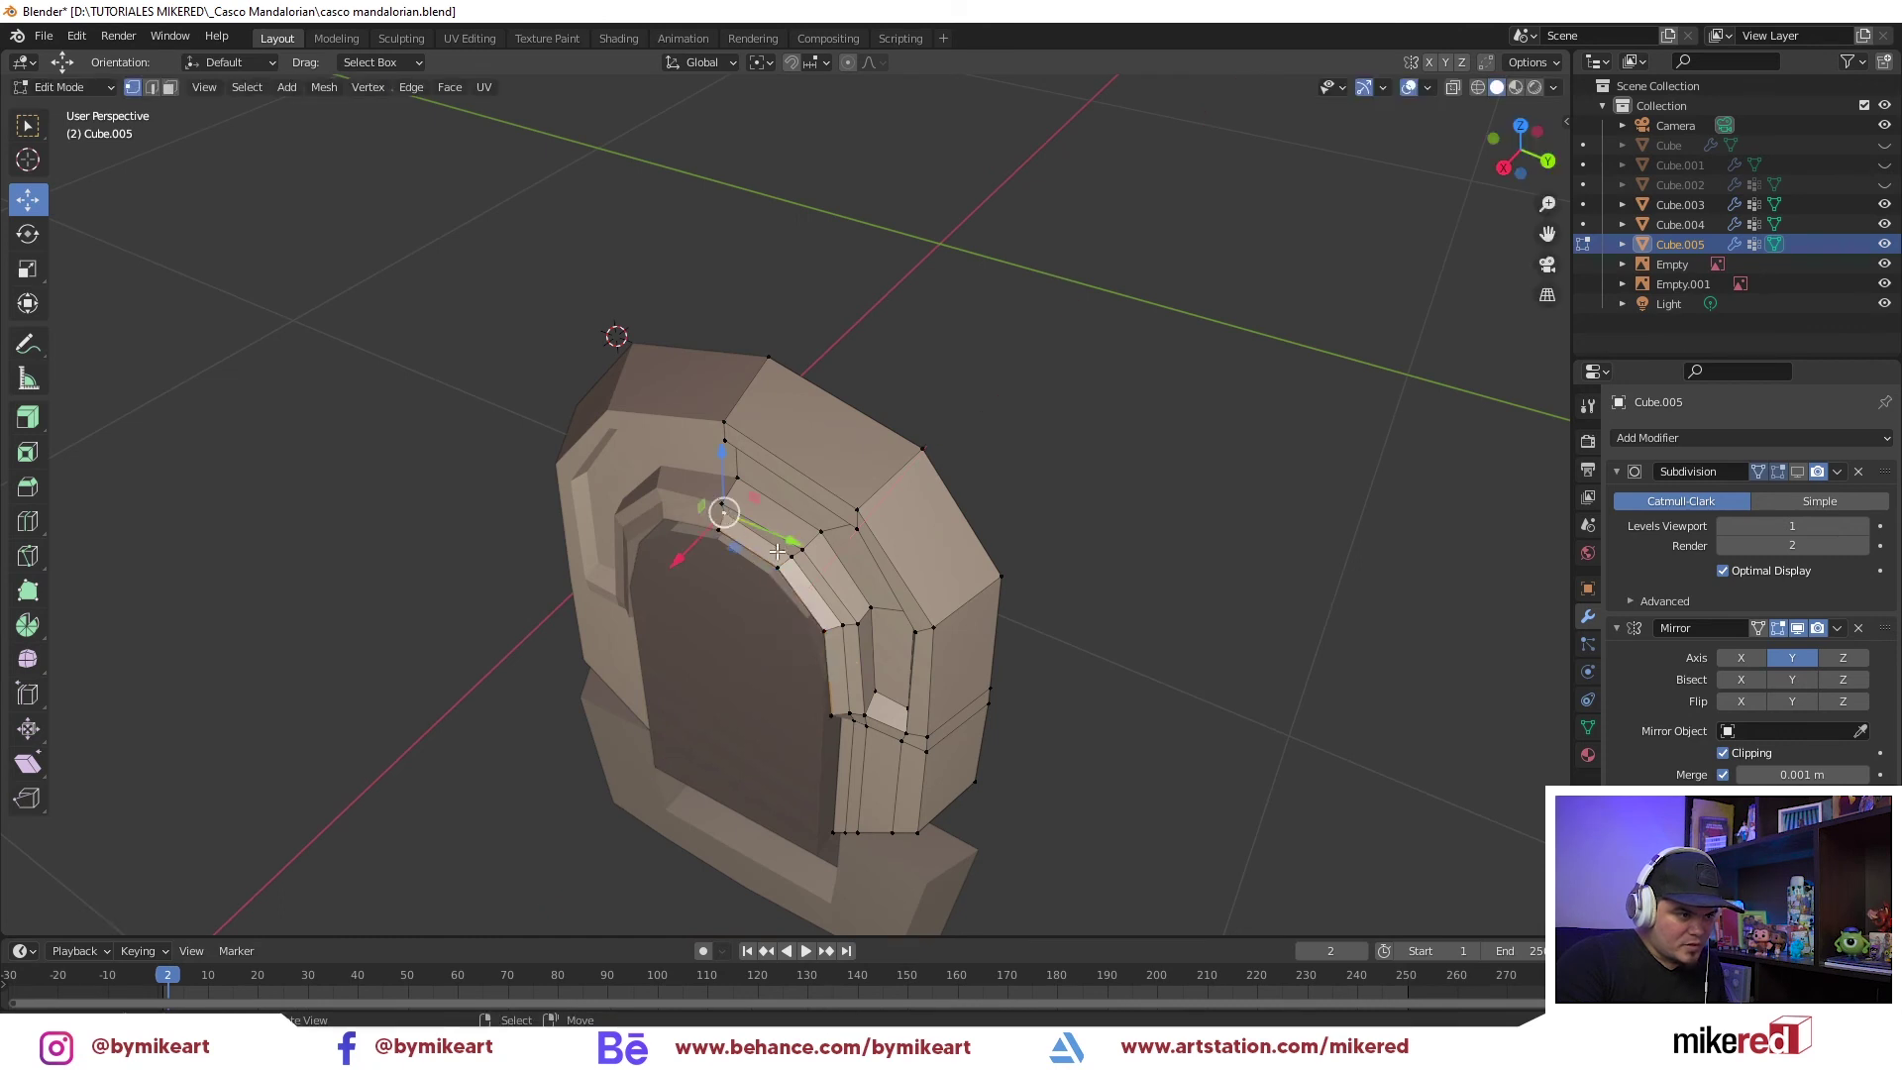
pyautogui.keyDown('ctrl'); pyautogui.click(856, 717); pyautogui.keyUp('ctrl')
pyautogui.moveTo(756, 676); pyautogui.dragTo(753, 681)
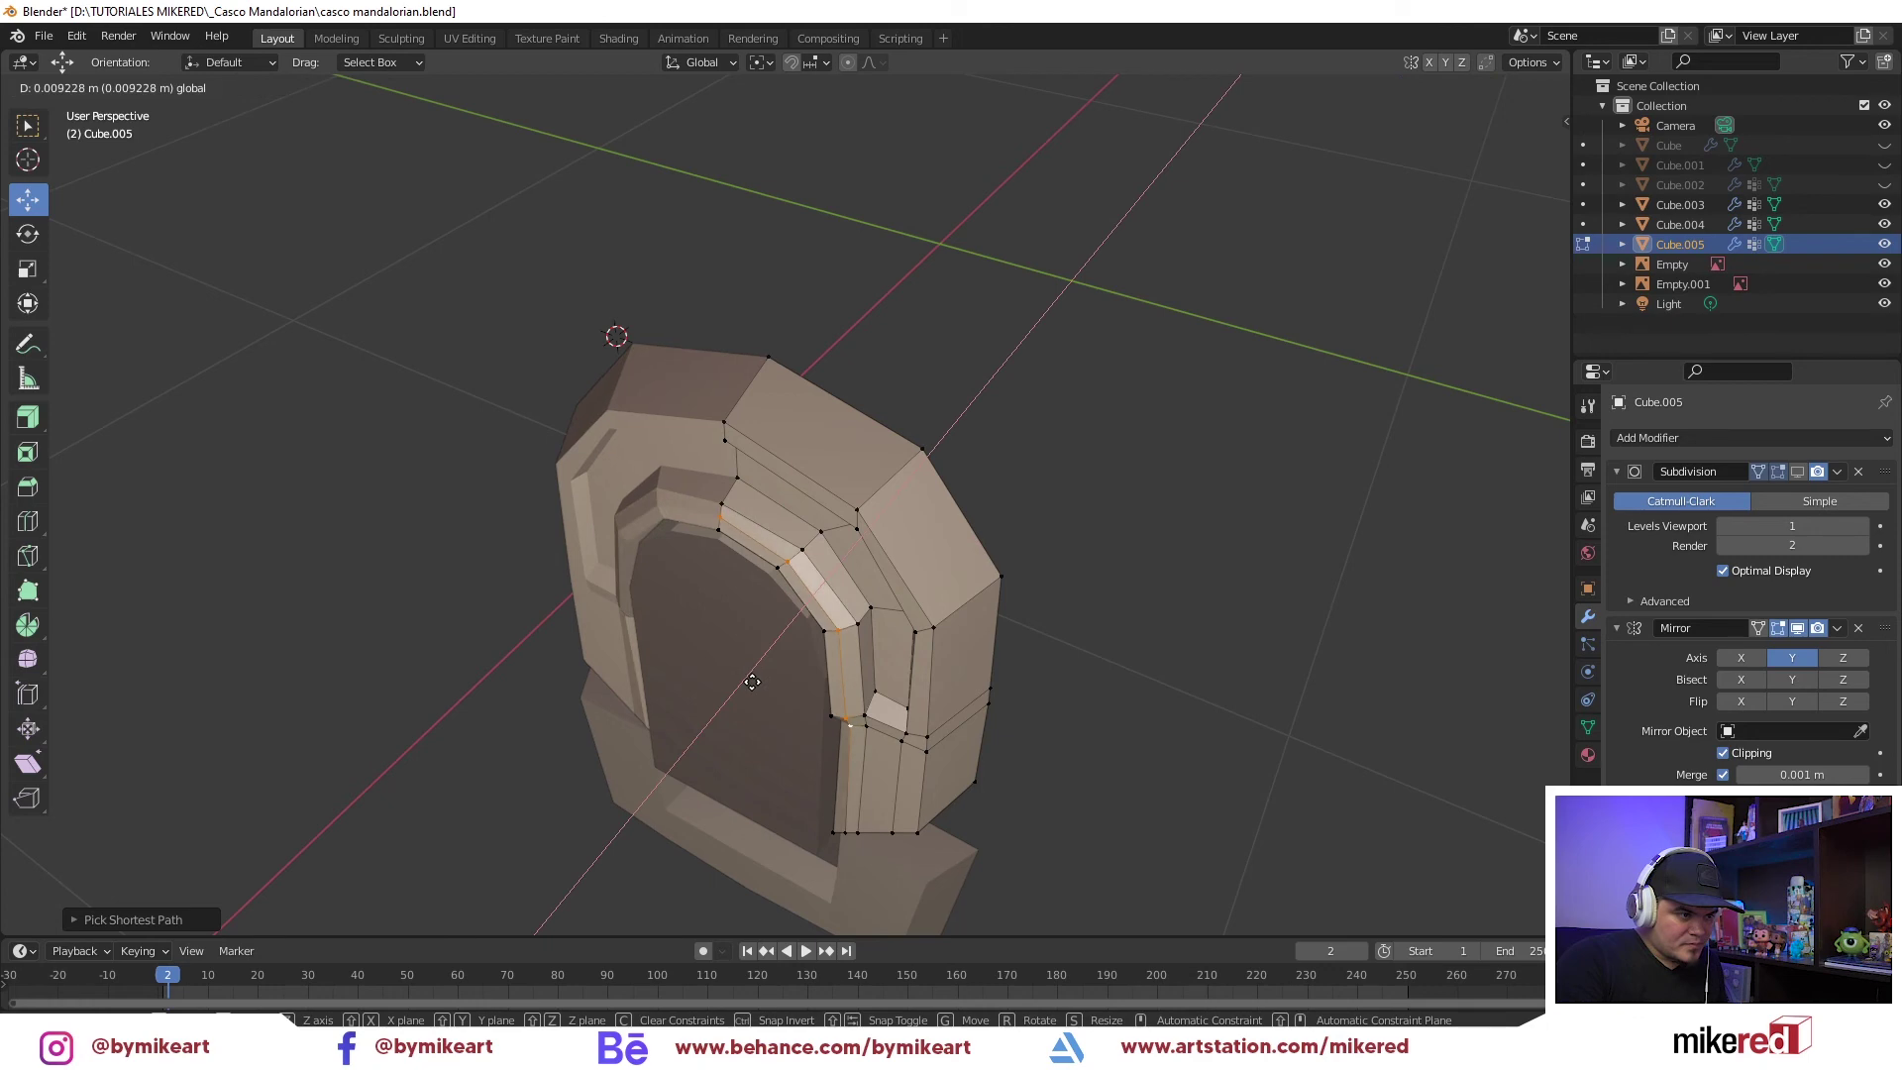
pyautogui.press('Tab')
pyautogui.moveTo(783, 634)
pyautogui.mouseDown(button='middle')
pyautogui.moveTo(960, 541)
pyautogui.moveTo(870, 753)
pyautogui.moveTo(1068, 550)
pyautogui.mouseUp(button='middle')
# Scale the selected inner-arch edges along the X axis
pyautogui.press('Tab')
pyautogui.press('s')
pyautogui.press('x')
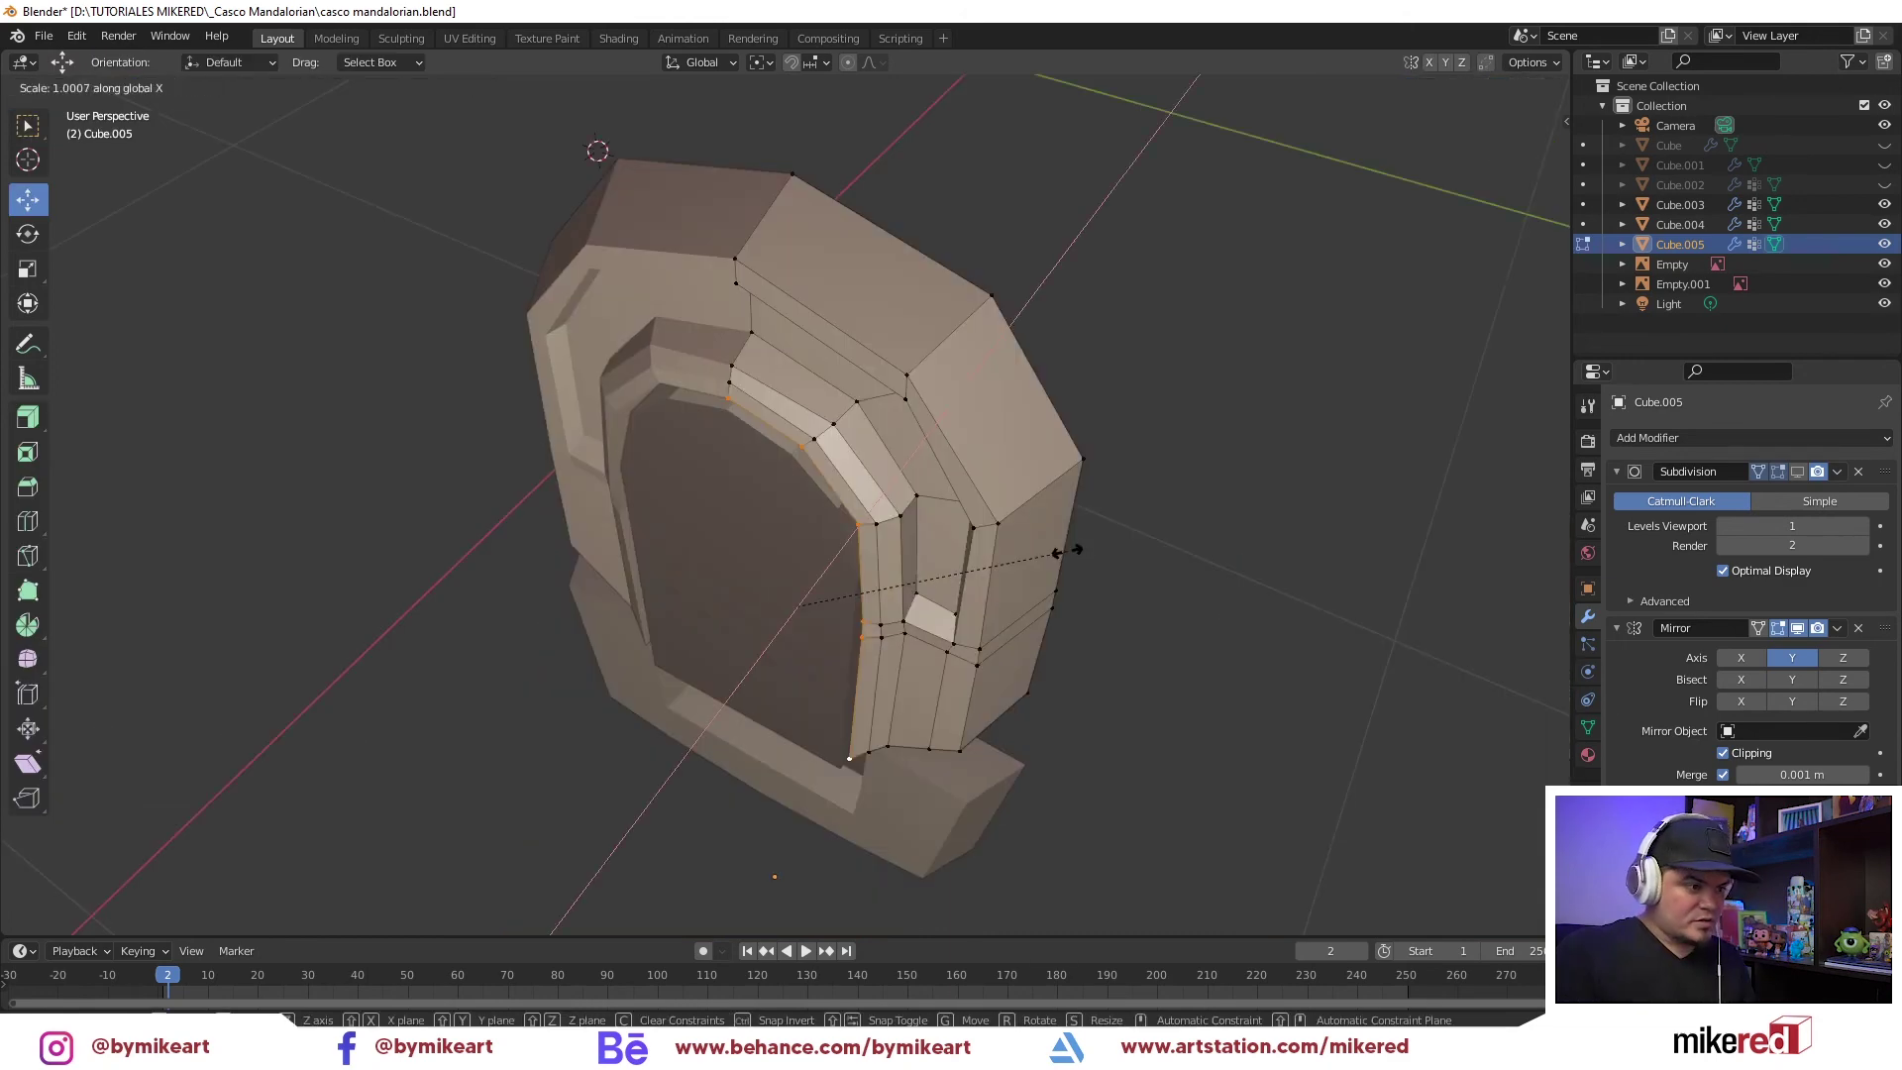
pyautogui.rightClick(1068, 550)
pyautogui.click(1057, 552)
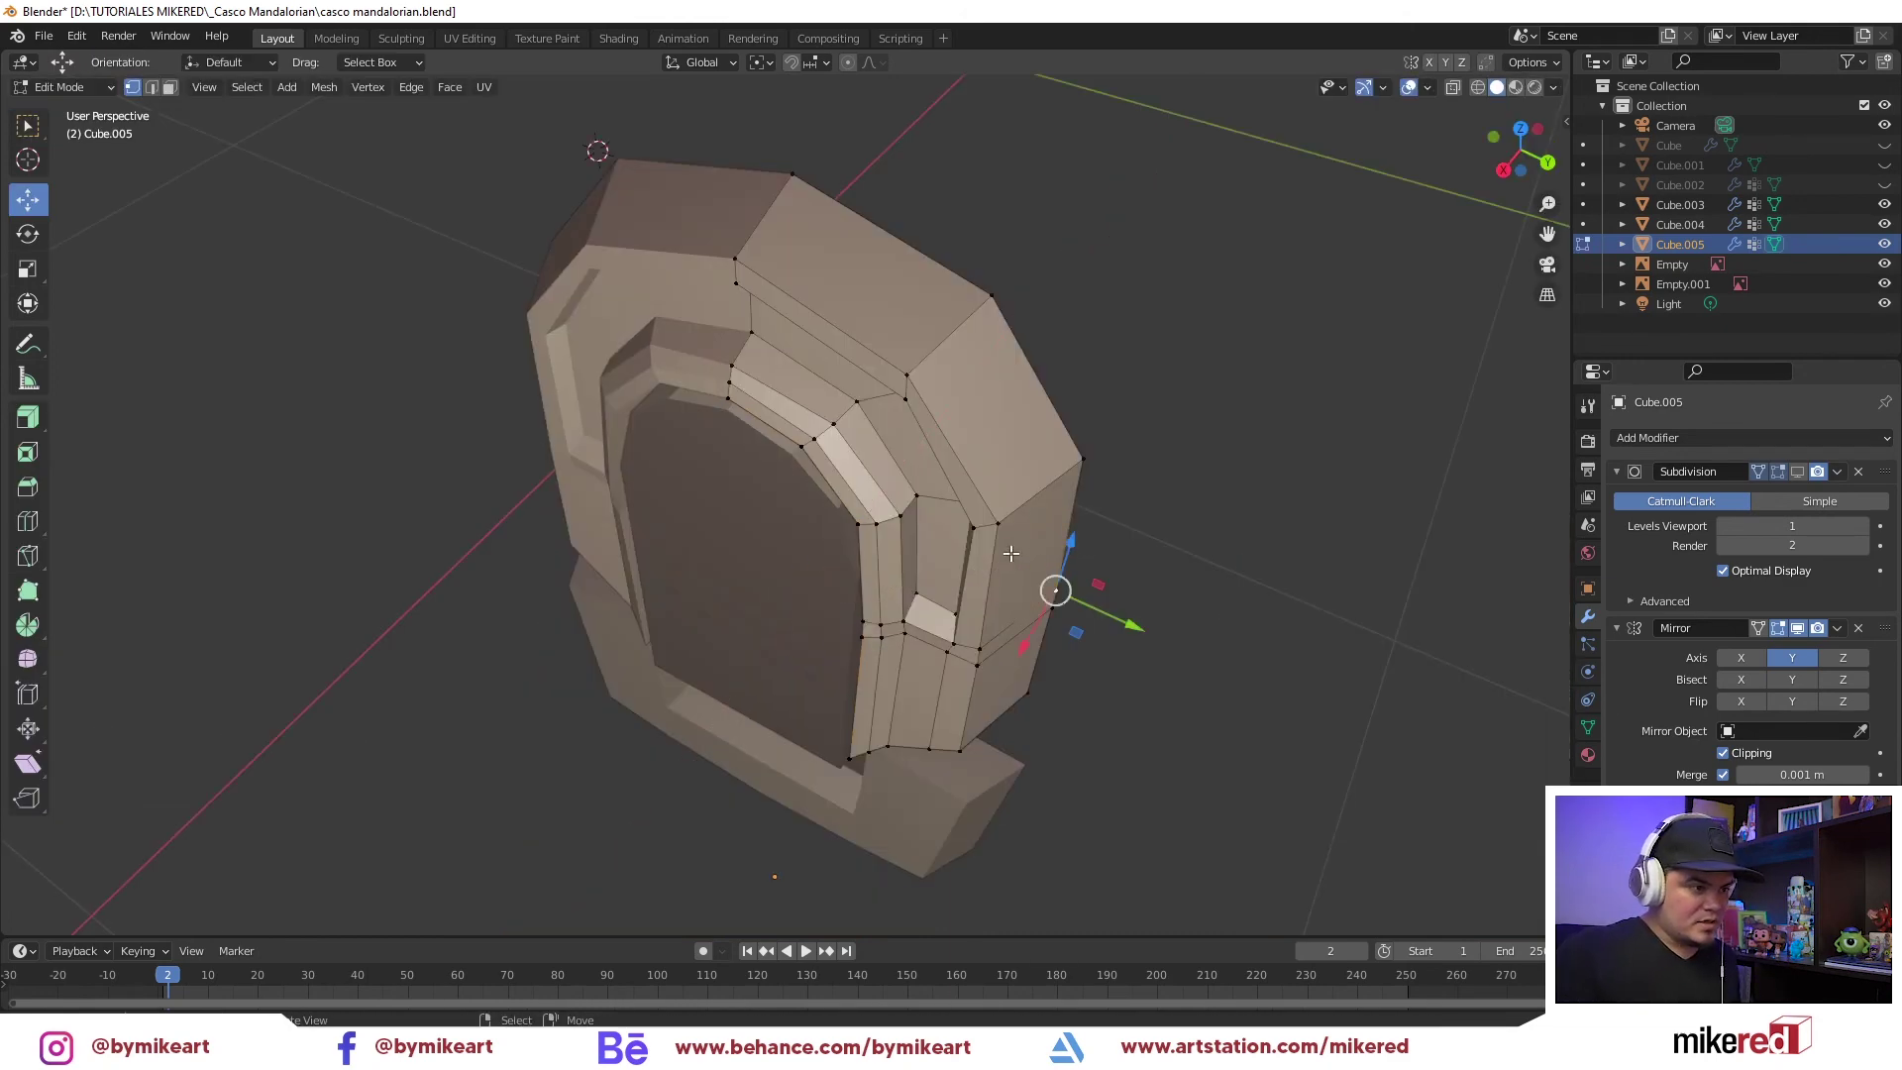
pyautogui.moveTo(1057, 565)
pyautogui.mouseDown(button='middle')
pyautogui.moveTo(931, 577)
pyautogui.moveTo(872, 555)
pyautogui.mouseUp(button='middle')
# Nudge the inner-rim vertices left along X, then select the inner-rim edge loop
pyautogui.click(873, 518)
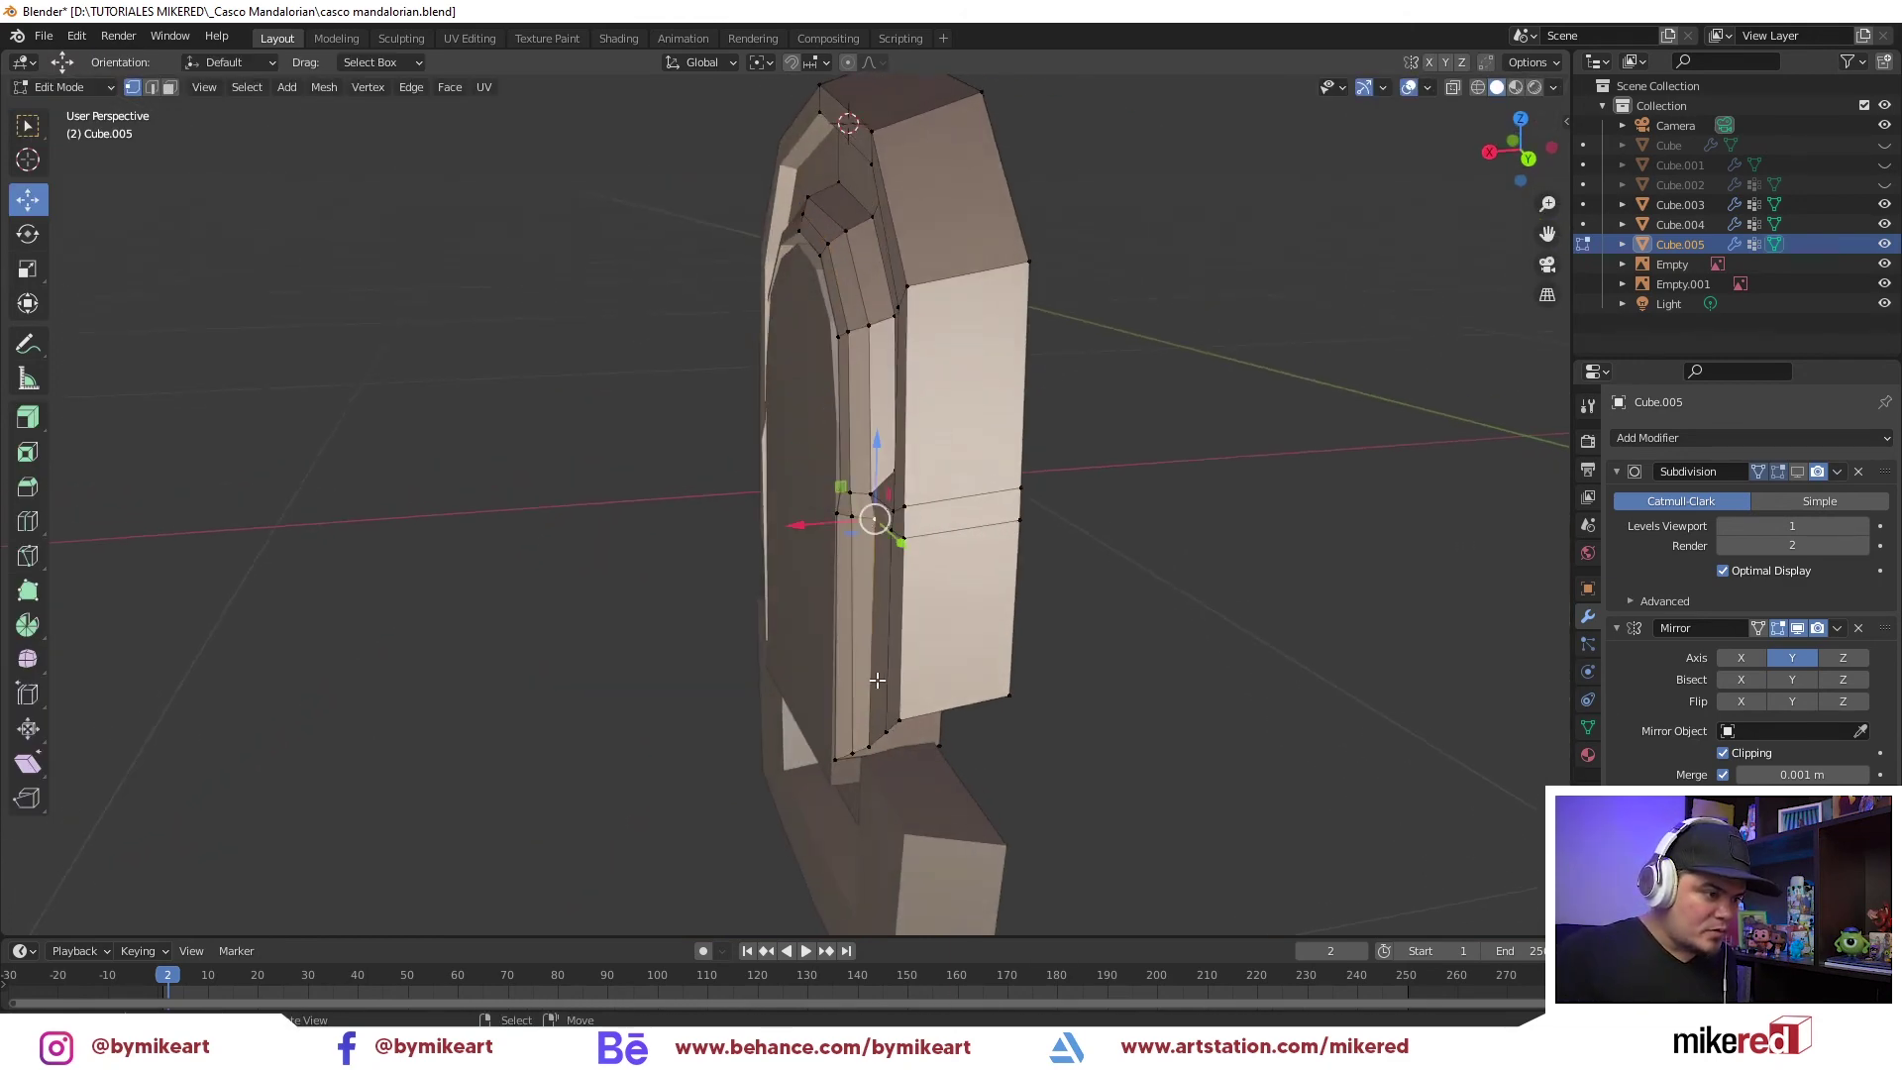
pyautogui.keyDown('ctrl'); pyautogui.click(869, 747); pyautogui.keyUp('ctrl')
pyautogui.moveTo(814, 649); pyautogui.dragTo(808, 647)
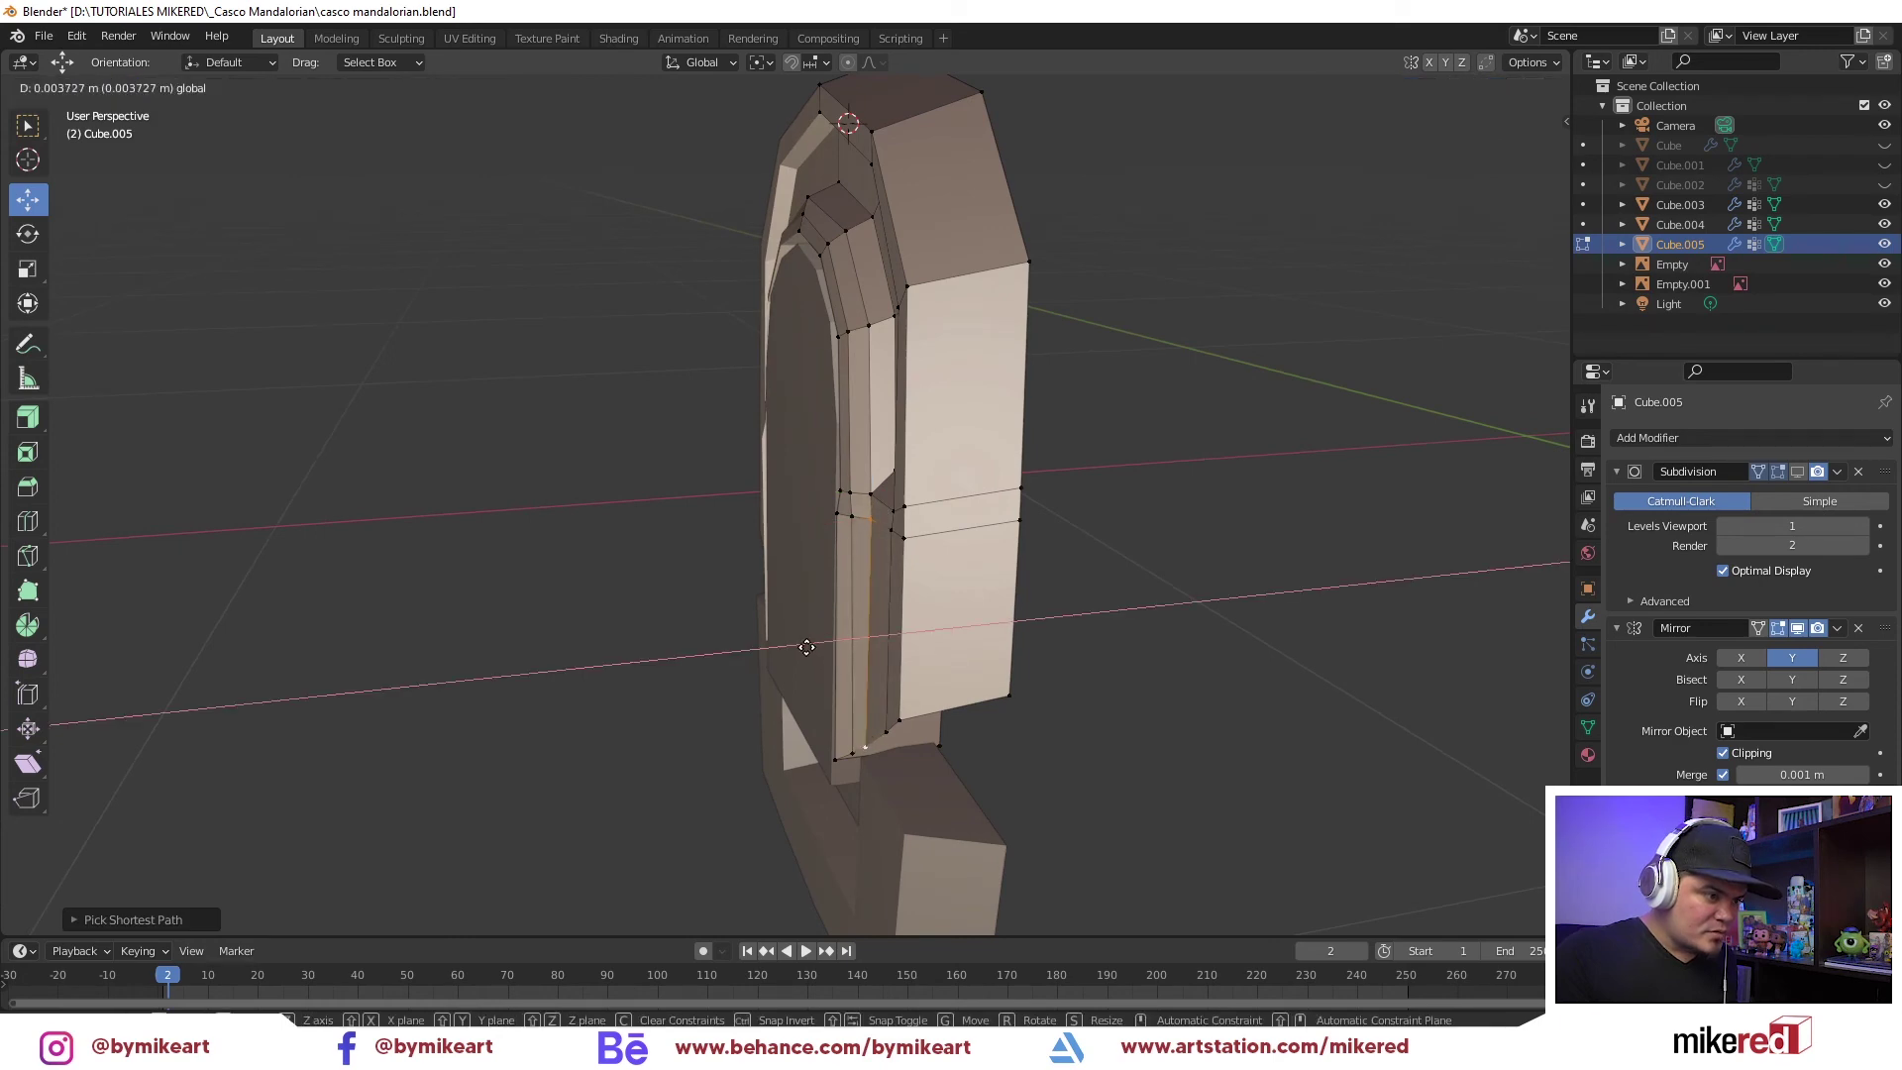
pyautogui.click(841, 486)
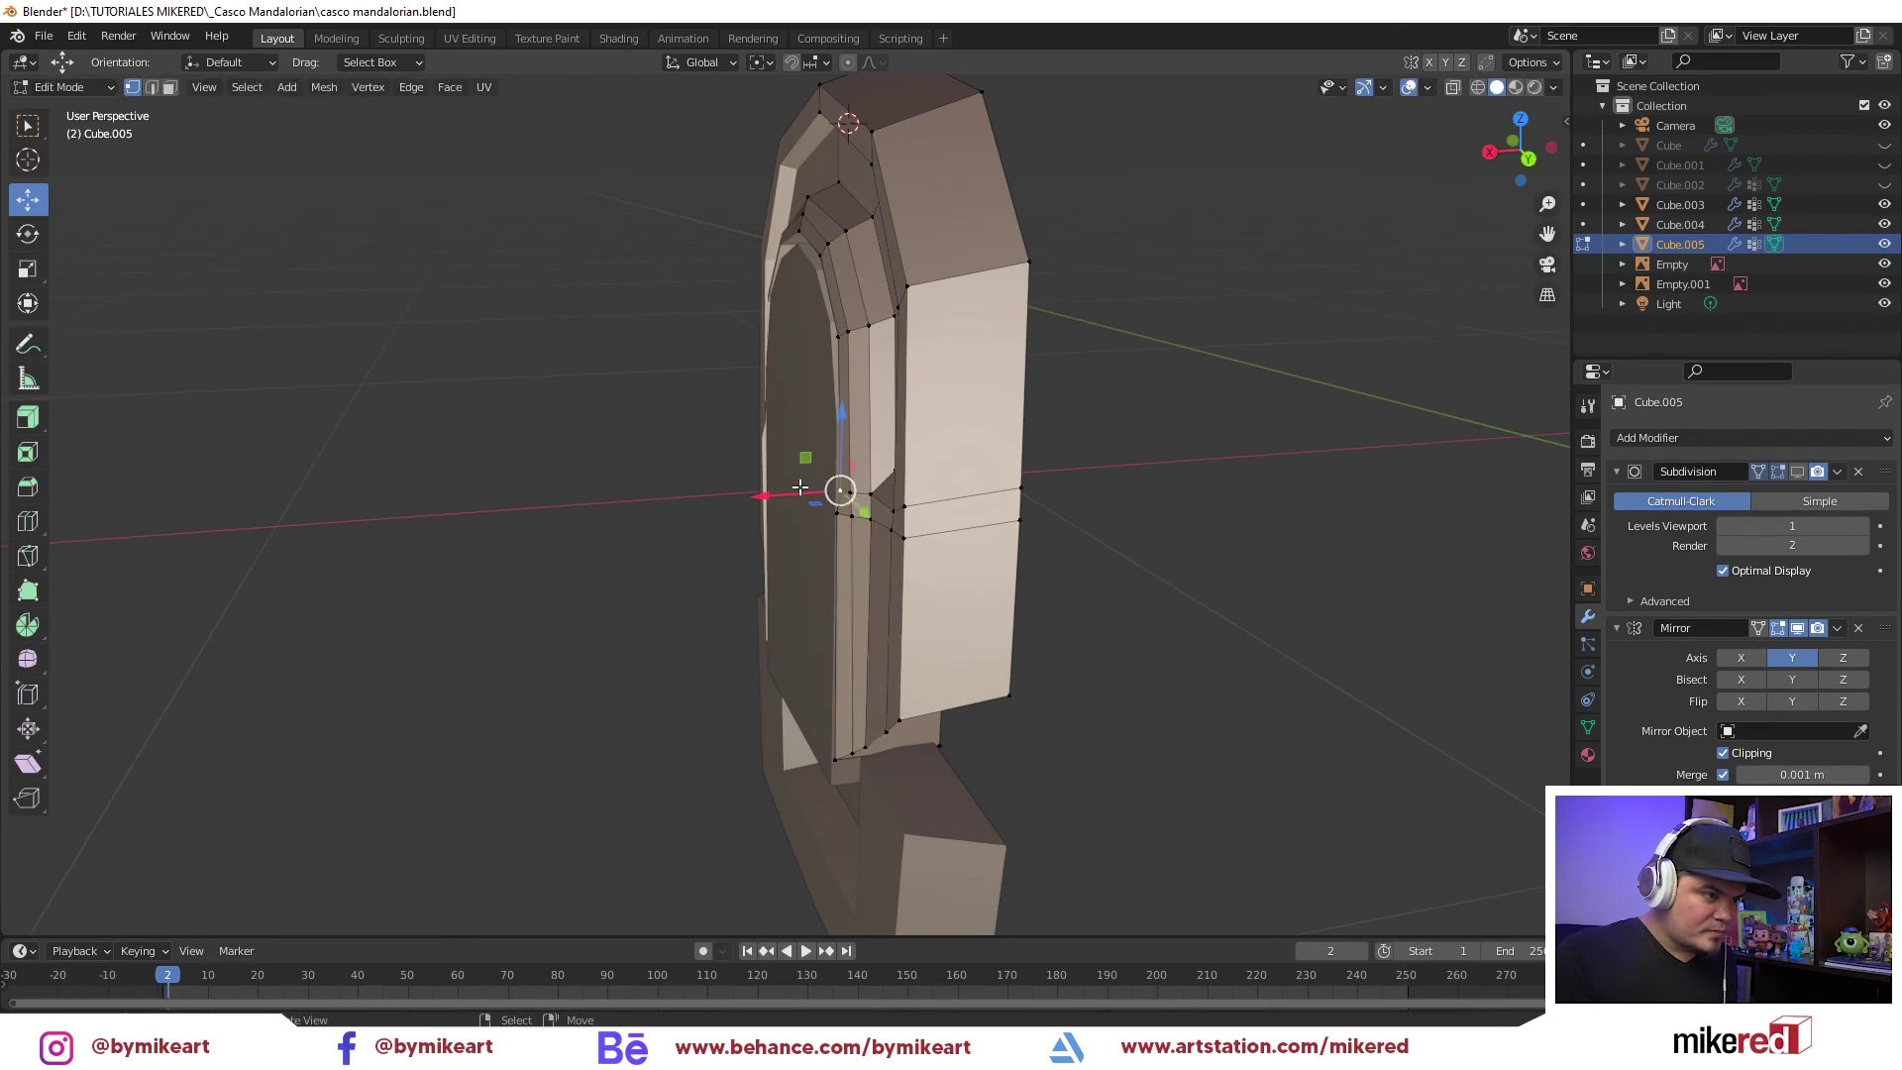
pyautogui.moveTo(799, 487)
pyautogui.mouseDown(button='middle')
pyautogui.moveTo(947, 458)
pyautogui.moveTo(848, 475)
pyautogui.moveTo(917, 466)
pyautogui.mouseUp(button='middle')
pyautogui.keyDown('alt'); pyautogui.click(920, 467); pyautogui.keyUp('alt')
# Move the inner-rim edge loop along the Y axis
pyautogui.press('g')
pyautogui.press('y')
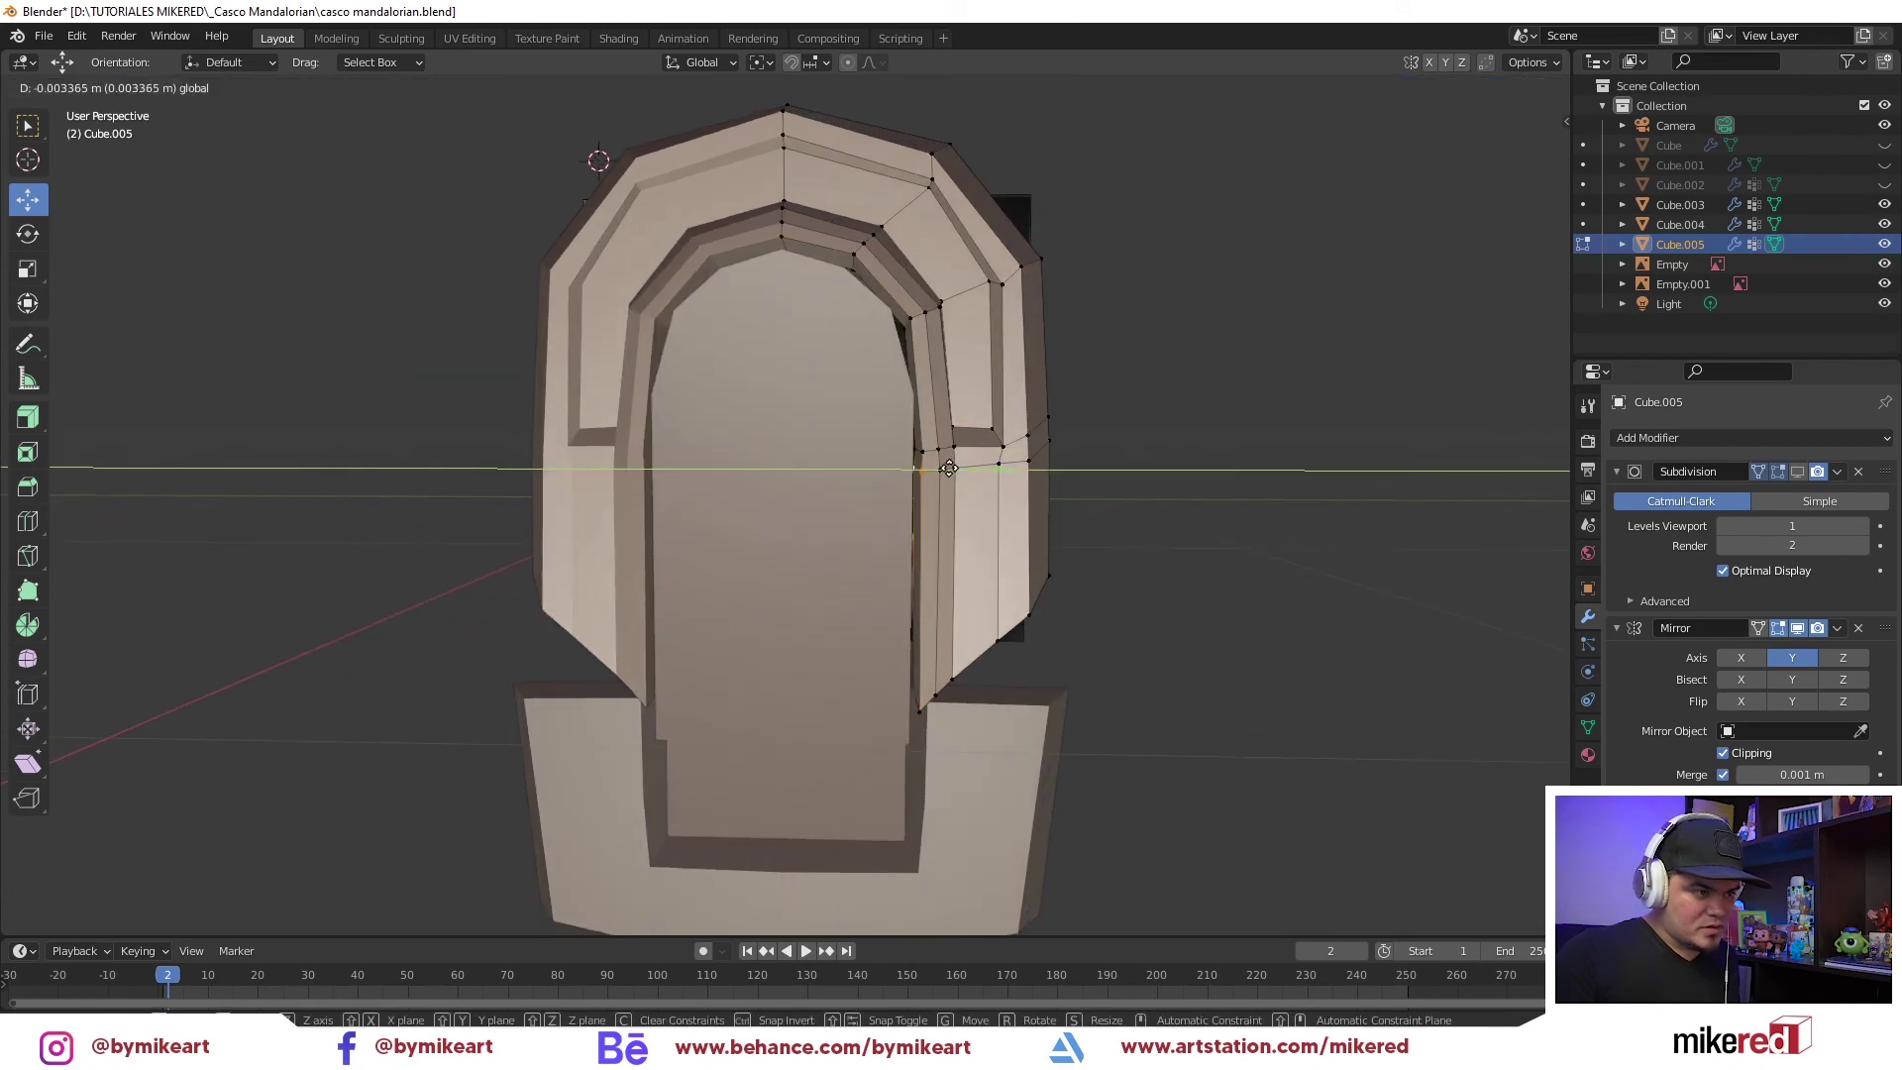
pyautogui.click(949, 468)
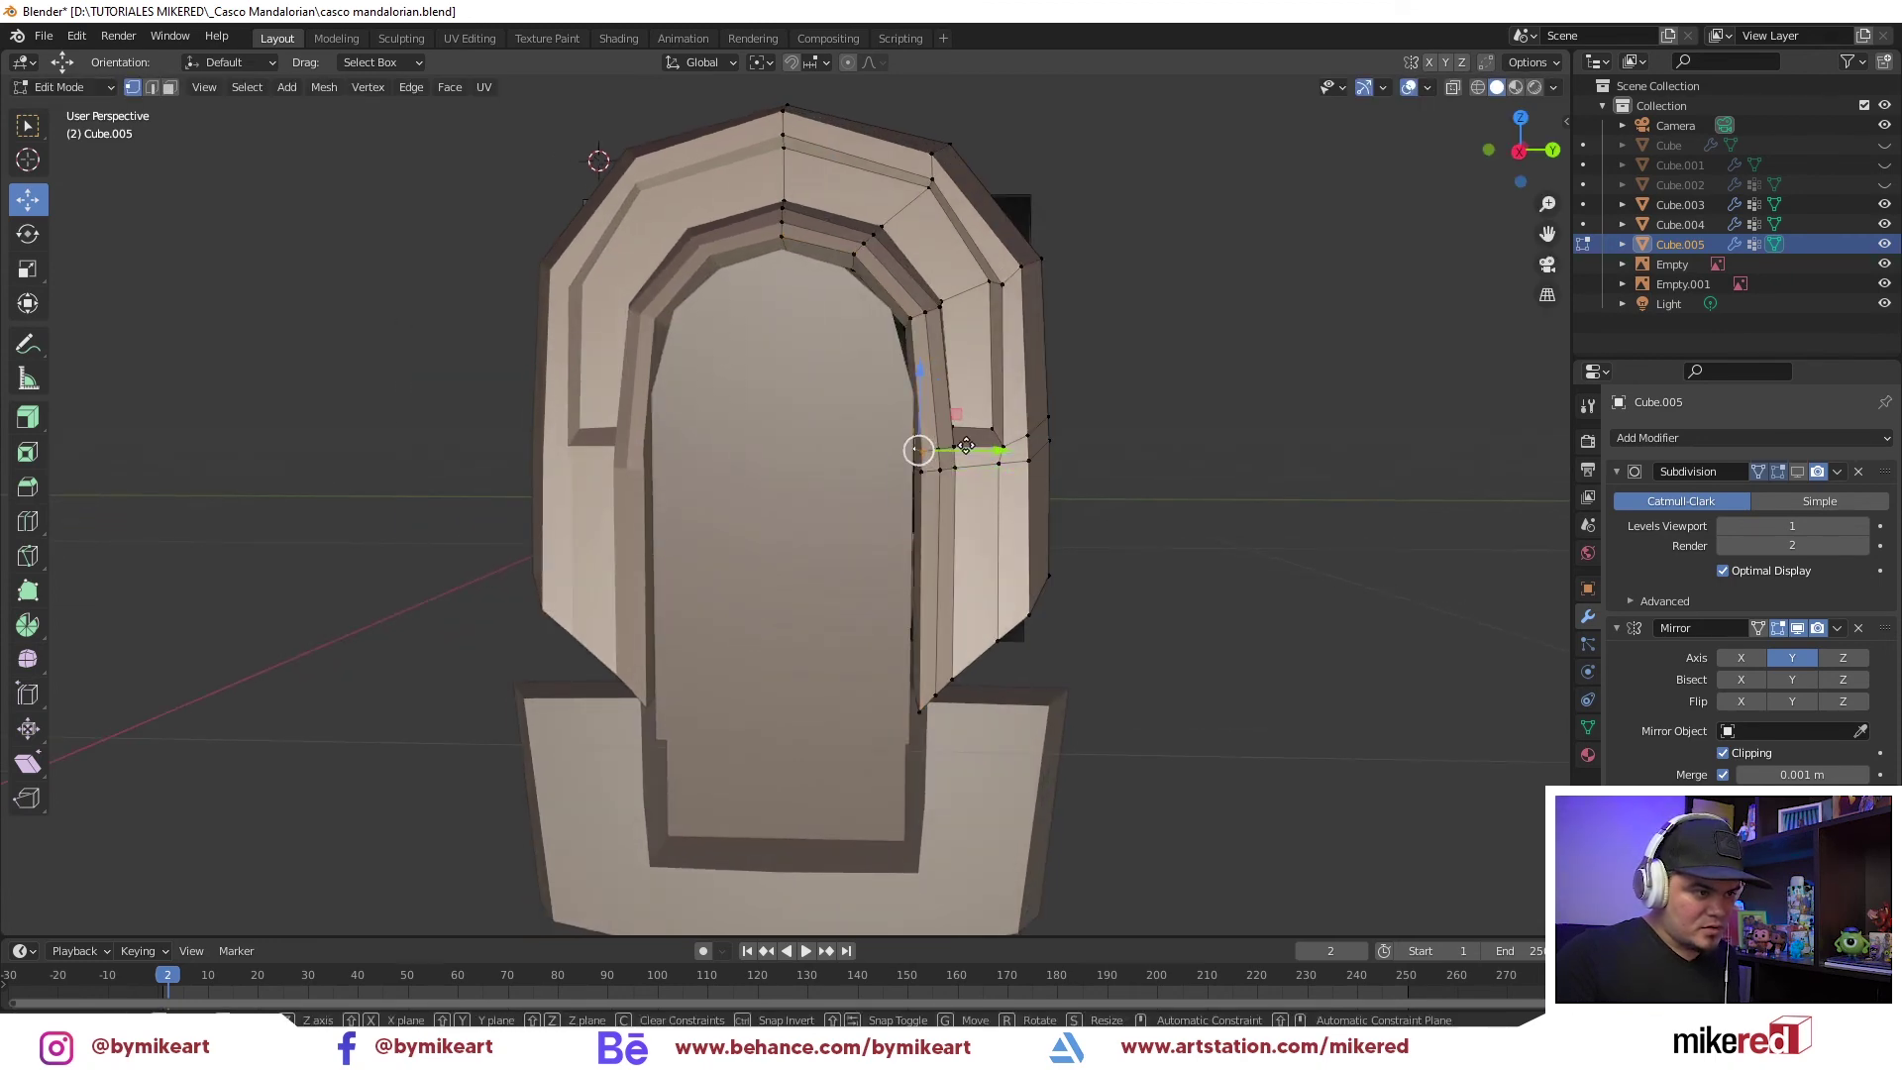
pyautogui.moveTo(908, 449)
pyautogui.mouseDown(button='middle')
pyautogui.moveTo(901, 512)
pyautogui.moveTo(961, 584)
pyautogui.moveTo(1003, 593)
pyautogui.mouseUp(button='middle')
# Extrude the bracket's bottom edge path outward along X
pyautogui.click(849, 673)
pyautogui.keyDown('ctrl'); pyautogui.click(919, 576); pyautogui.keyUp('ctrl')
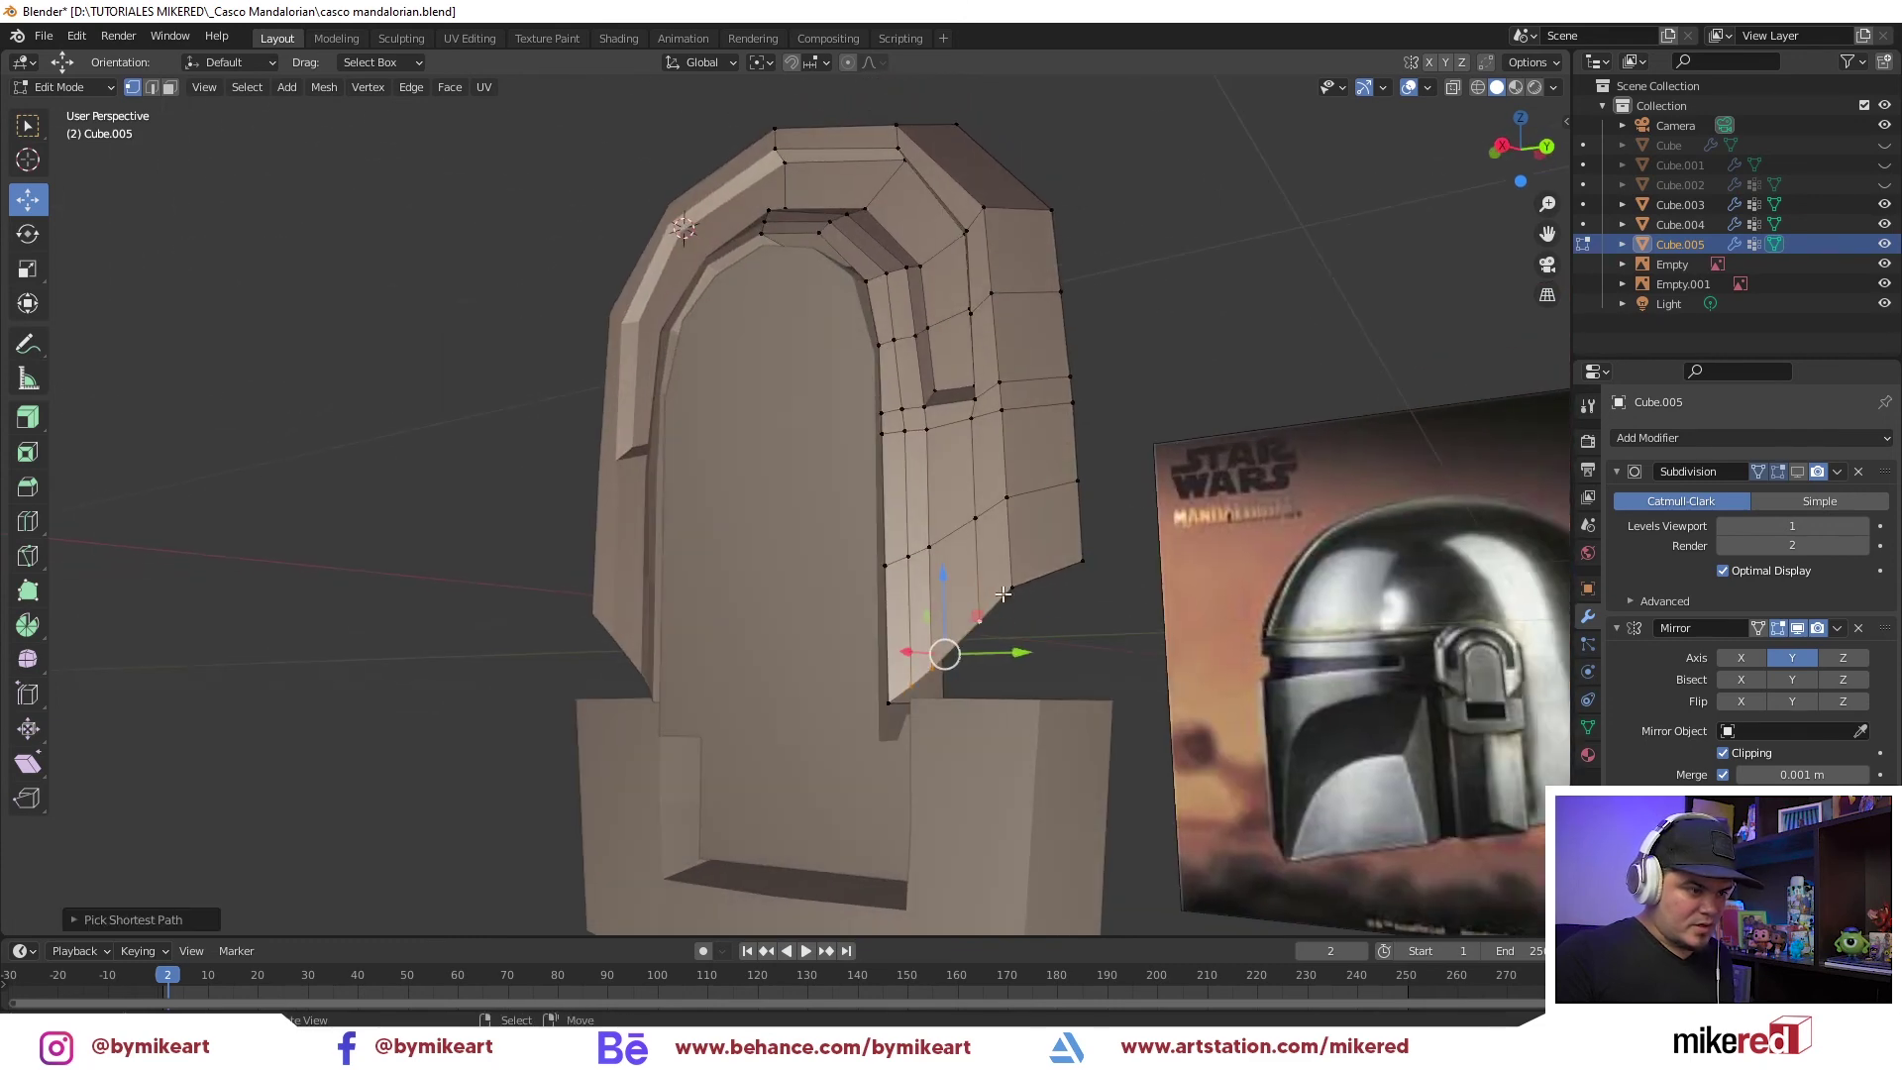
pyautogui.moveTo(908, 687)
pyautogui.mouseDown(button='middle')
pyautogui.moveTo(921, 654)
pyautogui.moveTo(692, 683)
pyautogui.mouseUp(button='middle')
pyautogui.press('e')
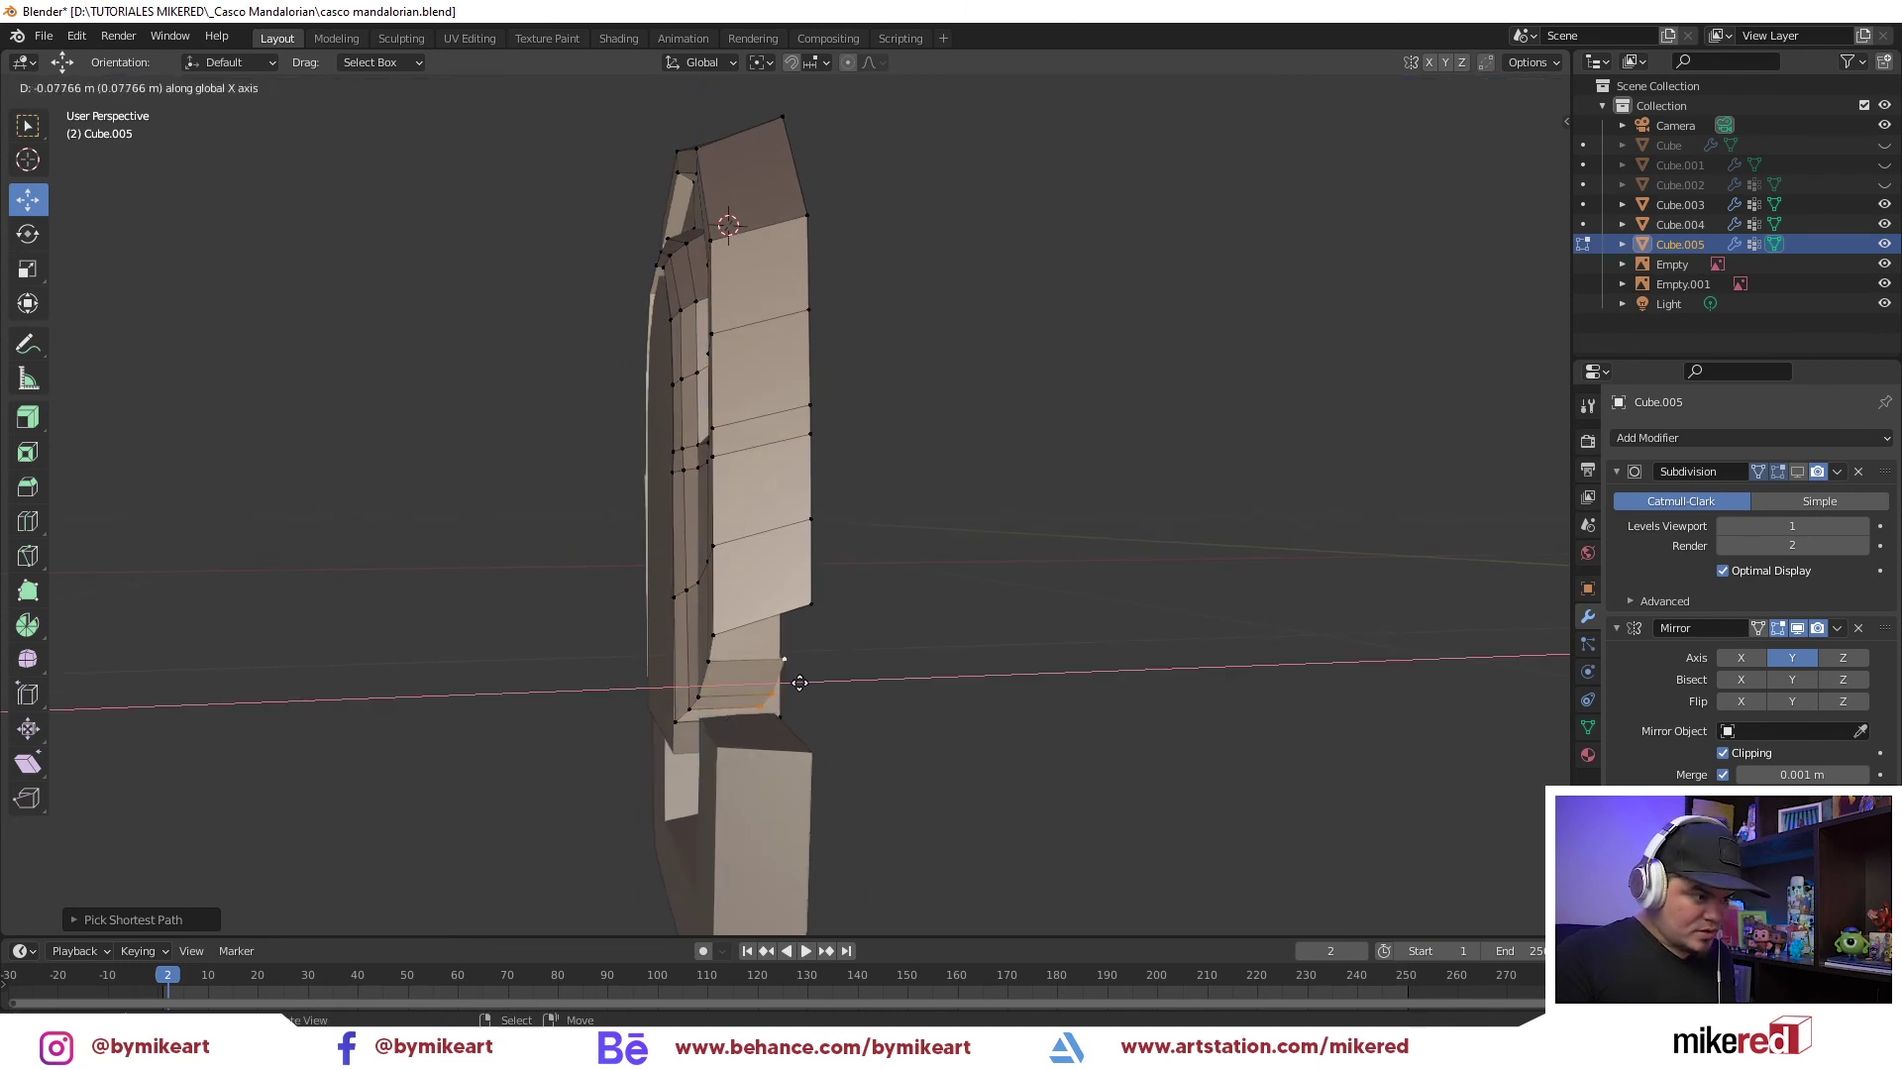
pyautogui.click(807, 684)
# In edge select, pick the extruded corner edge and check it in front and right views
pyautogui.hotkey('ctrl', 'Tab')
pyautogui.click(733, 701)
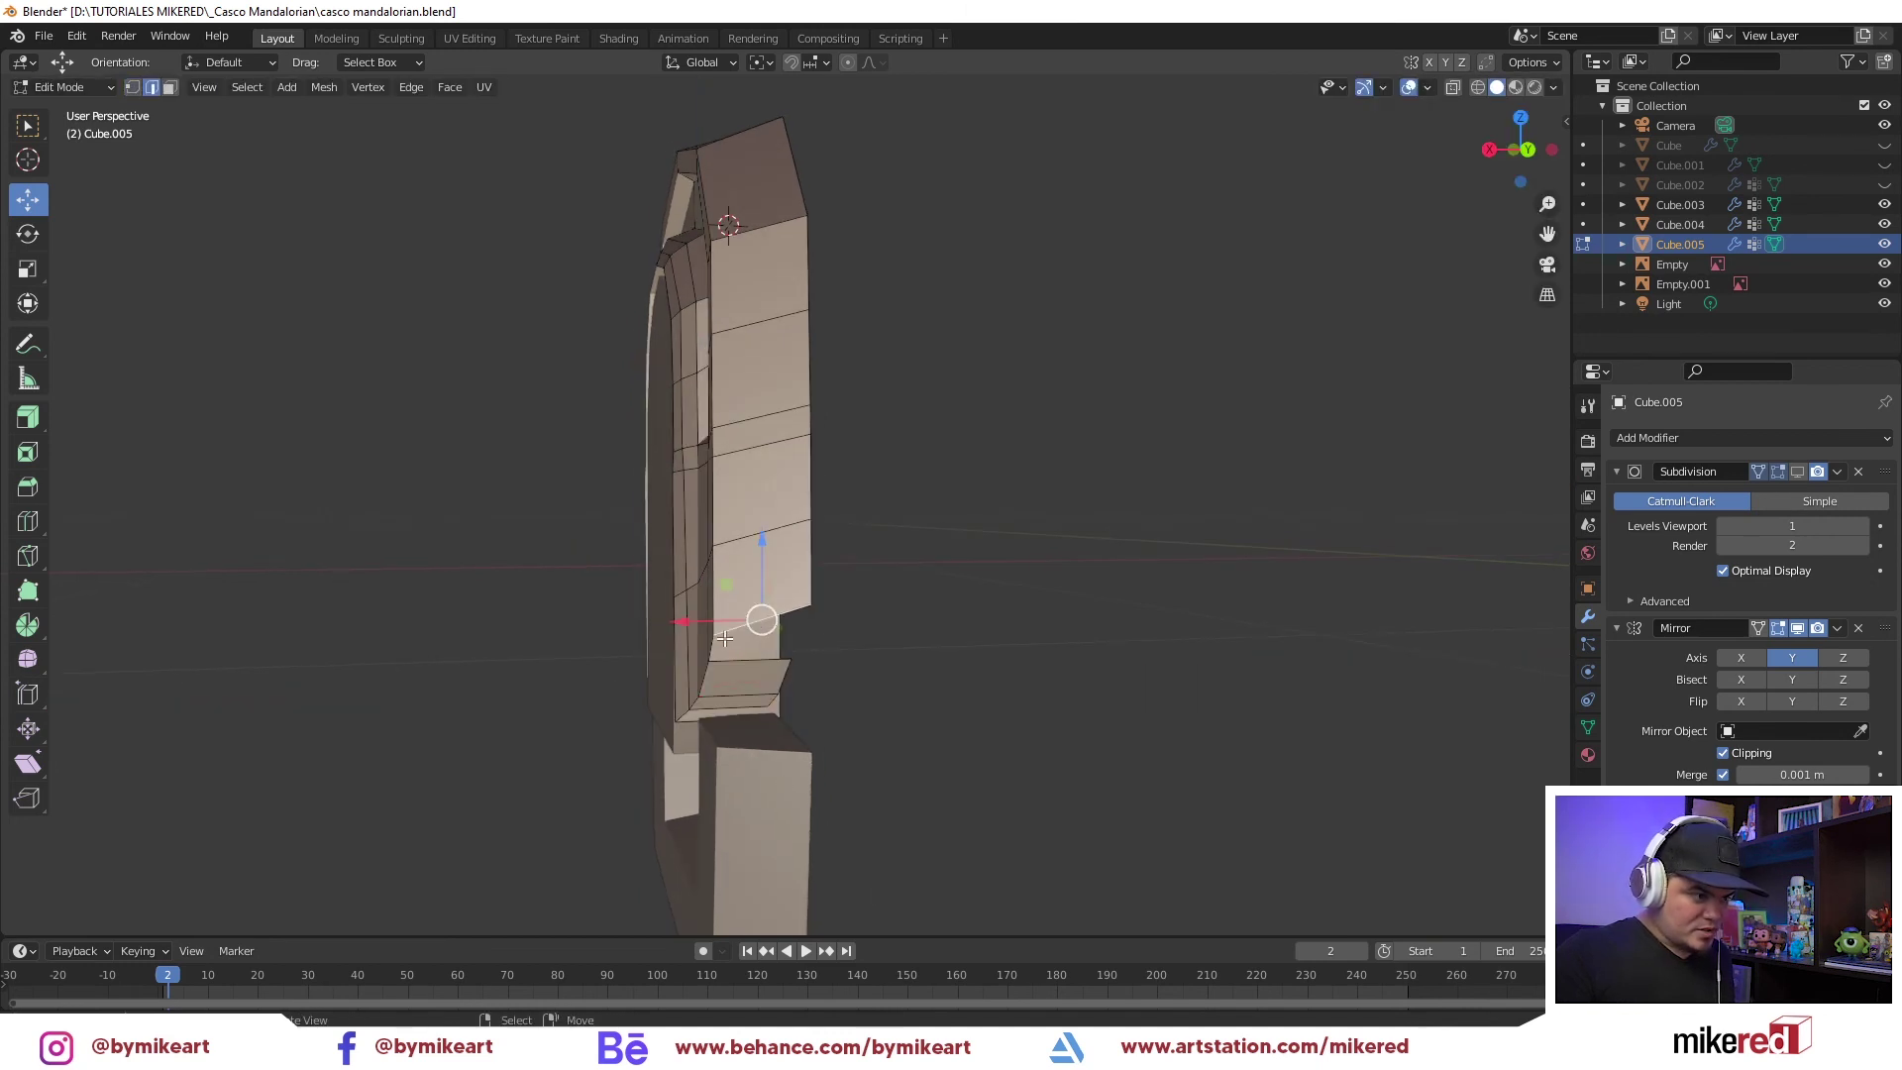
pyautogui.click(771, 664)
pyautogui.moveTo(771, 664); pyautogui.dragTo(882, 642, button='middle')
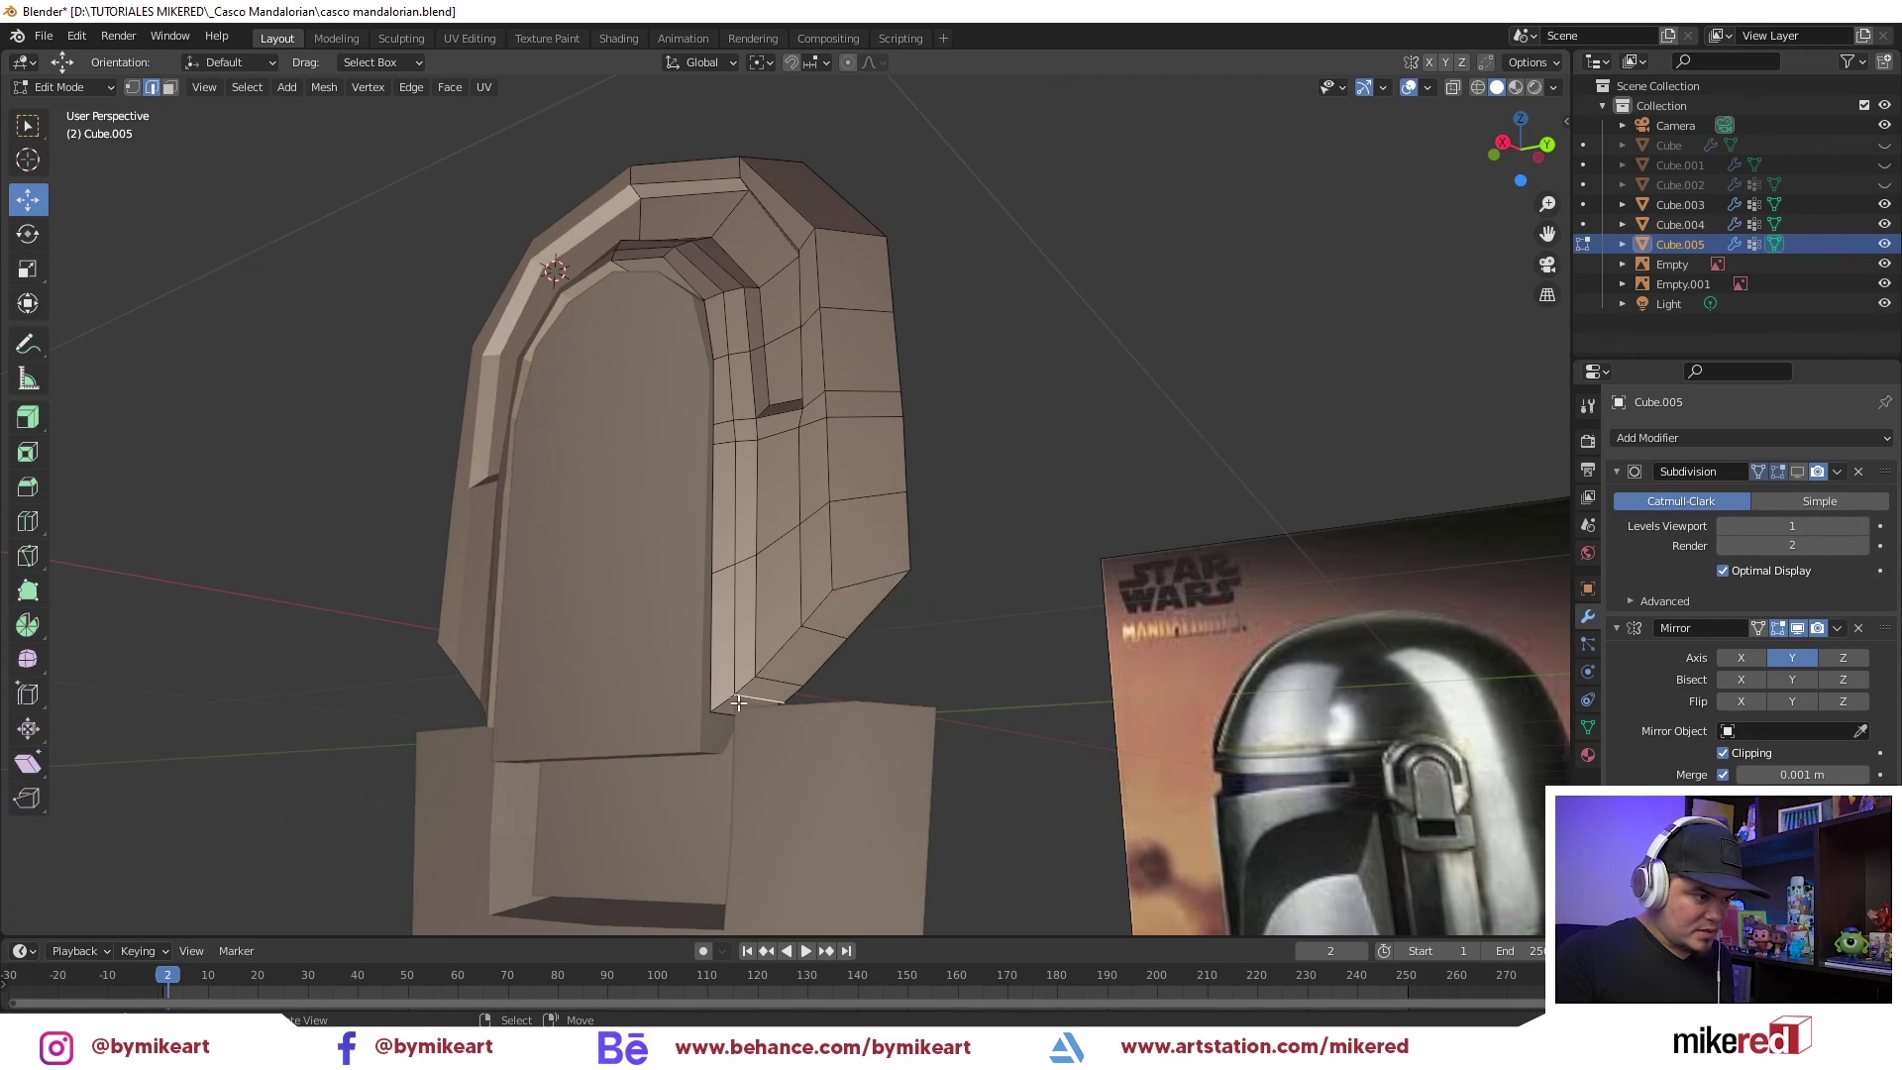
pyautogui.press('KP_1')
pyautogui.scroll(5, 797, 708)
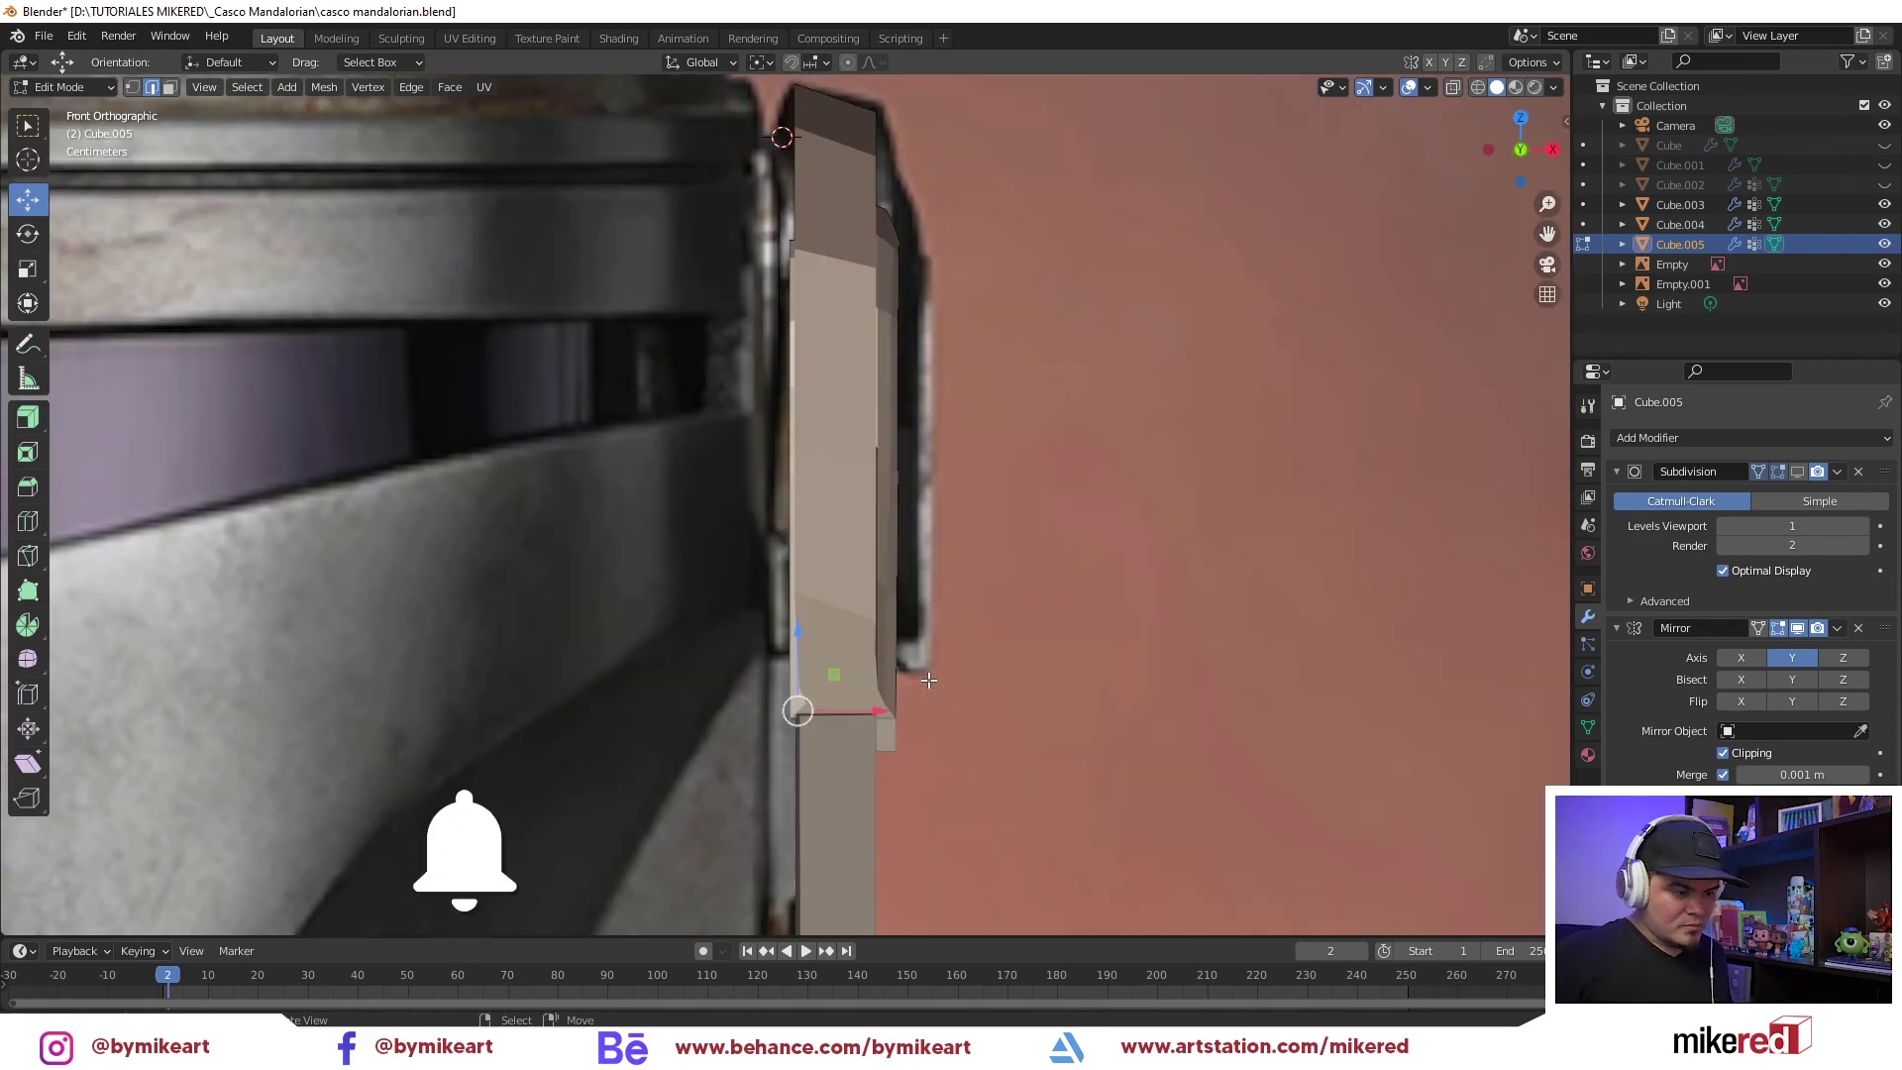
pyautogui.press('KP_3')
pyautogui.moveTo(942, 679); pyautogui.dragTo(819, 653, button='middle')
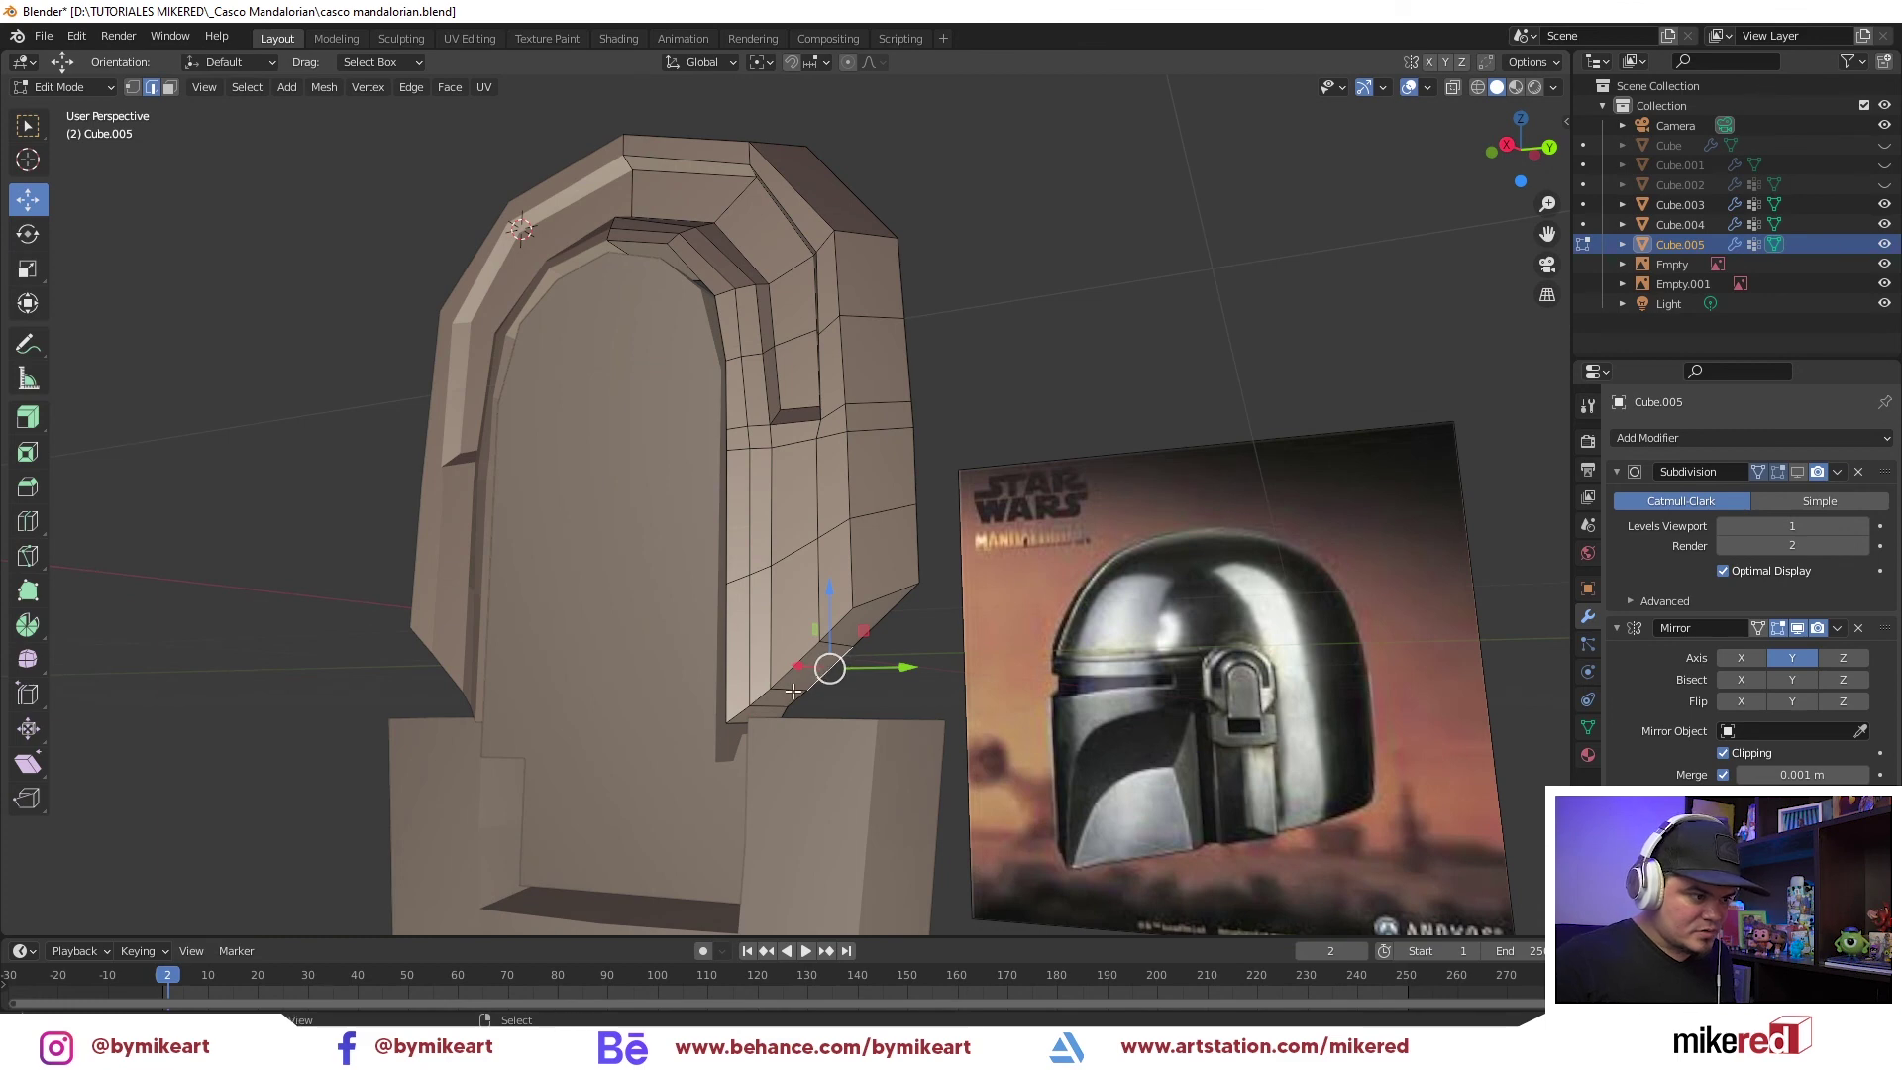
pyautogui.press('KP_3')
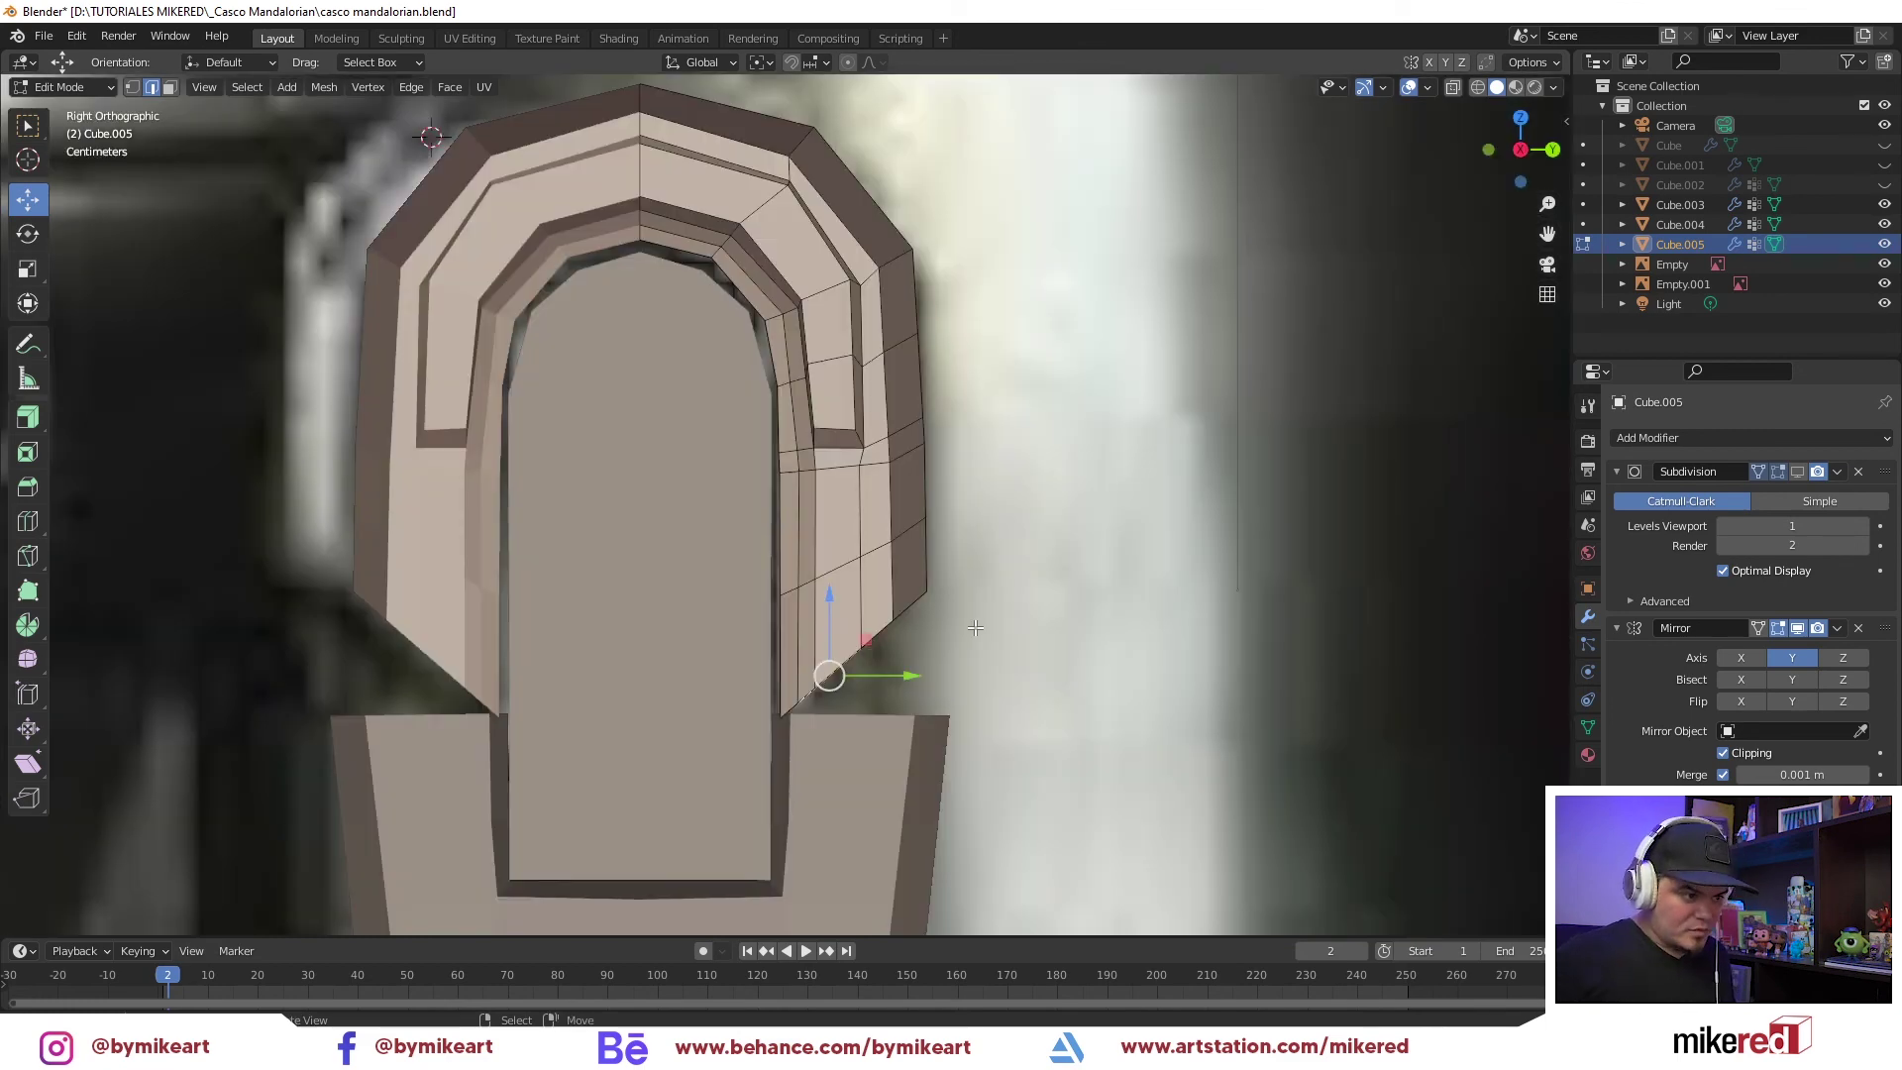
# Move the lower corner vertex and slide another vertex along its edge
pyautogui.press('g')
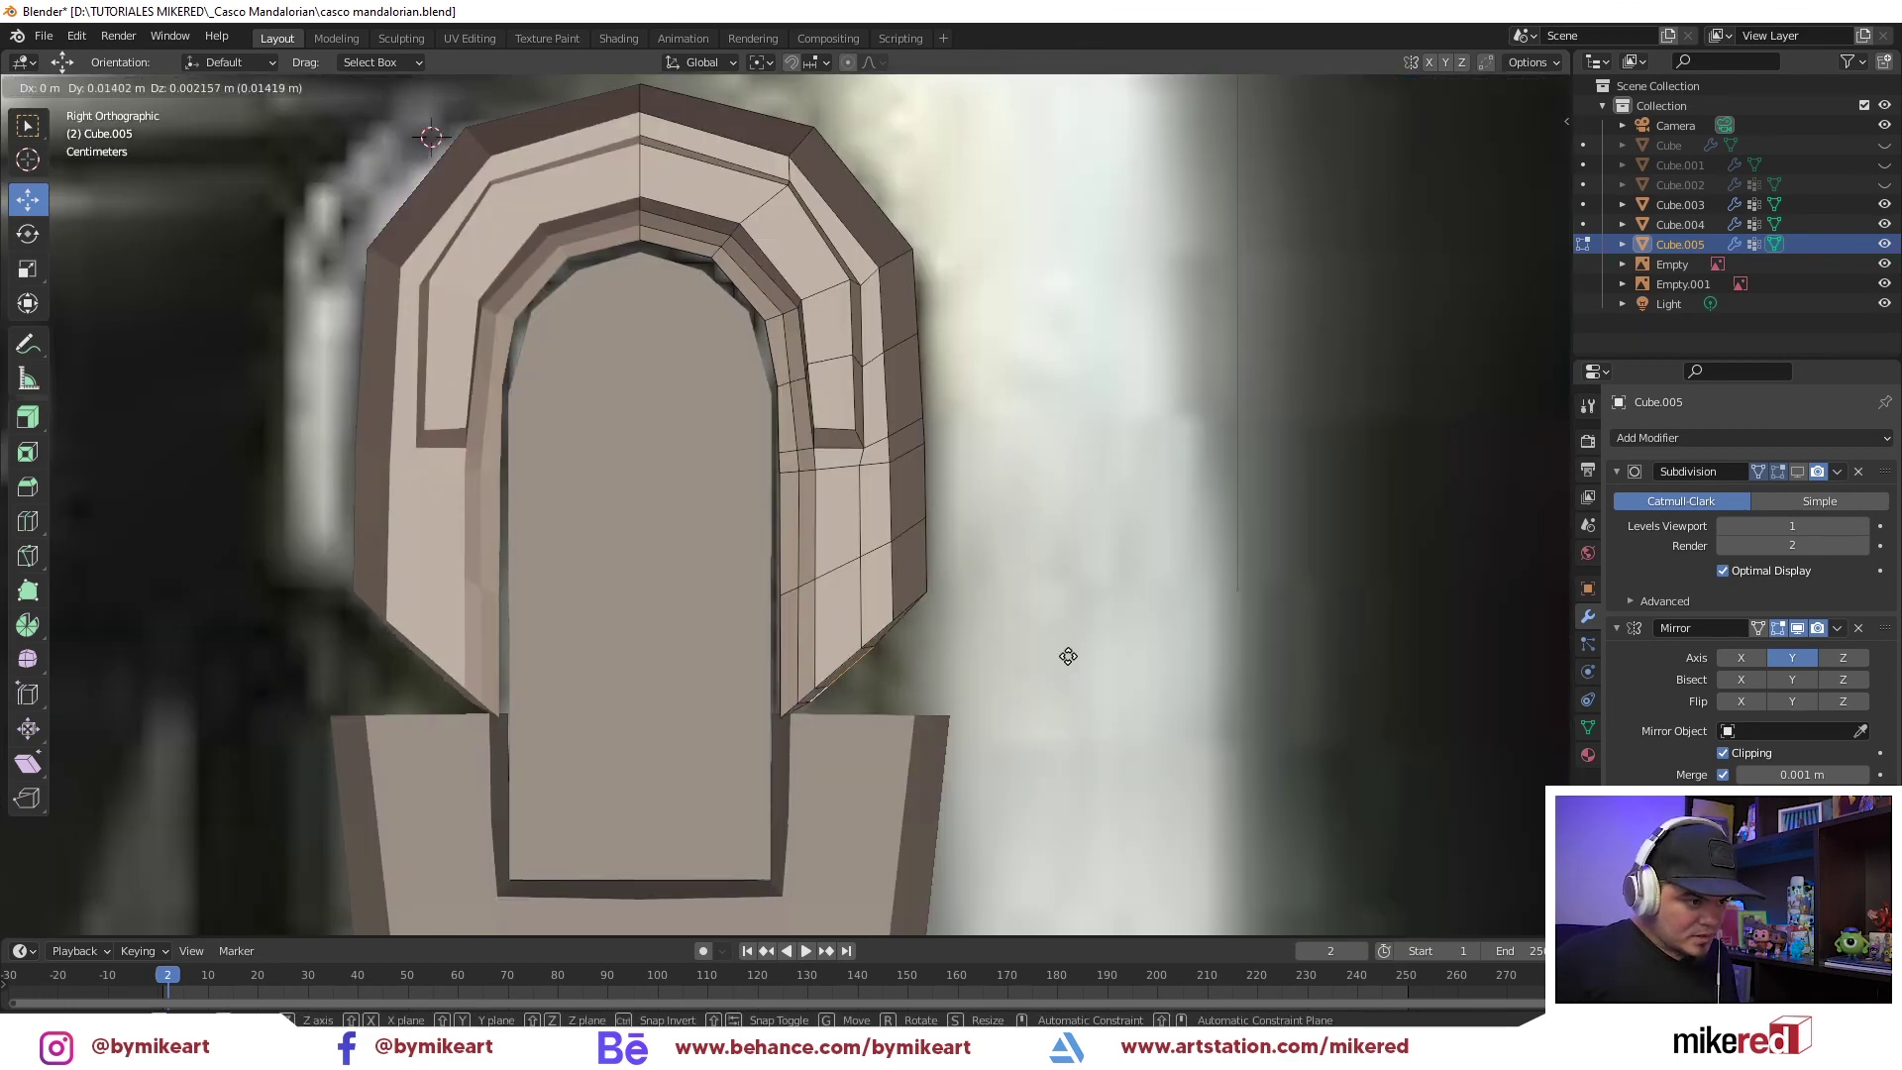
pyautogui.click(1076, 648)
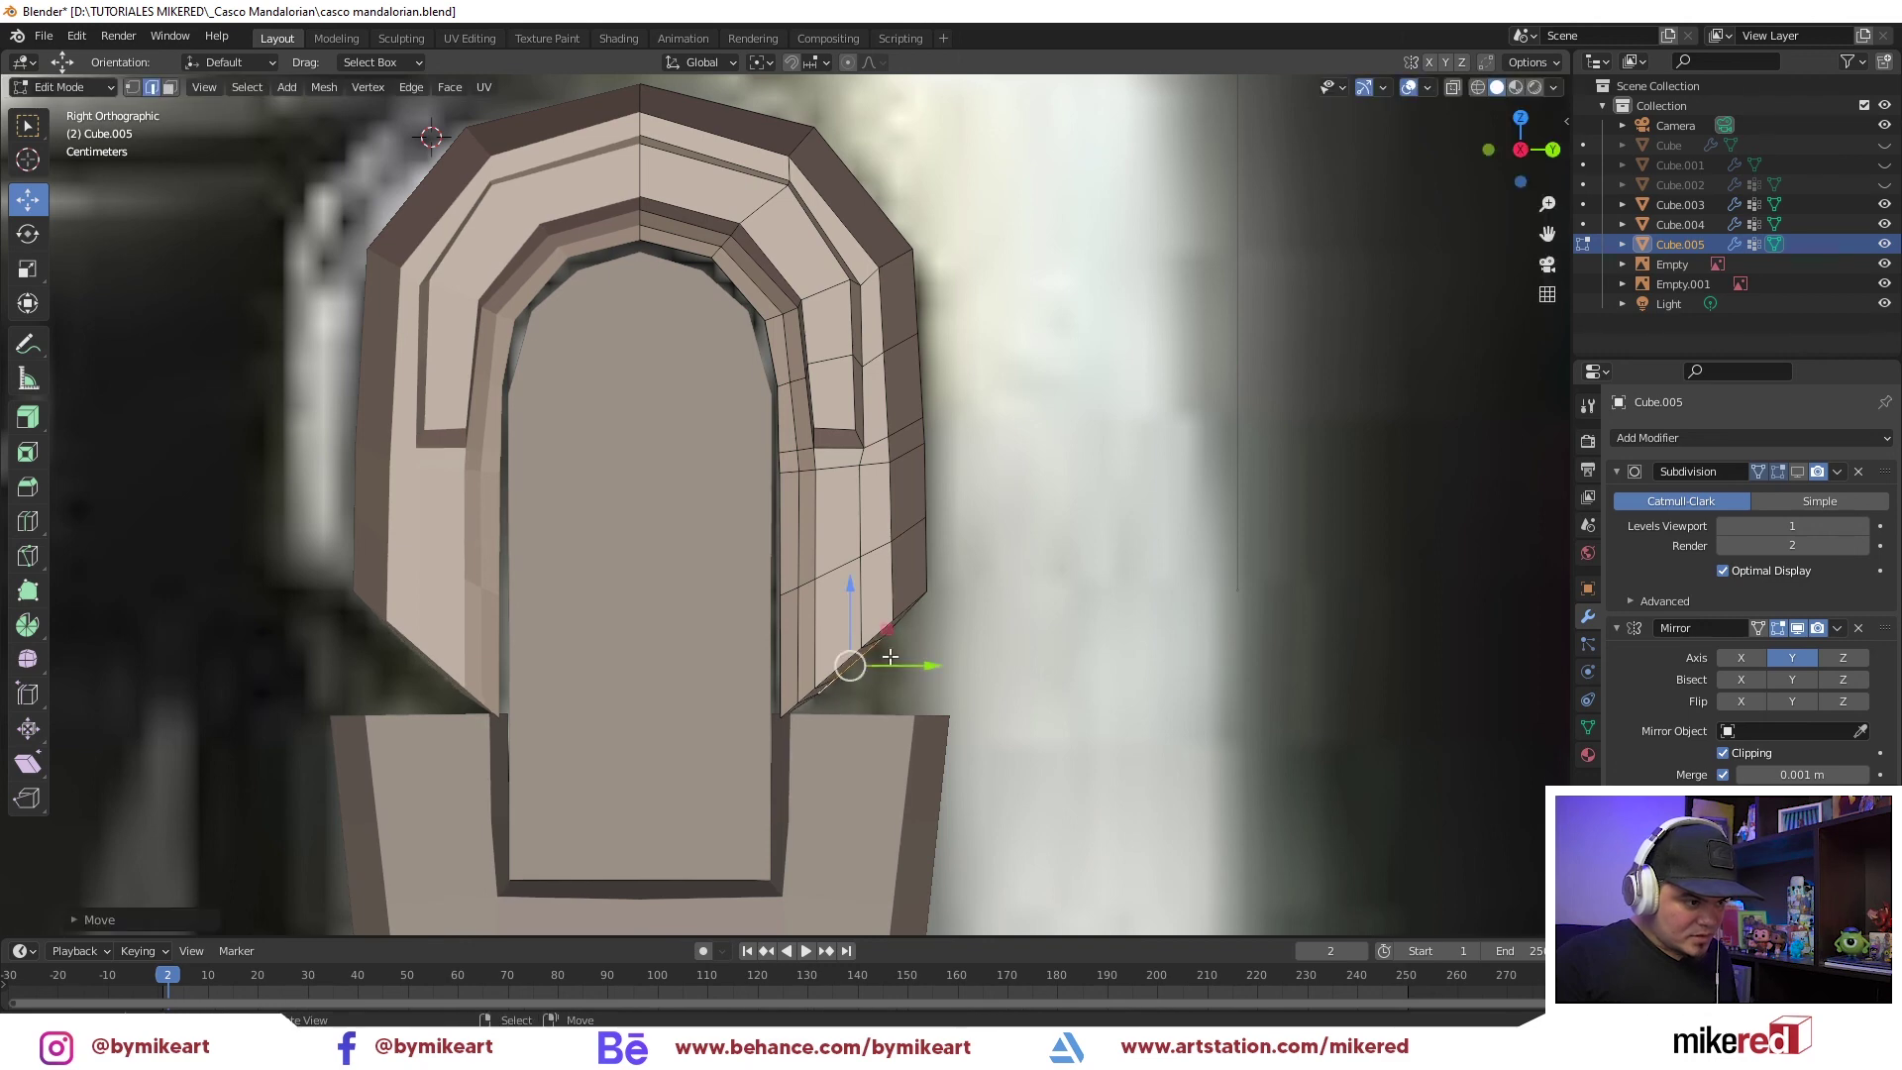
pyautogui.press('g')
pyautogui.press('g')
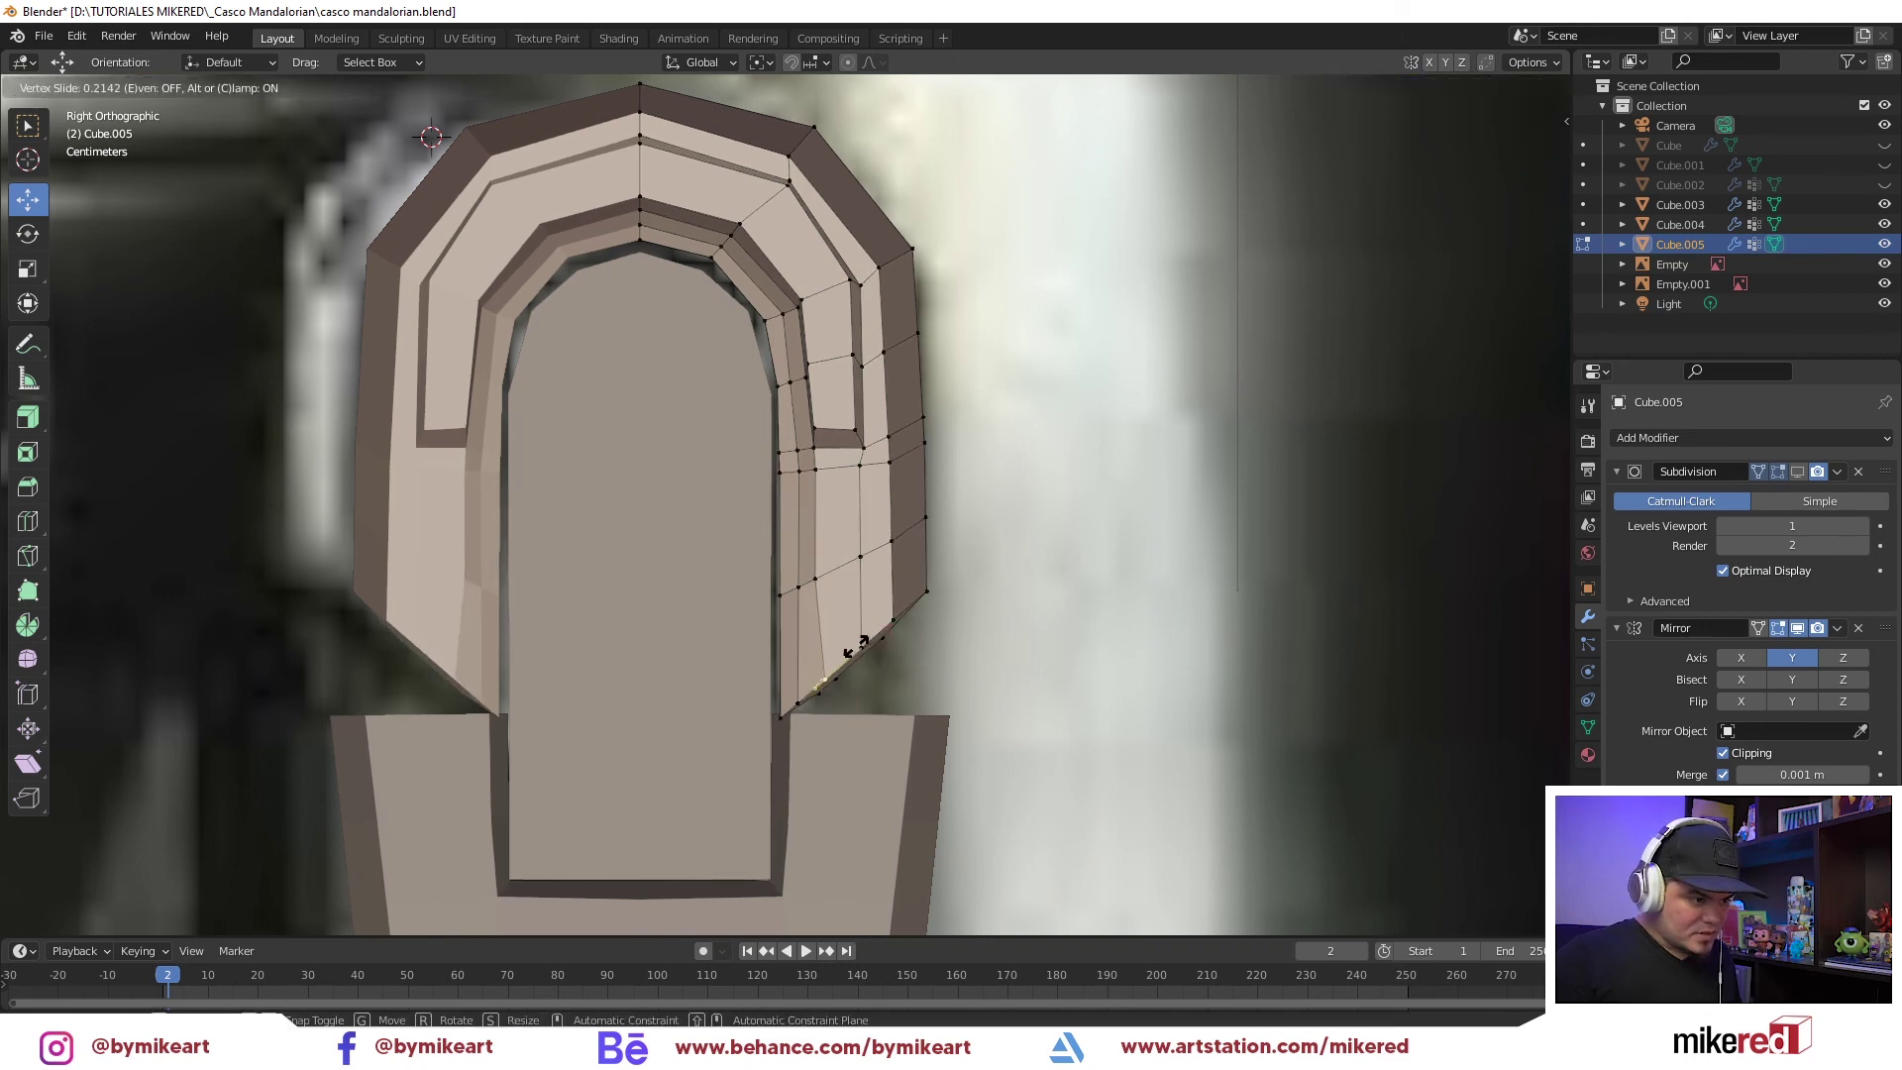
pyautogui.click(806, 690)
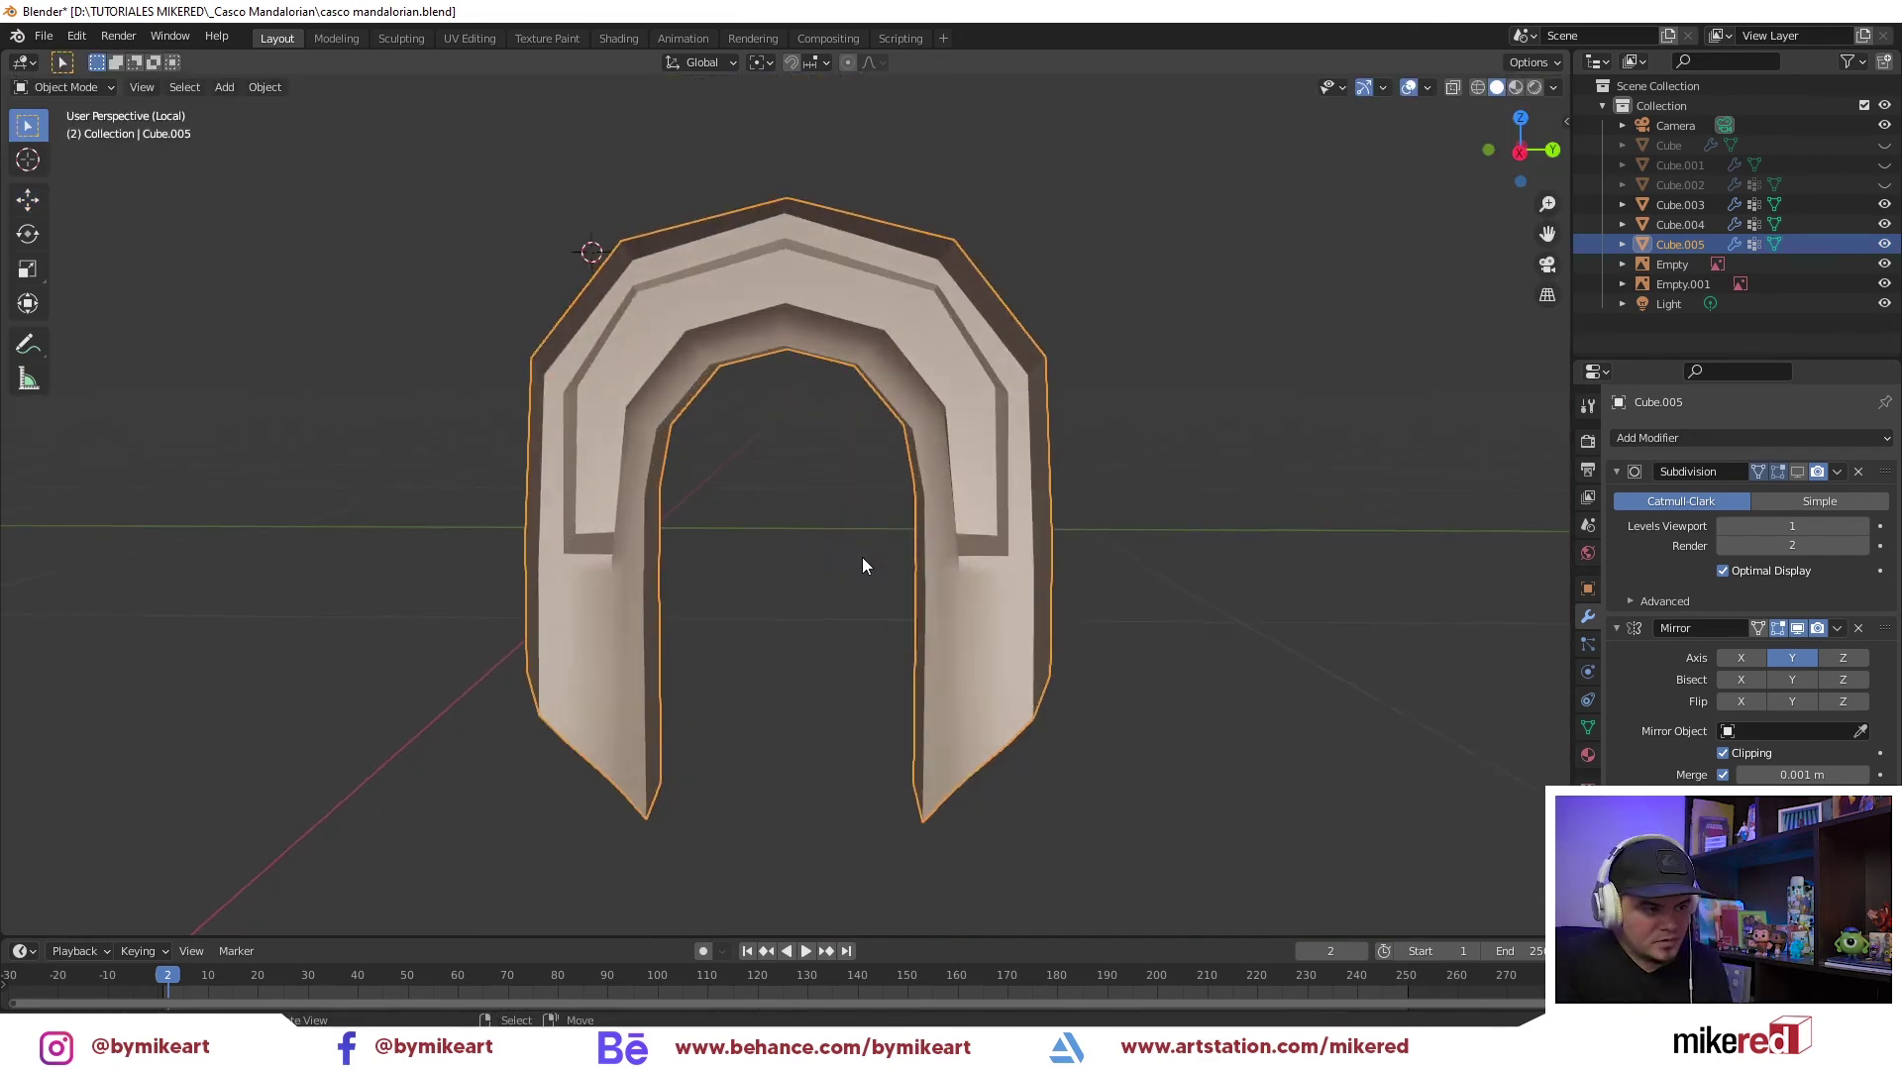
# Return to Object Mode, exit Local View and orbit to see the bracket on the helmet
pyautogui.press('Tab')
pyautogui.moveTo(813, 580)
pyautogui.mouseDown(button='middle')
pyautogui.moveTo(862, 557)
pyautogui.moveTo(853, 592)
pyautogui.moveTo(919, 608)
pyautogui.moveTo(830, 593)
pyautogui.mouseUp(button='middle')
pyautogui.press('KP_Divide')
pyautogui.moveTo(823, 575)
pyautogui.mouseDown(button='middle')
pyautogui.moveTo(919, 580)
pyautogui.moveTo(859, 592)
pyautogui.moveTo(818, 556)
pyautogui.moveTo(825, 485)
pyautogui.moveTo(817, 521)
pyautogui.mouseUp(button='middle')
# Apply Cube.005's Mirror modifier, leaving only Subdivision
pyautogui.click(832, 483)
pyautogui.press('Tab')
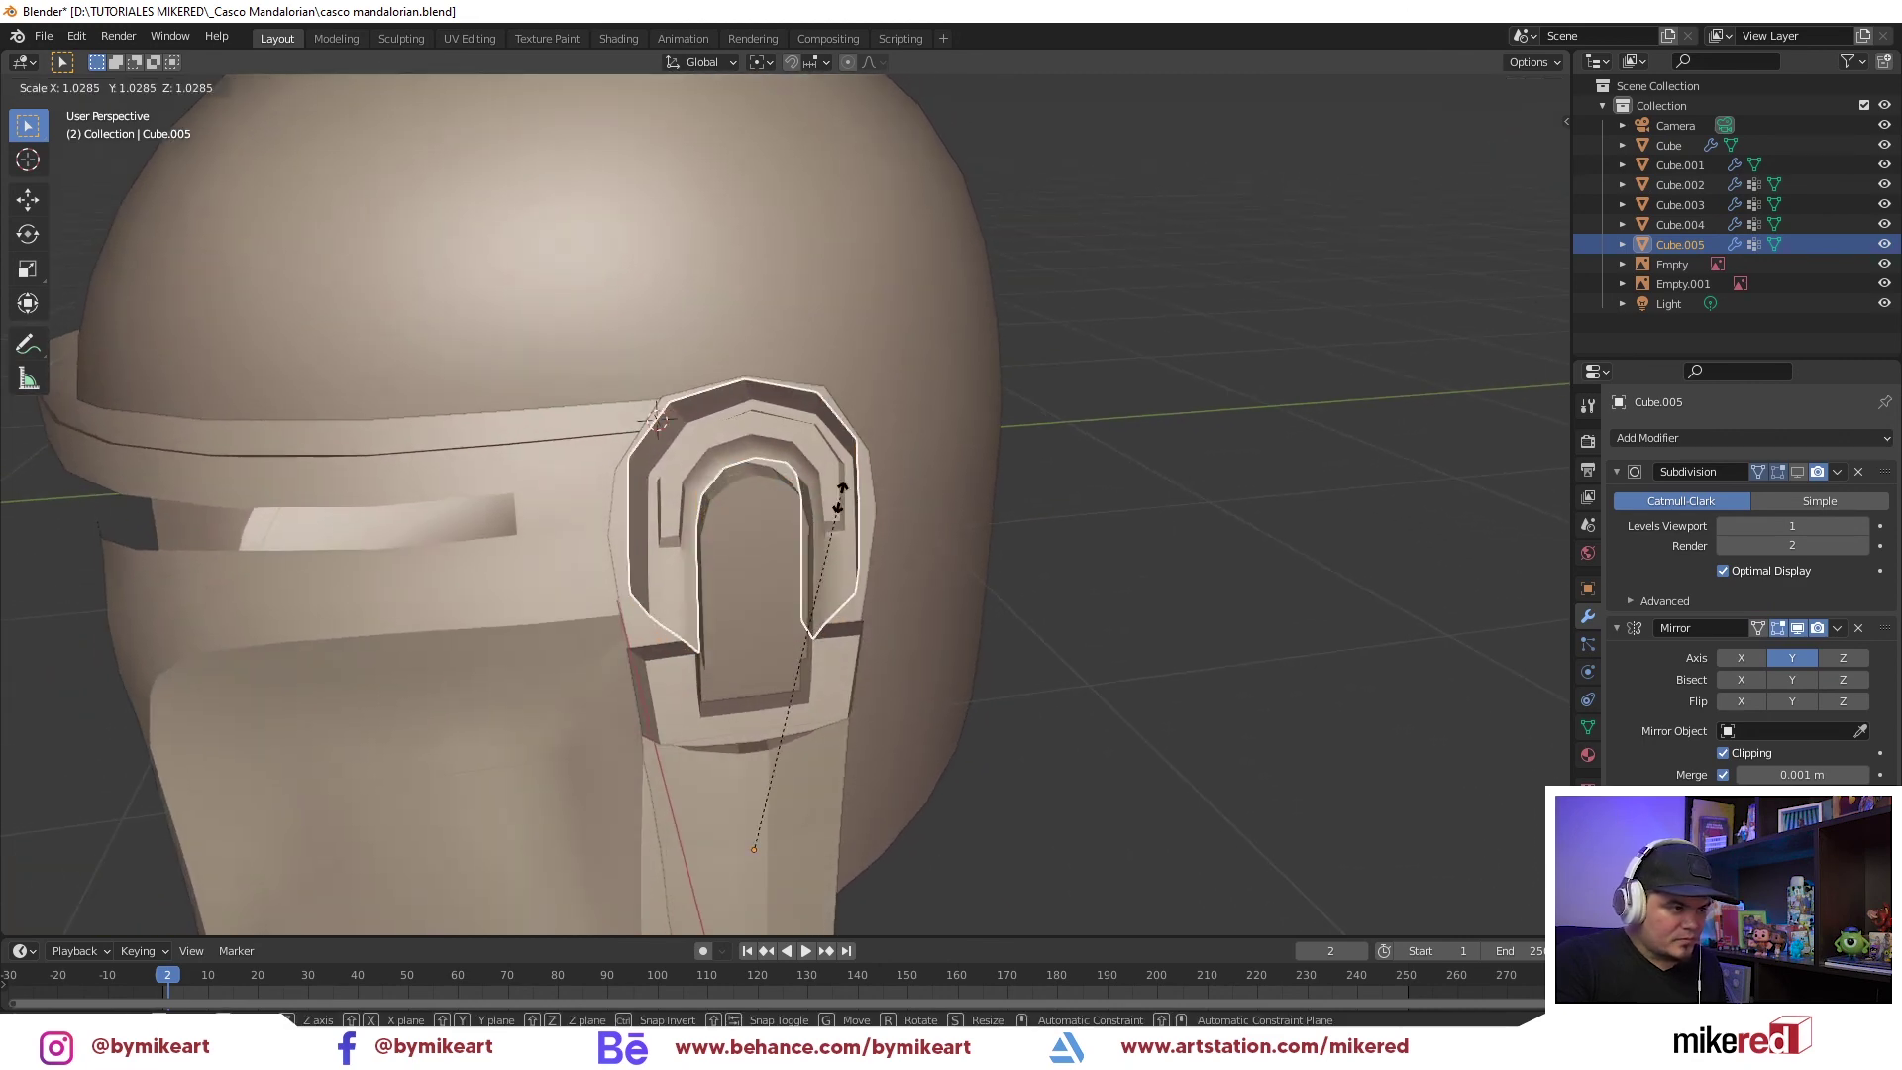
pyautogui.press('Tab')
pyautogui.press('Tab')
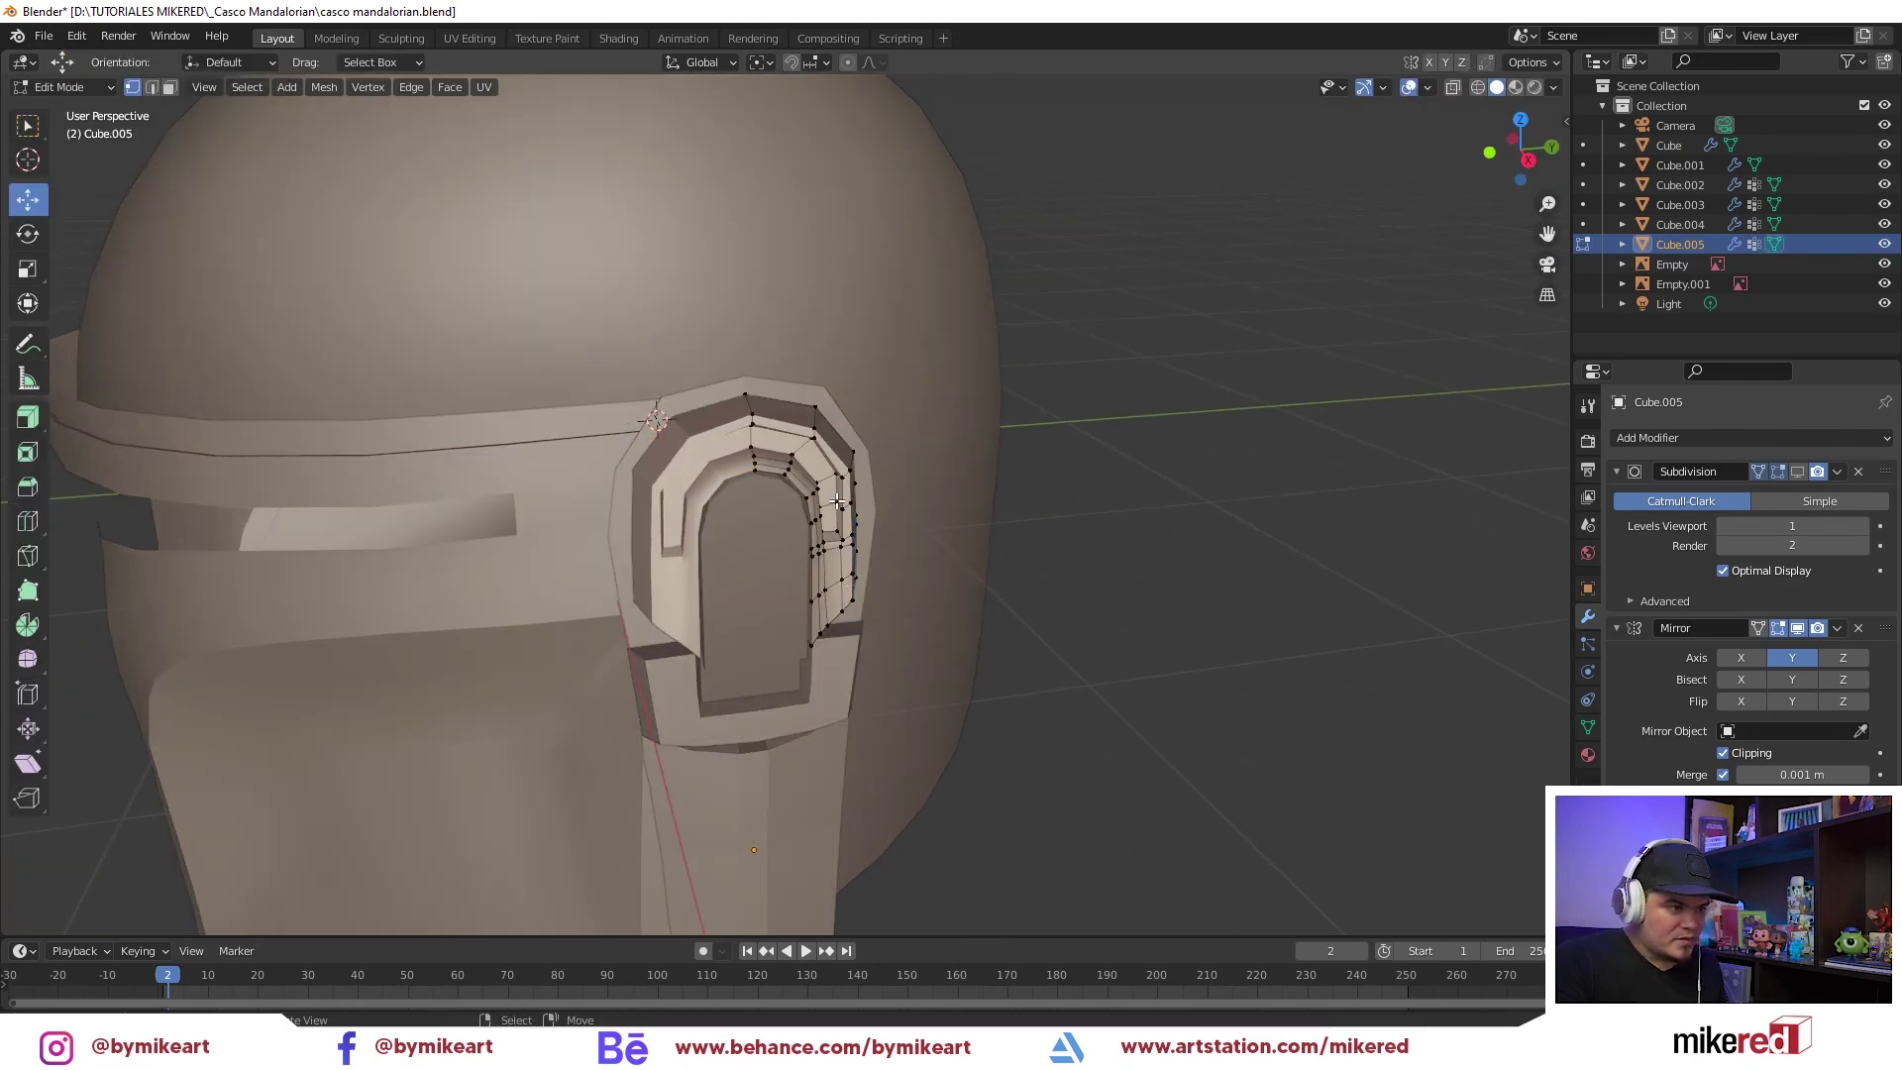
pyautogui.press('a')
pyautogui.press('Tab')
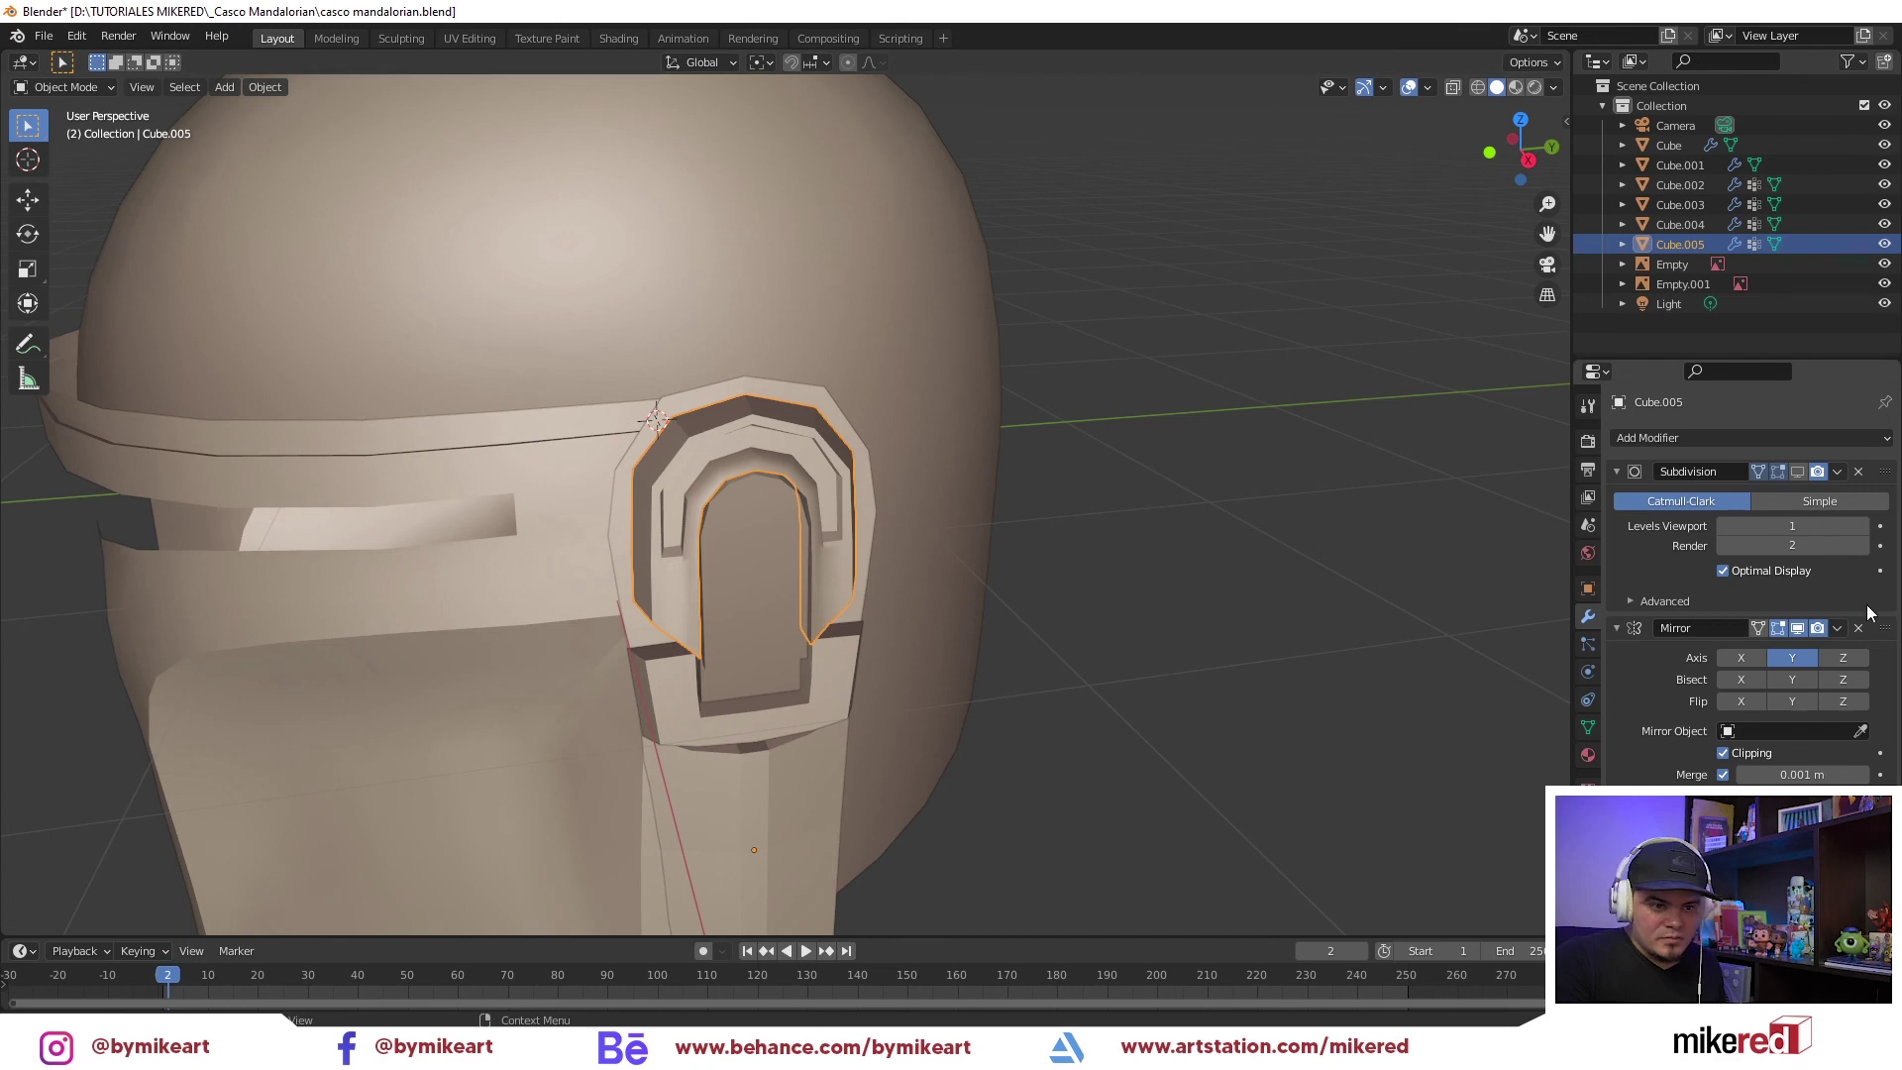
pyautogui.click(1839, 628)
pyautogui.press('Tab')
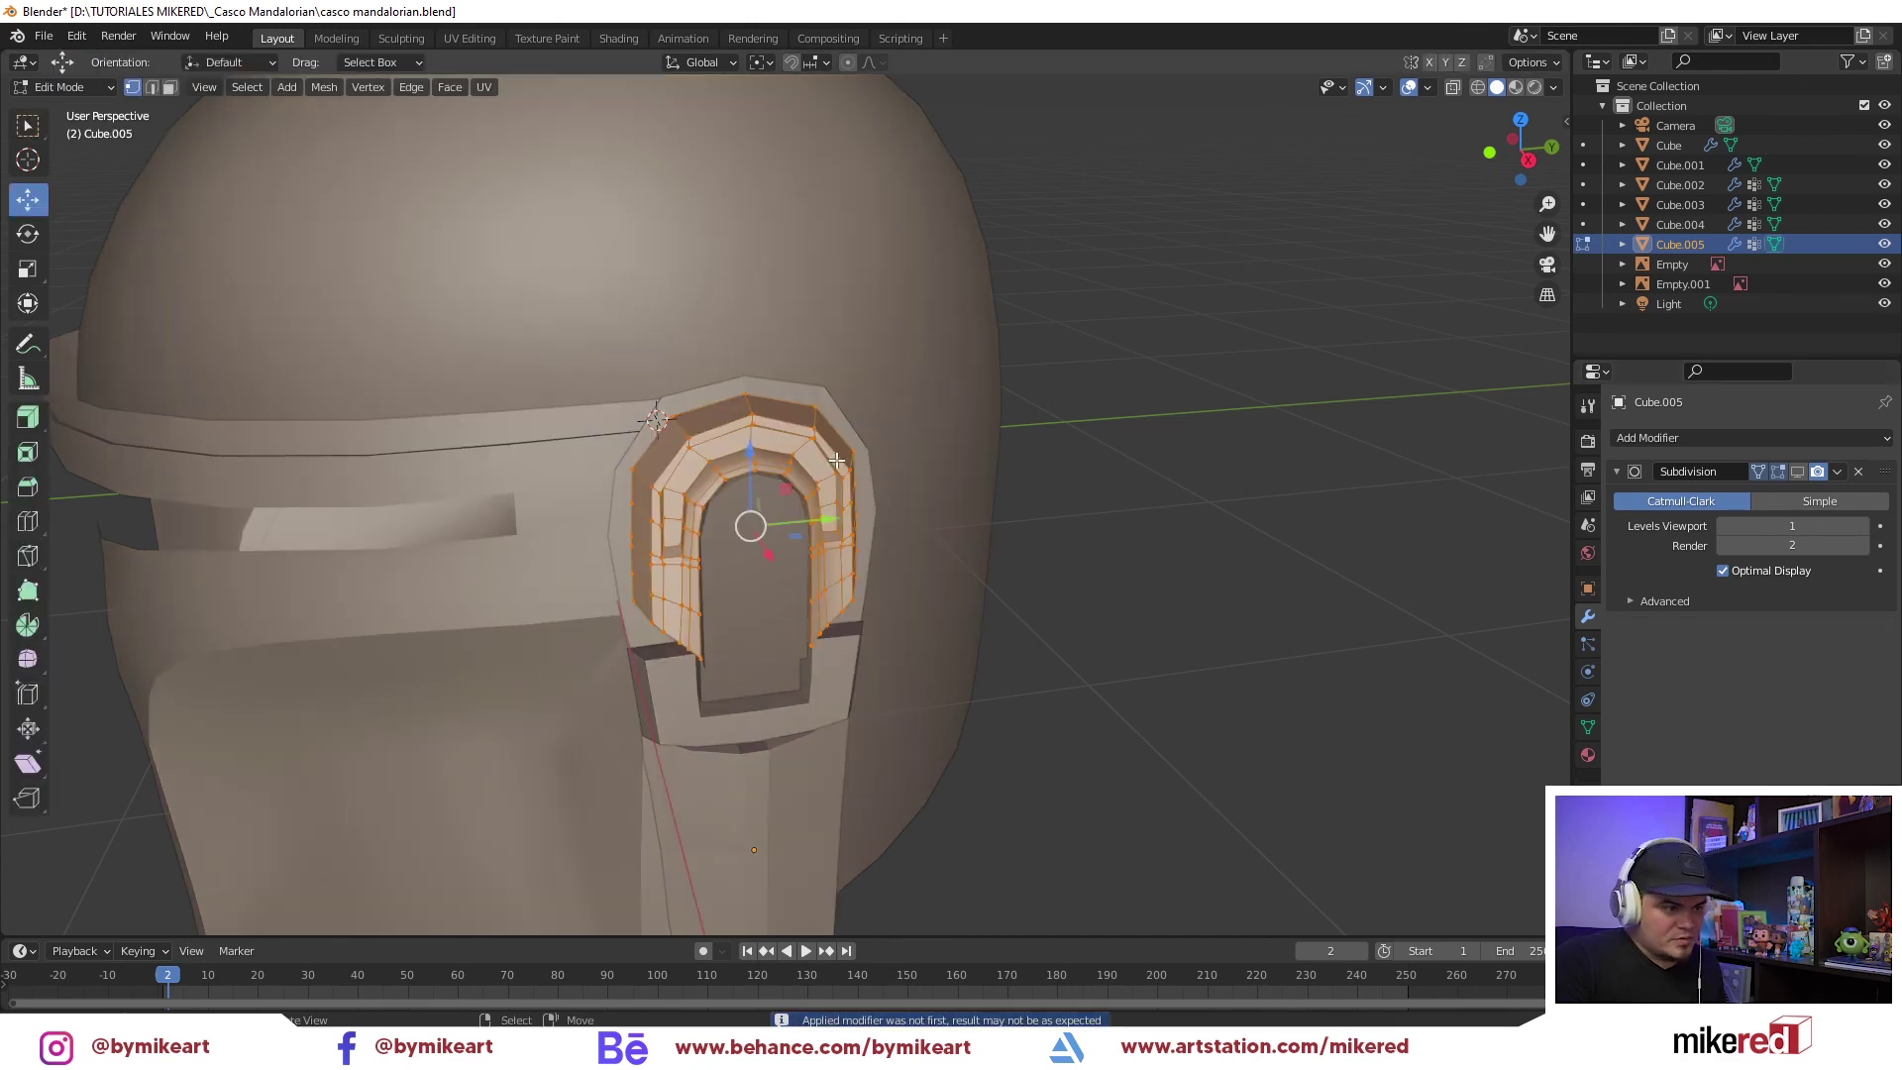
# Set the bracket's origin to its centre via the 3D cursor and scale it up to about 1.12
pyautogui.press('Tab')
pyautogui.press('Tab')
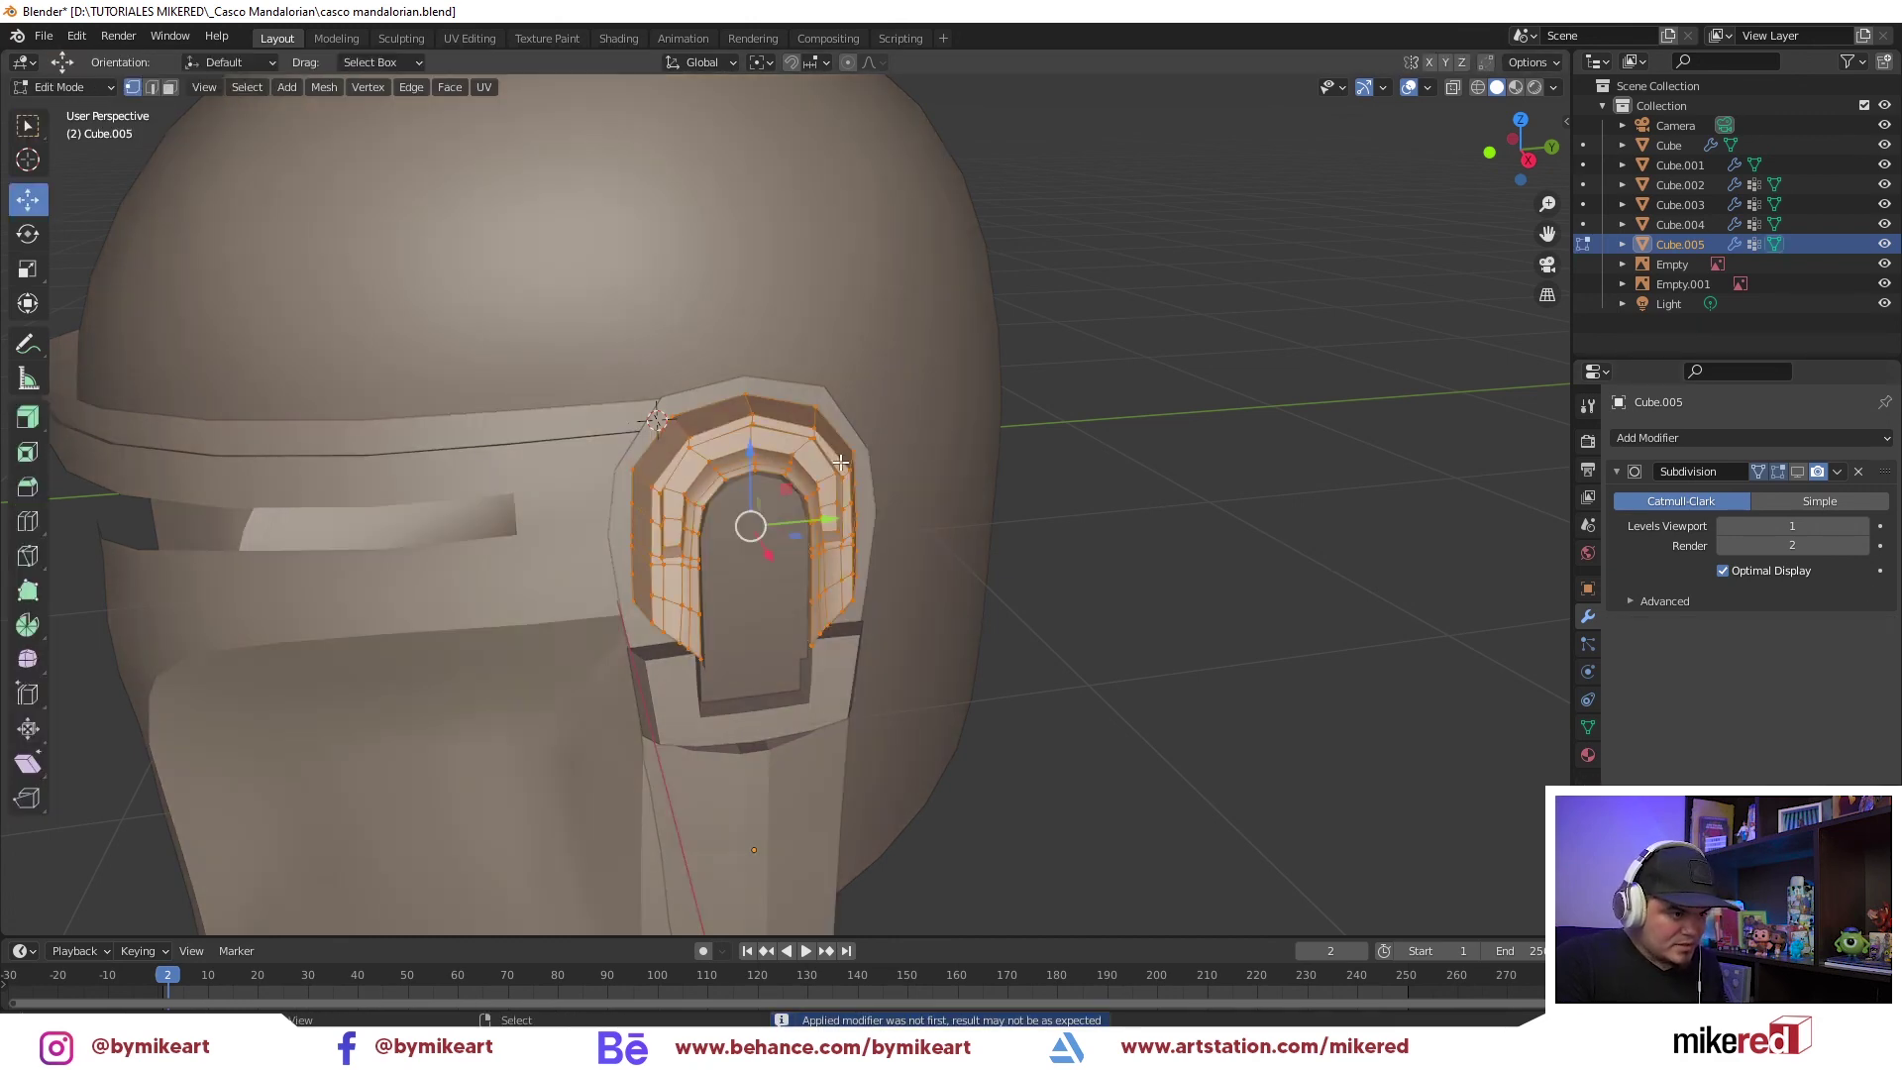
pyautogui.hotkey('shift', 's')
pyautogui.click(840, 474)
pyautogui.press('Tab')
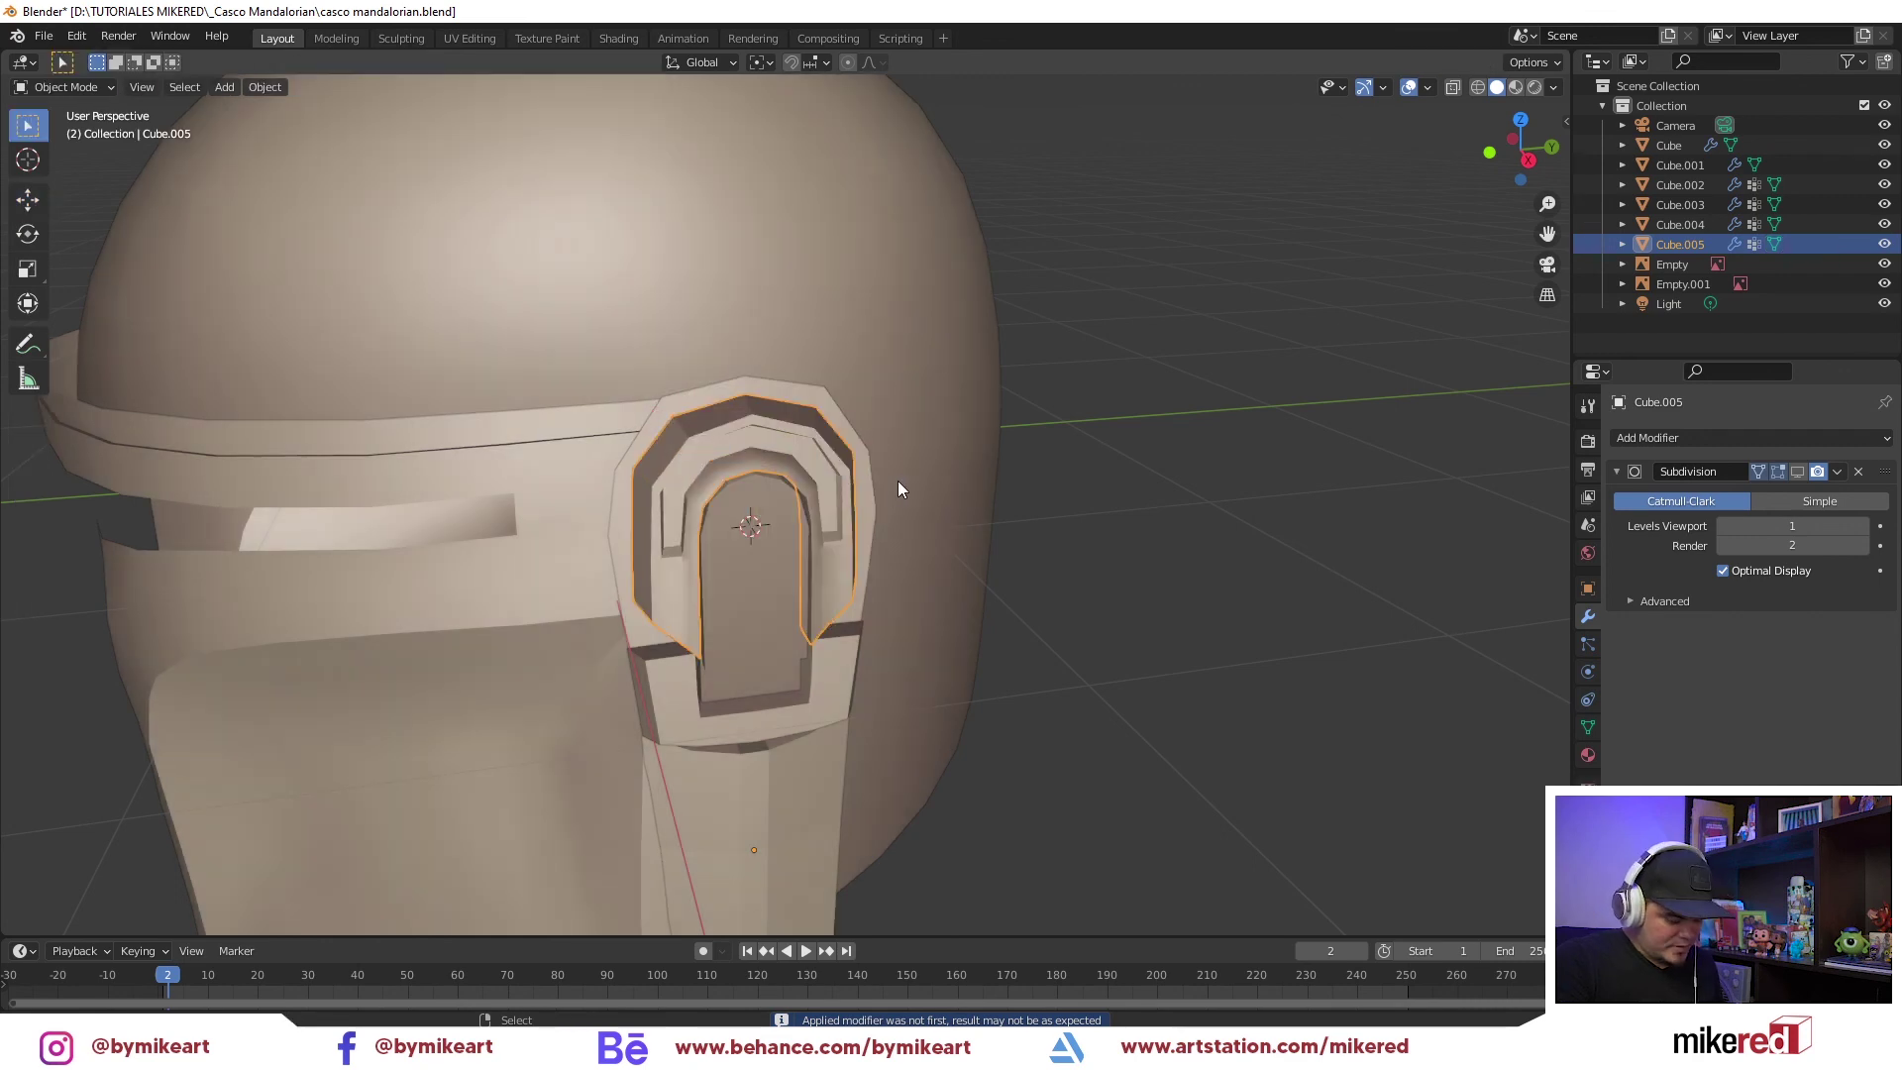
pyautogui.hotkey('ctrl', 'alt', 'shift', 'c')
pyautogui.click(900, 481)
pyautogui.press('s')
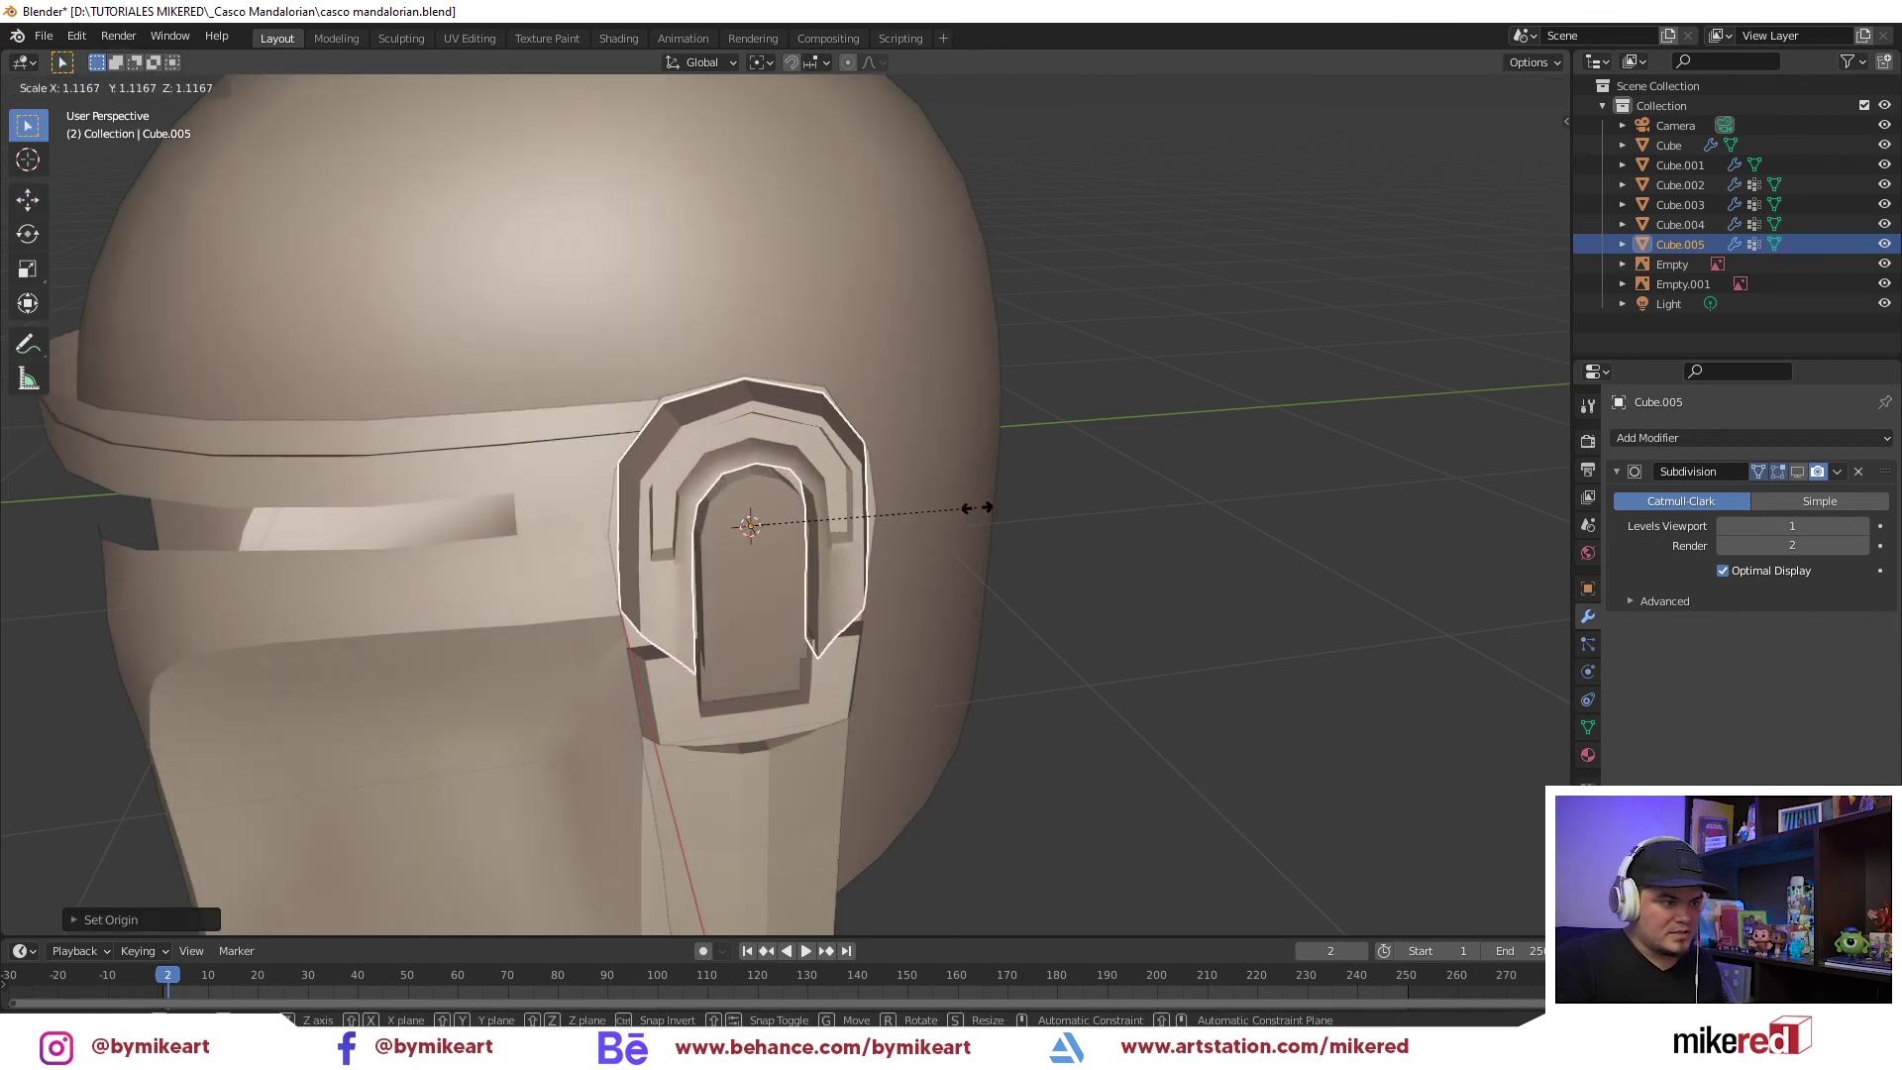
pyautogui.click(976, 509)
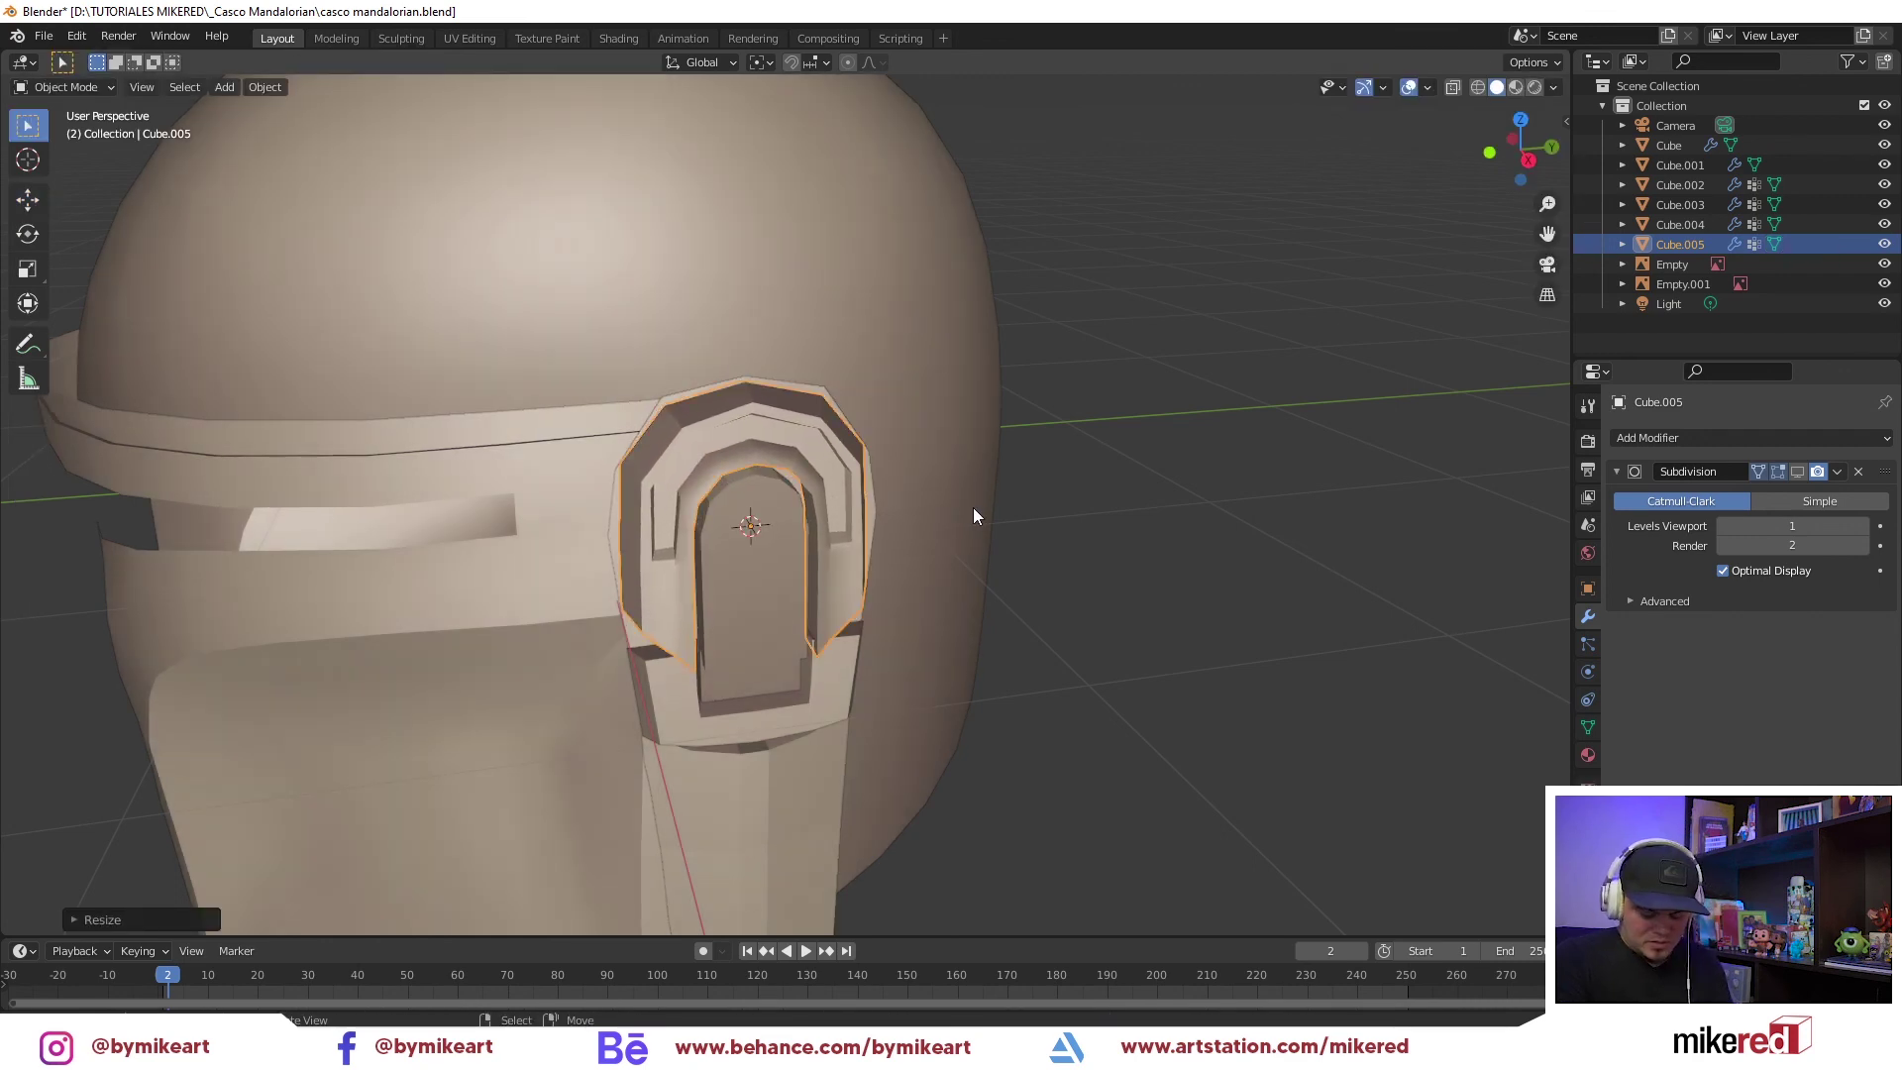
pyautogui.press('KP_3')
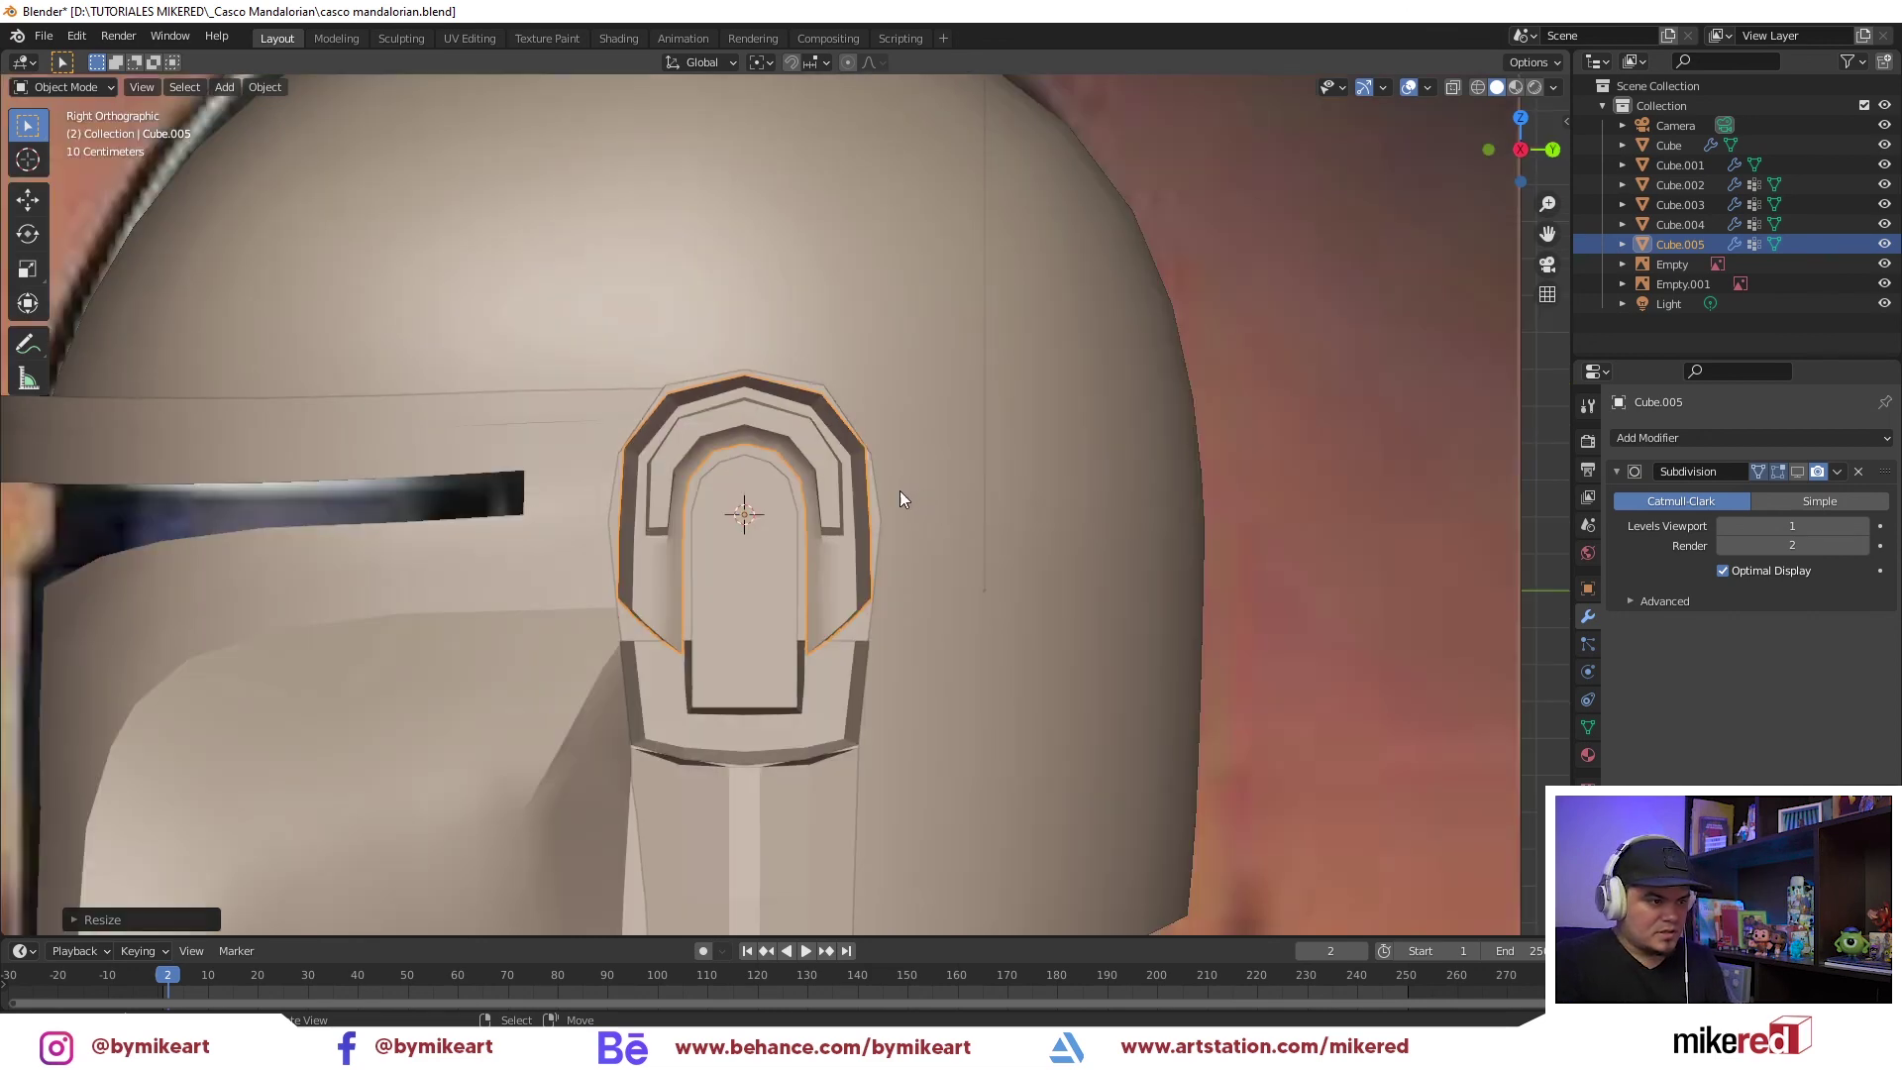
# Squash the bracket along Z to about 0.92
pyautogui.press('s')
pyautogui.press('z')
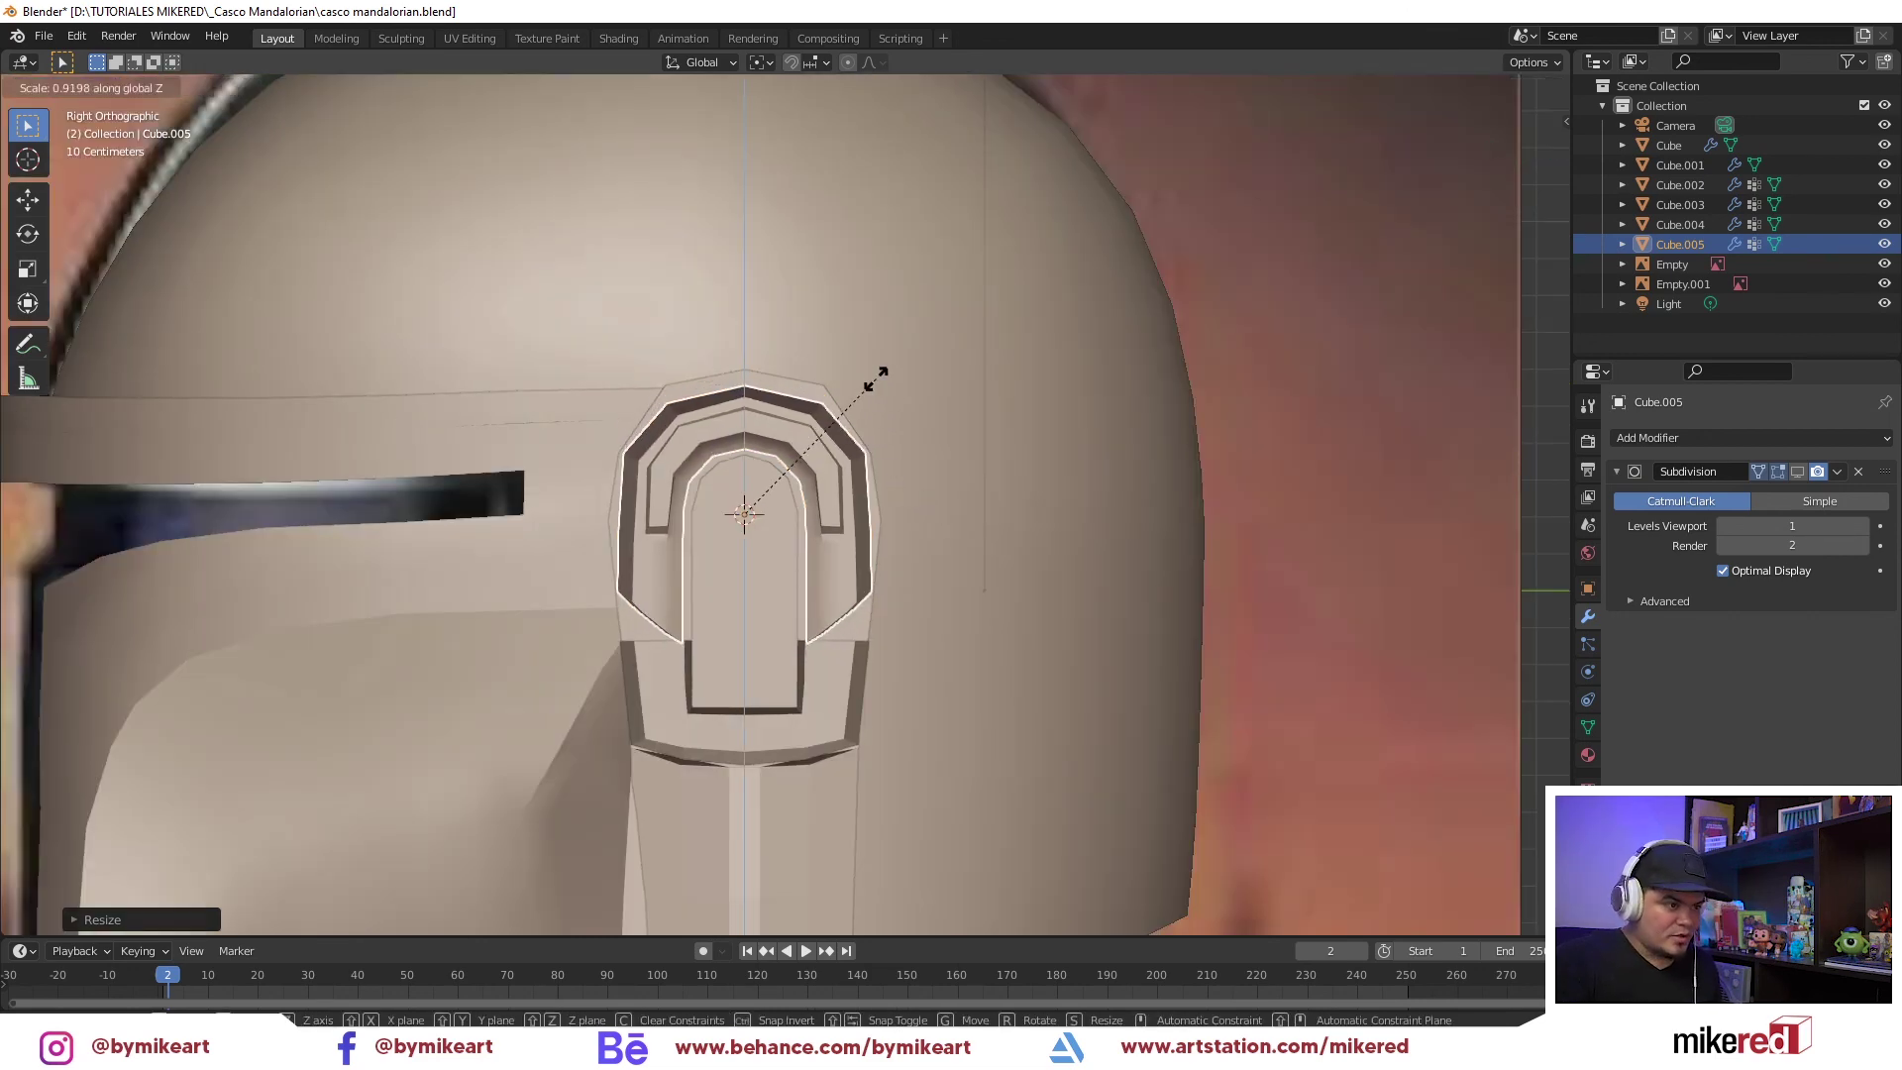
pyautogui.click(876, 378)
# Raise the arch's top vertex and shift the top vertices with proportional editing
pyautogui.press('Tab')
pyautogui.click(746, 384)
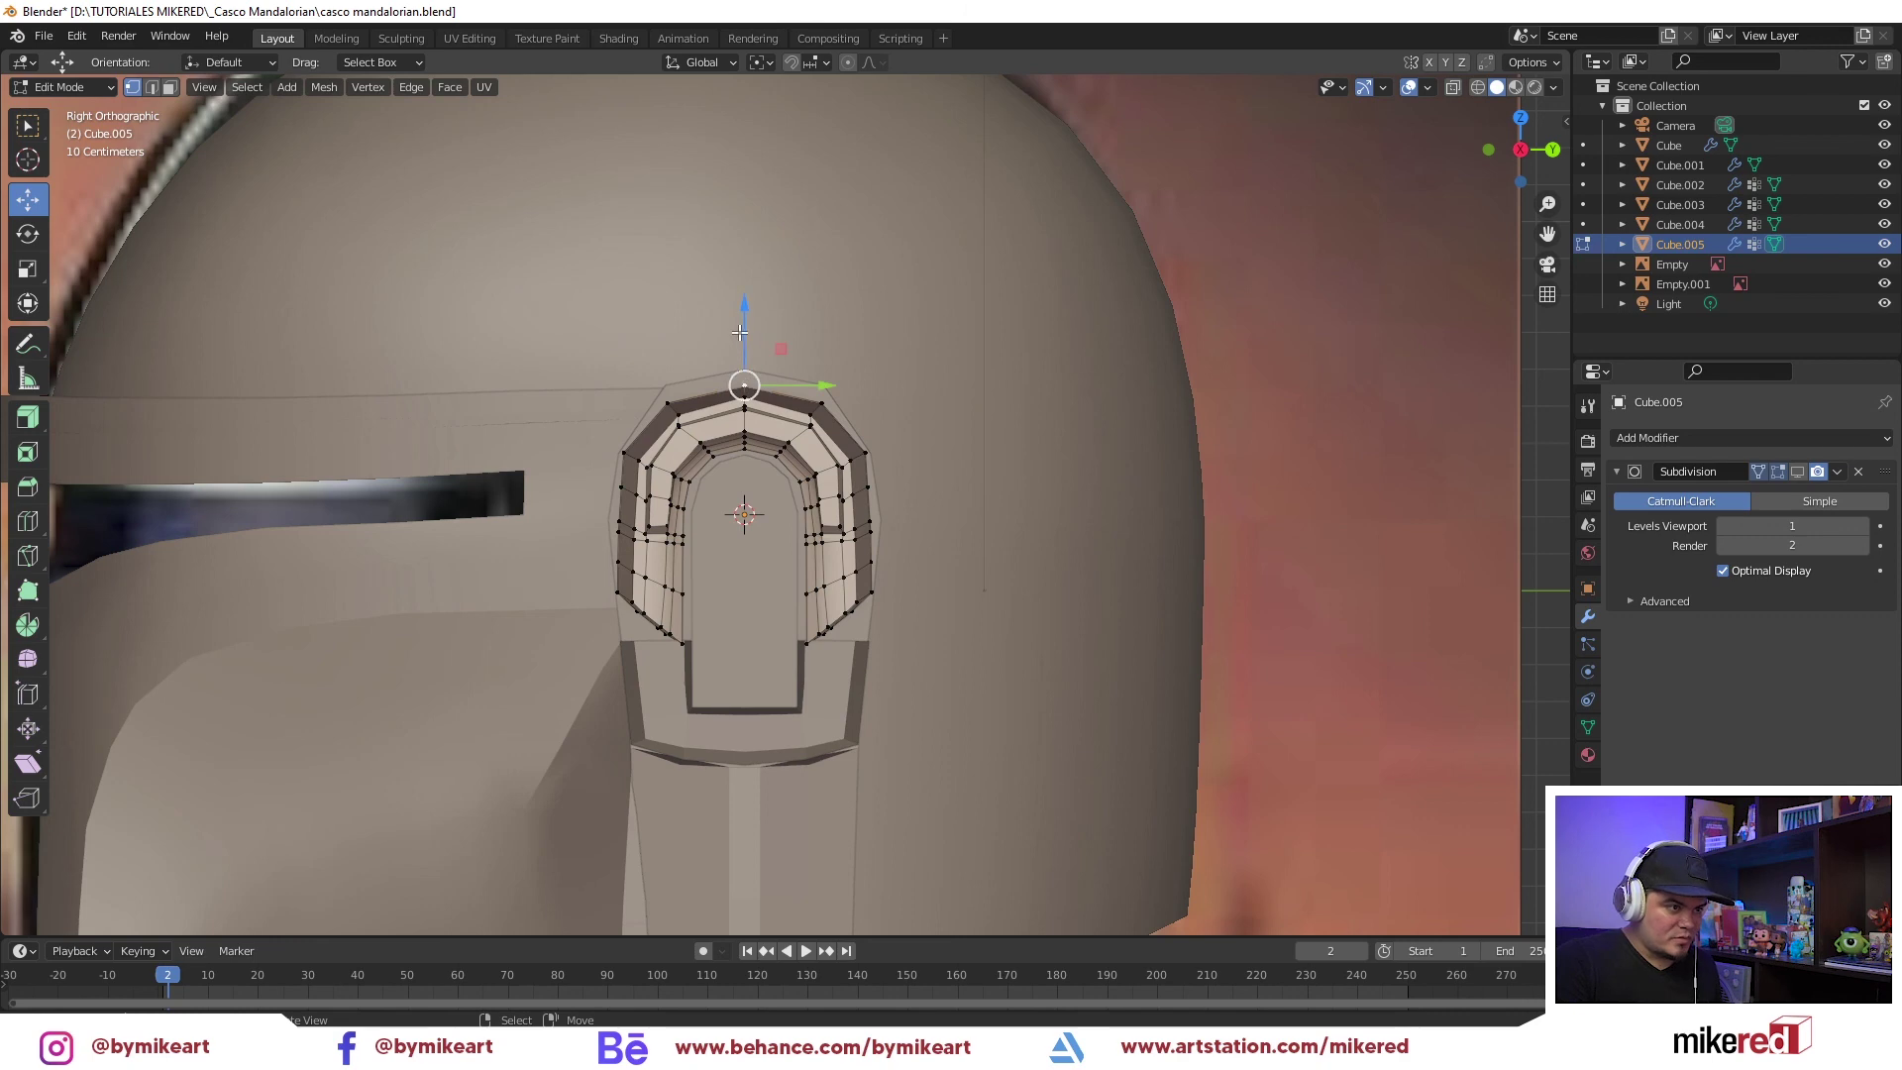
pyautogui.moveTo(740, 333); pyautogui.dragTo(743, 316)
pyautogui.click(753, 324)
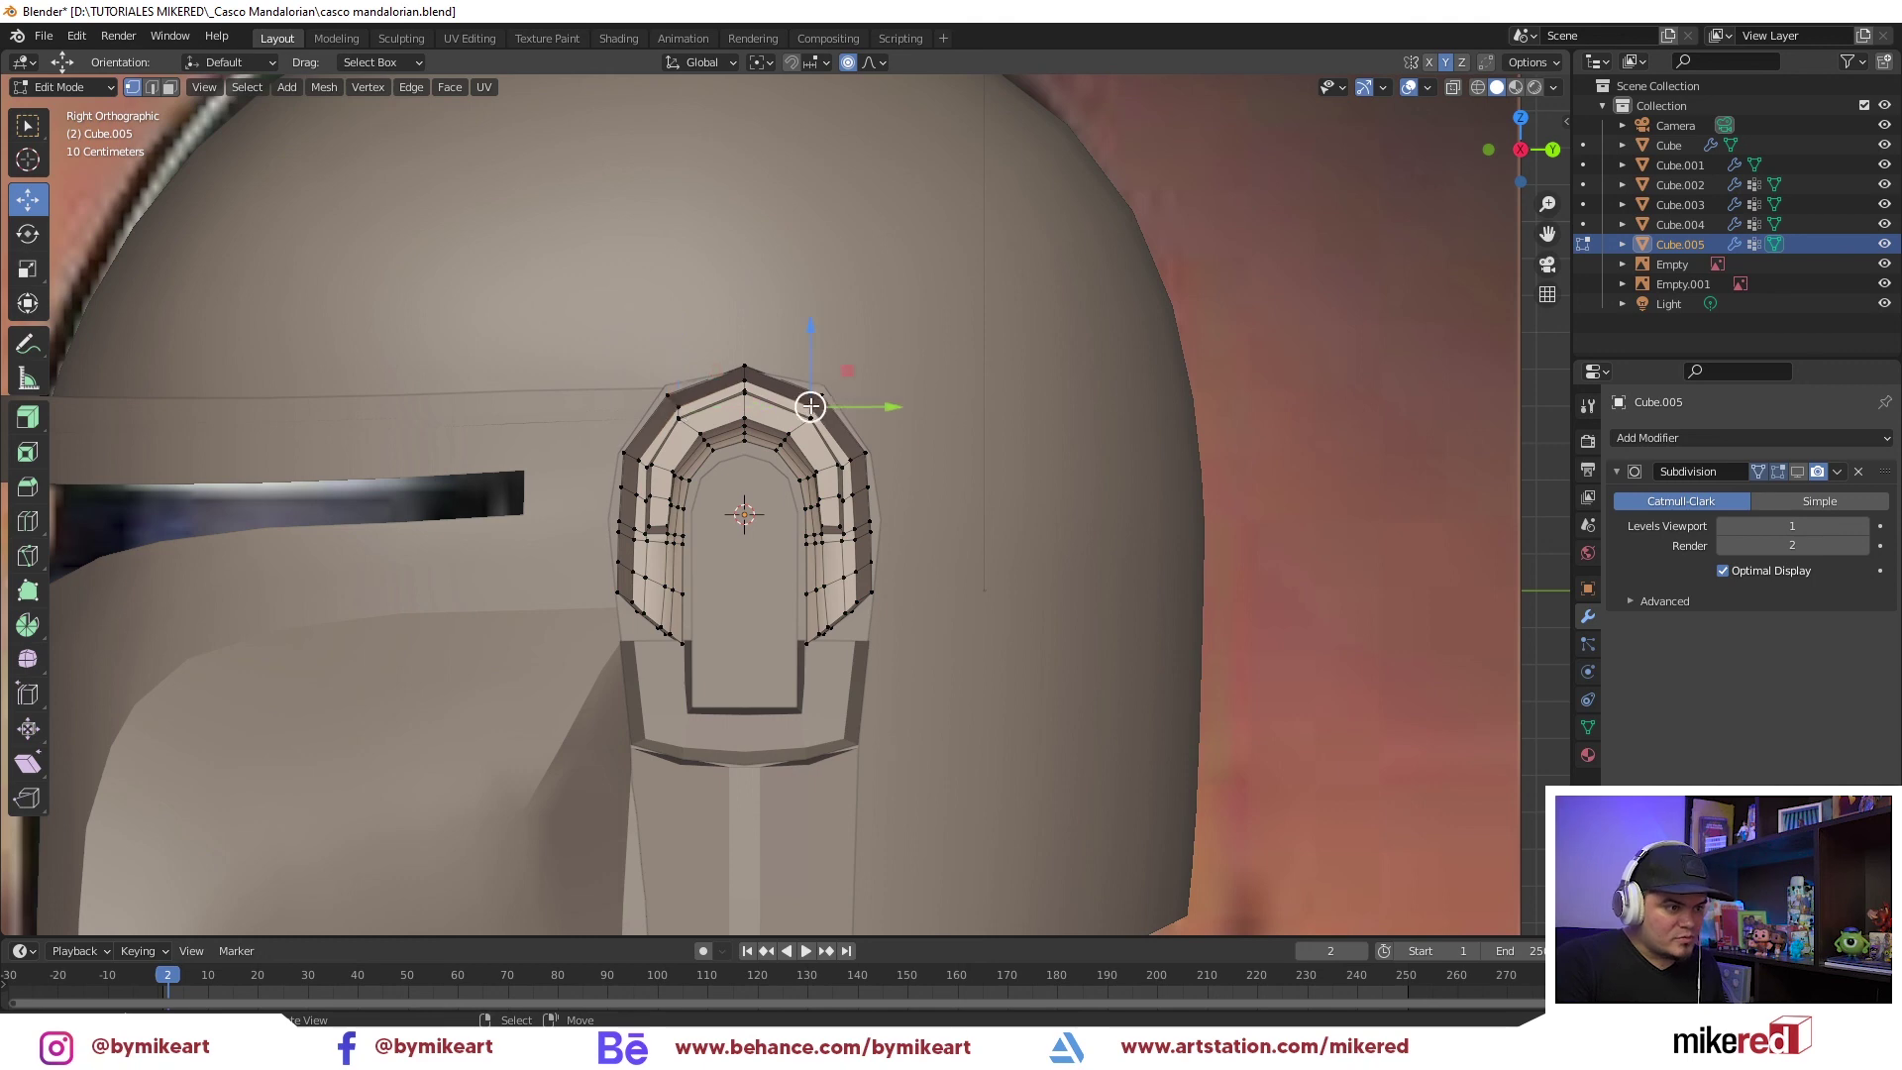
pyautogui.moveTo(810, 406); pyautogui.dragTo(829, 403)
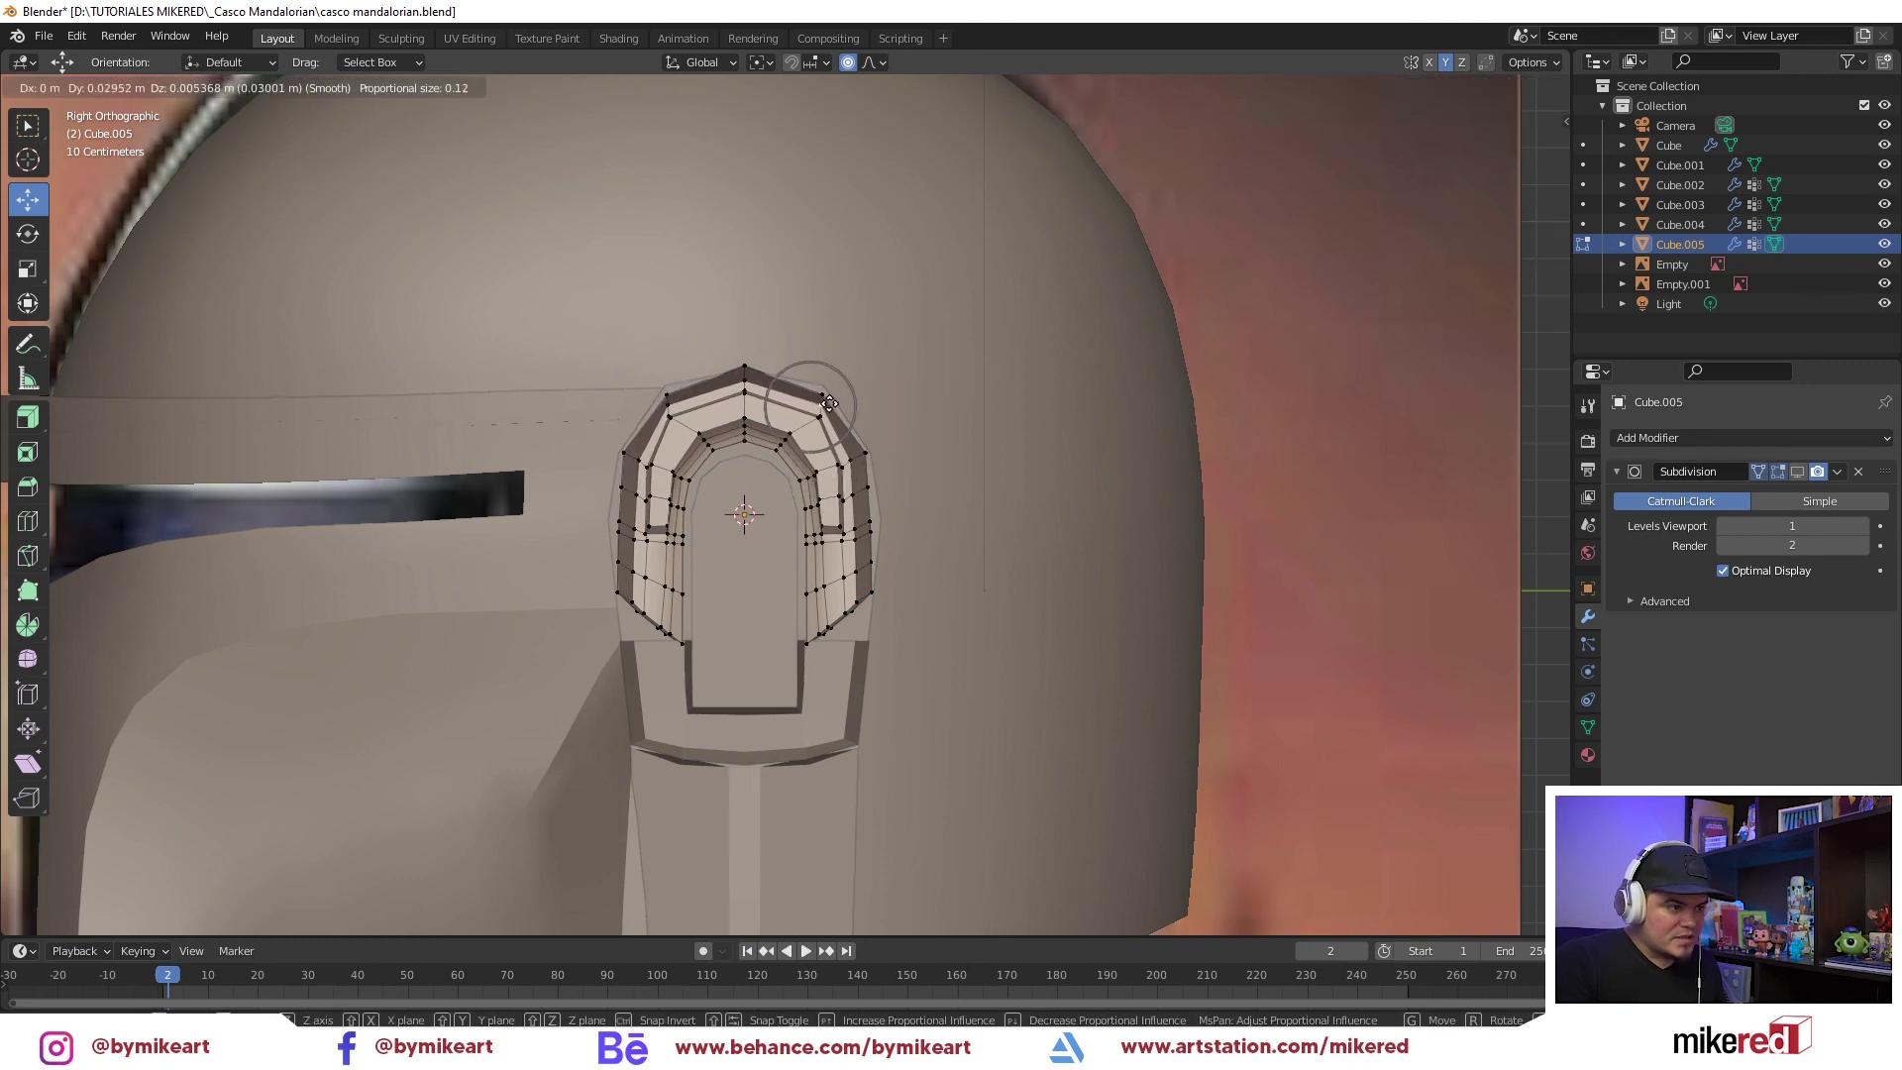
pyautogui.moveTo(830, 403); pyautogui.dragTo(836, 388)
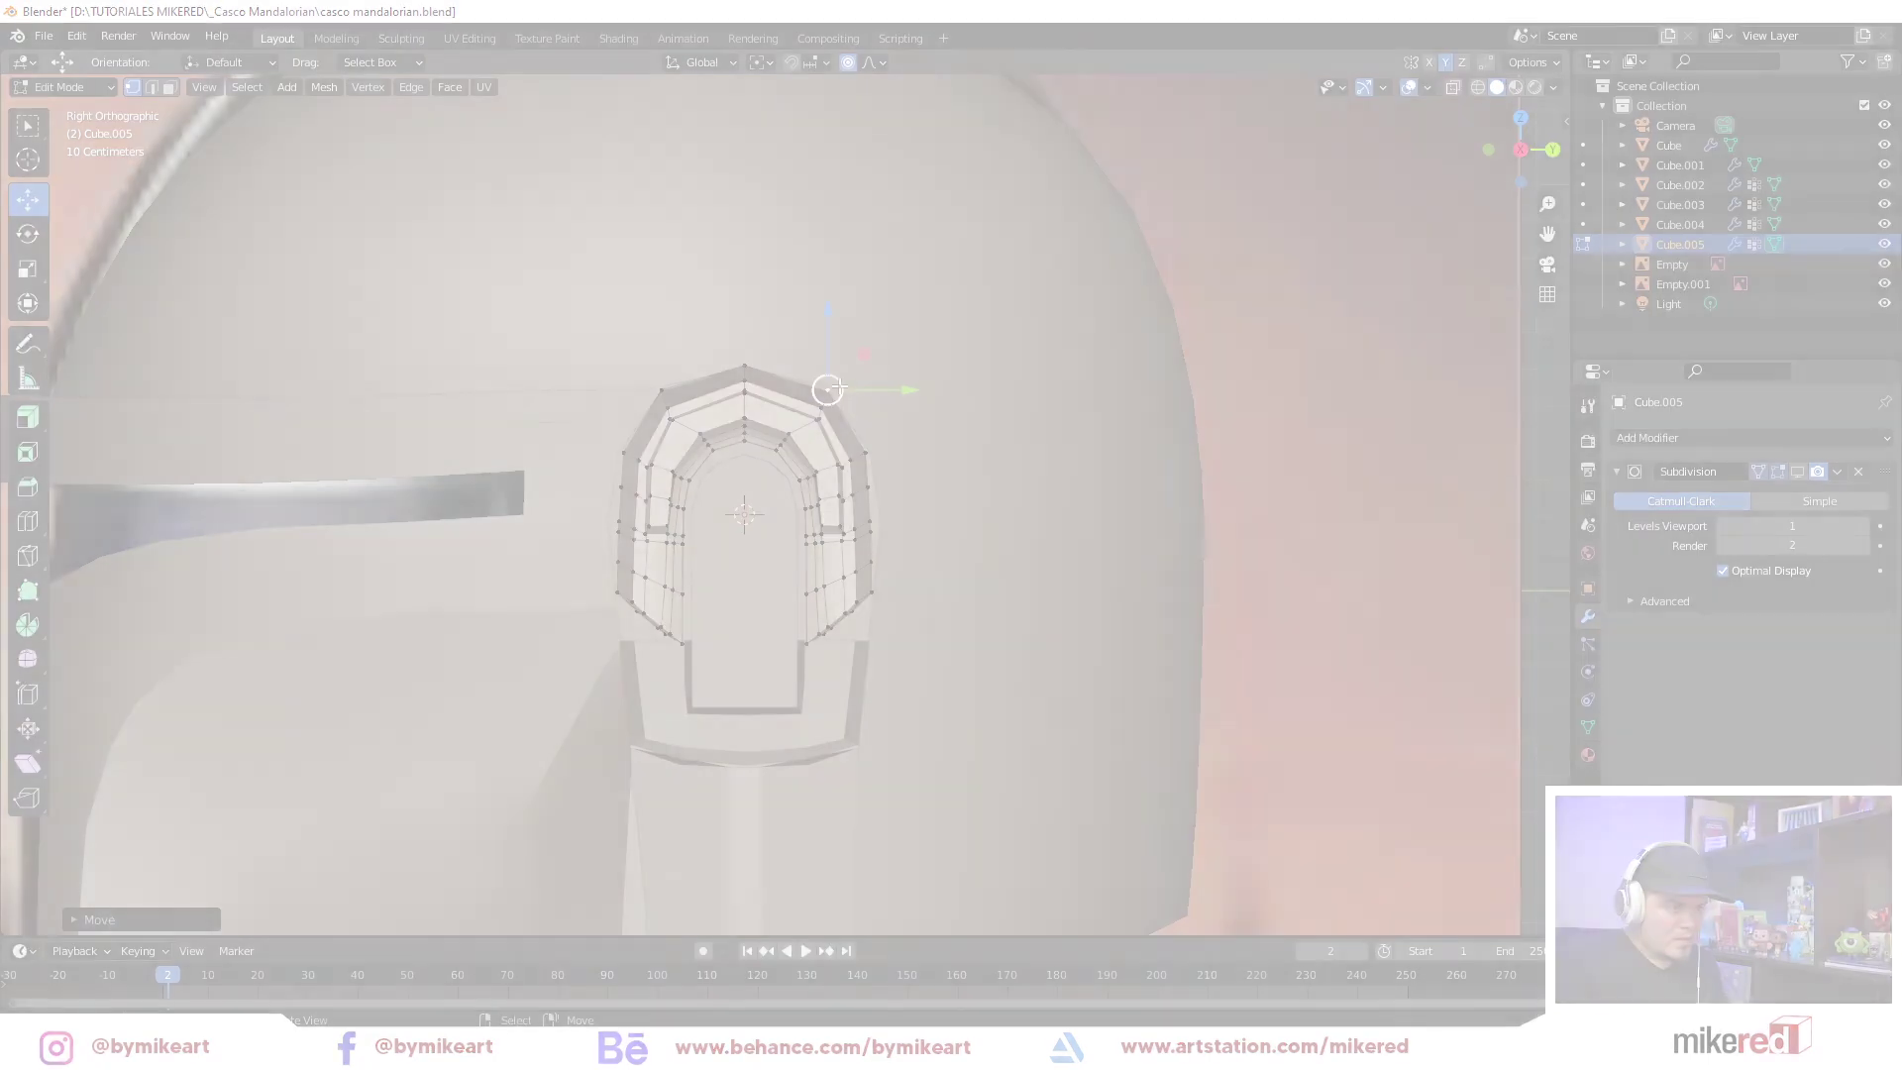